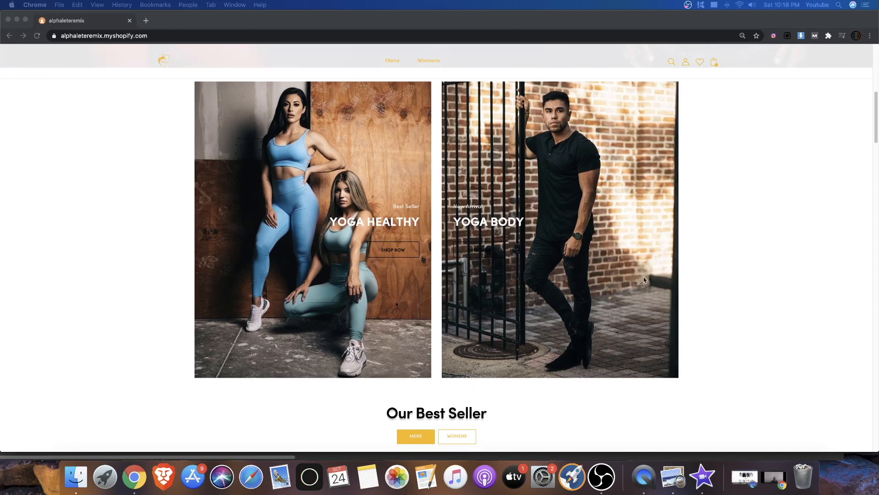
Show the second hero banner slide and review the home page's best sellers, Fall Lookbook collection and frequently asked questions
scroll(375, 224, up, 5)
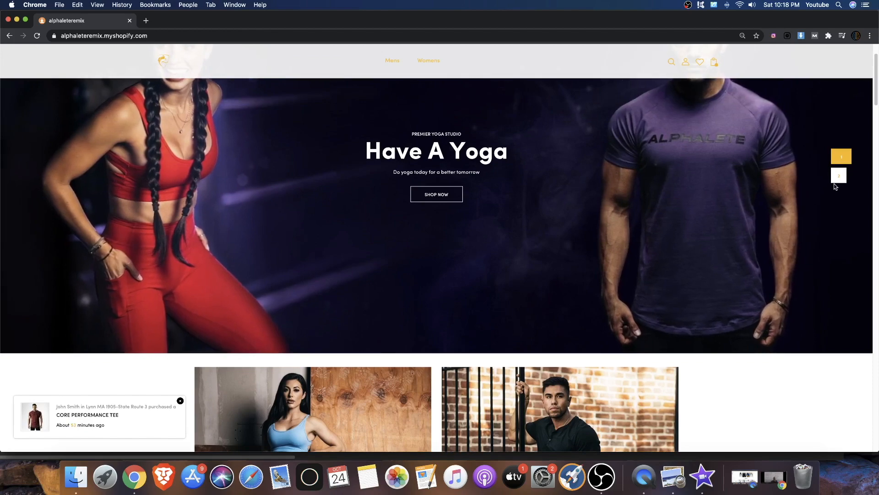
click(843, 180)
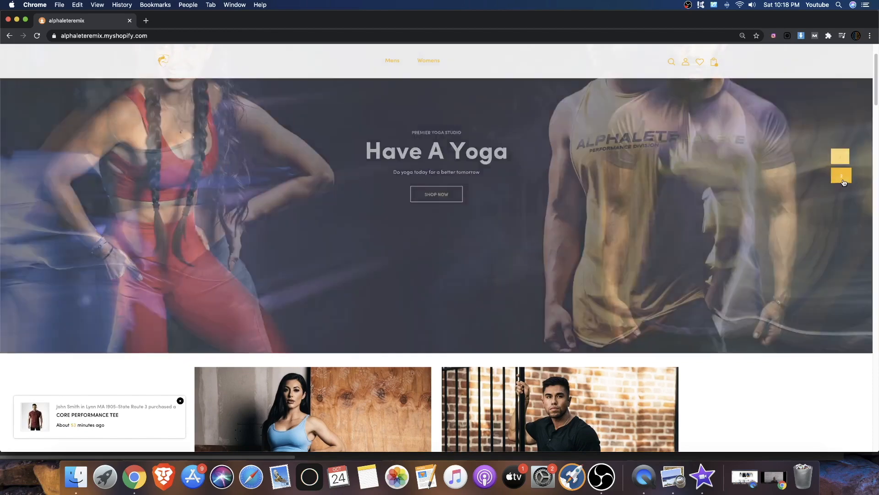
scroll(737, 212, down, 10)
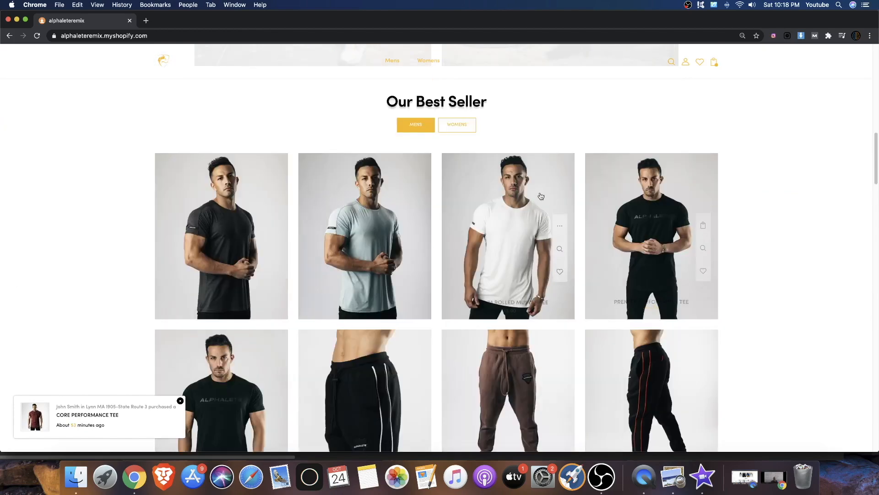
scroll(609, 223, down, 4)
scroll(609, 223, down, 10)
scroll(410, 211, down, 12)
scroll(520, 245, down, 8)
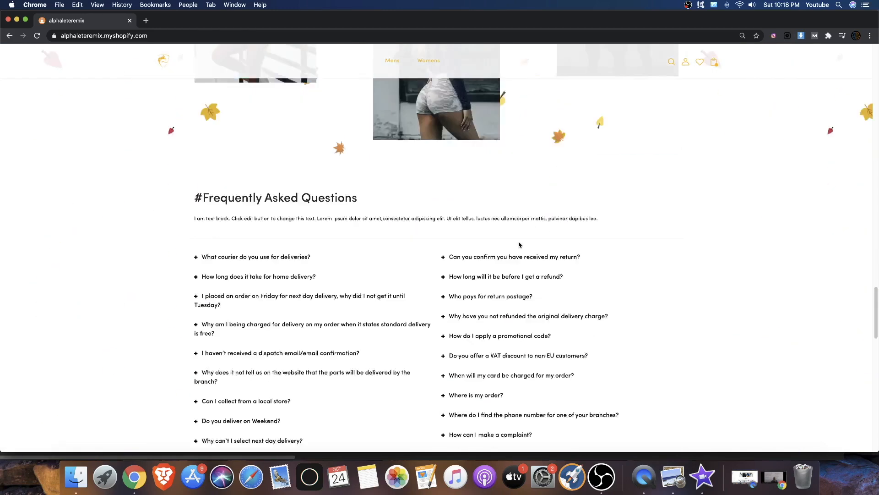
scroll(467, 234, up, 14)
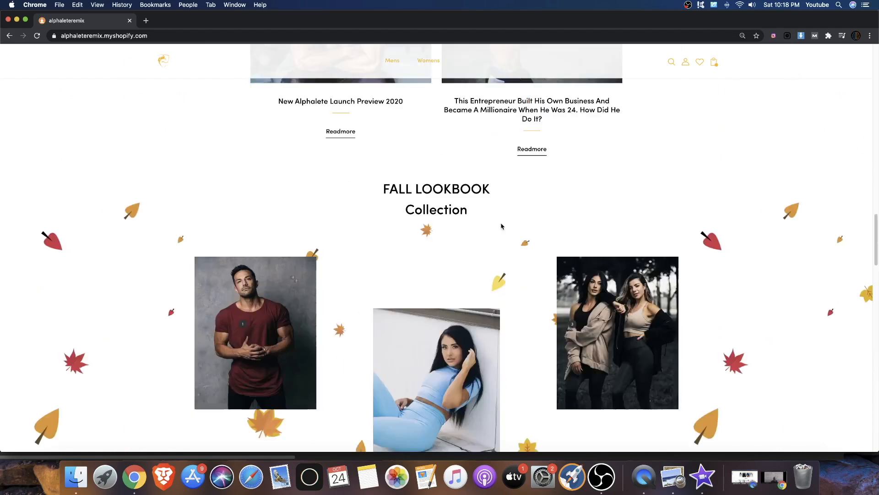
scroll(501, 226, up, 10)
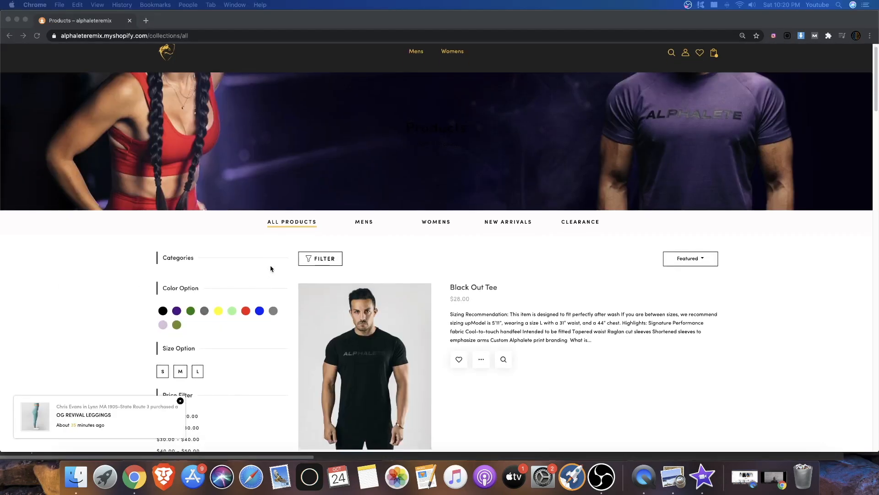
Review the All Products list beside its colour, size and price filters, and open page 2 of the list
scroll(270, 269, down, 5)
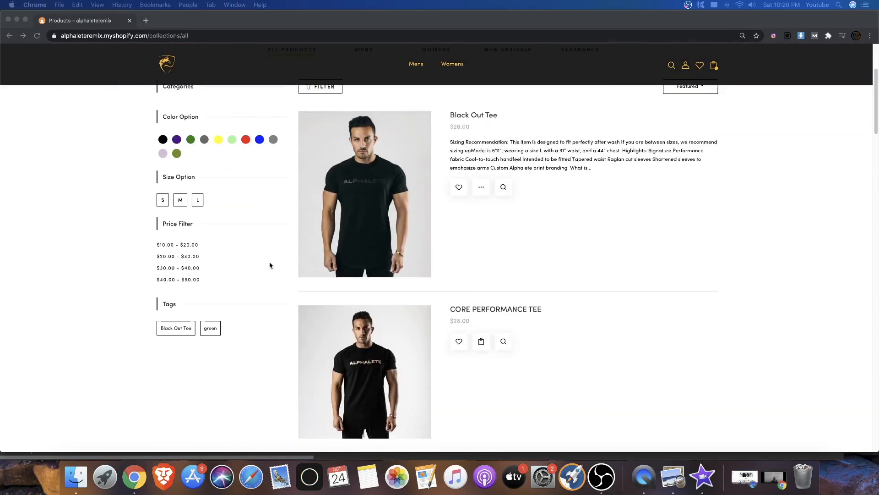
scroll(270, 265, down, 6)
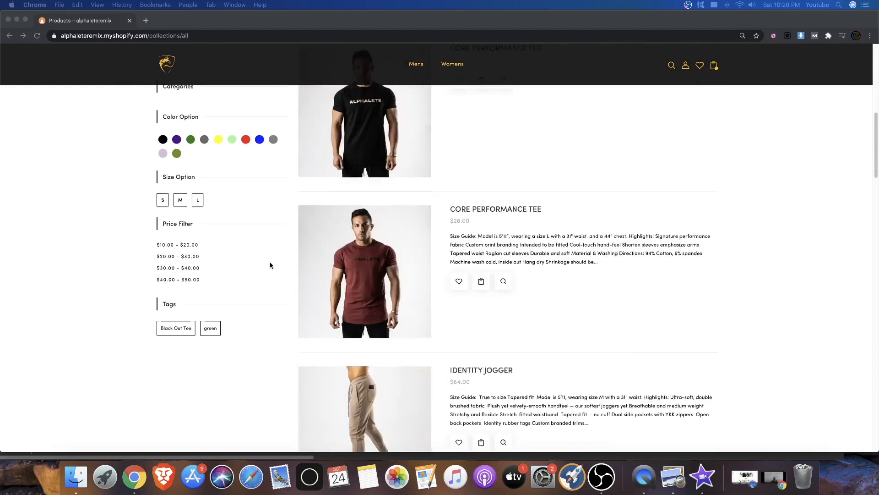
scroll(270, 266, down, 11)
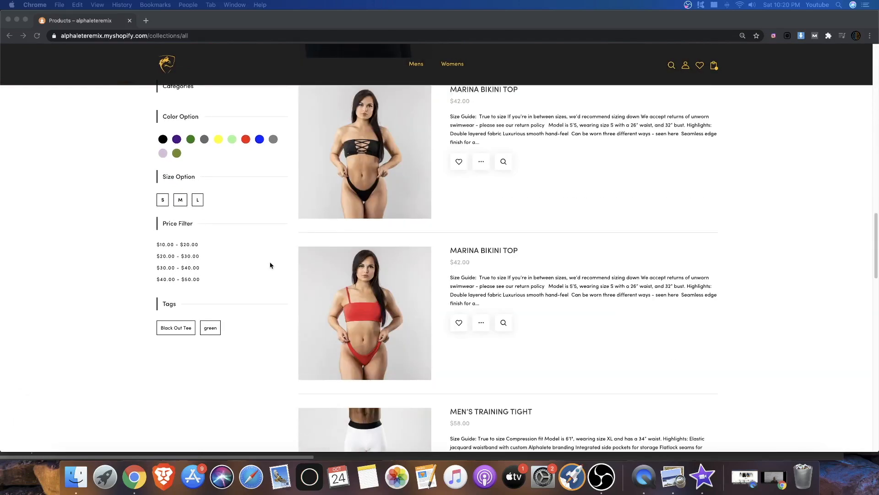
scroll(270, 265, down, 14)
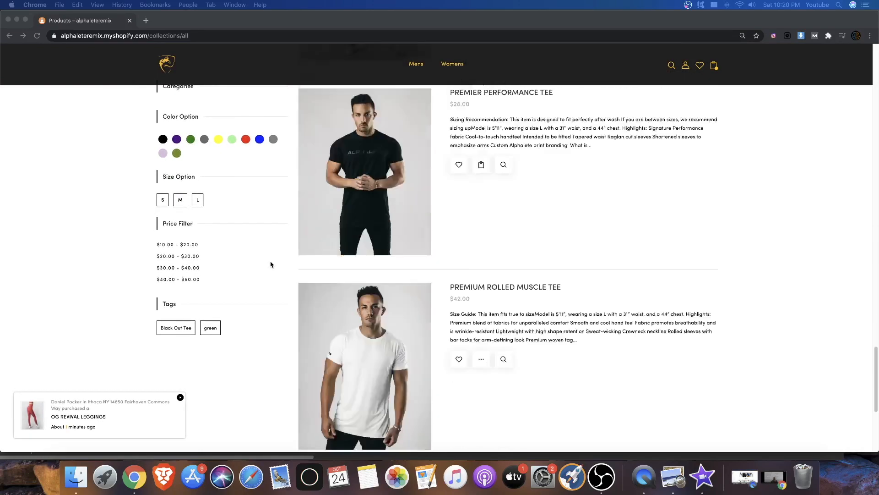
scroll(270, 265, down, 5)
scroll(271, 264, up, 10)
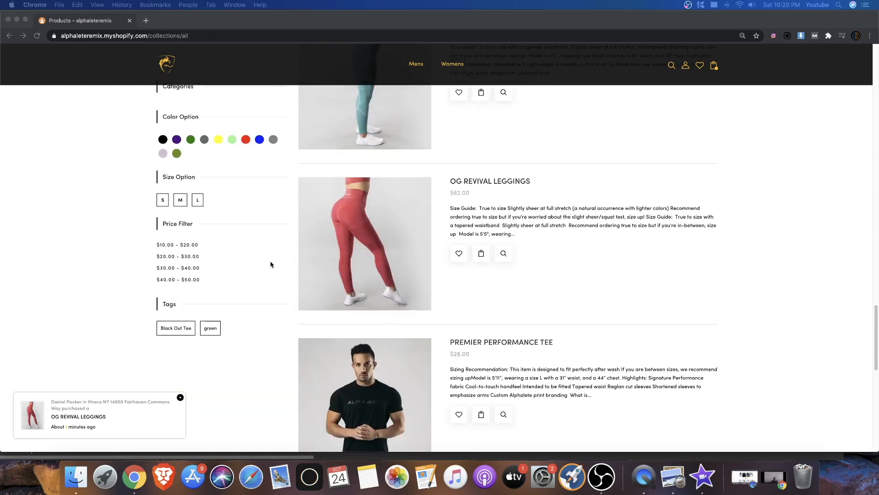
scroll(270, 265, up, 4)
scroll(271, 265, down, 15)
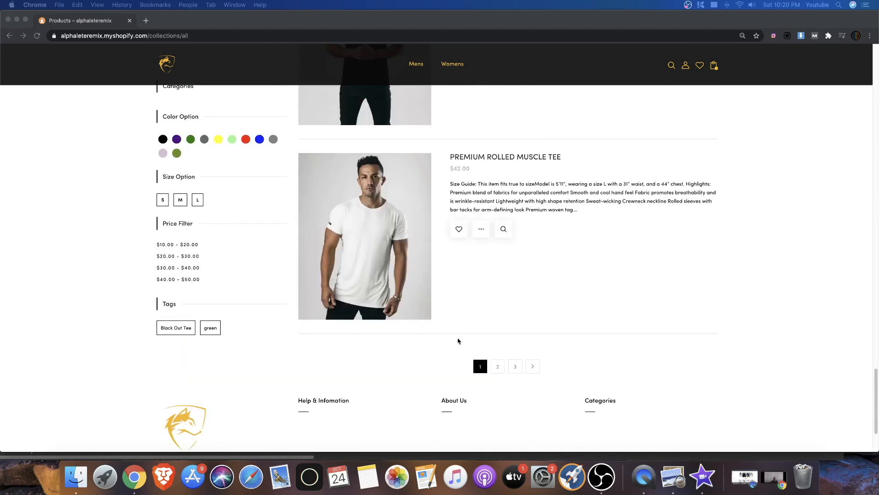
click(499, 367)
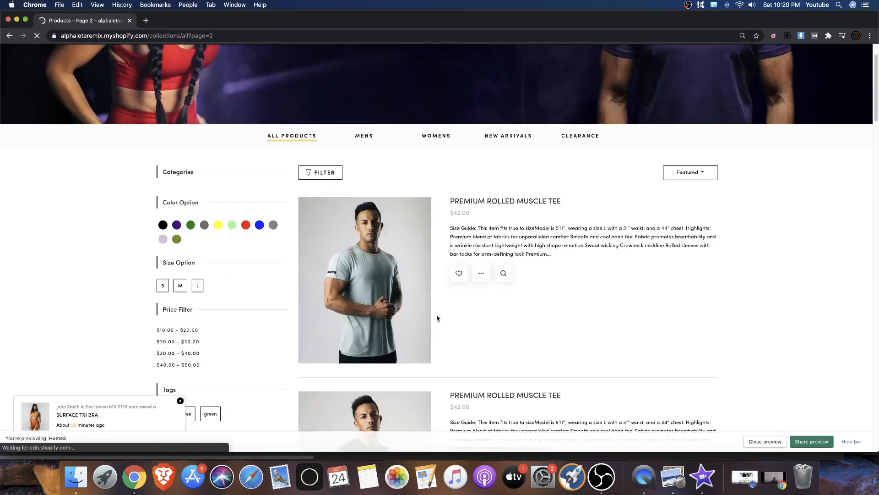
scroll(431, 316, down, 5)
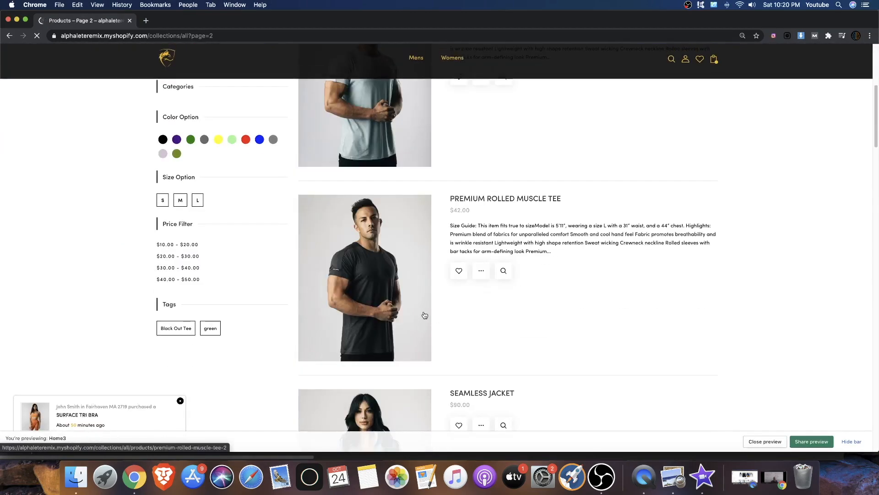
Open the dark grey Premium Rolled Muscle Tee, select size Large and look through its product photos
click(477, 187)
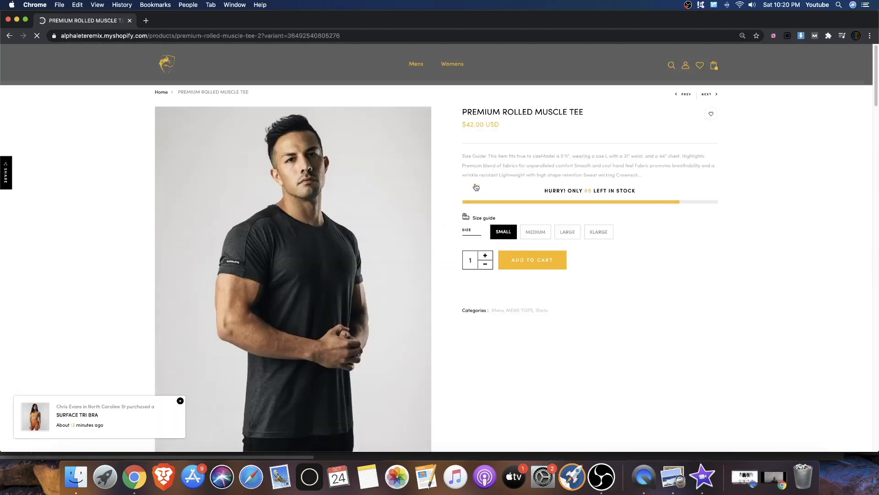
click(548, 228)
click(568, 228)
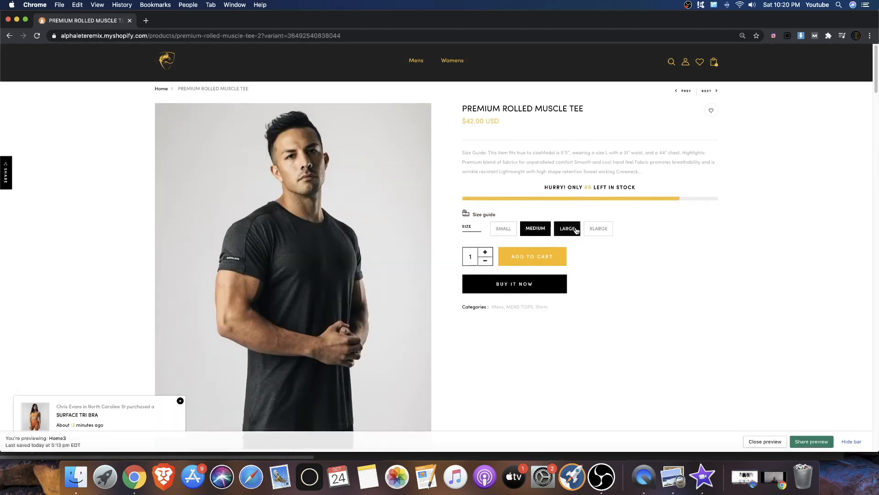
scroll(576, 231, down, 10)
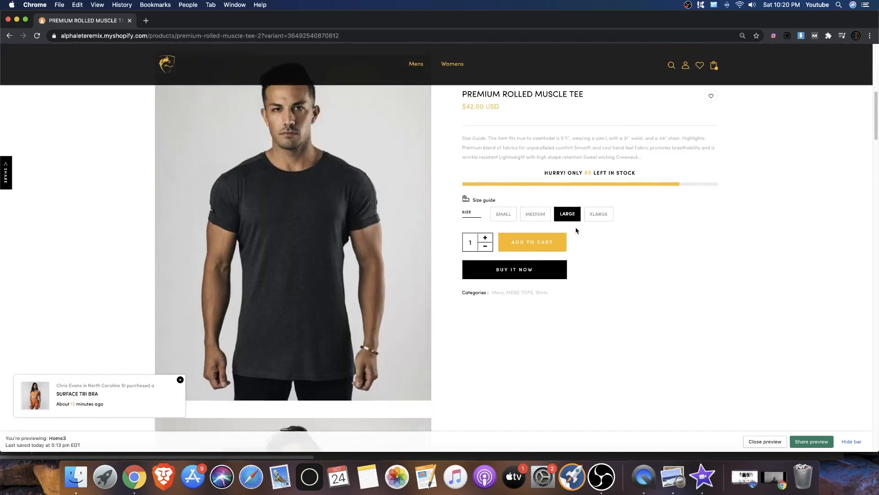
scroll(576, 231, down, 15)
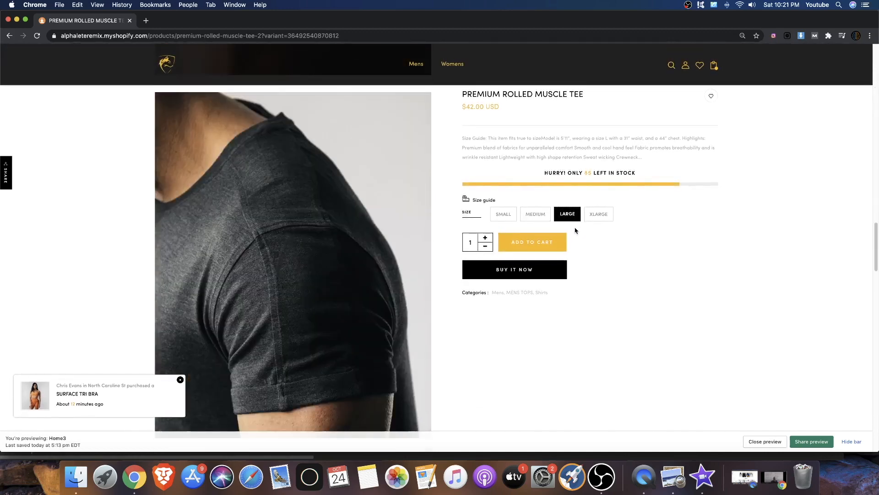
scroll(576, 232, down, 5)
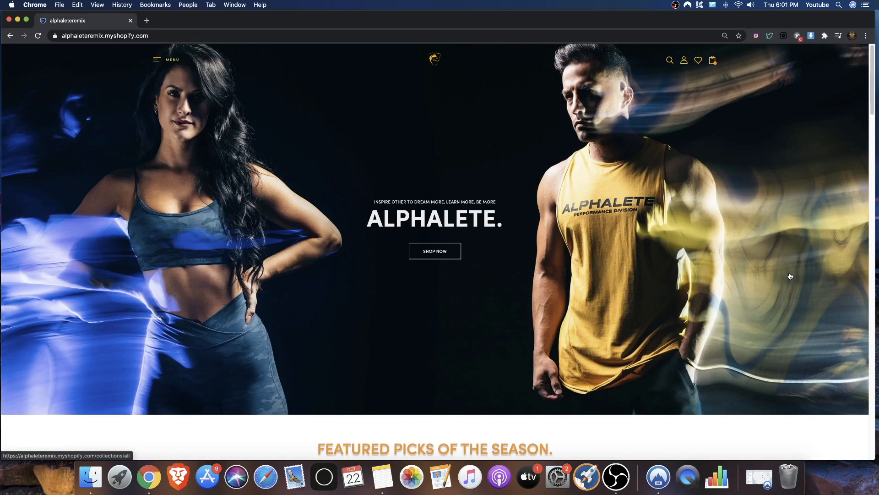
Examine the Alphalete home page's featured picks, the Fitness Apparel and Spring Collection banners and the Handpick Collection section
scroll(550, 173, down, 5)
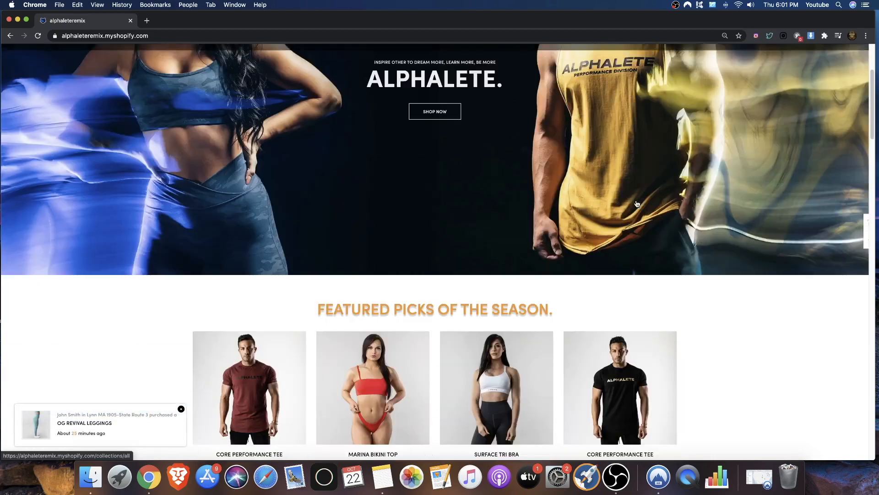
scroll(549, 173, down, 10)
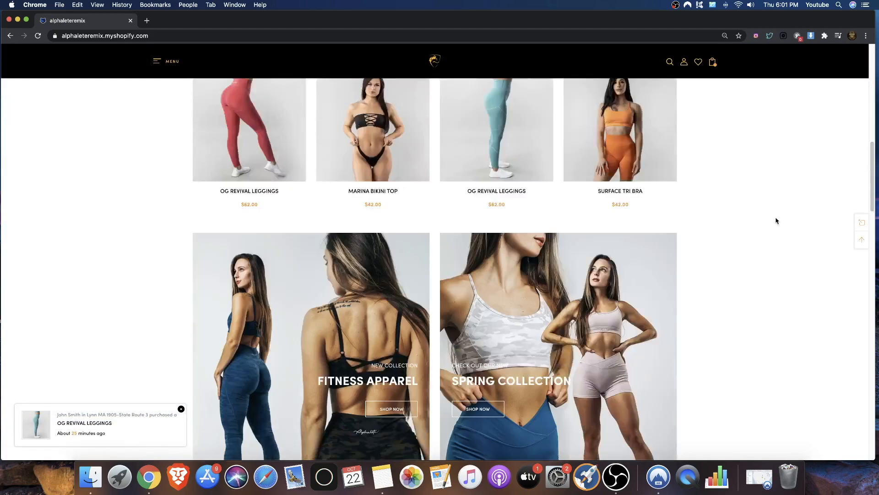
scroll(774, 215, down, 5)
scroll(761, 208, up, 12)
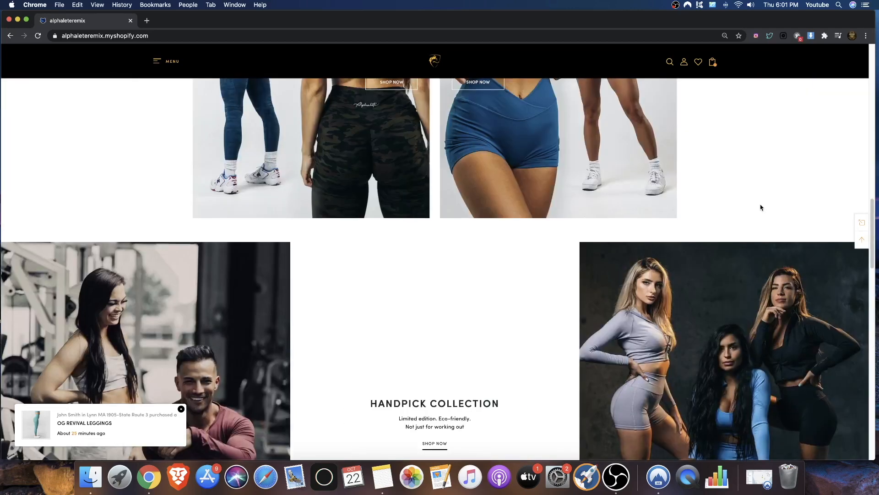
scroll(755, 205, up, 7)
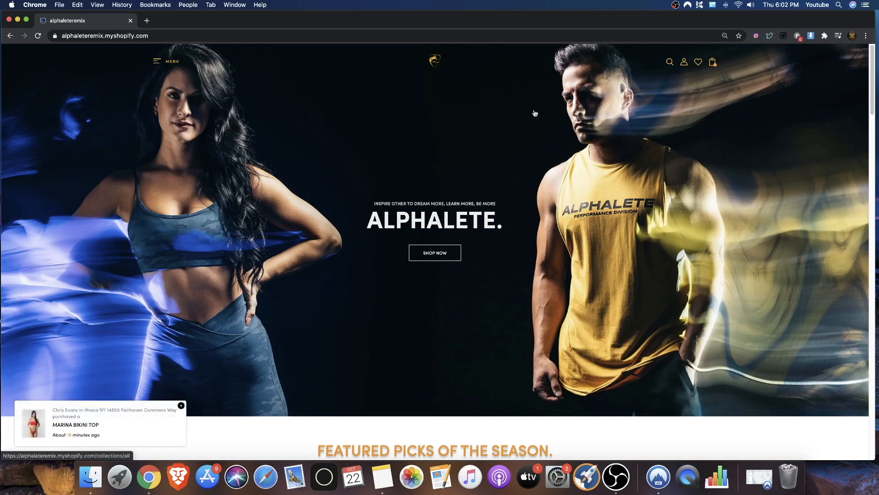
scroll(384, 351, down, 2)
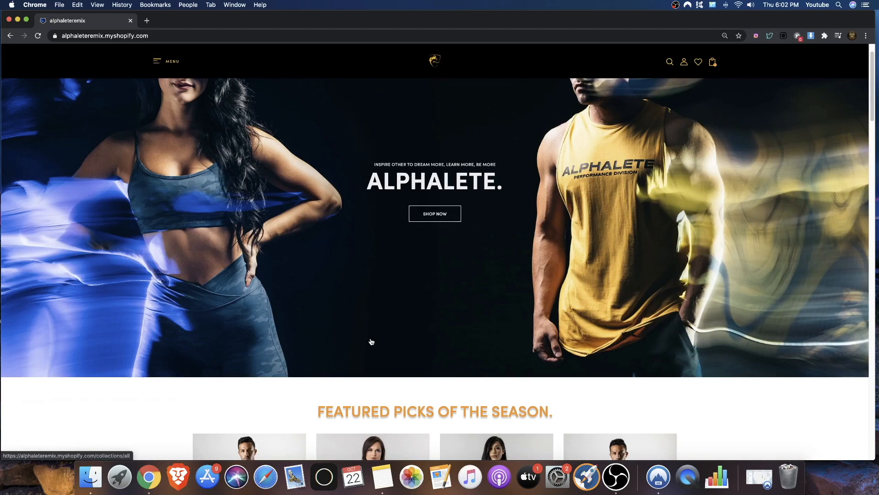
scroll(371, 341, down, 15)
scroll(370, 338, up, 10)
scroll(685, 328, down, 5)
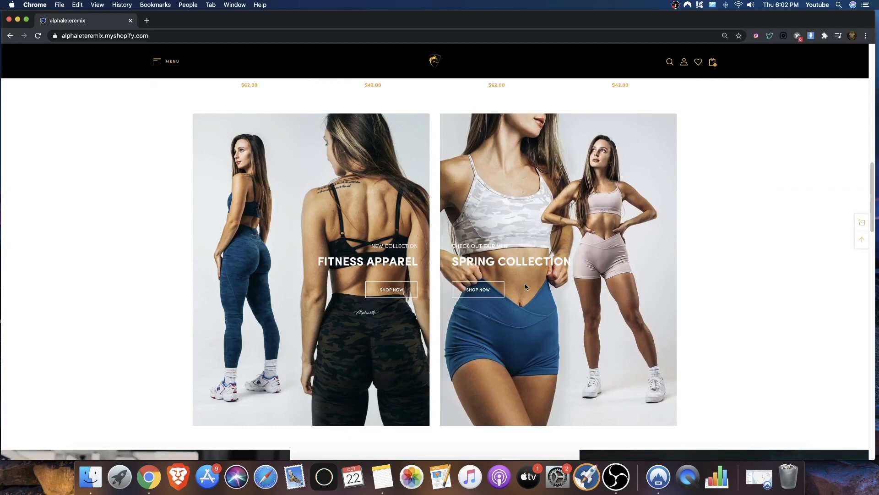
scroll(526, 286, up, 15)
Examine the home page's Sports Bras section, Summer Sale countdown and Handpick Collection, and return to the Alphalete hero banner
scroll(413, 331, down, 5)
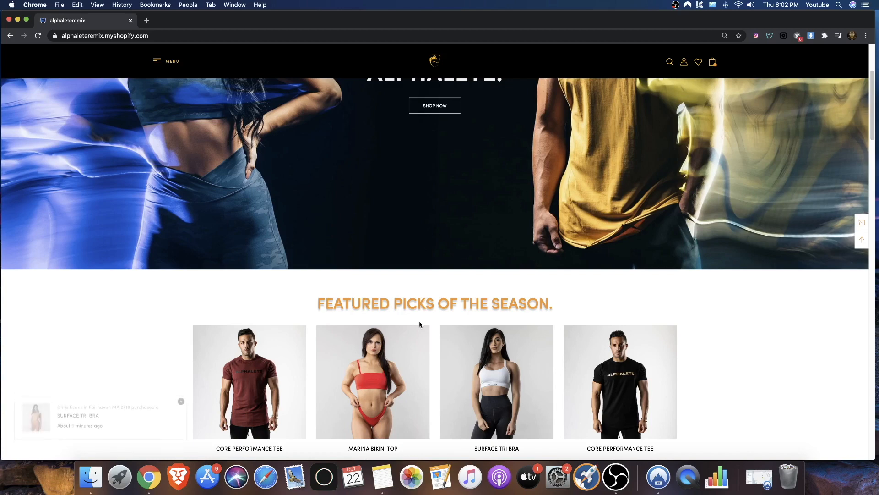
scroll(406, 320, down, 15)
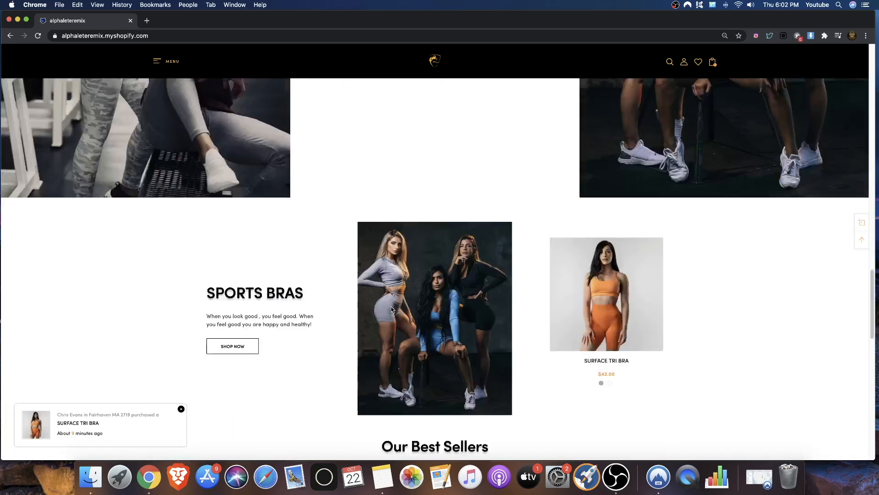
scroll(439, 215, up, 1)
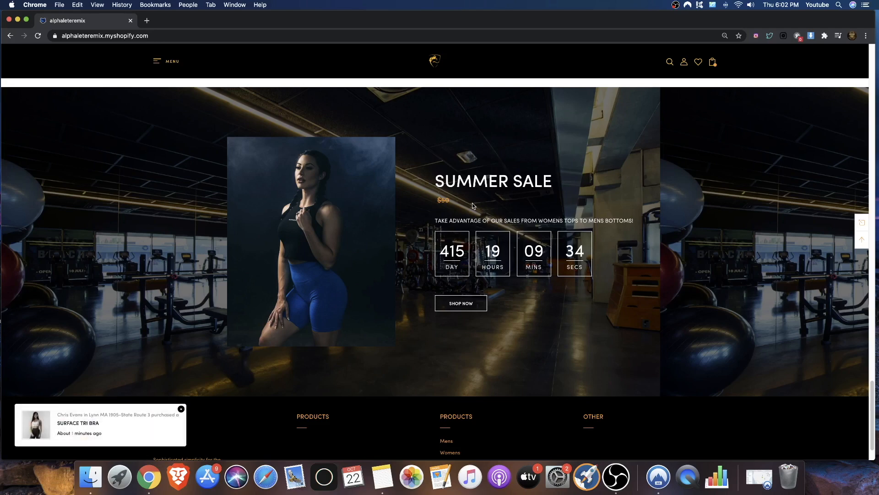
scroll(453, 208, up, 20)
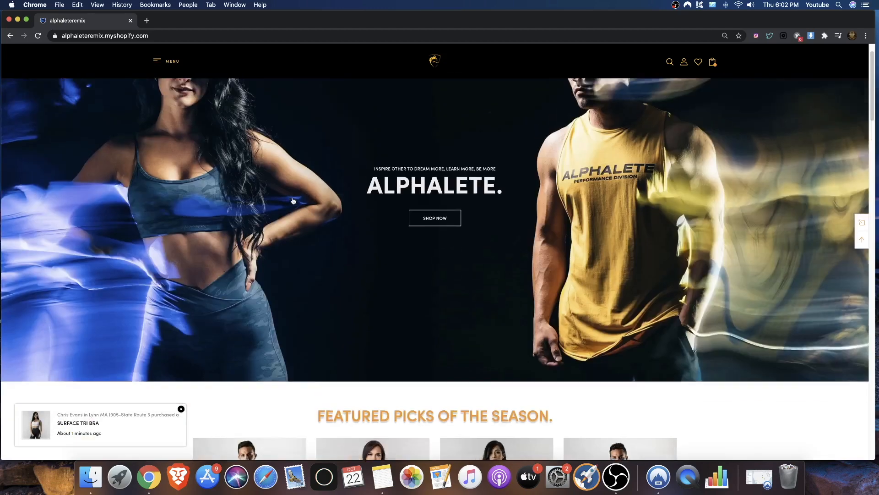
scroll(293, 200, up, 2)
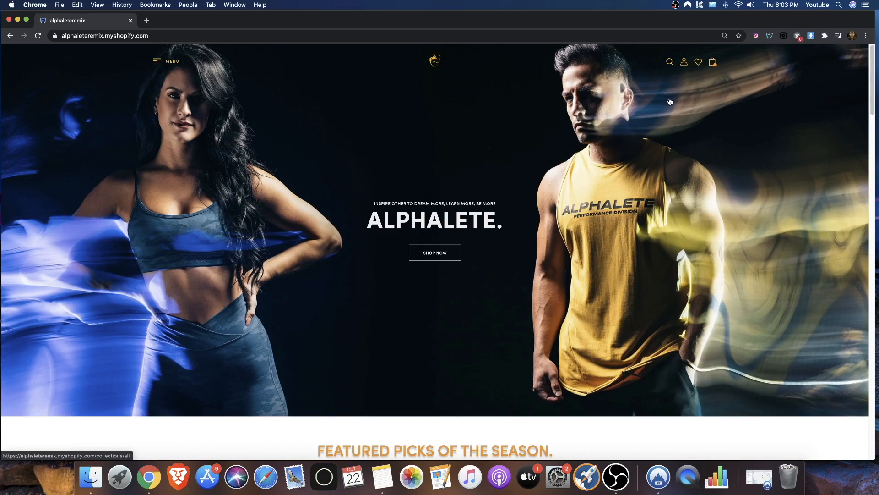
scroll(438, 238, down, 5)
scroll(438, 238, down, 20)
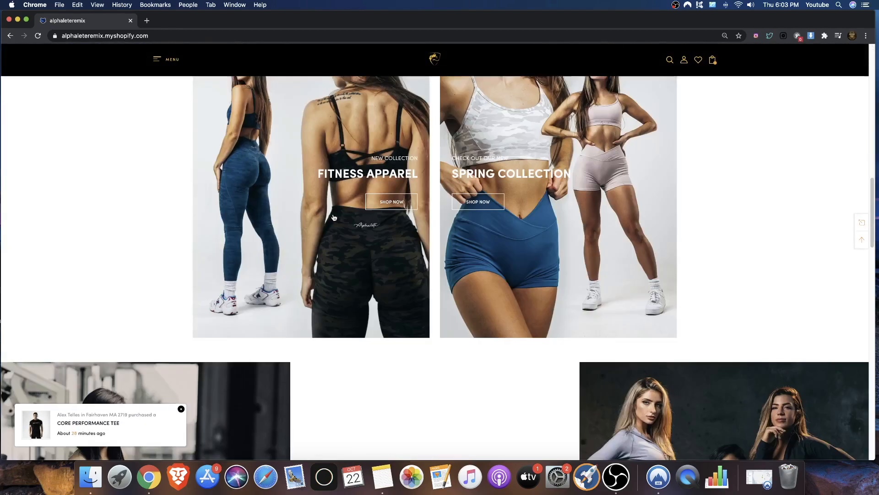
scroll(300, 240, up, 20)
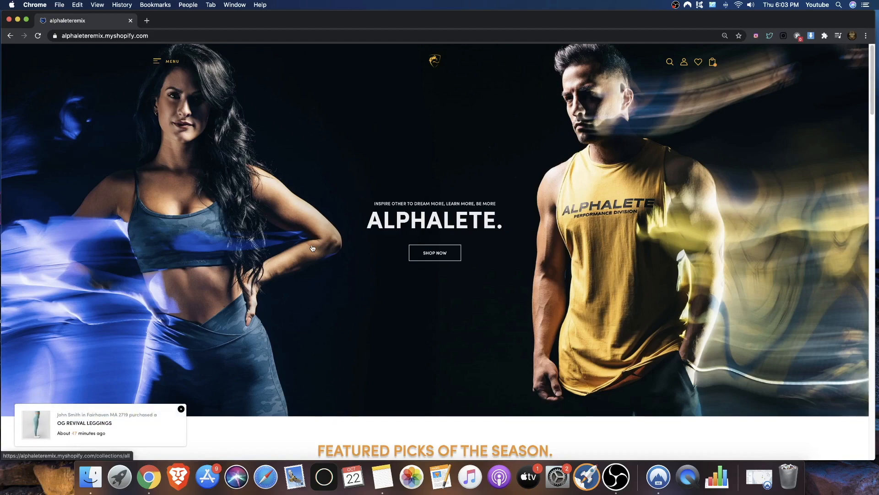
scroll(431, 238, down, 20)
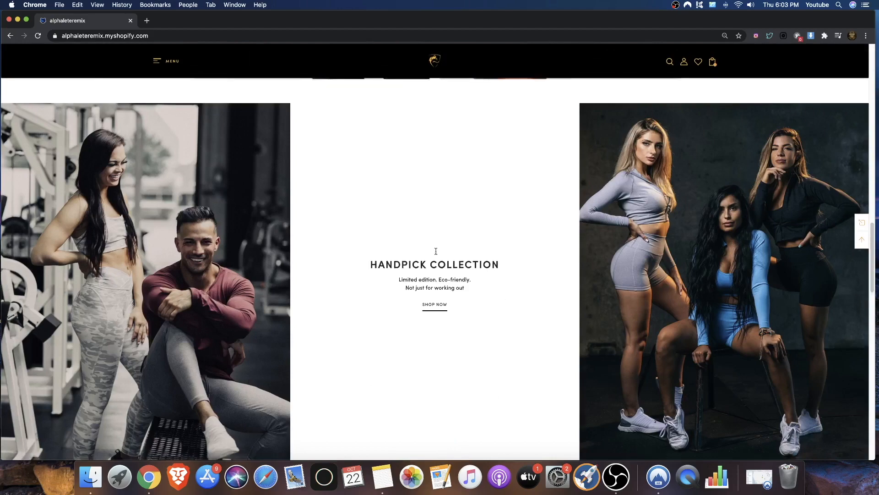
scroll(440, 340, up, 20)
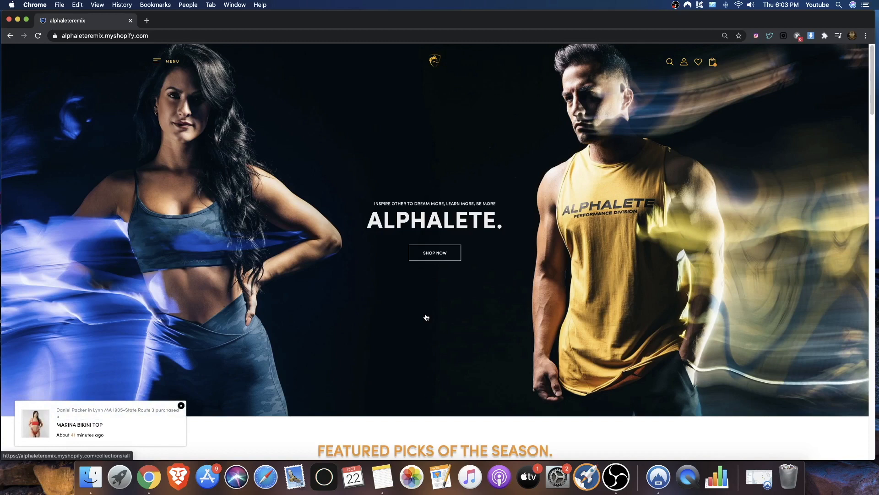
scroll(479, 215, down, 2)
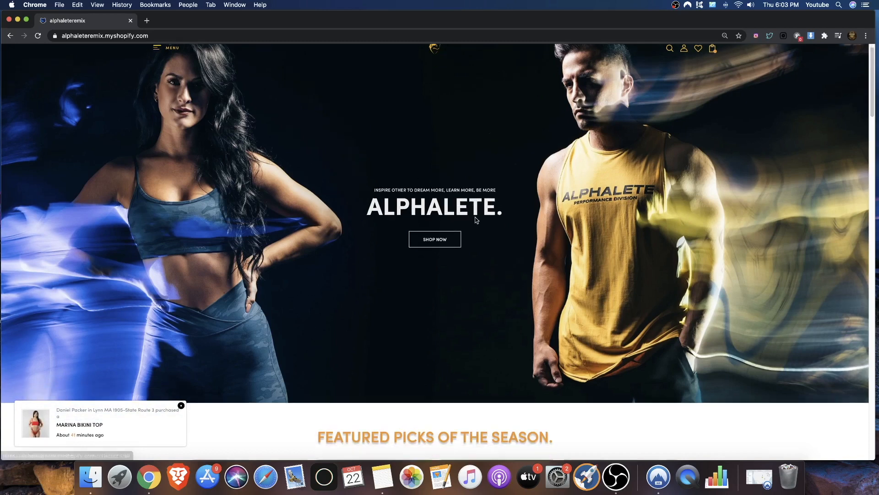
Look over the storefront home page down to the Summer Sale countdown and return to the Alphalete hero banner
scroll(490, 223, up, 2)
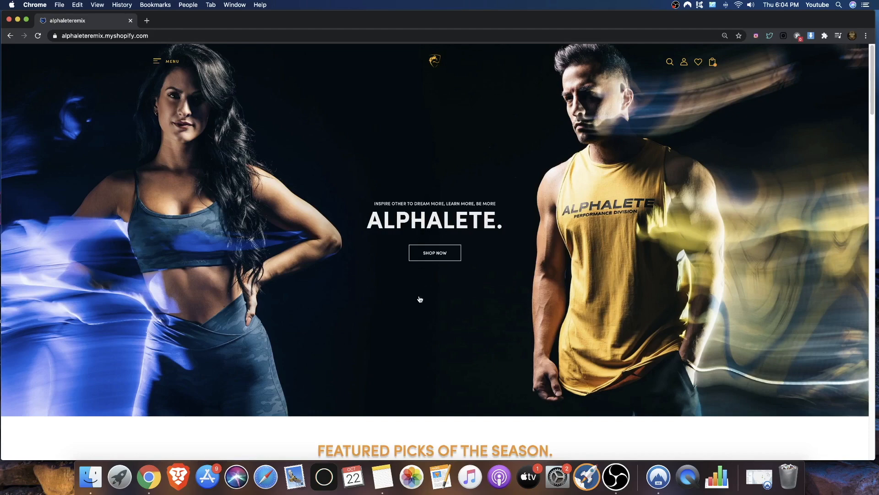
scroll(358, 257, down, 20)
scroll(357, 238, down, 10)
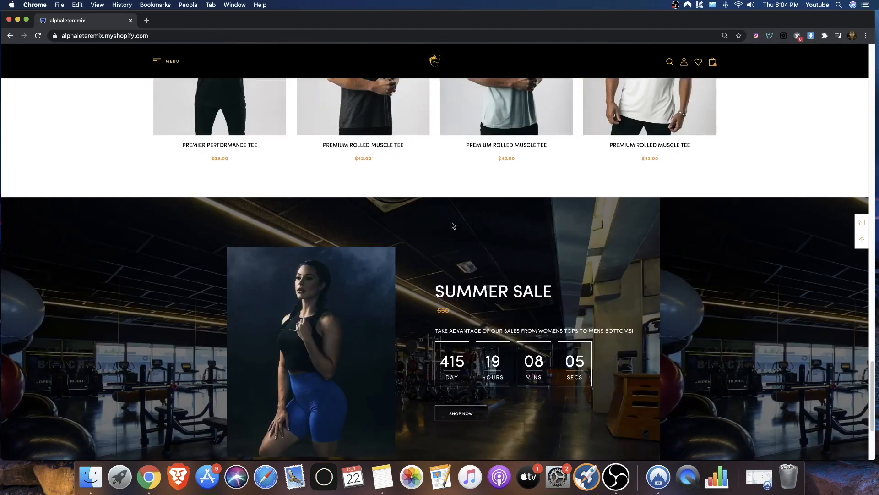
scroll(425, 223, up, 15)
scroll(425, 223, up, 10)
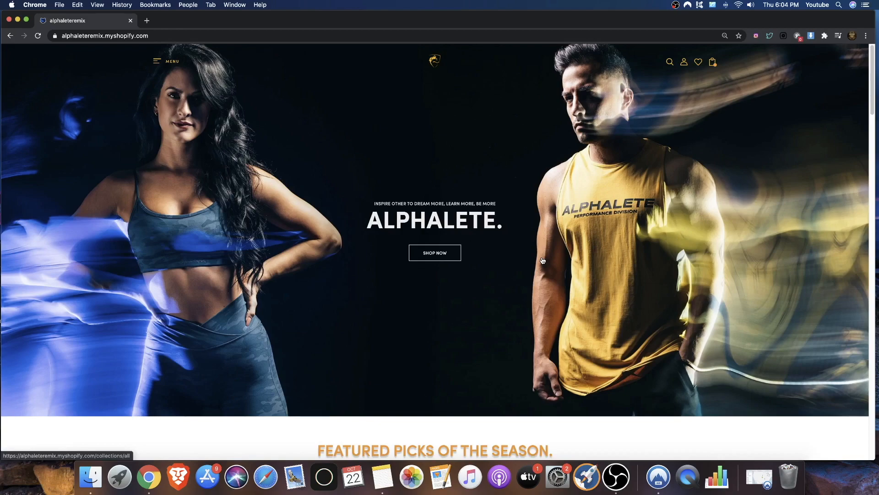
Bring the store's Shopify admin to the front and look over the cards on its Home dashboard
click(616, 476)
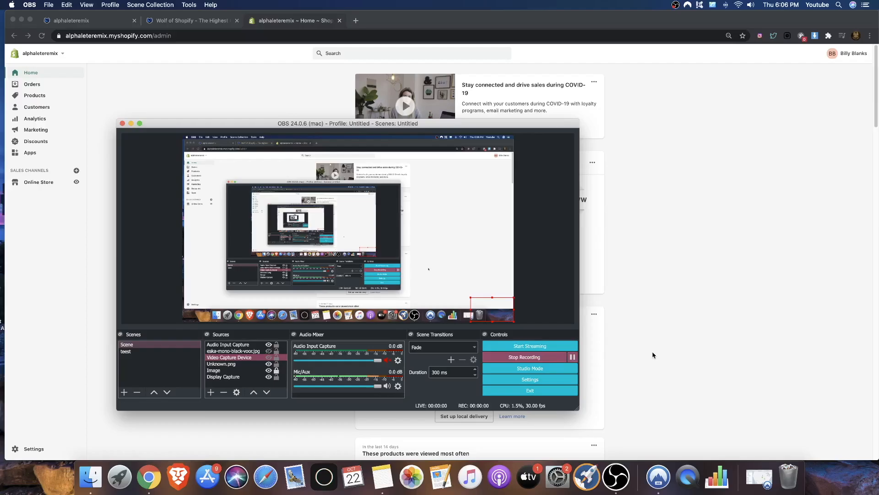
click(655, 350)
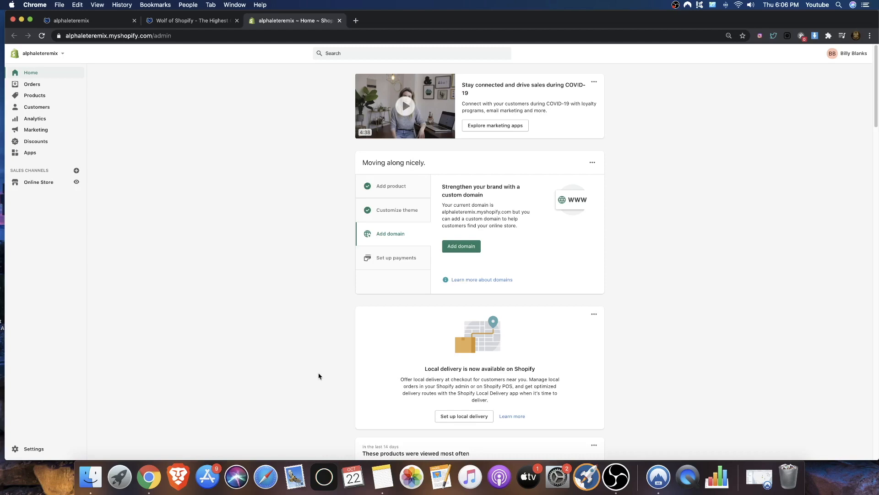
scroll(188, 307, down, 1)
scroll(187, 307, down, 10)
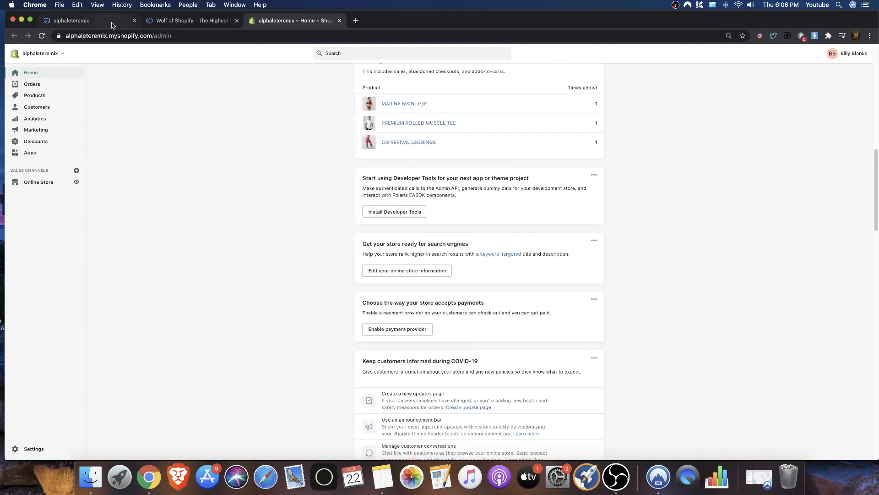
Move the storefront's browser tab behind the Wolf of Shopify and Shopify admin tabs
click(175, 22)
click(78, 22)
drag(78, 22, 293, 20)
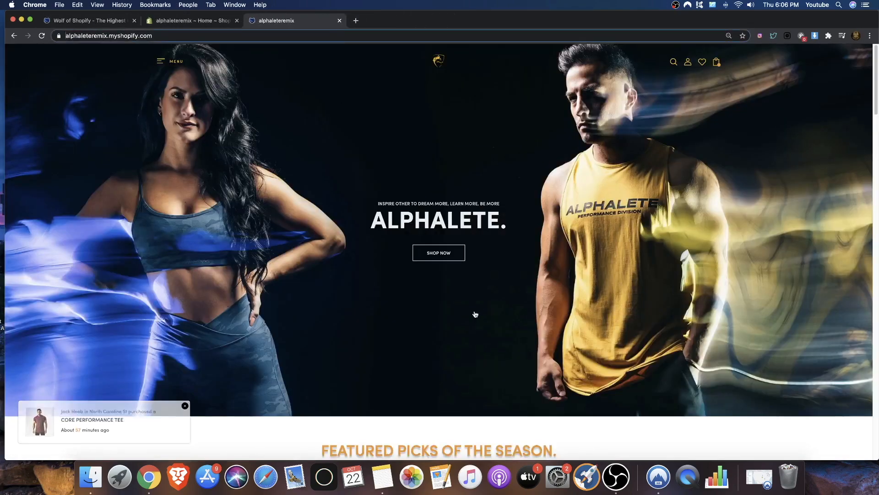
Review the storefront's Our Best Sellers section and the Fitness Apparel and Spring Collection banners, ending at the hero banner
scroll(476, 314, down, 20)
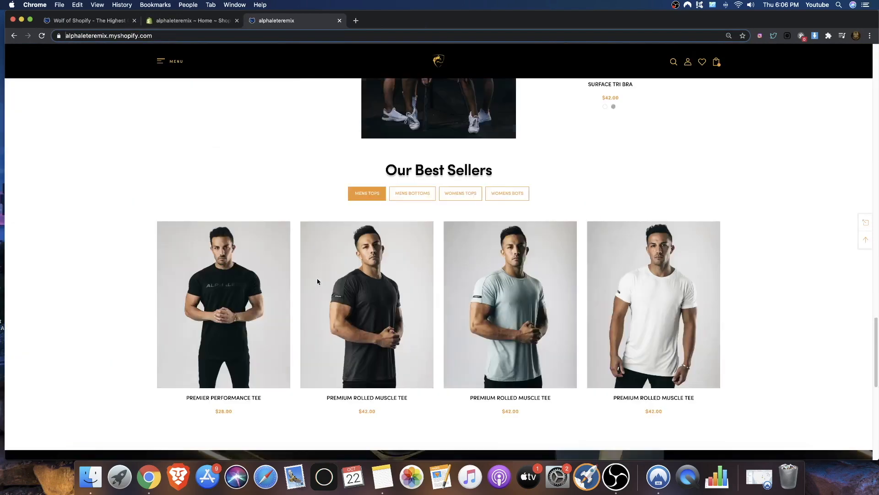
scroll(339, 289, down, 15)
scroll(357, 294, up, 15)
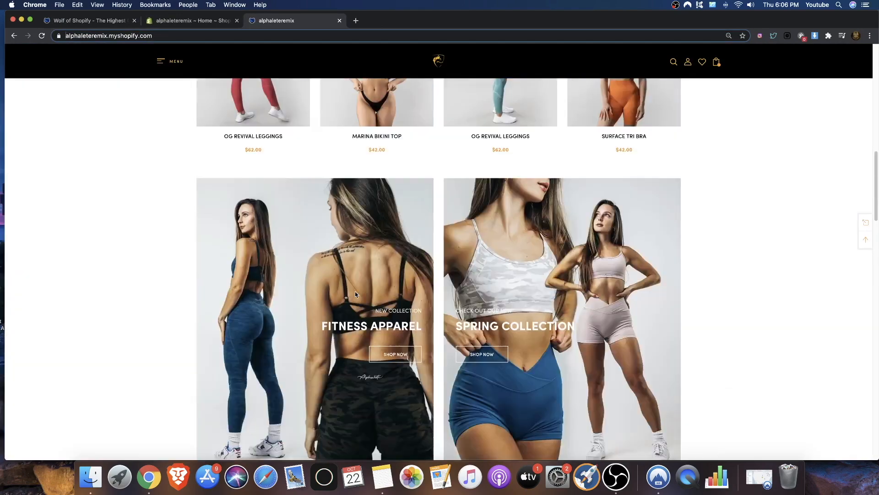
scroll(354, 298, up, 10)
scroll(90, 179, up, 8)
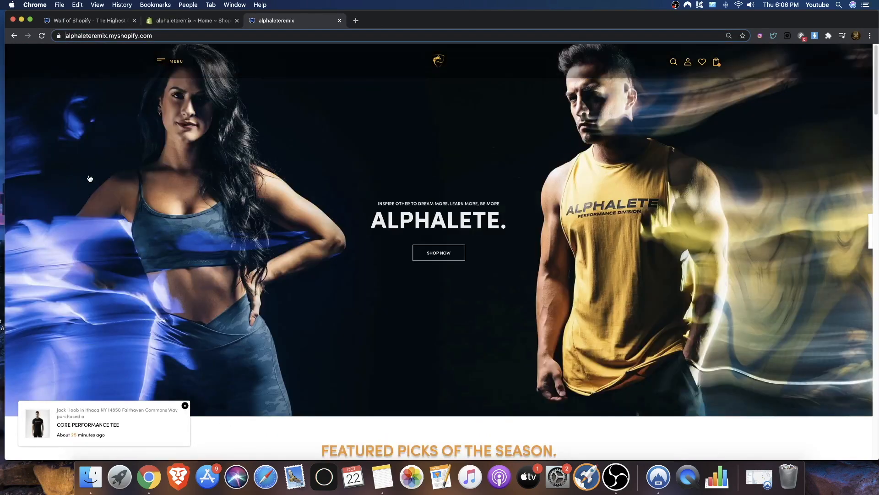
Return to the Shopify admin and view the Home dashboard from its most-viewed products up to the setup guide
click(190, 20)
scroll(569, 208, up, 5)
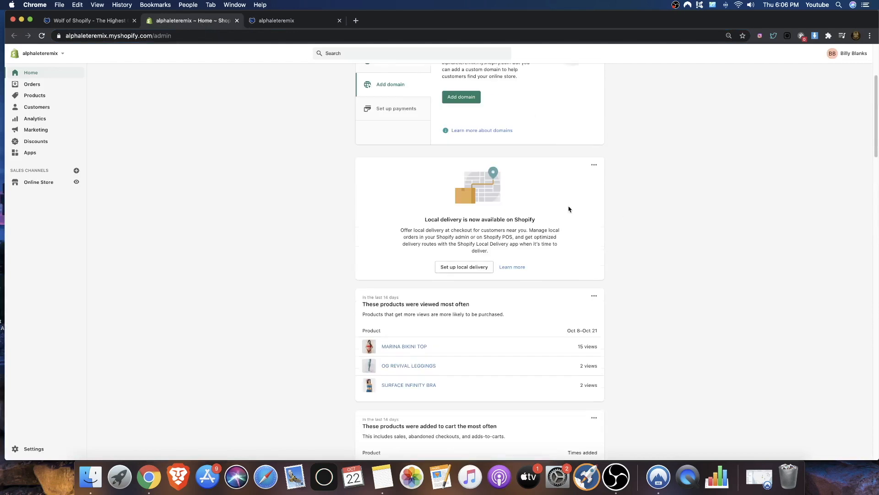
scroll(687, 261, up, 3)
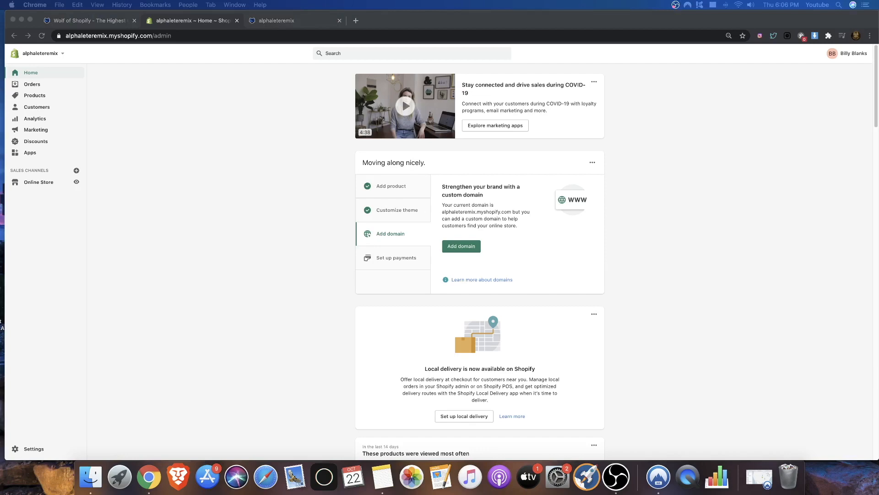
Open the online store's Themes page and look over the live theme and the theme library
click(319, 163)
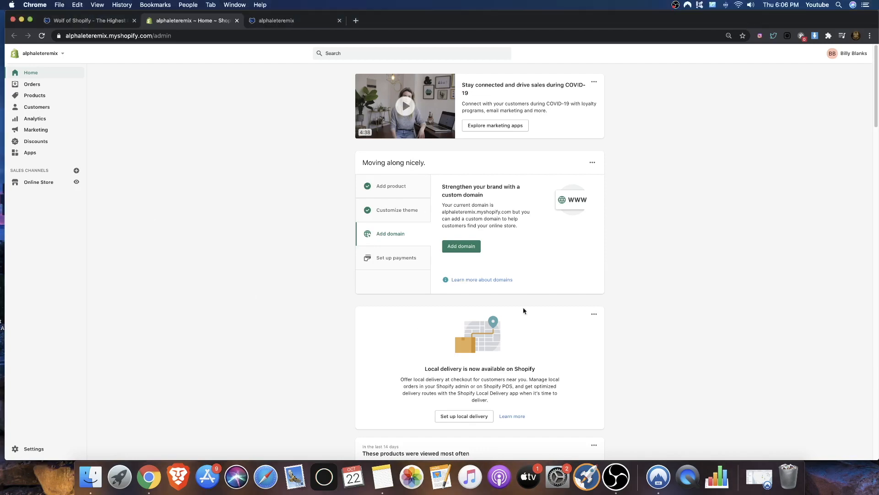
scroll(458, 312, down, 15)
scroll(446, 321, down, 5)
scroll(439, 311, up, 20)
click(47, 185)
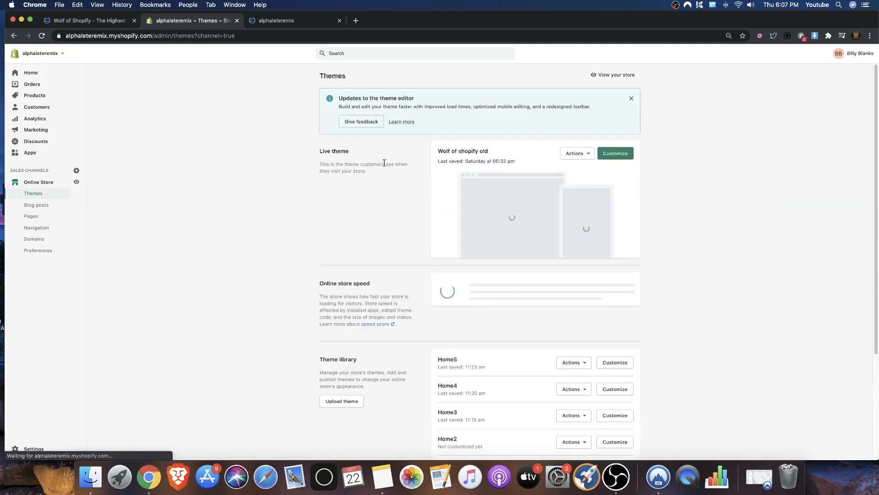
scroll(296, 201, down, 3)
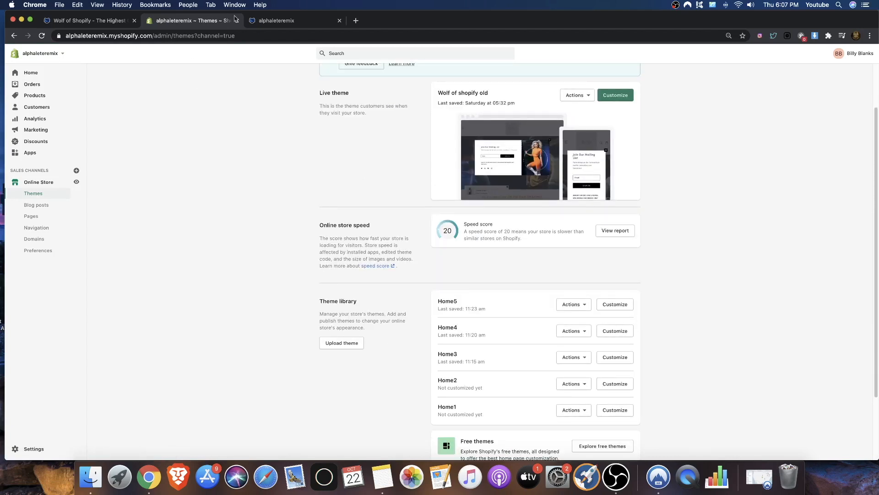
Examine the live storefront's featured products, collection banners and Summer Sale section, and go back up to the hero banner
click(252, 21)
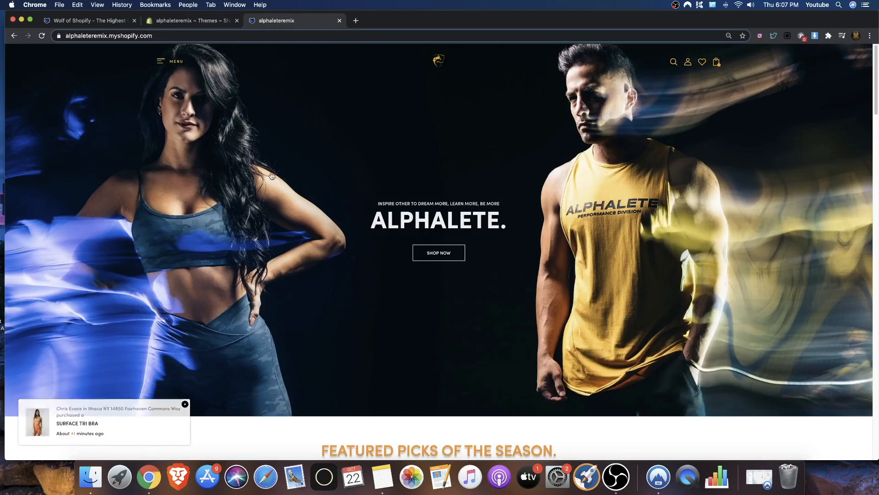
scroll(259, 168, down, 10)
scroll(259, 168, up, 8)
scroll(206, 176, down, 10)
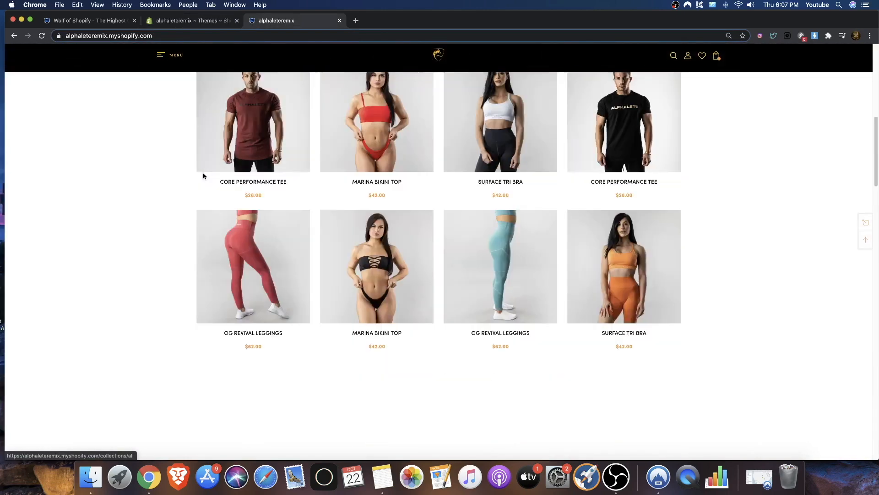
scroll(404, 251, down, 5)
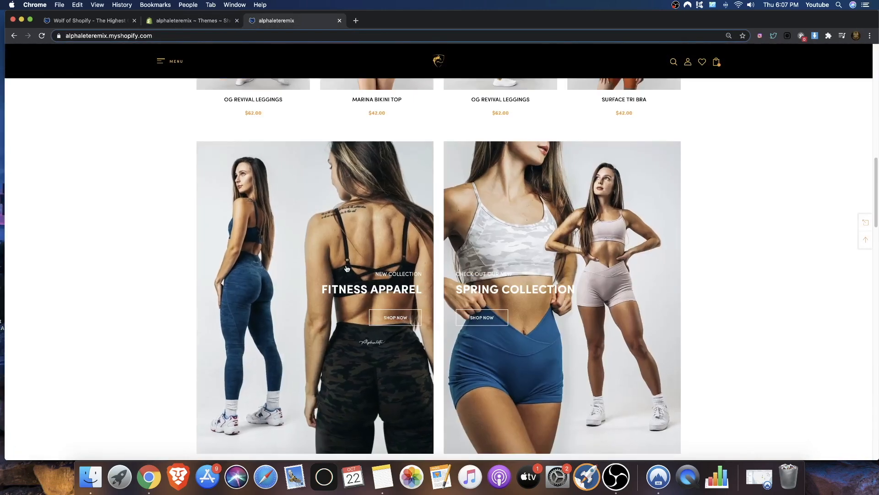
scroll(463, 280, down, 9)
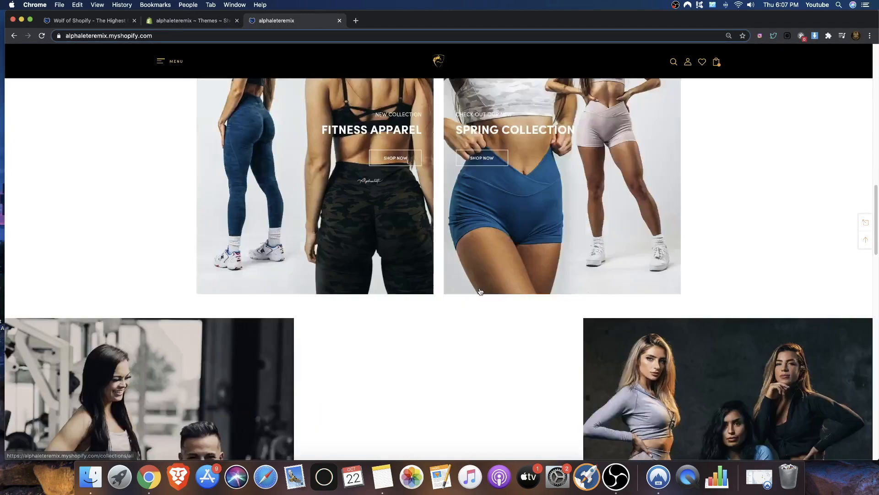
scroll(452, 278, down, 15)
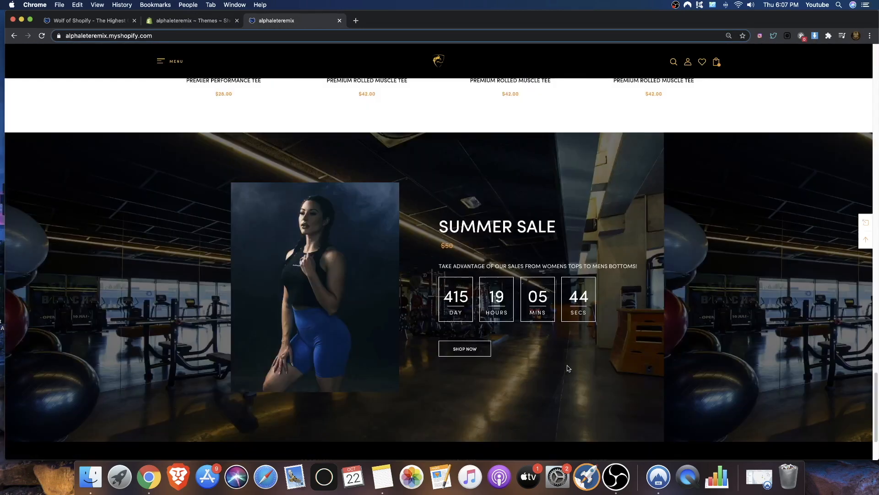
scroll(498, 298, up, 20)
scroll(363, 248, up, 7)
scroll(364, 247, up, 4)
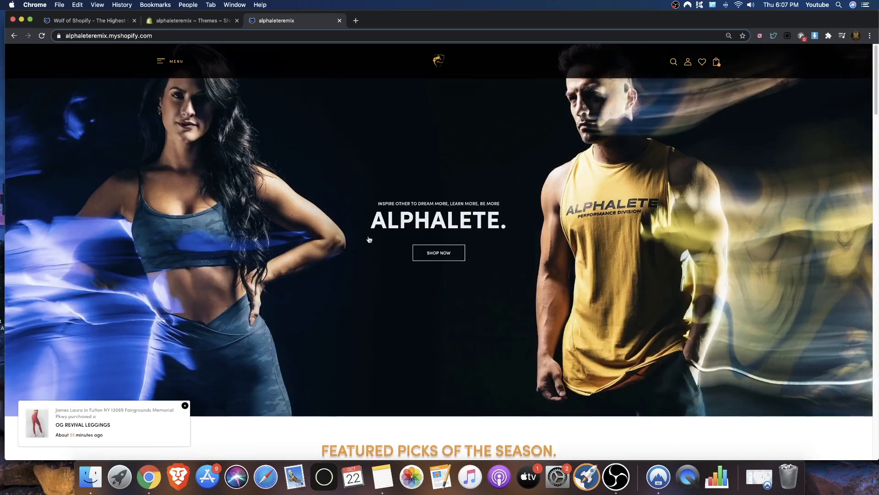
Return to the admin's Themes page and review its theme library and Shopify theme sources
click(195, 25)
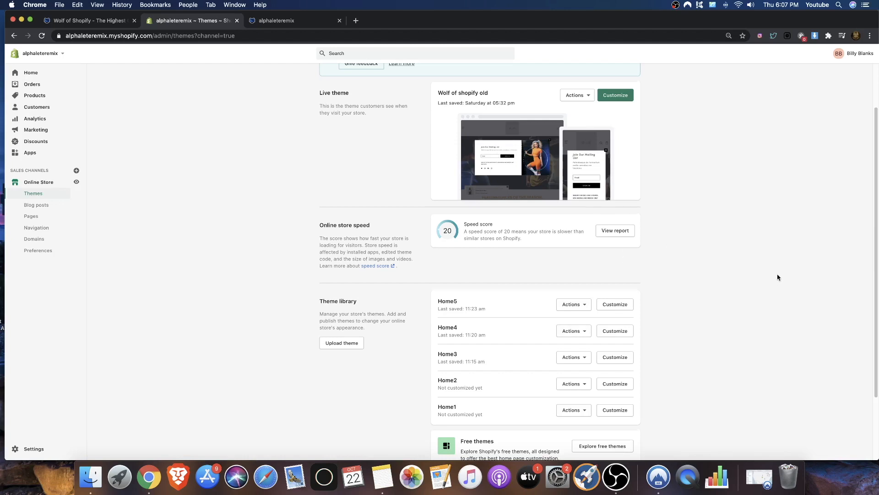
scroll(777, 277, down, 3)
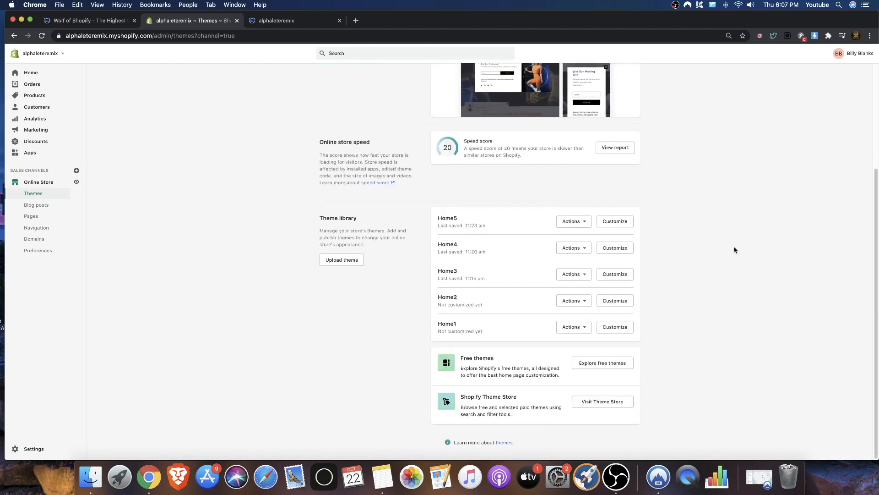
scroll(720, 234, up, 5)
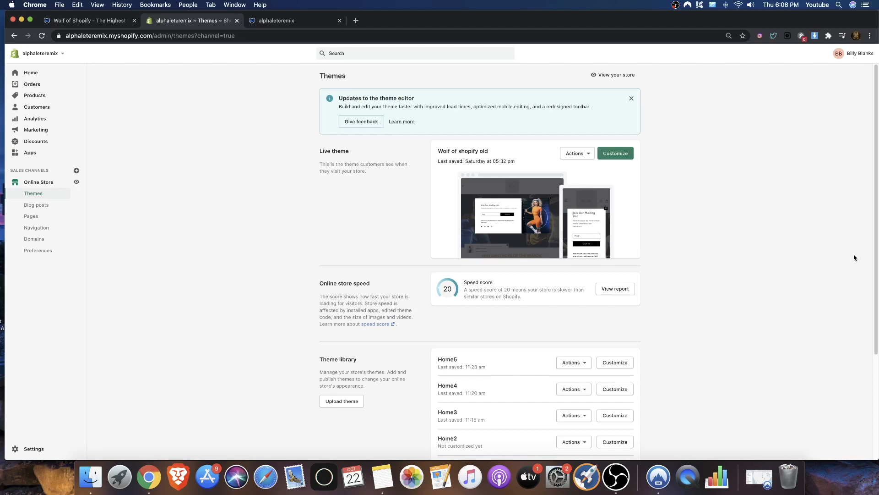
Look through the Wolf of Shopify website, and check the Home1 to Home5 themes in the store's theme library
click(96, 22)
scroll(353, 165, down, 8)
scroll(353, 165, up, 10)
click(161, 20)
scroll(539, 241, down, 3)
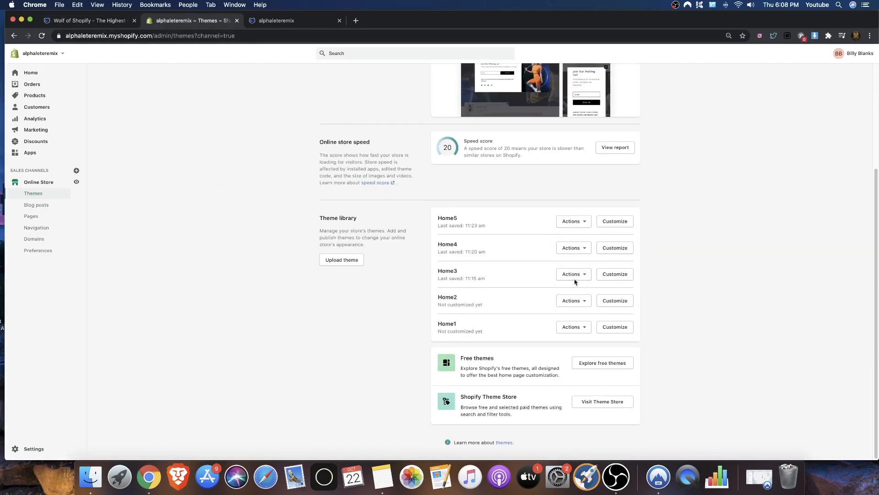
scroll(442, 270, up, 2)
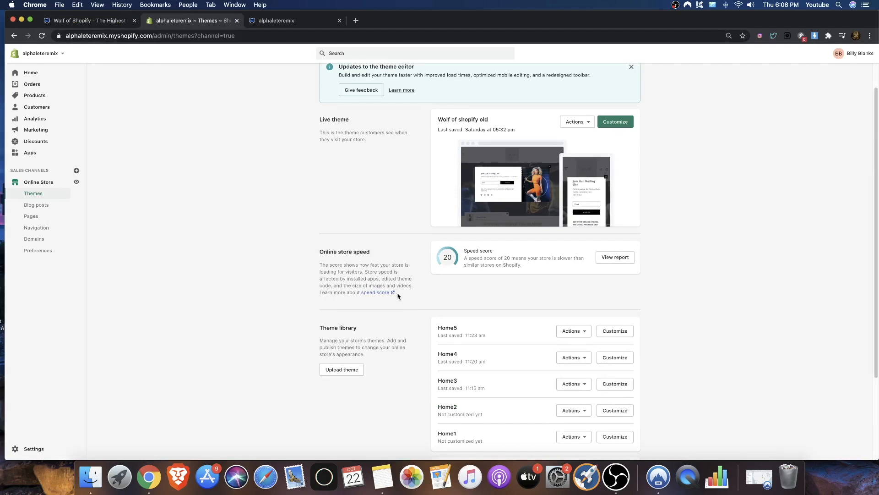
scroll(400, 300, down, 2)
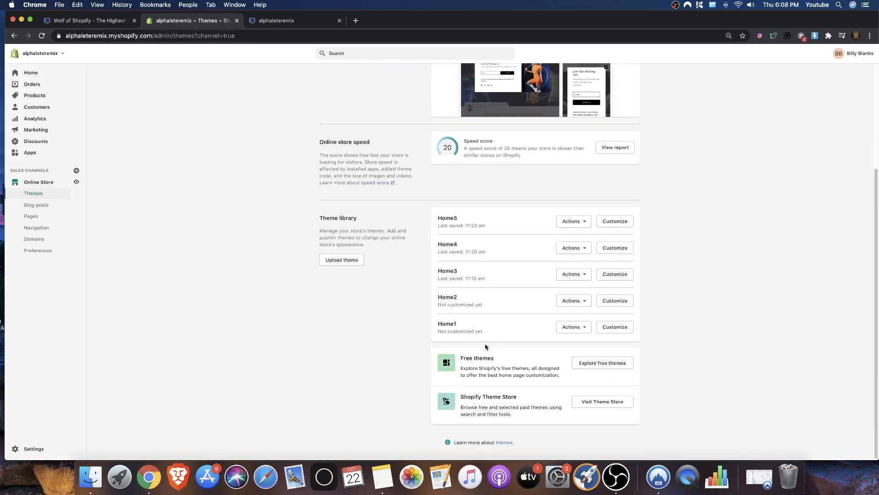
Browse Shopify's free themes down to Brooklyn, Minimal and Express, and close the list
click(619, 365)
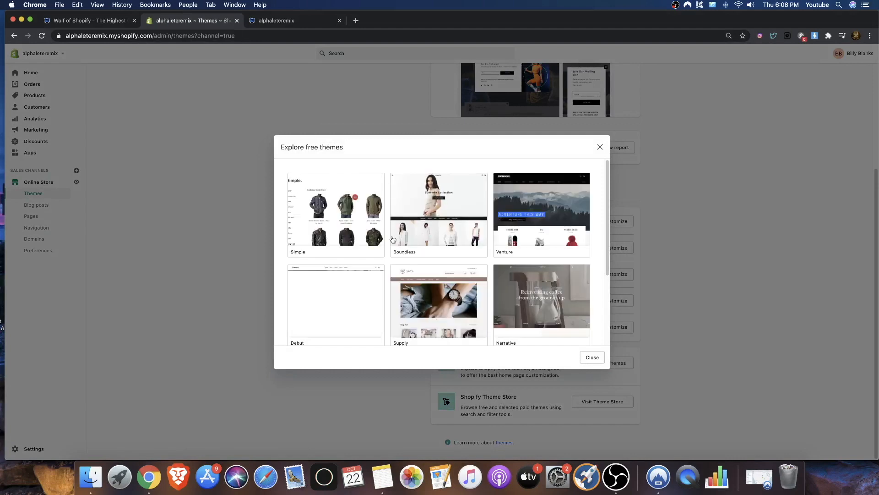
scroll(513, 241, down, 3)
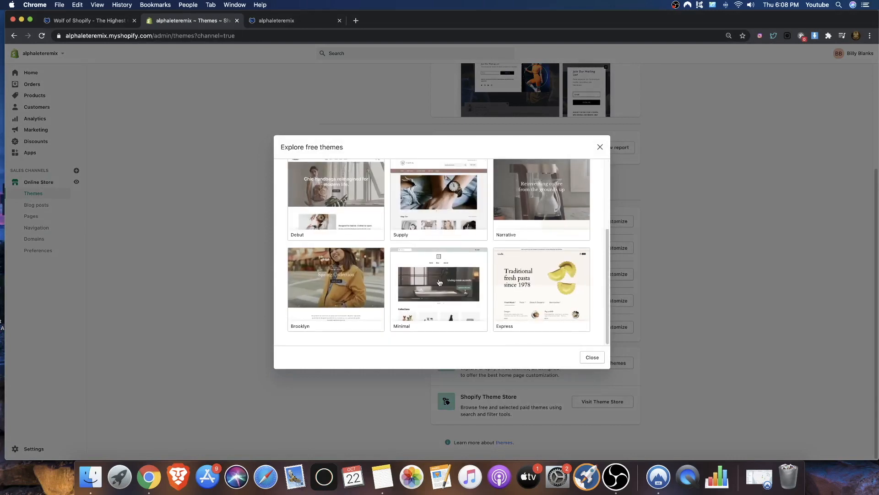
click(592, 358)
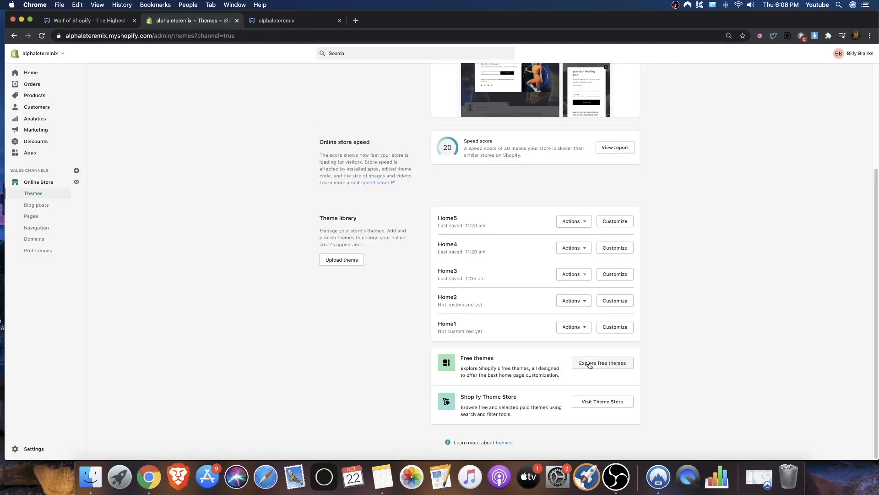
Open the Shopify Theme Store, look at it alongside the Wolf of Shopify site, and return to the store's Themes page
click(614, 403)
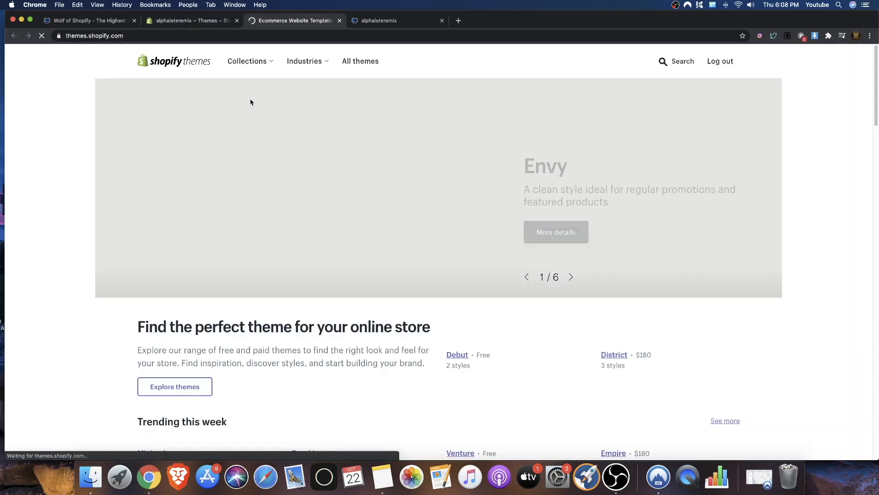
click(86, 21)
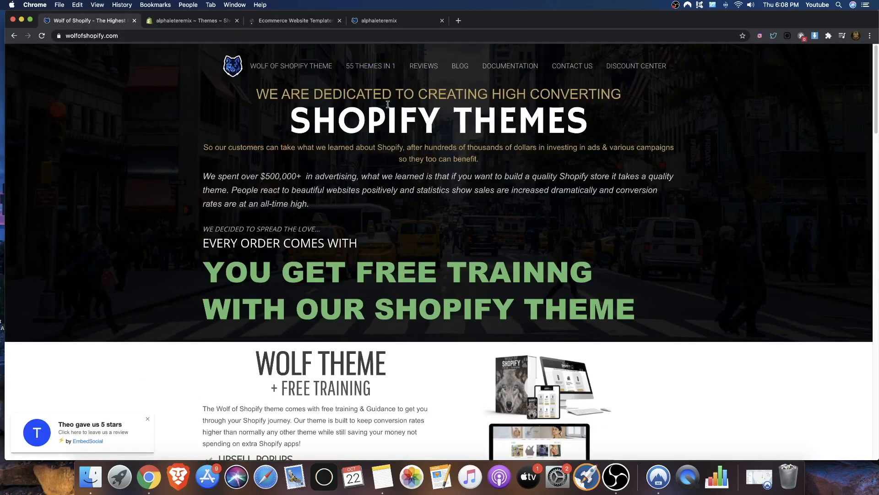
click(312, 22)
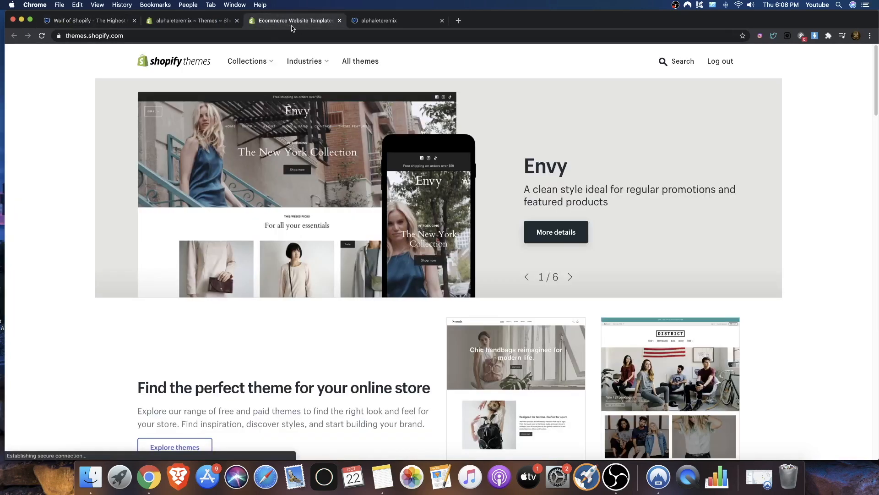
scroll(188, 73, down, 10)
click(170, 22)
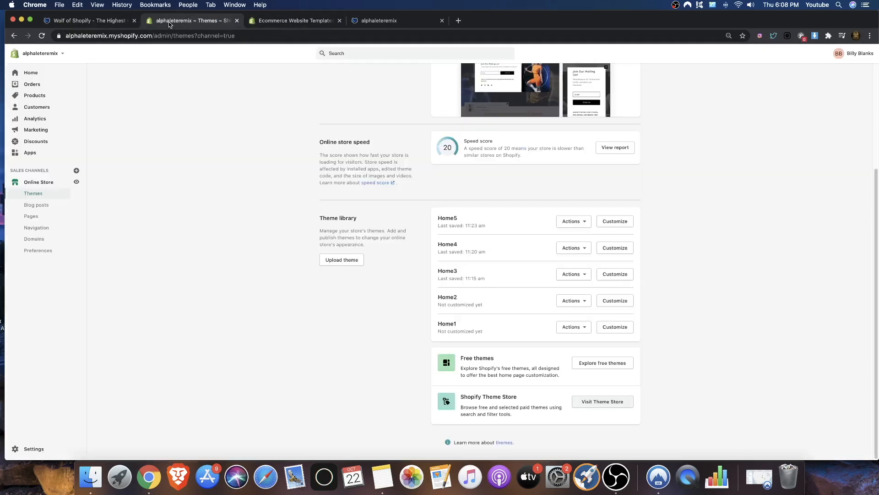
scroll(488, 279, up, 5)
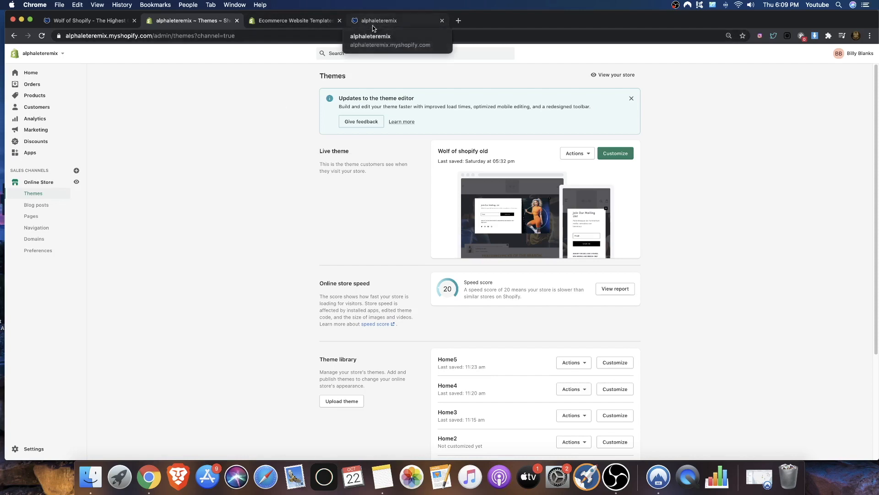
Review the Themes page, checking the live theme, the Home1 to Home5 library entries and Shopify's theme sources
scroll(312, 114, down, 3)
scroll(312, 114, up, 3)
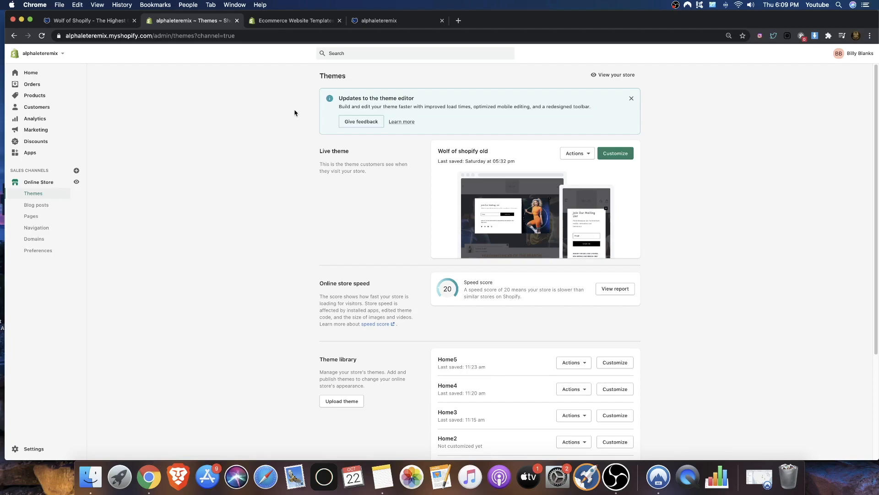
click(616, 478)
scroll(646, 407, down, 3)
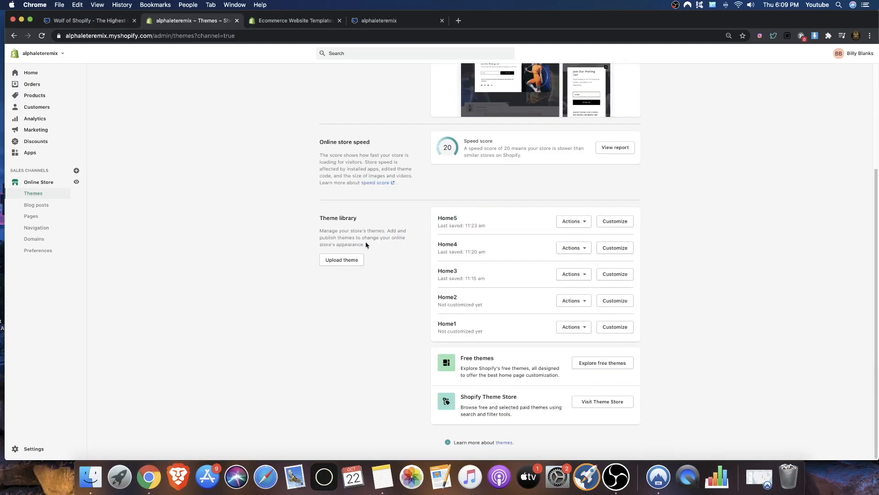
scroll(433, 179, up, 3)
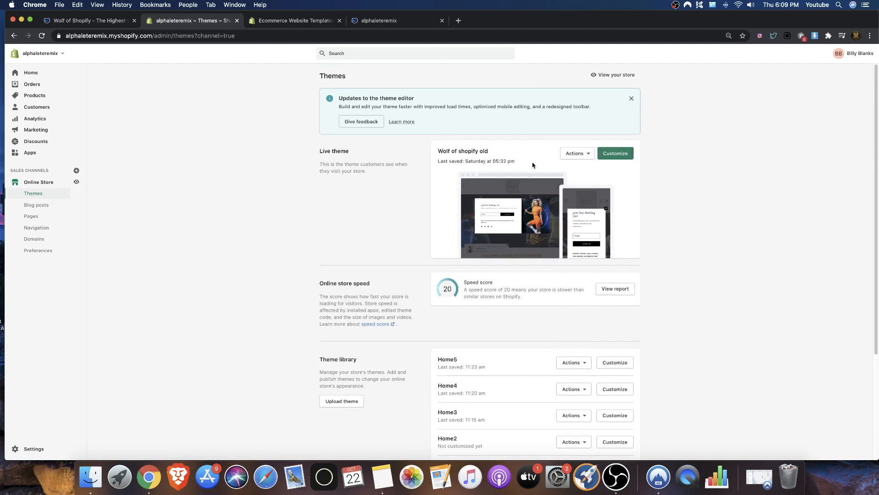
scroll(555, 350, down, 3)
scroll(469, 297, up, 2)
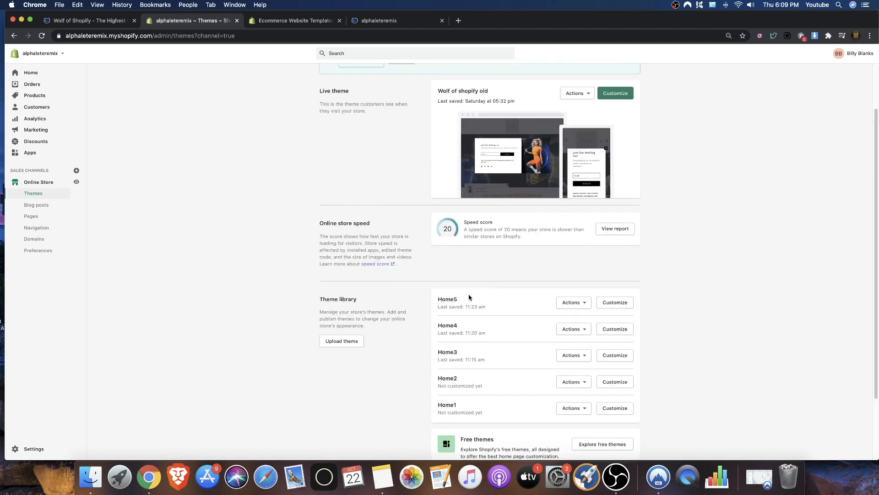
drag(464, 412, 442, 299)
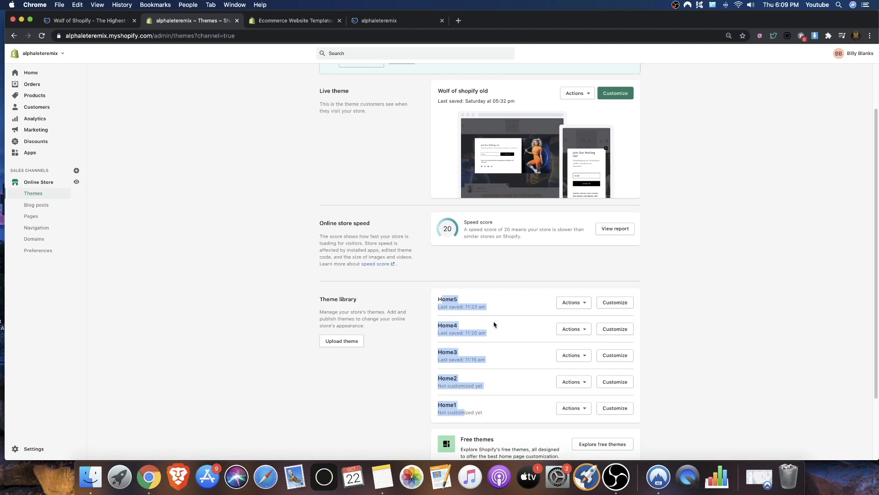
scroll(477, 324, down, 1)
scroll(477, 324, down, 2)
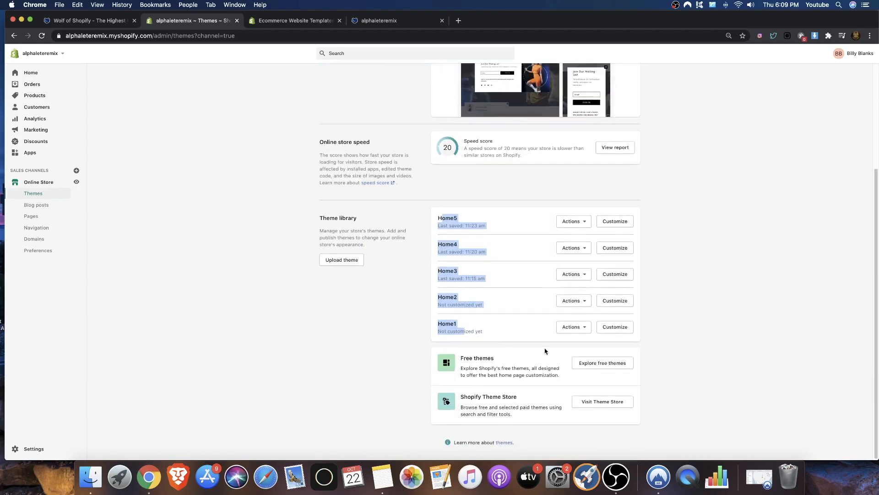
Open Shopify's free themes, view Boundless with its Vibrant style, and return to the free themes list
click(597, 364)
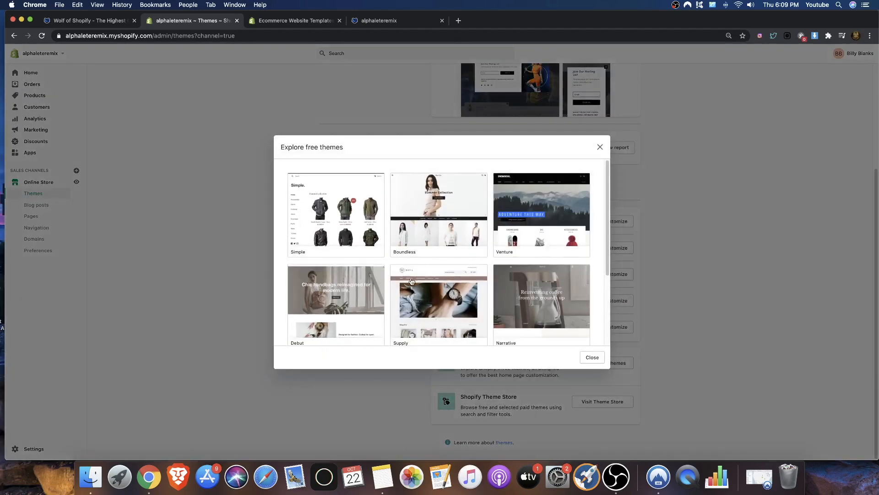
click(428, 203)
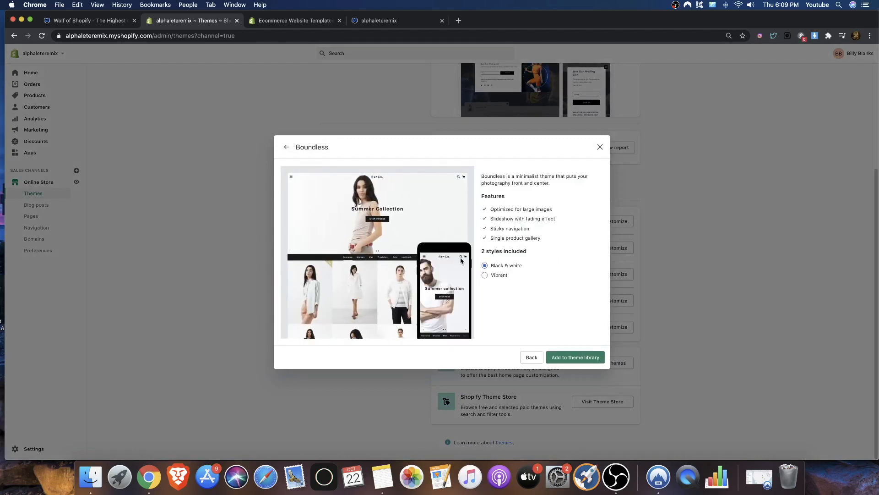
click(487, 276)
click(286, 148)
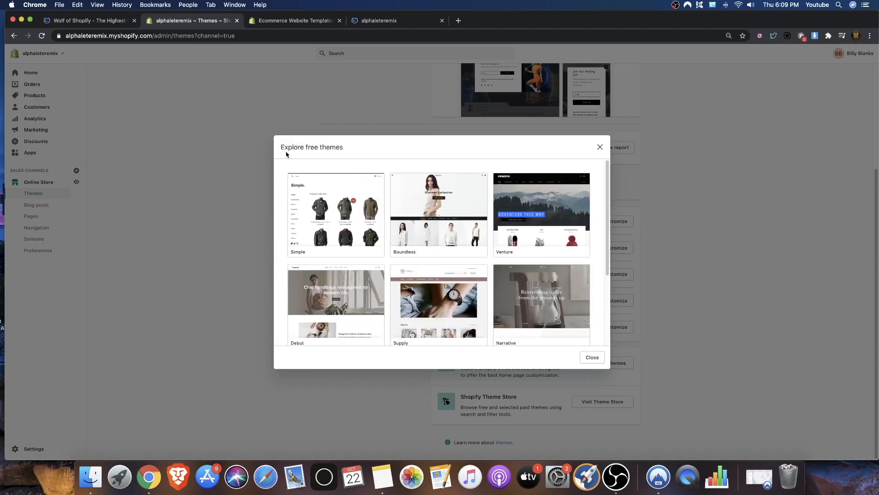
View the free Venture theme in its Outdoors and Boxing styles, and return to the free themes list
click(522, 215)
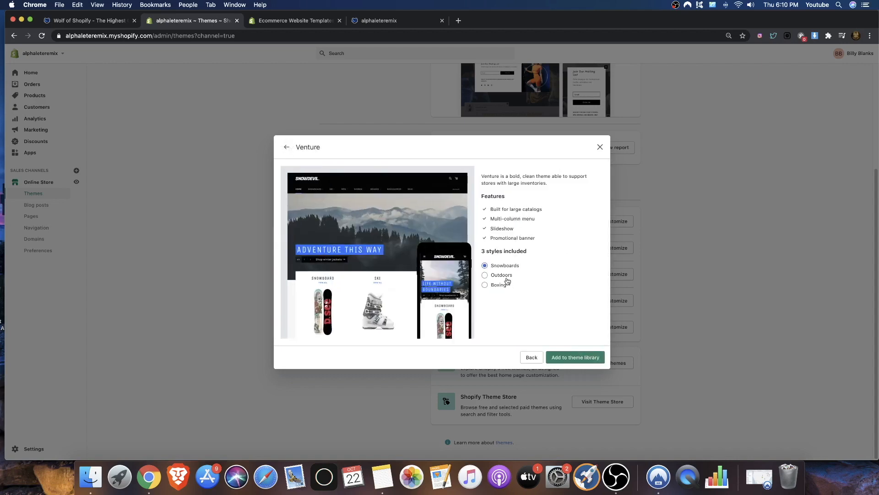
click(484, 275)
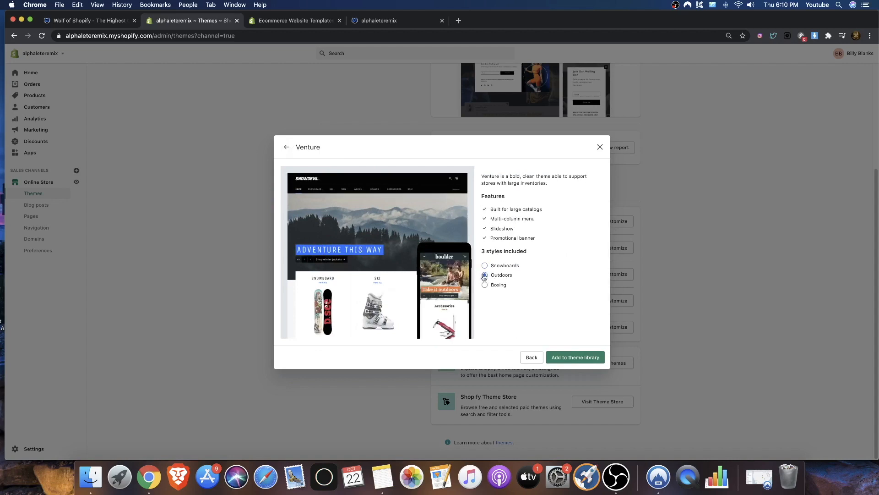
click(484, 285)
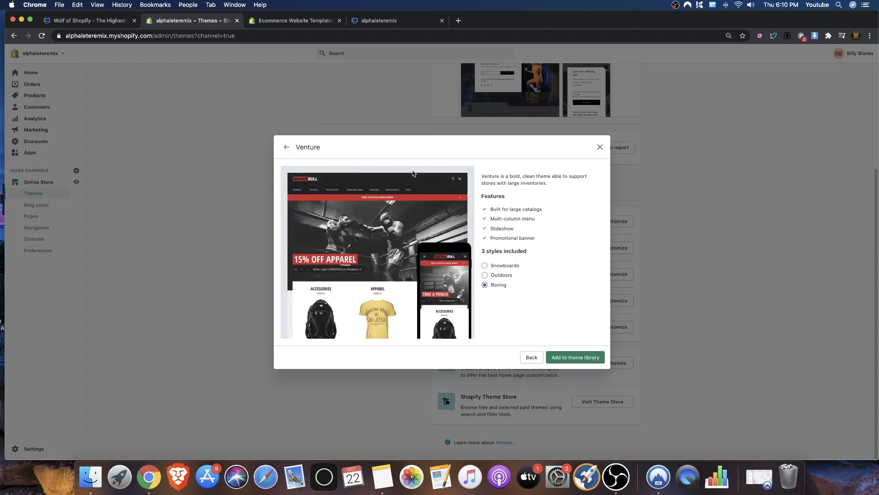
click(288, 148)
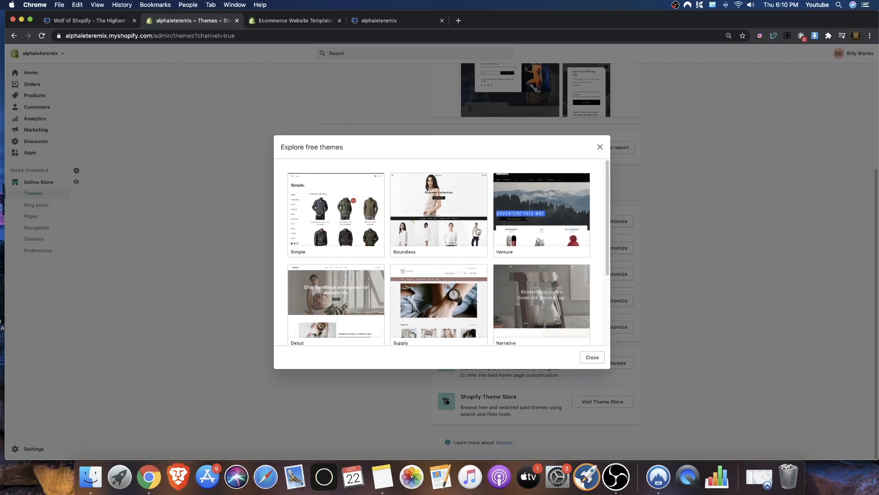
Preview the free Simple theme's Toy, Beauty and Light styles, look over the remaining free themes, and close the list
scroll(344, 212, down, 2)
click(345, 212)
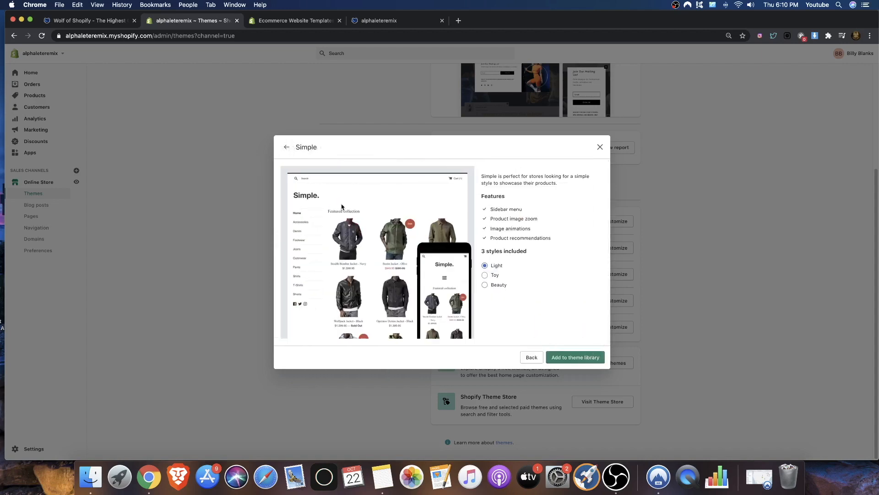
click(485, 277)
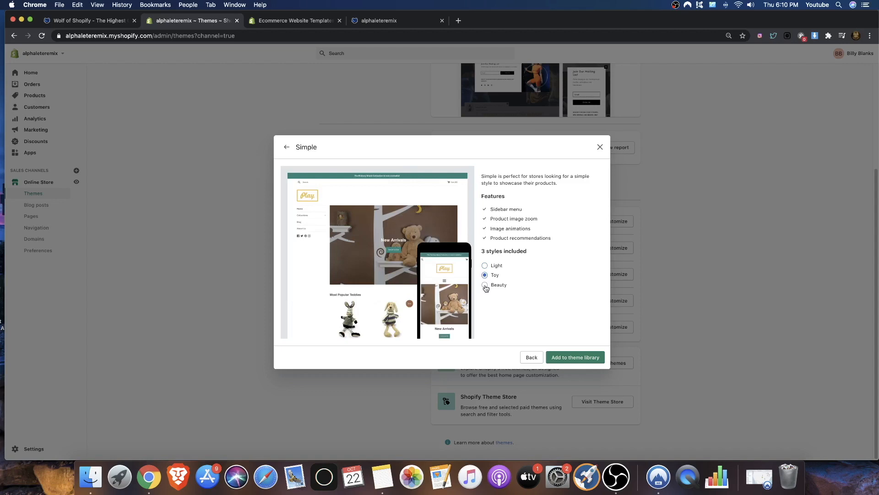
click(485, 286)
click(485, 265)
click(286, 147)
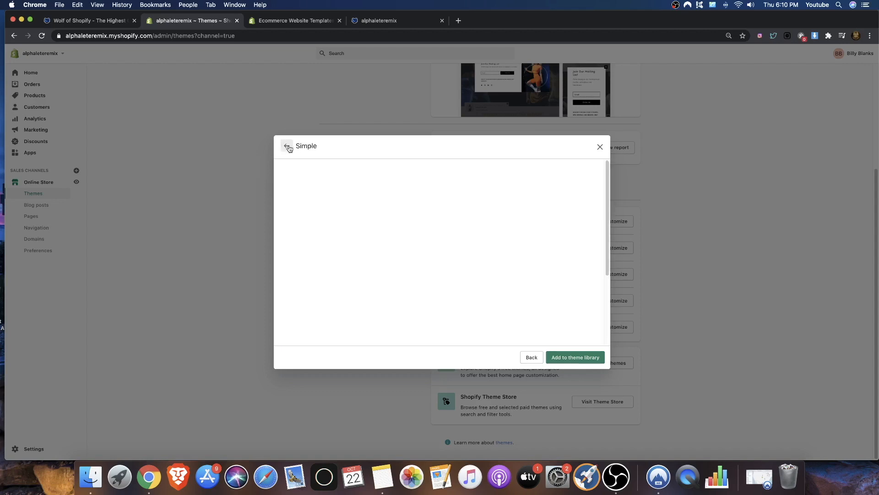
scroll(444, 241, down, 5)
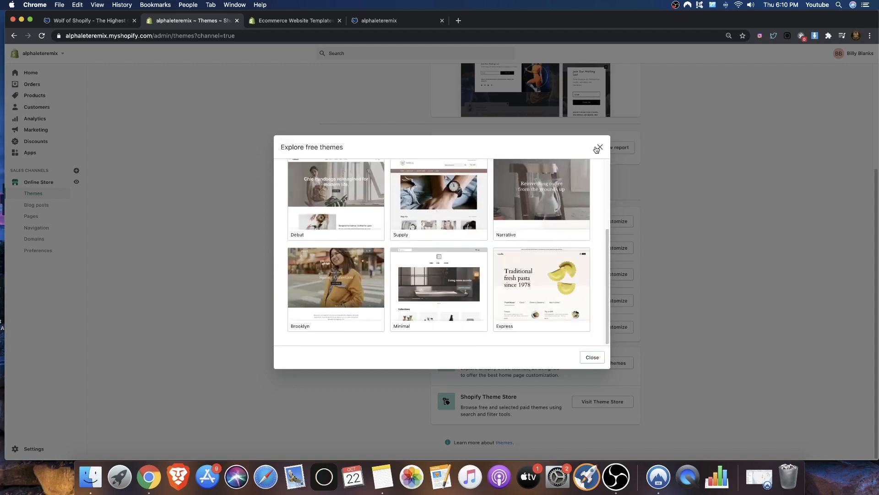
click(598, 148)
Visit the Shopify Theme Store, look over its front page, and close both Theme Store pages
click(595, 400)
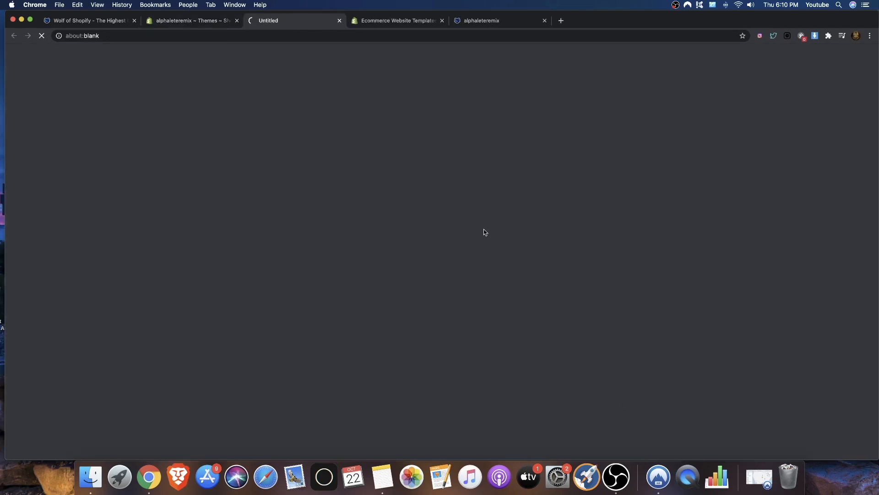
scroll(442, 145, down, 10)
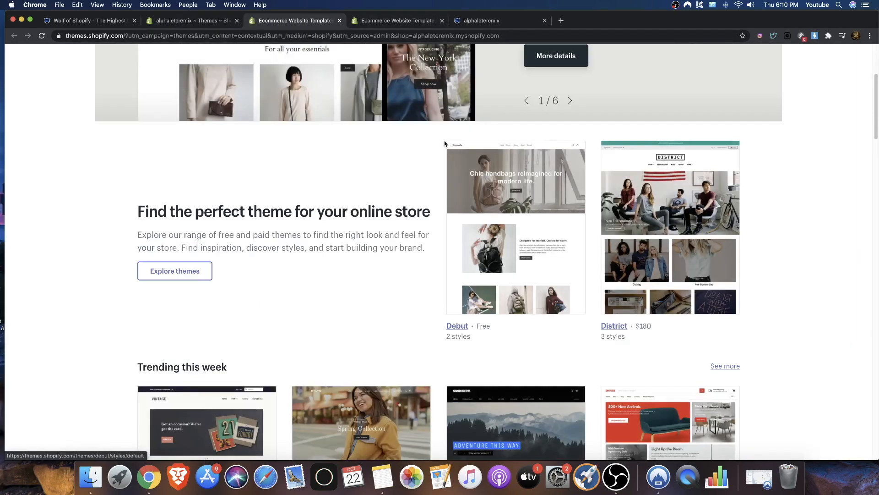
scroll(424, 143, up, 10)
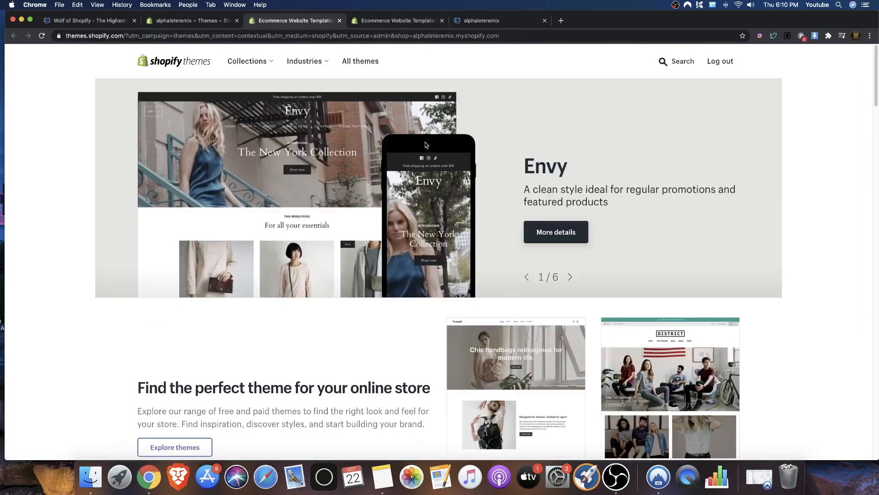
click(339, 21)
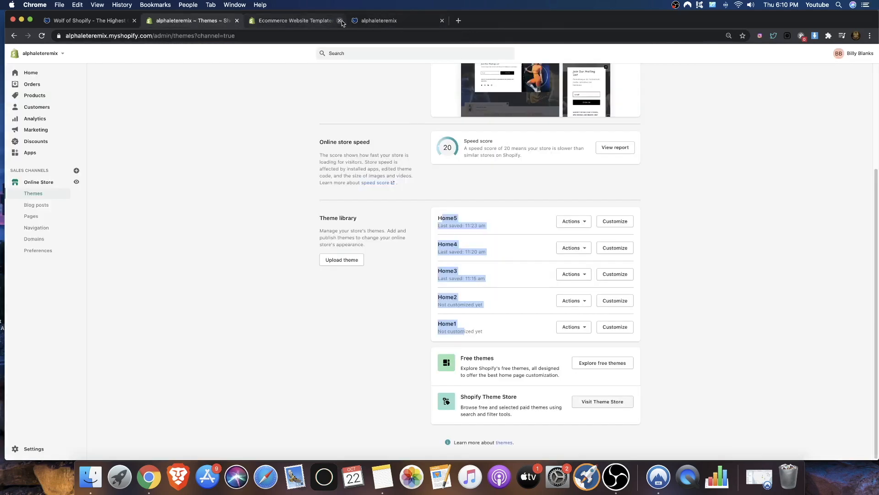
click(340, 23)
click(342, 21)
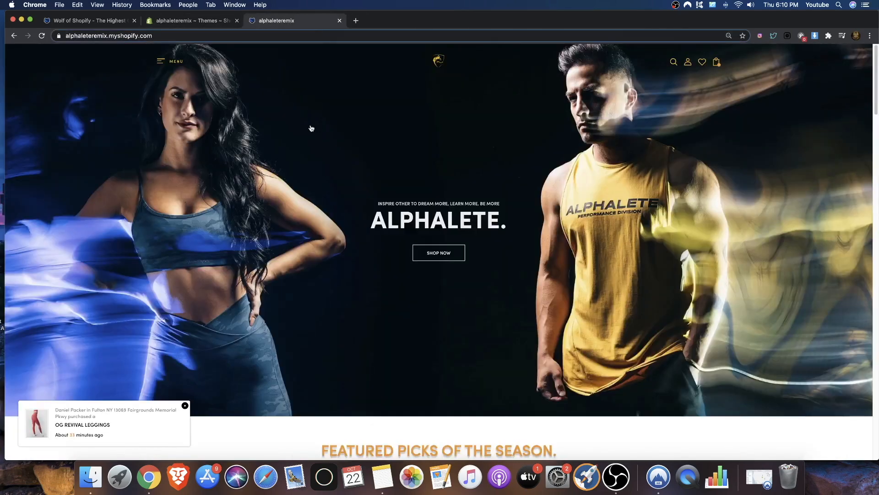
Return to the admin's Themes page and open the Home4 theme for customization
click(194, 23)
click(694, 205)
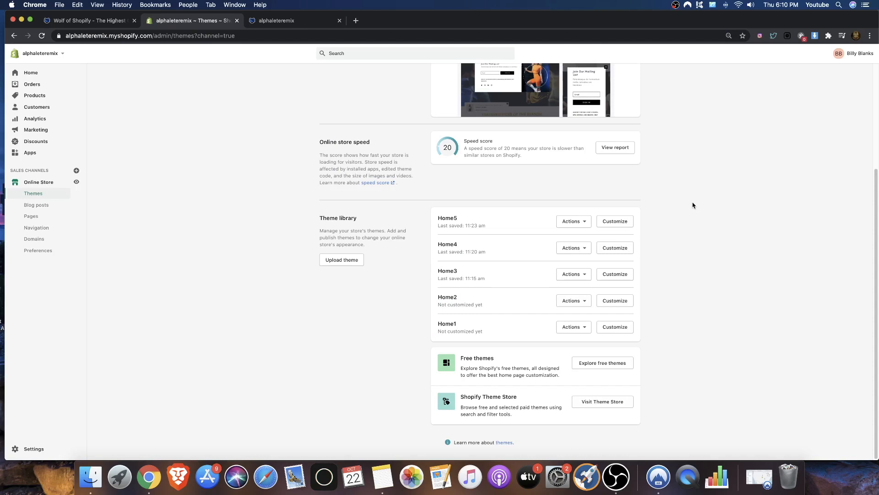
scroll(418, 248, up, 4)
scroll(560, 328, down, 5)
click(600, 250)
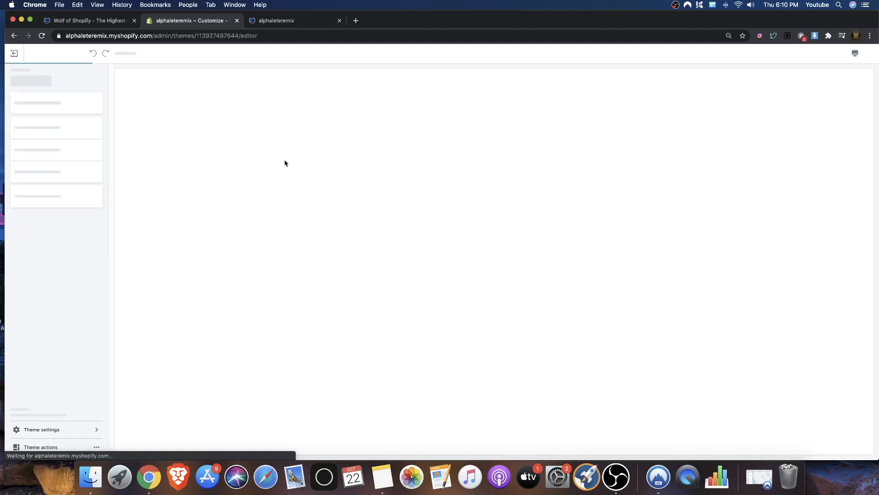
Open the OG Revival Leggings product page from the storefront, and hide the theme preview bar
click(277, 20)
scroll(518, 158, down, 10)
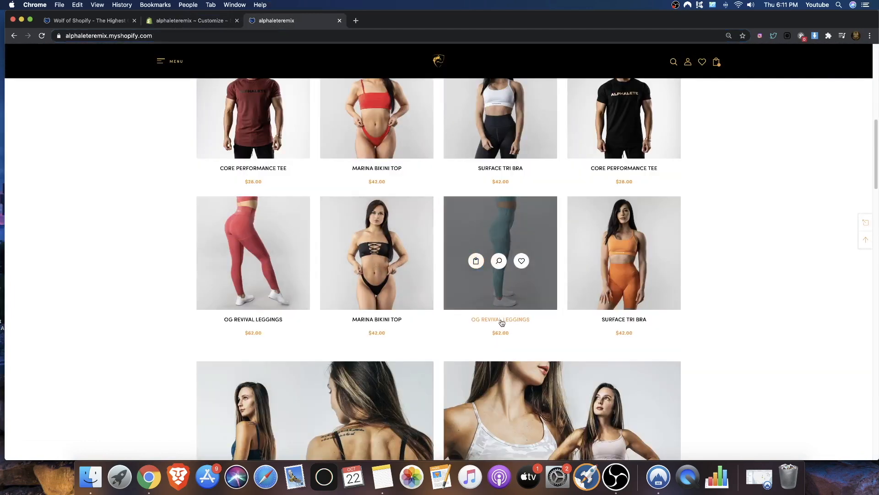
click(522, 325)
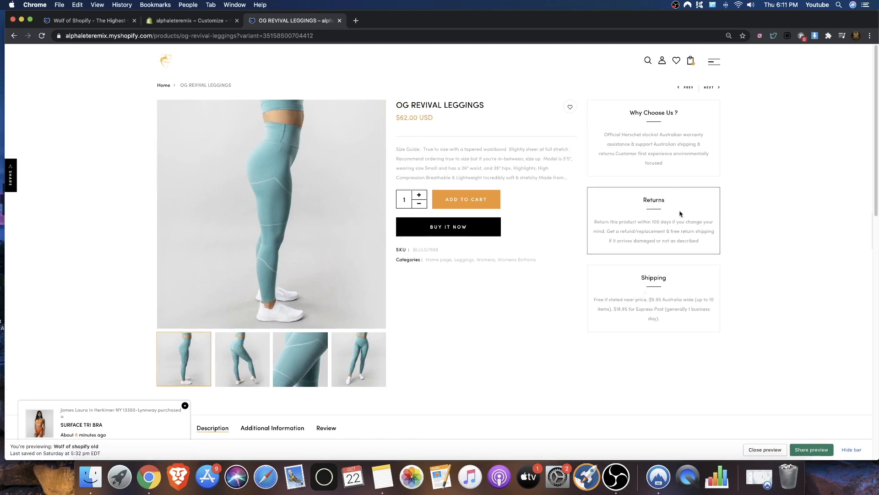
click(852, 449)
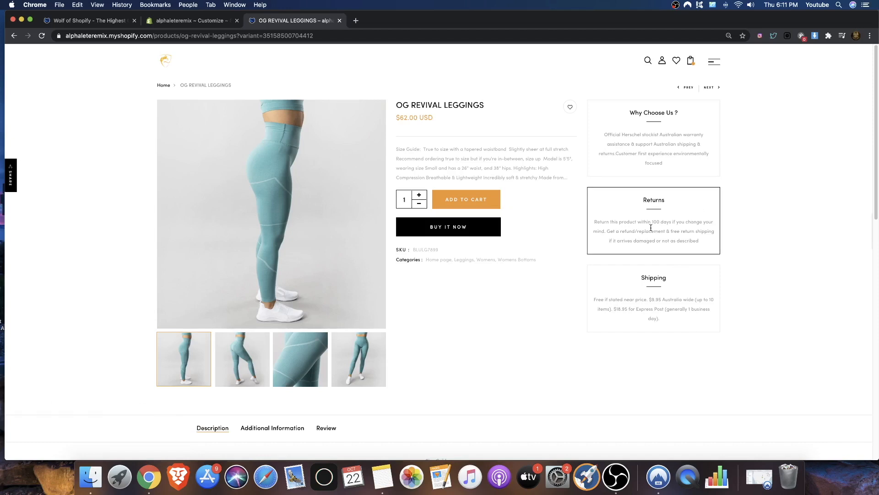
Examine the Why Choose Us, Returns and Shipping boxes beside the OG Revival Leggings product details
triple_click(649, 151)
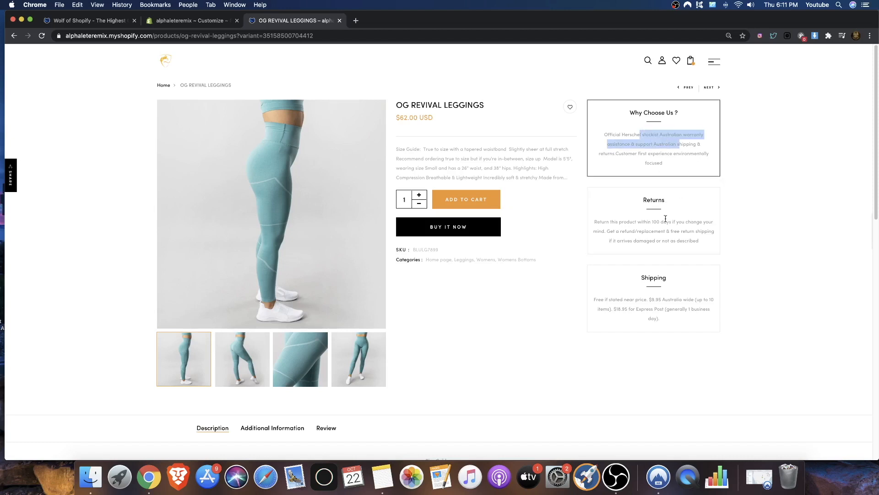
drag(632, 198, 663, 209)
click(672, 294)
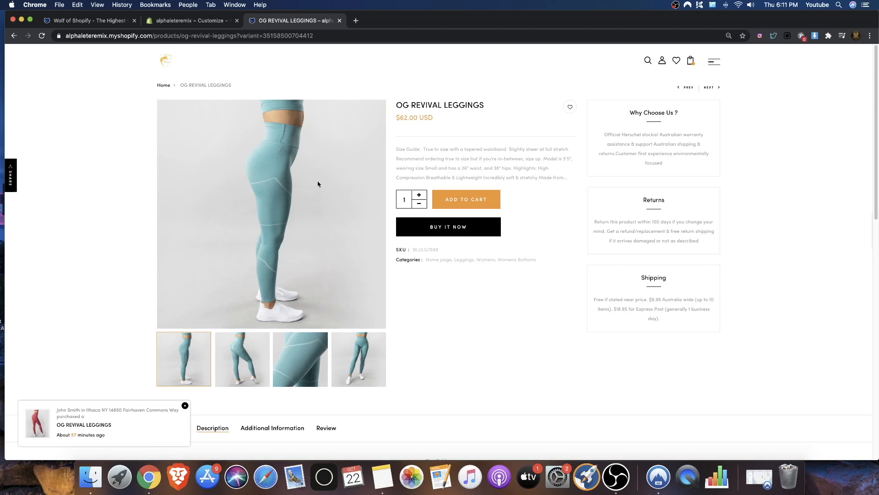
Return to the Home4 theme editor and switch the edited template to Product pages
click(197, 22)
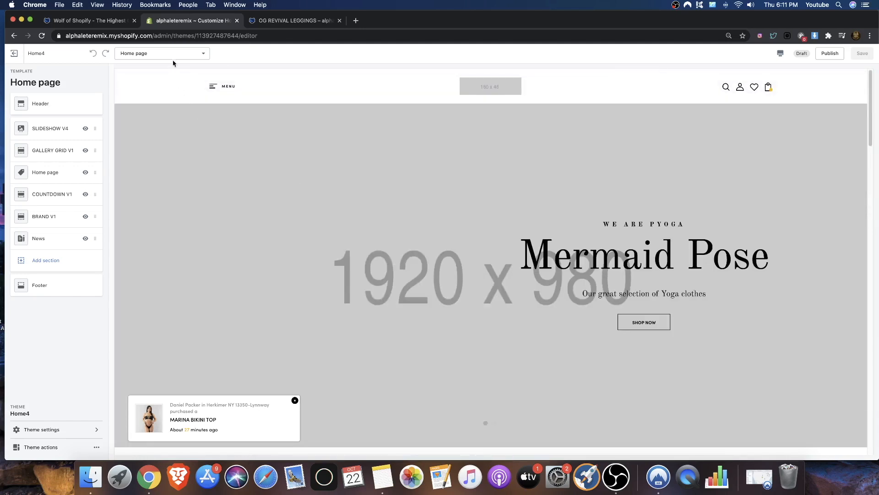
click(177, 54)
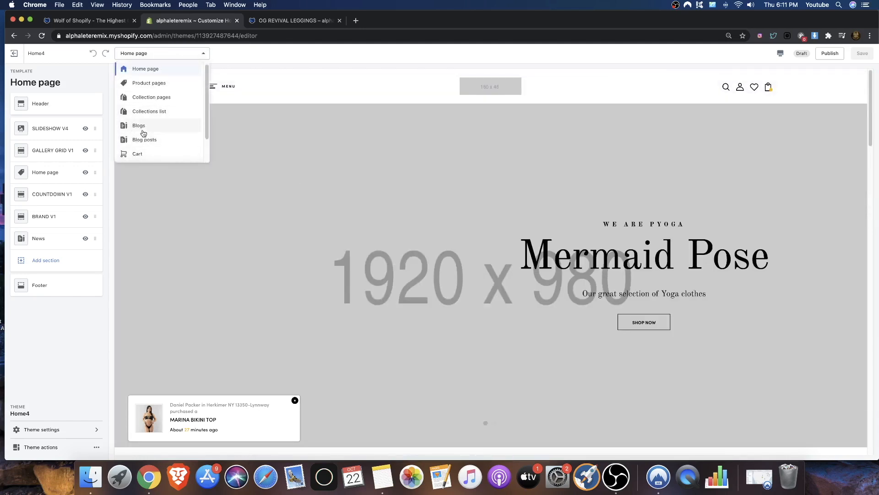
scroll(167, 131, down, 1)
click(152, 70)
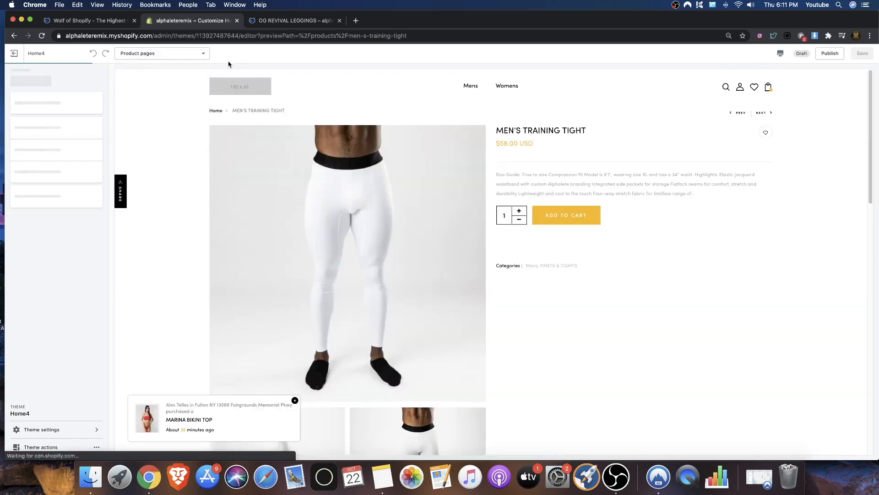
Compare Home4's Men's Training Tight product preview with the storefront's OG Revival Leggings page, and return to the editor
scroll(218, 131, down, 7)
scroll(218, 131, up, 10)
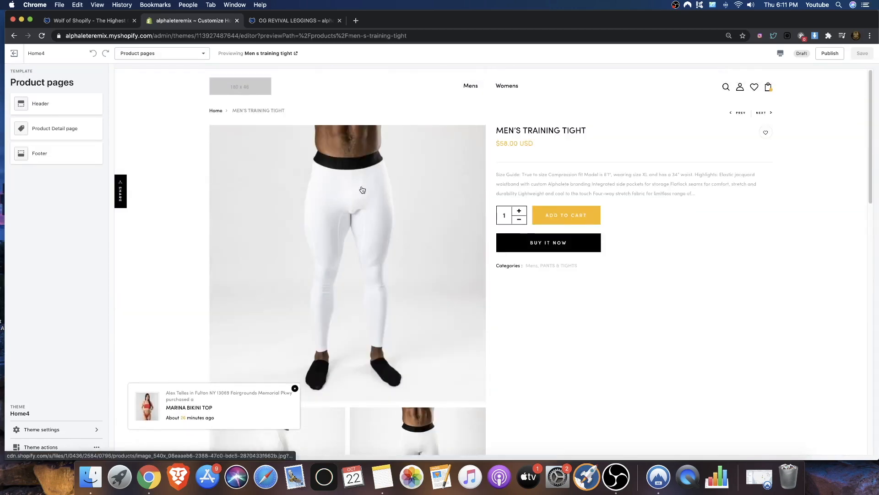
click(291, 21)
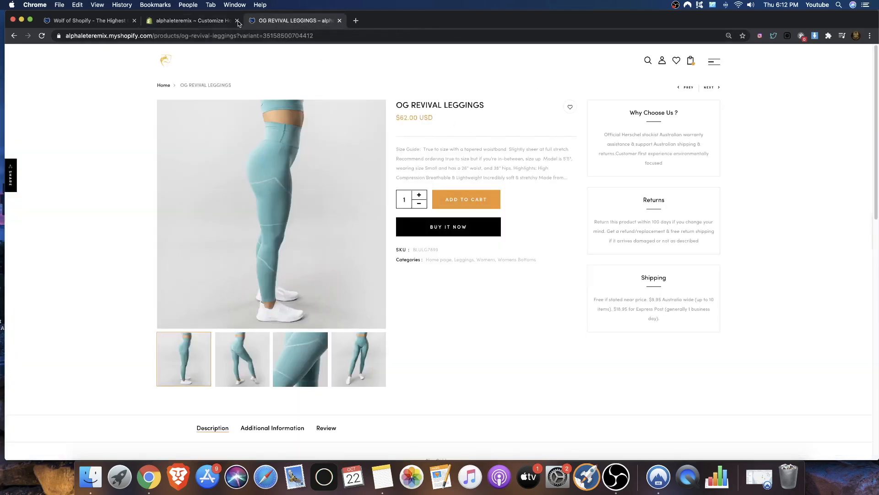
click(223, 20)
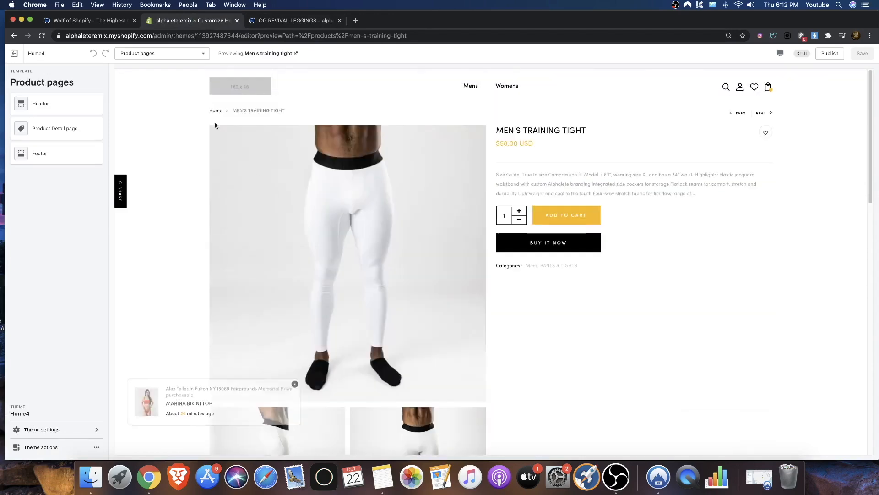
Leave the Home4 editor and open the Home2 theme from the theme library for customization
scroll(423, 184, down, 15)
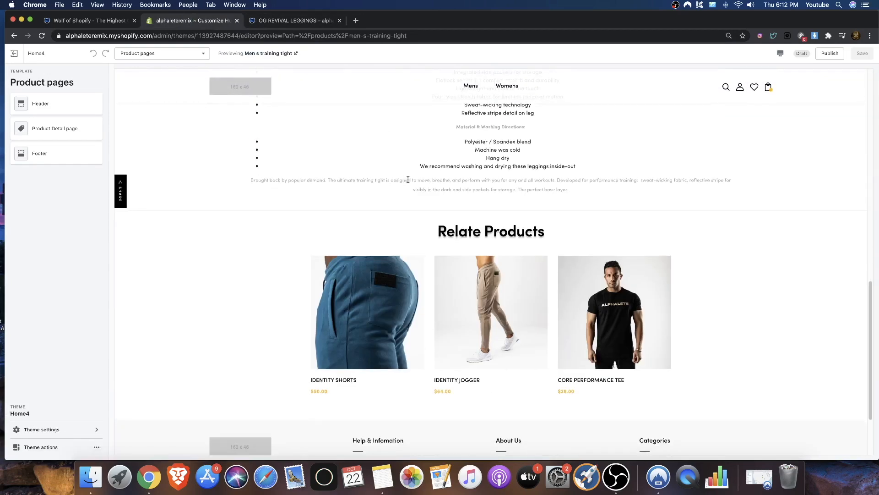
scroll(383, 229, up, 15)
click(13, 54)
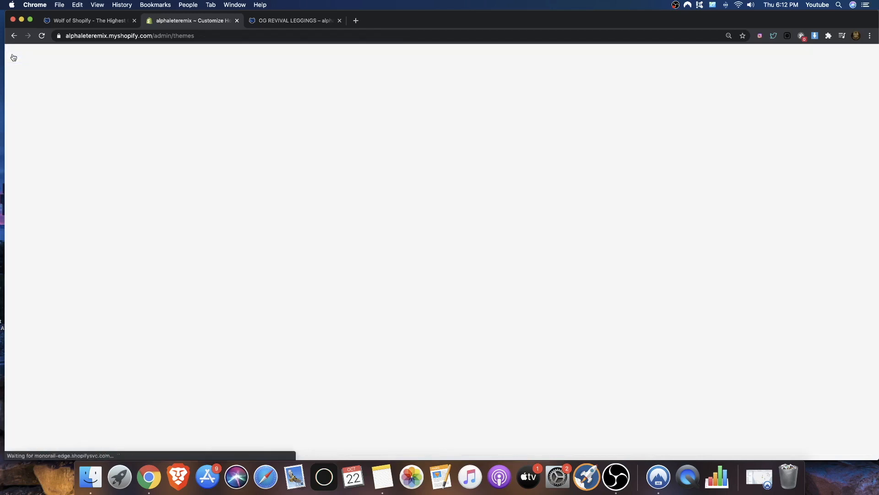
scroll(510, 214, down, 5)
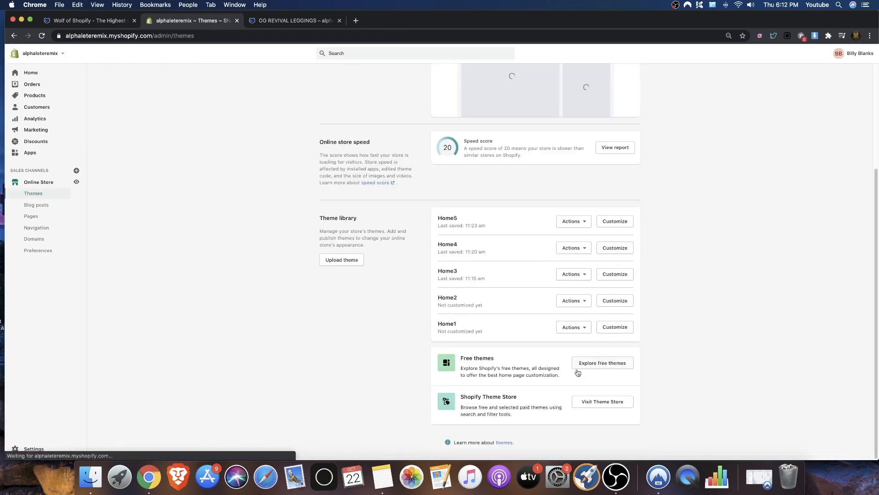
click(606, 300)
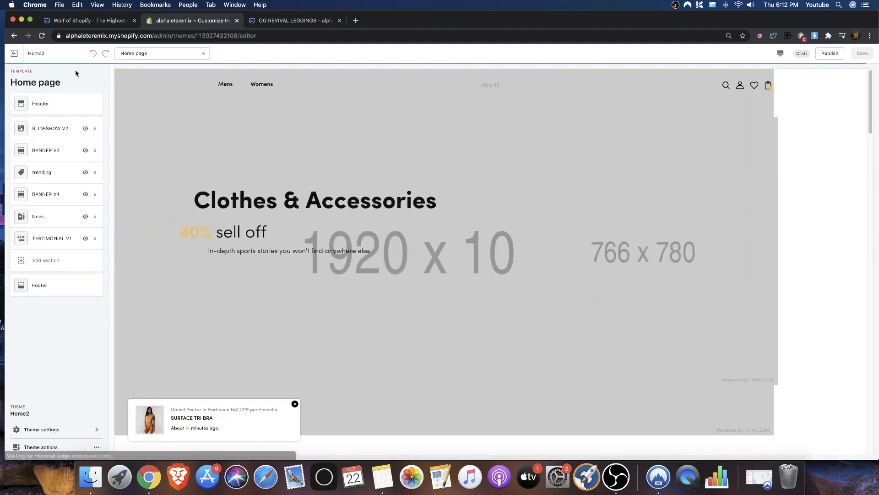
Switch Home2's edited template from the home page to Product pages
click(134, 54)
scroll(147, 133, down, 2)
scroll(155, 100, up, 1)
scroll(151, 91, up, 1)
click(138, 84)
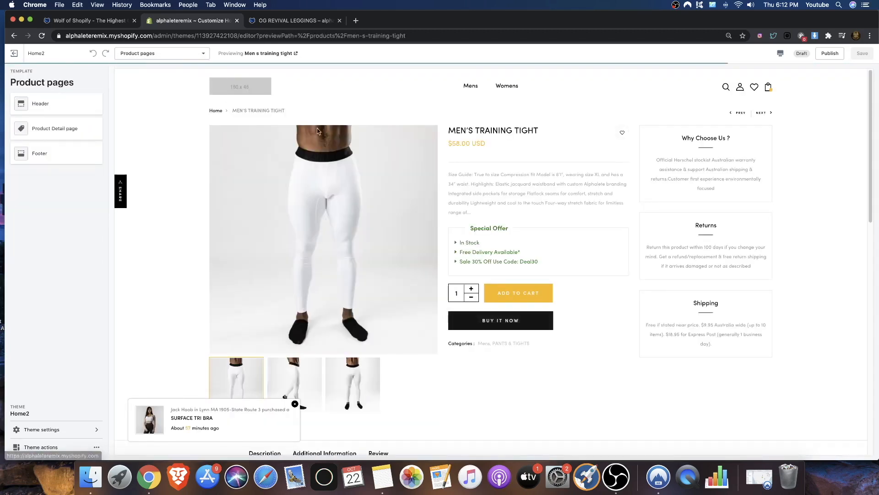
Examine the Special Offer box in Home2's Men's Training Tight product preview
scroll(487, 163, down, 3)
scroll(573, 183, up, 3)
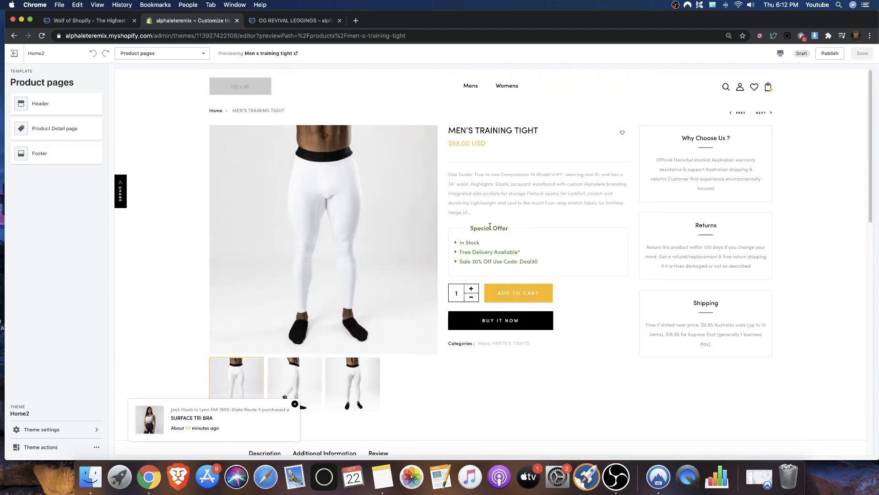
drag(516, 238, 570, 261)
click(570, 264)
drag(474, 228, 553, 265)
click(559, 264)
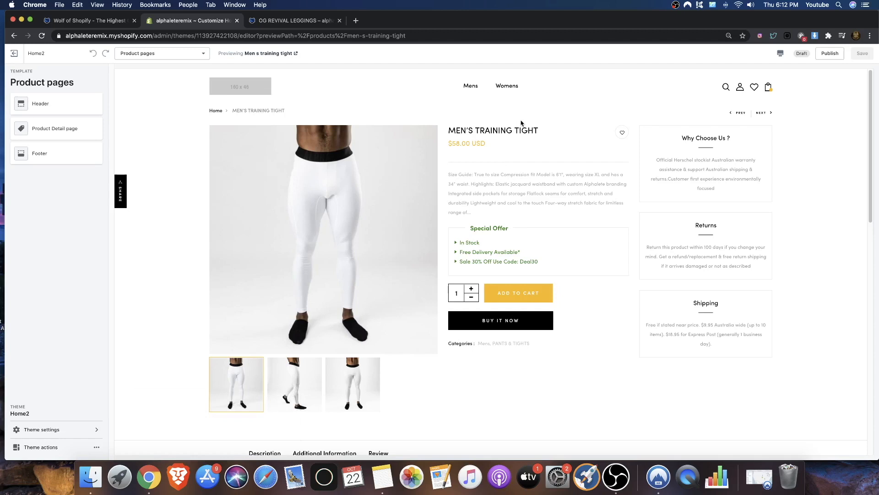
drag(540, 262, 466, 223)
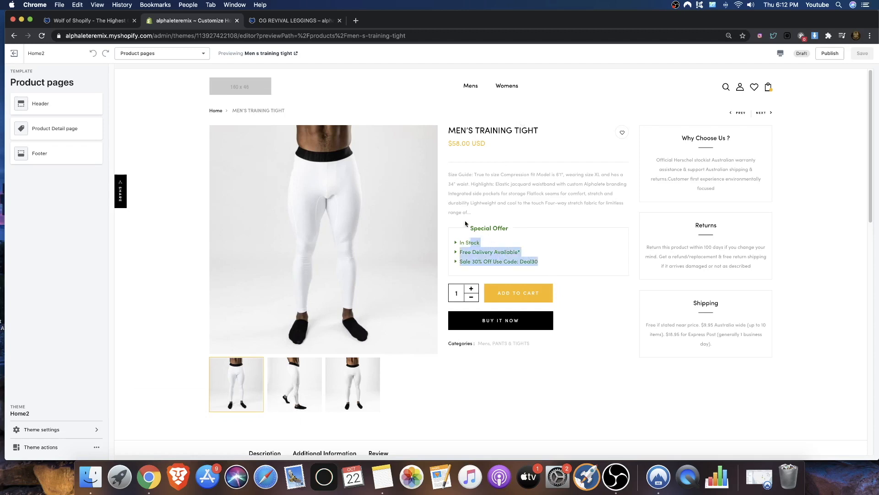
click(536, 236)
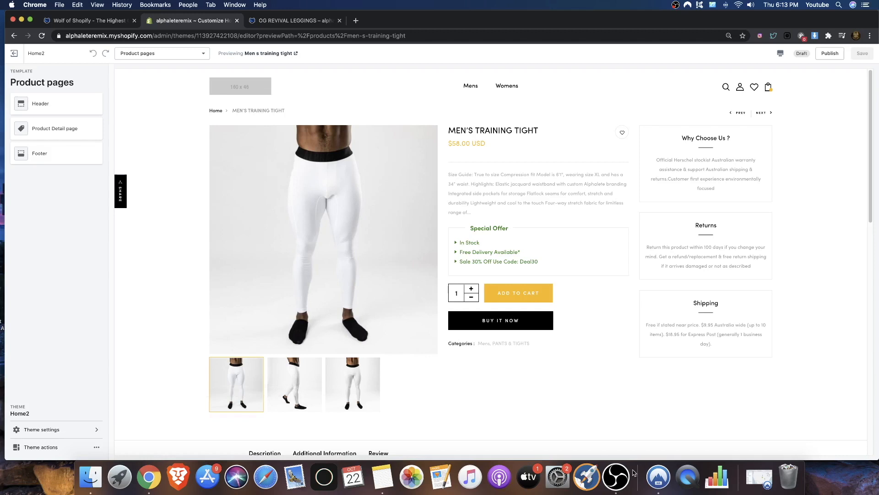
click(616, 476)
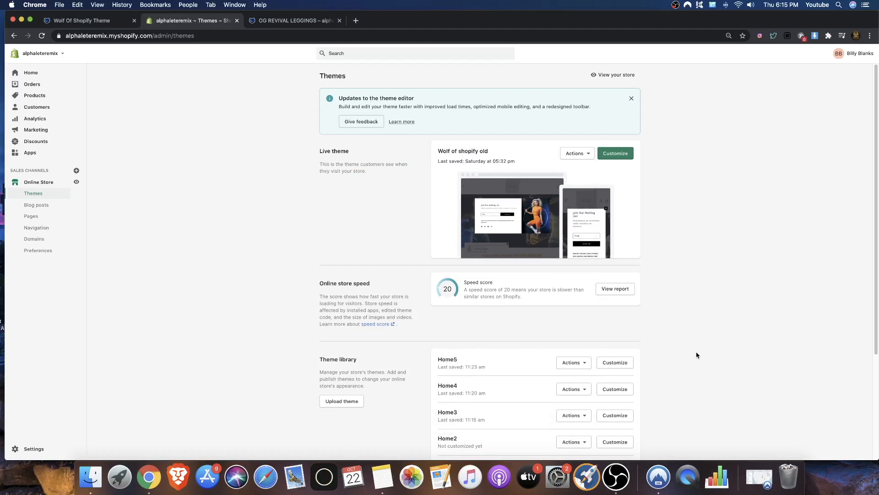
Publish the Home3 theme from the theme library as the store's live theme
scroll(696, 355, down, 2)
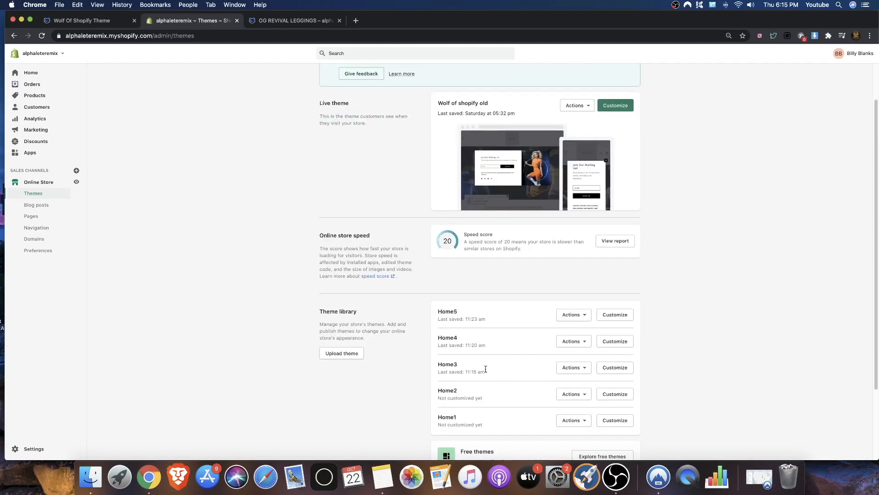
click(580, 368)
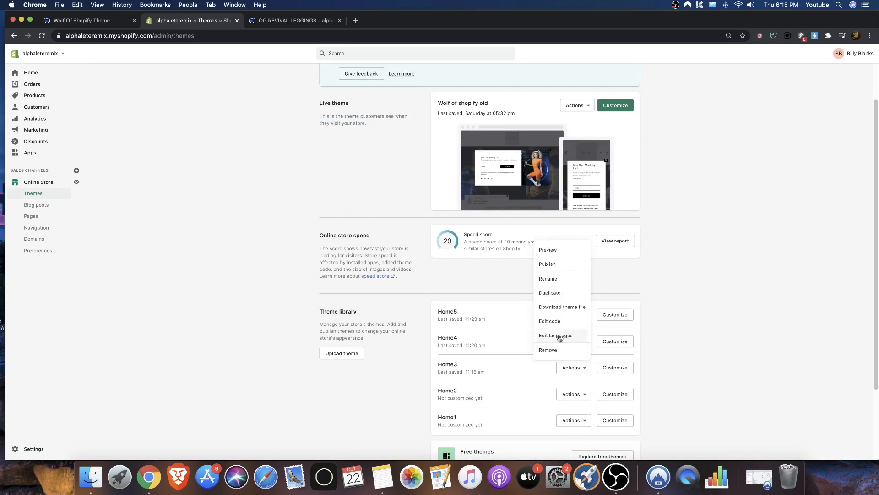
click(546, 266)
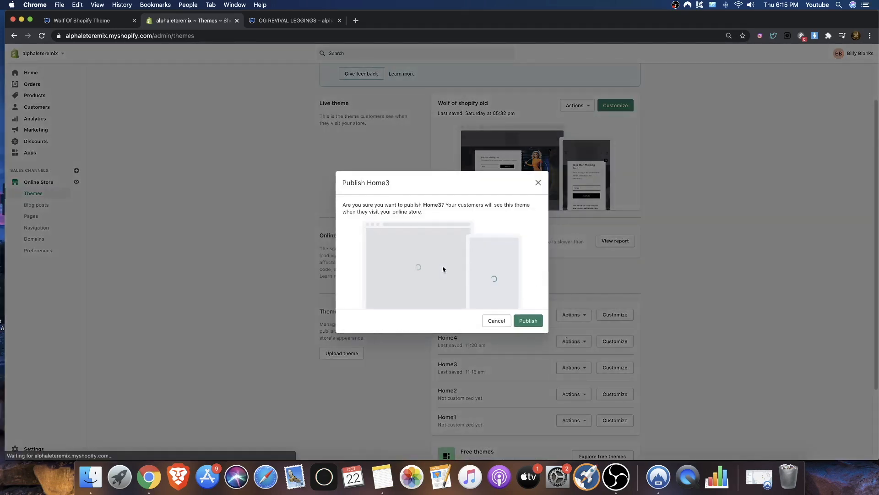
click(530, 321)
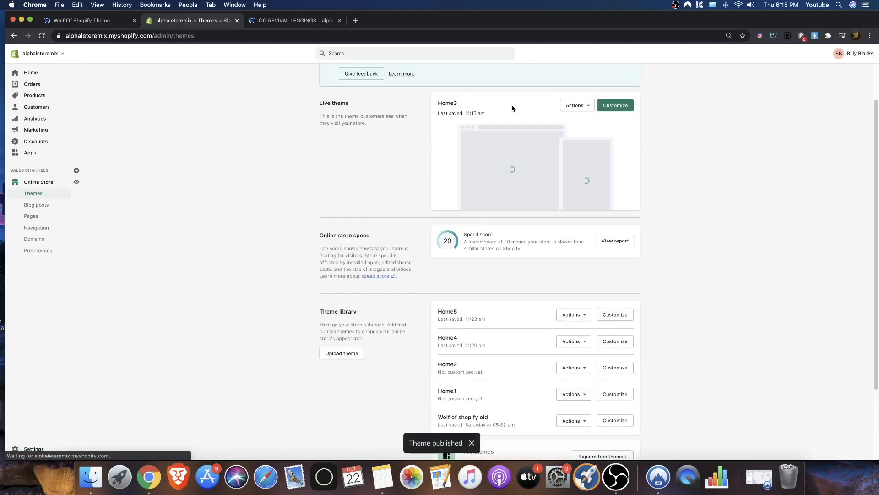
scroll(573, 215, up, 2)
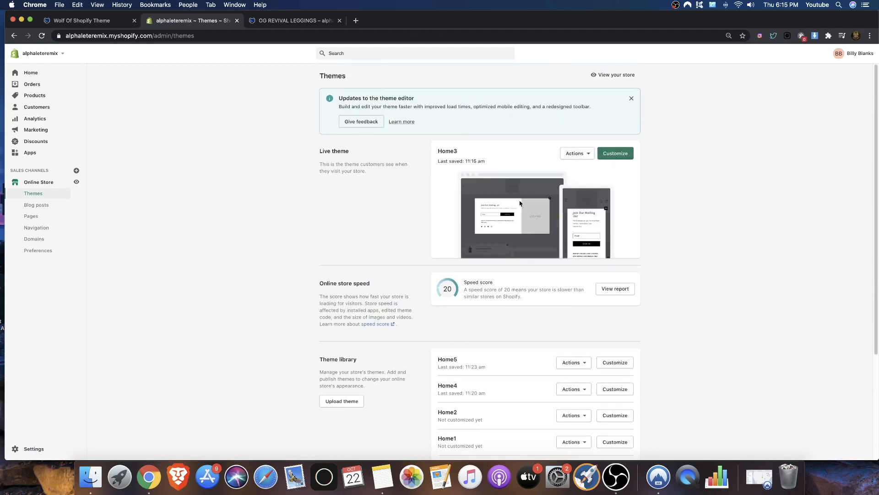
Open the live Home3 theme for customization and skim through its home page preview
click(617, 156)
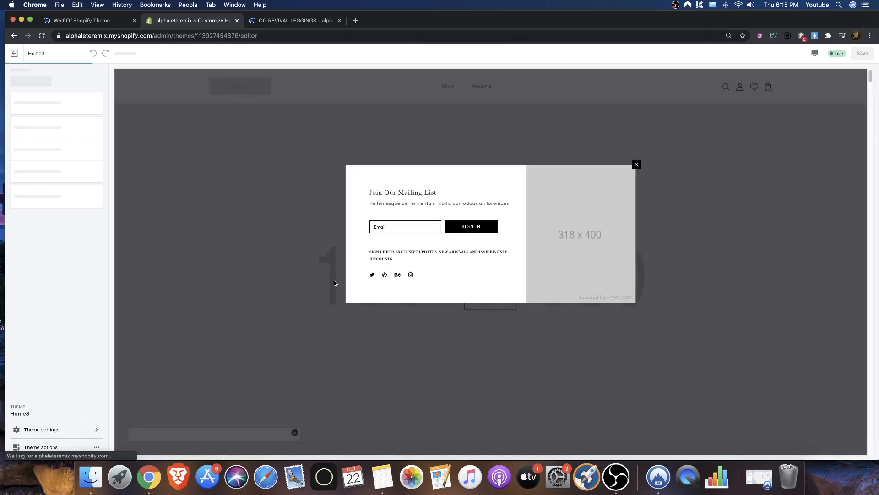
scroll(349, 202, down, 10)
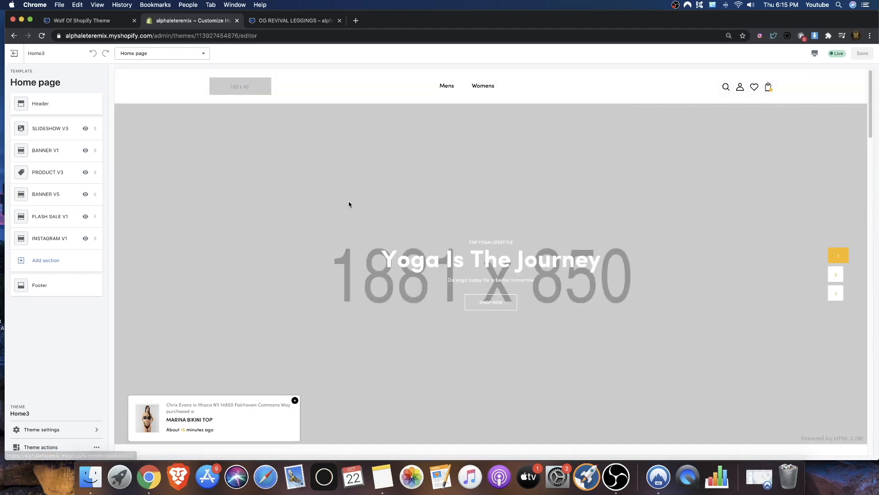
scroll(411, 198, down, 15)
scroll(409, 203, down, 20)
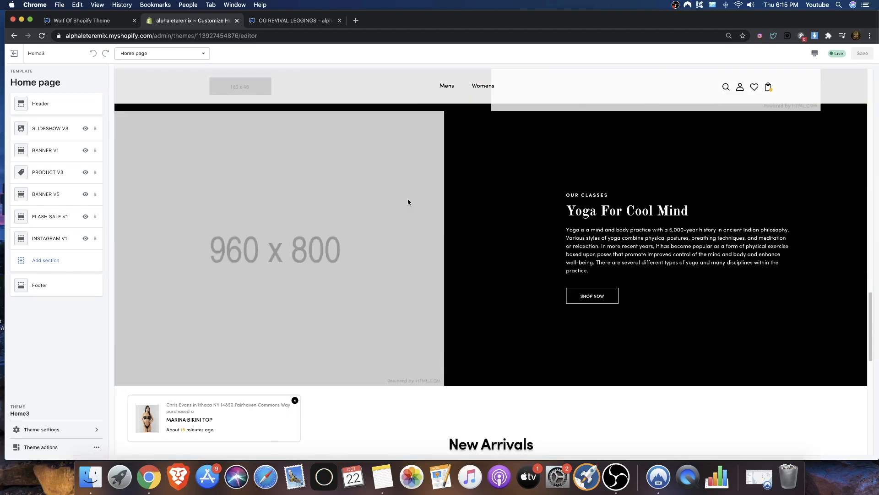
scroll(409, 202, up, 20)
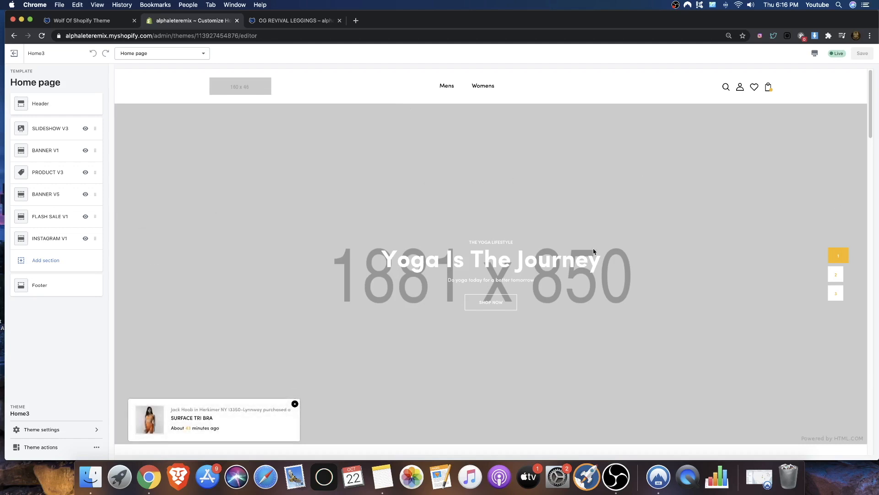
Examine Home3's paired banners and Our Best Seller section, switching its products between Clothes and Mat
scroll(578, 249, down, 6)
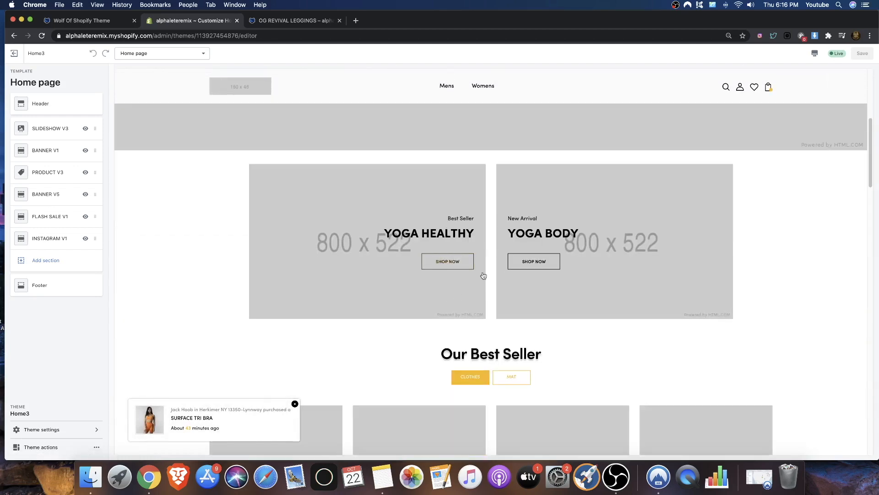
scroll(493, 253, down, 4)
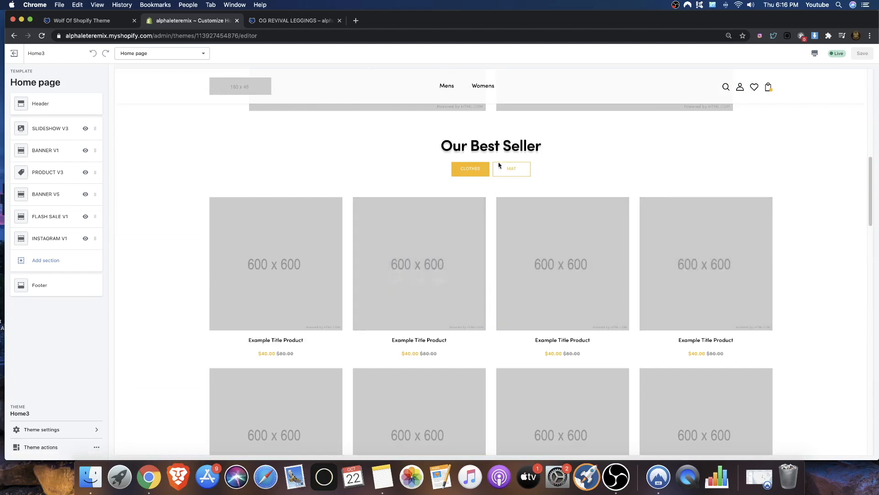
click(510, 172)
click(472, 172)
click(505, 172)
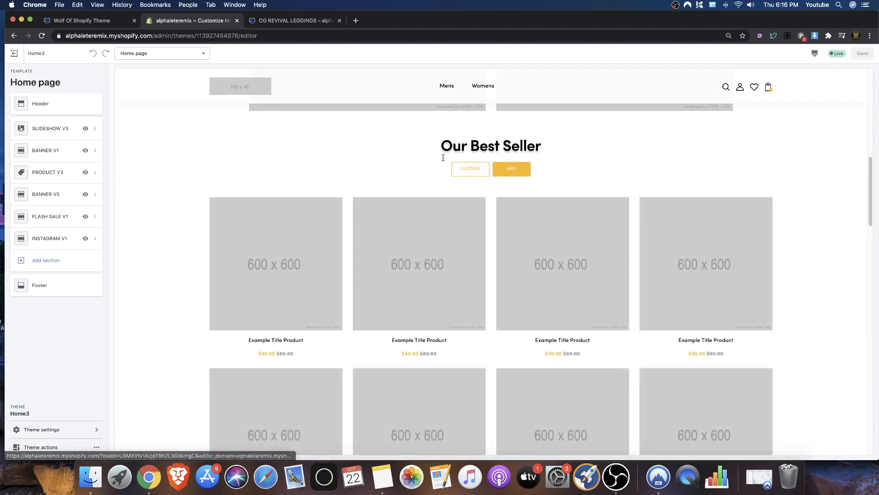
scroll(497, 188, down, 1)
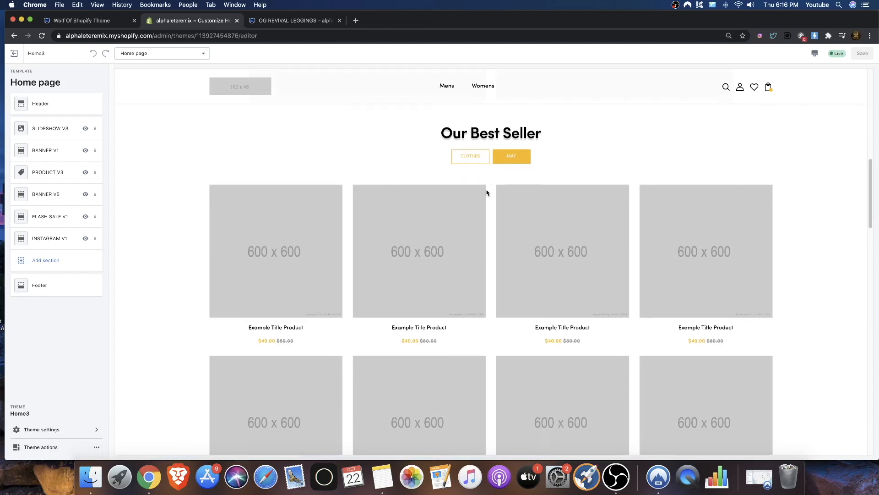
scroll(476, 187, down, 4)
scroll(467, 188, up, 4)
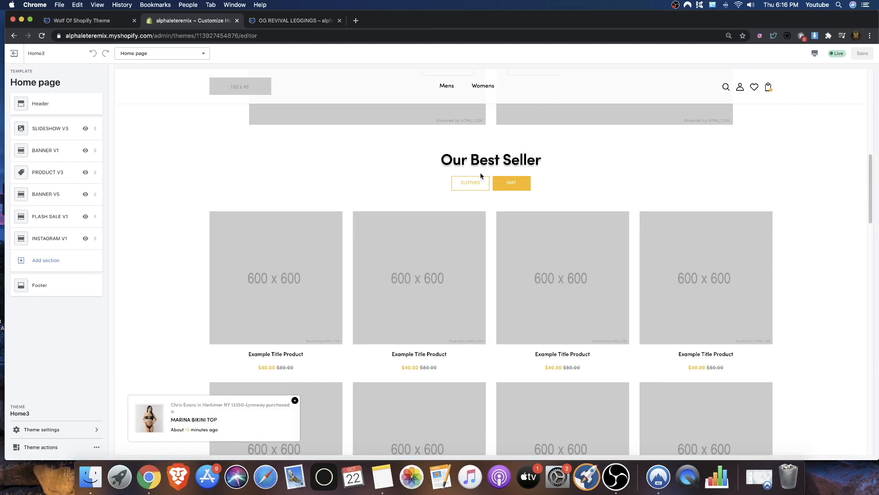
Examine the Yoga Barre and Yoga For Cool Mind banners and the New Arrivals section on Home3's home page
scroll(477, 202, down, 8)
scroll(459, 213, down, 2)
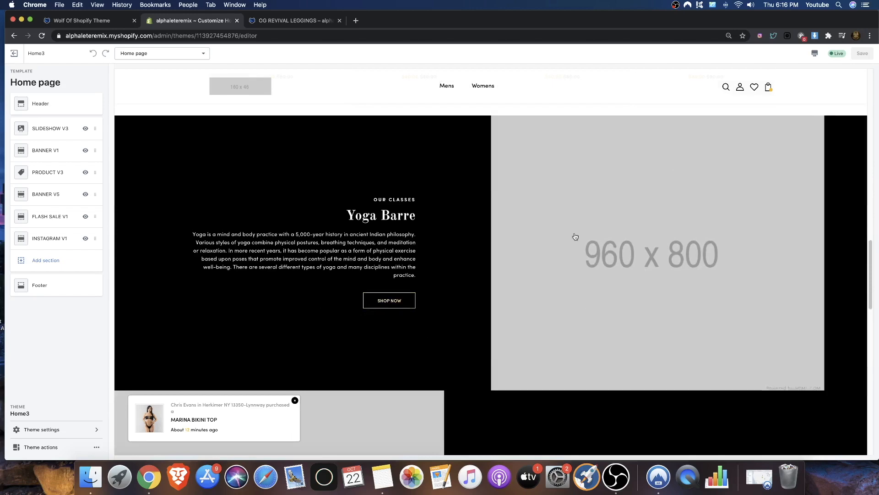
scroll(613, 242, down, 3)
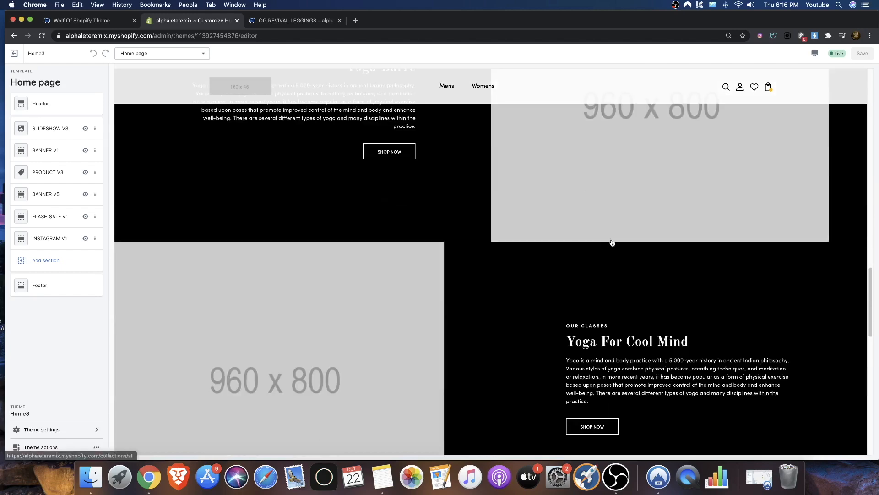
scroll(319, 337, up, 3)
scroll(329, 320, down, 5)
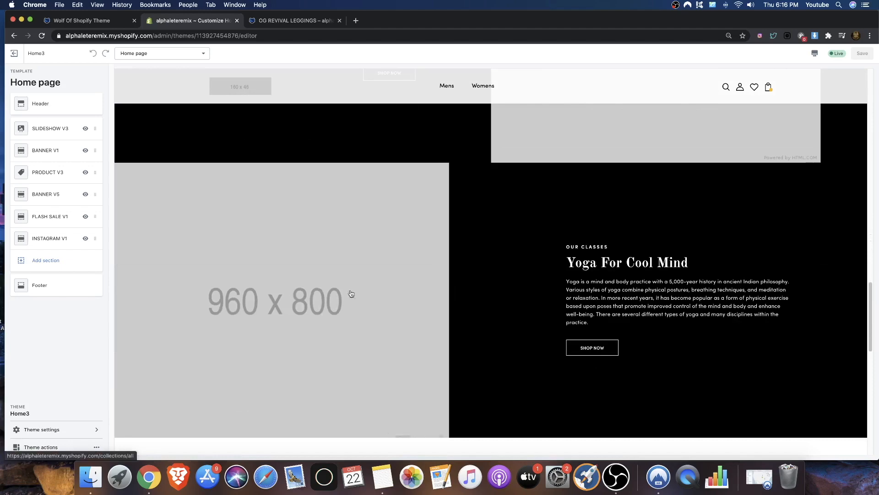
scroll(389, 298, down, 6)
scroll(430, 295, down, 3)
scroll(446, 256, up, 2)
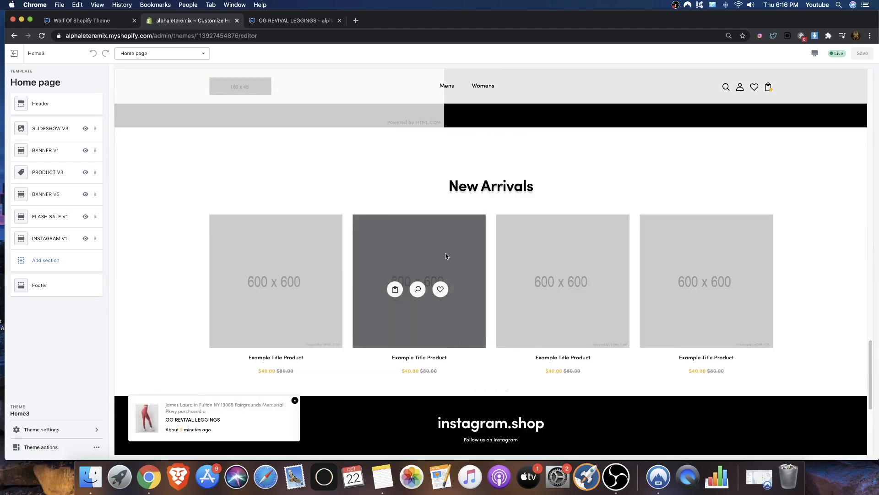
scroll(446, 256, up, 6)
scroll(426, 255, down, 3)
scroll(520, 277, up, 8)
scroll(495, 280, down, 3)
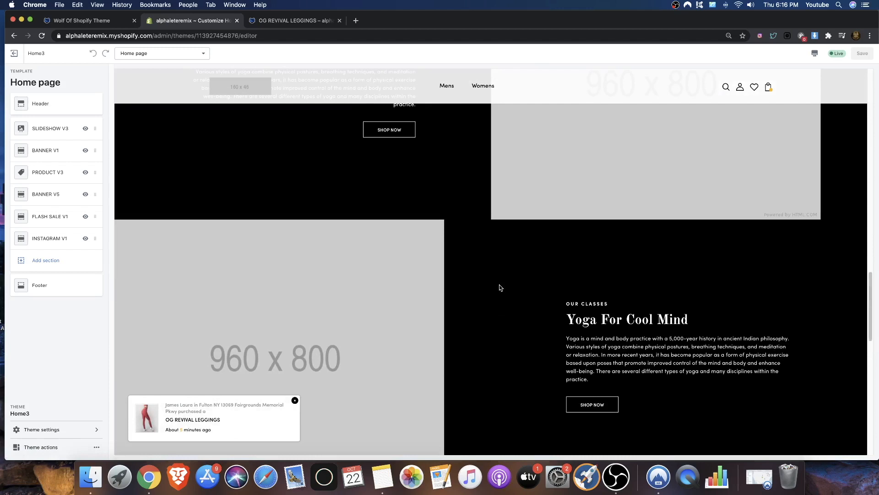
scroll(499, 285, down, 3)
drag(458, 271, 525, 271)
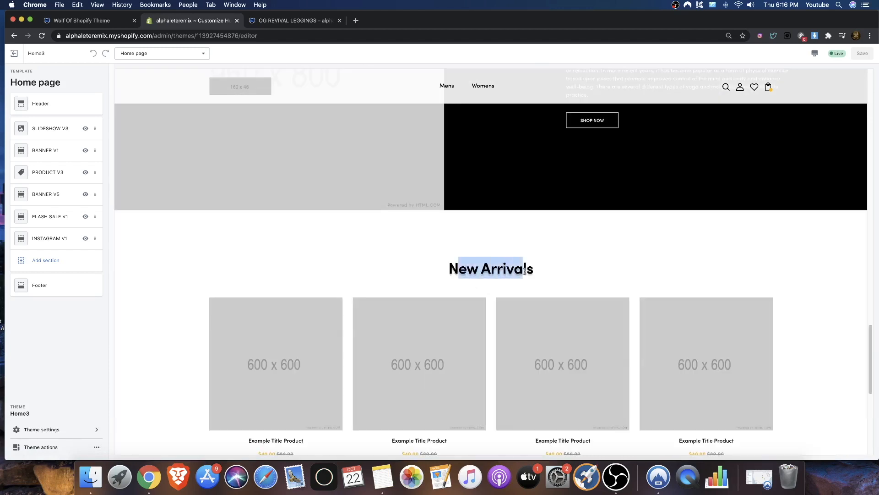
Review the Instagram section and footer of Home3's home page, and return to the slideshow
scroll(524, 271, down, 5)
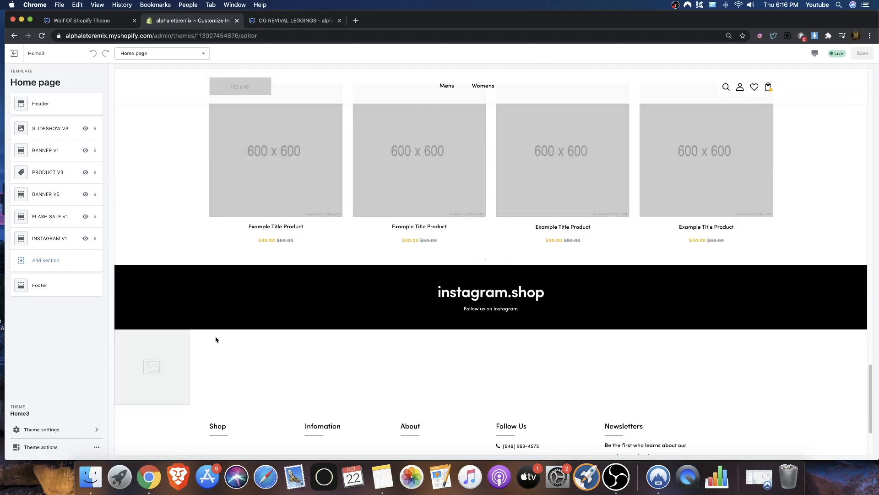
scroll(198, 248, down, 5)
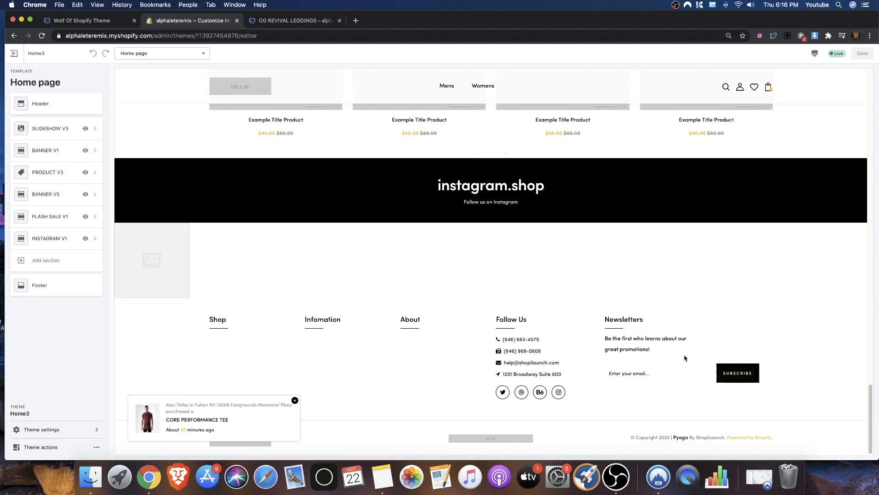
scroll(498, 410, up, 15)
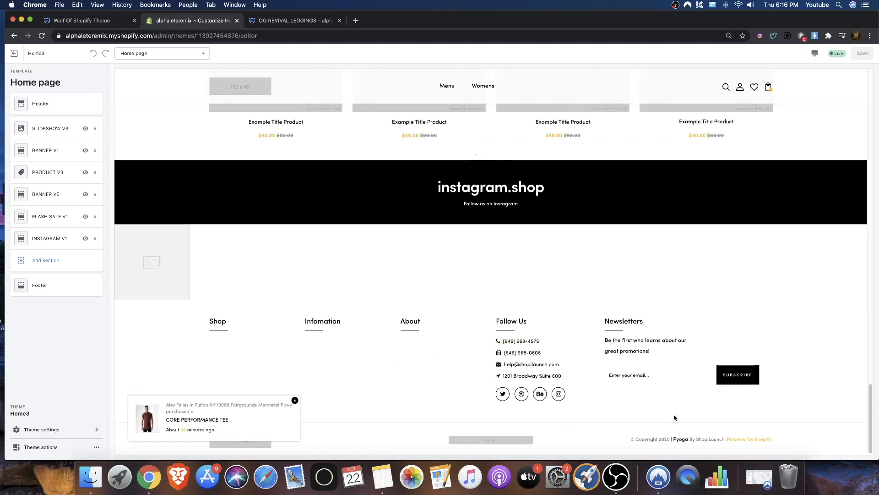
scroll(497, 285, down, 15)
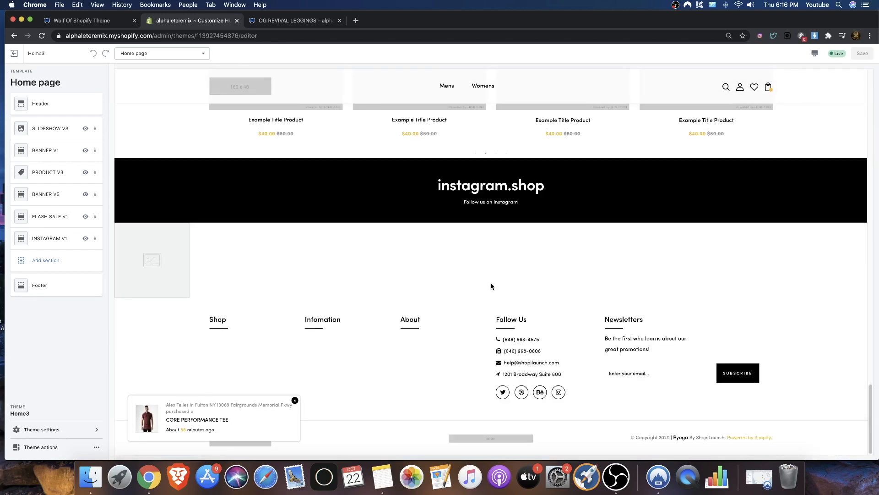
scroll(491, 287, up, 15)
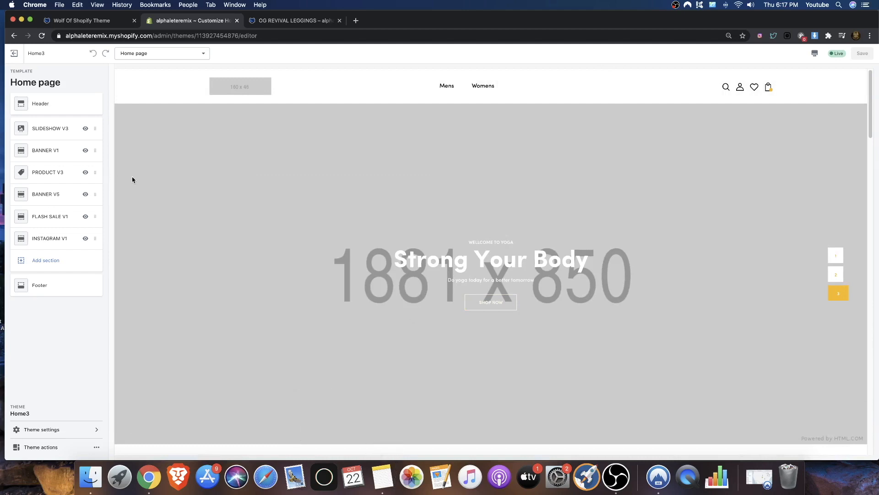
Examine Home3's slideshow, paired Yoga Healthy and Yoga Body banners, Our Best Seller products and Yoga Barre banner on the home page
scroll(395, 250, down, 13)
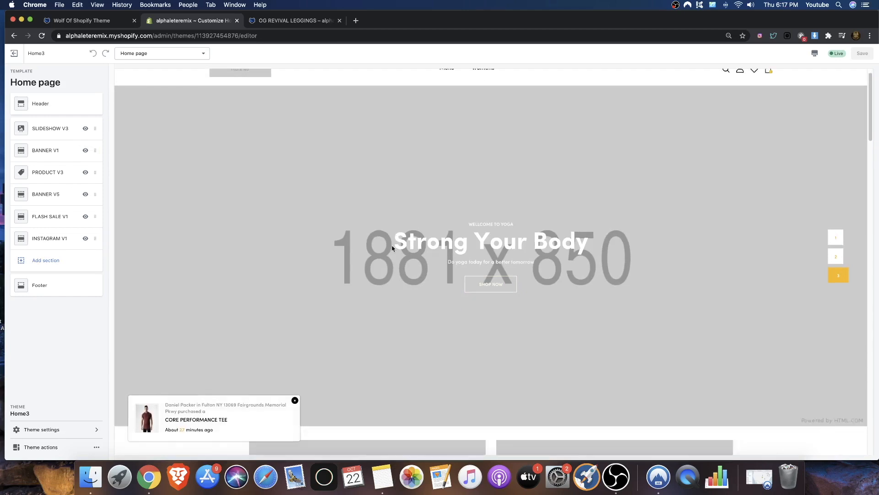
scroll(400, 252, up, 13)
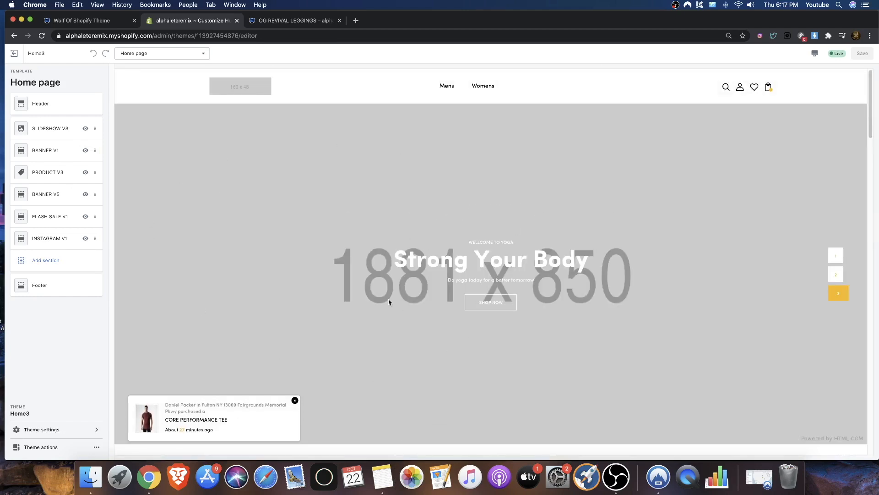
scroll(388, 298, down, 3)
scroll(389, 299, up, 3)
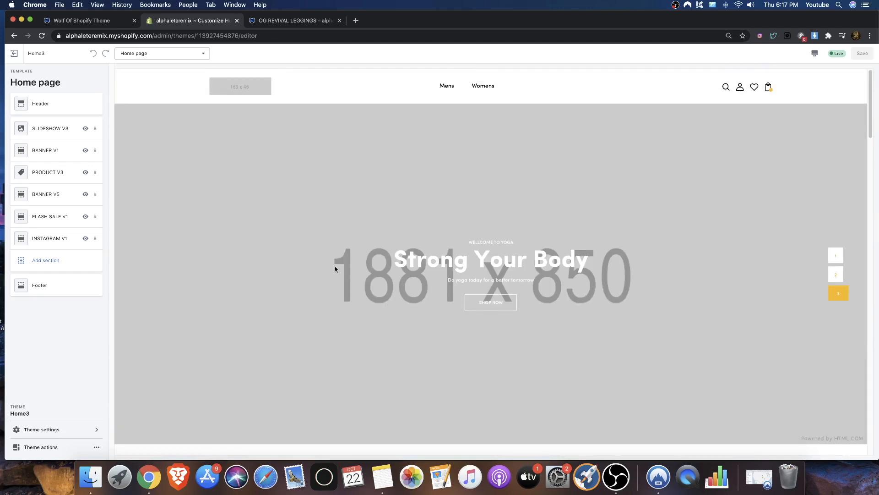
scroll(241, 249, down, 5)
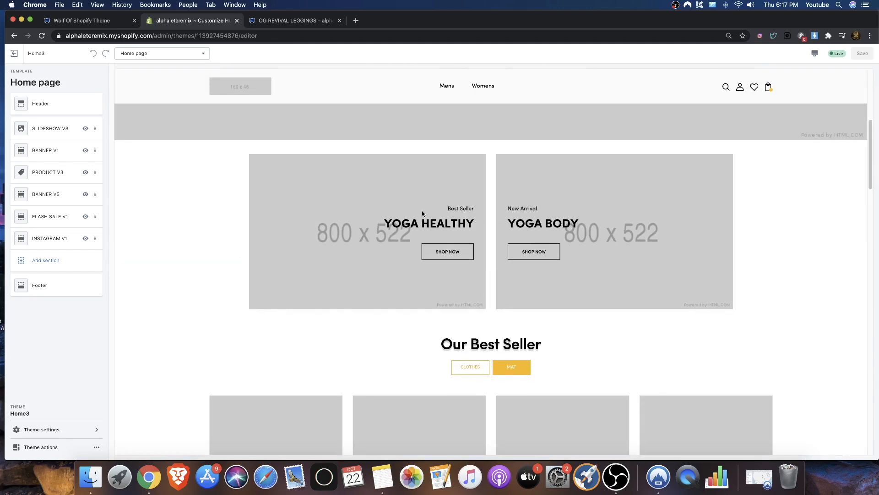
drag(443, 209, 467, 218)
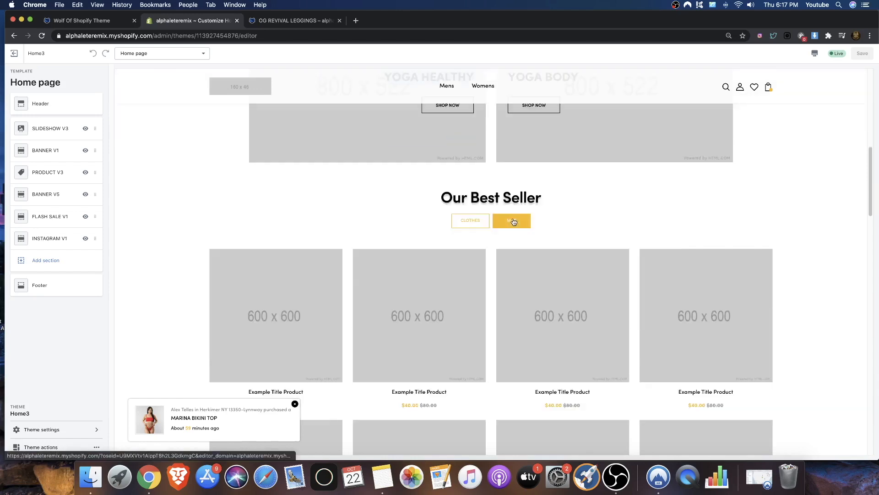
scroll(510, 223, down, 3)
scroll(510, 223, down, 2)
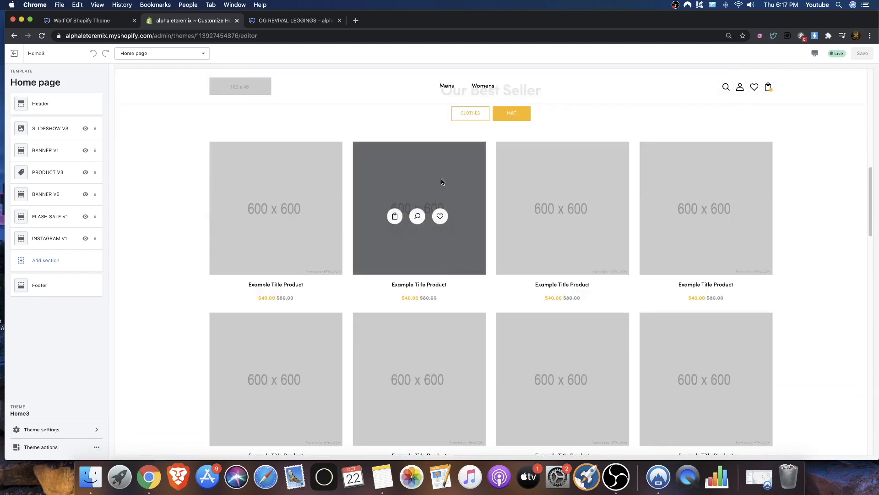
scroll(507, 212, down, 8)
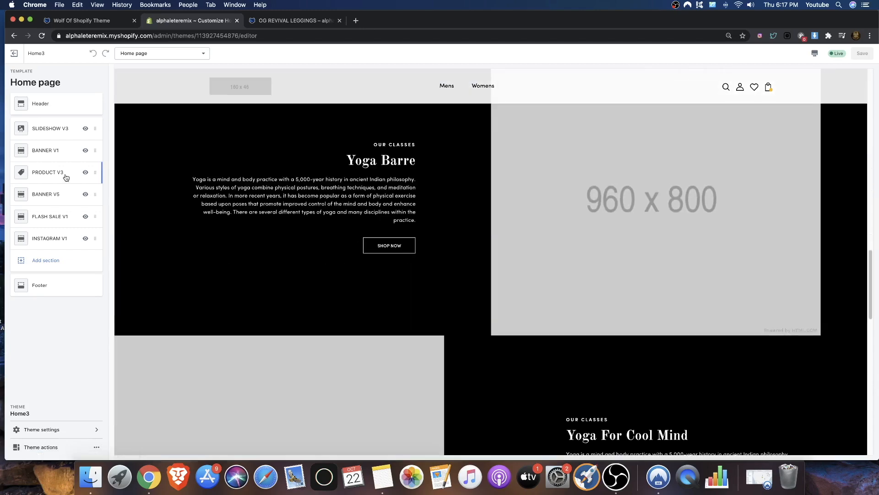
Remove the BANNER V5 section with the Yoga Barre and Yoga For Cool Mind banners from the home page
scroll(195, 194, up, 6)
click(54, 203)
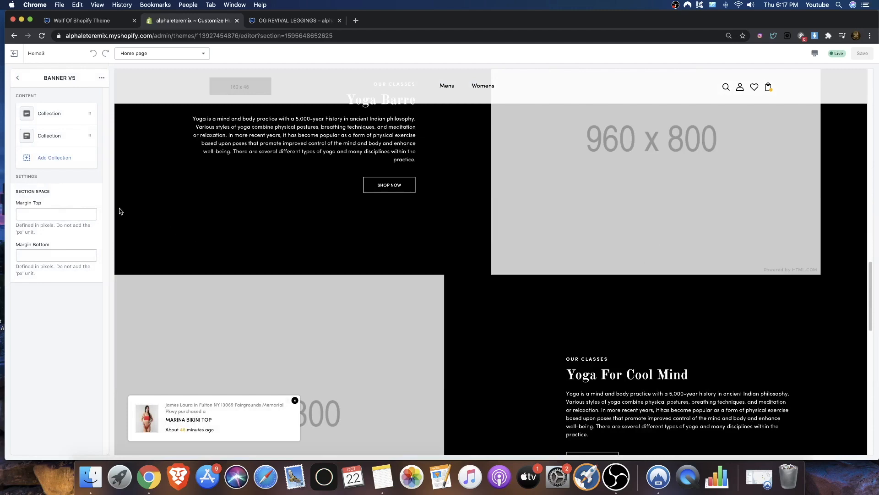
scroll(121, 211, down, 6)
click(102, 77)
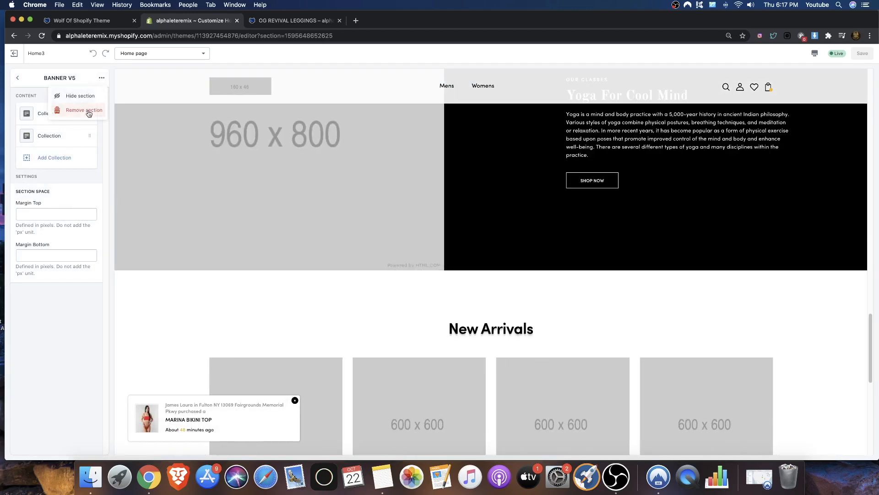
click(89, 111)
Examine the home page from the paired banners through Our Best Seller to the New Arrivals products
scroll(309, 222, up, 4)
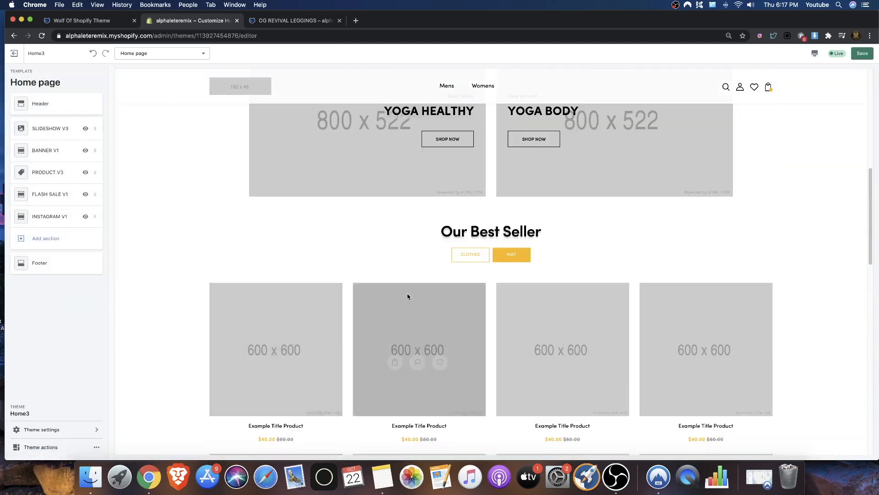
scroll(408, 297, down, 8)
scroll(399, 269, up, 8)
scroll(398, 269, down, 6)
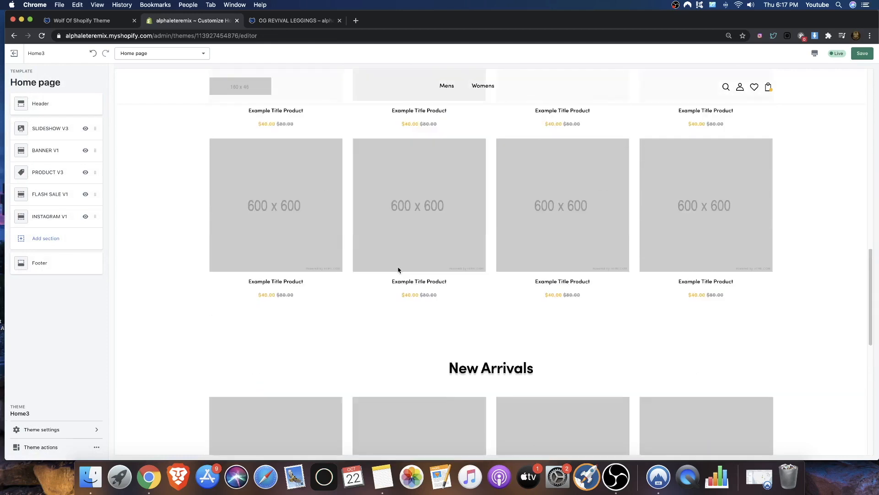
scroll(398, 273, up, 6)
scroll(533, 243, down, 6)
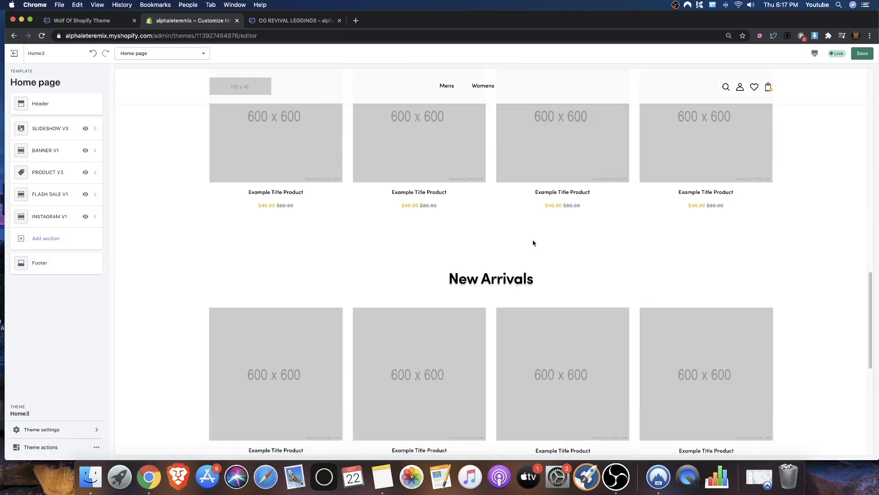
scroll(533, 242, down, 3)
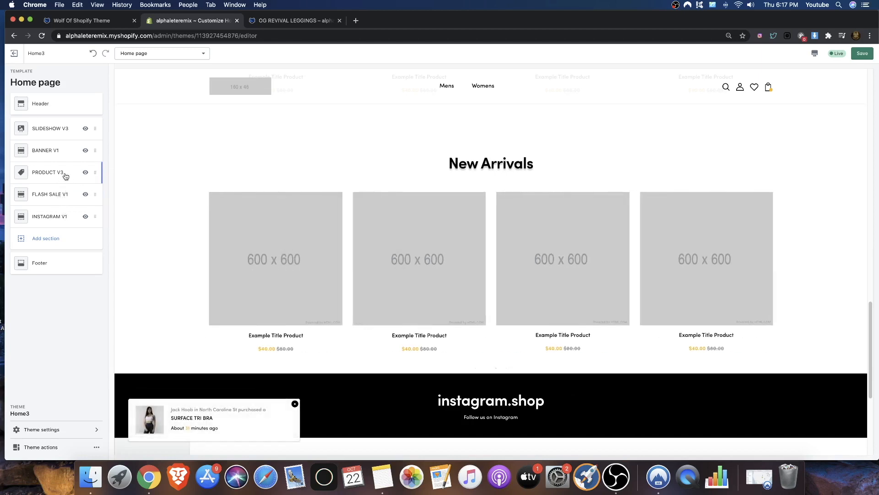
scroll(140, 188, up, 4)
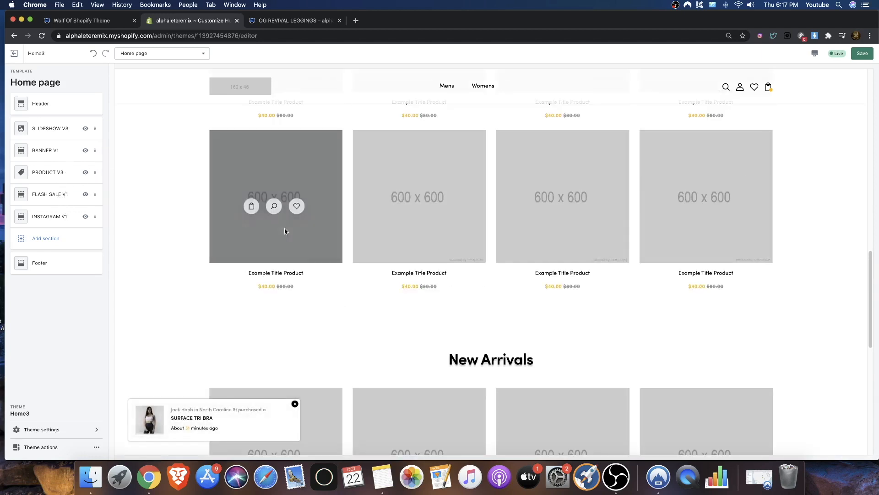
Remove the FLASH SALE V1 section that holds the New Arrivals products from the home page
click(43, 196)
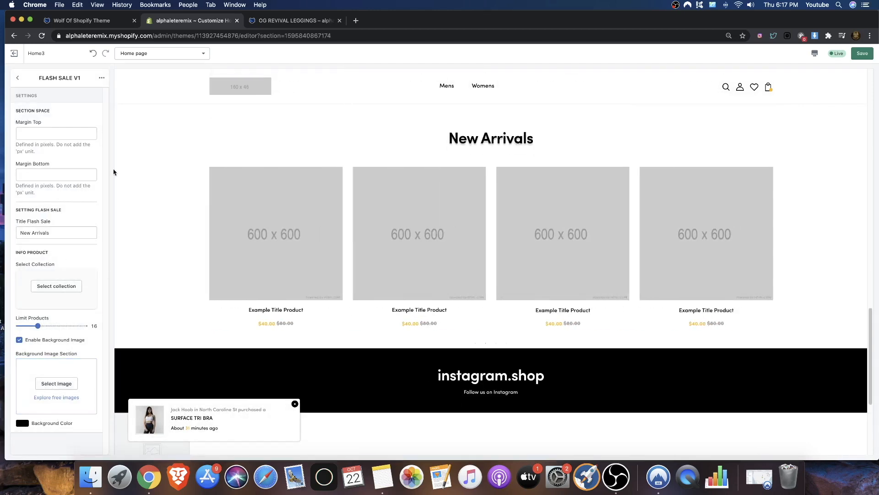
click(17, 78)
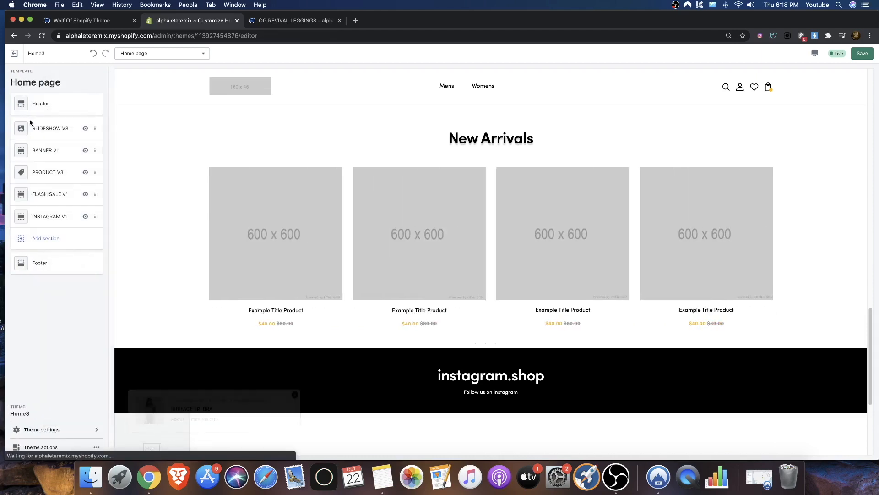
click(59, 195)
click(102, 78)
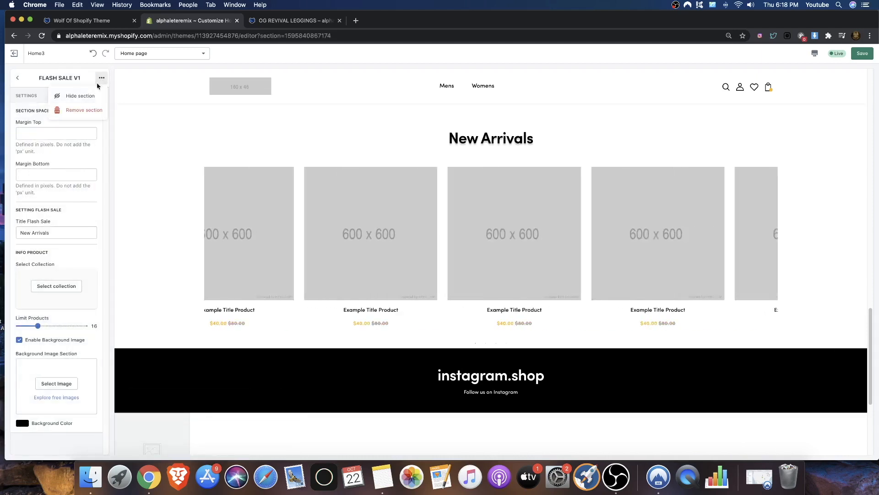
click(68, 109)
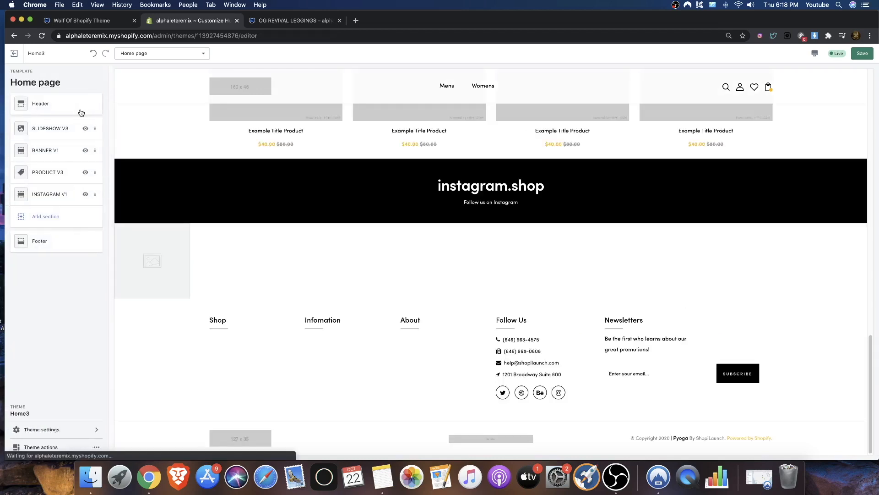
Remove the INSTAGRAM V1 section from the home page
click(42, 217)
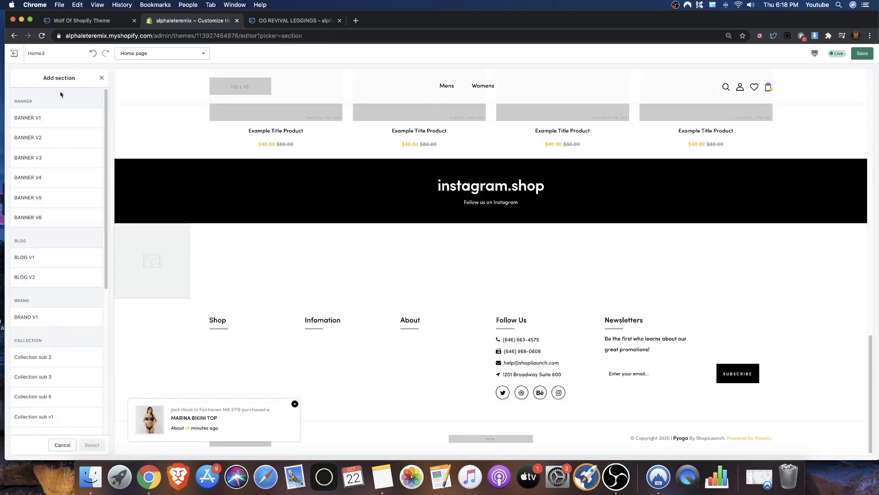
click(101, 78)
click(50, 202)
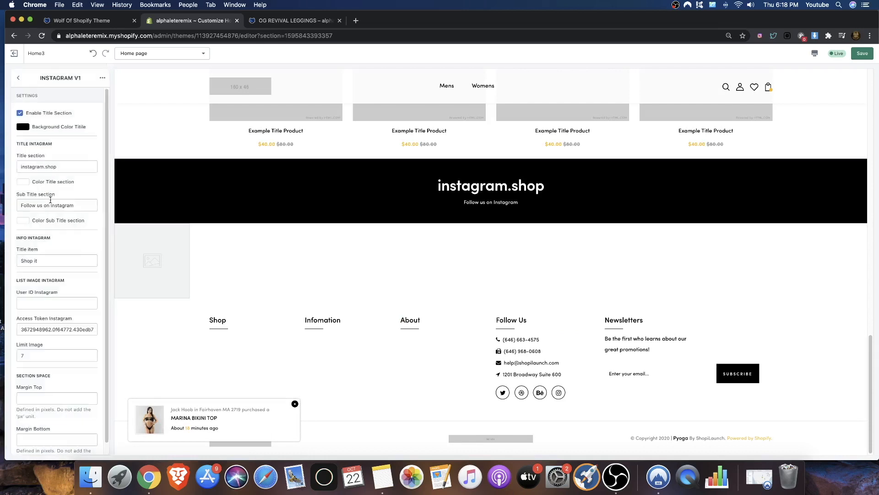
scroll(69, 307, down, 1)
scroll(90, 123, up, 1)
click(102, 78)
click(82, 110)
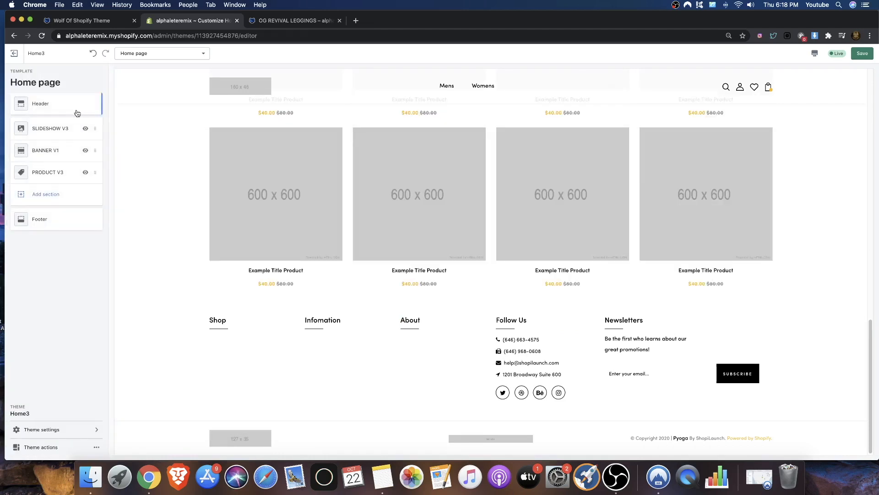
Review the remaining slideshow, banner, product and footer sections of the home page and save the theme changes
scroll(376, 251, up, 15)
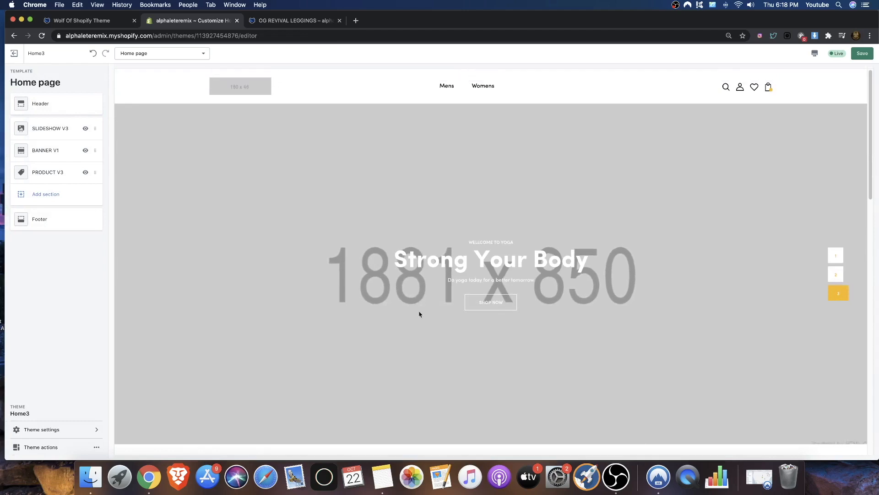
scroll(458, 248, down, 5)
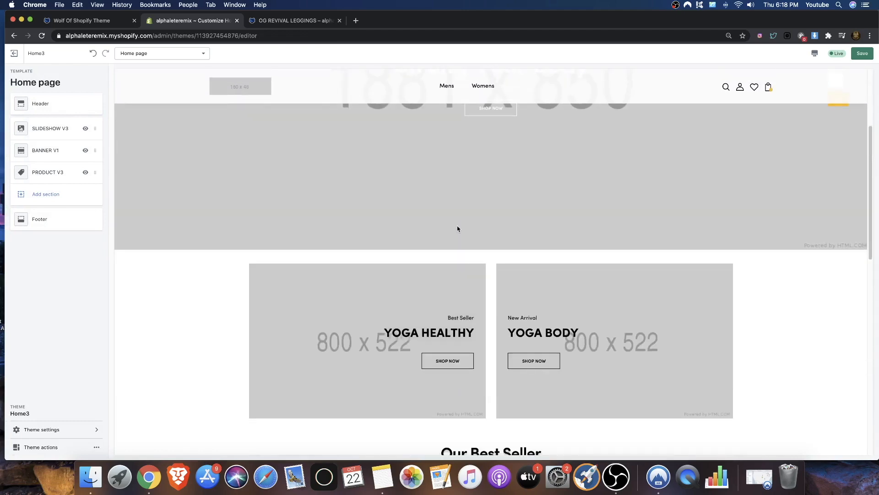
scroll(450, 211, down, 12)
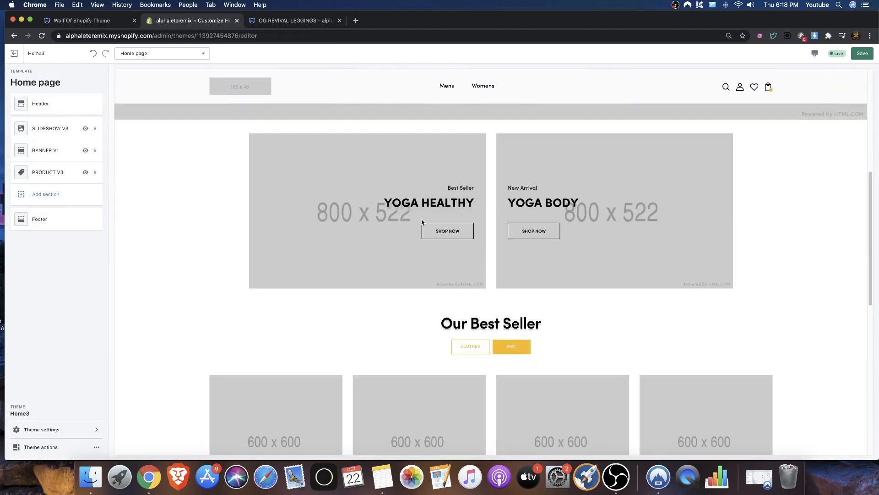
scroll(534, 222, up, 10)
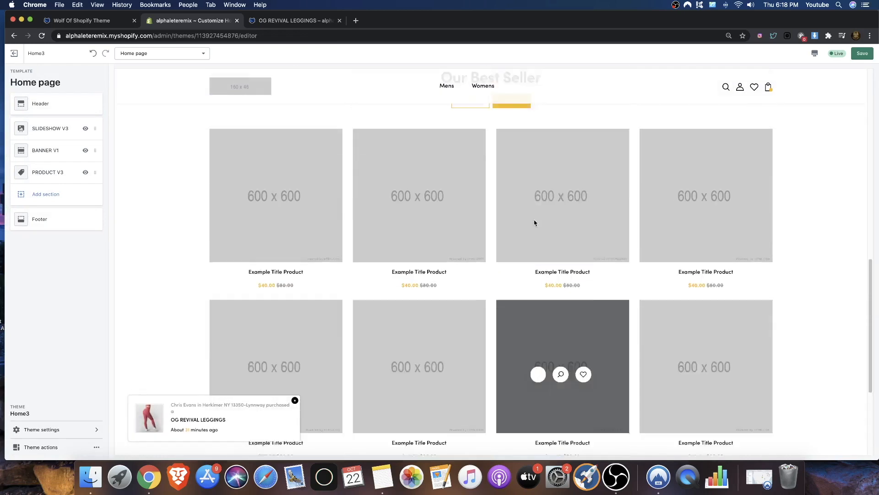
scroll(440, 234, down, 9)
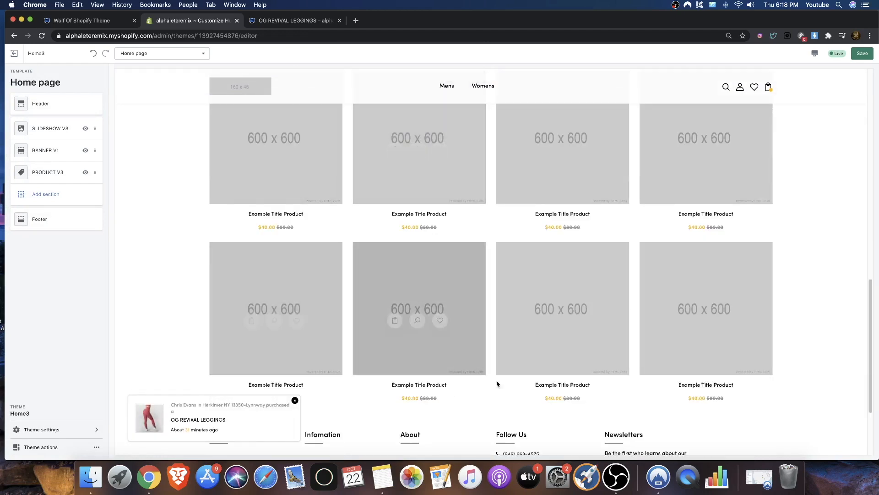
scroll(448, 334, up, 14)
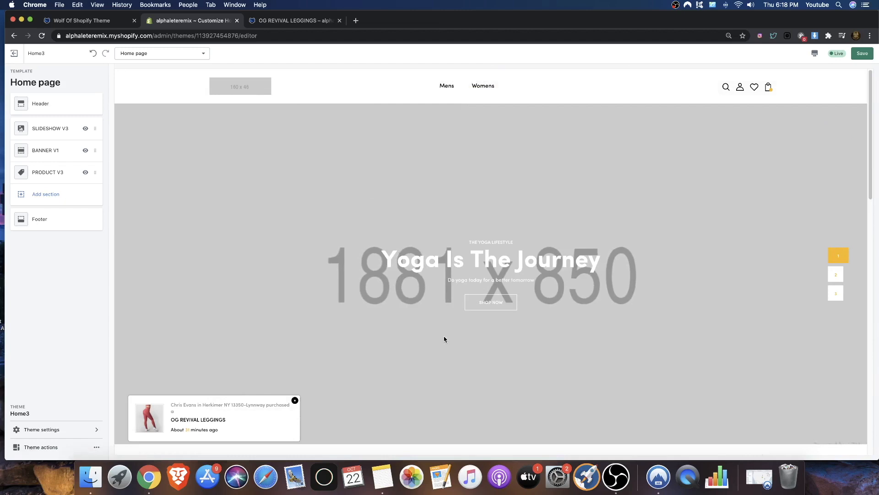
scroll(444, 338, down, 14)
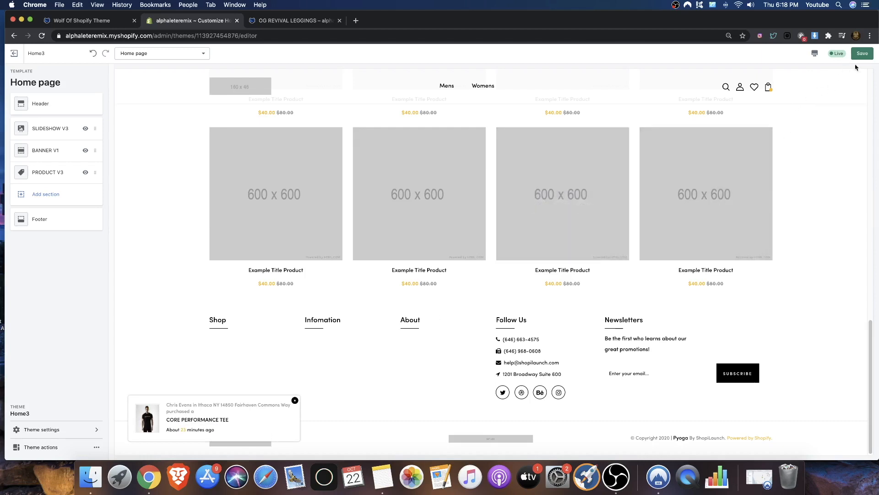
click(862, 54)
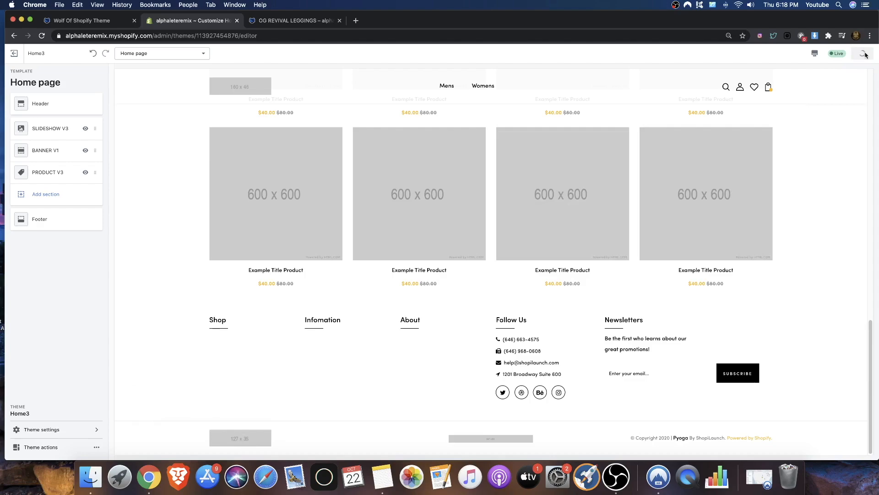
click(616, 477)
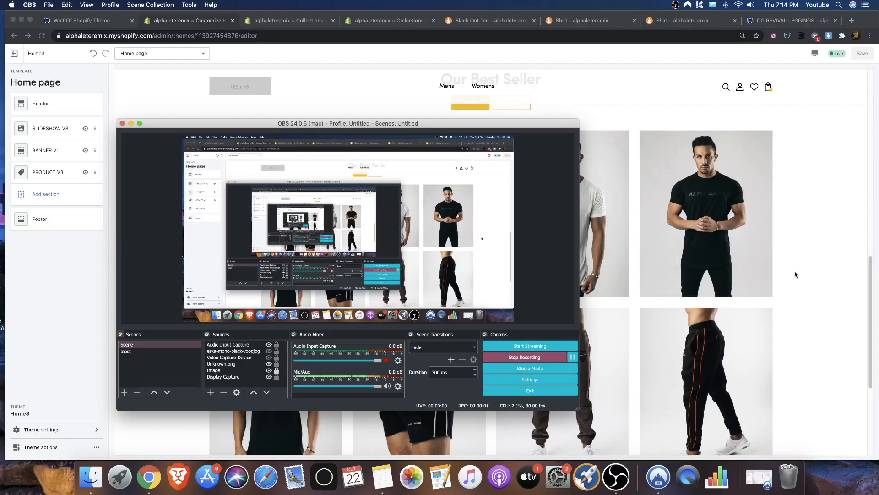
click(796, 275)
Review the slideshow and paired banners at the beginning of the home page, and open the Header section's settings
scroll(226, 226, up, 12)
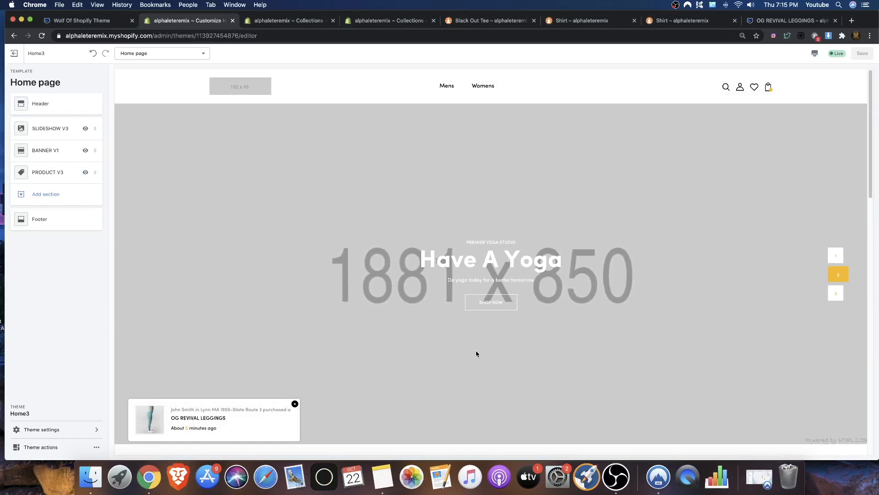
scroll(538, 279, down, 1)
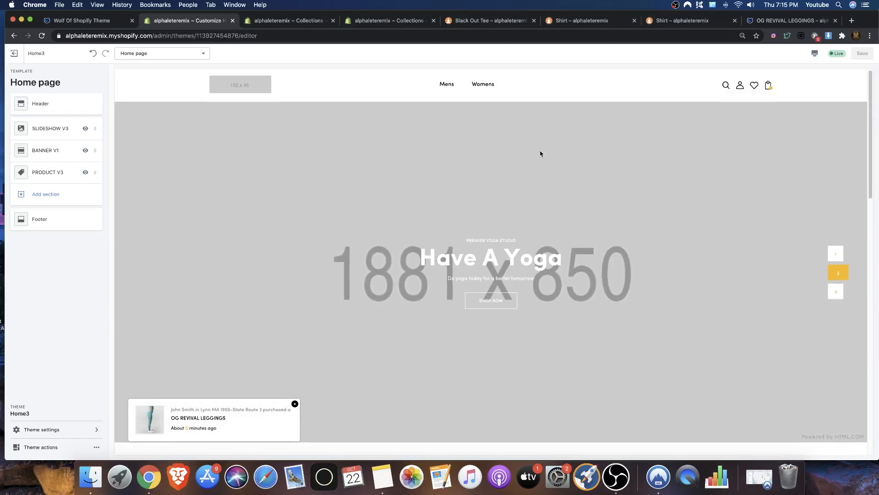
scroll(525, 162, down, 4)
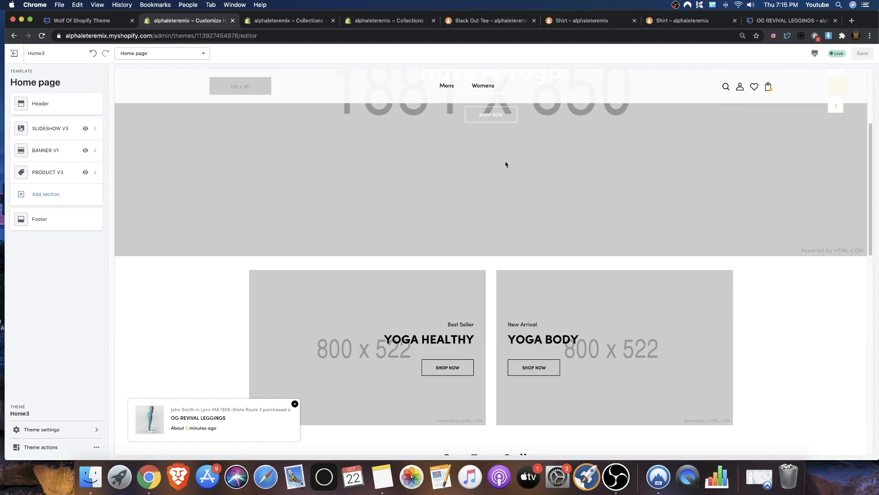
scroll(501, 161, up, 4)
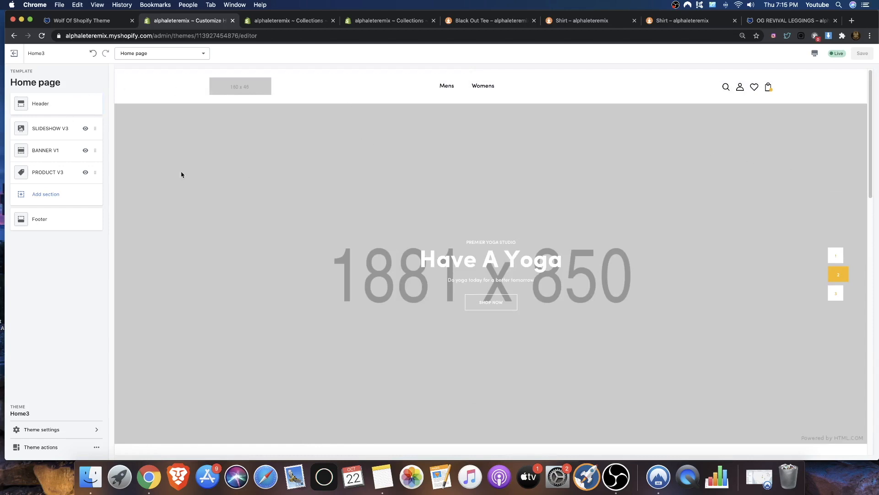
click(40, 113)
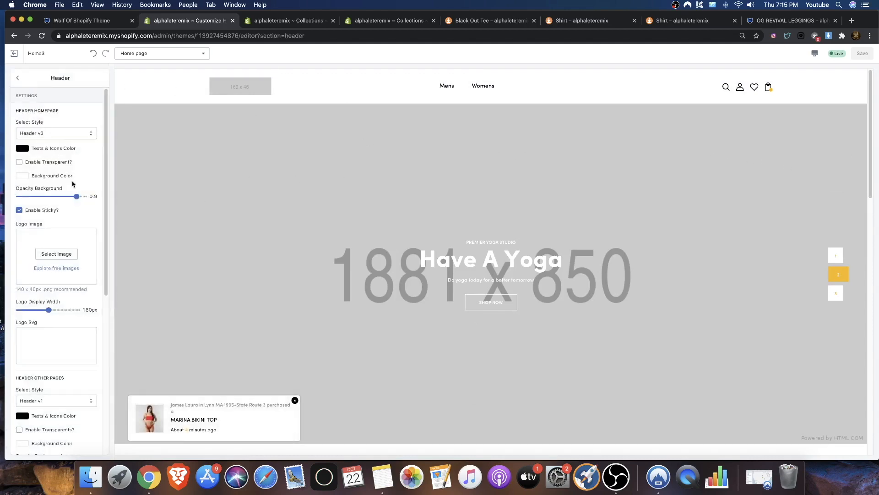
Enable the transparent background for the homepage header, comparing the slideshow preview with and without it
click(23, 163)
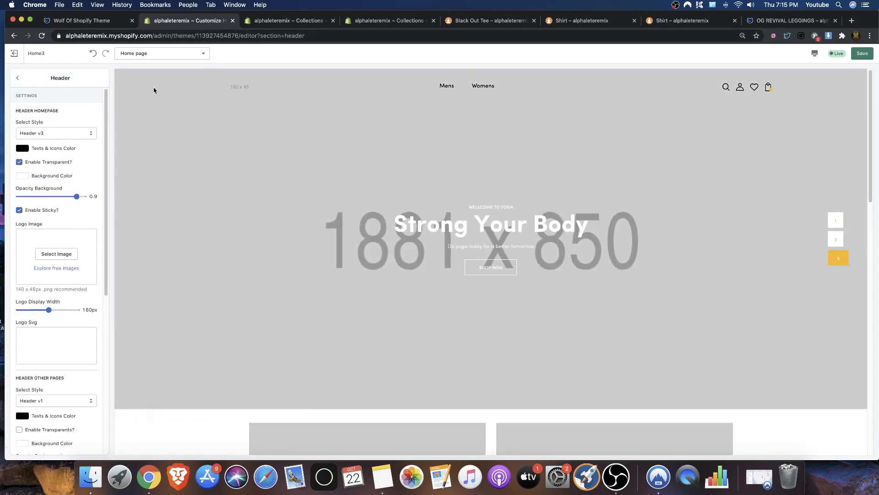
click(18, 210)
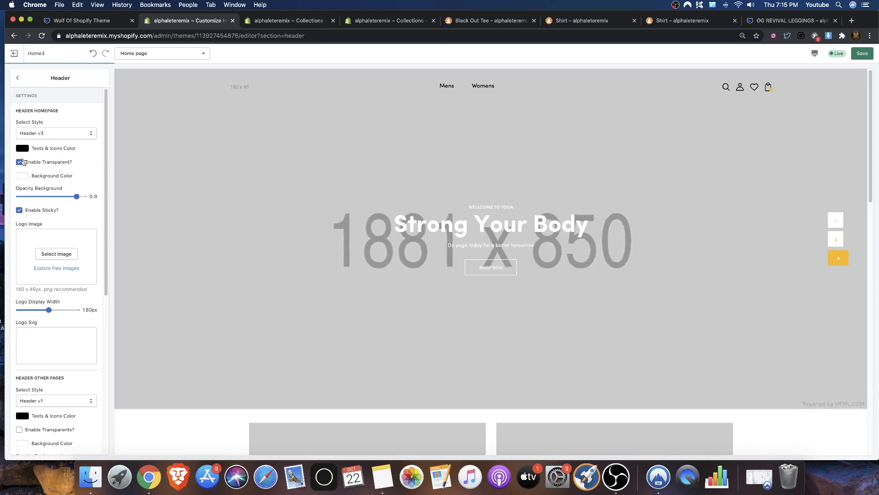
click(21, 161)
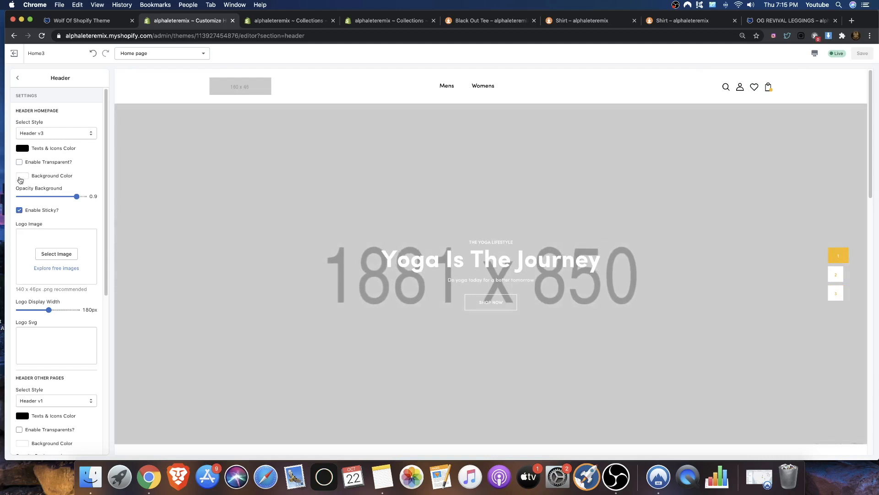
click(19, 162)
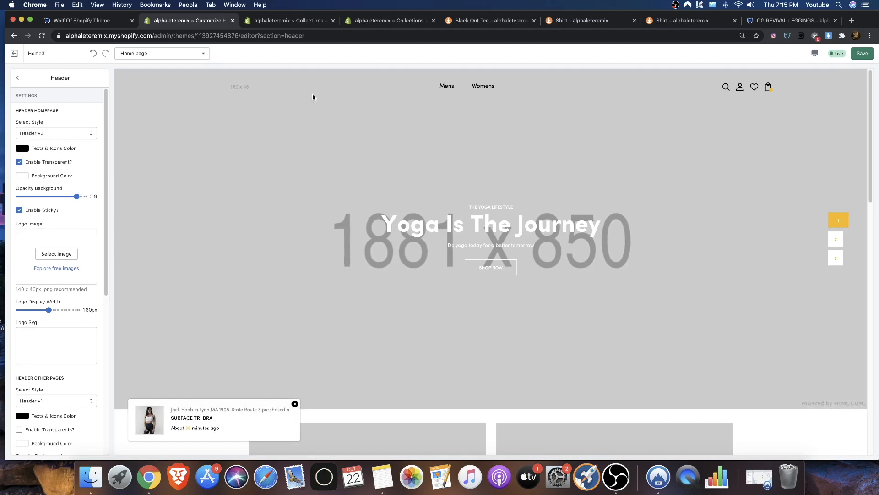
scroll(357, 150, down, 5)
scroll(355, 154, up, 5)
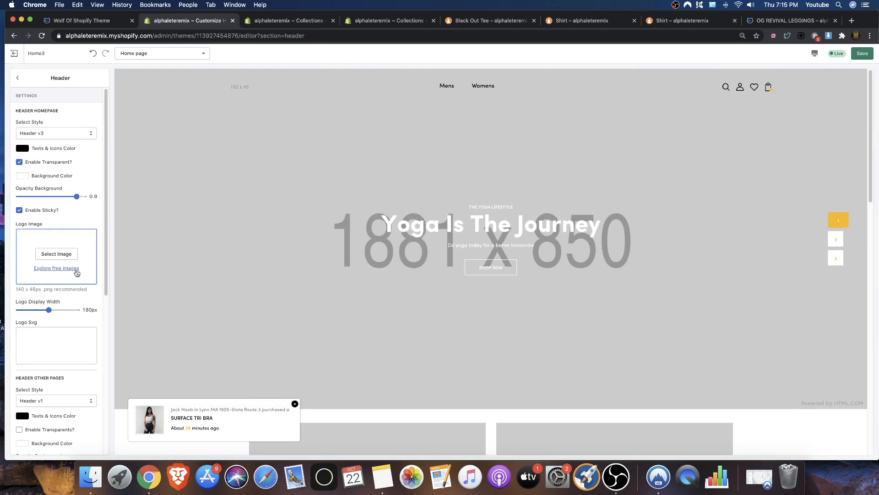
scroll(571, 148, down, 3)
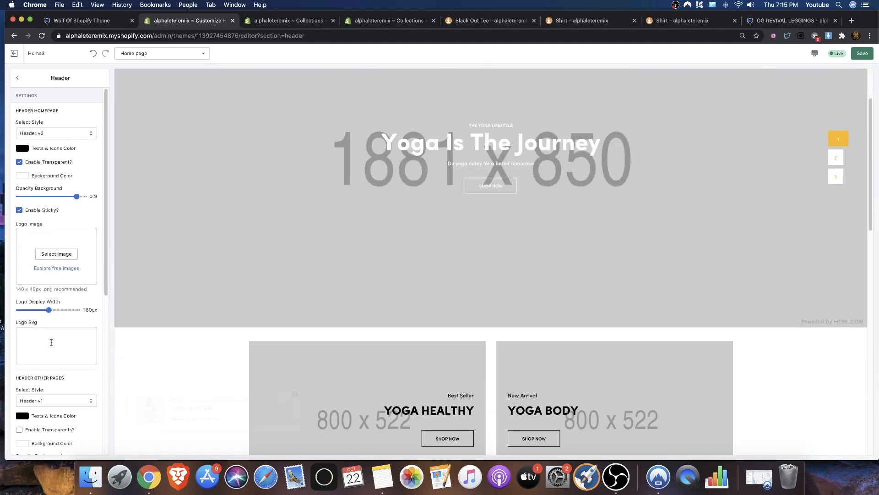
click(20, 77)
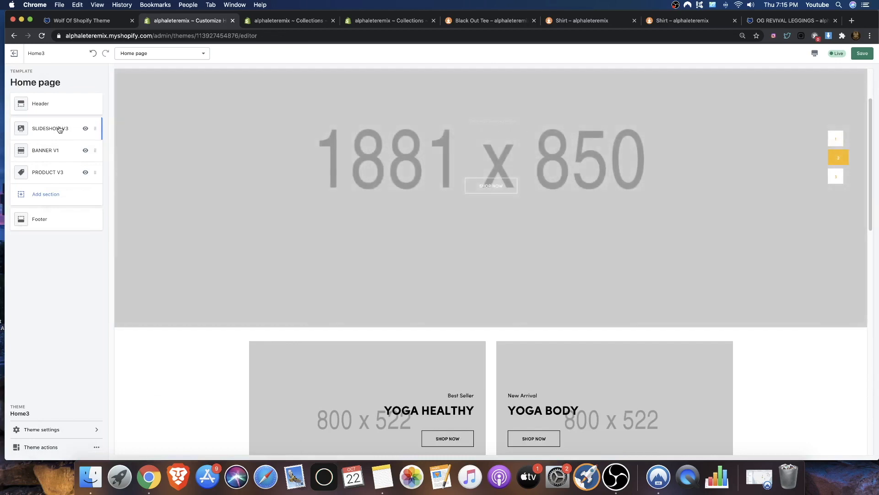
Preview the home page from its first slide and open the settings of the first slide in the SLIDESHOW V3 section
scroll(196, 164, up, 3)
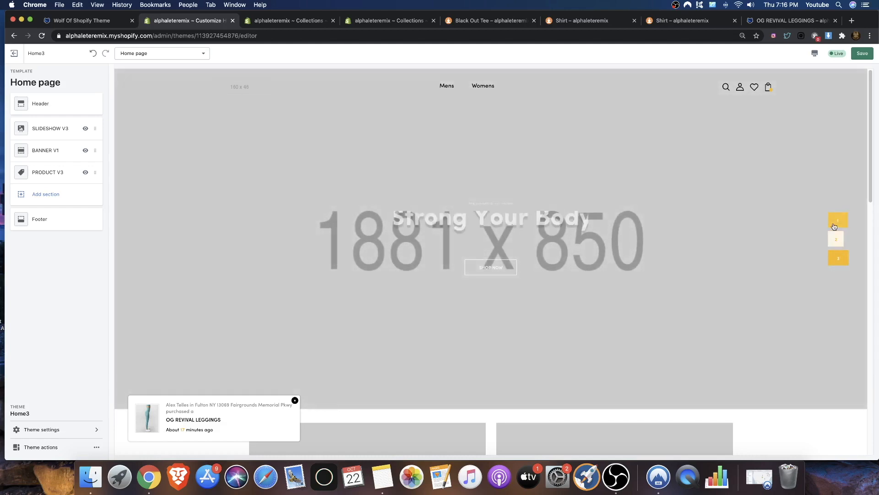
click(834, 226)
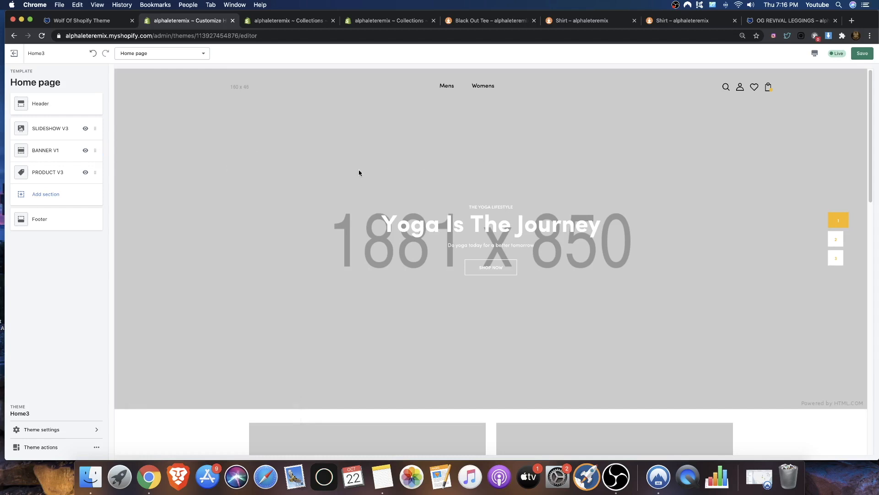
scroll(319, 208, down, 20)
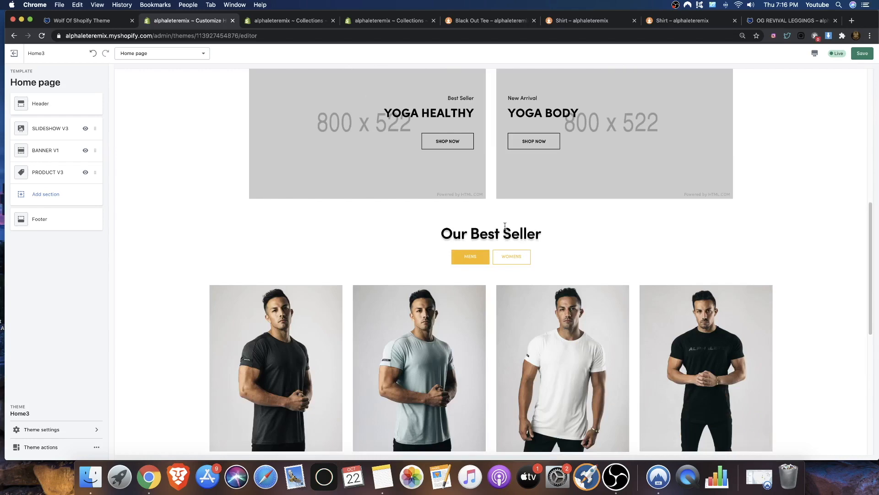
scroll(482, 229, up, 20)
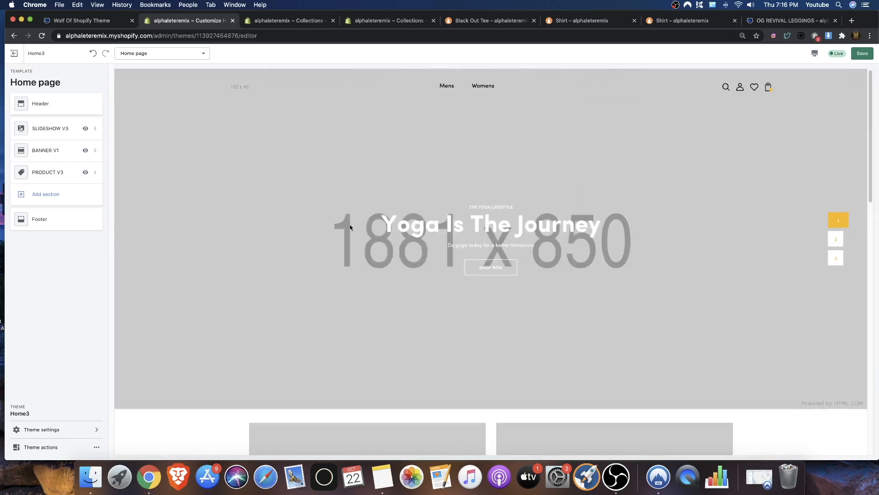
click(51, 129)
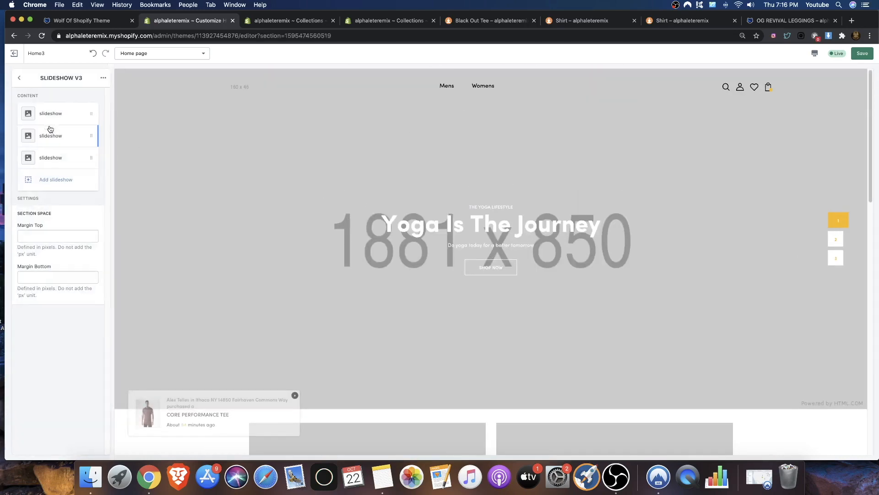
click(44, 114)
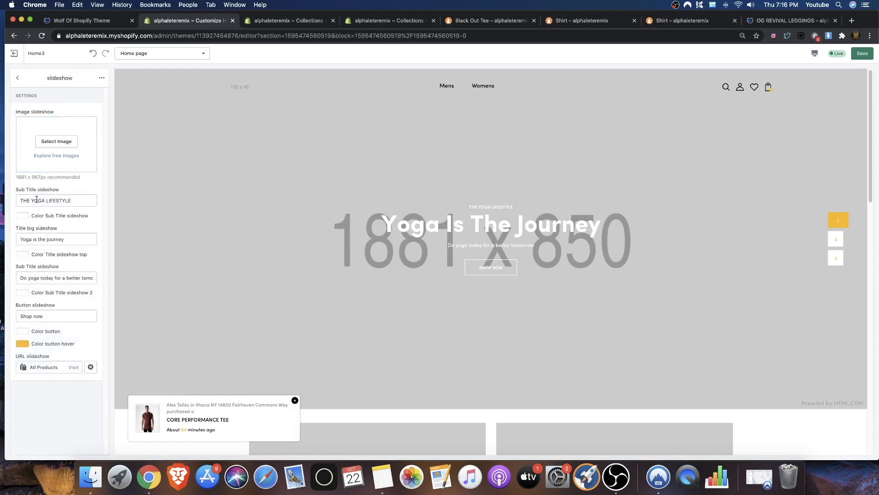
Set the first slide's image to the library photo of the woman in blue and the man in the yellow ALPHALETE tank
click(39, 146)
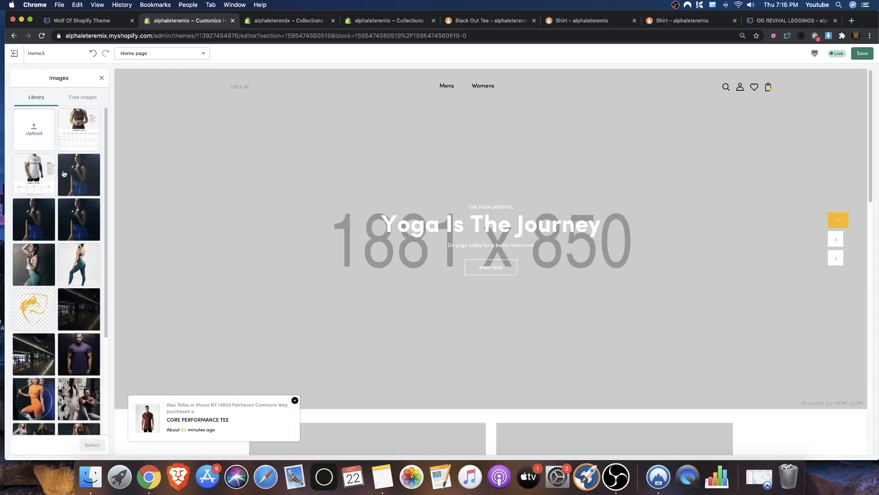
scroll(64, 173, down, 3)
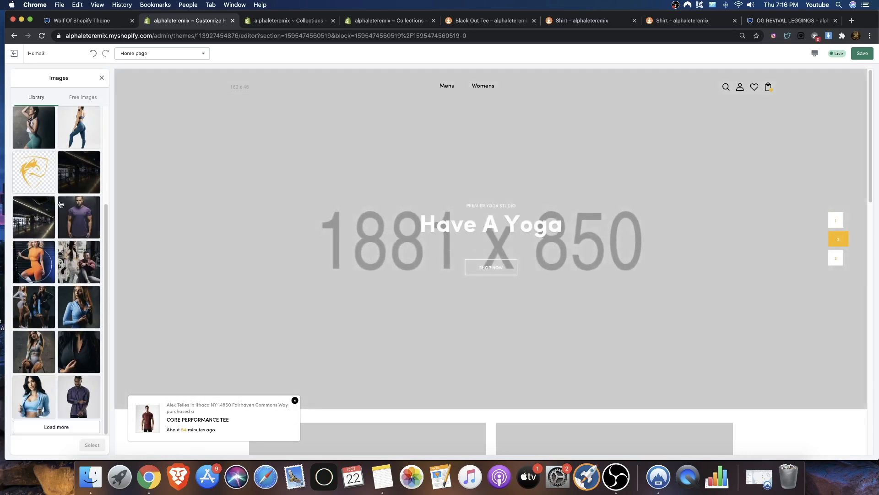
click(74, 427)
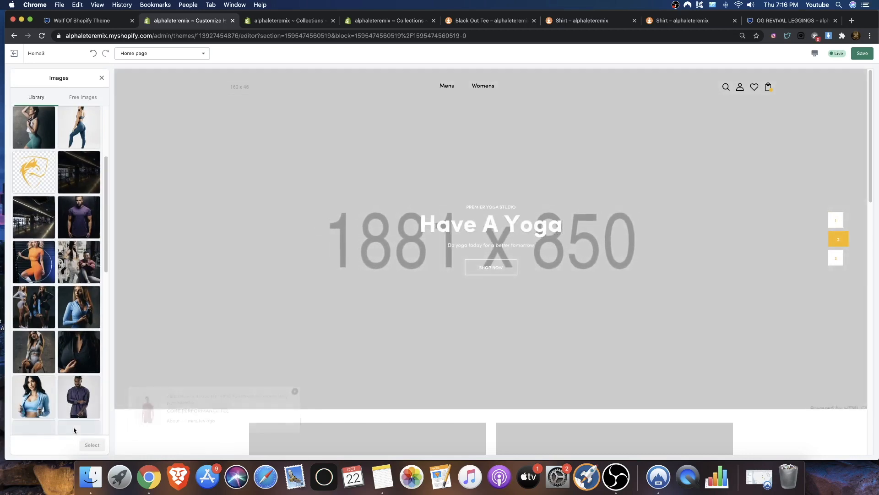
scroll(53, 322, down, 5)
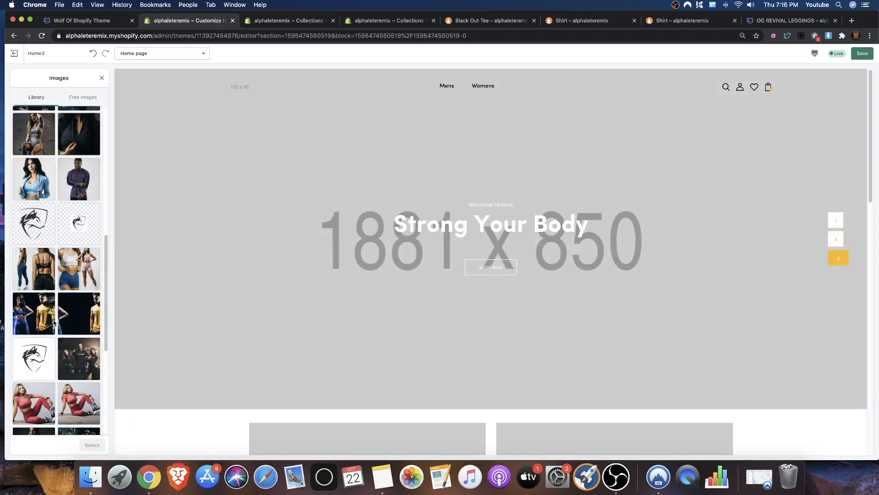
click(79, 313)
click(99, 444)
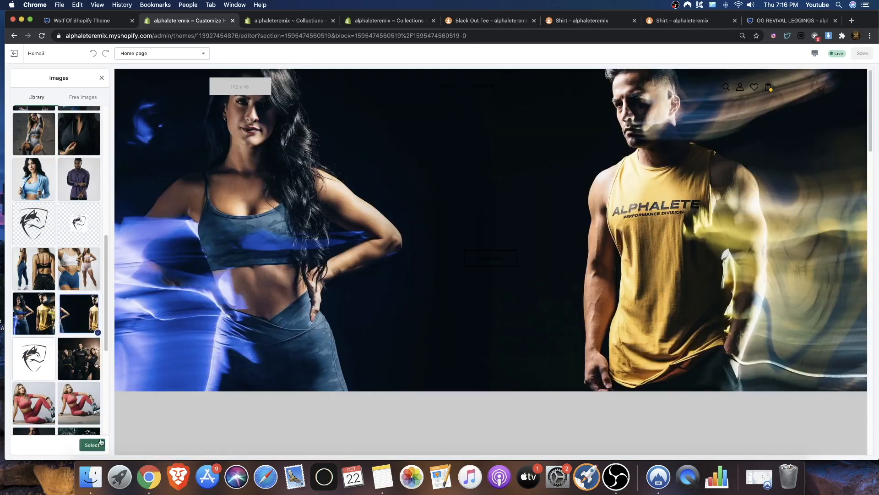
click(97, 443)
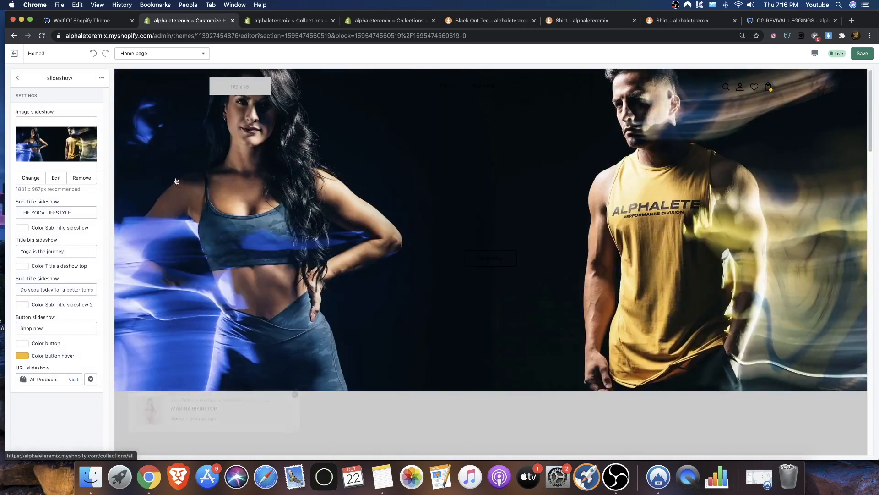
Set the homepage header's logo to the yellow wolf shield image from the library and its display width to 50px
click(17, 78)
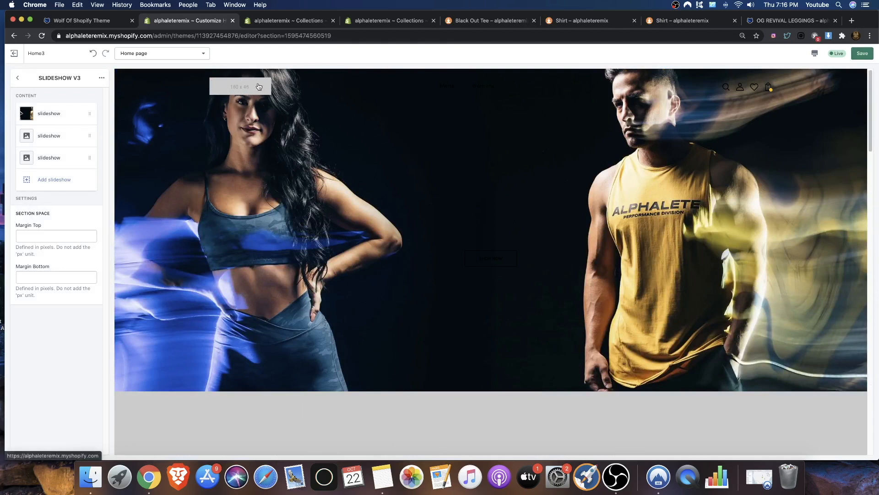
click(54, 113)
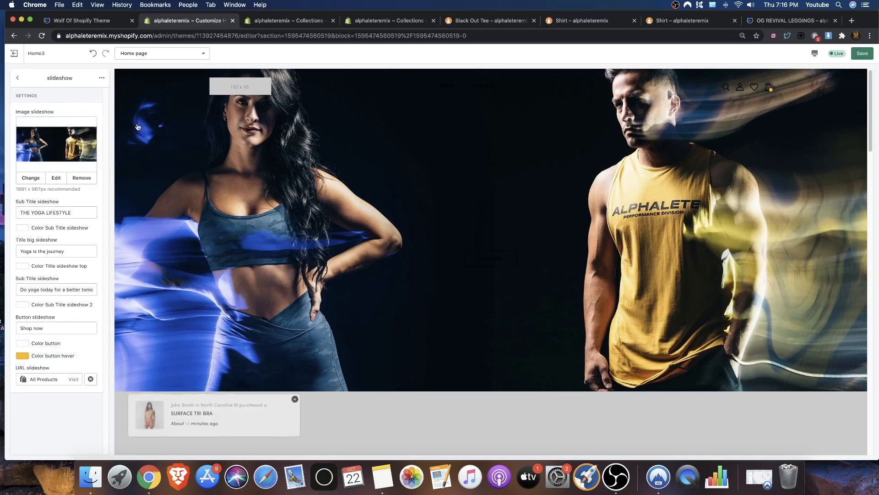
click(20, 80)
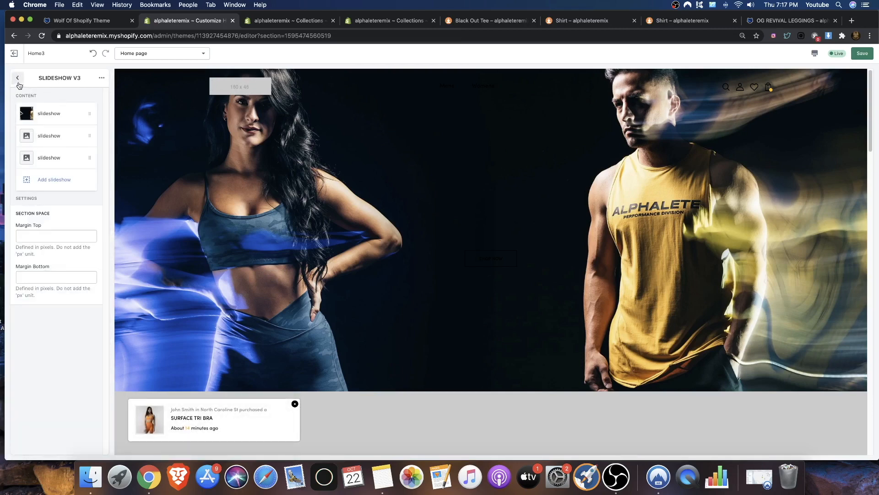
click(18, 80)
click(49, 106)
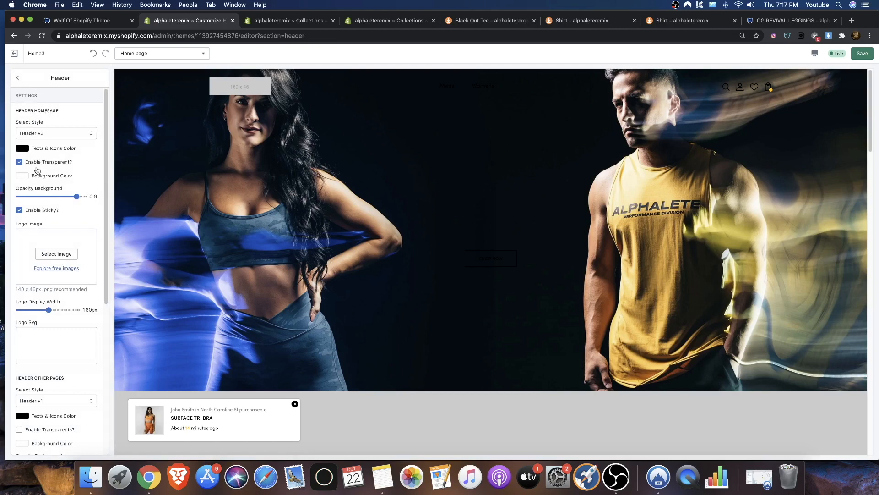
click(48, 254)
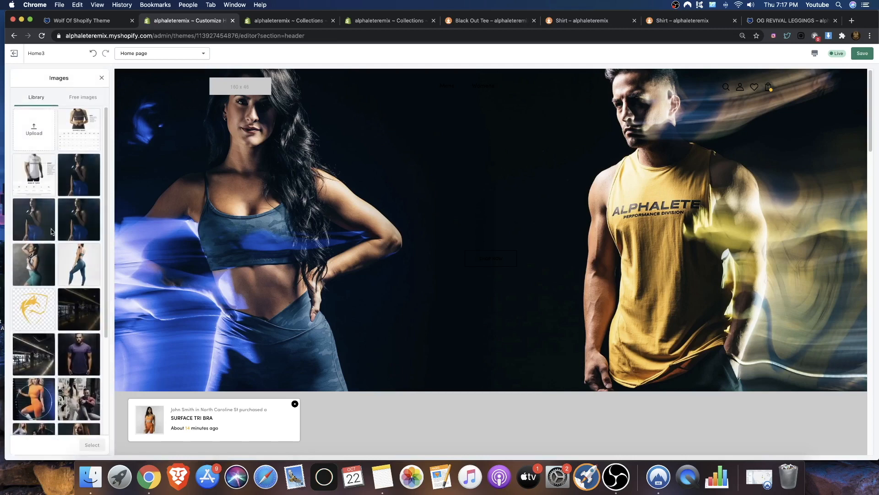
scroll(55, 275, down, 1)
click(34, 308)
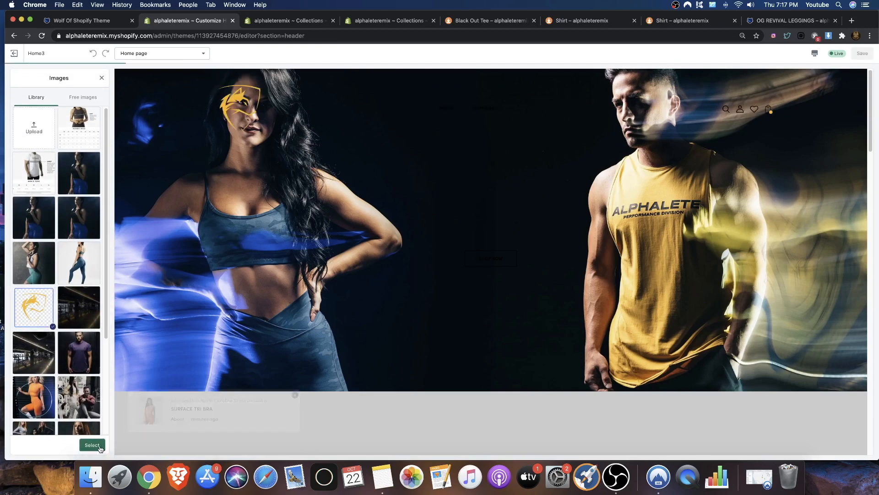
click(92, 445)
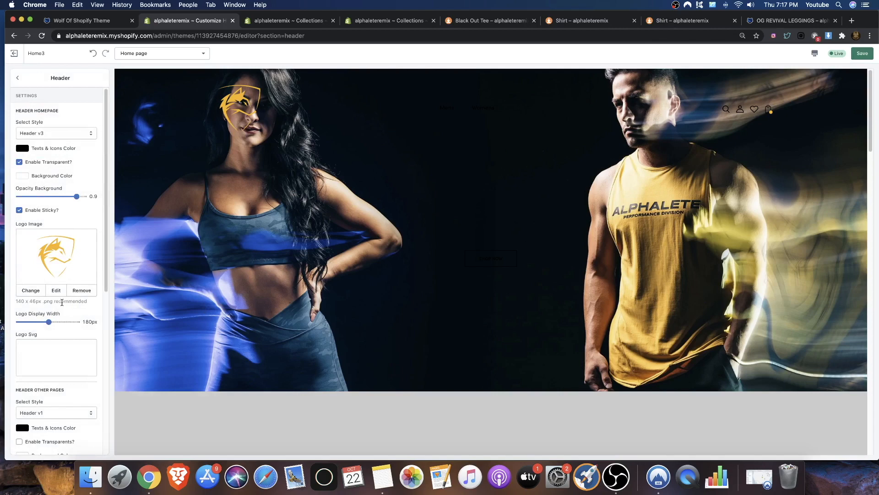
drag(49, 321, 13, 324)
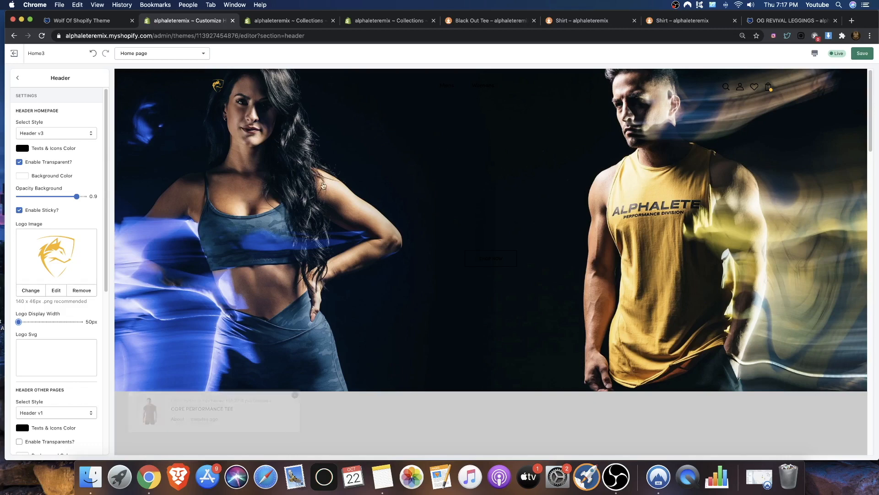
Change the homepage header's texts and icons color to the golden yellow already used in the theme
click(24, 149)
click(22, 258)
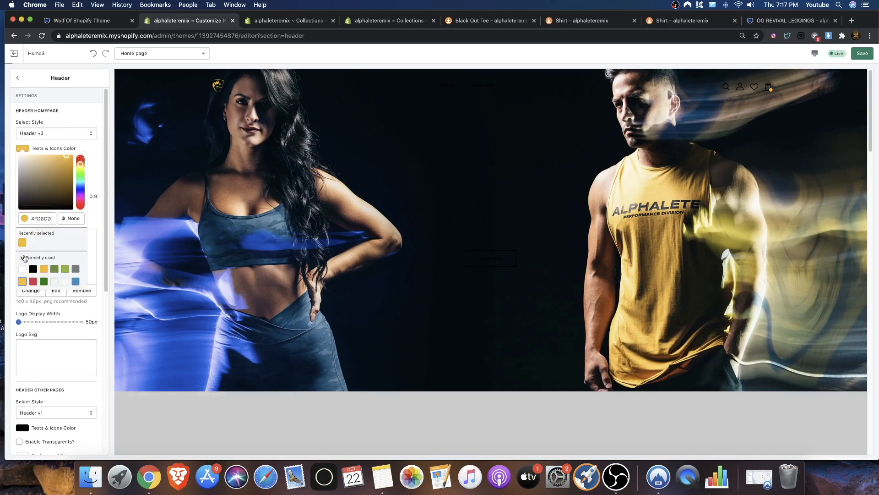
click(95, 164)
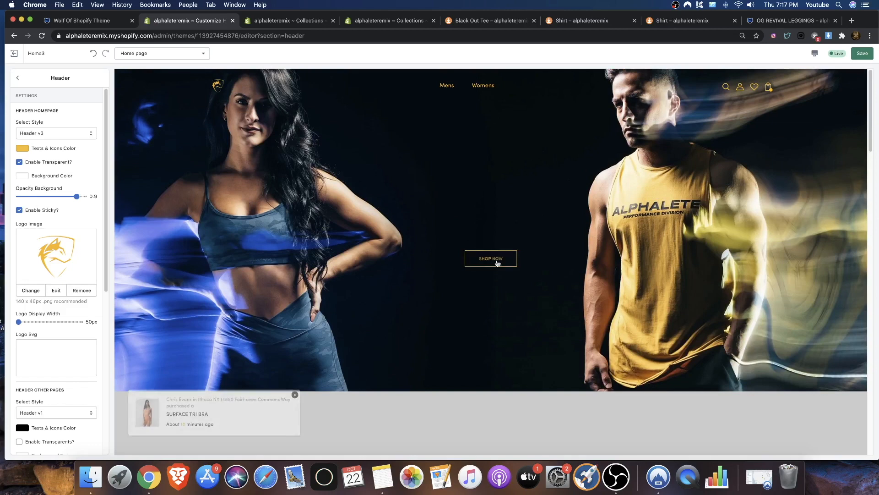
Set the first slide's button color to golden yellow and its button hover color to white
click(18, 77)
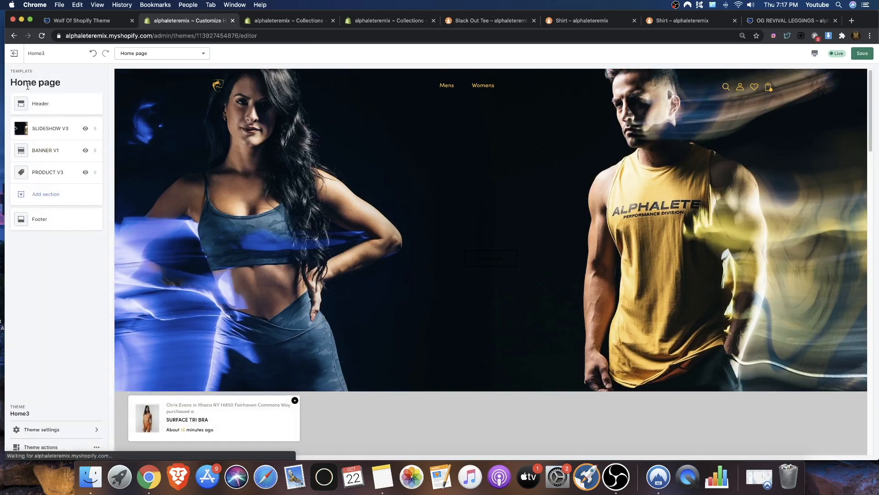
click(54, 122)
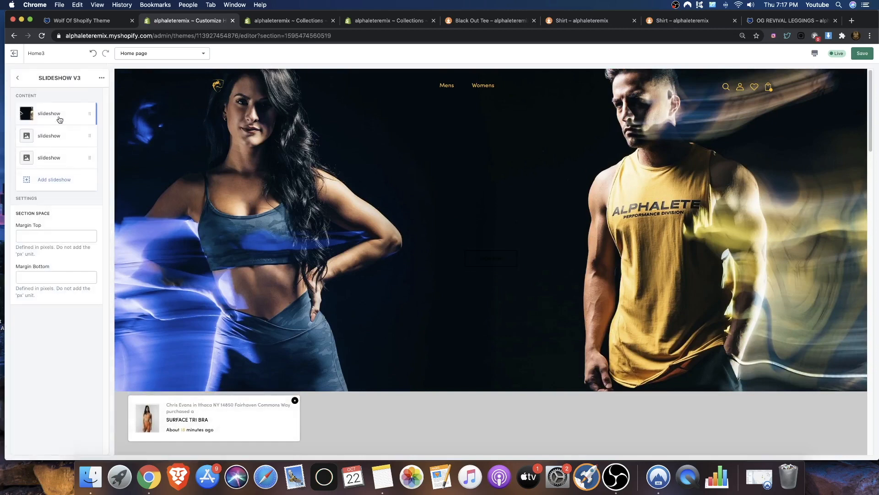
click(58, 119)
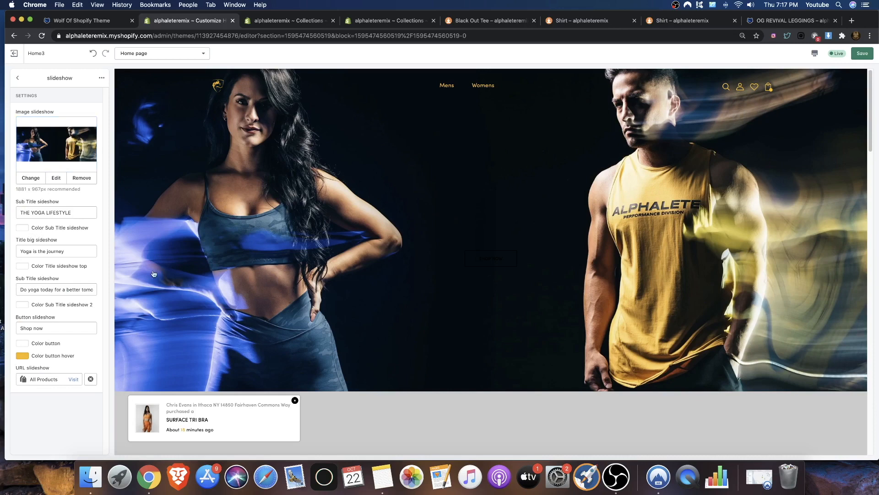
click(22, 343)
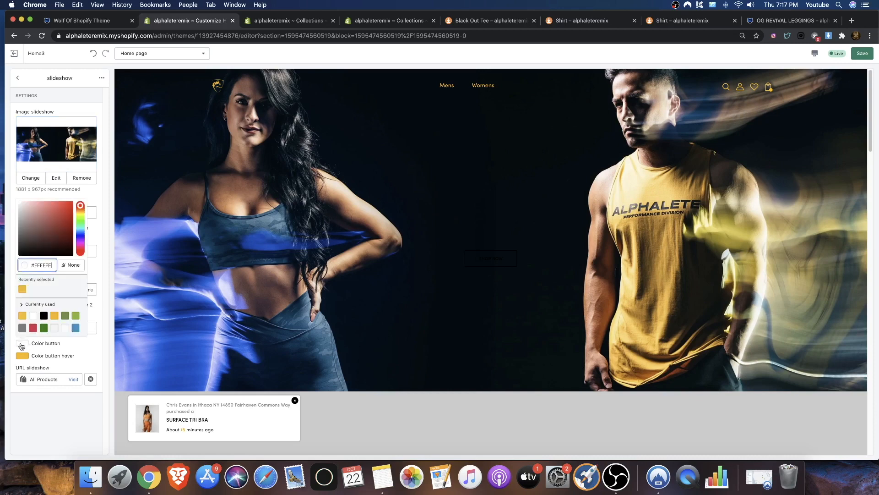
click(22, 290)
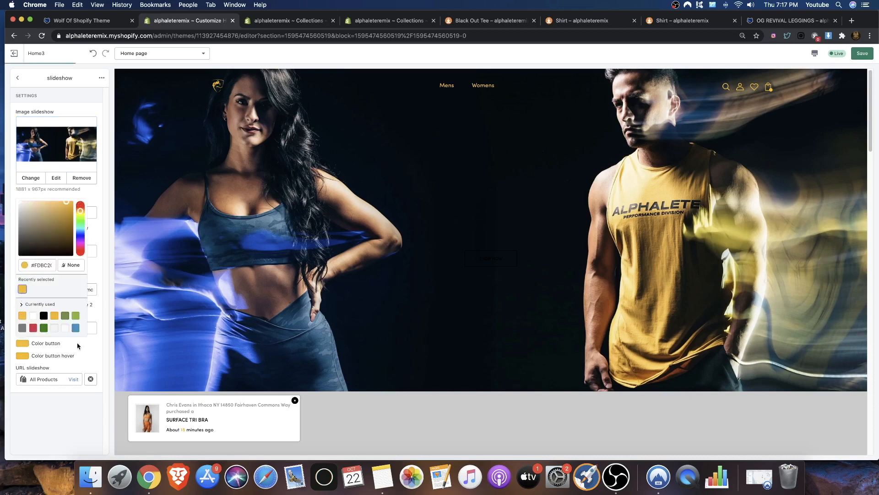
click(23, 355)
click(33, 327)
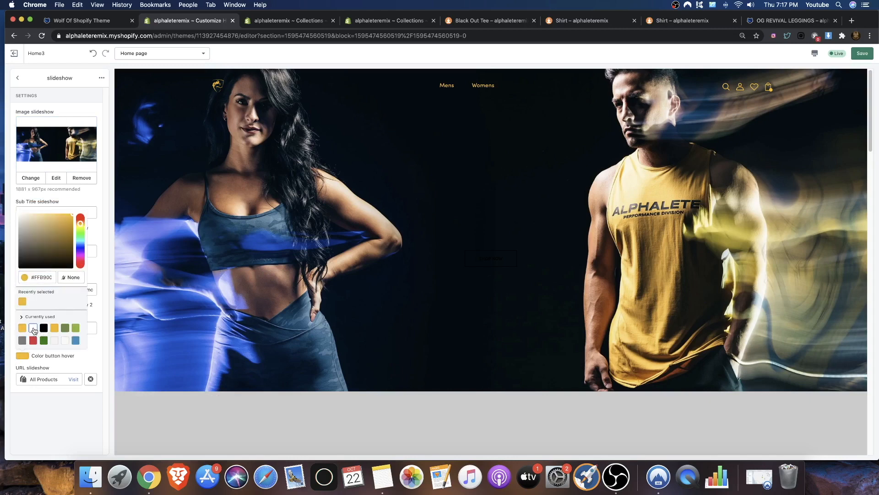
Close the first slide's color selection, save the theme changes and return to the Slideshow V3 section
click(85, 353)
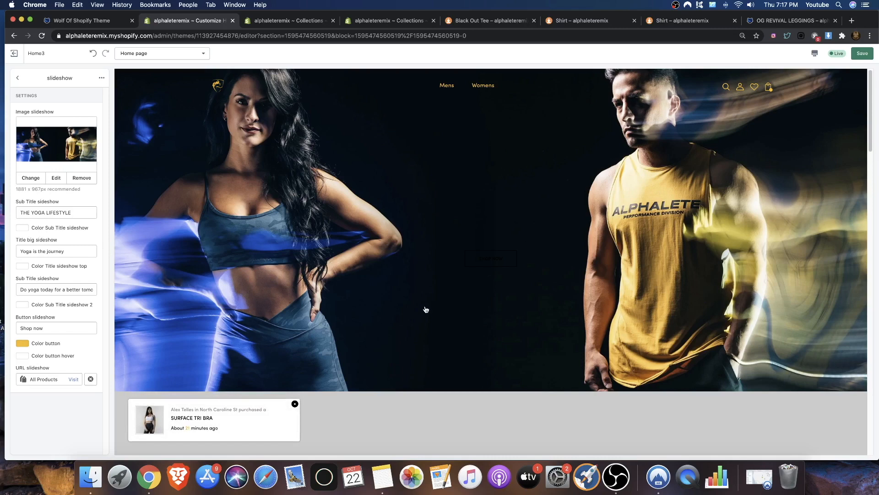
click(861, 54)
click(17, 77)
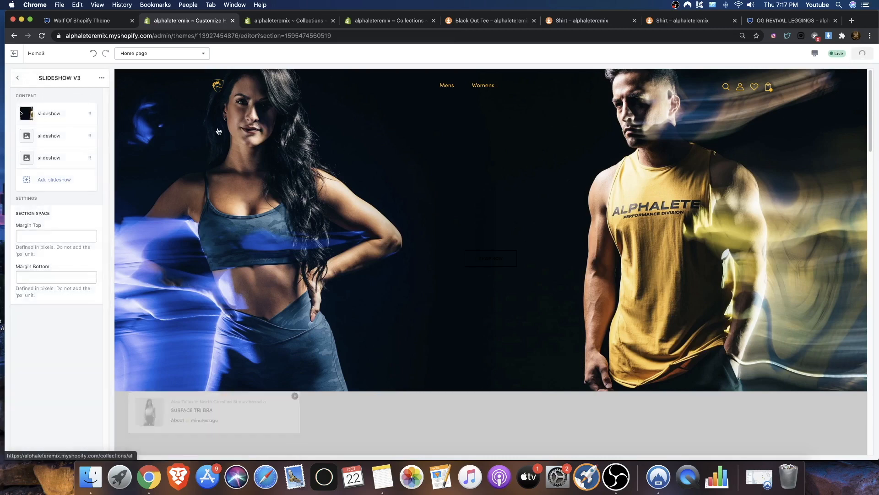
Return to the home page's section list and reload the theme editor to refresh the preview
right_click(113, 105)
click(120, 108)
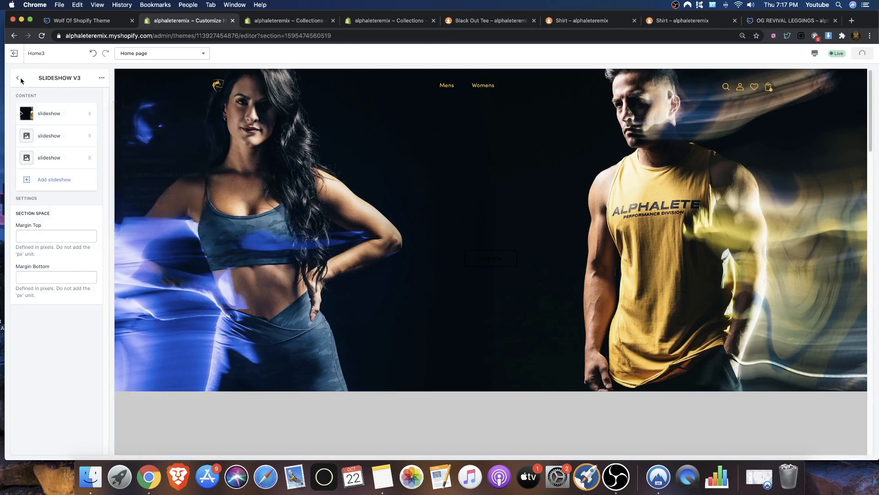
right_click(115, 90)
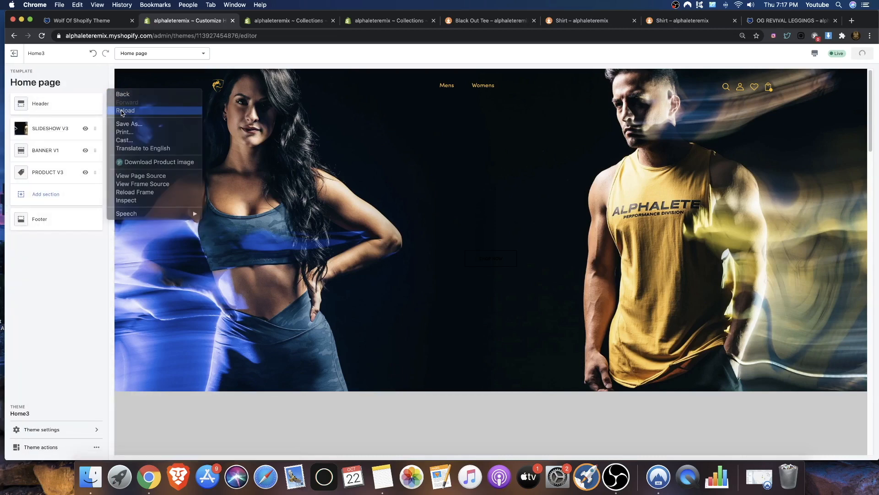
click(121, 110)
click(474, 158)
right_click(347, 183)
click(391, 212)
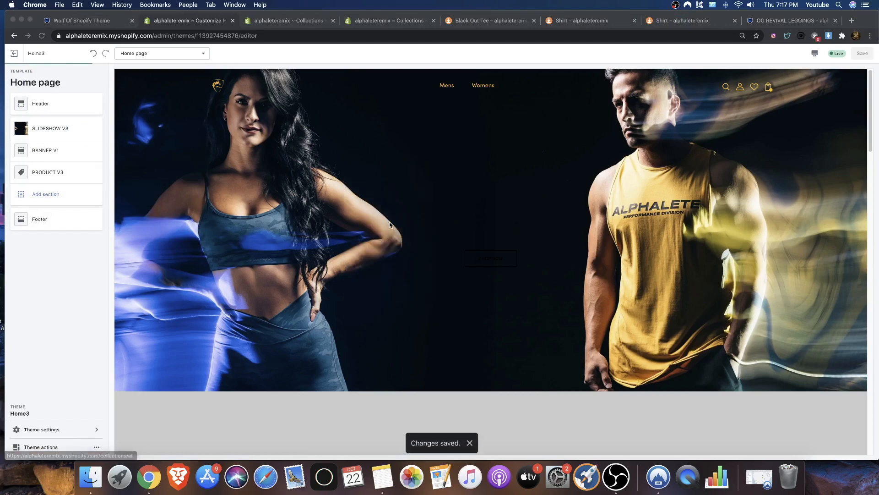
right_click(422, 121)
right_click(366, 121)
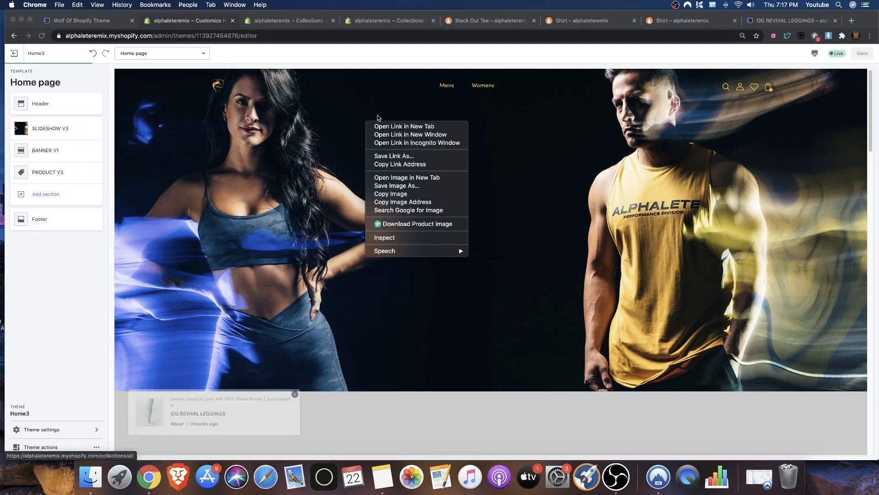
right_click(329, 65)
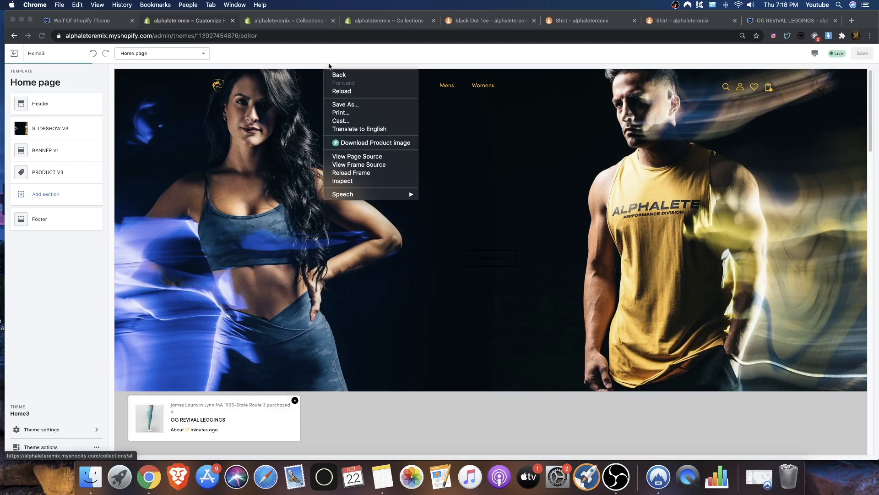
click(334, 91)
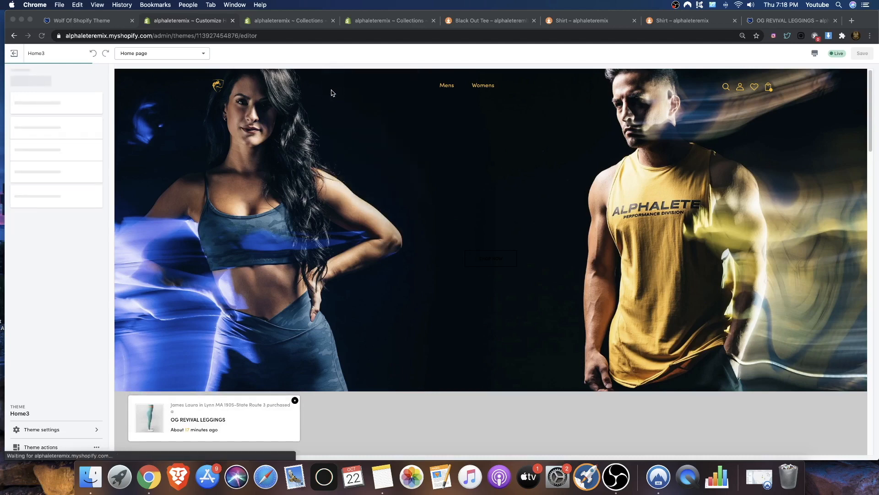
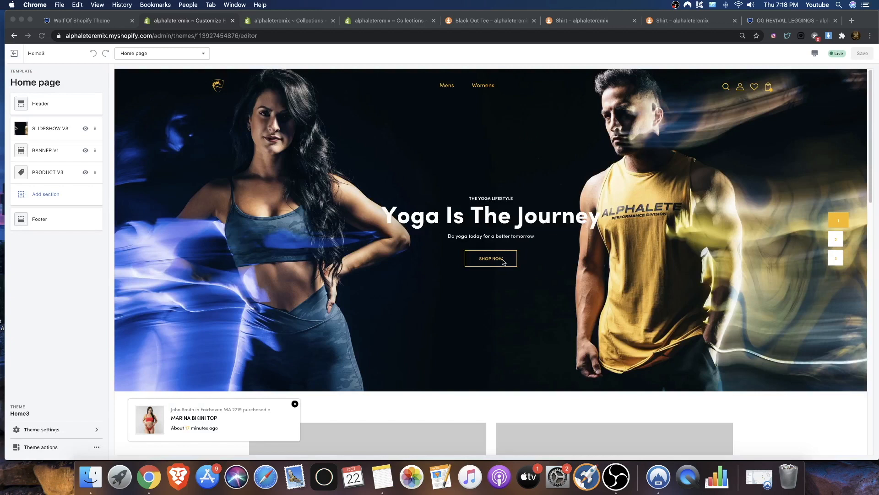
Examine the homepage preview, including each of the three slides in the Slideshow V3 section and the content below
click(525, 283)
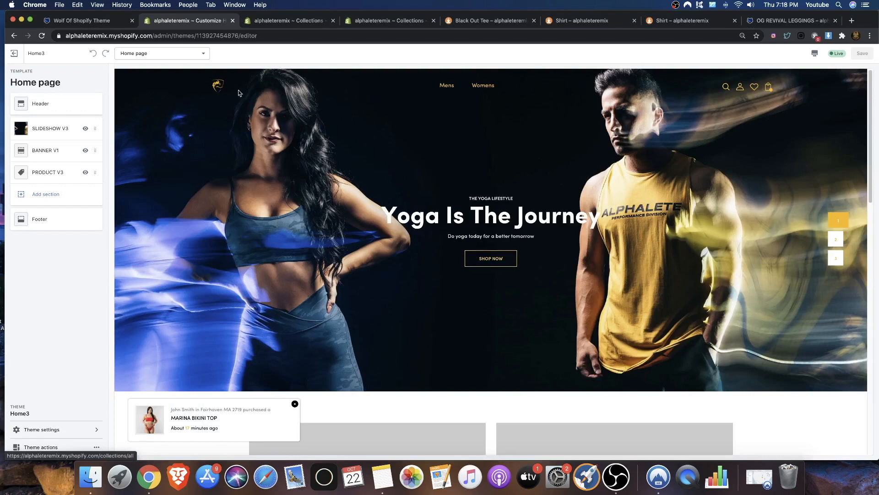
scroll(730, 147, down, 5)
scroll(730, 147, up, 5)
click(55, 130)
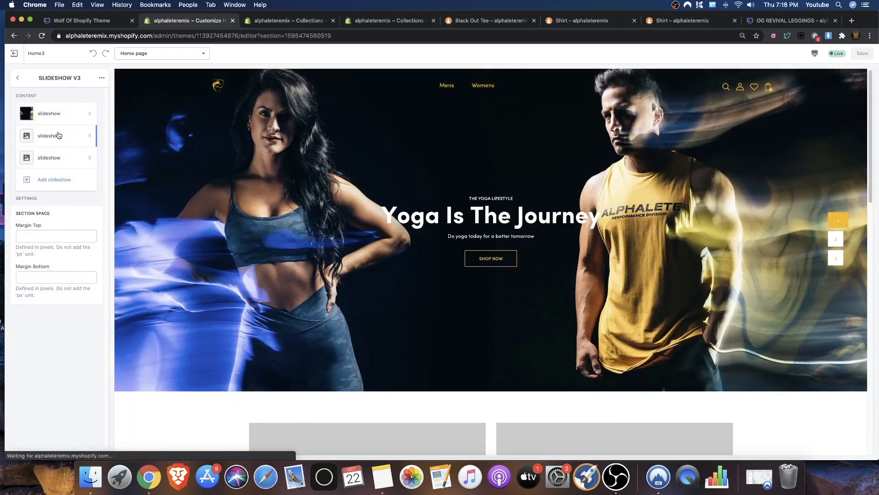
click(838, 240)
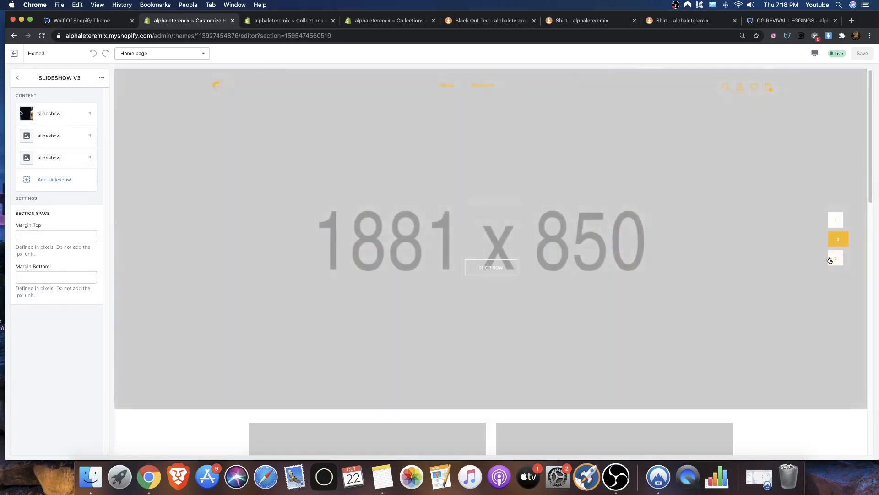
click(835, 257)
click(837, 223)
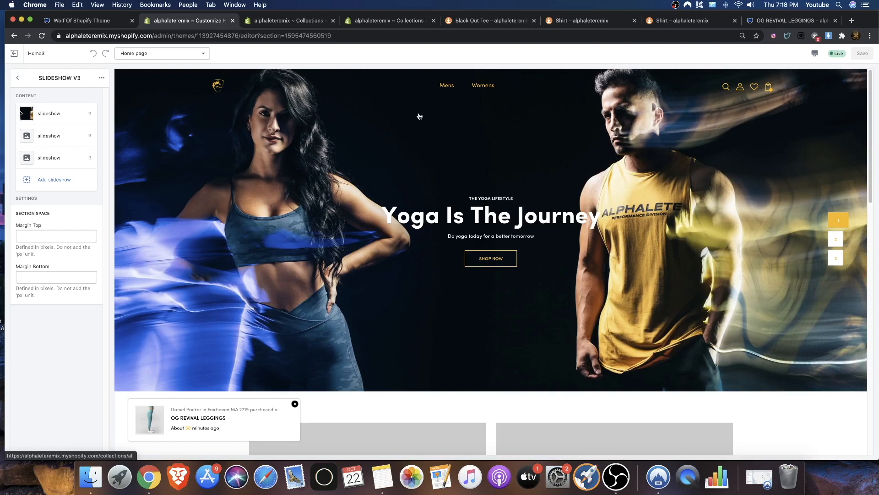
scroll(413, 122, down, 6)
scroll(346, 118, up, 3)
scroll(344, 118, up, 3)
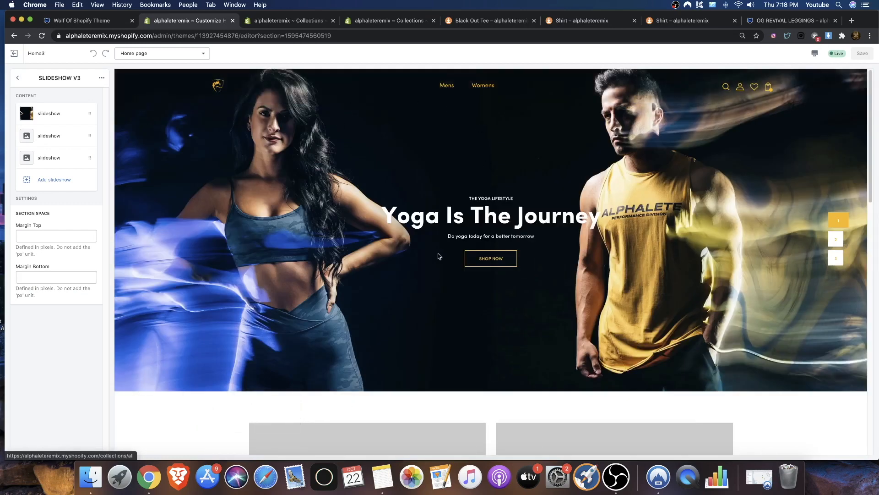
scroll(415, 247, down, 6)
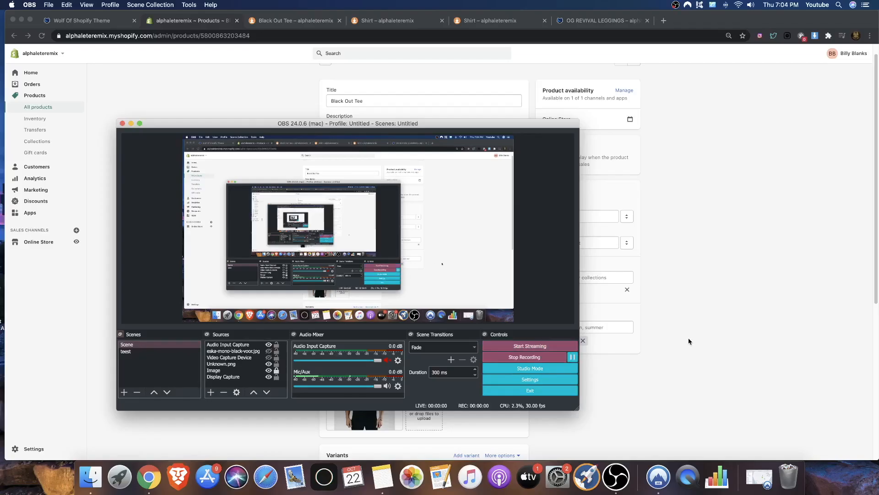
Switch to the Shopify admin and open the online store's live theme Home3 for customization
click(689, 339)
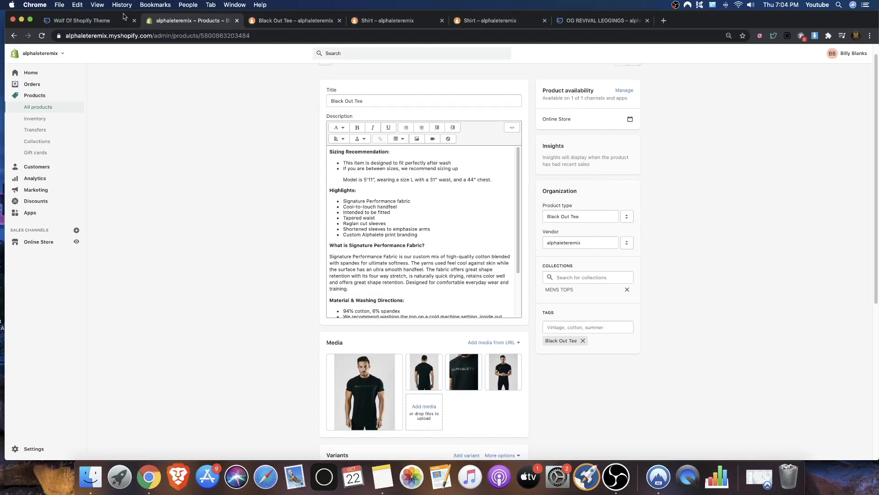
click(42, 247)
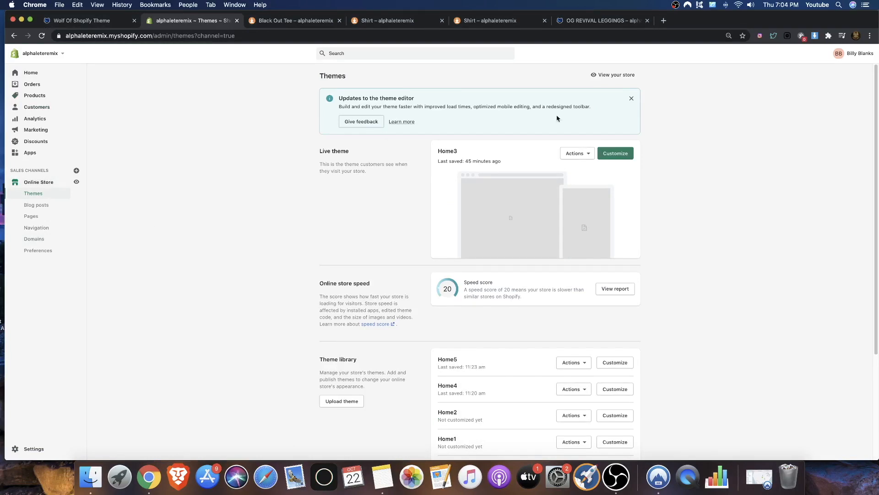
click(616, 153)
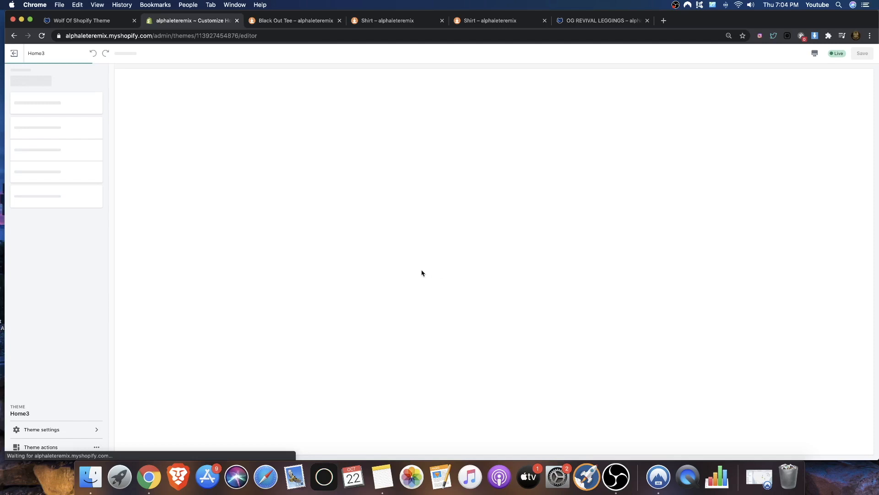
Set the title of the first tab in the home page's Product V3 section to MENS
scroll(428, 261, down, 10)
scroll(682, 300, down, 2)
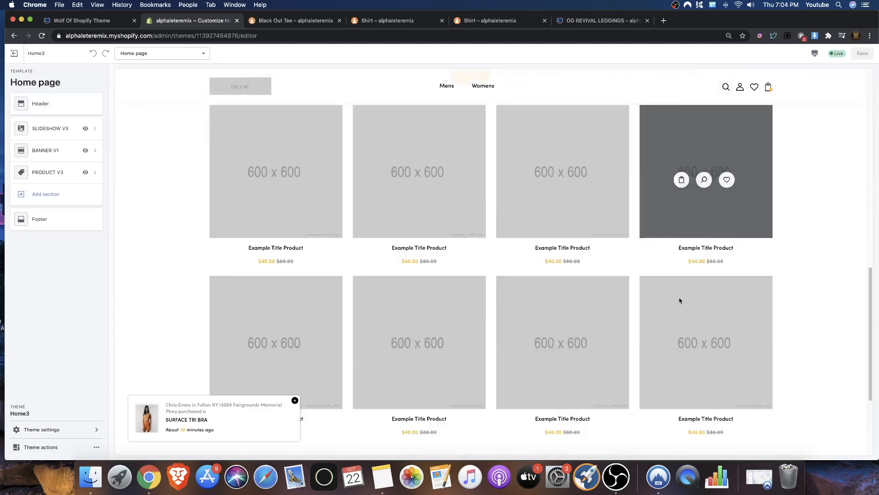
scroll(578, 296, down, 2)
scroll(329, 228, up, 4)
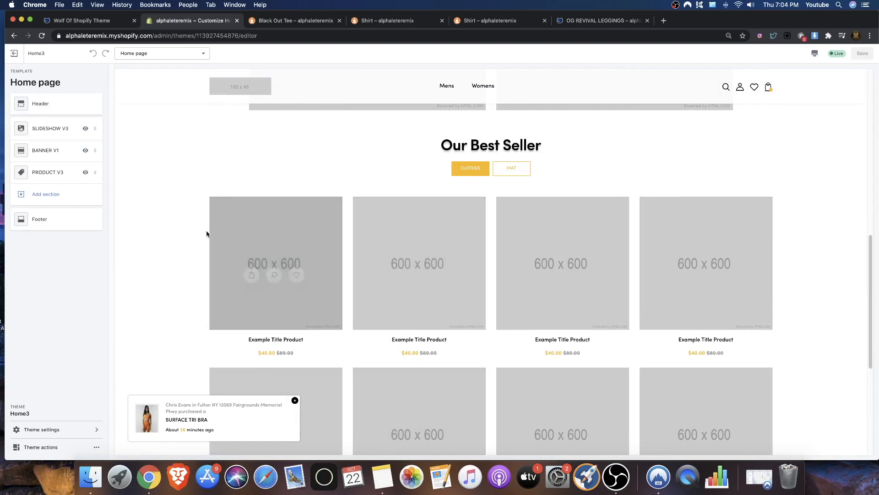
click(43, 177)
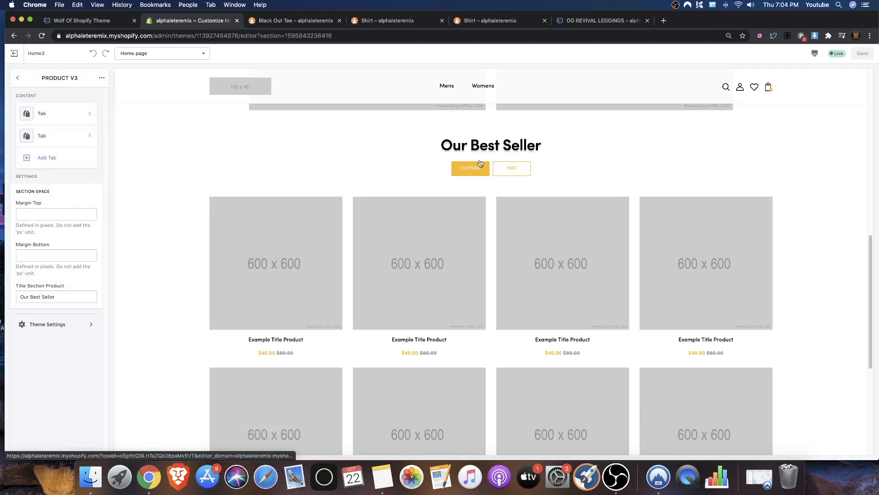
click(48, 113)
double_click(58, 123)
text(MENS)
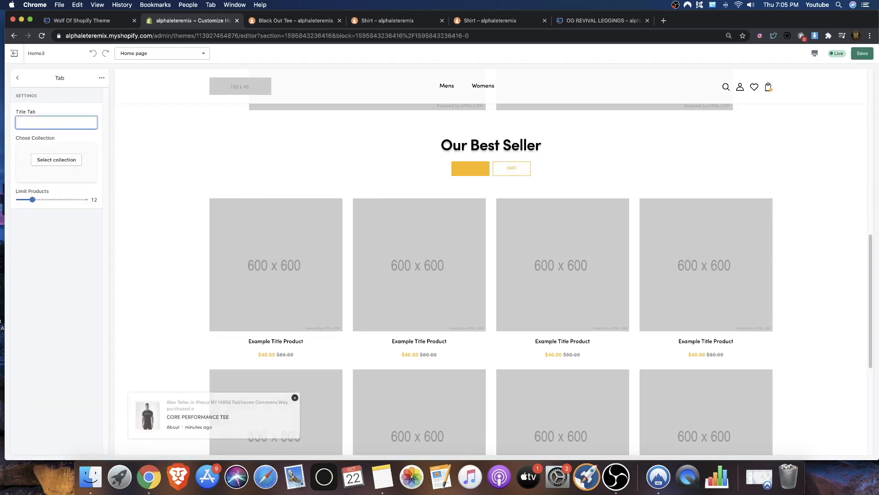
Set the title of the second tab in the Product V3 section to WOMENS
click(18, 77)
click(49, 139)
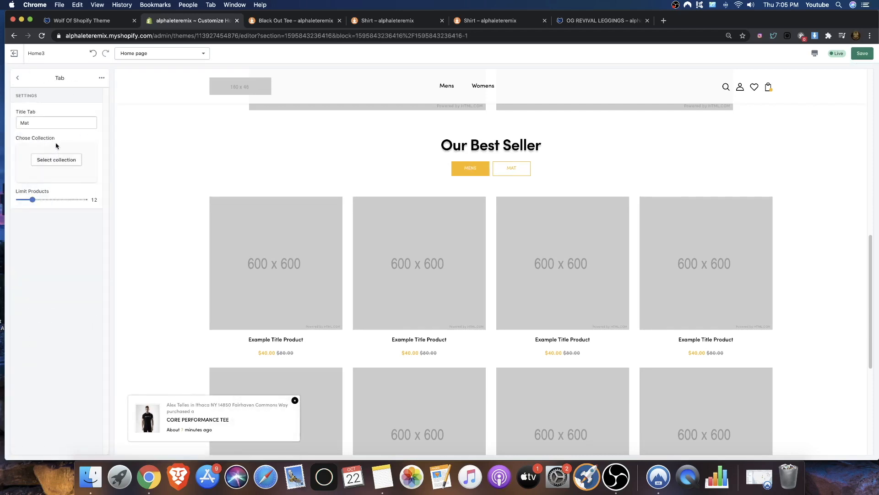
double_click(47, 125)
key(BackSpace)
text(WOMENS)
click(114, 174)
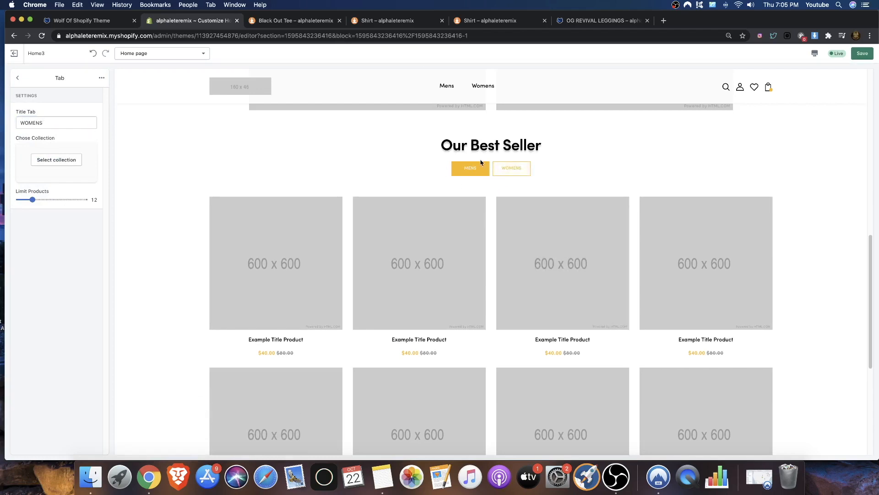
Assign the Mens collection to the MENS tab of the Product V3 section
click(16, 78)
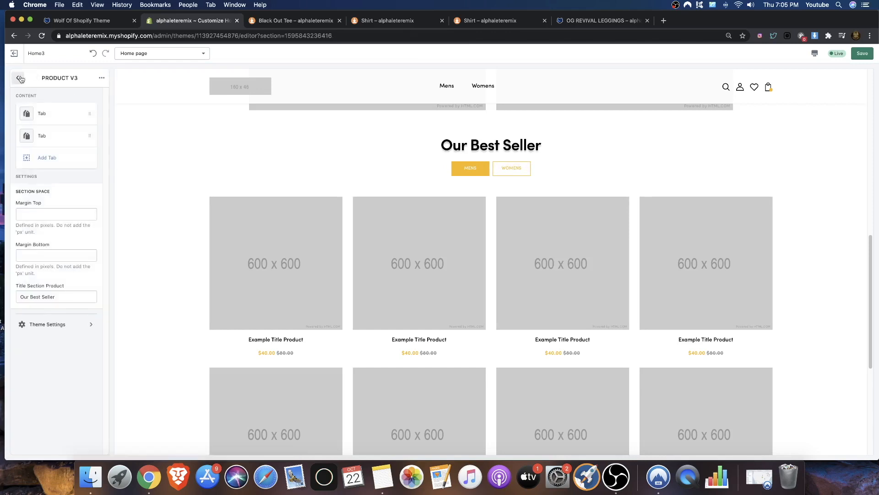
click(50, 114)
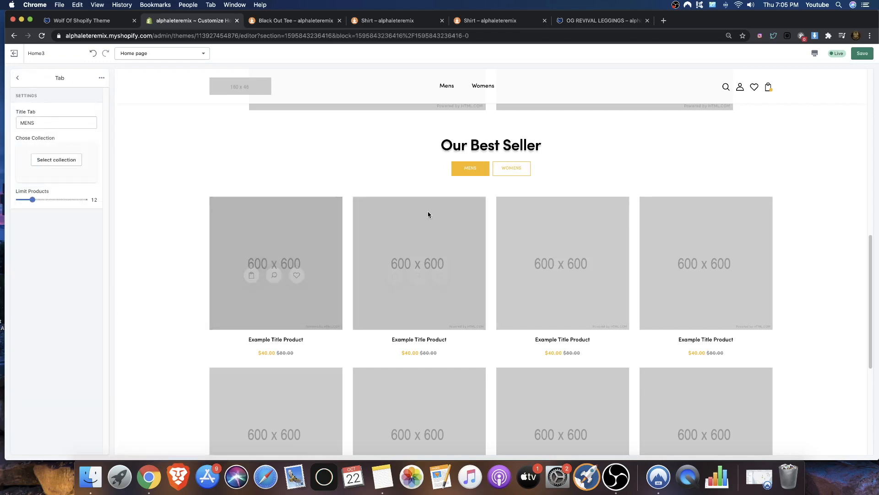
click(58, 161)
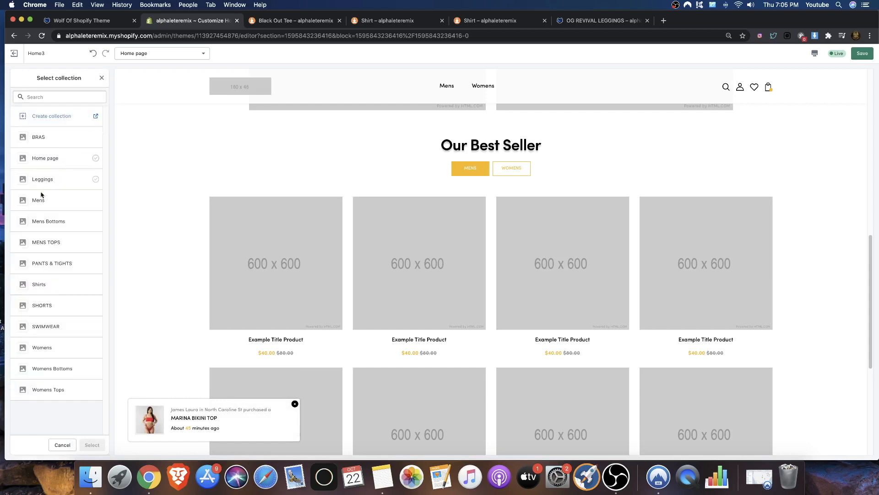
click(39, 201)
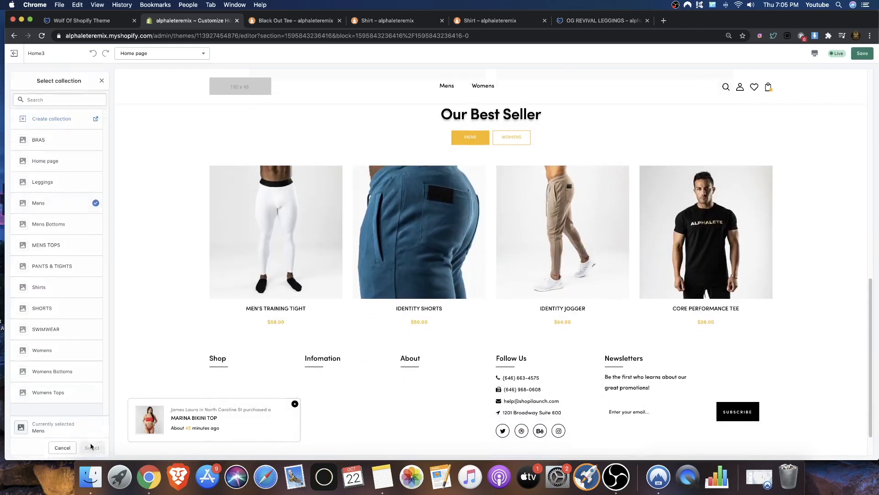
click(92, 444)
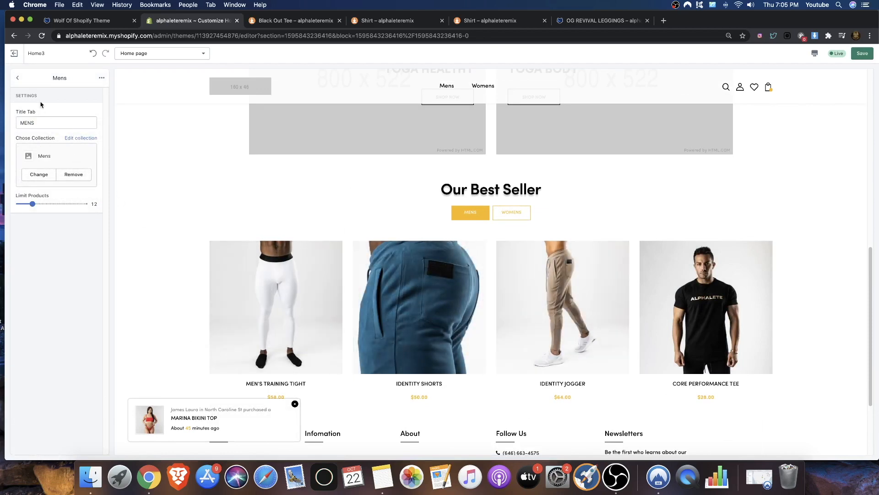
Find the Womens collection by searching "womens" and assign it to the WOMENS tab of the Product V3 section
click(20, 79)
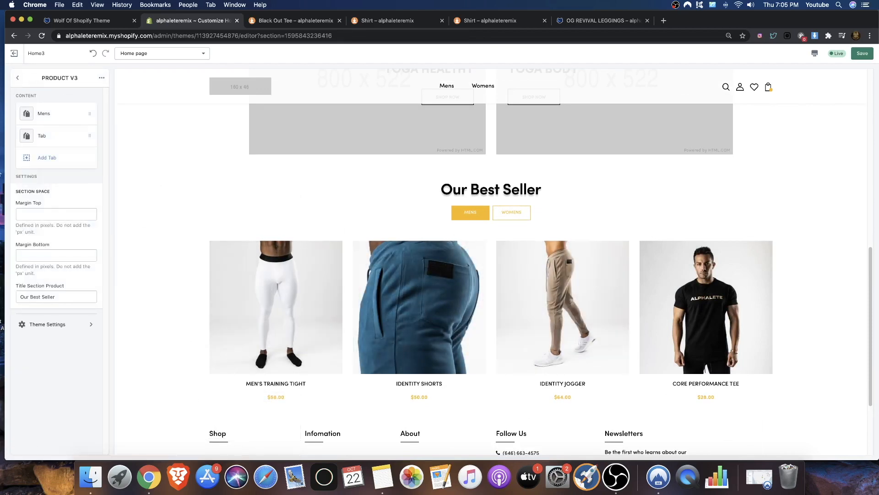
click(51, 140)
click(53, 160)
click(48, 98)
text(womens)
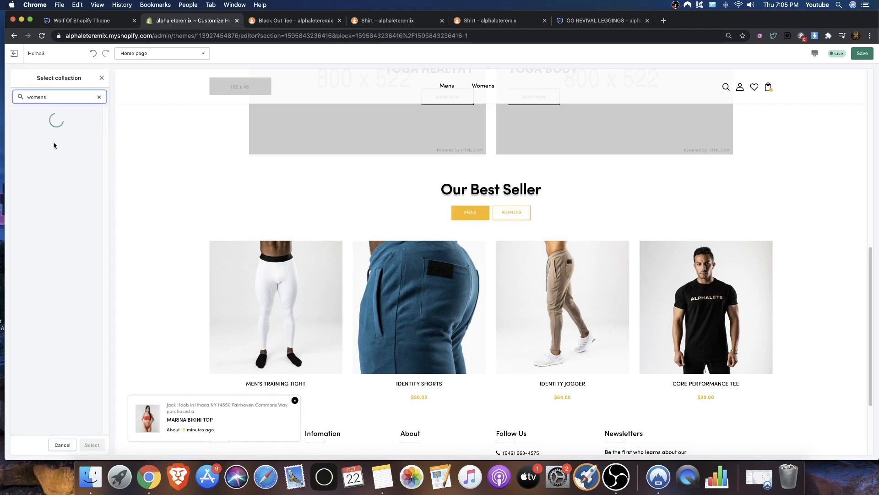
click(49, 139)
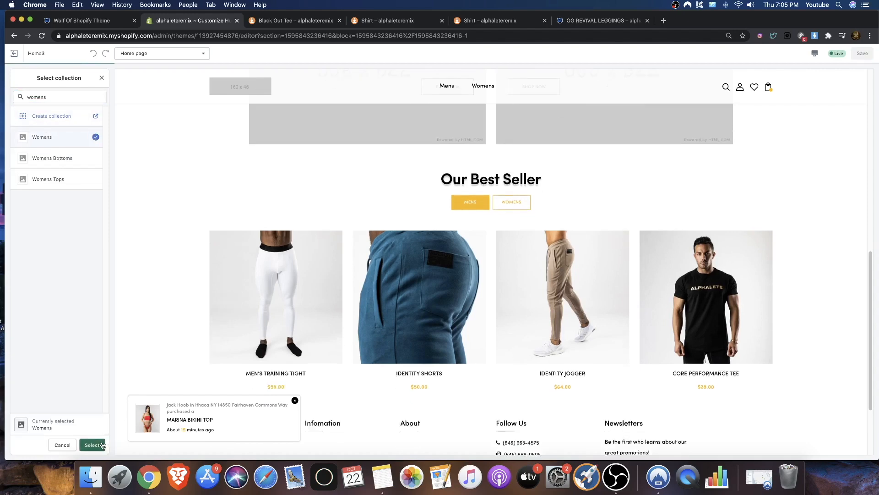
click(92, 445)
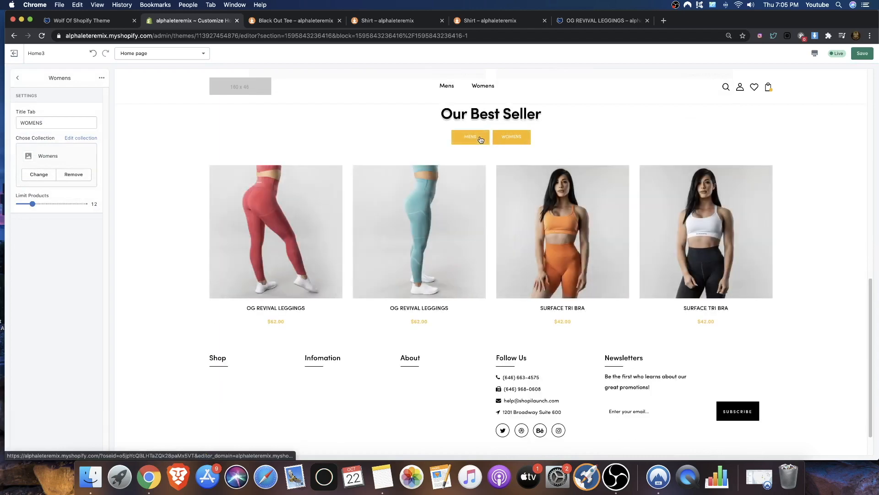
Switch between the MENS and WOMENS tabs in the Our Best Seller preview to check their products
click(481, 140)
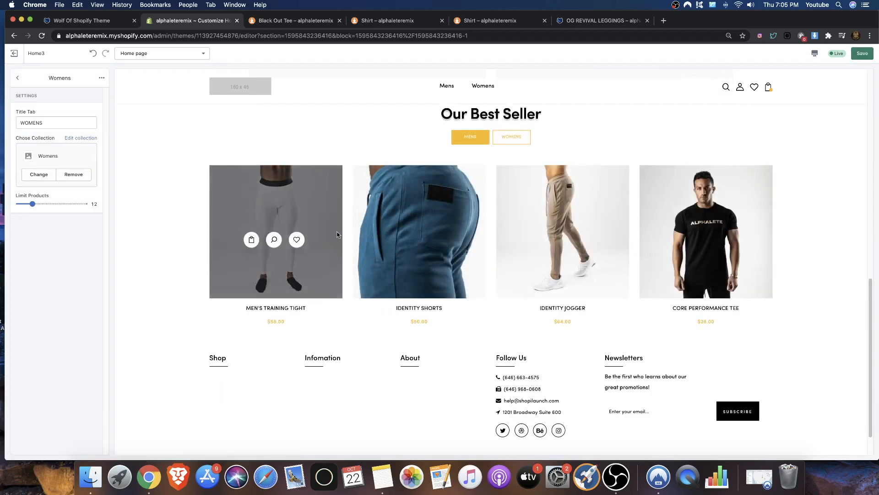
click(501, 142)
click(466, 141)
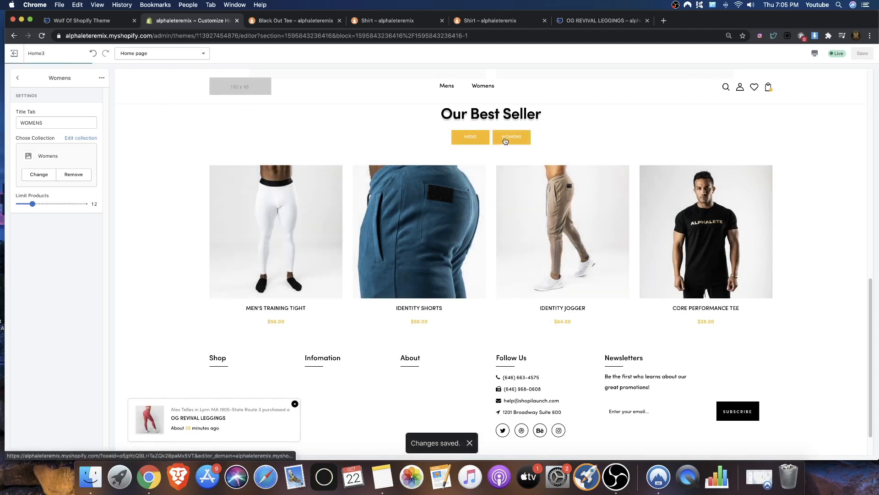
Open the Mens collection assigned to the MENS tab for editing and browse the store's products for it
click(18, 78)
click(44, 114)
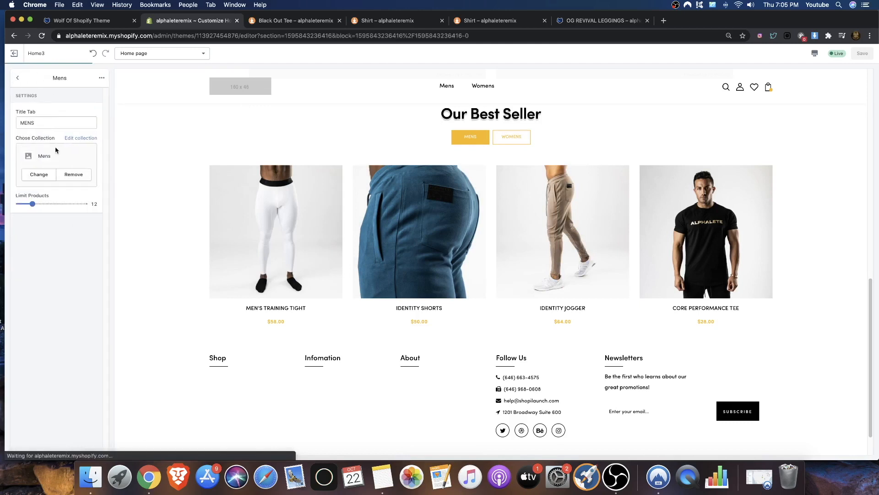
click(81, 139)
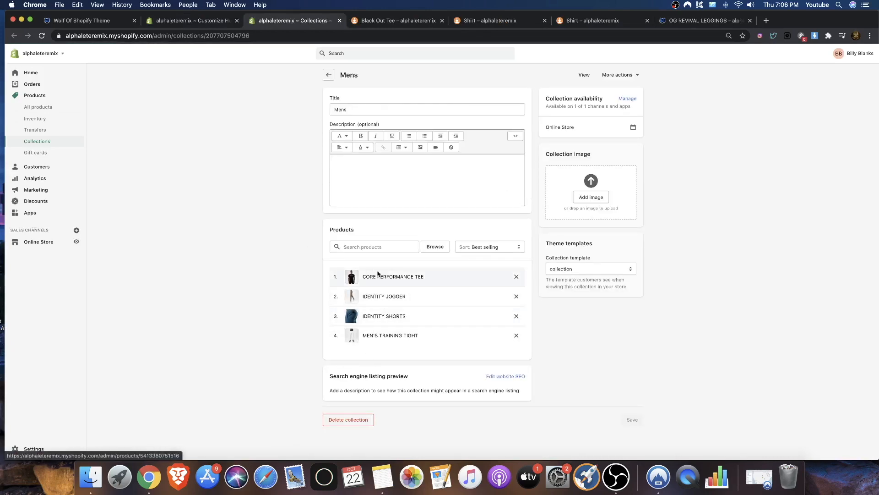
click(391, 247)
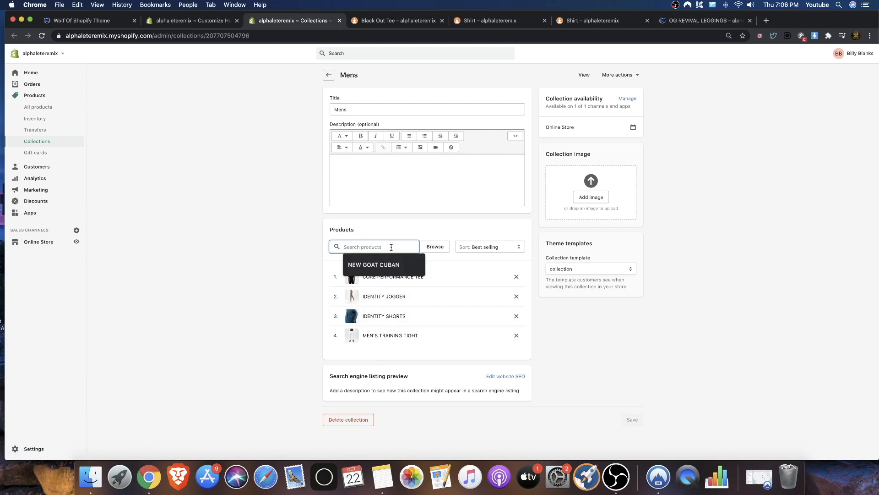
click(428, 247)
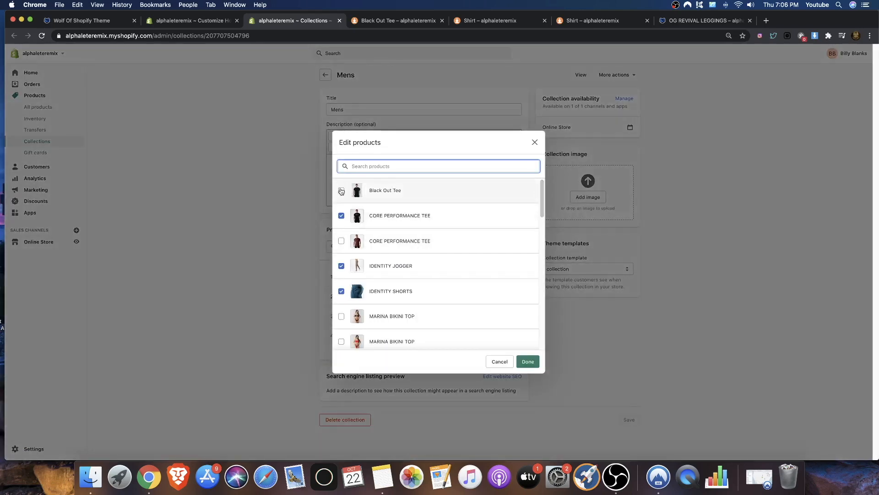
Select the Black Out Tee, both VARSITY JOGGER and both VARSITY SHORTS products for the Mens collection
click(342, 191)
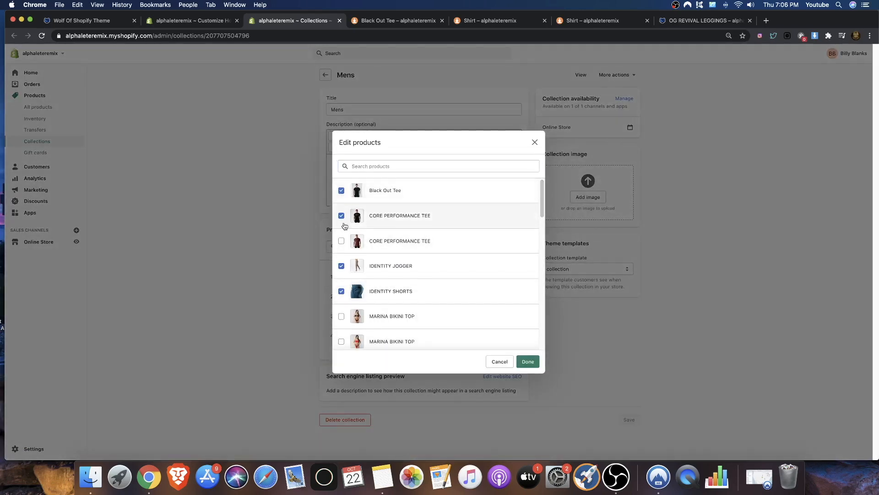
scroll(347, 291, down, 8)
scroll(348, 294, down, 6)
click(341, 337)
click(341, 311)
click(341, 286)
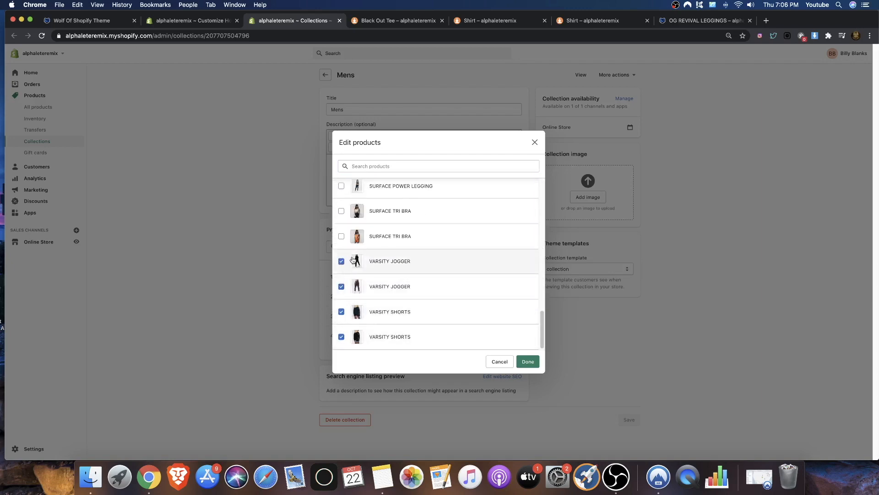
Add the PREMIUM ROLLED MUSCLE TEE variants, PREMIER PERFORMANCE TEE and dark red CORE PERFORMANCE TEE, and apply the Mens product selection
scroll(409, 280, up, 3)
scroll(346, 293, up, 7)
click(341, 228)
click(341, 202)
scroll(345, 235, up, 3)
click(341, 241)
click(342, 216)
scroll(346, 220, up, 8)
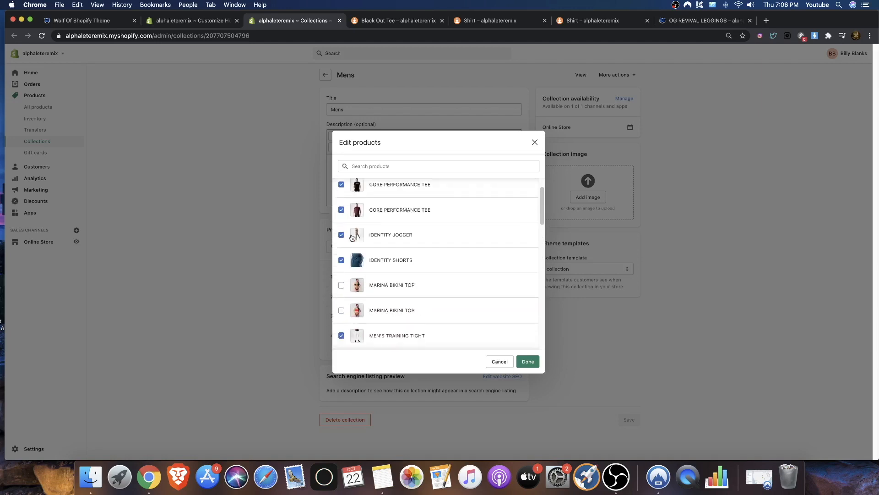
scroll(351, 236, up, 2)
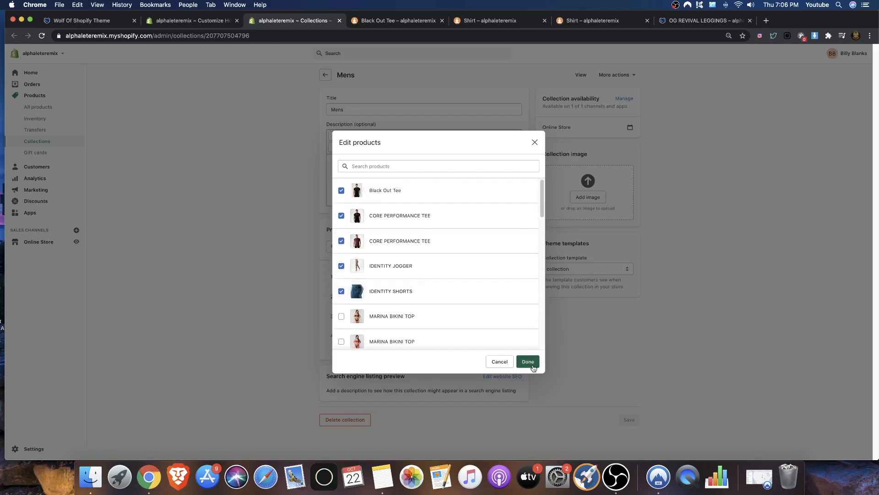
click(531, 364)
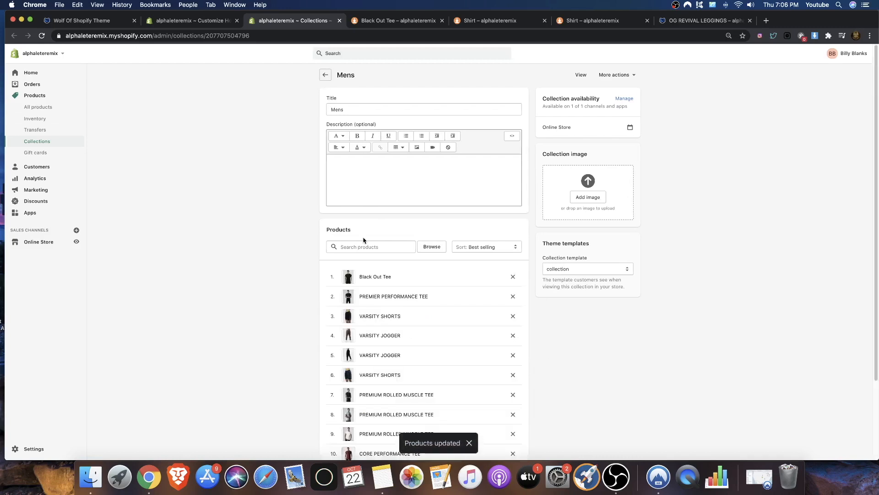
Set the product sorting of the Mens collection to Manually
scroll(358, 240, down, 3)
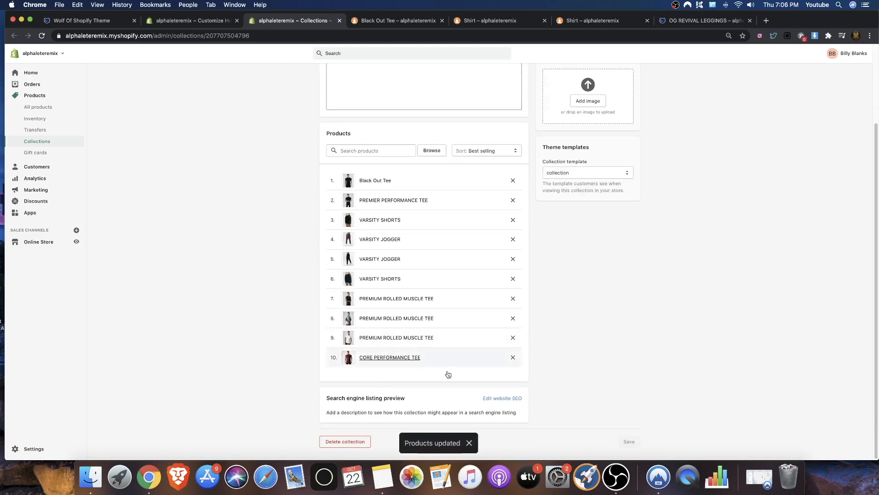
click(471, 154)
click(465, 200)
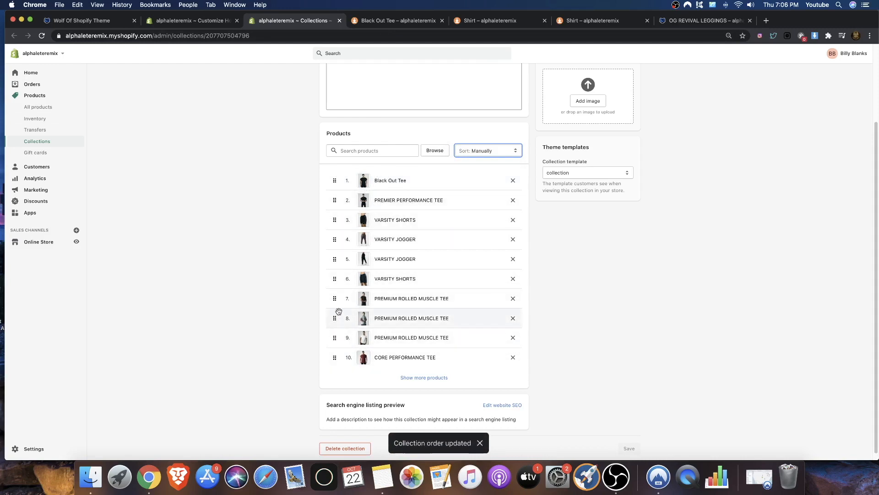
Reorder the Mens products: black and grey PREMIUM ROLLED MUSCLE TEE, dark red CORE PERFORMANCE TEE, white PREMIUM ROLLED MUSCLE TEE, PREMIER PERFORMANCE TEE, Black Out Tee
drag(339, 303, 333, 180)
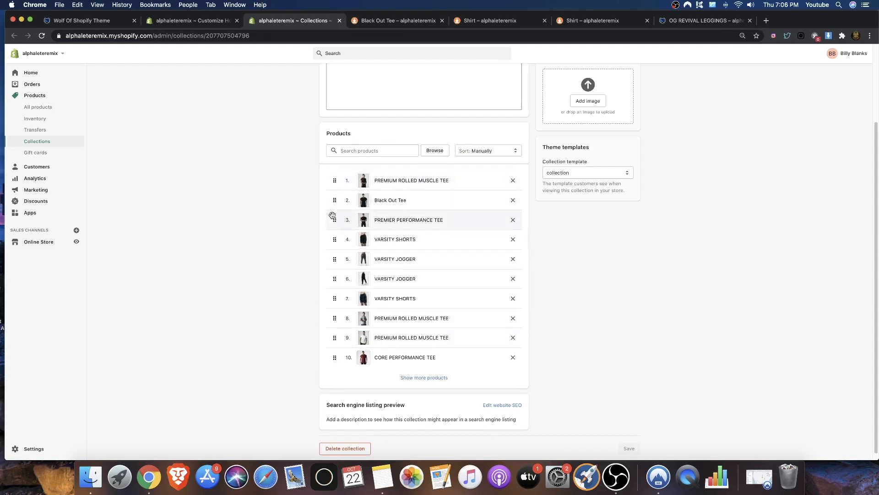
drag(342, 320, 362, 200)
drag(336, 338, 346, 222)
drag(334, 359, 344, 222)
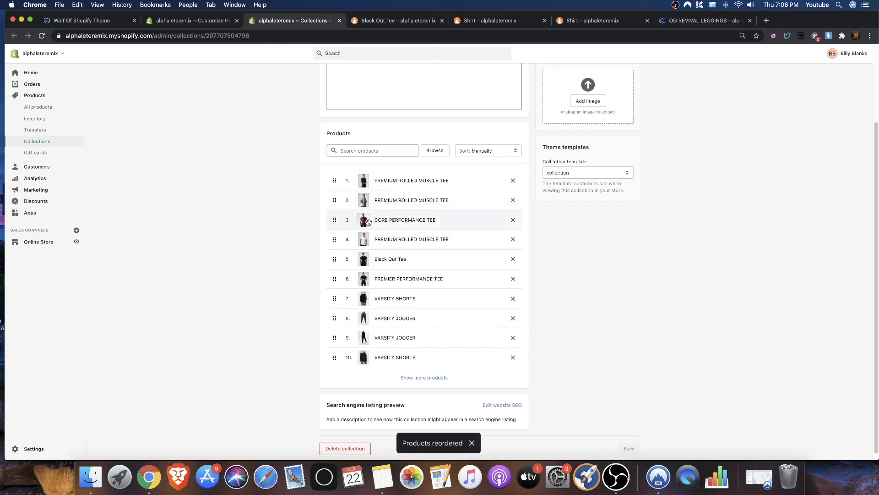
drag(356, 268, 367, 280)
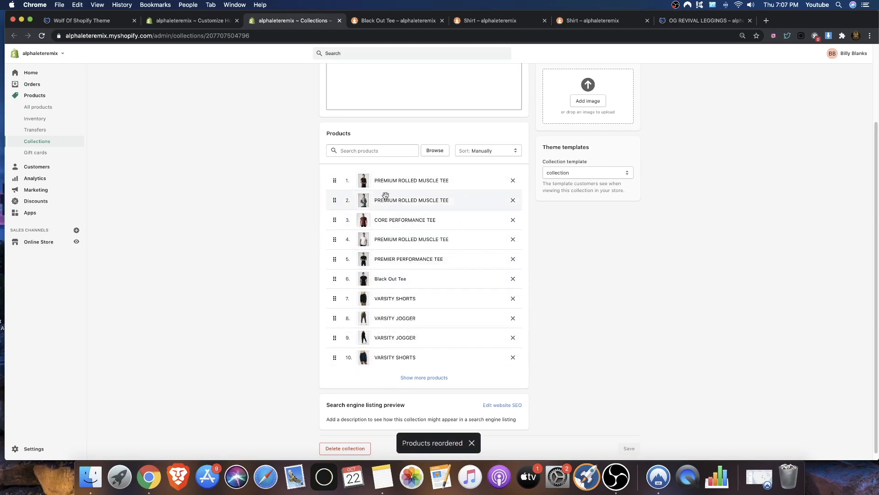
scroll(458, 229, up, 3)
scroll(541, 133, down, 5)
scroll(544, 142, up, 5)
scroll(618, 206, down, 5)
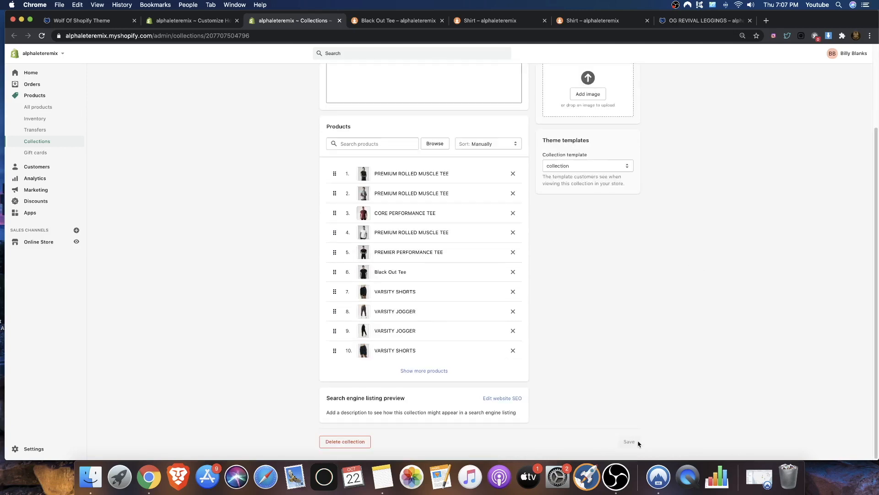
scroll(481, 279, up, 5)
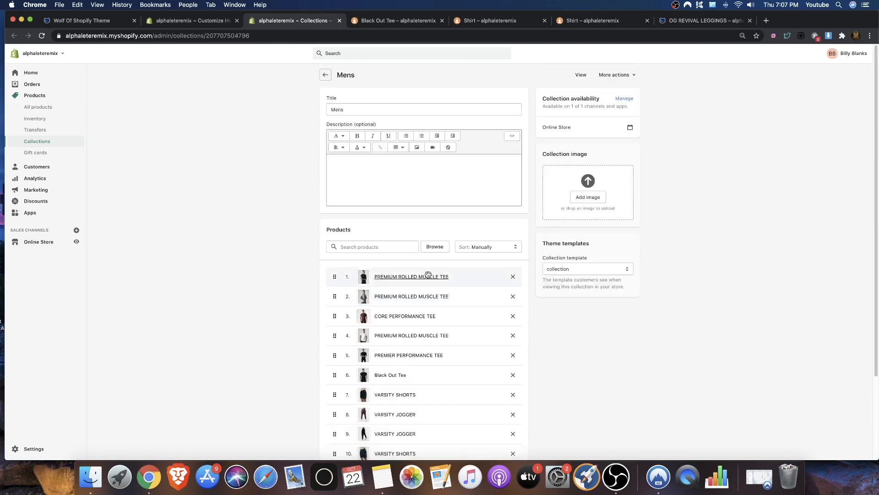
Return to the collections list, open the Womens collection and browse products for it
click(326, 74)
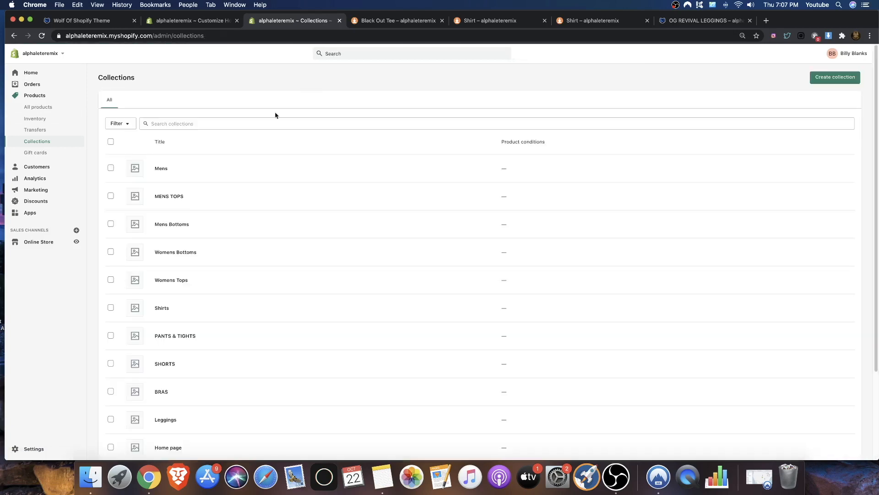
scroll(231, 224, down, 2)
scroll(165, 408, down, 3)
click(167, 399)
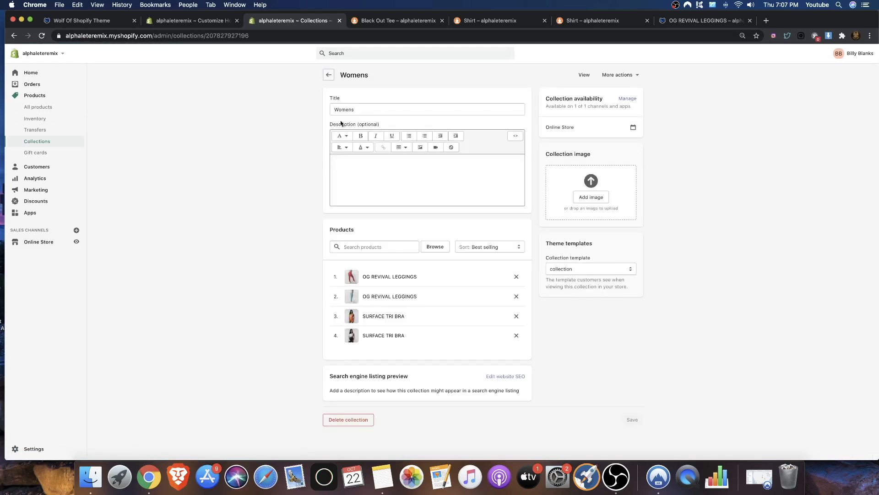
click(434, 246)
Select both MARINA BIKINI TOP products for the Womens collection
scroll(348, 316, down, 1)
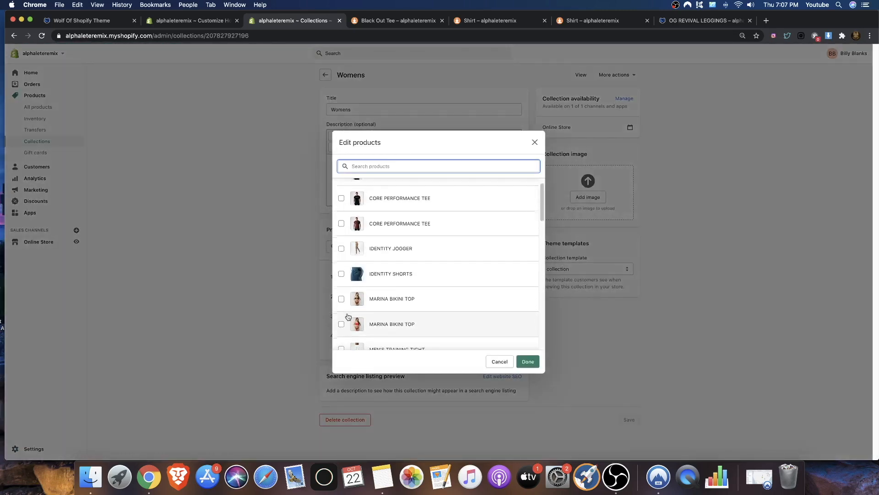
click(341, 301)
click(341, 326)
scroll(341, 324, down, 2)
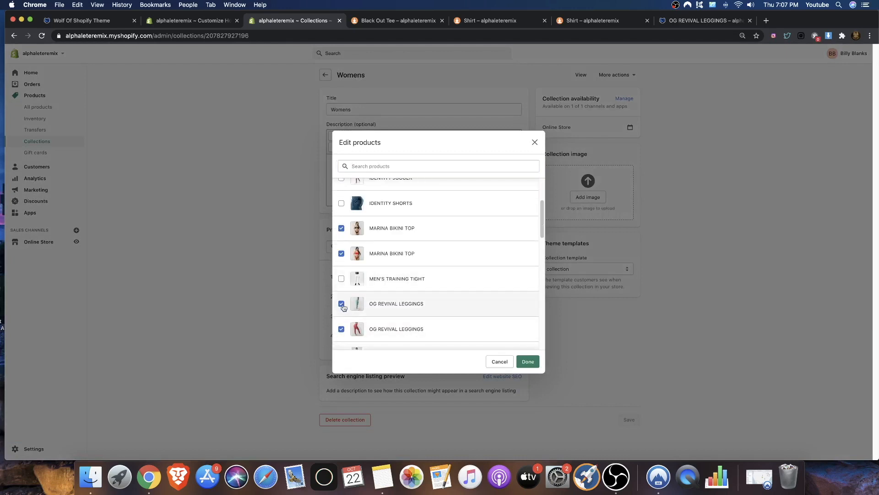
scroll(343, 248, up, 3)
scroll(353, 258, down, 2)
scroll(355, 259, down, 1)
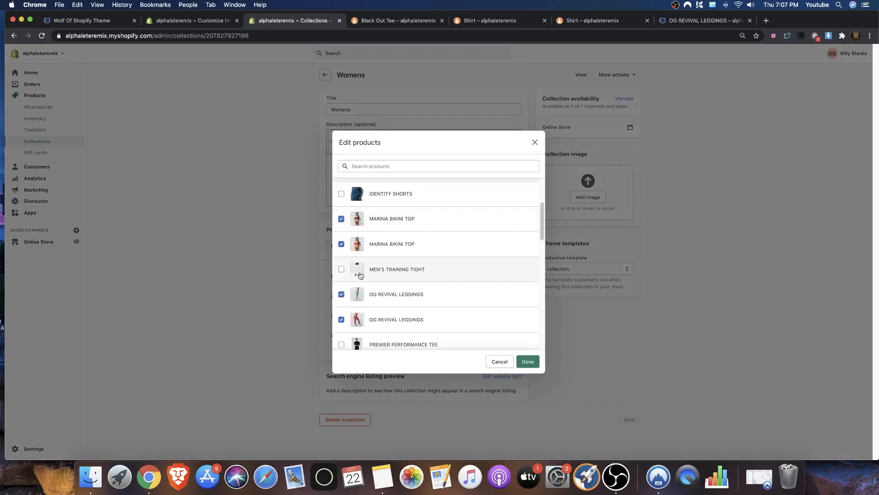
Select the three SURFACE POWER LEGGING and three SURFACE INFINITY BRA products for the Womens collection
scroll(367, 293, down, 3)
scroll(379, 324, down, 5)
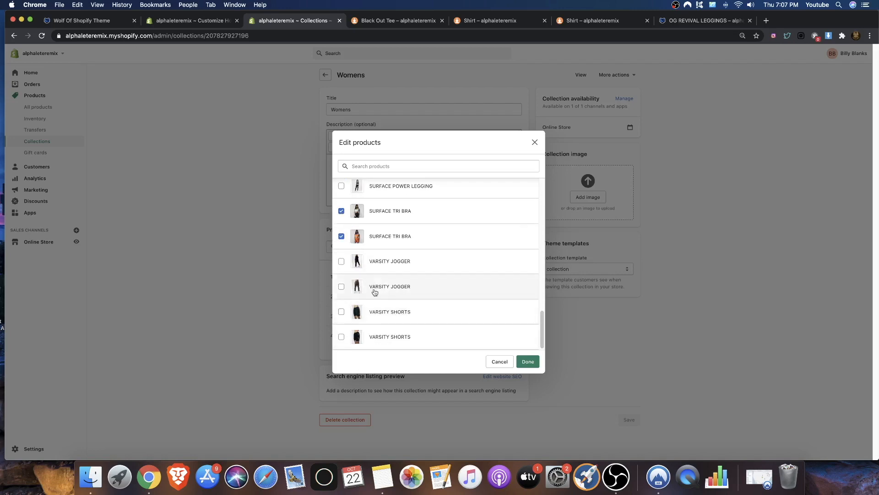
scroll(348, 270, up, 1)
click(341, 219)
click(342, 195)
scroll(342, 215, up, 2)
click(341, 233)
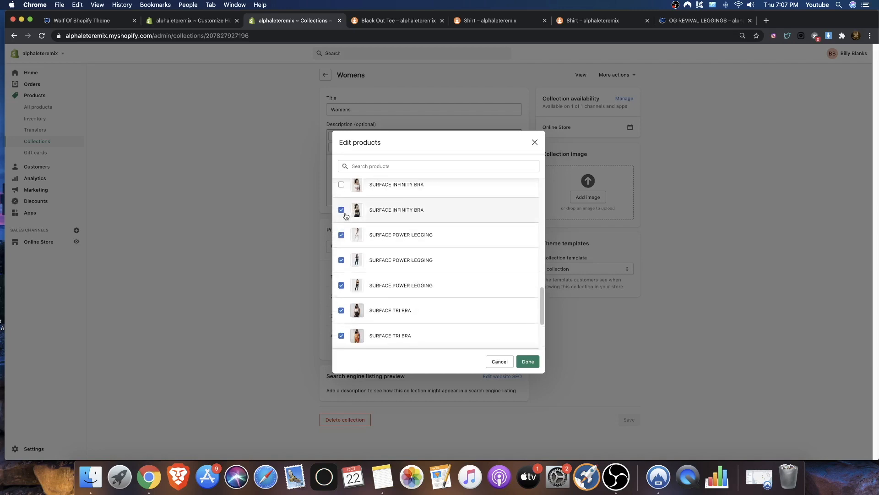
scroll(342, 215, up, 1)
click(341, 242)
click(341, 217)
scroll(369, 250, down, 4)
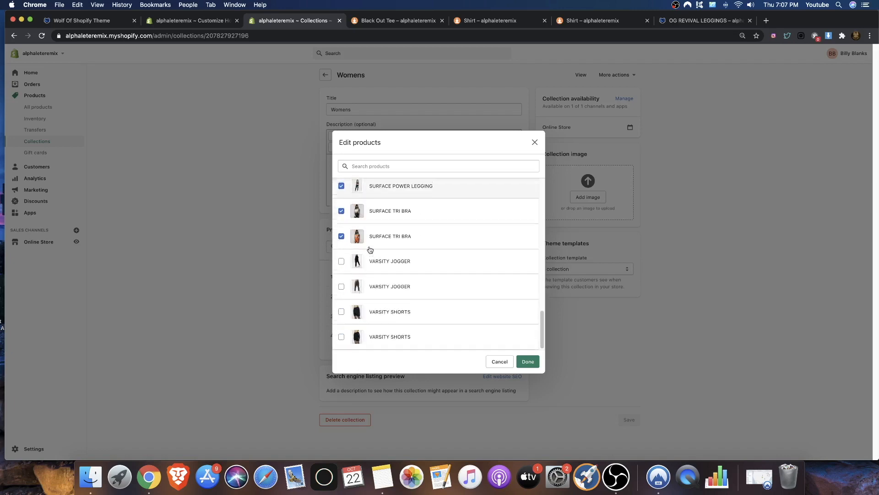
Add SEAMLESS SHORTS and both SEAMLESS JACKET products, and apply the Womens product selection
scroll(368, 251, up, 5)
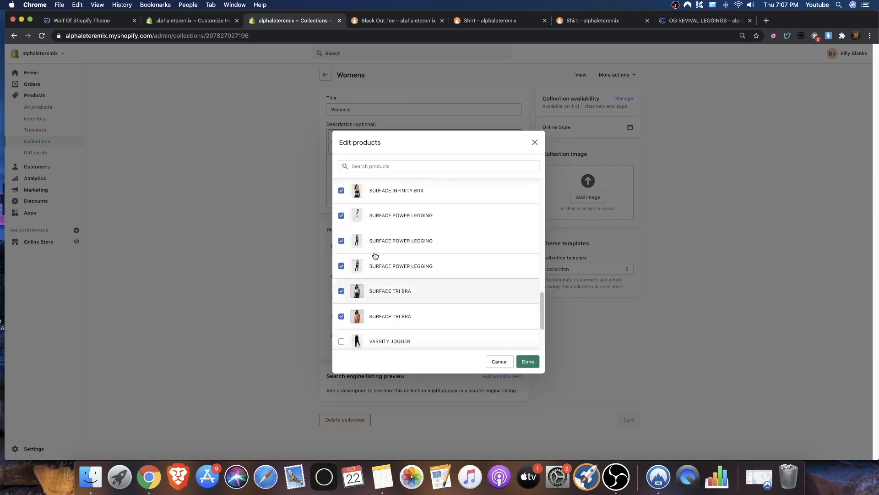
click(354, 206)
scroll(357, 220, up, 3)
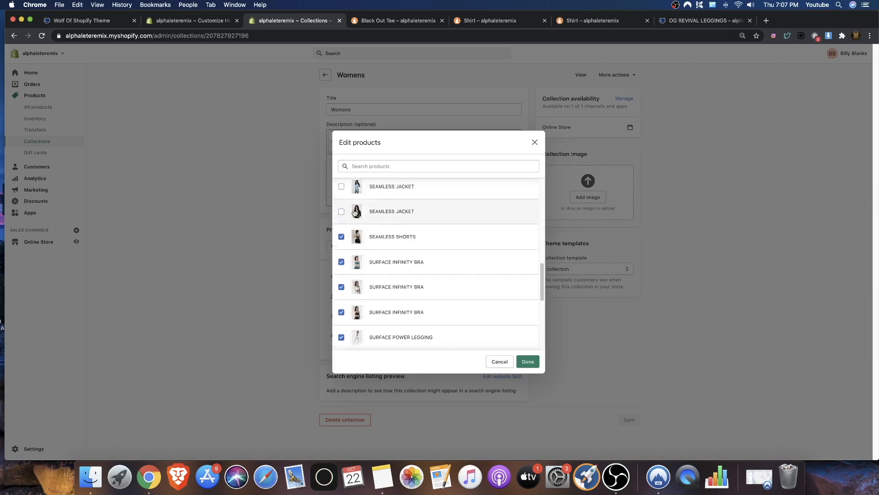
click(352, 256)
click(348, 226)
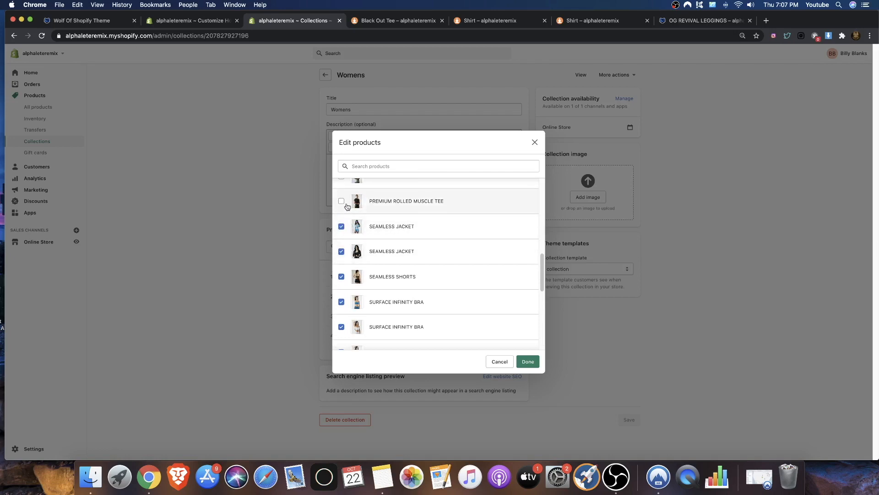
click(347, 205)
scroll(355, 224, up, 5)
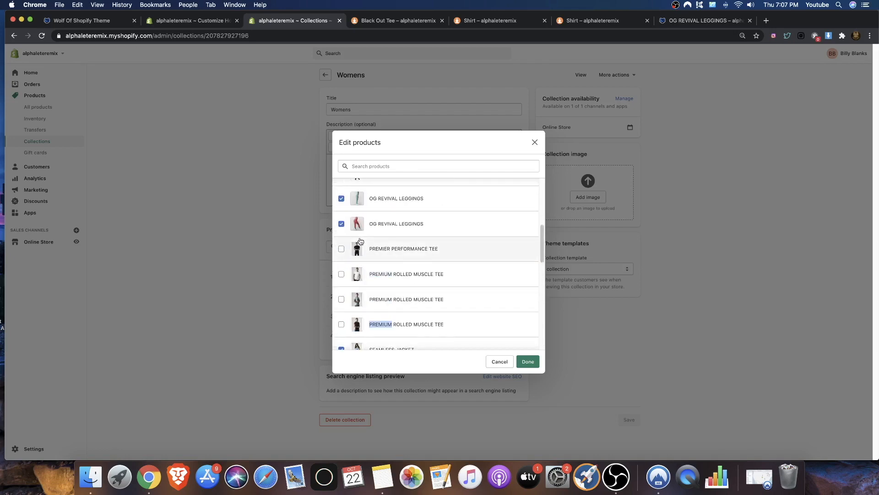
scroll(360, 241, up, 10)
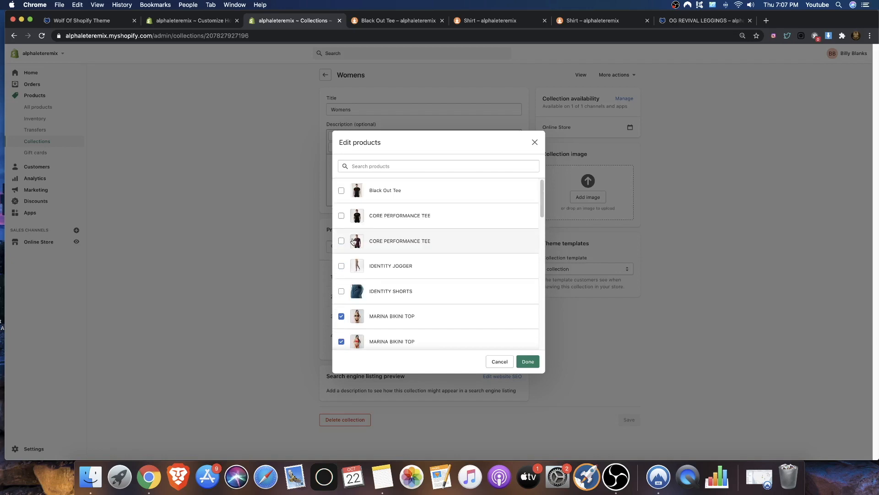
click(528, 362)
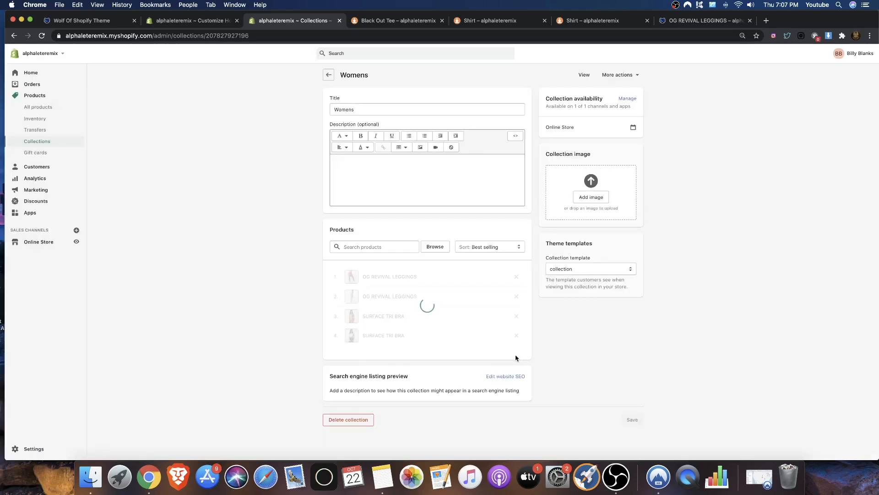
Sort the Womens collection manually, placing the three SURFACE INFINITY BRA products first and the blue SEAMLESS JACKET fourth
click(473, 247)
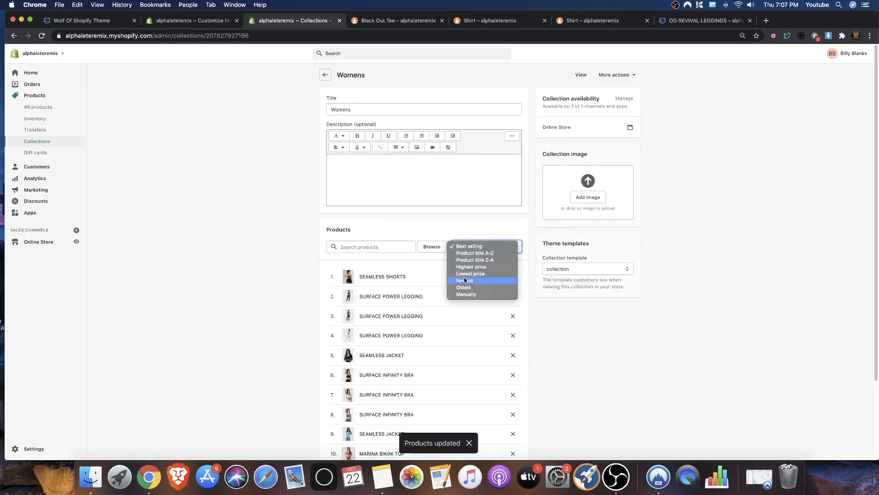
click(461, 295)
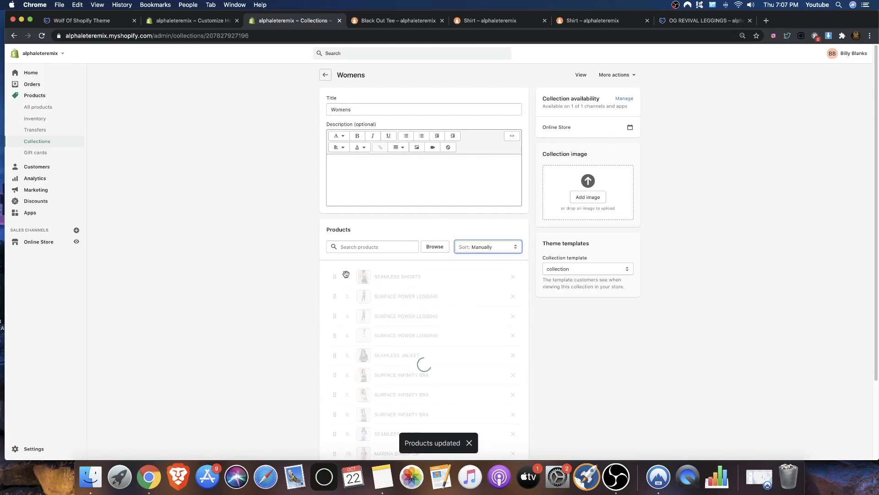
scroll(346, 274, down, 3)
drag(337, 293, 344, 175)
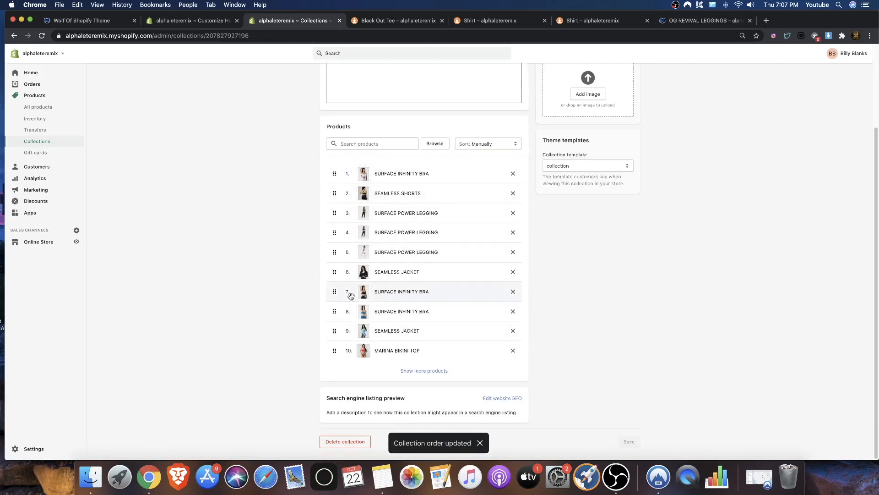
drag(337, 294, 336, 192)
drag(339, 313, 338, 213)
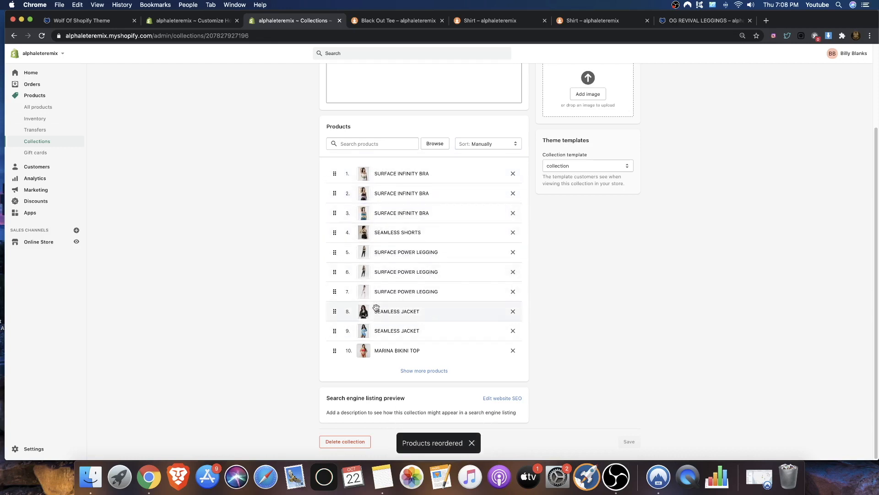
drag(335, 330, 362, 236)
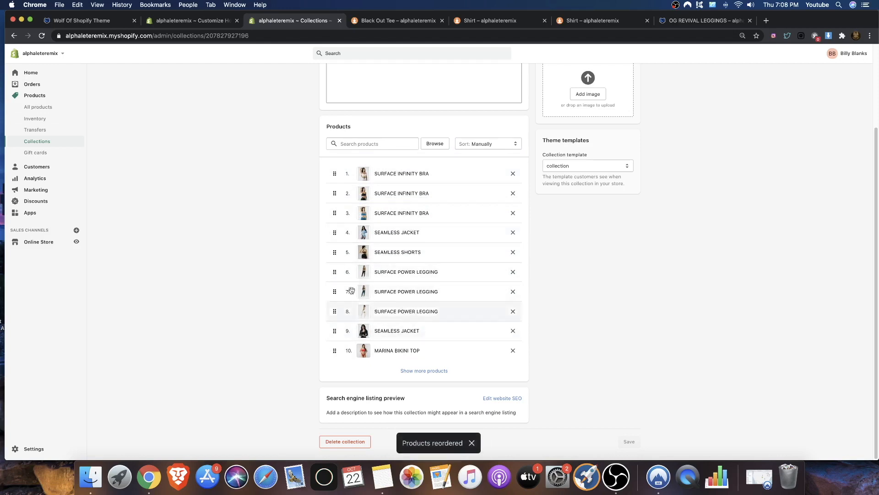
Move the black SEAMLESS JACKET to fifth place in the Womens collection
drag(334, 331, 360, 275)
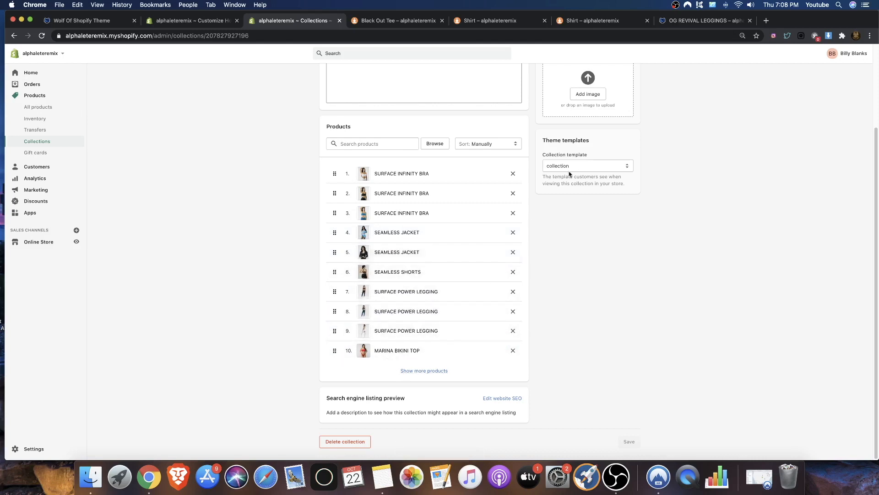
scroll(639, 130, up, 5)
scroll(577, 420, down, 5)
Switch to the Home3 theme editor, reload it and return to the Home page section list
click(218, 21)
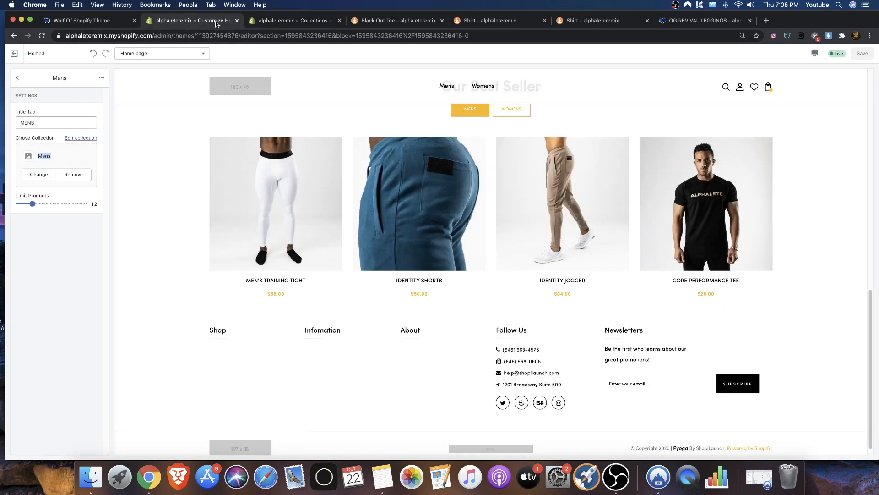
right_click(149, 151)
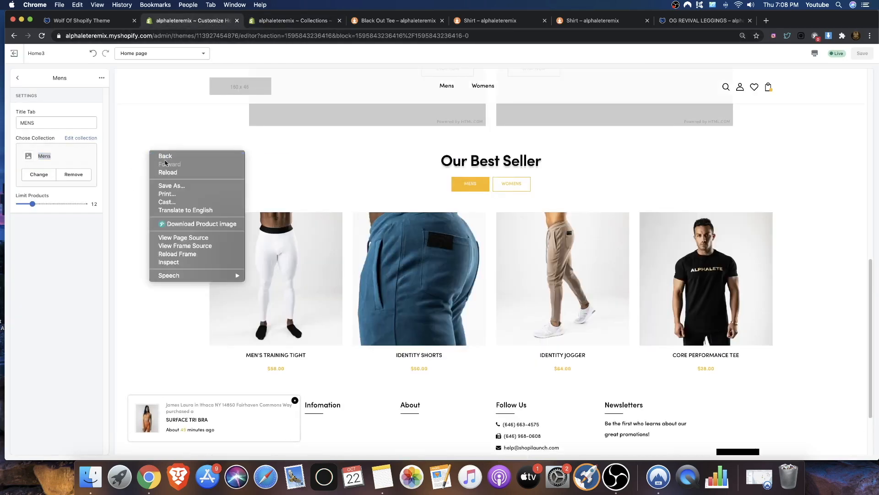
click(174, 173)
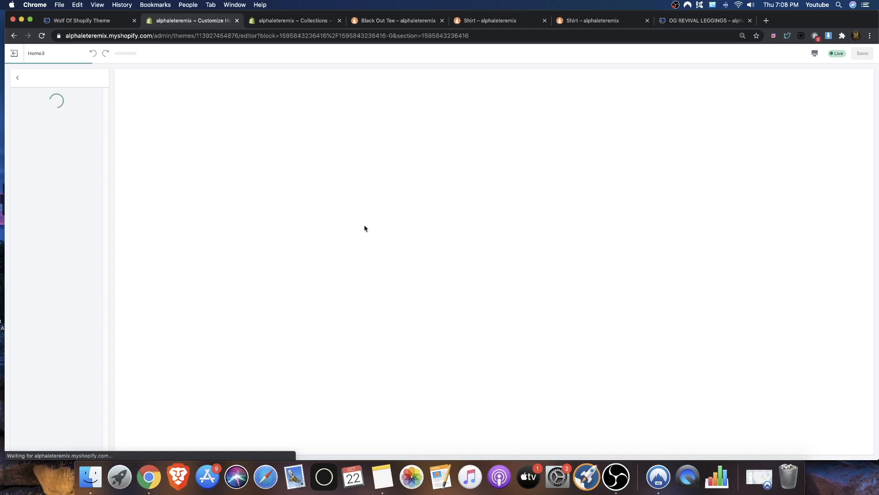
click(15, 79)
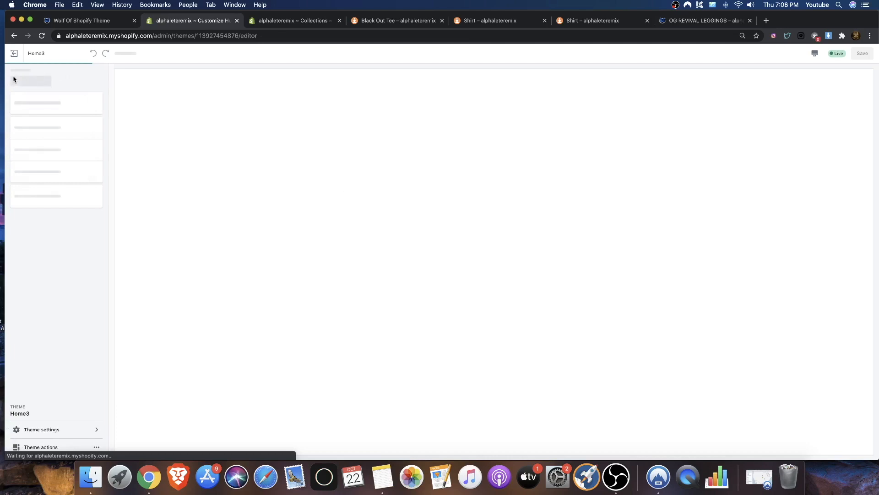
Review the order and images of the Mens products under Our Best Seller in the home page preview
scroll(312, 158, down, 5)
scroll(311, 158, down, 10)
scroll(310, 157, up, 5)
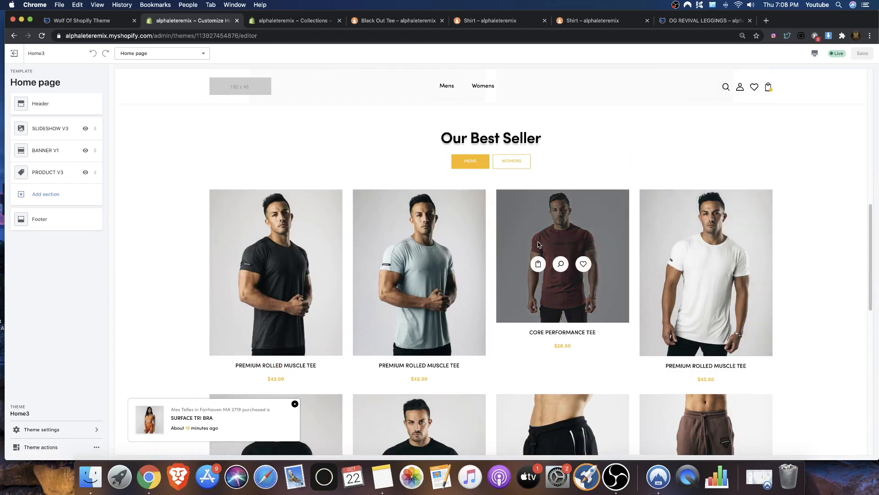
scroll(568, 257, down, 5)
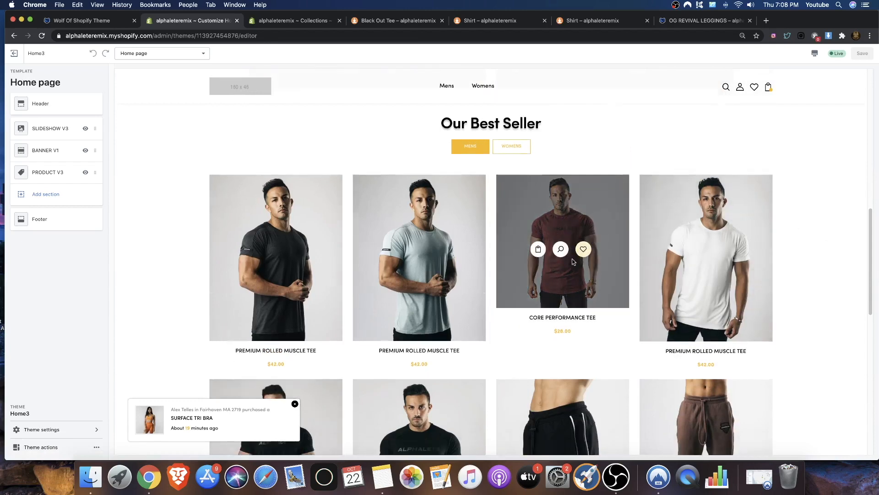
scroll(561, 182, down, 4)
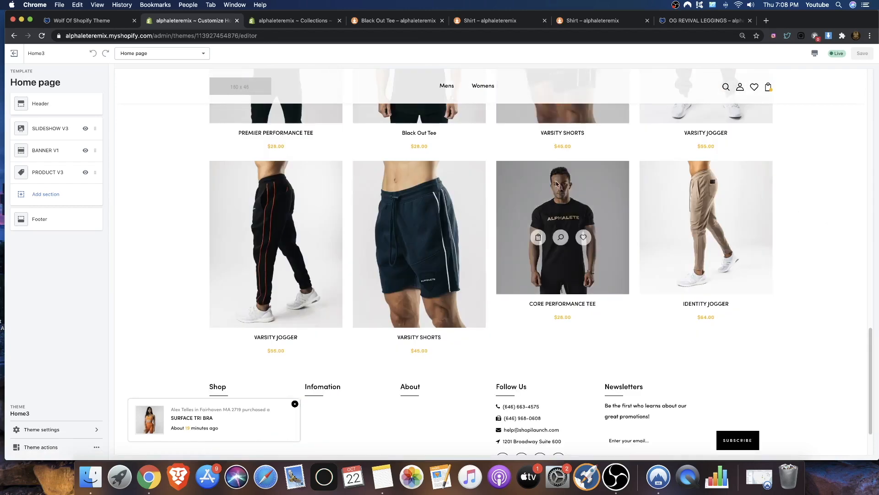
scroll(592, 269, up, 3)
scroll(553, 328, up, 5)
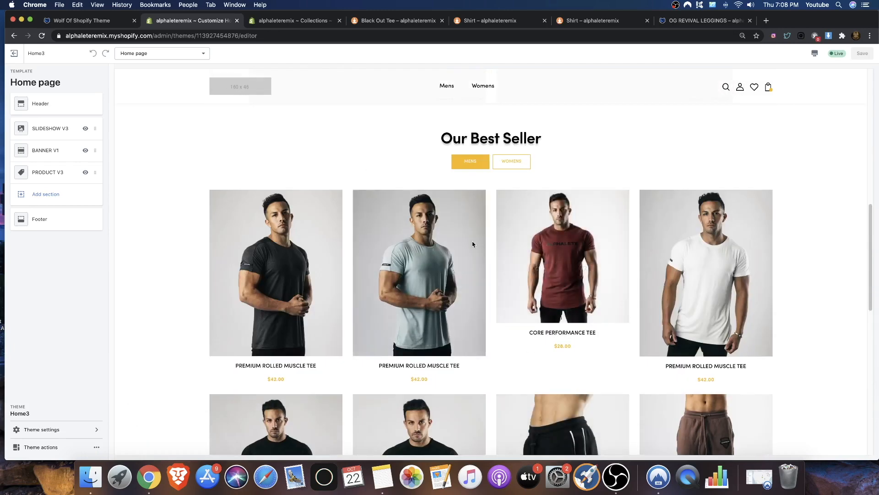
Show the Womens best-seller tab in the preview and review its product order and images down to the last row
click(502, 163)
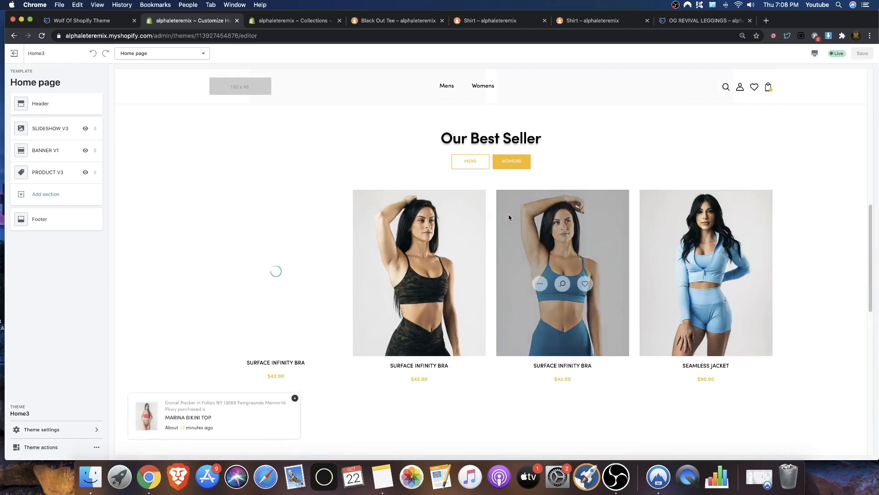
scroll(508, 213, down, 2)
scroll(824, 221, down, 10)
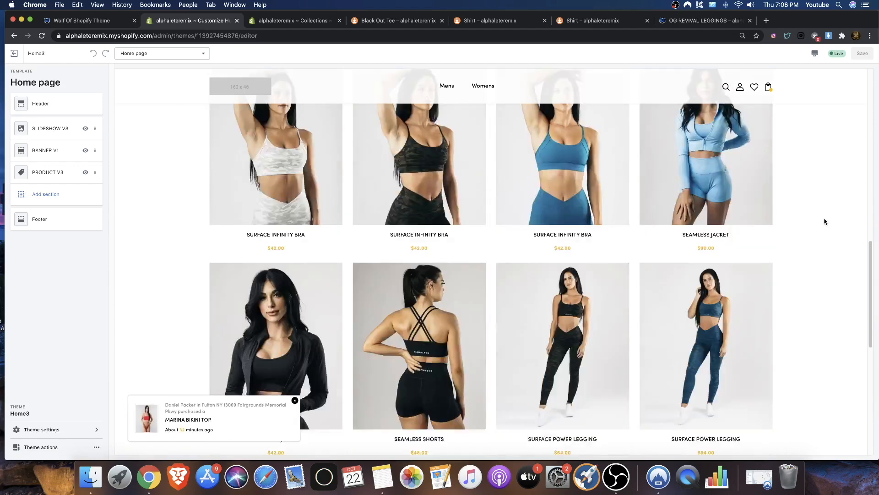
scroll(484, 229, up, 3)
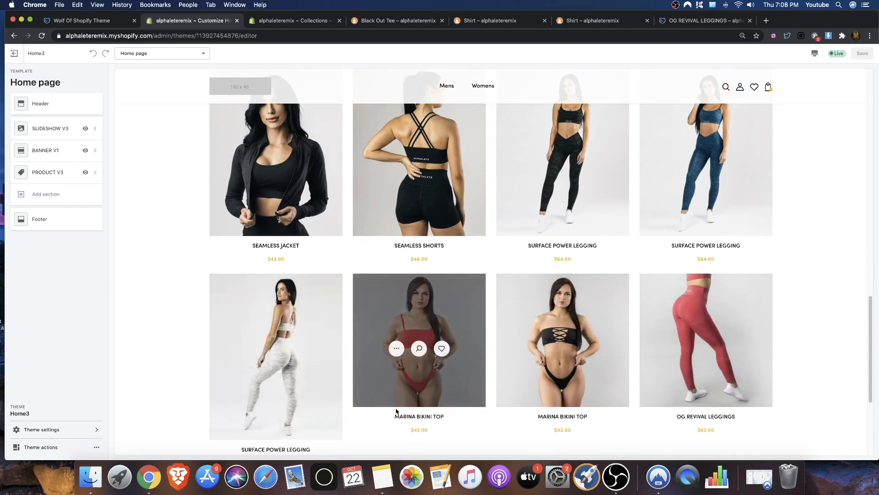
scroll(337, 344, up, 3)
scroll(337, 344, up, 3)
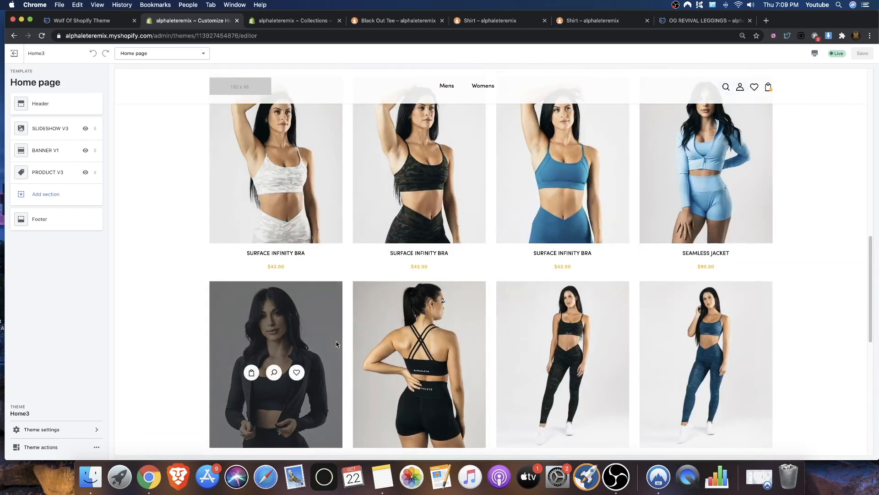
scroll(797, 273, down, 5)
scroll(461, 353, down, 4)
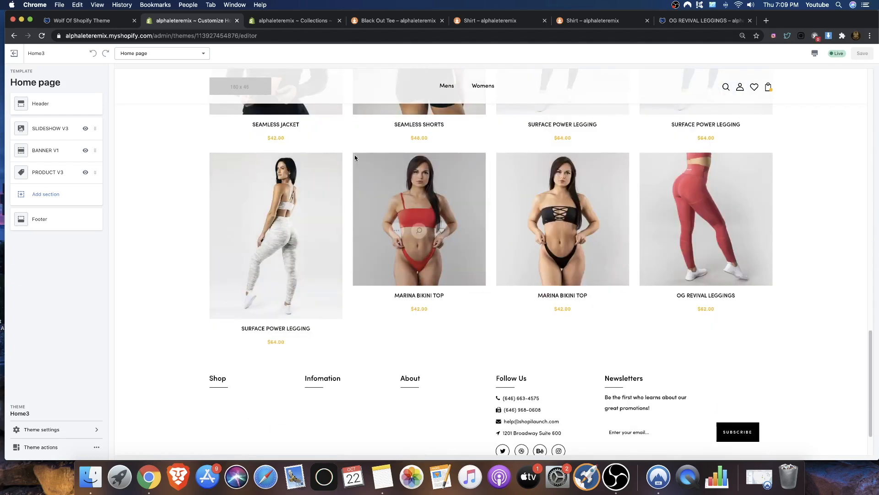
mouse_move(300, 179)
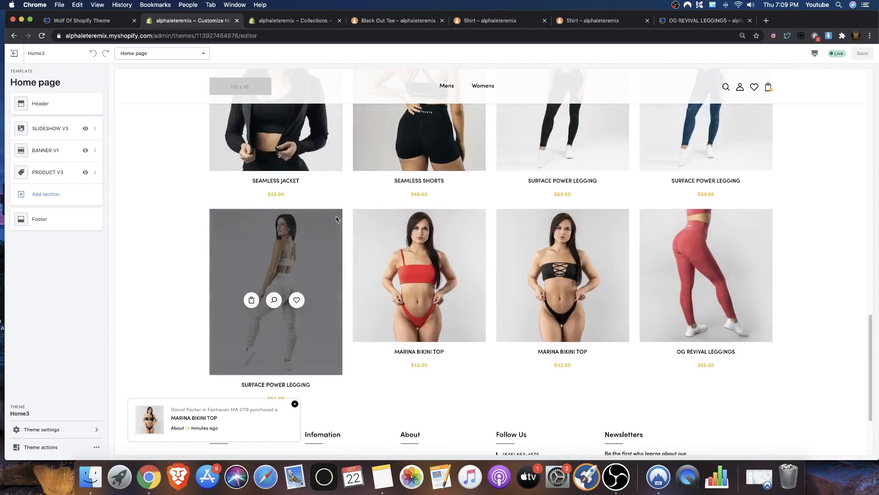
scroll(337, 219, up, 6)
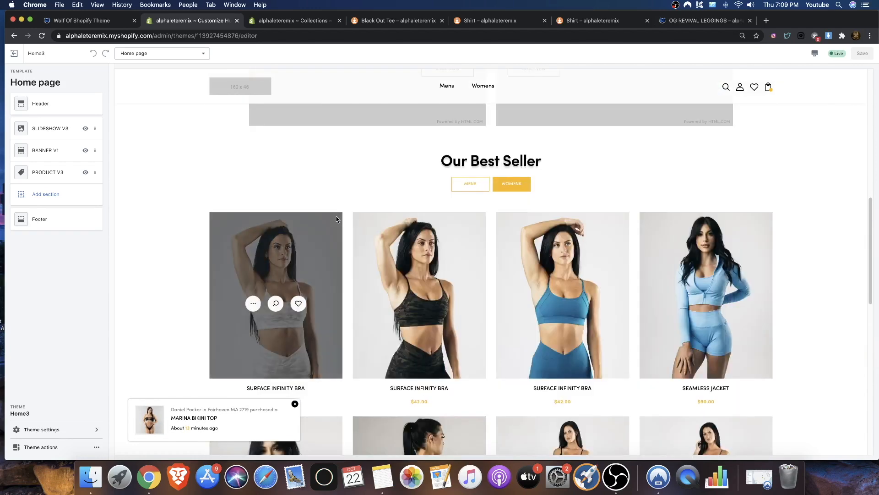
scroll(336, 216, down, 2)
Return to the Mens best-seller tab and compare how the product images line up across its rows
click(473, 112)
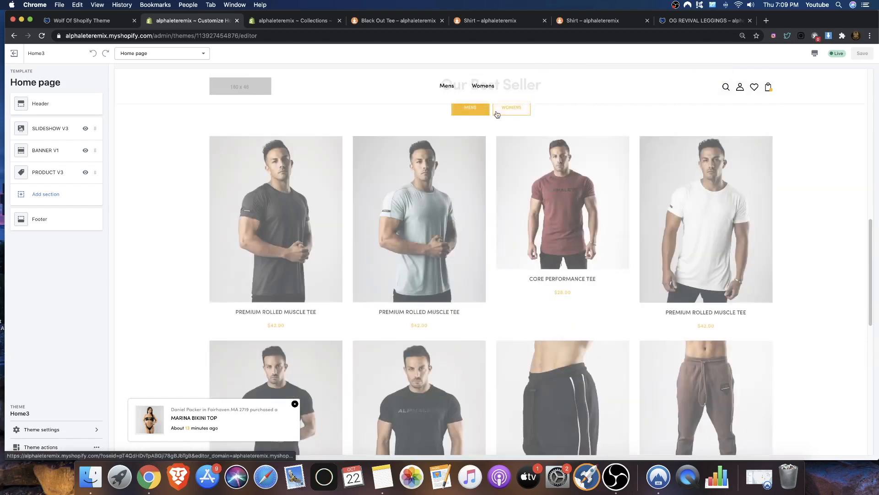
scroll(491, 136, down, 8)
scroll(492, 136, up, 9)
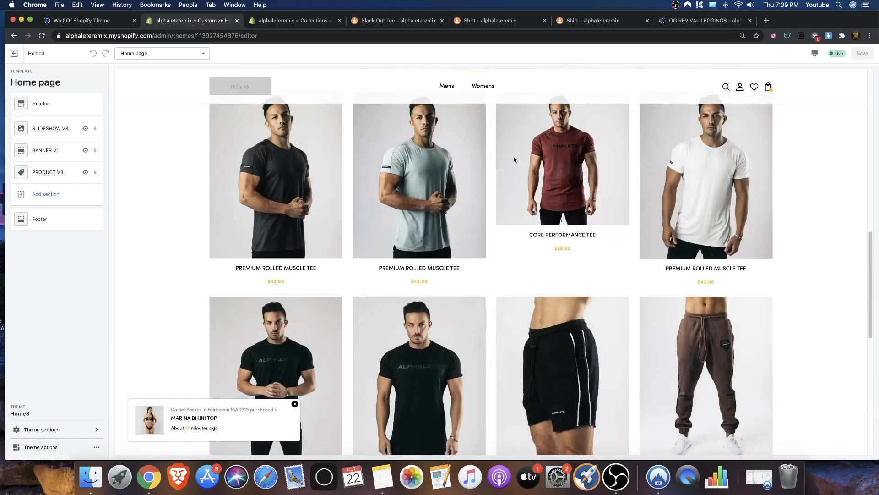
scroll(563, 223, down, 6)
scroll(563, 224, down, 2)
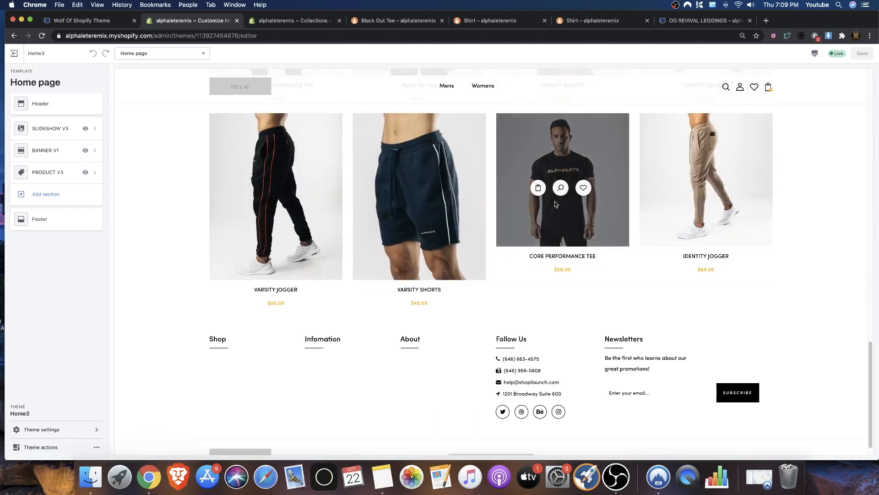
scroll(706, 192, up, 6)
scroll(463, 169, up, 4)
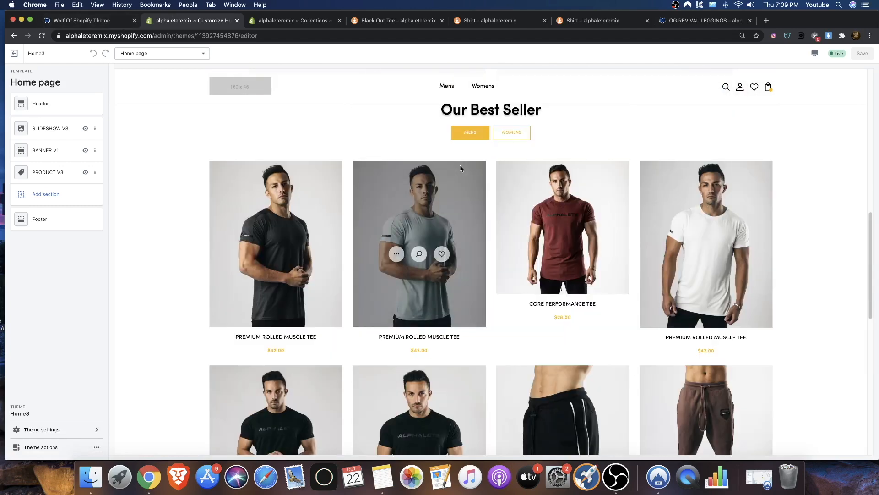
scroll(477, 177, down, 6)
scroll(323, 229, up, 3)
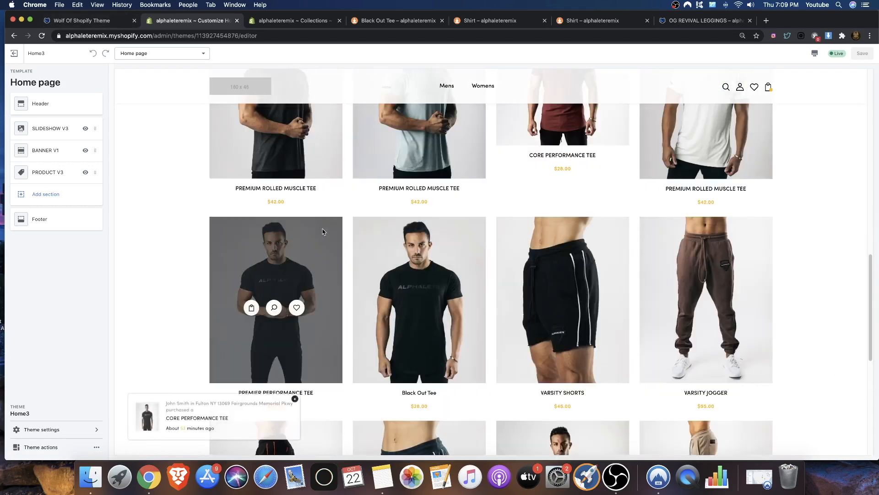
scroll(534, 207, up, 4)
Check the Womens best-seller tab again for how its product rows line up
click(509, 152)
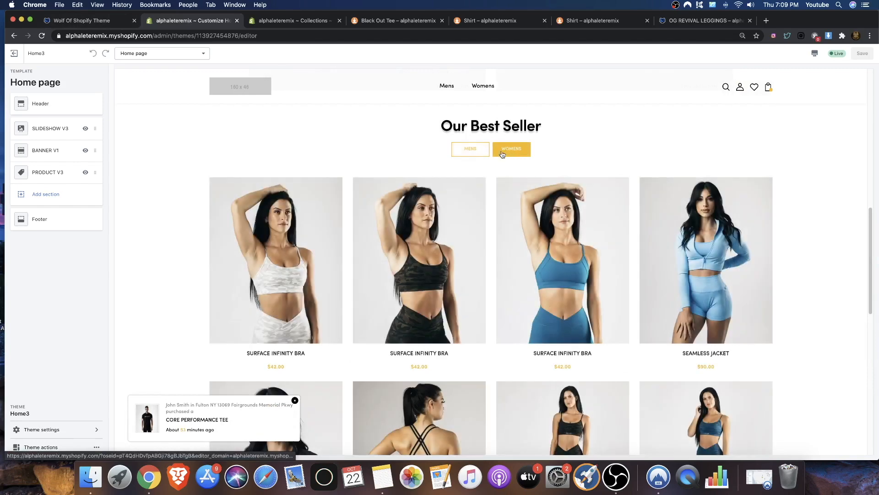
scroll(485, 183, down, 7)
scroll(468, 211, down, 2)
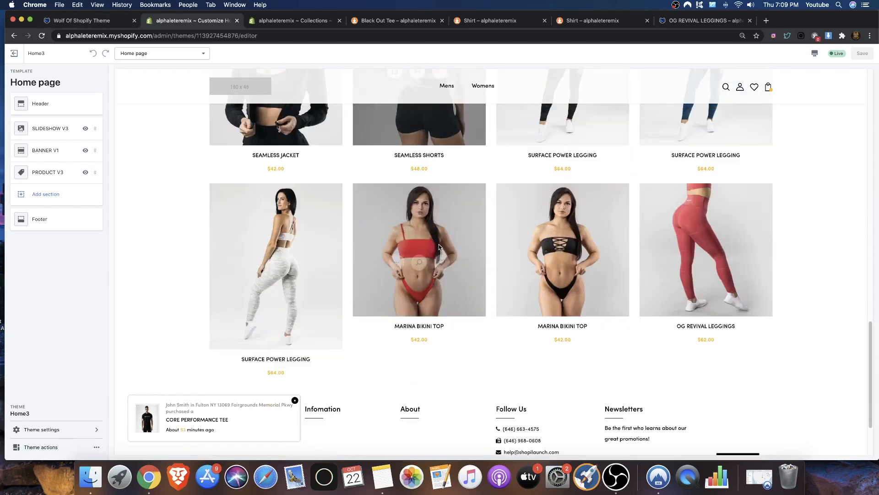
scroll(479, 208, up, 6)
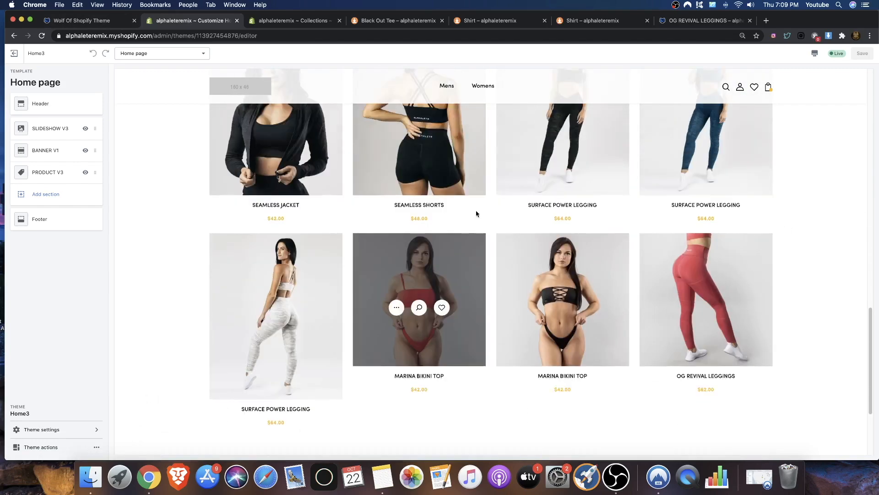
scroll(423, 185, up, 4)
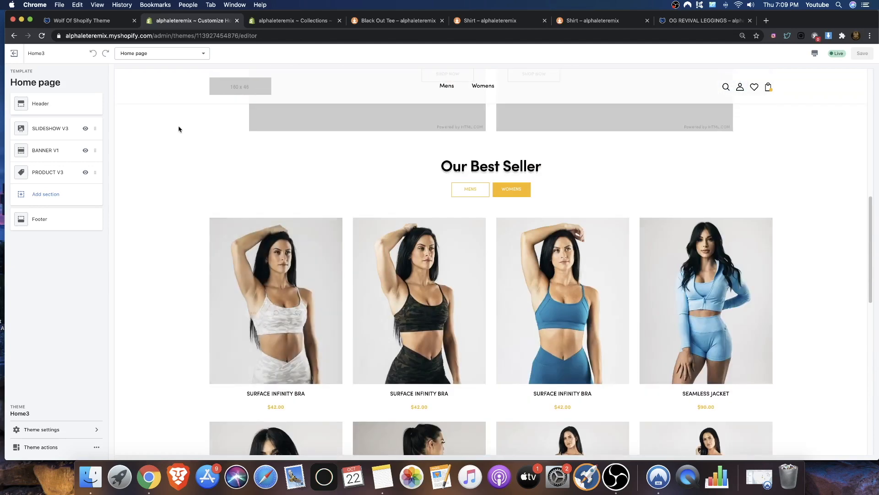
Look at the SLIDESHOW V3 section and examine the image, title and button settings of BANNER V1
click(55, 133)
click(18, 79)
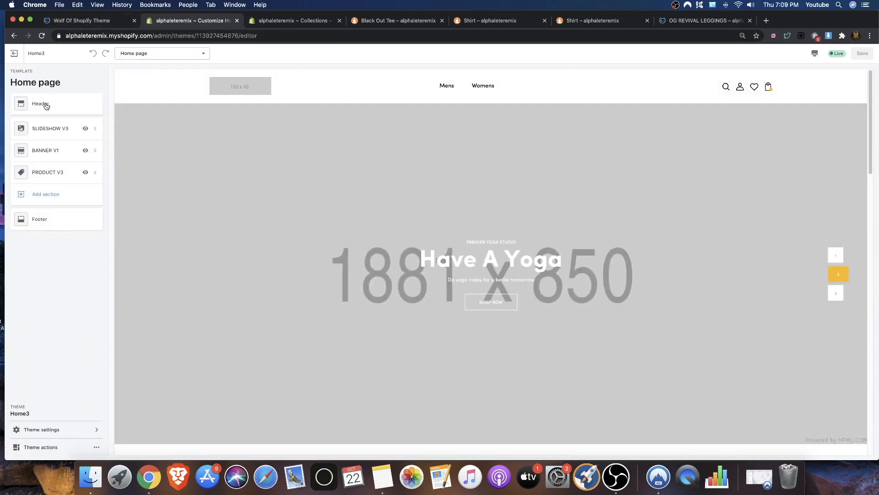
scroll(304, 180, down, 10)
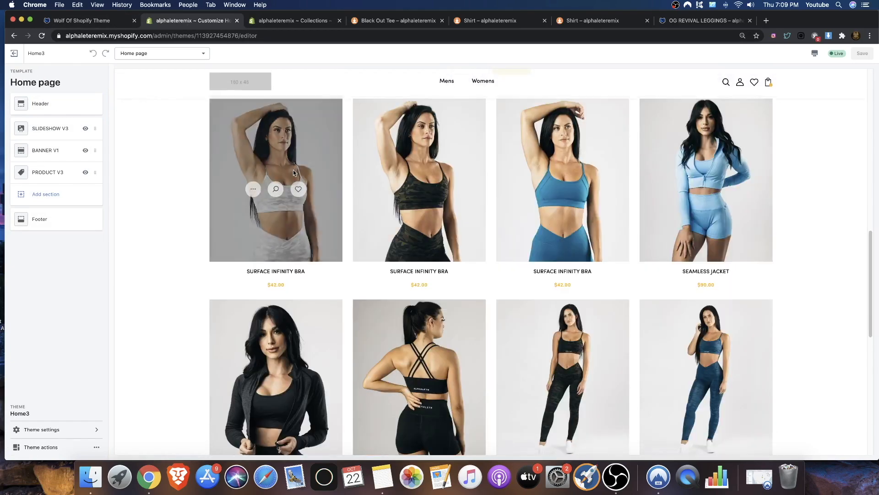
click(36, 154)
scroll(60, 204, down, 6)
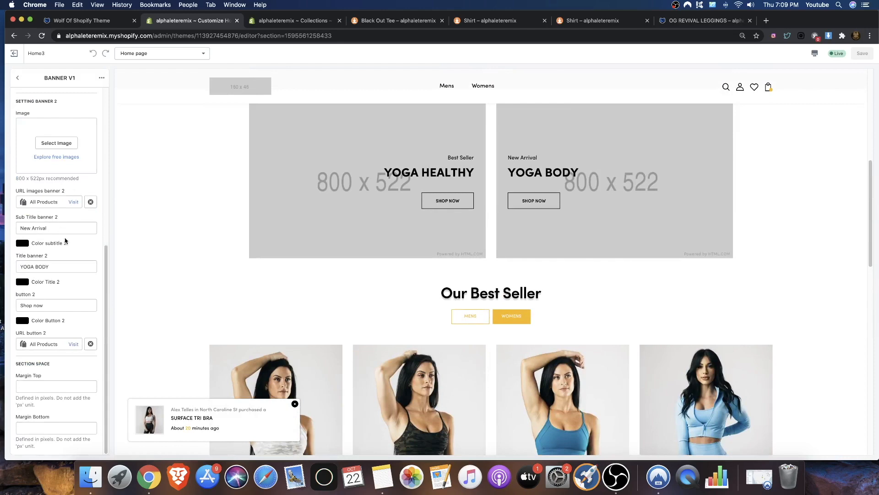
scroll(63, 233, up, 6)
scroll(301, 188, down, 10)
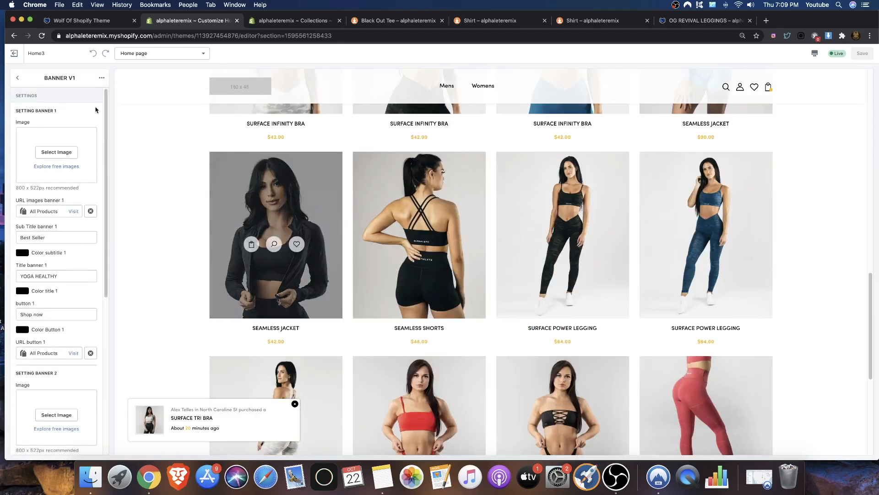
click(13, 77)
Open the Mens tab's collection from PRODUCT V3 for editing and move the maroon CORE PERFORMANCE TEE to tenth place
click(51, 171)
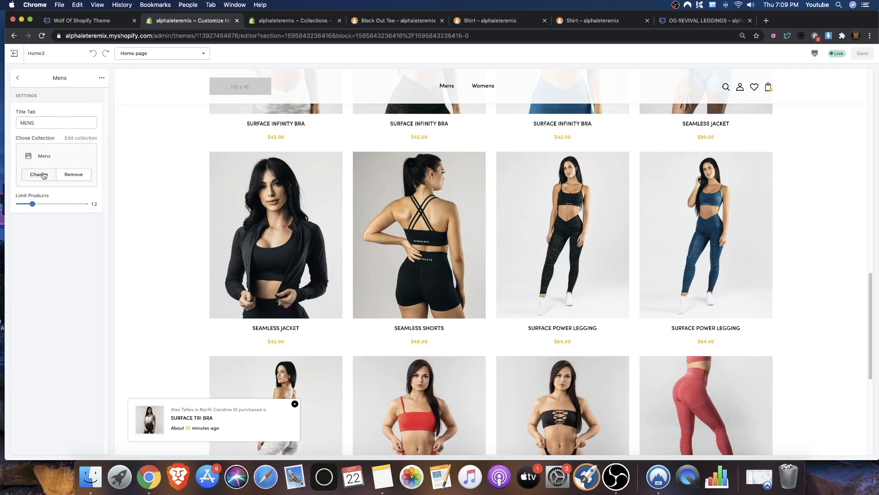
click(65, 139)
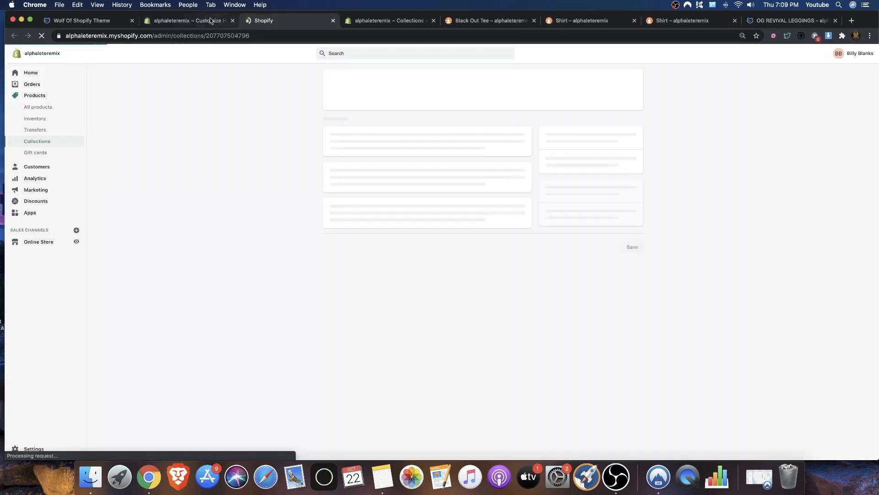
click(188, 20)
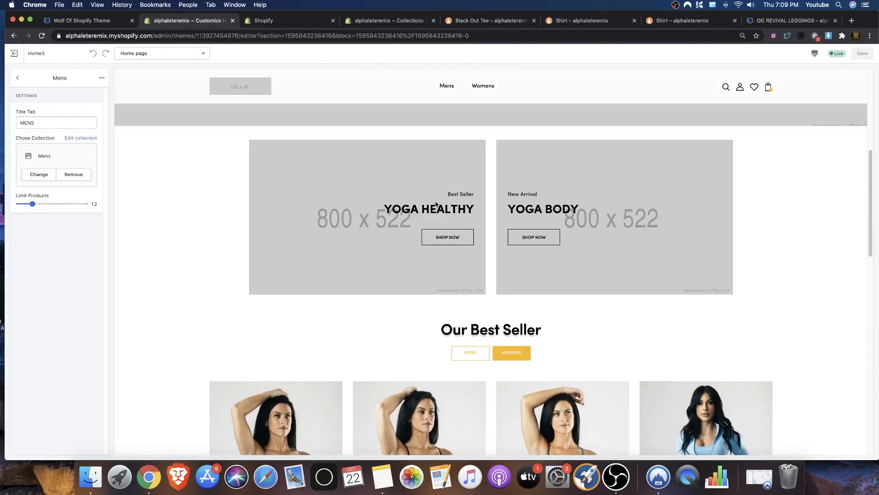
click(483, 360)
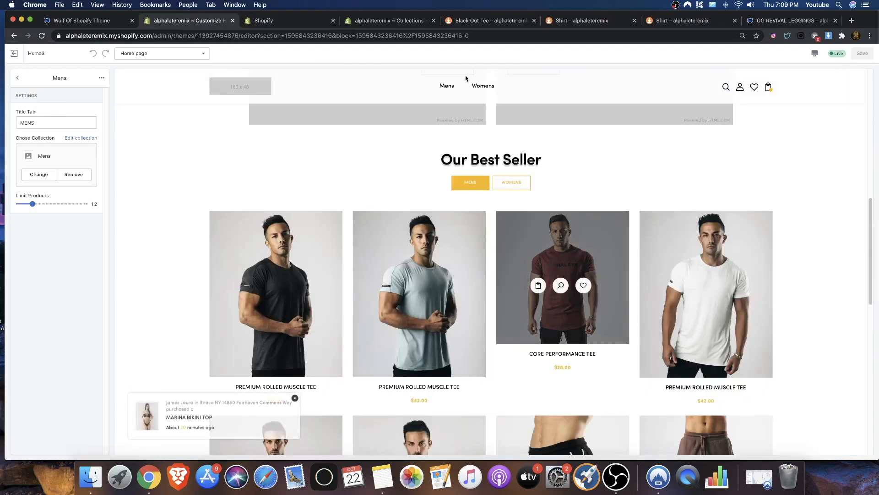
click(298, 20)
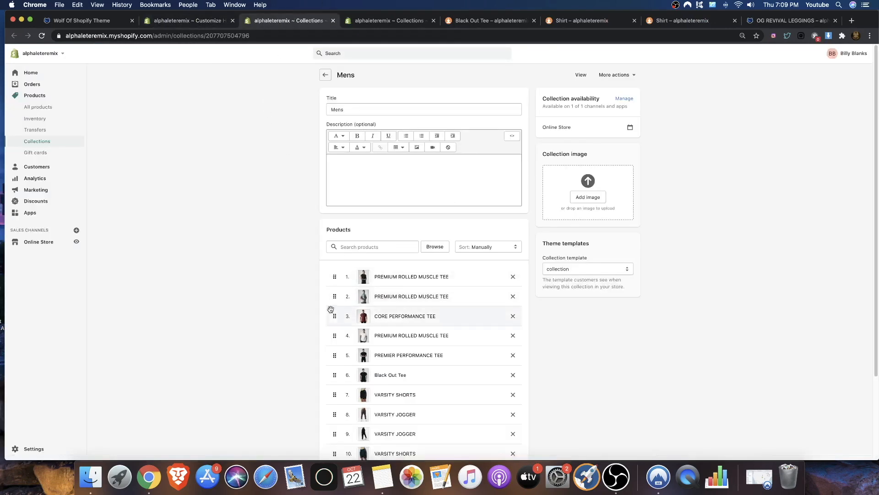
drag(335, 316, 433, 364)
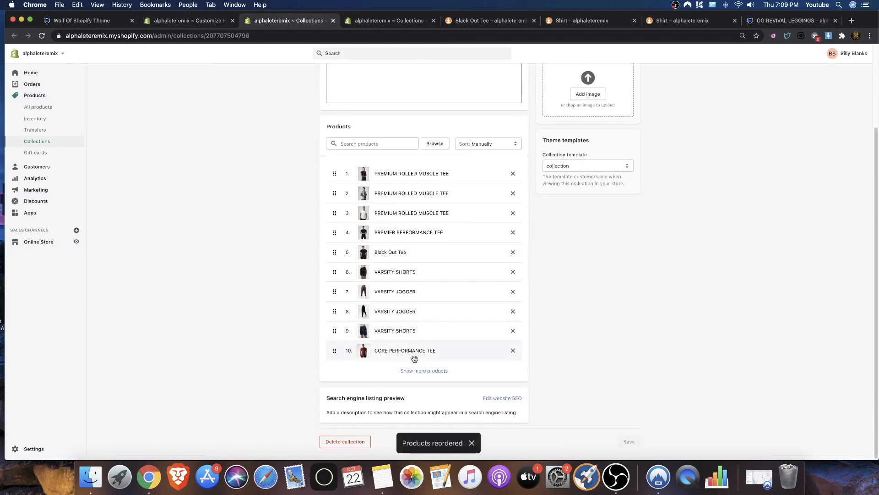
Expand the Mens collection's full product list and move the tenth-place maroon CORE PERFORMANCE TEE down beside the other CORE PERFORMANCE TEE products
click(422, 372)
scroll(410, 321, down, 1)
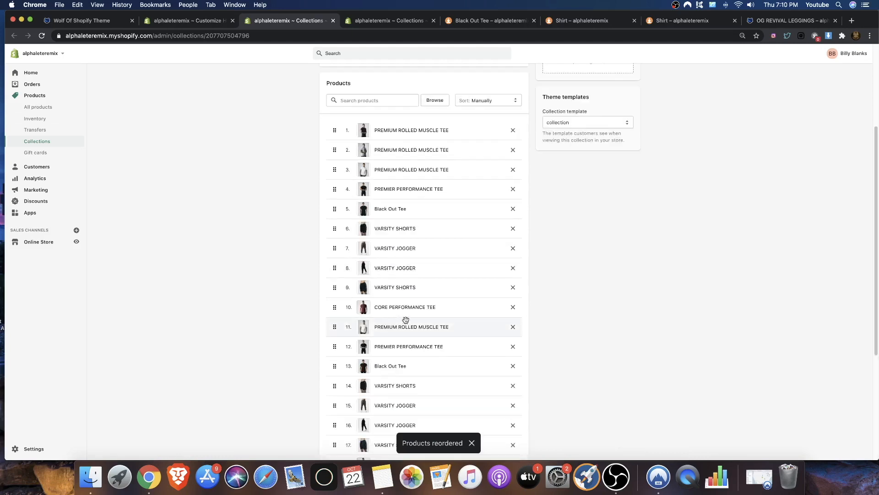
scroll(405, 156, down, 3)
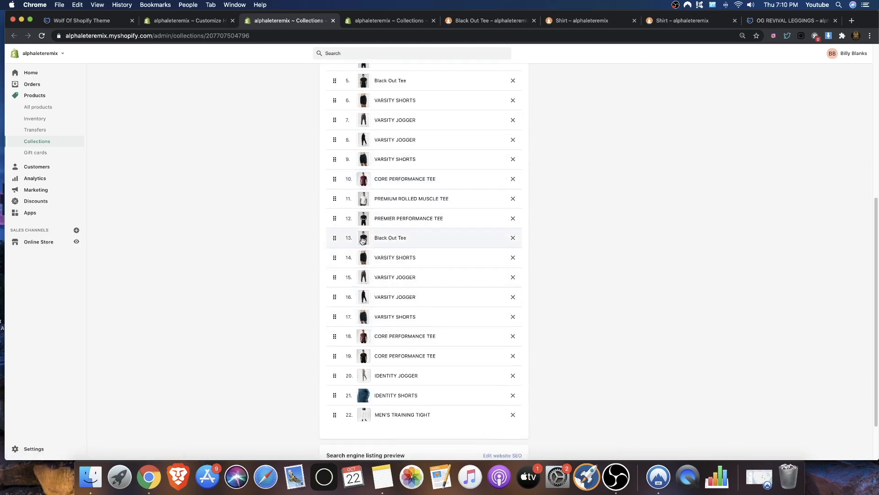
drag(340, 182, 376, 331)
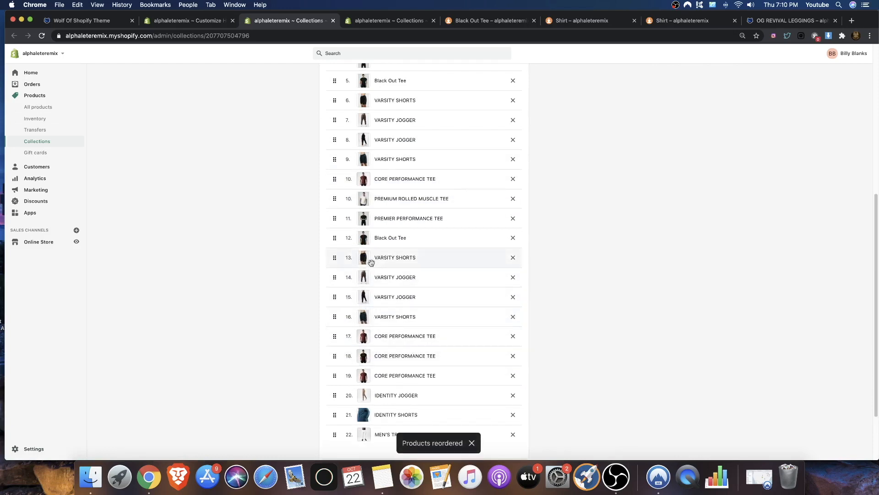
scroll(383, 271, up, 1)
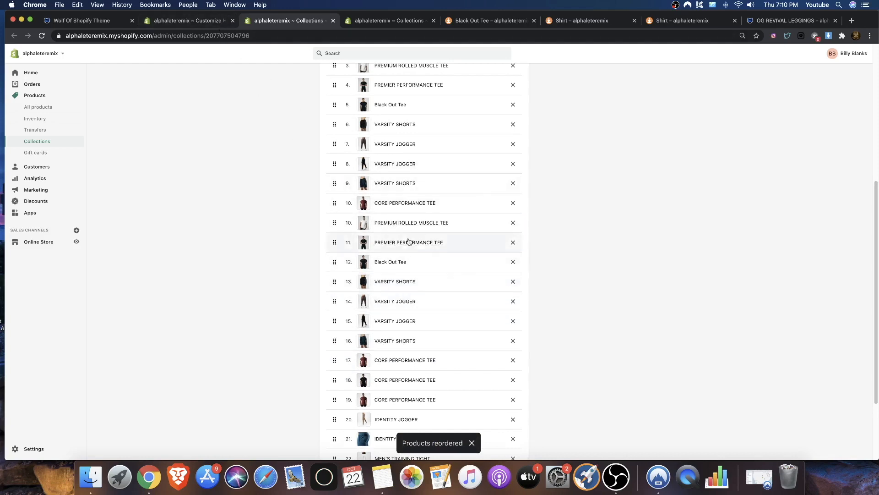
scroll(495, 295, down, 1)
scroll(393, 159, up, 10)
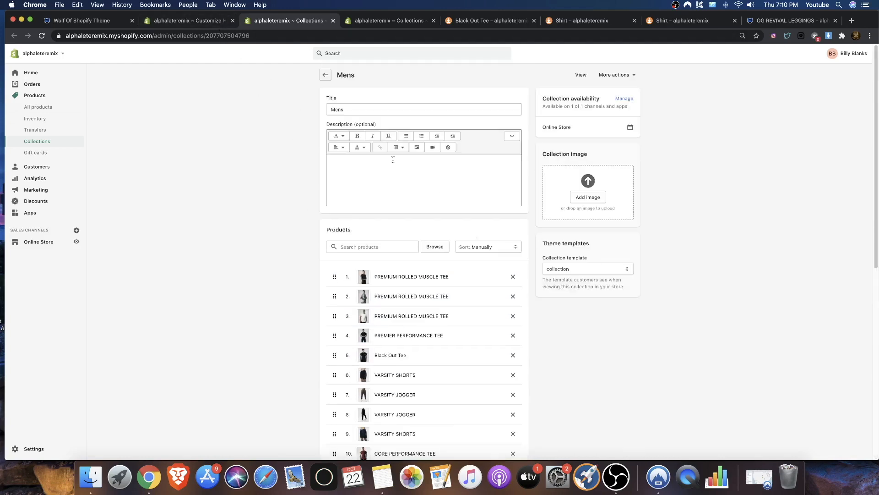
Compare the Mens best-seller rows in the theme preview with the product order in the Mens collection
click(204, 25)
scroll(430, 192, down, 5)
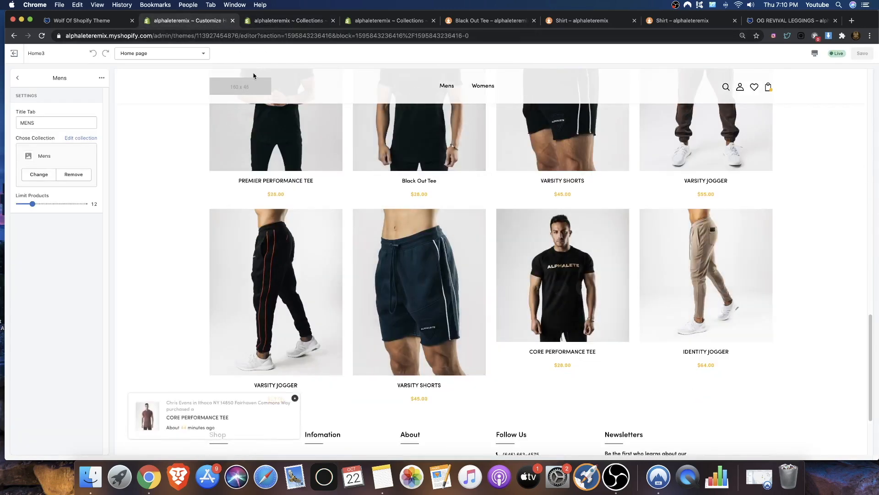
click(104, 25)
key(super+3)
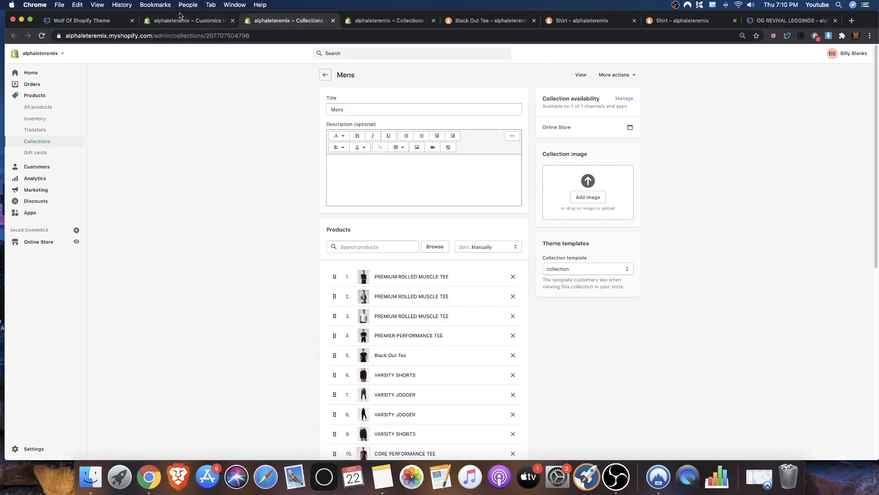
scroll(416, 310, down, 3)
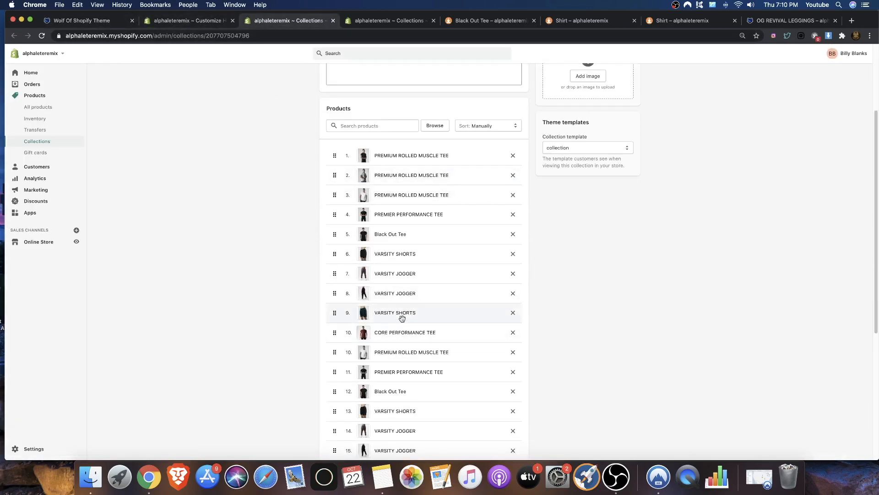
Search the Mens collection page for "iden" and remove MEN'S TRAINING TIGHT, IDENTITY SHORTS and IDENTITY JOGGER from the collection
key(super+f)
text(iden)
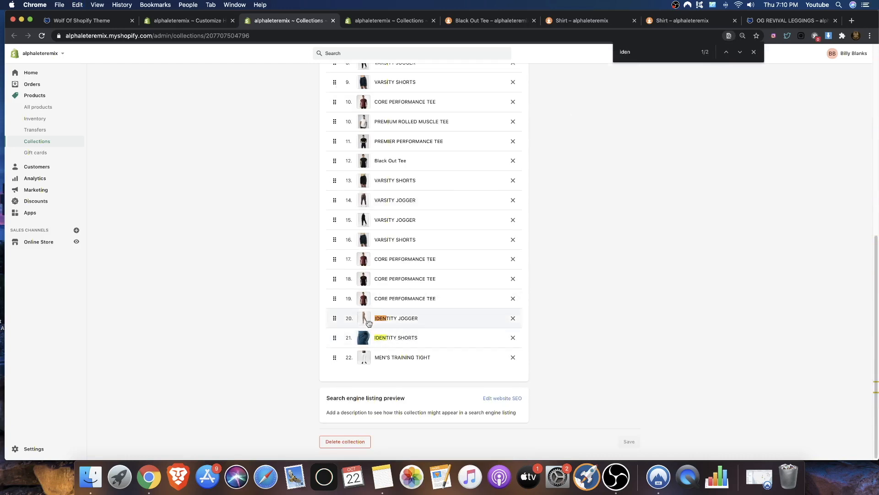
scroll(375, 311, up, 3)
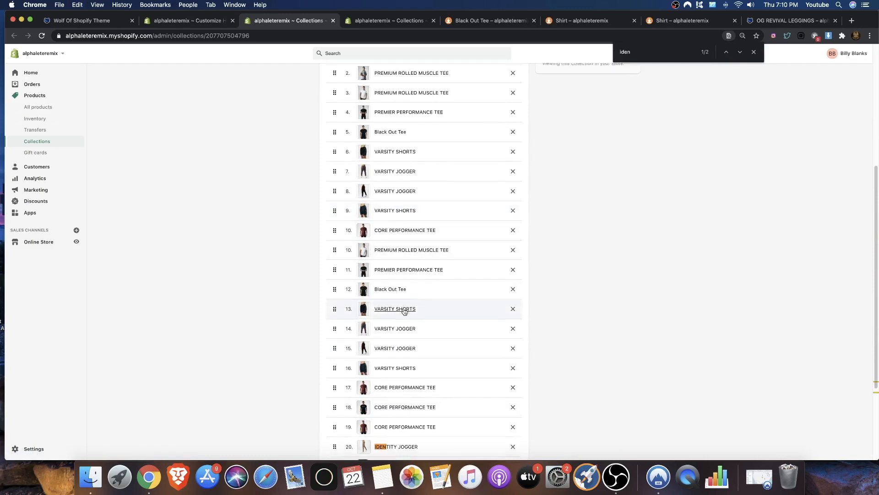
scroll(371, 303, down, 3)
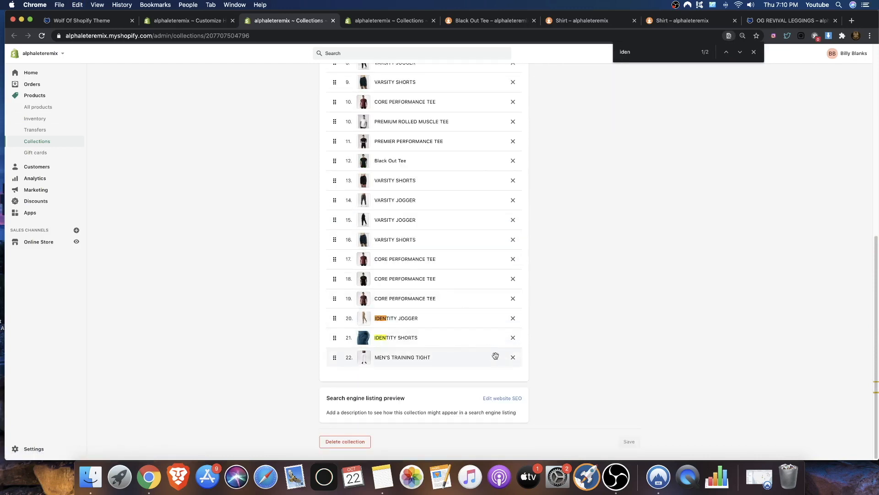
click(513, 358)
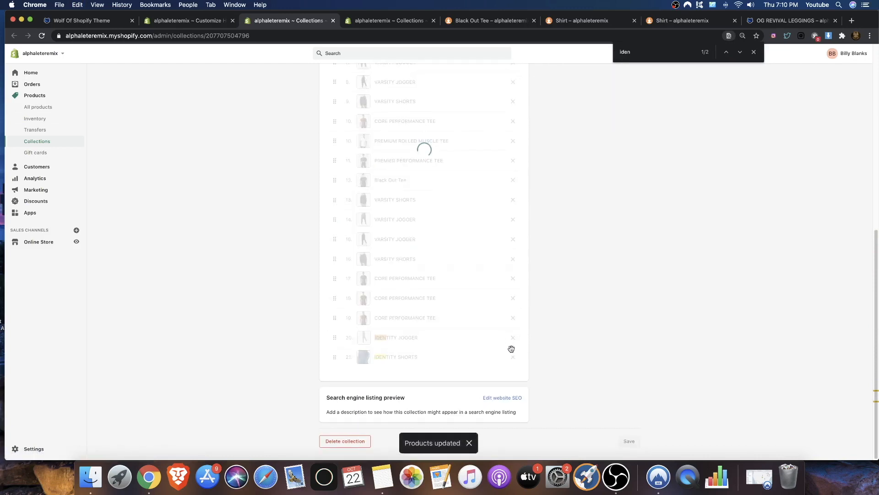
click(512, 357)
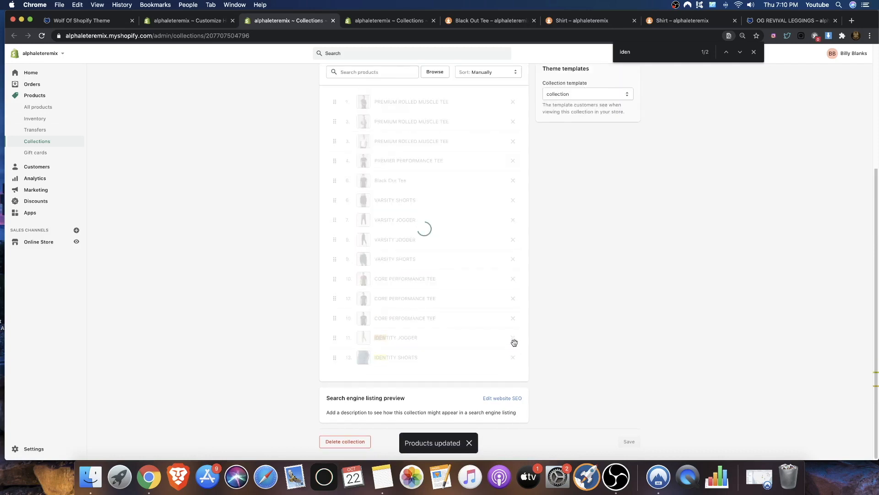
click(513, 359)
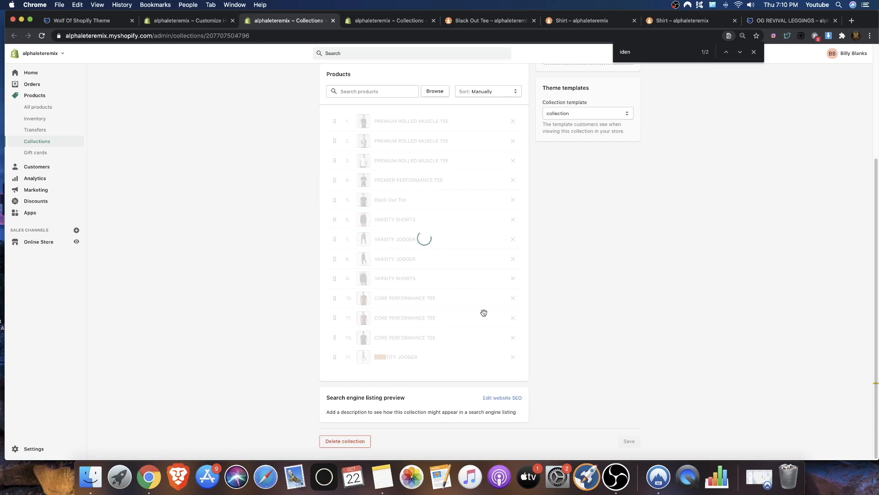
click(513, 358)
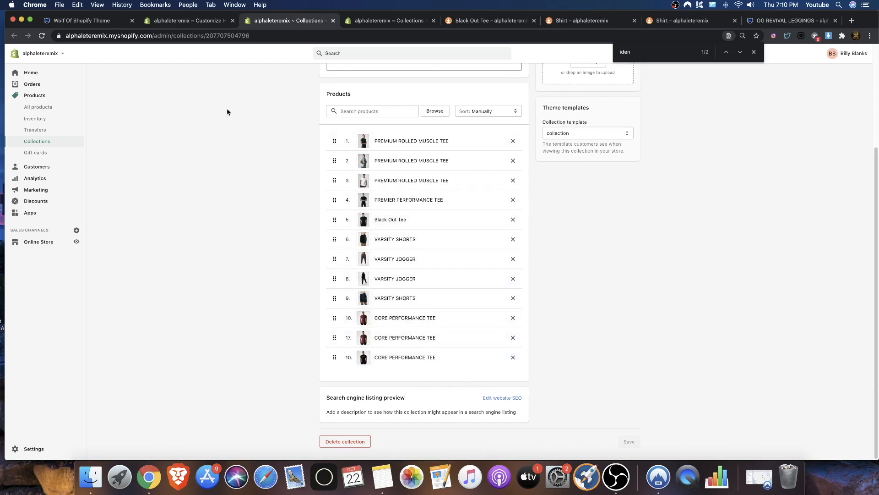
Look through the Mens best-seller rows in the theme preview for products whose images differ in height
scroll(421, 143, up, 3)
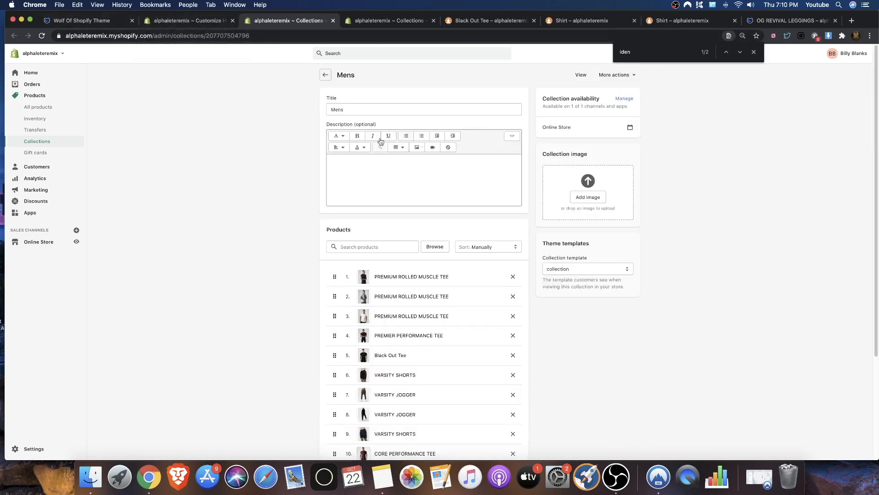
click(188, 21)
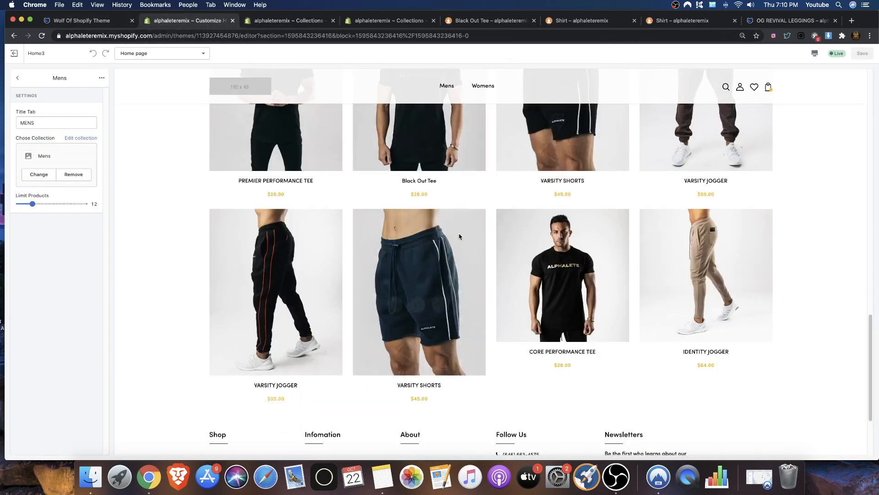
scroll(754, 229, up, 5)
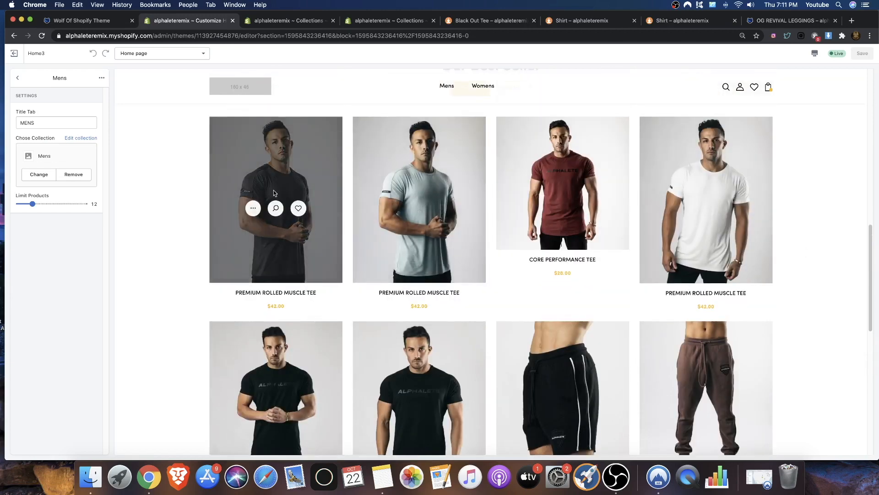
scroll(281, 195, up, 1)
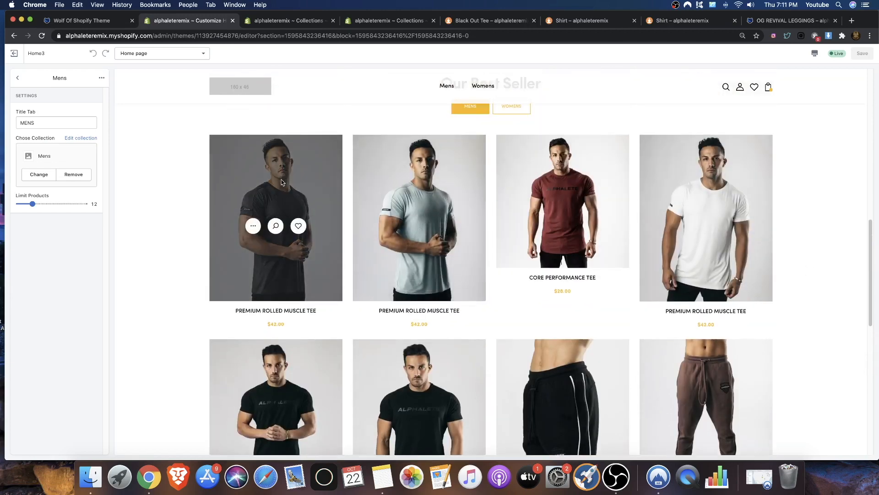
scroll(281, 182, down, 5)
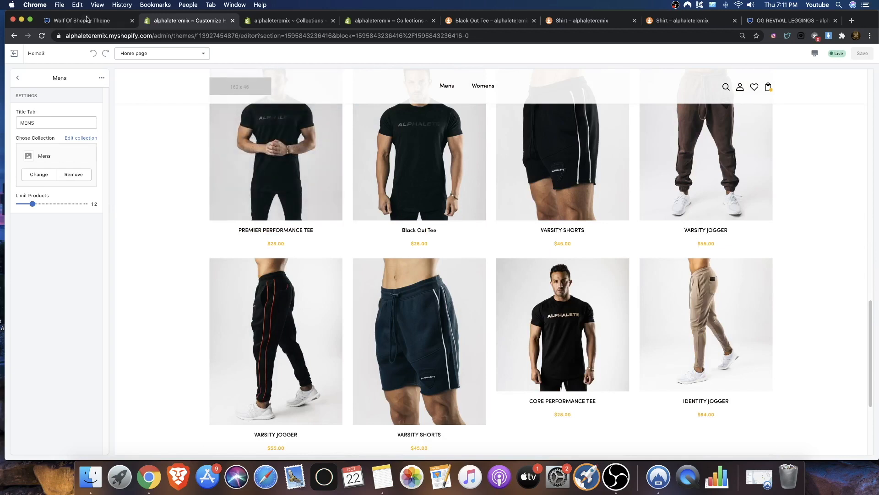
Remove all the CORE PERFORMANCE TEE products from the Mens collection and reload the collection page
click(262, 21)
scroll(404, 154, down, 5)
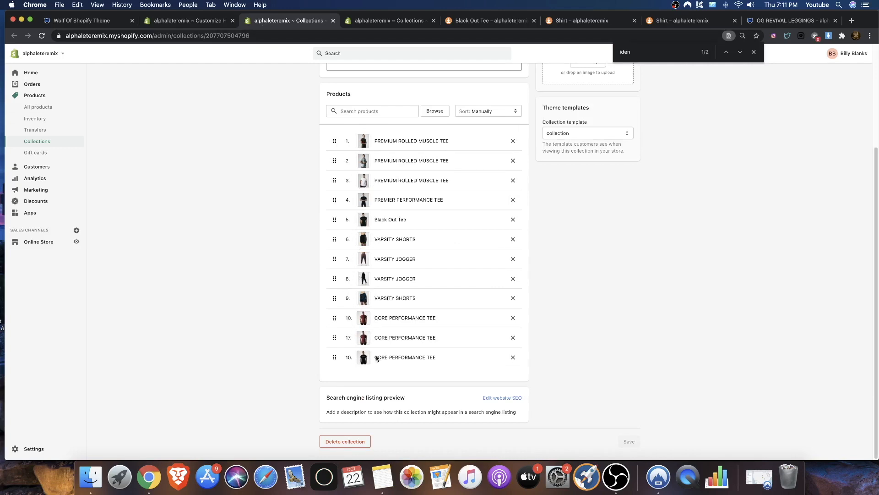
click(512, 319)
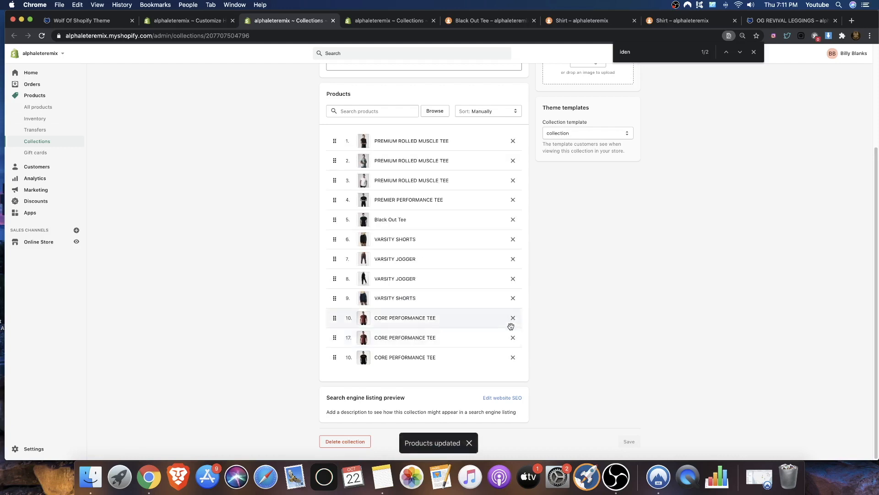
click(513, 357)
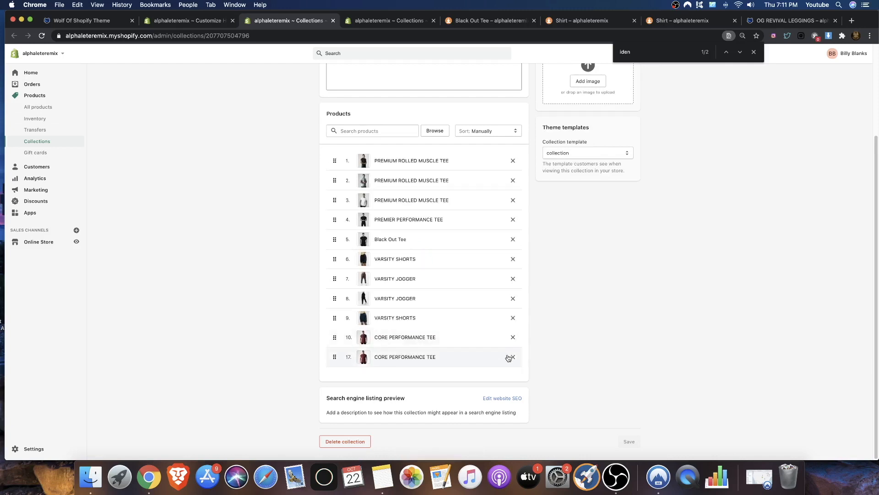
click(514, 337)
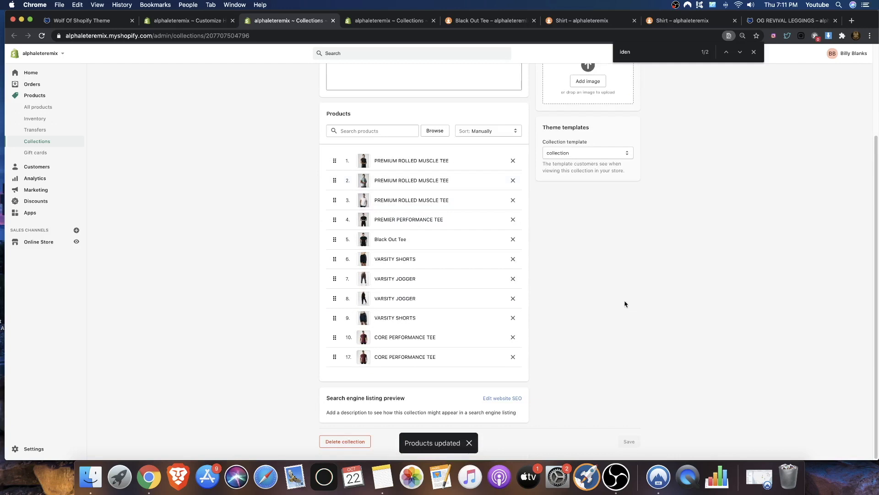
right_click(597, 260)
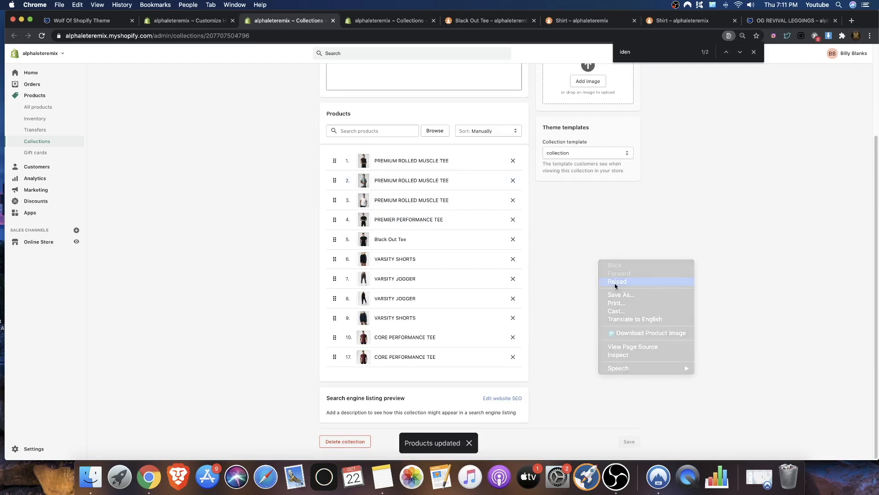
click(613, 283)
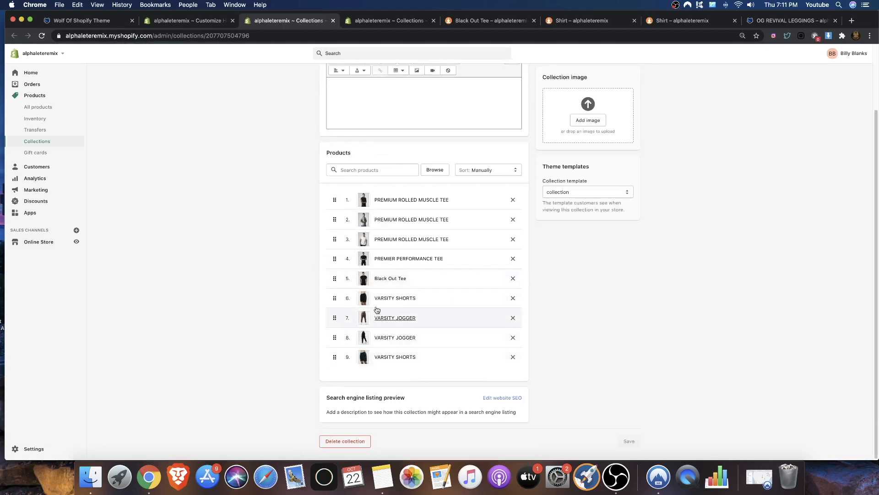
Reload the theme editor and return to the Home page's section list
scroll(348, 229, up, 3)
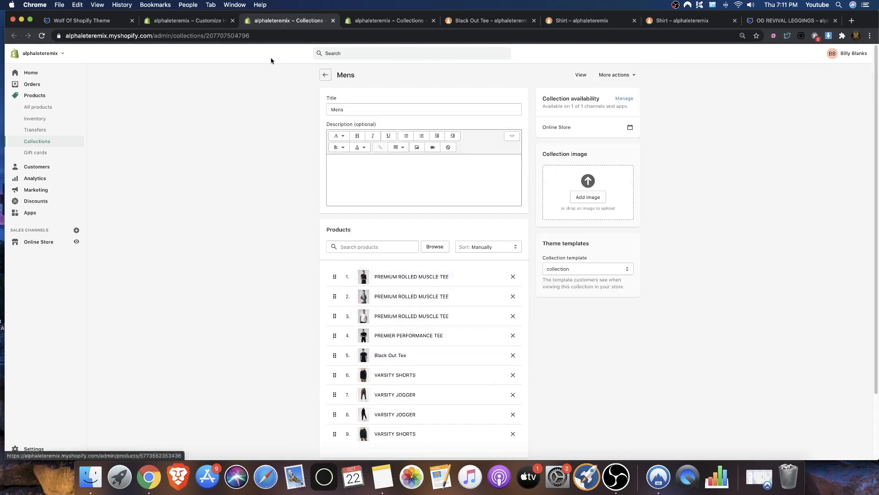
click(188, 20)
right_click(184, 139)
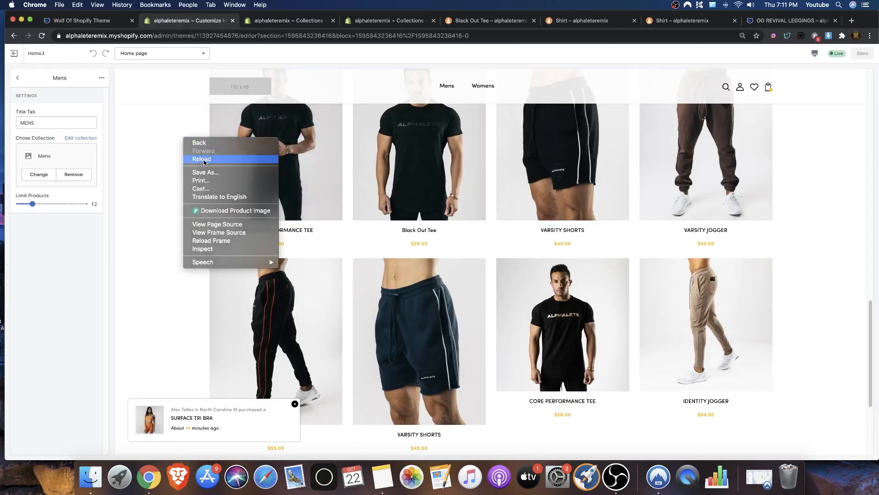
click(204, 159)
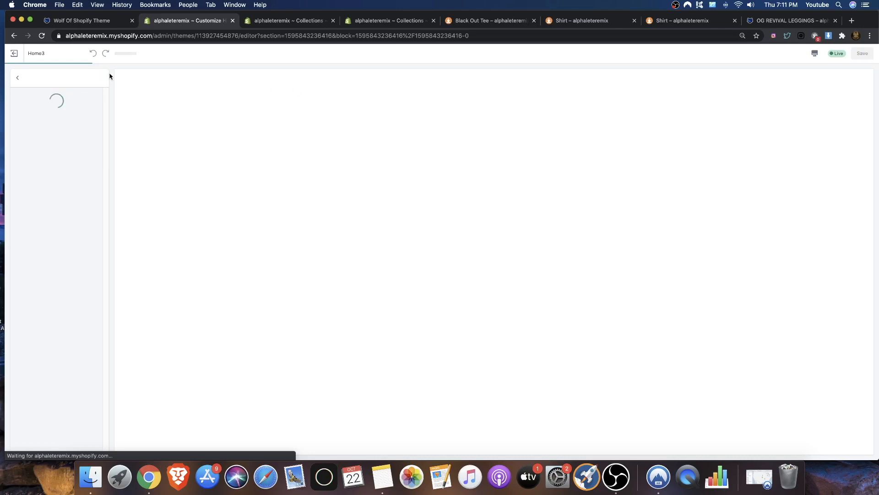
click(17, 80)
Check how the Mens products line up in the Our Best Seller rows of the reloaded preview
scroll(338, 180, down, 14)
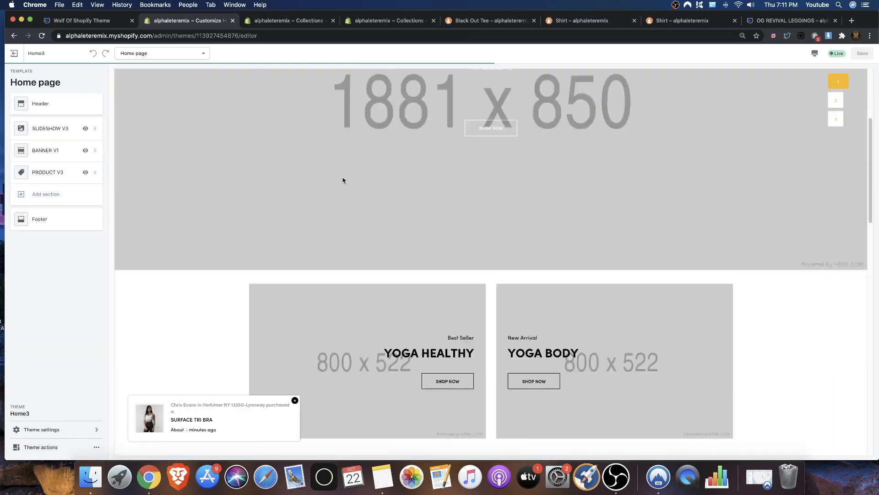
scroll(332, 178, down, 4)
scroll(293, 193, up, 7)
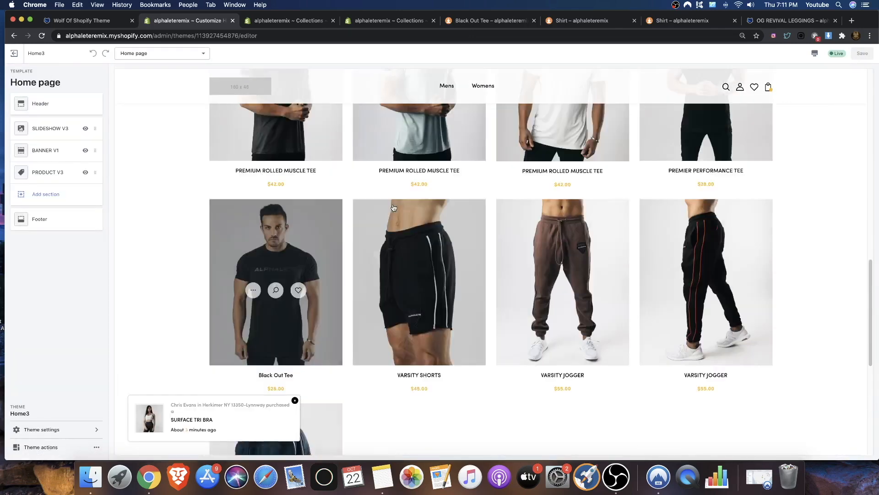
scroll(375, 203, down, 5)
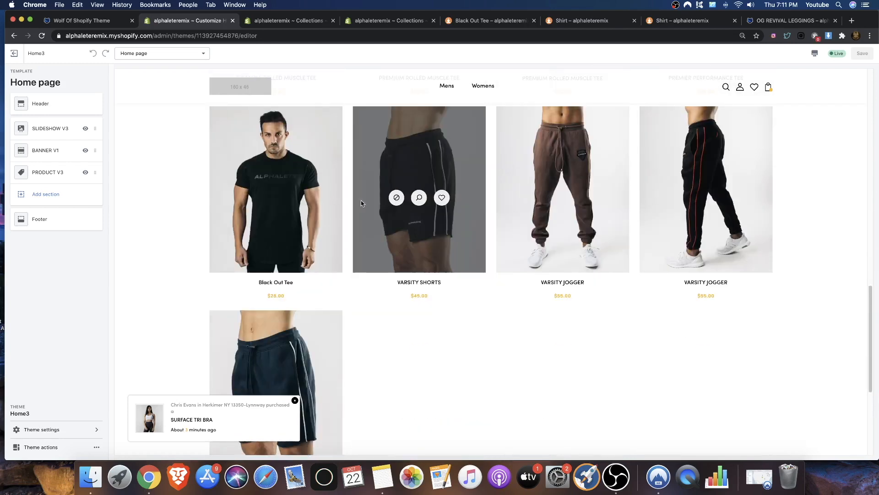
scroll(360, 351, down, 3)
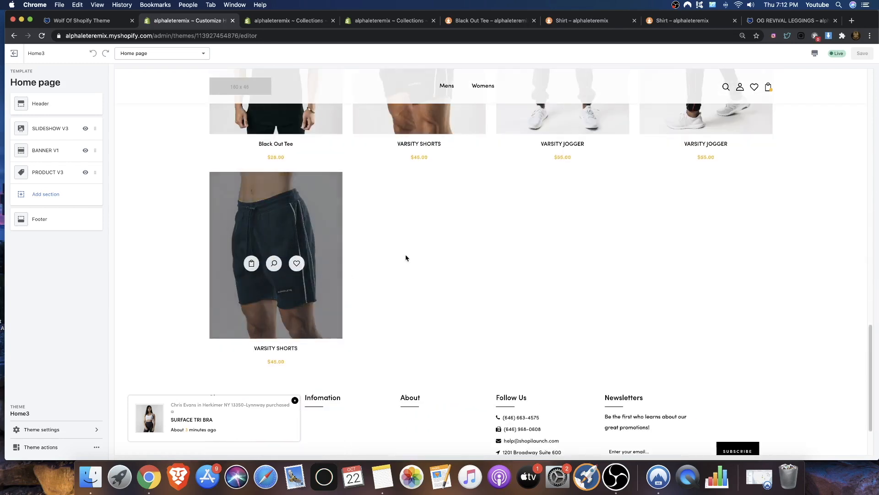
scroll(394, 270, up, 2)
scroll(460, 293, up, 1)
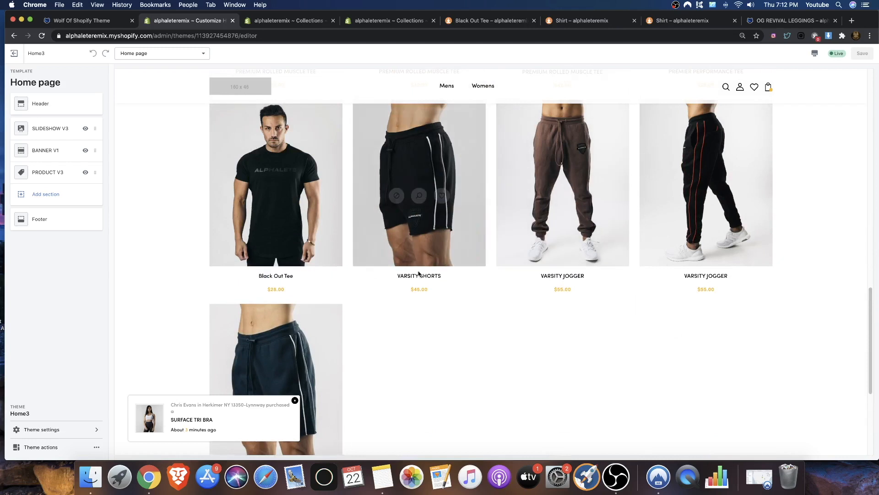
Look through the theme settings of the PRODUCT V3 section, including the product item style
click(66, 172)
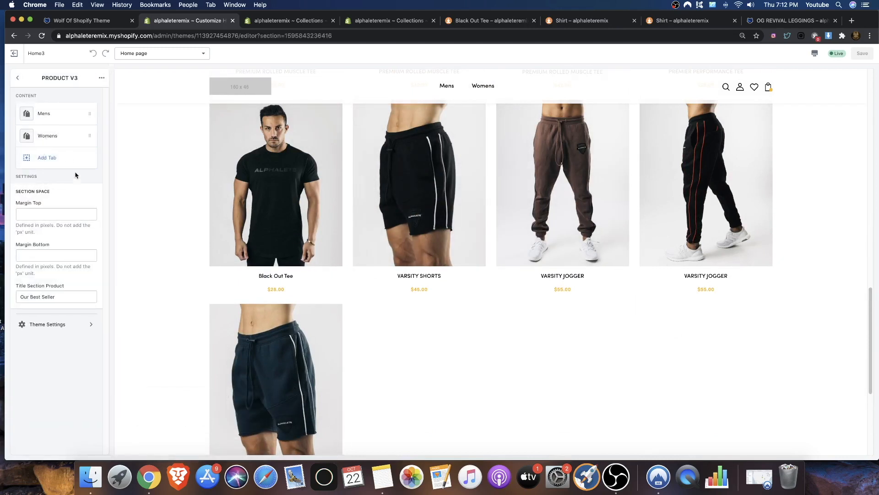
click(63, 328)
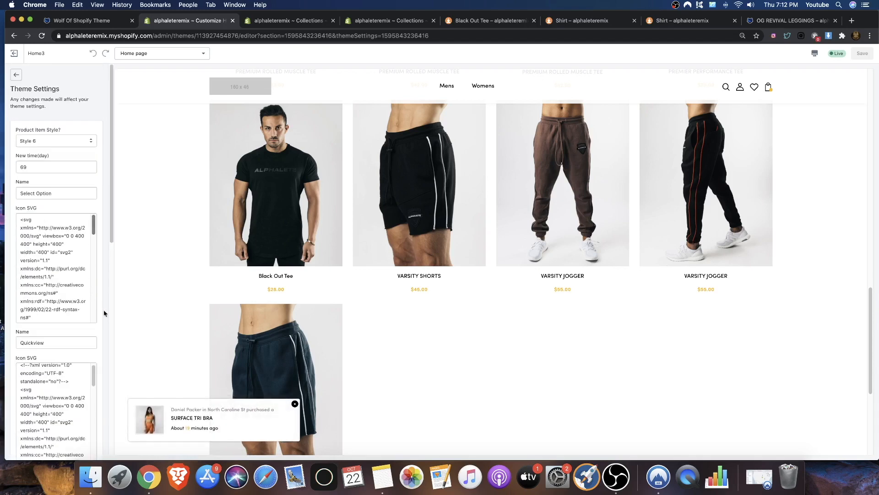
scroll(104, 314, down, 10)
scroll(98, 280, up, 10)
click(30, 145)
click(97, 104)
click(16, 74)
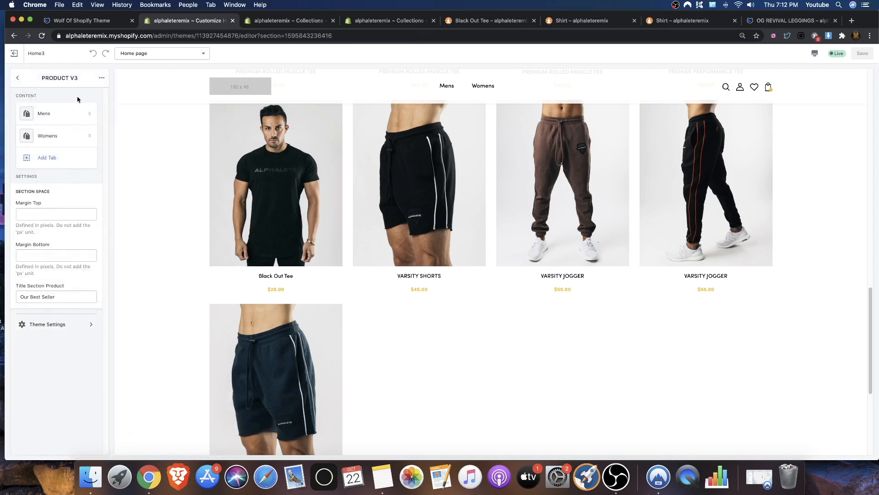
Limit the Mens tab of the PRODUCT V3 section to 8 products and check the resulting rows in the preview
click(102, 79)
click(42, 114)
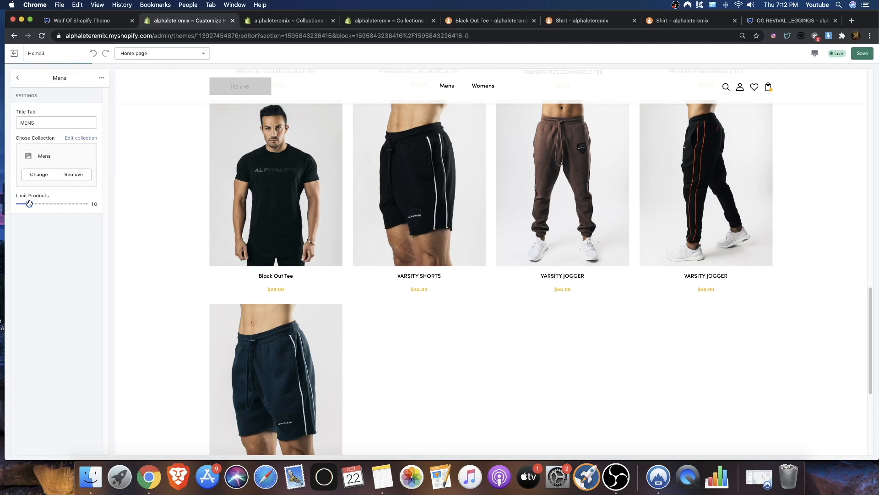
drag(28, 204, 28, 204)
scroll(401, 238, up, 5)
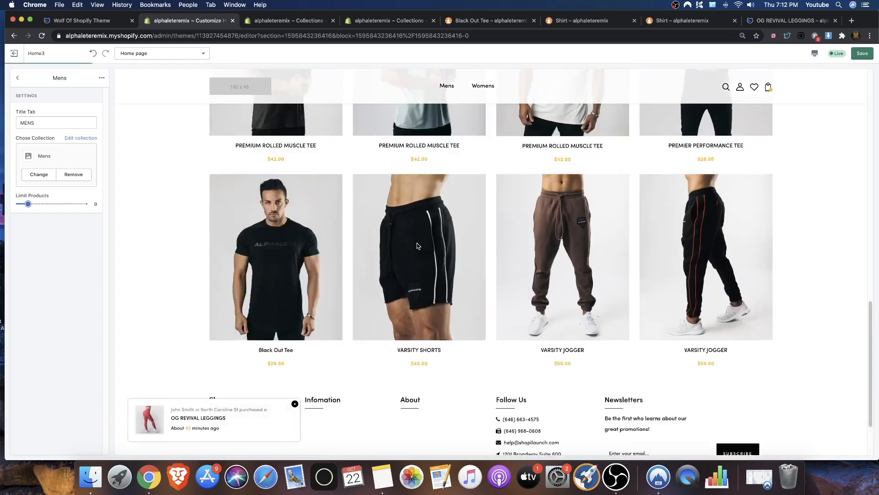
scroll(401, 237, down, 6)
scroll(400, 237, up, 3)
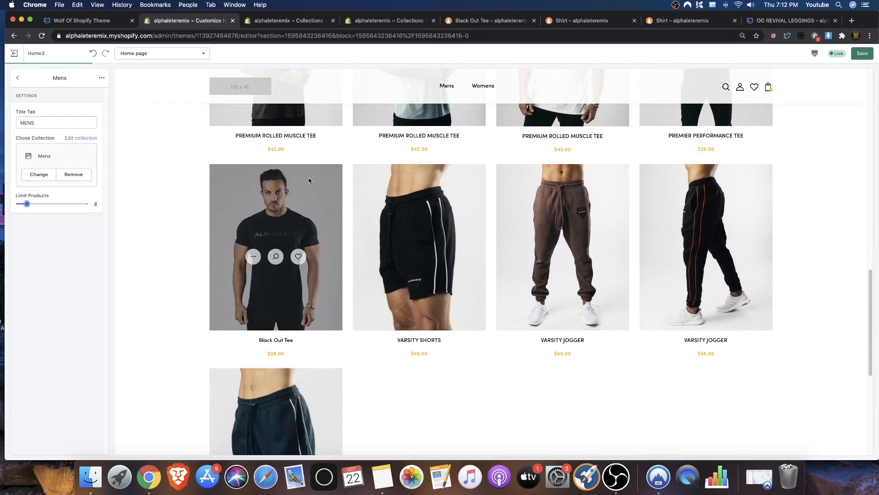
scroll(204, 251, up, 6)
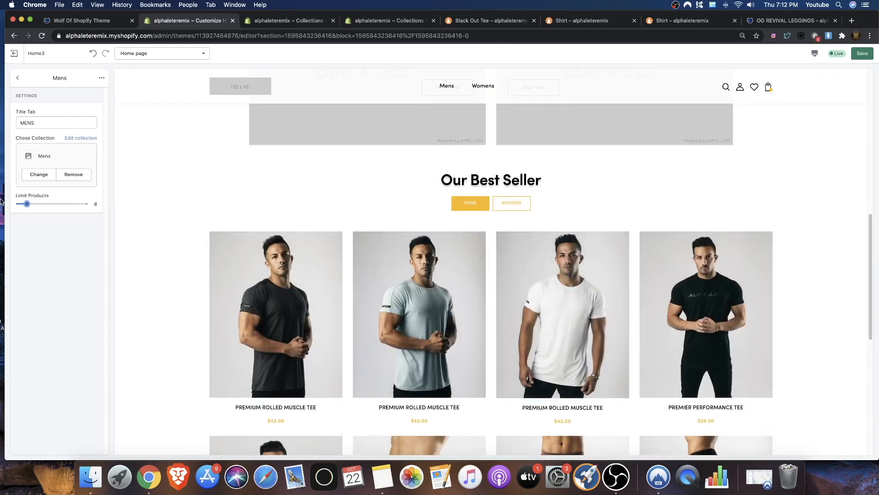
Set the theme's product item style to Style 5 and save the theme
click(17, 78)
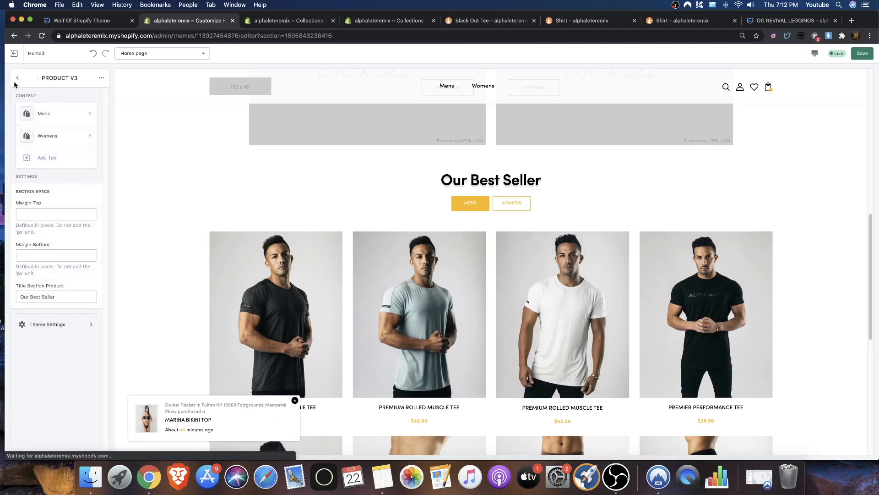
click(81, 328)
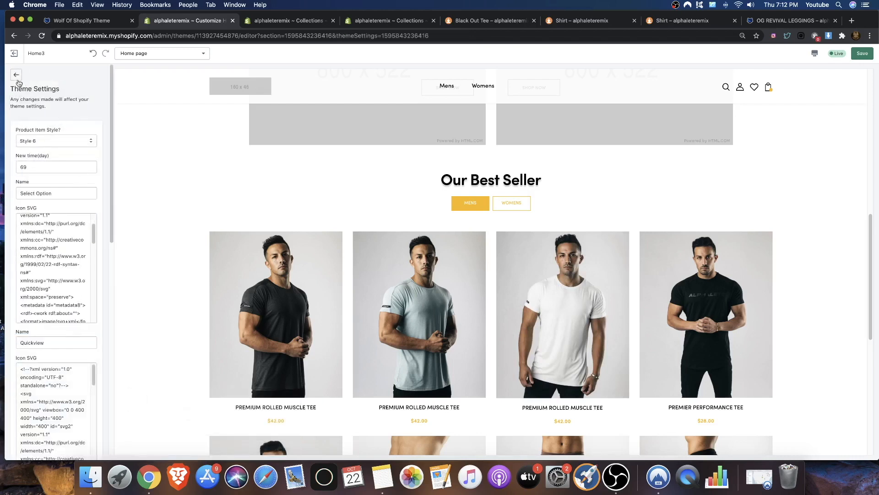
click(46, 140)
click(41, 134)
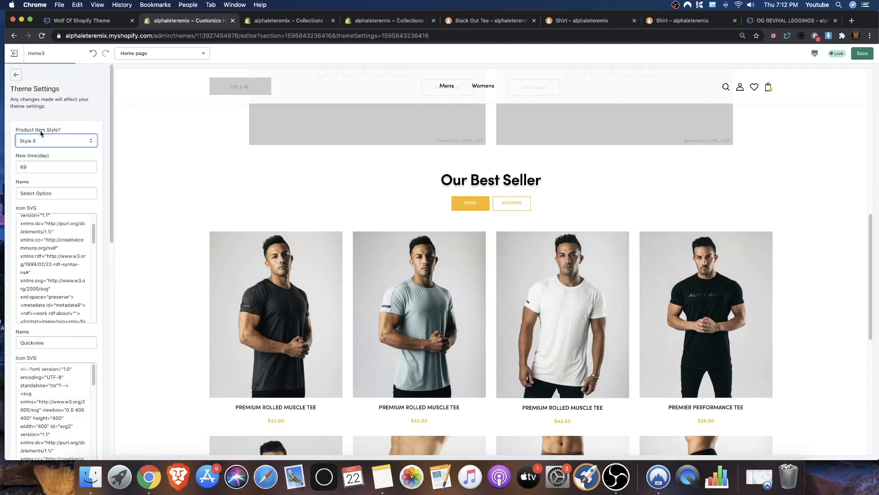
mouse_move(300, 320)
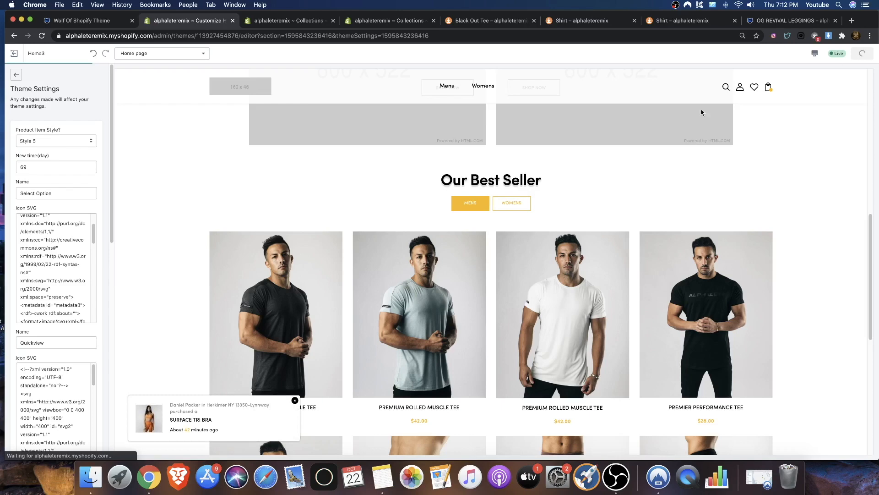
scroll(730, 101, down, 7)
scroll(426, 183, up, 5)
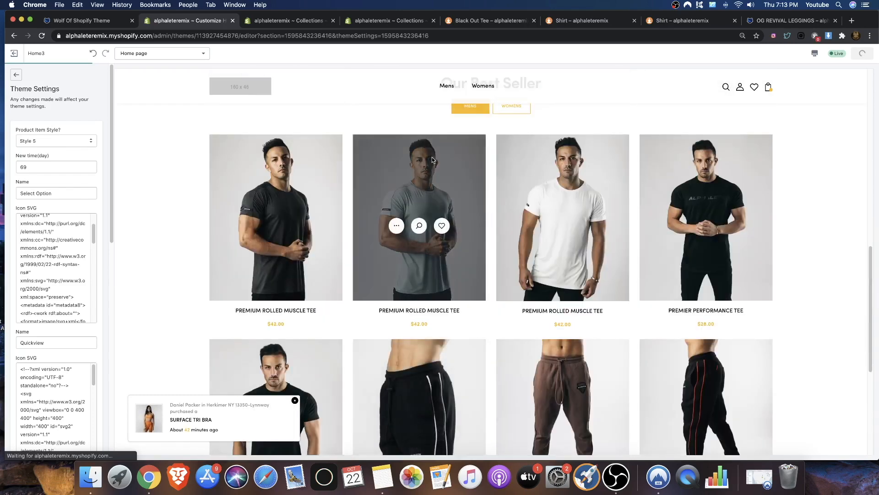
scroll(430, 157, down, 4)
scroll(430, 158, up, 2)
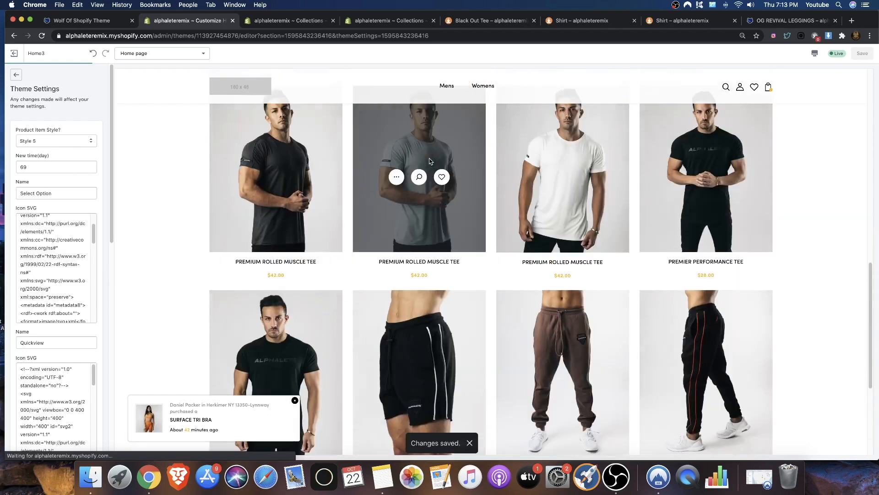
Reload the theme editor and check how the Mens best sellers look in the Style 5 layout
right_click(138, 153)
click(160, 173)
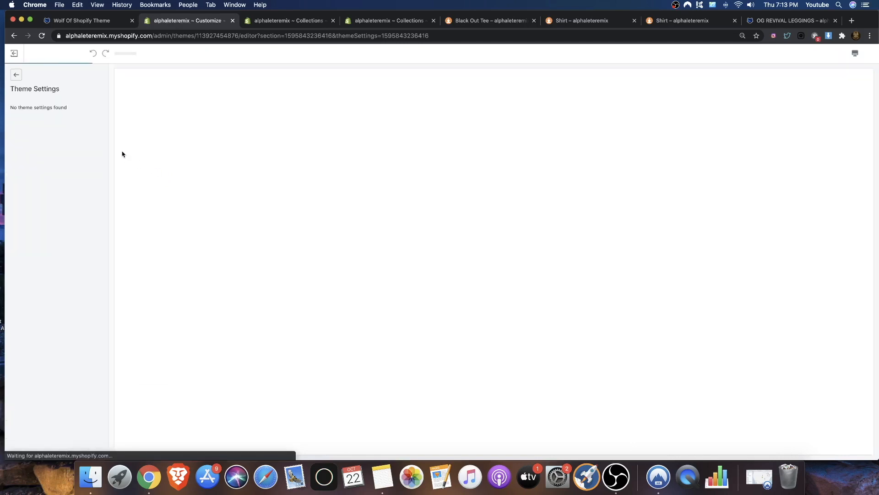
click(19, 79)
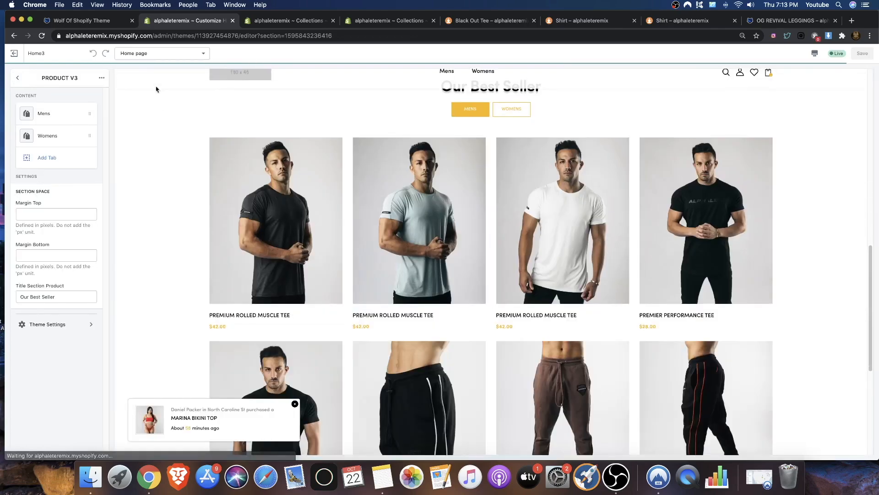
scroll(327, 137, down, 5)
scroll(325, 133, up, 5)
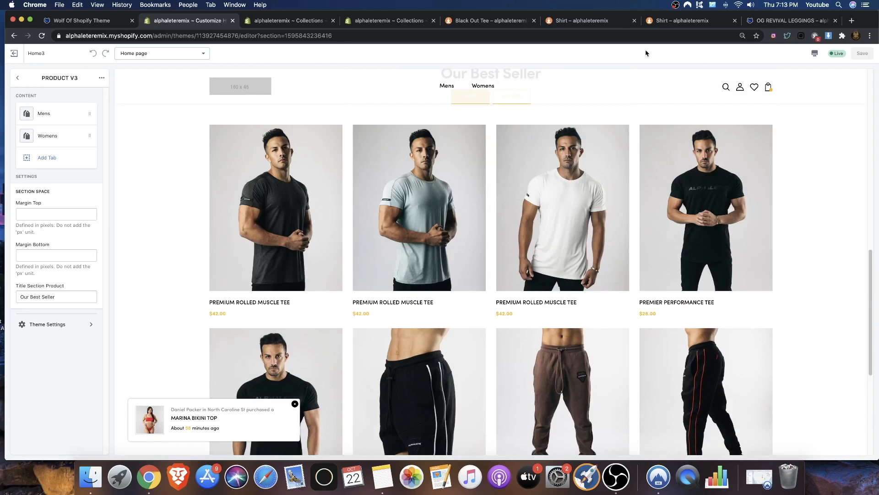
scroll(801, 153, down, 3)
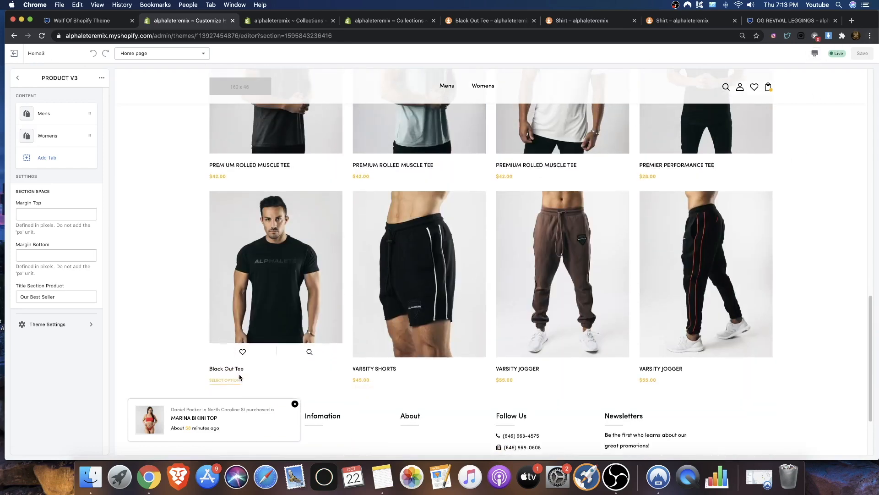
scroll(239, 378, down, 2)
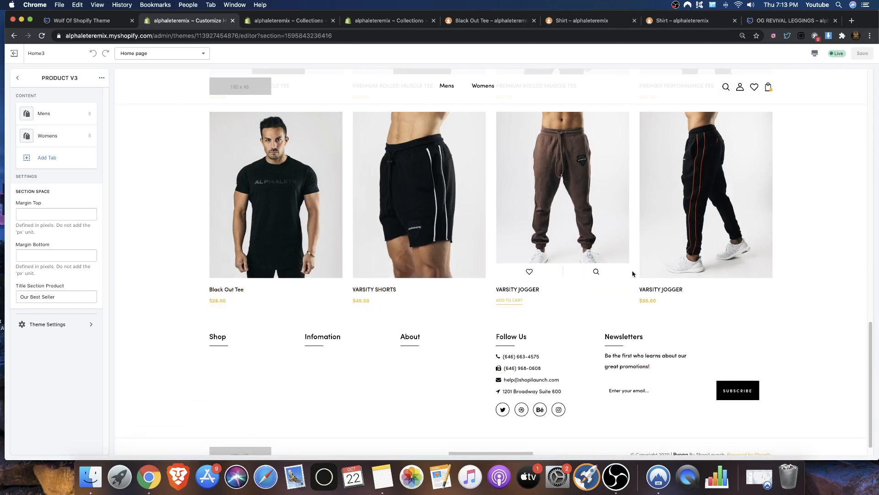
Change the product item style to Style 3, save the theme and return to the Home page's section list
click(101, 77)
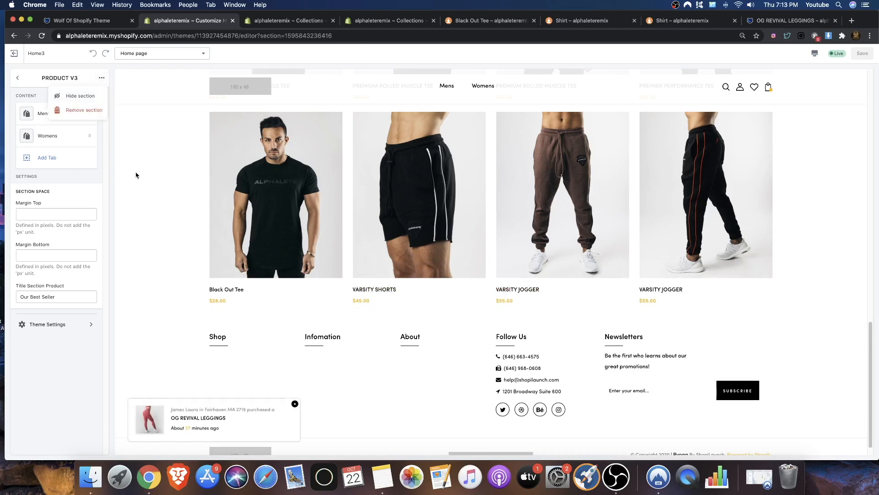
click(67, 326)
click(55, 141)
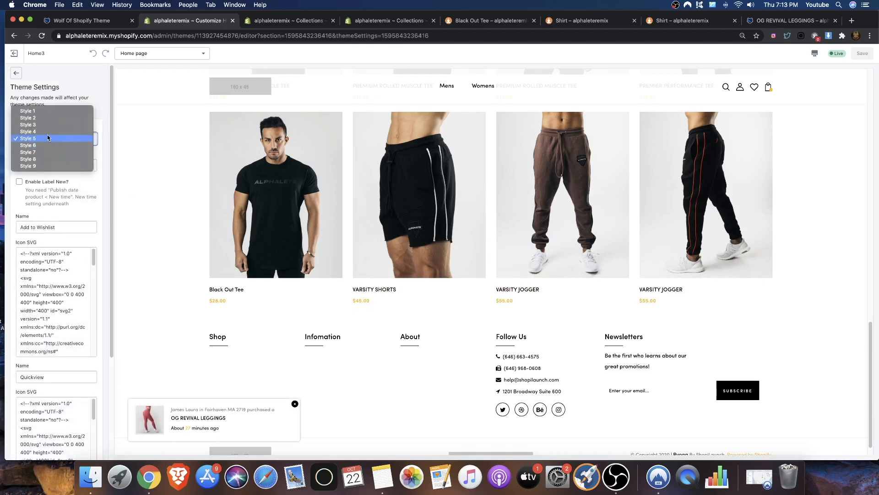
click(44, 127)
scroll(73, 259, down, 10)
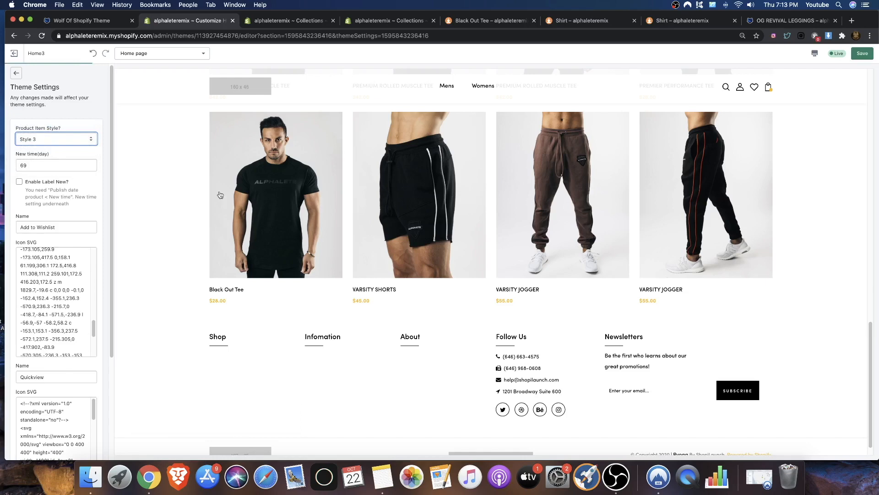
scroll(458, 170, up, 9)
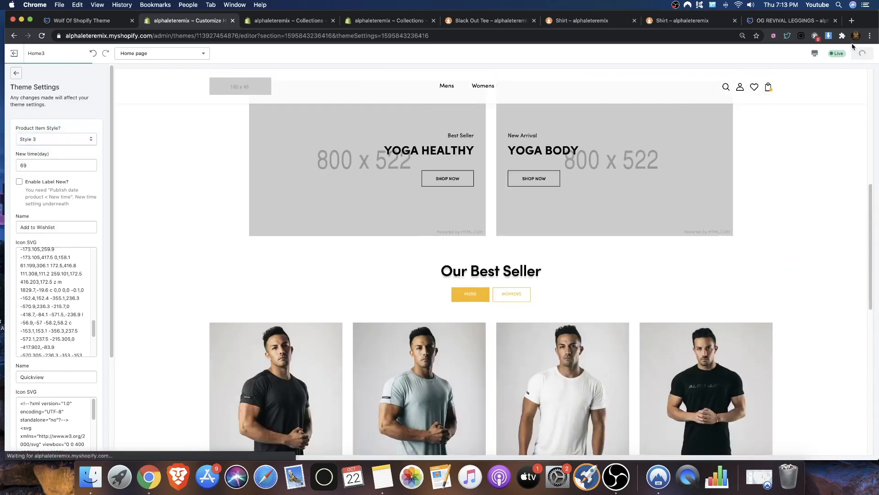
click(15, 77)
click(16, 77)
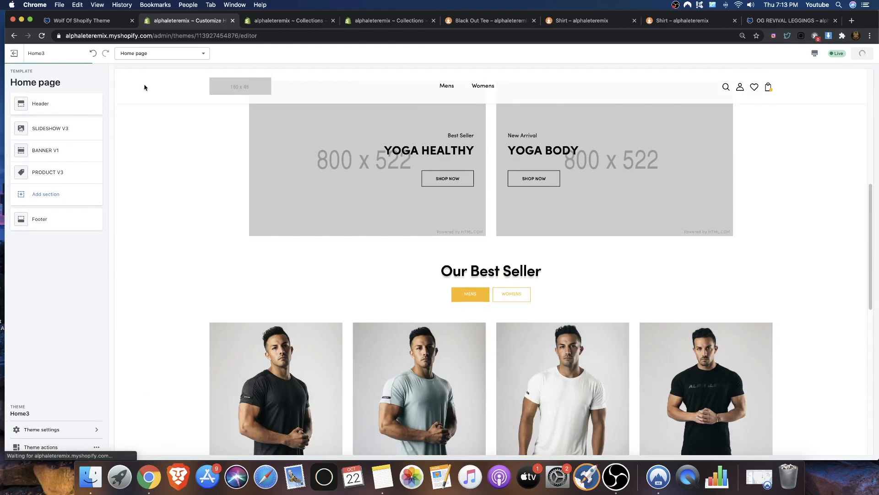
Examine the Mens best-seller rows and their product overlays in the Style 3 layout
right_click(160, 108)
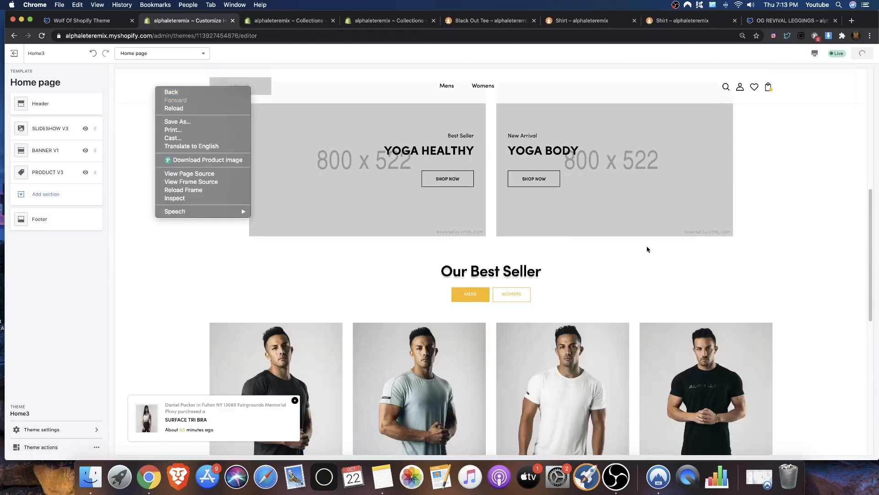
click(676, 228)
scroll(676, 228, down, 4)
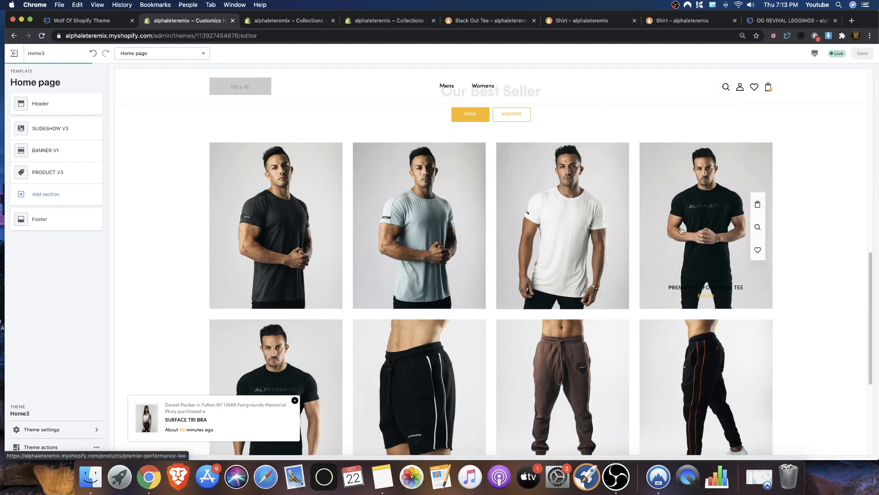
click(679, 289)
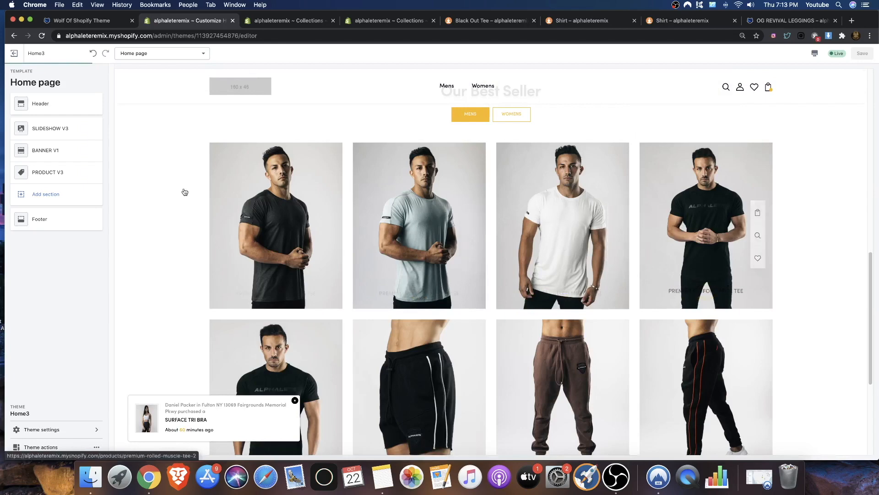
scroll(411, 288, down, 3)
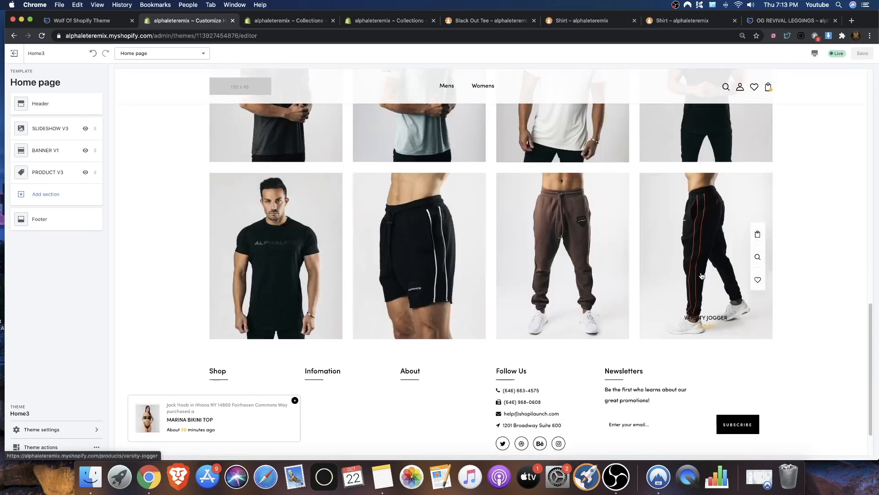
scroll(425, 212, down, 1)
scroll(298, 188, up, 2)
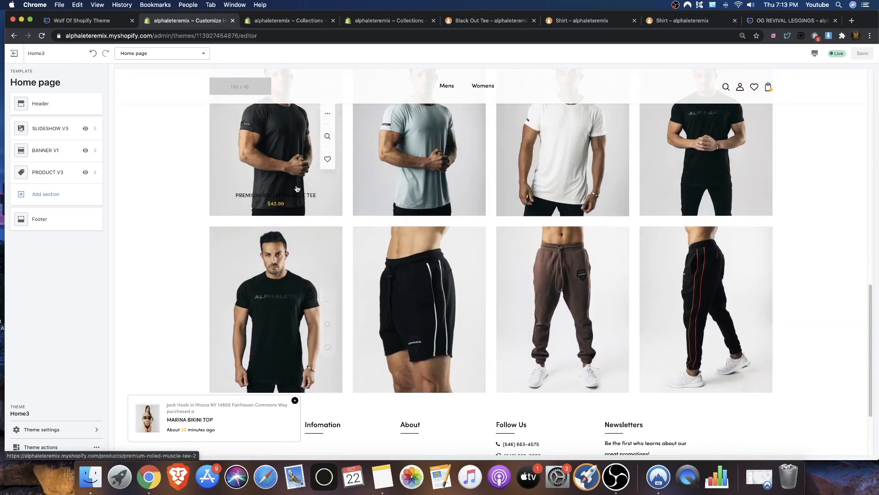
scroll(297, 189, up, 3)
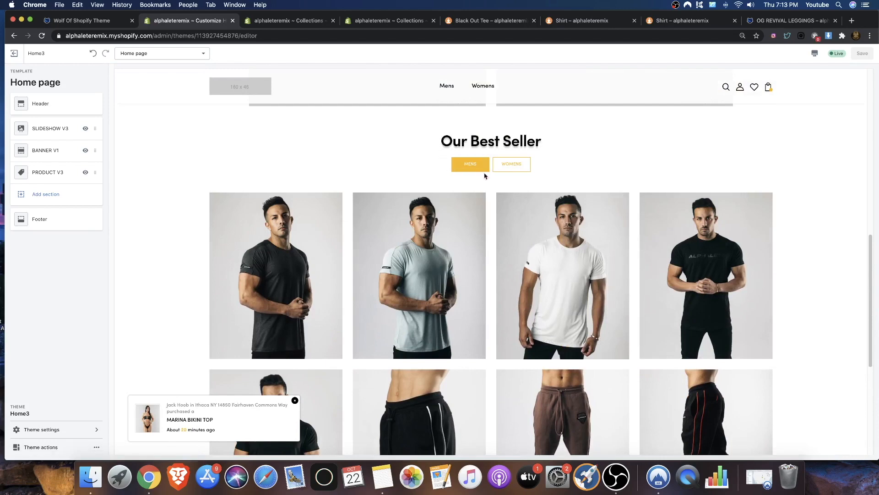
Check the Womens best-seller rows and limit the Womens tab of the PRODUCT V3 section to 8 products
click(501, 168)
scroll(497, 174, down, 10)
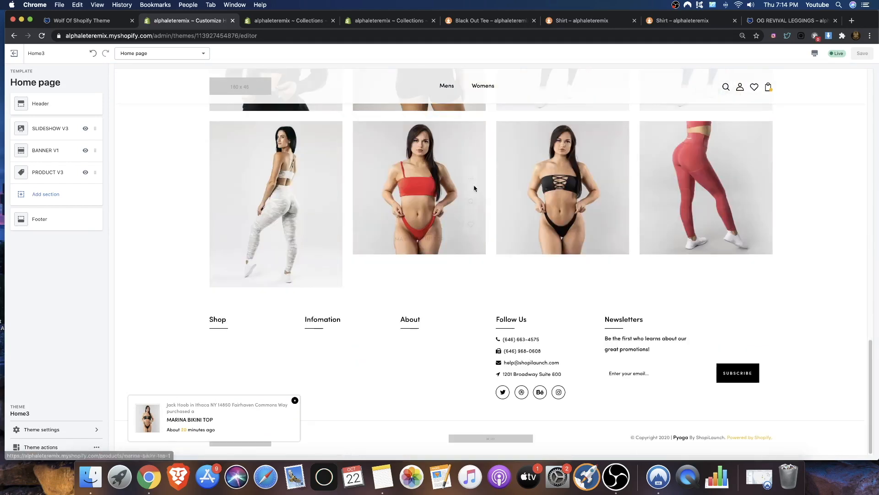
scroll(473, 189, up, 6)
scroll(476, 197, down, 4)
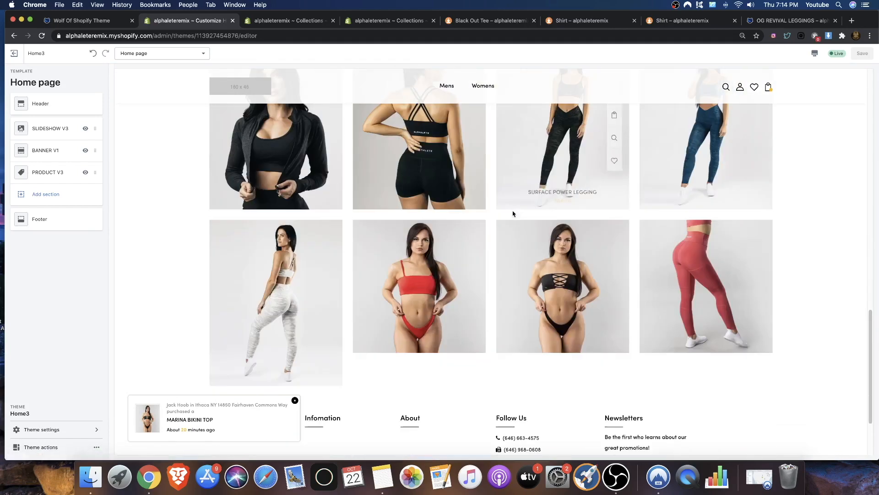
scroll(417, 207, up, 4)
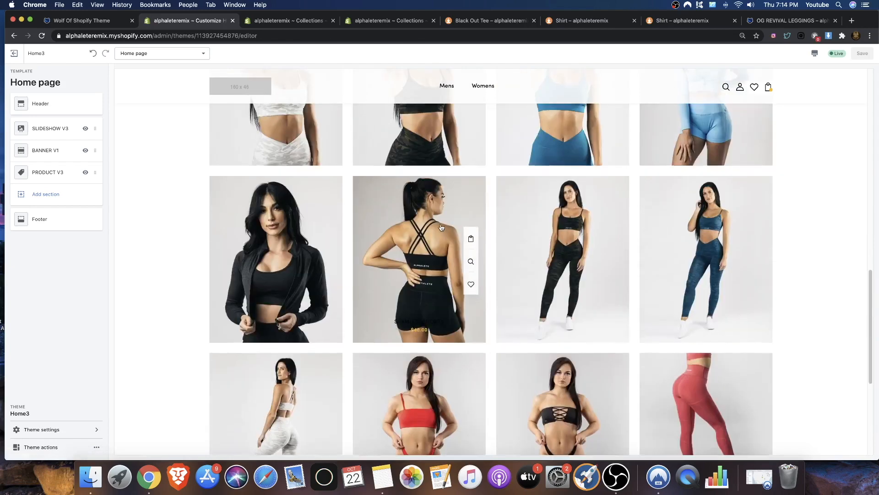
scroll(418, 207, up, 2)
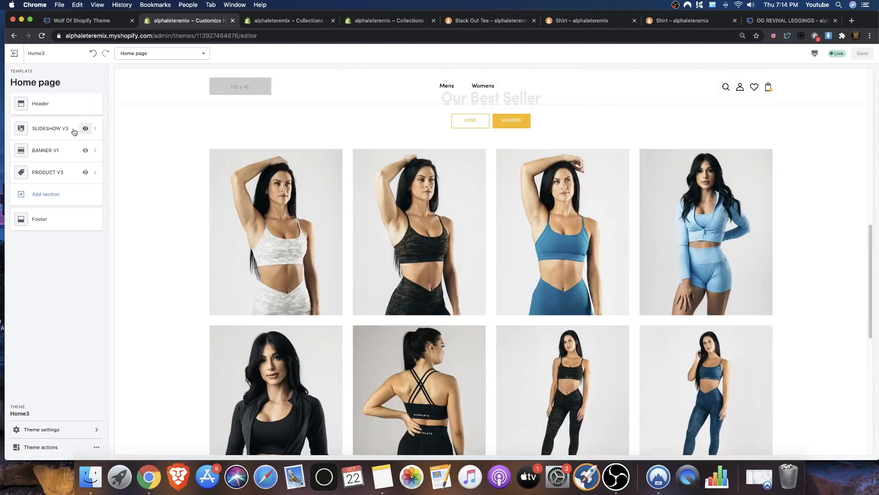
click(58, 170)
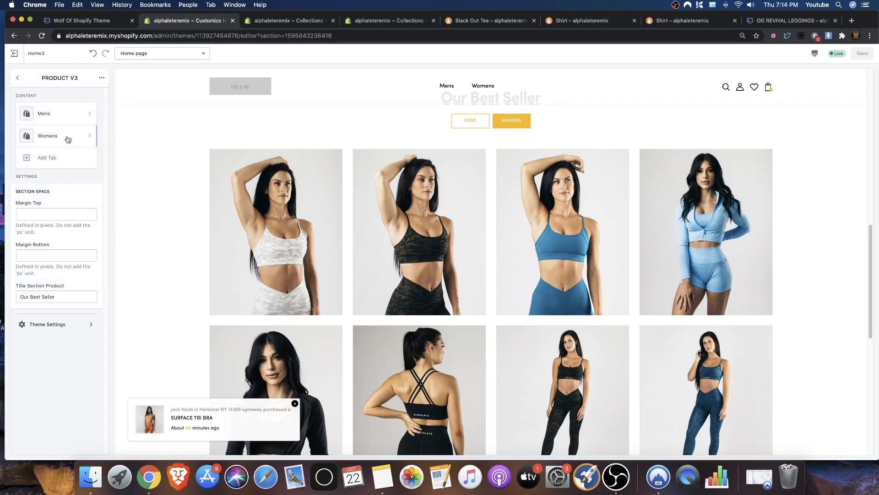
click(66, 138)
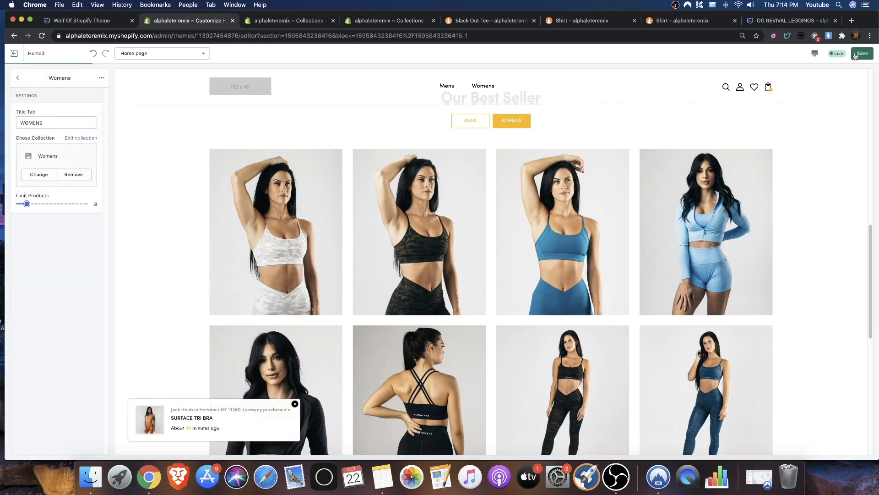
Save the theme and check the Womens best-seller rows in the home page preview
click(854, 54)
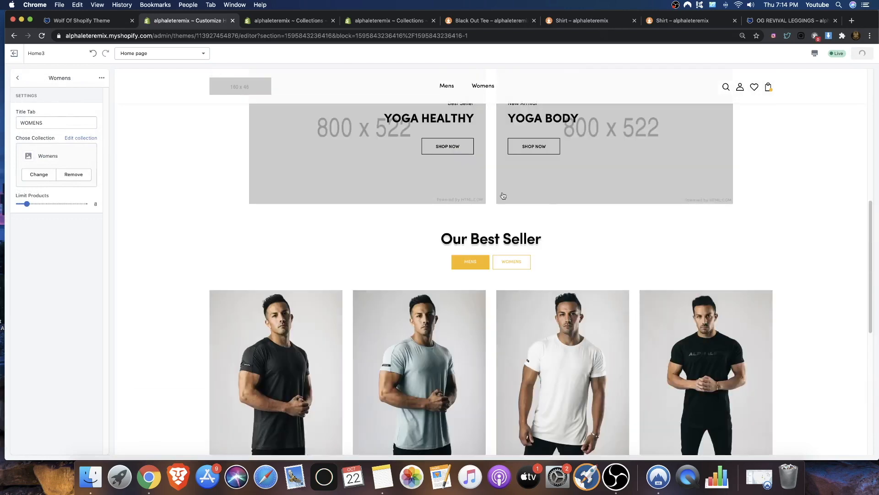
click(504, 258)
scroll(458, 174, down, 5)
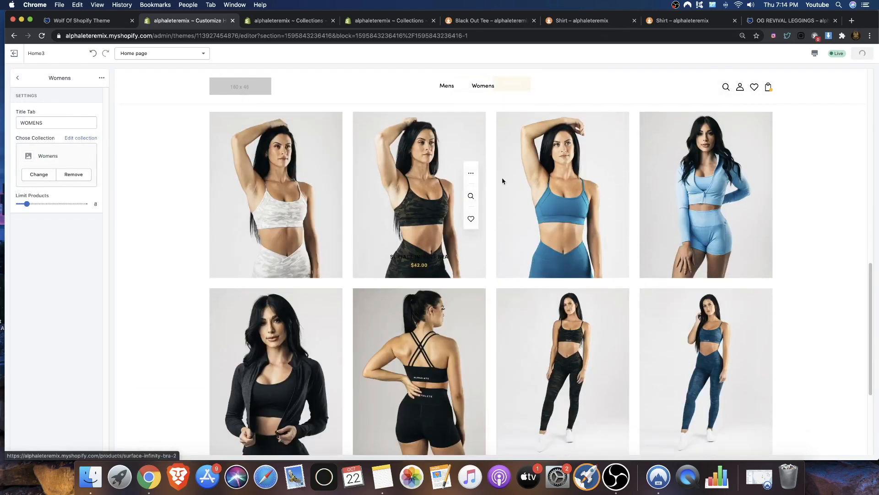
scroll(660, 334, down, 3)
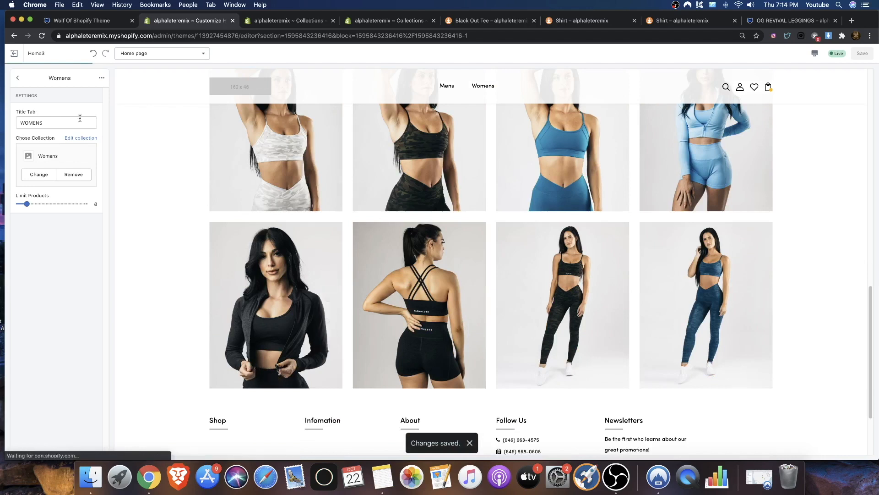
Leave the Womens tab and PRODUCT V3 settings and return to the Home page's section list
click(16, 79)
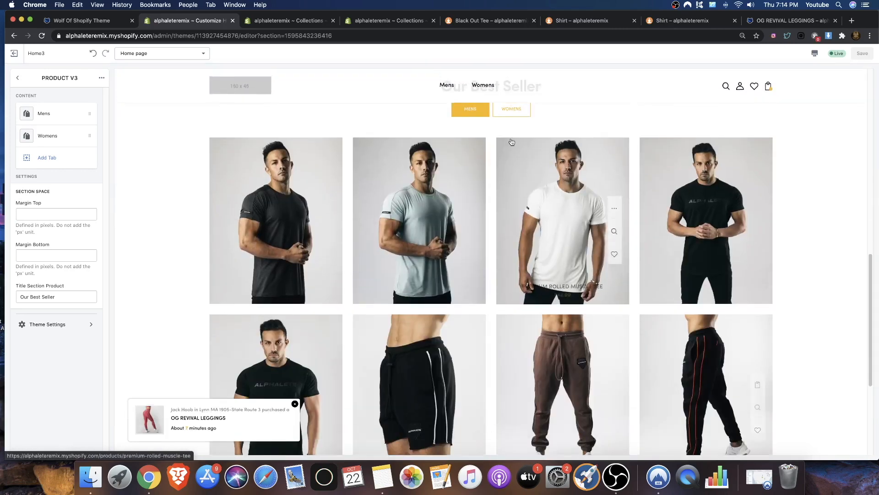
scroll(510, 145, down, 4)
scroll(510, 147, up, 1)
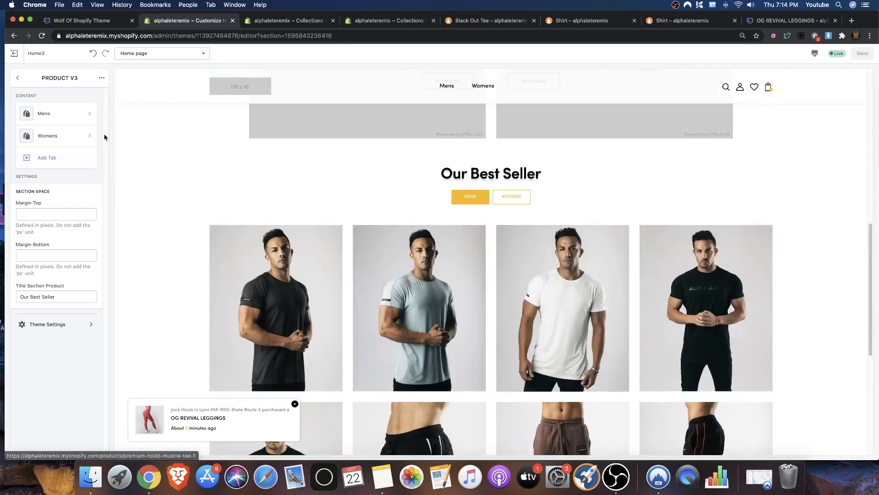
click(17, 78)
Look over the home page preview from the Mens best-seller rows down to the footer
scroll(395, 207, up, 5)
scroll(395, 208, down, 10)
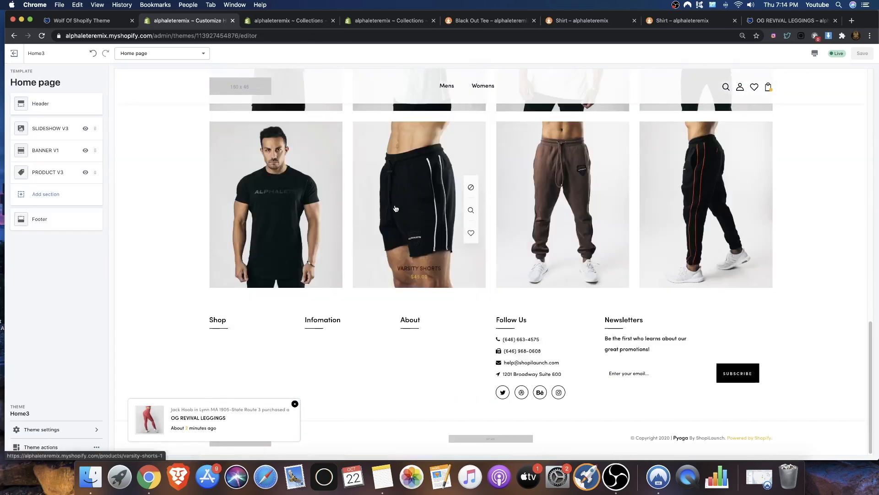
scroll(504, 247, up, 8)
scroll(458, 247, down, 6)
scroll(597, 197, down, 3)
scroll(597, 231, up, 3)
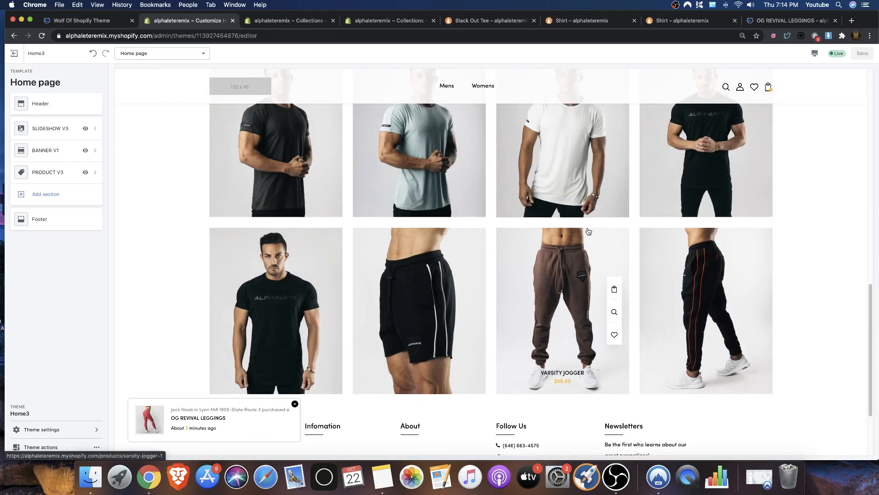
scroll(591, 232, up, 2)
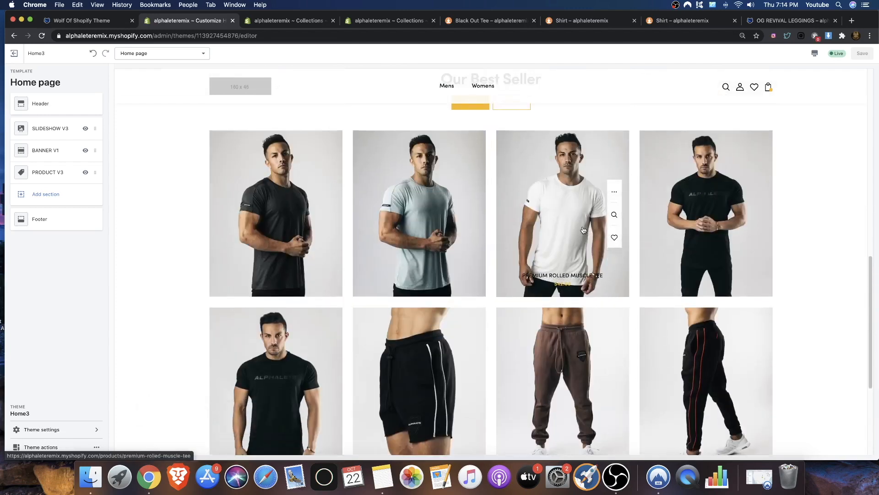
click(616, 477)
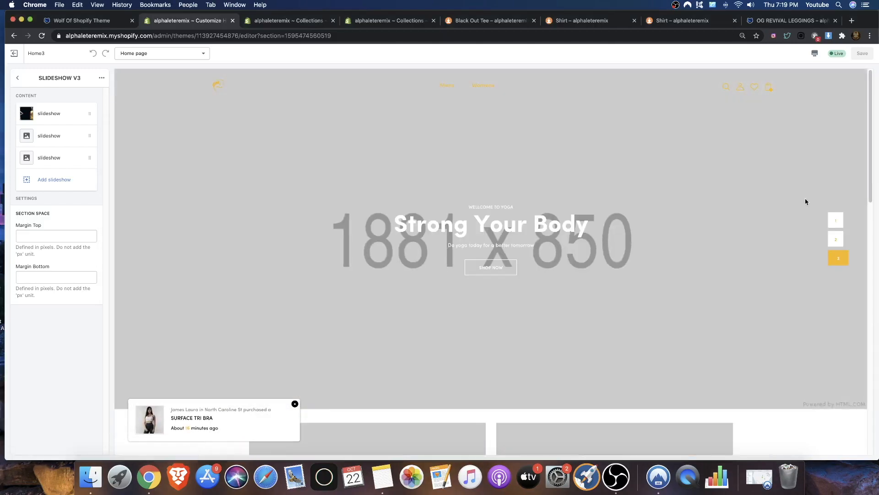
Check the first slideshow slide and the two placeholder banners in the home page preview, and return to the section list
click(836, 219)
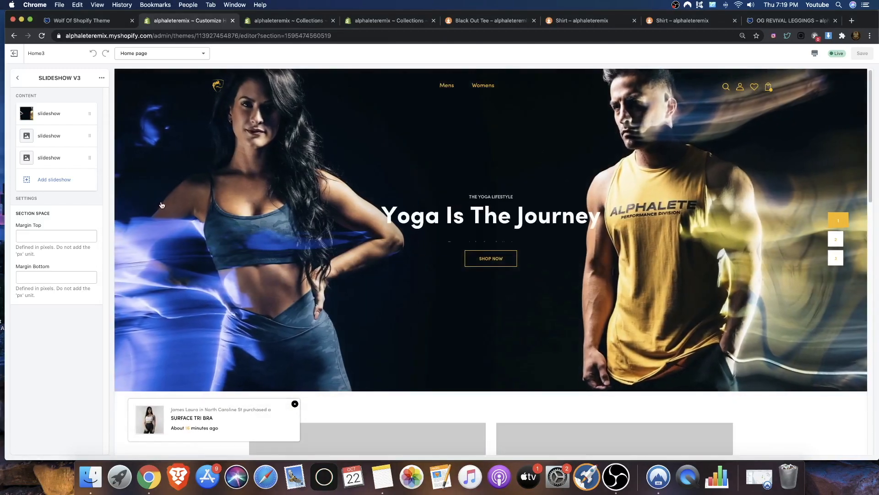
scroll(248, 253, down, 5)
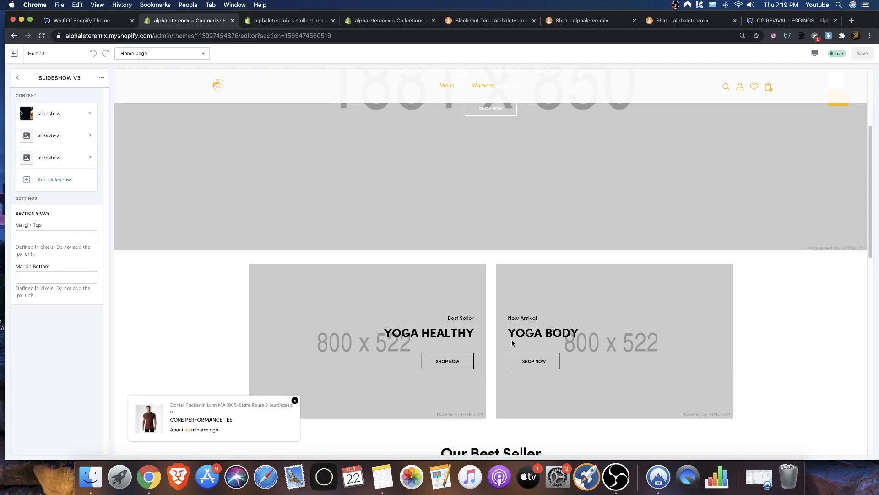
scroll(512, 339, up, 4)
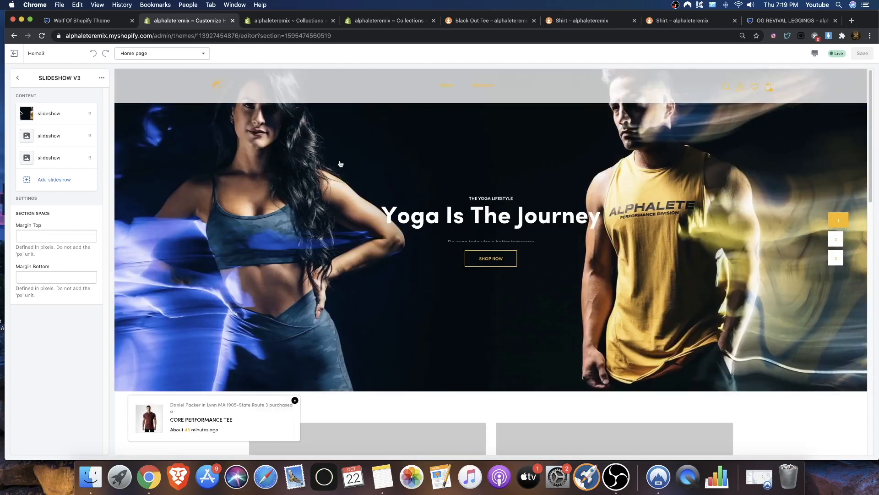
scroll(525, 197, down, 4)
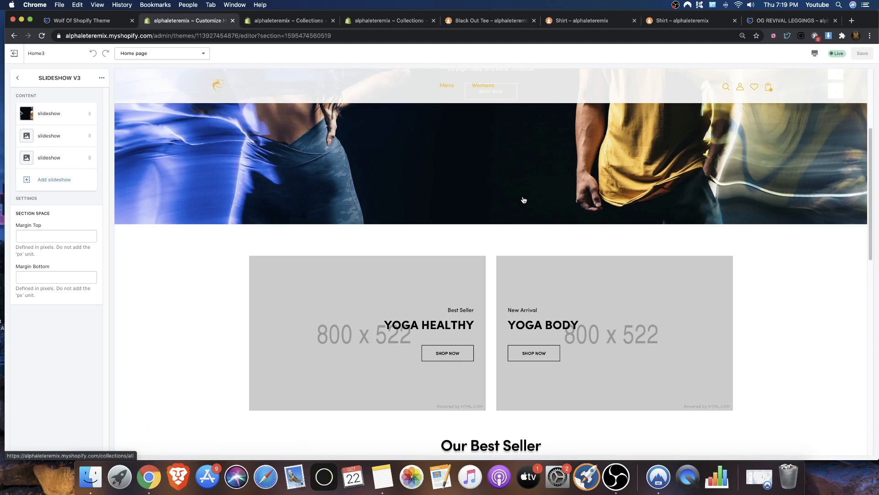
click(54, 137)
click(19, 77)
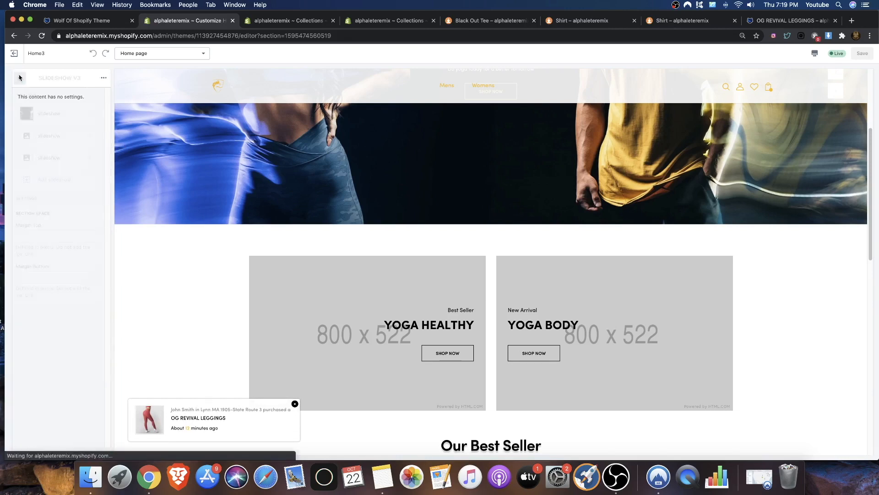
click(20, 78)
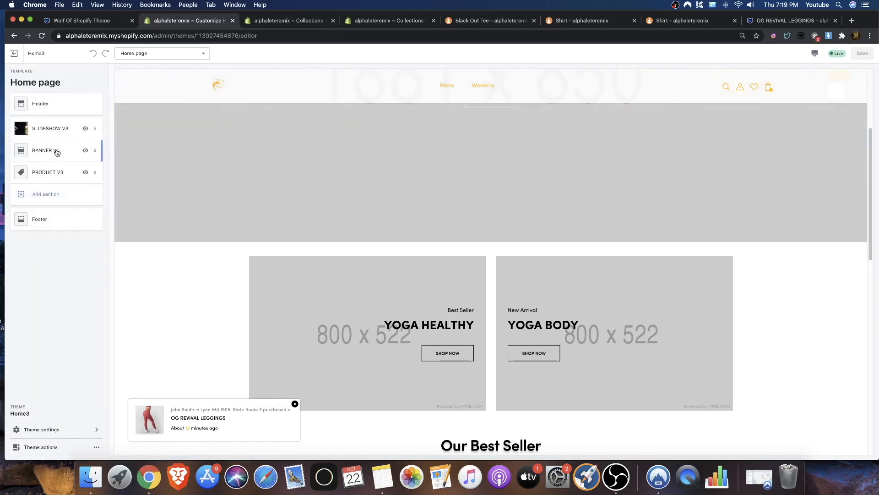
Browse the section types available to add to the home page without adding any
click(58, 194)
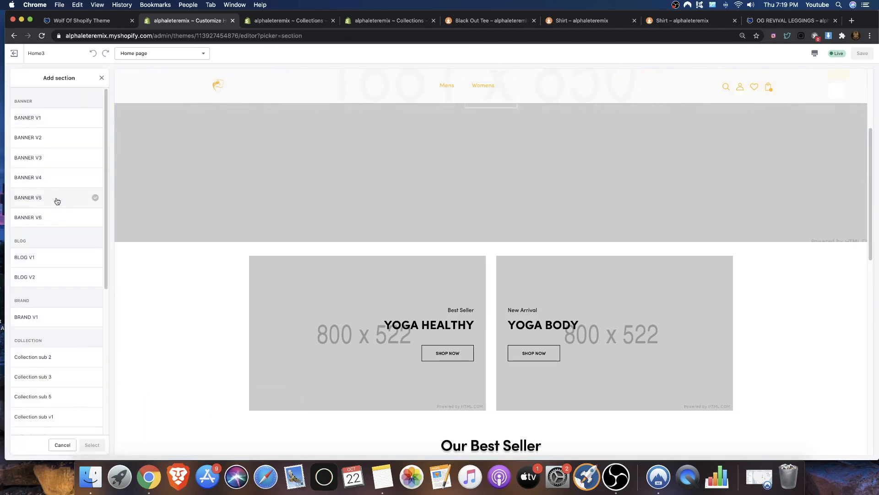
scroll(68, 238, down, 5)
scroll(68, 214, up, 5)
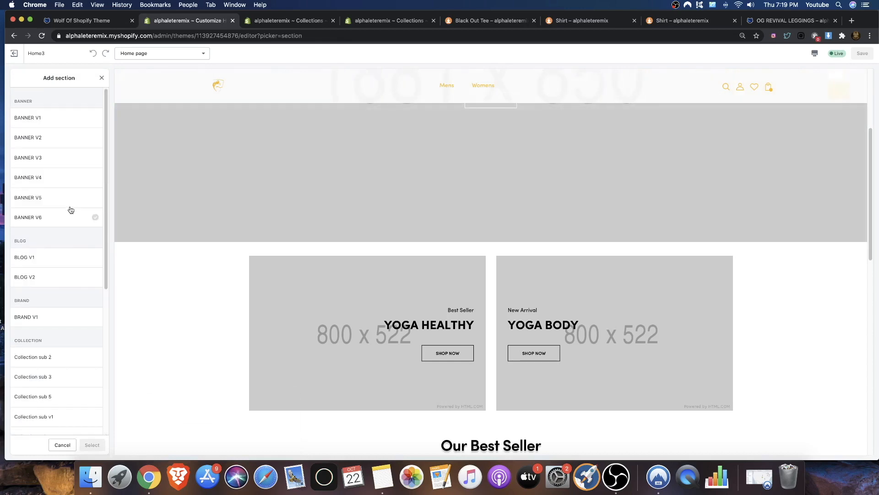
click(102, 80)
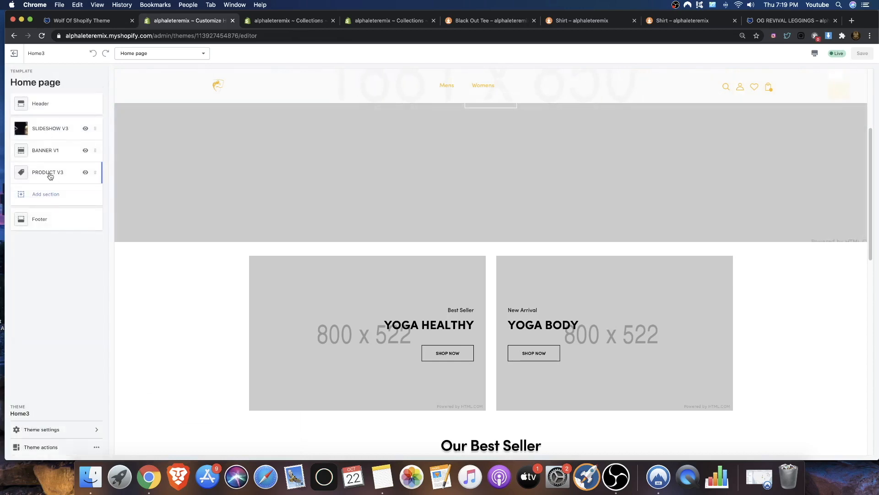
Open the Banner V1 section, review the settings of both banners, and open the image library for banner 1
click(45, 155)
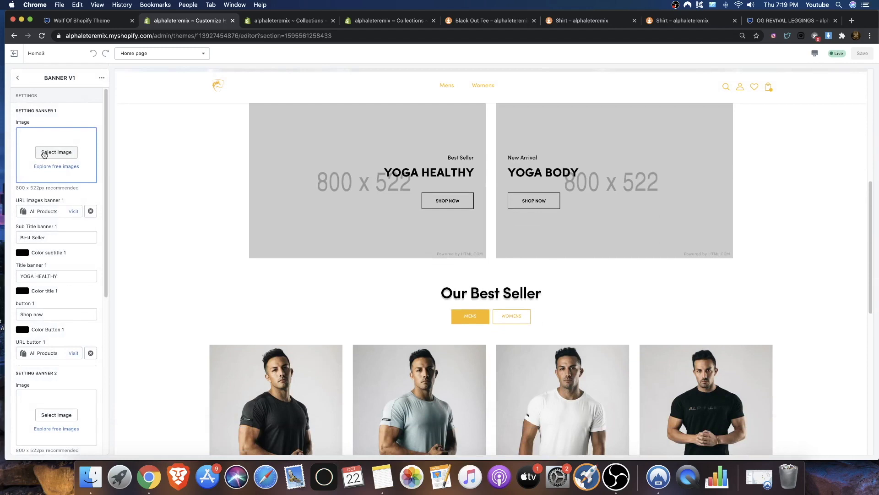
scroll(50, 172, down, 6)
scroll(51, 173, up, 6)
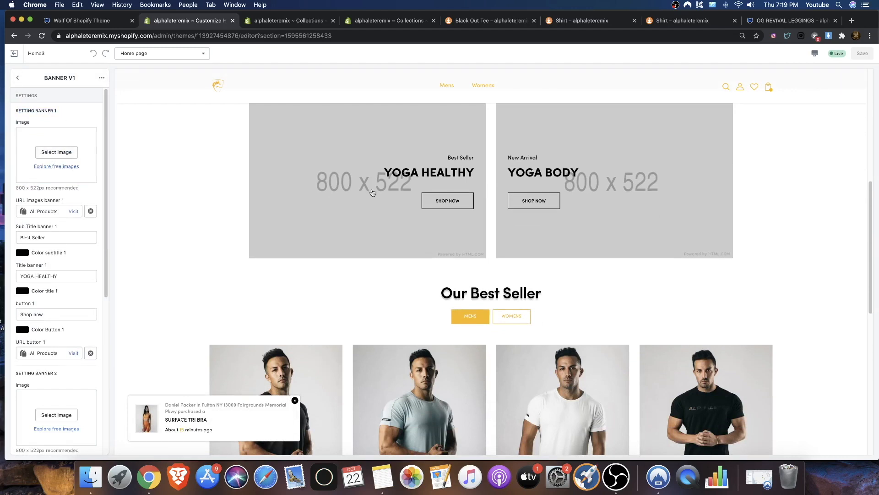
scroll(64, 362, down, 3)
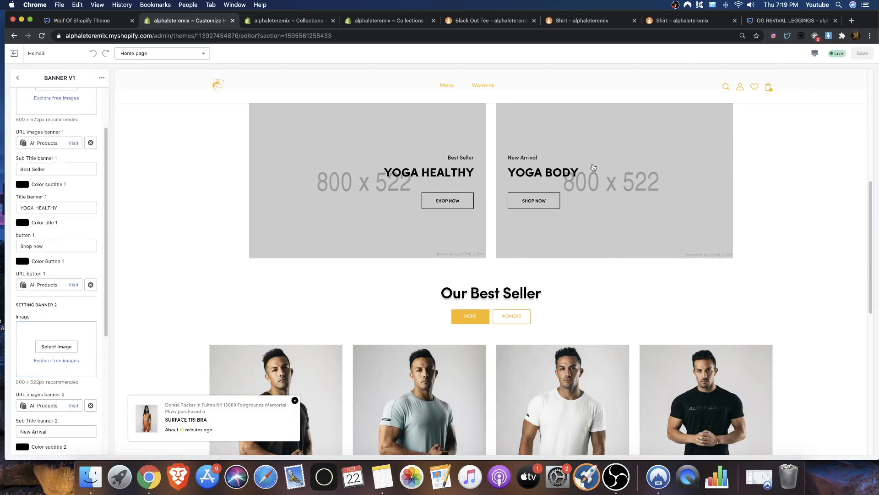
scroll(51, 186, up, 3)
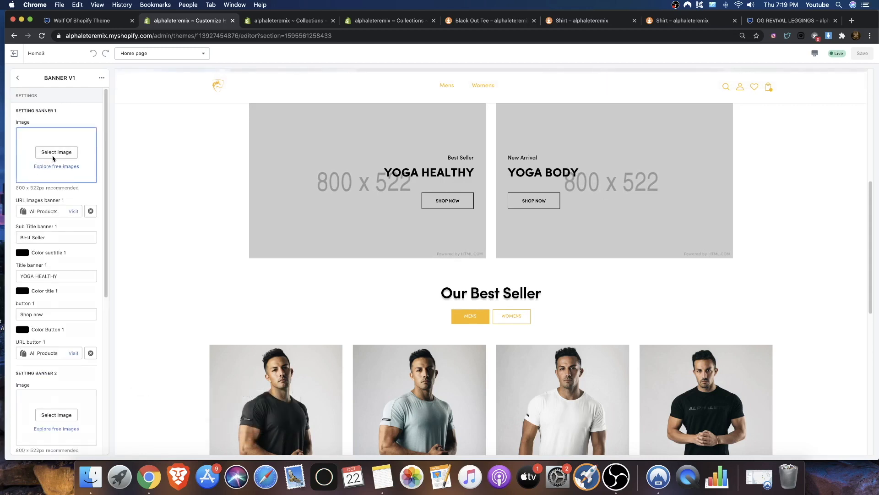
click(53, 156)
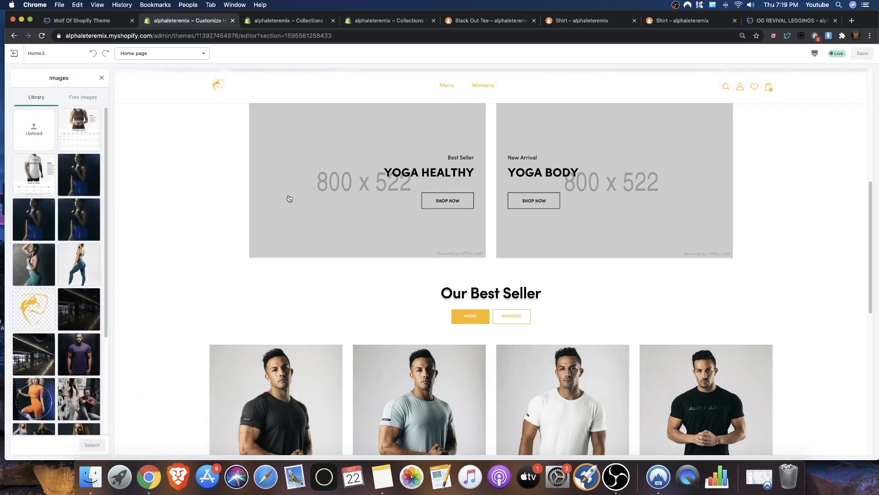
Try the purple T-shirt man, the gym couple and the orange outfit photos as banner 1's image
click(66, 371)
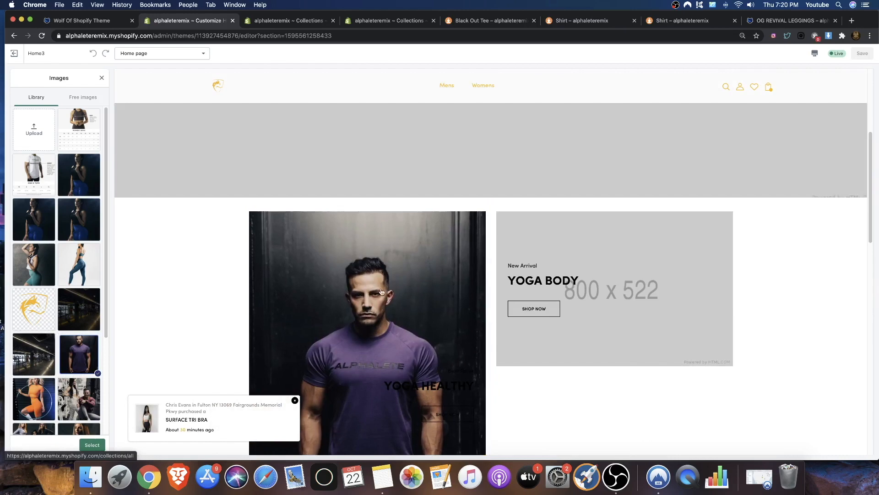
scroll(54, 361, down, 2)
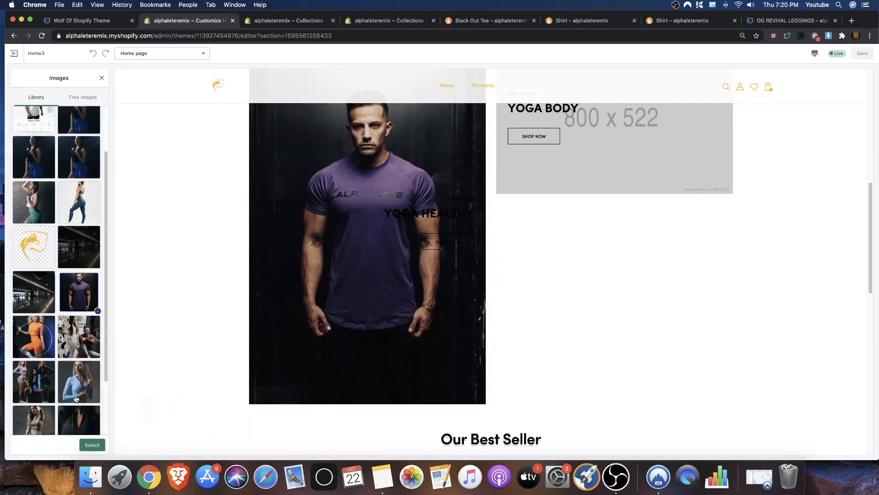
click(72, 350)
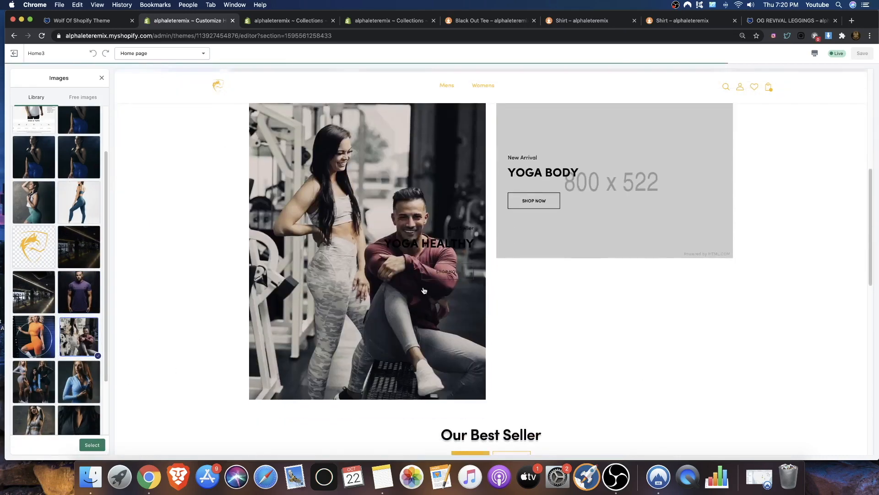
click(17, 339)
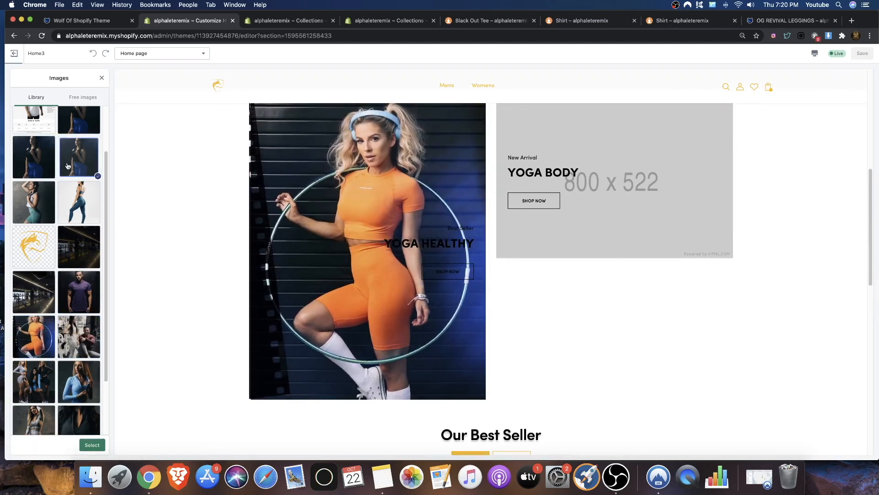
Try the blue shorts, blue leggings and light blue jacket photos, among others, as banner 1's image
scroll(101, 181, up, 1)
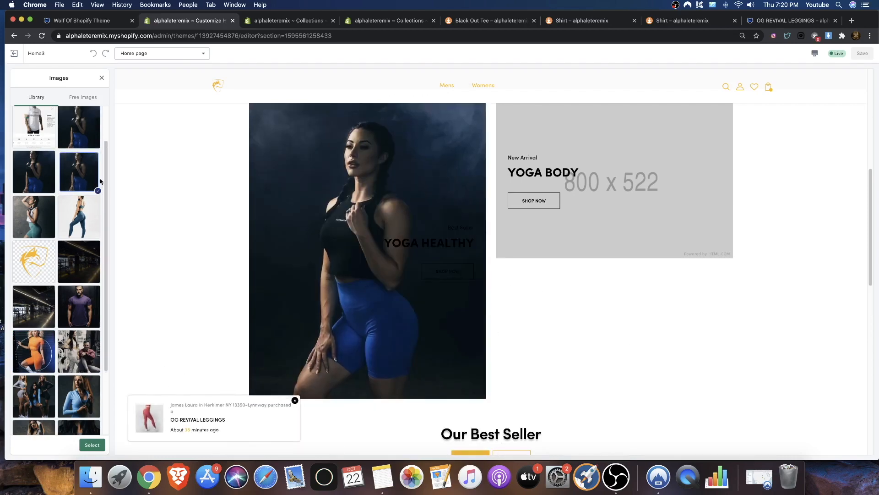
scroll(100, 181, up, 2)
click(64, 183)
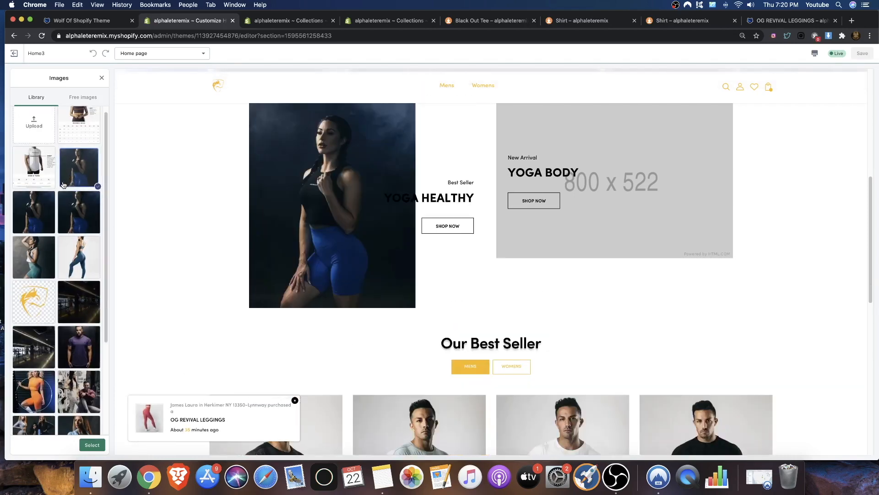
click(78, 212)
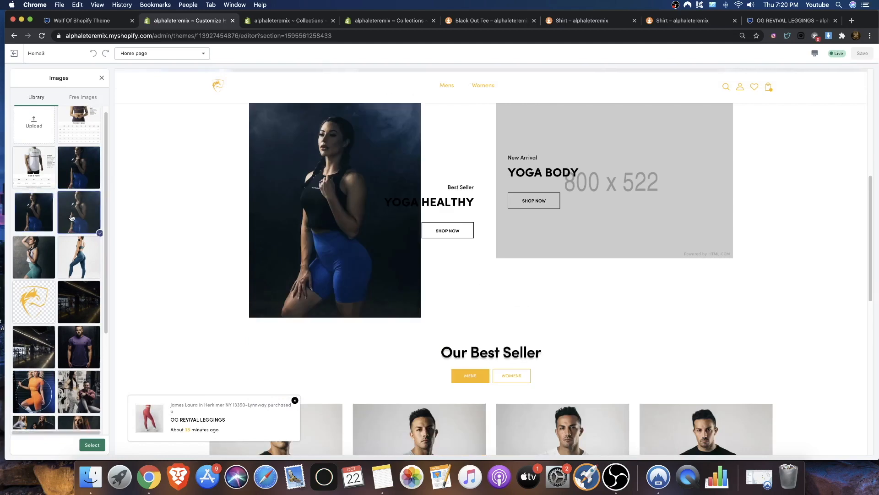
click(88, 265)
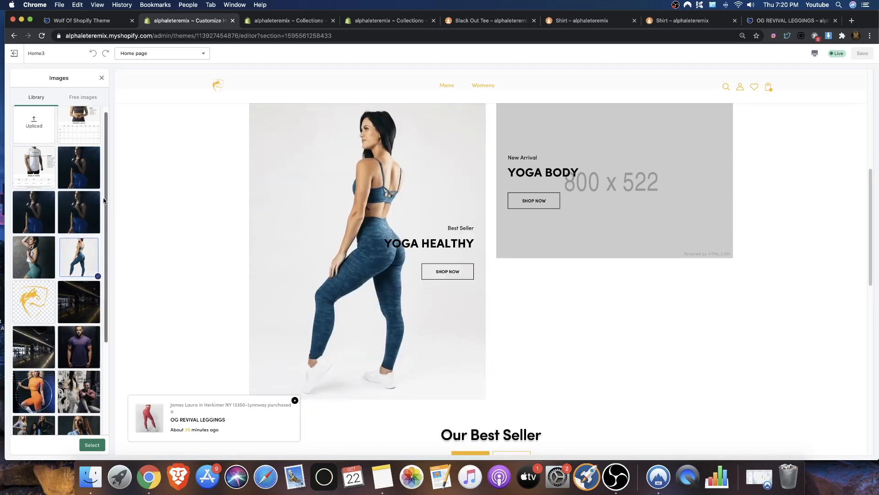
scroll(104, 200, down, 5)
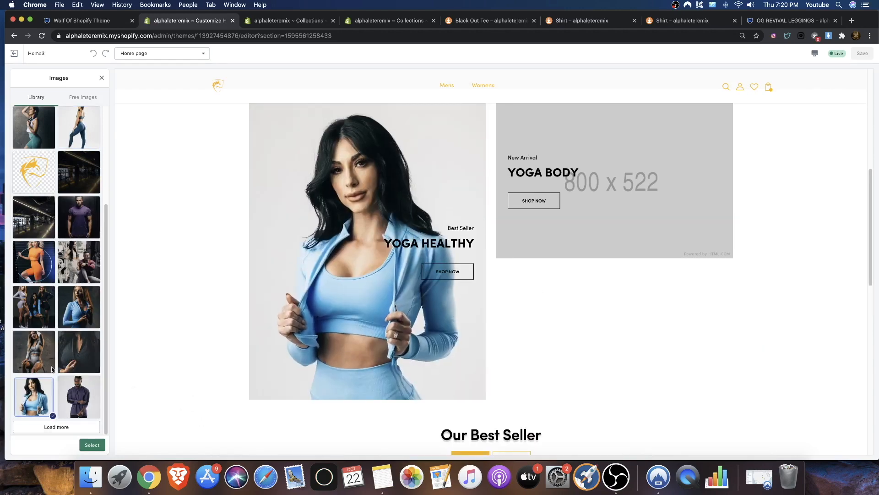
click(40, 357)
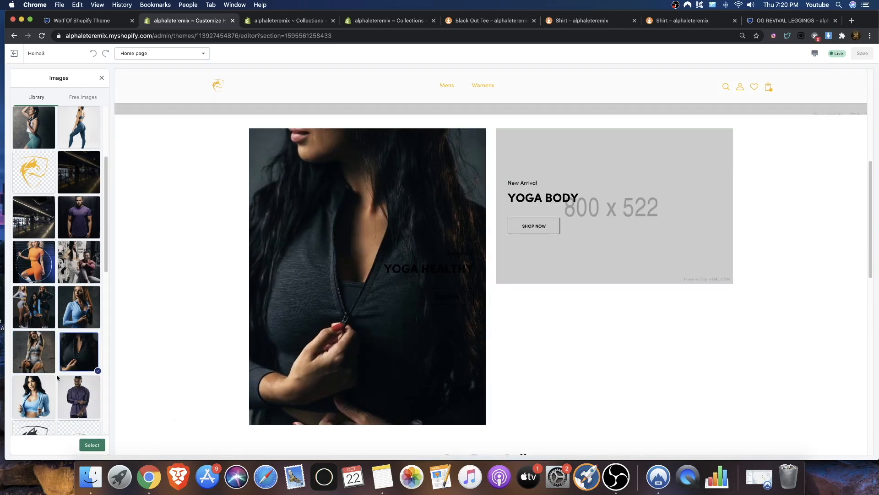
Set banner 1's image to the library photo of three people in black Alphalete outfits
scroll(59, 379, down, 5)
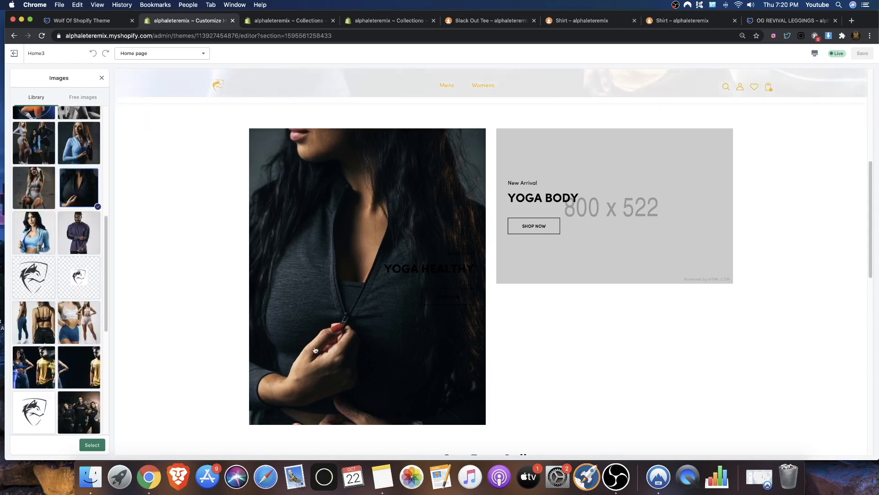
scroll(96, 359, down, 5)
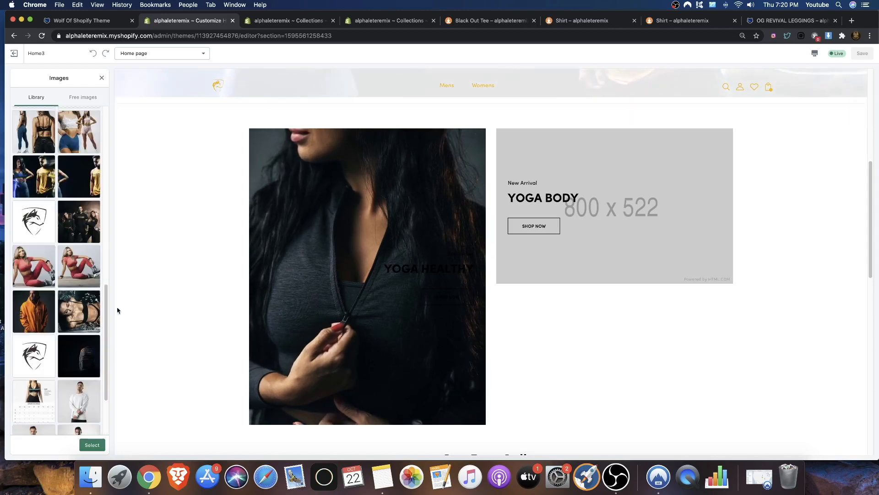
click(72, 236)
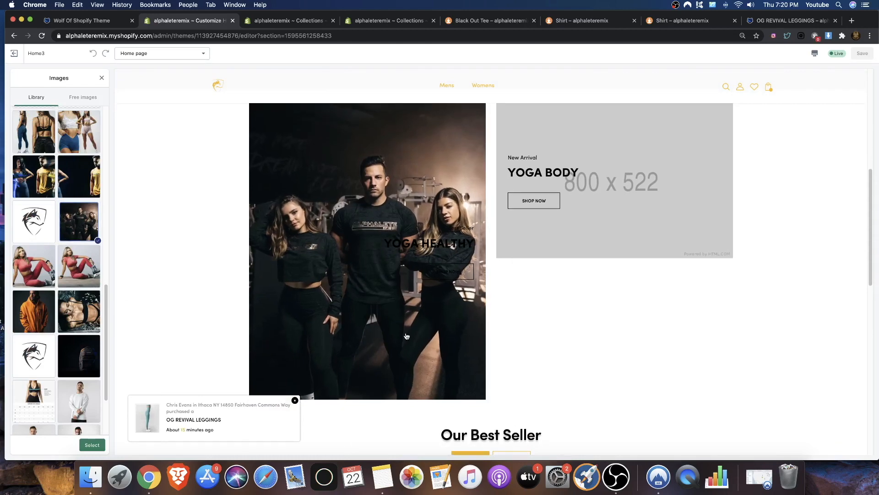
scroll(151, 250, up, 3)
scroll(52, 256, up, 4)
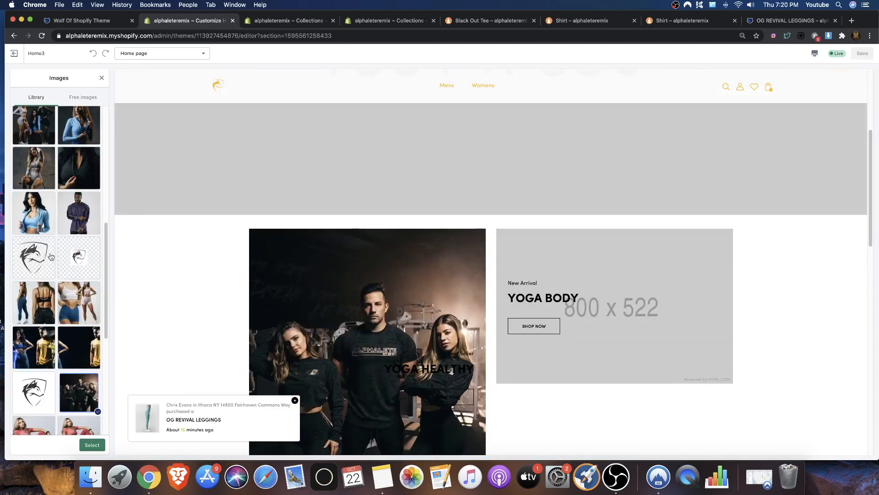
scroll(312, 332, down, 6)
scroll(38, 320, down, 6)
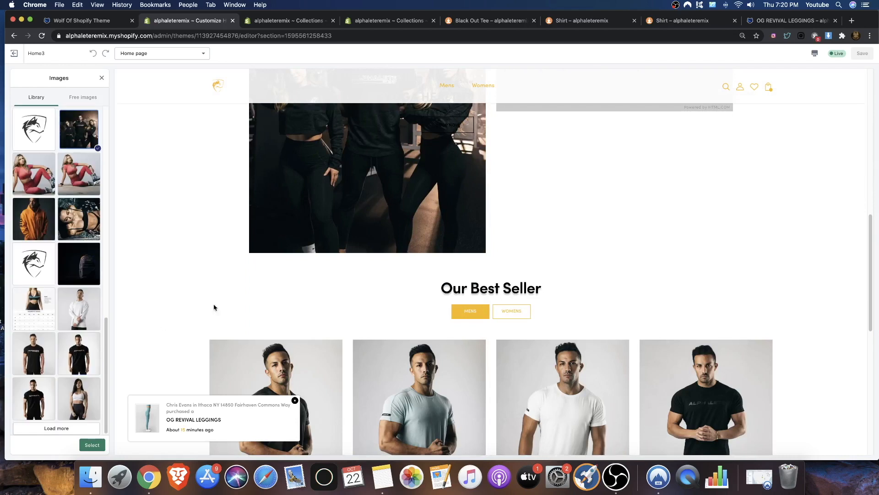
scroll(224, 226, up, 5)
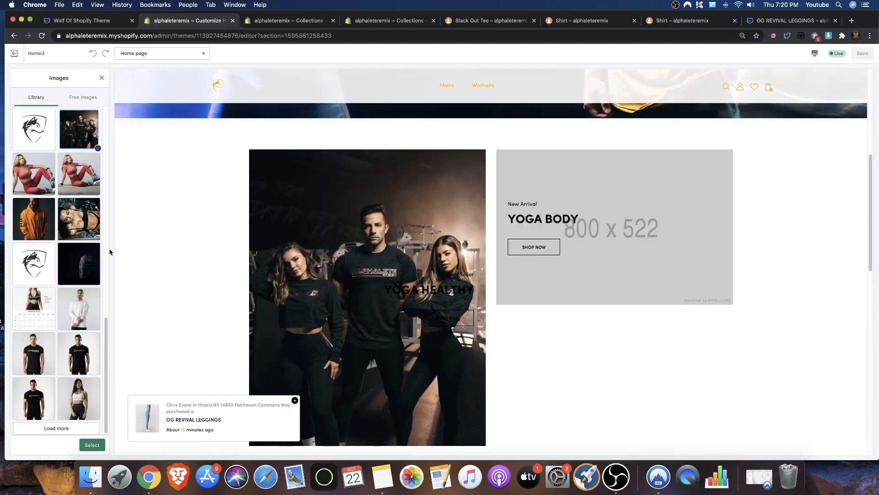
click(92, 445)
Set banner 2's image to the library photo of the man in the purple Alphalete T-shirt
scroll(44, 316, down, 5)
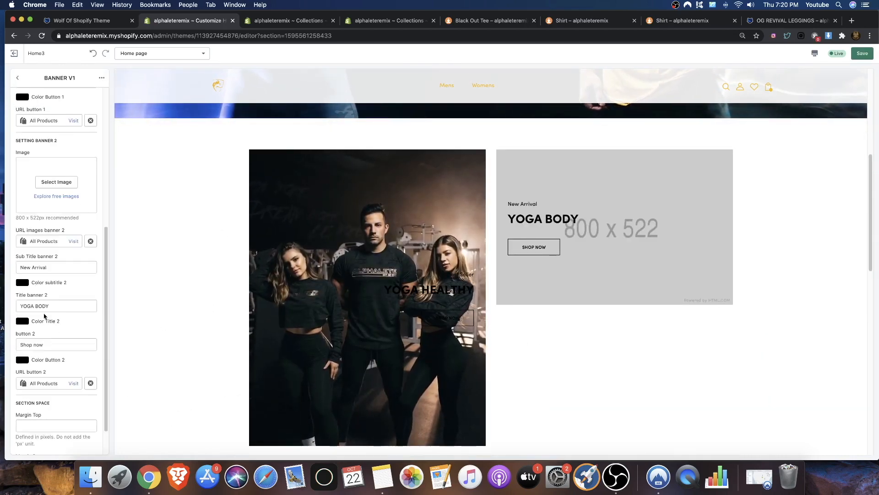
click(56, 182)
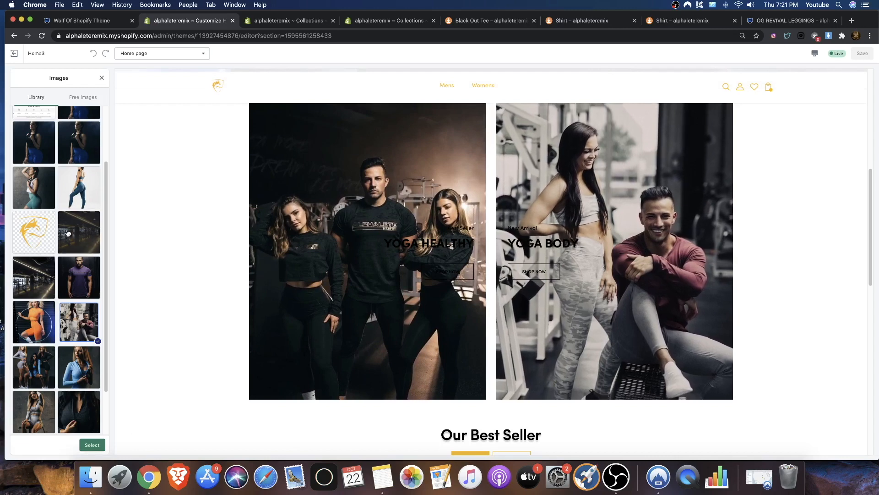
scroll(76, 242, up, 3)
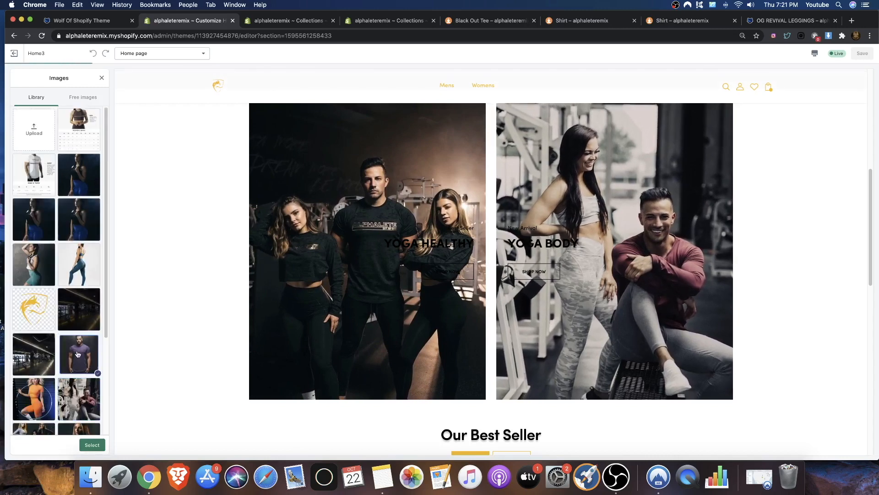
click(92, 444)
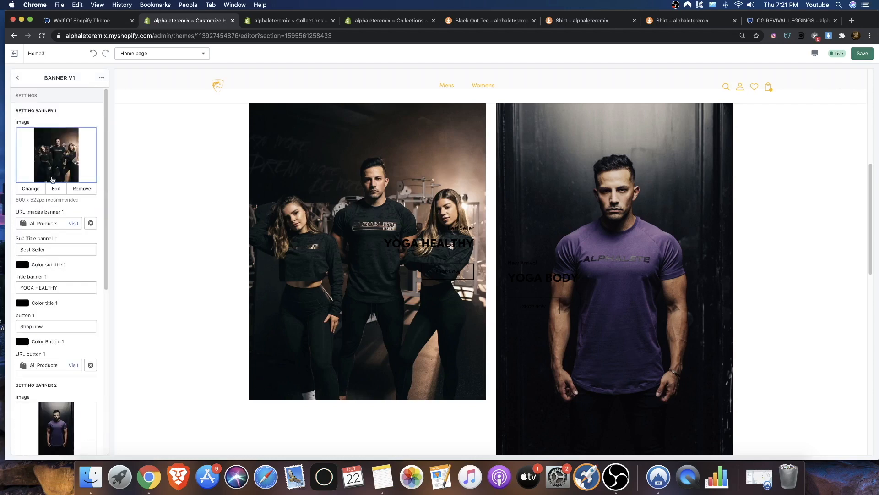
Try the orange outfit and grey outfit photos as banner 1's image and load more library images
click(31, 188)
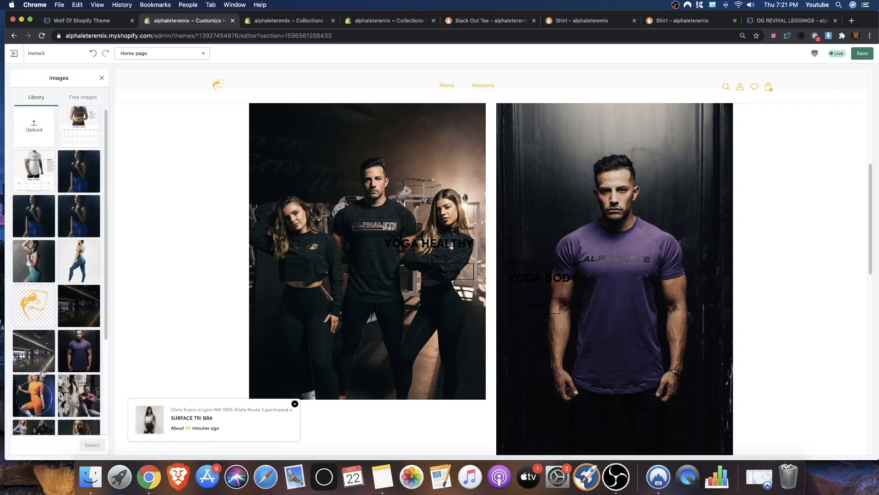
click(34, 395)
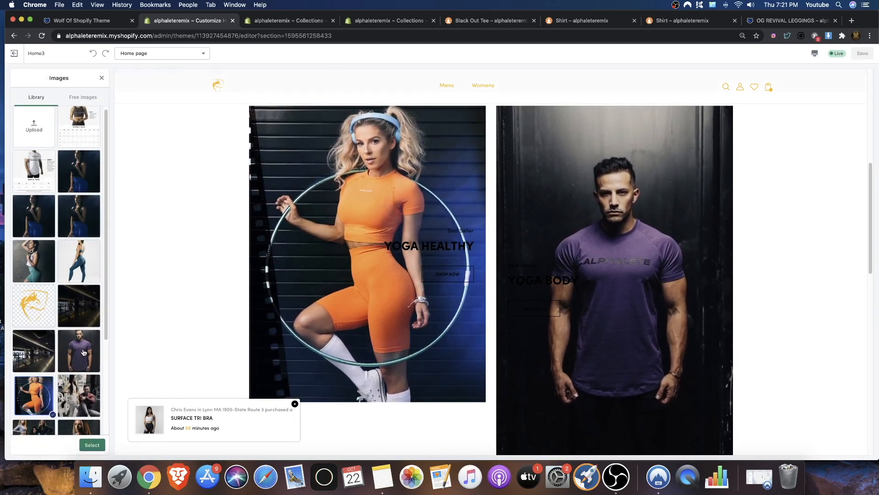
scroll(79, 242, down, 3)
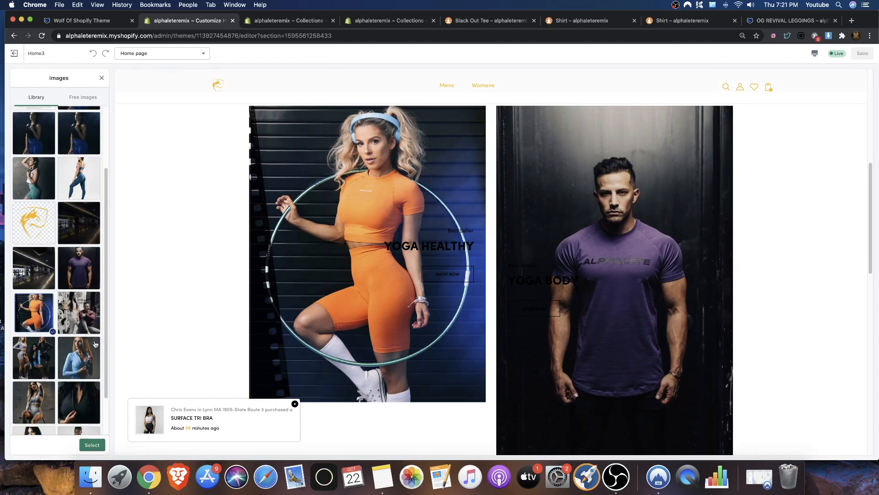
scroll(76, 314, down, 2)
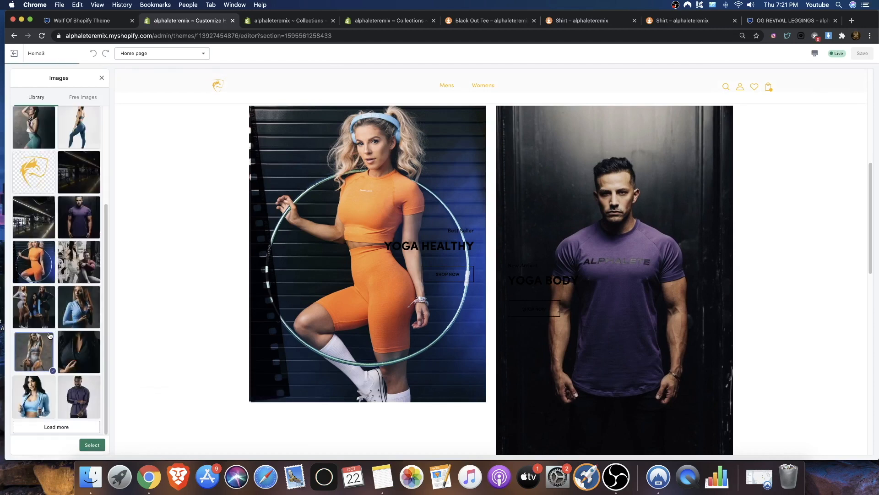
click(35, 427)
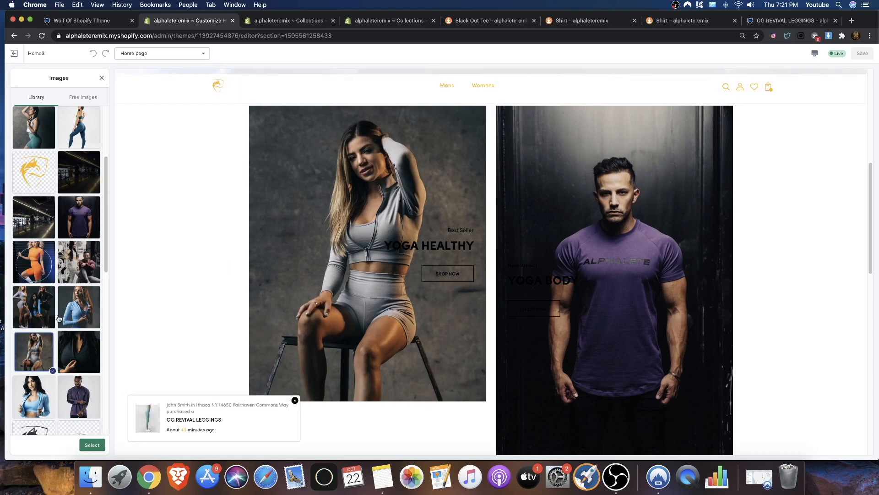
Set banner 1's image to the library photo of two women in blue and black camo leggings on a white background
scroll(58, 318, down, 10)
scroll(56, 317, up, 15)
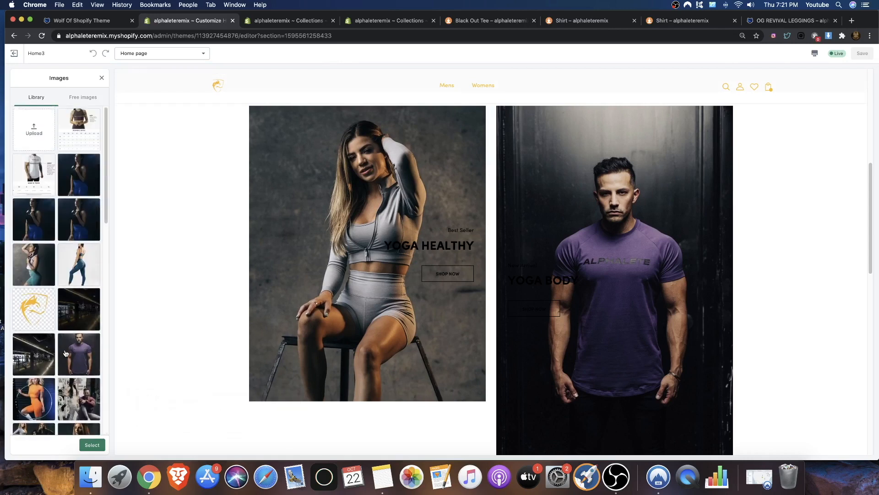
scroll(66, 353, down, 5)
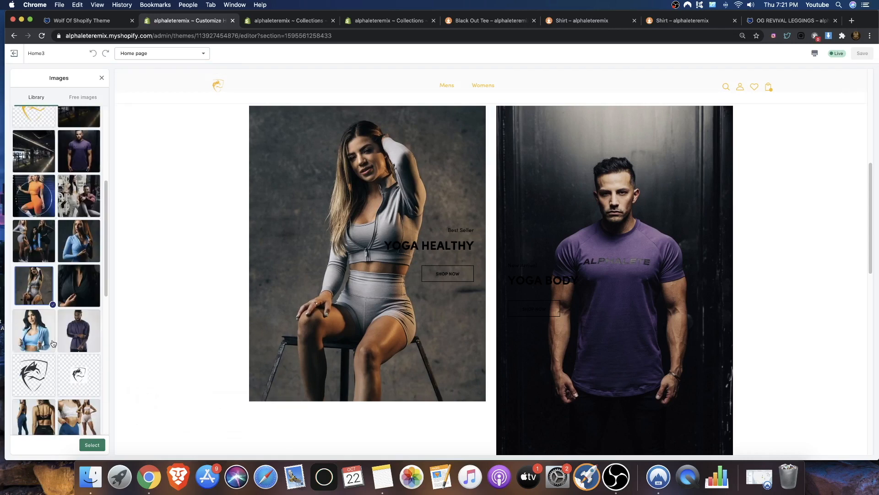
scroll(53, 343, down, 5)
scroll(49, 263, up, 2)
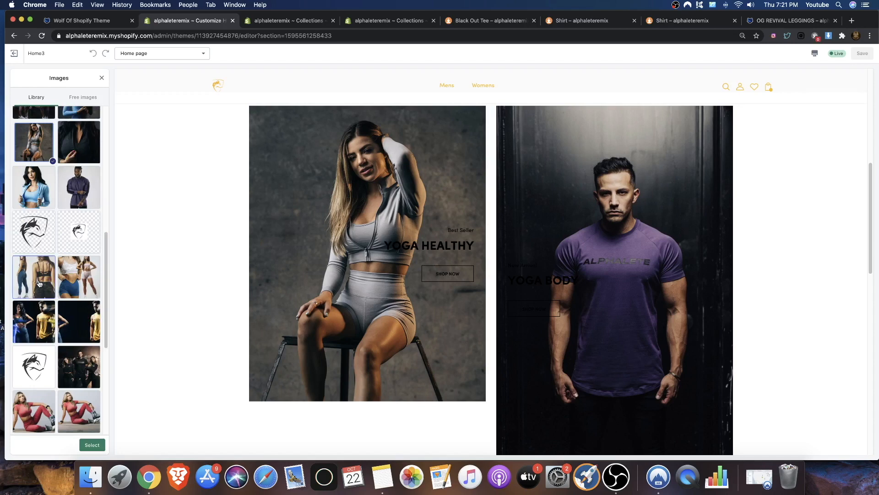
click(39, 284)
click(91, 445)
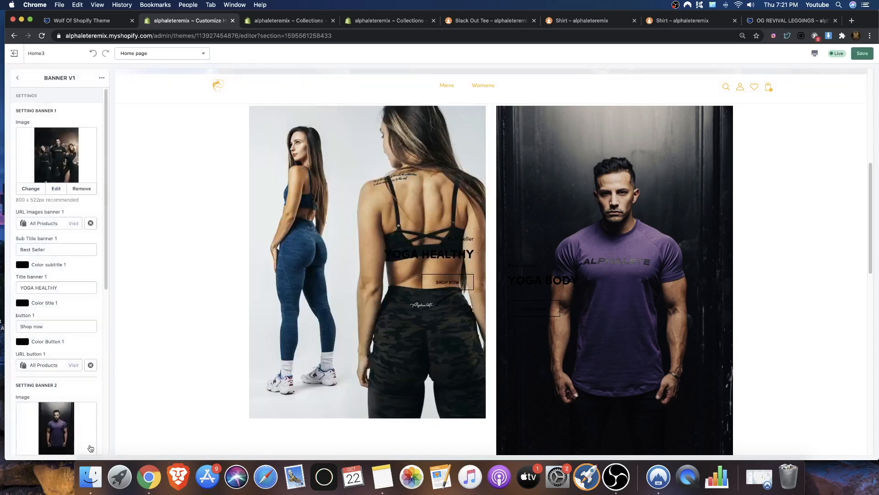
Set banner 2's image to the library photo of two women in blue and pink shorts
scroll(61, 394, down, 3)
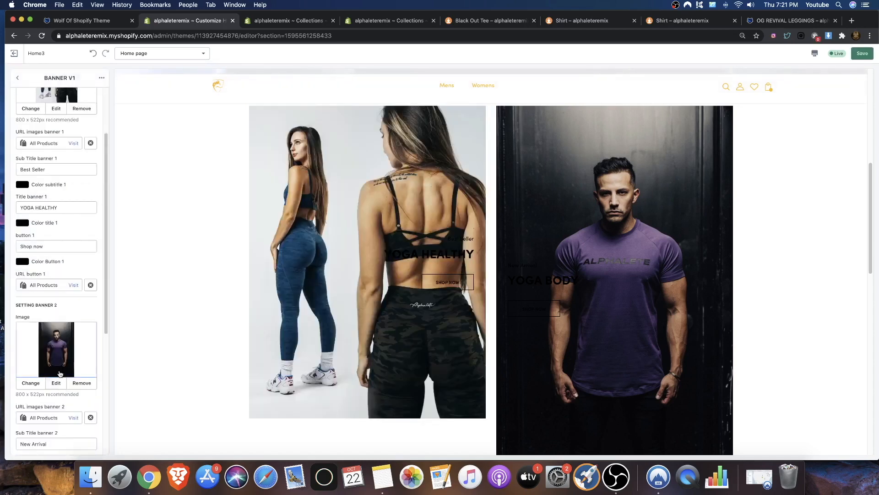
click(35, 383)
scroll(56, 256, down, 5)
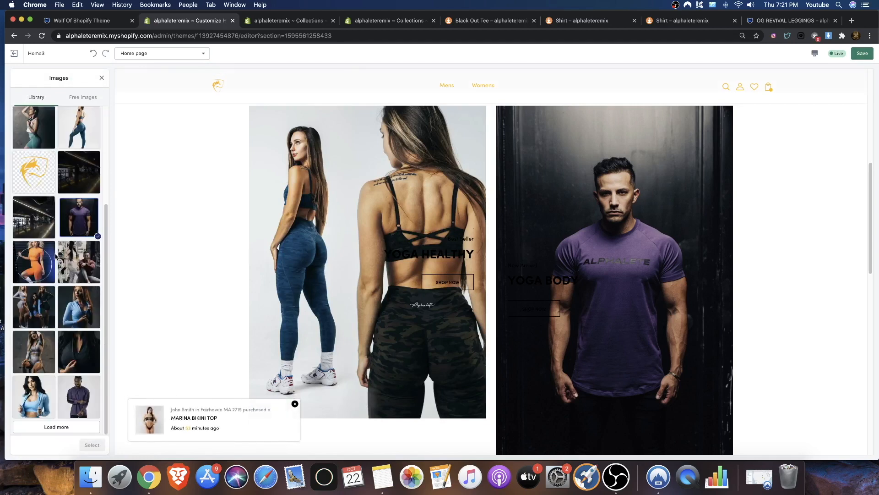
click(59, 428)
scroll(68, 316, down, 5)
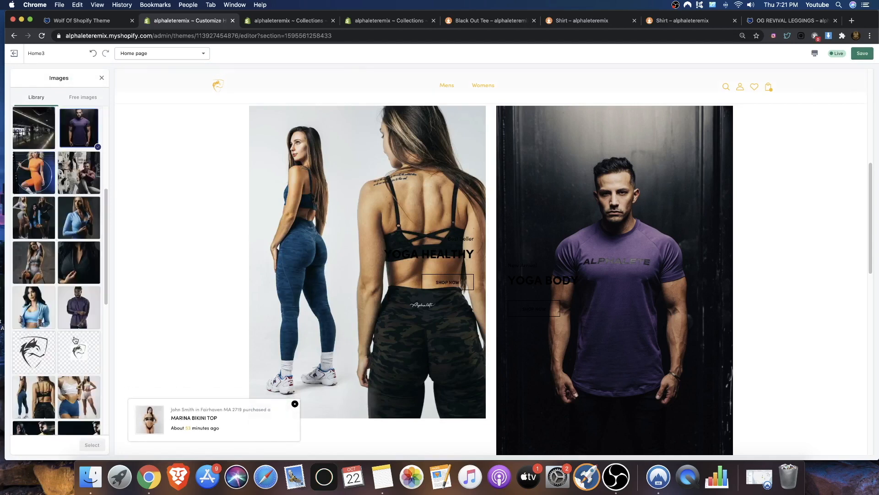
click(86, 326)
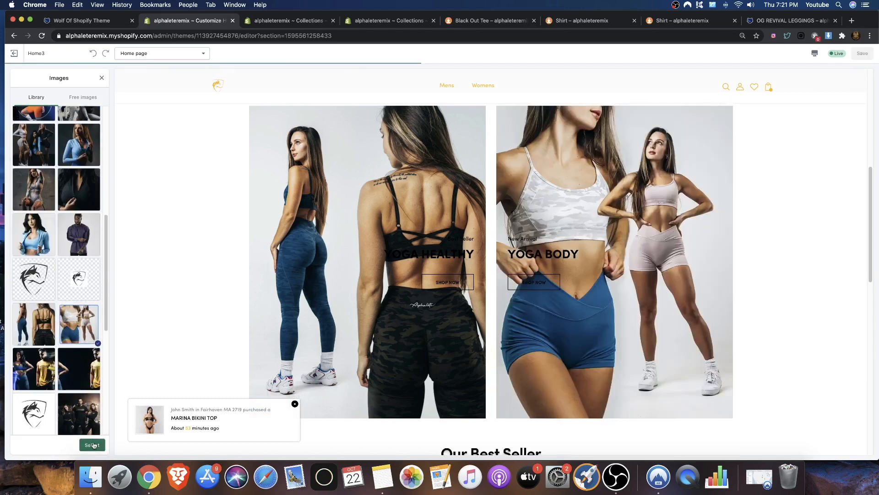
click(92, 445)
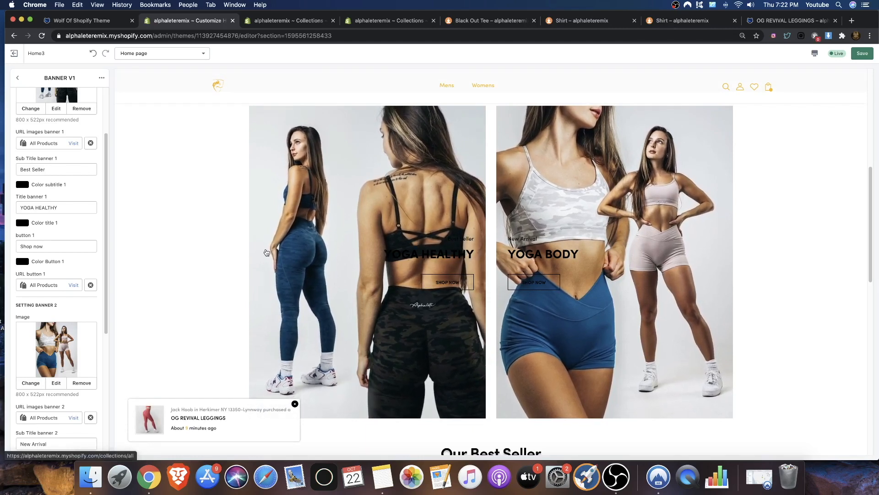
Examine how both banner images look below the slideshow in the home page preview
scroll(68, 245, up, 3)
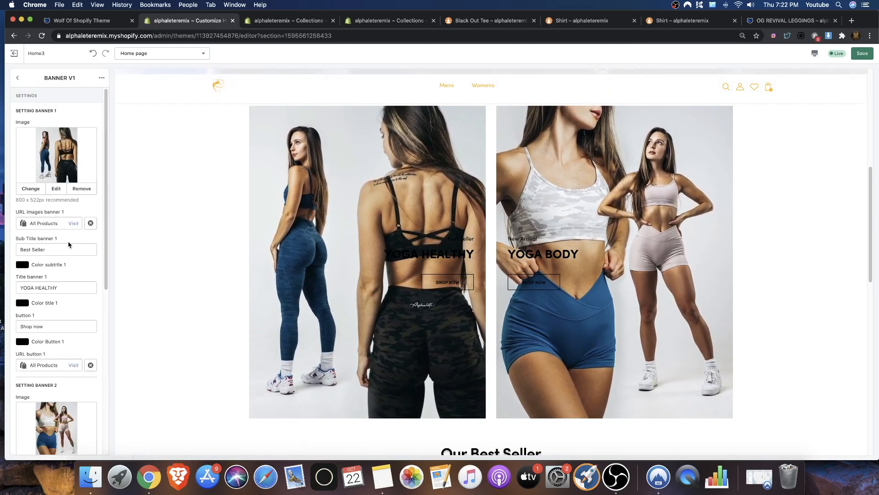
scroll(51, 243, down, 1)
scroll(59, 238, up, 1)
scroll(344, 215, up, 6)
scroll(344, 215, down, 6)
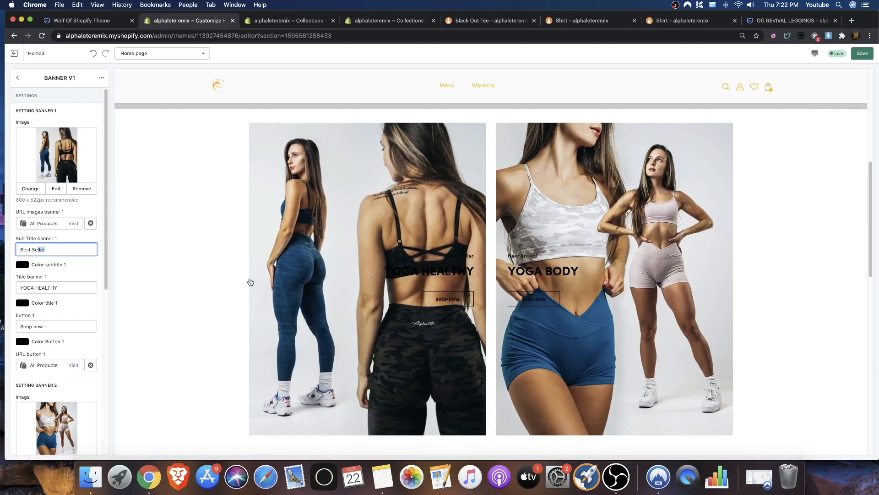
click(616, 476)
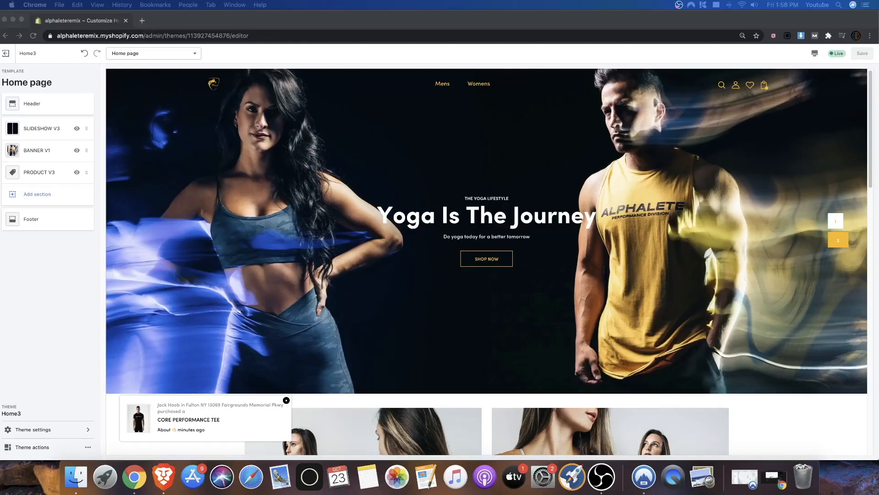
scroll(315, 331, down, 7)
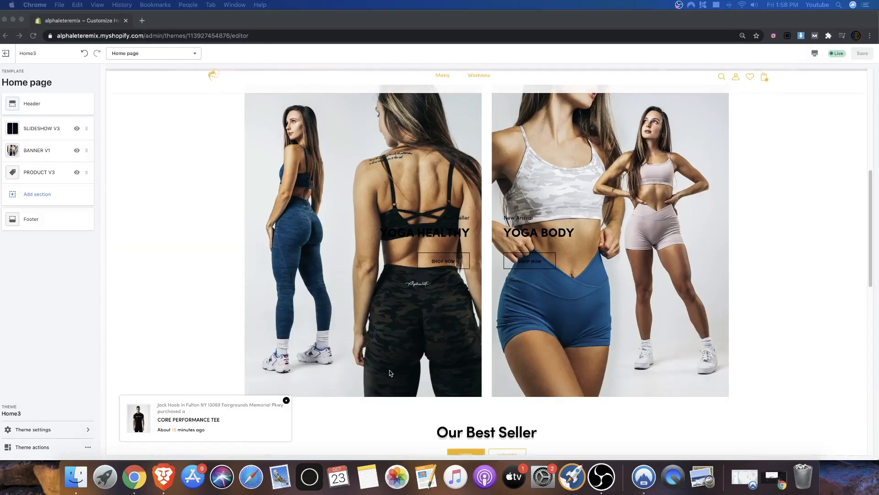
click(762, 246)
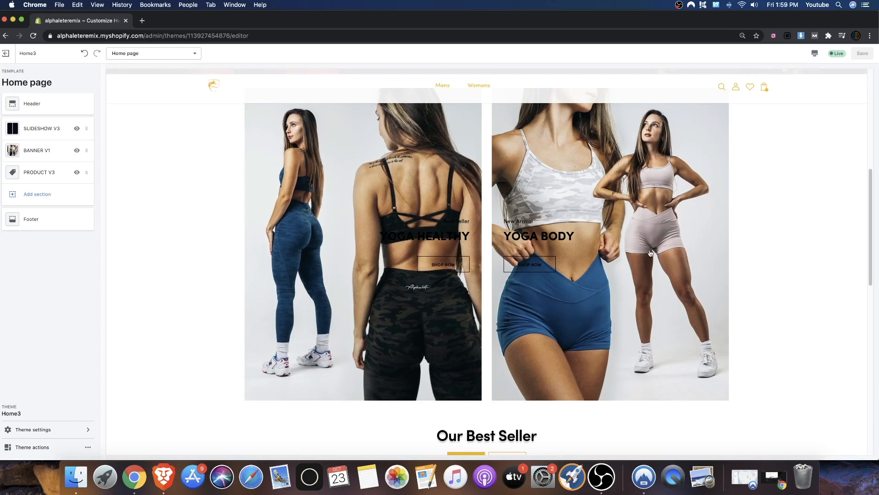
scroll(737, 281, up, 2)
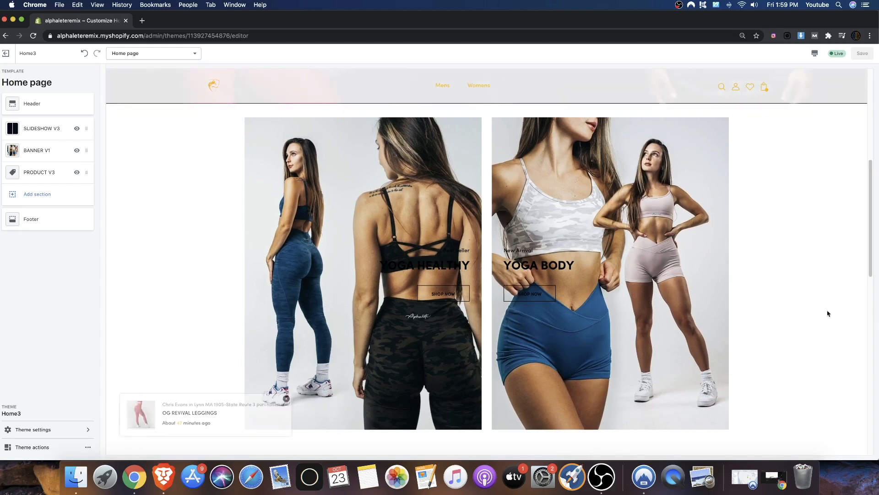
scroll(780, 241, up, 5)
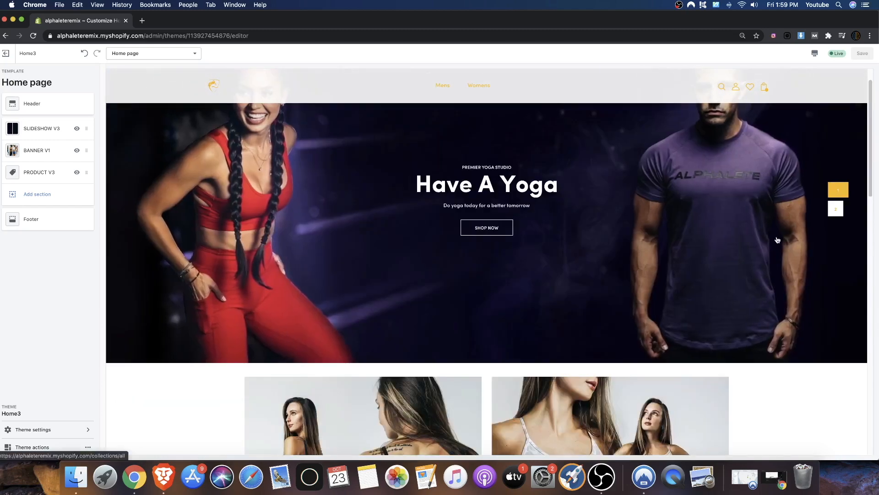
scroll(779, 238, down, 6)
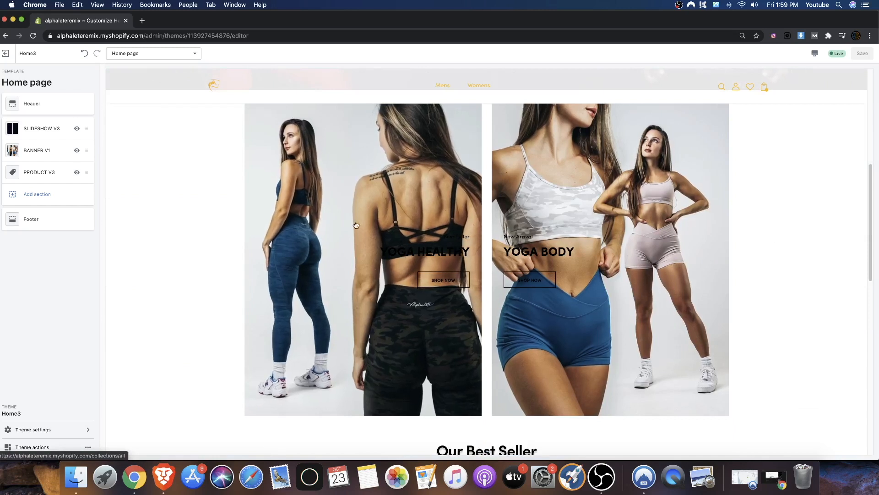
In the Banner V1 section, set banner 1's image to the library photo of two women standing outdoors under trees
click(59, 154)
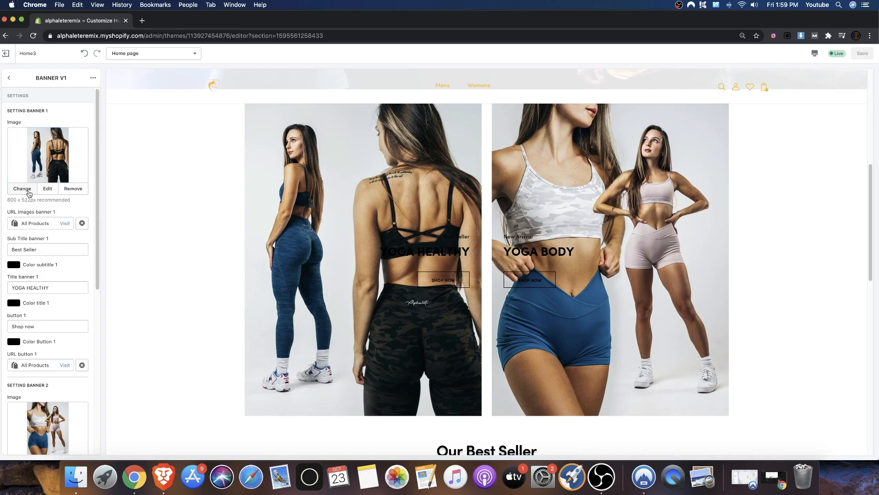
click(22, 189)
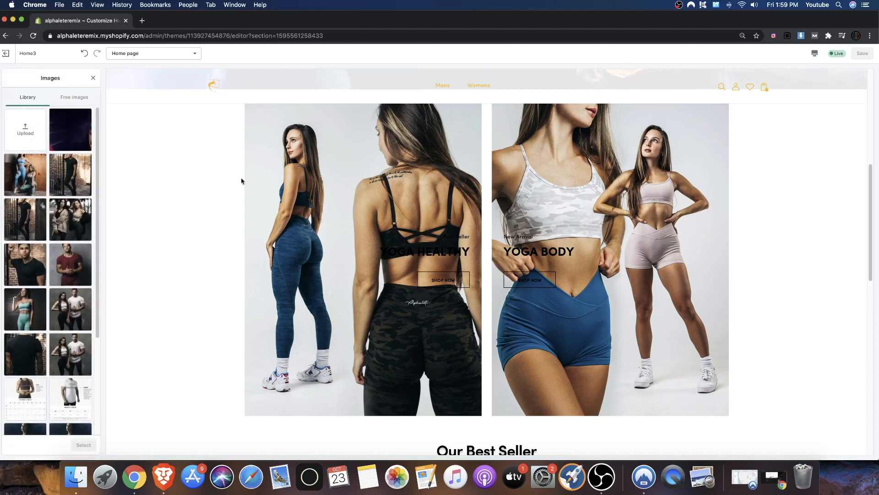
click(29, 181)
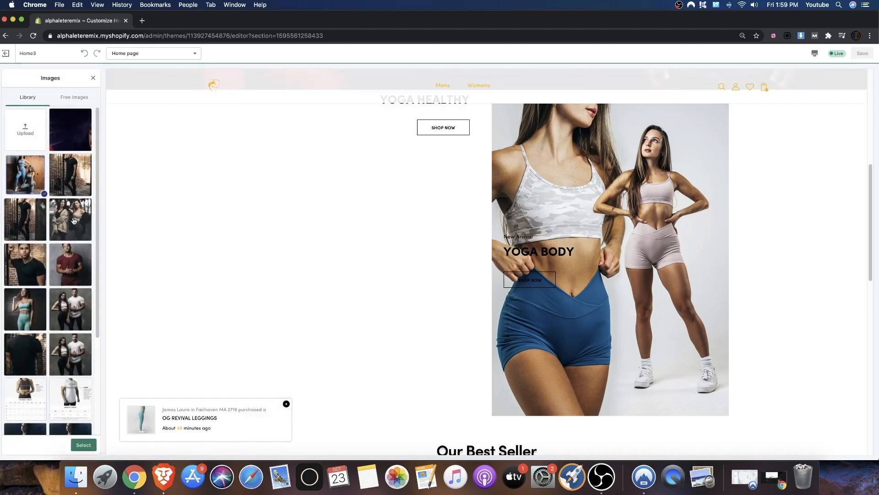
click(69, 219)
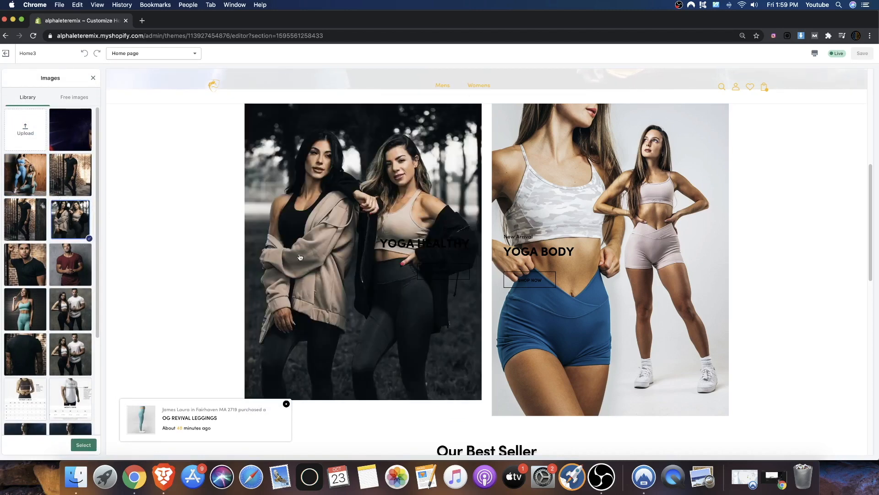
click(83, 445)
Set banner 2's image to the photo of the man in black by the iron gate, checking it against the slideshow
scroll(27, 356, down, 3)
click(22, 290)
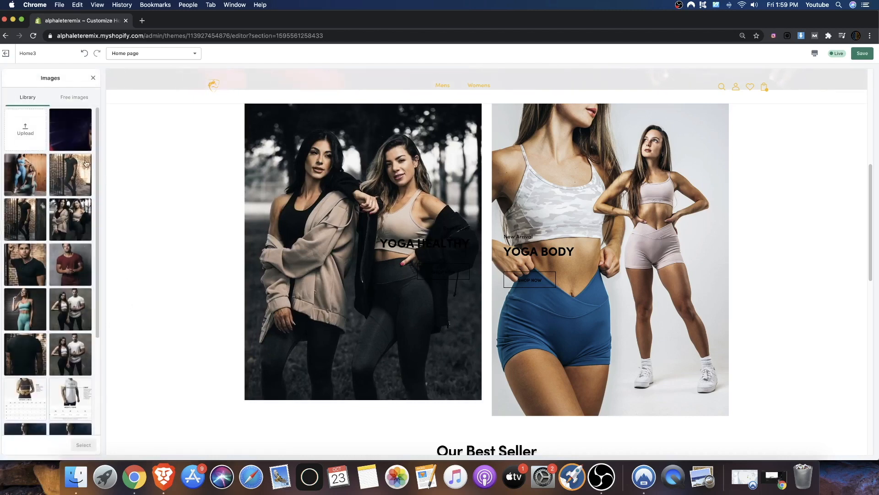
click(63, 188)
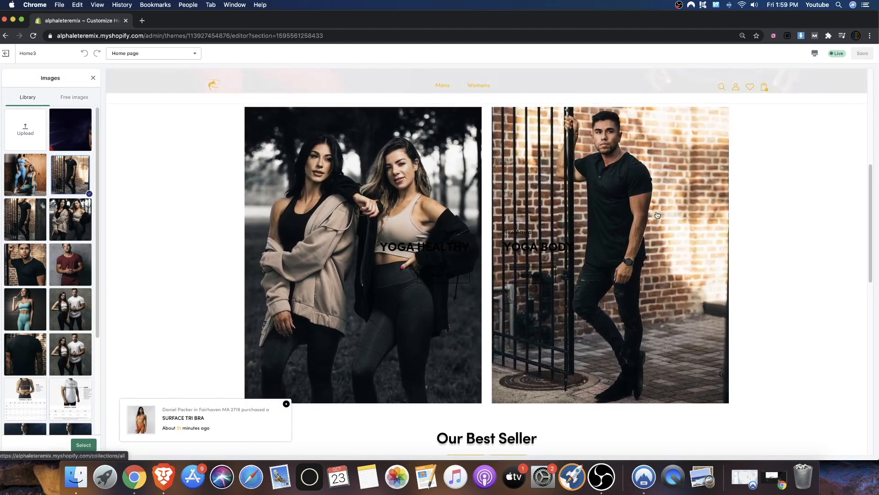
scroll(655, 213, up, 3)
scroll(544, 209, down, 3)
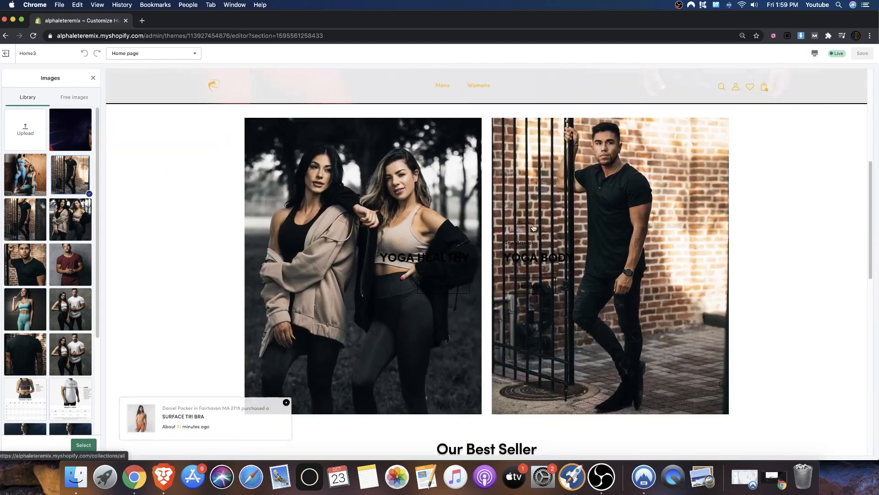
scroll(534, 227, up, 10)
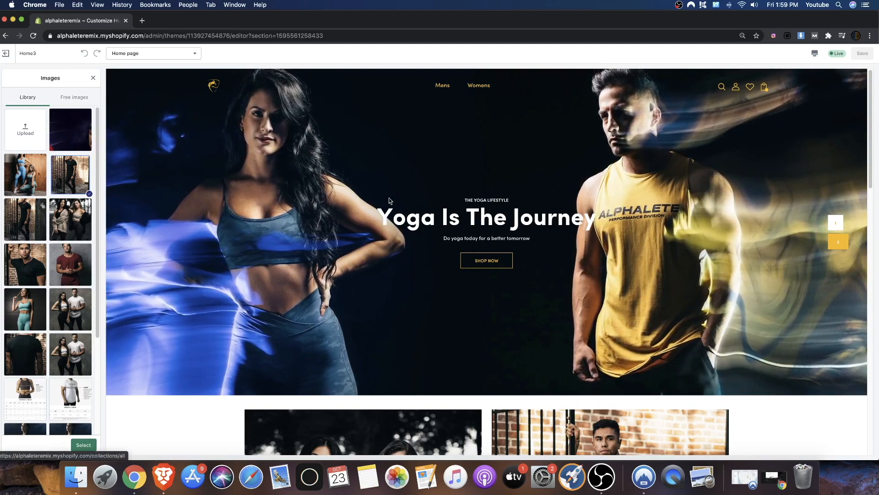
scroll(637, 209, down, 5)
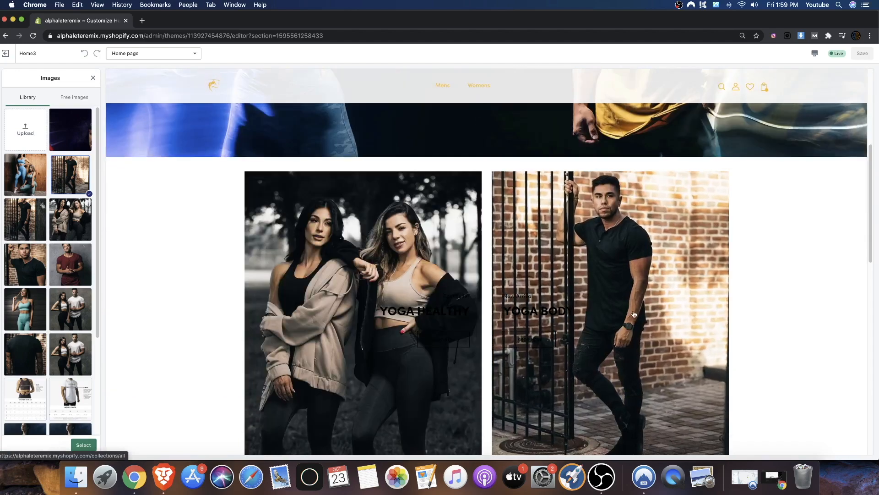
scroll(634, 314, down, 4)
scroll(249, 359, up, 6)
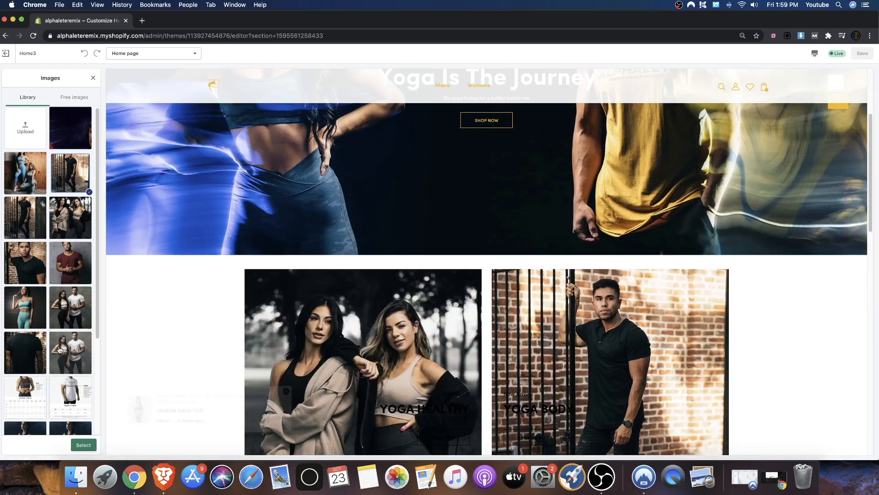
scroll(59, 350, down, 1)
scroll(193, 366, down, 2)
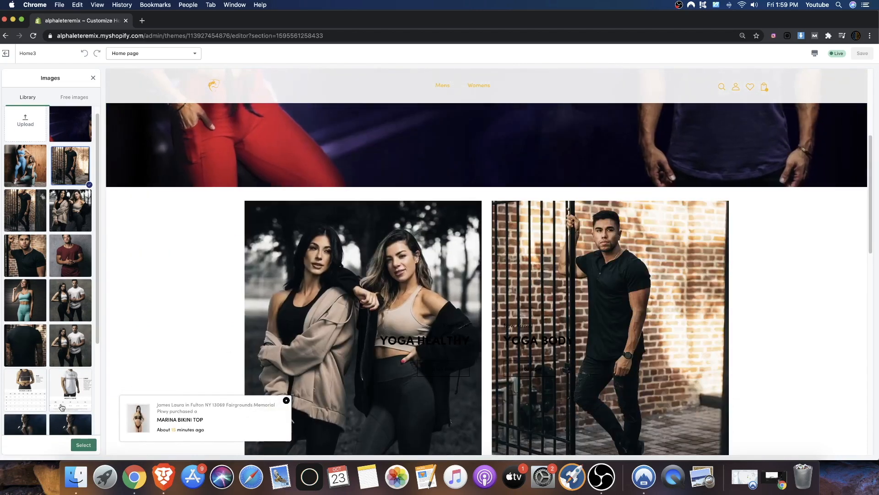
click(84, 444)
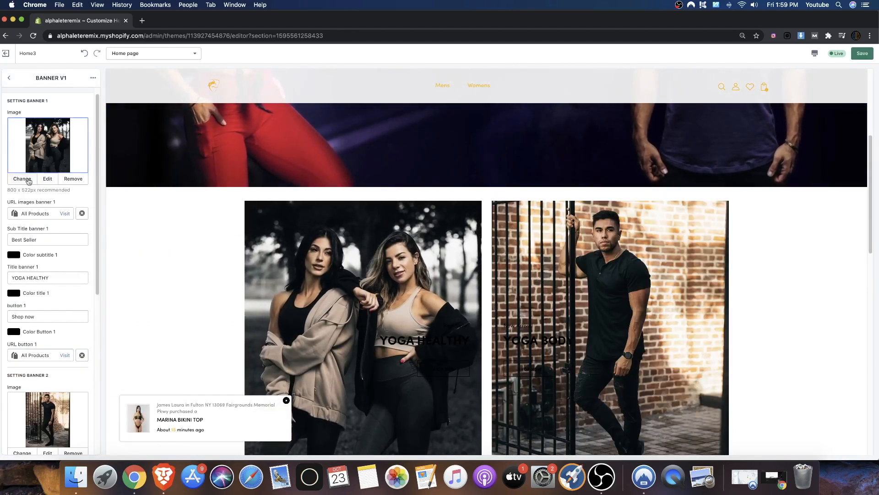
Replace banner 1's image with the library photo of two women in blue and teal activewear against a wooden wall
click(22, 178)
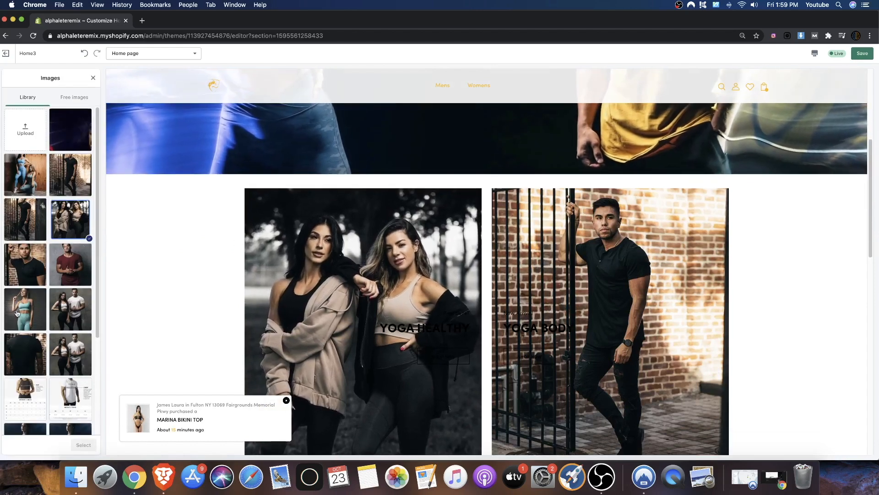
click(17, 313)
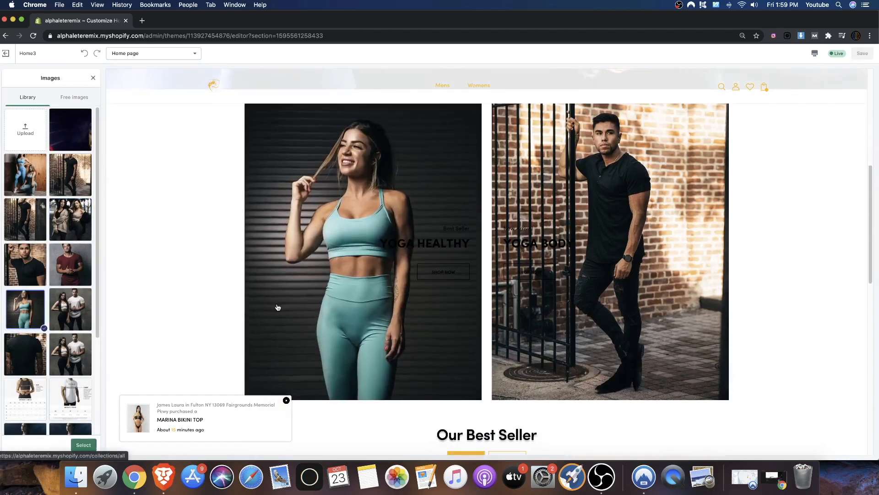
click(35, 187)
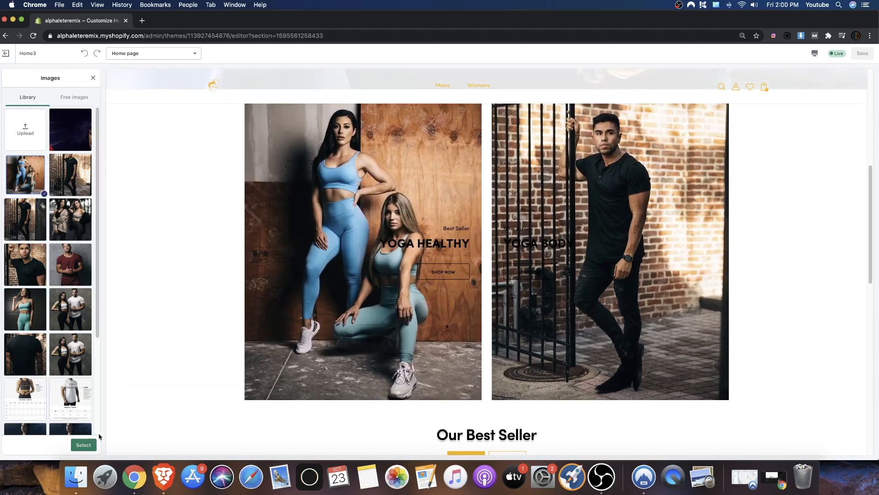
click(82, 444)
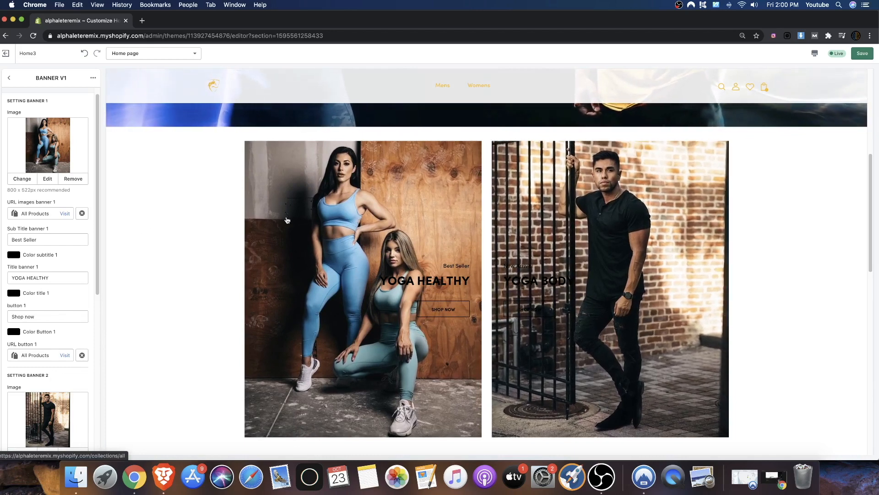
Set banner 1's subtitle color to white (#FFFFFF)
click(15, 256)
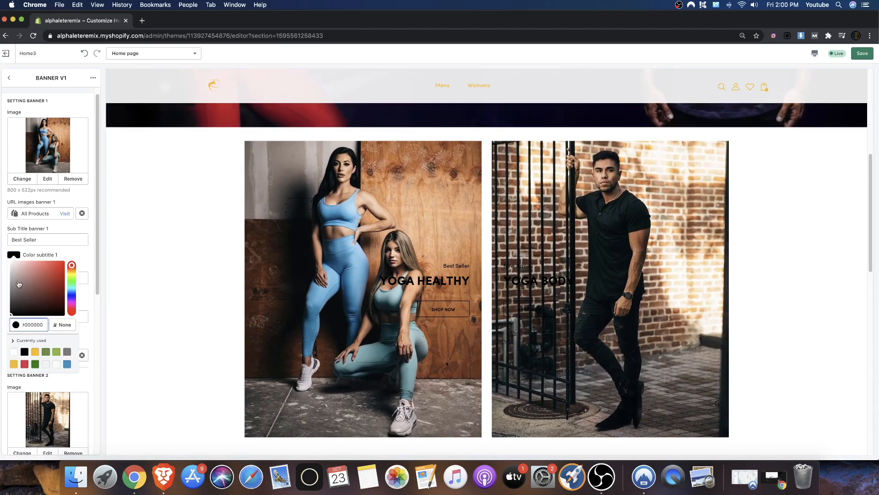
drag(10, 263, 9, 260)
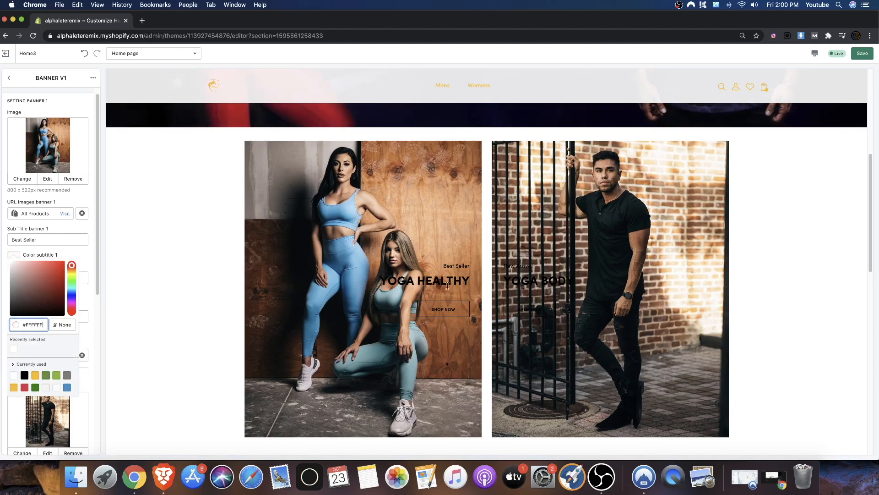
scroll(394, 146, down, 1)
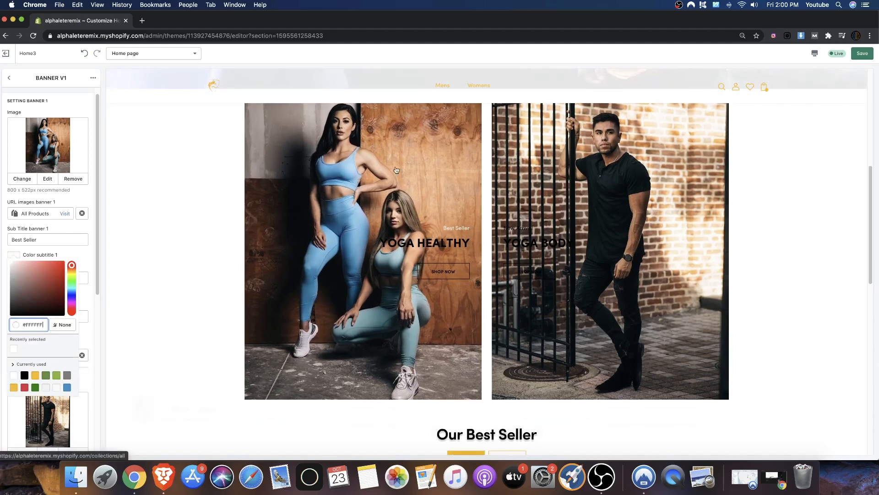
click(4, 240)
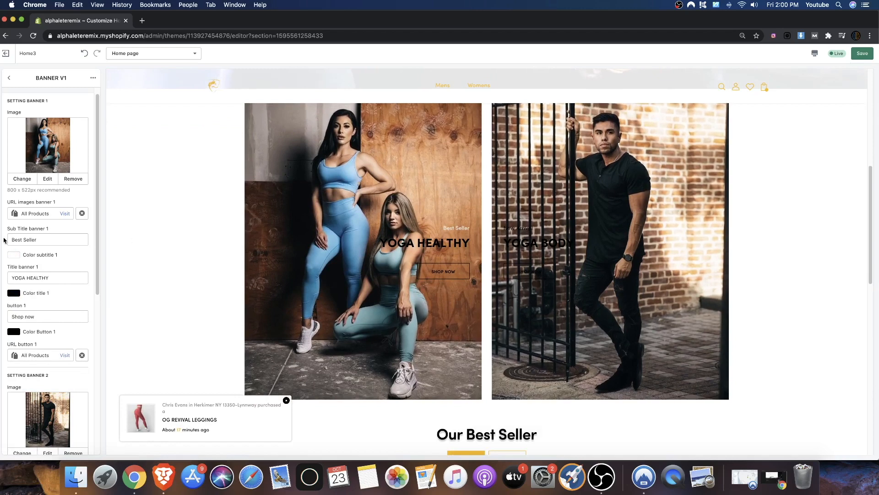
Try grey and red shades for banner 1's title color and settle on white
click(14, 294)
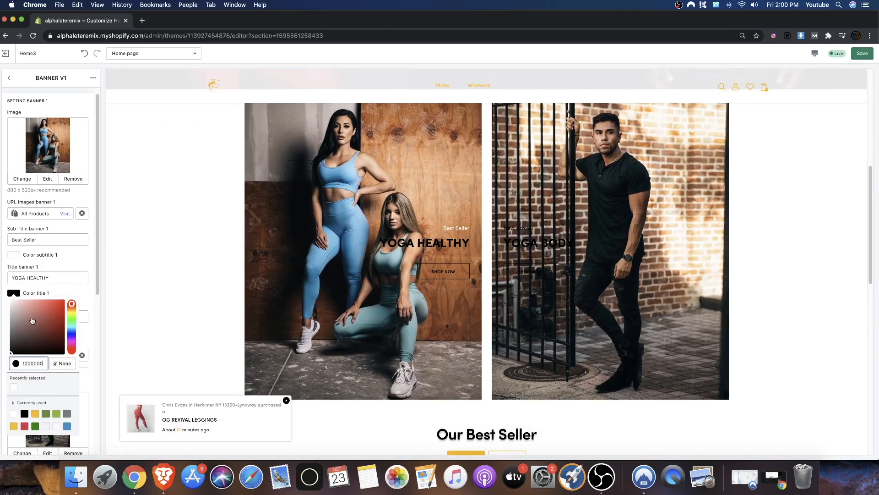
click(57, 292)
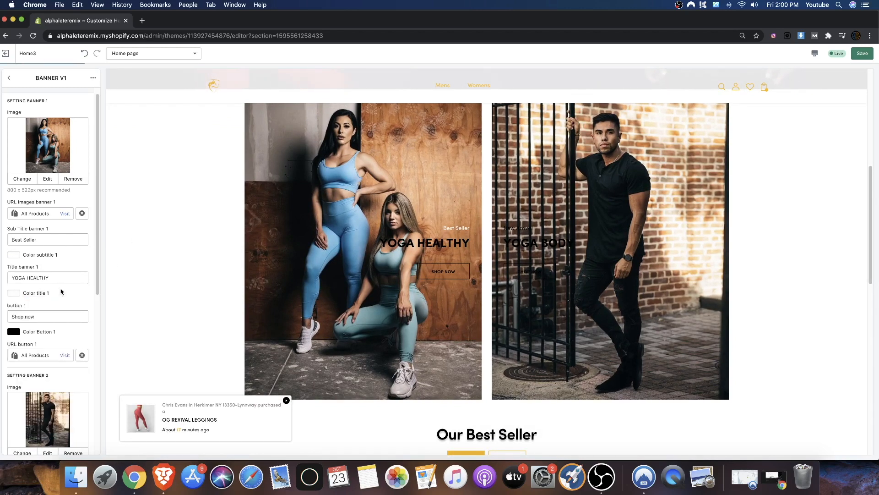
click(15, 294)
drag(16, 313, 13, 315)
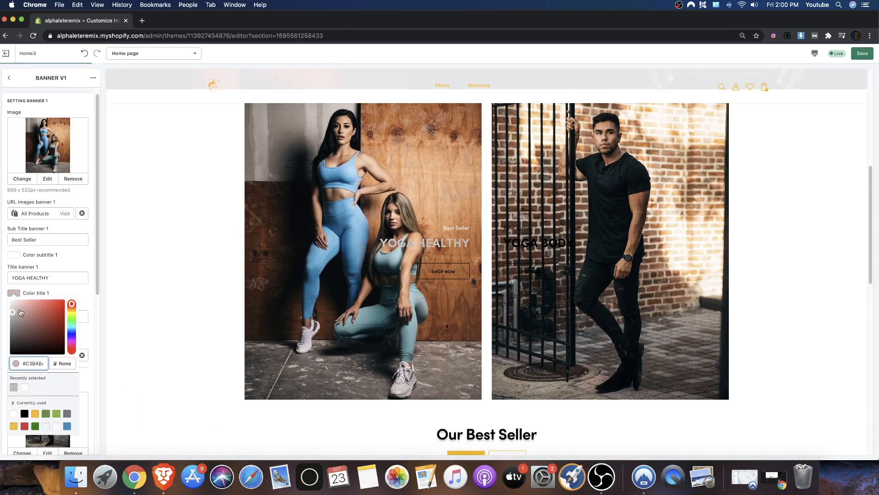
drag(20, 313, 23, 317)
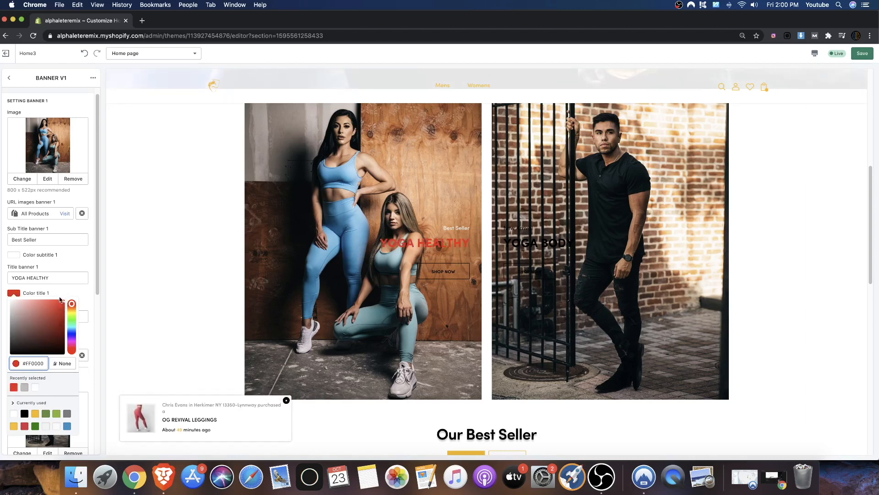
key(super+z)
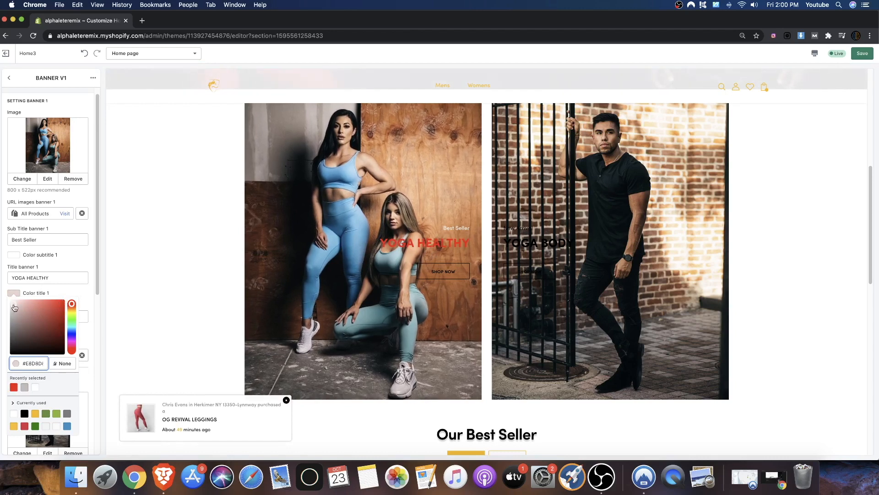
drag(15, 307, 14, 305)
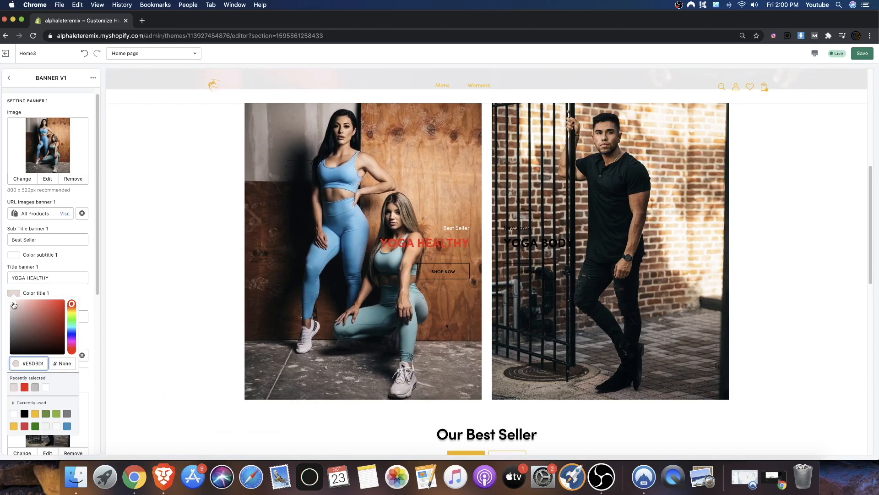
click(67, 292)
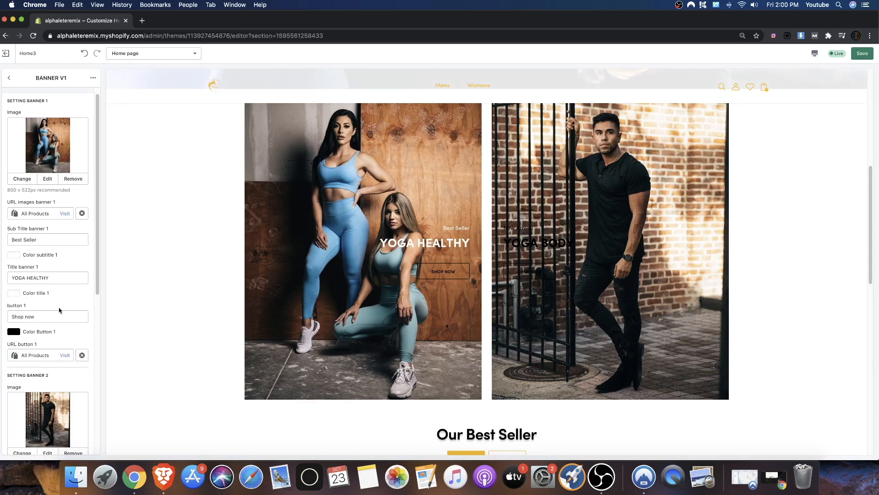
Set both the subtitle color and the title color of banner 2 to white
scroll(59, 310, down, 4)
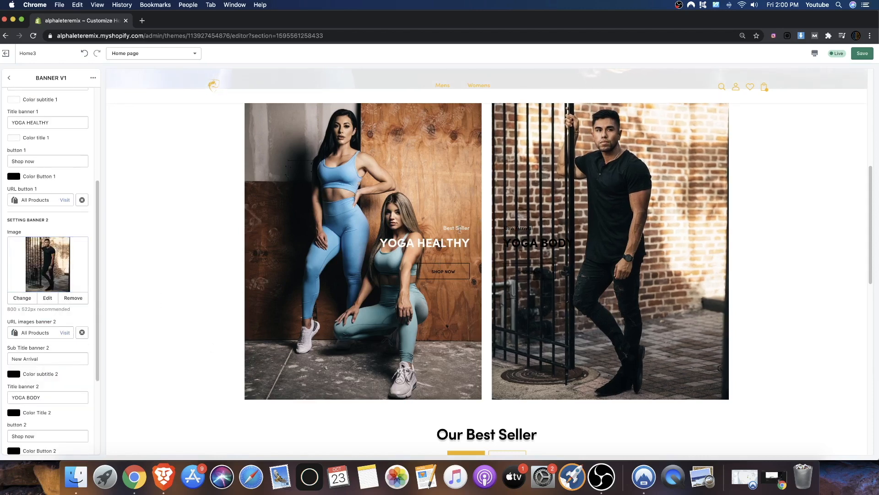
click(15, 375)
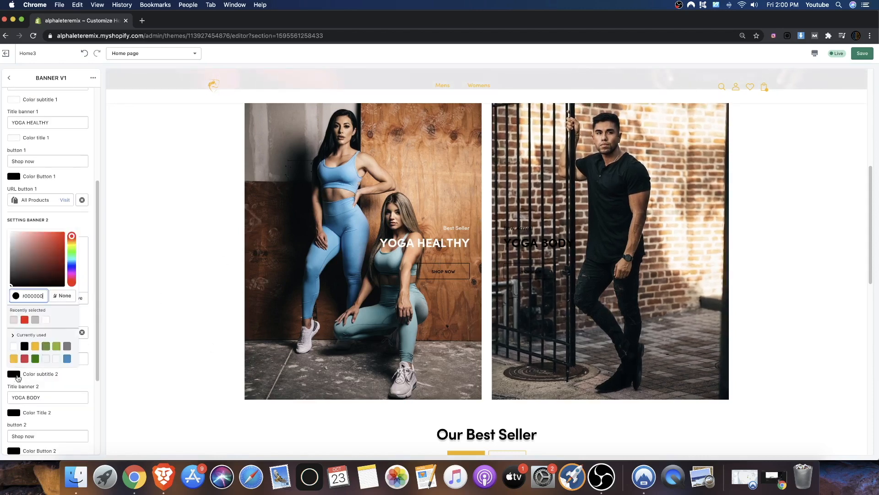
click(63, 224)
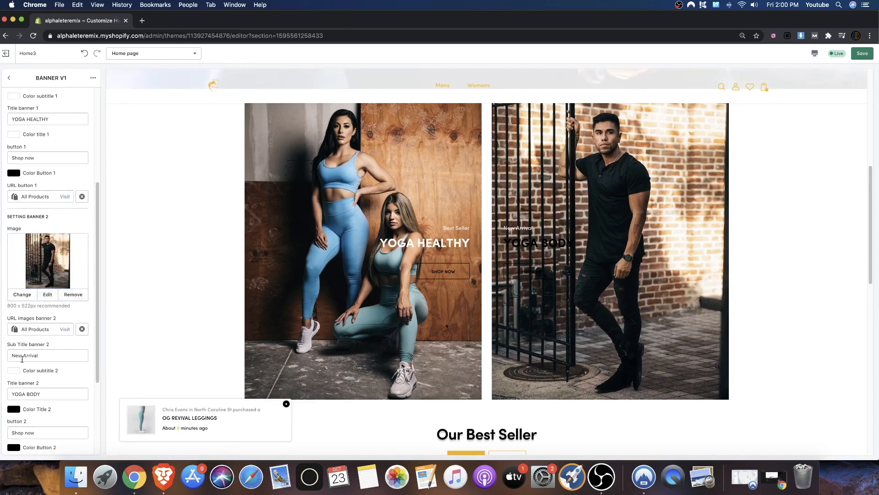
scroll(22, 360, down, 3)
click(14, 347)
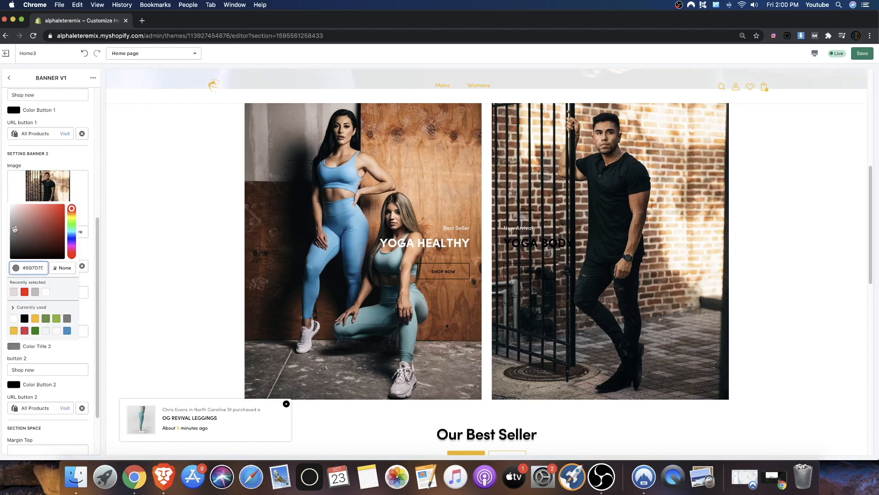
click(87, 164)
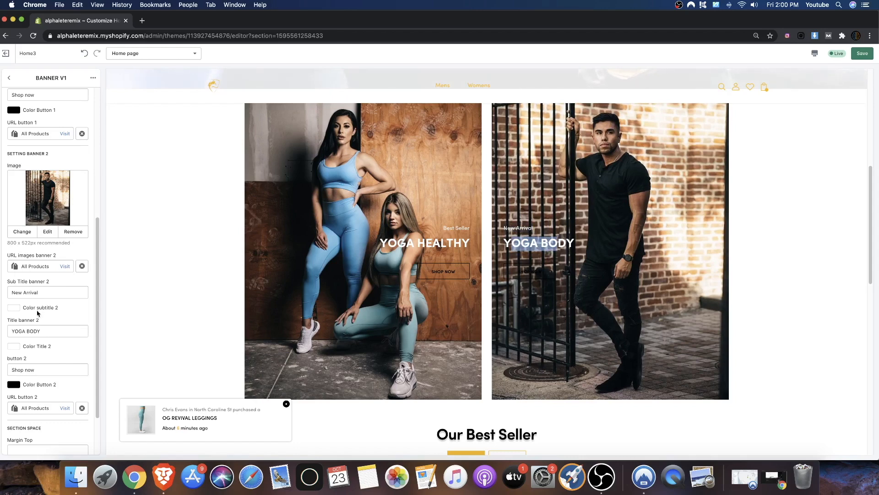
Set banner 2's button color to white (#FFFFFF)
scroll(38, 313, down, 3)
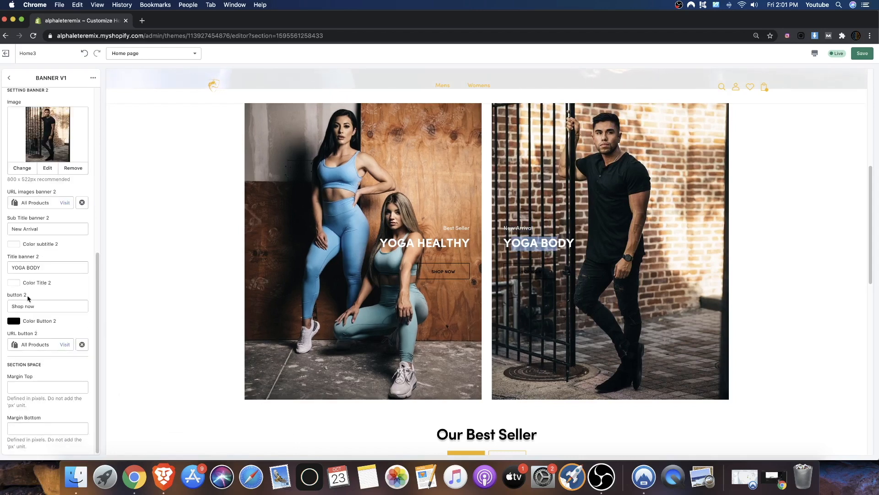
click(18, 321)
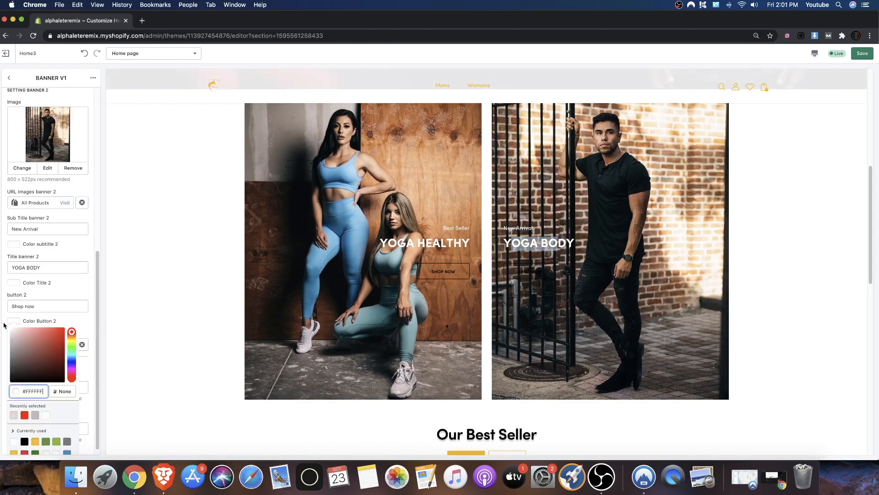
click(76, 290)
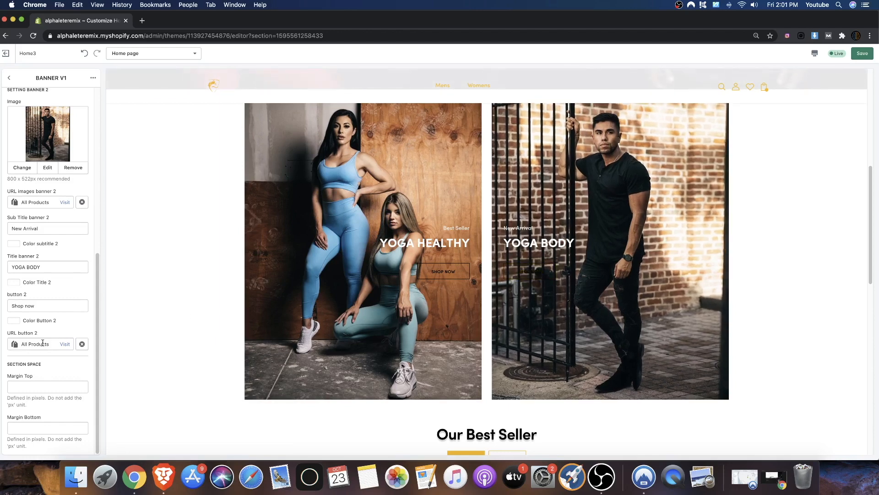
Set banner 1's button color to light blue (#00CAFF)
scroll(42, 341, up, 3)
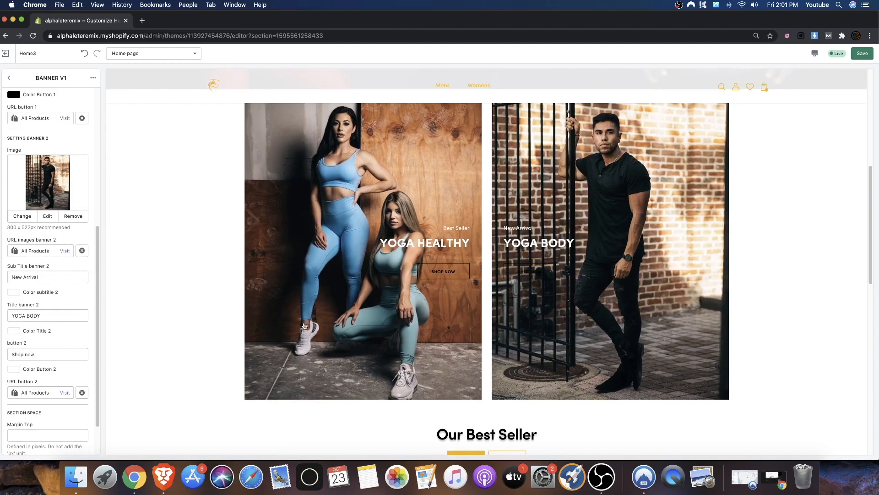
scroll(39, 224, up, 6)
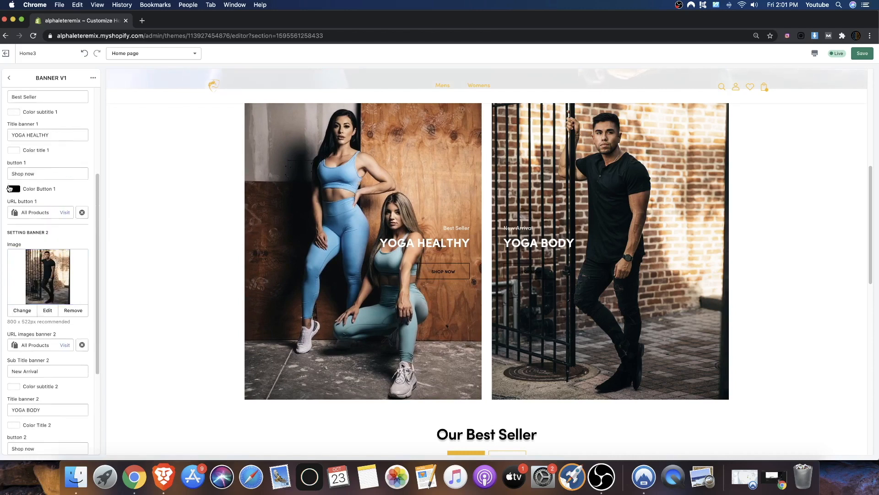
click(9, 188)
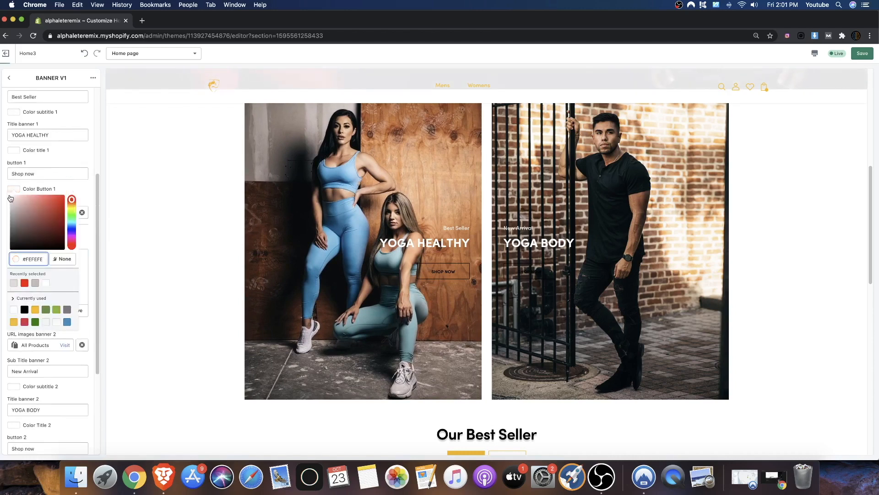
drag(72, 203, 76, 226)
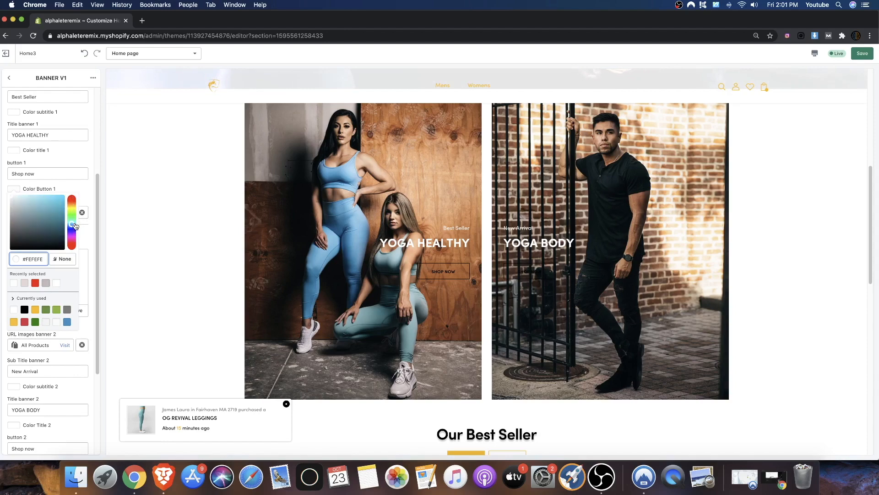
click(87, 184)
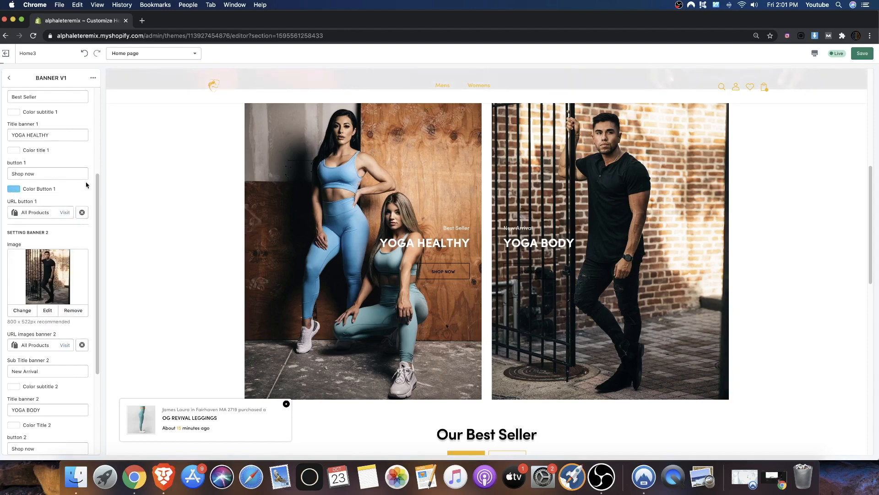
Compare the banners with the slideshow and set banner 1's button color to the theme's golden yellow
scroll(301, 248, up, 10)
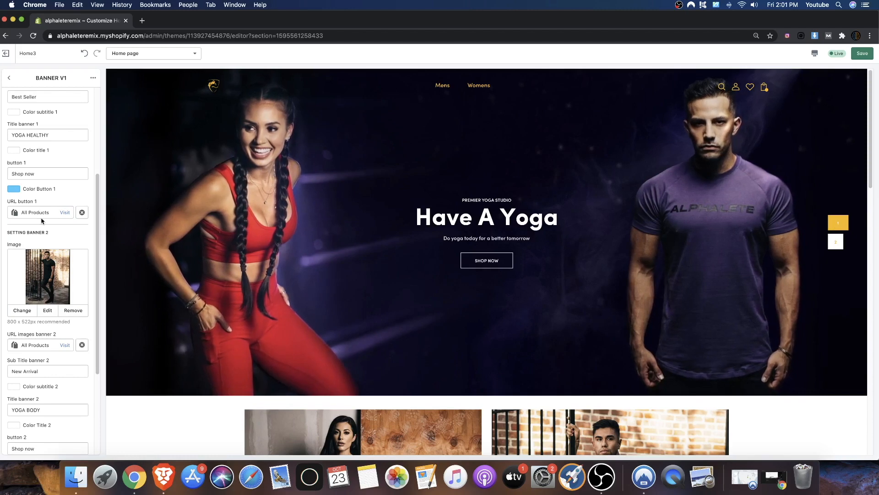
scroll(38, 245, down, 1)
scroll(38, 244, up, 5)
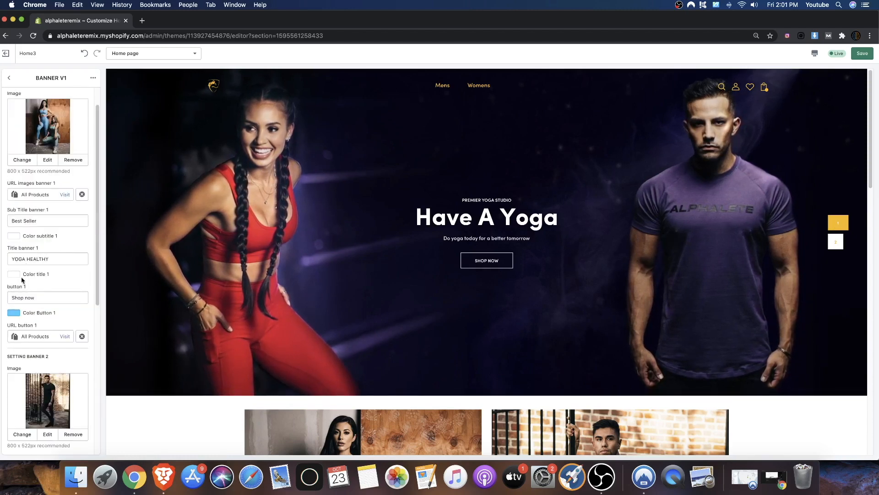
scroll(374, 287, down, 6)
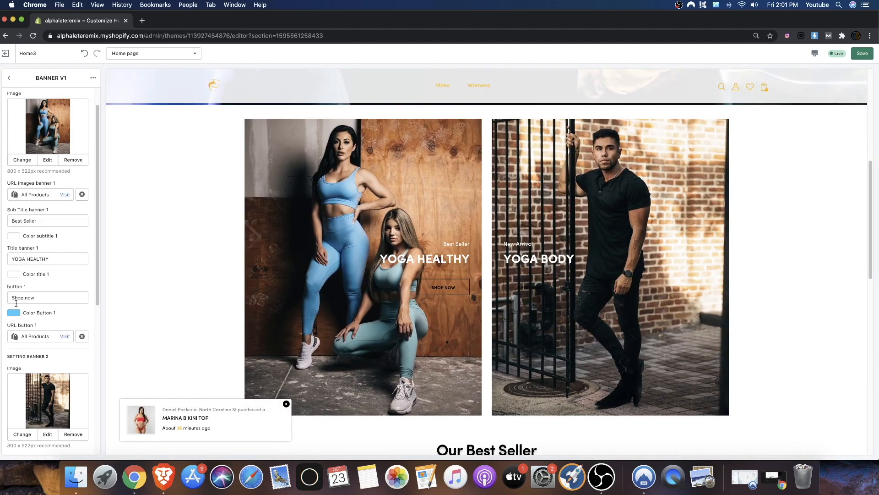
scroll(15, 313, down, 1)
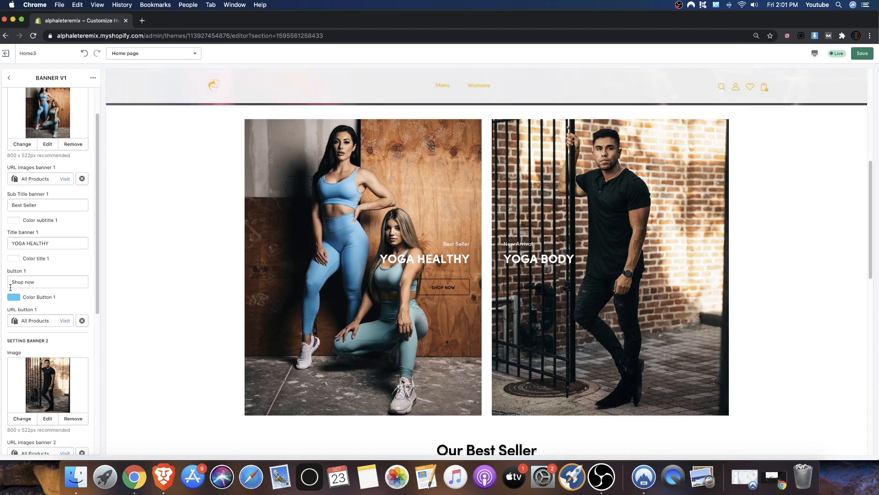
click(14, 297)
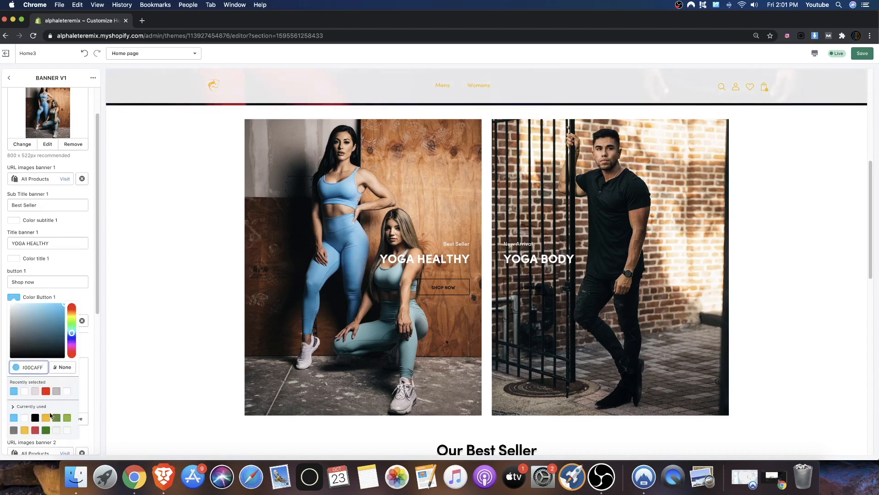
click(83, 307)
Try golden yellow and light blue (#00CAFF) as the title color of banner 1
scroll(81, 308, down, 3)
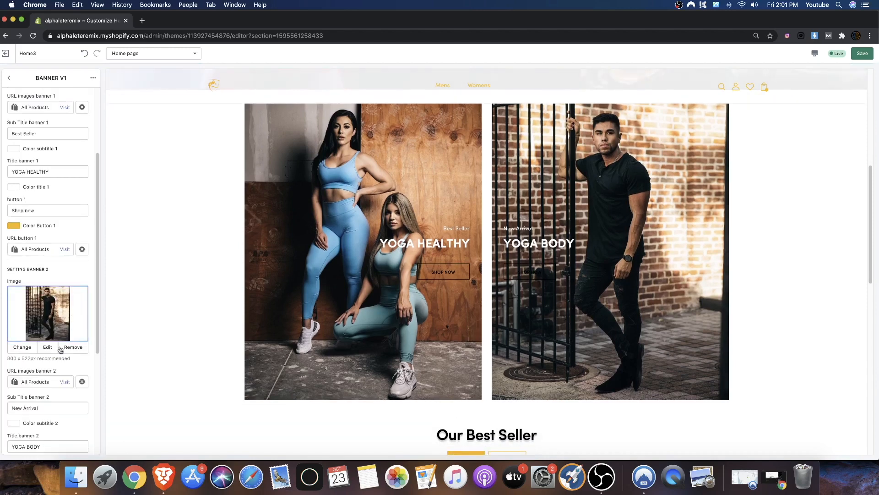
click(14, 186)
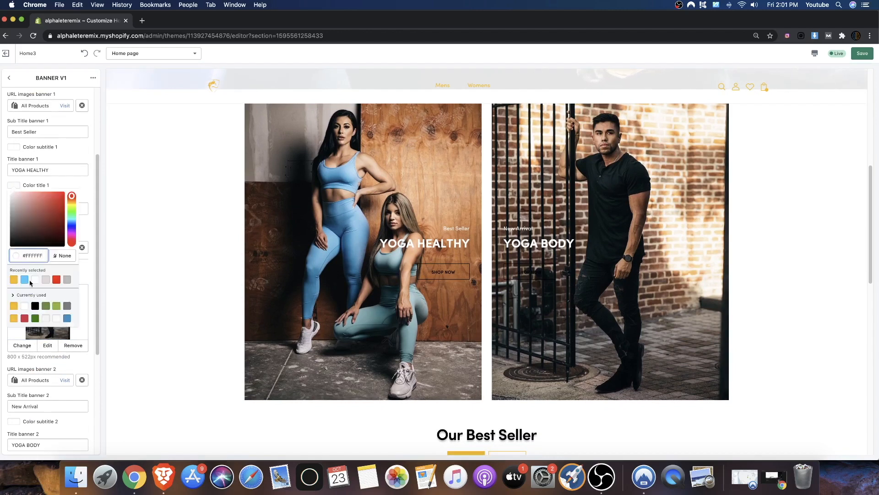
click(13, 280)
click(91, 187)
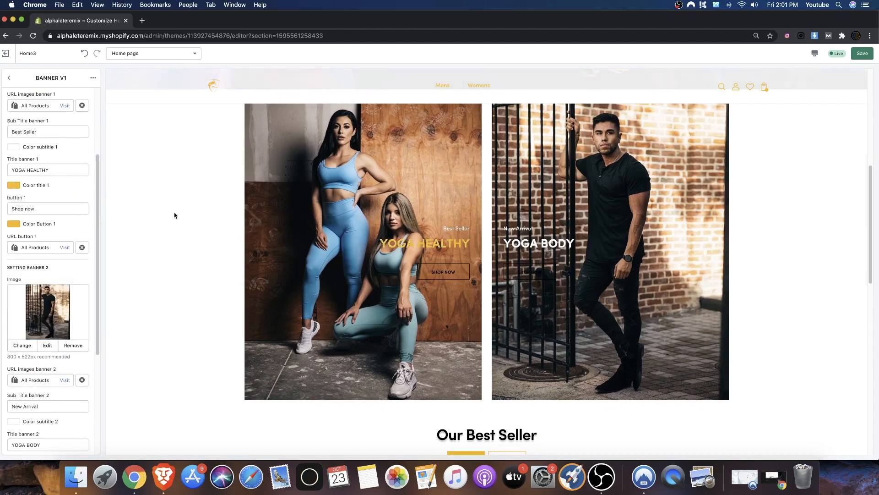
drag(381, 243, 449, 244)
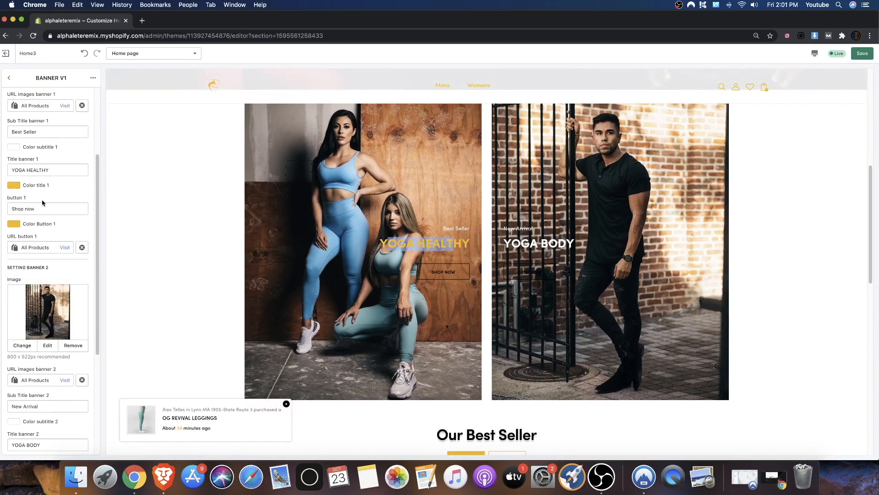
click(18, 186)
click(25, 280)
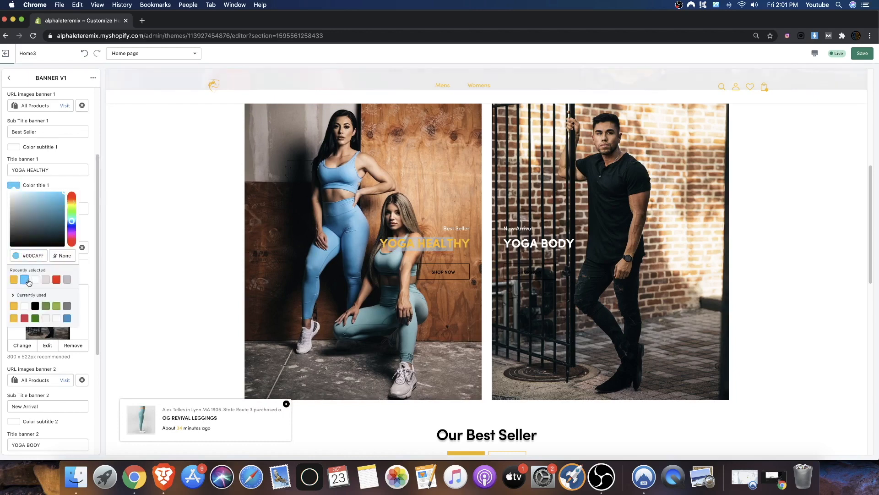
click(81, 194)
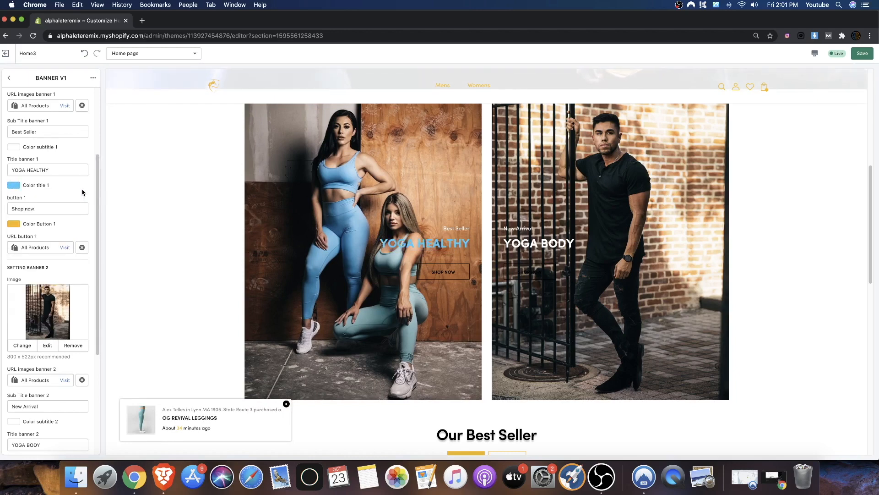
Set both the title color and the button color of banner 1 to white (#FFFFFF)
click(16, 184)
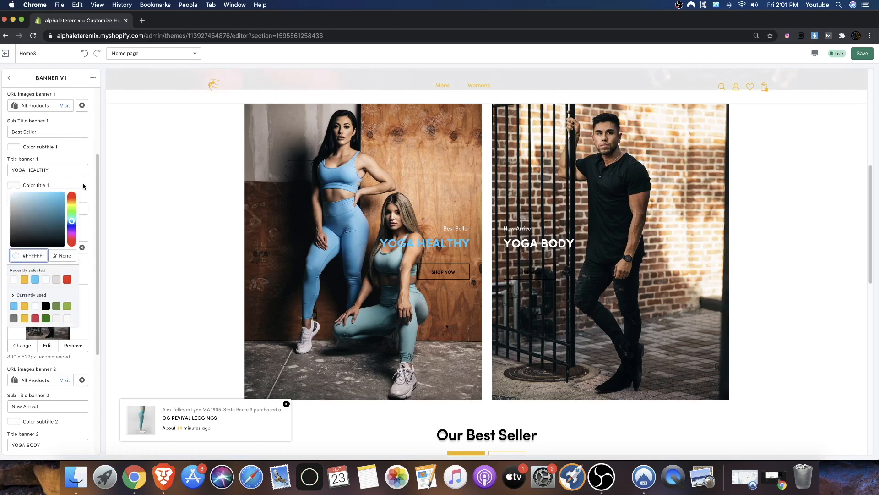
click(84, 185)
click(20, 226)
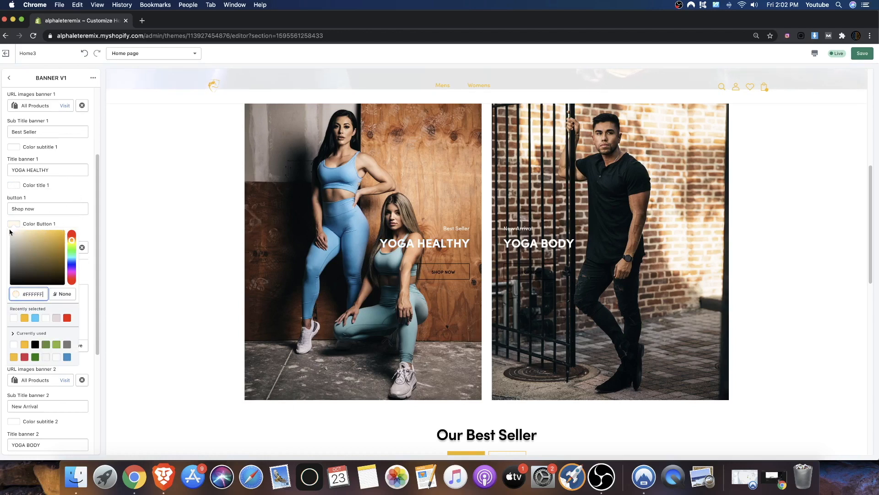
click(61, 202)
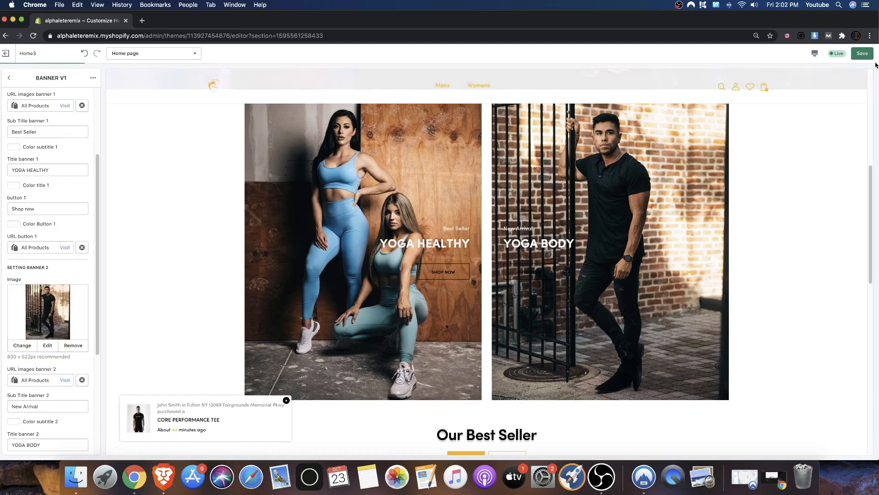
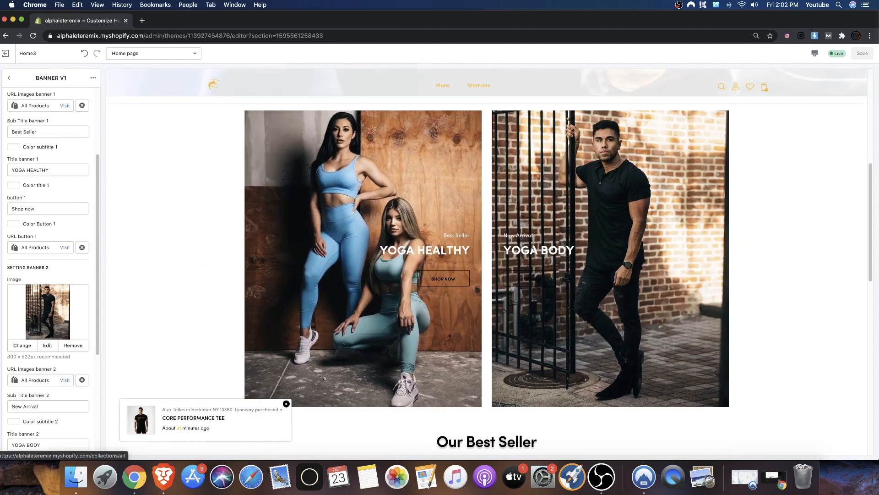
Replace the link of banner 1's button with the Womens collection
scroll(89, 211, up, 5)
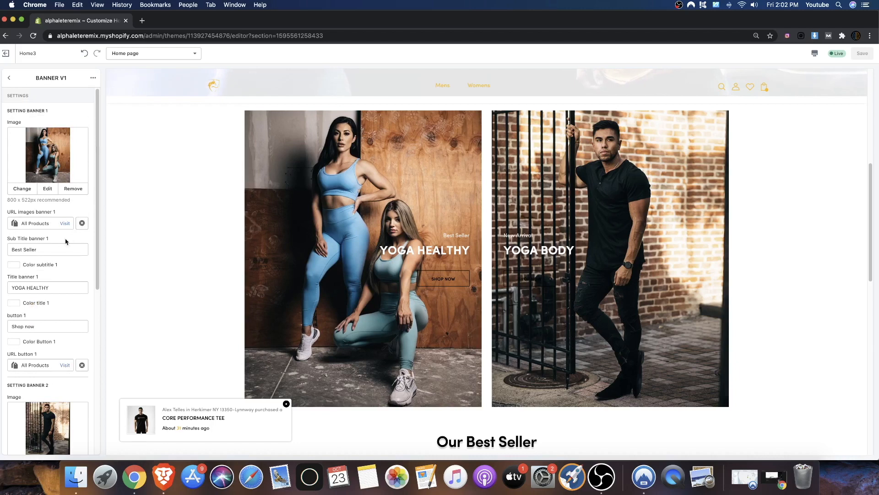
scroll(30, 277, down, 5)
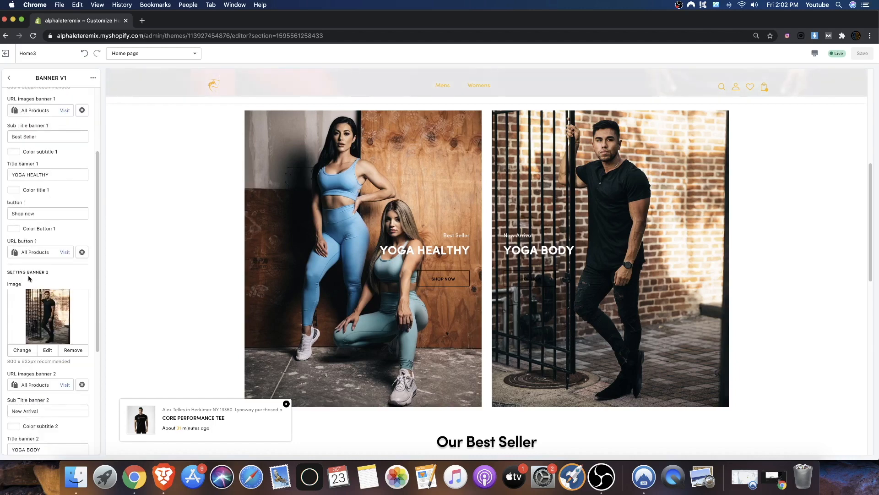
scroll(50, 216, up, 5)
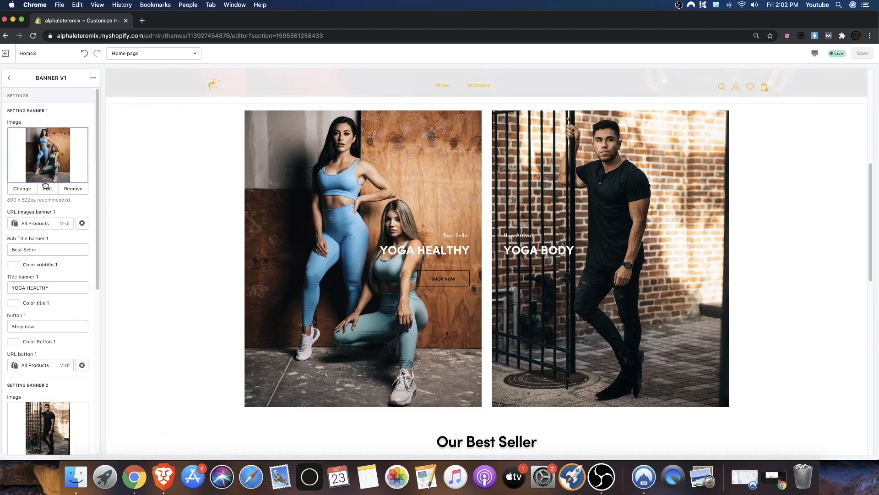
click(82, 365)
click(43, 365)
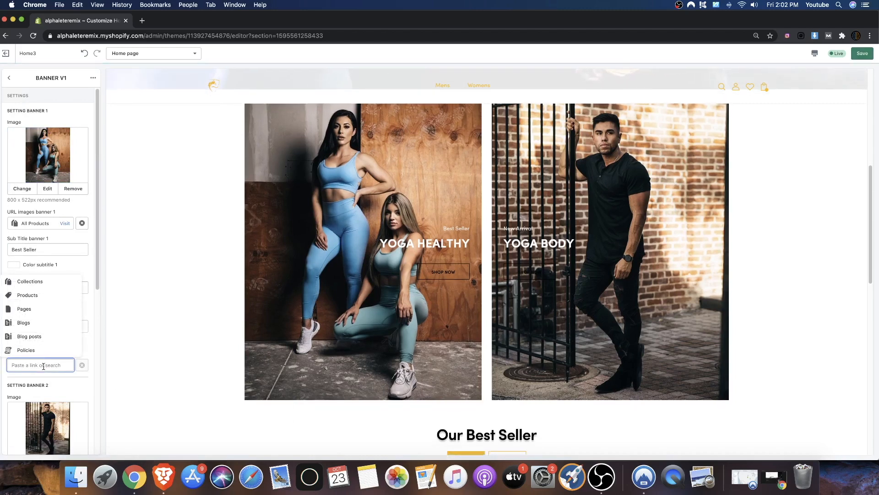
click(27, 281)
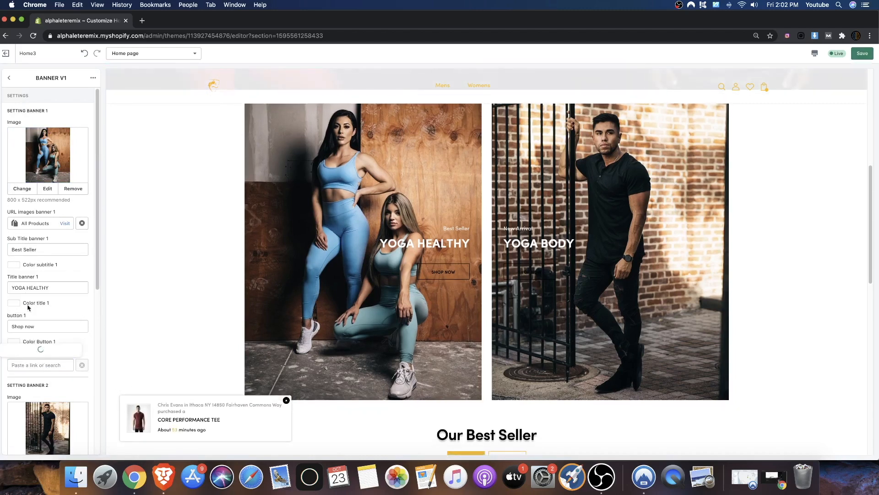
scroll(29, 320, down, 3)
click(32, 328)
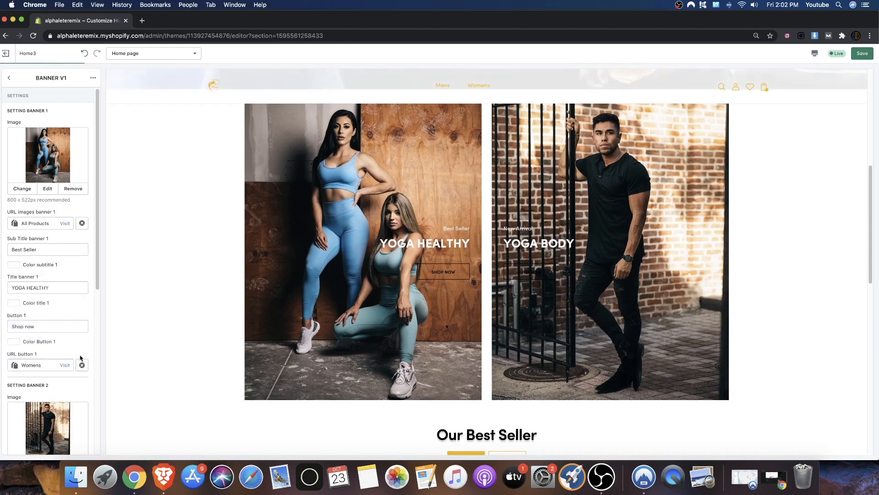
Replace the link of banner 2's button with the Mens collection and save the Banner V1 settings
scroll(42, 320, down, 5)
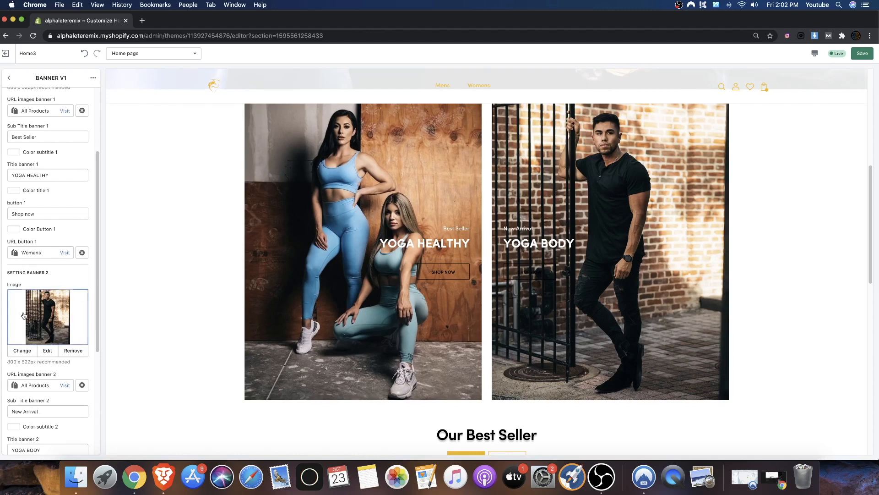
scroll(31, 329, down, 8)
click(74, 343)
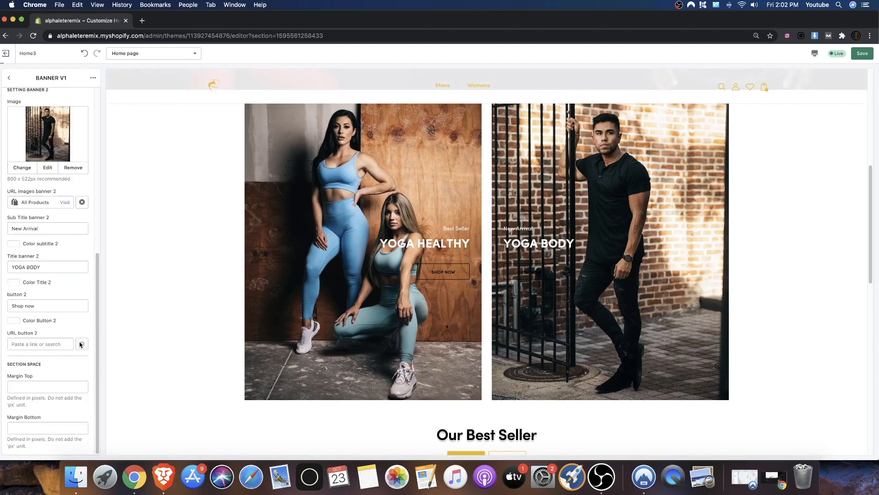
click(30, 260)
click(35, 313)
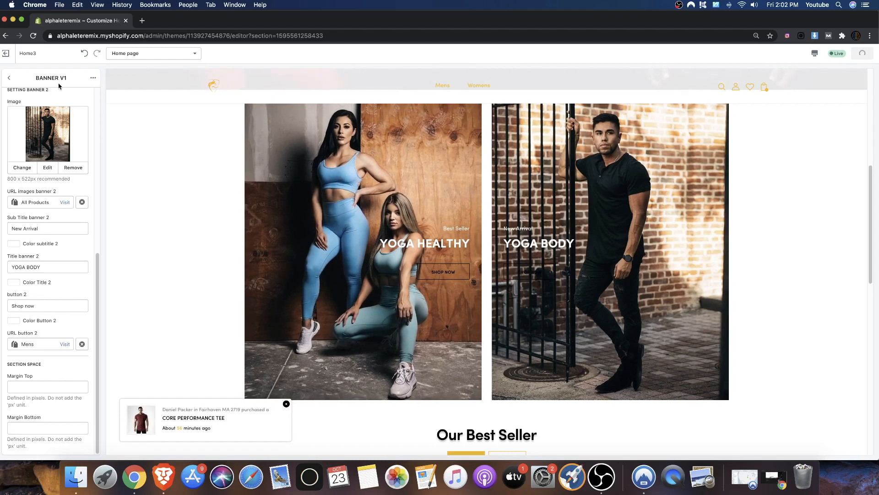
click(12, 78)
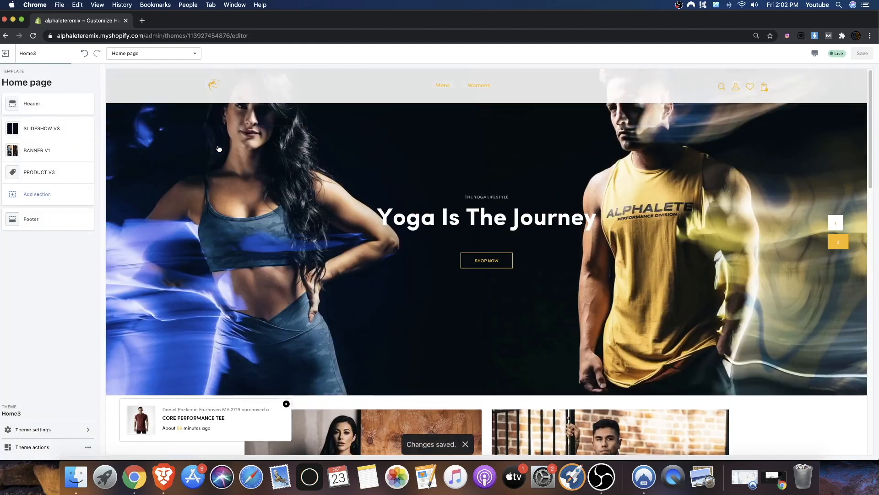
right_click(278, 136)
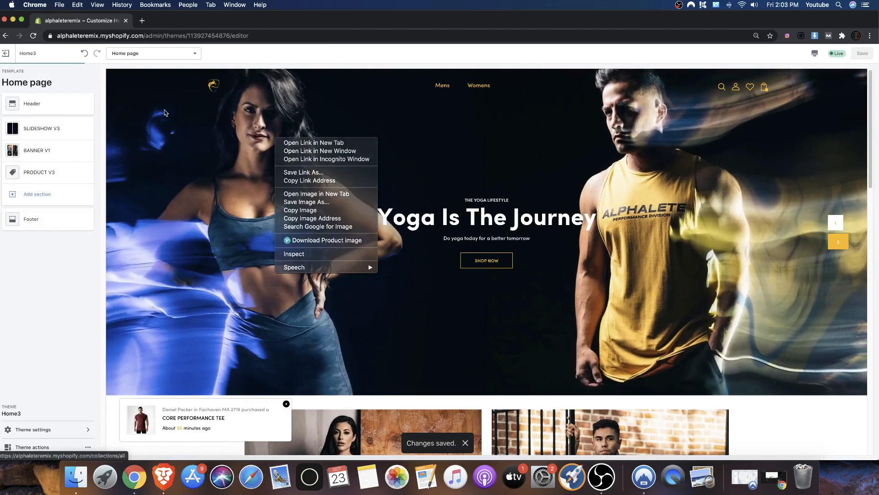
click(39, 446)
click(50, 429)
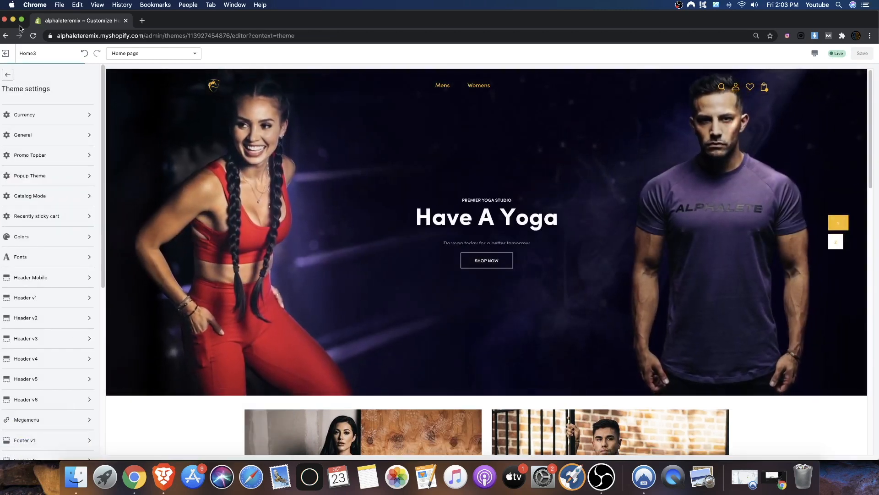
click(8, 75)
scroll(458, 192, down, 2)
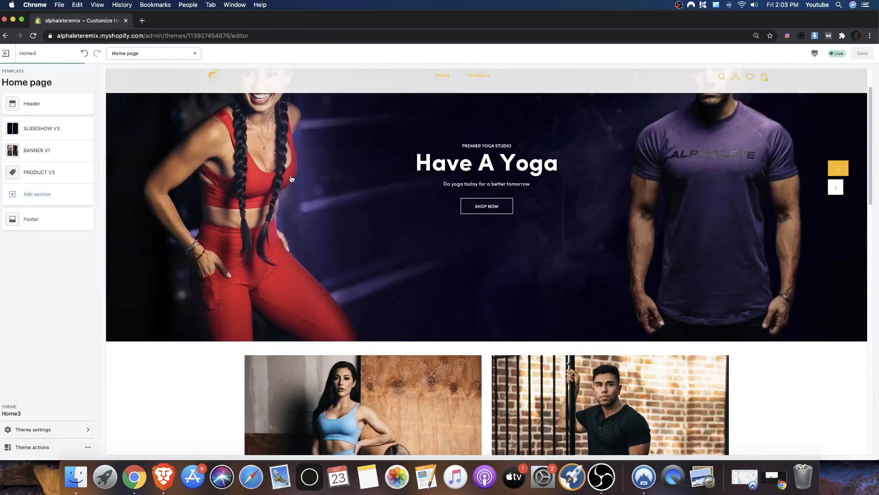
scroll(486, 205, up, 2)
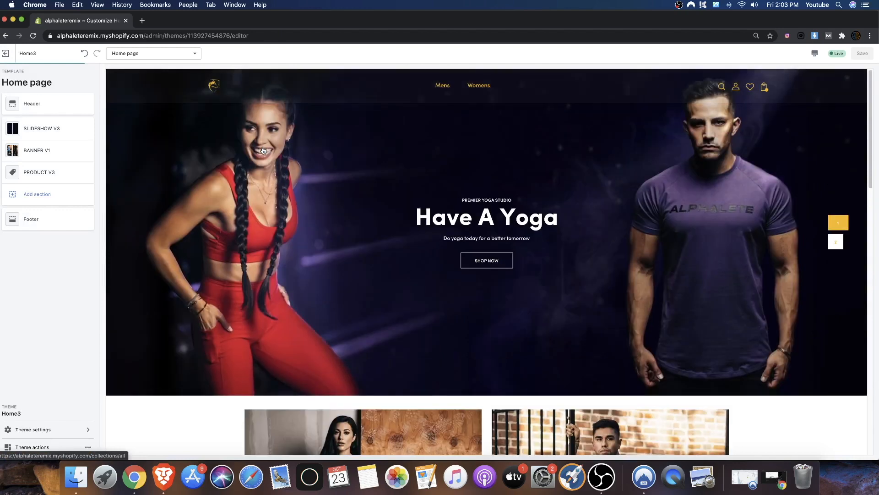
right_click(245, 164)
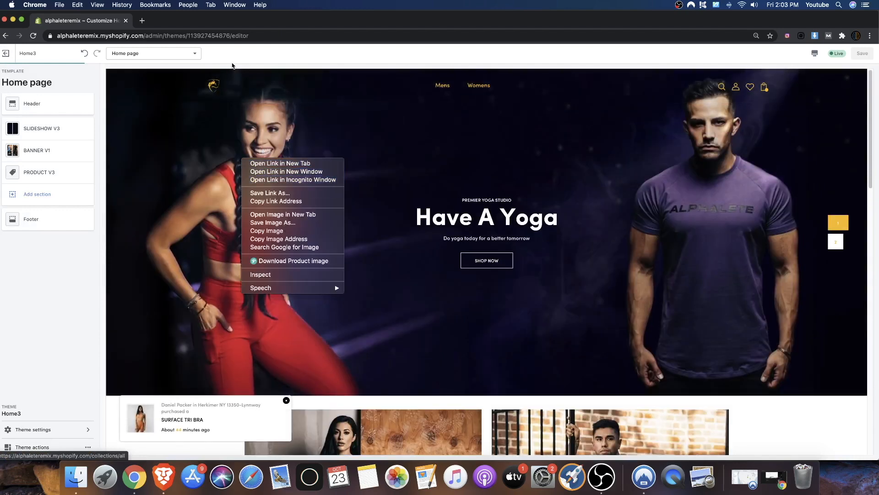
click(249, 69)
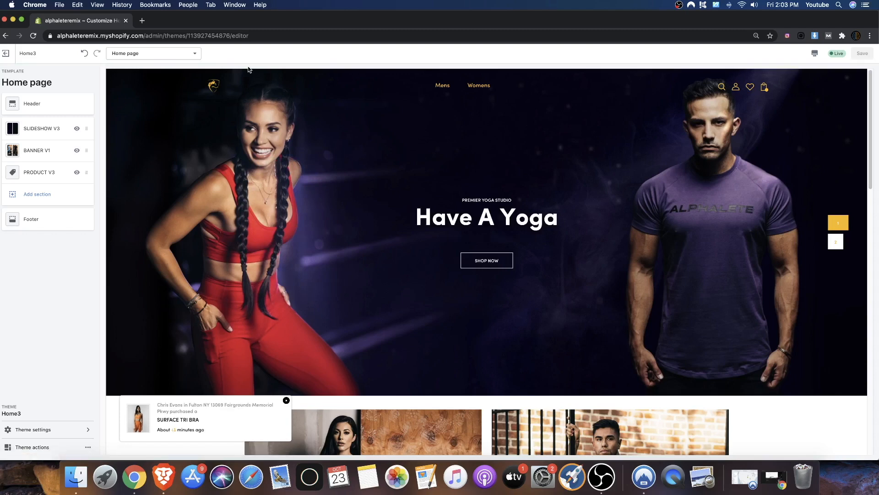
Follow the Yoga Body banner's link in the preview and look through the products on the collection page
scroll(628, 251, down, 5)
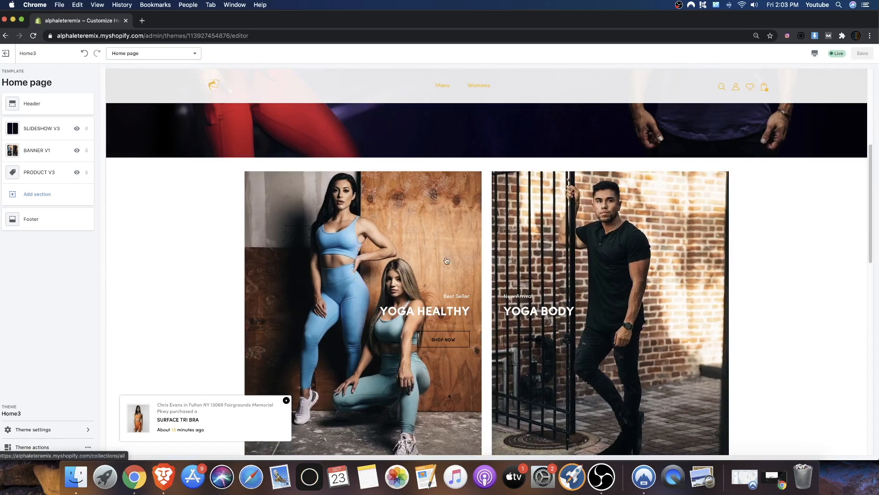
click(563, 246)
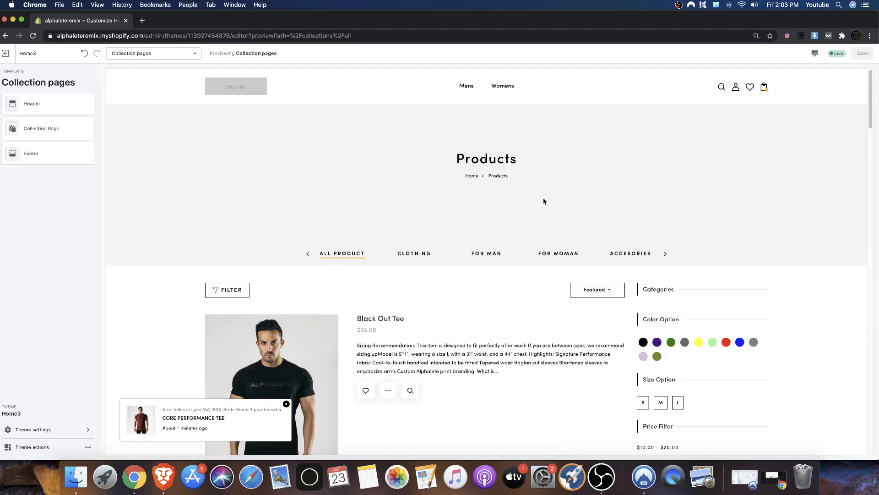
scroll(545, 202, down, 15)
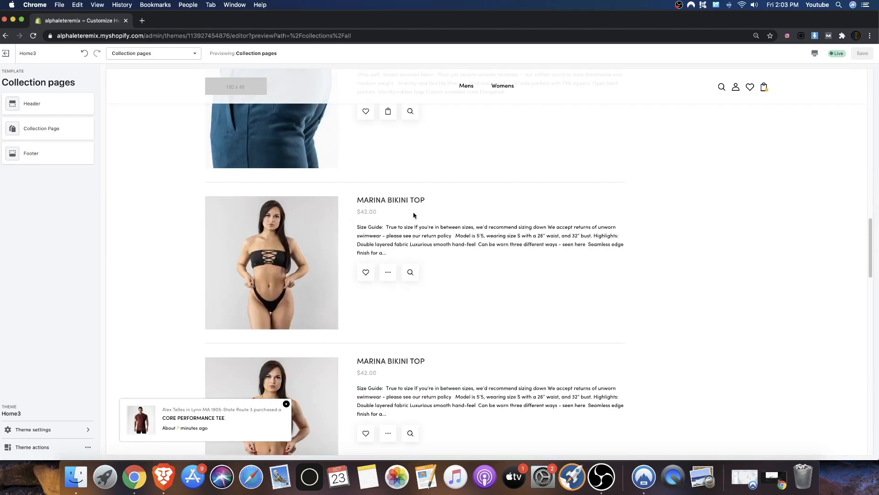
scroll(413, 215, down, 15)
scroll(414, 206, up, 10)
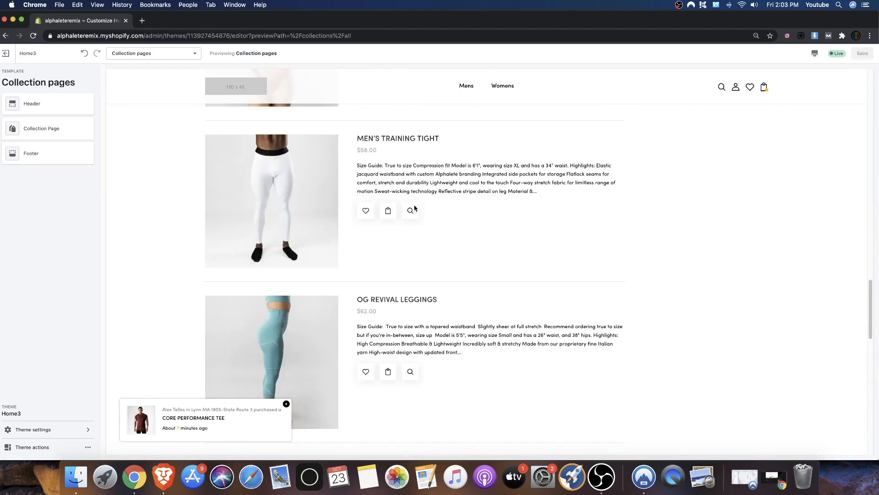
scroll(414, 209, up, 15)
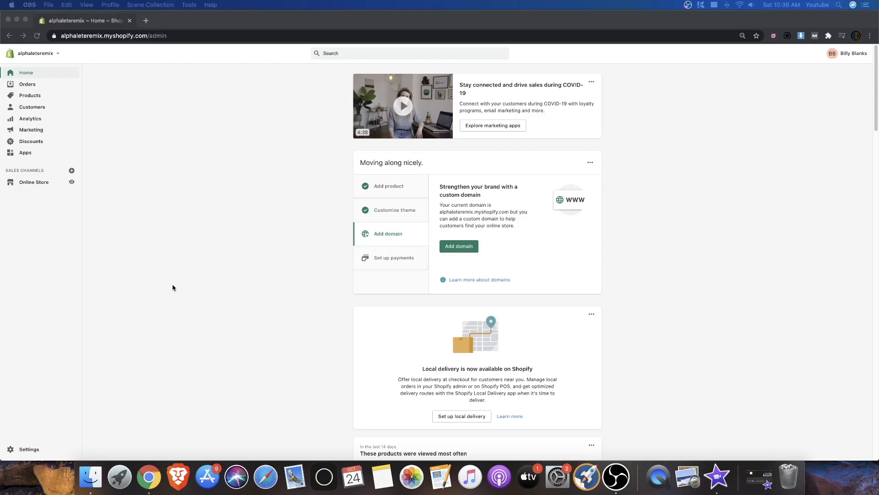
Open the live Home3 theme of the online store for customization and view its home page
click(93, 222)
click(40, 182)
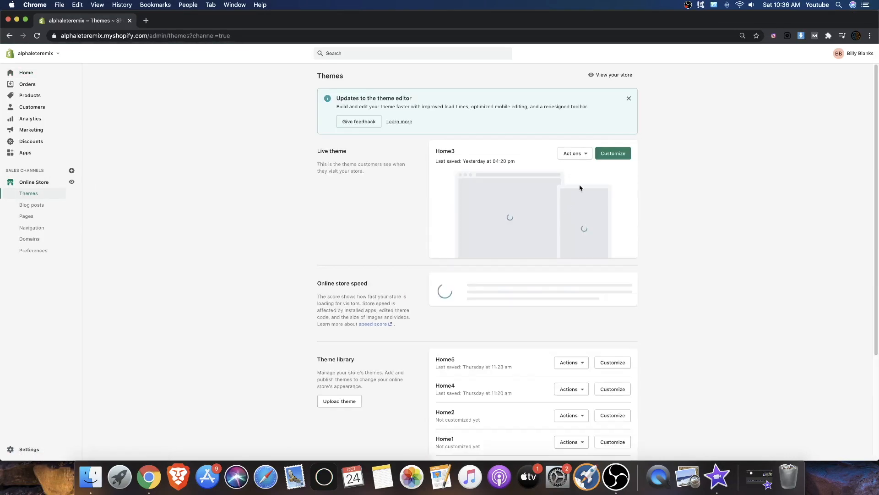
click(605, 156)
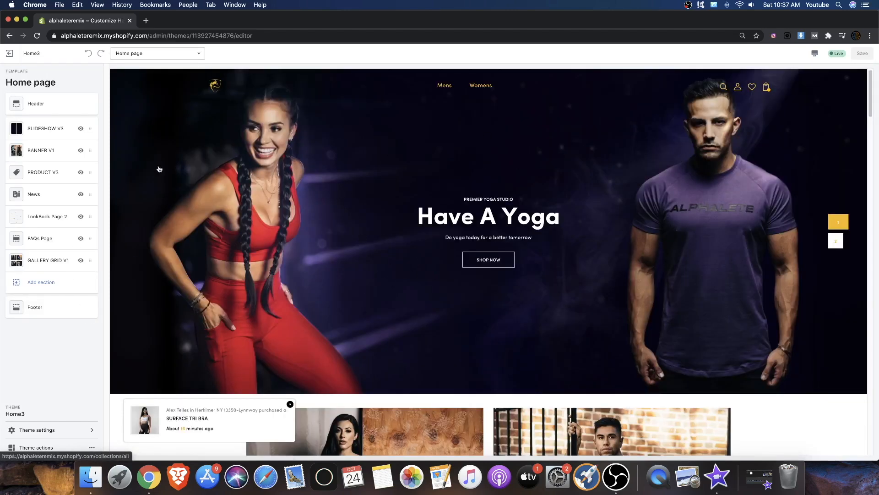
scroll(263, 330, down, 1)
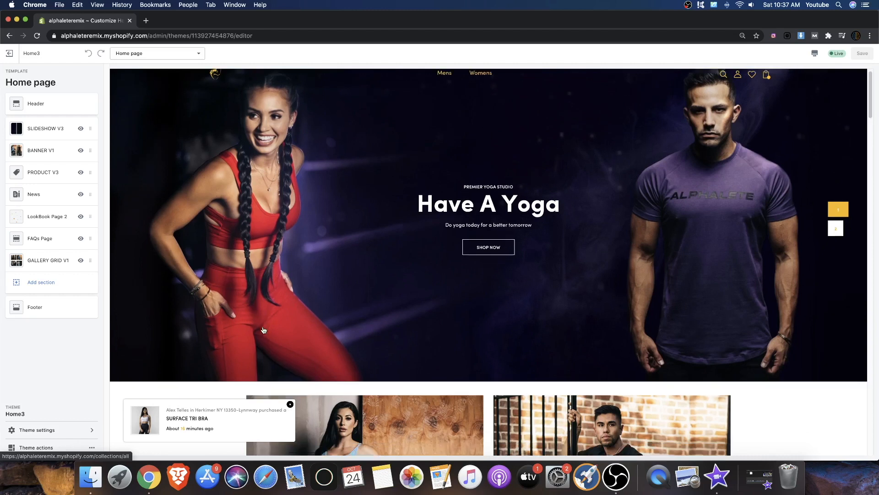
scroll(248, 329, up, 1)
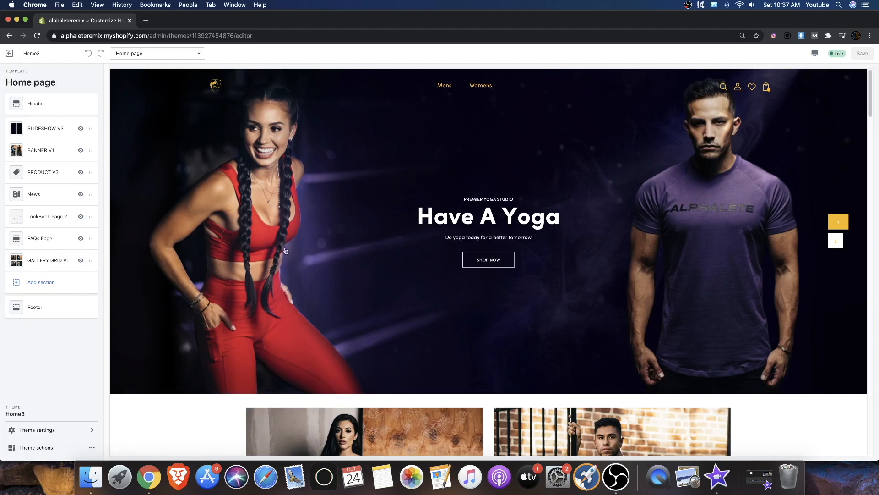
Look through the categories of the Home3 theme settings, including Promo Topbar
click(66, 433)
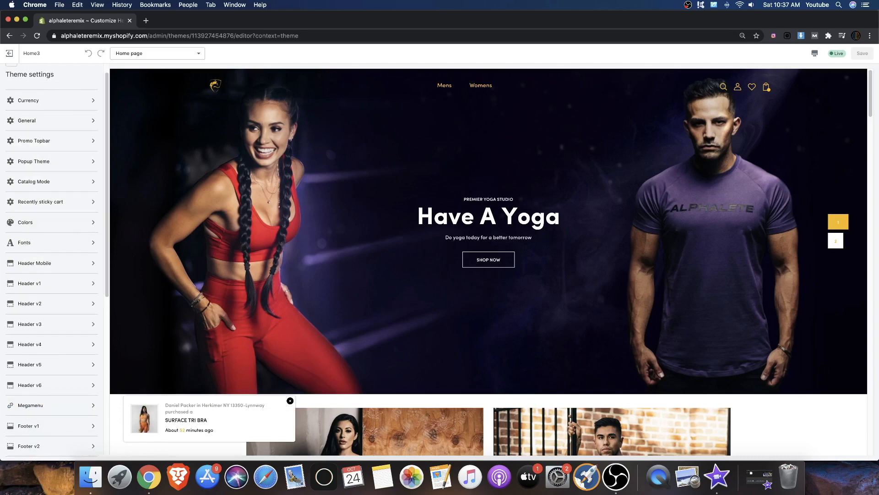
click(11, 74)
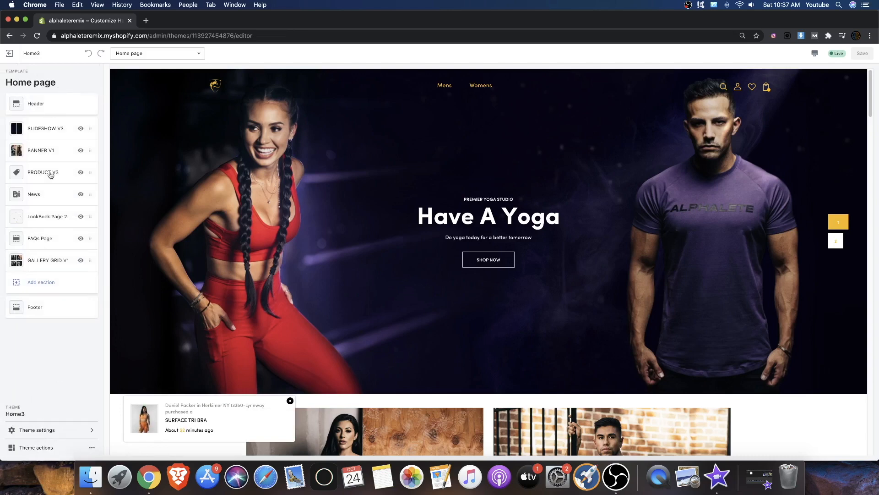
click(50, 430)
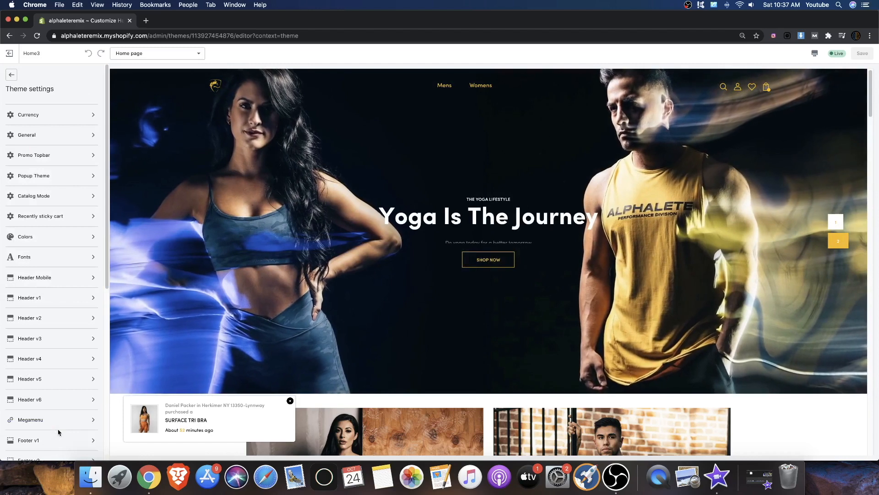
scroll(58, 432, down, 7)
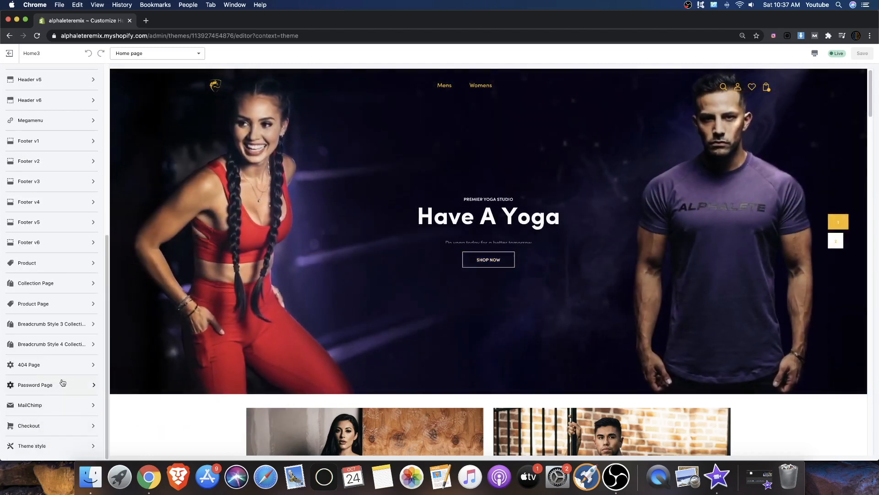
scroll(46, 352, up, 7)
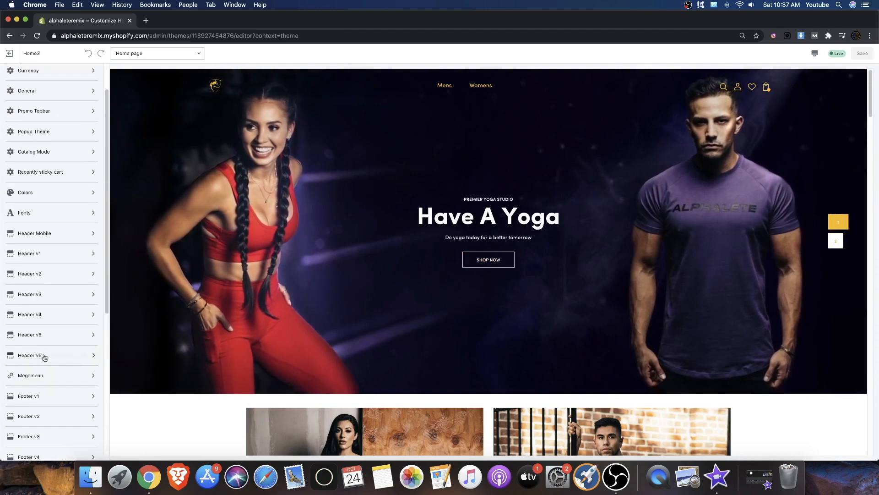
scroll(42, 358, up, 2)
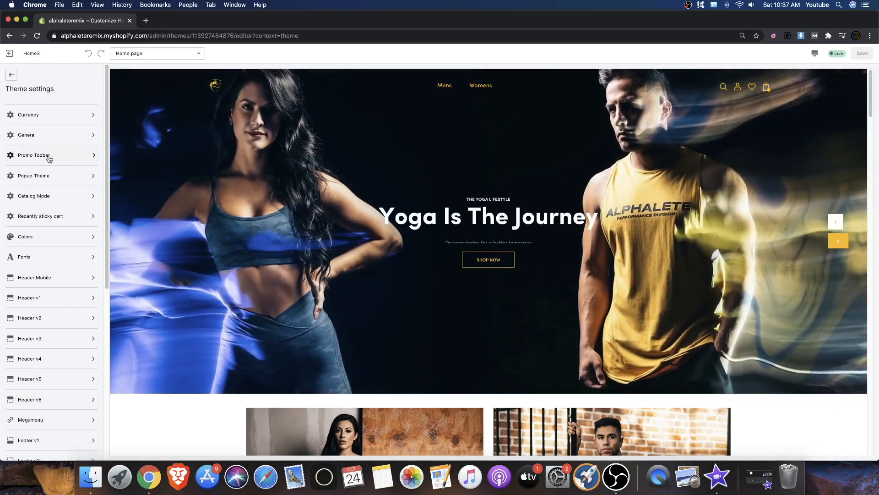
click(49, 159)
click(13, 76)
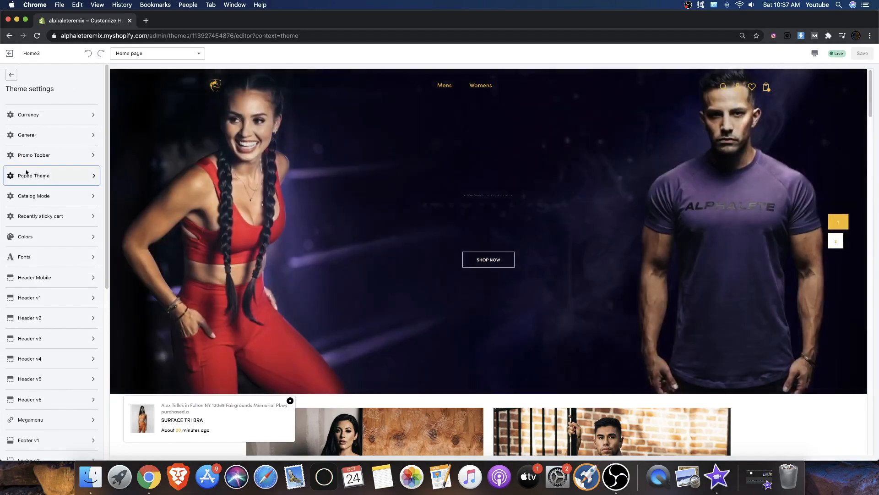
Set the library photo of the man in the black T-shirt as the Popup Theme newsletter's popup image and save the theme
click(42, 175)
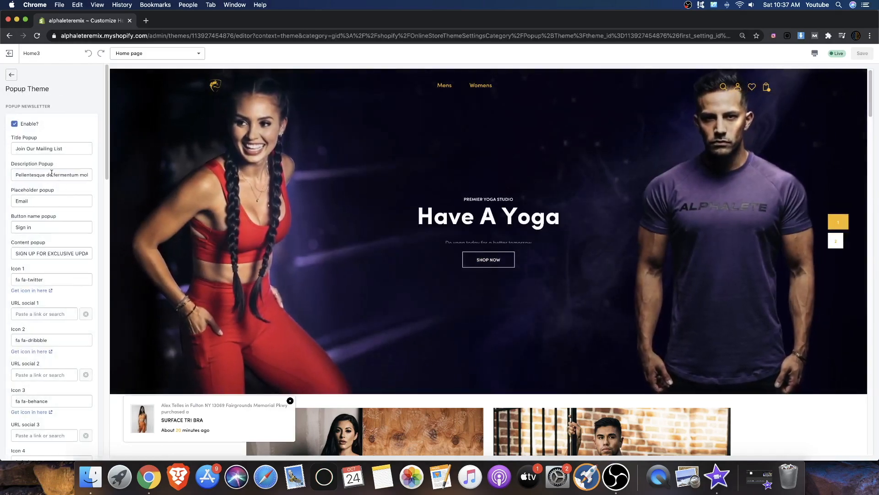
scroll(44, 274, down, 10)
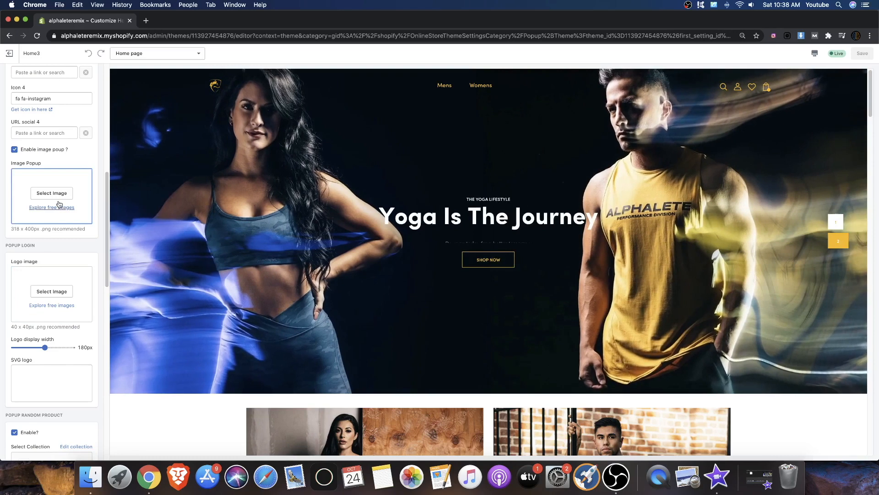
click(60, 196)
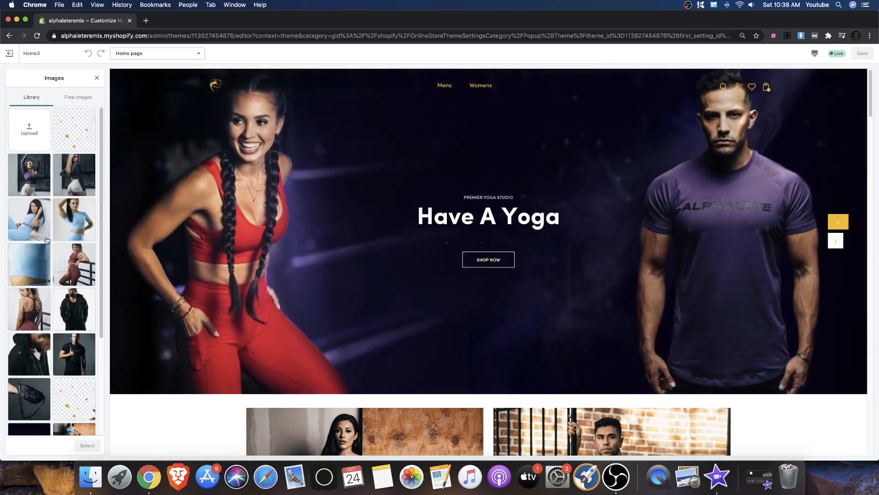
click(29, 174)
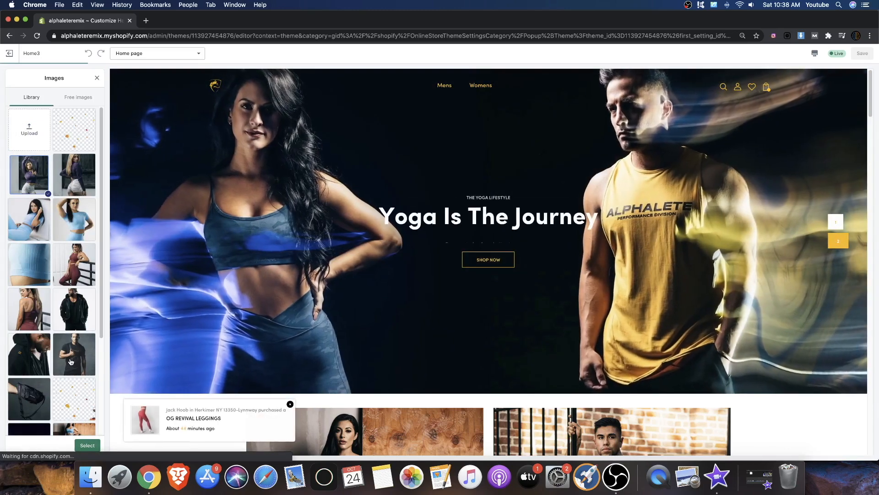
click(74, 355)
click(87, 445)
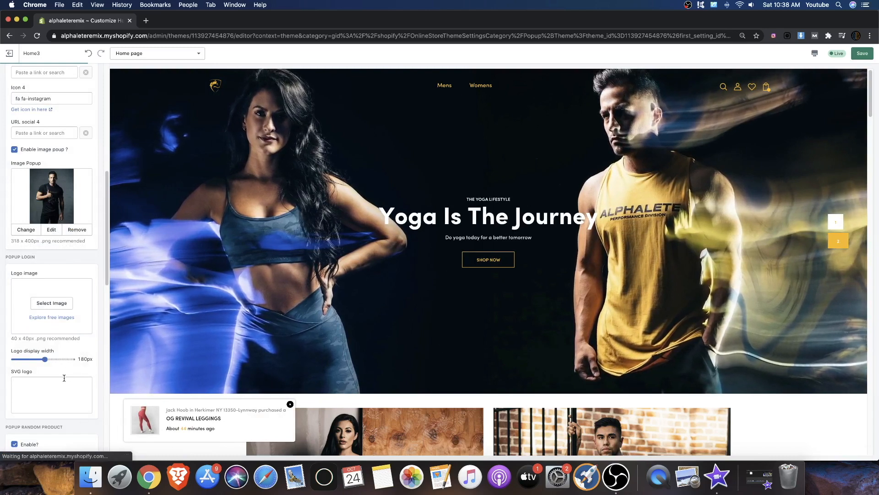
scroll(63, 378, down, 1)
scroll(64, 378, down, 3)
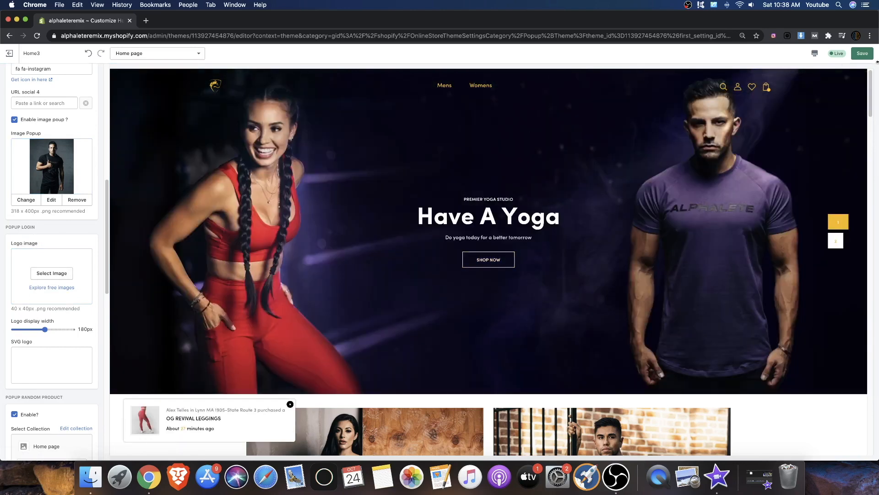
click(863, 54)
scroll(26, 188, up, 8)
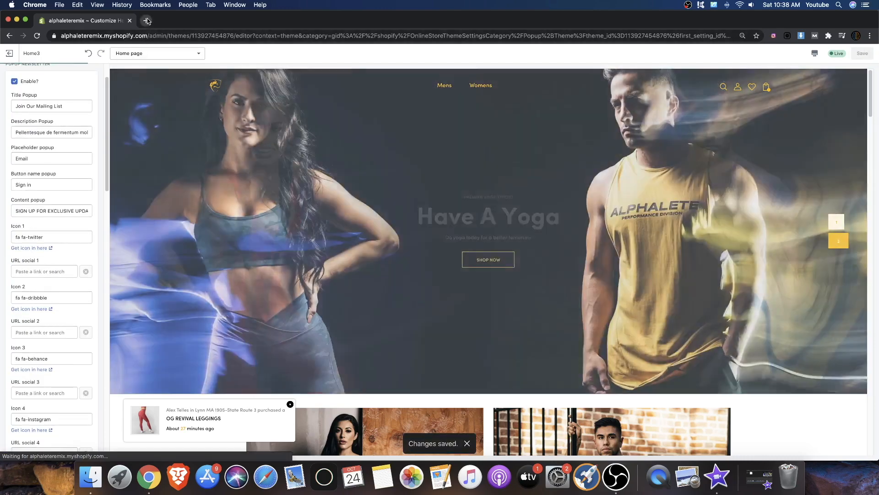
Open the storefront alphaleteremix.myshopify.com in a separate tab and in an incognito window
click(146, 21)
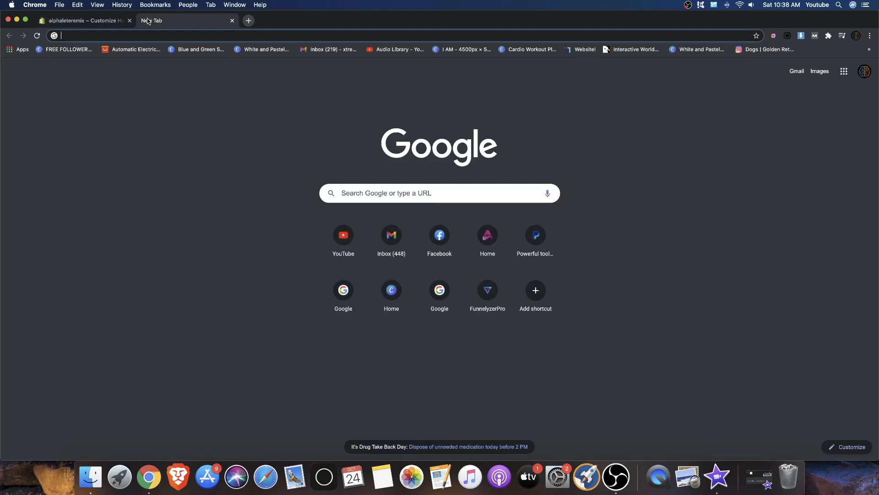
text(alpha)
key(Return)
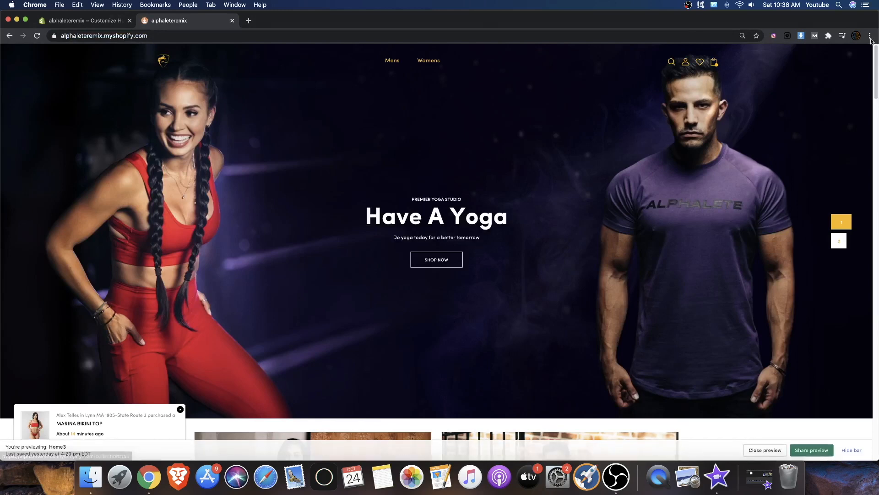
click(870, 35)
click(760, 75)
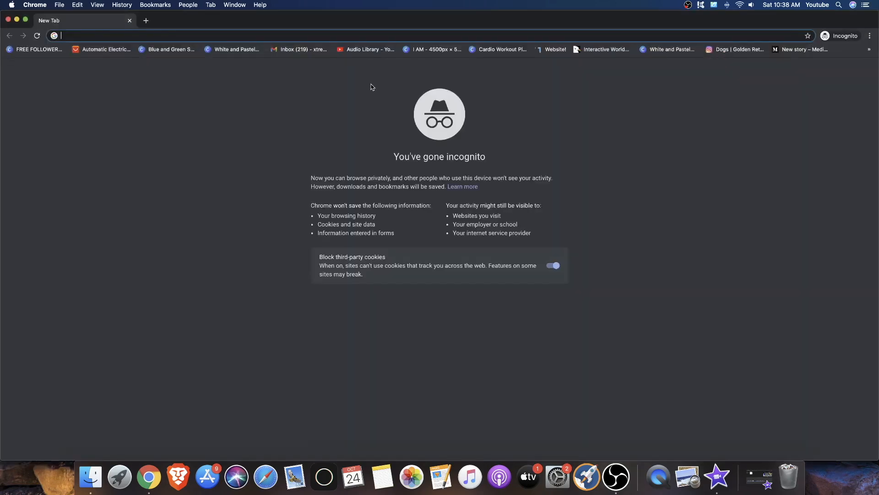
text(alphaleteremix.myshopify.com)
key(Return)
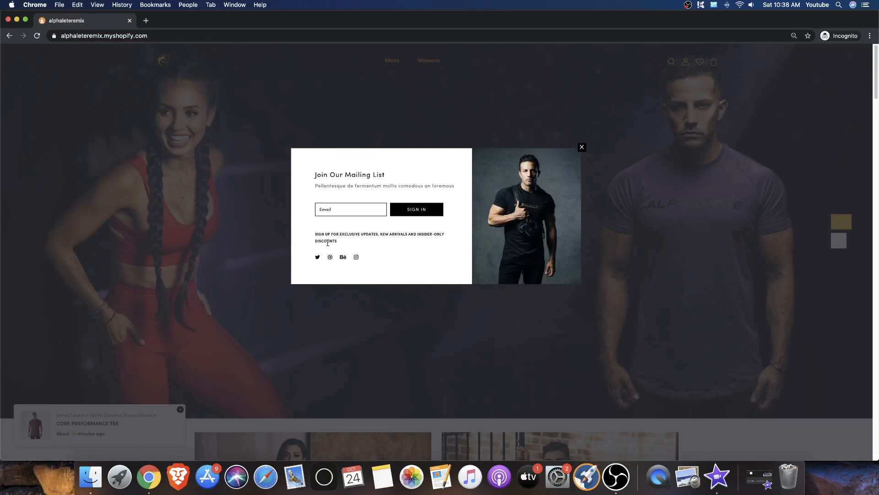
Examine the mailing list popup's text and image, dismiss it, and return from the incognito window to the store admin
drag(318, 175, 439, 184)
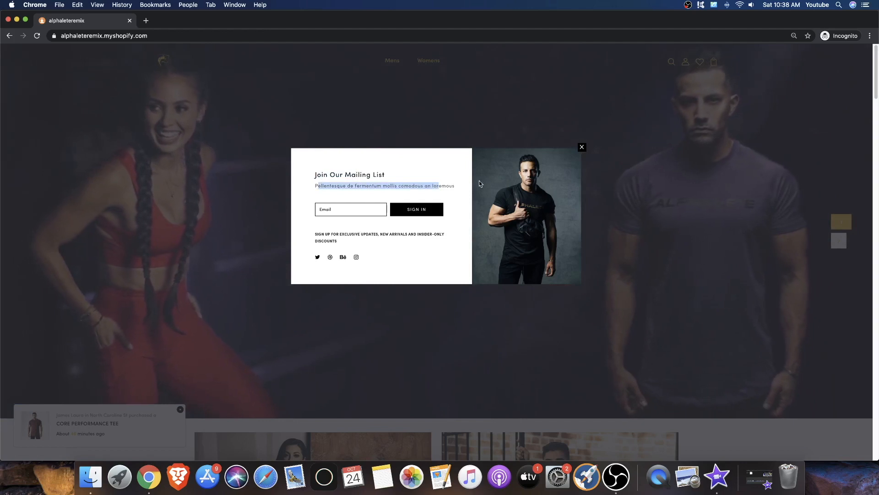
click(372, 231)
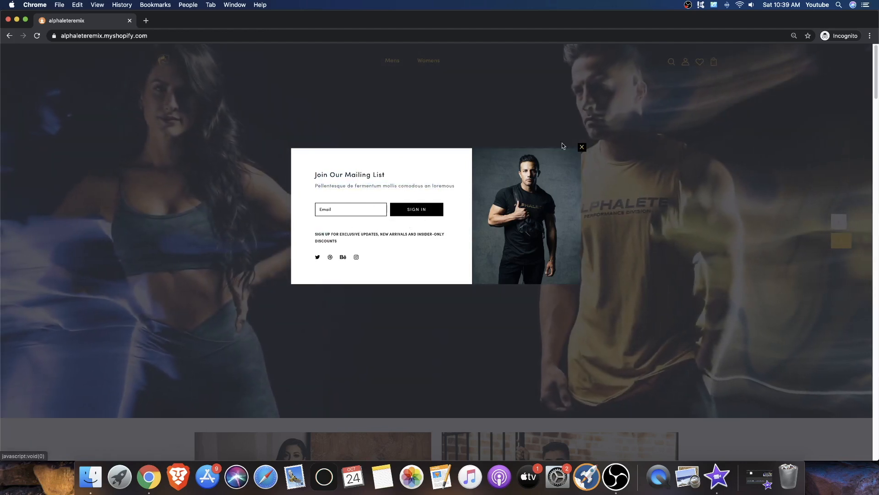
click(580, 147)
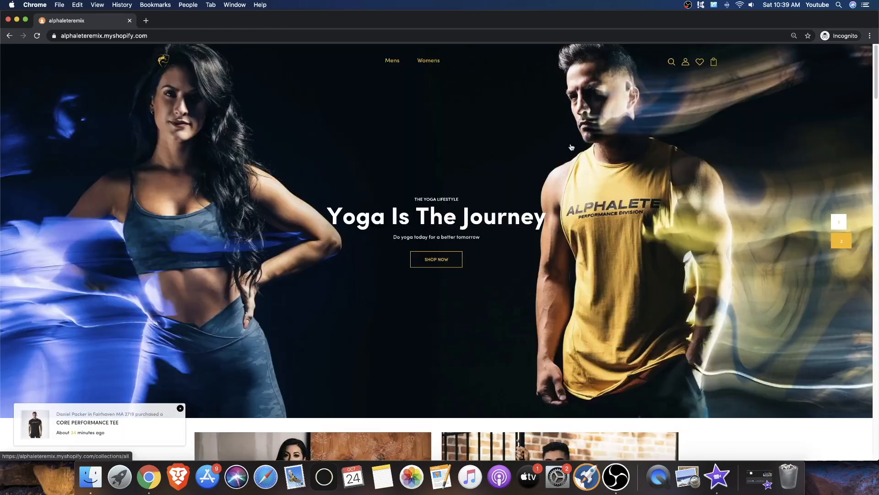
click(9, 19)
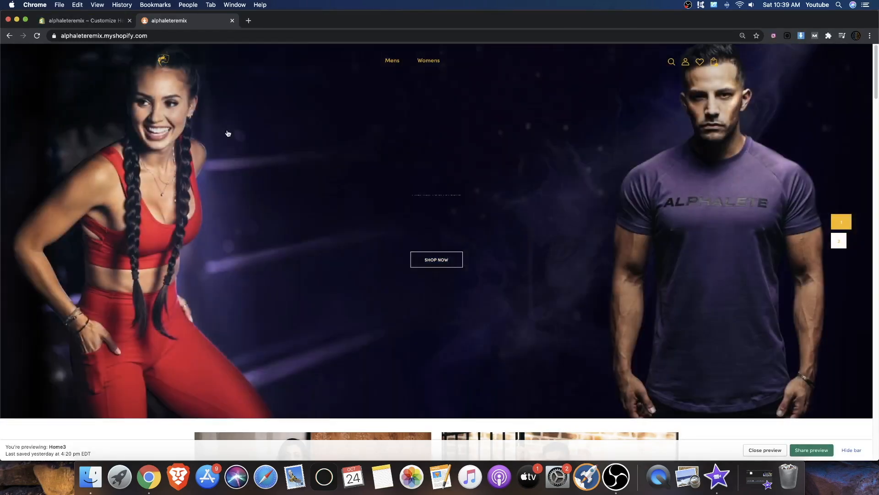
click(56, 22)
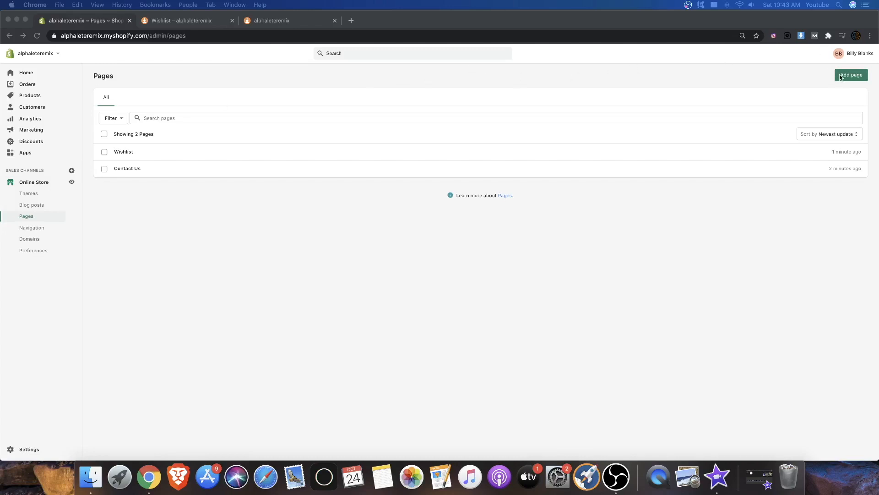
Create and save a store page titled About Us with the page.aboutus template
click(840, 75)
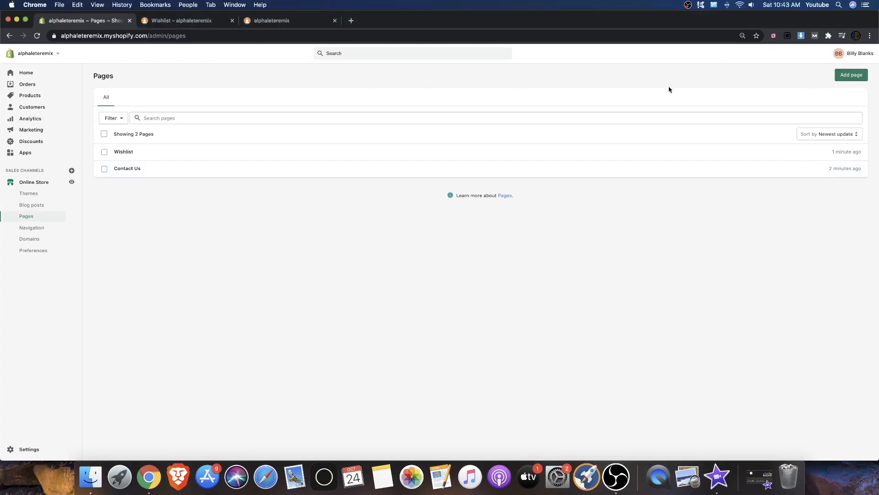
click(852, 73)
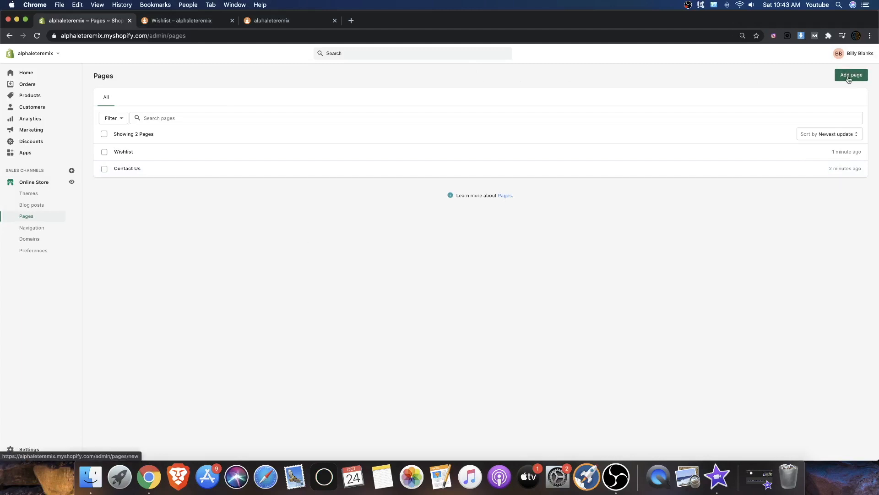
click(563, 210)
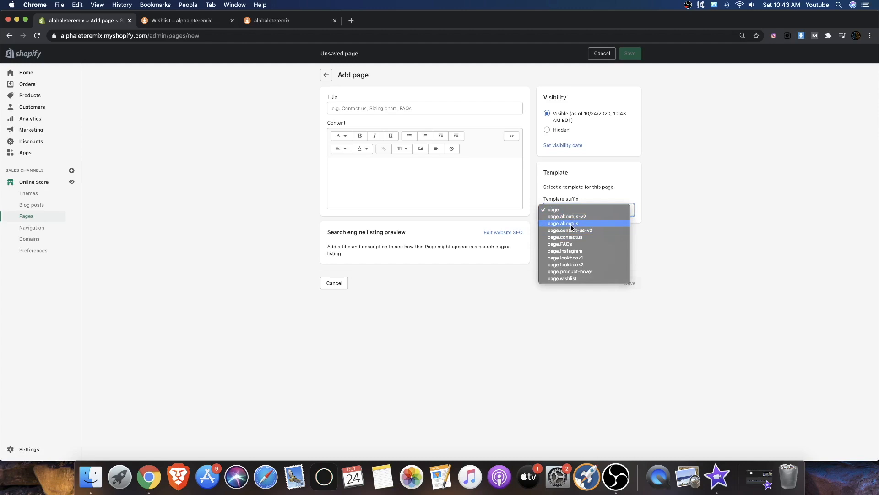
click(571, 226)
click(403, 108)
text(About Us)
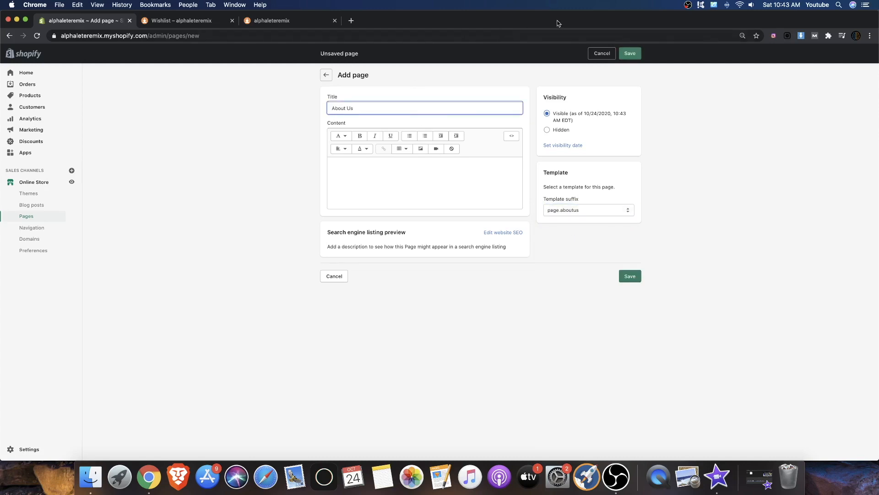
click(637, 54)
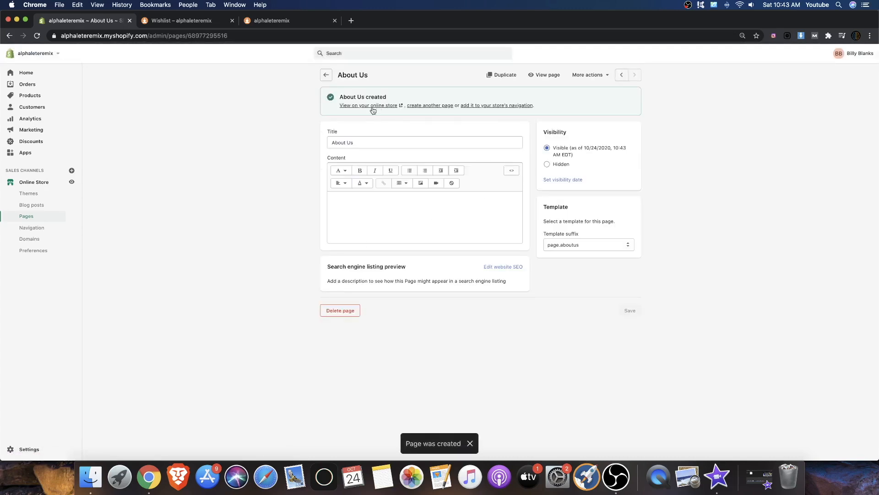
View the About Us page on the storefront and check its layout from the header to the footer
click(547, 76)
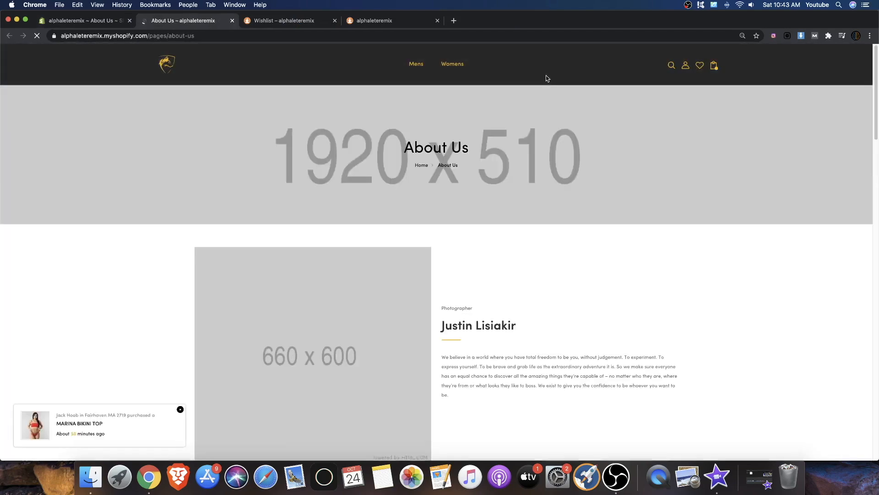
scroll(289, 167, down, 20)
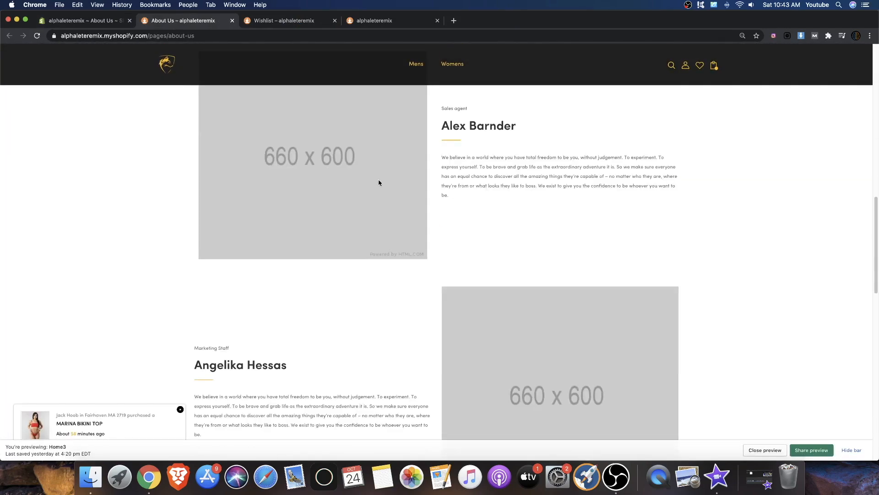
scroll(370, 169, down, 10)
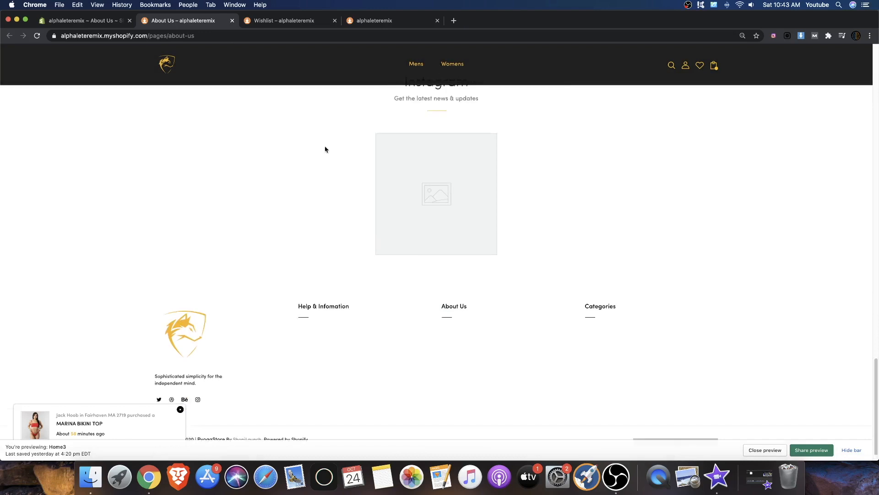
scroll(284, 133, up, 15)
scroll(284, 134, up, 5)
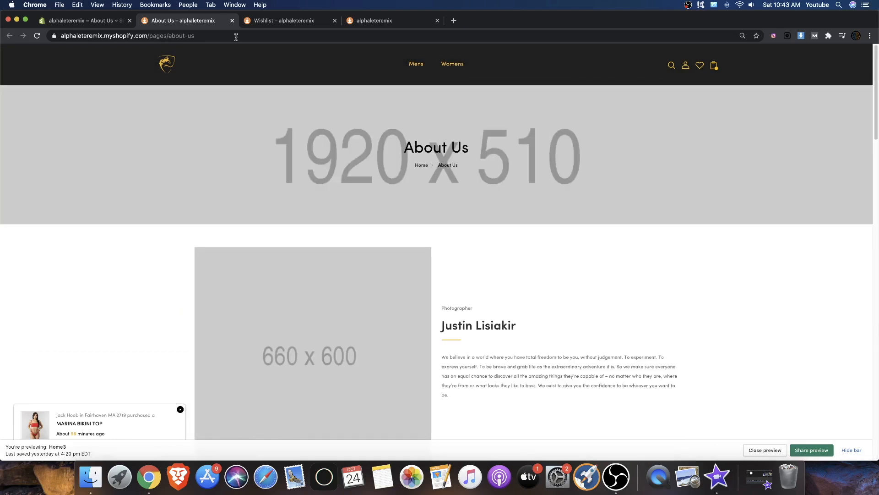
Return to the admin's list of pages and open the online store's themes
click(80, 21)
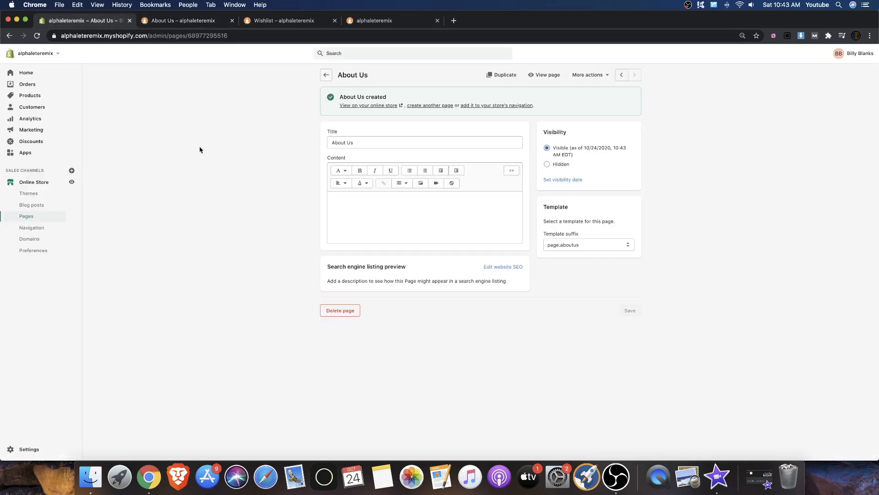
click(326, 75)
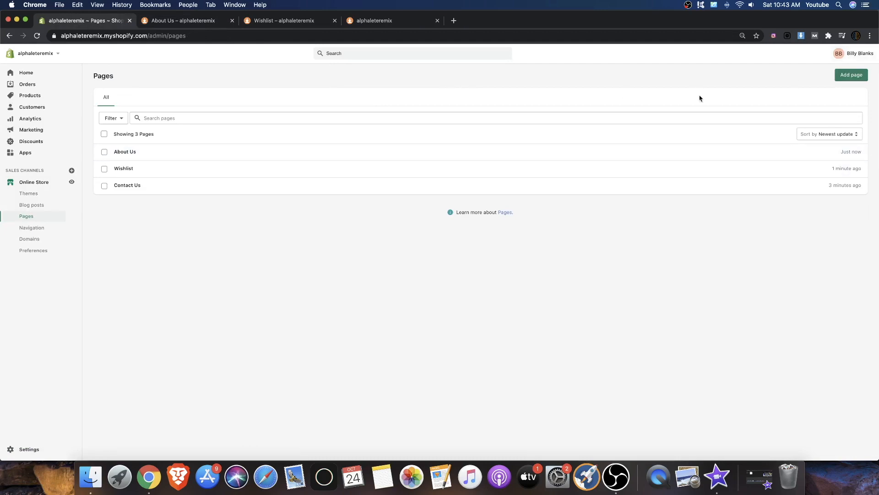
click(48, 183)
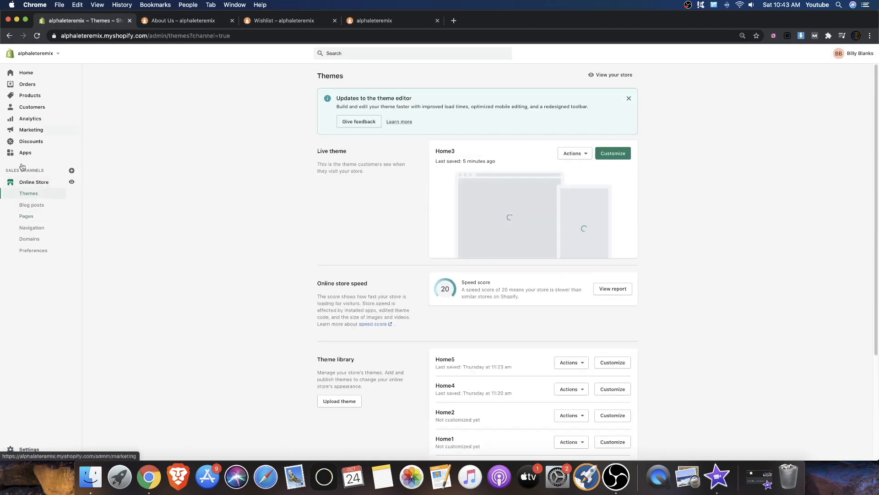
Review the About Us page's settings from the store's list of pages, and return to the list
click(17, 220)
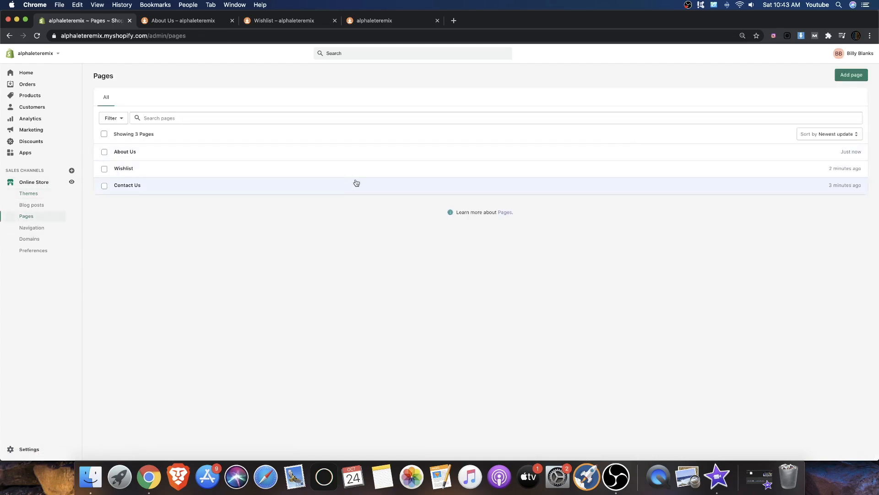
click(335, 153)
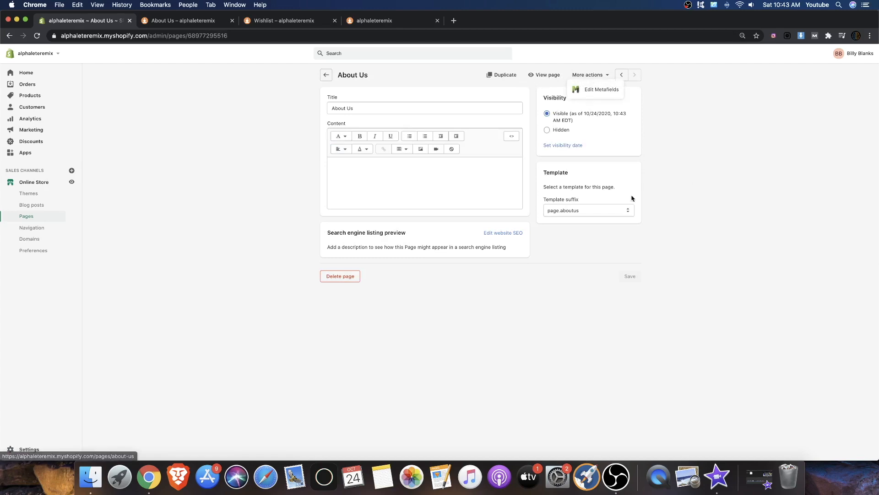
click(327, 75)
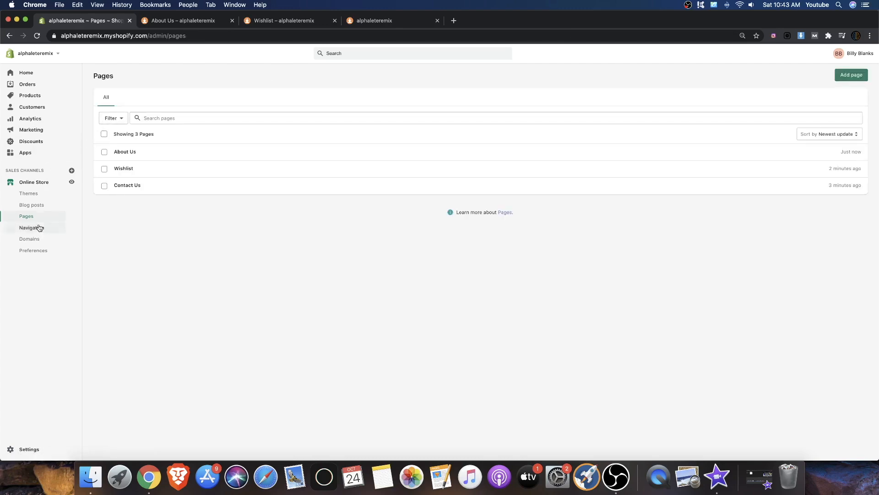
Start a new navigation menu and add an item linked to the About Us page
click(39, 227)
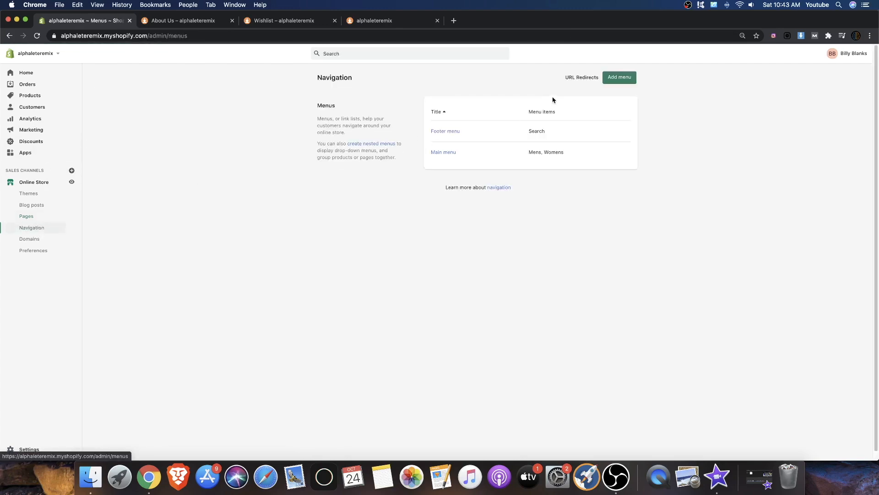
click(614, 80)
click(330, 198)
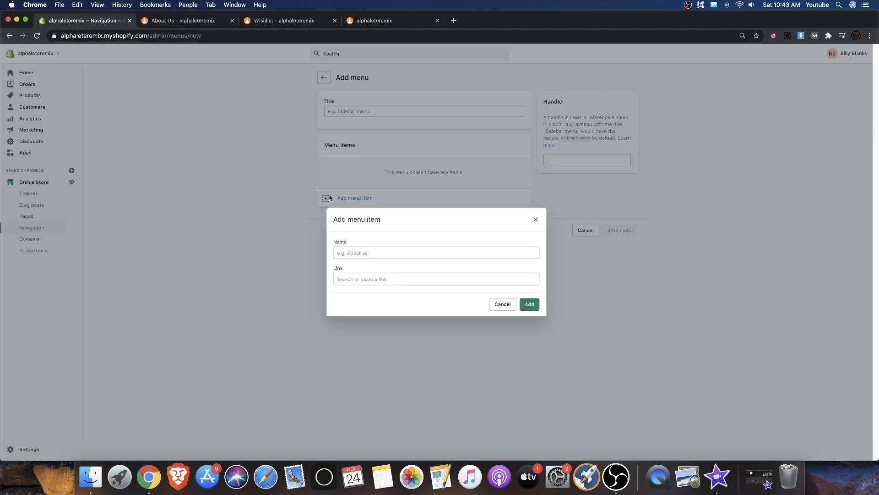
click(361, 282)
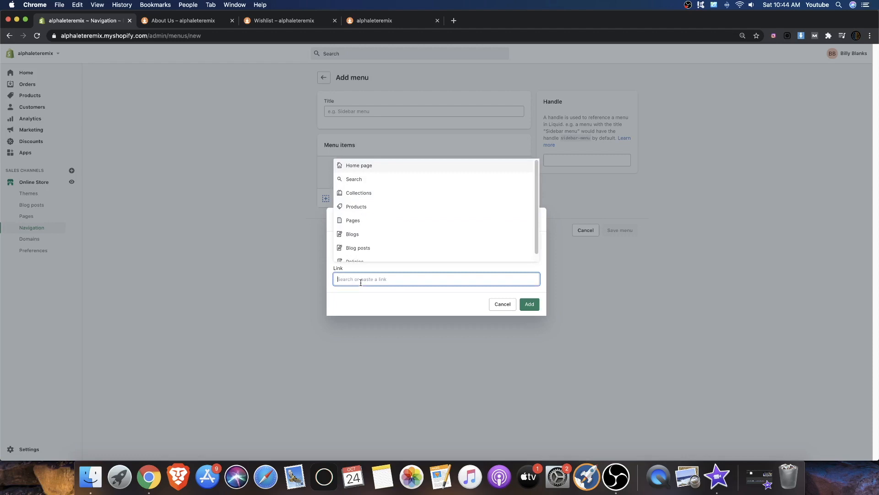
text(About)
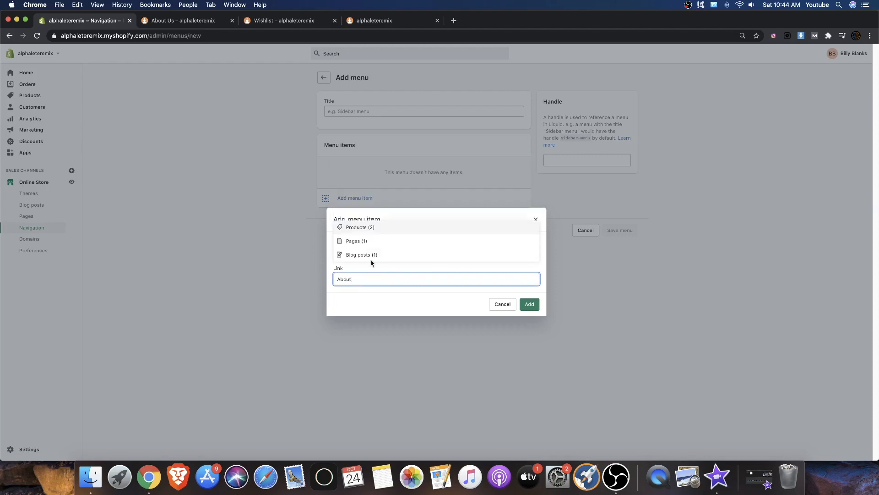
click(356, 241)
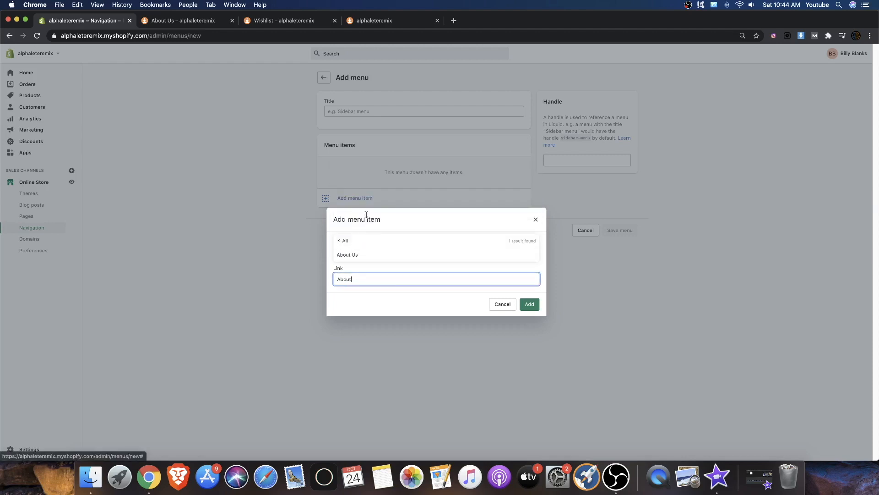
click(358, 254)
click(529, 304)
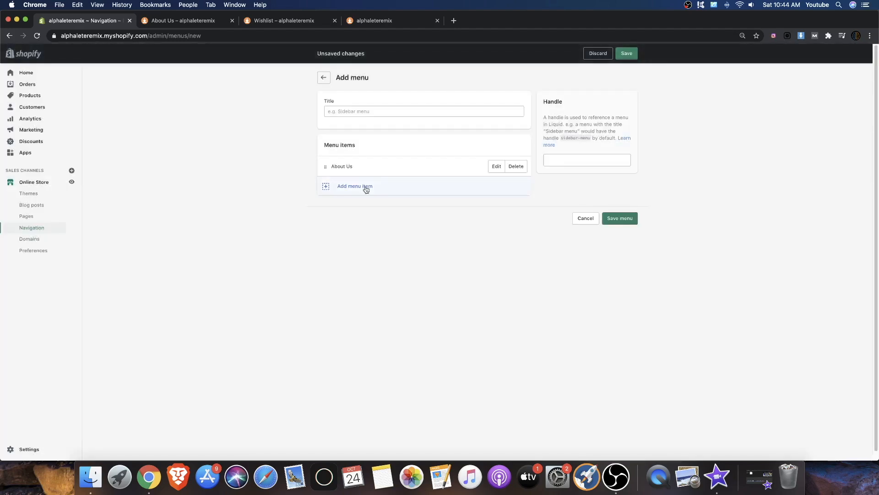
Title the new menu MAIN, save it, and return to the list of menus
click(627, 53)
click(387, 114)
text(ME)
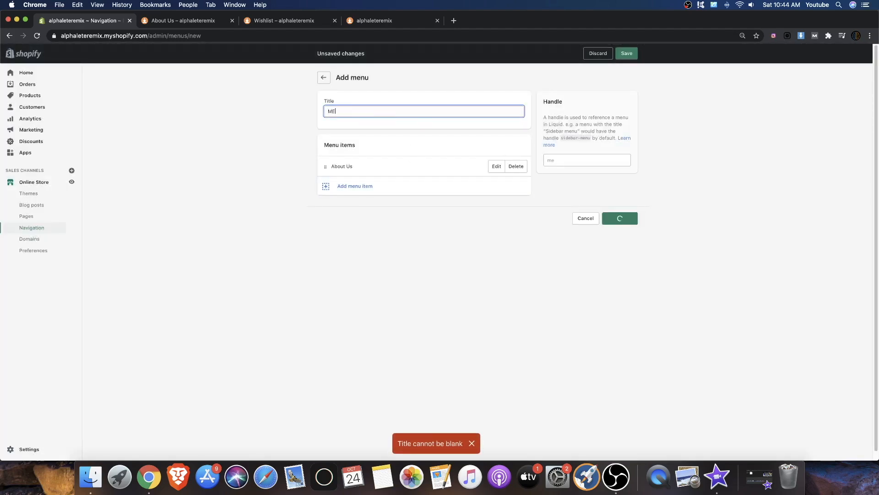
text(IN)
click(627, 53)
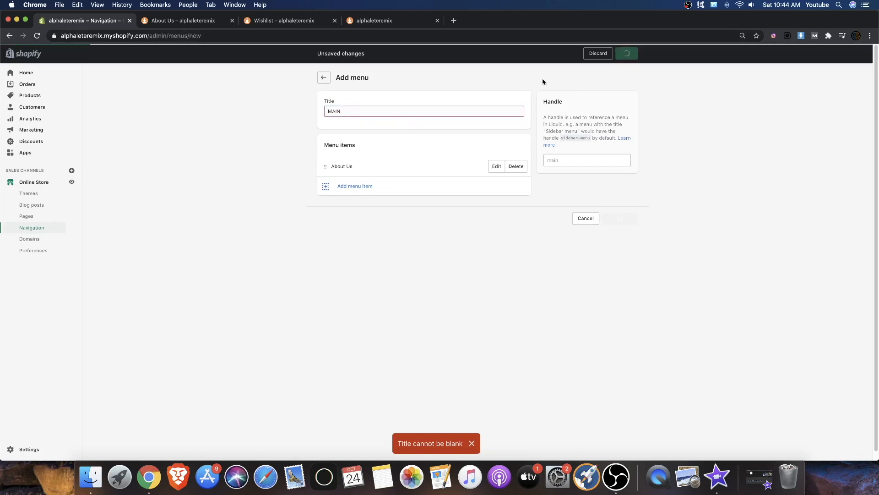
click(324, 77)
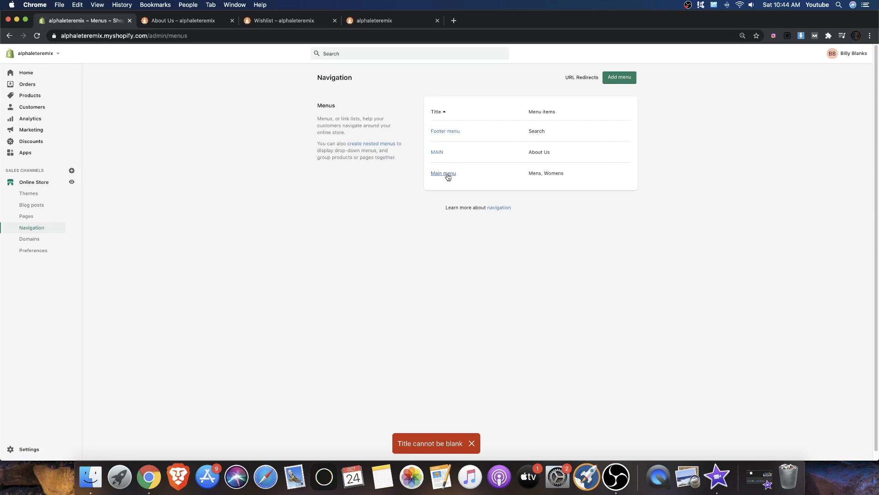
Reopen the MAIN menu and add an item linked to the Contact Us page
click(433, 152)
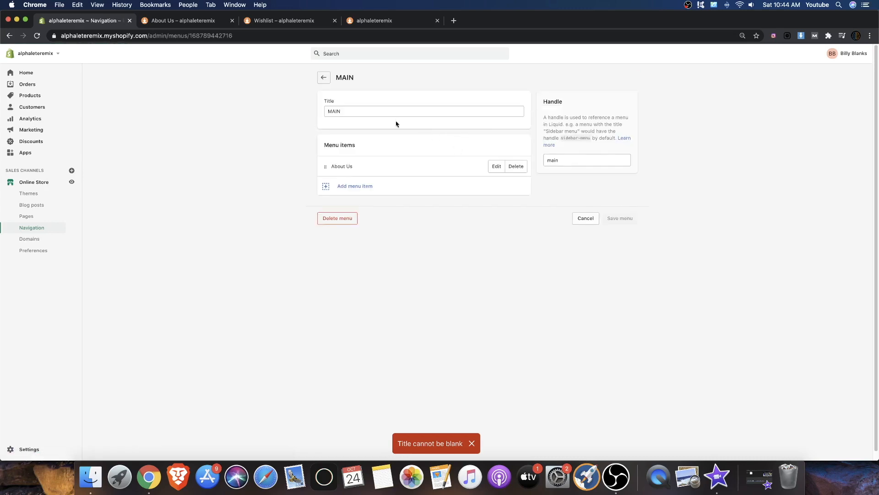
click(326, 187)
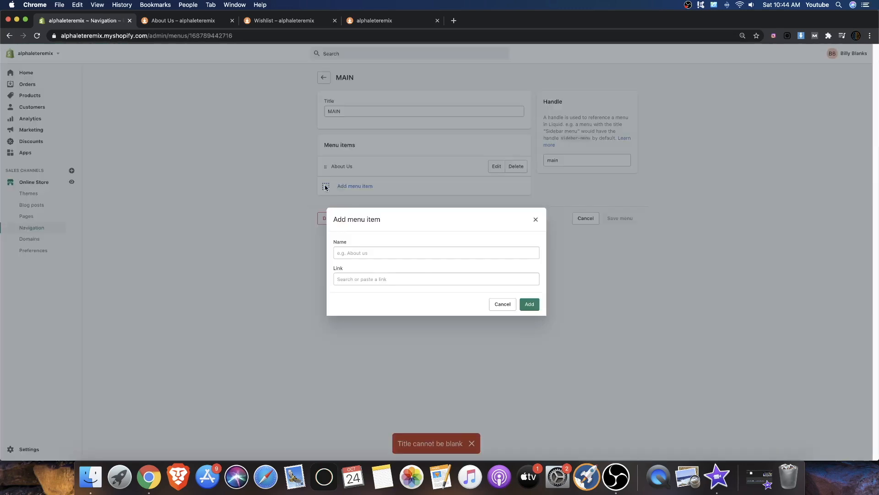
click(357, 278)
text(Contac)
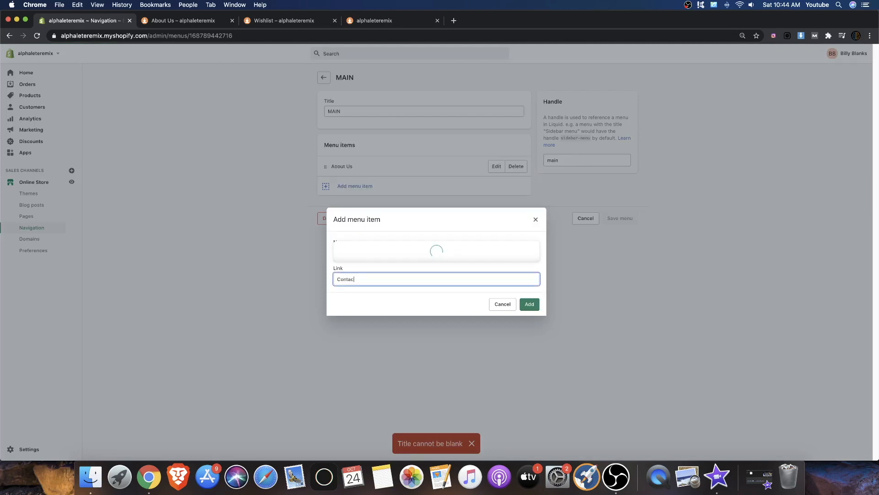
text(t U)
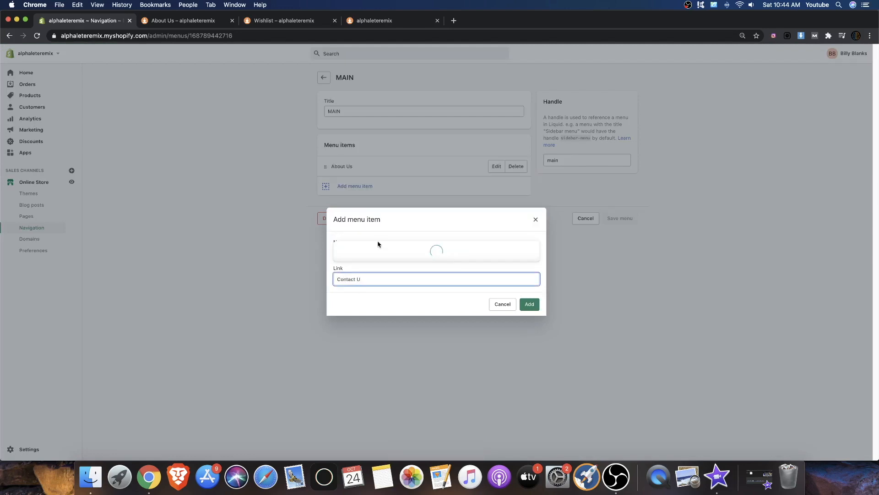
click(377, 263)
click(529, 306)
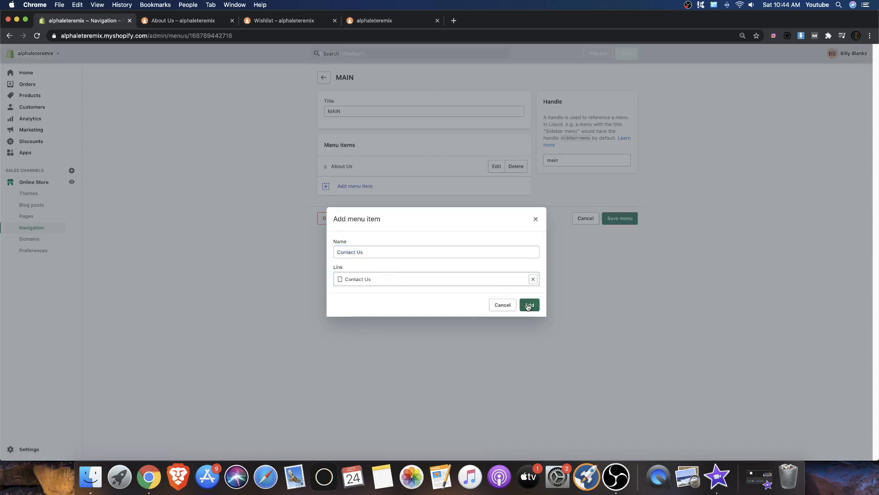
Add a menu item named SHOP ALL linked to All Collections and move it above About Us
click(325, 207)
click(362, 277)
text(Me)
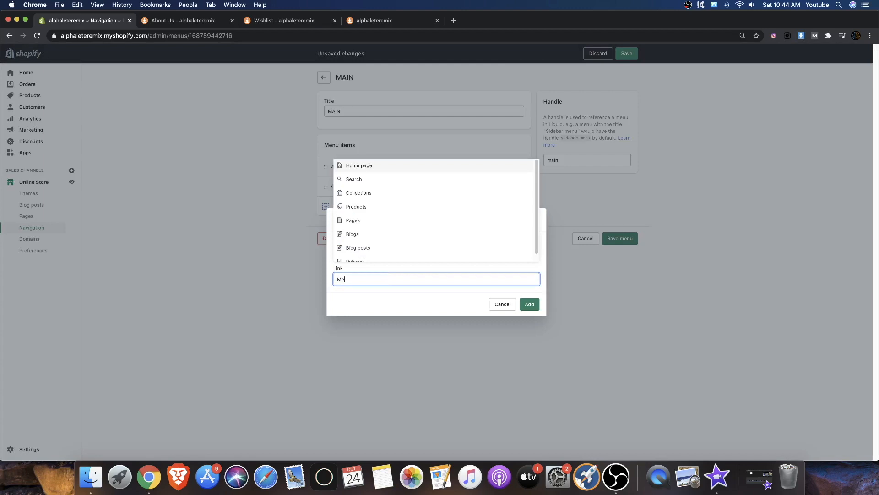
text(n)
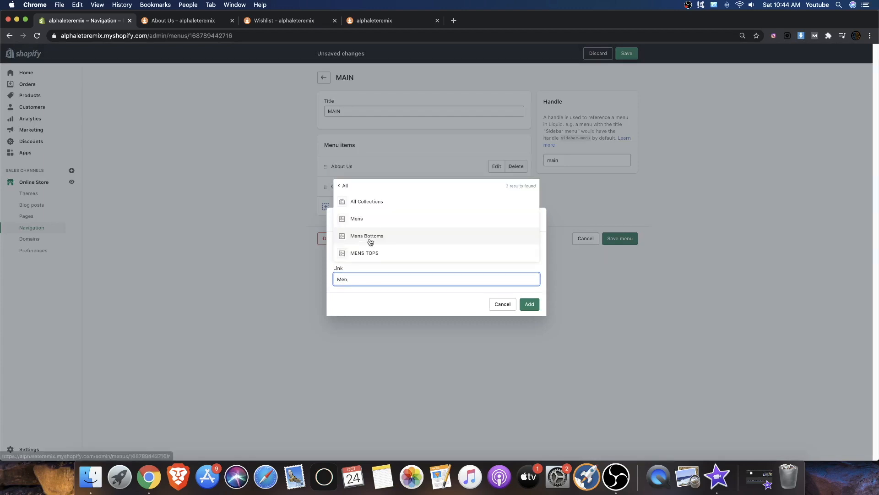
click(360, 203)
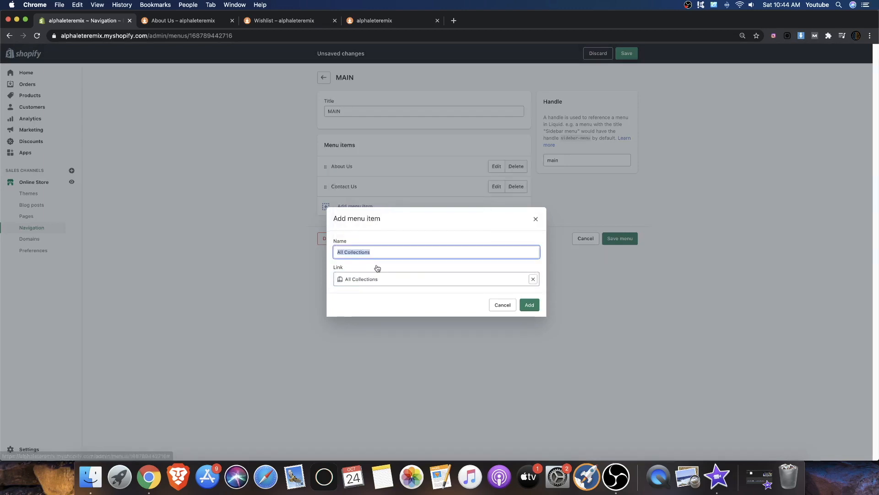
text(s)
key(BackSpace)
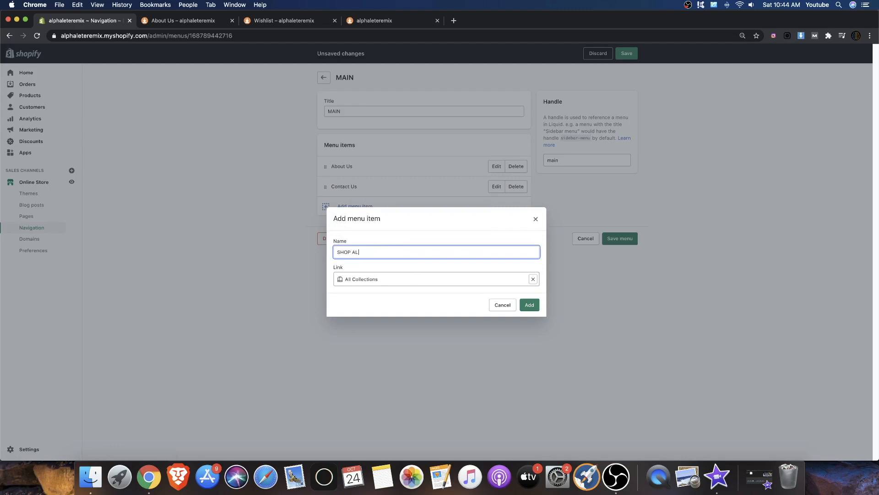
click(530, 304)
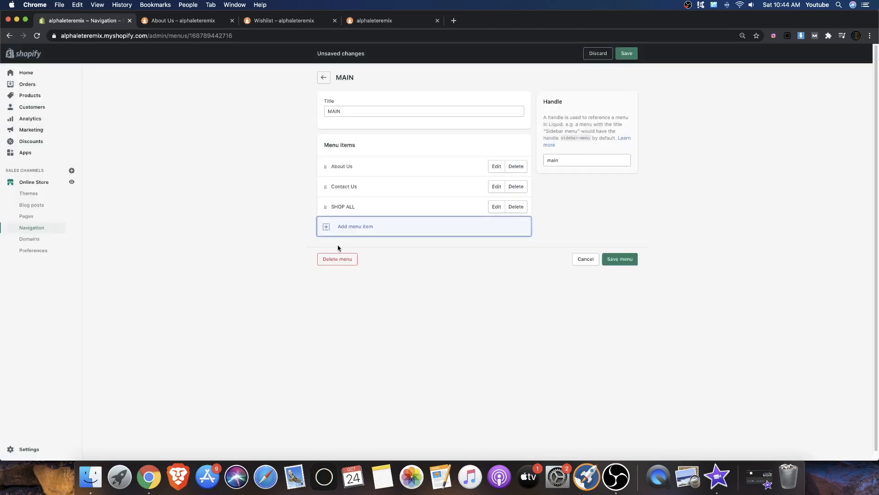
drag(326, 207, 328, 161)
Add a menu item linked to the Mens collection
click(324, 229)
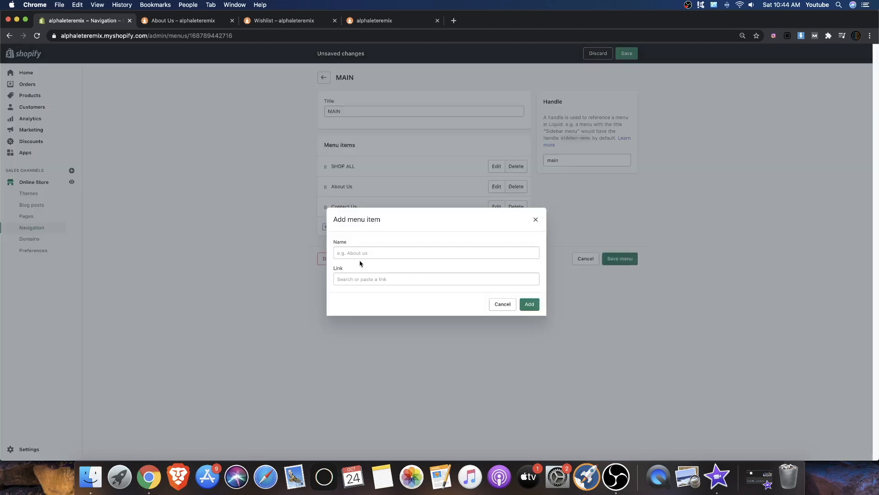
click(347, 277)
text(MEN)
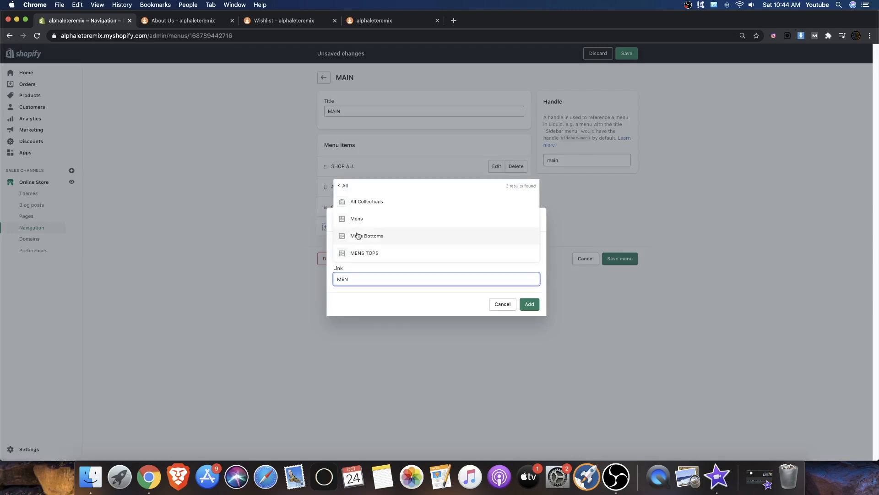
click(354, 216)
click(530, 318)
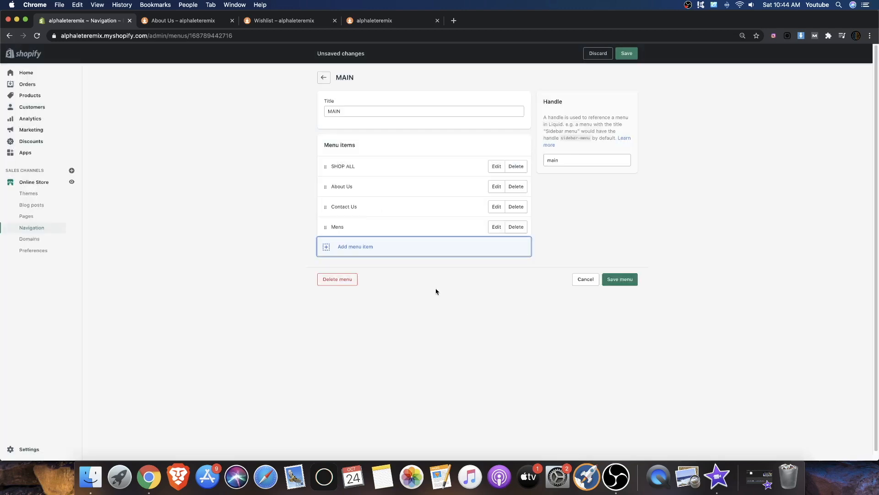
Add a menu item linked to the Womens collection
click(348, 247)
click(352, 280)
text(W)
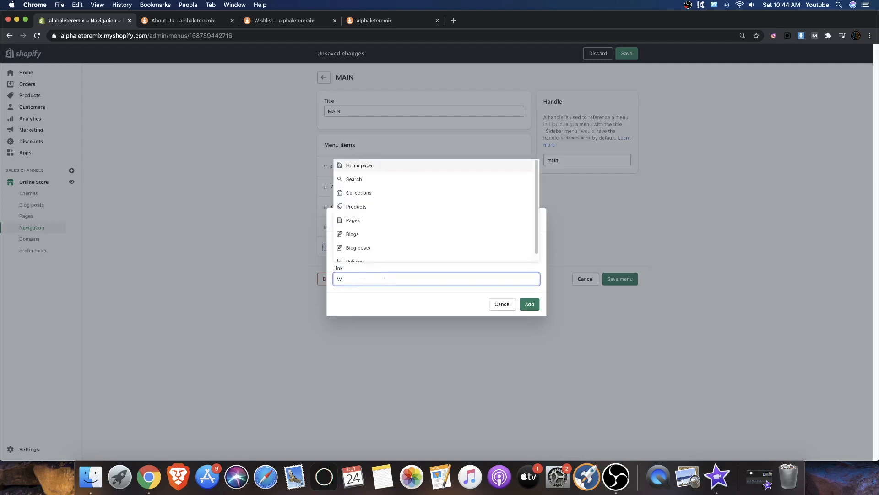
text(iME)
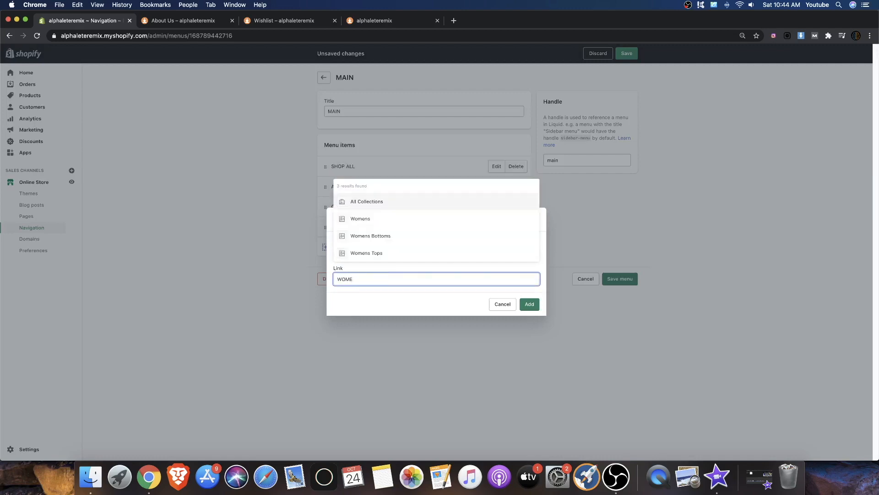
click(362, 219)
click(530, 319)
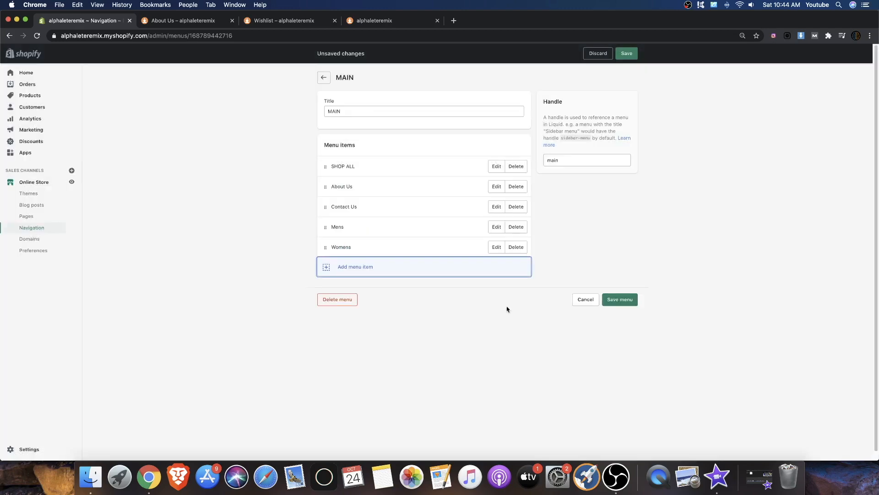
Nest the Mens and Womens items under SHOP ALL and save the menu
drag(323, 230, 344, 177)
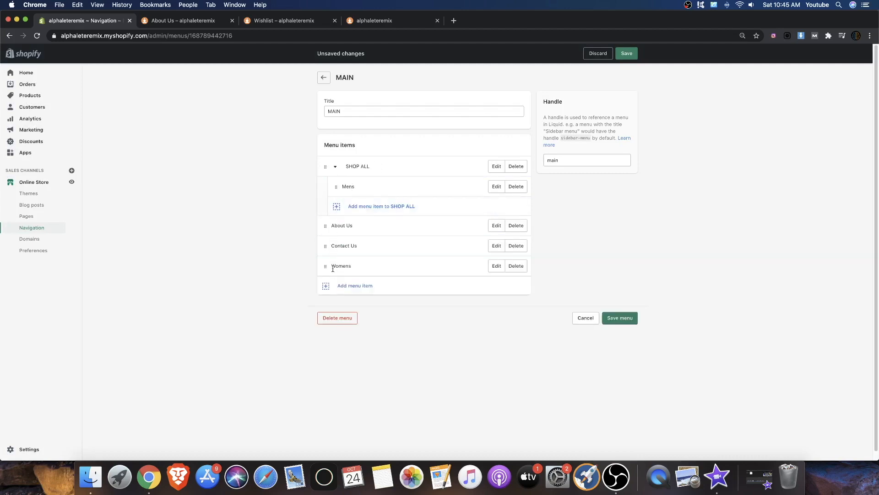
drag(323, 267, 353, 210)
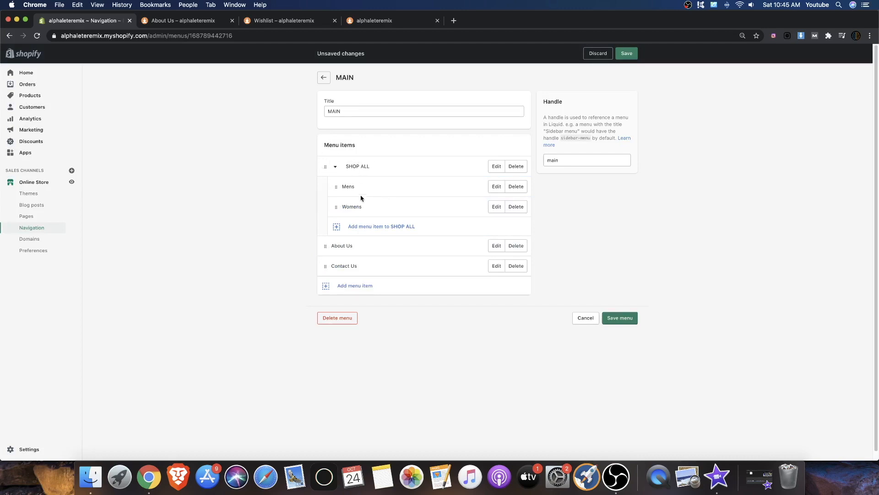
click(624, 319)
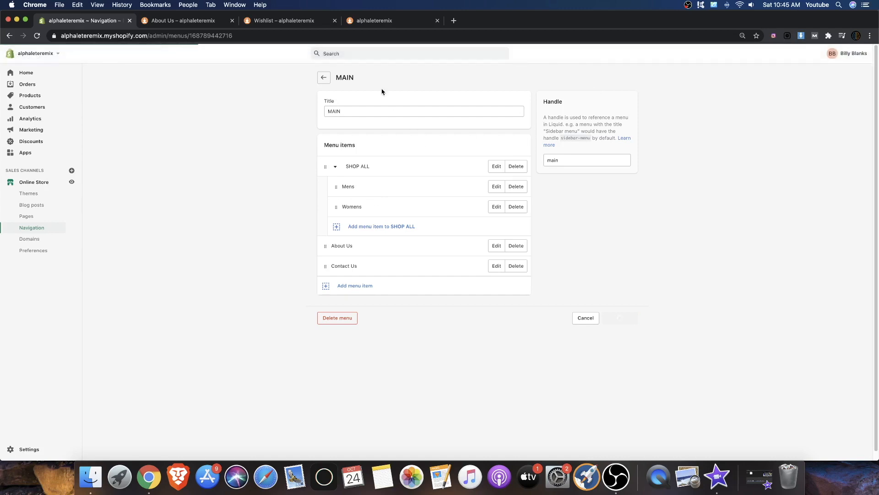
Open the live Home3 theme for customization and assign the MAIN menu as the header's main menu
click(46, 182)
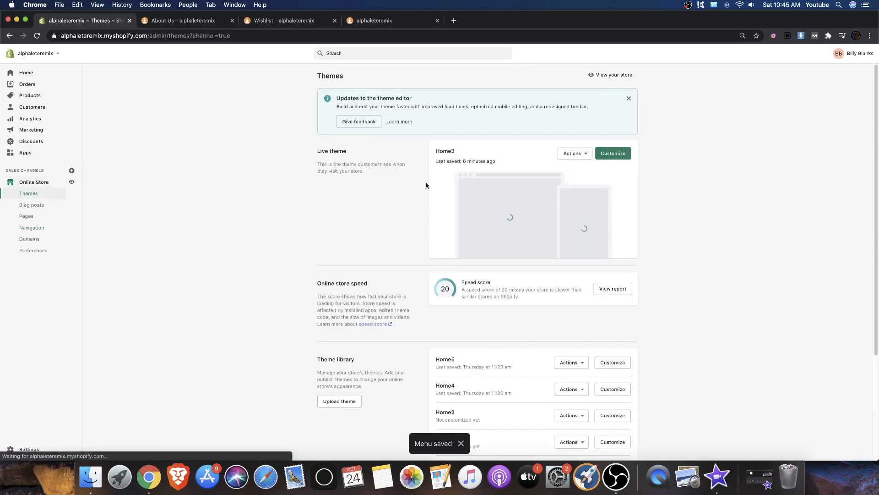
click(613, 156)
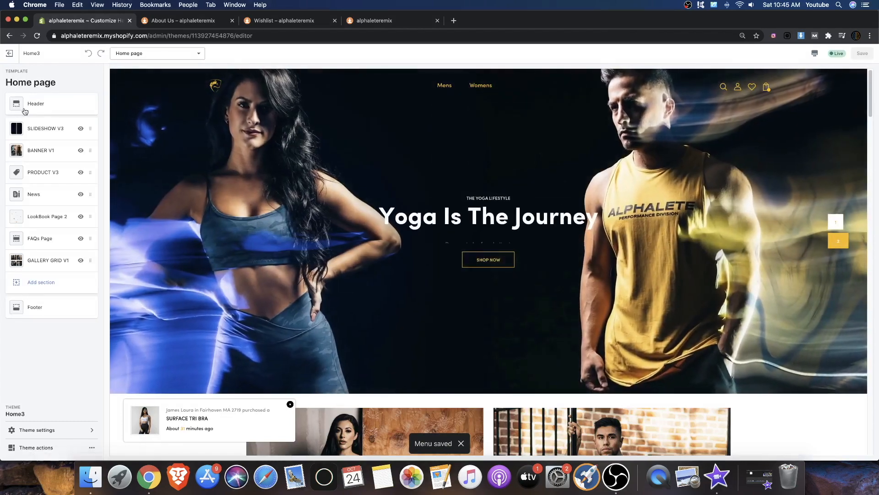
click(42, 104)
scroll(55, 183, down, 3)
scroll(56, 185, down, 5)
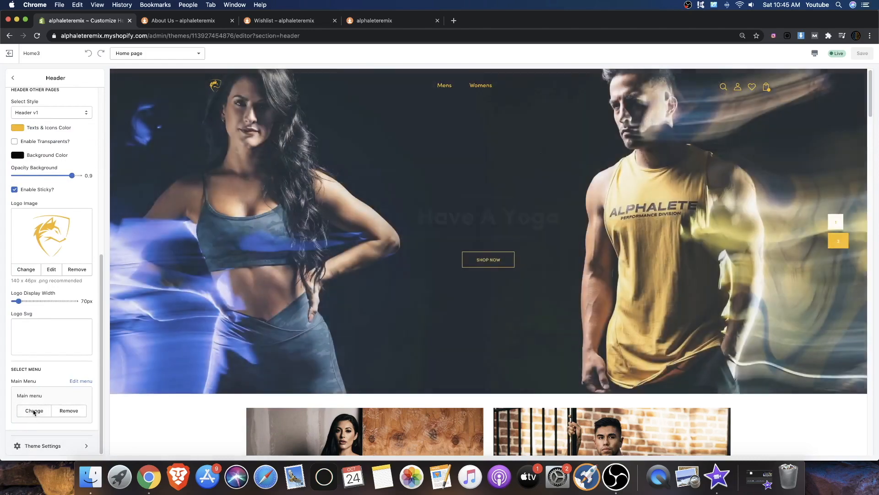
click(34, 411)
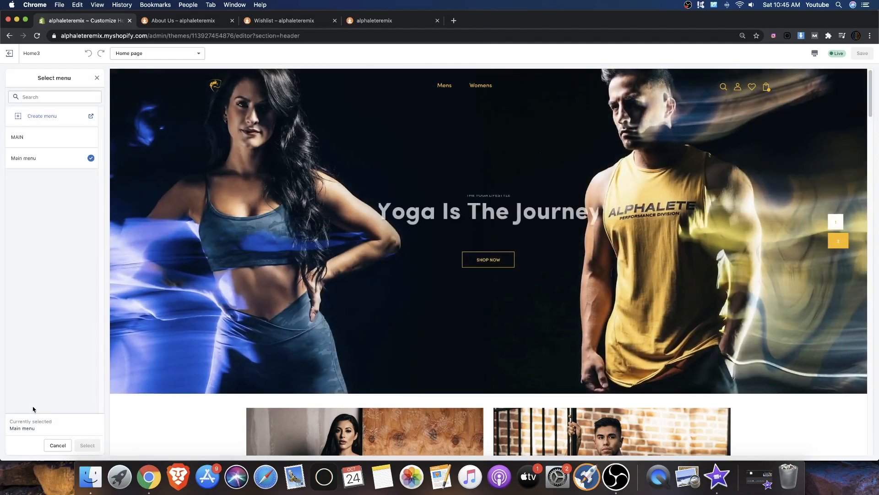
click(28, 139)
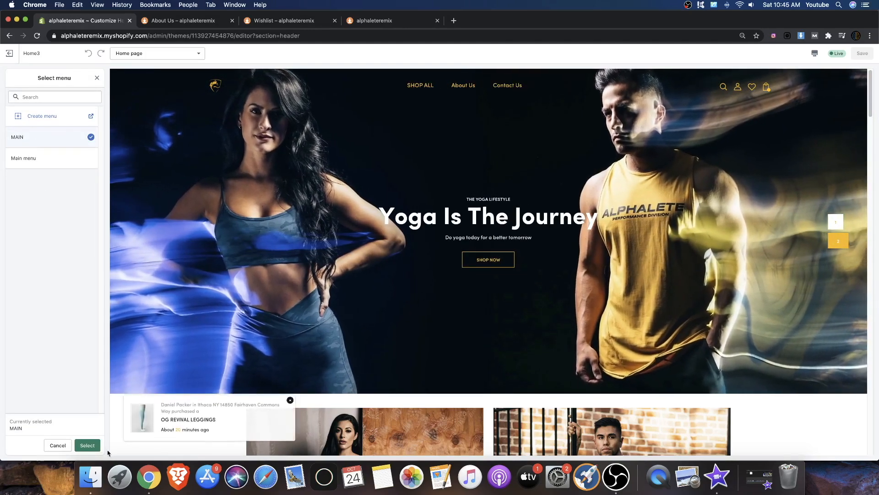
click(94, 446)
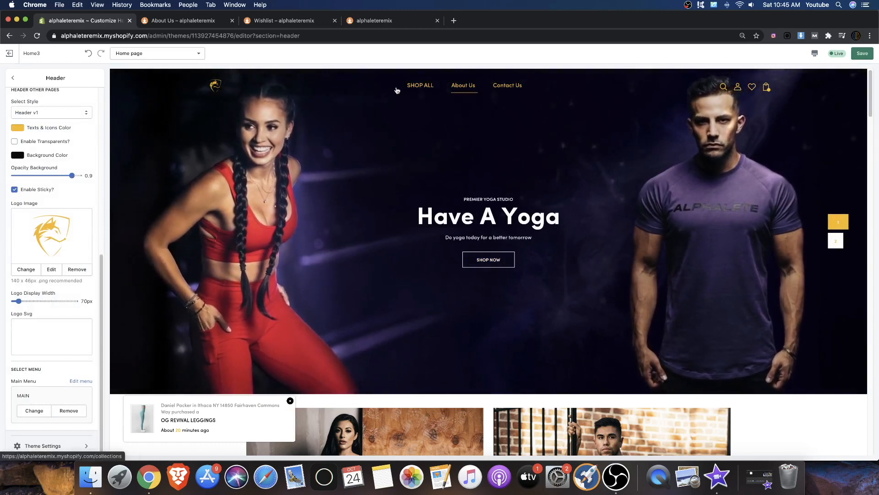
Follow the header's About Us link in the preview and open the page's About Us section for editing
click(469, 87)
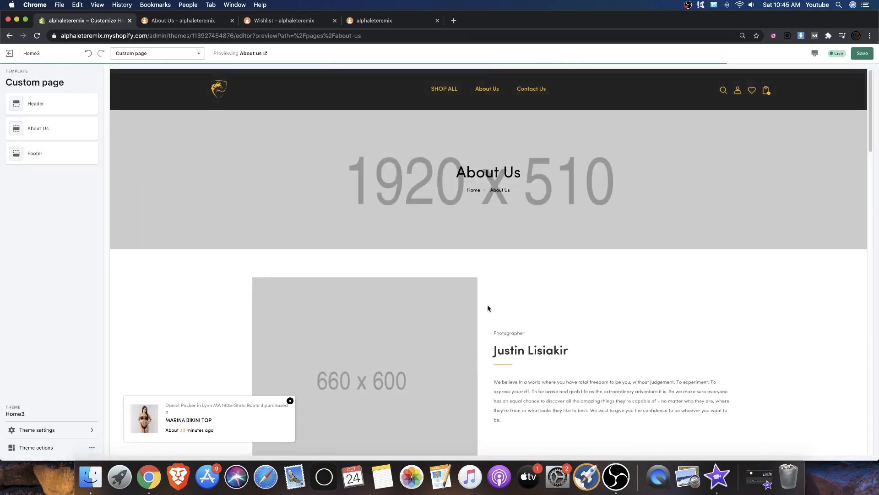
scroll(332, 214, down, 10)
scroll(351, 218, up, 10)
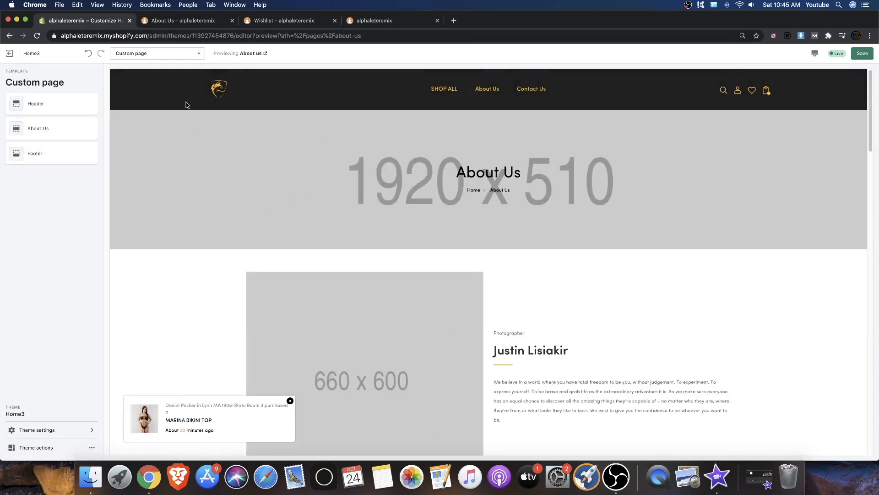
click(158, 54)
scroll(163, 138, down, 2)
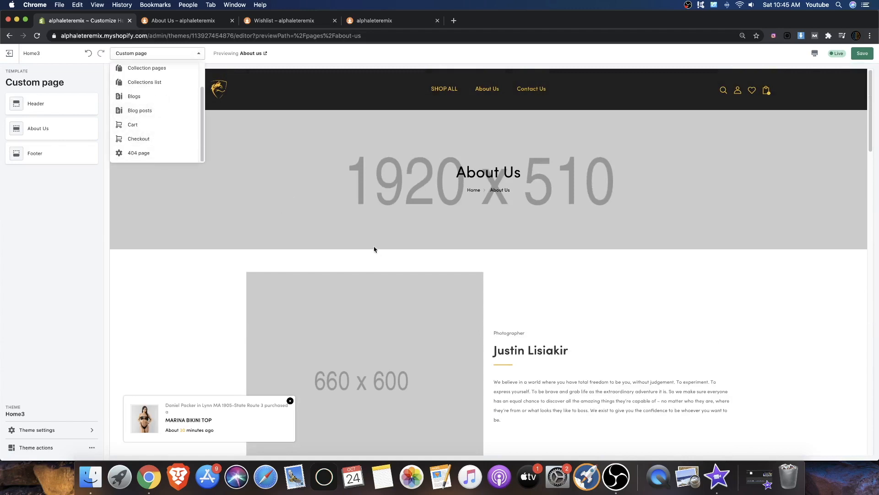
click(145, 157)
click(49, 132)
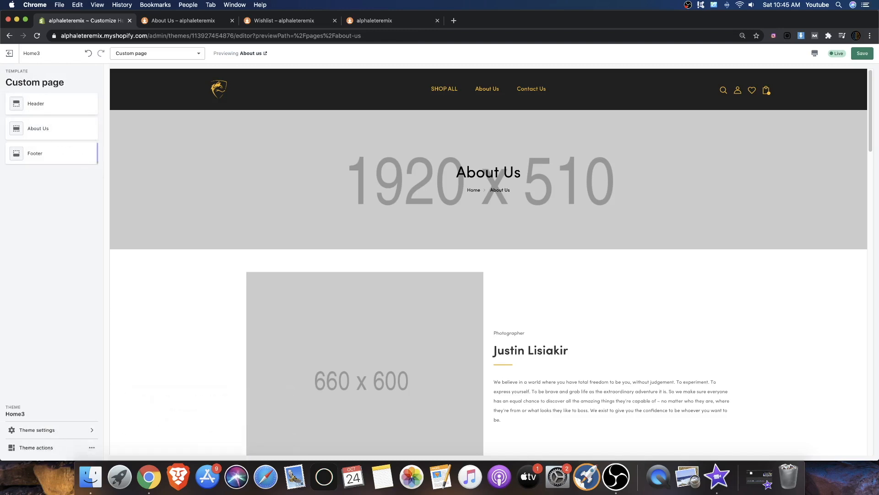
click(61, 136)
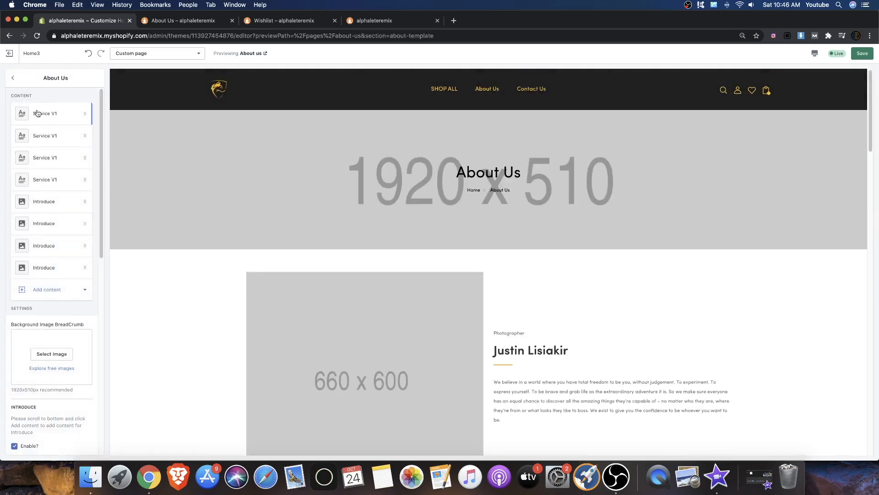
Open the first Service V1 block and search the page for "free" to locate its text in the preview
click(38, 113)
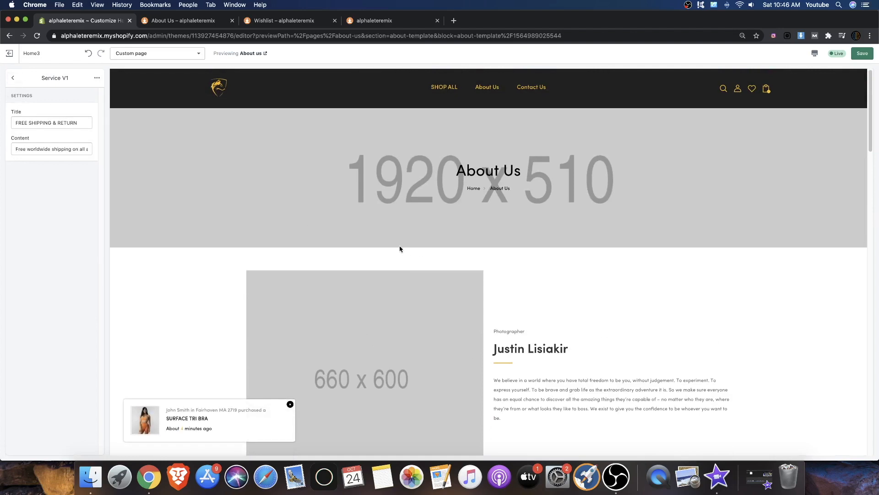
scroll(390, 243, down, 6)
key(super+f)
text(free)
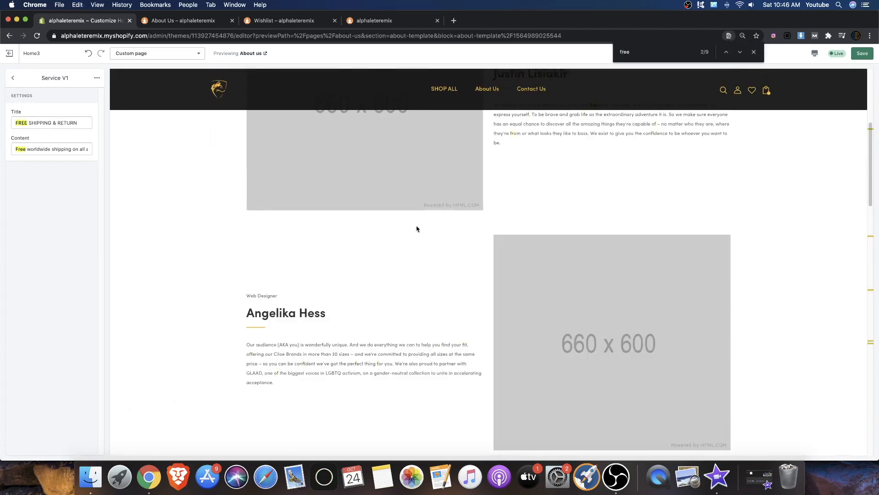
scroll(401, 222, up, 6)
scroll(400, 222, down, 3)
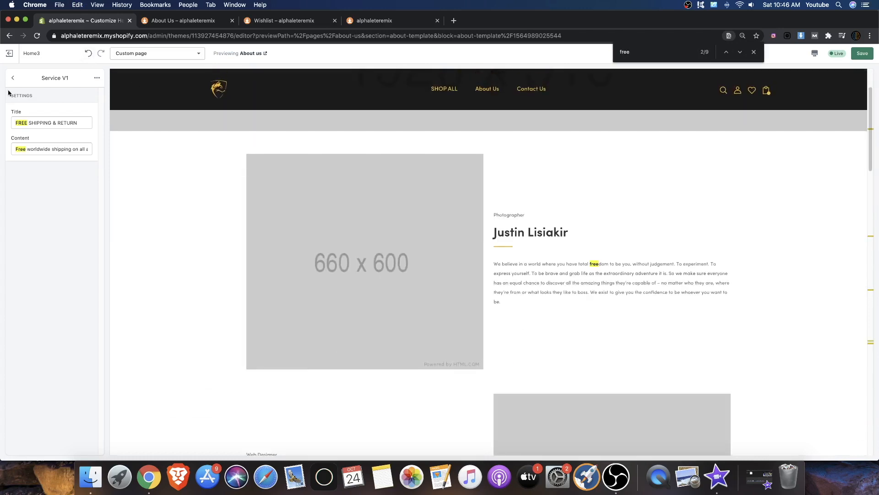
Examine where the first Service V1 block appears on the page and review the About Us section's settings
click(18, 79)
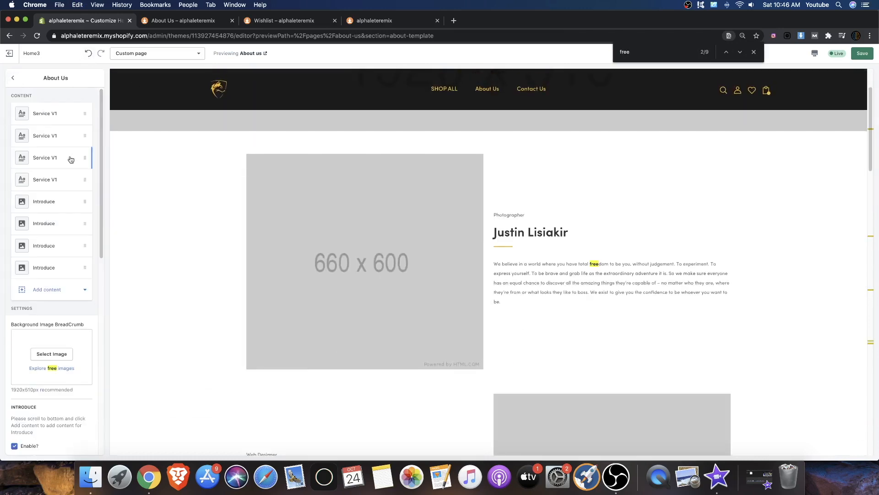
click(35, 114)
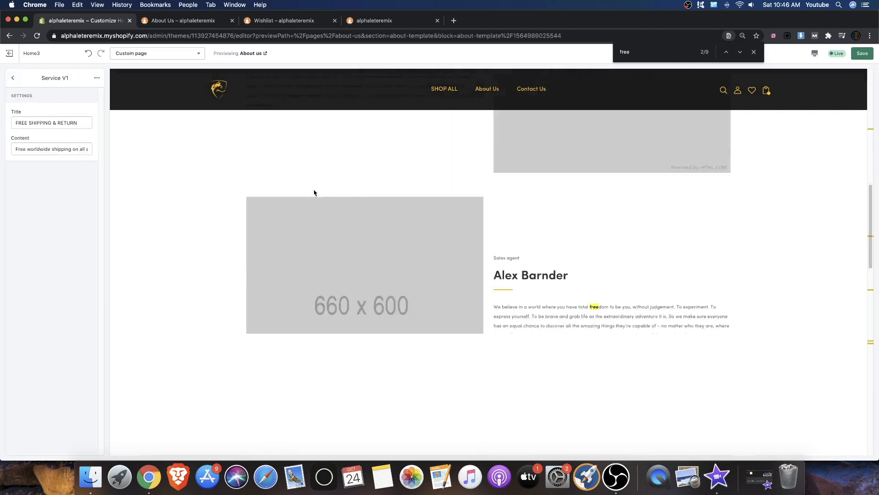
scroll(312, 171, up, 20)
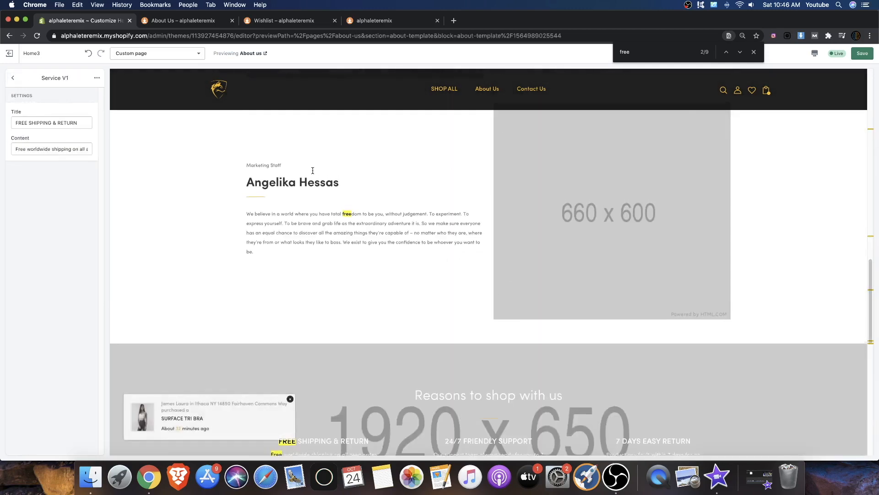
click(13, 77)
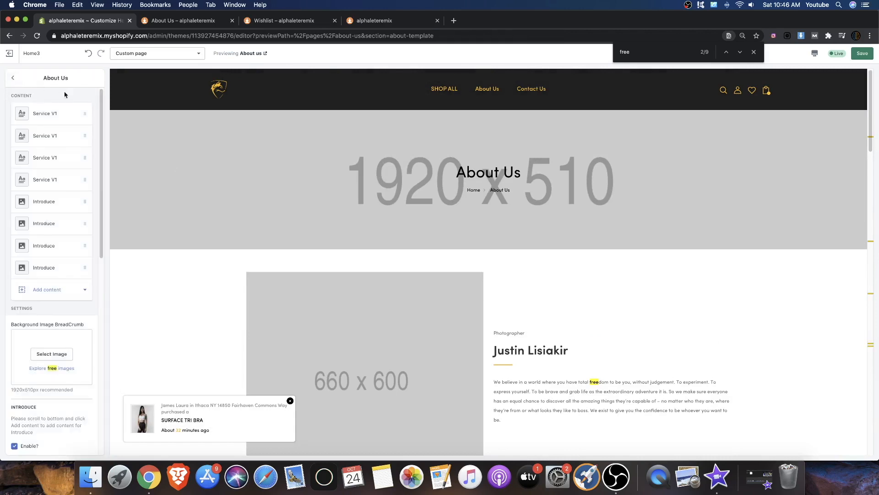
click(14, 78)
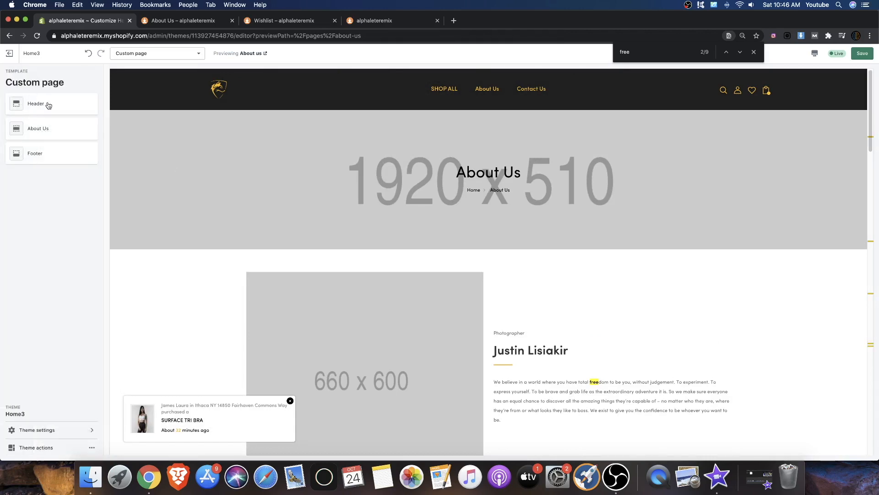
click(46, 130)
scroll(73, 206, down, 15)
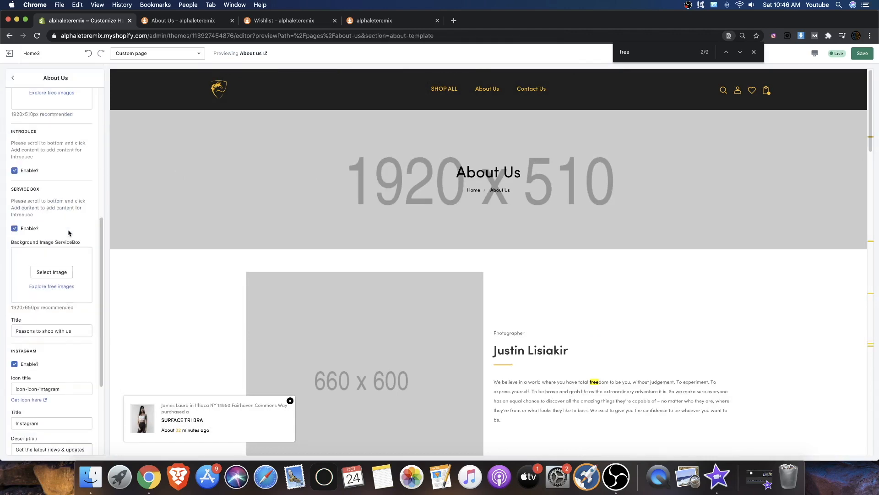
scroll(50, 211, up, 15)
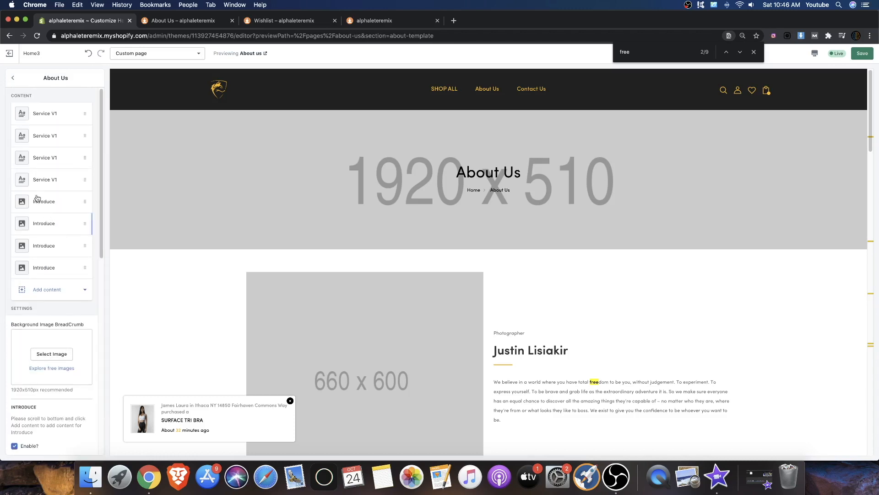
Delete the first Service V1 block and the last Introduce block from the About Us section
click(45, 117)
click(97, 95)
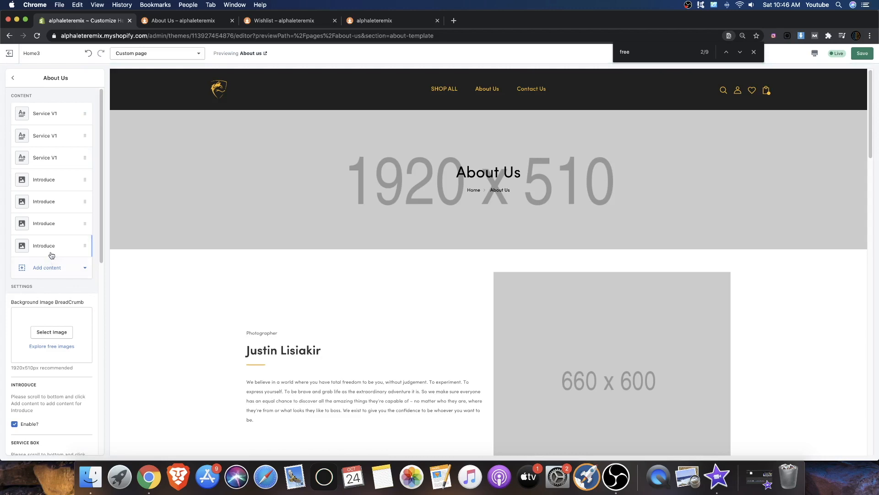
click(45, 245)
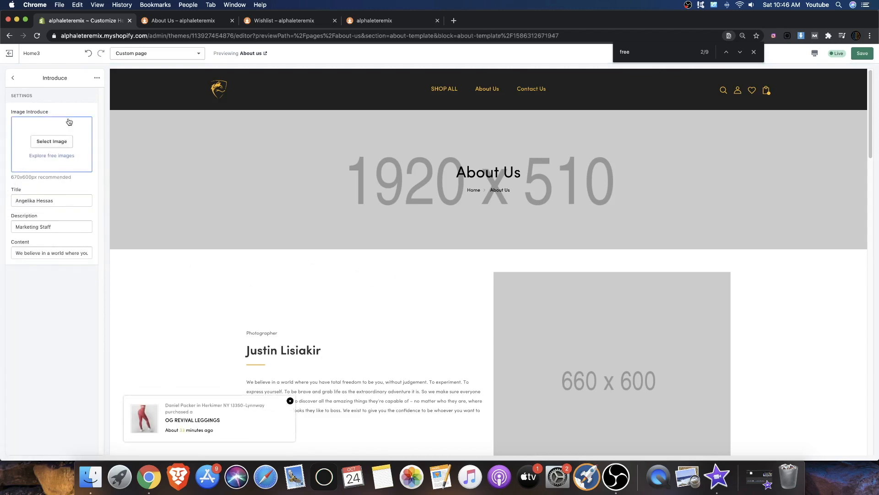
click(62, 96)
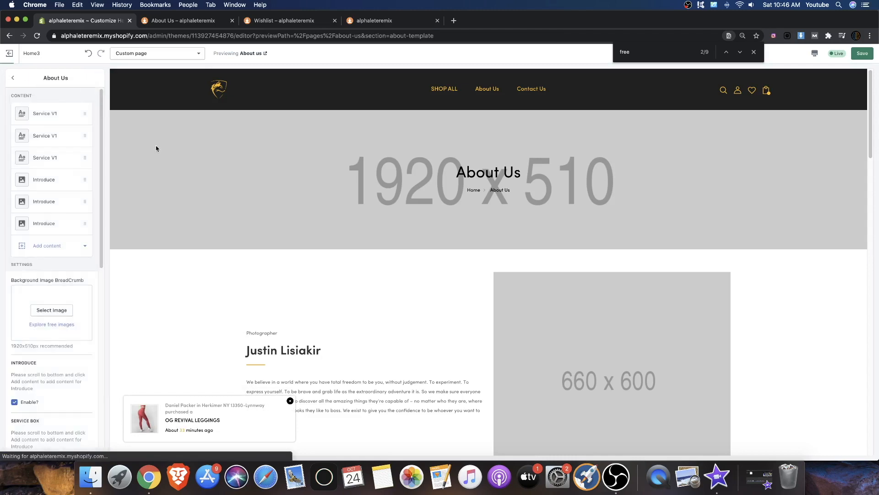
Review the About Us section's content types and settings, and examine the "Reasons to shop with us" area in the preview
scroll(57, 173, down, 8)
click(13, 79)
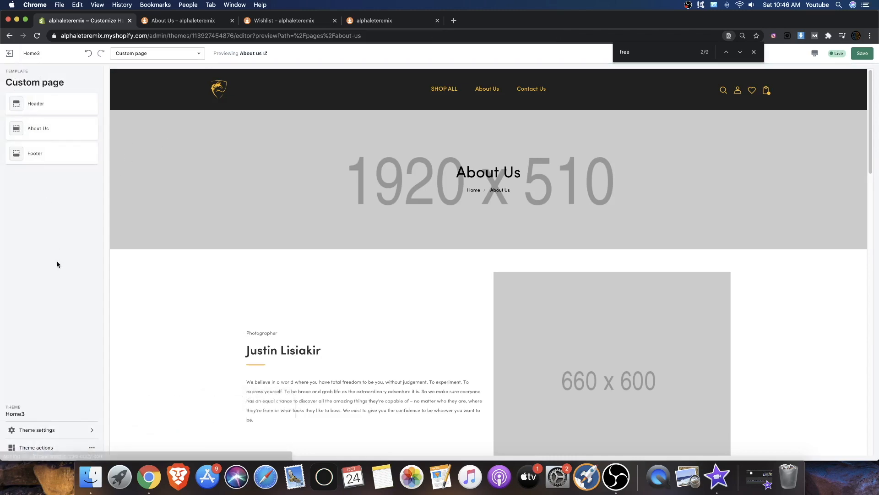
click(55, 129)
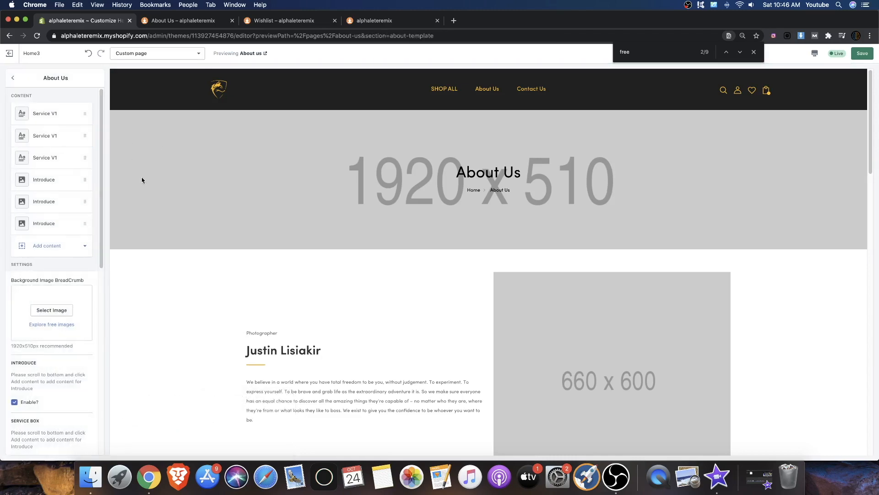
scroll(60, 192, down, 10)
scroll(59, 183, up, 9)
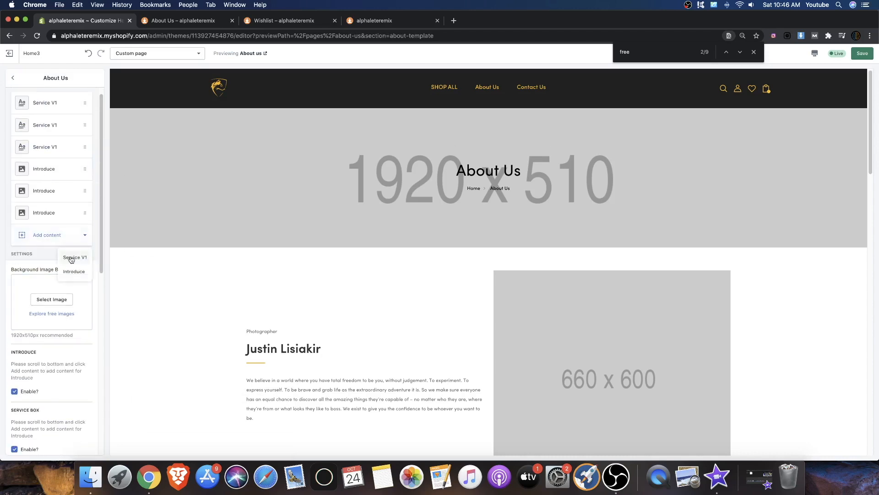
scroll(373, 277, down, 15)
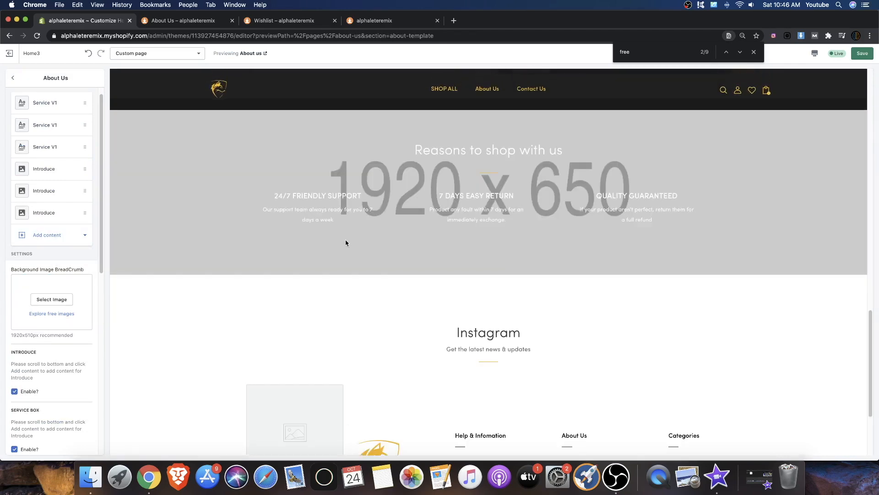
scroll(241, 385, up, 5)
drag(426, 378, 631, 390)
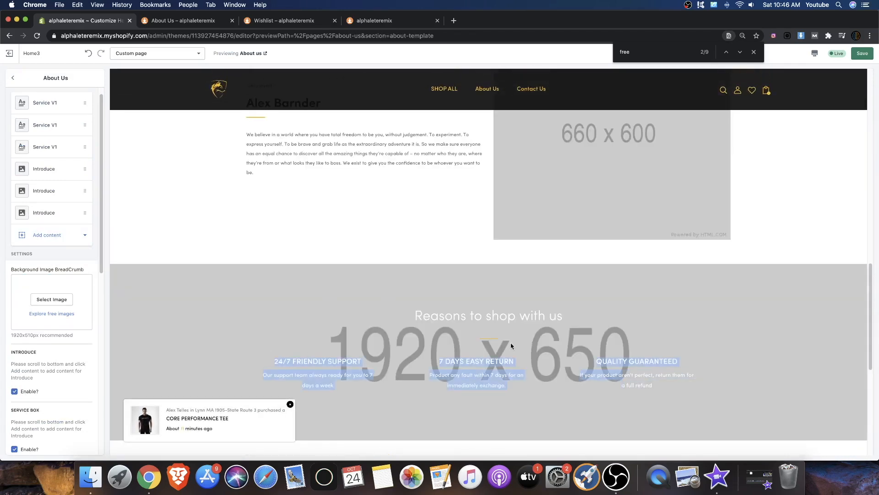
Move the last Introduce block to the start of the About Us content and check the settings of the Introduce block after the services
drag(58, 216, 52, 100)
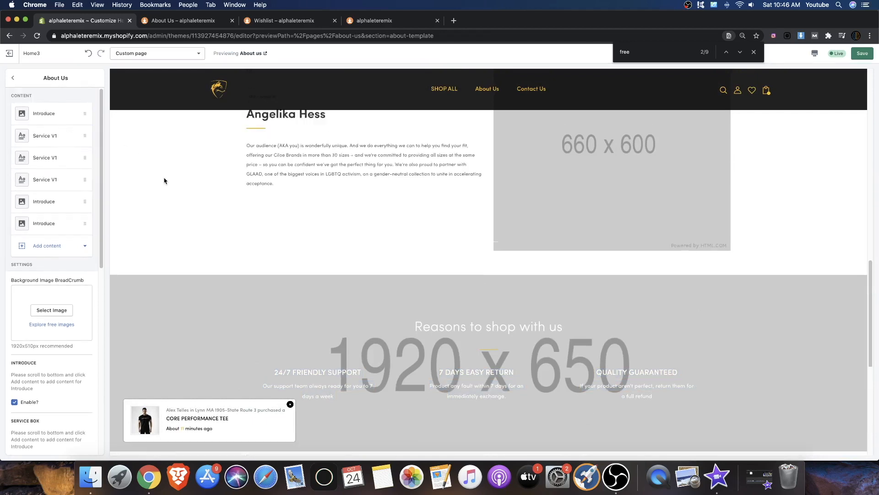
scroll(164, 185, down, 20)
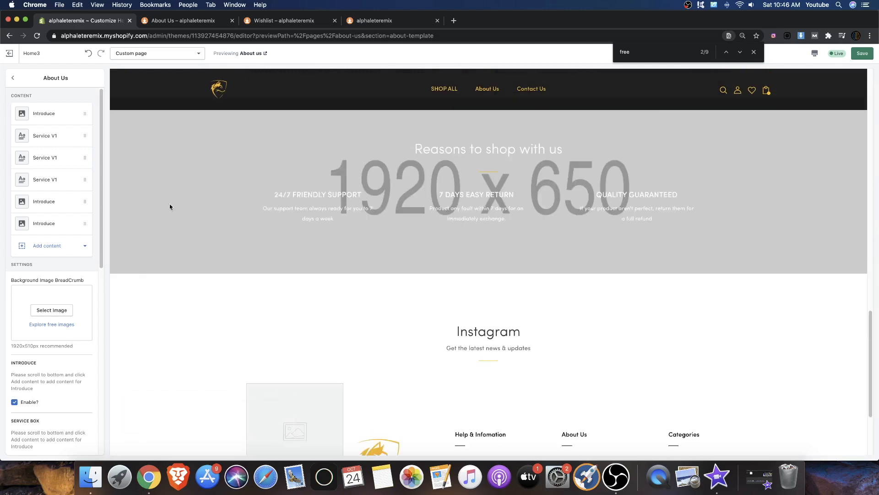
click(48, 203)
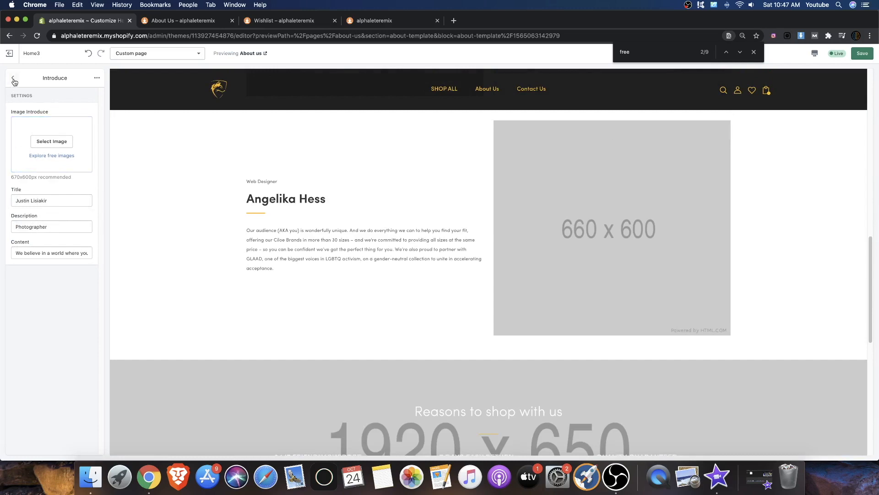
click(13, 79)
Compare the Service Box and Instagram settings with the "Reasons to shop with us" area in the preview
scroll(41, 255, down, 10)
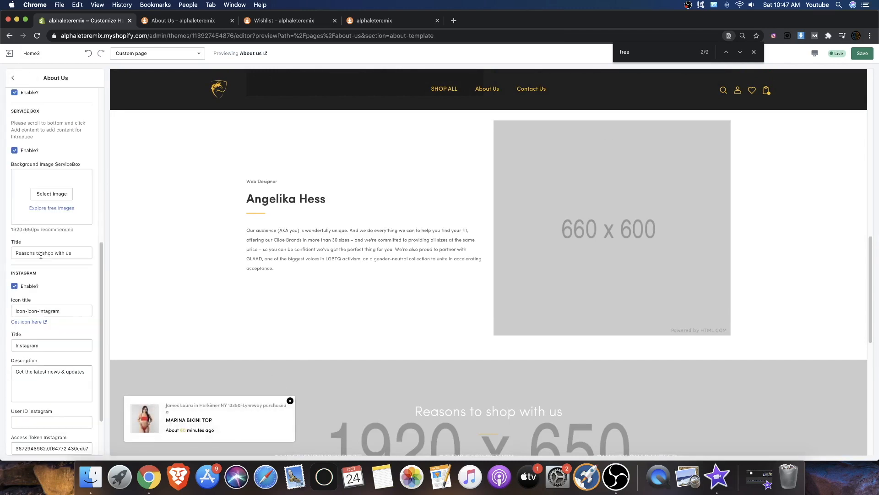
scroll(287, 308, down, 3)
scroll(97, 299, down, 3)
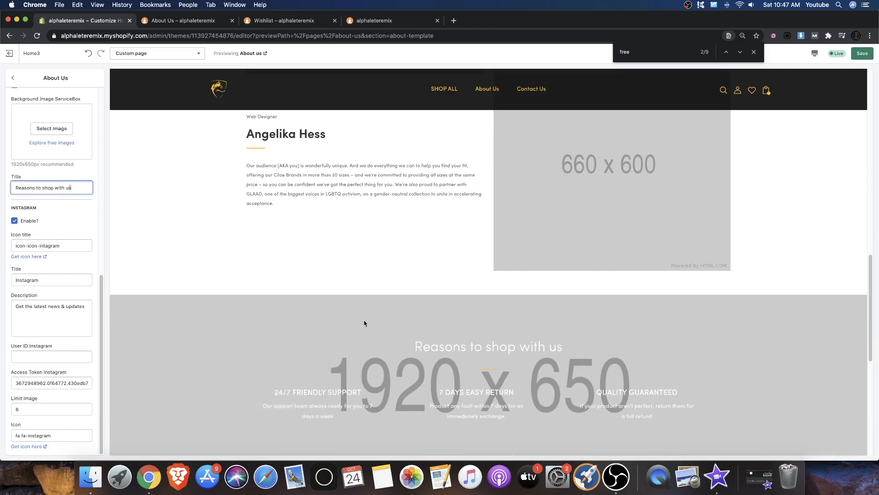
scroll(357, 321, down, 2)
drag(286, 276, 604, 340)
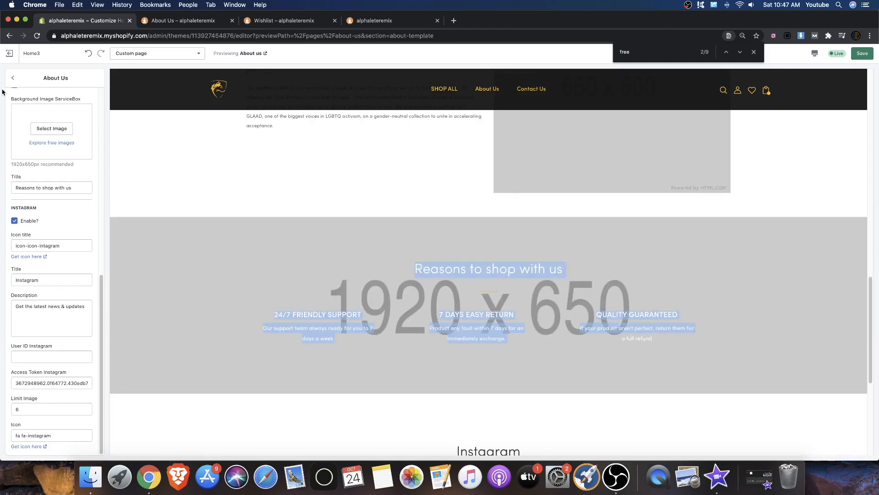
Delete the first Introduce block from the About Us section's content
scroll(32, 123, up, 15)
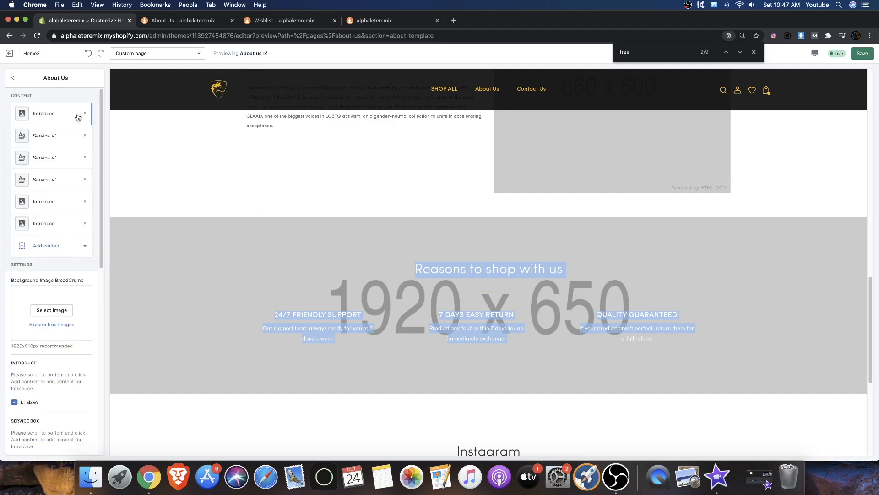
scroll(286, 230, up, 10)
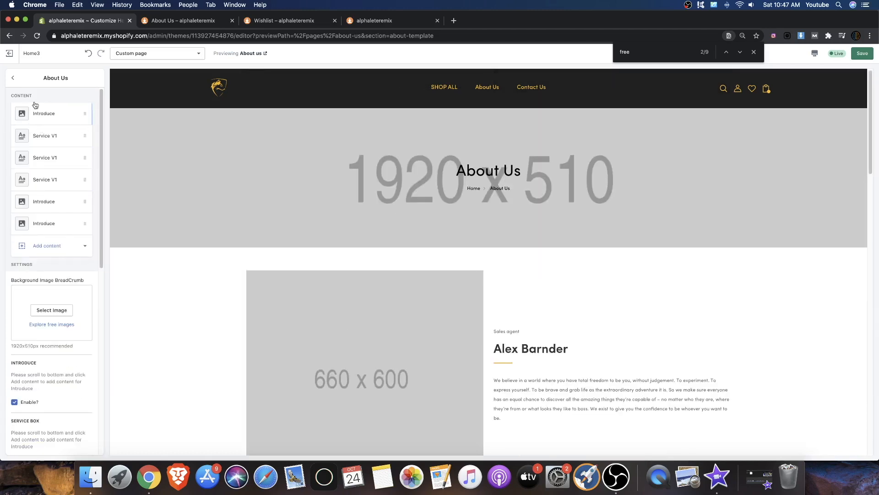
click(50, 114)
click(97, 79)
click(69, 95)
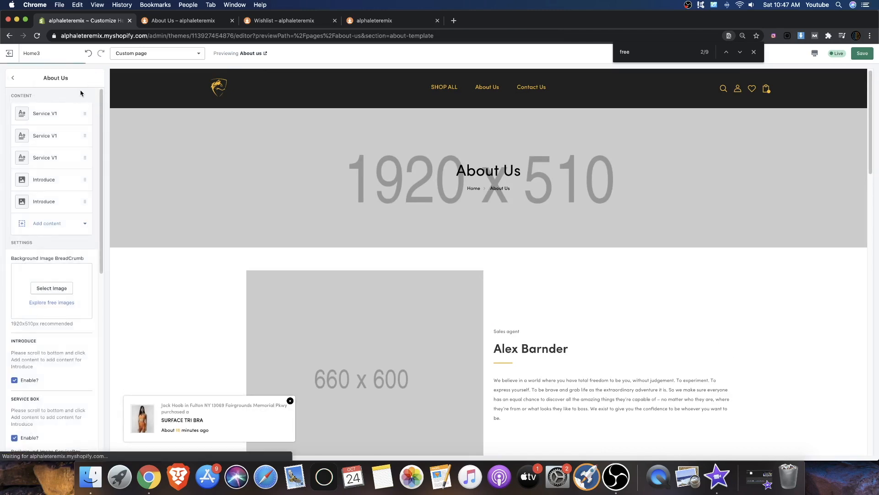
Delete two of the three remaining Service V1 blocks from the About Us content, starting with "24/7 FRIENDLY SUPPORT"
click(69, 110)
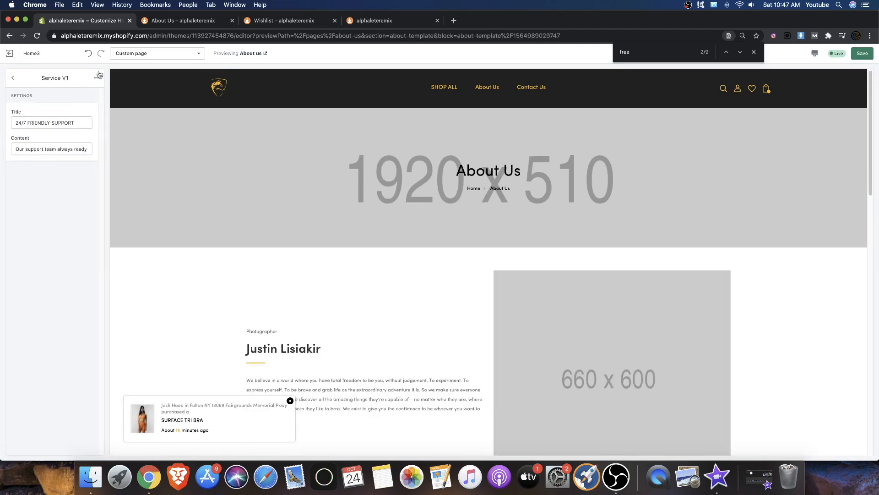
click(67, 96)
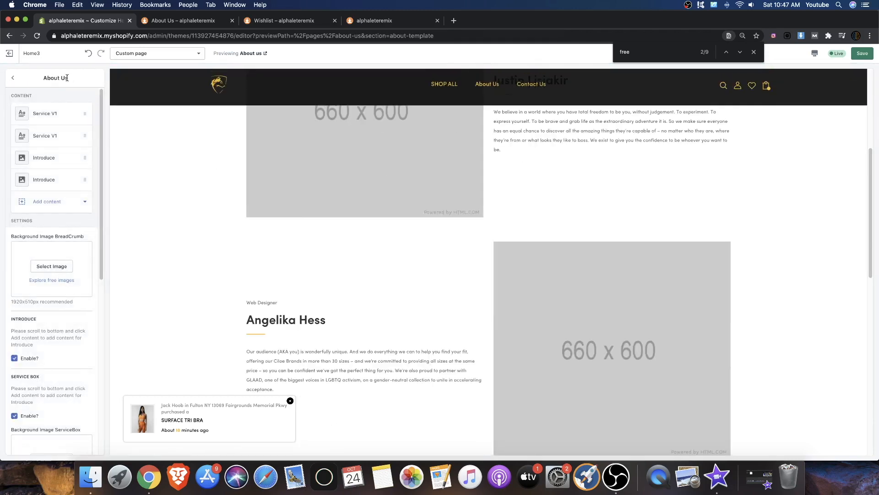
click(55, 114)
click(98, 97)
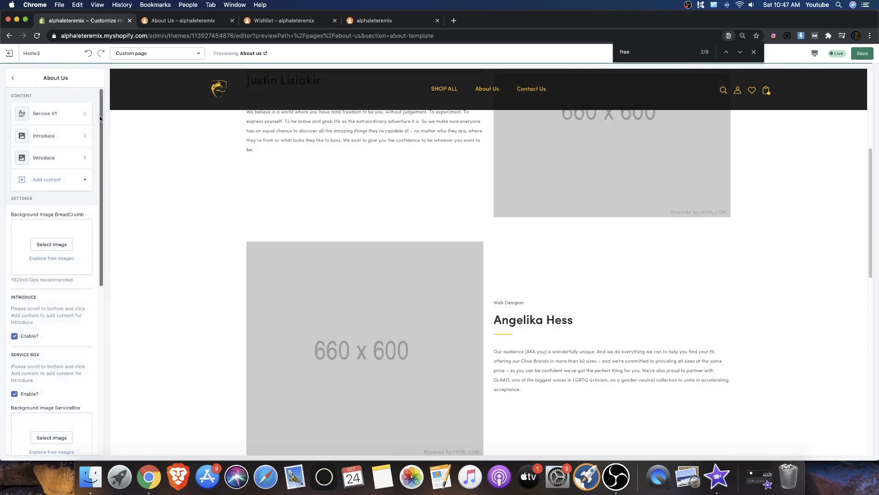
click(86, 114)
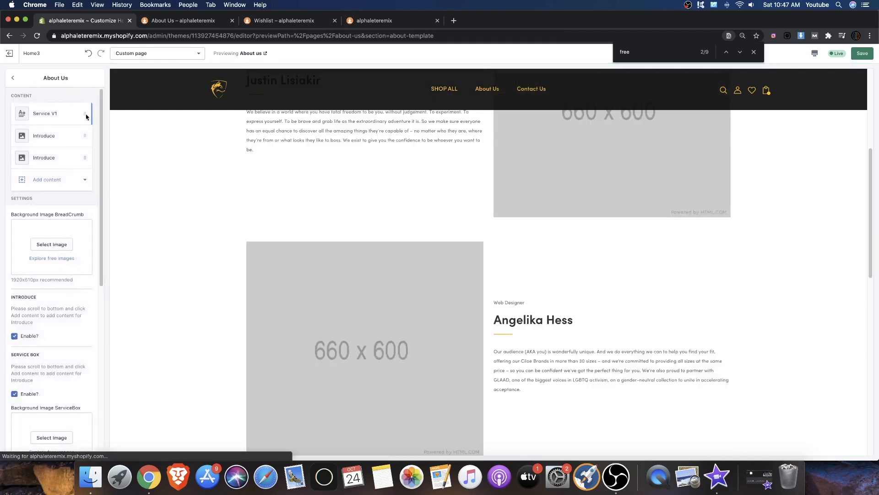
Leave the About Us section and look through the list of available page templates
click(12, 78)
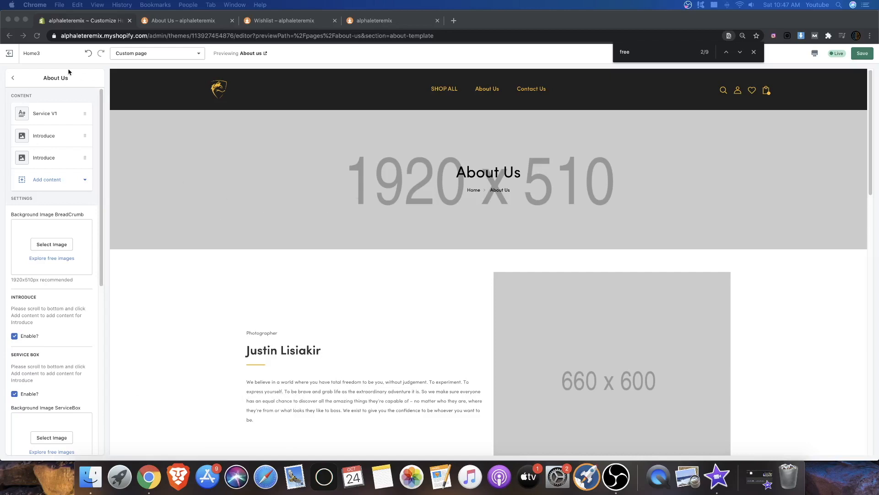
click(12, 78)
click(140, 53)
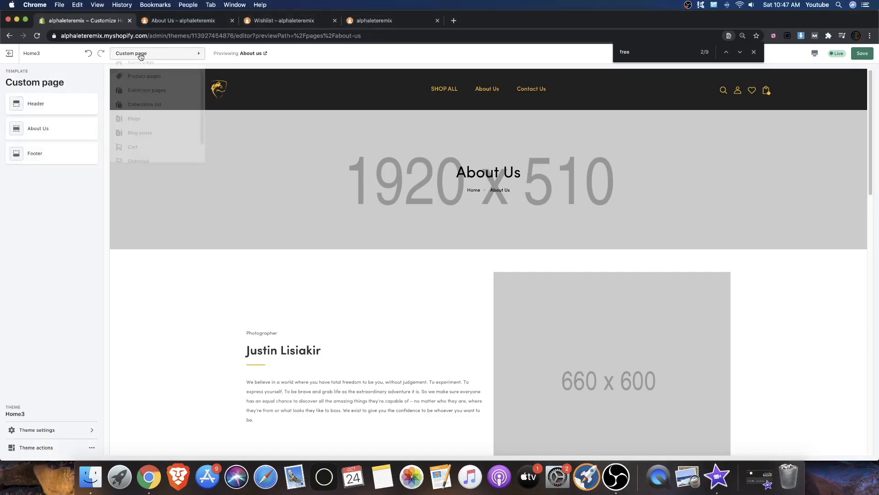
scroll(147, 101, down, 2)
scroll(144, 101, up, 2)
scroll(141, 99, down, 2)
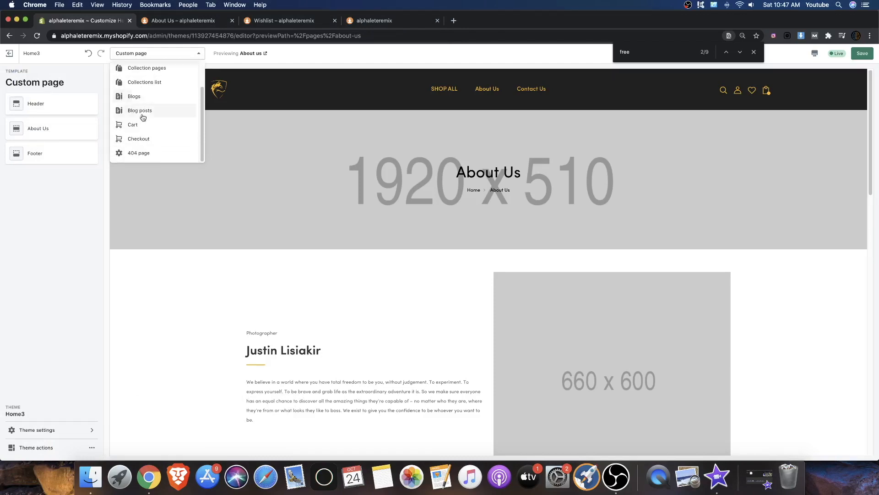
scroll(151, 97, up, 2)
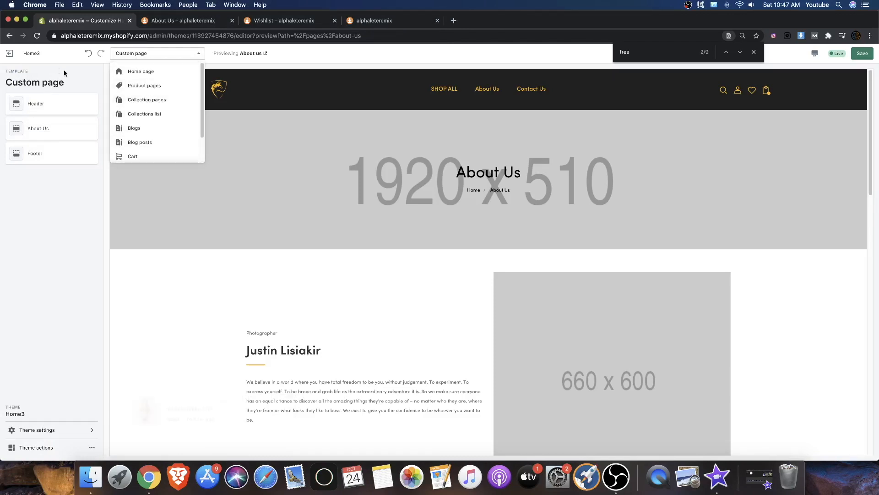
click(219, 134)
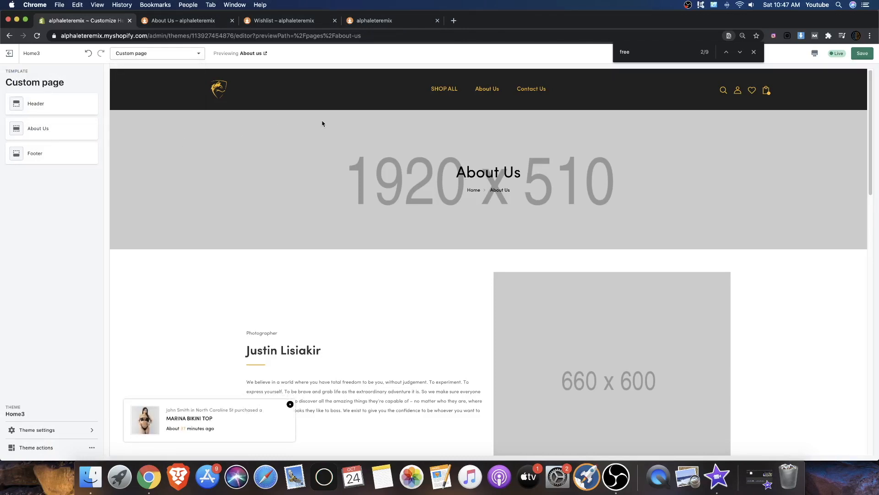
Preview the home page, go to the Contact Us page and open its Contact Us section settings
click(218, 88)
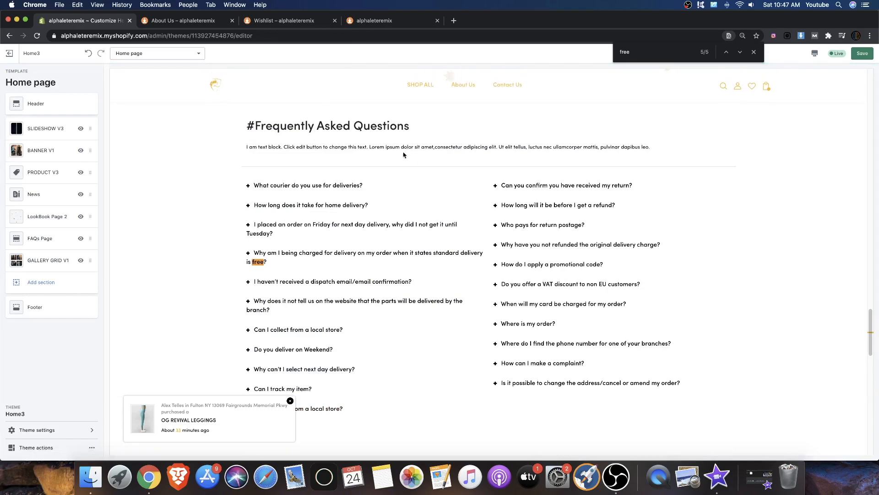
scroll(347, 163, down, 5)
scroll(348, 161, up, 15)
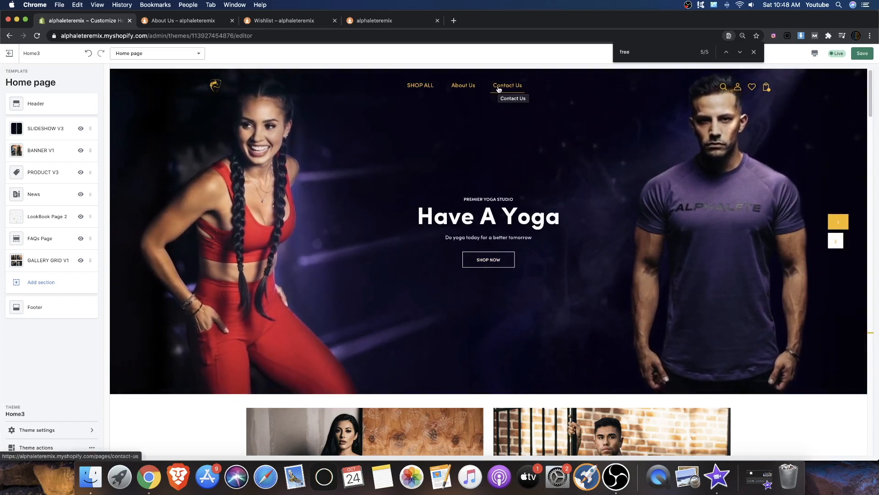
click(498, 89)
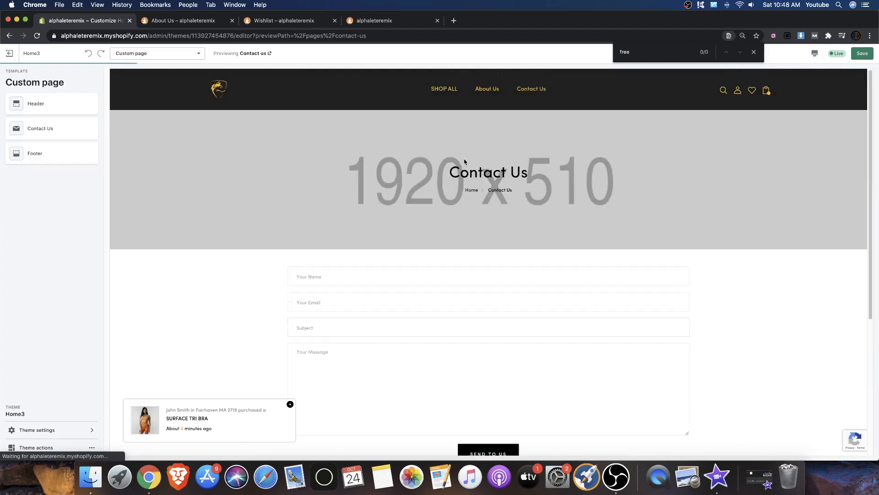
click(59, 134)
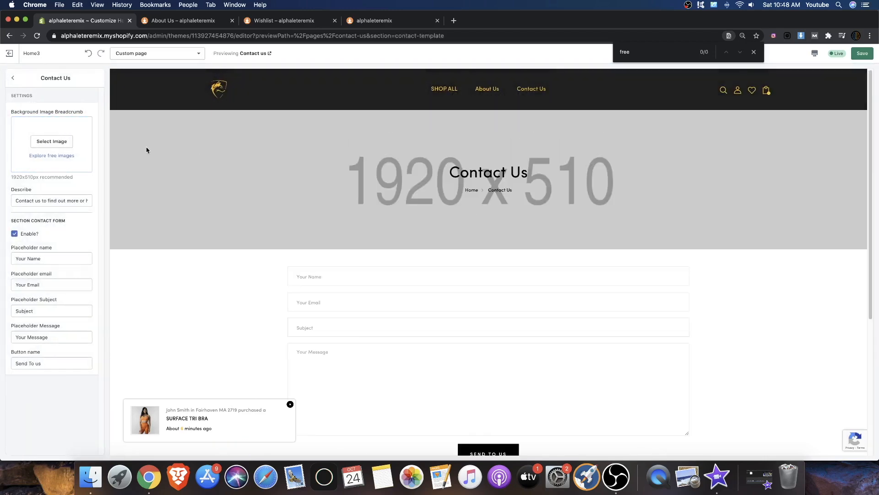
Set the Contact Us breadcrumb background to the dark gym photo from the image library
click(52, 141)
scroll(65, 189, down, 5)
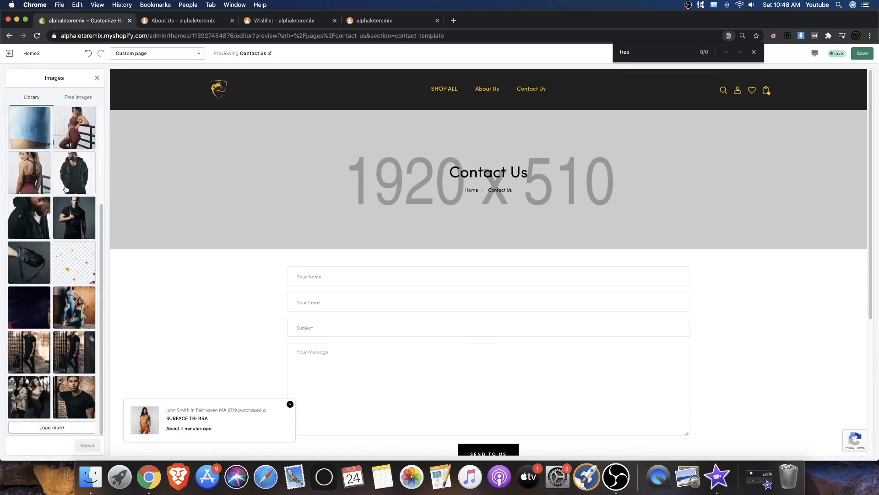
click(58, 428)
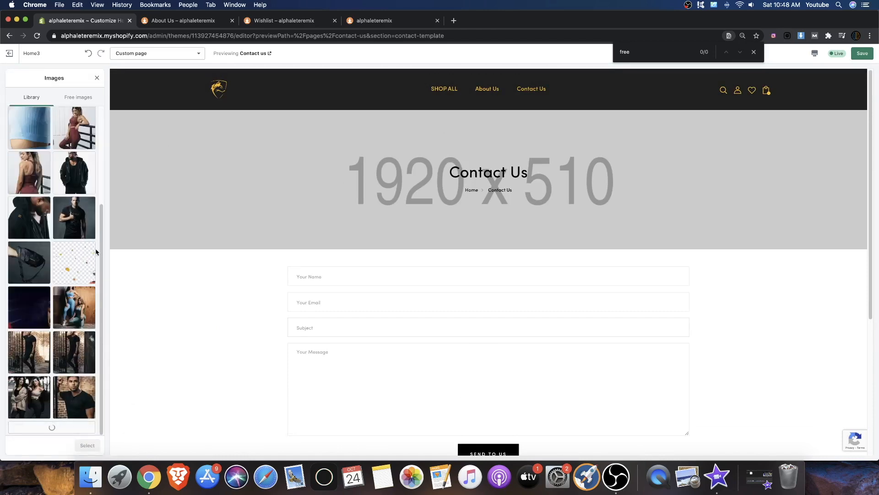
scroll(73, 275, down, 10)
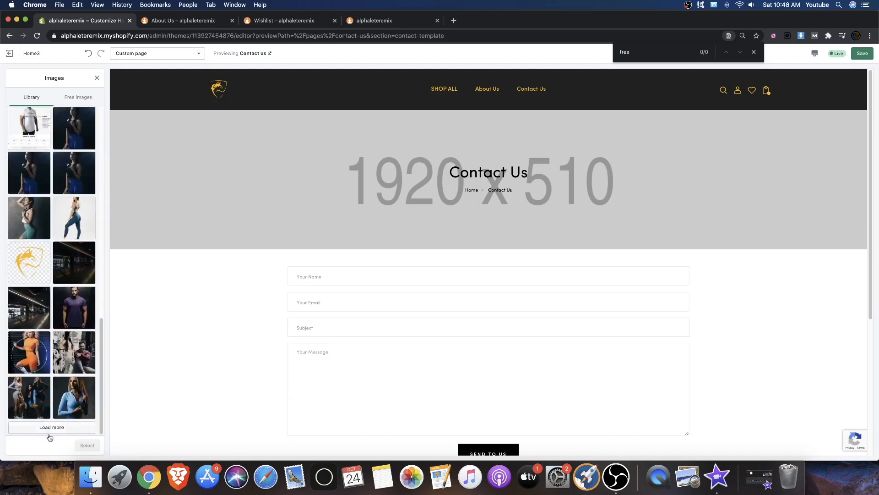
click(74, 262)
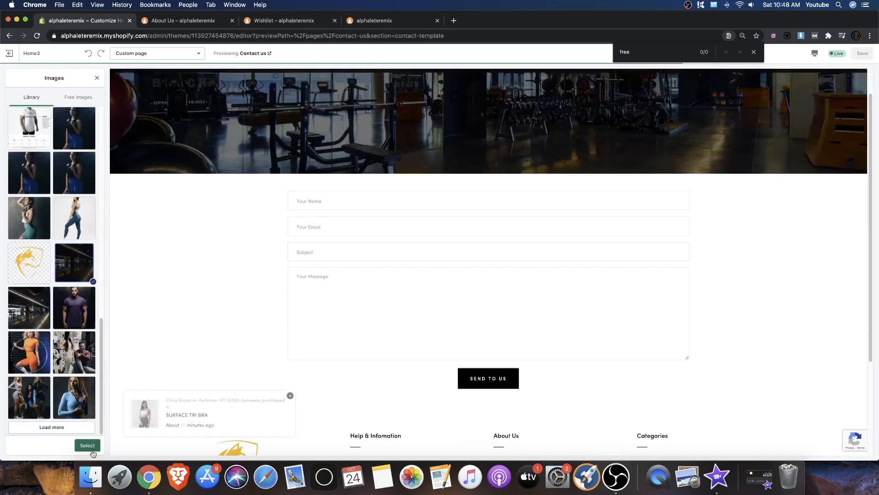
click(87, 445)
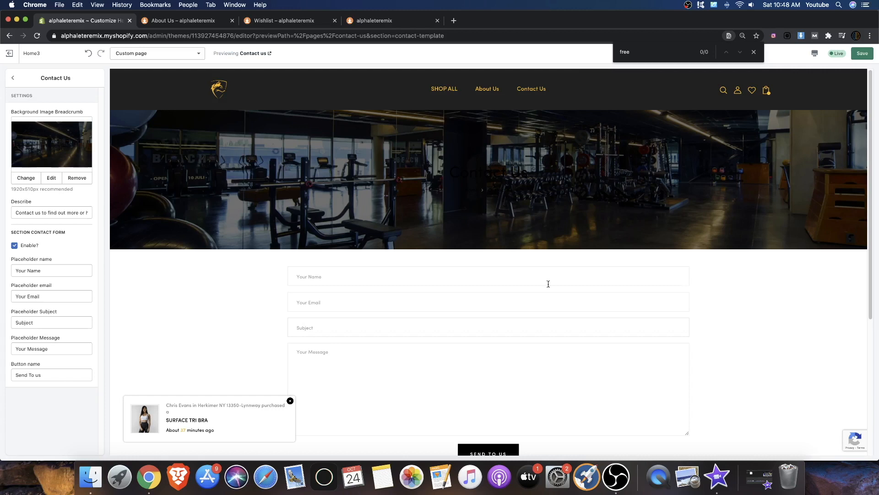
Check the "Contact Us" heading's legibility over the banner, look at the header settings and return to the Contact Us section
click(381, 273)
click(459, 158)
drag(451, 174, 651, 168)
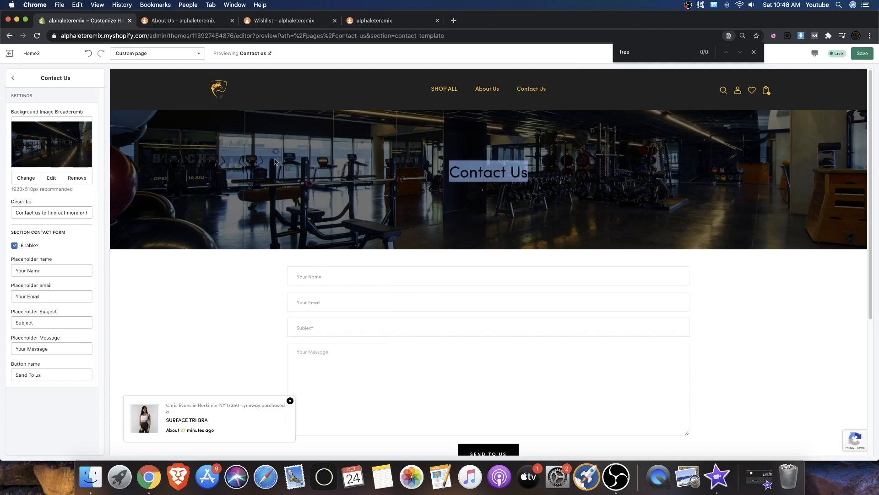
click(12, 79)
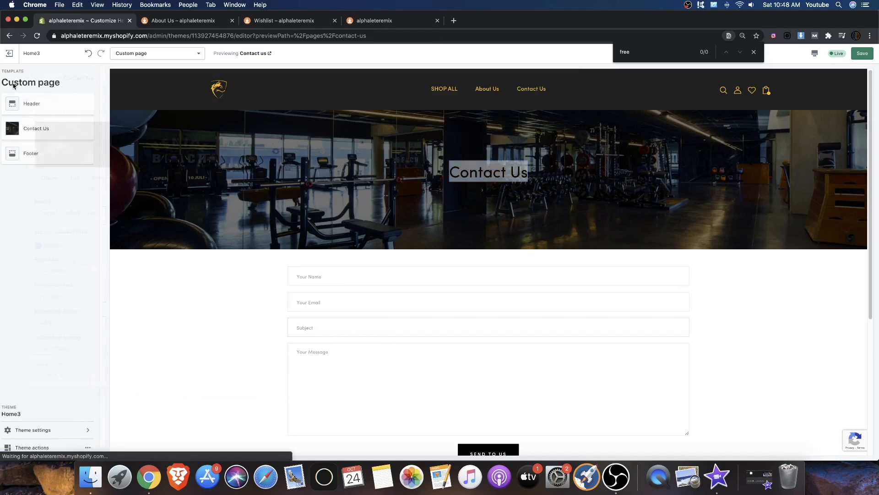
click(38, 113)
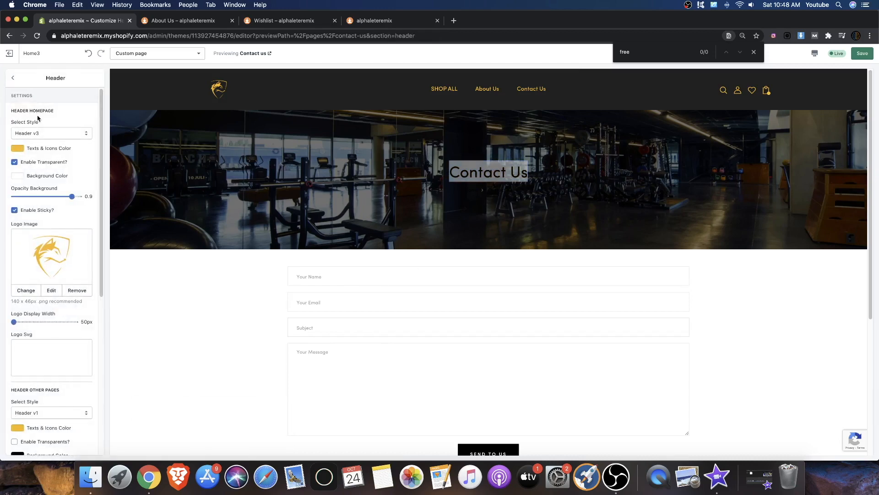
click(12, 79)
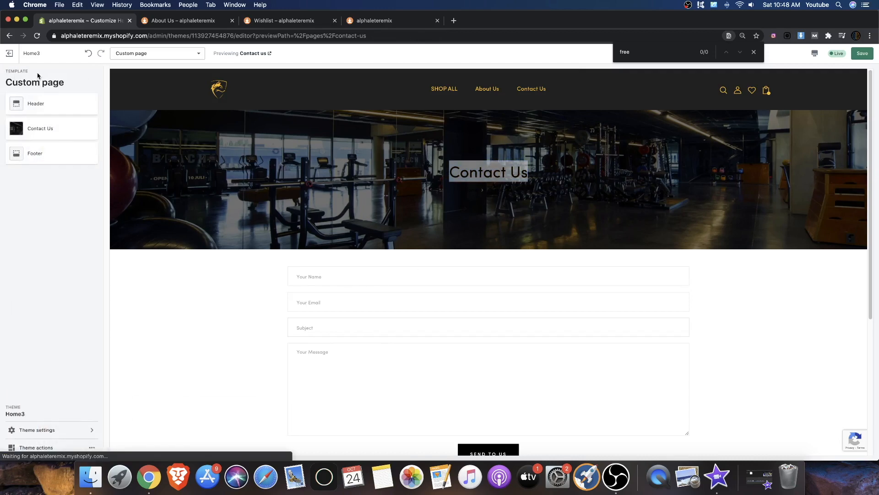
click(66, 129)
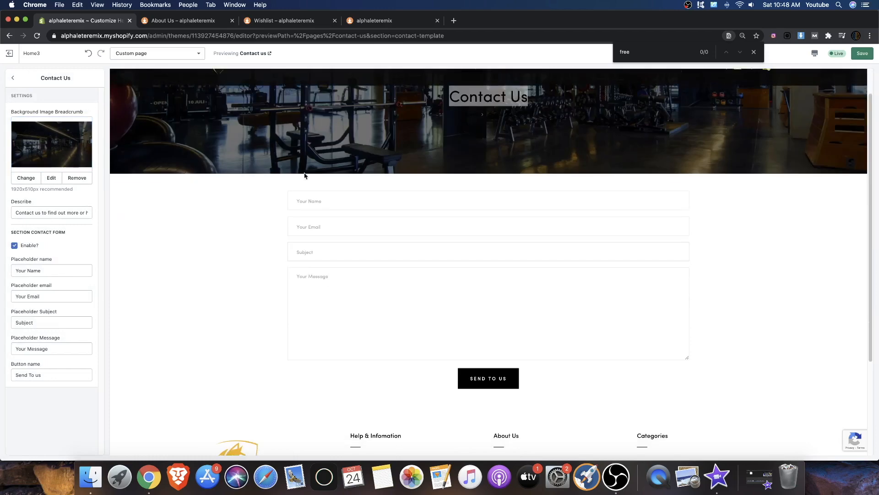
Replace the breadcrumb background with the library photo of the woman lying in water
click(27, 178)
scroll(64, 271, down, 5)
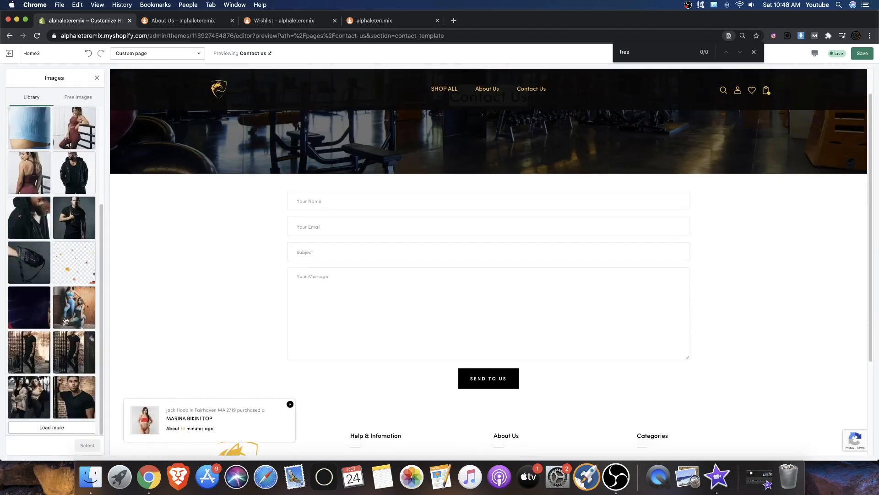
scroll(45, 275, down, 10)
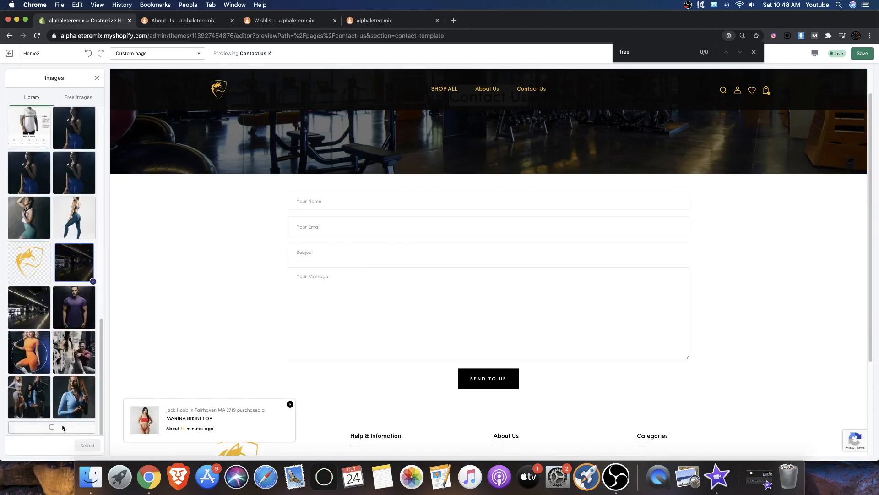
click(51, 427)
scroll(45, 360, down, 10)
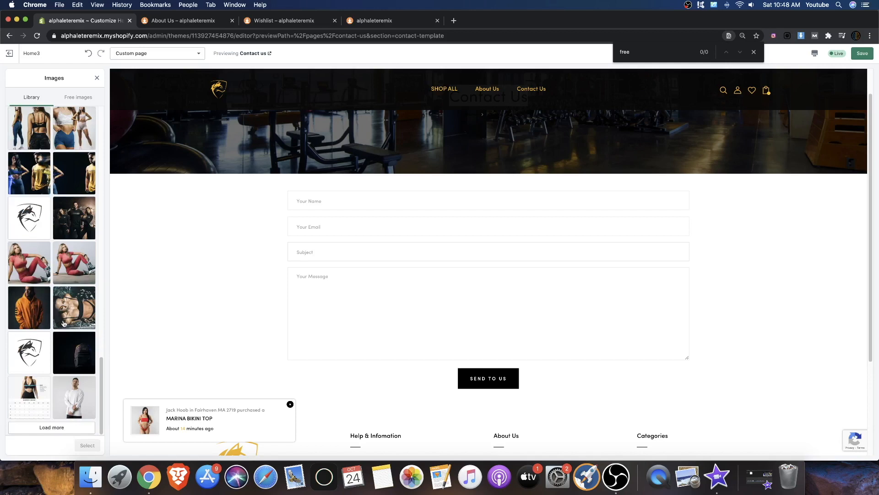
click(63, 323)
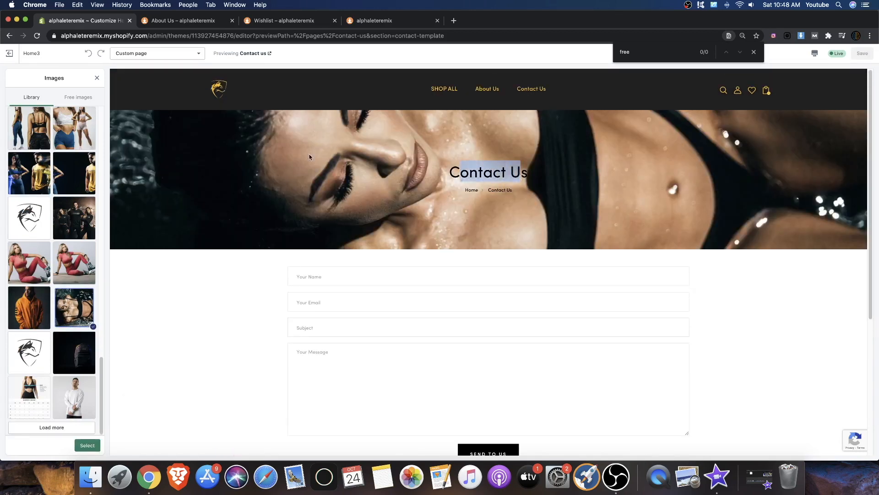
click(51, 427)
scroll(52, 285, down, 7)
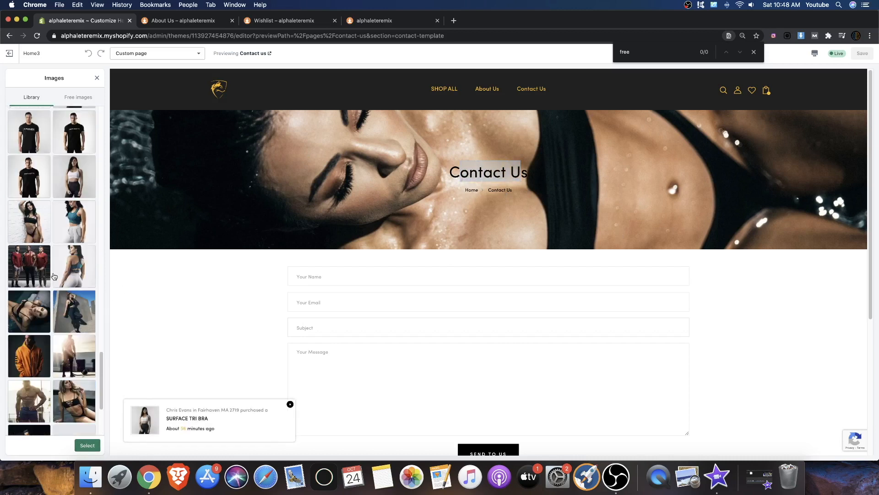
click(72, 351)
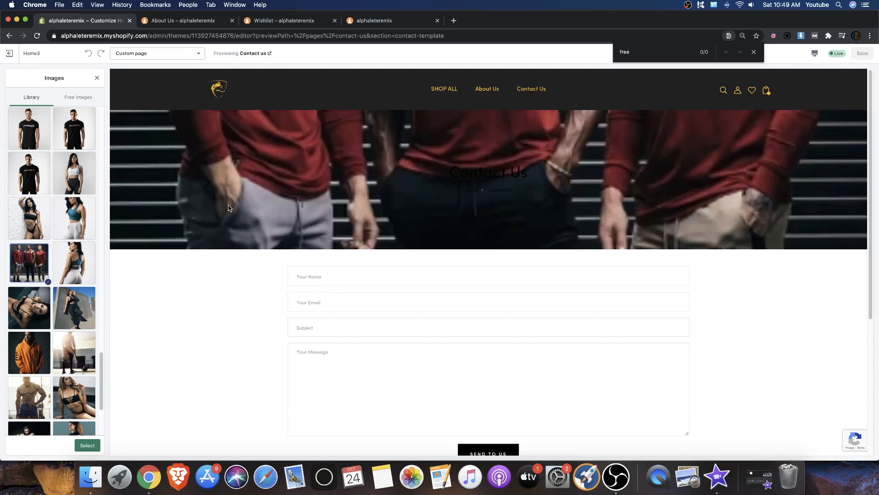
click(40, 216)
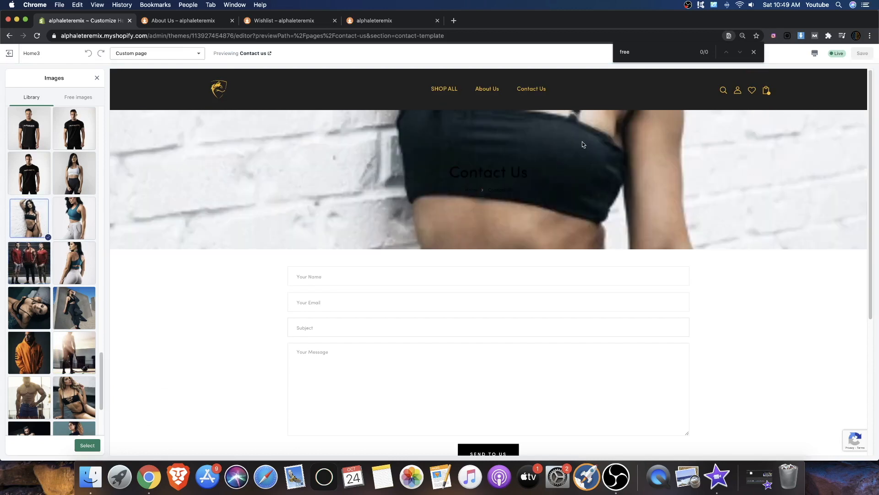
scroll(53, 321, down, 5)
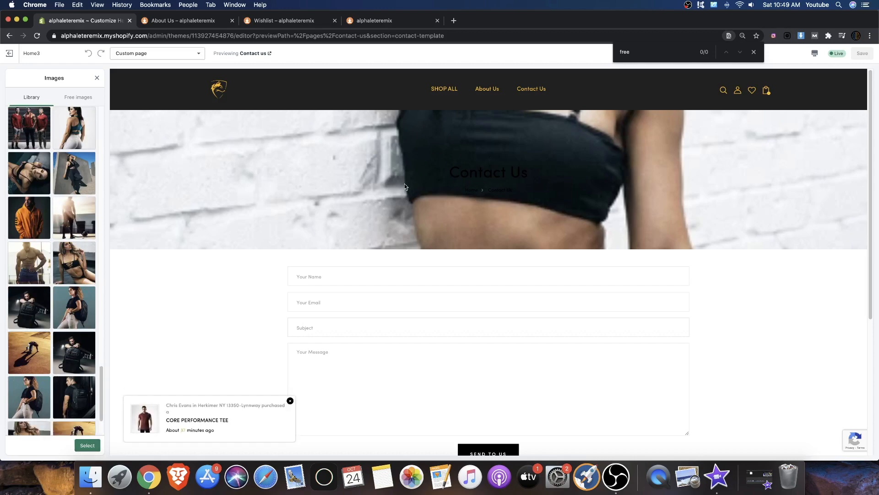
scroll(77, 277, down, 3)
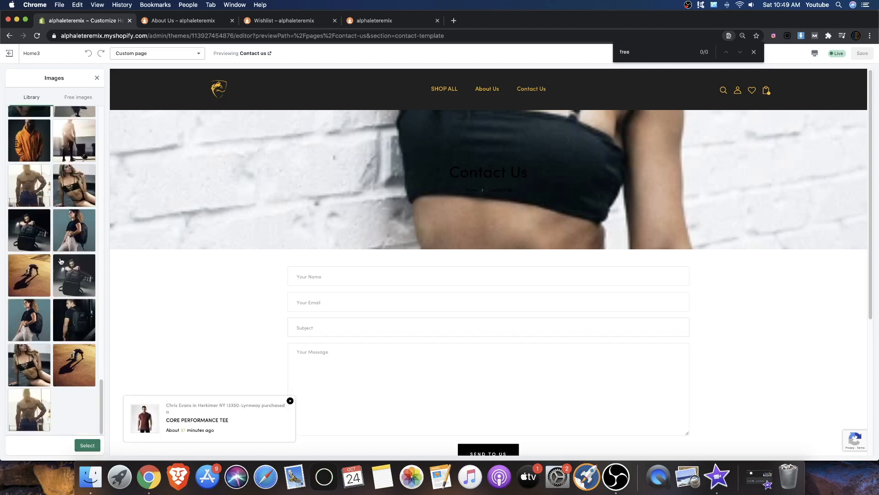
scroll(57, 252, up, 10)
scroll(52, 241, up, 10)
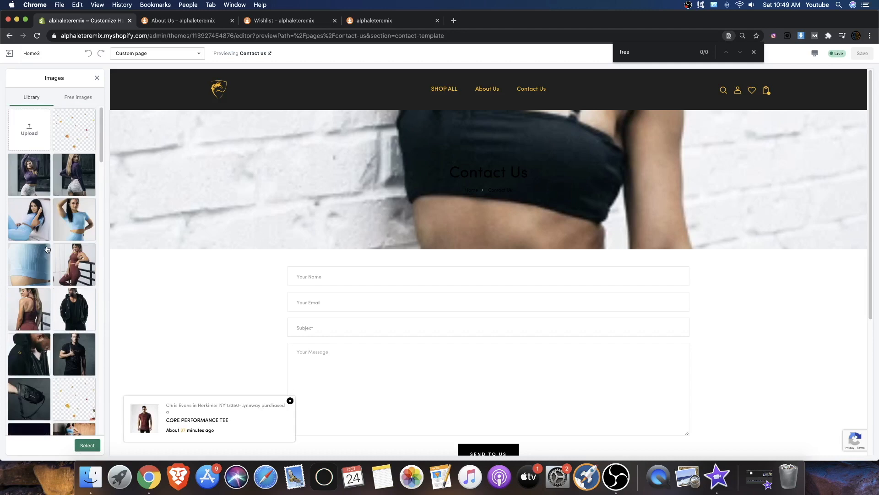
scroll(46, 250, down, 7)
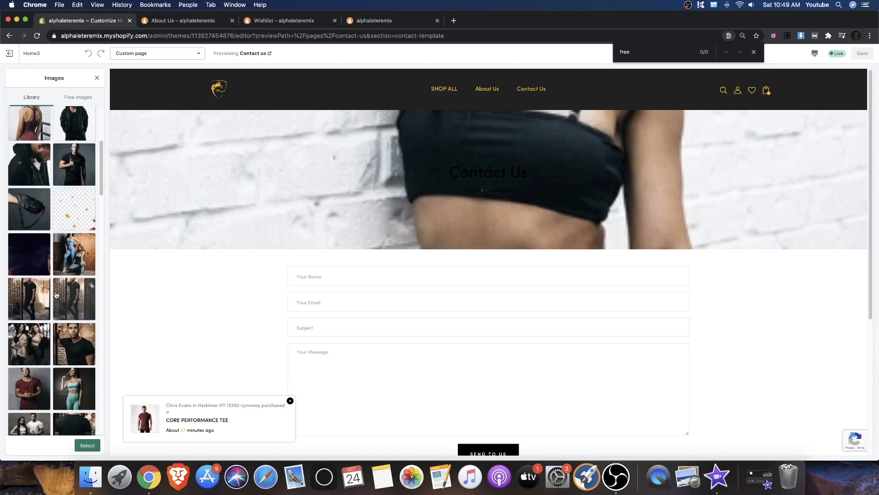
drag(449, 161, 554, 192)
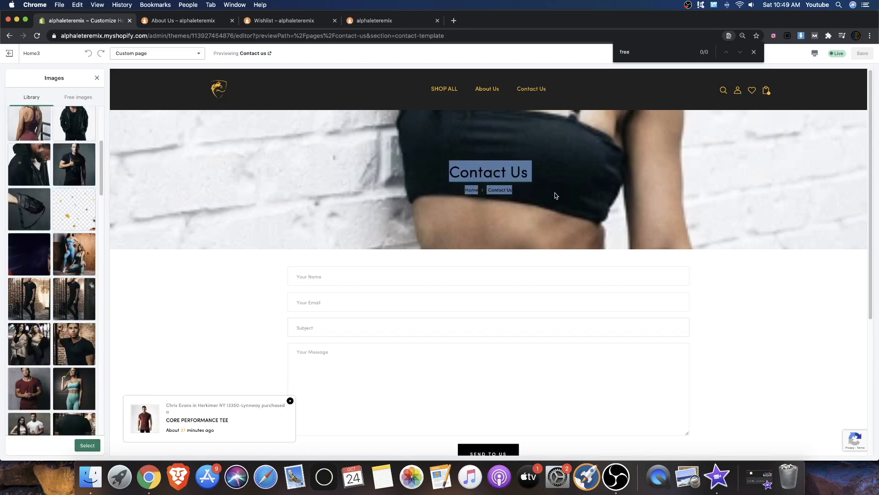
click(97, 80)
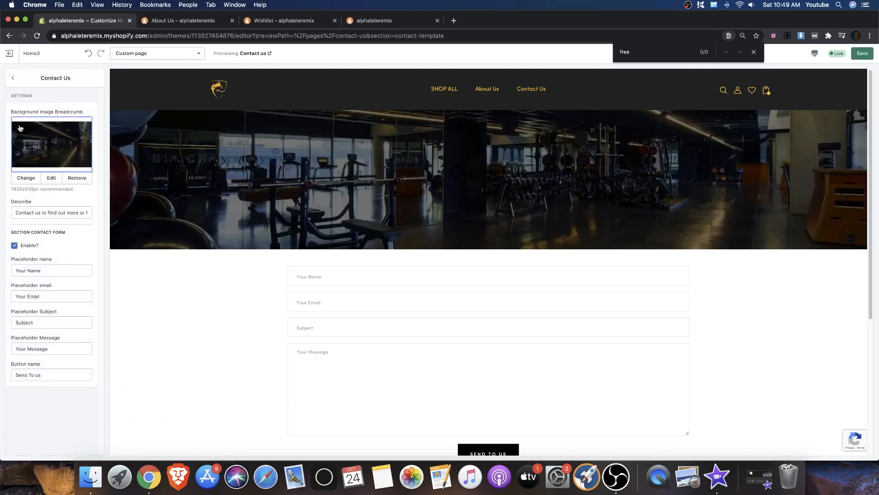
Recheck the heading against the gym photo in the Contact Us section, and remove that photo from the breadcrumb background
click(13, 78)
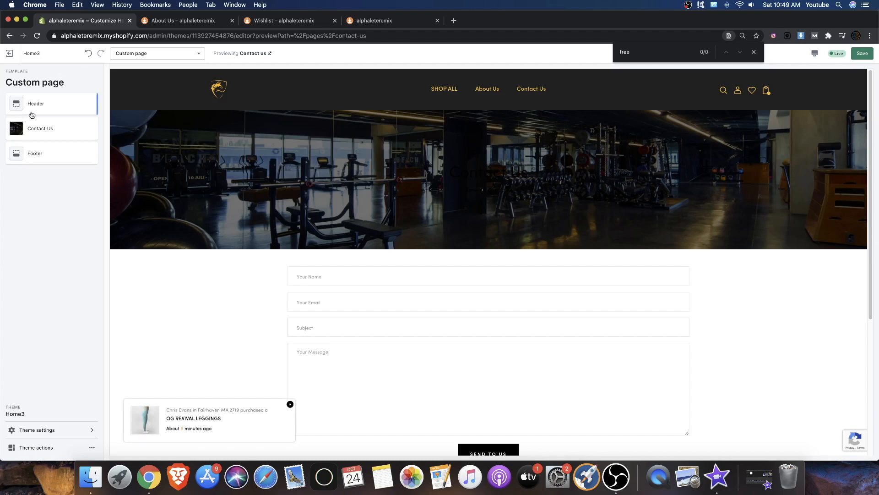
click(45, 124)
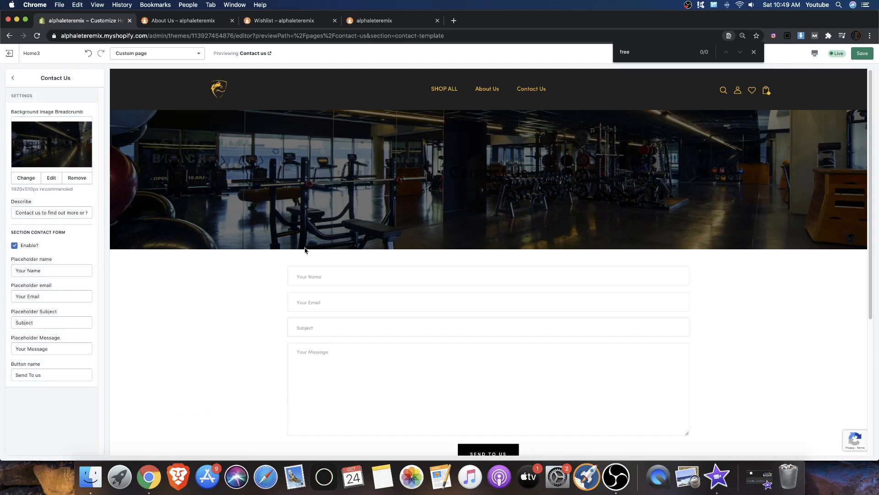
drag(436, 180, 435, 192)
click(468, 176)
click(72, 178)
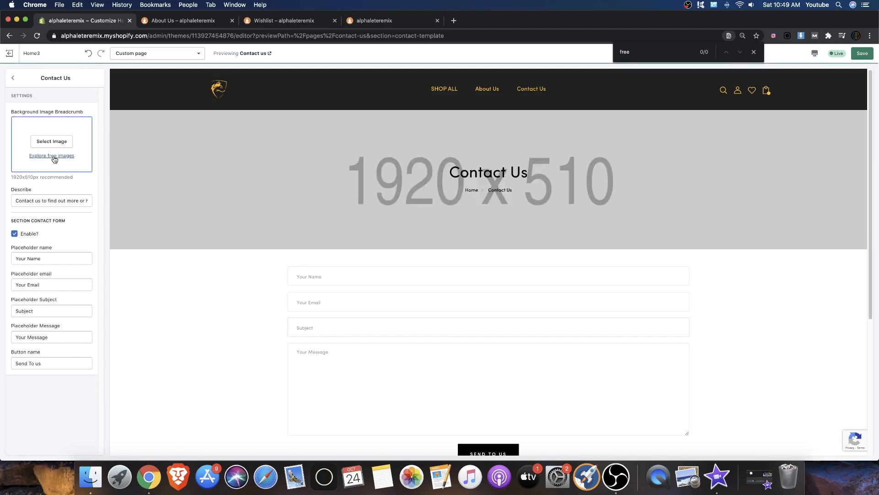
Search the free images for "gym", set the dumbbell rack photo as the Contact Us breadcrumb background and review the page
click(52, 160)
click(66, 115)
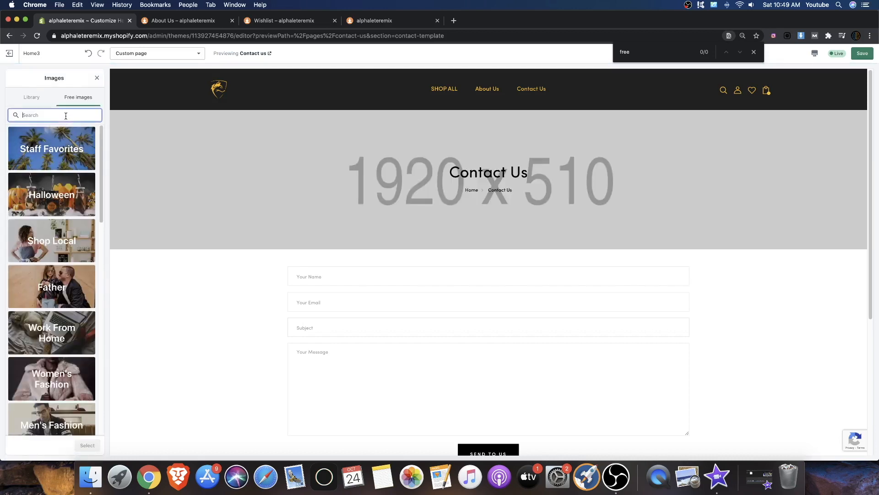
text(gym)
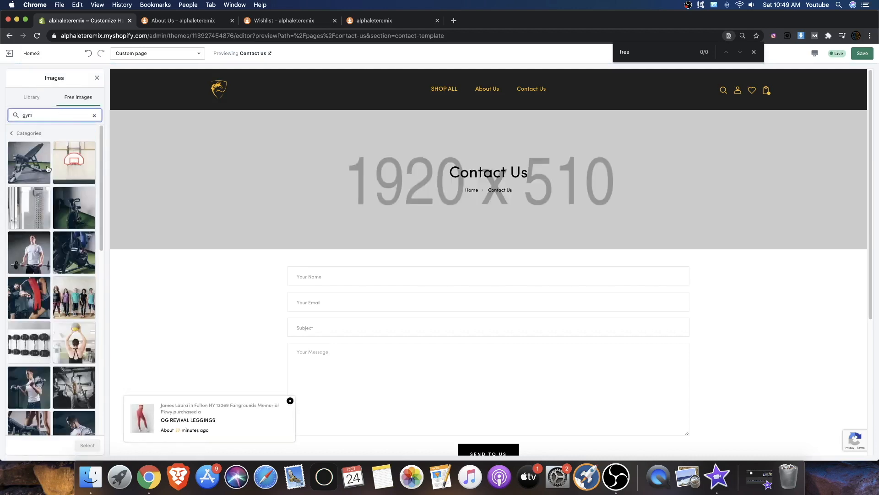
click(30, 217)
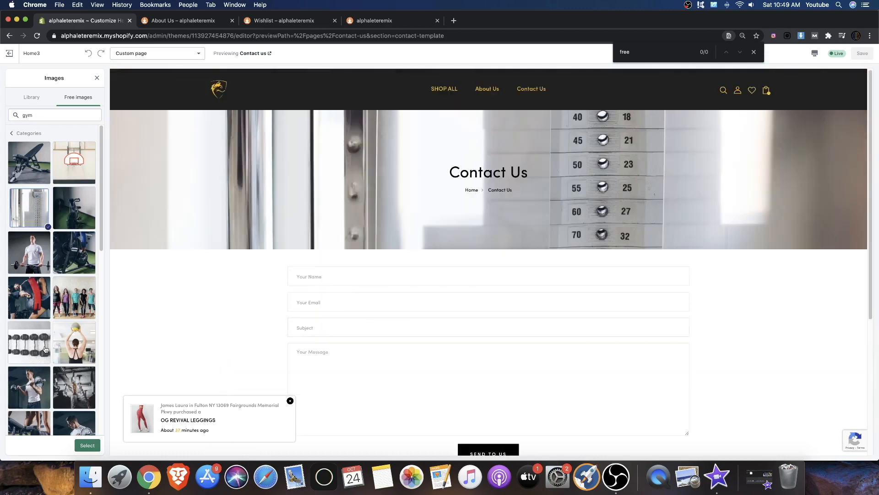
click(40, 356)
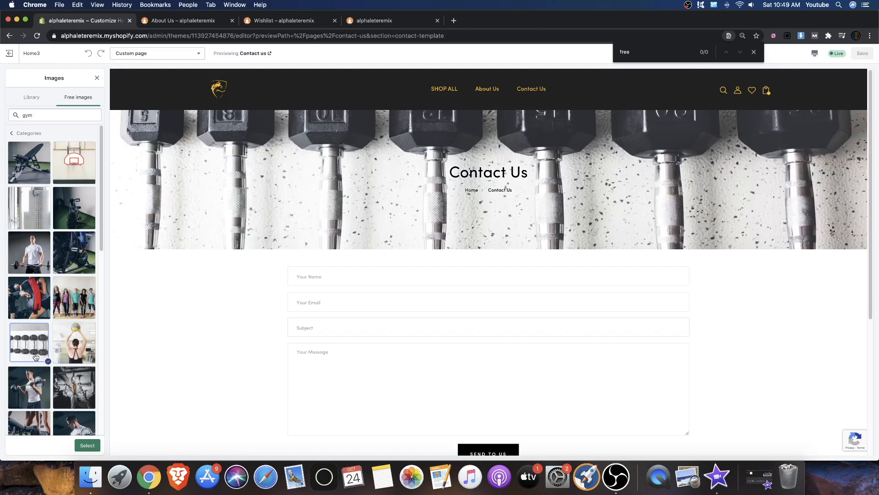
click(88, 445)
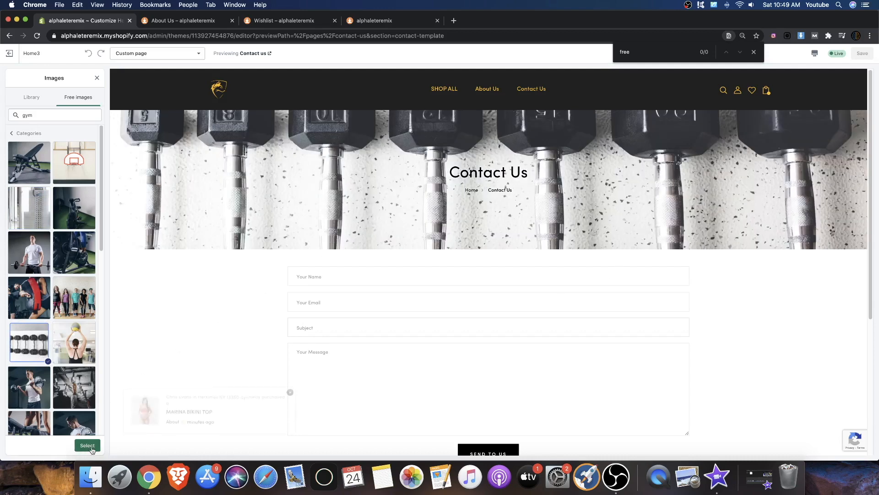
scroll(267, 235, down, 4)
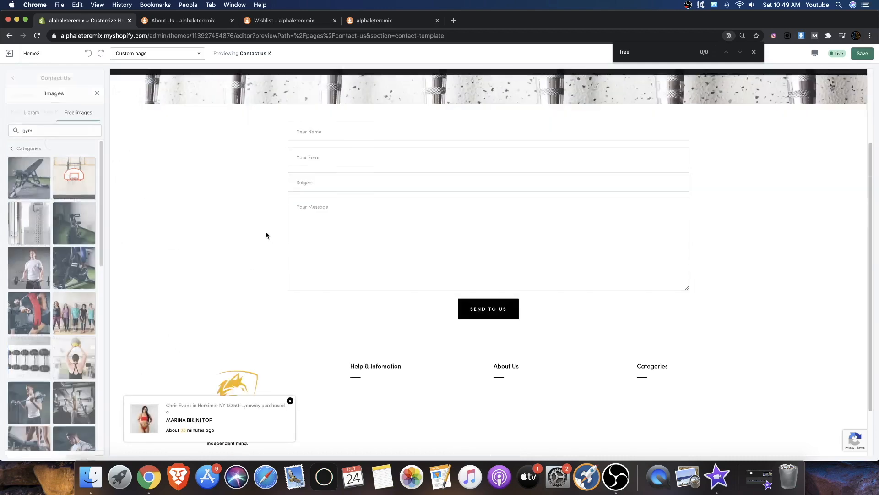
scroll(274, 224, up, 4)
scroll(436, 206, down, 4)
scroll(436, 206, up, 4)
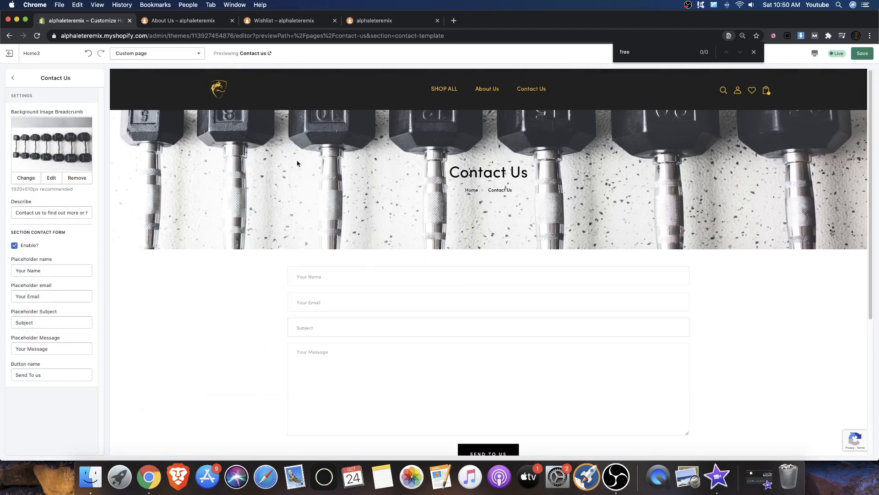
Leave the Contact Us section settings, bring up the About Us page in the preview and close the browser's find bar
click(16, 78)
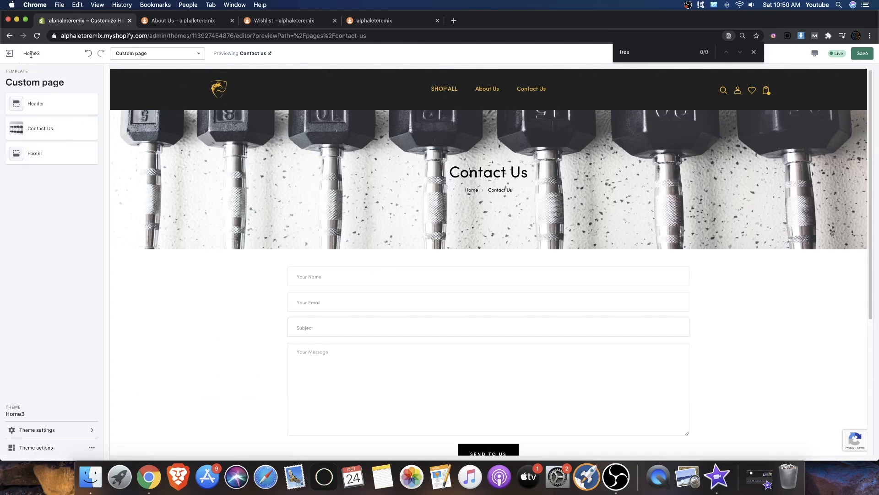
click(493, 90)
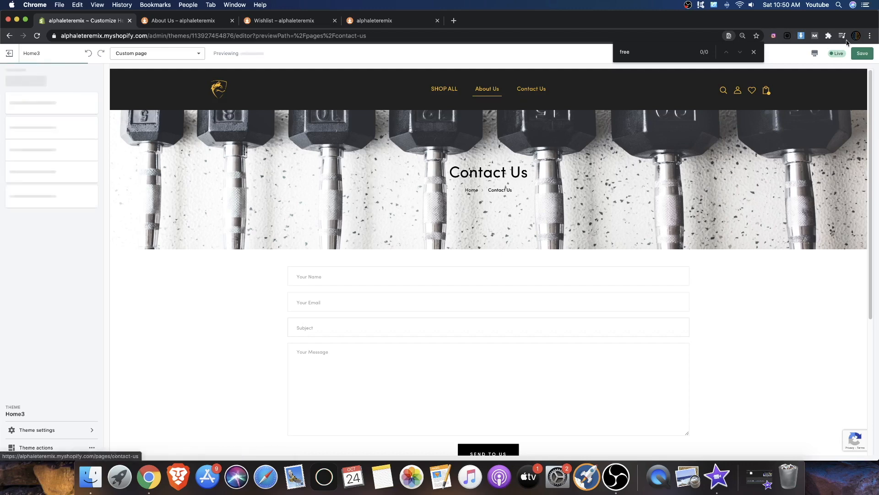
click(753, 52)
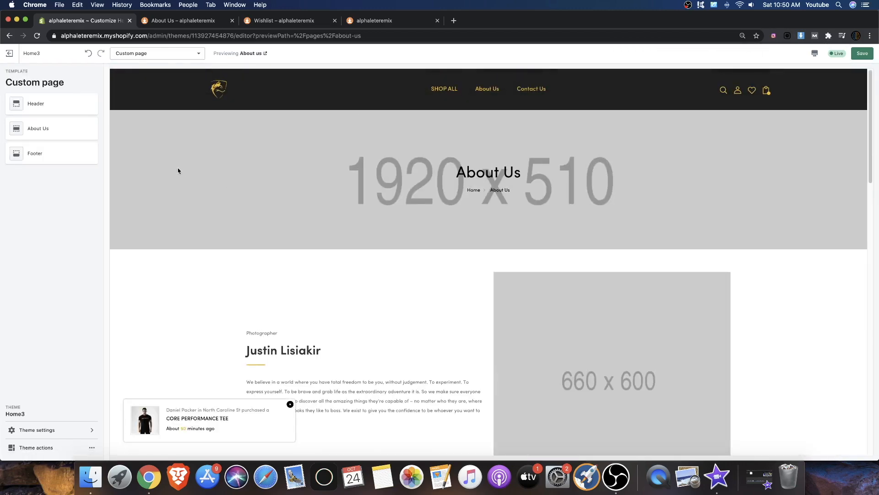
Examine the About Us page from its banner through the introductions, "Reasons to shop with us" and Instagram sections to the footer
scroll(508, 191, down, 10)
scroll(507, 188, up, 10)
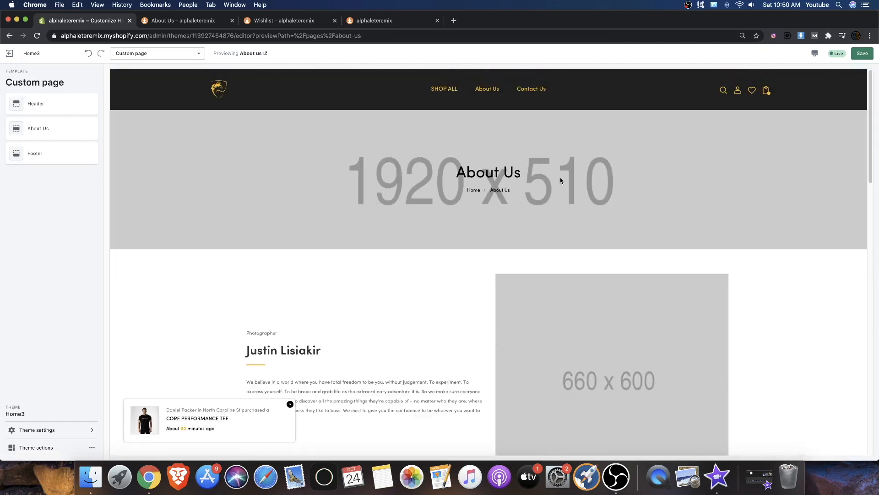
scroll(563, 178, down, 12)
scroll(541, 225, down, 6)
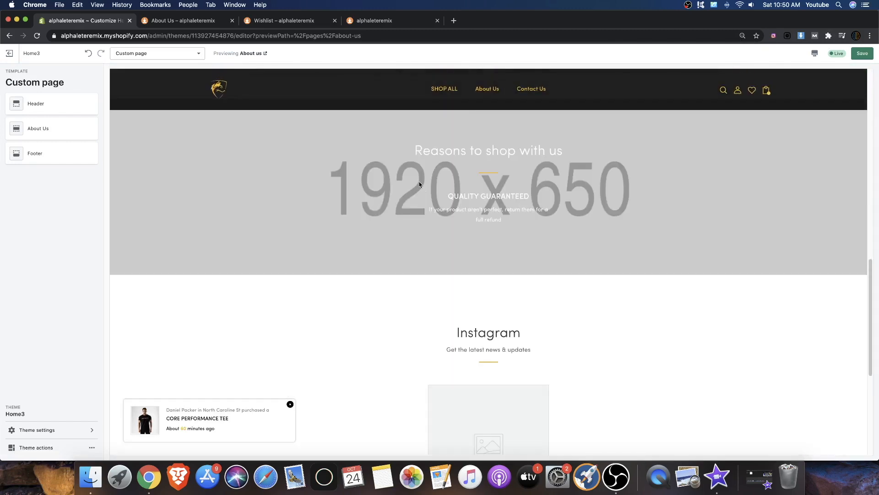
drag(427, 150, 573, 234)
scroll(543, 227, down, 2)
scroll(424, 215, down, 4)
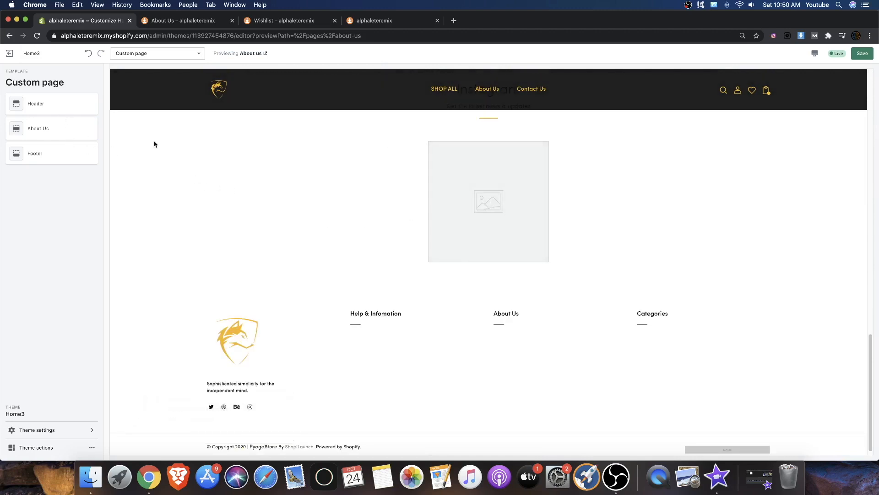
scroll(405, 186, up, 20)
Open the About Us section settings and try the library's dumbbell rack photo as the breadcrumb background
click(46, 130)
scroll(352, 183, up, 5)
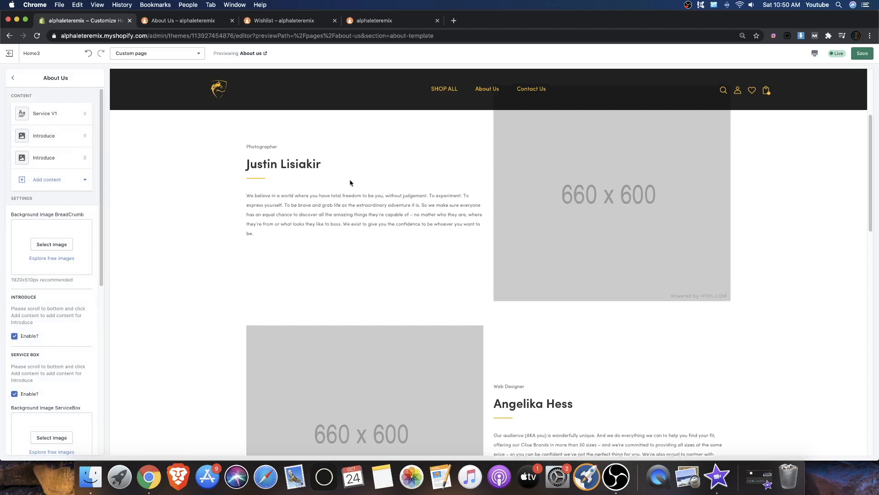
scroll(61, 227, down, 1)
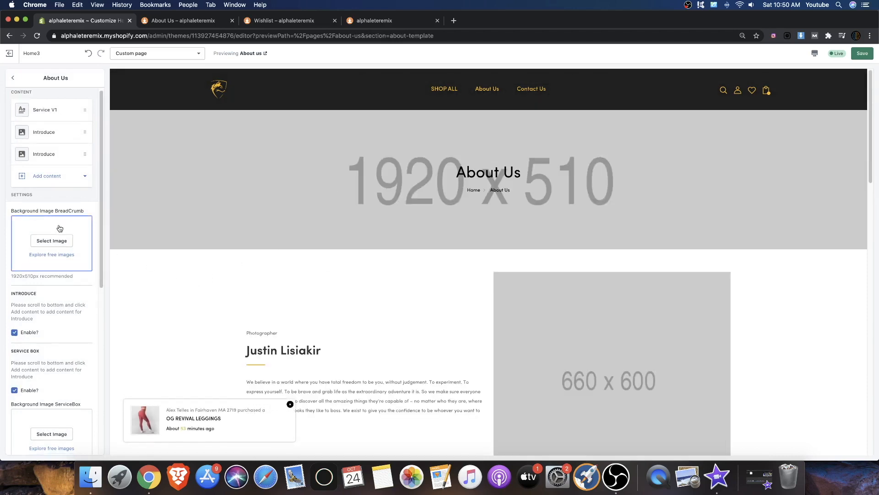
click(52, 240)
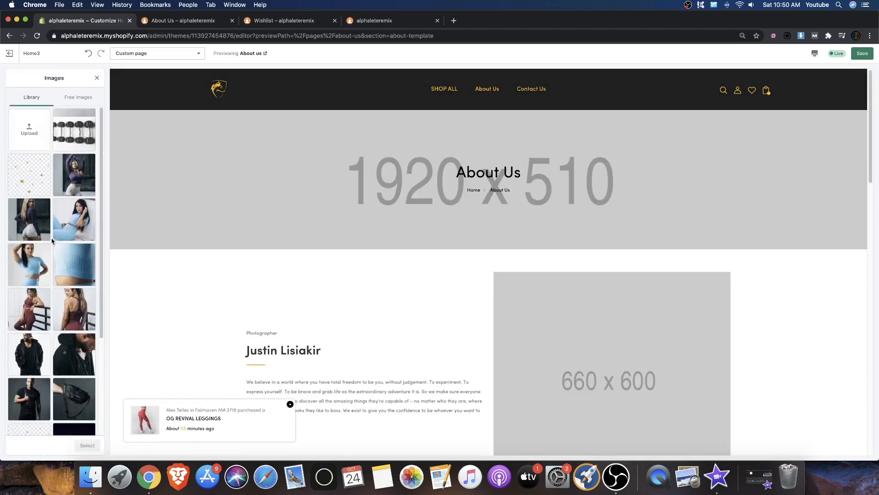
click(80, 139)
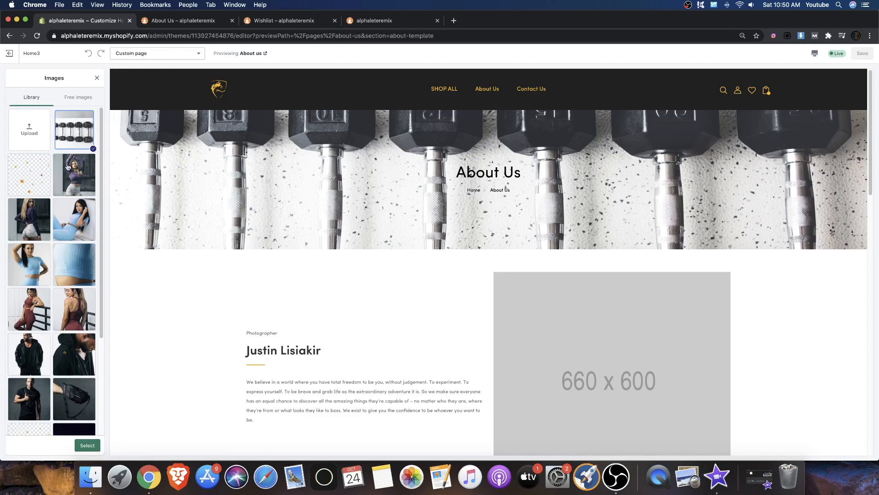
Search the free images for "workout" and set the About Us breadcrumb background to the man in a white T-shirt holding a barbell
click(78, 97)
click(61, 116)
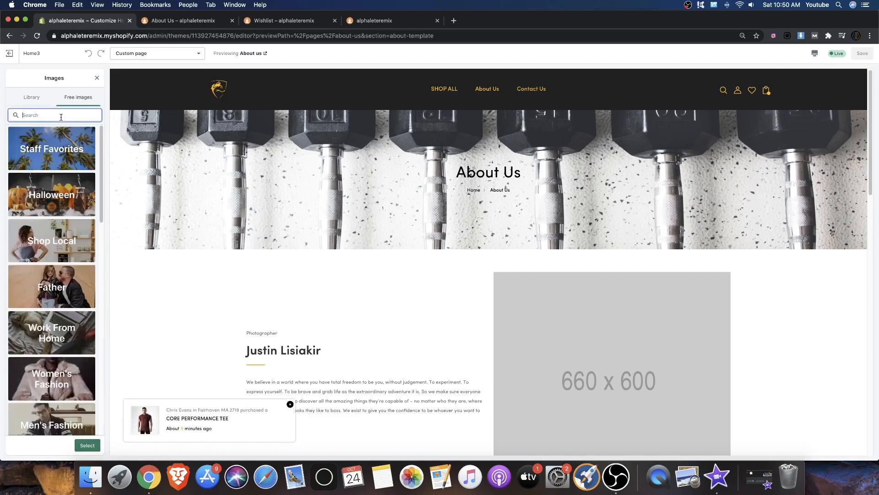
text(workout)
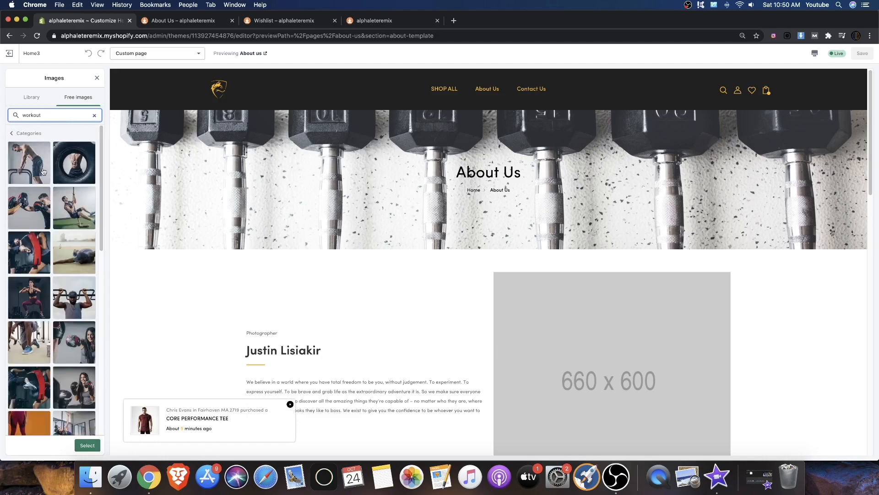
scroll(80, 270, down, 5)
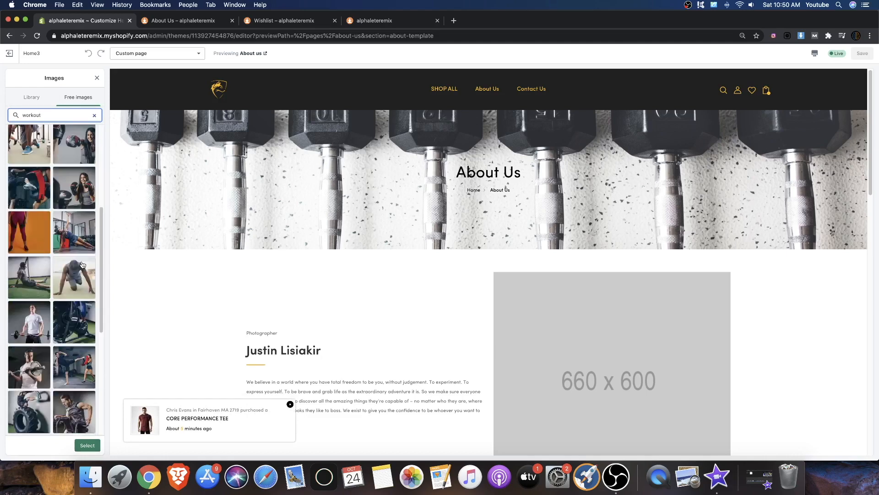
click(37, 329)
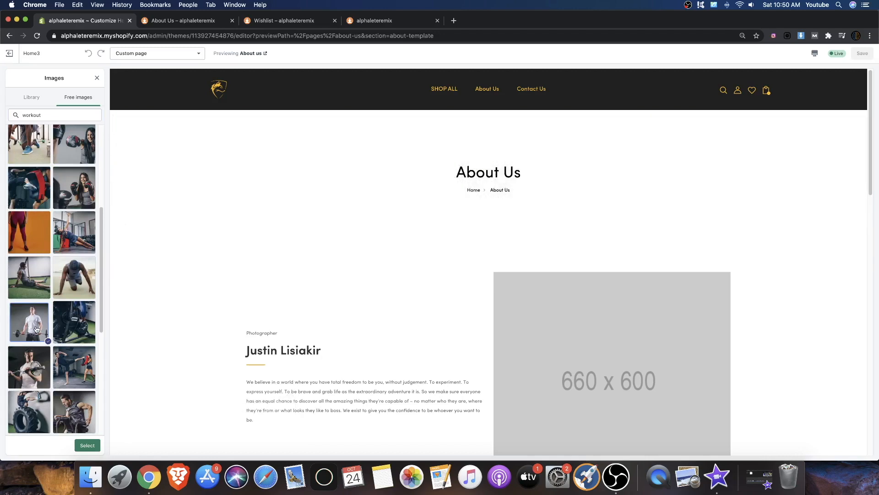
scroll(394, 170, down, 6)
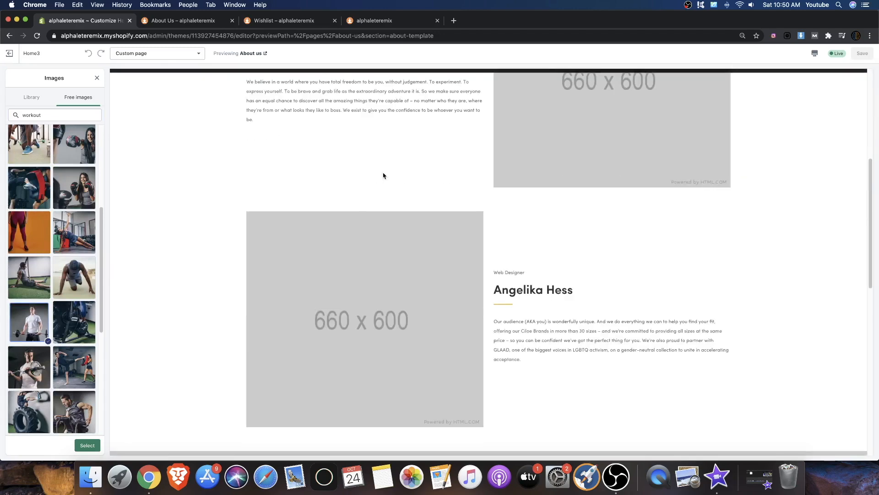
scroll(71, 413, down, 5)
click(87, 446)
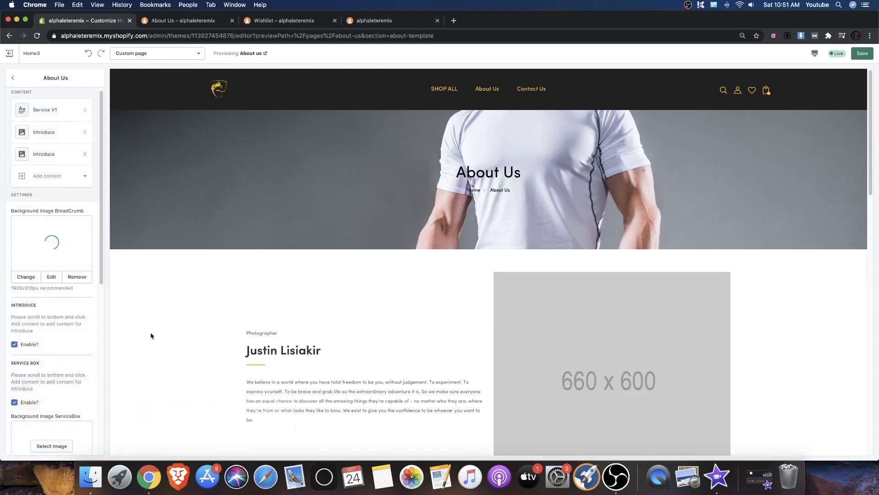
Review the About Us section settings down to the Instagram fields, along with the Service V1 block's title and content
scroll(50, 203, down, 3)
scroll(304, 238, down, 5)
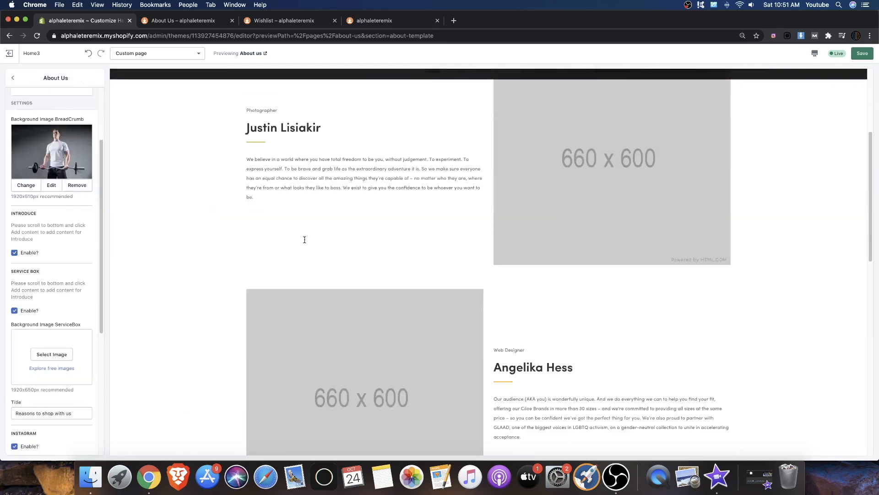
scroll(69, 259, down, 2)
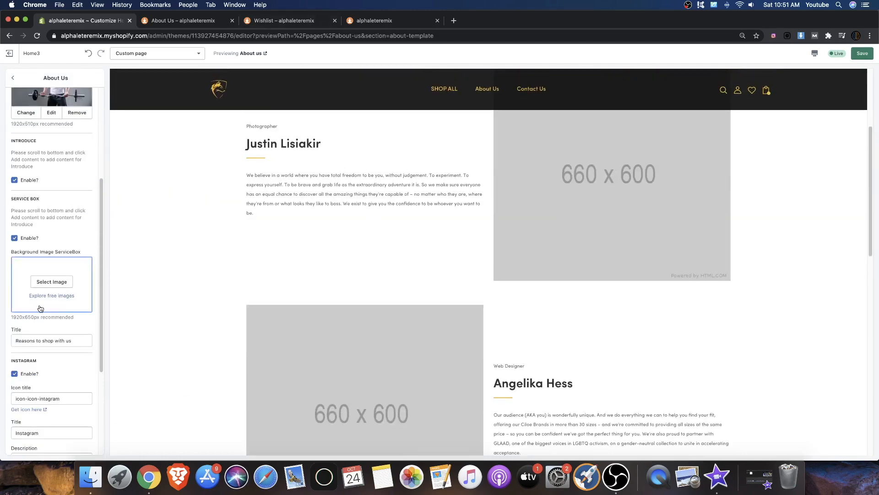
scroll(41, 274, down, 5)
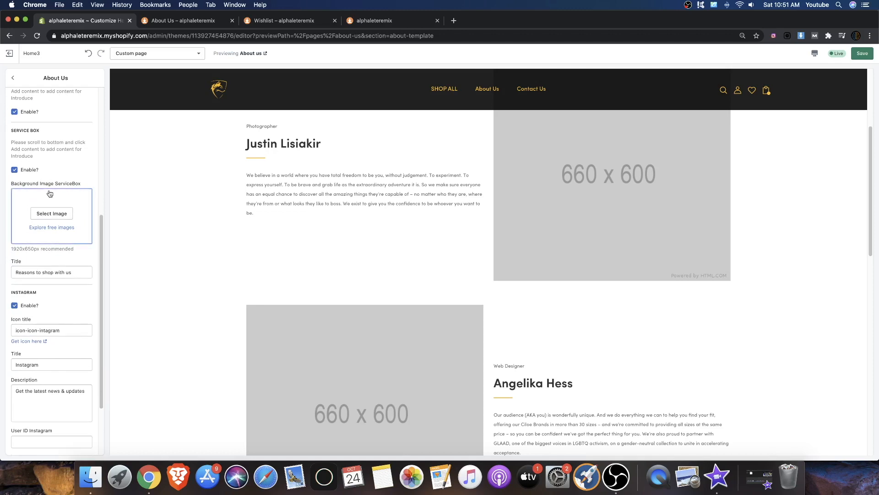
scroll(259, 193, up, 5)
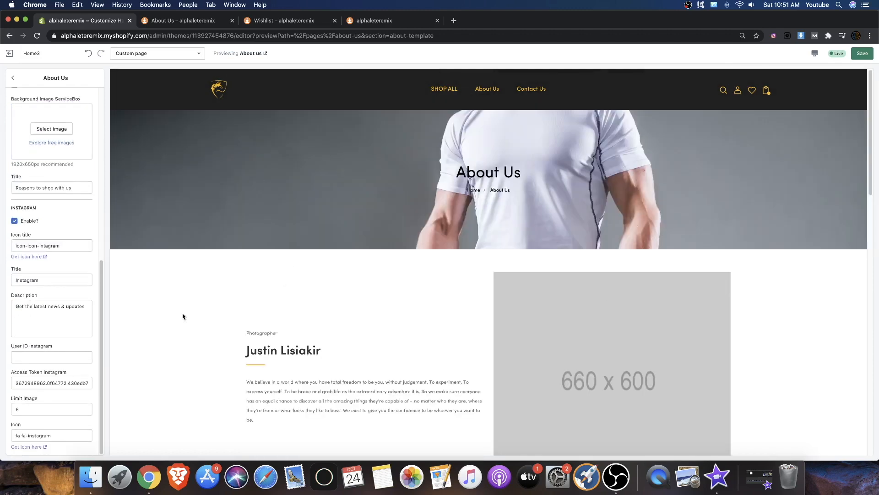
drag(255, 351, 306, 357)
scroll(56, 183, up, 10)
scroll(55, 247, down, 10)
scroll(55, 212, up, 10)
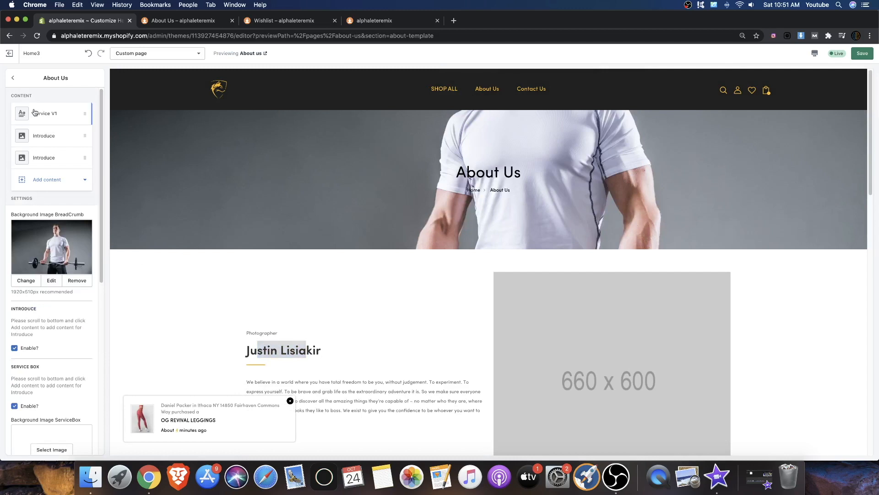
click(35, 113)
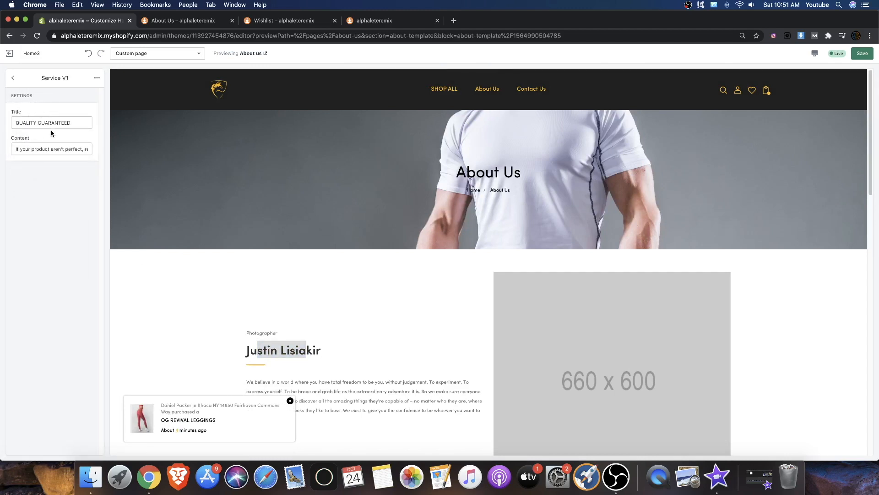
click(13, 78)
click(43, 115)
click(13, 78)
Open the first Introduce block and set its title to "OUR TEAM" and its description to "ABOUT US"
click(36, 133)
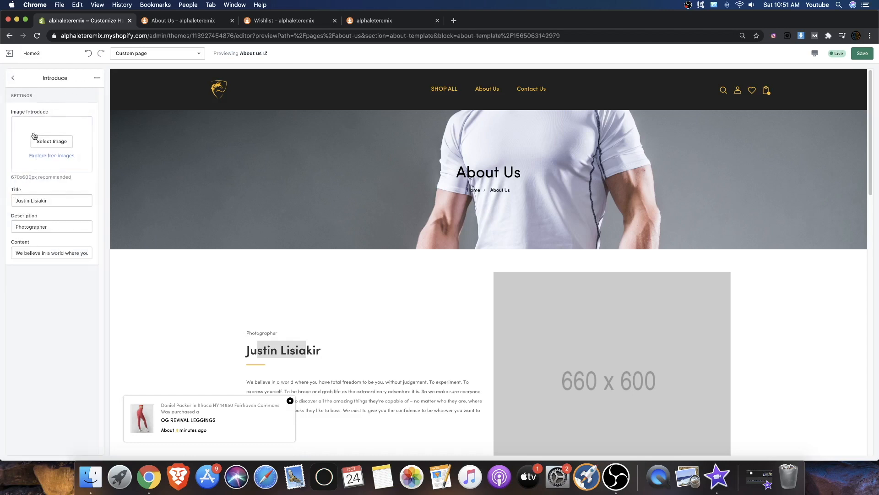
drag(54, 198, 2, 190)
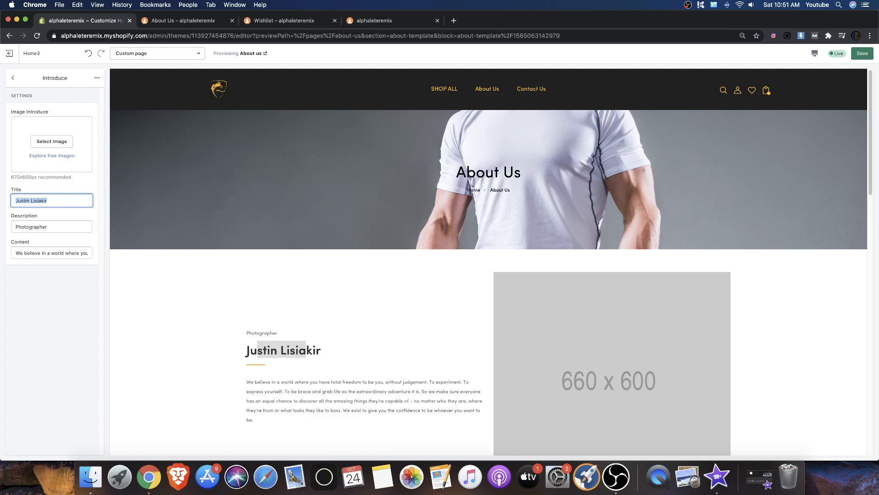
key(BackSpace)
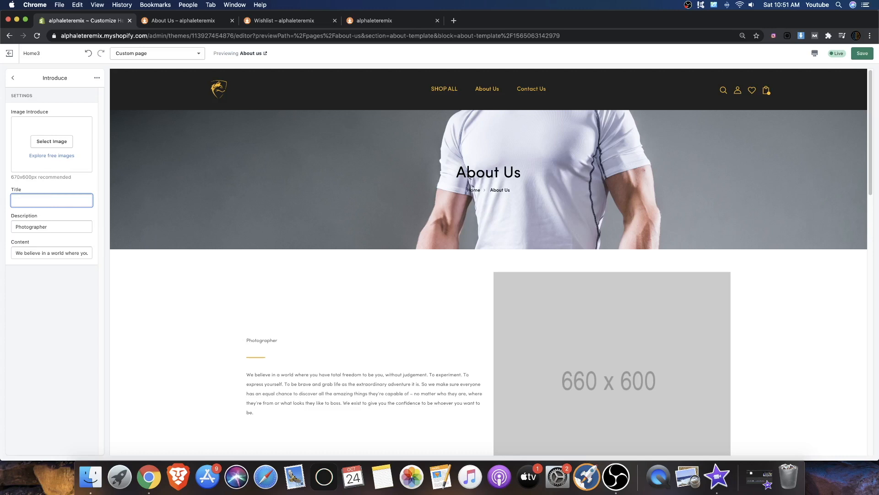
text(OUR TEAM)
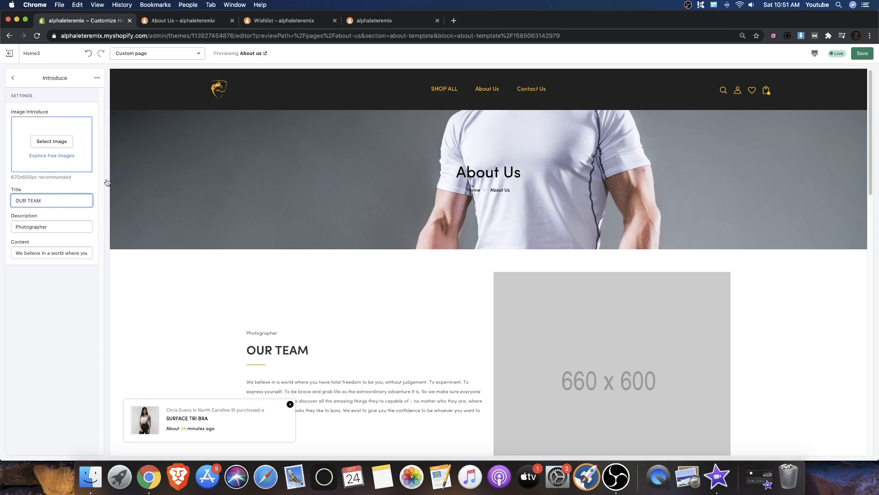
click(45, 226)
double_click(45, 226)
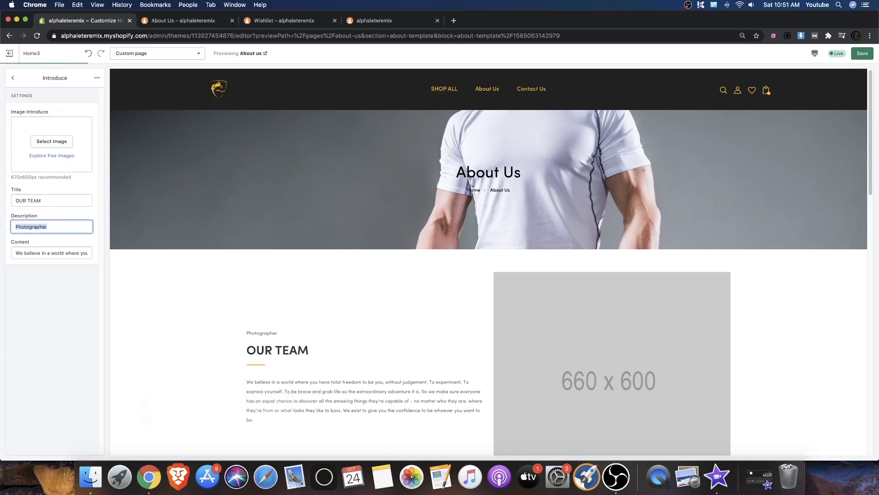
key(BackSpace)
text(ABOUT US)
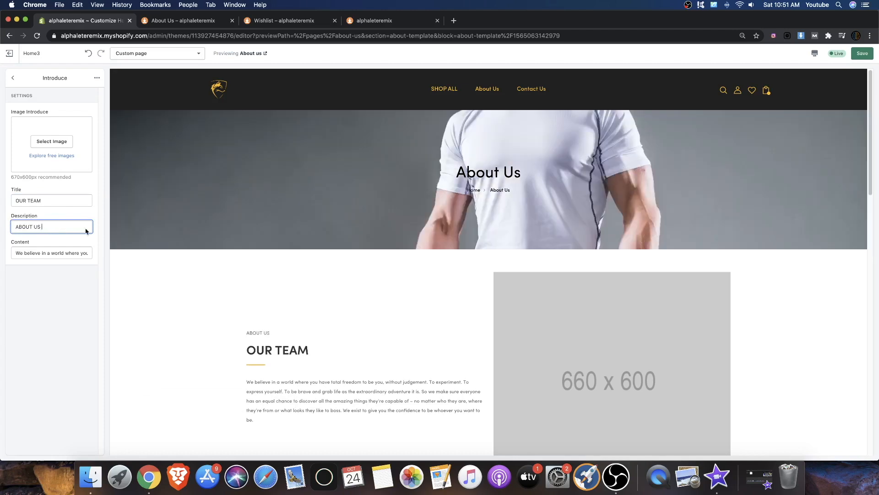
drag(22, 250, 213, 271)
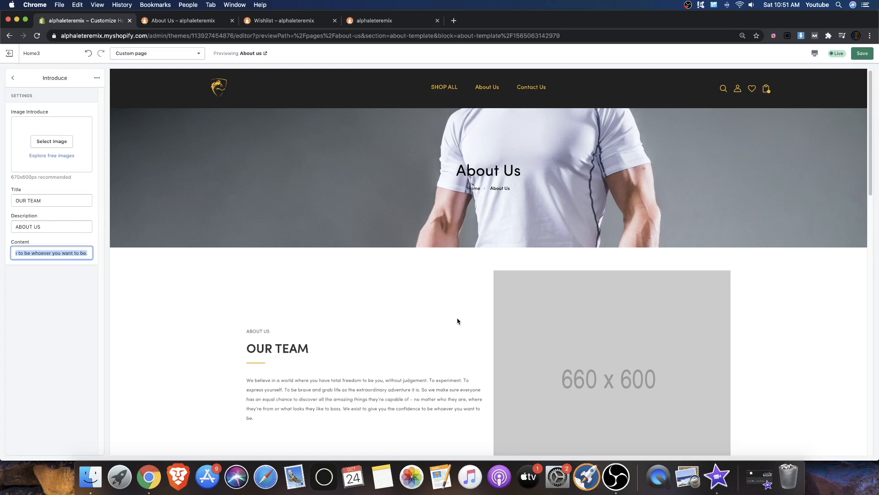
Open the image library for the OUR TEAM block and try the photos of the woman in a blue top and the gym couple
click(51, 141)
scroll(64, 204, down, 5)
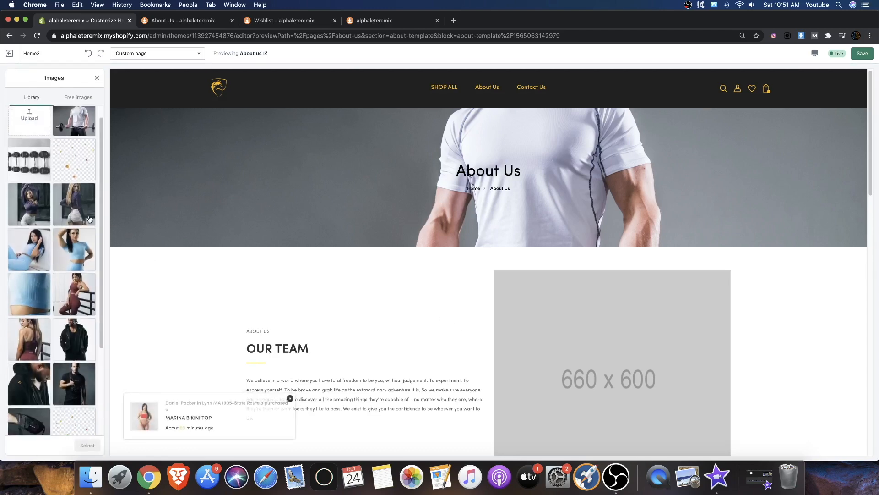
click(64, 205)
scroll(64, 205, down, 2)
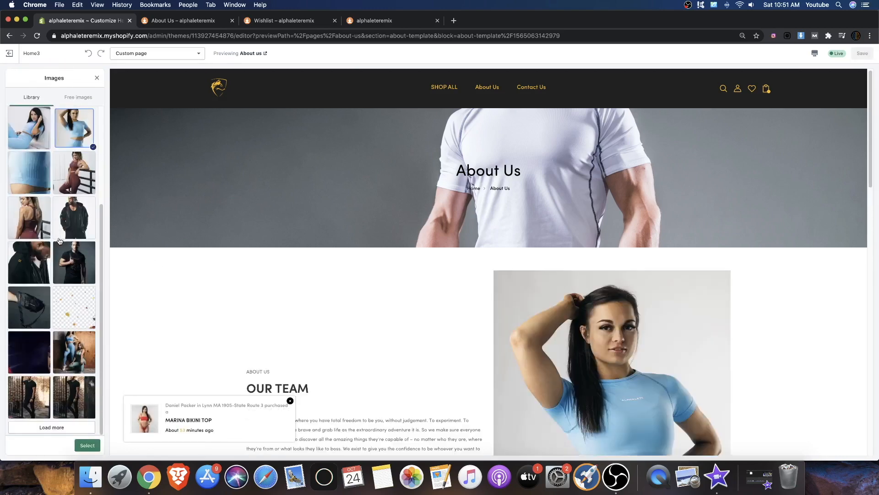
scroll(137, 231, down, 5)
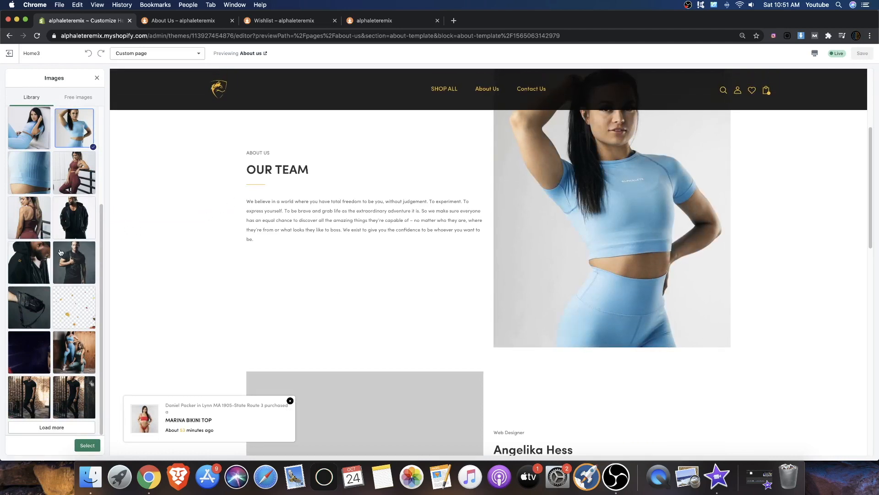
click(78, 427)
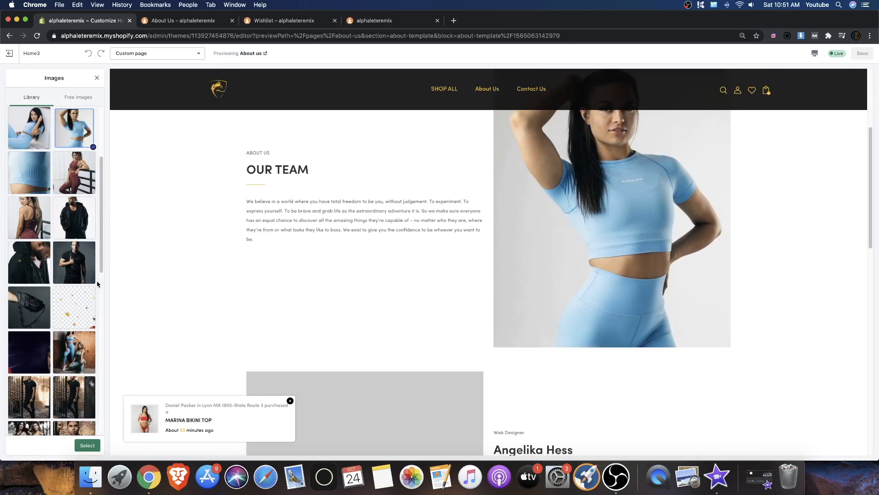
scroll(55, 316, down, 6)
scroll(30, 318, down, 5)
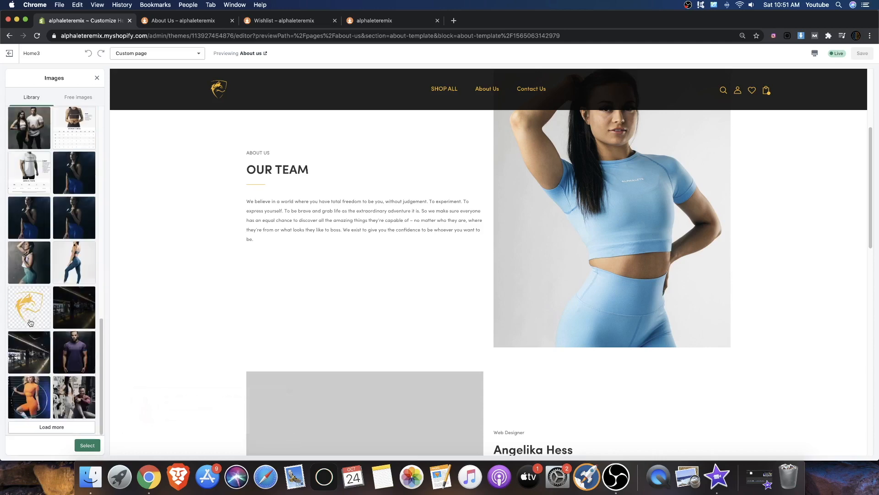
click(80, 396)
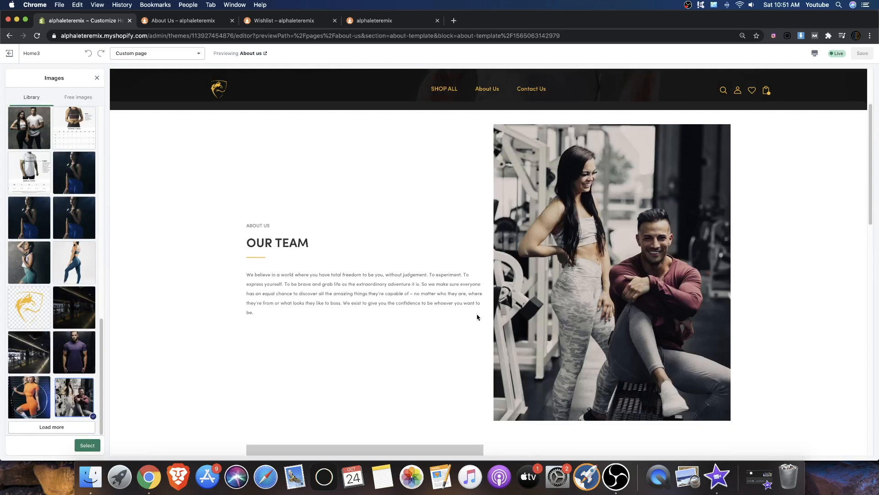
Load more library images and set the OUR TEAM block's image to the photo of three people in black gym wear
click(82, 426)
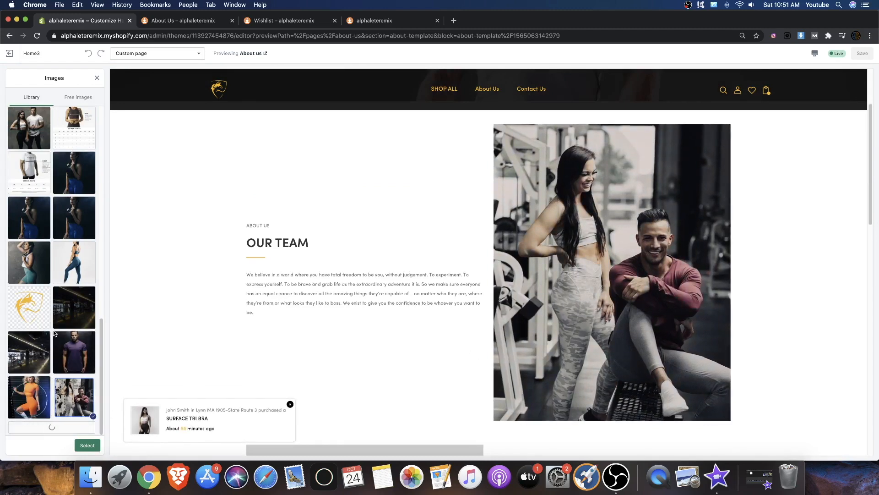
scroll(36, 292, down, 5)
scroll(46, 286, up, 1)
click(65, 280)
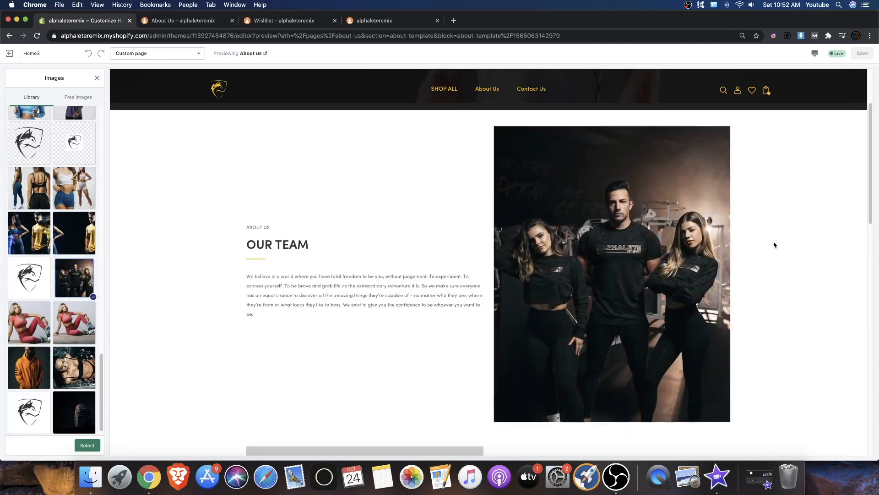
scroll(771, 243, up, 3)
scroll(767, 240, down, 7)
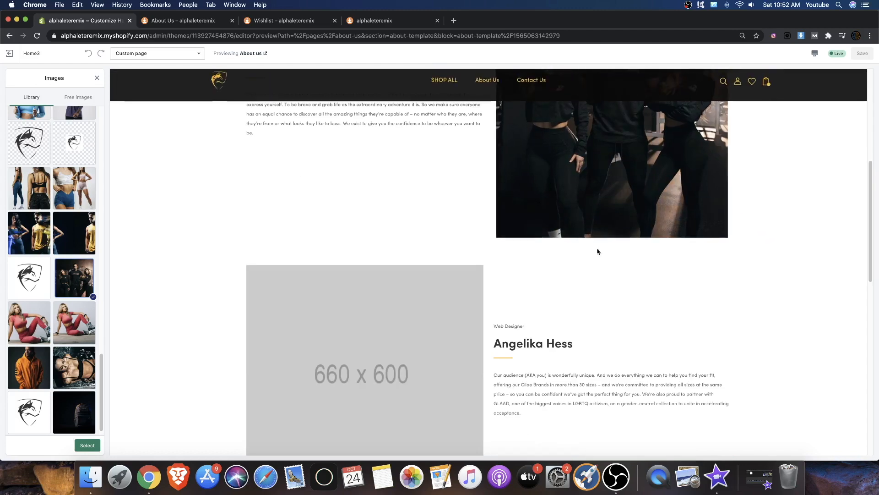
click(88, 445)
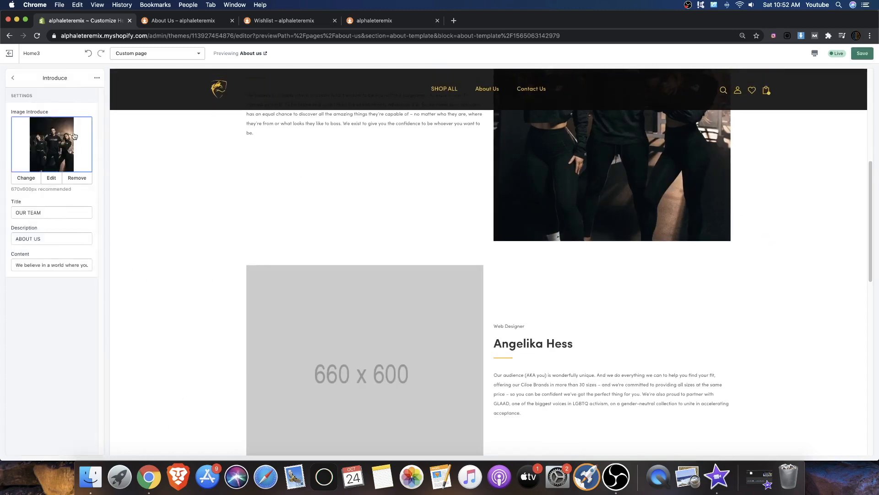
Remove the second Introduce block, the one with the Web Designer description, from the About Us section
click(13, 77)
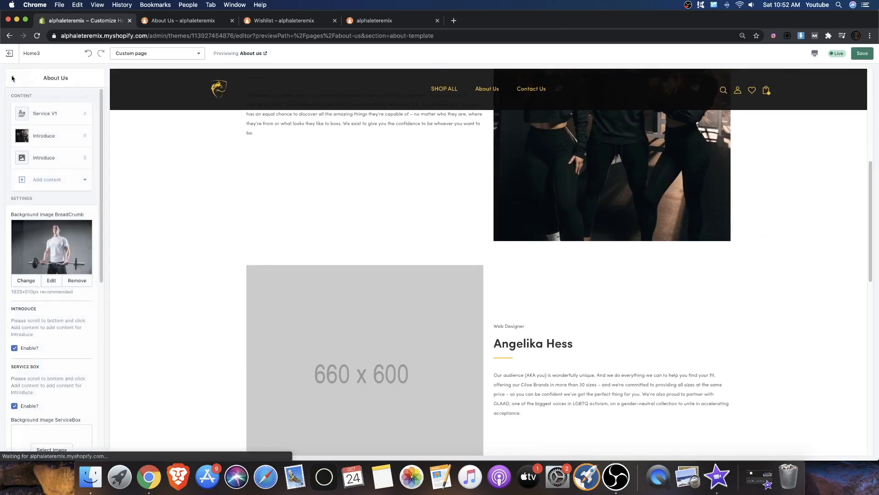
click(37, 162)
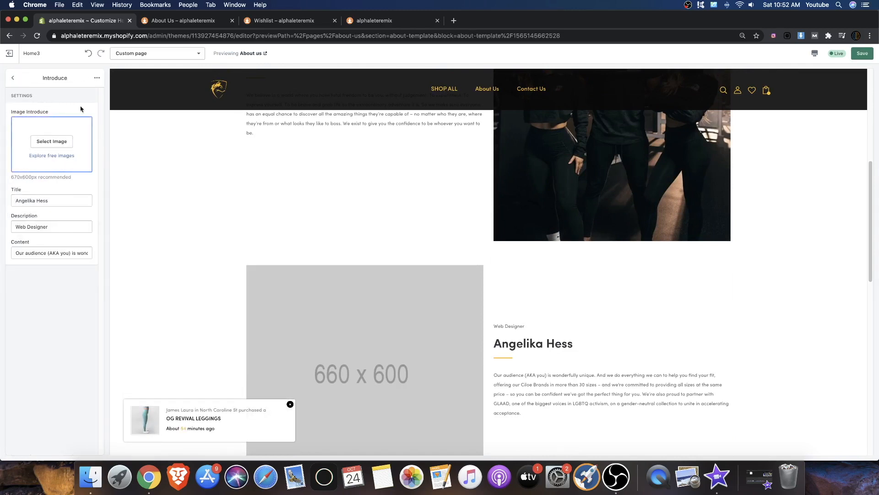
click(97, 78)
click(71, 96)
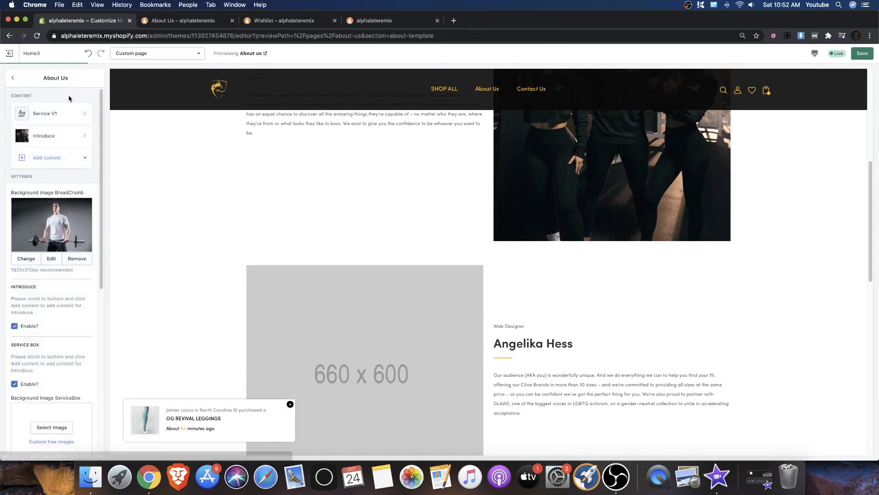
Examine the "Reasons to shop with us" and Instagram areas of the About Us page together with their settings
scroll(324, 196, down, 10)
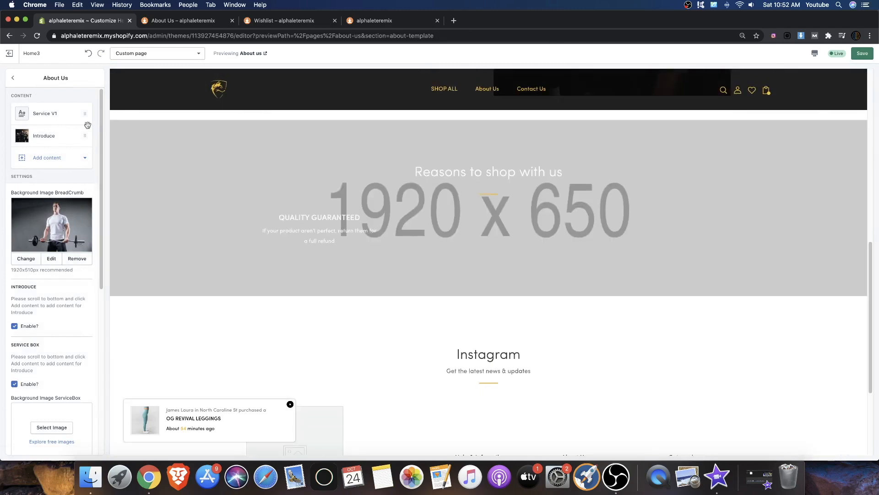
scroll(48, 137, down, 6)
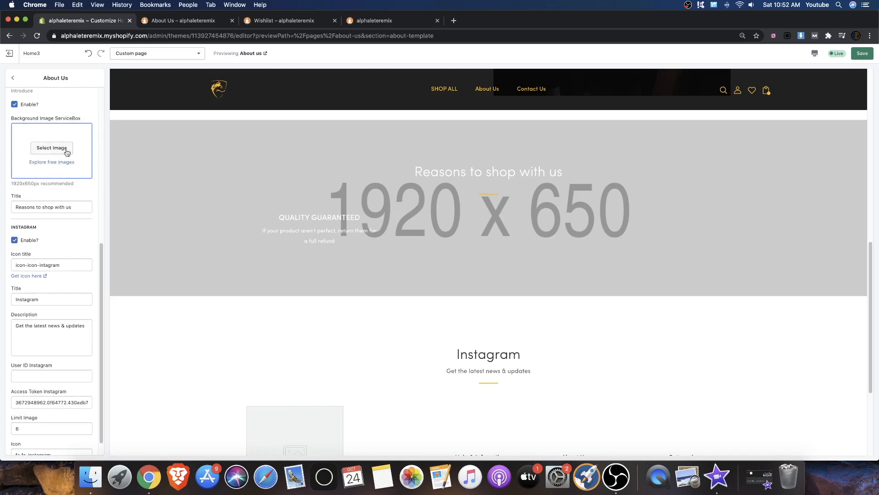
scroll(266, 209, down, 3)
scroll(261, 220, up, 4)
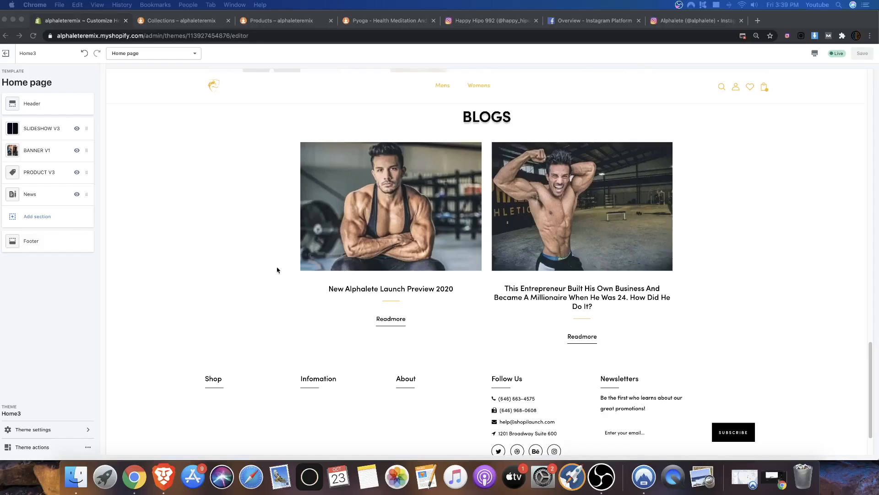
Load all available sections, preview LookBook Page 1, and add the LookBook Page 2 section to the home page
click(48, 221)
scroll(46, 312, down, 10)
click(43, 426)
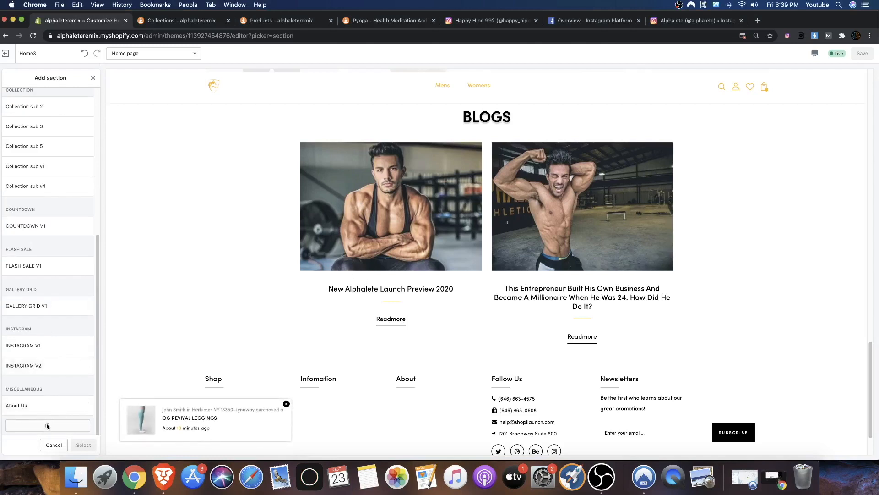
scroll(48, 396, down, 3)
scroll(47, 388, down, 5)
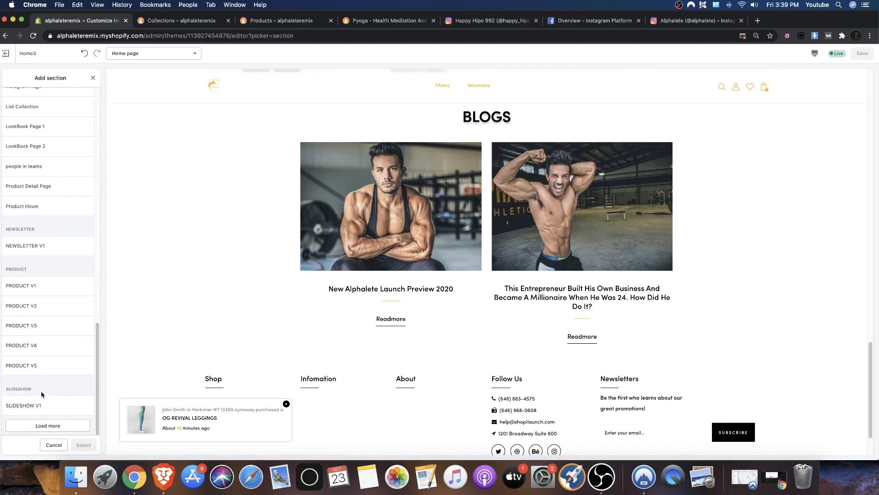
click(41, 425)
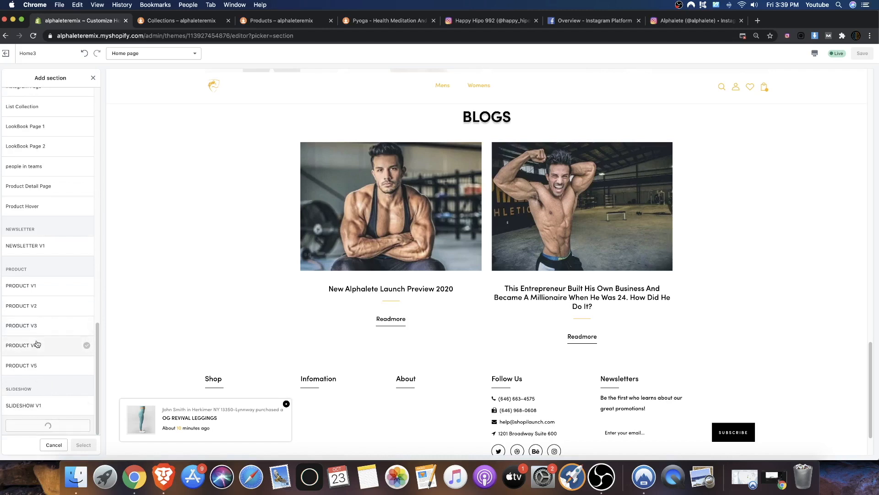
scroll(59, 294, down, 3)
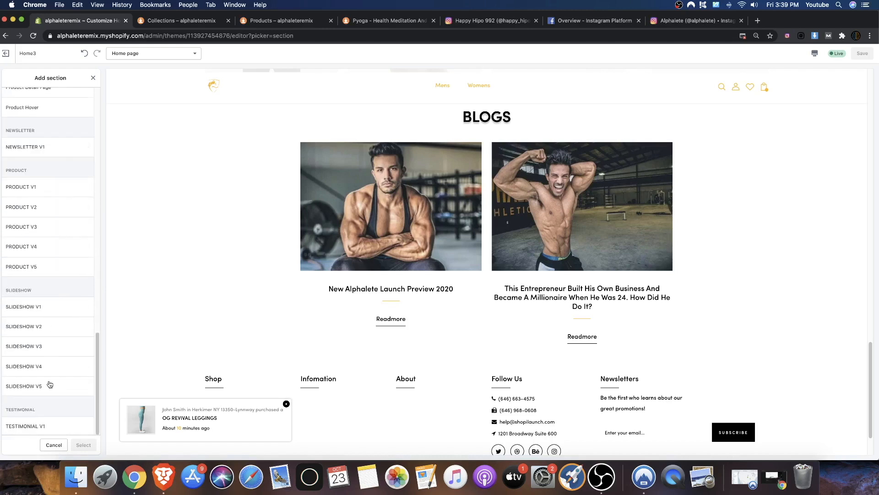
scroll(51, 357, up, 6)
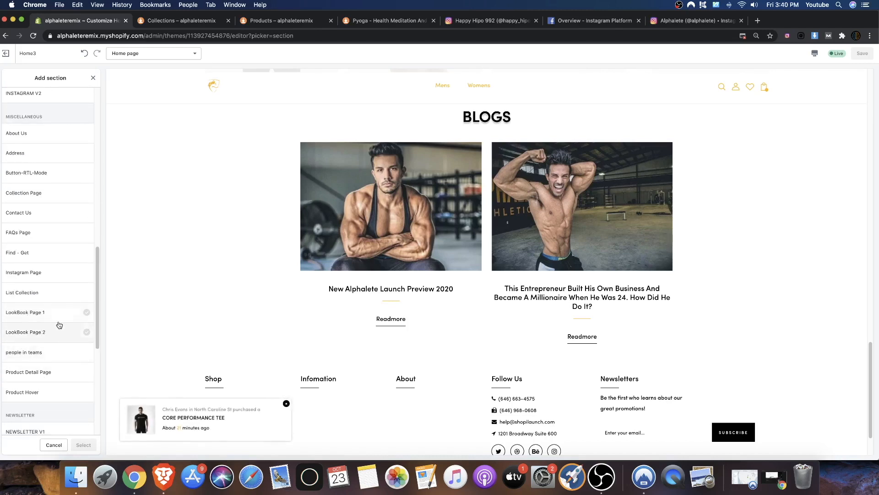
click(38, 311)
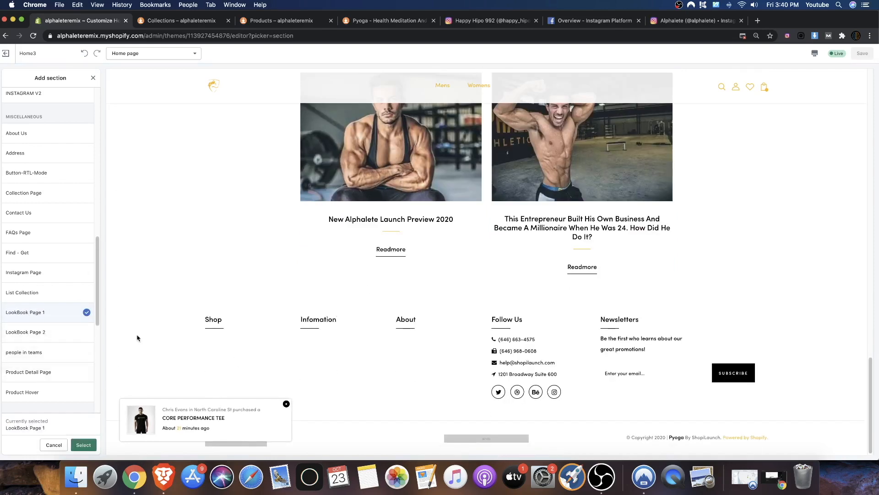
click(42, 330)
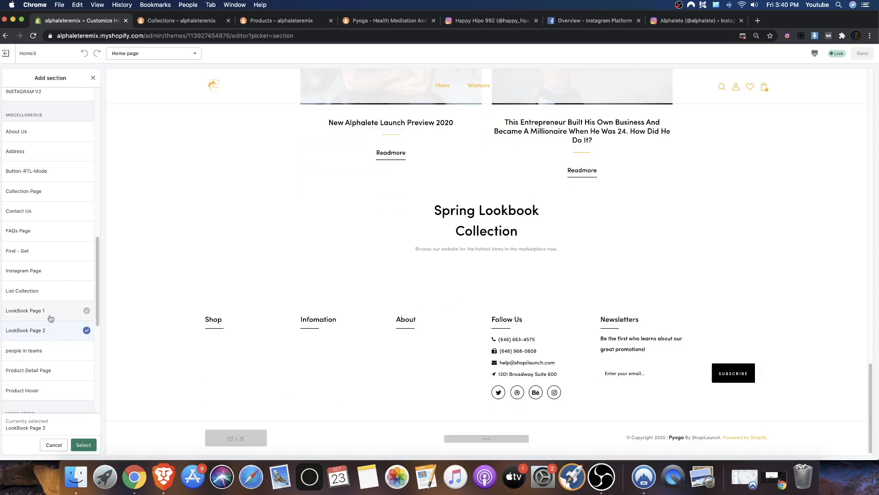
click(83, 445)
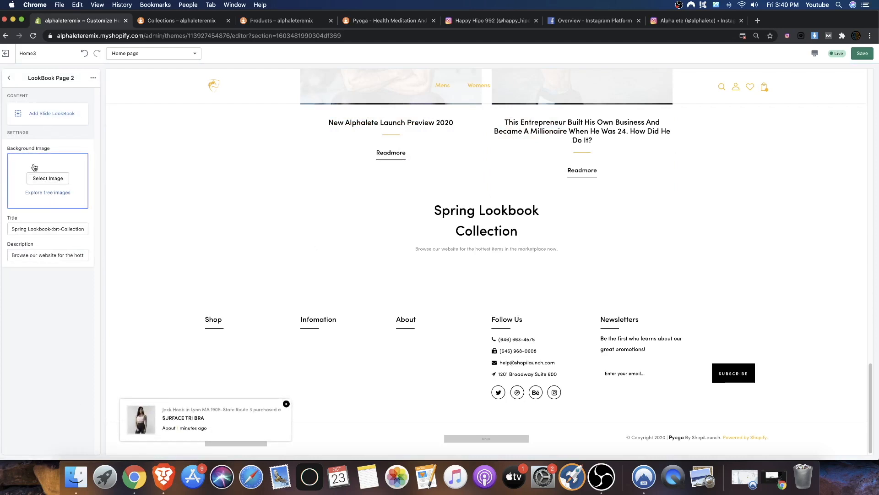
Add a Slide LookBook block with the photo of the man in the maroon T-shirt and review its pin product settings
click(48, 113)
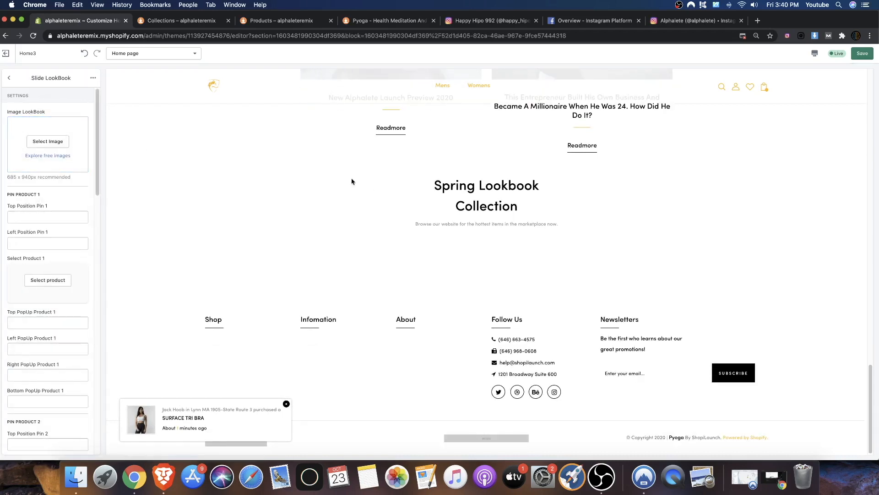
scroll(457, 318, down, 5)
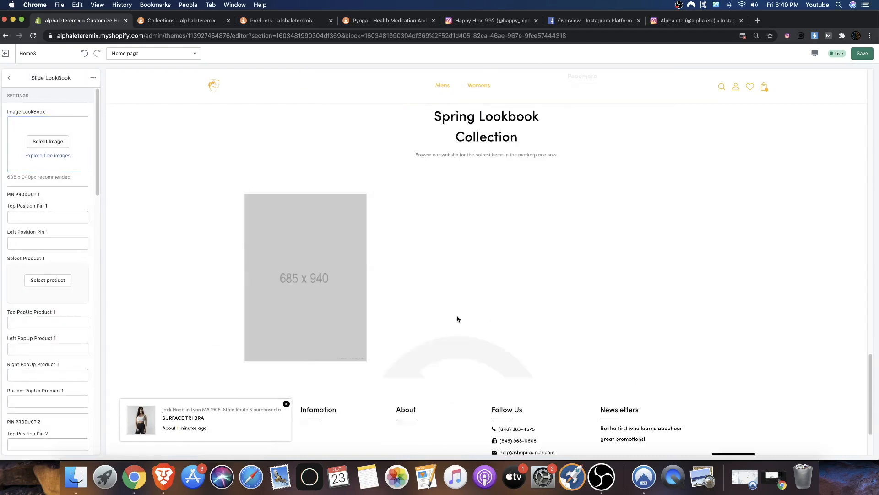
scroll(310, 236, up, 1)
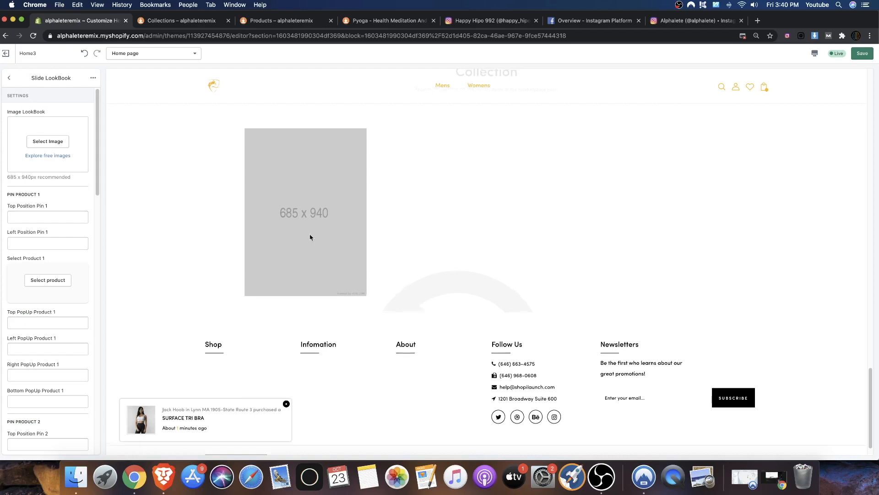
click(40, 140)
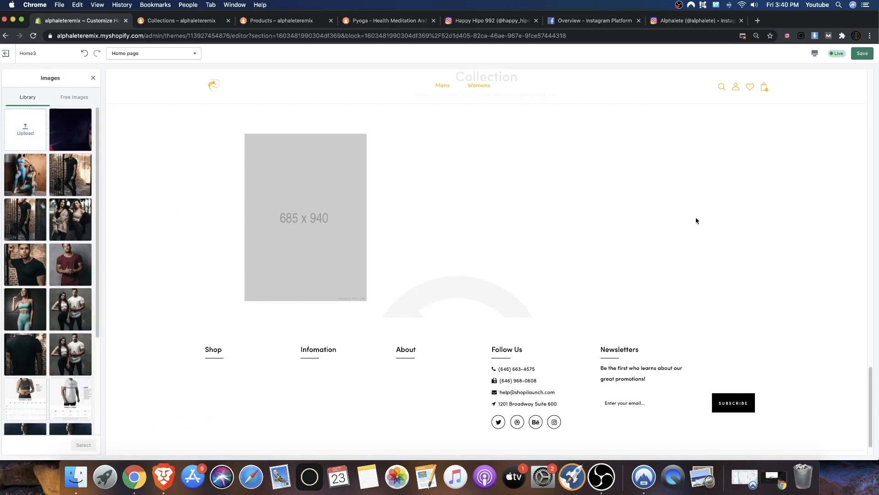
click(63, 262)
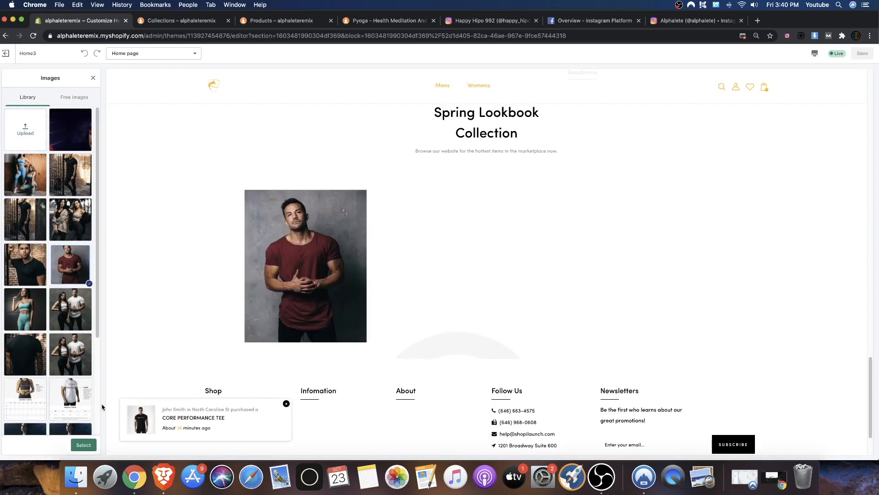
click(84, 446)
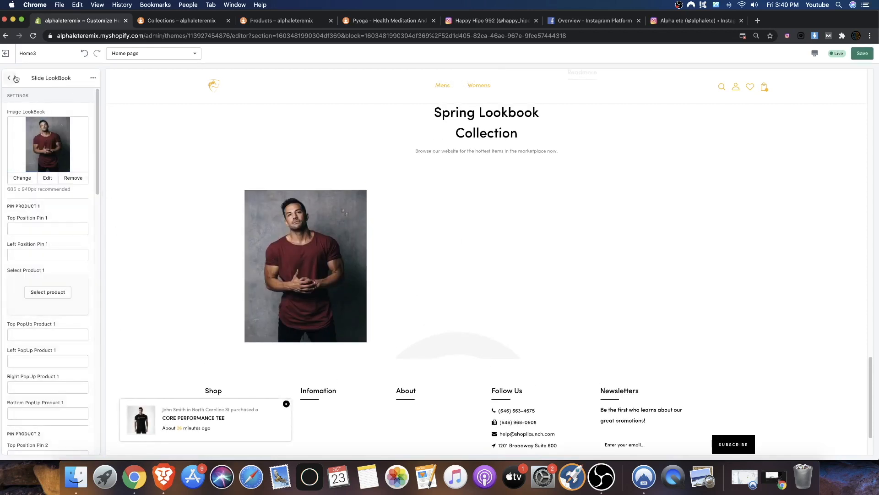
scroll(57, 253, down, 1)
scroll(42, 270, down, 15)
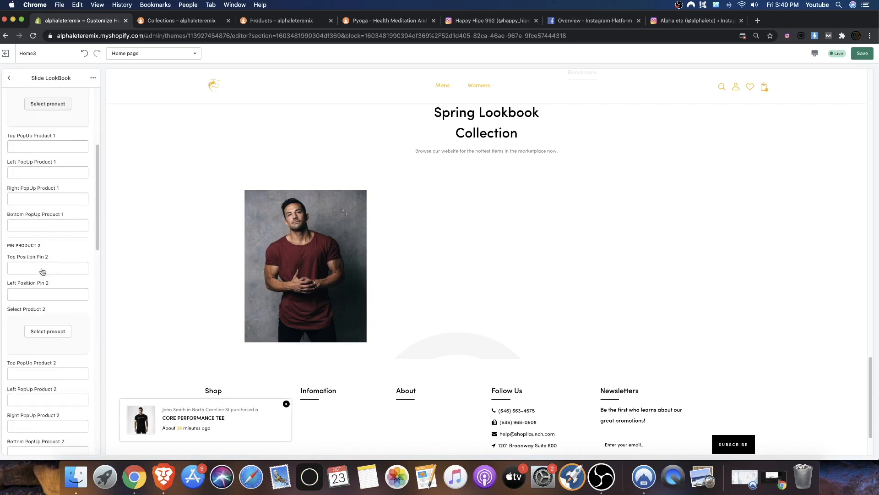
scroll(29, 138, up, 15)
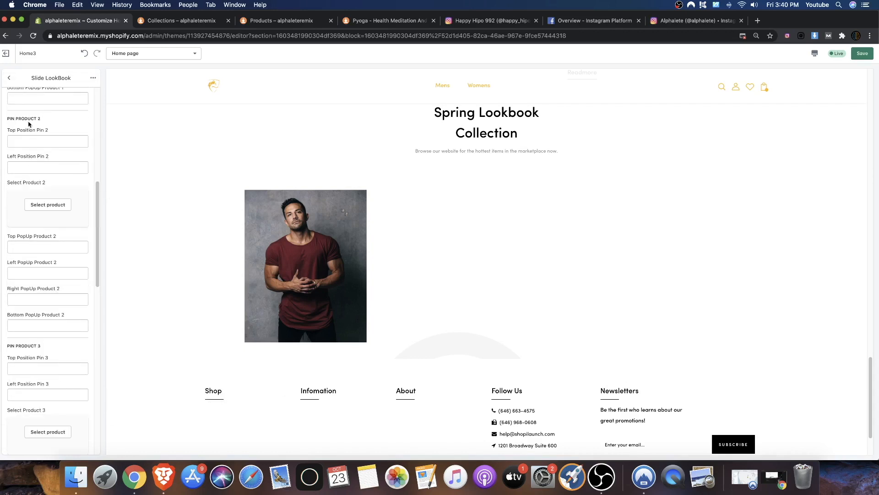
Add a second Slide LookBook block and try the photo of the two women in blue activewear in it
click(14, 81)
click(34, 136)
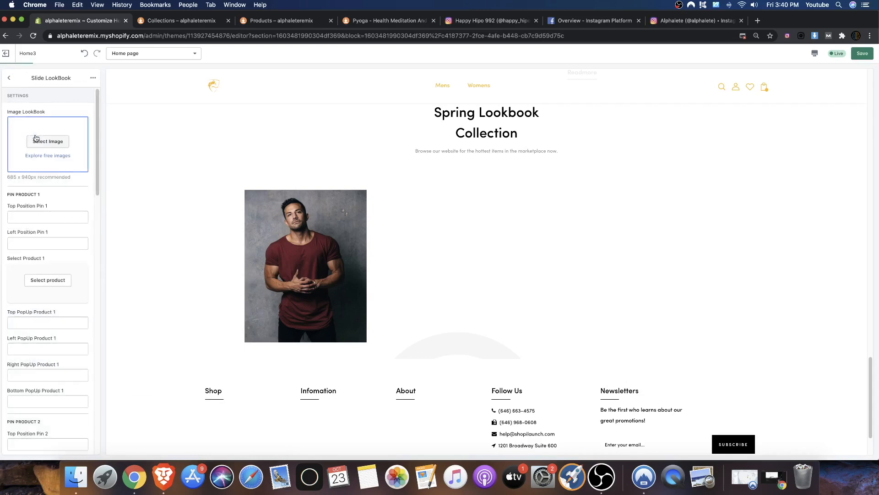
click(35, 142)
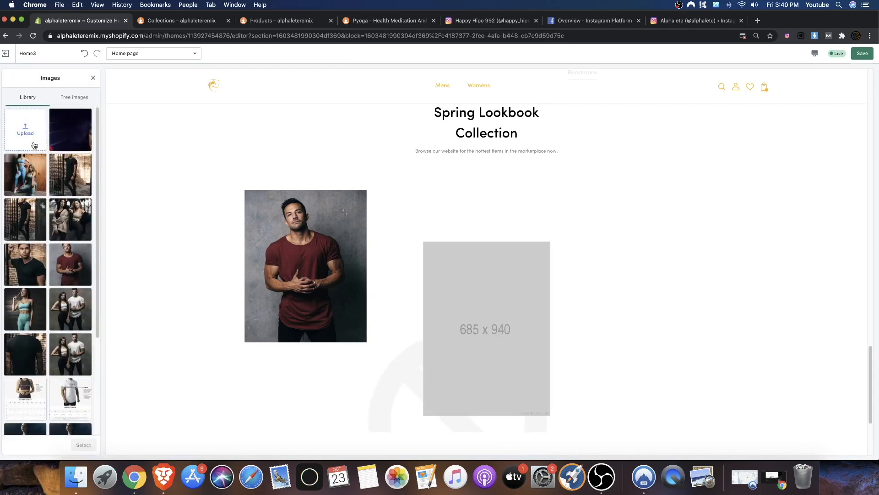
click(29, 182)
scroll(355, 279, down, 10)
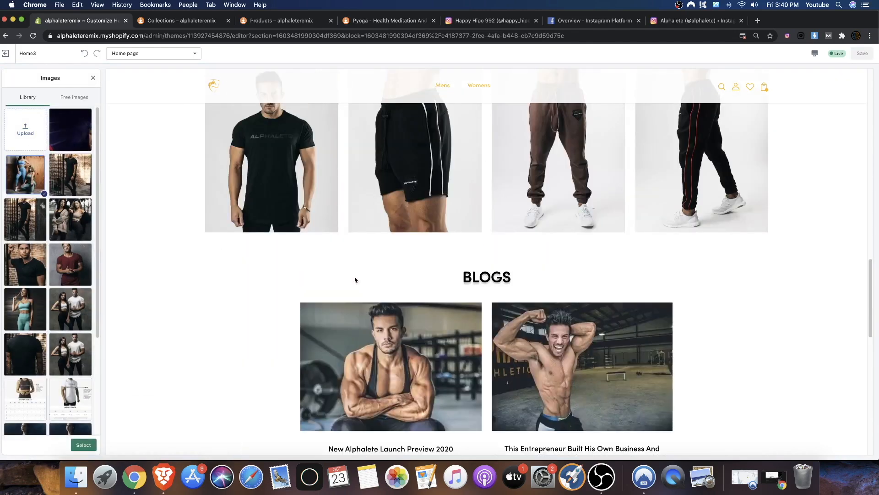
scroll(355, 280, up, 10)
scroll(514, 330, down, 20)
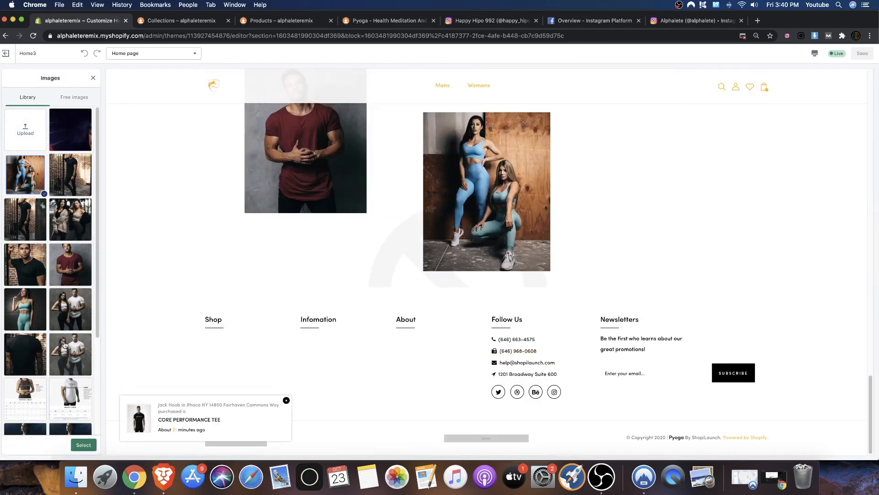
Compare the couple photo with the two women outdoors and set the second slide's image to the couple in white tops
click(64, 319)
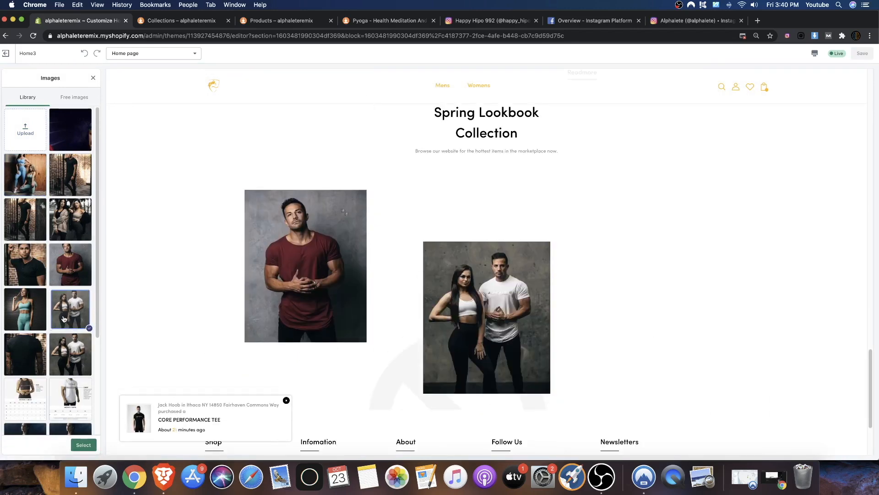
click(69, 226)
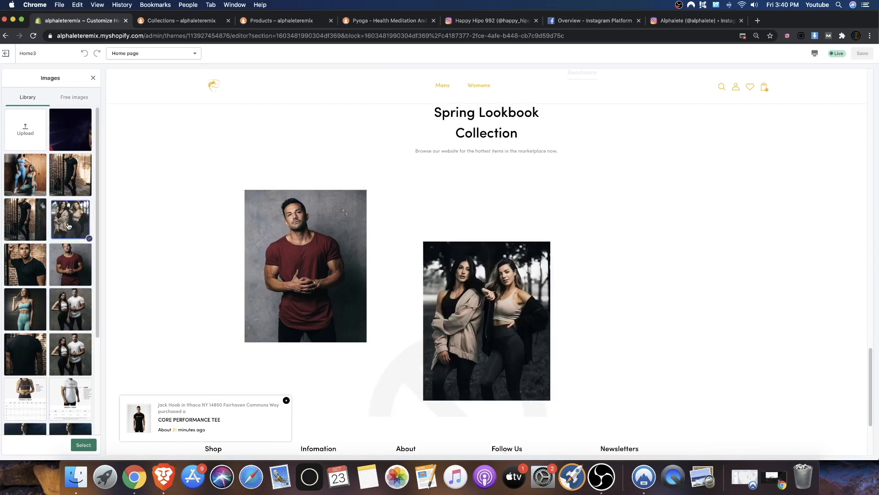
click(70, 298)
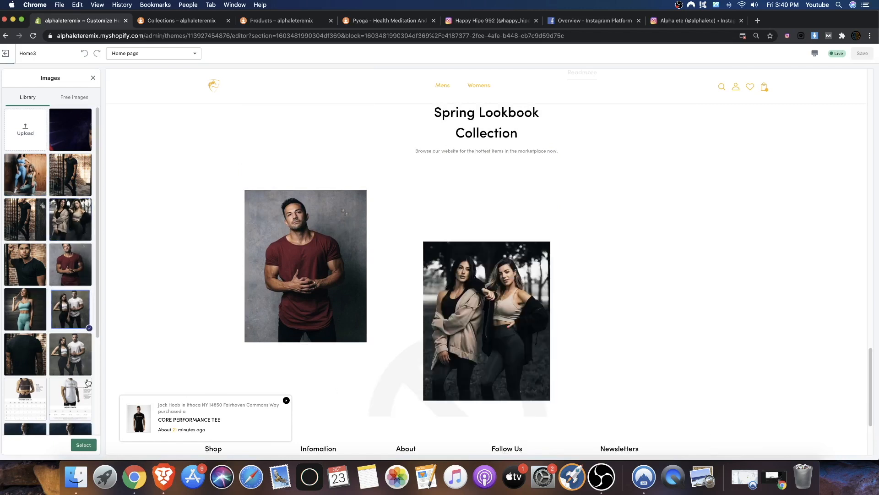
click(83, 445)
scroll(65, 231, down, 4)
Add a third Slide LookBook block and set its image to the photo of the two women outdoors
click(7, 79)
click(52, 165)
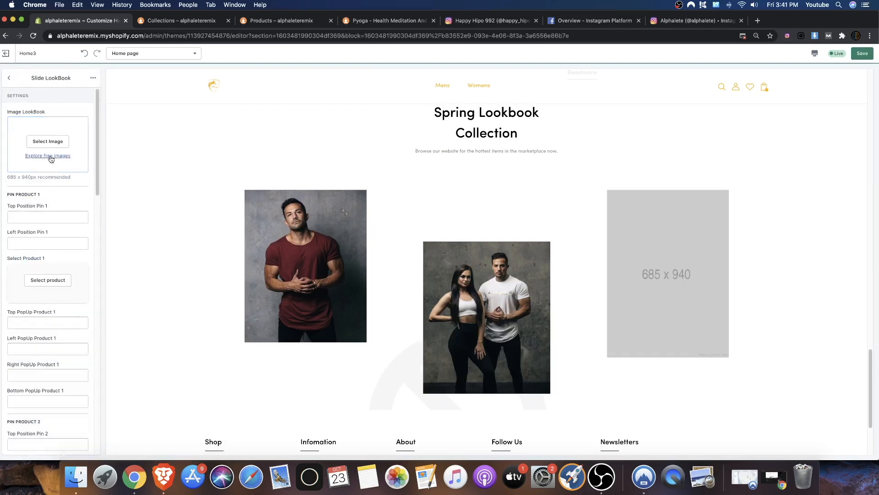
click(54, 141)
click(54, 215)
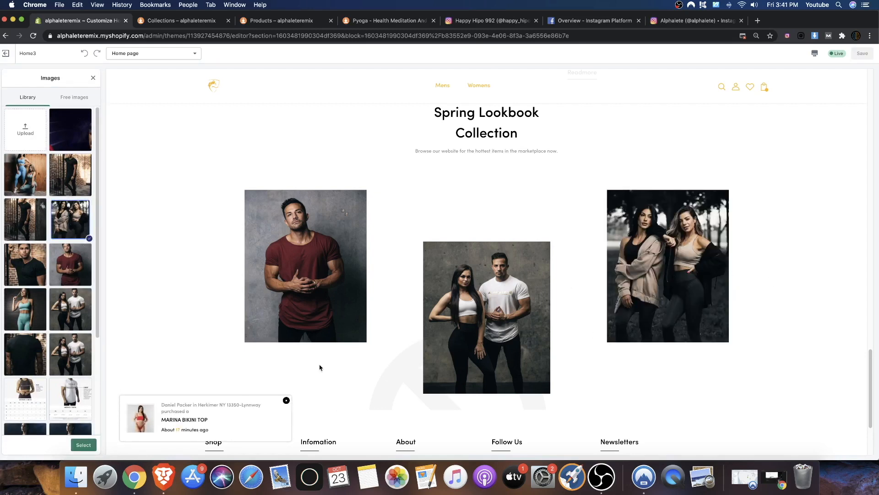
click(84, 445)
scroll(321, 274, up, 1)
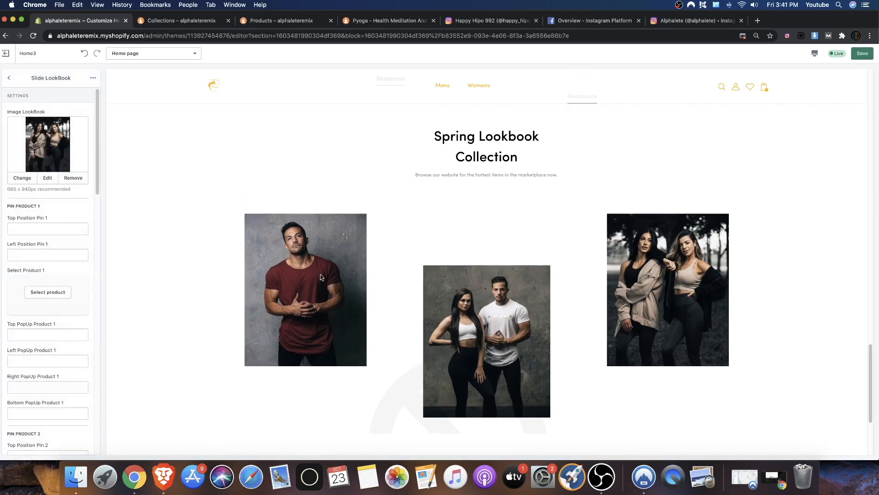
scroll(126, 188, up, 1)
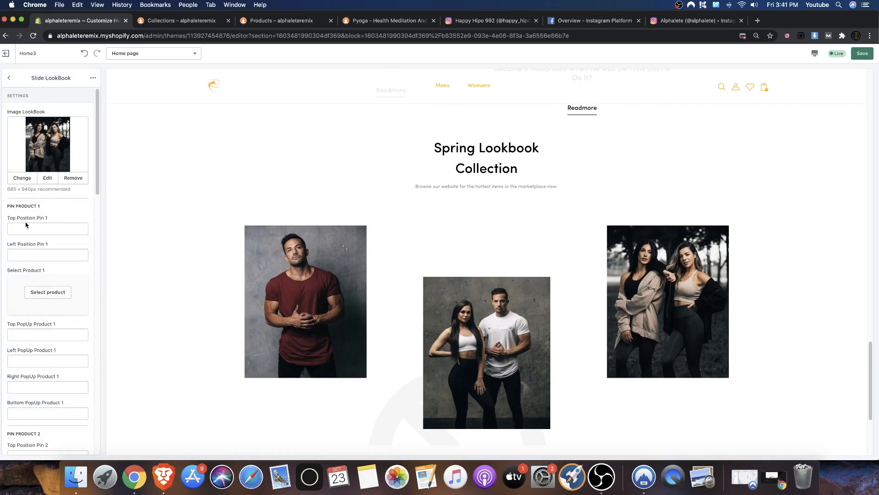
Try the maroon CORE PERFORMANCE TEE as Product 1 of the third lookbook slide and remove it again
click(48, 293)
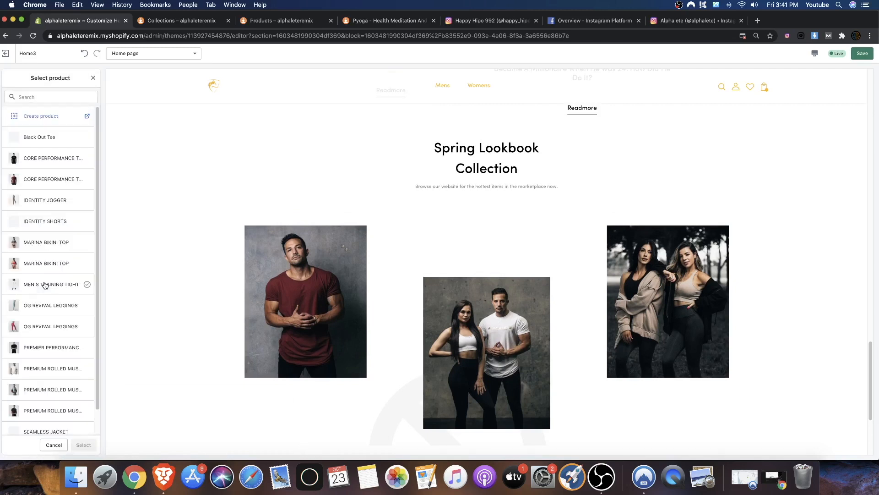
click(23, 179)
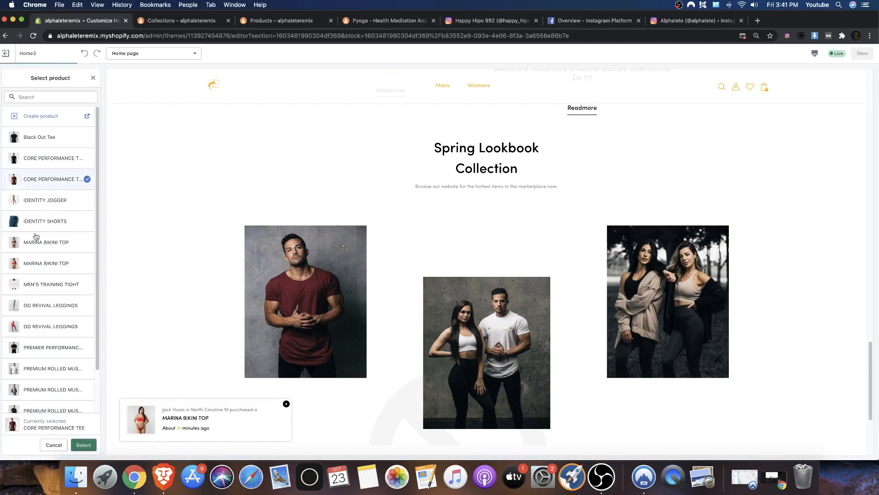
click(87, 444)
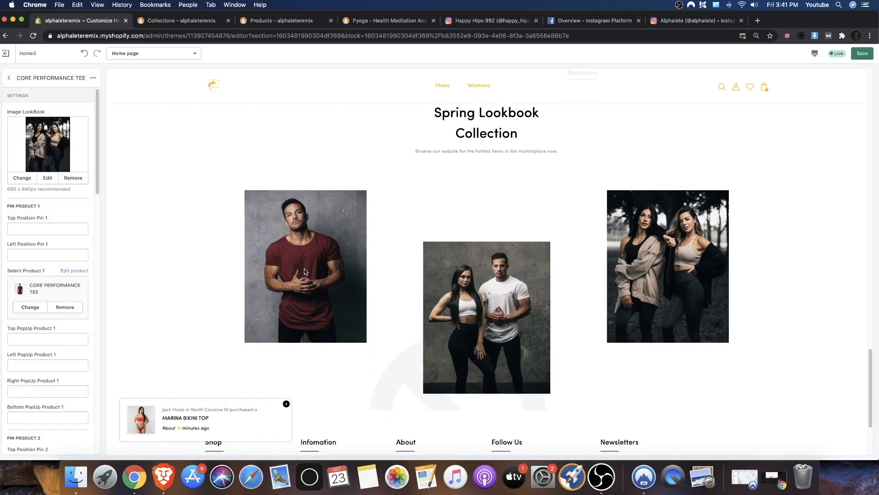
click(65, 307)
click(9, 78)
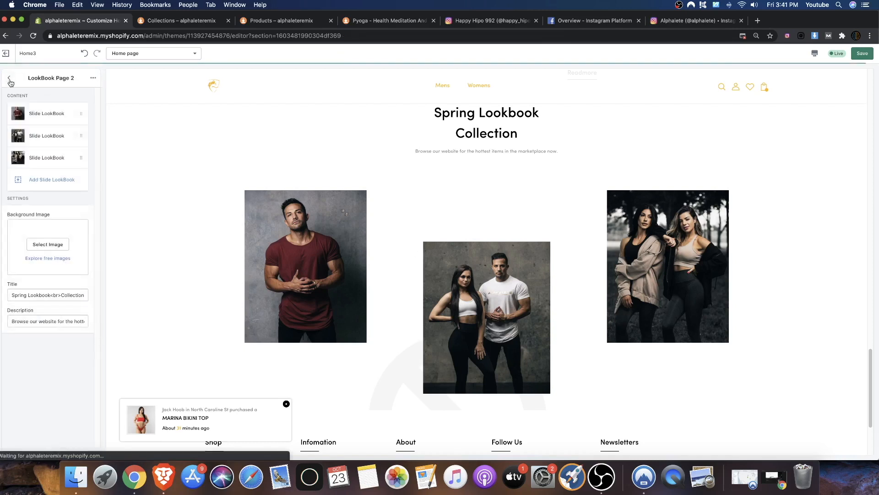
Assign the maroon CORE PERFORMANCE TEE as Product 1 of the first lookbook slide
click(54, 122)
click(48, 294)
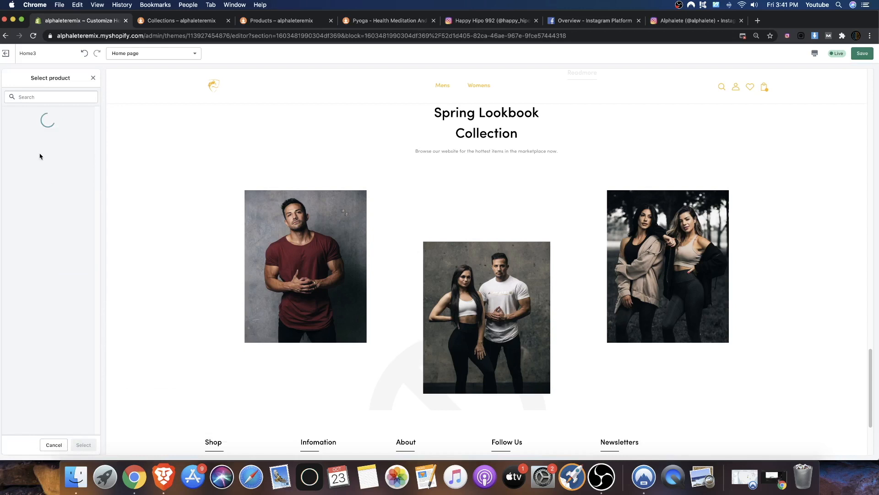
click(33, 183)
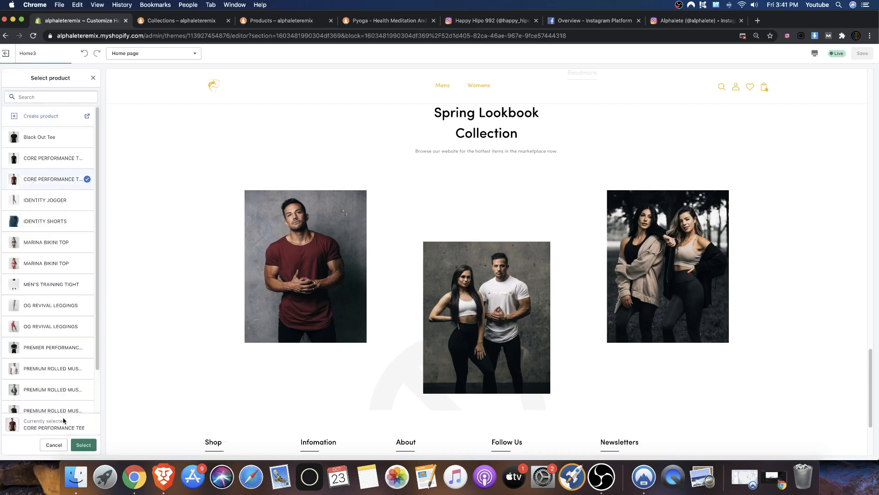
click(87, 444)
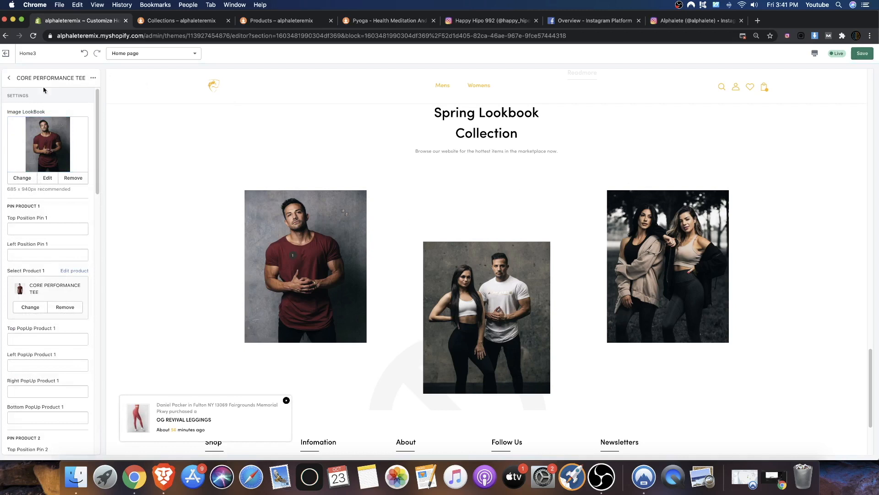
Assign the white PREMIUM ROLLED MUSCLE TEE as Product 2 of the second lookbook slide
click(9, 78)
click(41, 131)
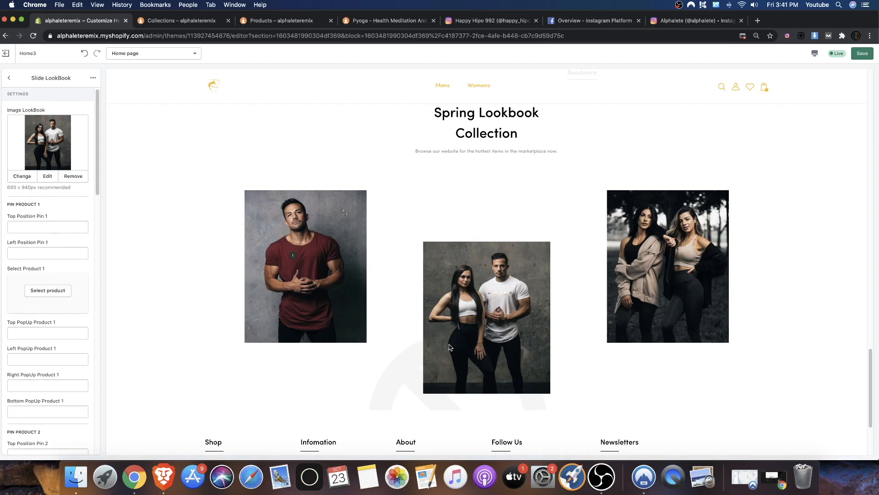
scroll(21, 268, down, 5)
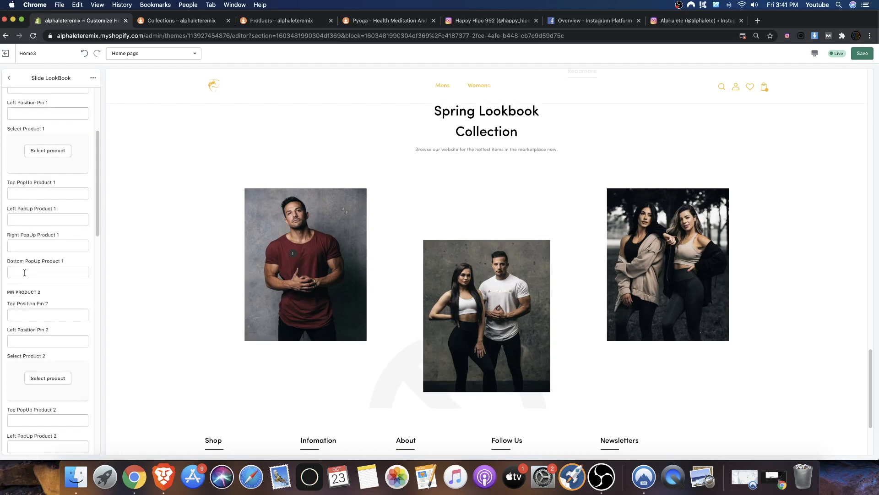
click(42, 378)
scroll(29, 192, down, 2)
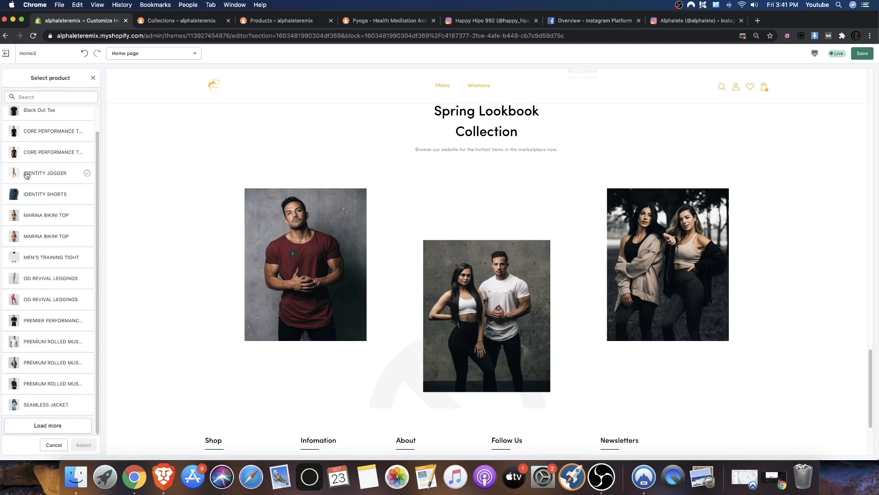
click(69, 341)
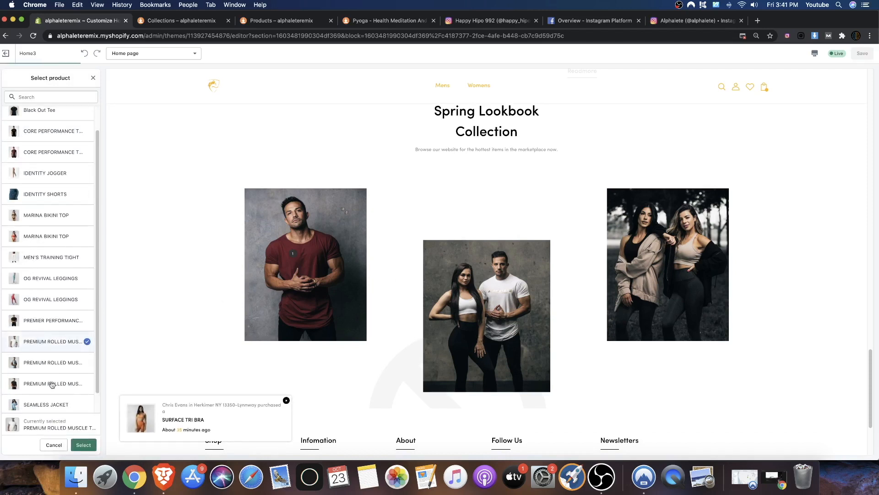
click(92, 450)
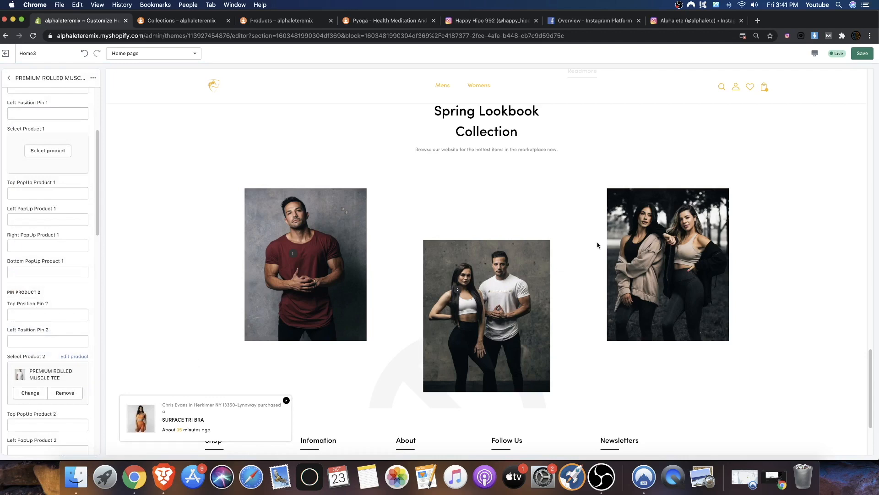
Assign the black SEAMLESS JACKET as Product 3 of the third lookbook slide and save the theme
click(13, 78)
click(33, 158)
scroll(34, 237, down, 10)
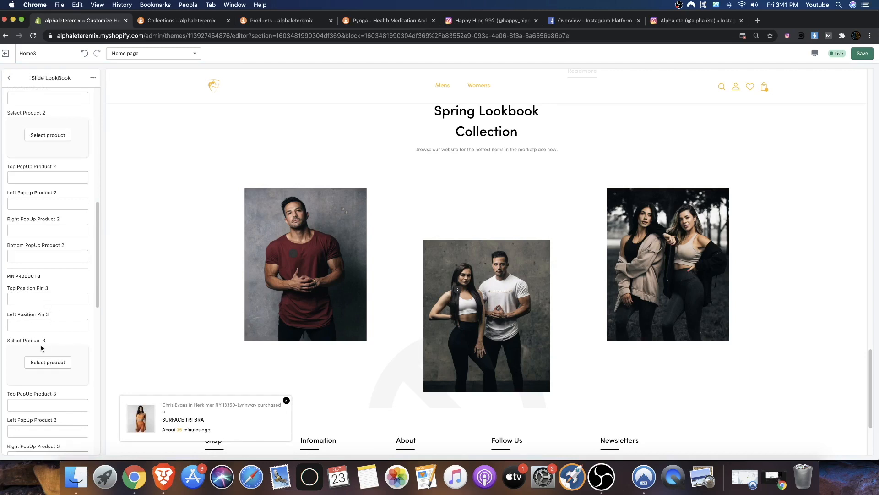
click(47, 362)
scroll(56, 293, down, 1)
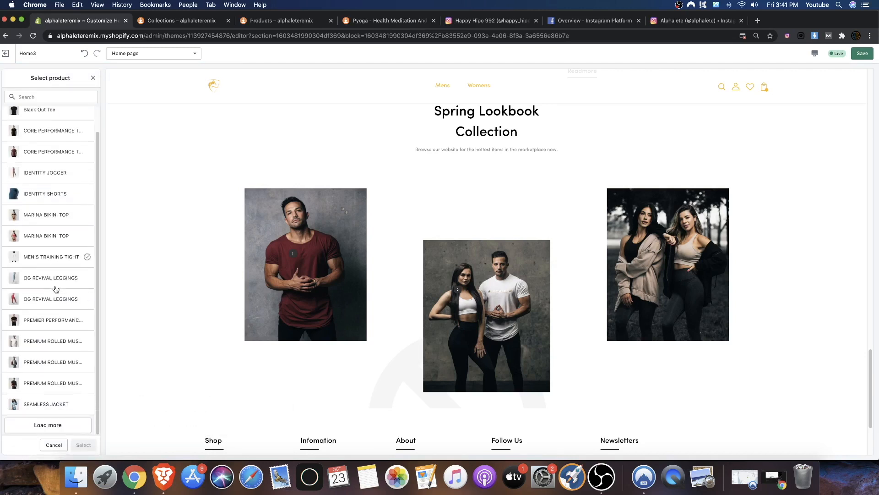
click(41, 420)
scroll(51, 330, down, 5)
scroll(37, 316, up, 1)
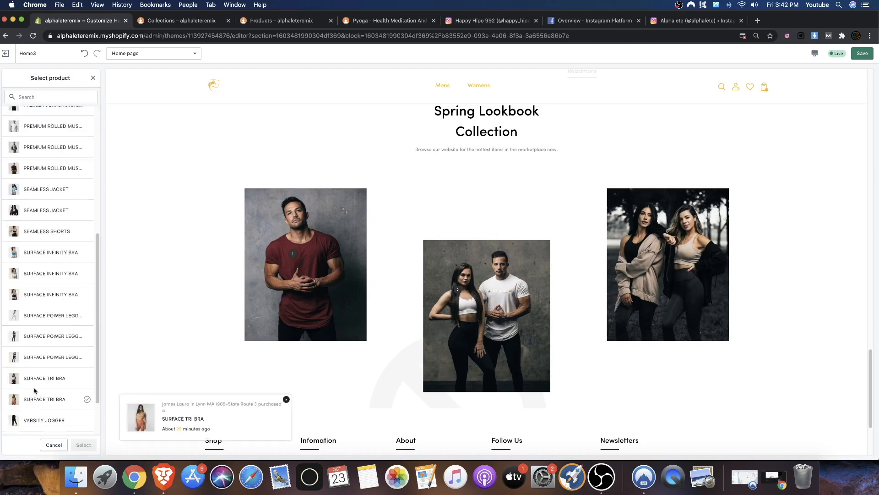
click(37, 210)
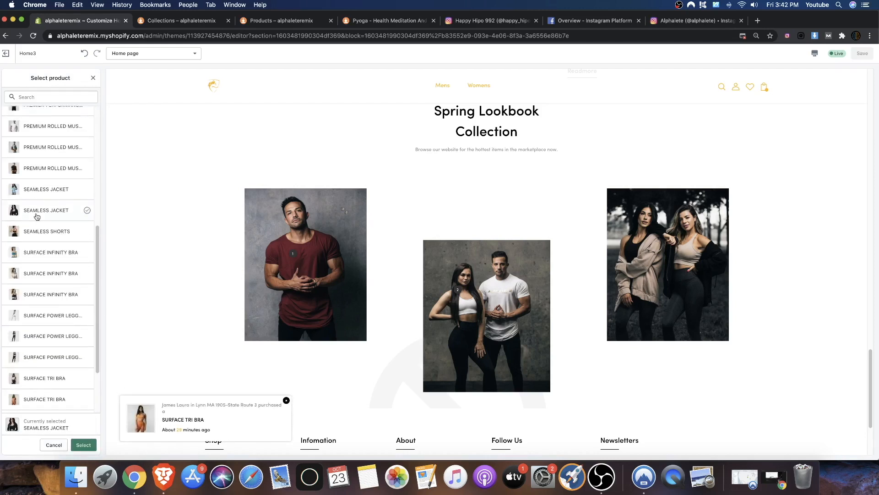
click(83, 445)
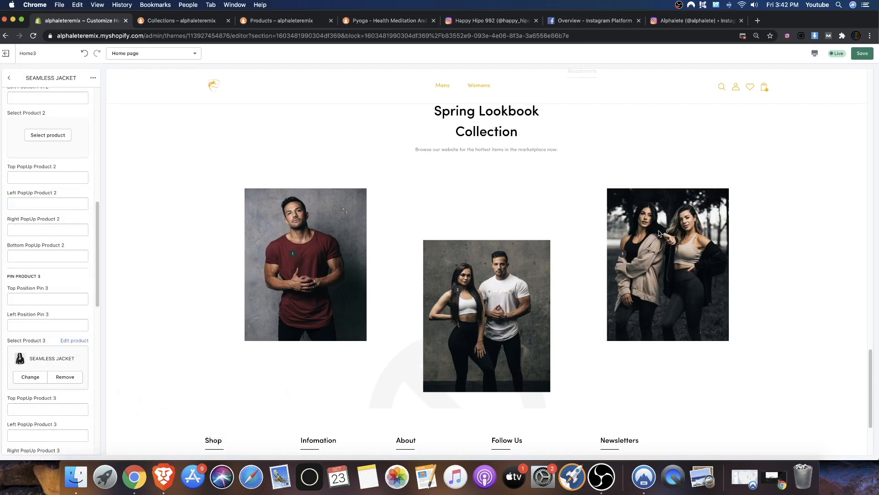
click(872, 57)
Switch to the storefront preview, open its home page and reload it to examine the lookbook section
click(302, 20)
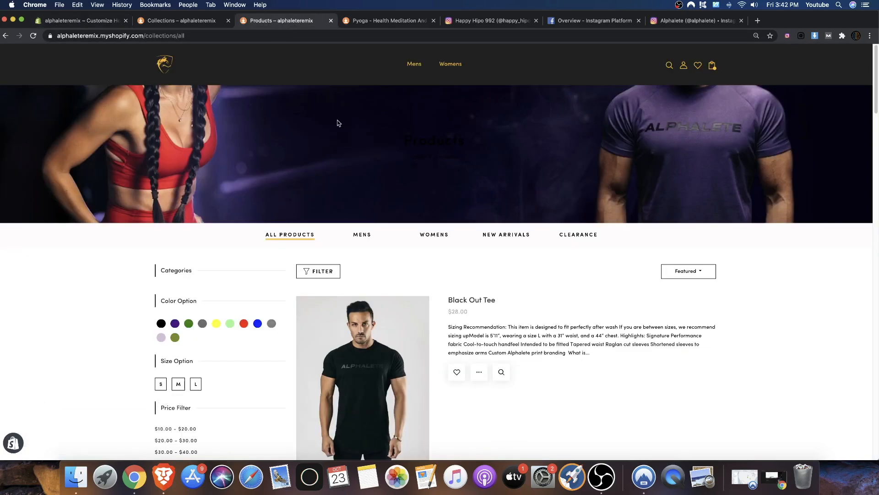
key(super+r)
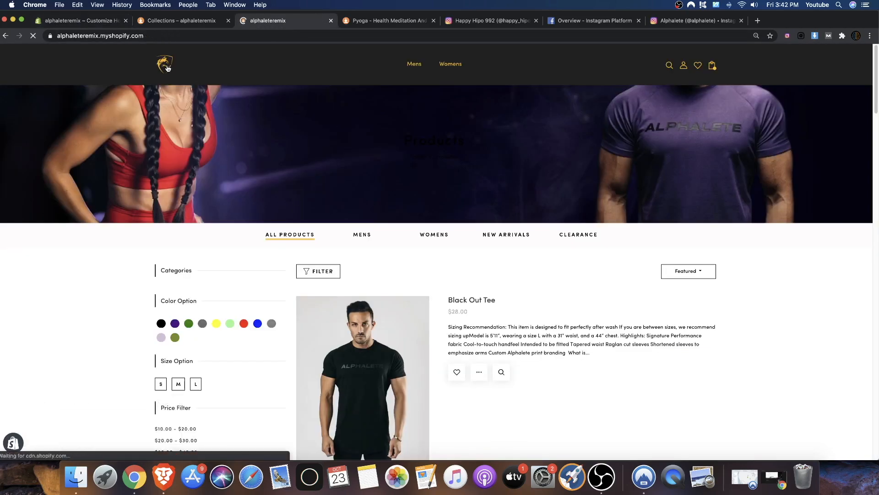
scroll(406, 148, down, 6)
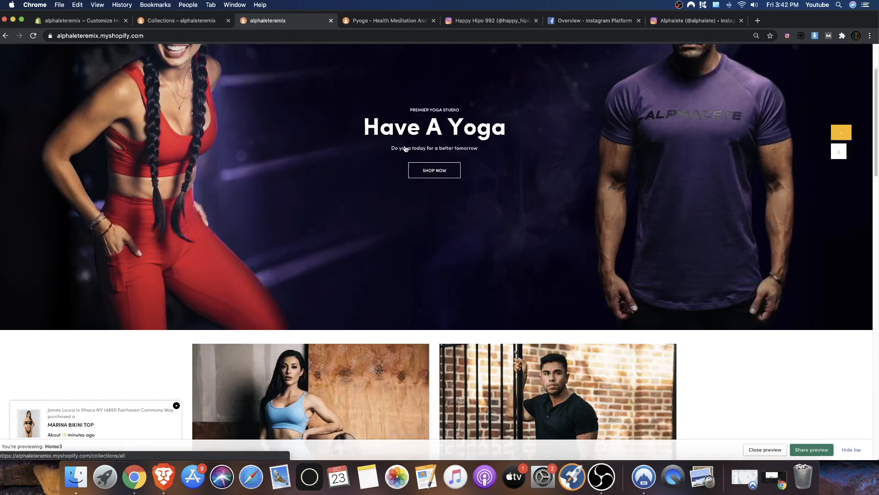
scroll(406, 148, down, 20)
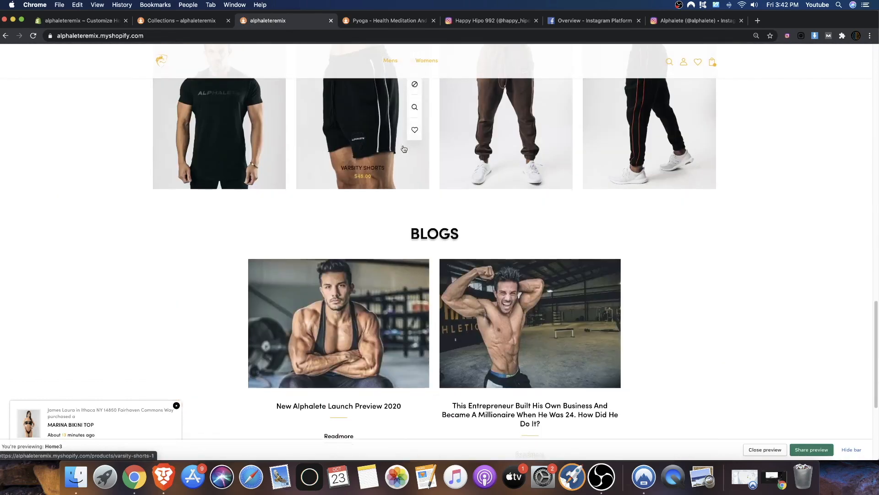
click(83, 20)
click(267, 20)
click(228, 36)
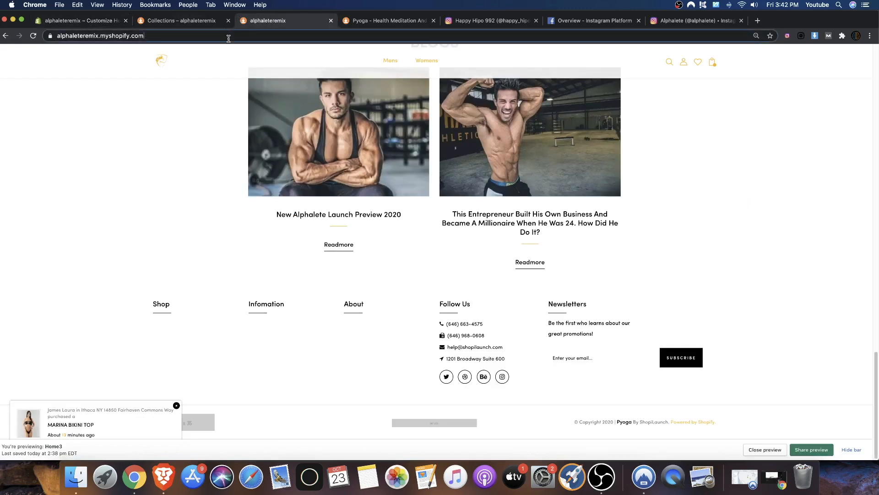
key(Return)
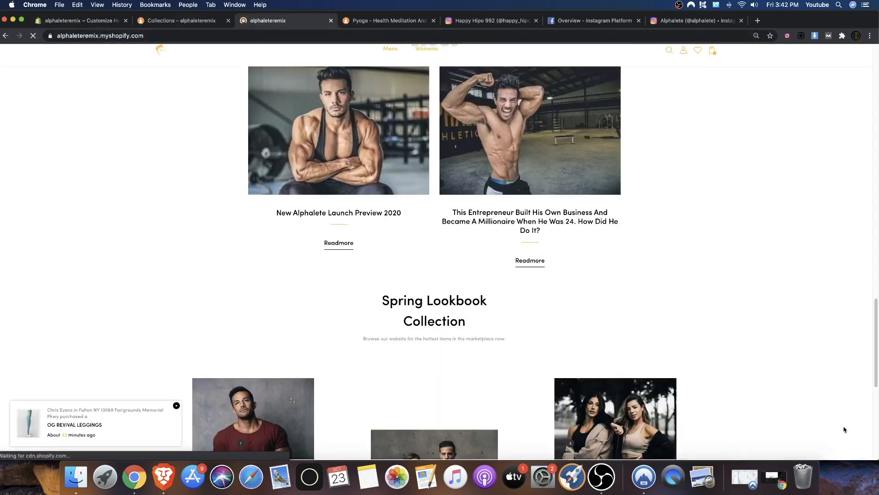
scroll(343, 228, down, 3)
scroll(300, 201, up, 3)
scroll(284, 239, down, 1)
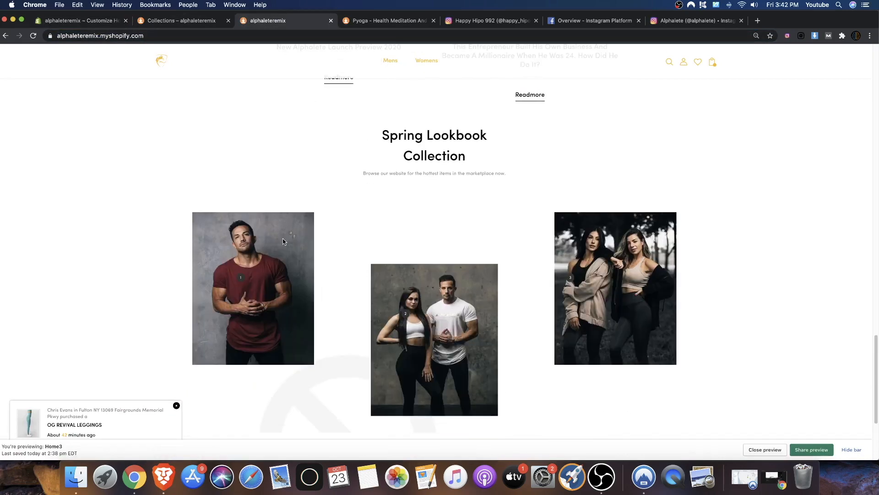
Check the product pop-ups pinned on all three lookbook photos, close them, and review the section heading
click(242, 281)
scroll(327, 262, down, 1)
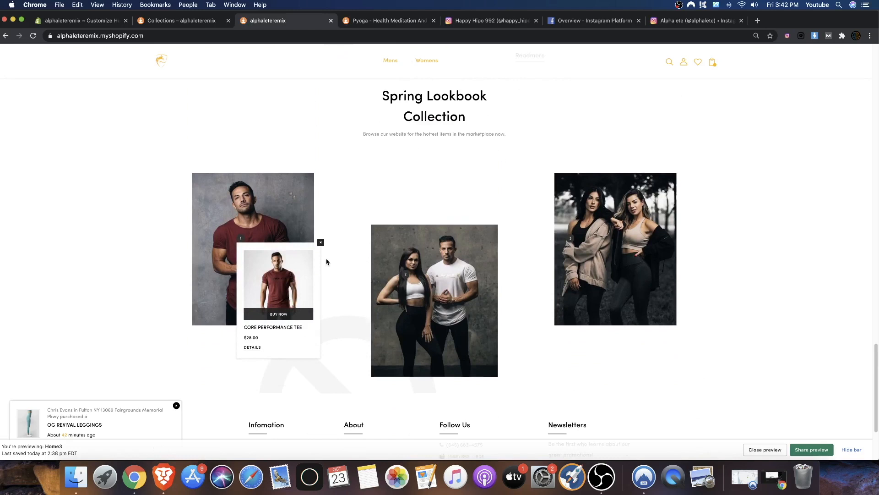
click(406, 277)
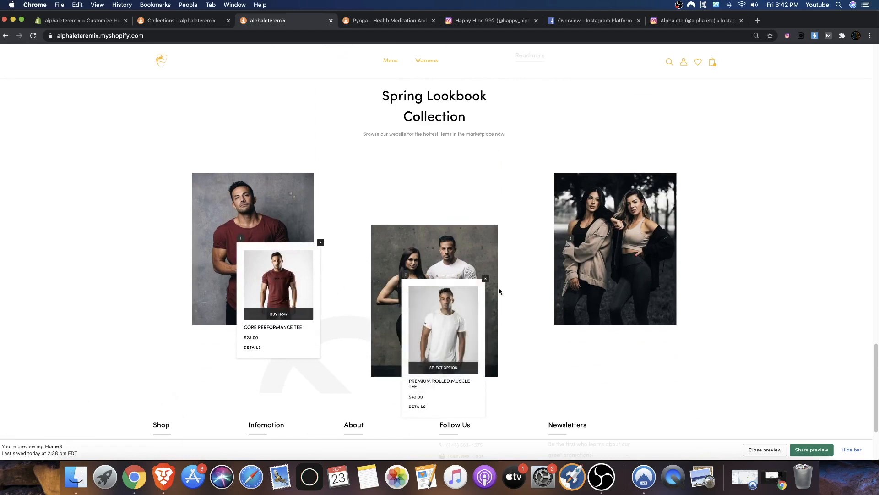
click(571, 239)
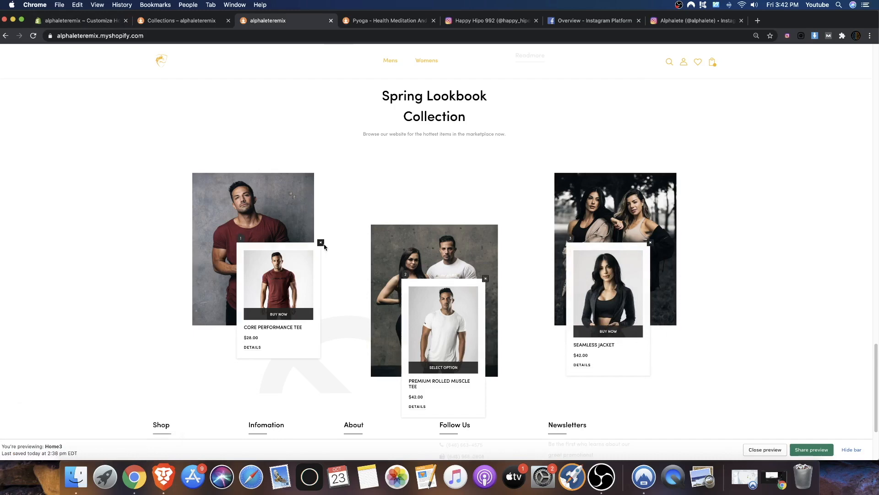
click(320, 243)
scroll(389, 193, up, 3)
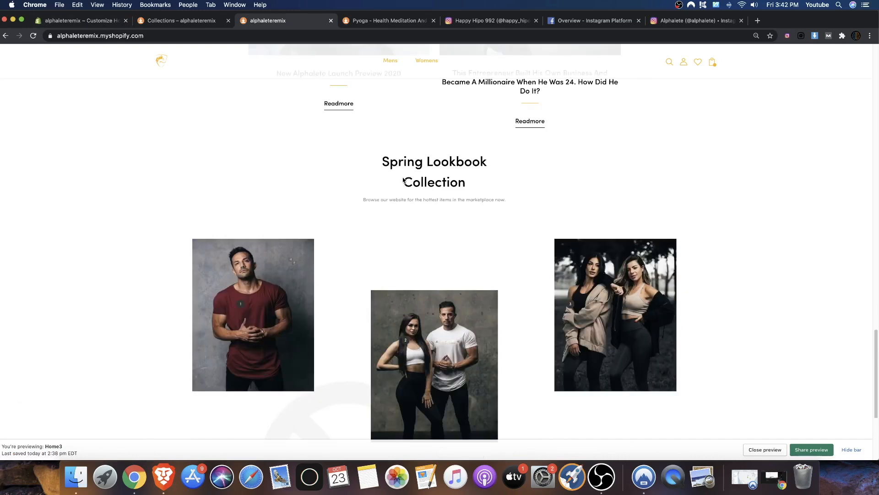
drag(389, 167, 500, 192)
Return to the theme editor and change the lookbook section's title to "SUMMER LOOKBOOK<br>Collection"
click(101, 24)
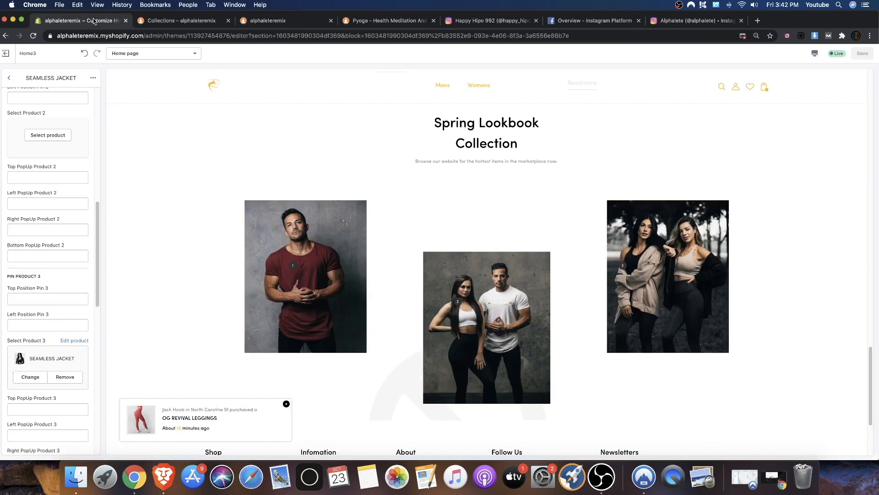
click(10, 78)
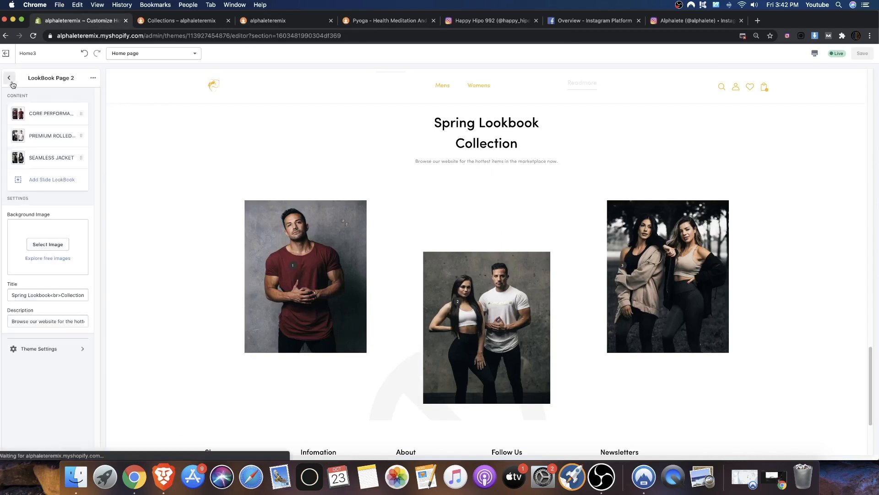
triple_click(16, 294)
click(42, 297)
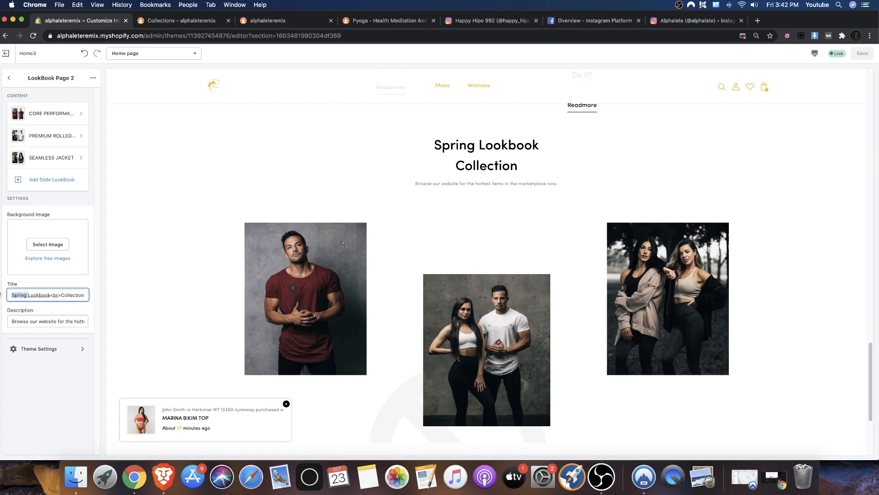
key(BackSpace)
text(SUMMER)
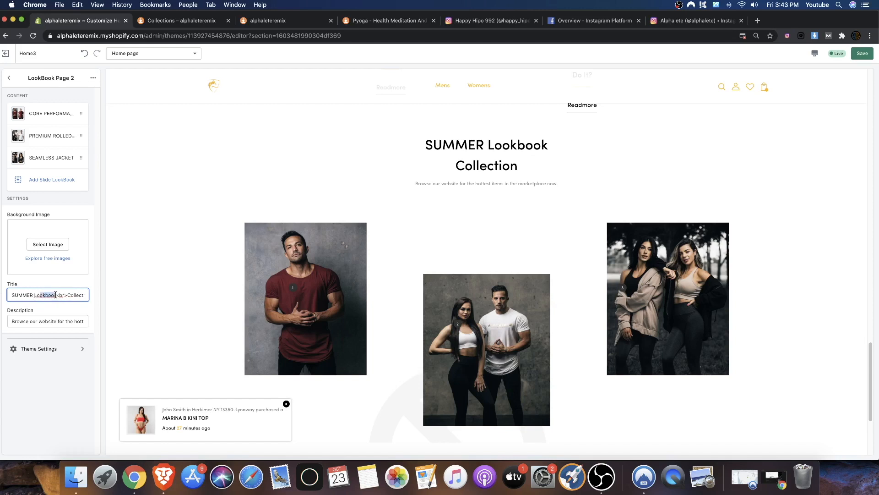
key(BackSpace)
key(Delete)
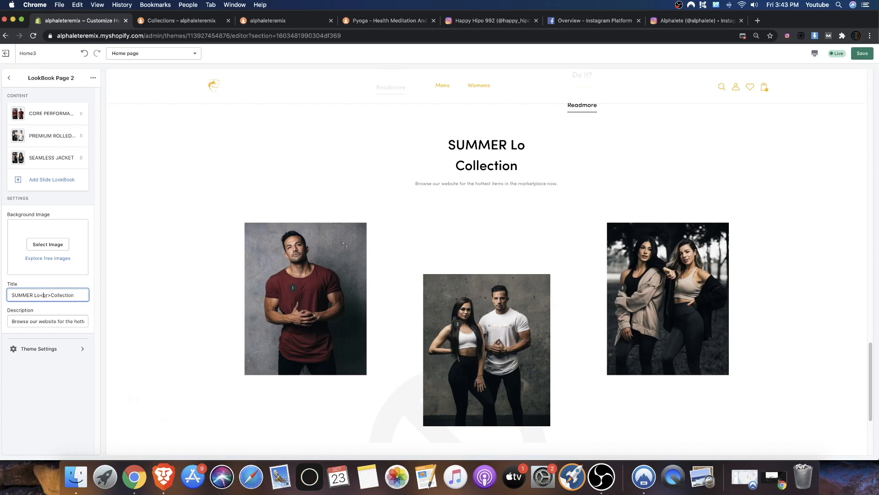
key(BackSpace)
text(OOKBOO)
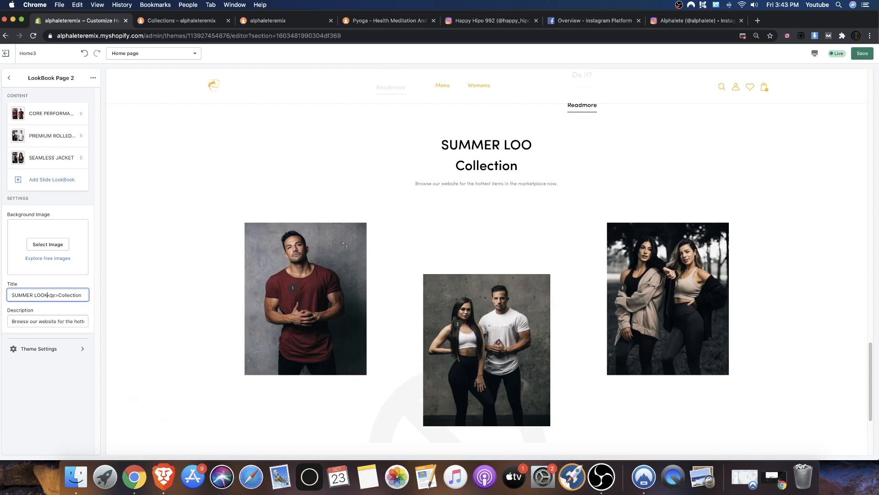
text(K)
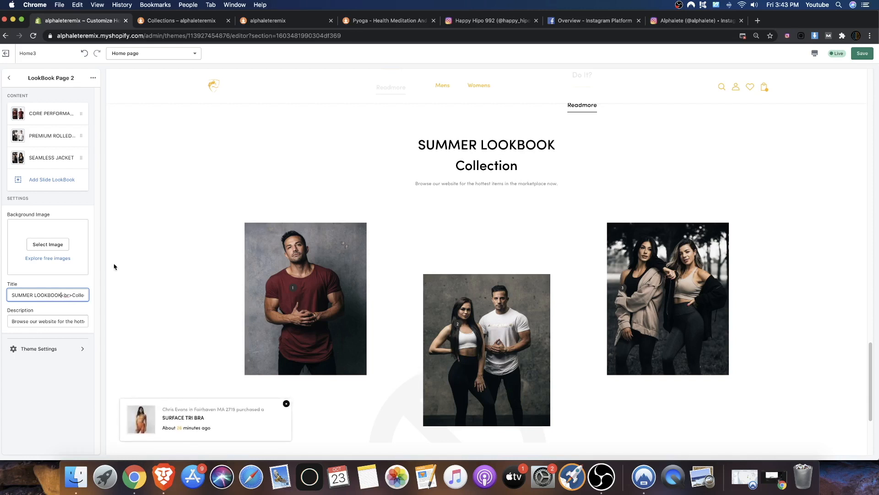
Clear the description text of the lookbook section on the home page
drag(18, 321, 81, 319)
click(41, 312)
drag(10, 321, 40, 321)
drag(416, 164, 550, 173)
scroll(547, 172, up, 2)
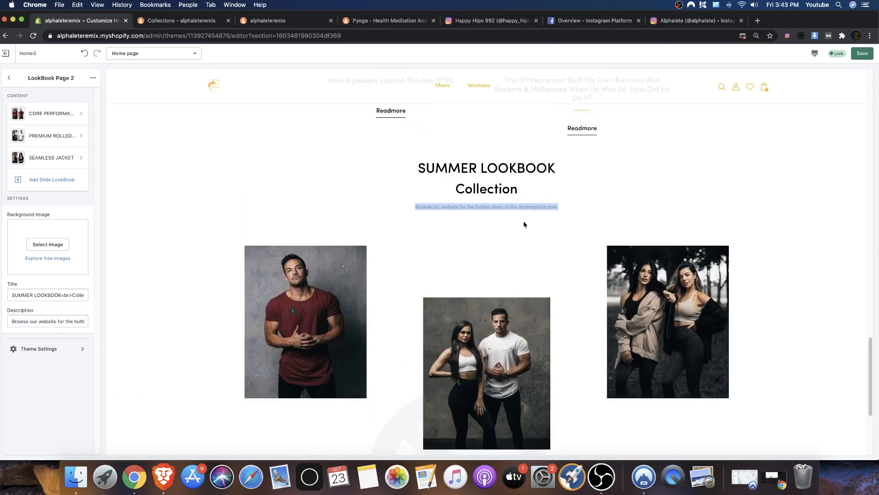
click(64, 325)
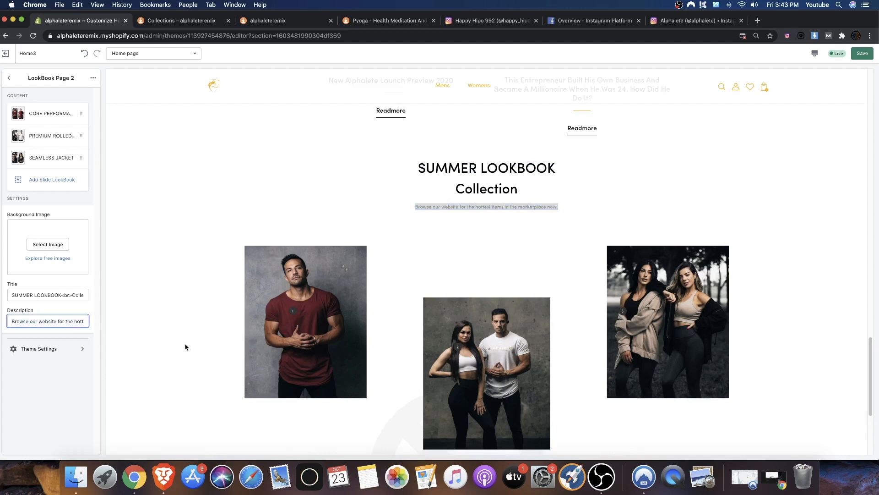
drag(14, 320, 129, 330)
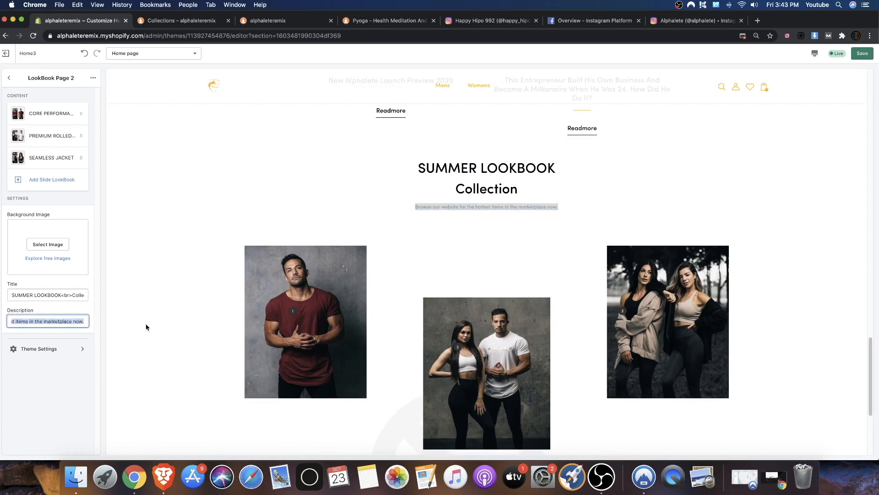
key(BackSpace)
click(352, 227)
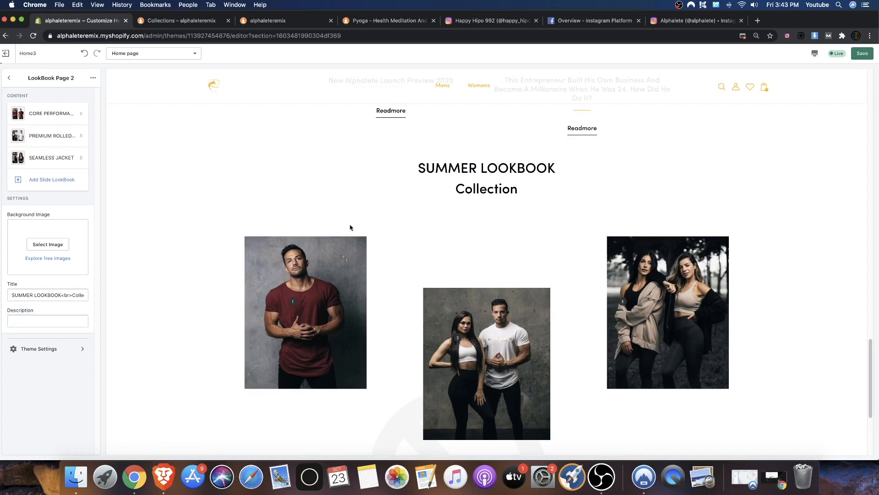
Try the dark gym interior photo from the image library as the lookbook section's background
scroll(454, 324, down, 2)
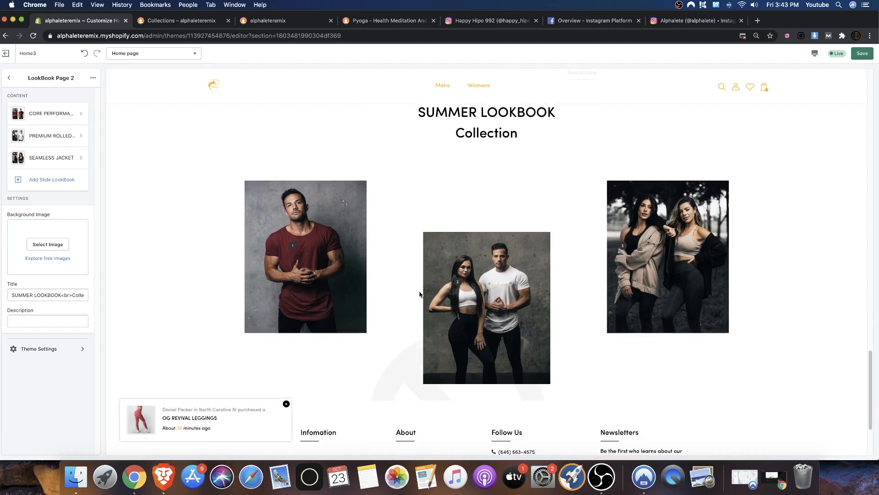
click(60, 246)
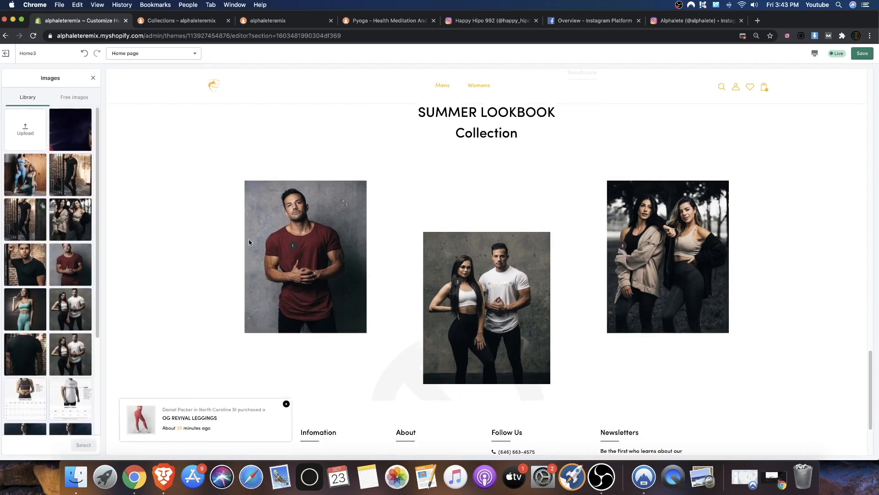
scroll(57, 258, down, 3)
scroll(57, 259, down, 1)
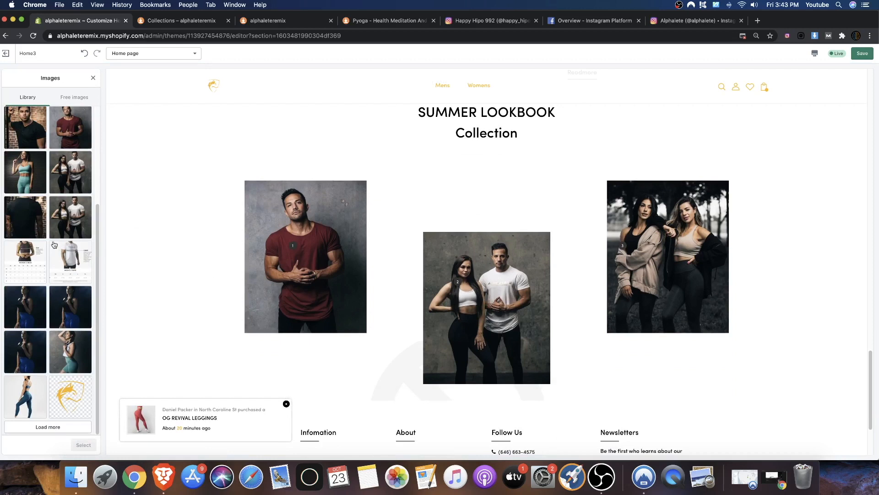
scroll(54, 247, up, 5)
scroll(63, 256, down, 5)
click(44, 427)
scroll(52, 329, down, 3)
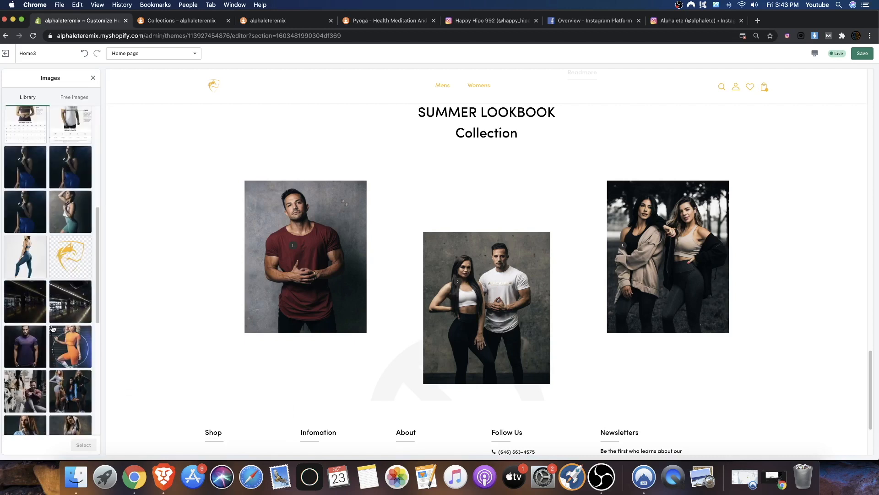
click(69, 302)
click(26, 302)
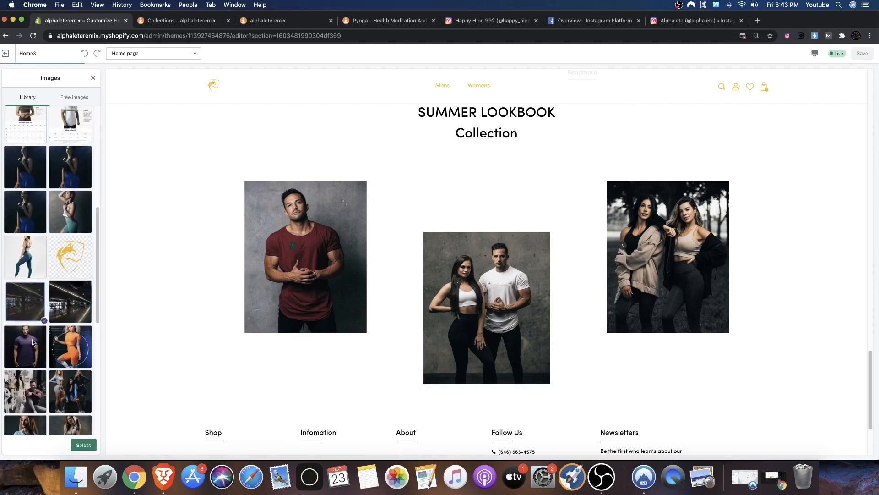
click(84, 445)
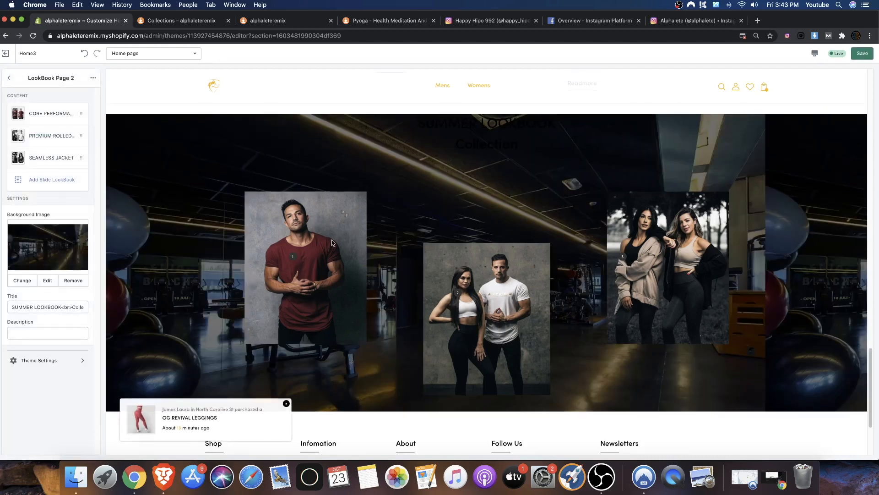
Remove the gym background image from the lookbook section
click(64, 281)
scroll(460, 231, down, 1)
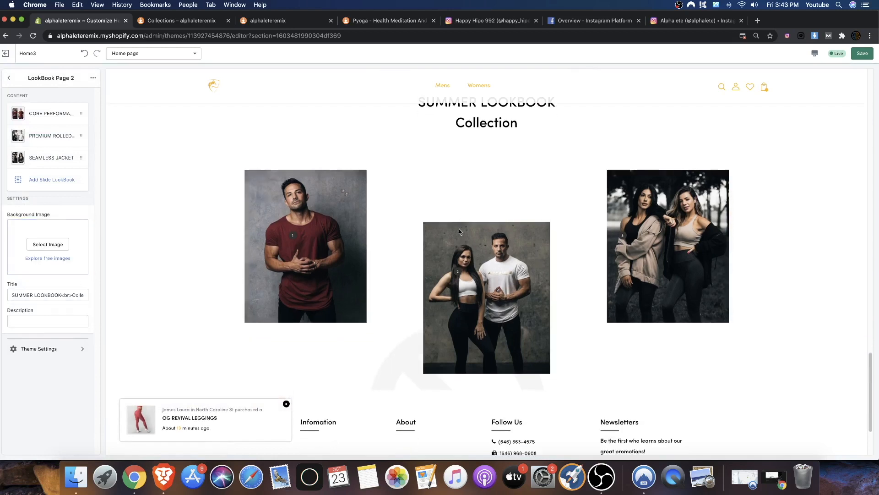
scroll(332, 278, down, 1)
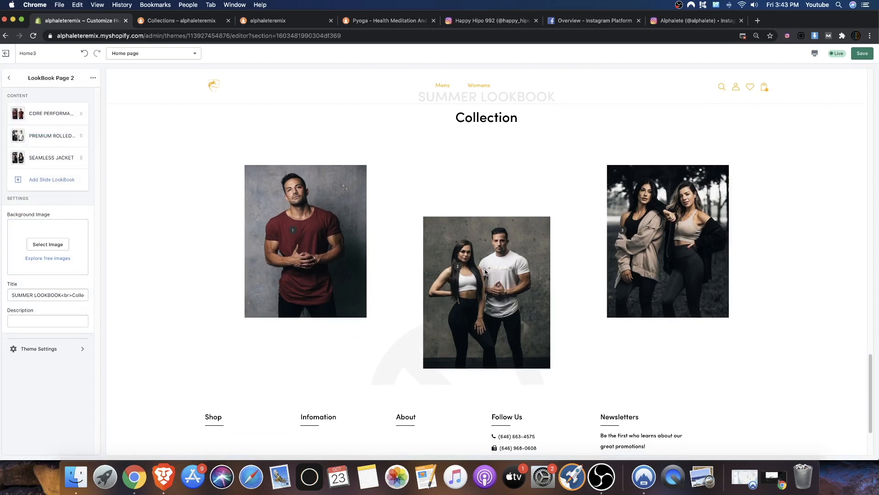
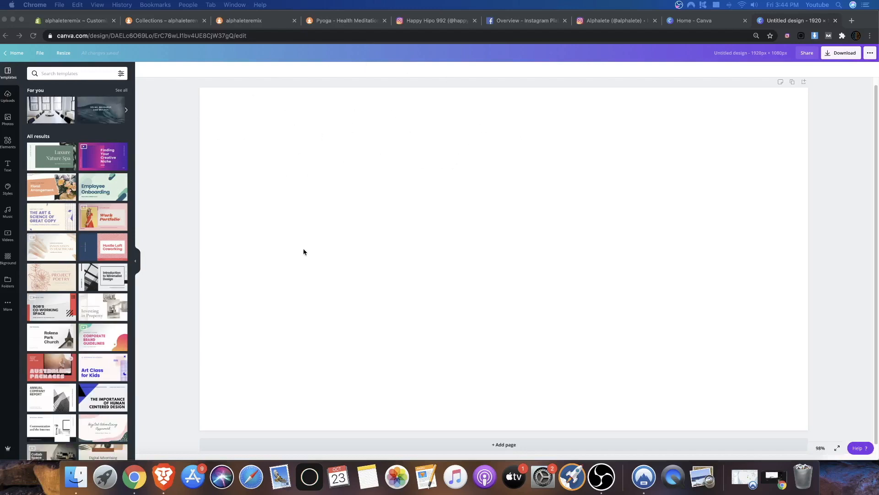
Switch to the Shopify theme editor and replace SUMMER with FALL in the lookbook section's title
click(79, 22)
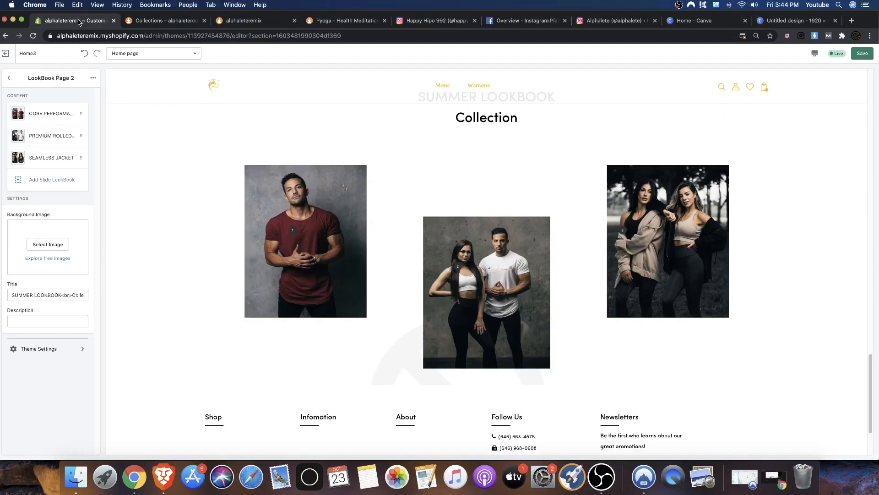
scroll(478, 192, up, 3)
scroll(448, 169, down, 1)
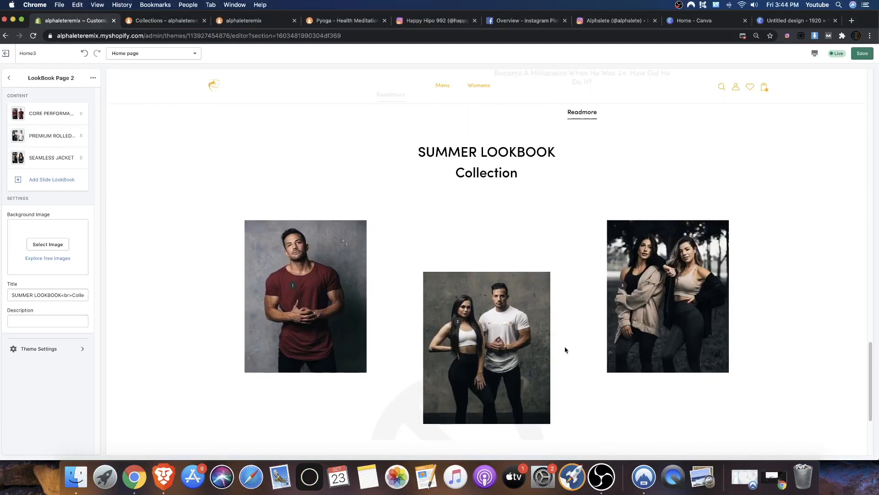
scroll(566, 349, down, 2)
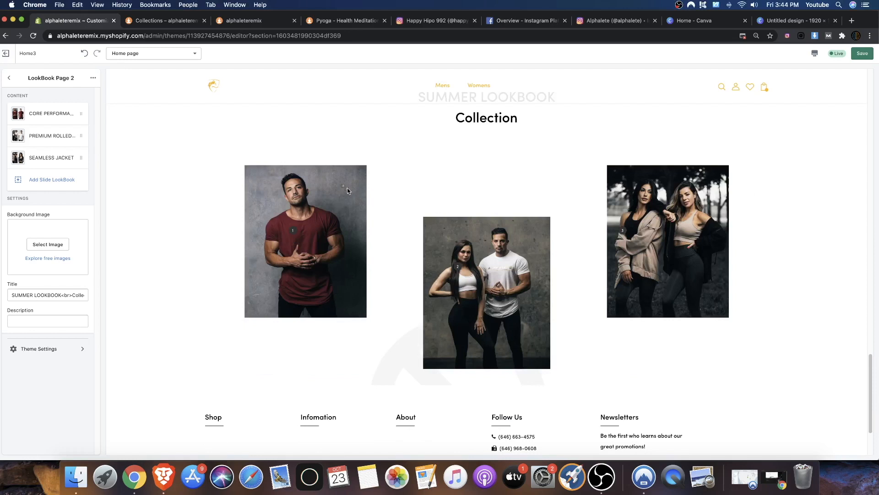
scroll(348, 191, up, 4)
drag(418, 226, 510, 237)
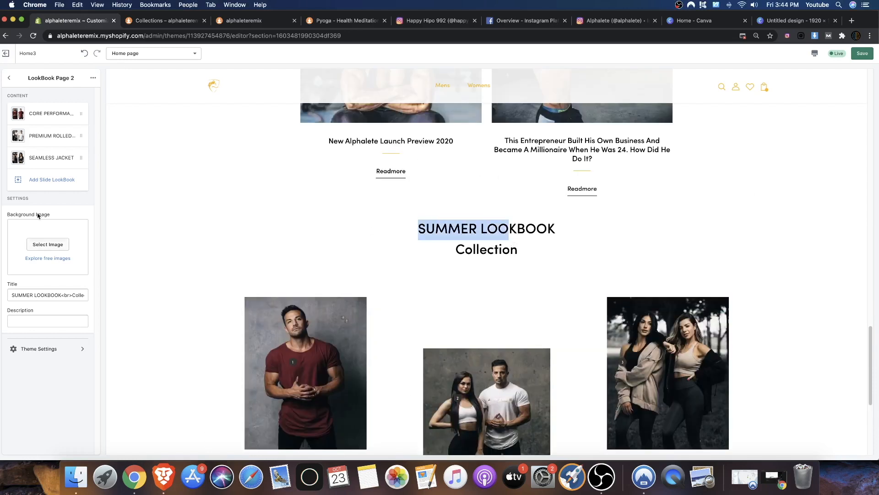
double_click(30, 294)
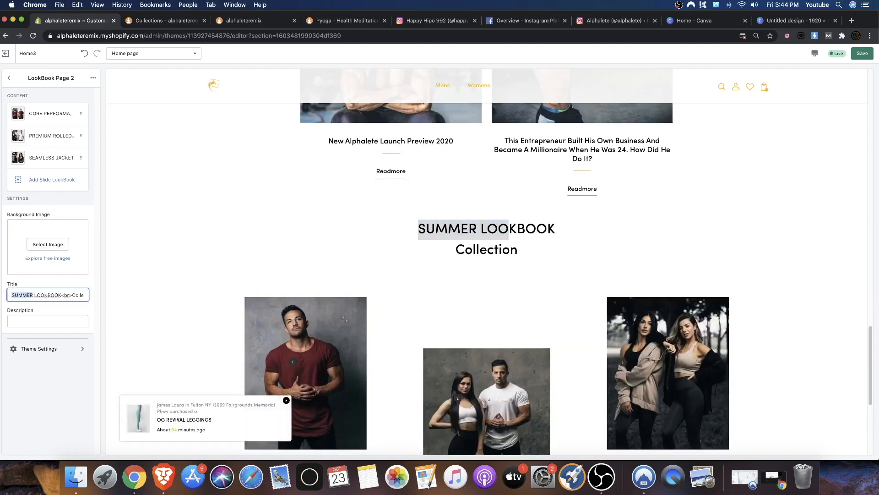
text(FALL)
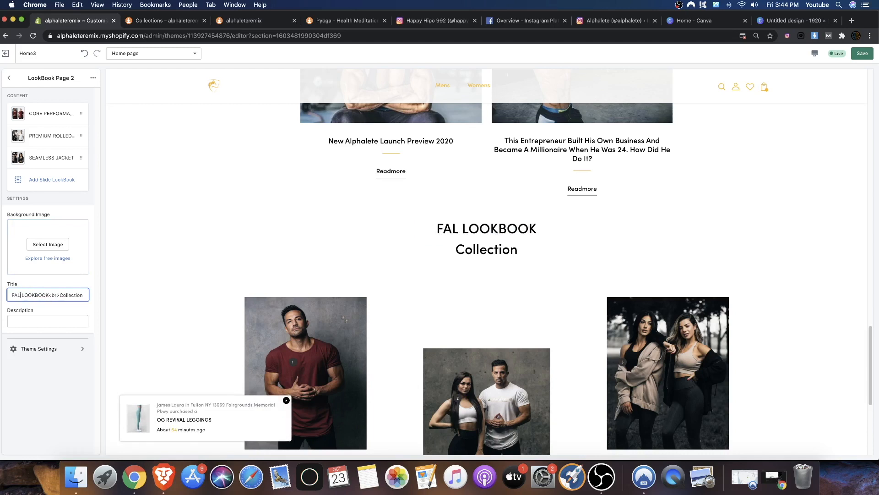
scroll(450, 231, down, 3)
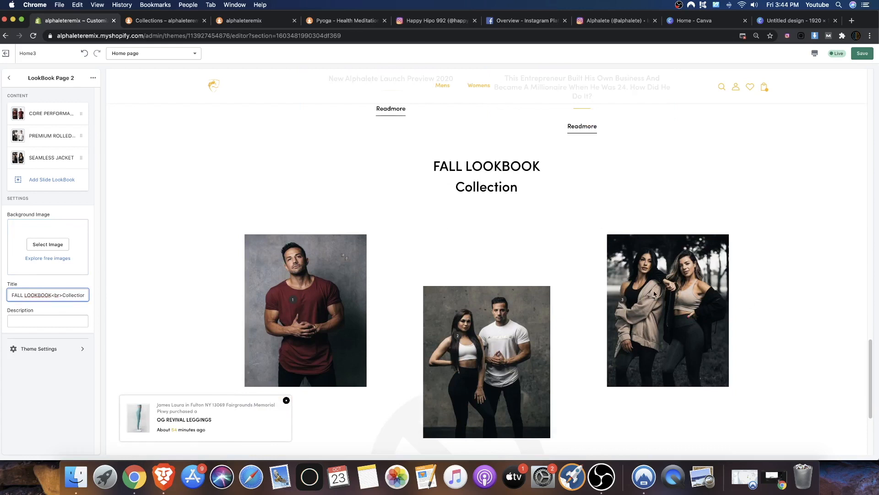
Switch to the blank 1920 x 1080 px Canva design and search the elements for "leaves"
click(801, 17)
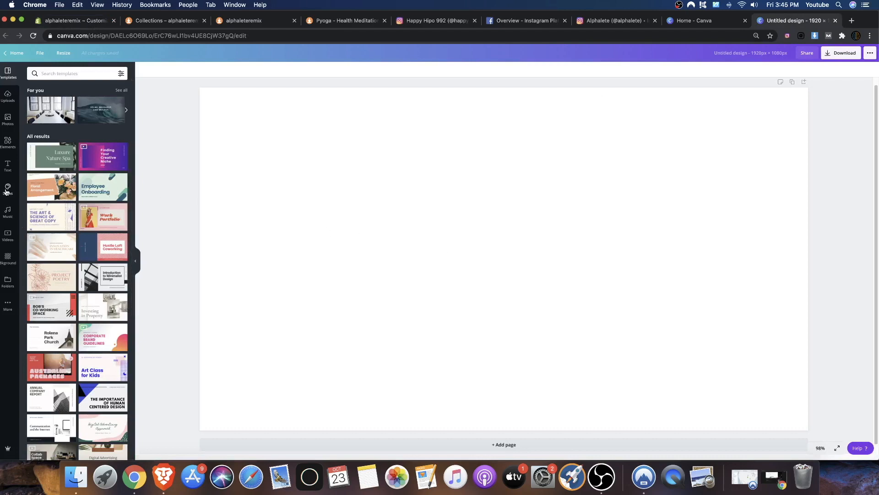
click(8, 142)
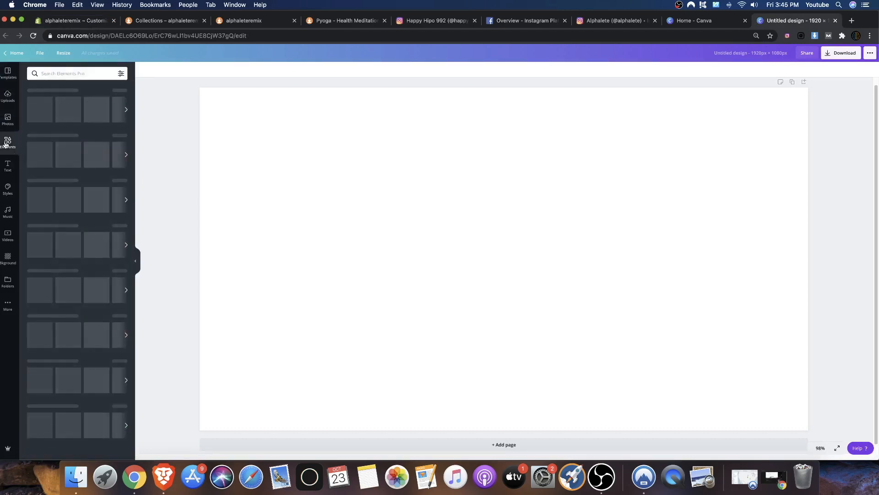
click(71, 75)
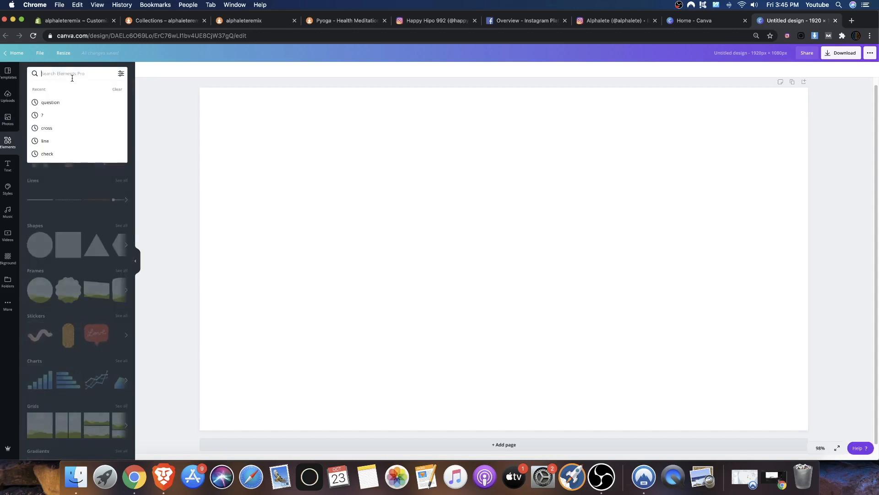
text(leaves)
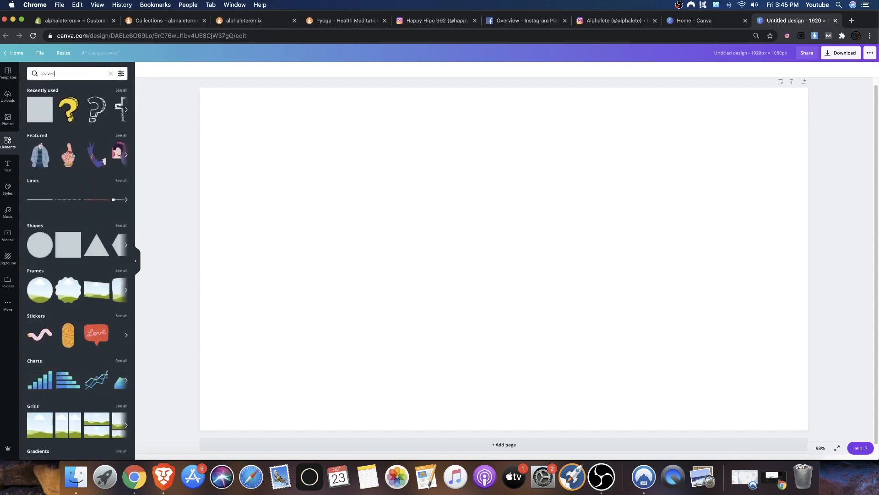
key(Return)
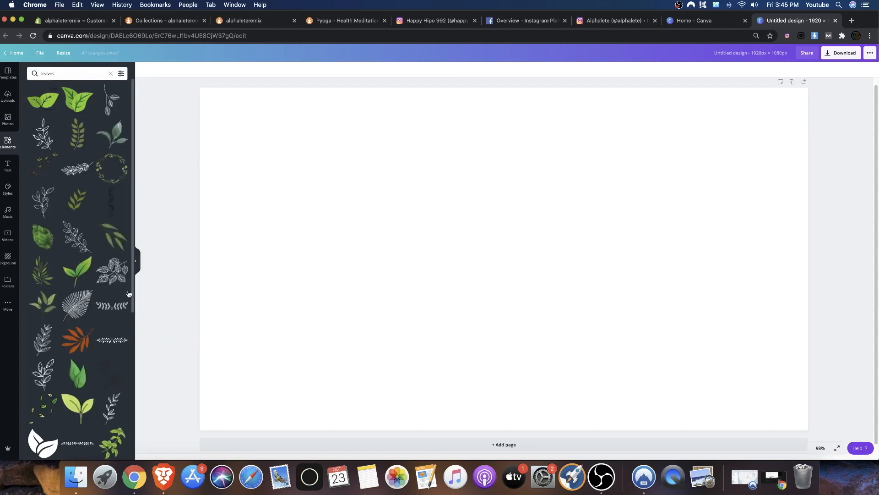
Search the elements for "fall" and place the falling-leaves pile graphic, enlarged and slightly tilted, in the design's lower-right corner
text(fall)
key(Return)
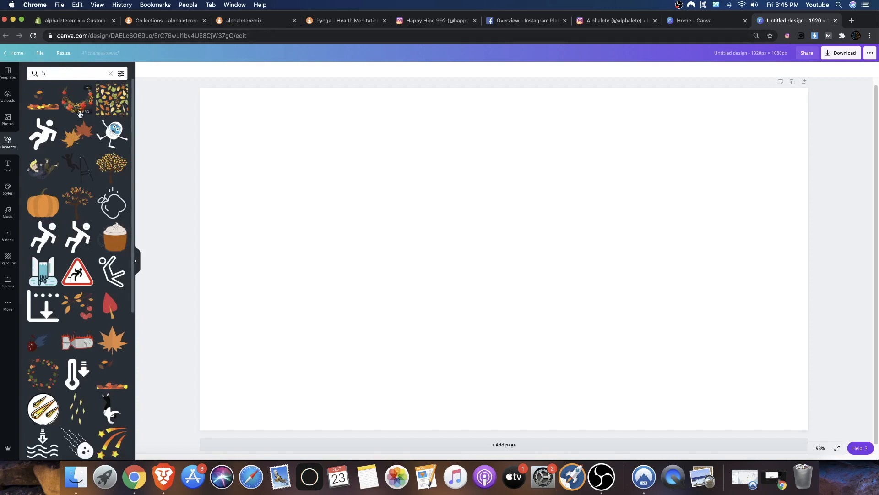
click(47, 108)
drag(522, 325, 712, 422)
drag(604, 298, 566, 272)
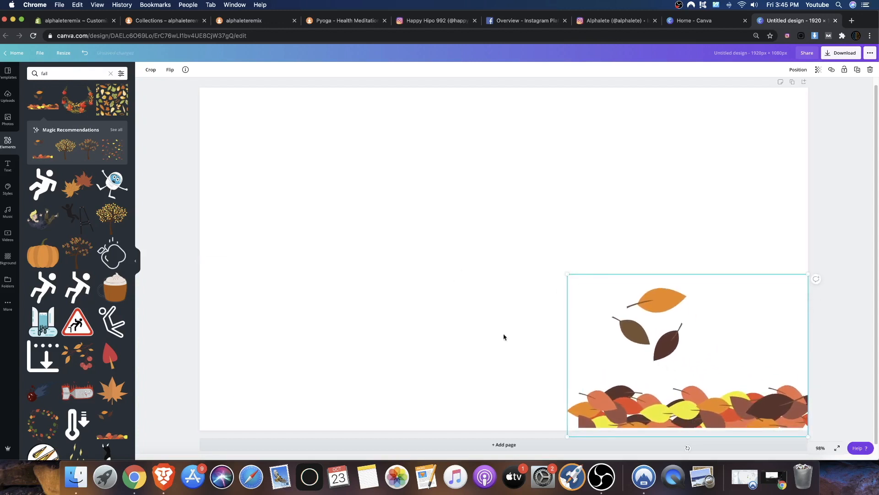
drag(688, 448, 698, 447)
drag(688, 410, 726, 426)
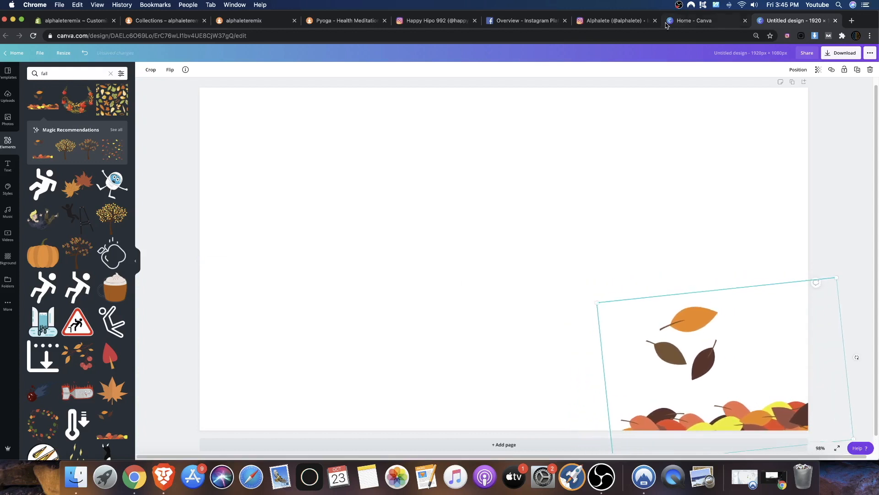
Switch to the store preview and examine the lookbook section's layout and background
click(161, 23)
click(235, 20)
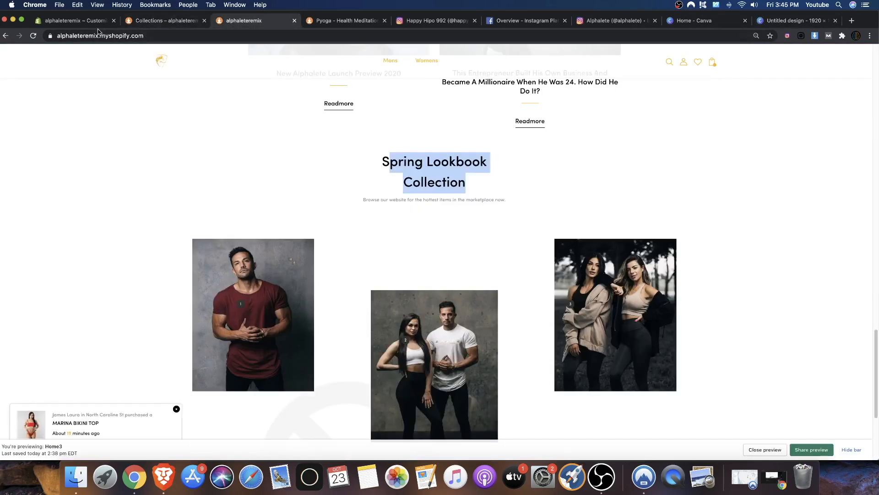
scroll(583, 193, down, 3)
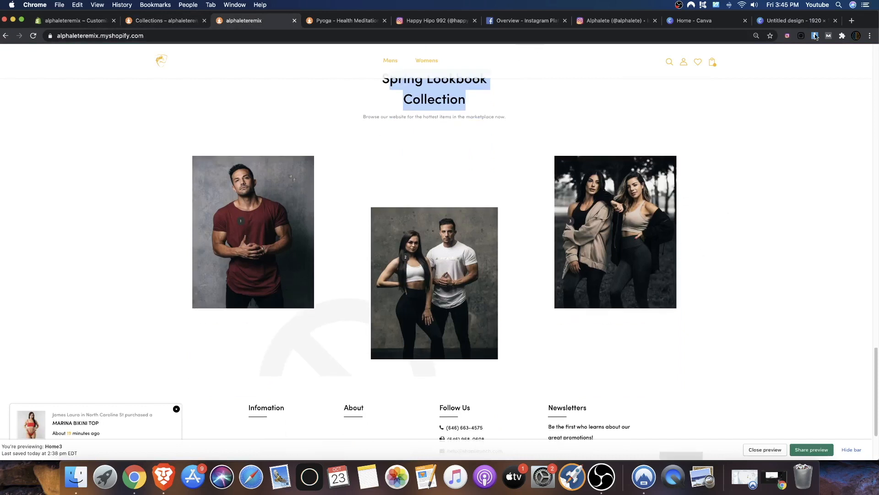
Return to the Canva design and add the red leaf, rotated to point down-left, shrunk, and placed in the upper middle
click(807, 21)
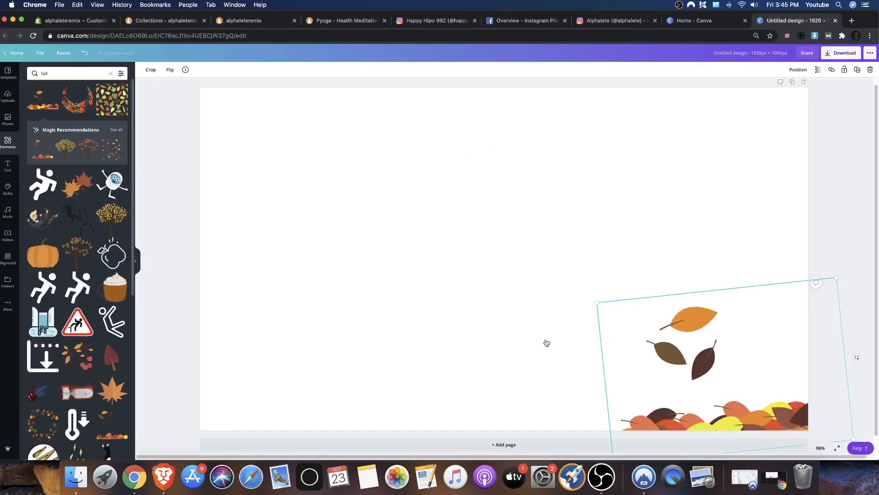
click(117, 359)
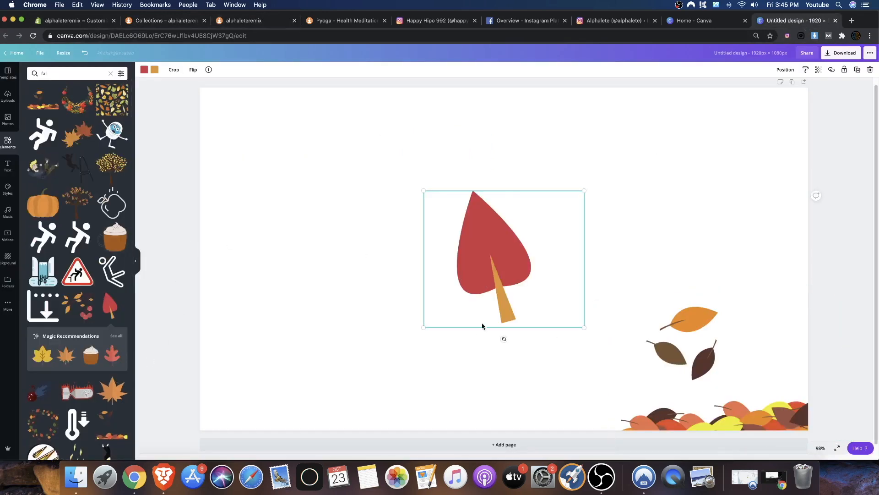
drag(504, 346, 623, 151)
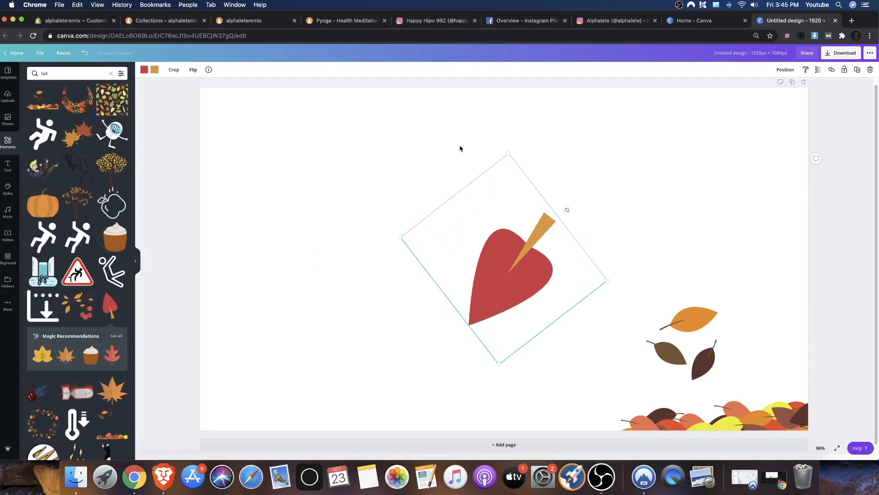
drag(508, 152, 478, 242)
drag(502, 308, 484, 202)
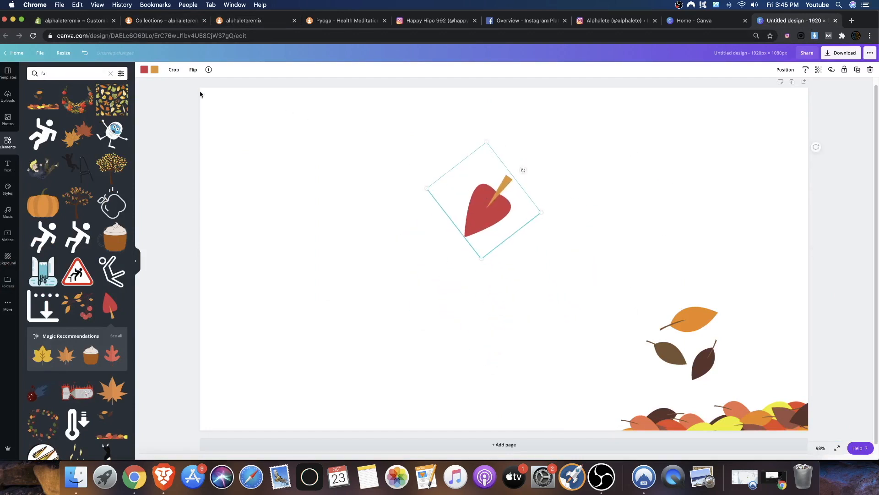
Recolor the leaf orange with a dark brown stem and shrink it to a small size
click(154, 70)
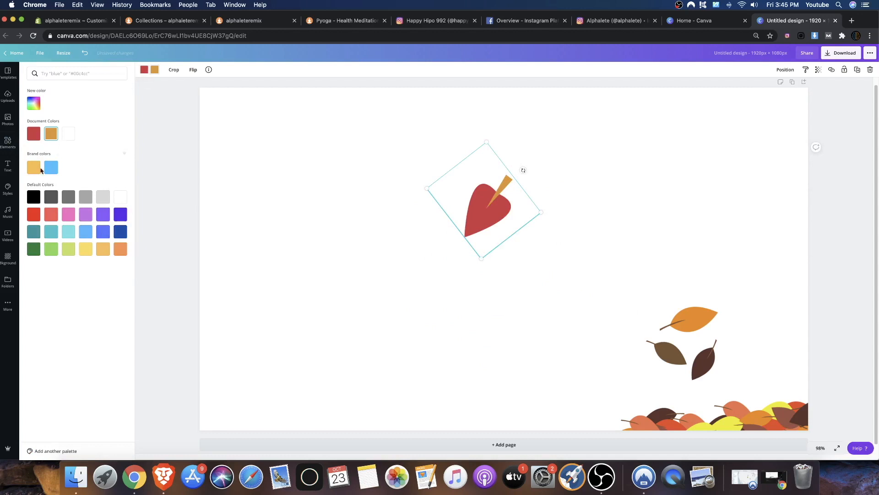
click(51, 139)
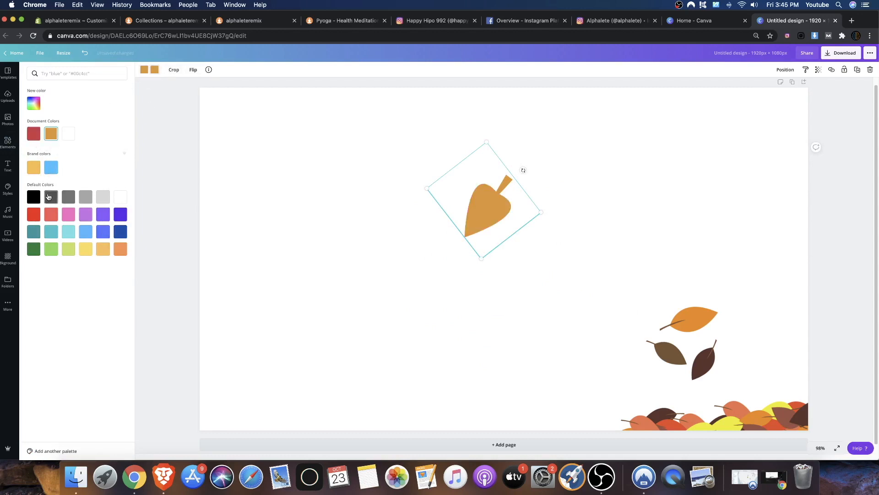
click(33, 103)
drag(56, 141, 87, 139)
drag(481, 261, 485, 184)
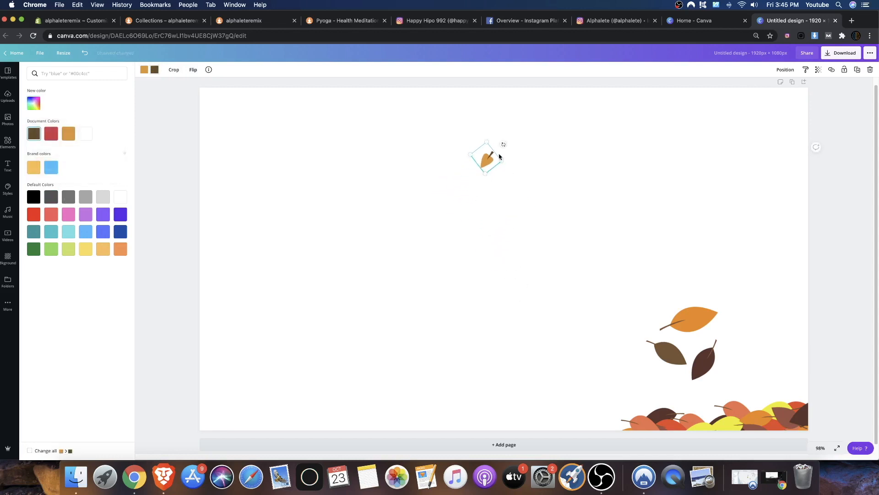
Paste five copies of the small orange leaf and place one on the page's left side, enlarged and rotated to point left
key(super+v)
key(super+v)
key(super+v)
key(super+v)
key(super+v)
drag(522, 189, 369, 233)
drag(331, 265, 320, 244)
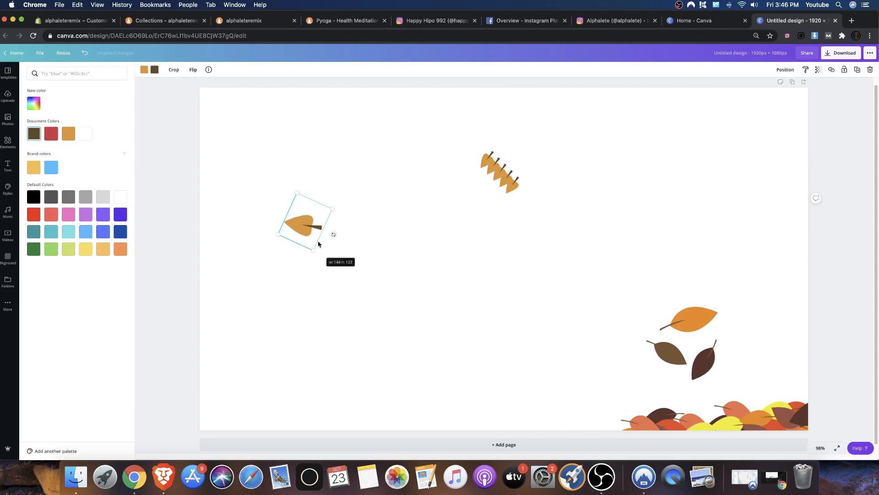
Scatter the other leaf copies across the page at varied sizes and angles, and move the large one to the lower left, pointing up-right
drag(519, 183, 752, 270)
drag(504, 180, 507, 296)
drag(523, 257, 538, 345)
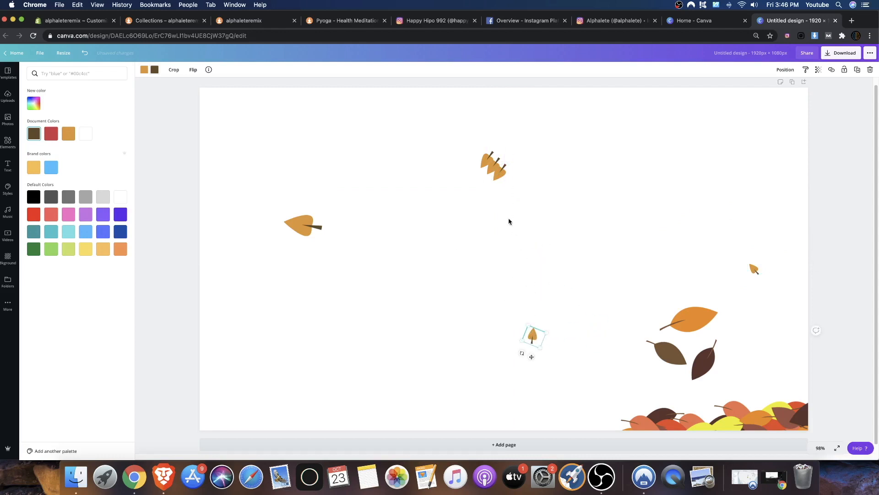
drag(511, 163, 366, 143)
drag(319, 221, 236, 330)
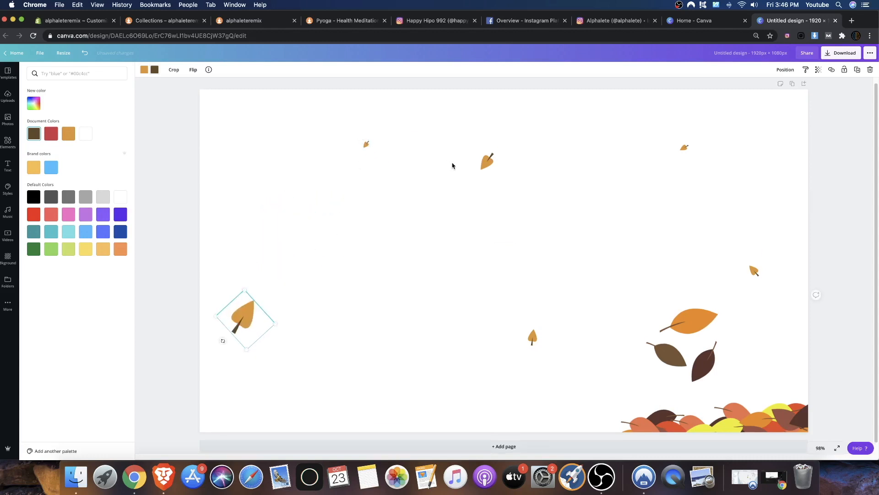
Paste four more copies of the orange leaf that remains in the upper middle of the page
click(486, 160)
key(super+c)
key(super+v)
key(super+v)
key(super+v)
key(super+v)
Move one leaf copy to the left of the page's center and recolor it red with a black stem
drag(494, 176, 340, 213)
click(143, 70)
click(51, 133)
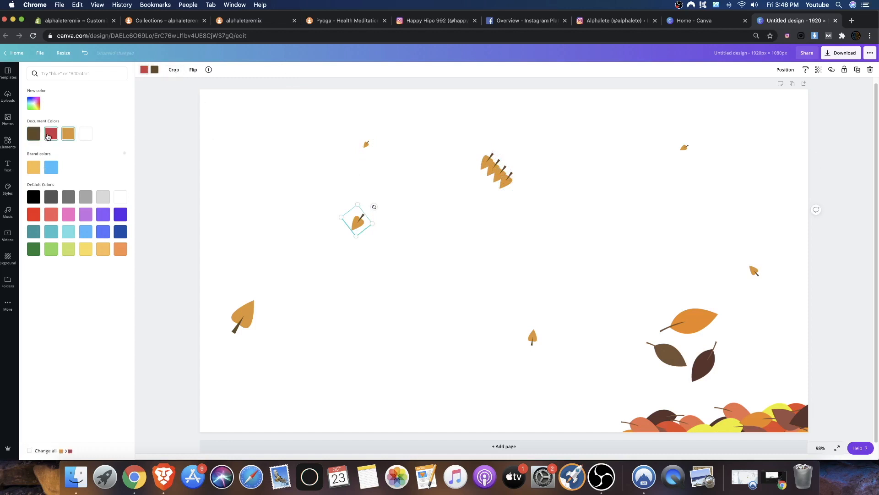
click(154, 71)
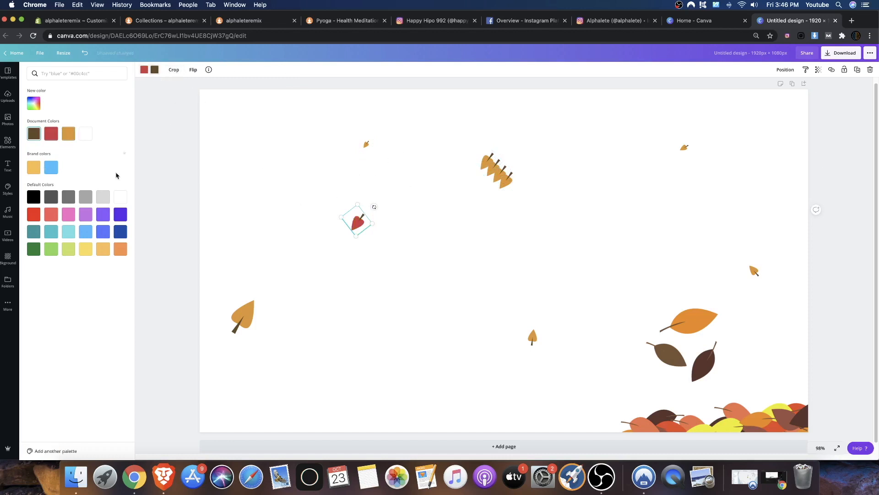
click(33, 197)
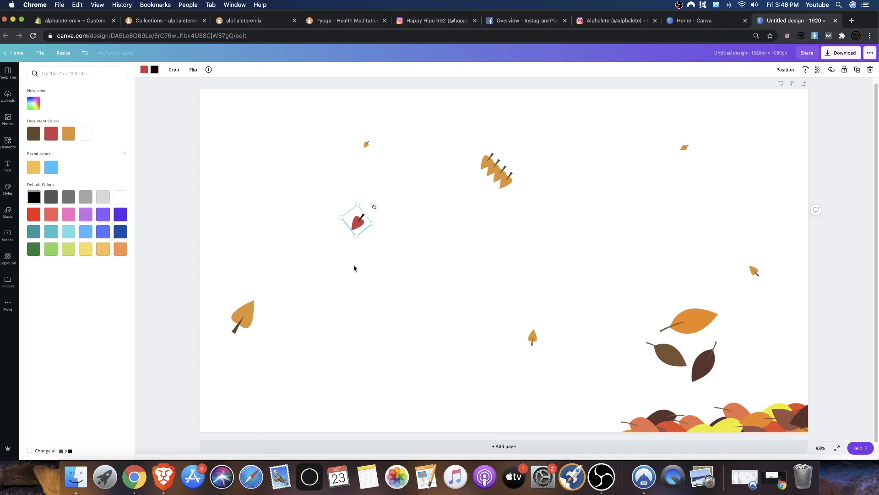
Duplicate the red leaf three times and scatter the red leaves over the page, varying their sizes and rotations
drag(357, 236, 609, 294)
key(super+d)
key(super+d)
key(super+d)
drag(604, 262, 622, 265)
drag(372, 224, 403, 343)
click(365, 217)
drag(365, 217, 246, 146)
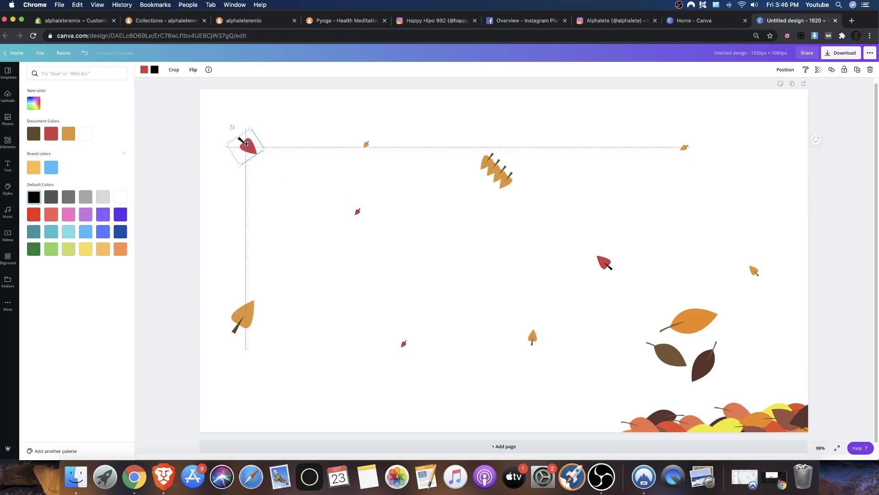
Move one stacked orange leaf near the page's right edge, shrunk and rotated to point up, and recolor it light yellow
click(492, 188)
click(520, 209)
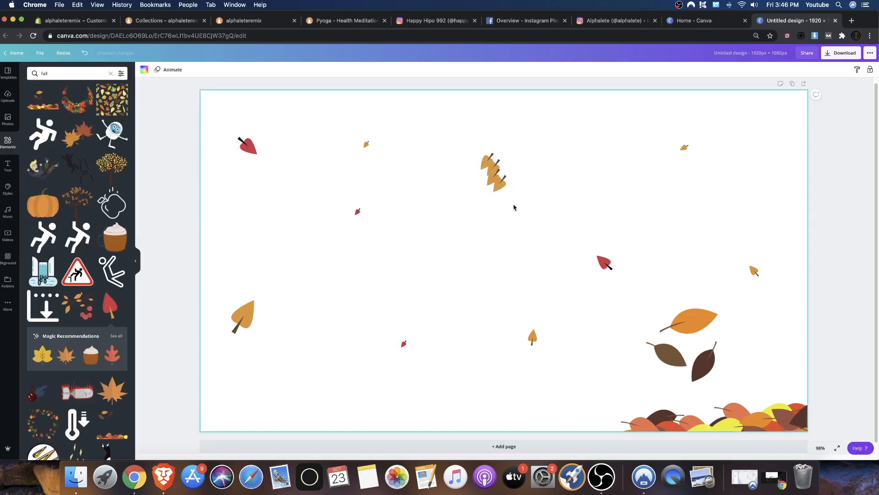
drag(501, 185, 741, 218)
click(143, 69)
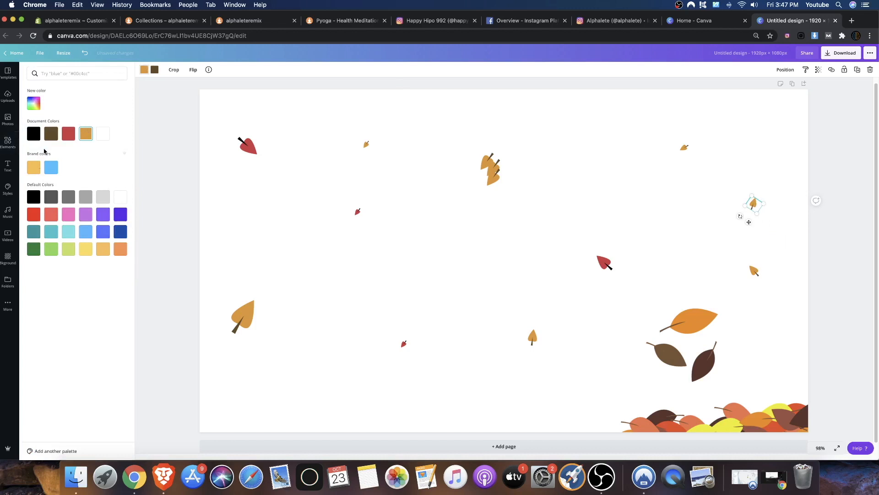
click(85, 249)
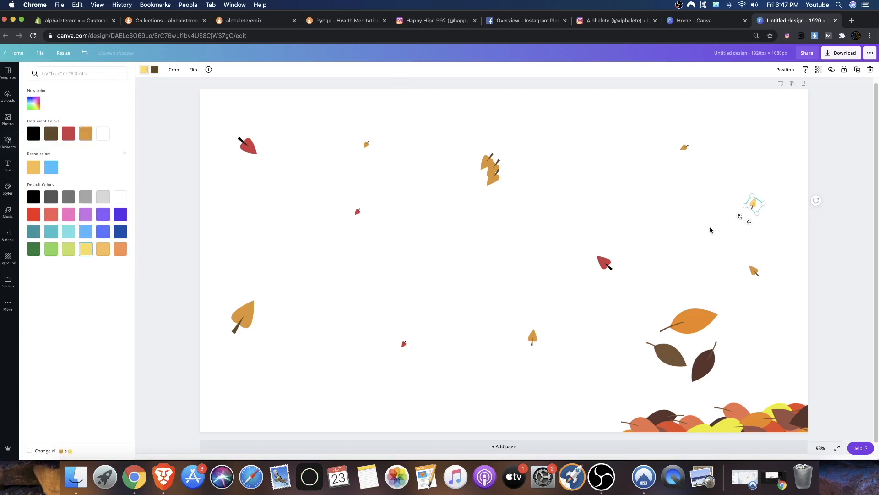
Recolor the lowest leaf in the remaining orange stack light yellow
click(474, 176)
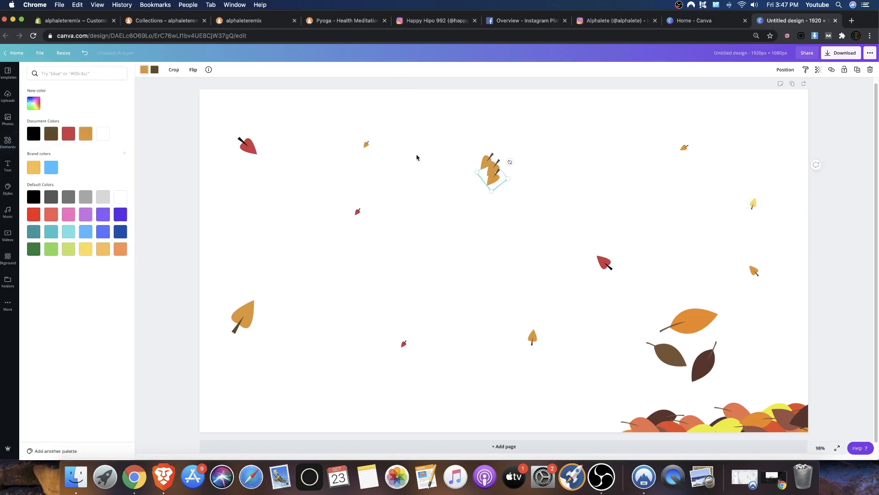
click(152, 69)
click(152, 69)
click(86, 249)
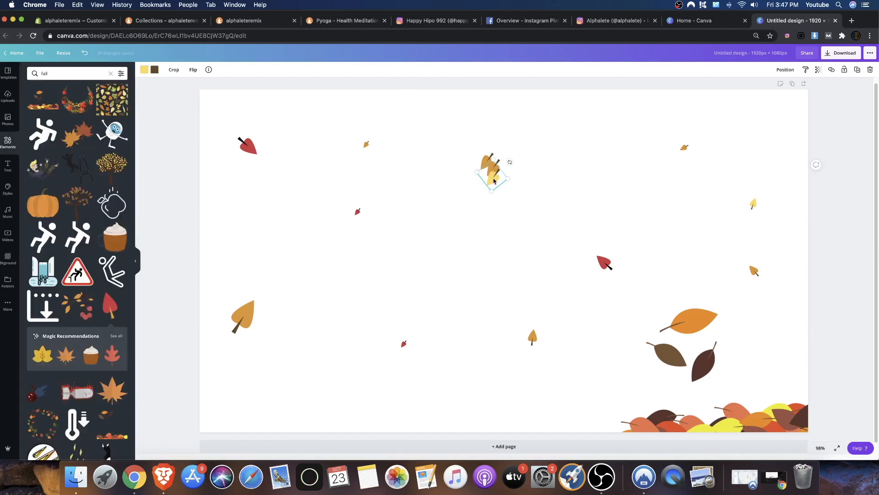
Add the yellow and orange maple leaves from the recommended elements, overlapping each other, and shrink them together
click(43, 361)
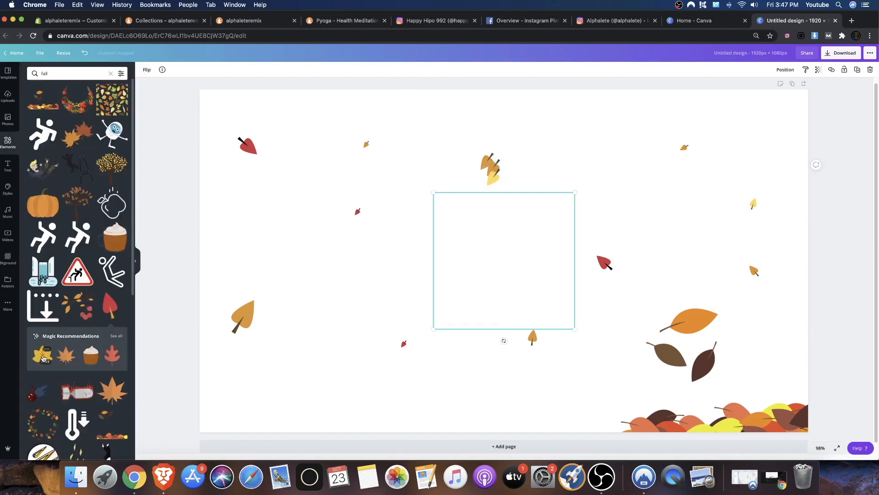
click(66, 357)
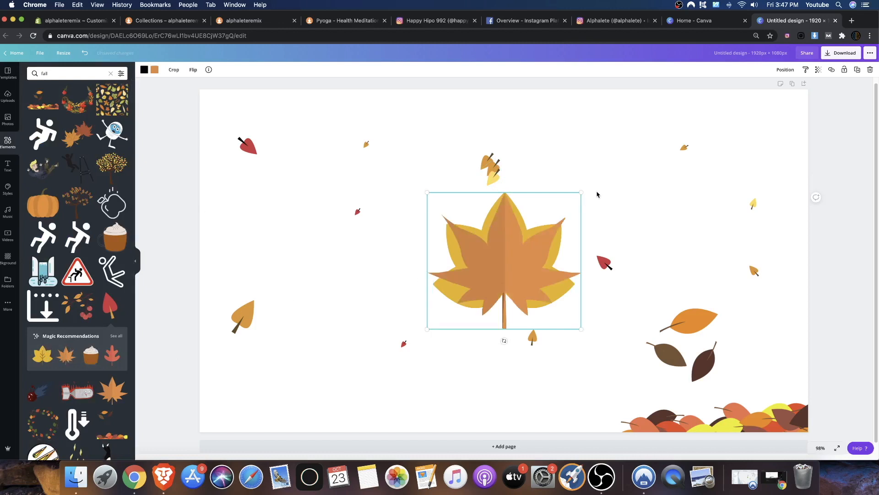
drag(598, 174, 464, 297)
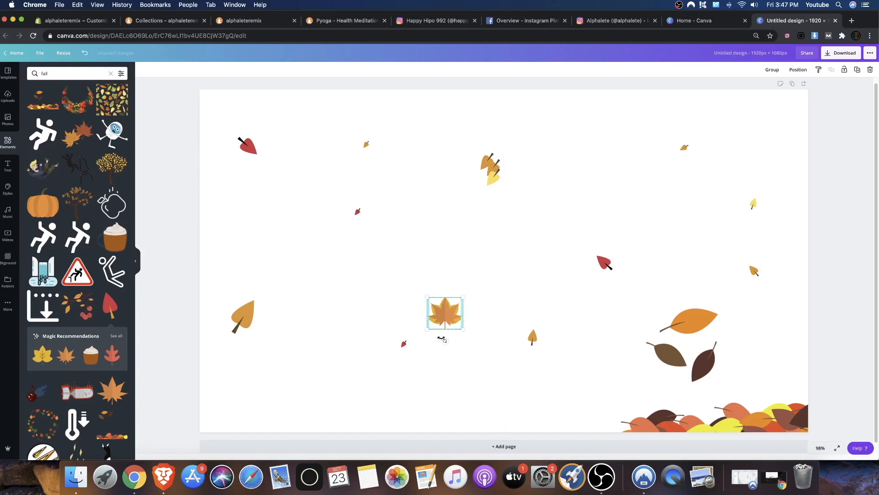
Duplicate the maple leaf pair several times and place one small, rotated pair in the right part of the page
mouse_move(439, 342)
mouse_down()
mouse_move(456, 328)
mouse_move(473, 338)
mouse_move(661, 272)
mouse_move(713, 237)
mouse_up()
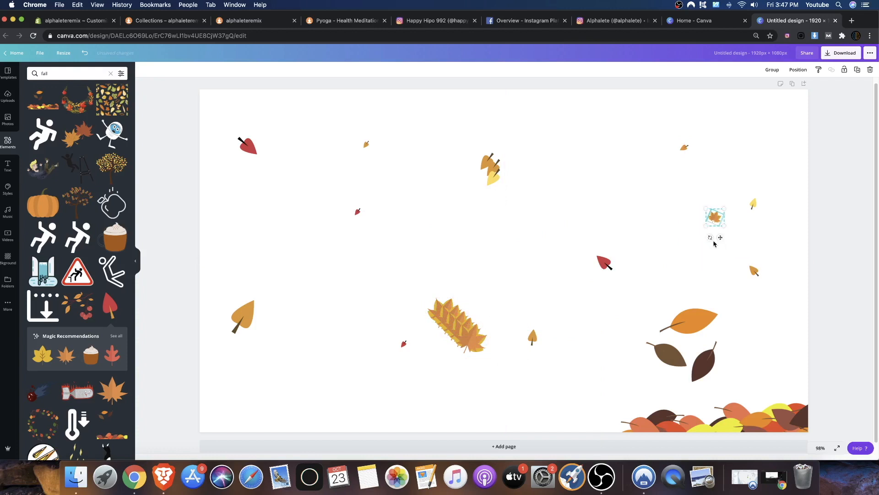
click(718, 225)
click(729, 241)
drag(727, 229, 761, 241)
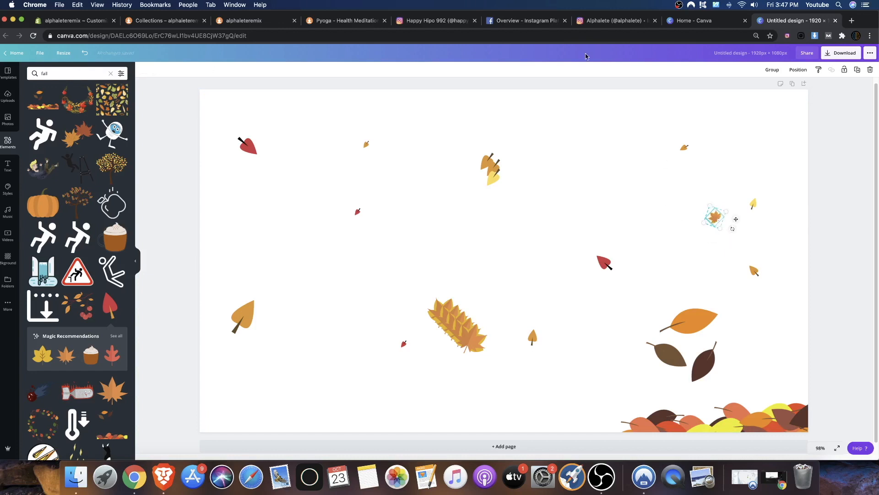
Scatter single maple leaves: orange ones in the upper right and center, yellow ones in the upper-left middle and lower left
drag(478, 348, 593, 140)
click(558, 233)
click(514, 229)
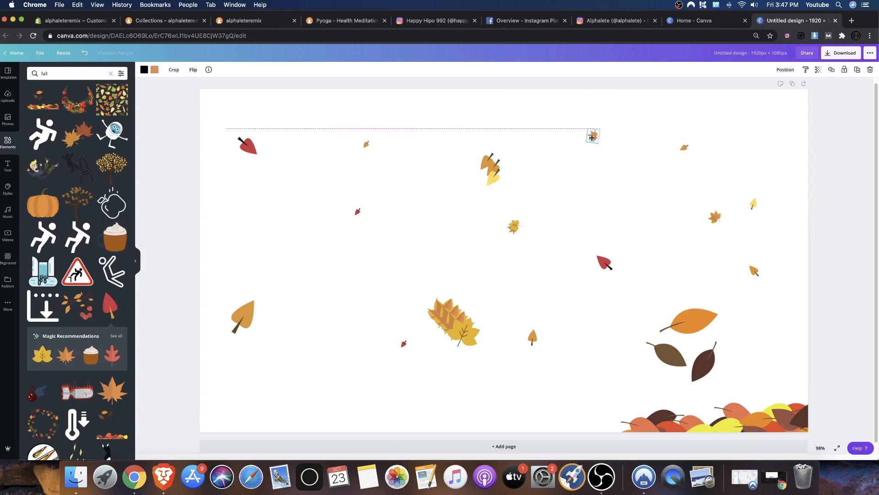
drag(514, 230, 396, 179)
drag(462, 335, 312, 385)
Move one overlapping maple leaf pair to the bottom middle of the page and shrink it
drag(480, 333, 485, 380)
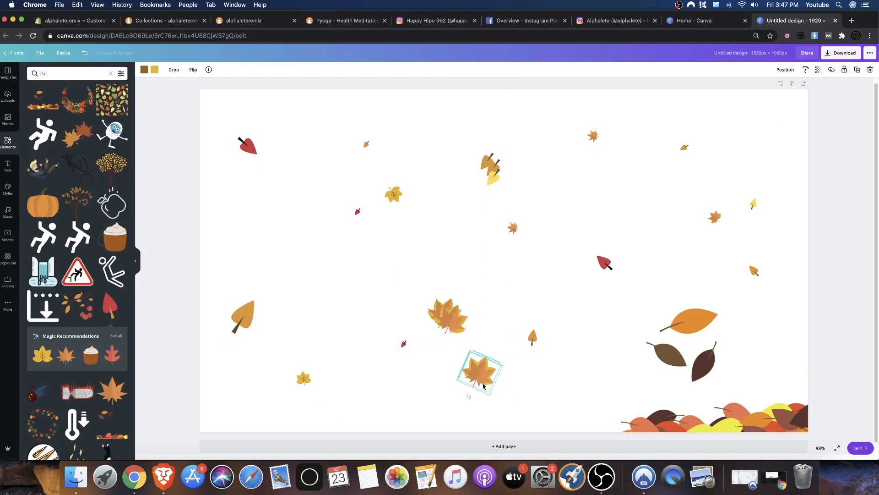
shift+click(487, 393)
mouse_move(503, 395)
mouse_down()
mouse_move(490, 383)
mouse_move(505, 402)
mouse_up()
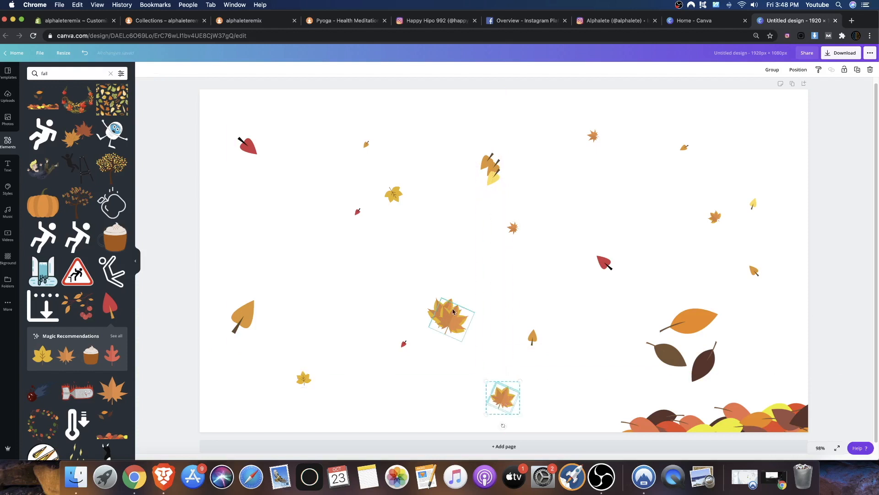
Place a rotated maple leaf at the page's left, recolored red, and spread the stacked leaves to the upper left and upper right
drag(448, 316, 286, 251)
drag(259, 280, 249, 274)
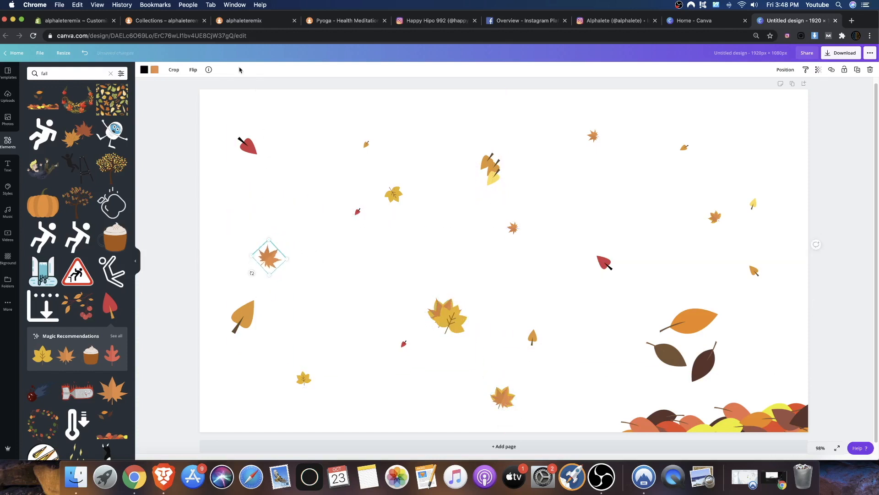
click(154, 69)
click(86, 133)
key(Escape)
drag(490, 176, 304, 132)
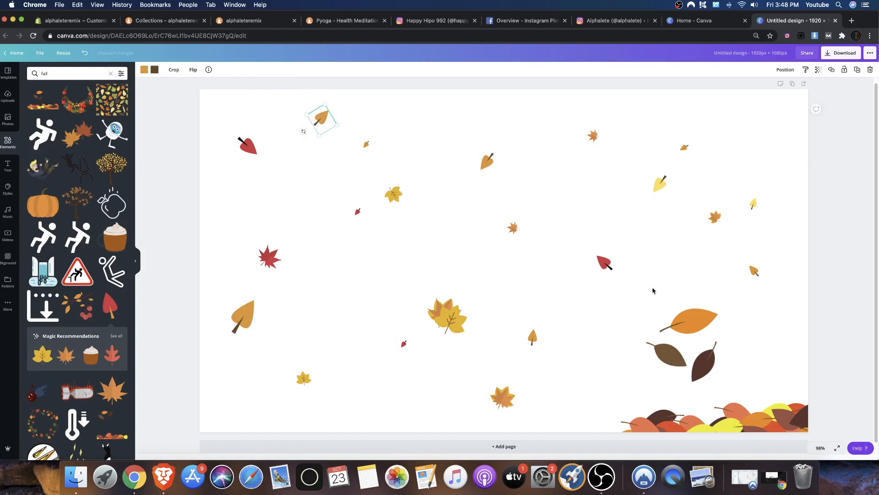
Duplicate the falling-leaves pile graphic and position the copy at the lower-right corner, partly beyond the page's edge
click(713, 348)
key(super+d)
mouse_move(740, 419)
mouse_down()
mouse_move(734, 395)
mouse_move(747, 428)
mouse_up()
click(855, 292)
drag(650, 325, 742, 359)
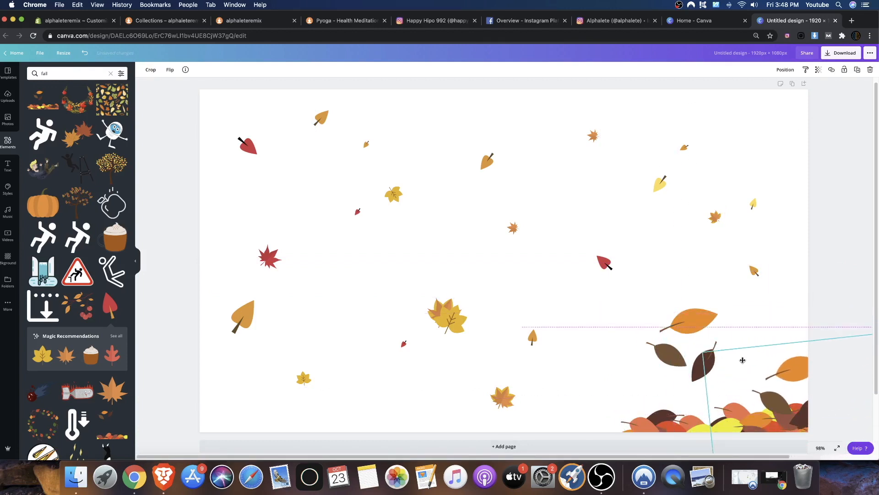
click(812, 265)
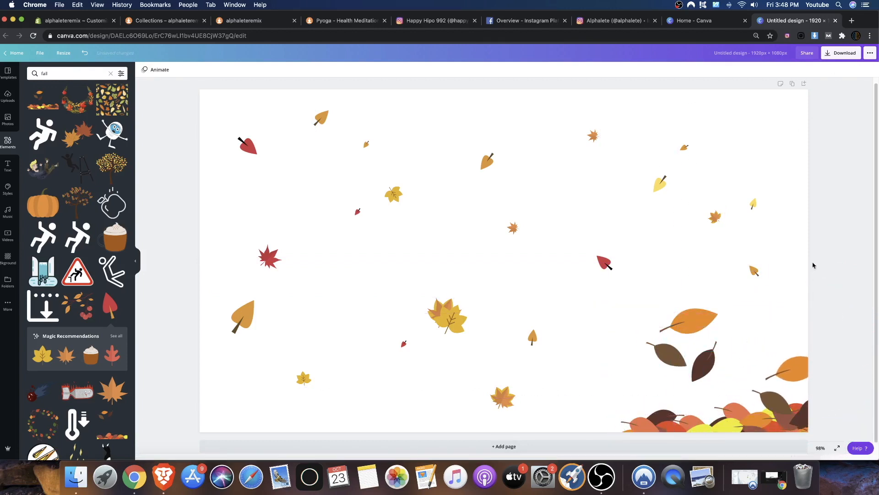
Download the finished leaves design as a PNG
click(835, 51)
click(797, 161)
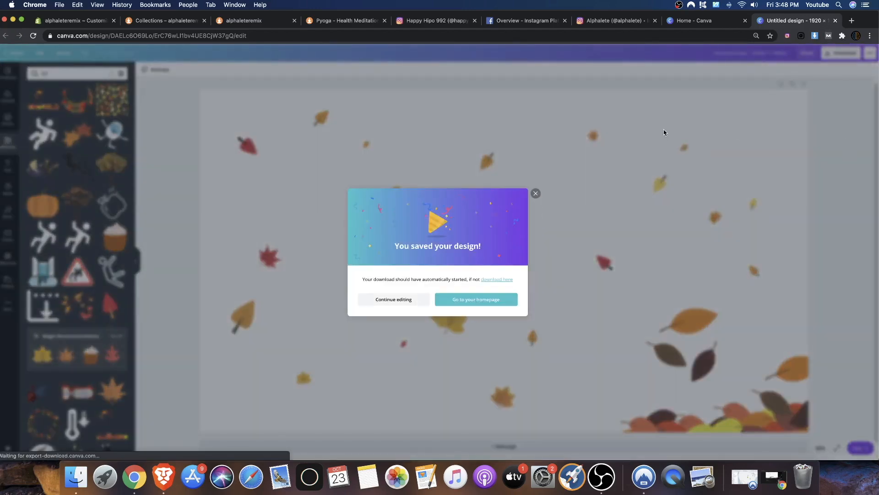
Switch to the Shopify theme editor and set the downloaded leaves PNG as the lookbook section's background image
click(73, 20)
click(66, 248)
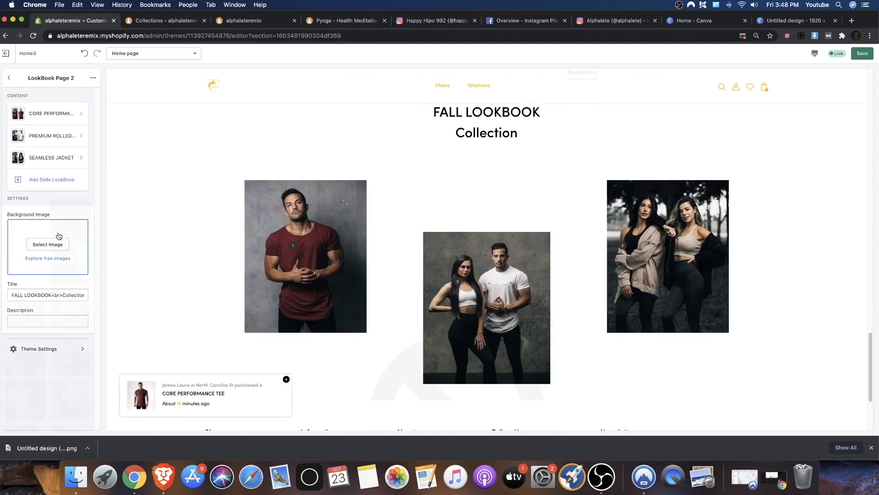
drag(50, 448, 18, 128)
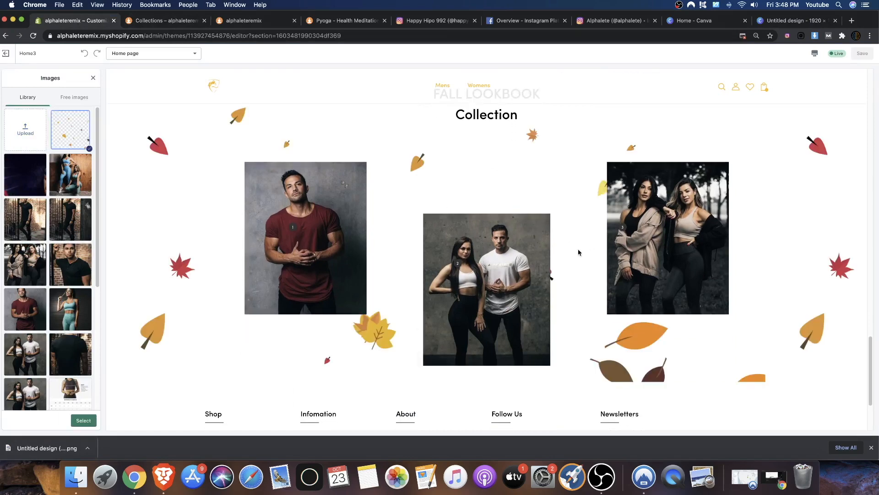
scroll(576, 184, up, 4)
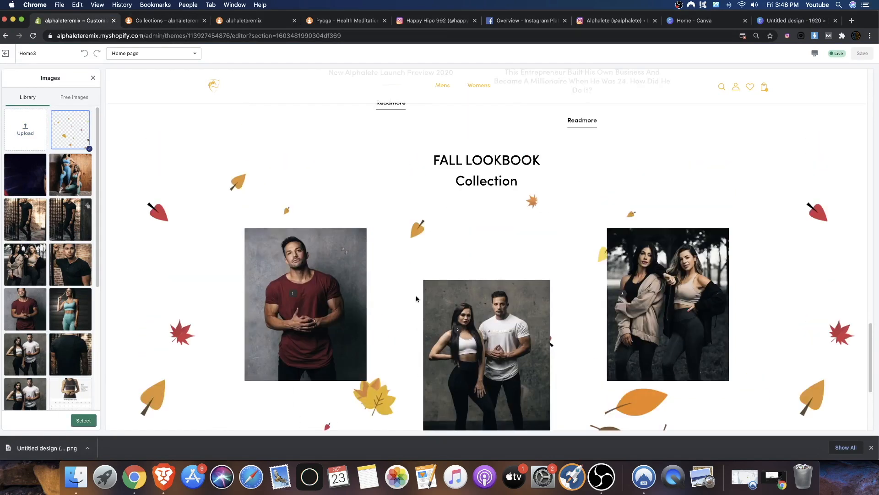
scroll(752, 297, down, 5)
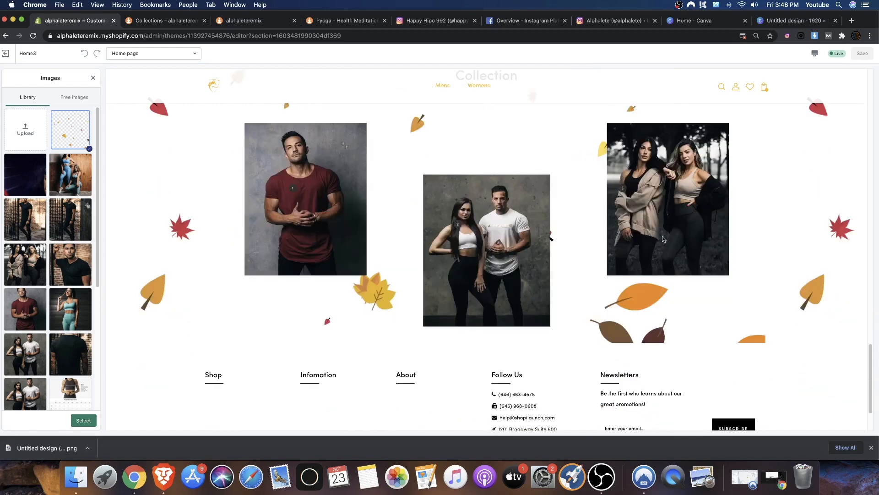
click(85, 420)
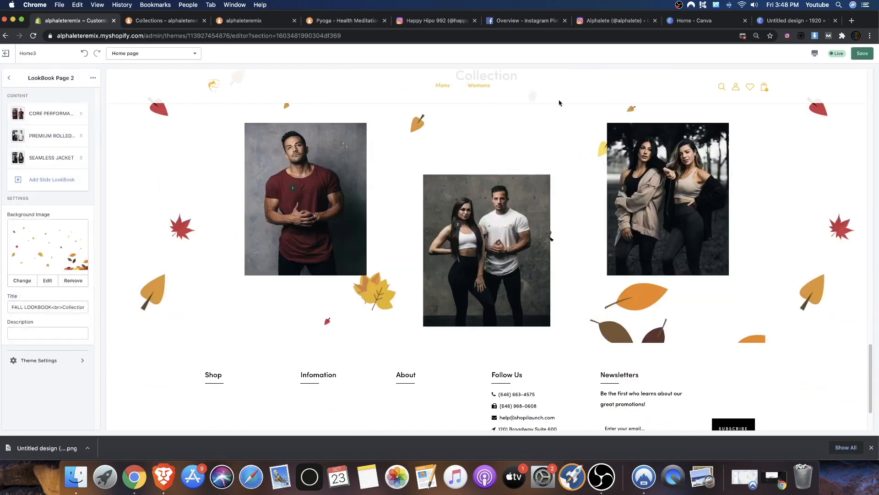
Preview the home page in the mobile view and examine the lookbook section there
click(814, 55)
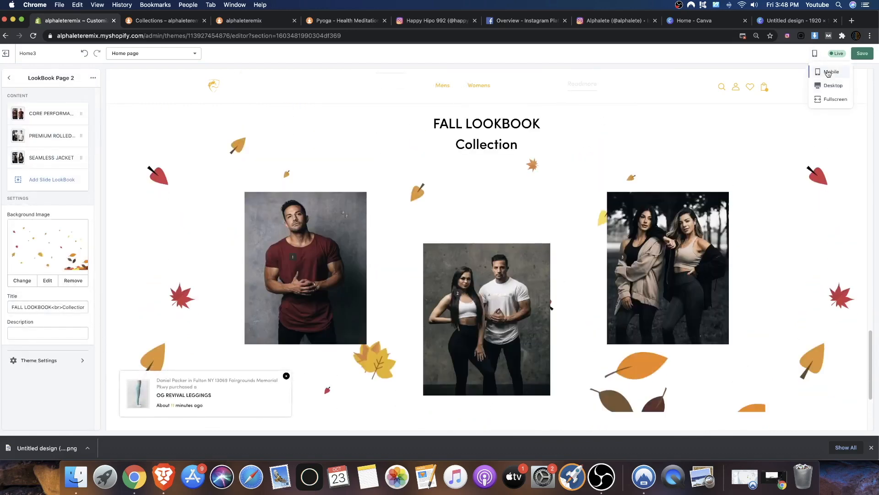
click(821, 72)
scroll(491, 231, down, 5)
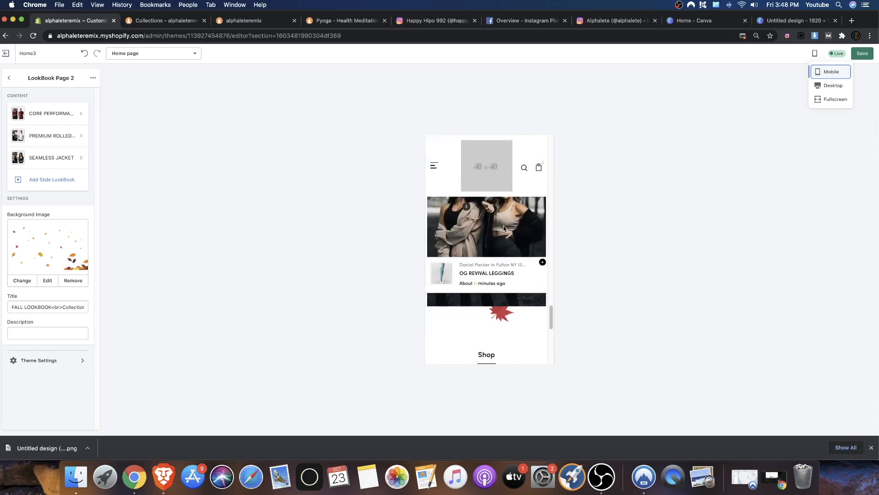
Close the recent-purchase popup in the mobile preview and look over the lookbook images up to the FALL LOOKBOOK heading
scroll(501, 229, up, 1)
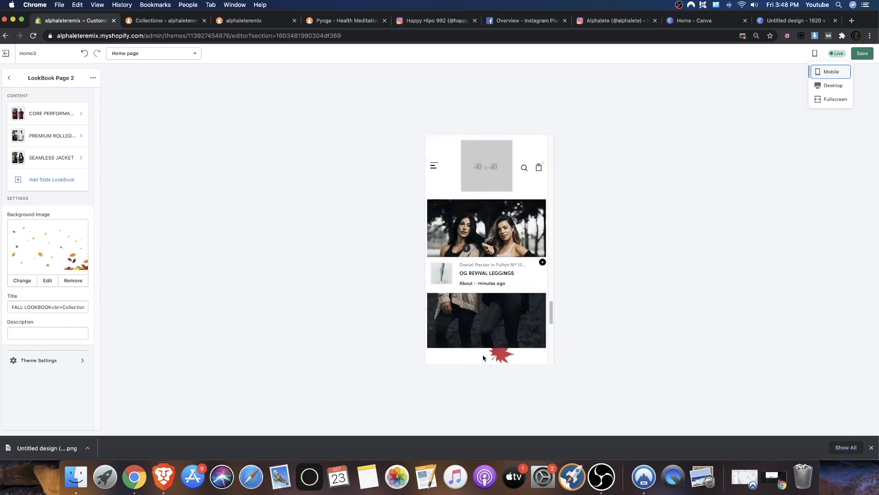
scroll(486, 298, up, 3)
click(542, 261)
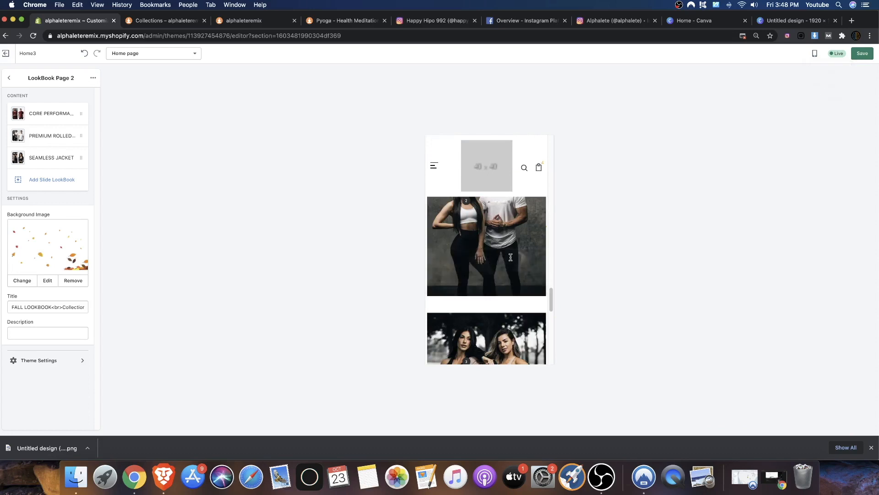
scroll(527, 254, up, 3)
scroll(497, 280, up, 3)
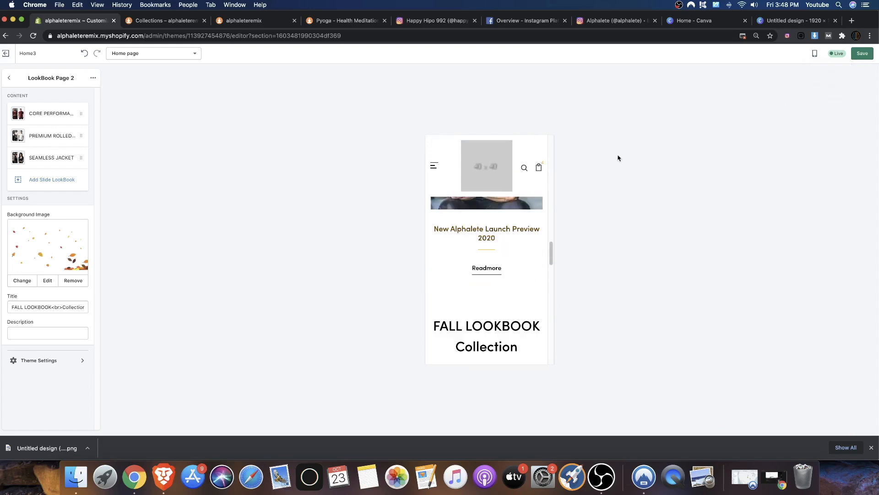
Switch the theme preview back to the desktop view and examine the lookbook section with its leaves background
click(816, 54)
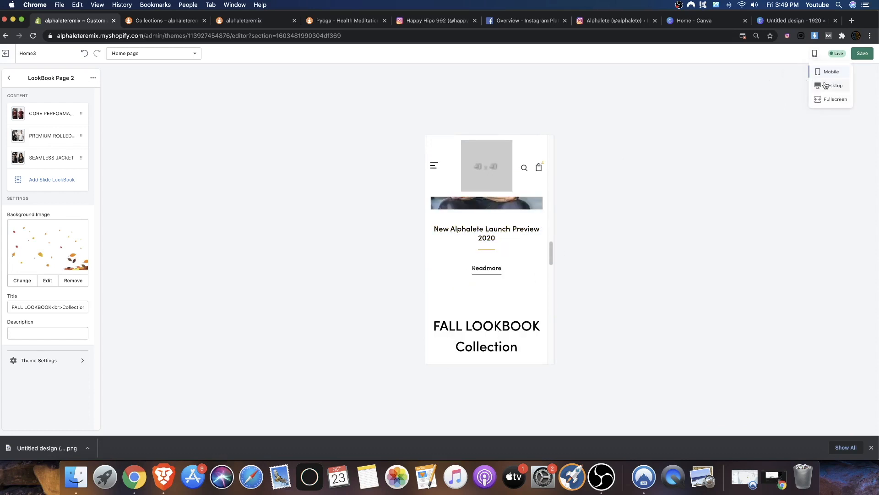
click(832, 85)
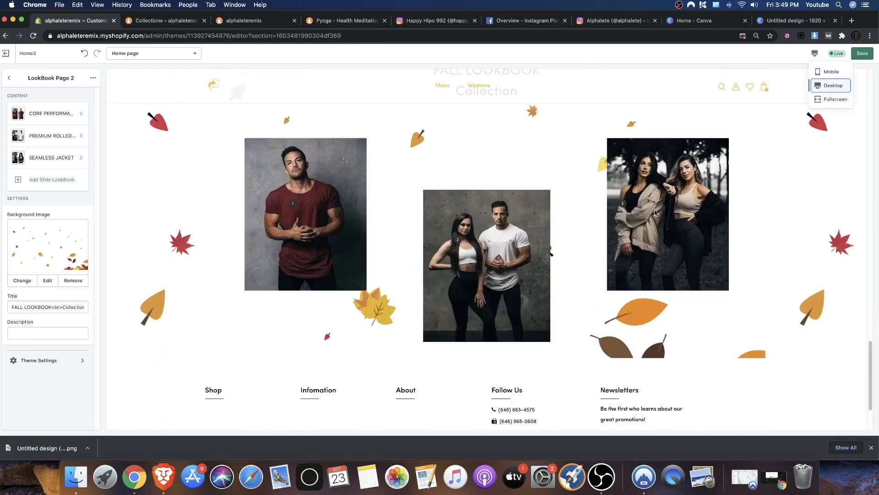
scroll(456, 328, up, 3)
scroll(752, 293, down, 3)
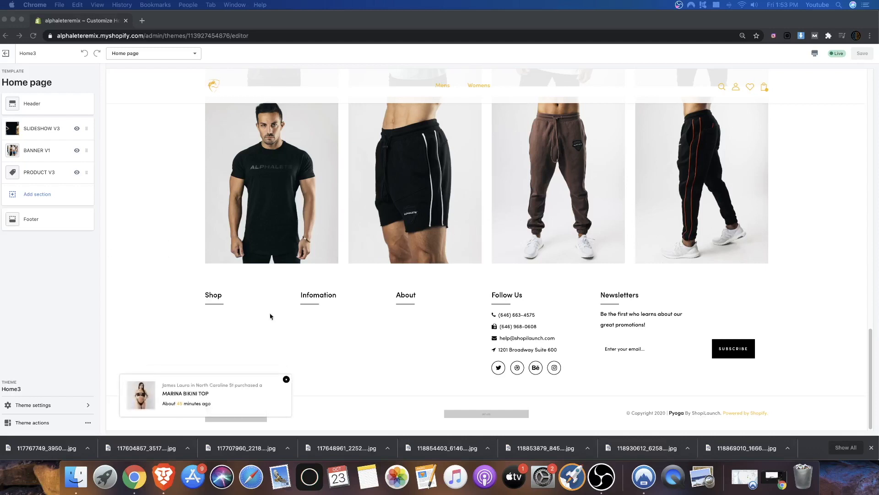
Upload one downloaded JPG to the theme's image library from the first image setting of the BANNER V1 section
scroll(236, 222, up, 20)
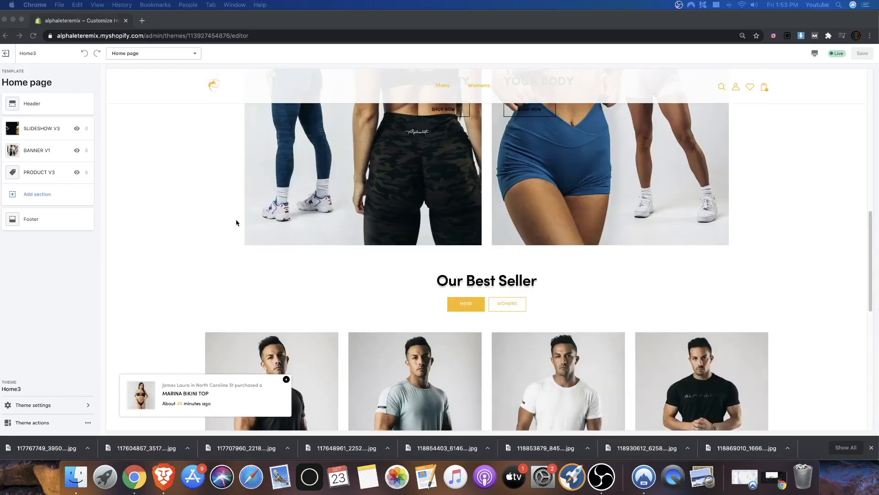
scroll(229, 221, down, 20)
scroll(198, 218, up, 10)
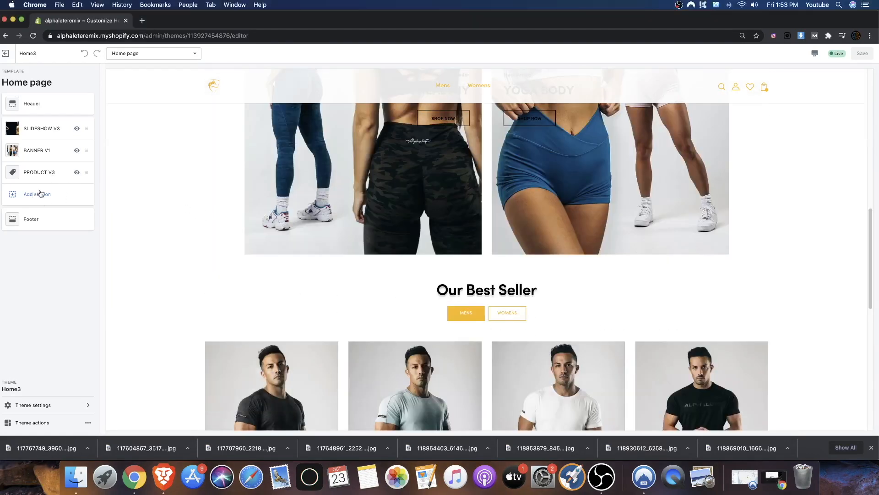
click(36, 151)
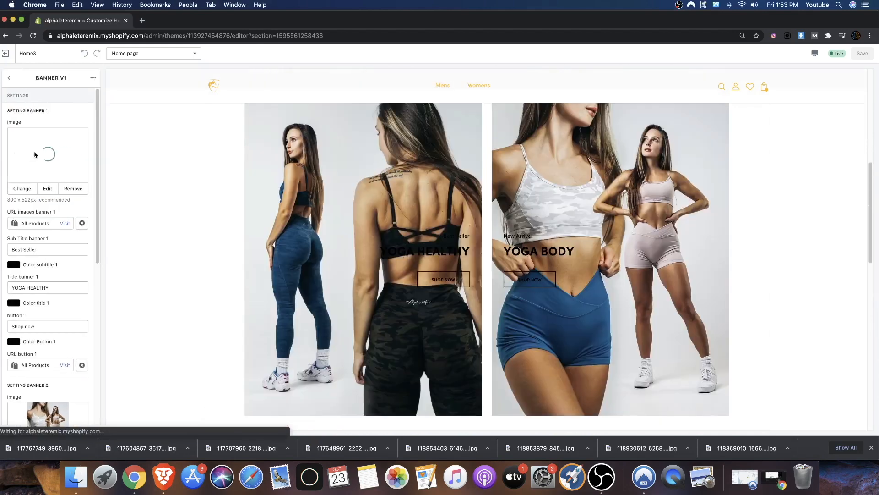
click(27, 188)
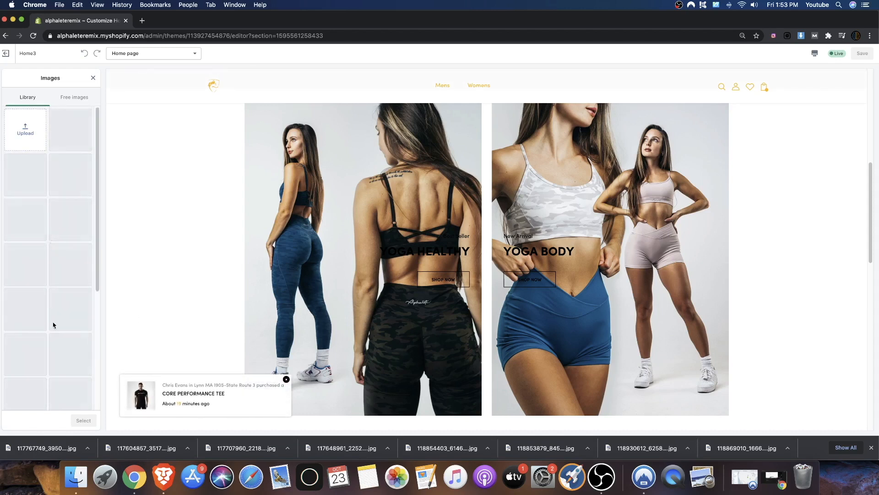
drag(58, 450, 32, 136)
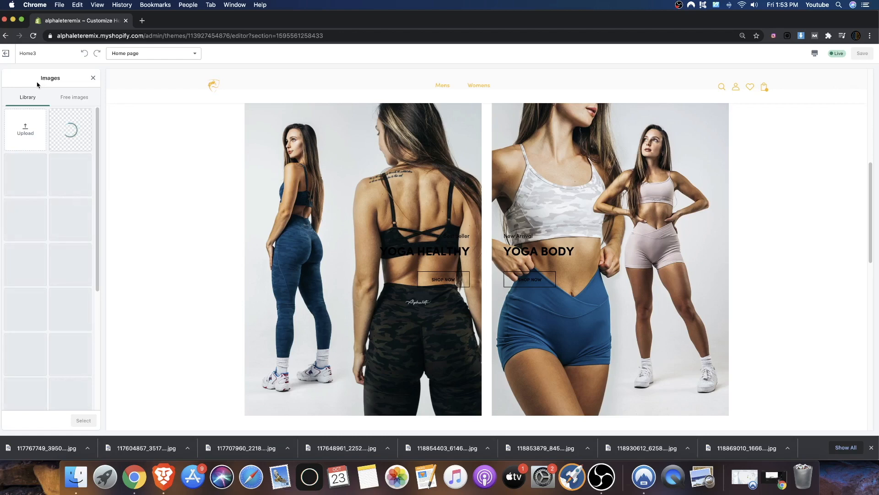
Leave the theme editor, search the admin for "files" and open the store's Files settings page
click(6, 54)
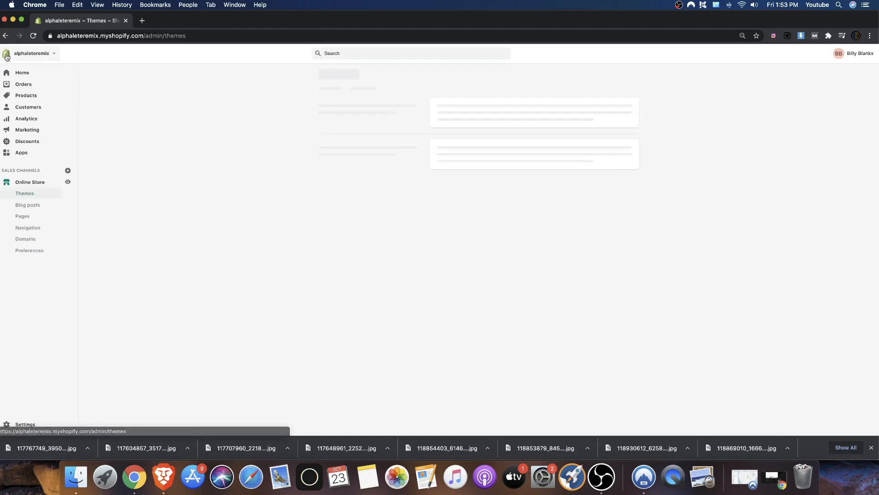
click(333, 54)
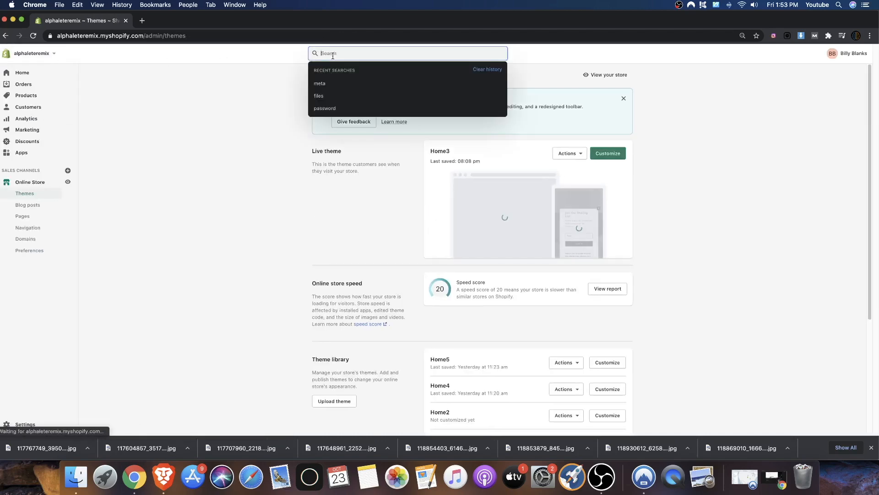
text(files)
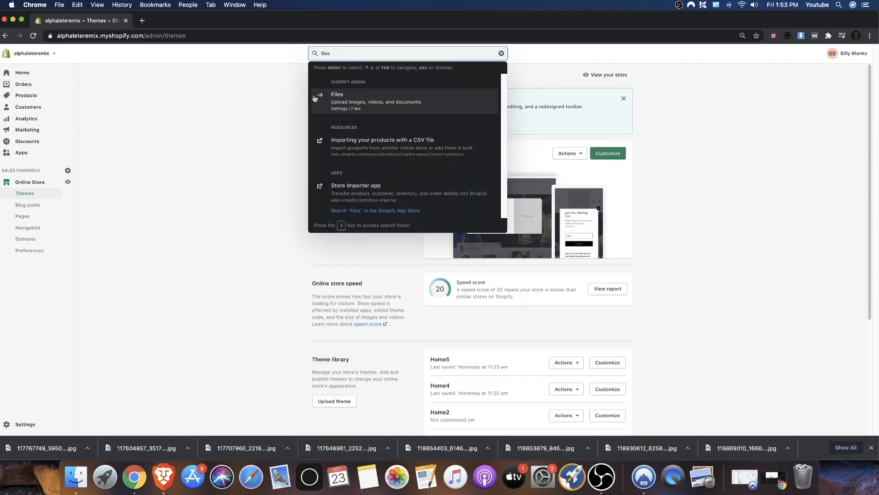
click(369, 103)
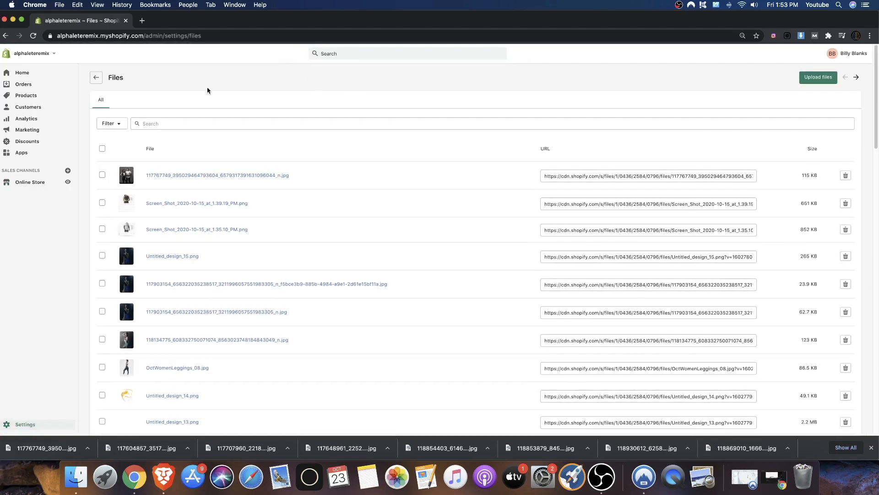
scroll(813, 214, down, 5)
scroll(813, 214, up, 5)
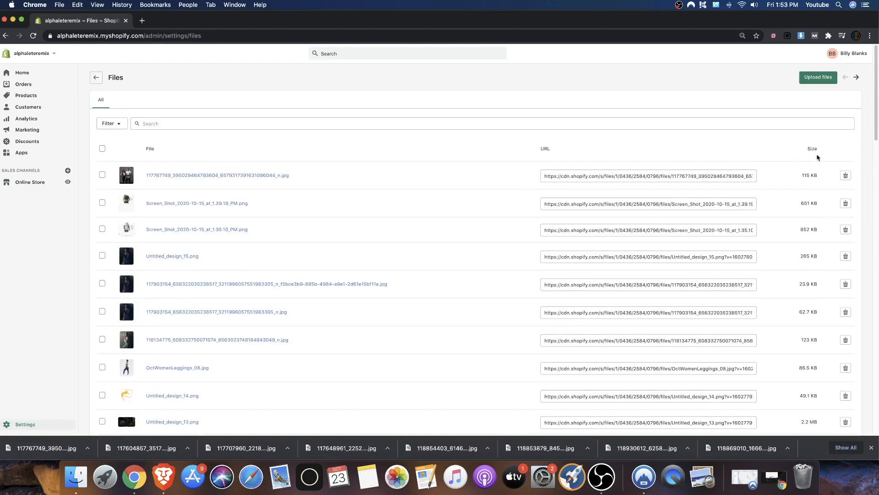
Upload the first ten images in Downloads, including the Alphalete website banner, to the store's files and check the list
click(815, 80)
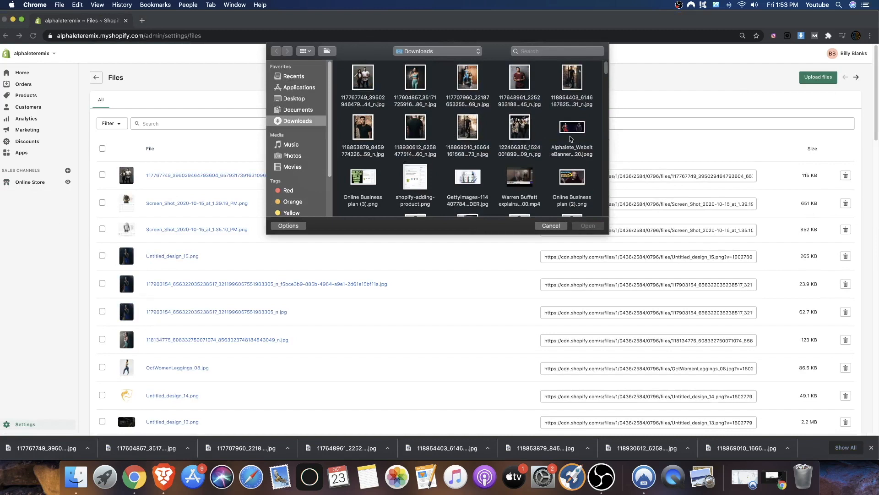
drag(595, 137, 363, 86)
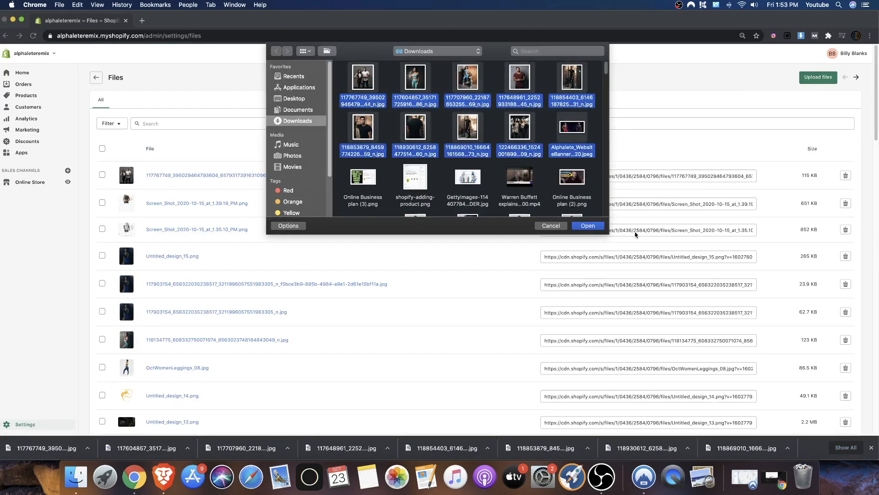
click(588, 226)
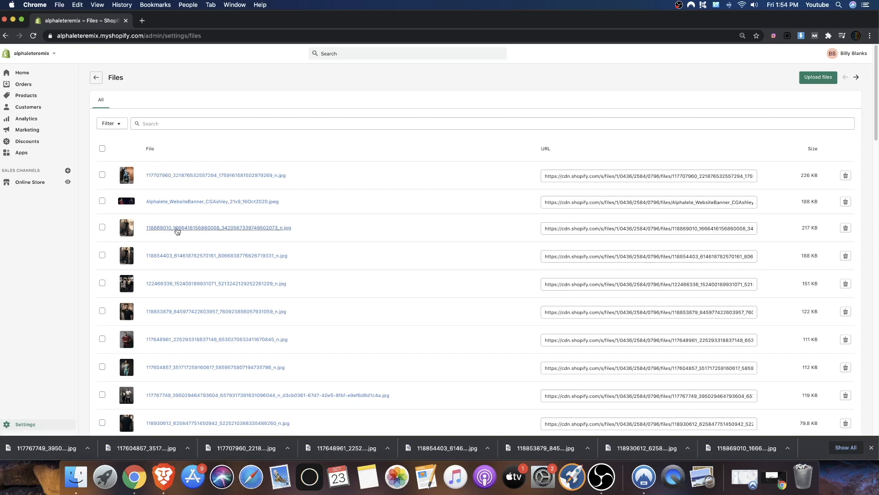
scroll(169, 215, down, 3)
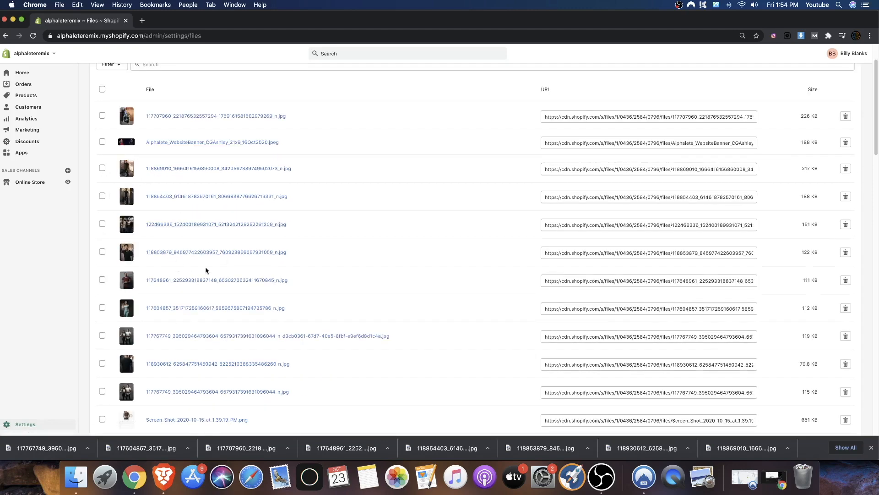
scroll(187, 270, down, 5)
scroll(238, 257, up, 10)
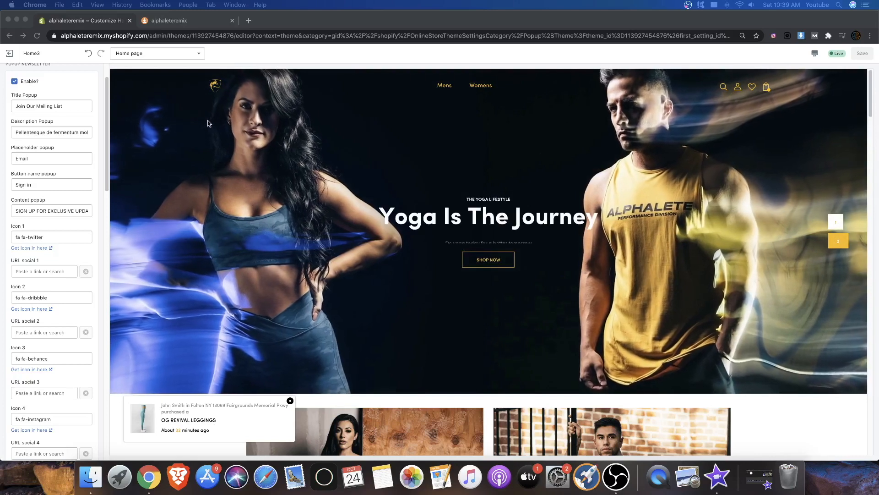
Exit the theme editor, then create and save an online store page titled "Contact Us" using the page.contactus template
click(9, 53)
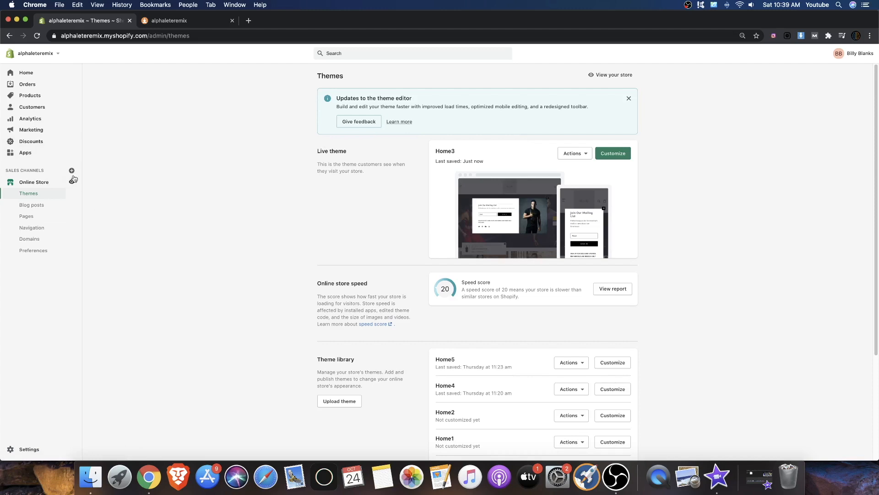
click(32, 218)
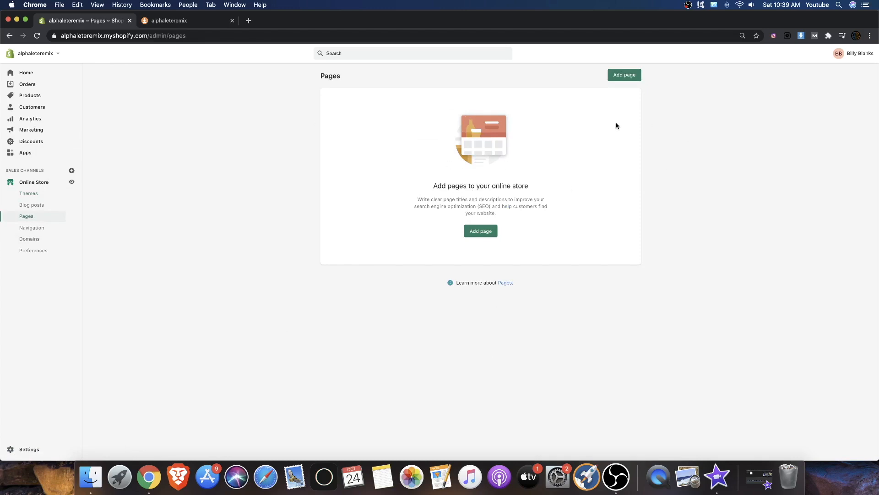
click(481, 231)
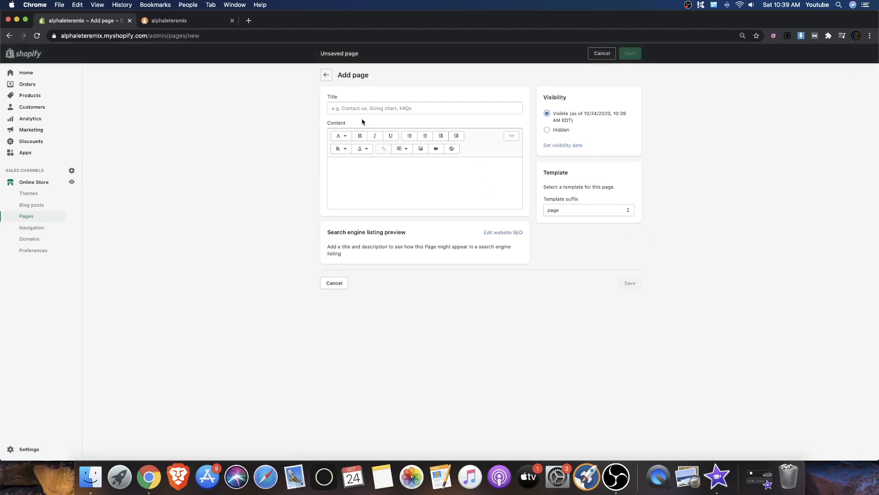
click(361, 106)
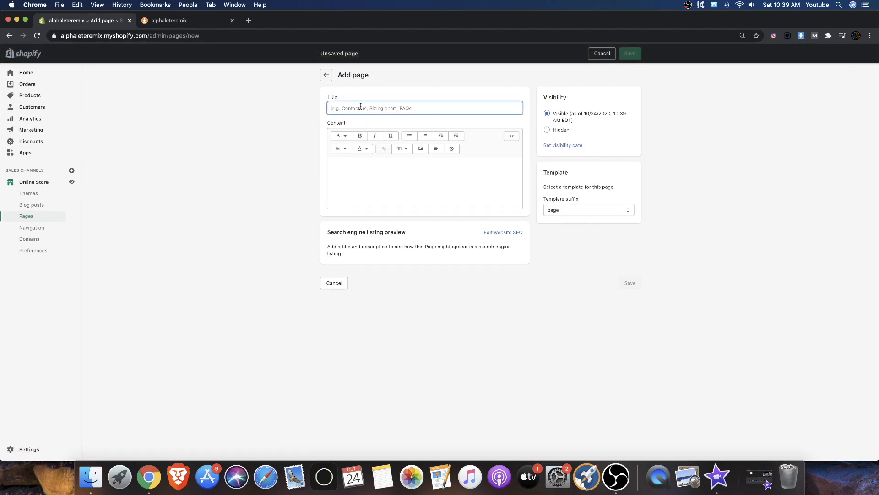
text(Contact Us)
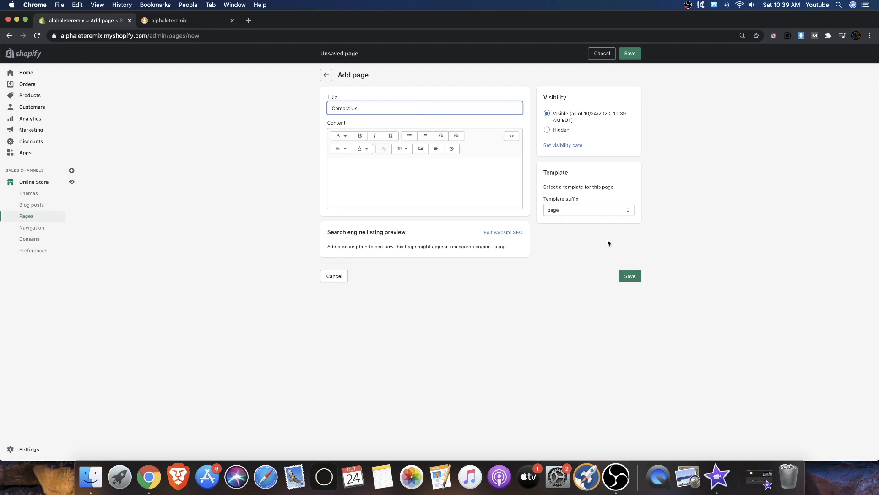
click(573, 213)
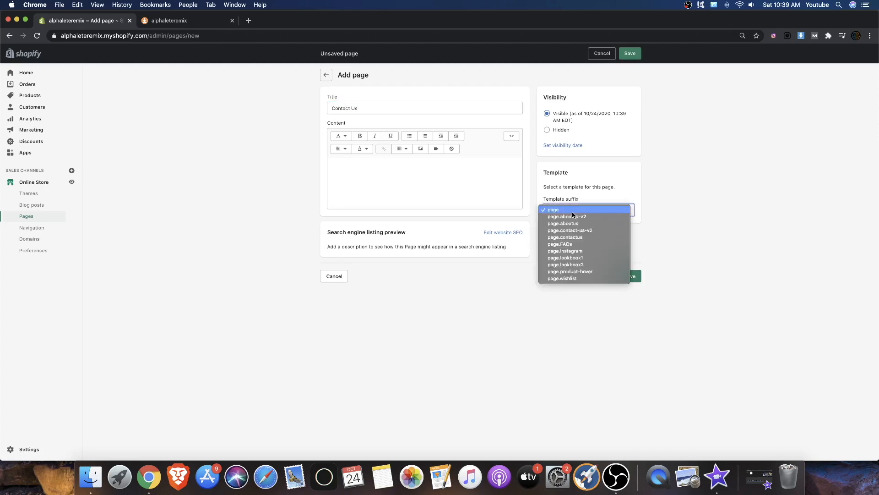
click(566, 238)
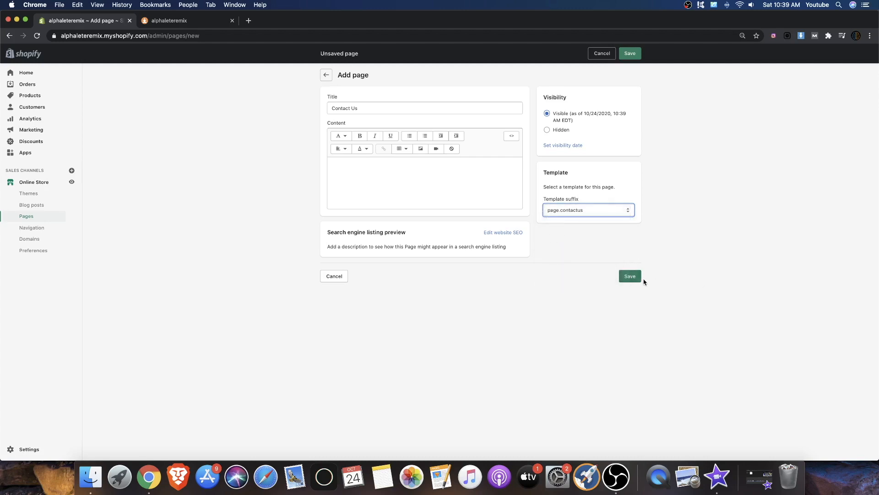
click(629, 276)
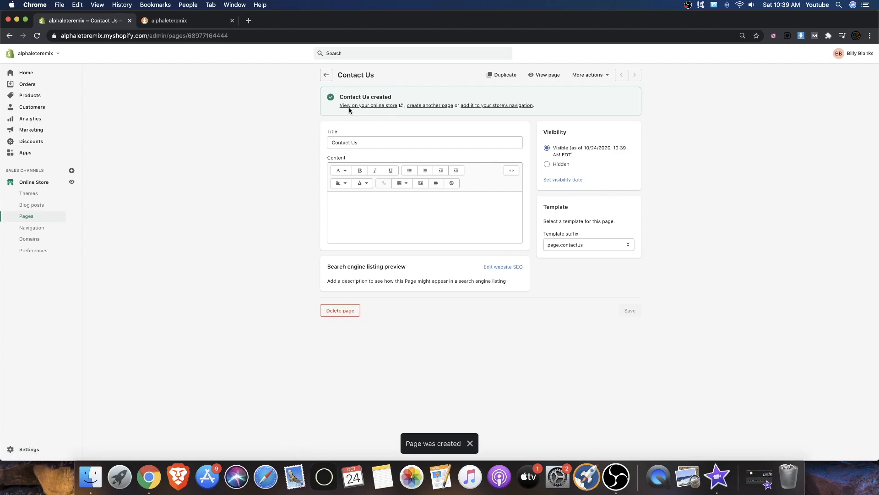
View the new Contact Us page on the online store and examine its header banner and contact form
click(367, 106)
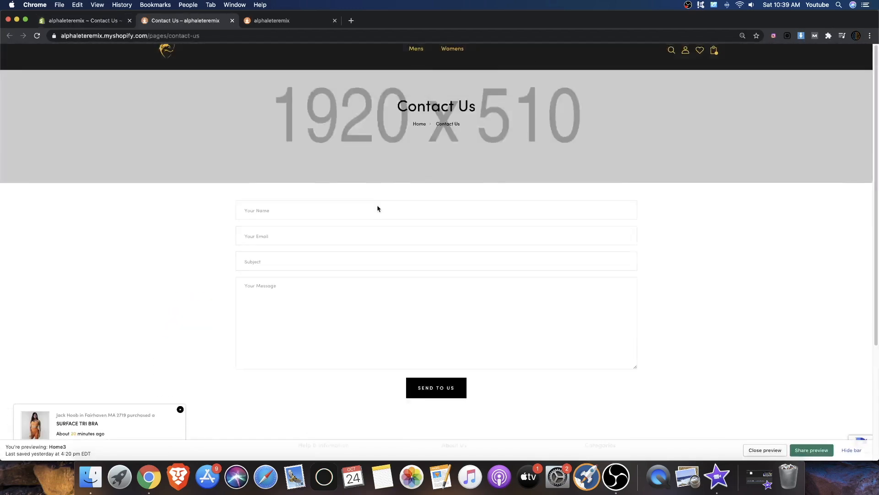
scroll(378, 208, up, 1)
scroll(265, 145, down, 1)
scroll(238, 223, up, 1)
drag(125, 103, 515, 168)
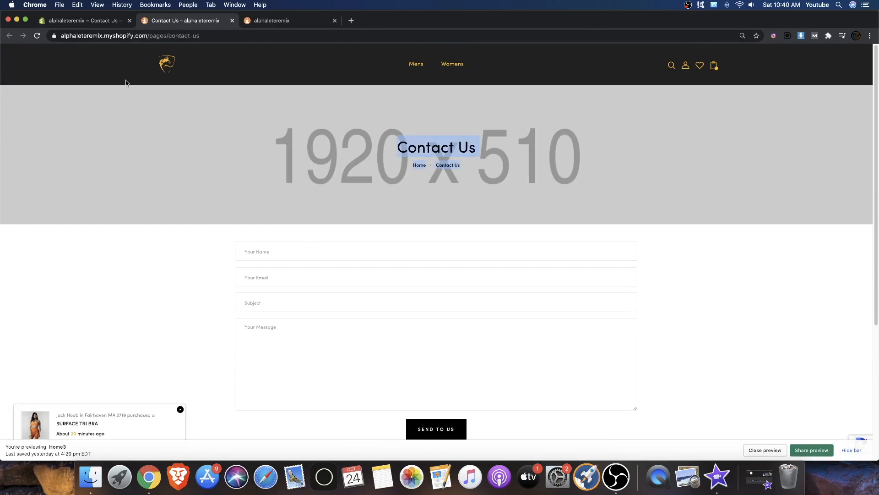
Return to the Contact Us page settings in the admin, change its template to page.contact-us-v2 and save
click(102, 23)
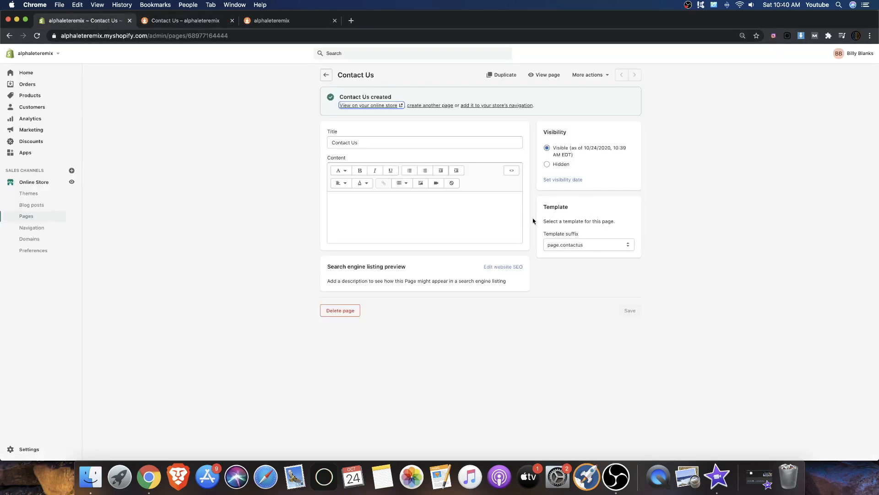
click(559, 246)
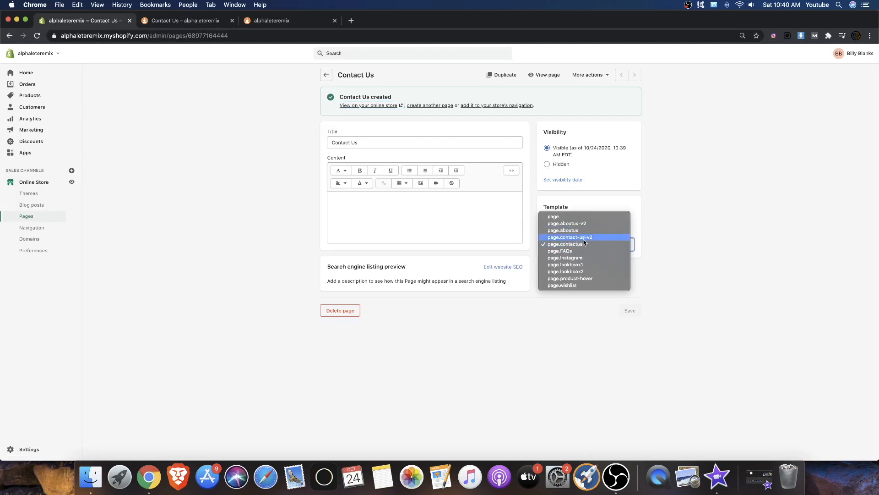
click(571, 237)
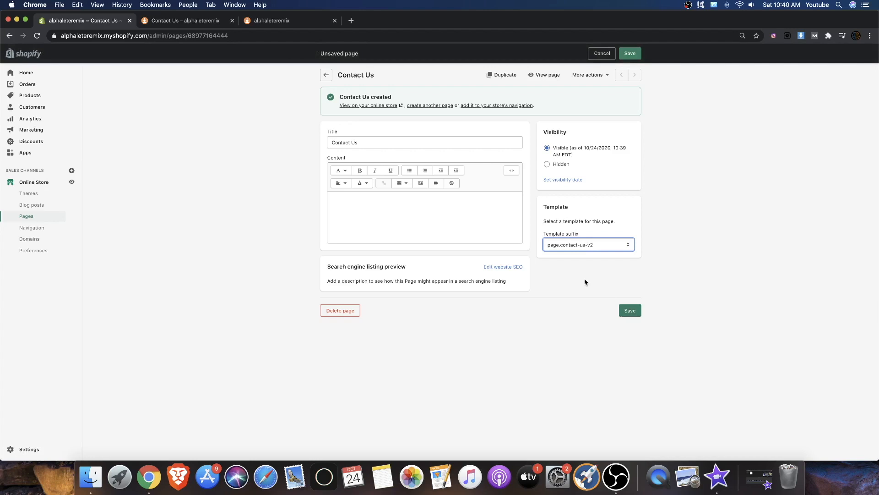
click(630, 311)
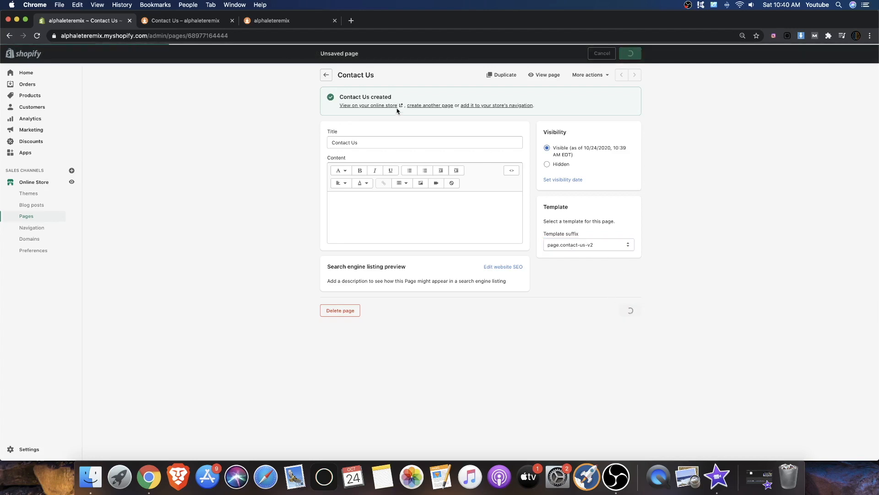
View the Contact Us page on the online store and examine its contact form and office details under the page.contact-us-v2 template
click(542, 75)
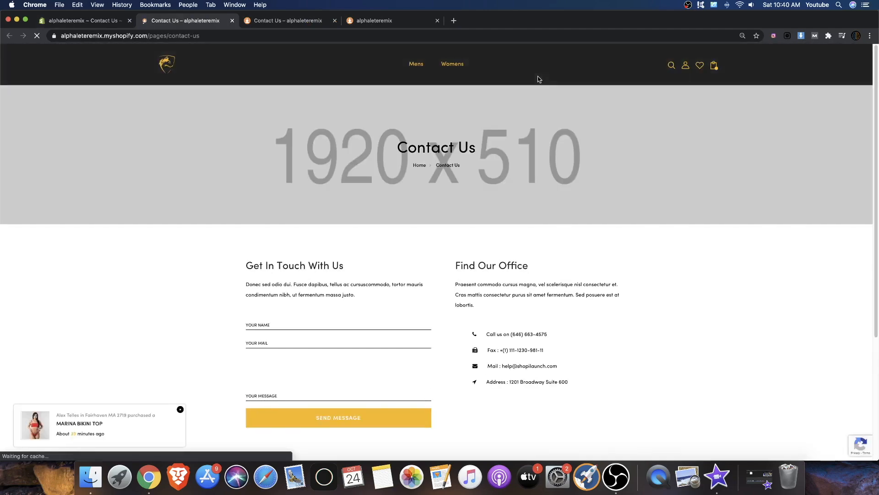
scroll(626, 198, down, 3)
drag(486, 245, 525, 301)
click(512, 222)
scroll(352, 202, up, 3)
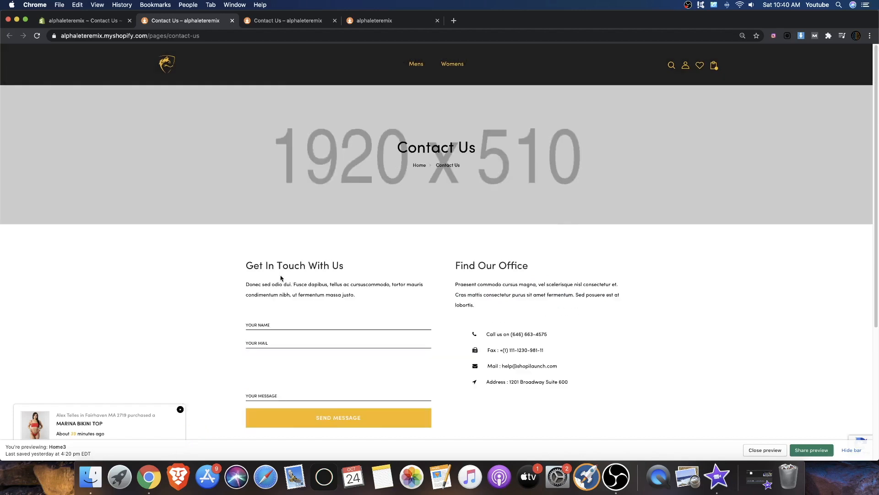
drag(281, 278, 382, 325)
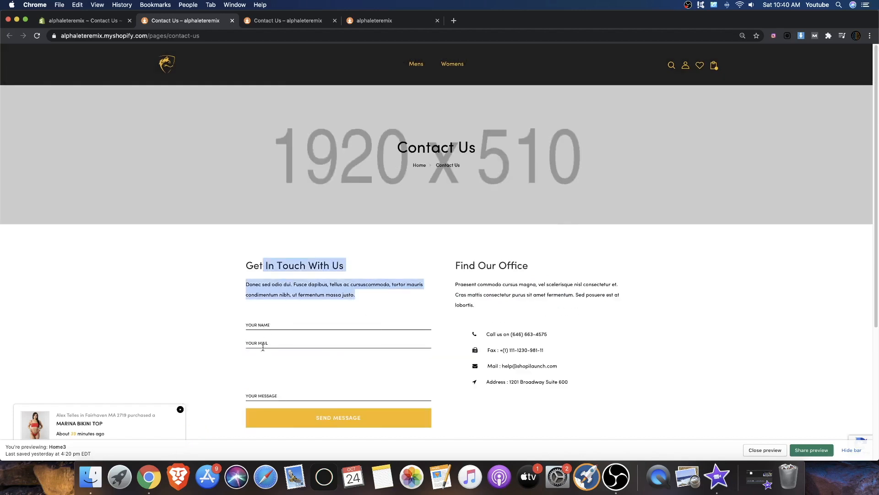
scroll(383, 129, down, 3)
scroll(504, 119, up, 3)
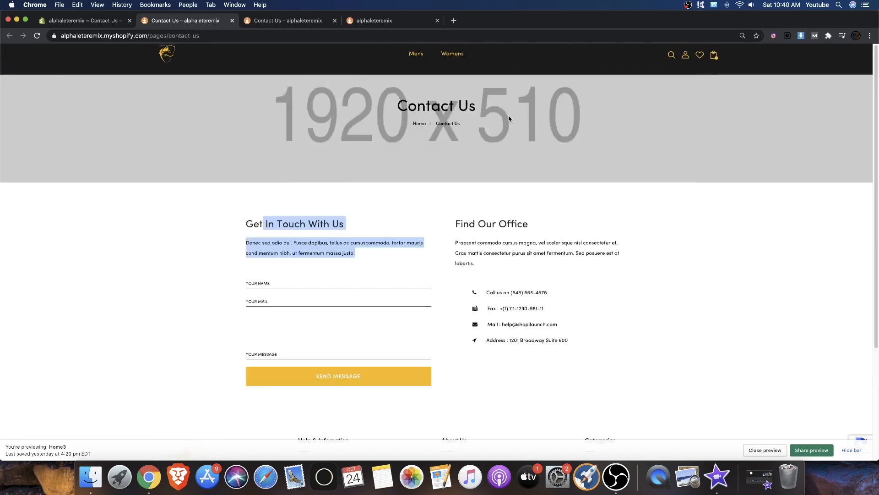
Return to the Contact Us page settings in the admin, change its template to page.contactus and save
click(102, 22)
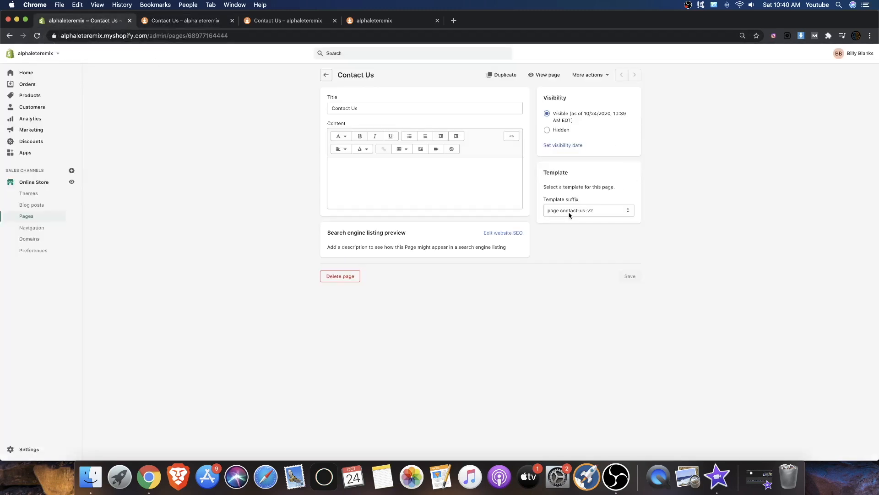
click(570, 212)
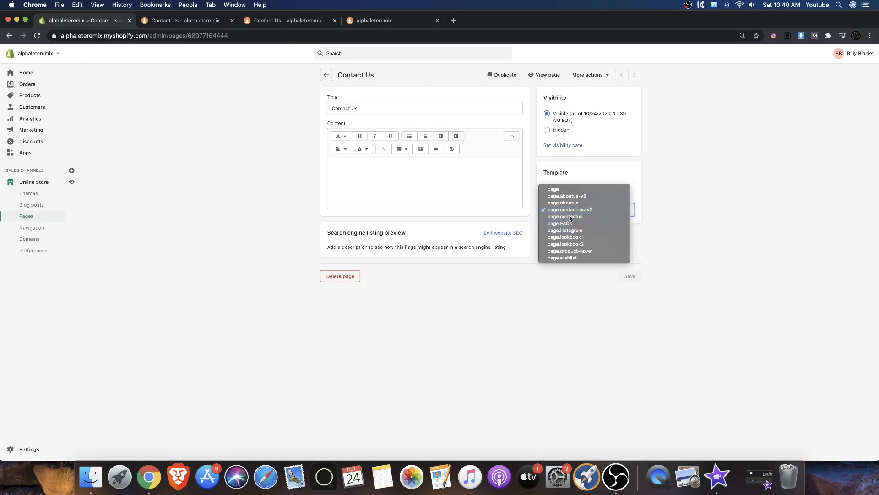
click(570, 217)
click(630, 276)
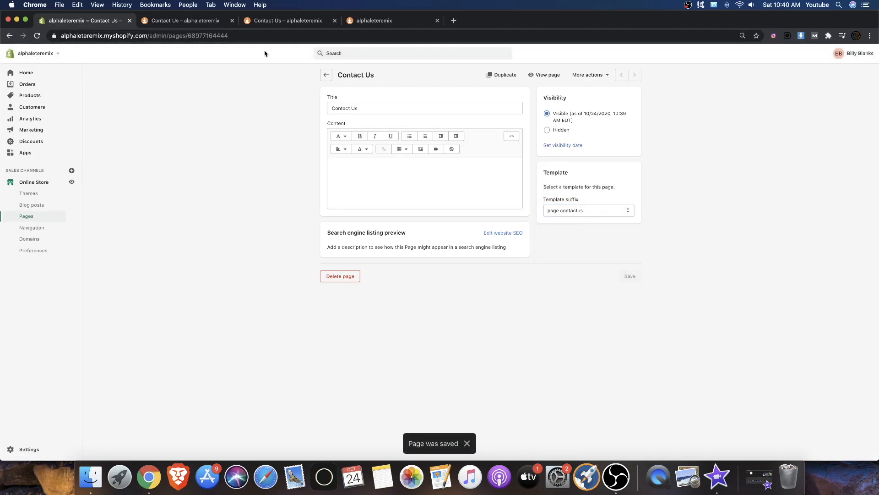
Close the open storefront previews of the Contact Us page and the home page
click(209, 23)
click(233, 21)
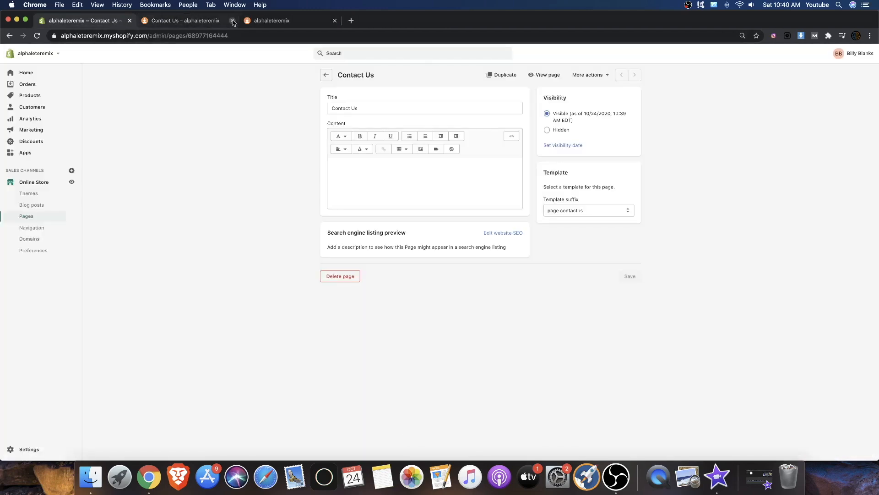
click(231, 21)
click(232, 21)
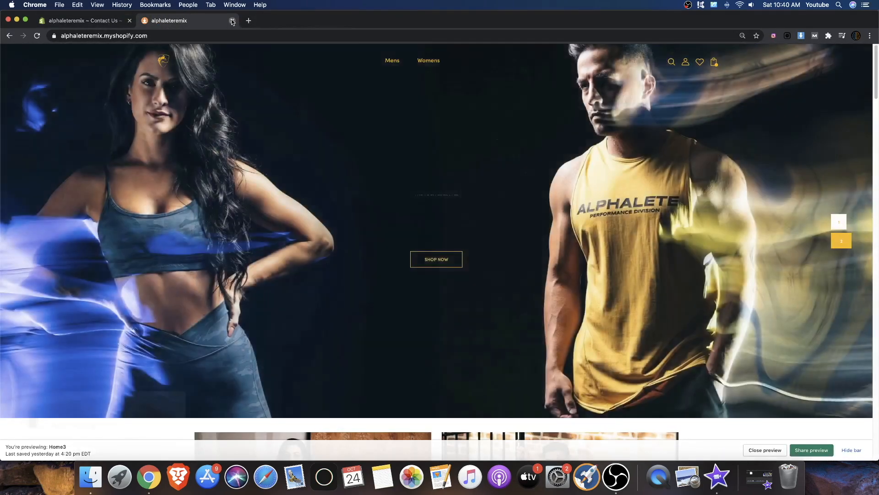
click(232, 21)
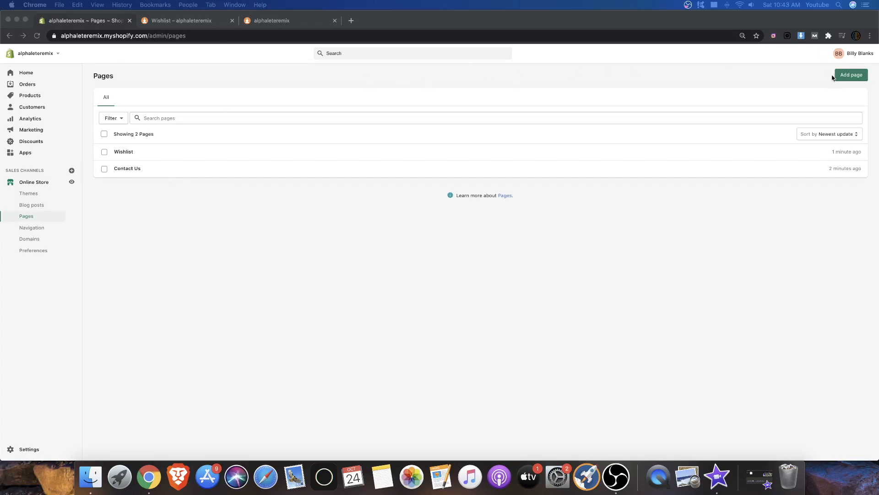
Add a new store page titled "About Us" using the page.aboutus template and save it
click(842, 78)
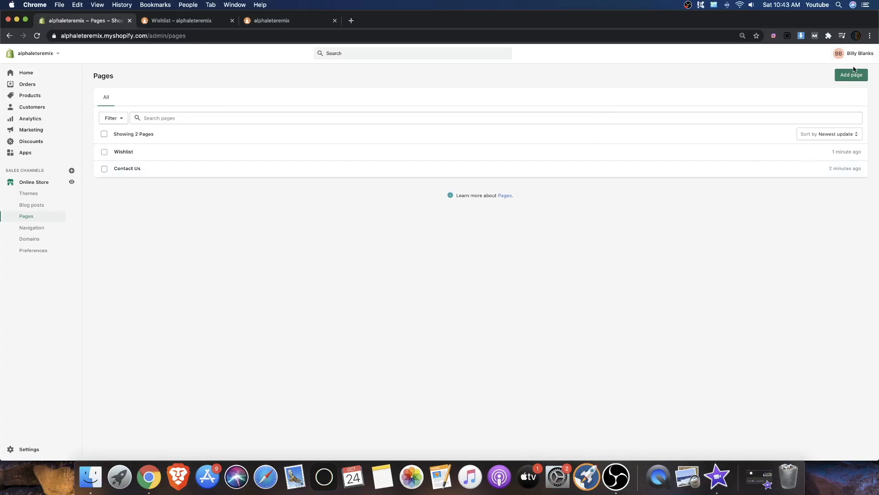
click(854, 72)
click(562, 210)
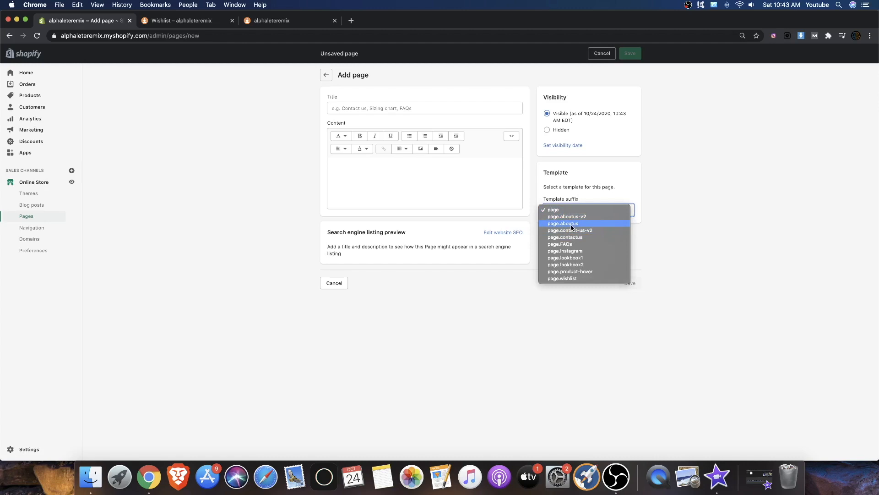
click(572, 224)
click(403, 108)
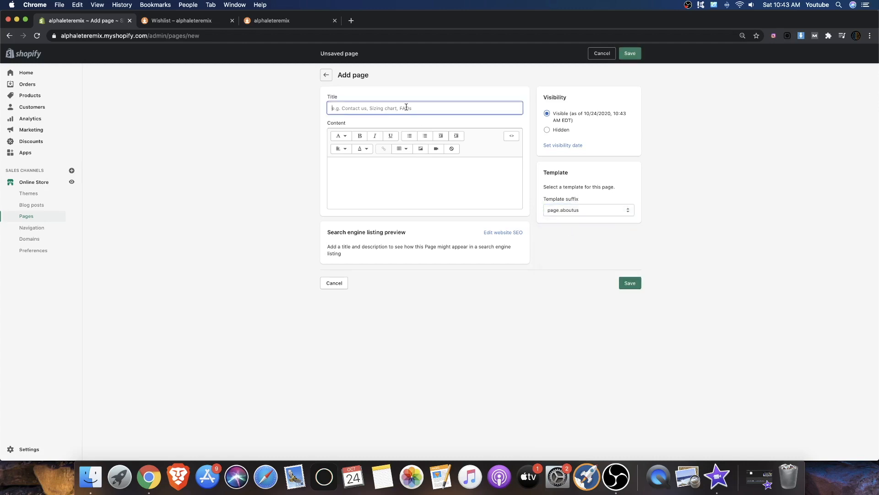
text(About Us)
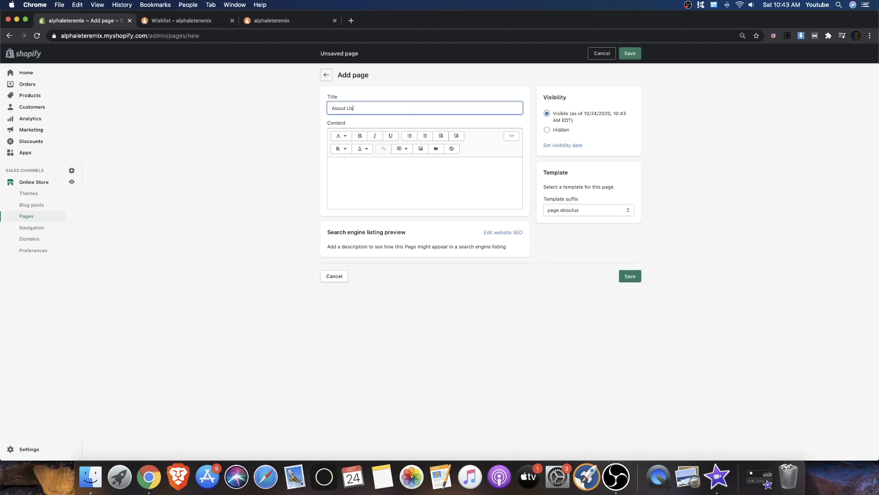
click(634, 55)
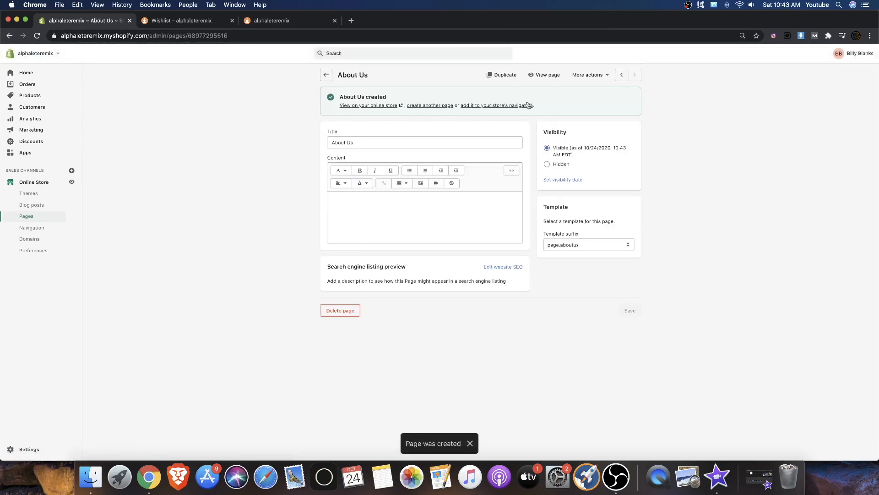
View the About Us page on the online store and examine its banner, team sections and footer
click(547, 77)
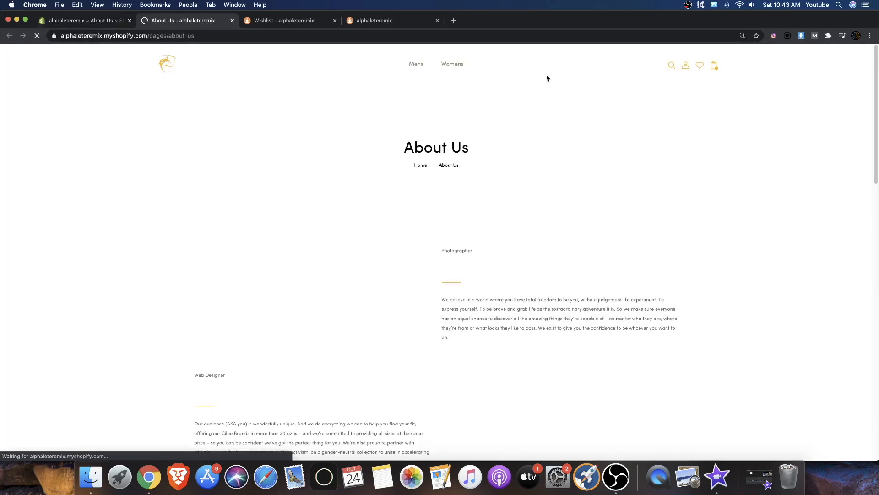
scroll(332, 152, down, 15)
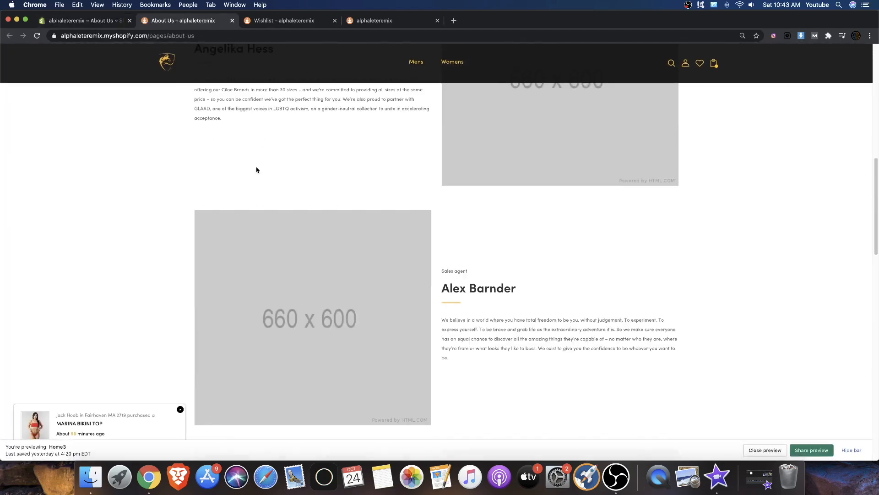
scroll(372, 179, down, 10)
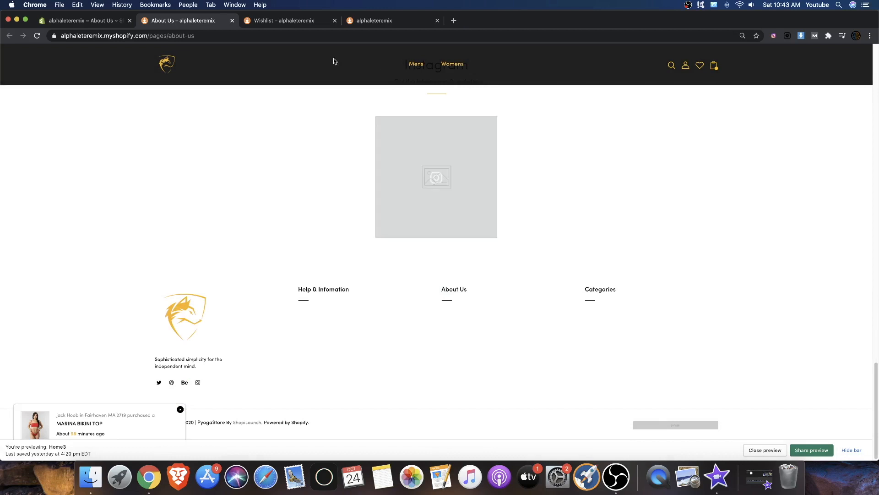
scroll(288, 155, up, 15)
scroll(297, 137, up, 10)
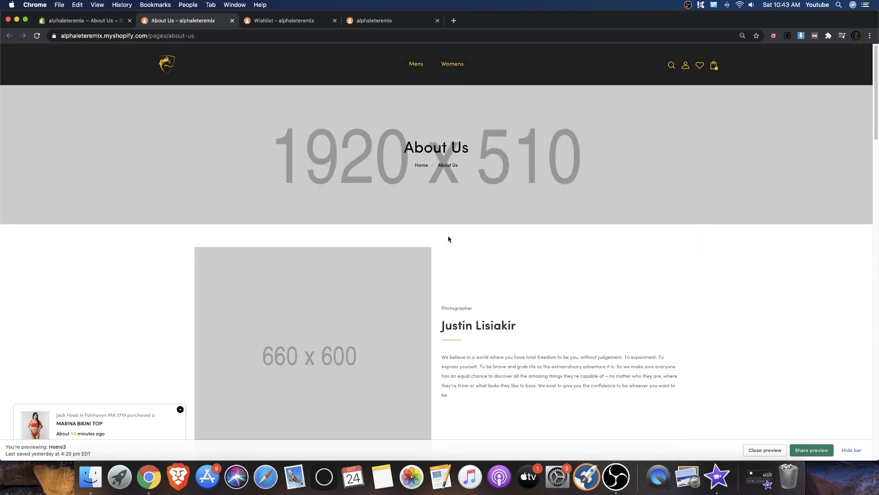
Return to the admin, look over the themes and pages lists, and check the additional actions available for the About Us page
click(120, 20)
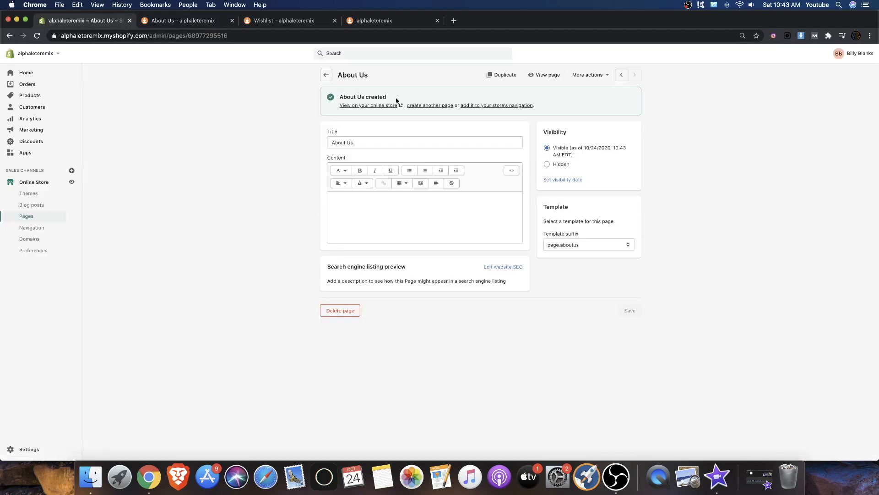
click(326, 75)
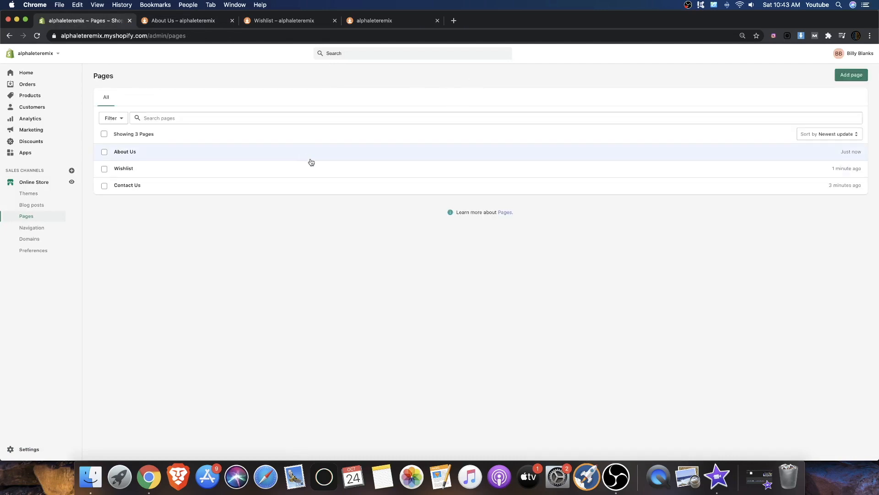
click(47, 184)
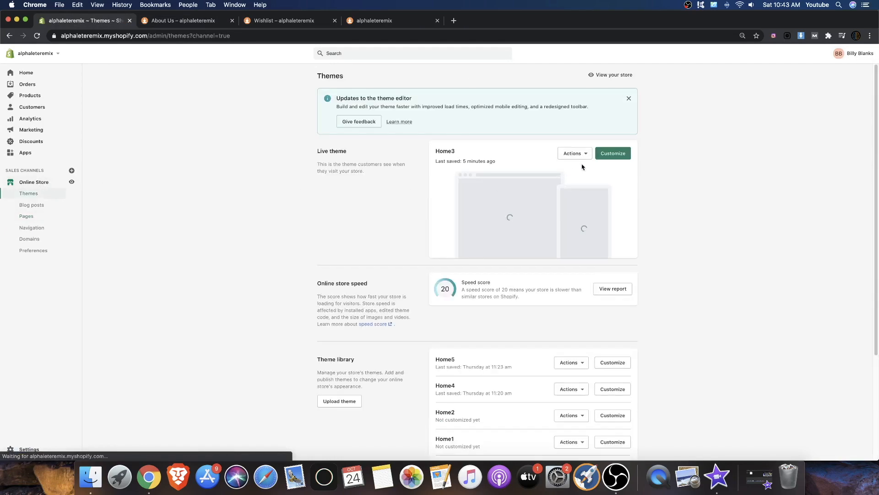
click(18, 218)
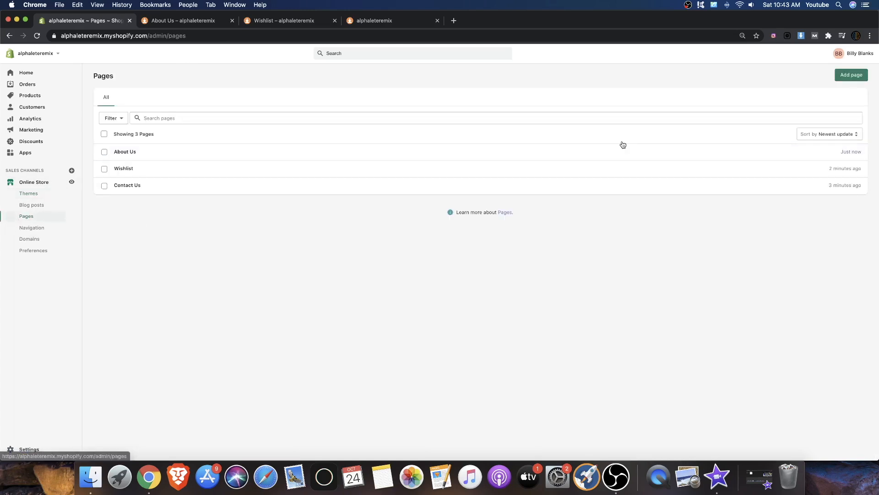
click(334, 152)
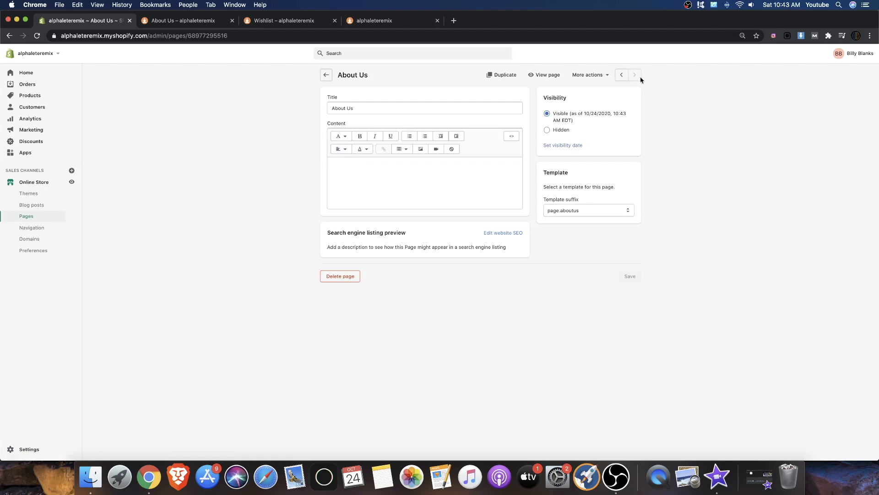
click(588, 76)
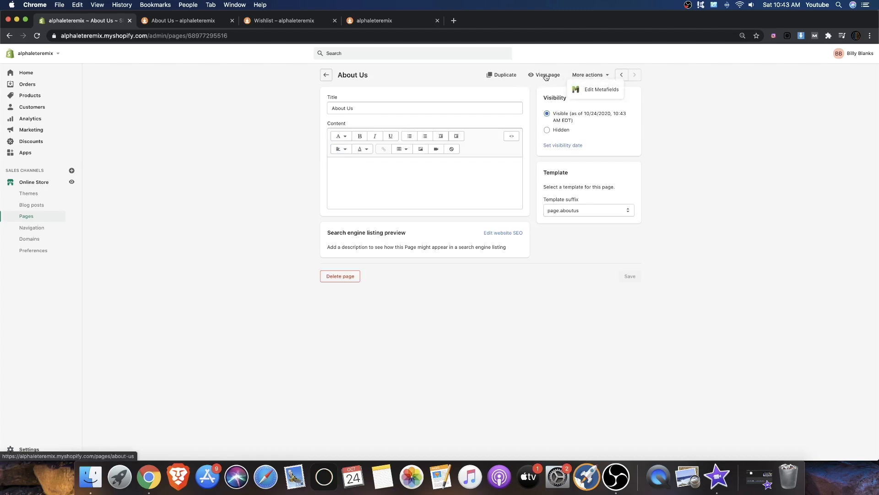
click(326, 76)
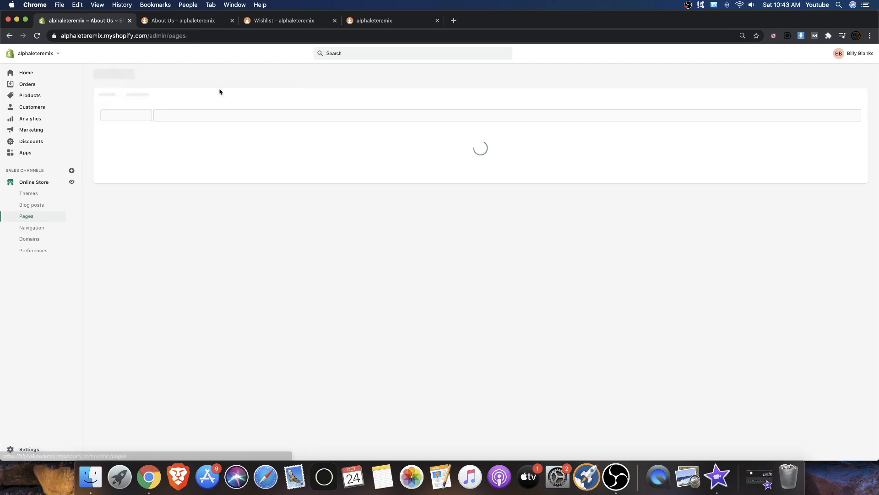
Start a new navigation menu and add an "About Us" item linked to the About Us page
click(40, 228)
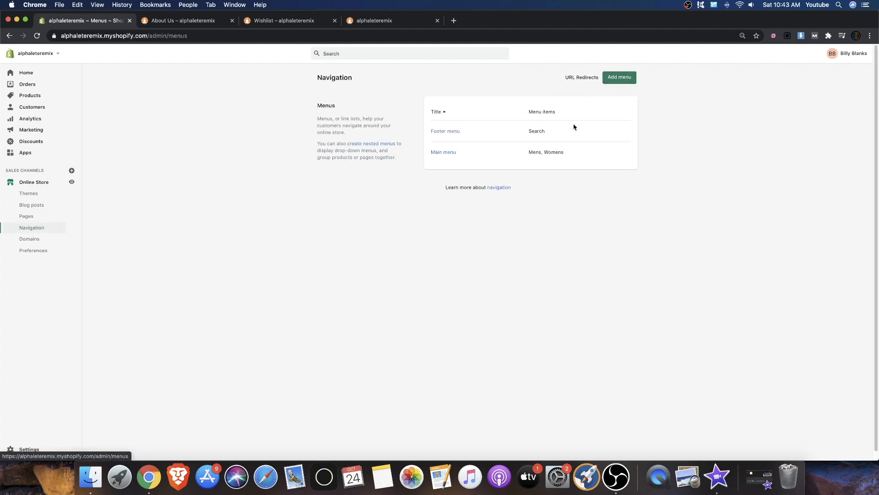
click(618, 78)
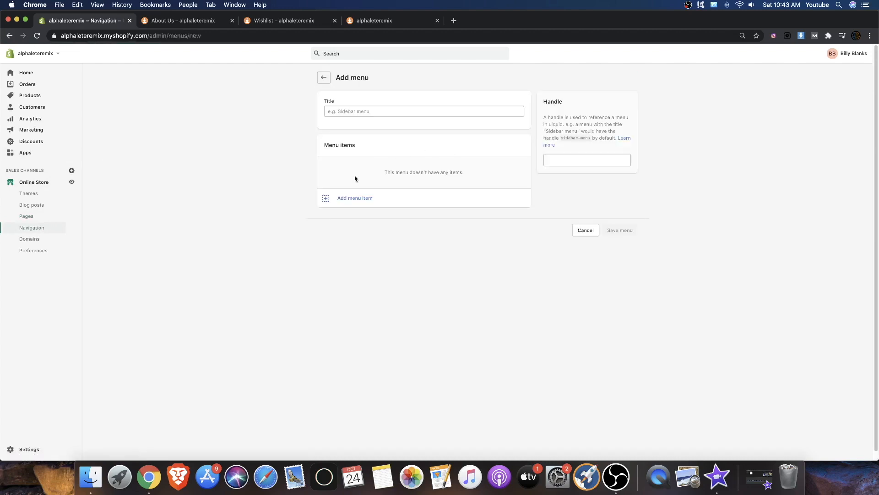
click(329, 198)
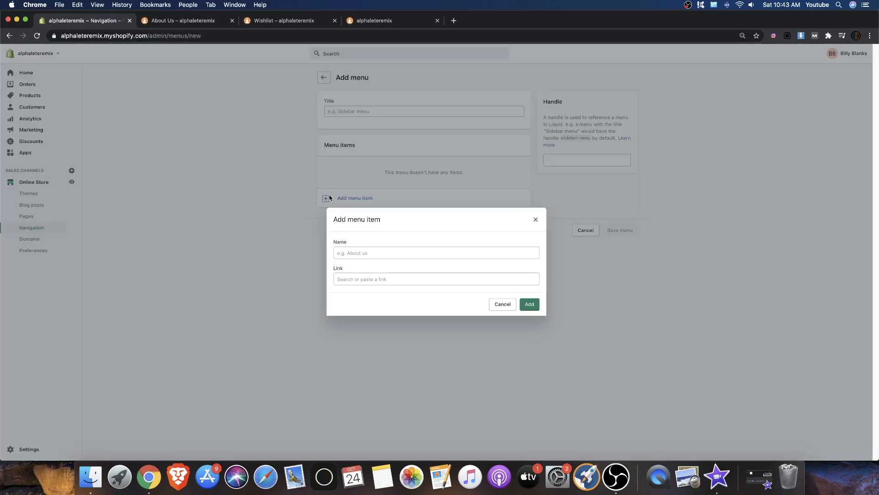
click(362, 280)
text(About)
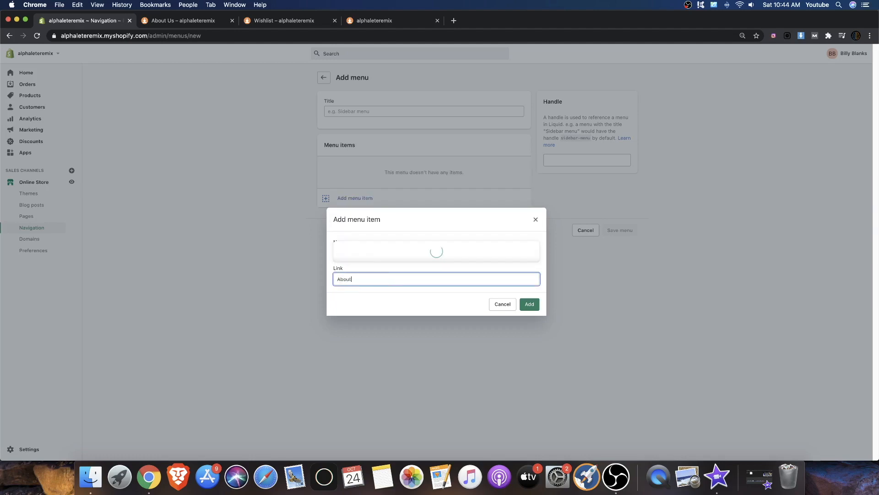
click(356, 242)
click(357, 255)
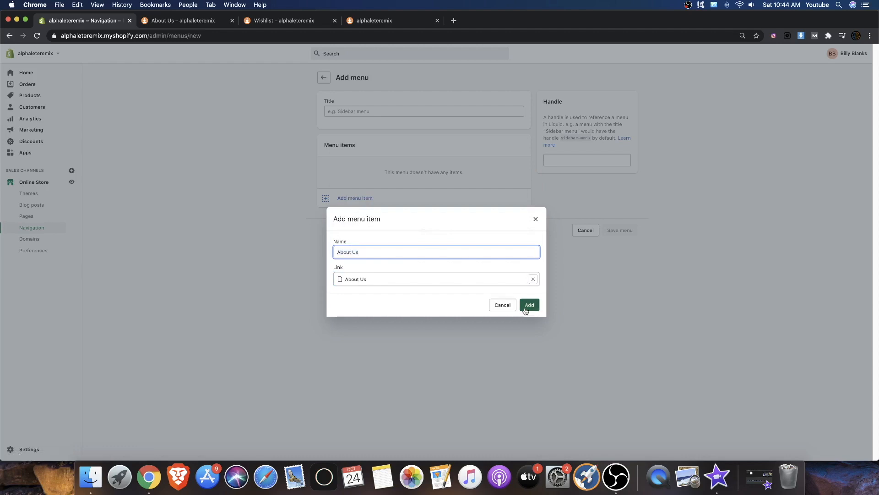
click(530, 304)
Title the new navigation menu "MAIN" and save it
click(627, 53)
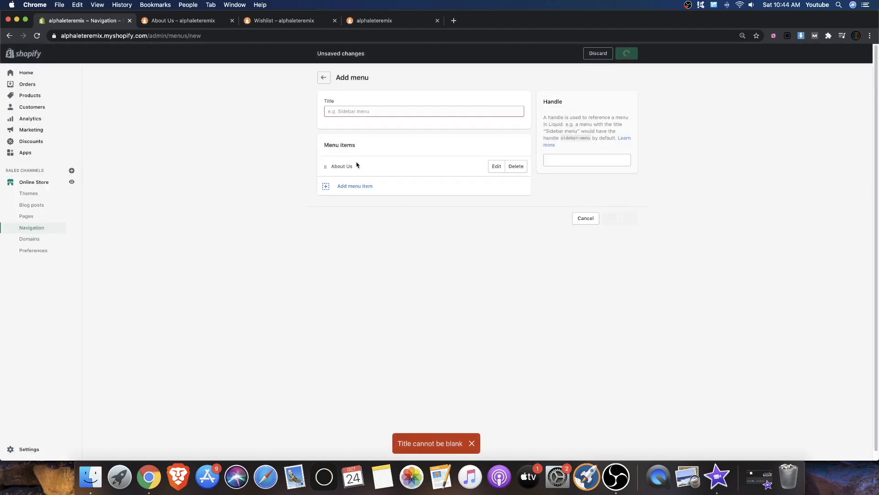
click(387, 112)
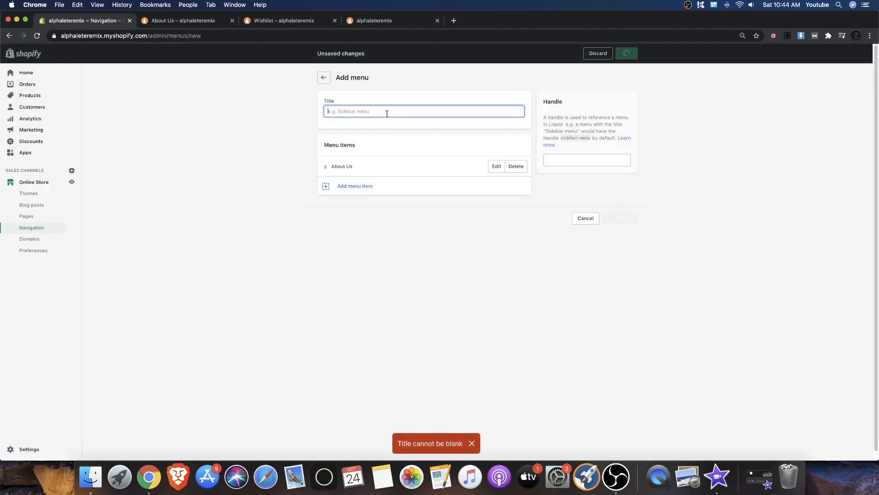
text(ME)
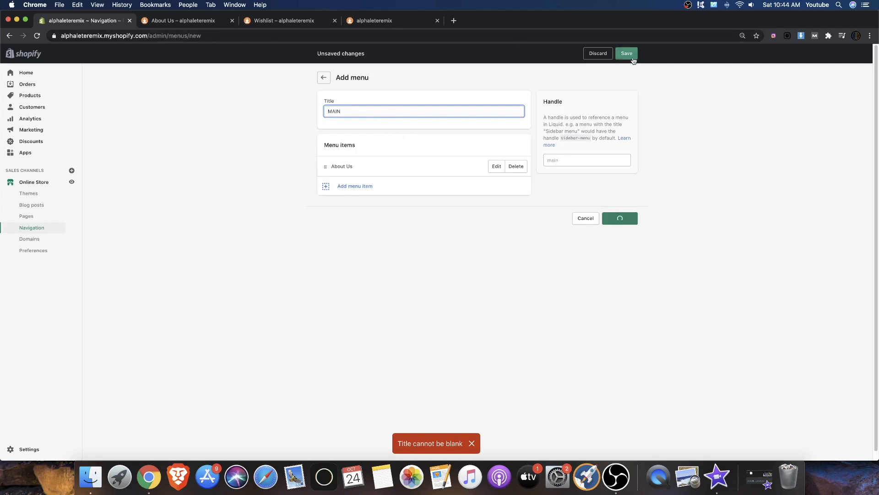
click(631, 56)
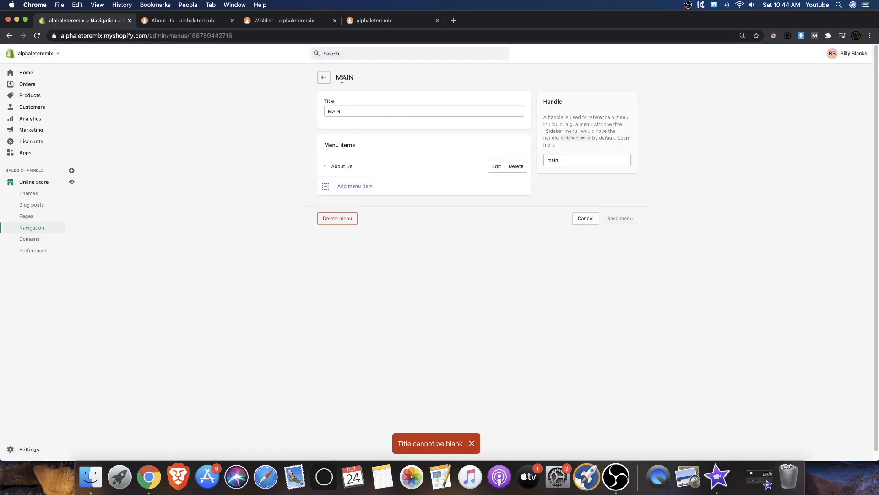
Reopen the MAIN menu and add a "Contact Us" item linked to the Contact Us page
click(324, 78)
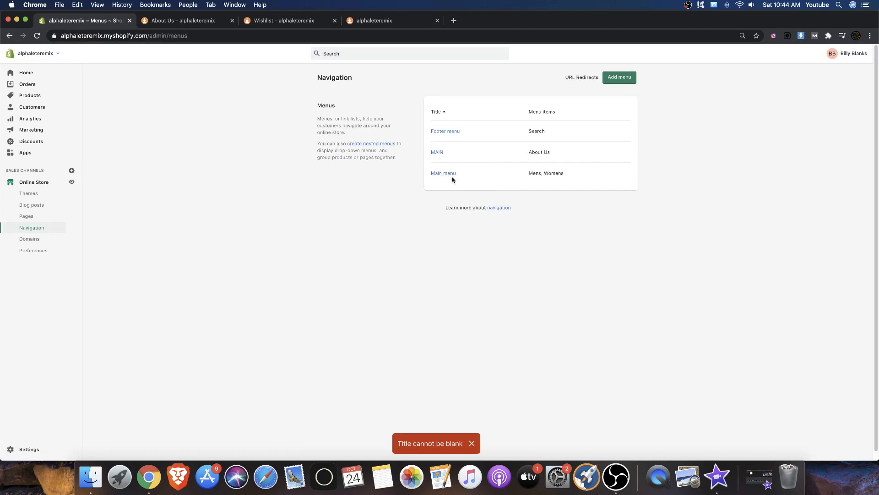
click(433, 152)
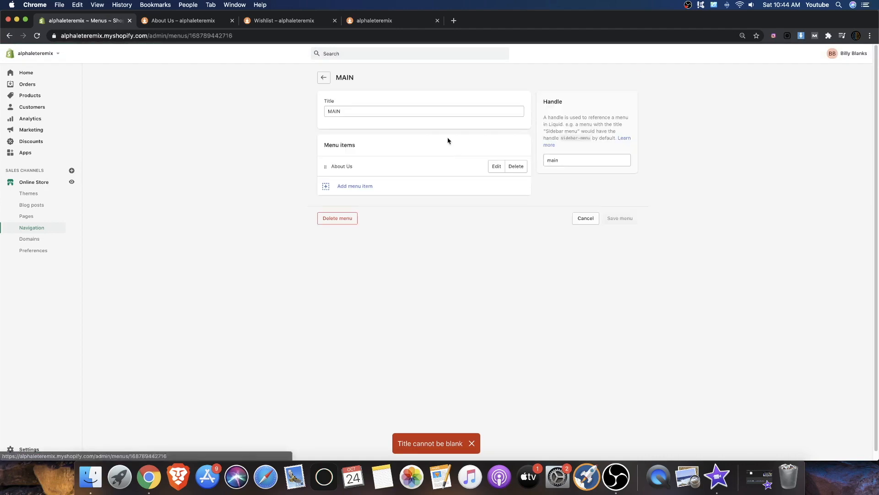
click(326, 187)
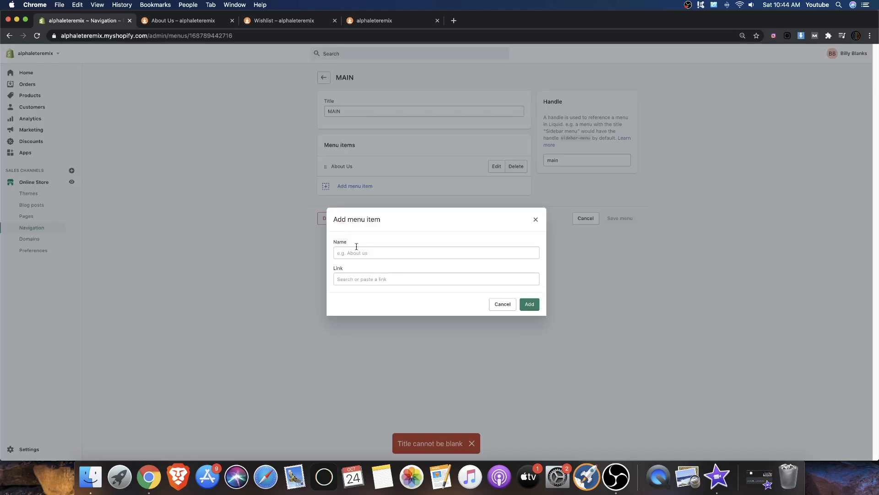
click(356, 279)
text(Contact U)
click(369, 255)
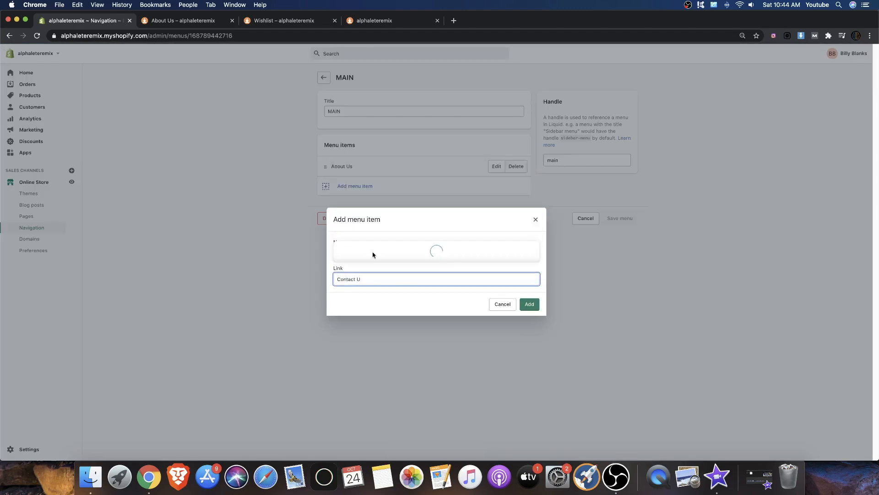
click(527, 305)
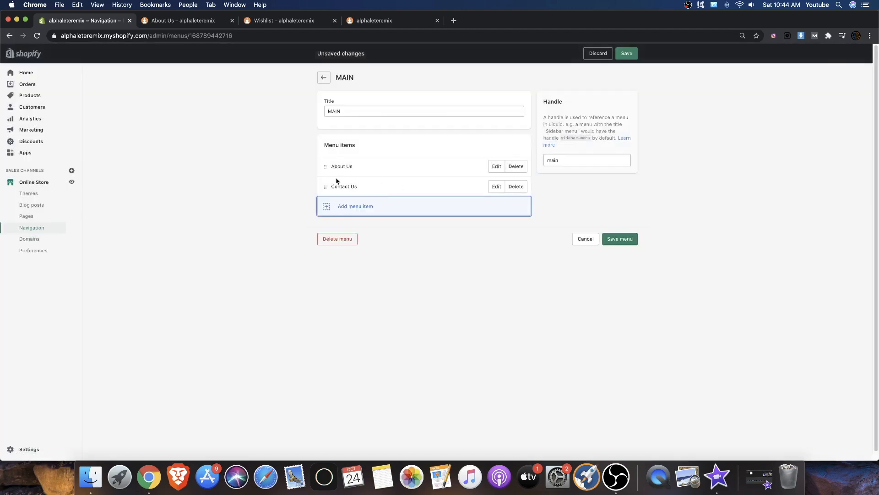
Add a "SHOP ALL" item linked to All Collections and place it first among the MAIN menu items
click(328, 205)
click(362, 278)
text(Men)
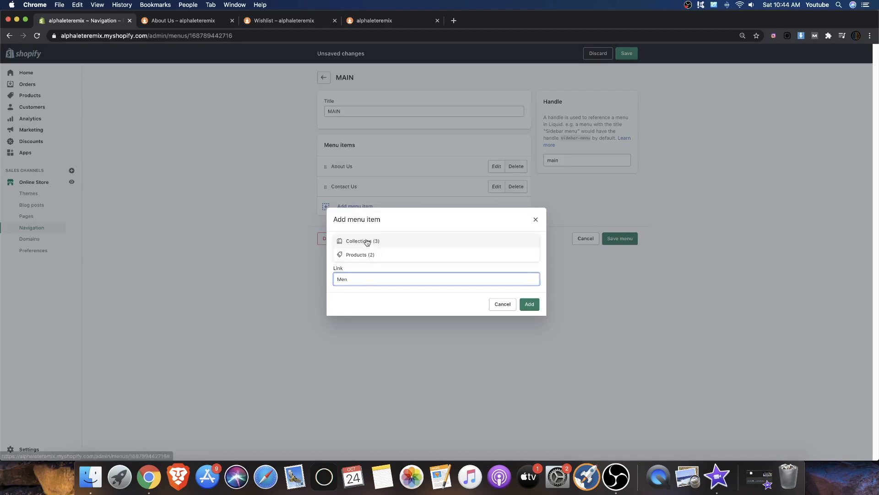
click(367, 242)
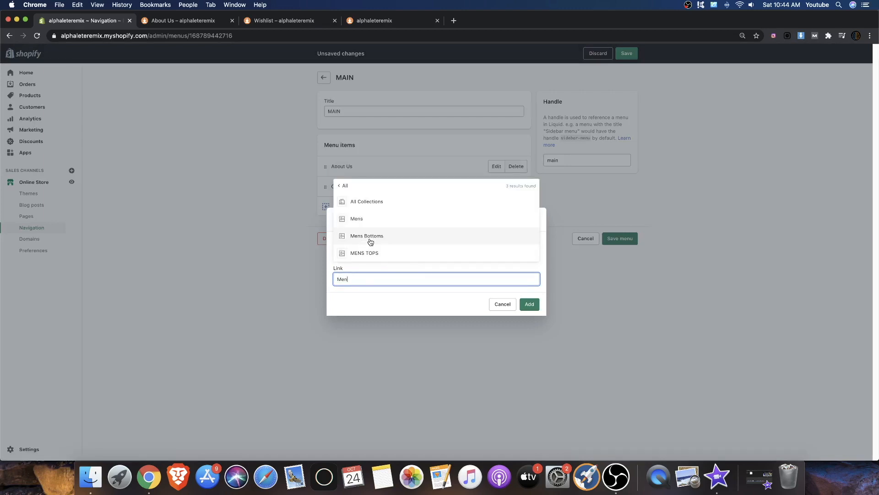
click(359, 202)
click(390, 251)
key(BackSpace)
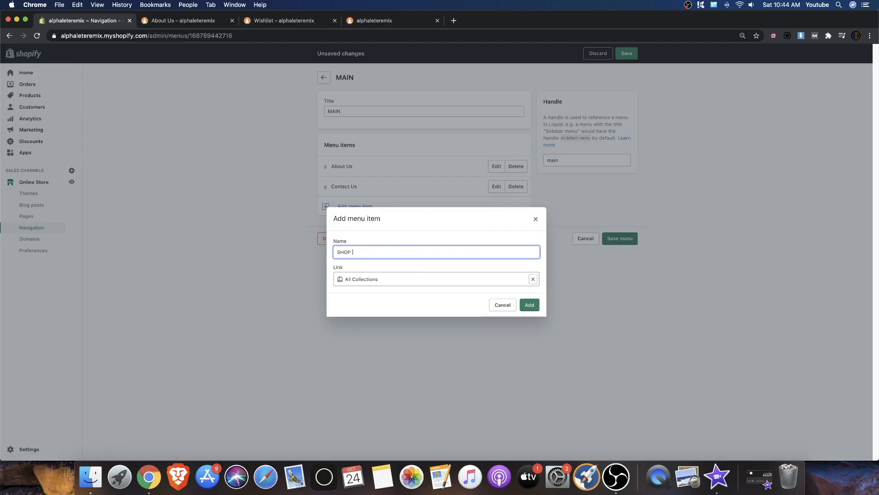
click(529, 305)
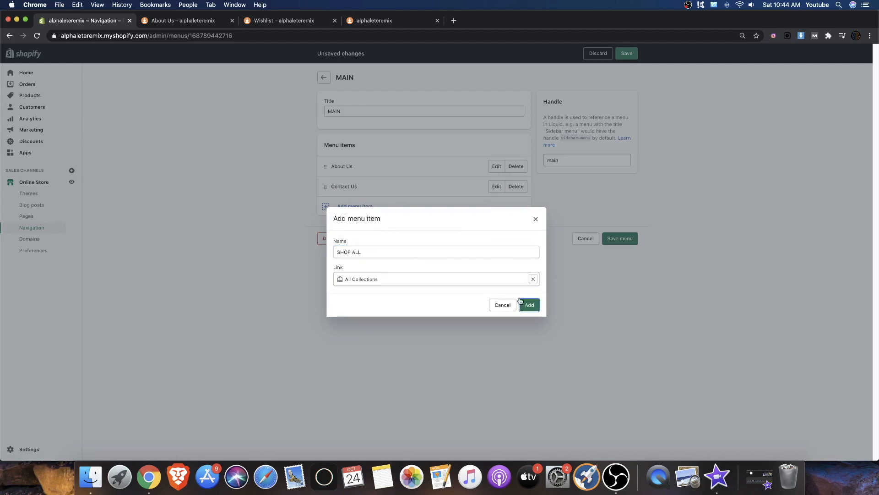
drag(327, 207, 332, 160)
Add a "Mens" item linked to the Mens collection to the MAIN menu
click(324, 228)
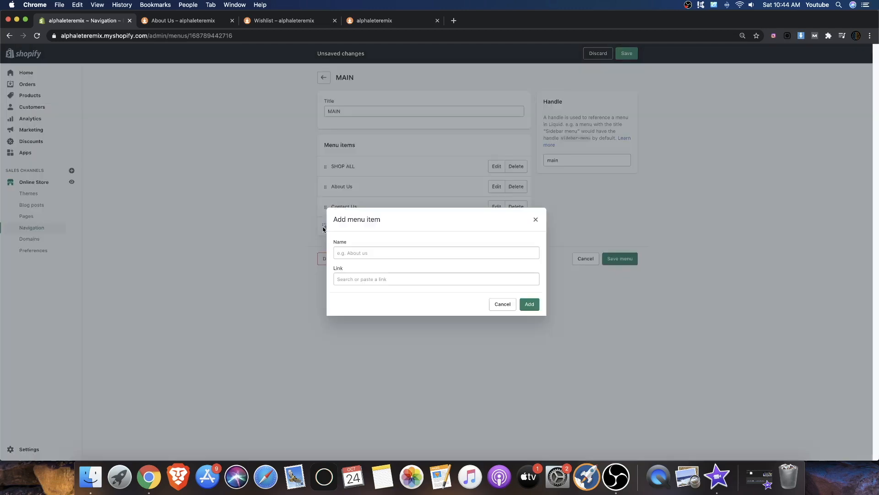
click(349, 275)
text(ME)
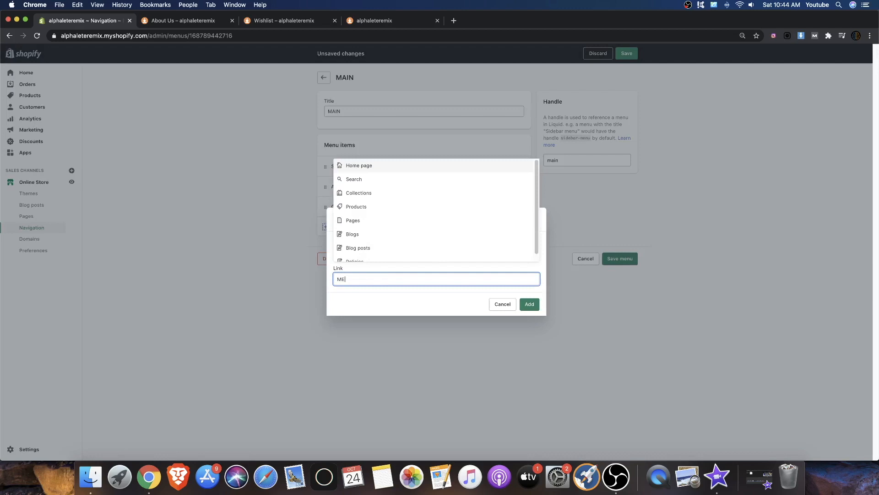
text(N)
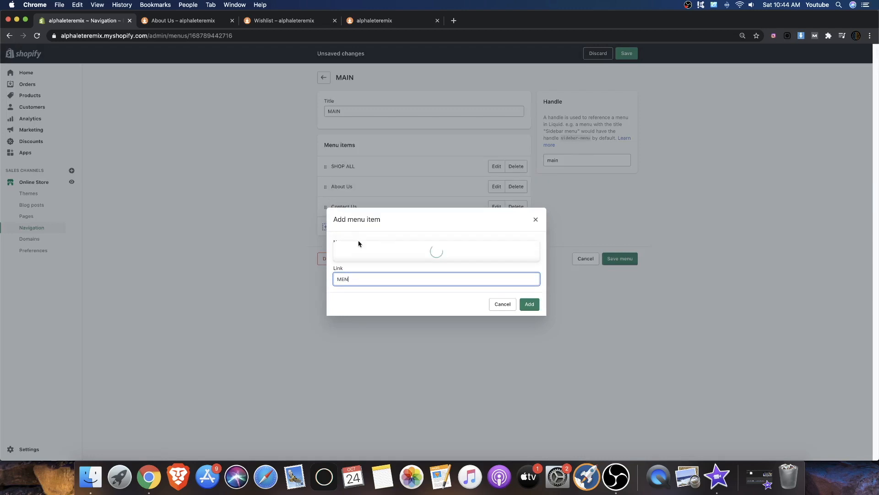
click(357, 220)
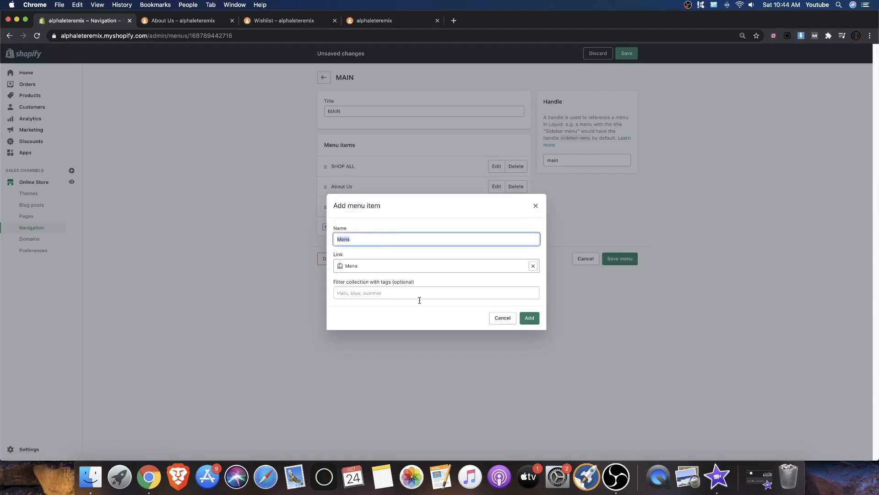
click(530, 318)
Add a "Womens" item linked to the Womens collection to the MAIN menu
click(349, 248)
click(353, 280)
text(Wi)
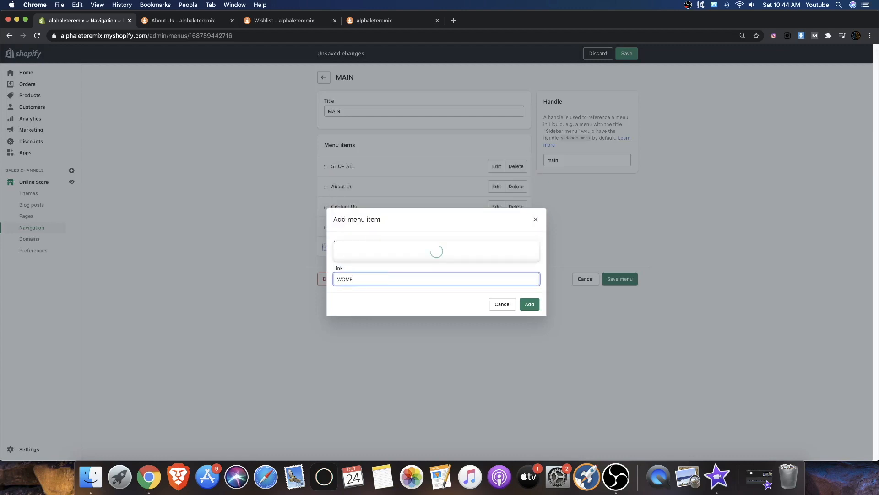
text(ME)
click(360, 223)
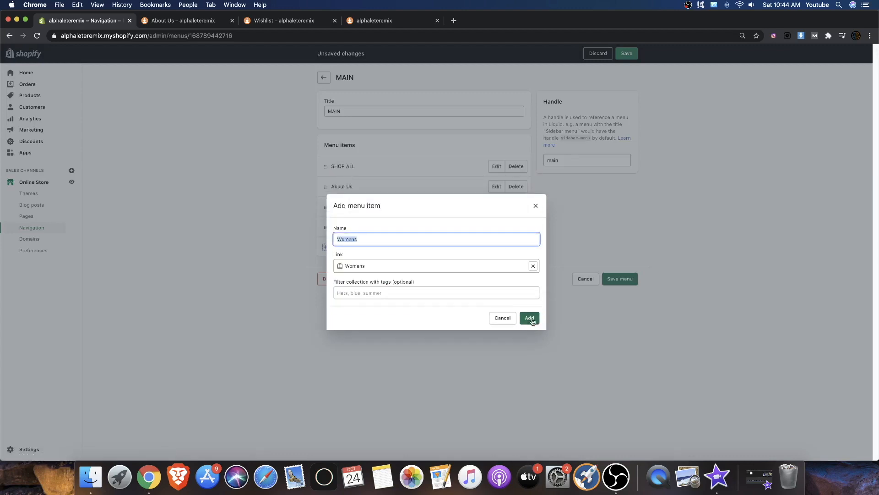
click(530, 319)
Nest the Mens and Womens items under SHOP ALL and save the menu
drag(324, 230, 337, 214)
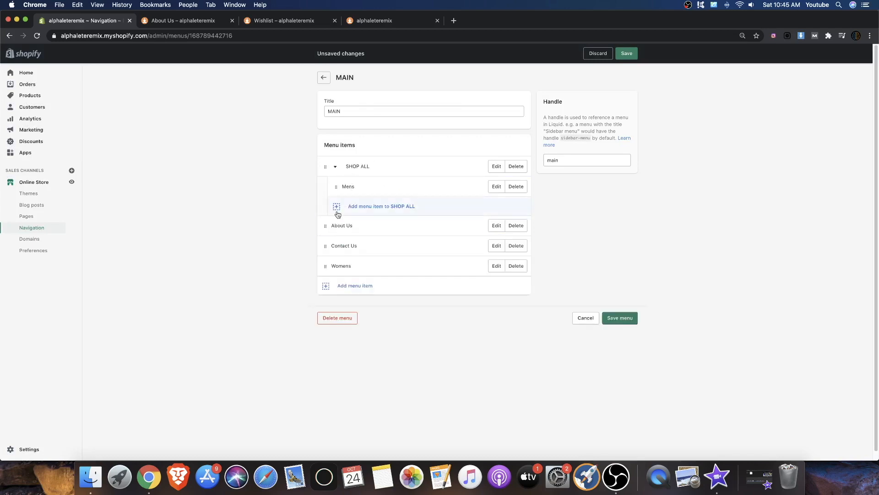
drag(324, 267, 355, 214)
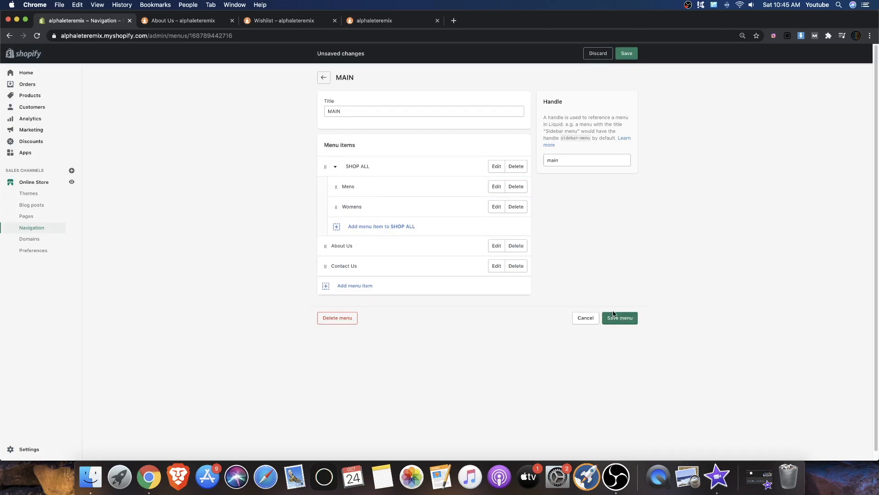
click(624, 324)
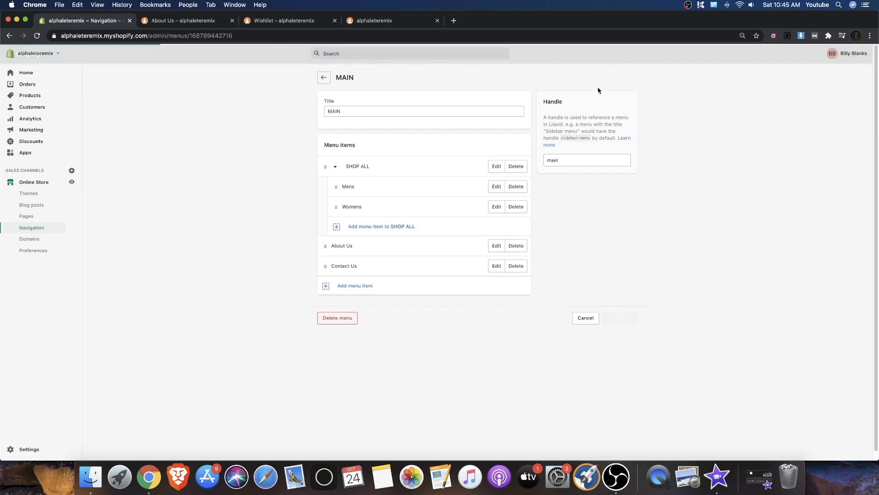
Customize the live Home3 theme and set the header's main menu to MAIN
click(47, 183)
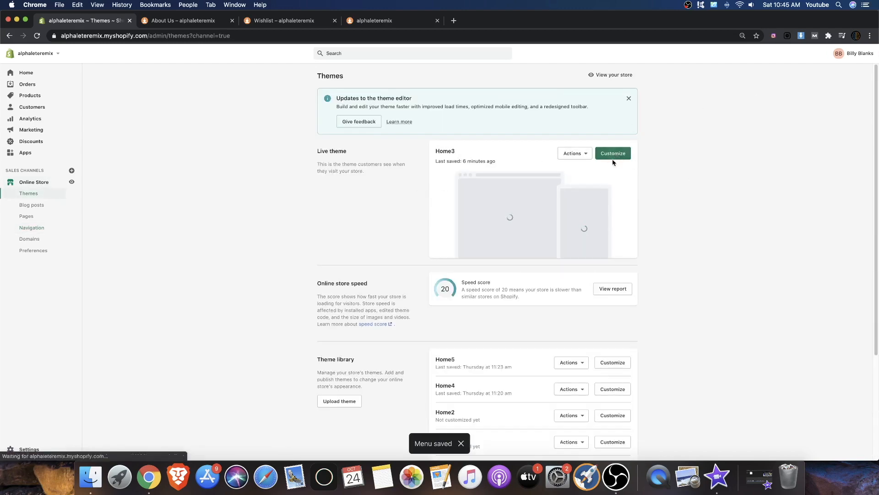
click(610, 159)
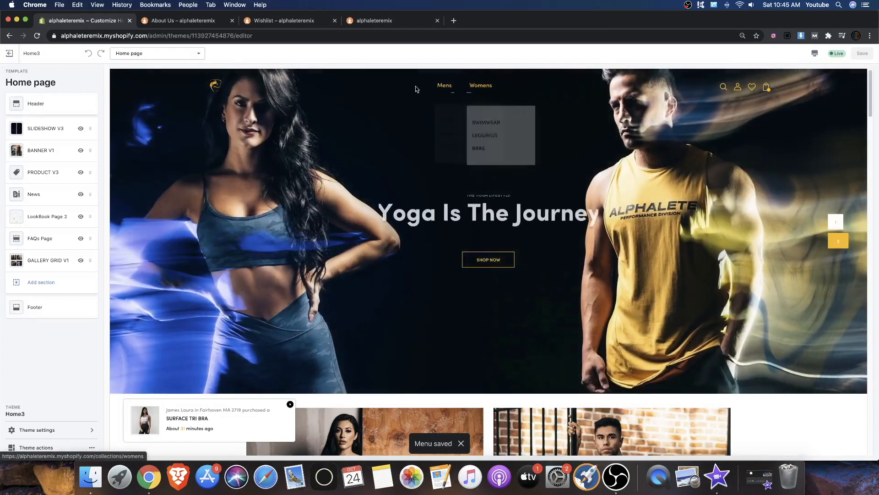
click(23, 104)
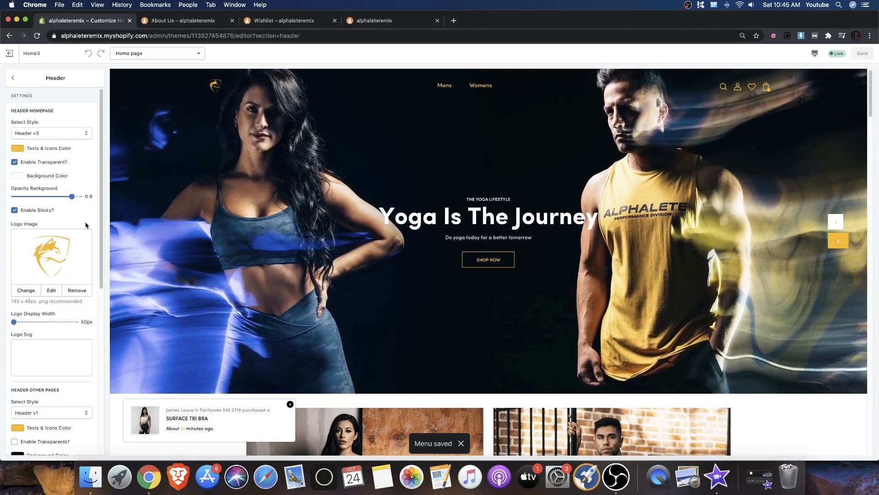
scroll(55, 186, down, 3)
scroll(58, 137, down, 6)
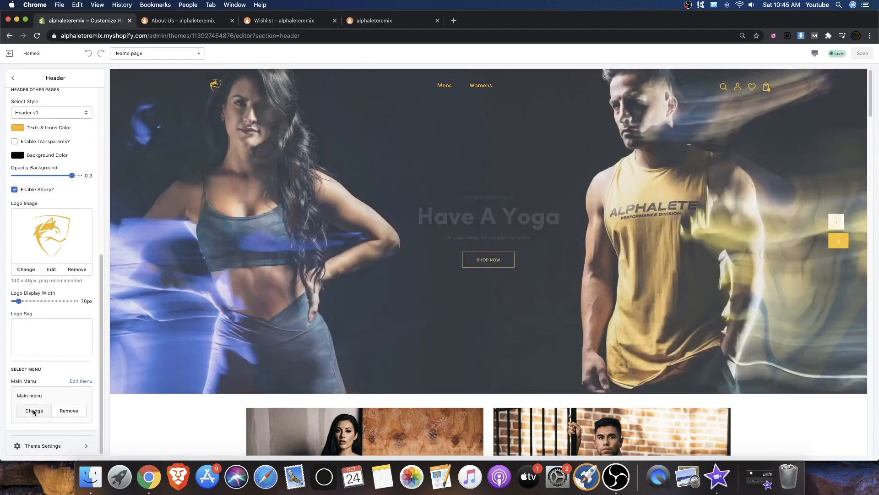
click(33, 411)
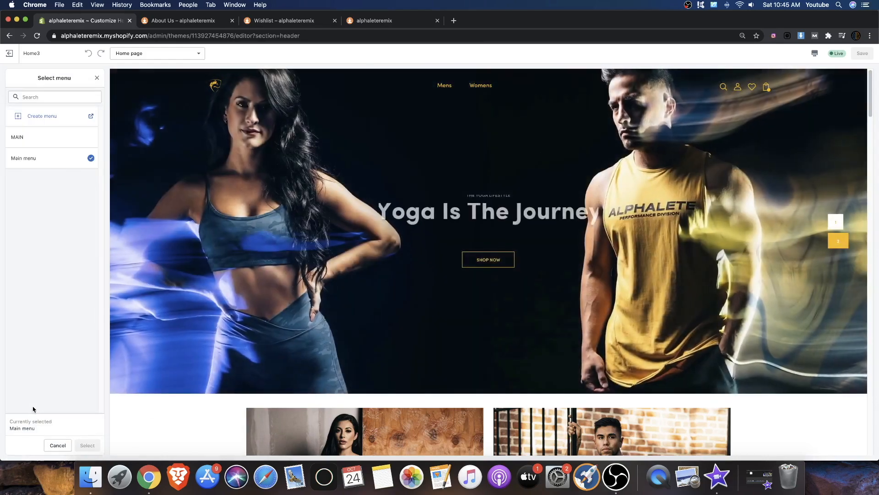
click(29, 138)
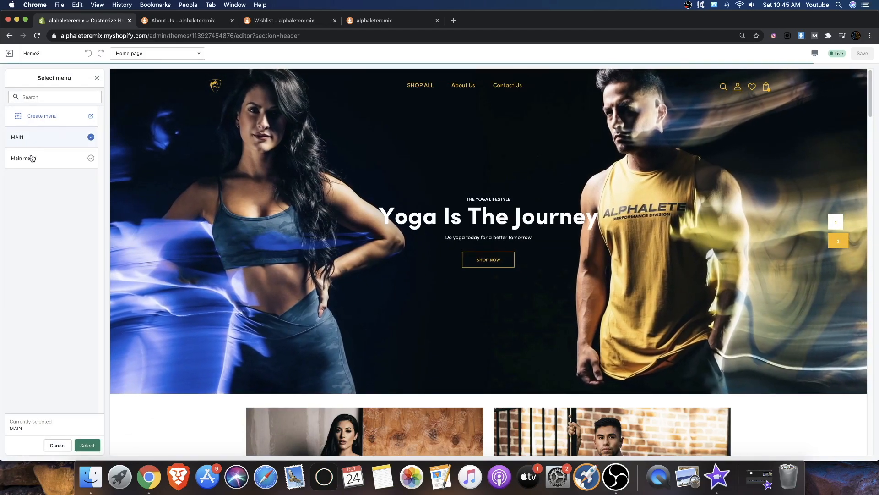
click(95, 446)
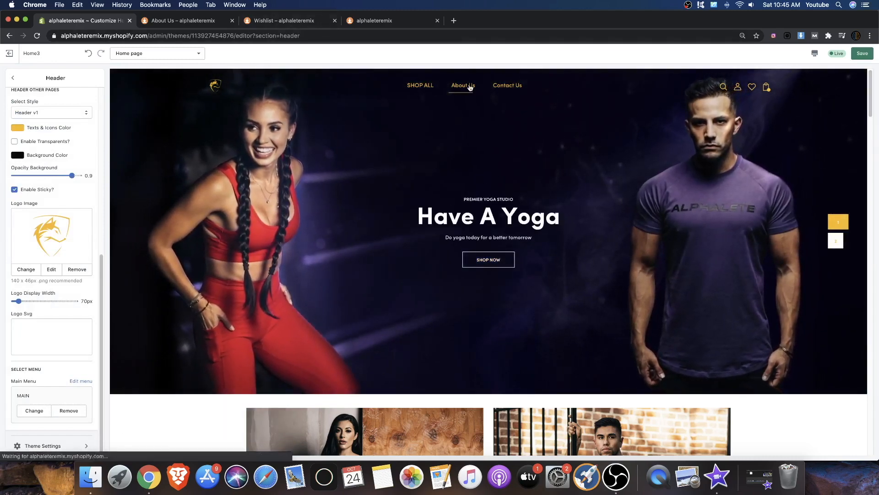
Preview the About Us page in the theme editor and look through the available page templates
click(467, 85)
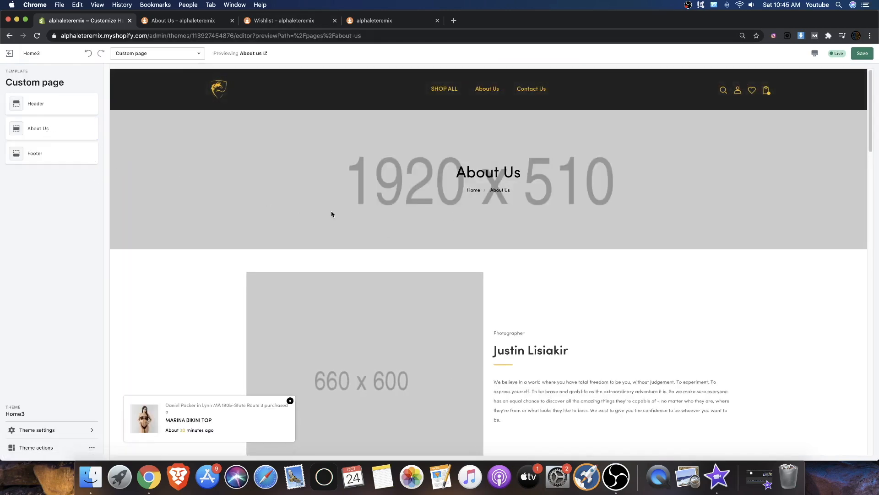
scroll(338, 215, down, 10)
scroll(361, 222, up, 10)
click(156, 53)
scroll(170, 105, down, 3)
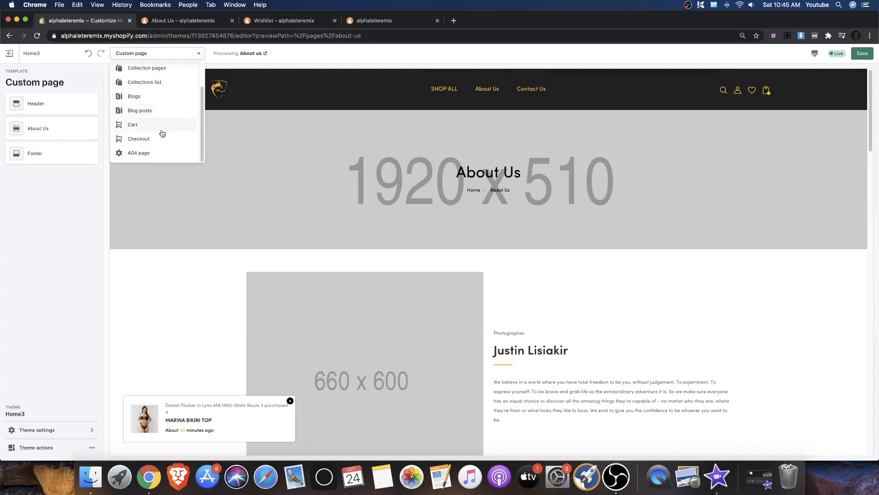
click(377, 255)
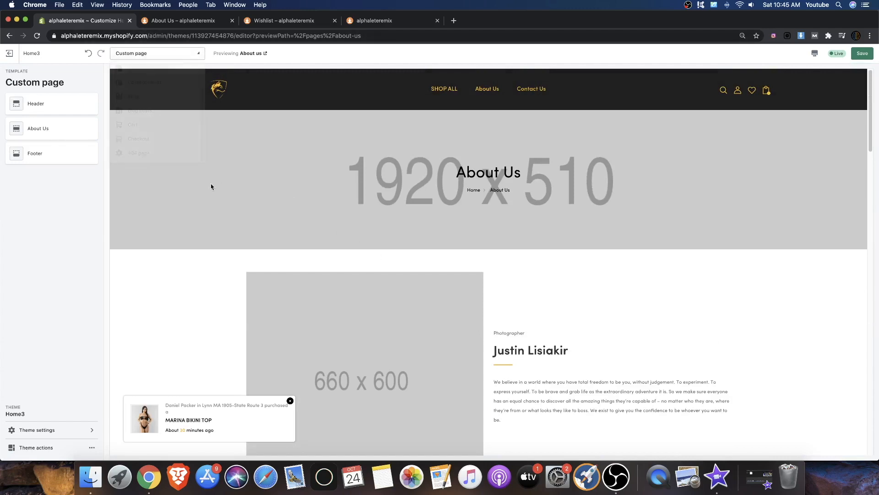
Open the first Service V1 content block of the About Us section
click(49, 132)
click(10, 74)
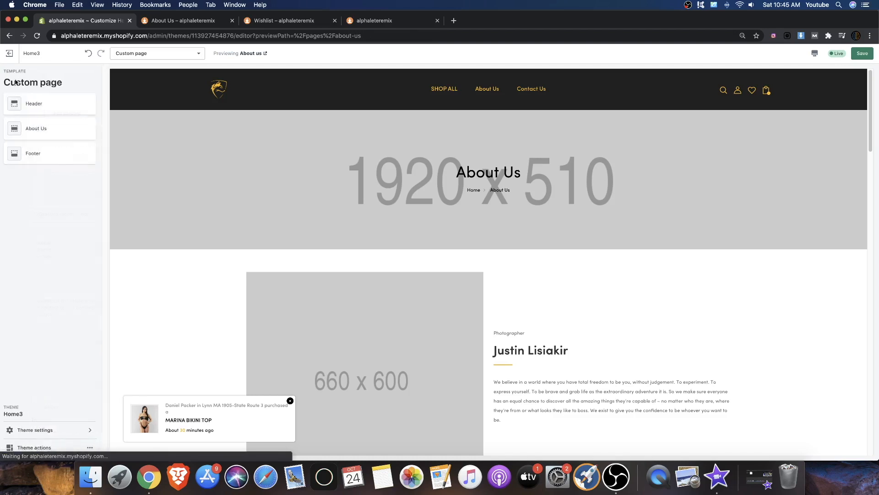
click(61, 136)
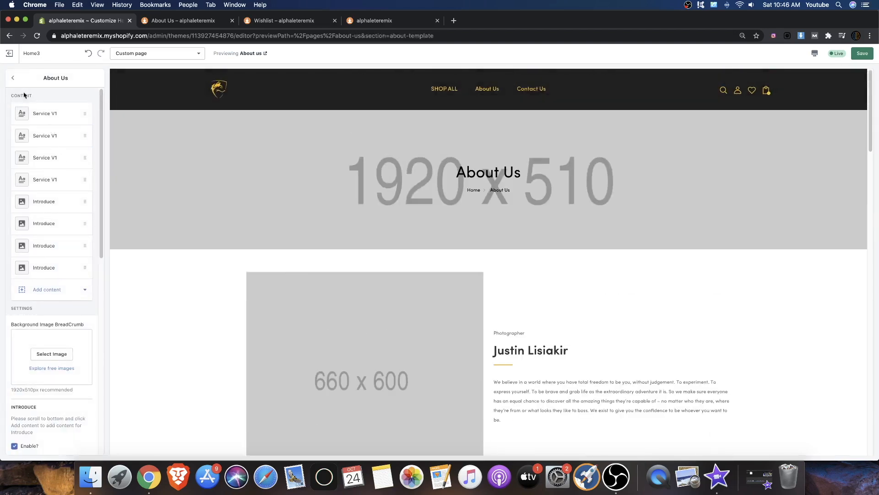
click(37, 113)
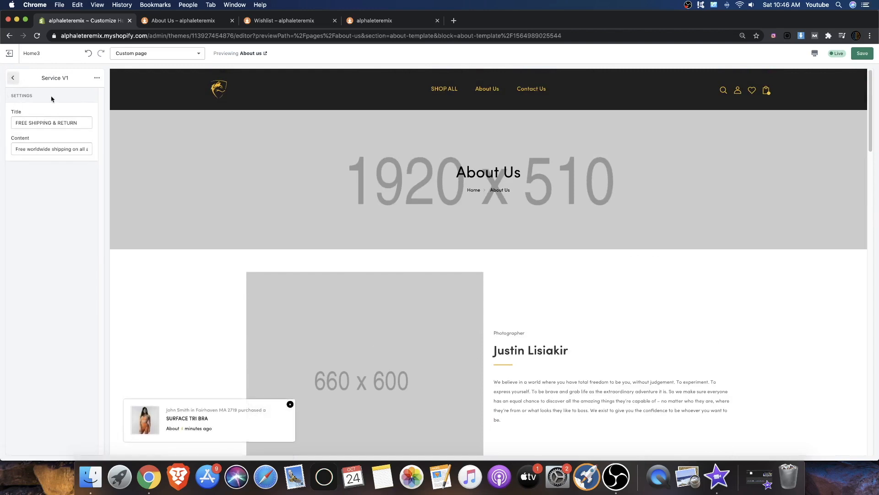
Search the About Us page for "free" to locate the service block's text, and return to the About Us section settings
scroll(385, 247, down, 6)
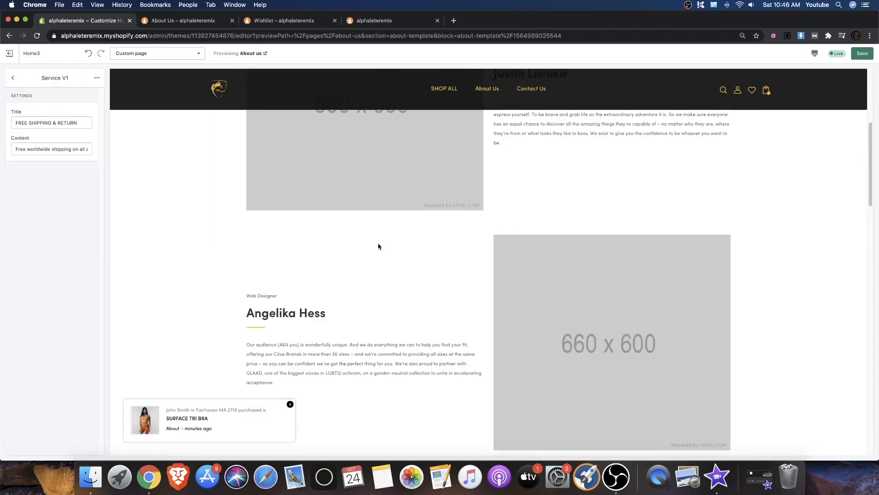
key(super+f)
text(free)
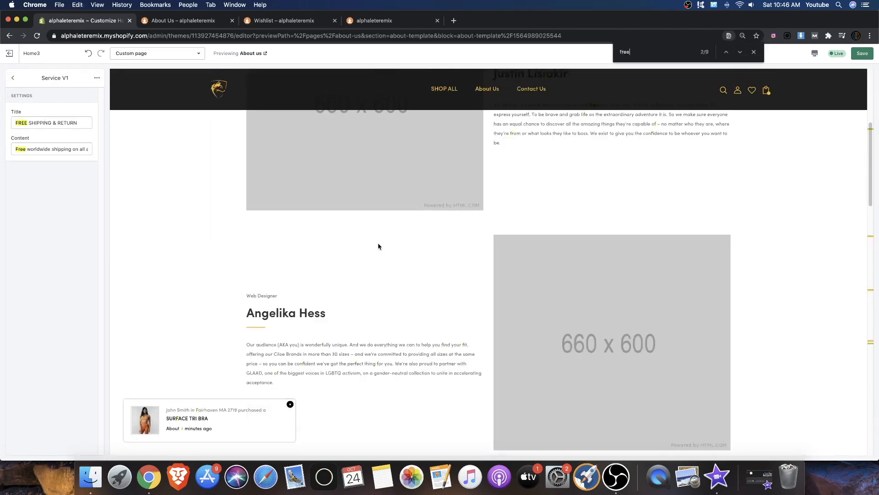
scroll(406, 227, up, 6)
scroll(400, 222, down, 3)
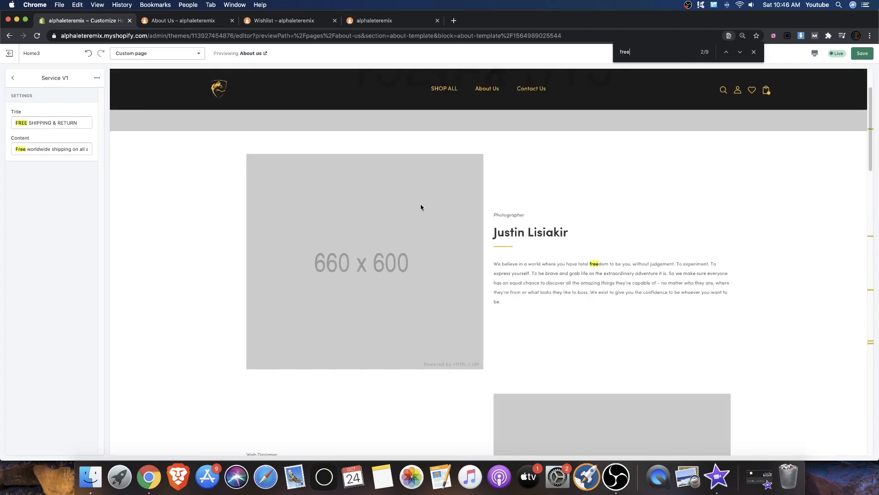
click(18, 81)
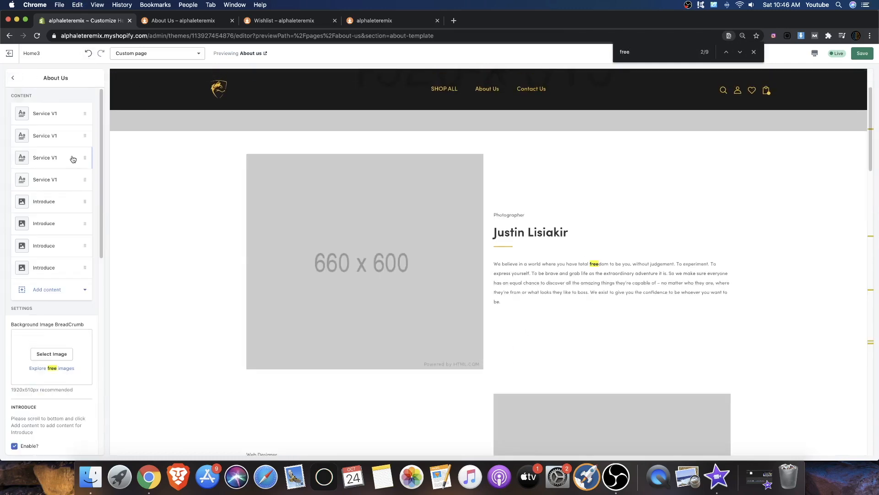
Remove the "FREE SHIPPING & RETURN" Service V1 block from the About Us section
click(34, 113)
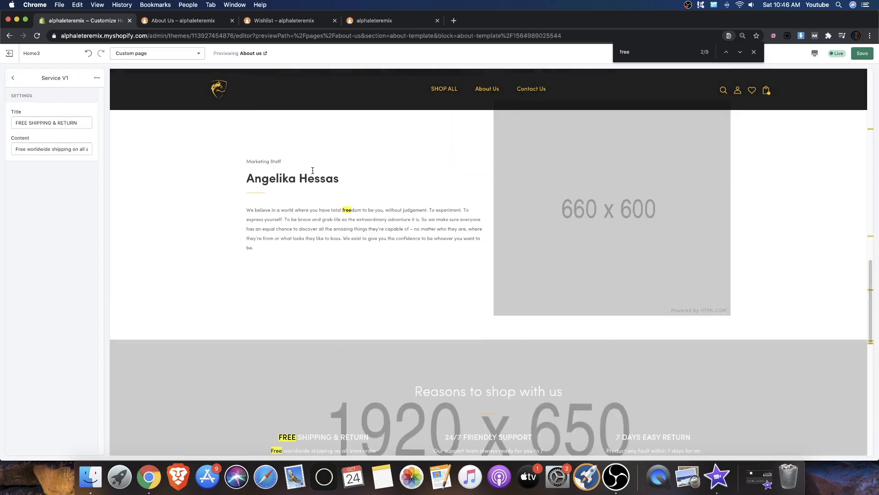
scroll(311, 172, up, 20)
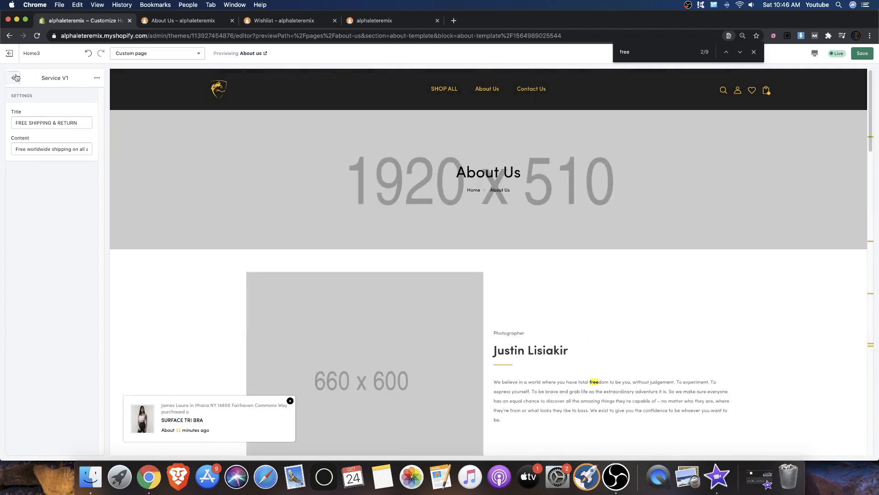
click(15, 77)
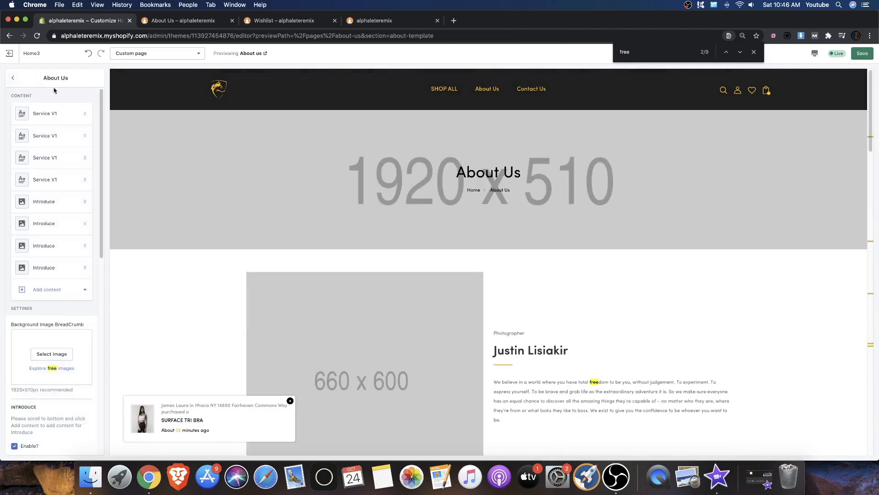
click(13, 78)
click(46, 129)
scroll(69, 233, down, 15)
scroll(63, 226, up, 15)
click(42, 131)
click(97, 78)
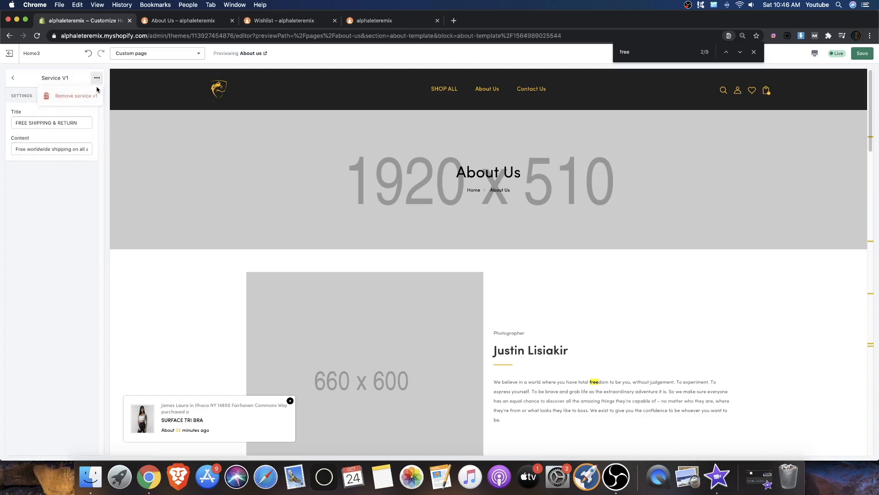
click(76, 97)
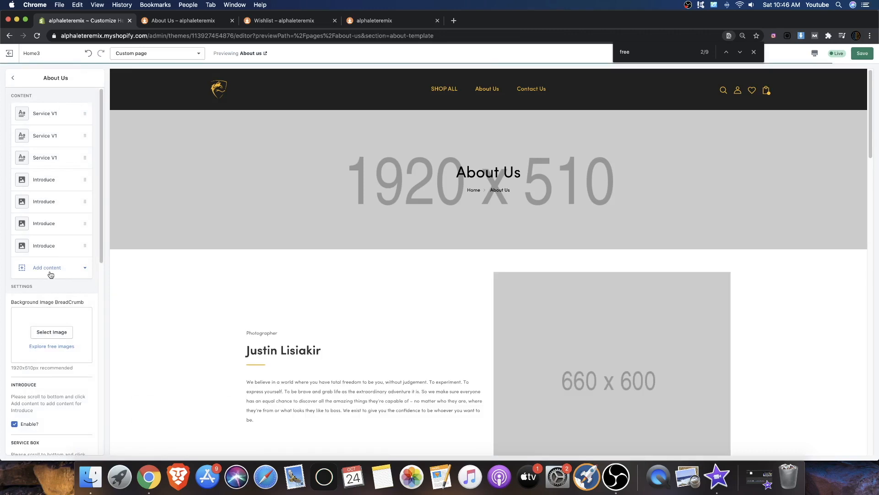
Remove the last Introduce block, the one with the description "Marketing Staff", from the About Us section
click(44, 246)
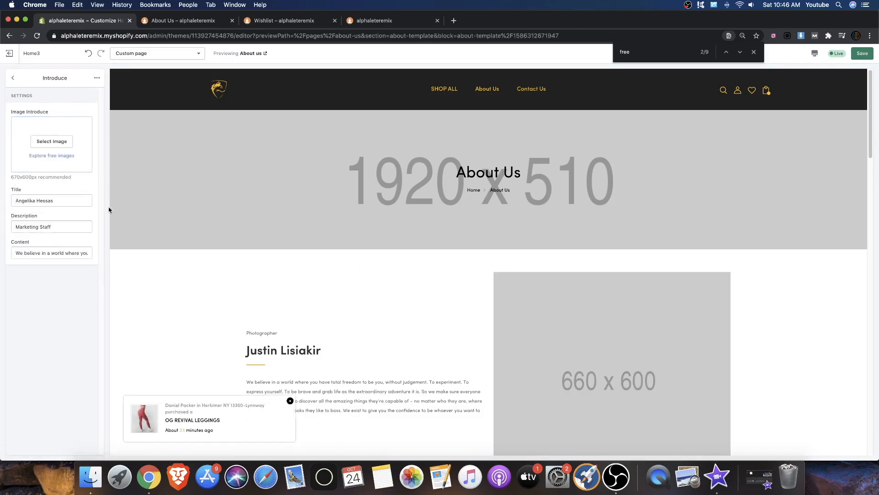
click(97, 77)
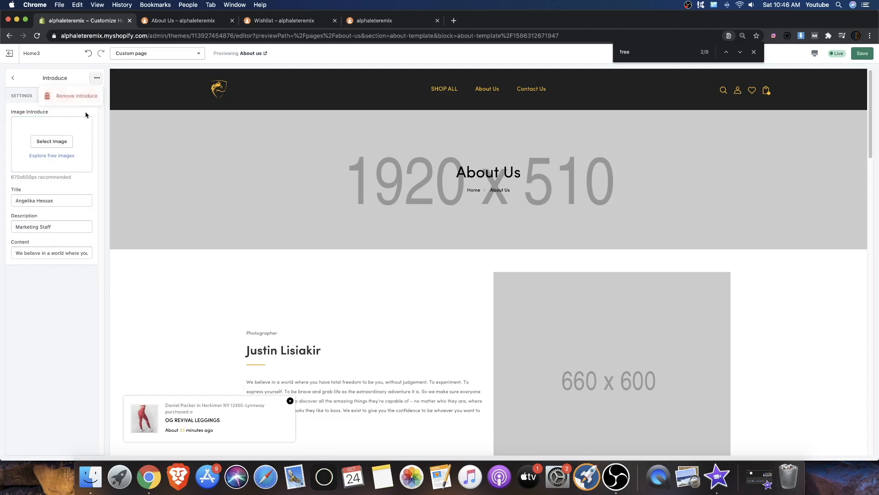
click(64, 95)
Review the remaining About Us section settings and the service texts under "Reasons to shop with us" in the preview
scroll(57, 173, down, 10)
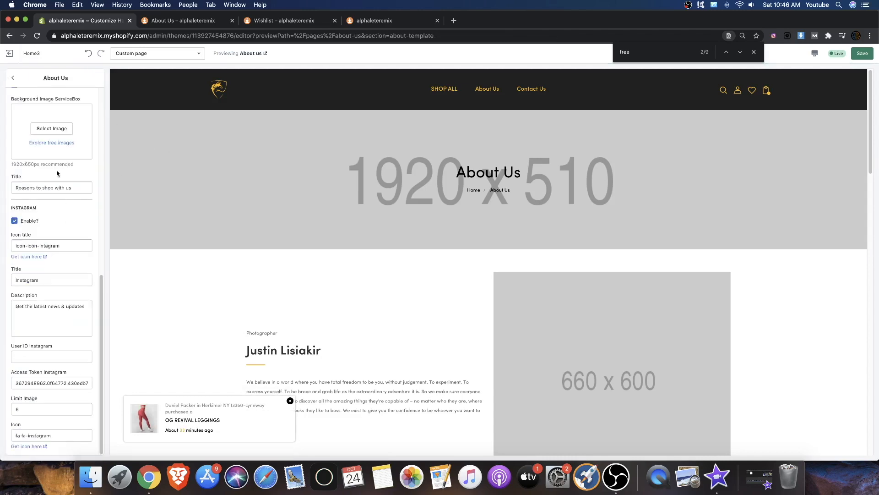
click(13, 80)
click(54, 130)
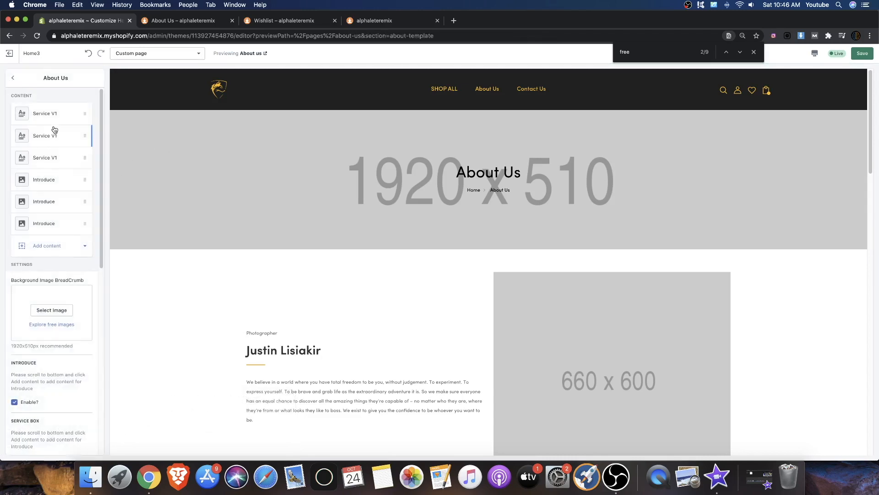
scroll(147, 179, down, 1)
scroll(59, 192, down, 10)
scroll(58, 186, up, 10)
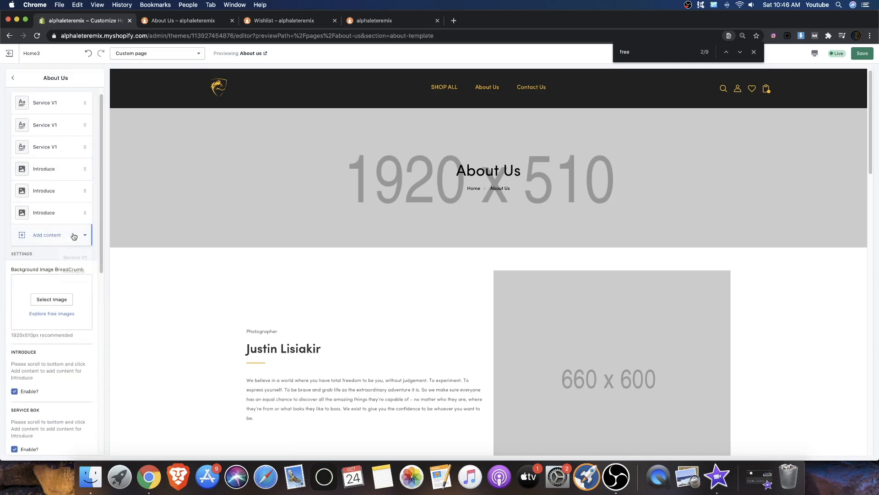
scroll(373, 277, down, 15)
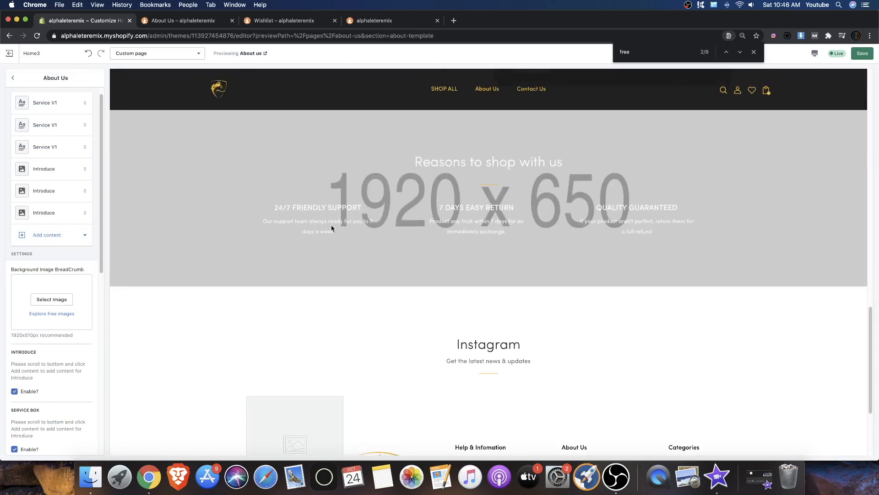
scroll(239, 382, up, 4)
drag(361, 364, 636, 402)
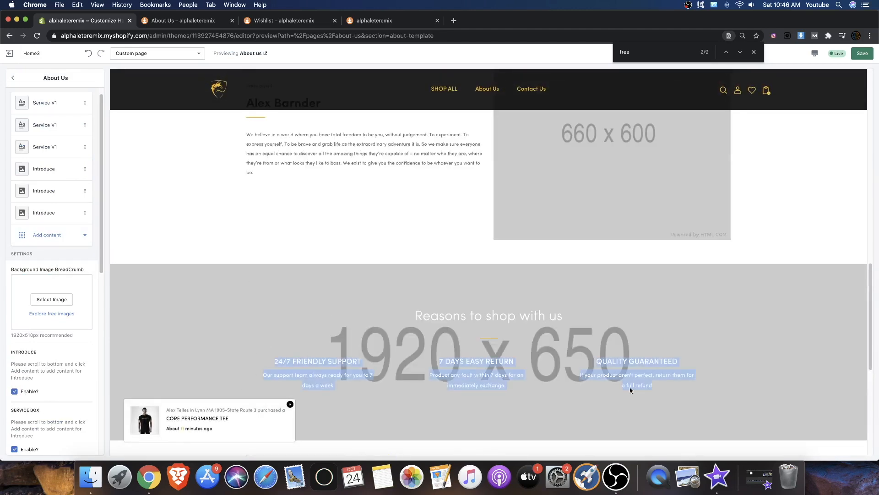
Move the last Introduce block to the top of the About Us content list and check the Photographer block's settings
drag(57, 215, 51, 100)
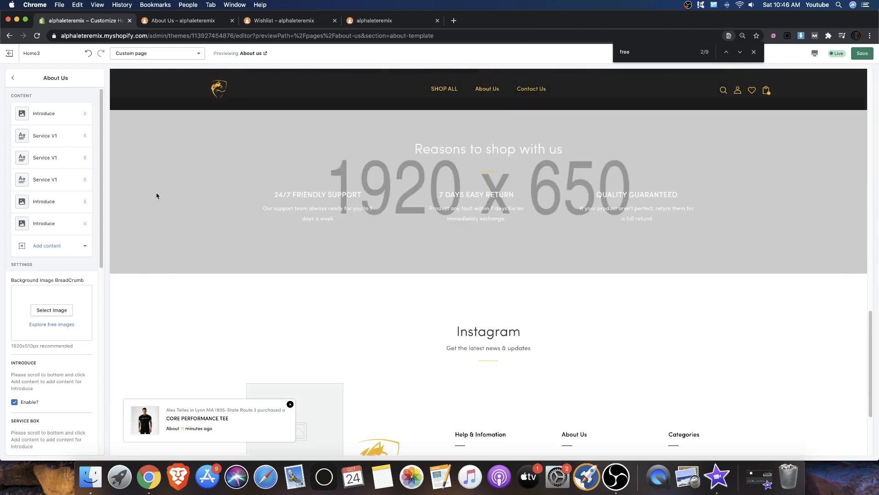
click(48, 203)
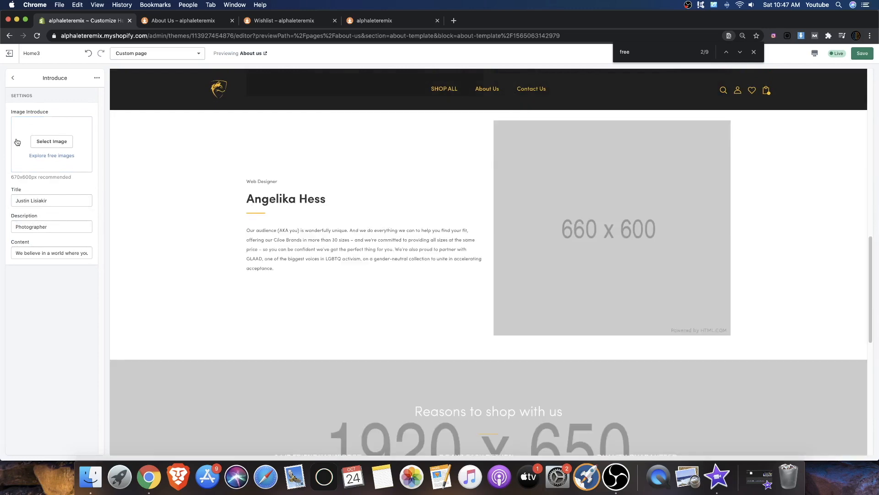
click(13, 78)
Examine the service box and Instagram settings of the About Us section against the page preview
scroll(72, 263, down, 7)
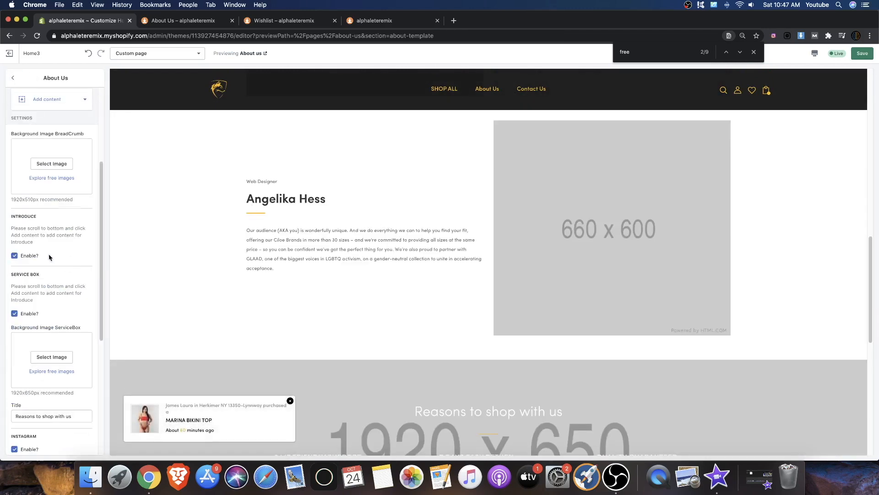
scroll(287, 309, down, 3)
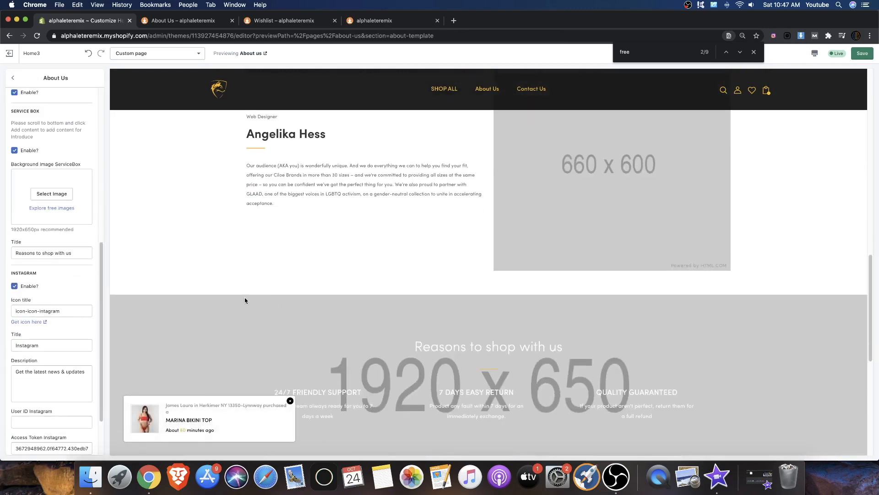
scroll(97, 302, down, 3)
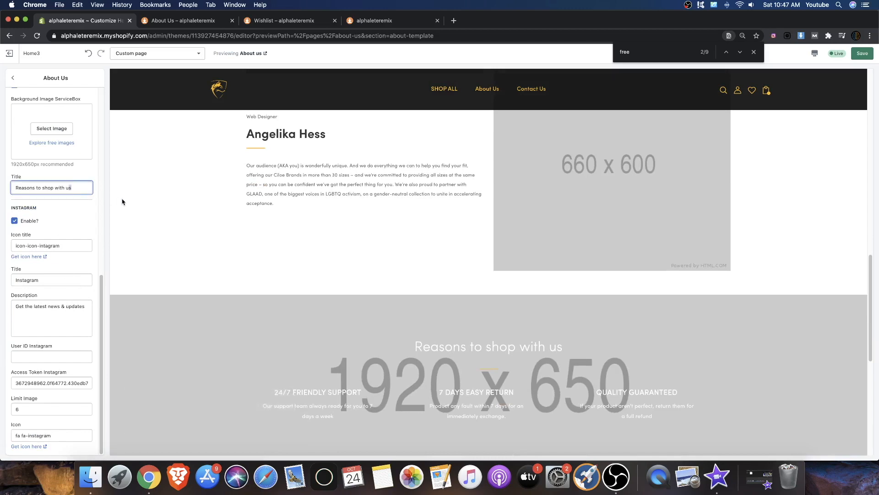
scroll(358, 321, down, 3)
drag(284, 274, 604, 339)
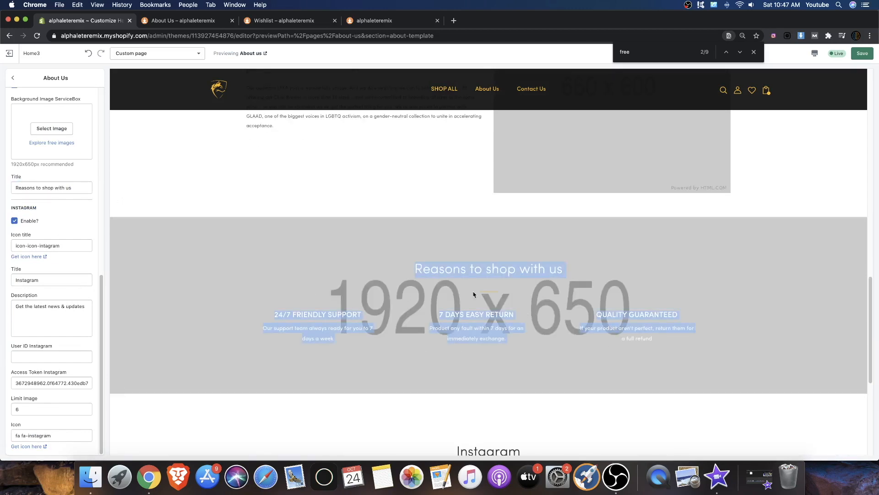
scroll(32, 122, up, 10)
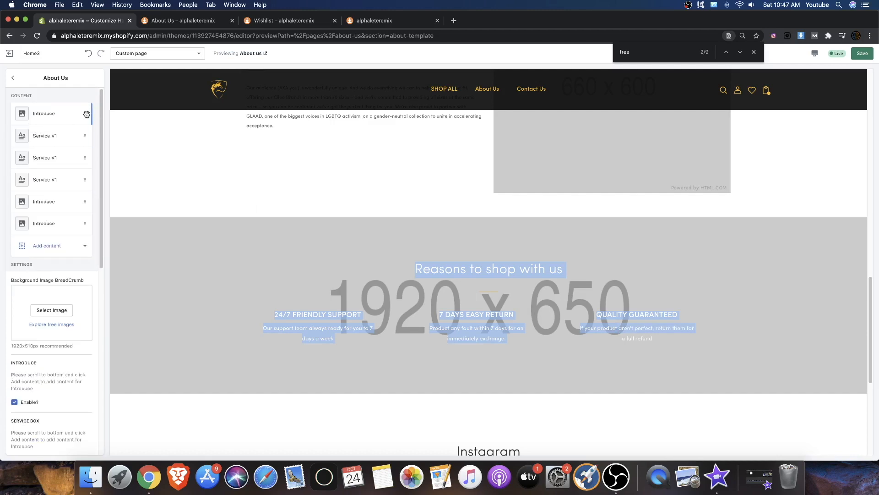
scroll(286, 229, up, 10)
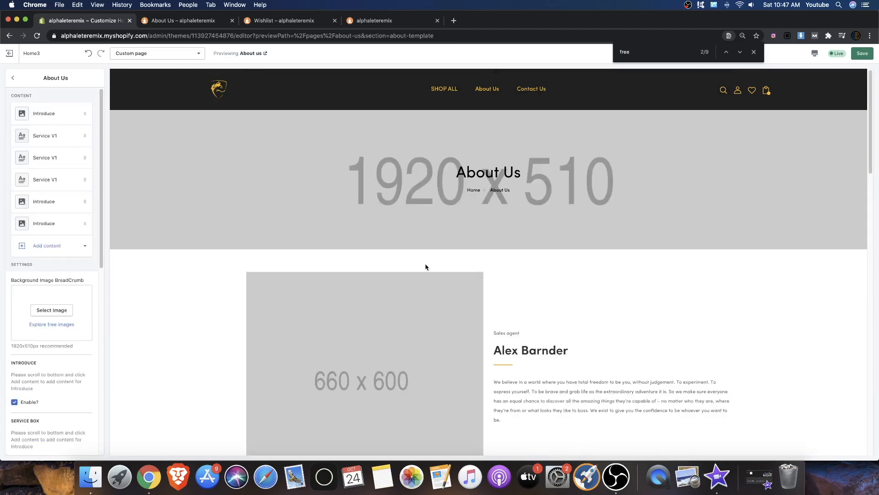
Remove the first Introduce block, the one with the description "Sales agent", from the About Us section
click(56, 114)
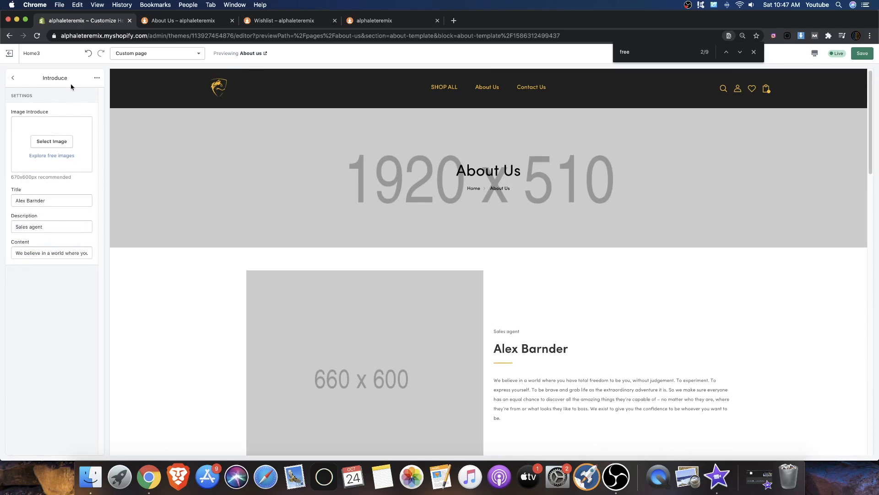
click(96, 77)
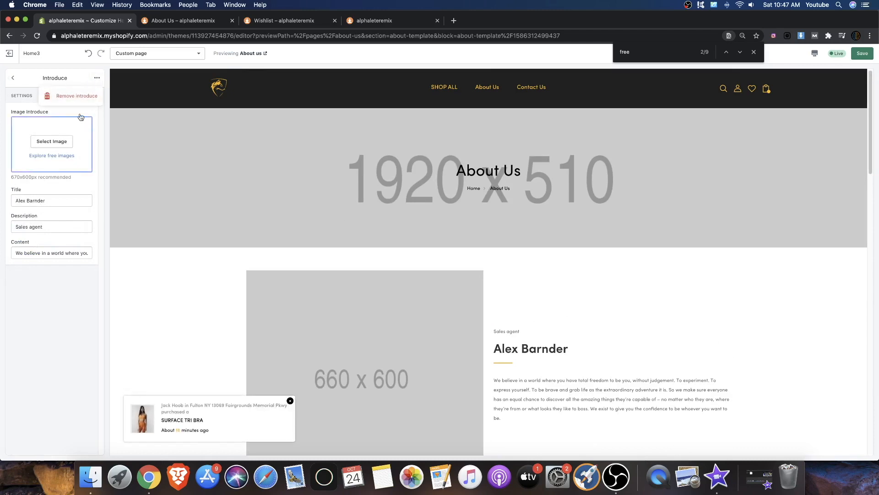
click(66, 92)
Remove the "24/7 FRIENDLY SUPPORT" and "7 DAYS EASY RETURN" Service V1 blocks from the About Us section
click(65, 108)
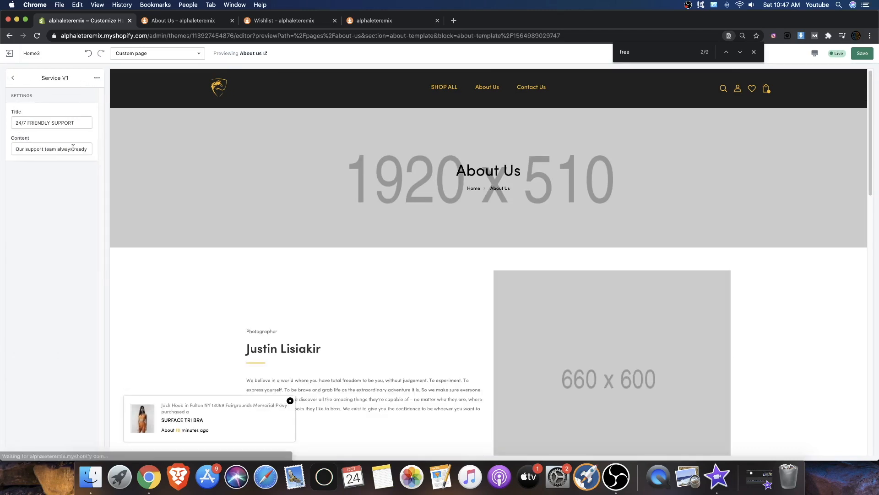
click(96, 80)
click(65, 93)
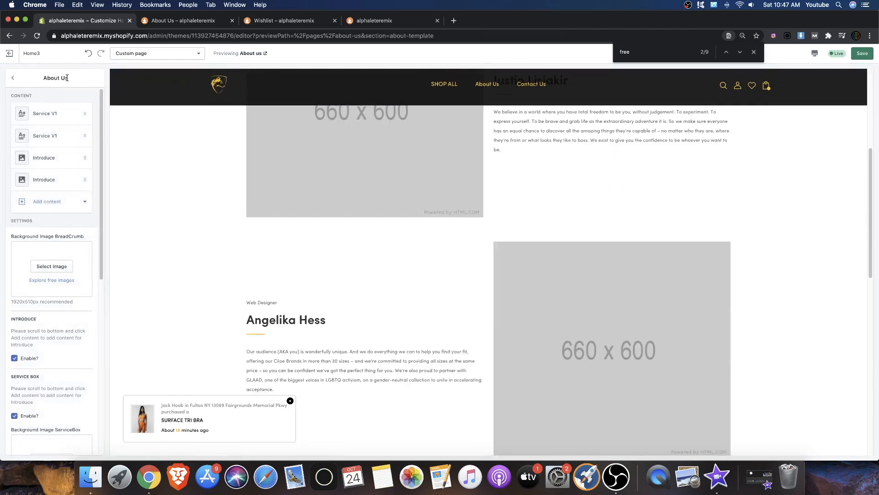
click(71, 113)
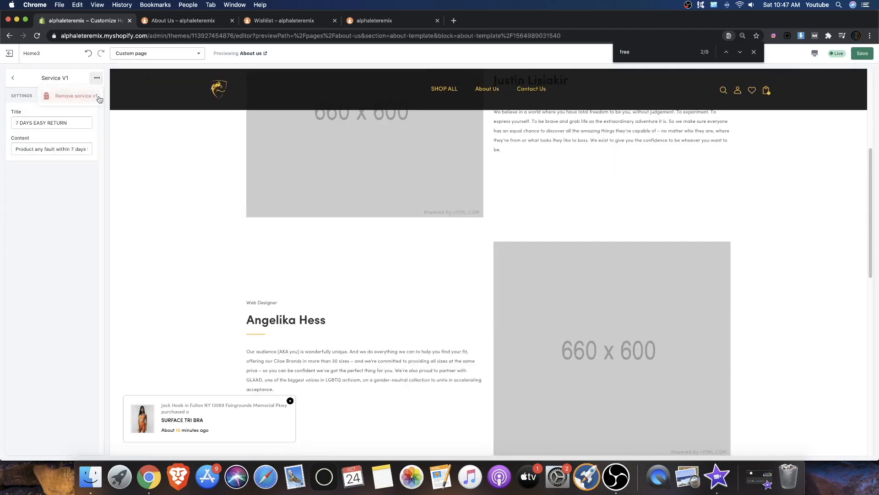
click(72, 95)
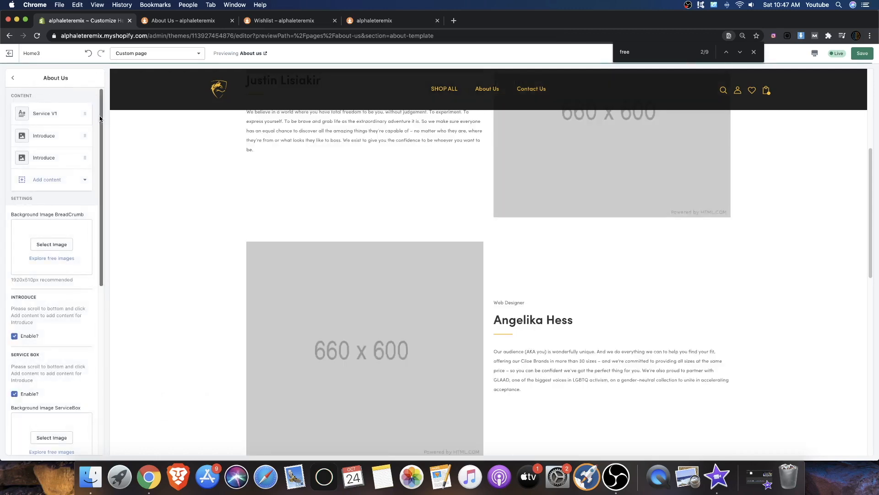
click(86, 115)
click(13, 77)
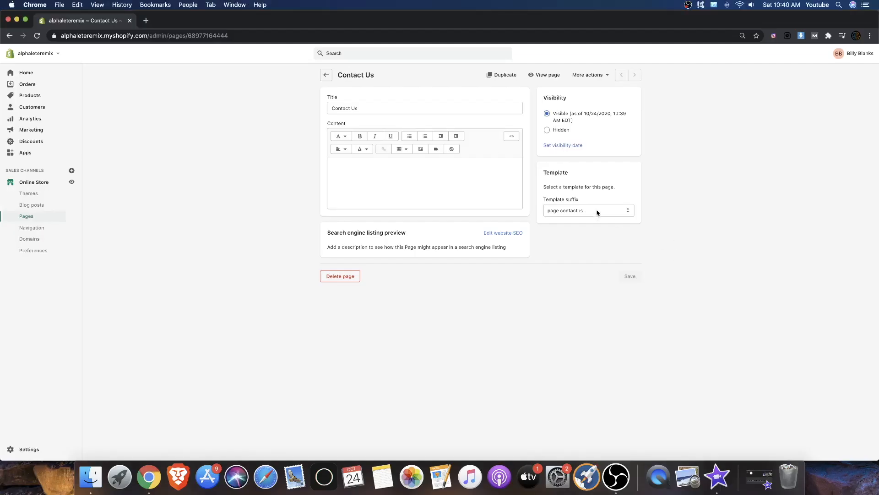
Check the template suffixes available for the Contact Us page, and start adding a new store page
click(598, 211)
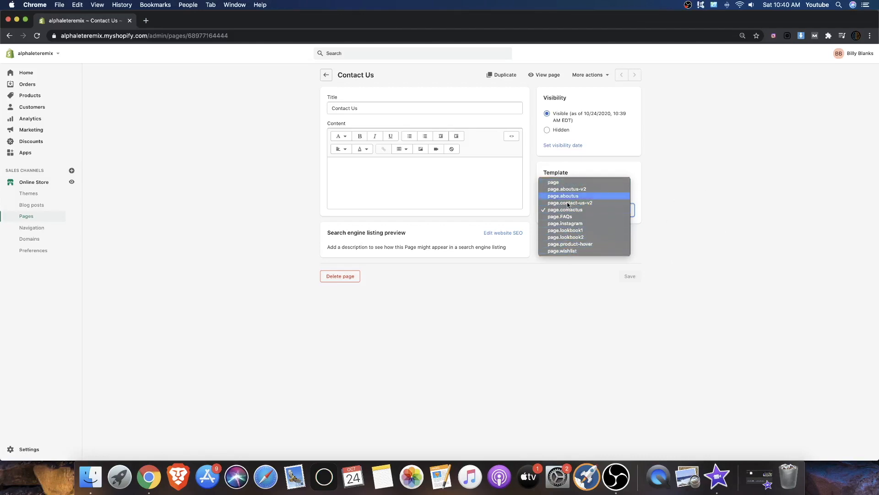
click(737, 194)
click(329, 76)
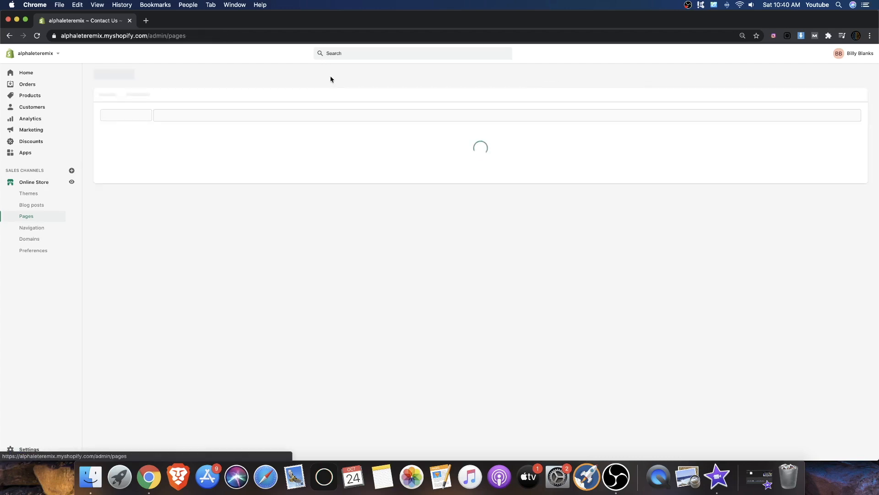
click(851, 76)
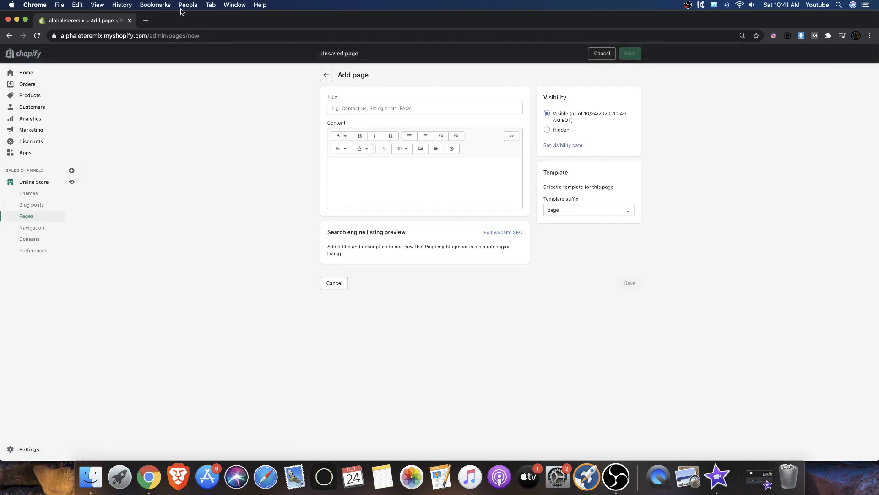
Open the alphaleteremix.myshopify.com storefront in a new tab and add the Varsity Jogger under "Our Best Seller" to the wishlist
click(146, 20)
text(alph)
key(Return)
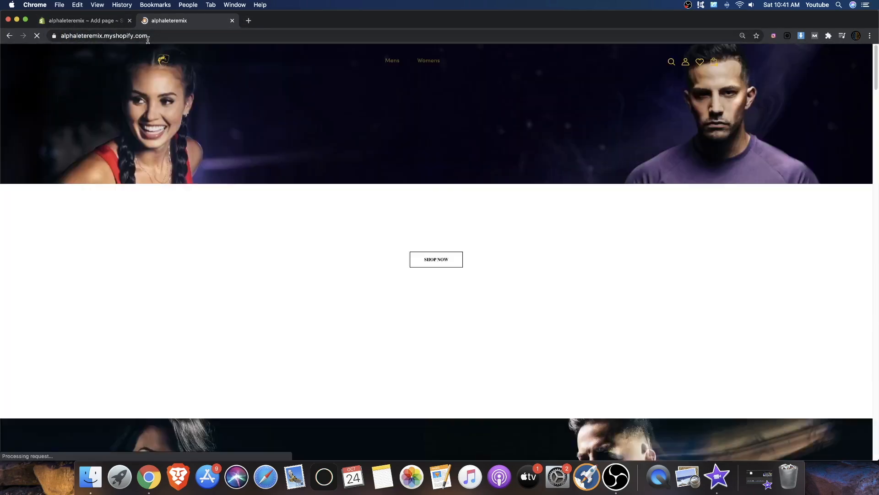
scroll(559, 169, down, 15)
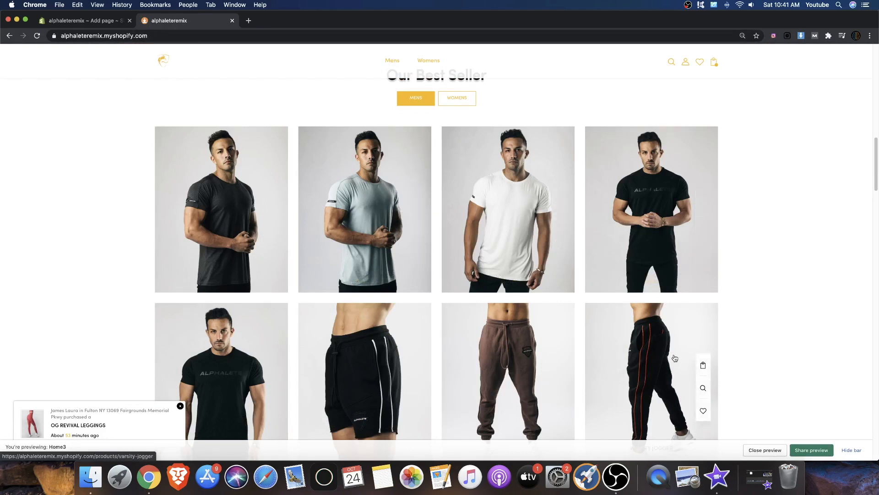
scroll(699, 349, down, 1)
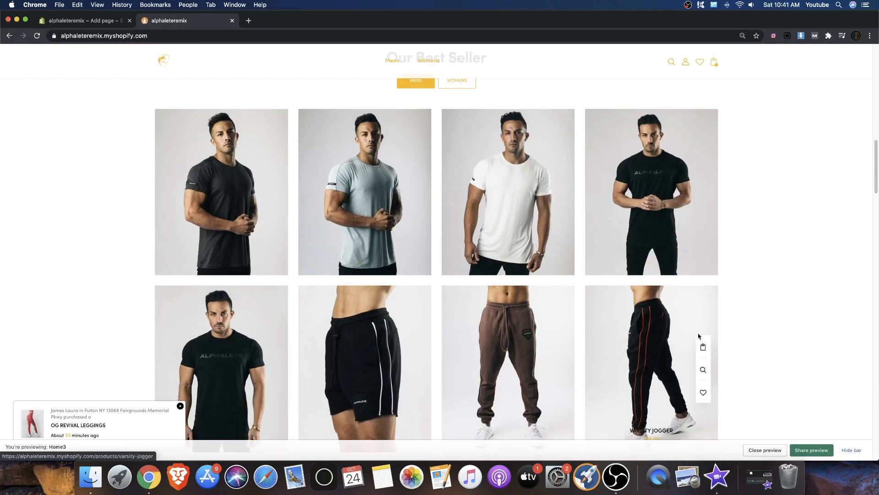
click(704, 394)
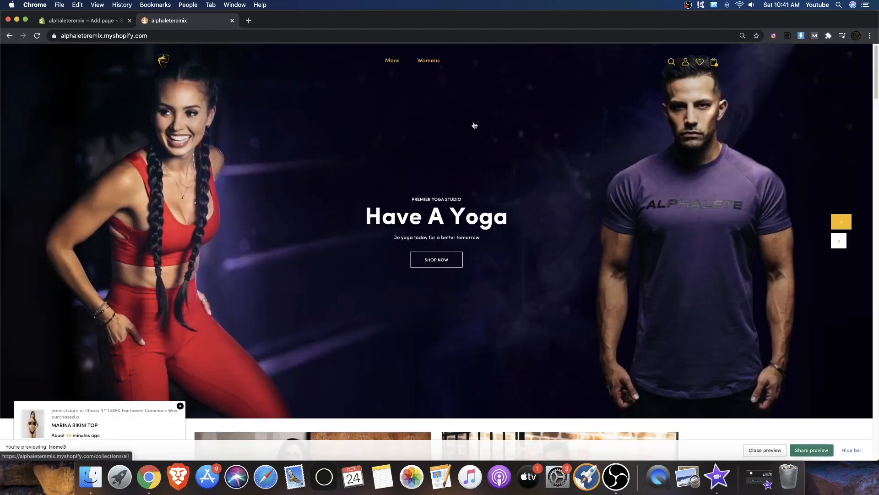
scroll(474, 125, down, 10)
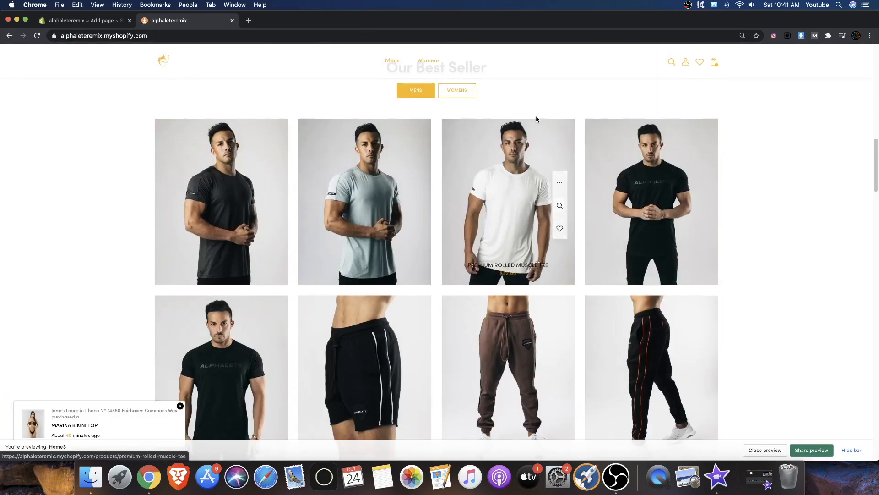
scroll(537, 119, down, 4)
scroll(545, 229, up, 6)
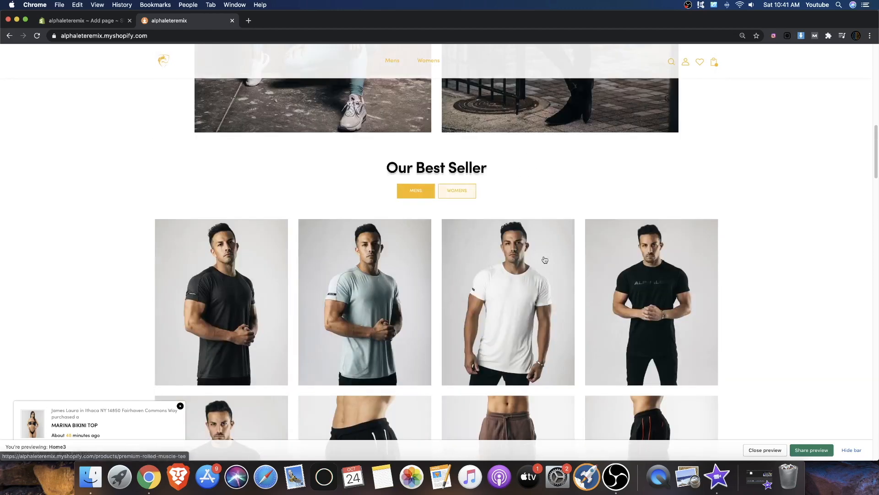
scroll(545, 260, up, 4)
scroll(511, 118, up, 7)
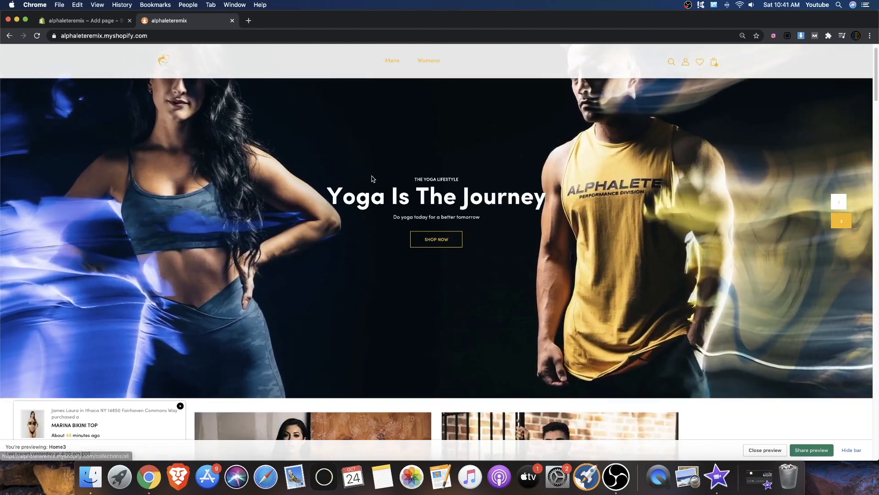
scroll(373, 178, down, 10)
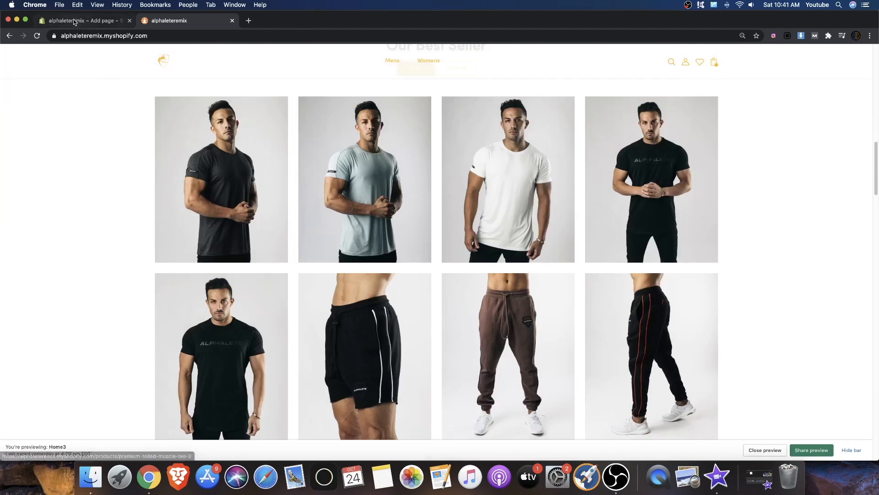
Create and save a store page titled "Wishlist" with the template suffix page.wishlist
click(75, 21)
click(382, 108)
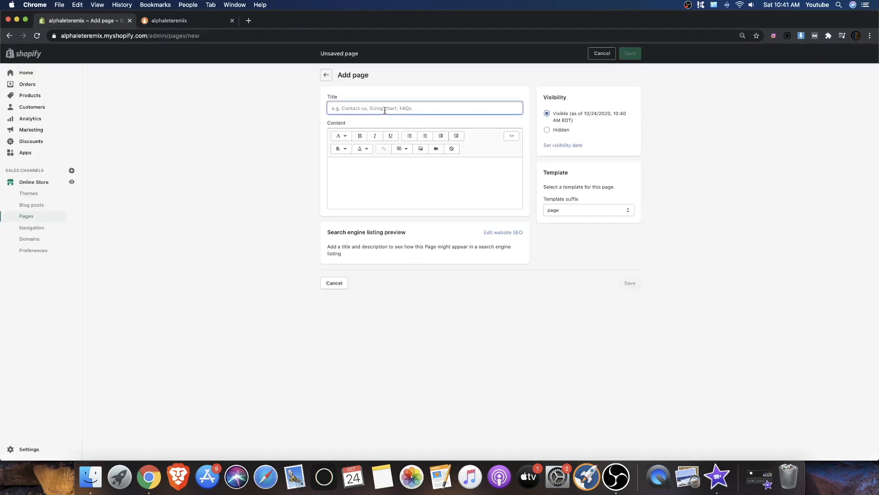
text(Wishlist)
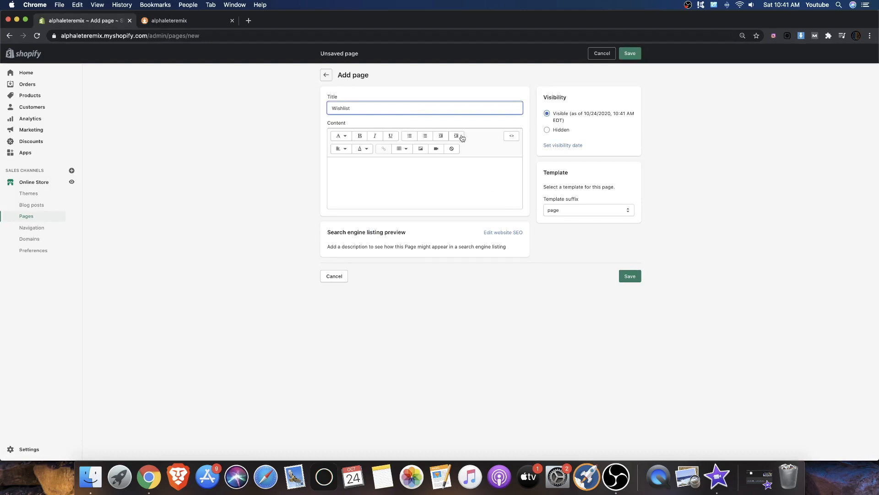
click(600, 209)
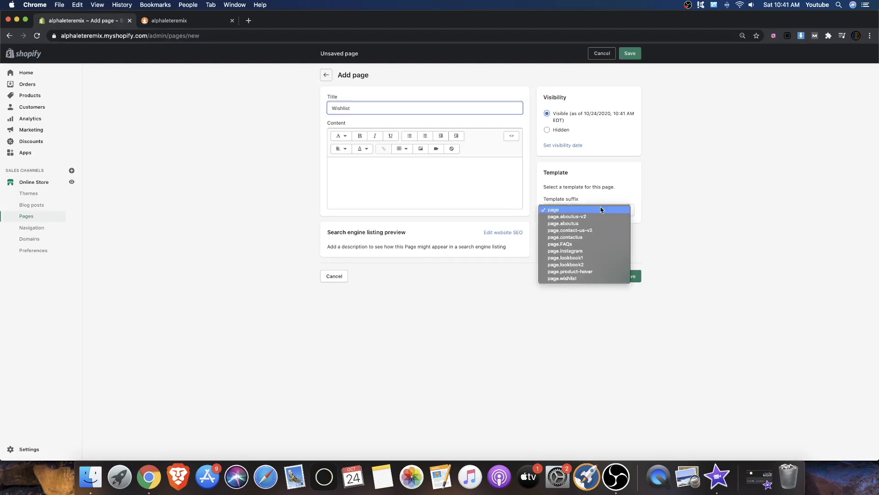
click(571, 278)
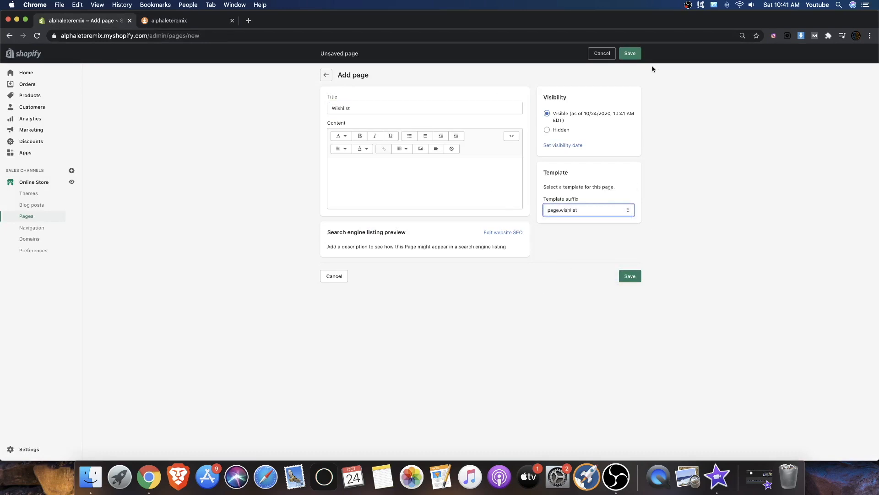
click(630, 54)
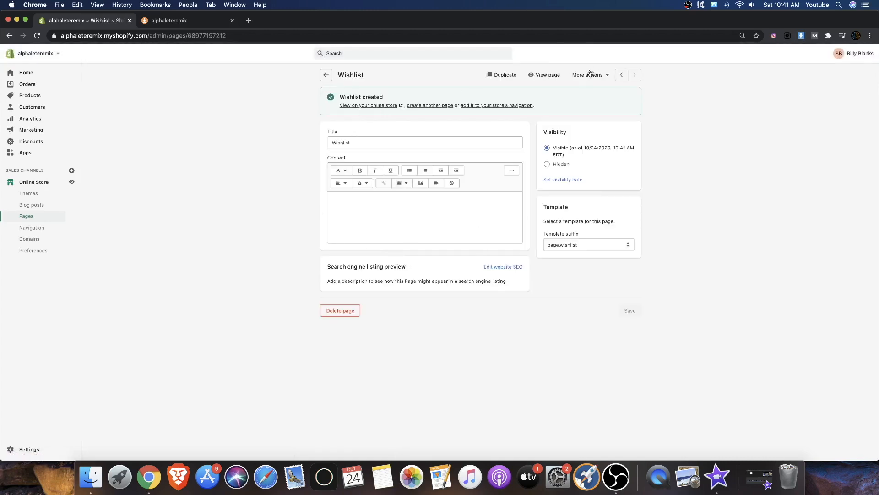
View the new Wishlist page on the storefront, and return from its admin entry to the list of pages
click(545, 76)
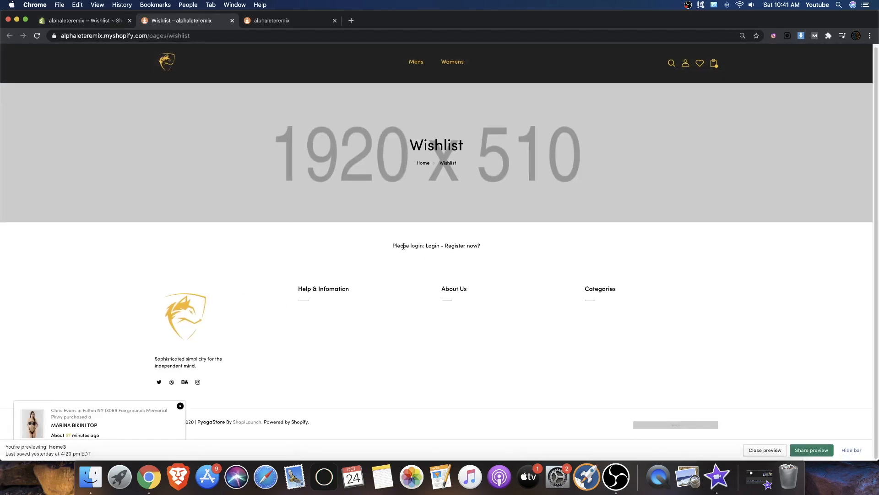
drag(404, 247, 478, 246)
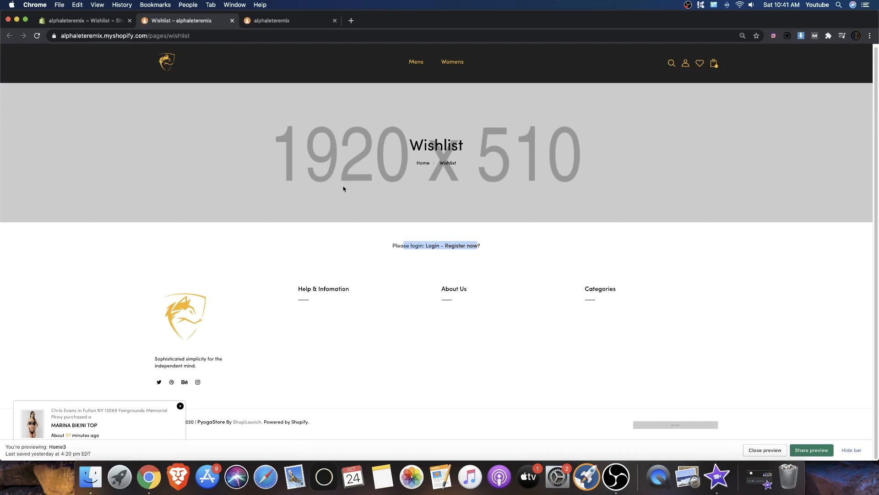
click(113, 21)
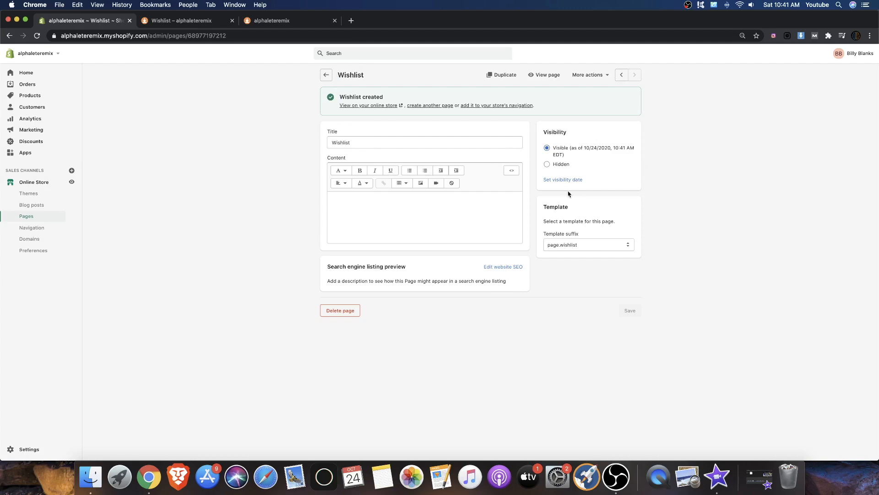
click(326, 75)
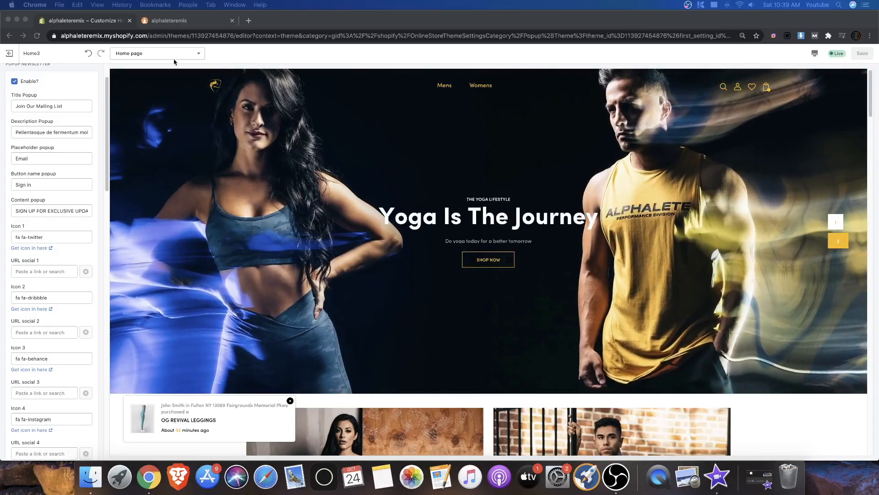
Leave the theme editor and start adding a new page to the online store
click(11, 55)
click(10, 54)
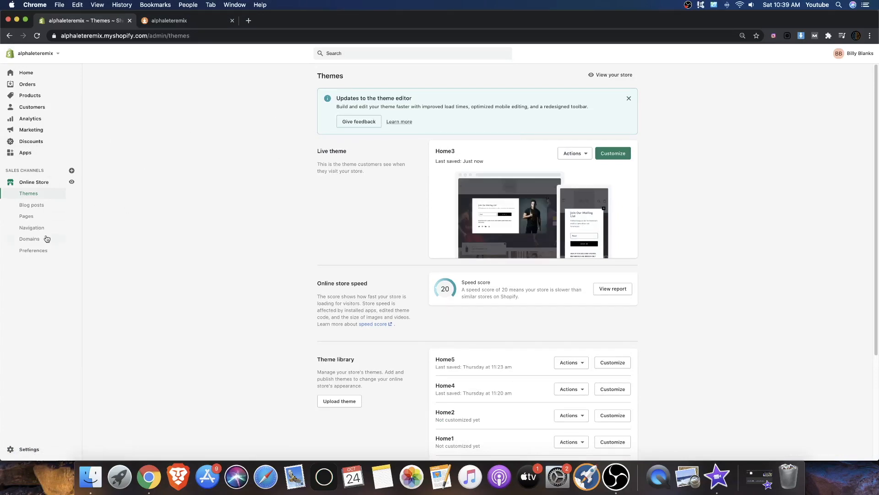
click(30, 217)
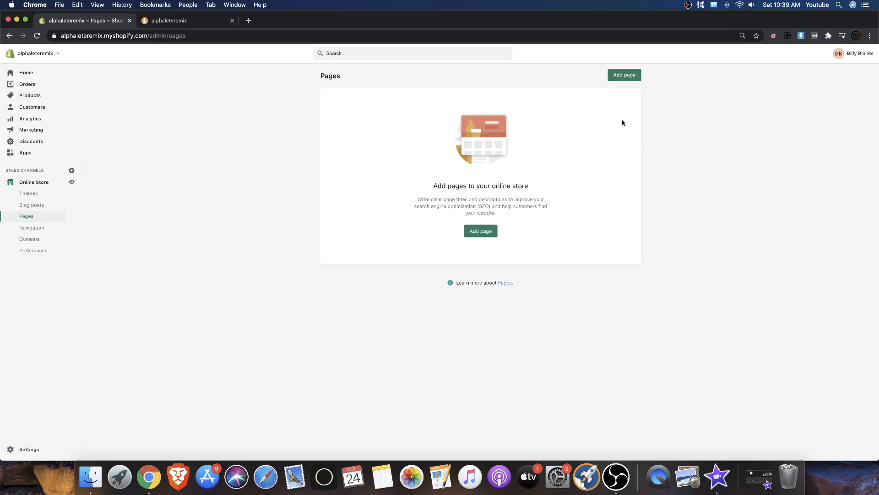
click(492, 229)
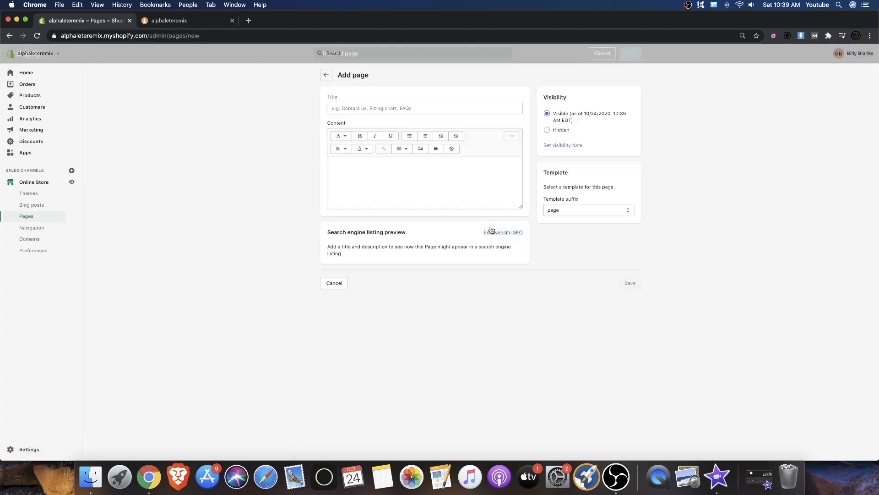
Title the new page "Contact Us", set its template suffix to page.contactus, and save it
click(362, 105)
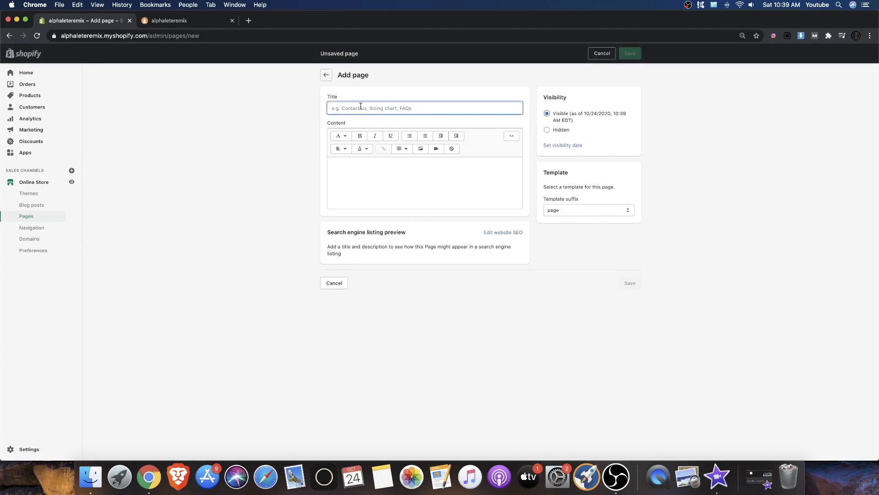
text(Contact Us)
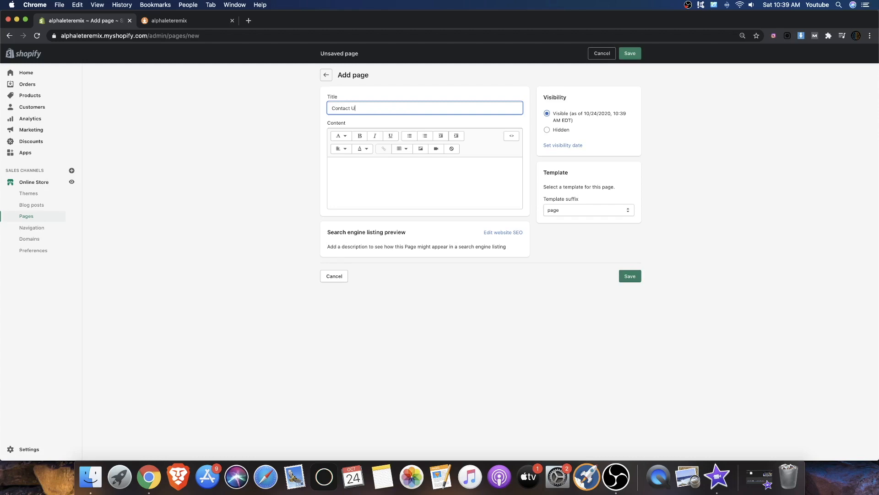
click(573, 212)
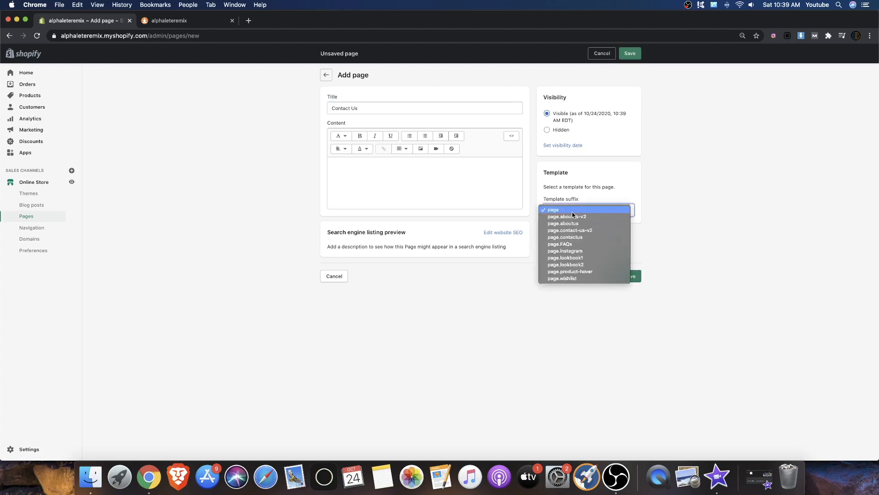
click(571, 237)
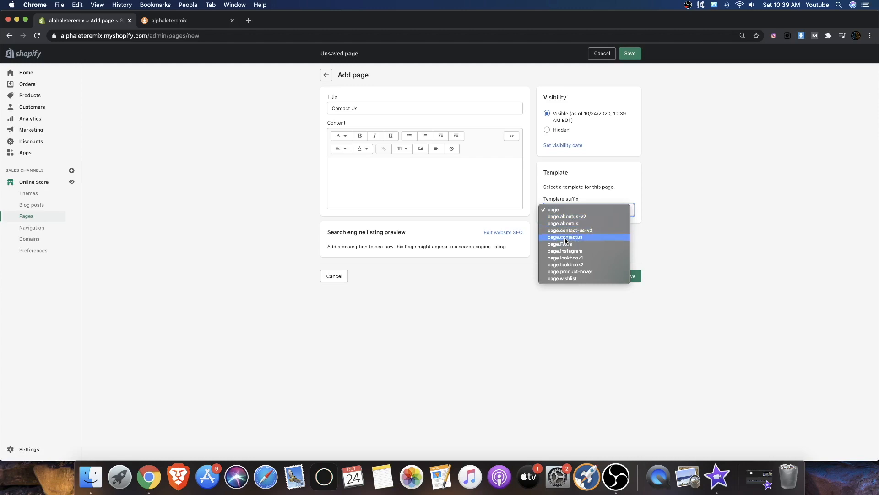
click(630, 276)
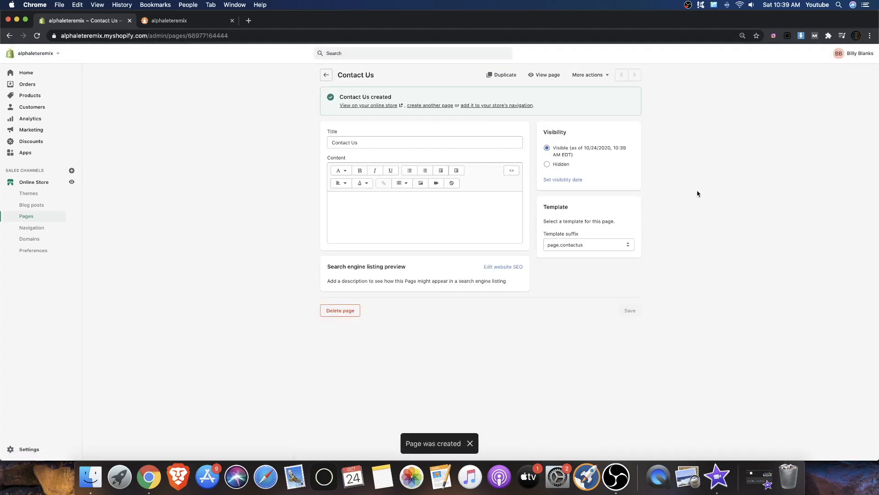
View the Contact Us page on the online store and examine its banner and contact form
click(367, 106)
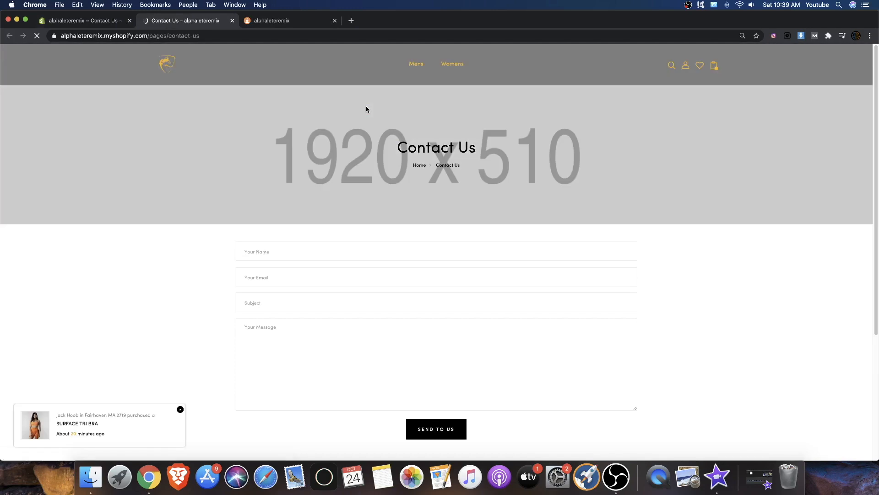
scroll(392, 210, down, 4)
scroll(398, 210, up, 4)
scroll(320, 213, down, 3)
scroll(220, 218, up, 3)
drag(290, 130, 572, 179)
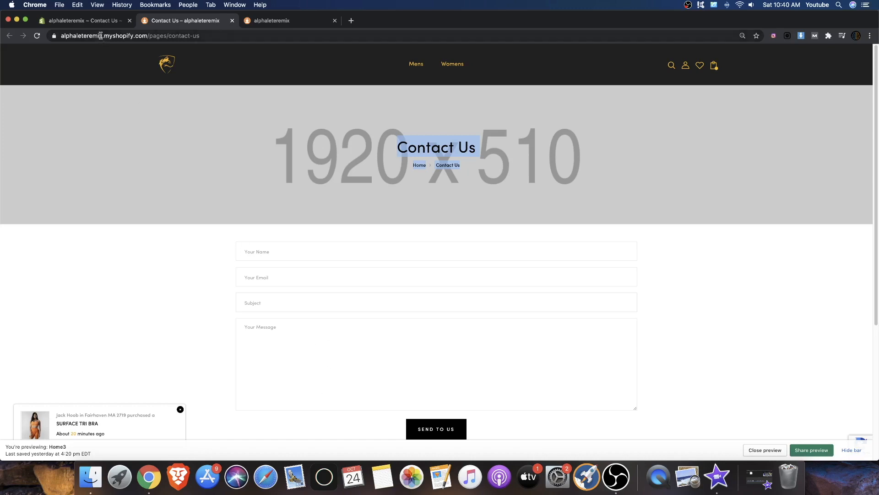
Change the Contact Us page's template suffix to page.contact-us-v2 and save the page
click(101, 21)
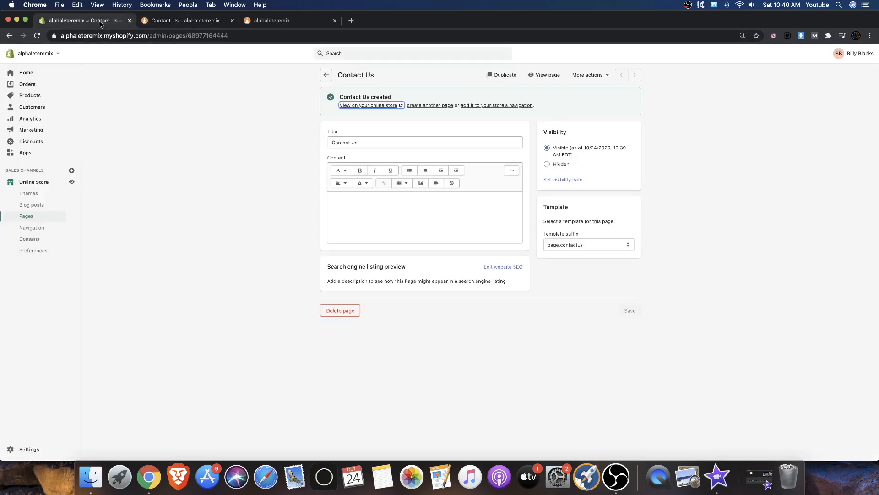
click(558, 245)
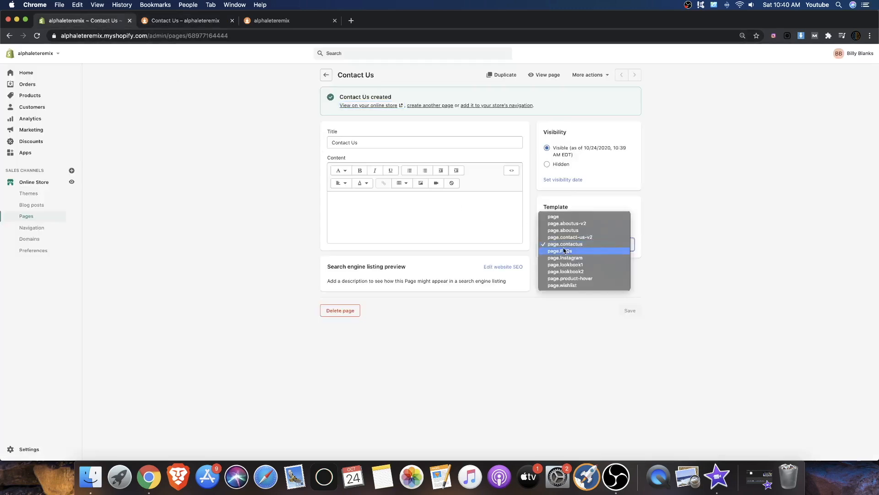
click(585, 237)
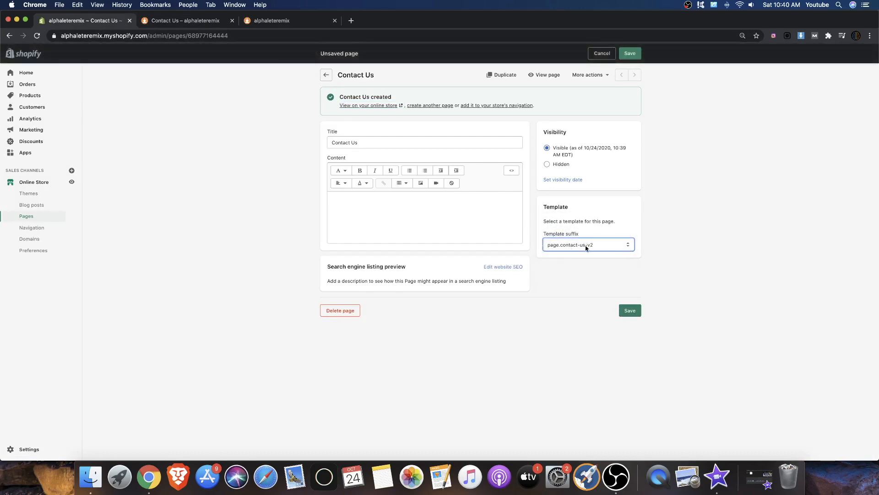
click(628, 310)
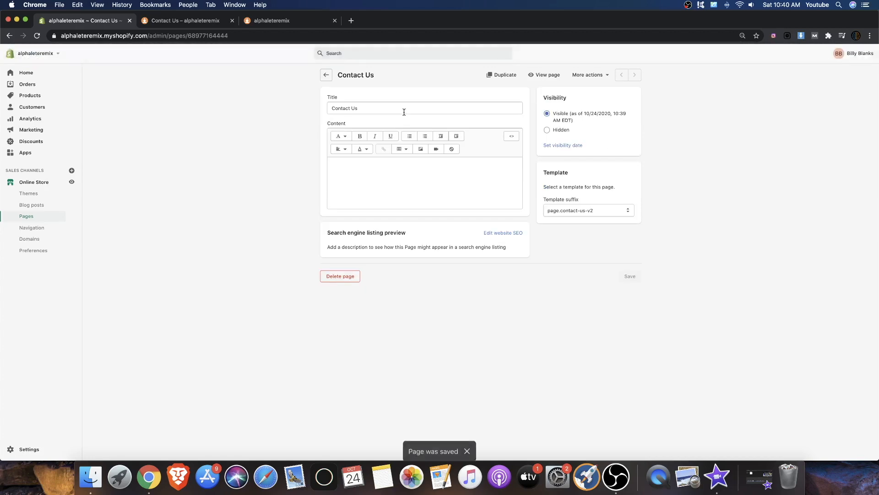
View the Contact Us page on the storefront and examine the v2 template's contact form and office details
click(544, 75)
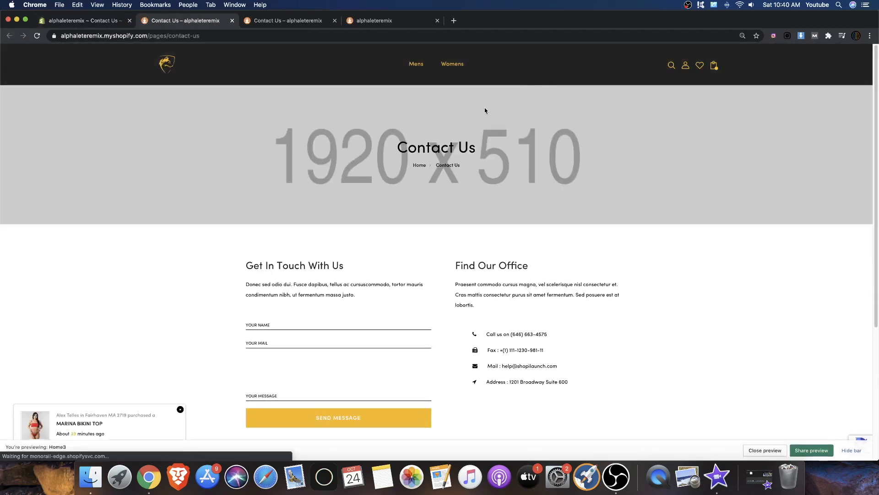
scroll(644, 212, down, 2)
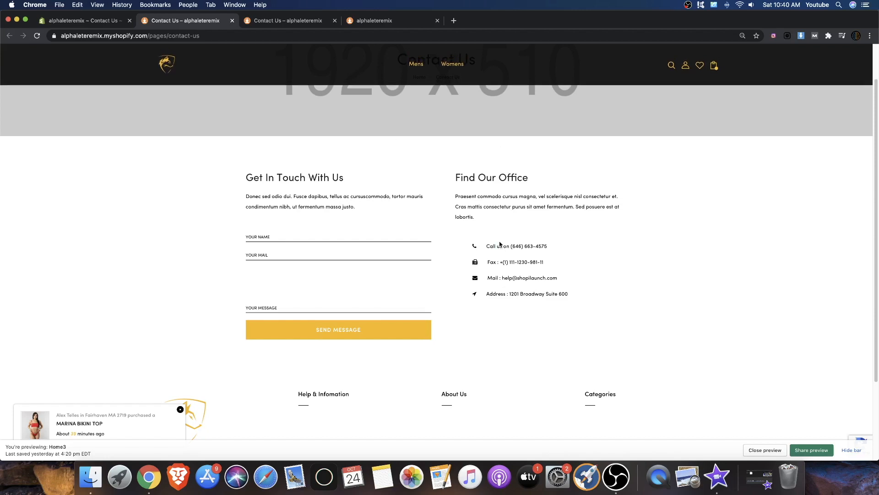
drag(497, 242, 526, 299)
click(508, 217)
scroll(403, 223, up, 2)
drag(264, 265, 380, 327)
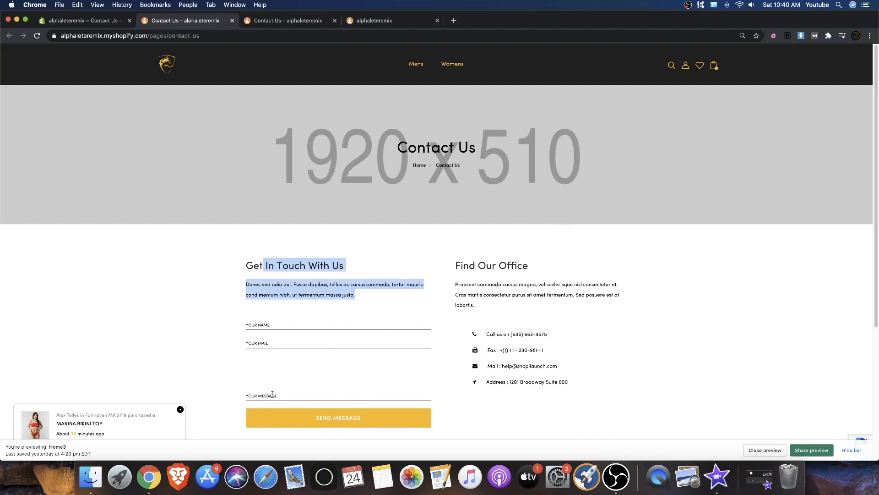
scroll(361, 120, down, 3)
scroll(408, 117, up, 3)
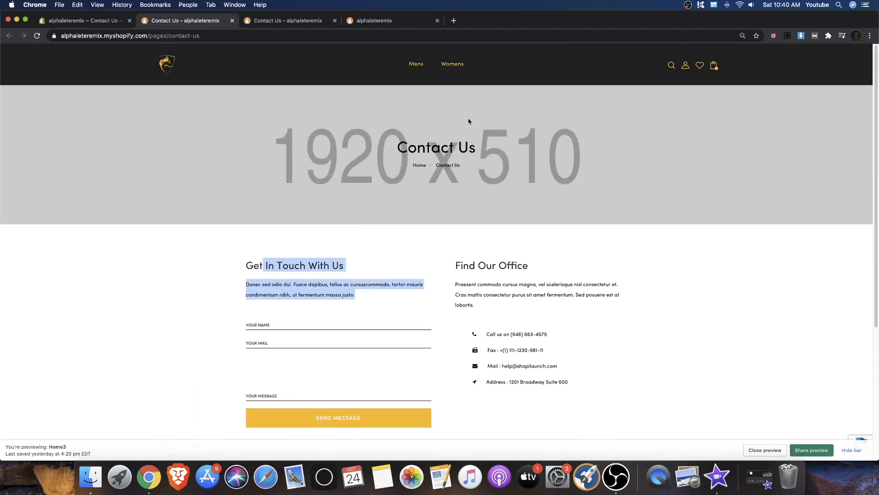
Set the Contact Us page's template suffix back to page.contactus and save the page
click(103, 21)
click(571, 212)
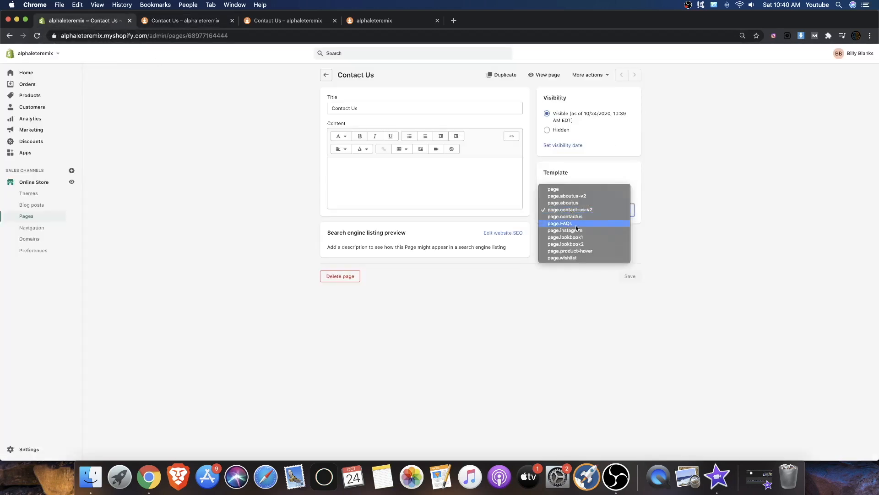
click(570, 217)
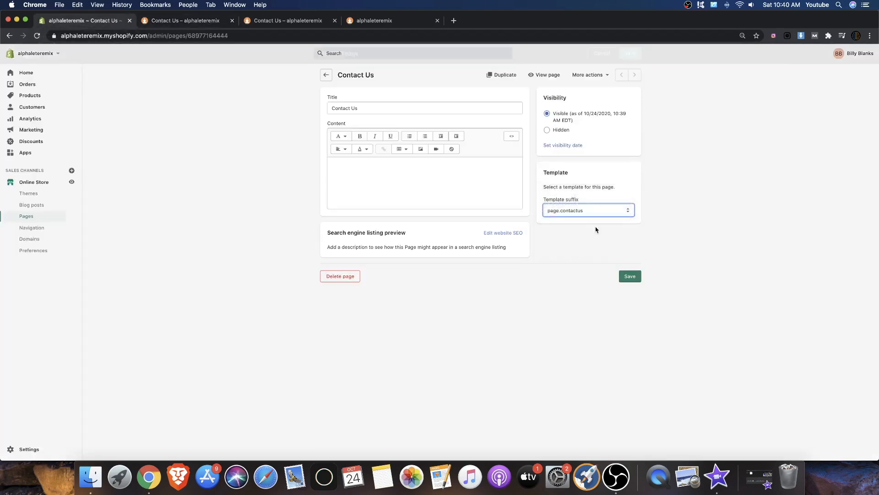
click(630, 276)
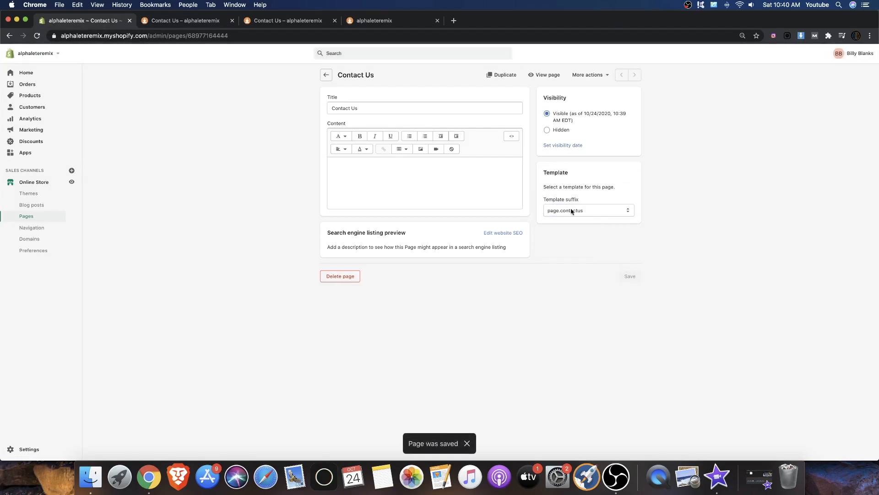
Close the two Contact Us storefront preview tabs
click(235, 23)
click(233, 21)
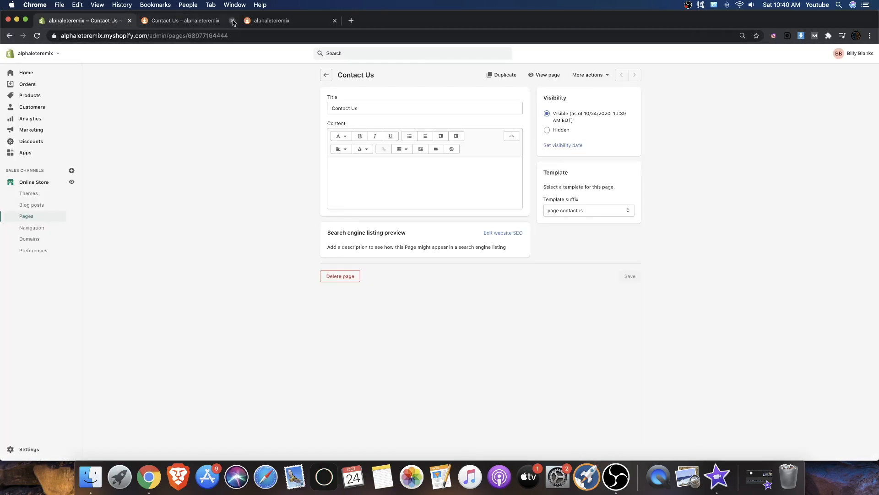
click(218, 23)
click(232, 21)
click(232, 21)
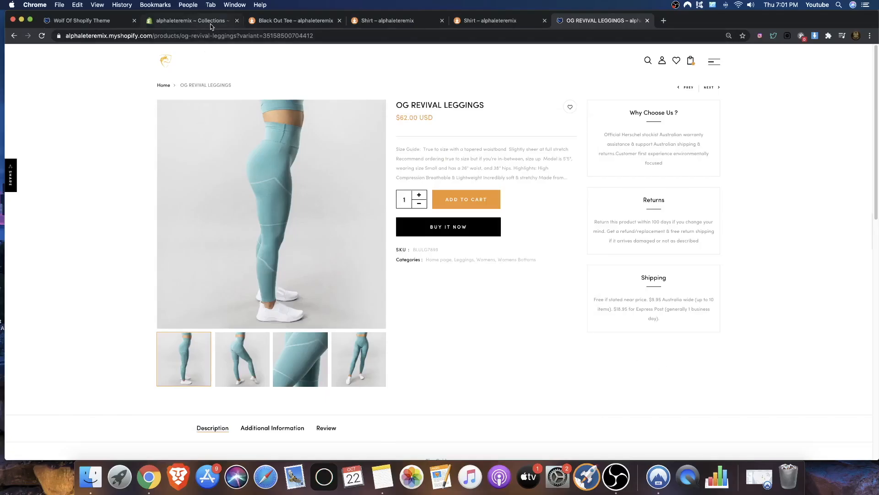
Return to the store admin and open the Black Out Tee product from the product list
click(210, 21)
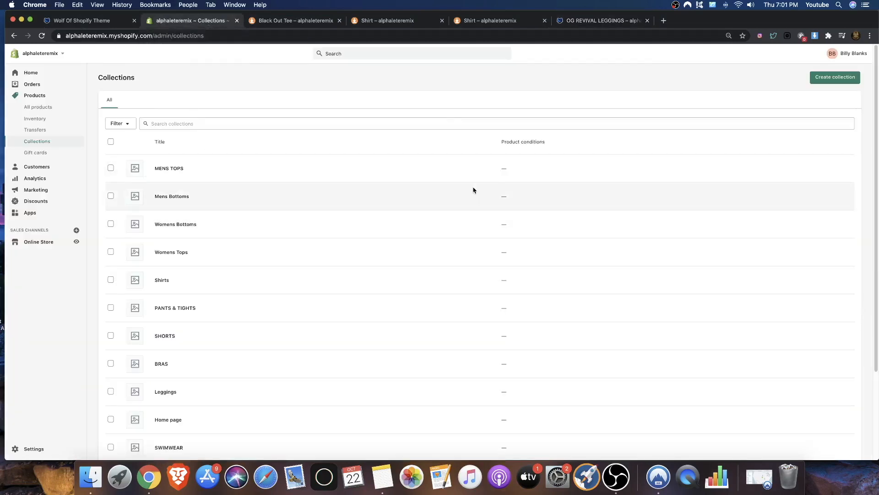
click(30, 95)
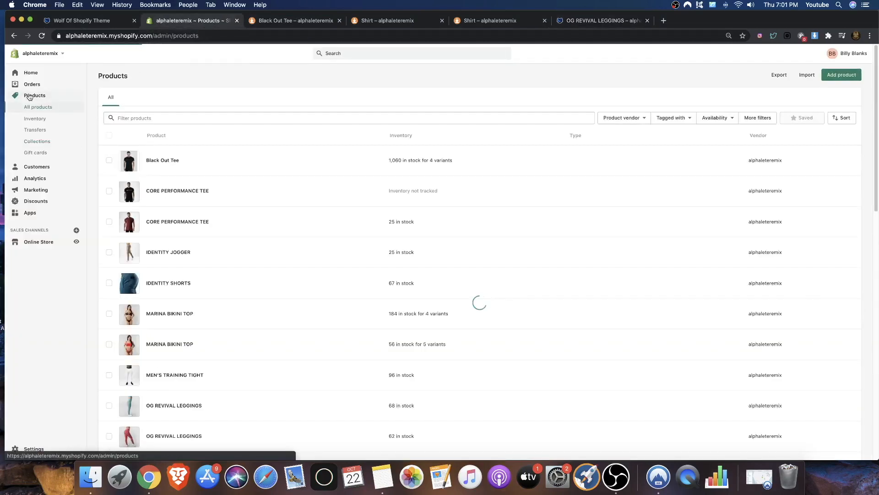
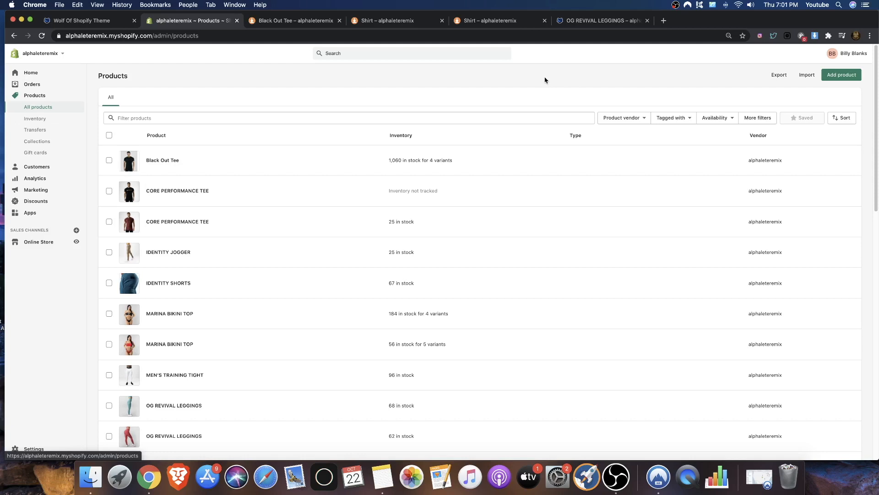
click(159, 164)
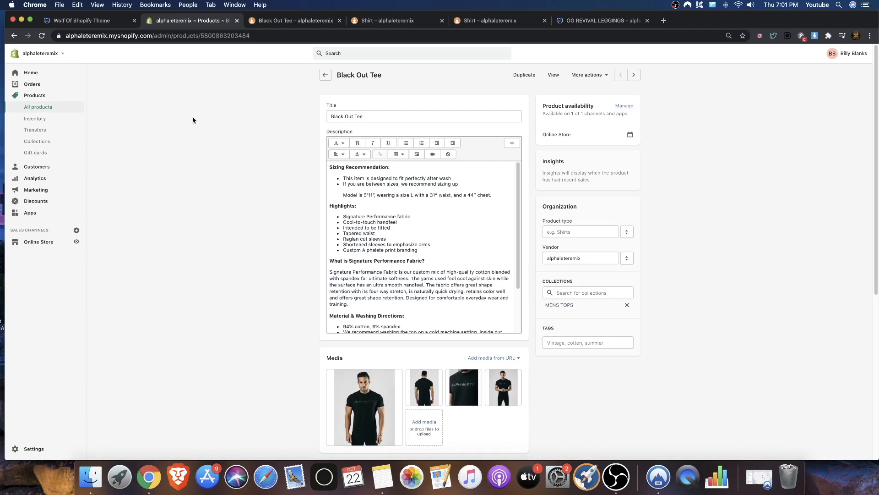
Examine the Black Out Tee's description, main image, variants, title, product type and tags fields
scroll(425, 247, down, 3)
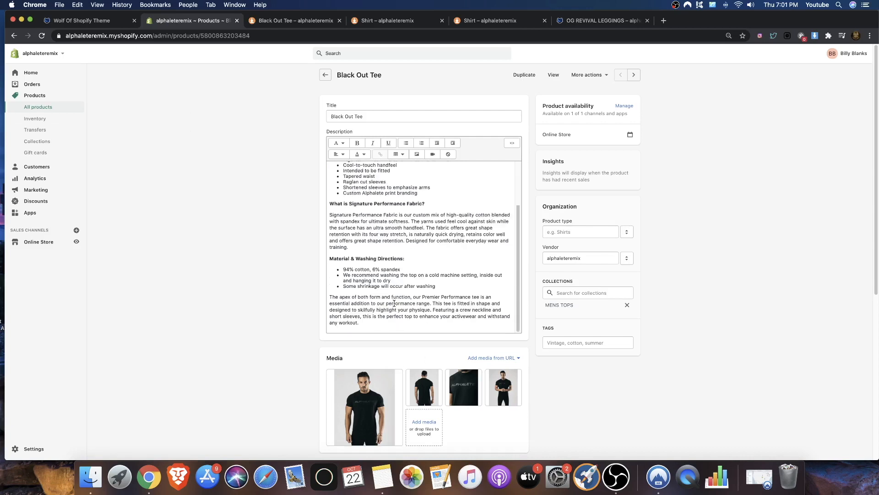
click(391, 389)
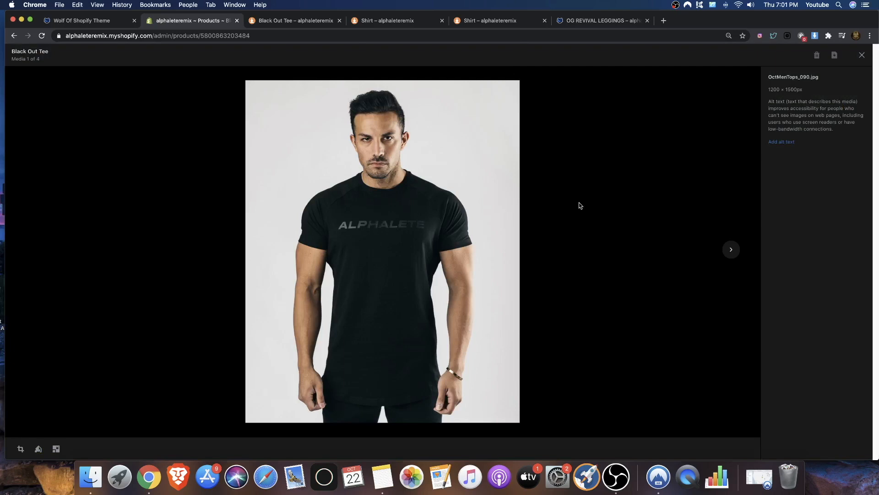
click(862, 56)
scroll(481, 323, down, 2)
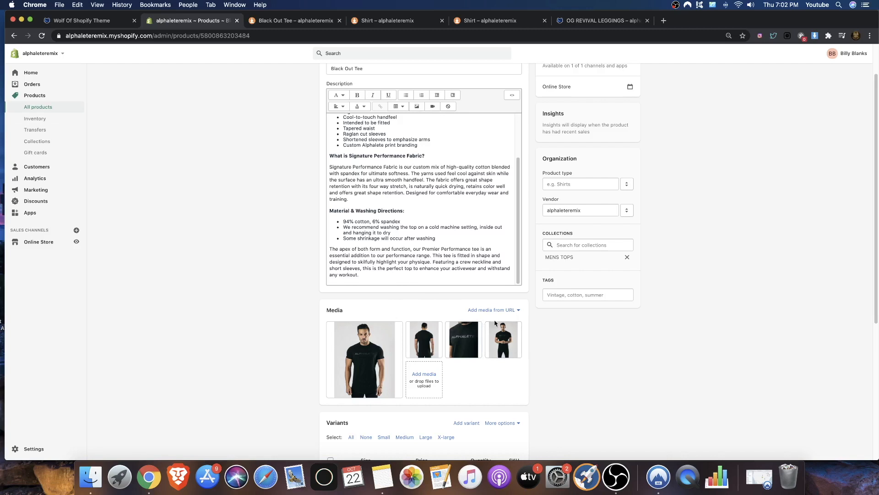
mouse_move(369, 355)
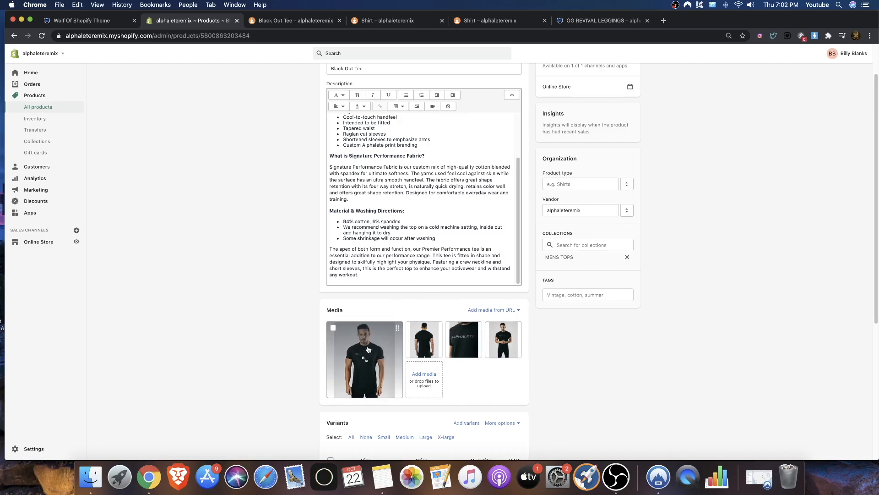
scroll(392, 265, down, 3)
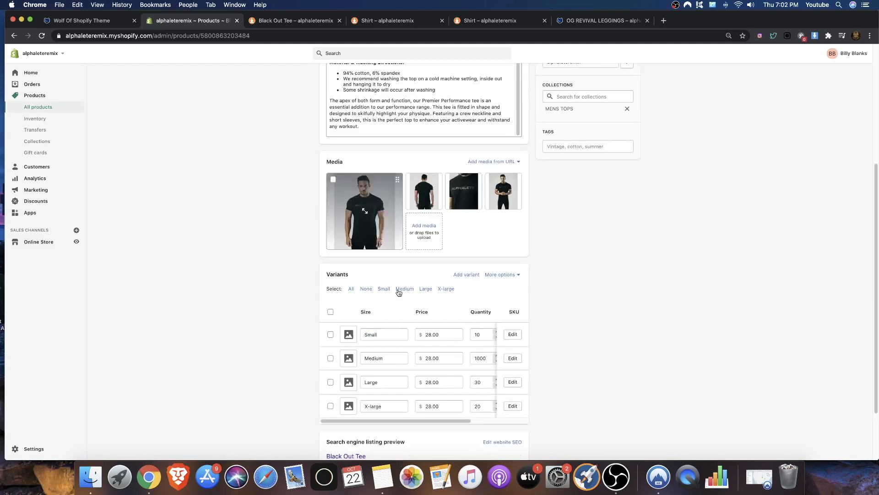
scroll(380, 284, up, 5)
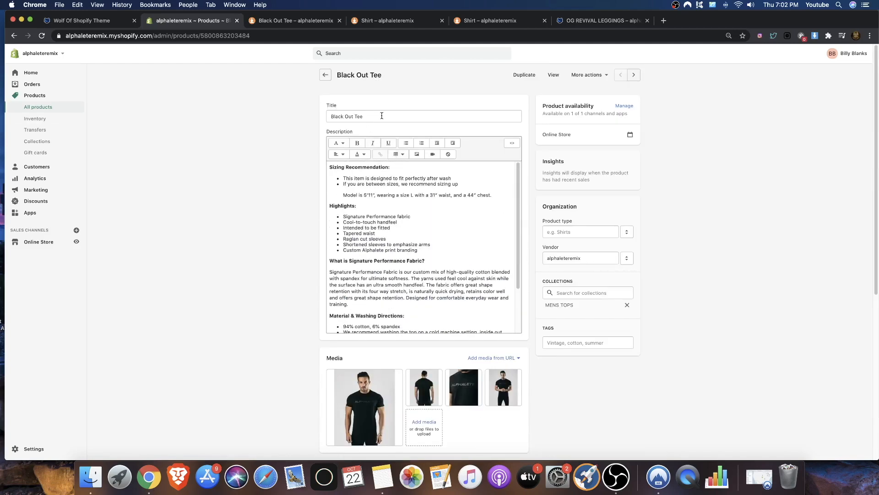
drag(383, 117, 308, 117)
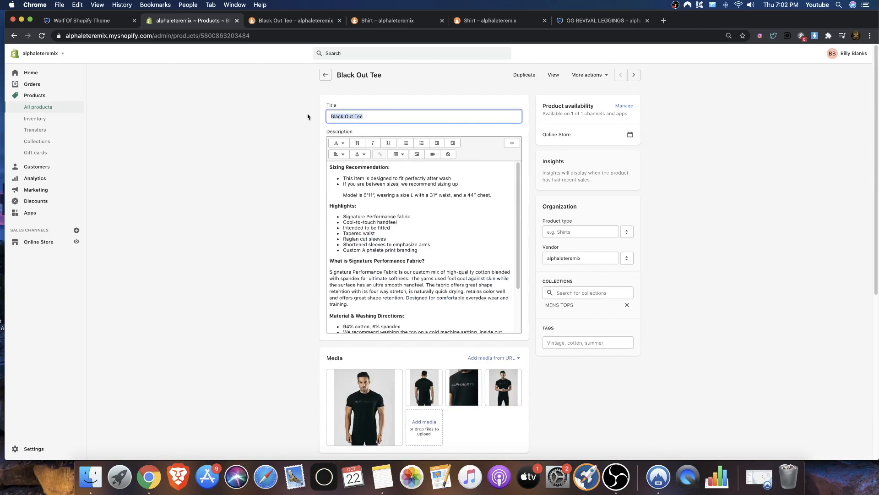
scroll(478, 267, down, 3)
scroll(412, 257, up, 3)
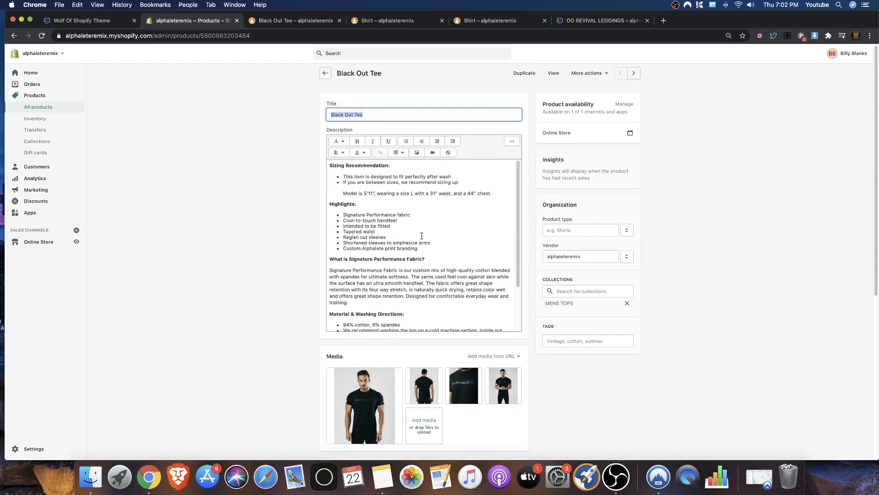
click(568, 229)
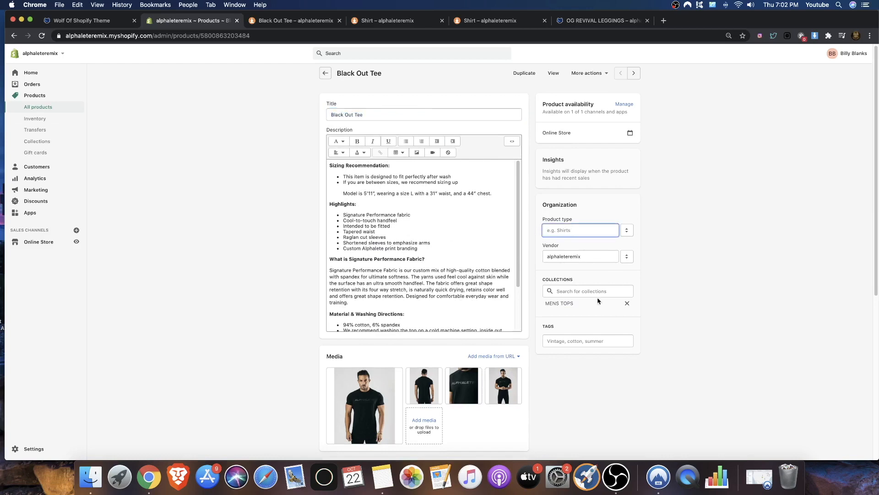
click(564, 334)
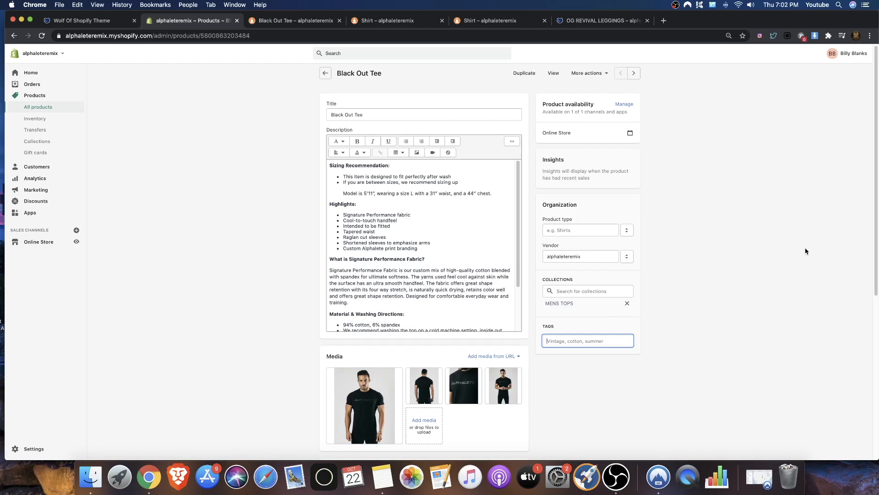
Copy the product title and add it as the tag Black Out Tee
triple_click(371, 115)
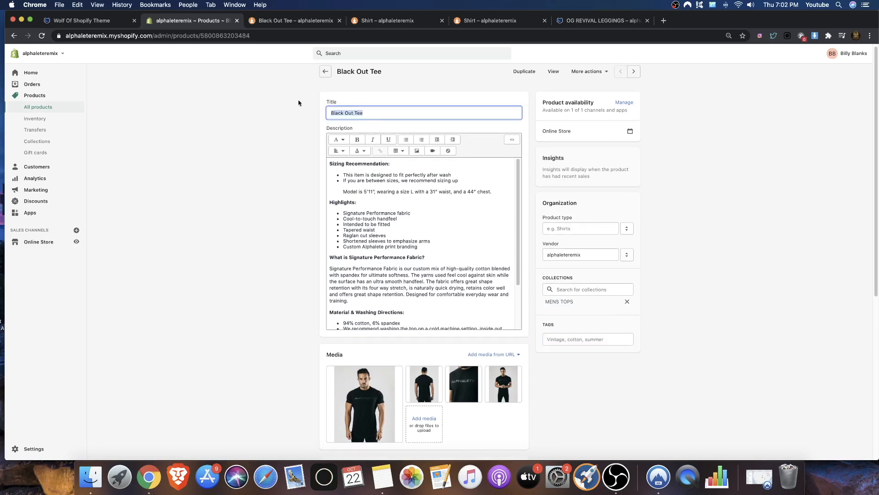
key(cmd+c)
click(565, 340)
key(cmd+v)
click(619, 357)
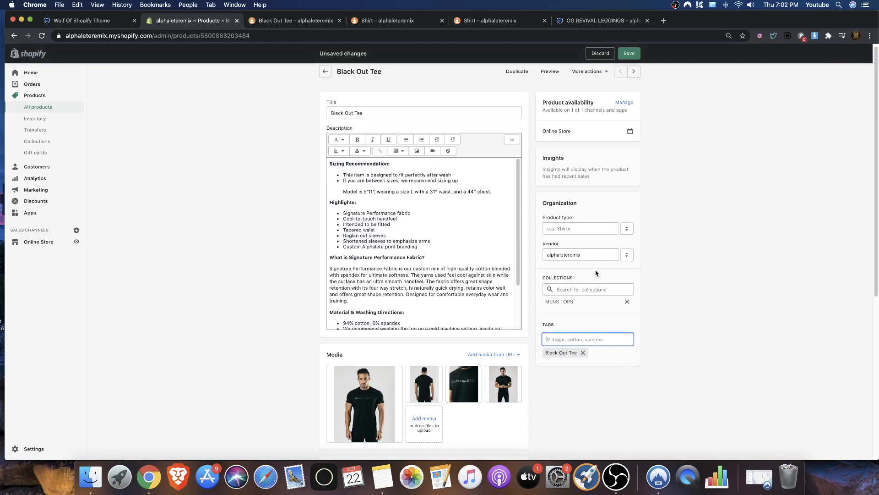
Add Black Out Tee as the product type and save the product
click(575, 232)
key(cmd+v)
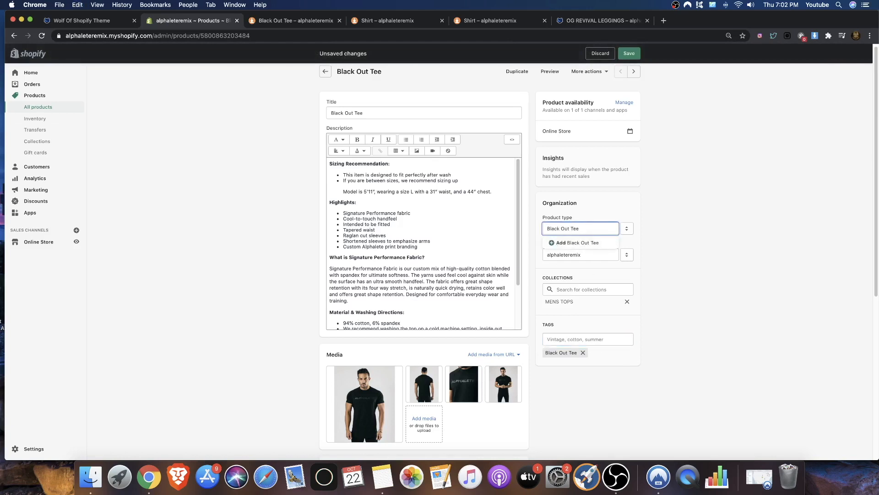
click(568, 243)
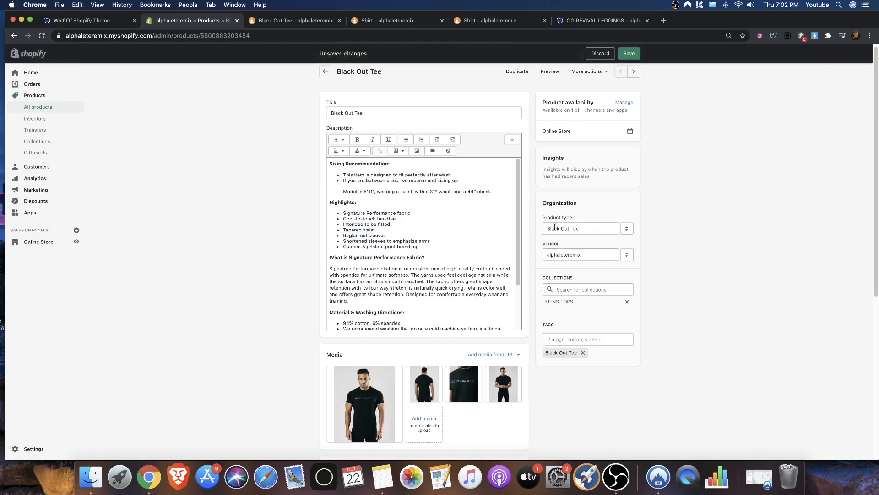
scroll(441, 238, down, 5)
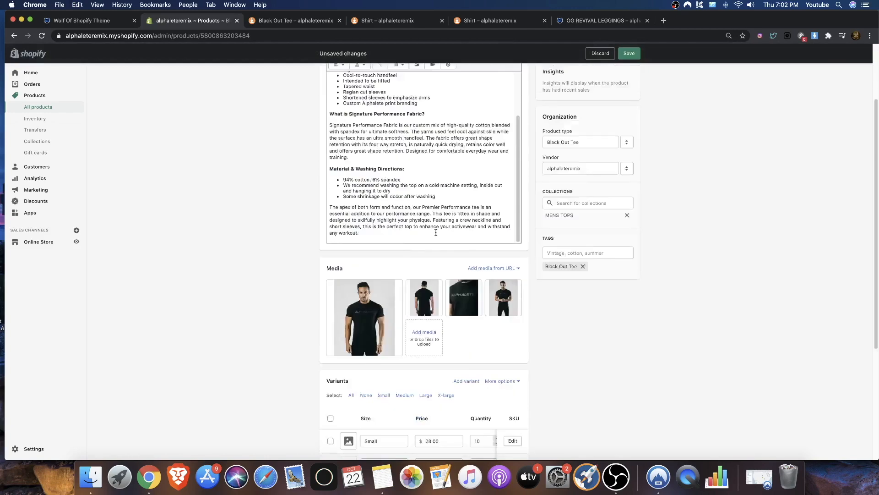
scroll(380, 204, up, 5)
scroll(399, 316, up, 2)
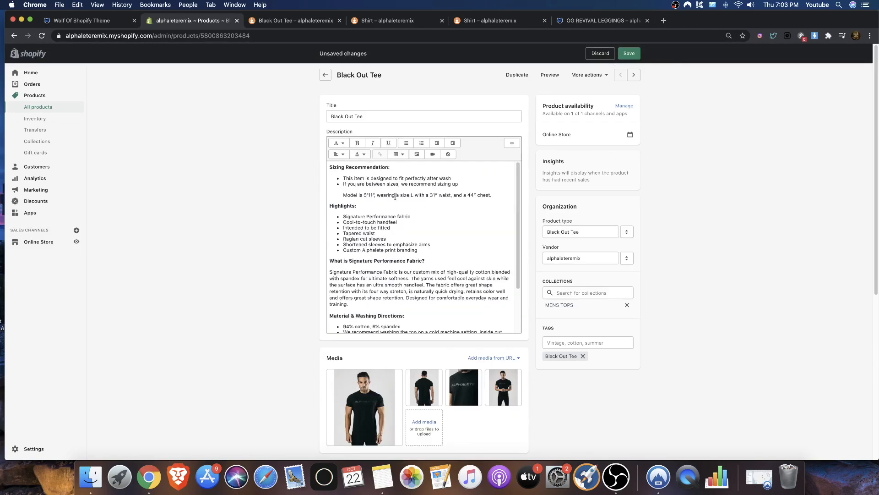
triple_click(360, 111)
click(629, 54)
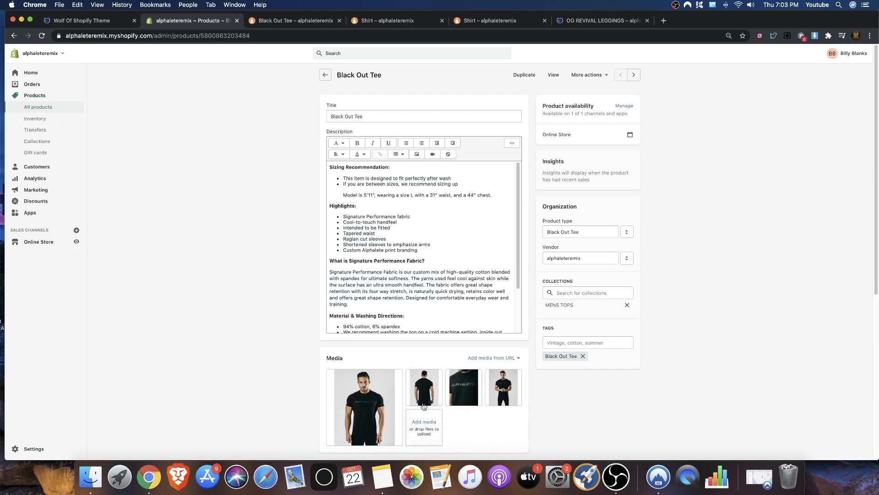
scroll(426, 417, down, 1)
click(383, 389)
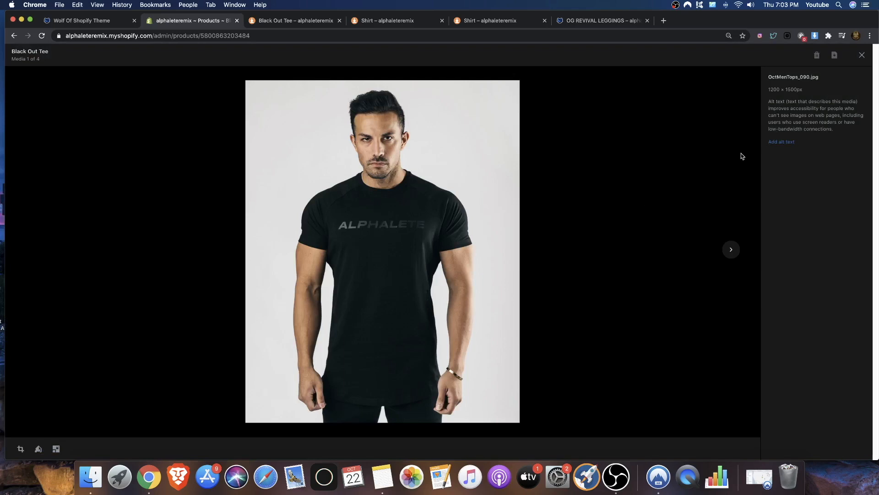
click(862, 55)
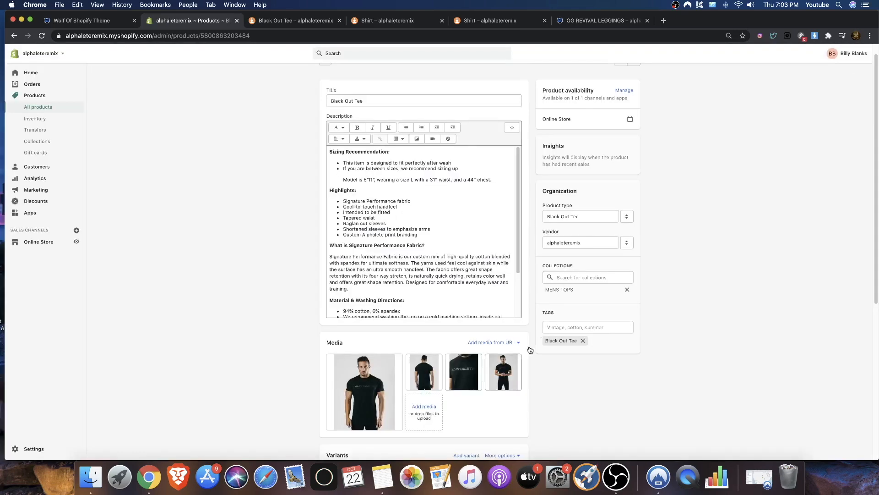
Give the product's main front-view image the alt text Black Out Tee and save it
click(383, 396)
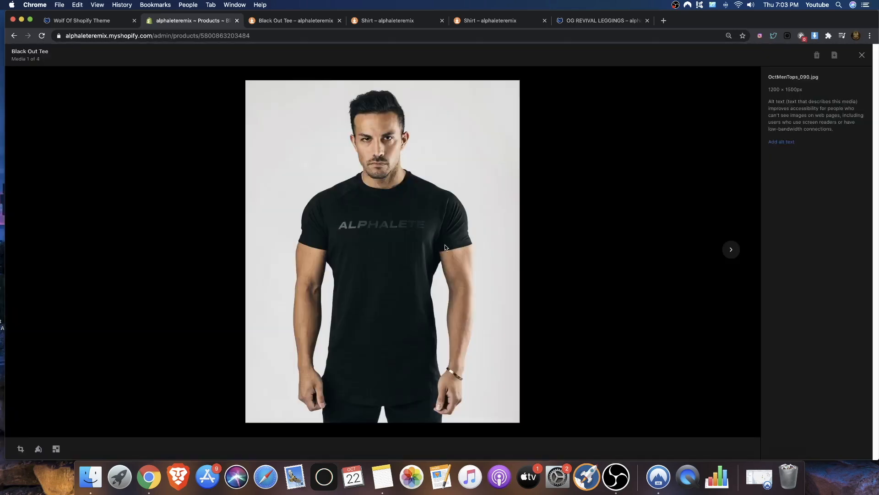
click(780, 142)
key(super+v)
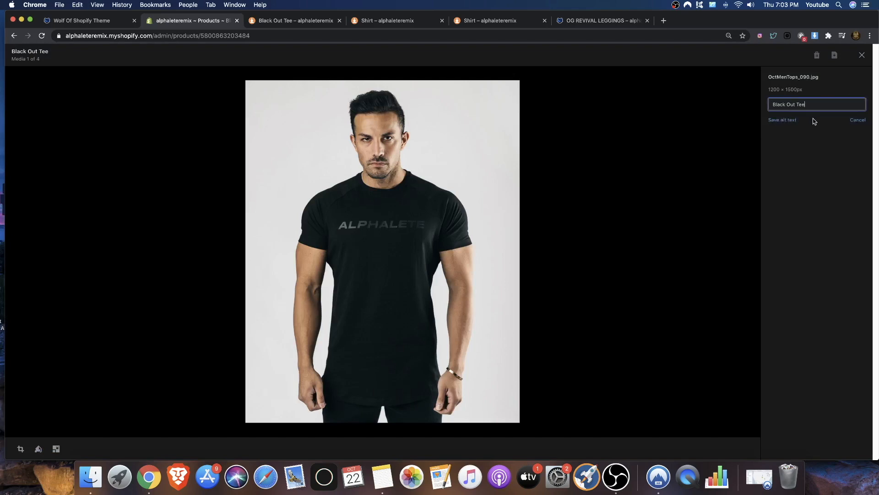
click(785, 122)
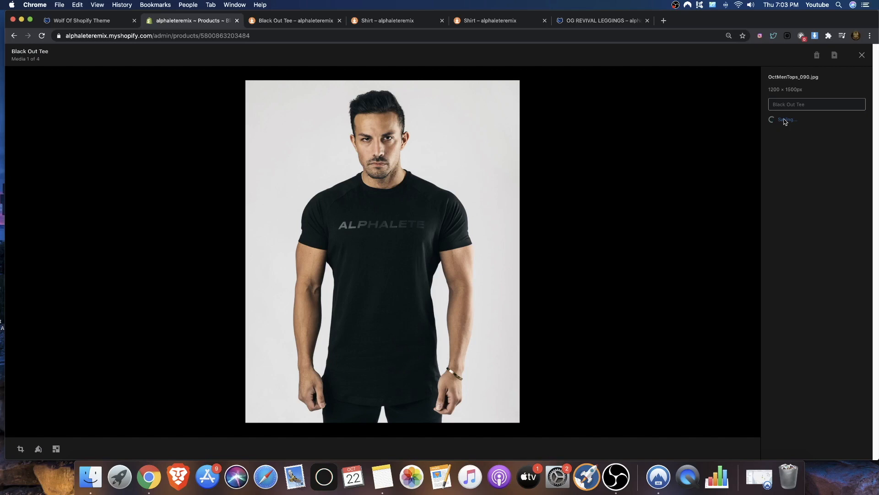
click(864, 57)
Give the second product image, the back view, the alt text Black Out Tee and save it
click(422, 371)
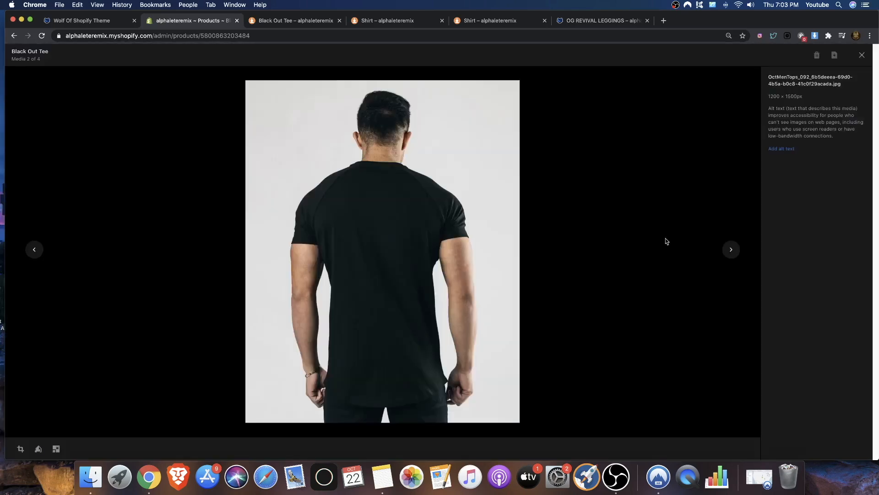
click(781, 148)
text(Black Out Tee)
click(787, 128)
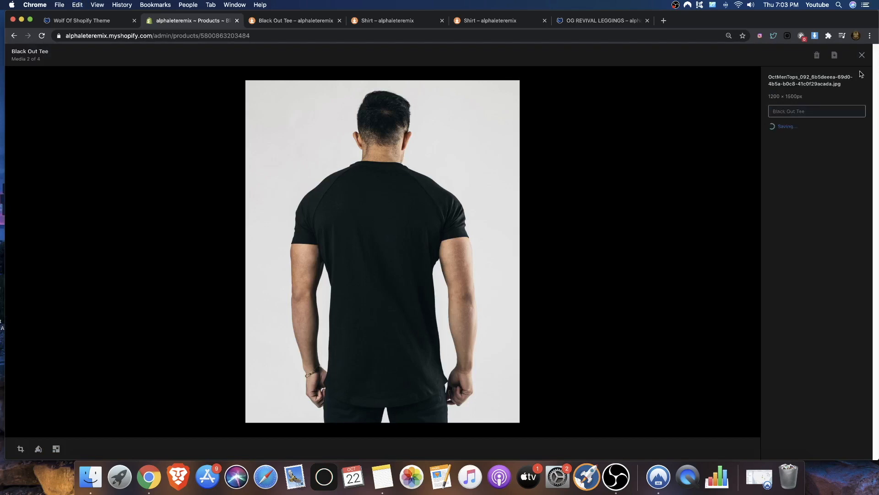
click(862, 55)
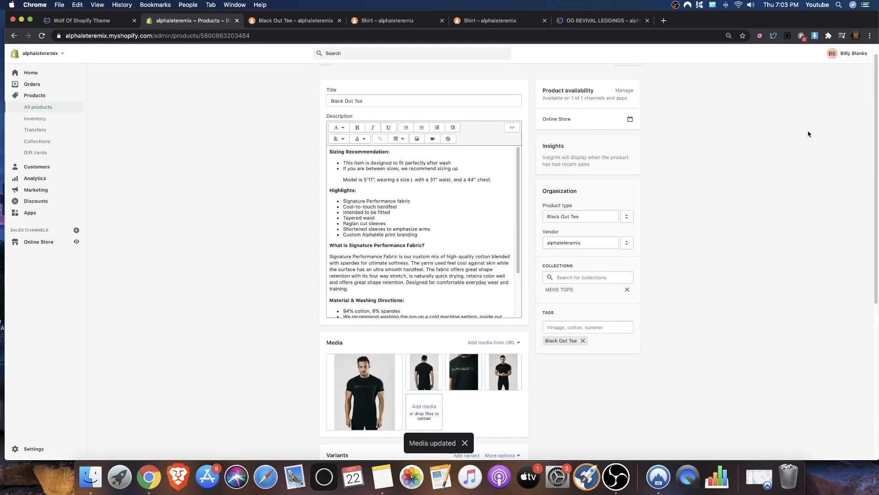
Give the third product image, the logo close-up, the alt text Black Out Tee and save it
click(464, 366)
click(789, 152)
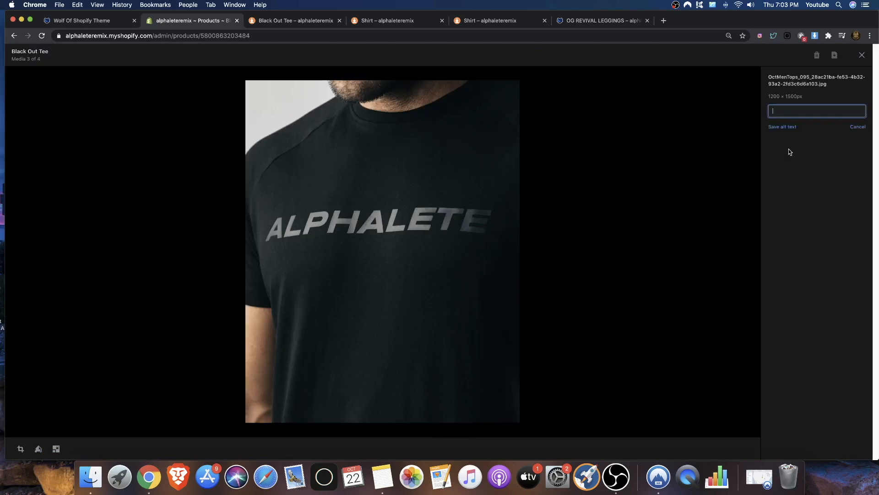
key(super+v)
click(779, 127)
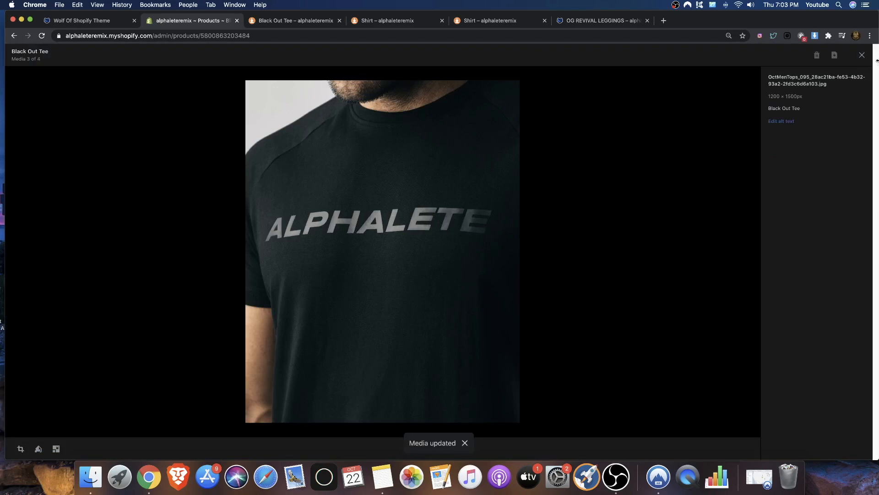
click(862, 55)
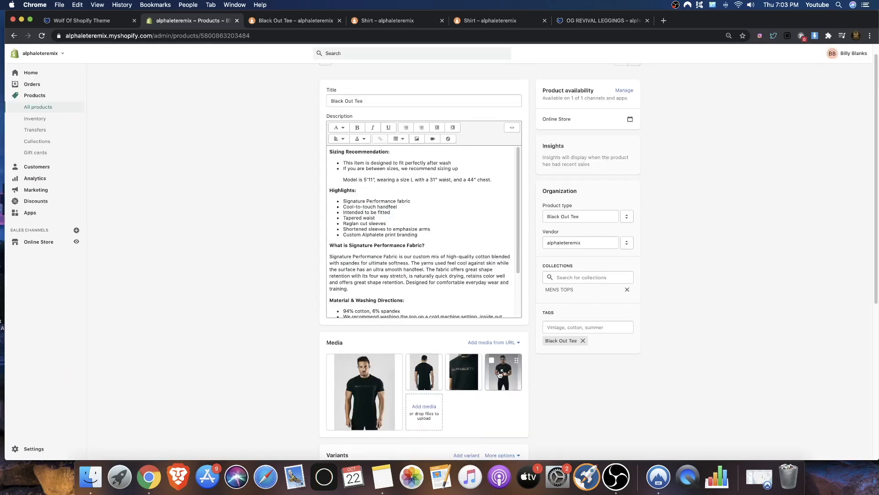
Give the fourth product image, the clasped-hands pose, the alt text Black Out Tee and save it
click(495, 373)
click(778, 151)
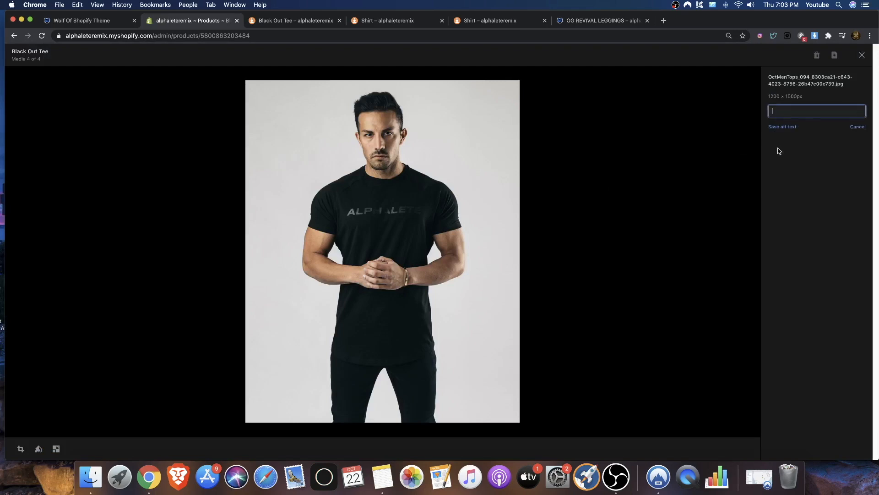
text(Black Out Tee)
click(778, 128)
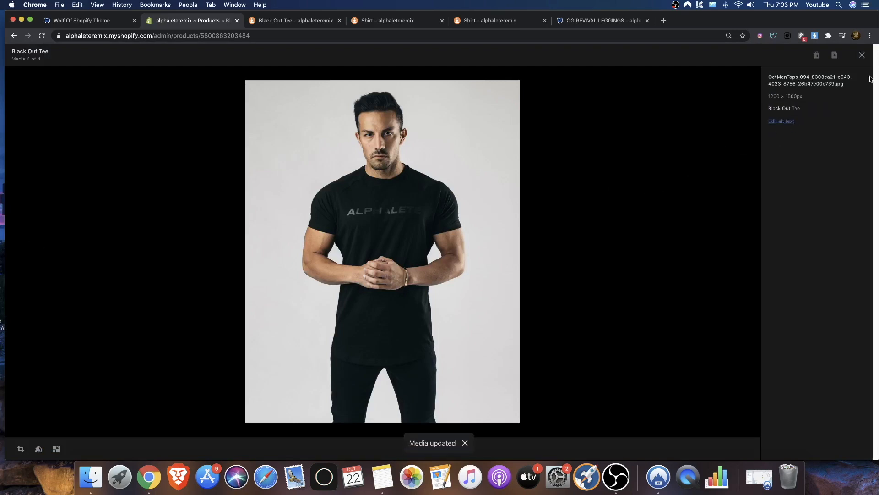
click(861, 56)
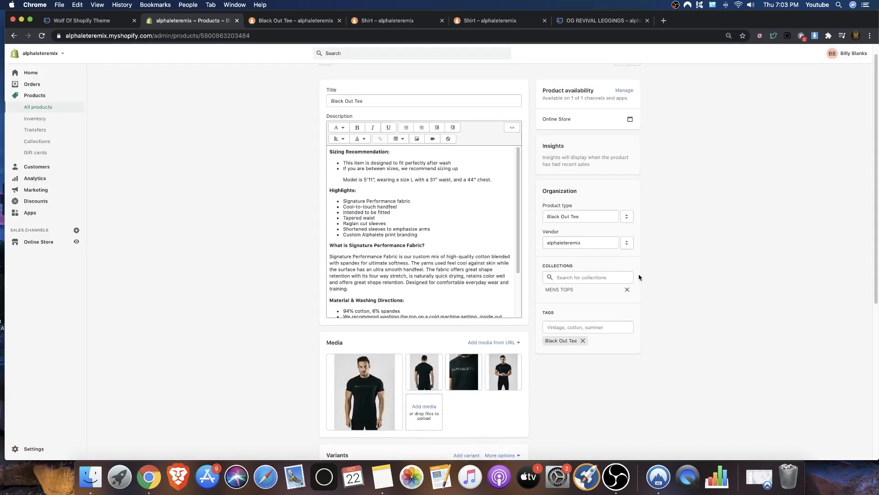
Return to the theme editor's home page section list and examine the preview from the fall lookbook through the brand placeholders to the footer
click(615, 475)
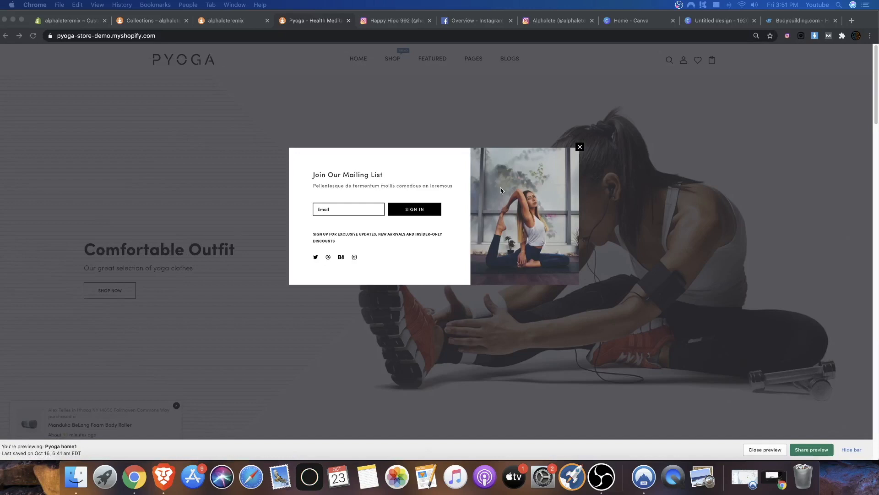
click(87, 23)
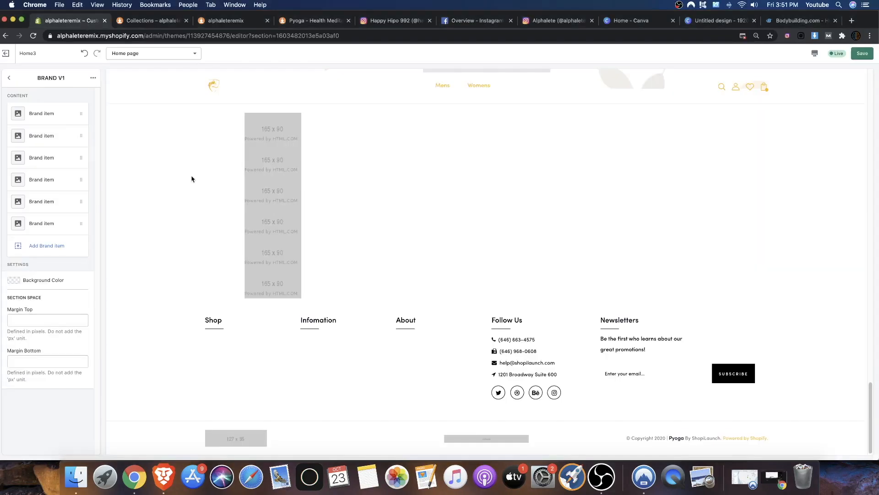
click(9, 77)
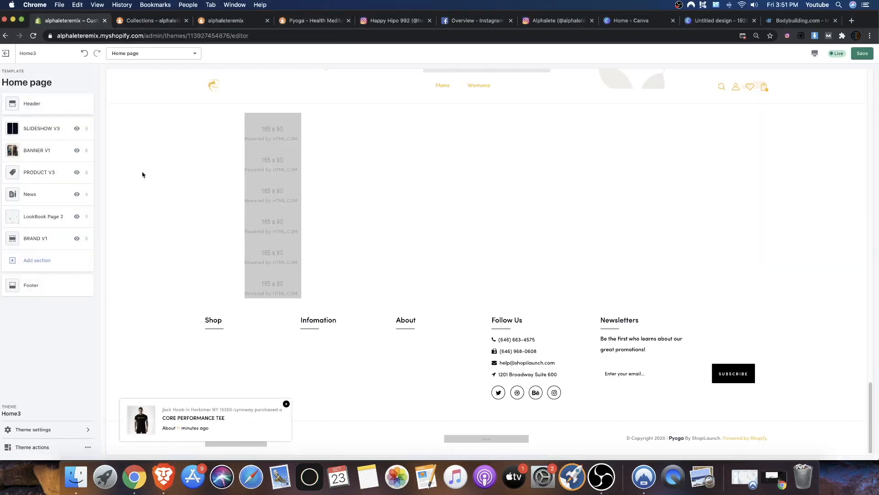
scroll(287, 164, up, 2)
scroll(151, 165, up, 3)
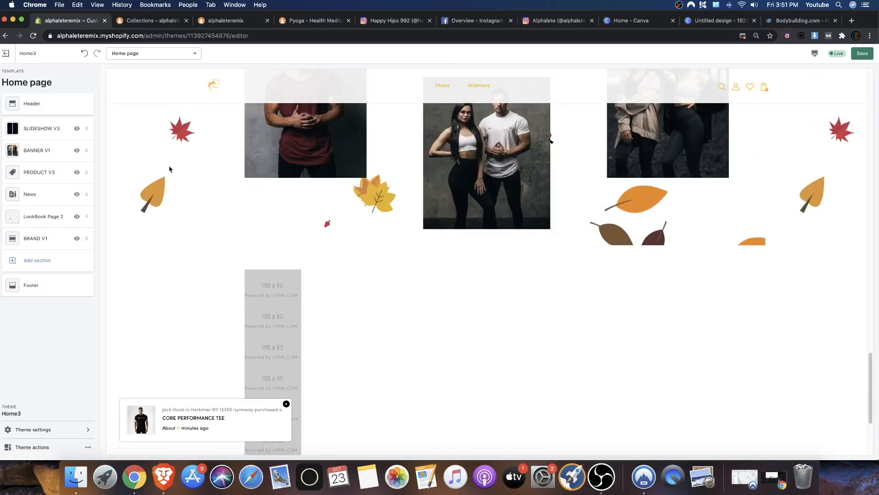
scroll(170, 169, up, 4)
scroll(169, 170, down, 6)
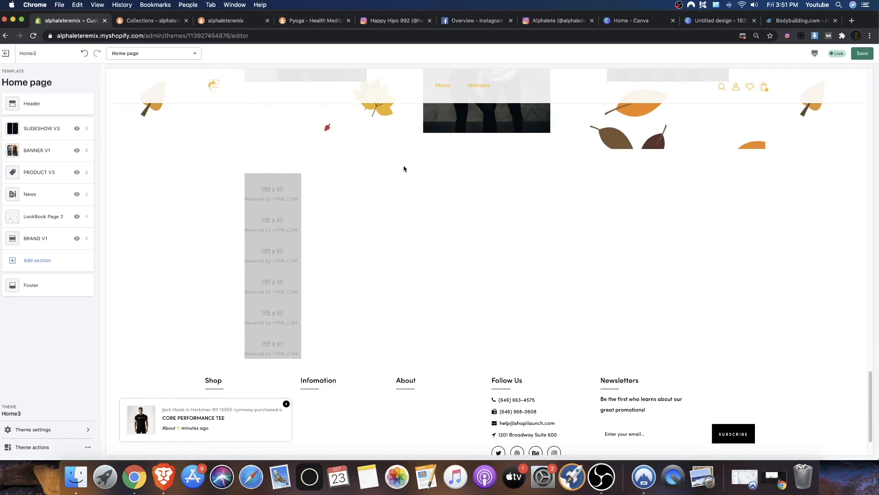
scroll(608, 281, up, 15)
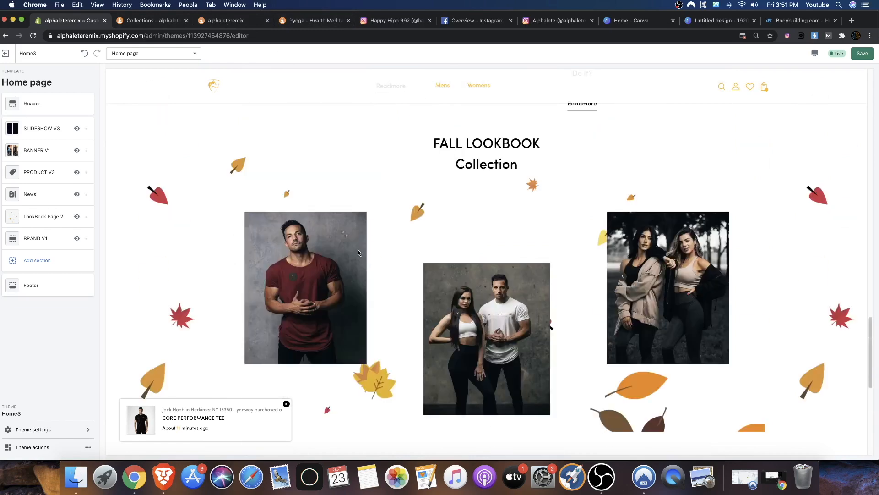
scroll(404, 237, down, 12)
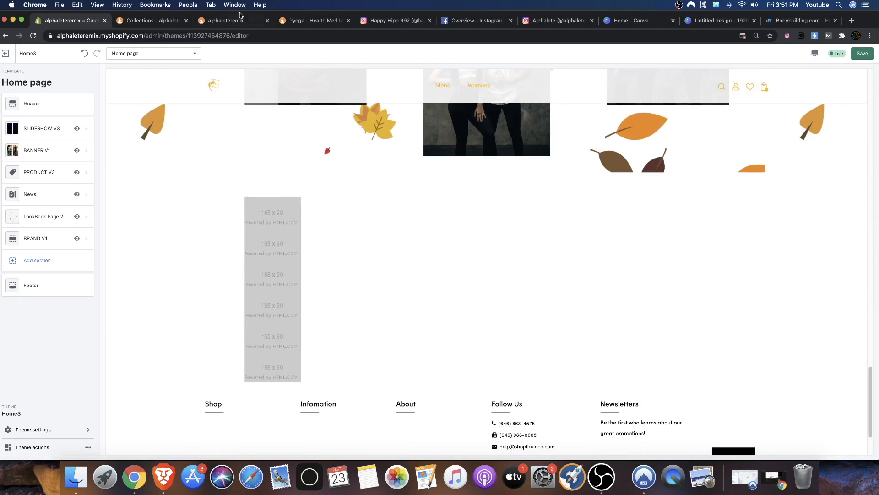
Dismiss the mailing list popup in the Pyoga demo store and examine its brand logo row above the Best Seller products
click(326, 25)
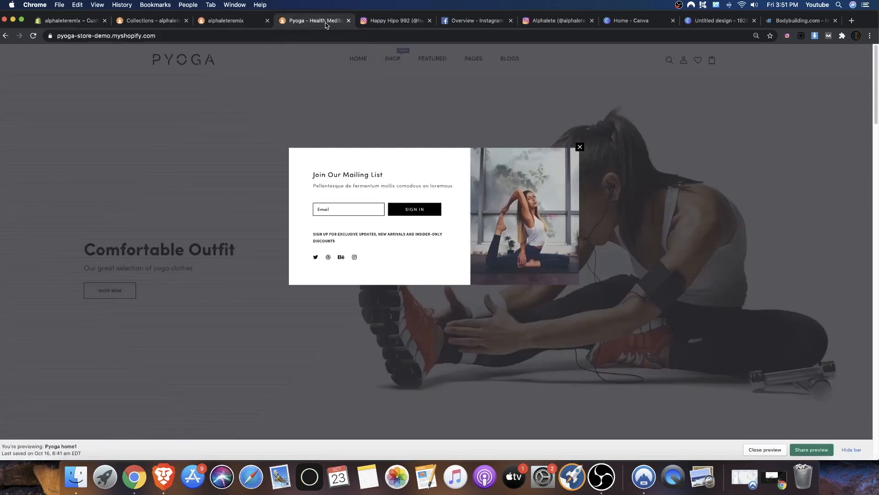
click(579, 147)
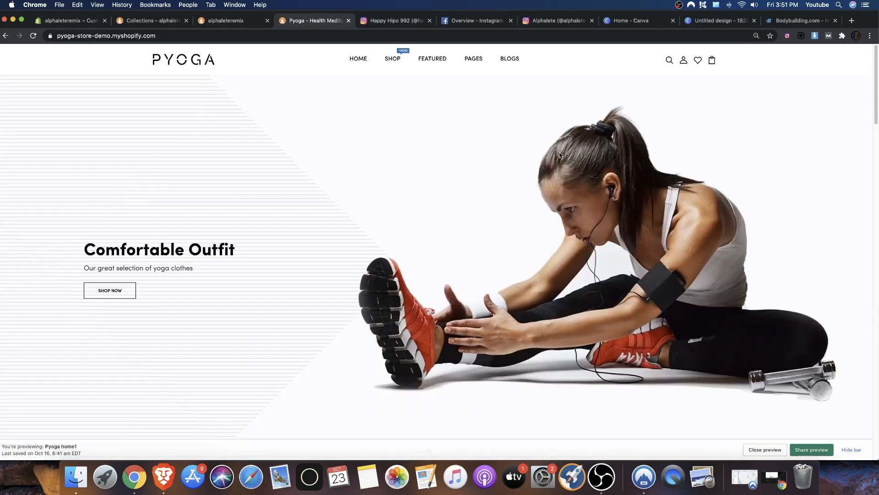
scroll(244, 174, down, 8)
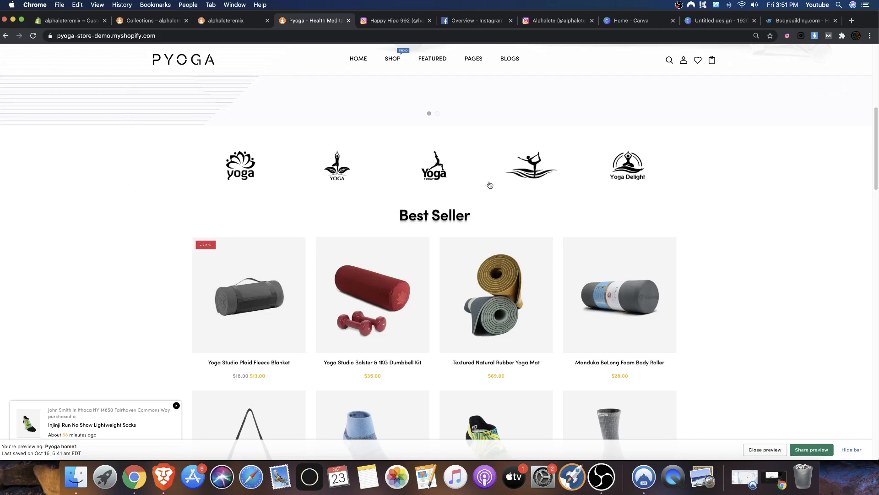
scroll(393, 156, up, 4)
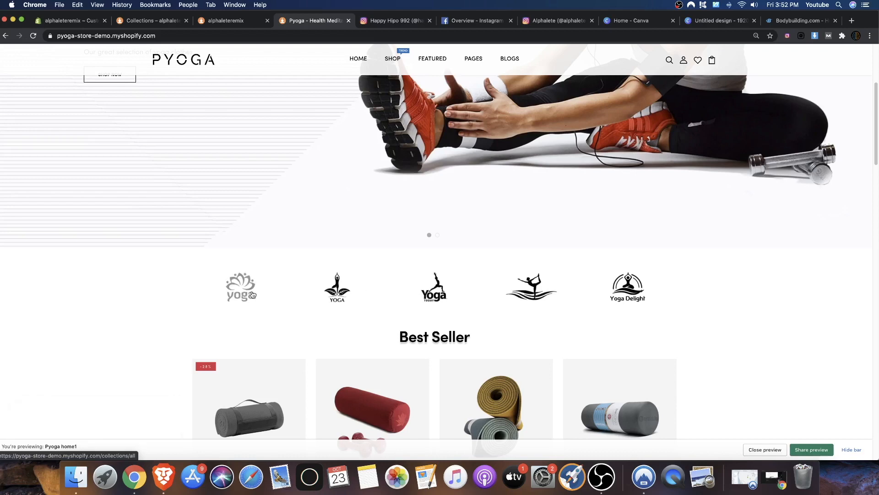
Remove the BRAND V1 section from the store's home page in the theme editor
click(68, 25)
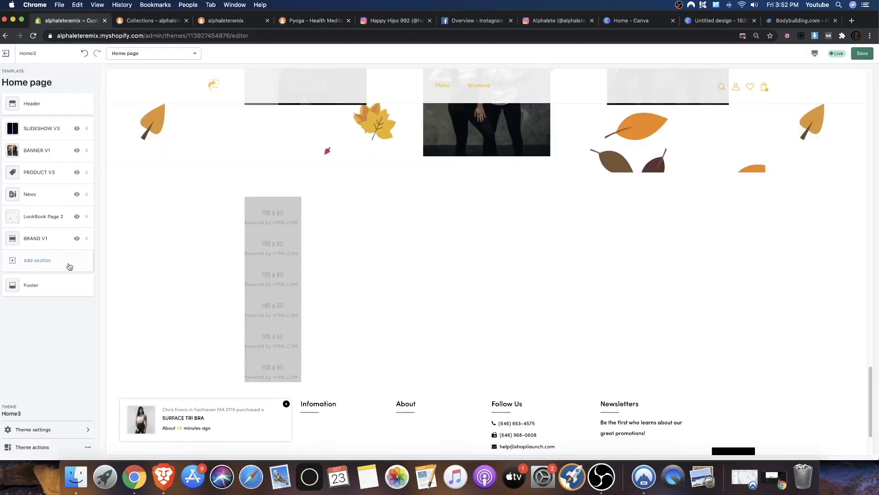
scroll(274, 256, up, 6)
scroll(270, 258, down, 5)
click(57, 242)
click(93, 78)
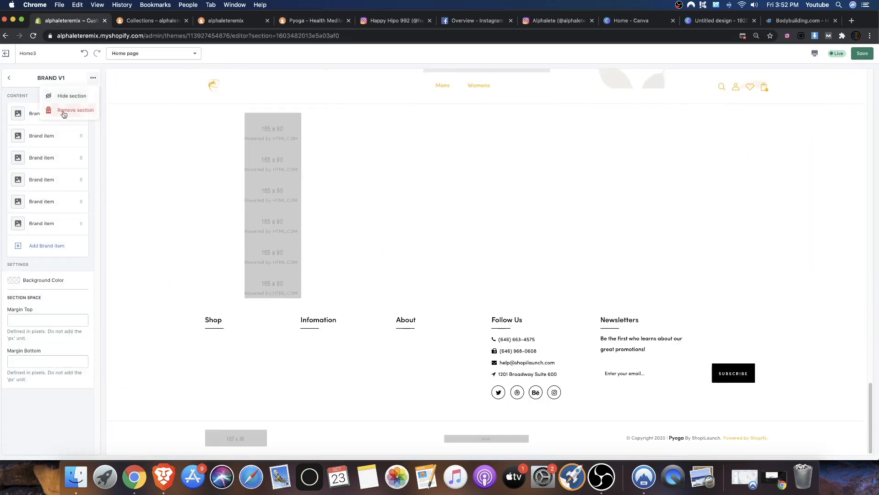
click(60, 111)
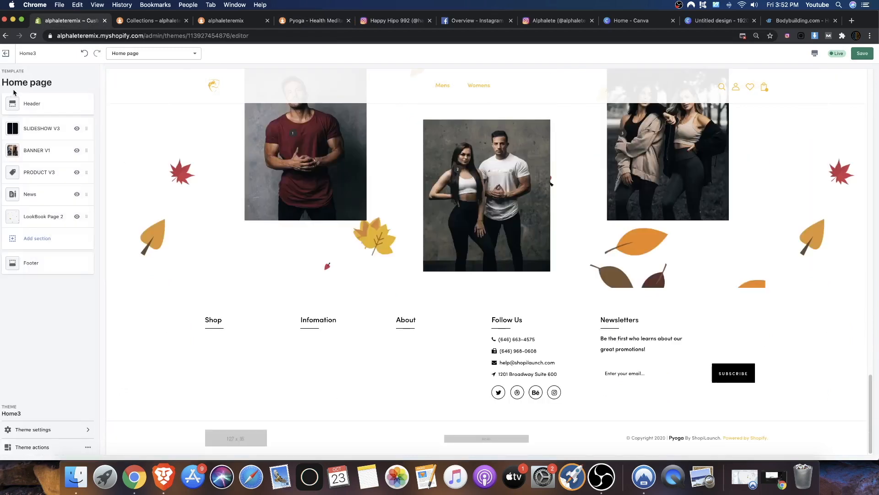
Add a Collection sub 2 section below LookBook Page 2 on the home page
click(42, 239)
scroll(80, 206, down, 5)
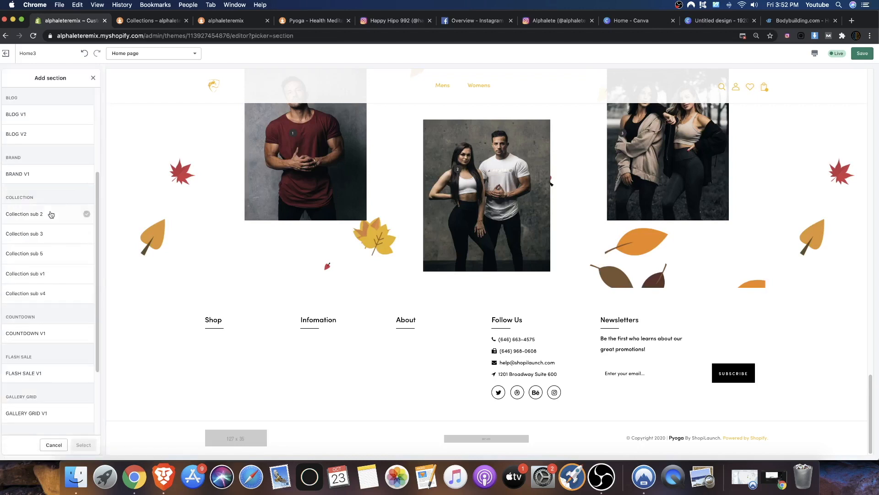
click(48, 214)
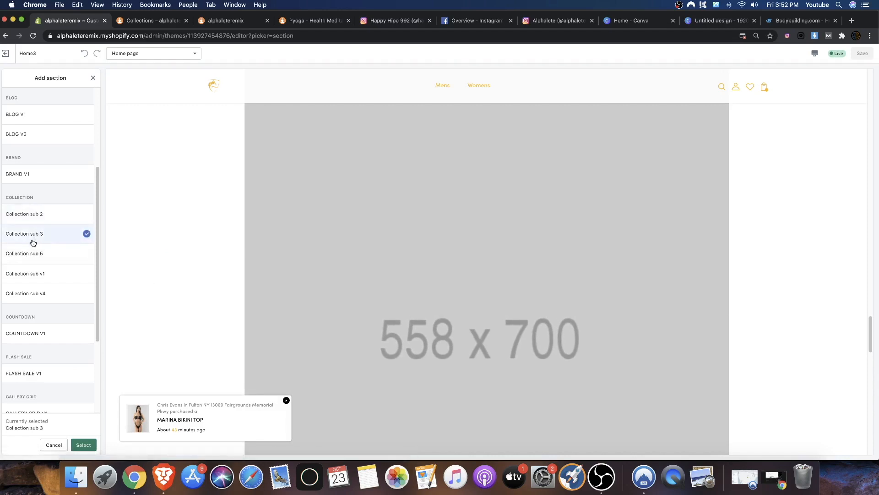
click(84, 444)
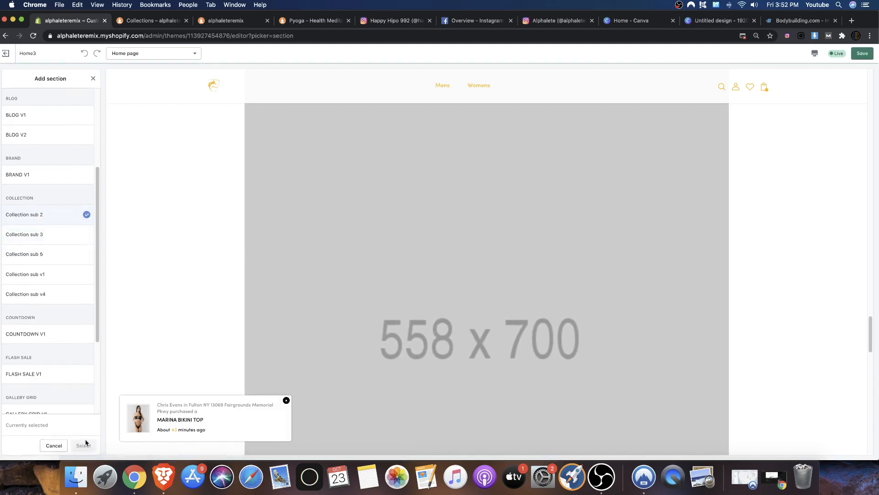
click(10, 79)
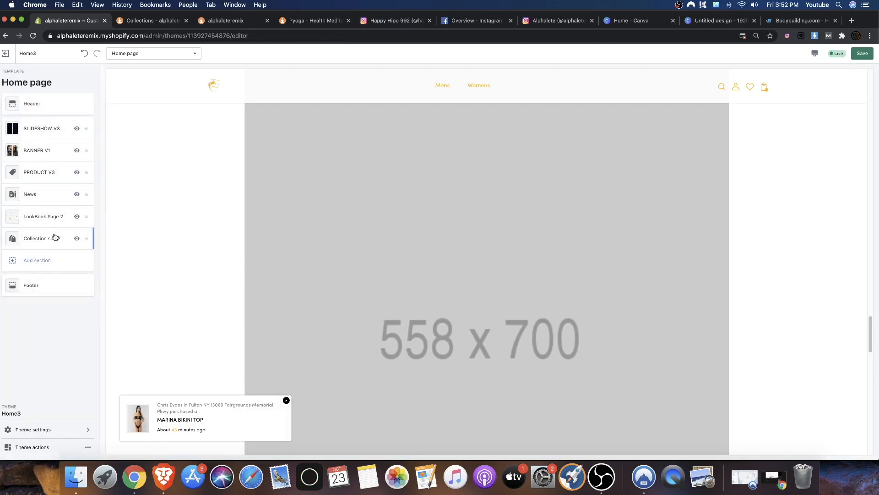
Add a Collection sub 3 section to the home page below Collection sub 2
click(43, 258)
scroll(48, 293, down, 5)
click(25, 216)
click(84, 444)
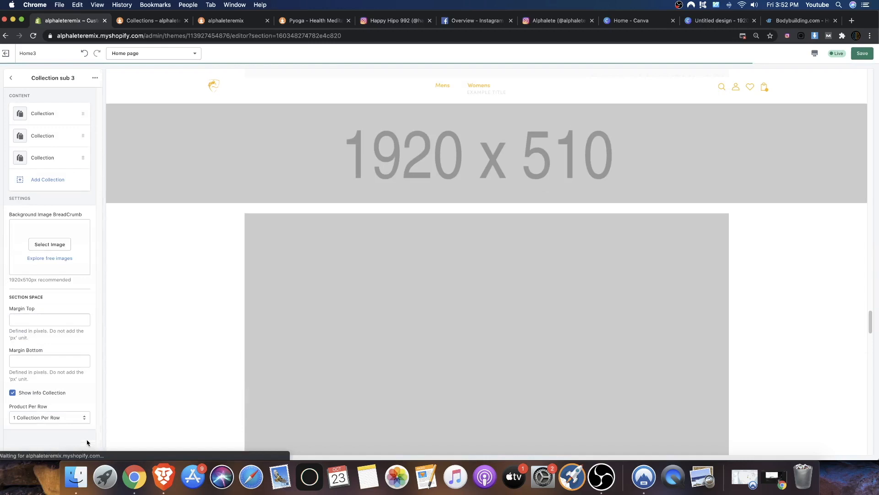
click(11, 78)
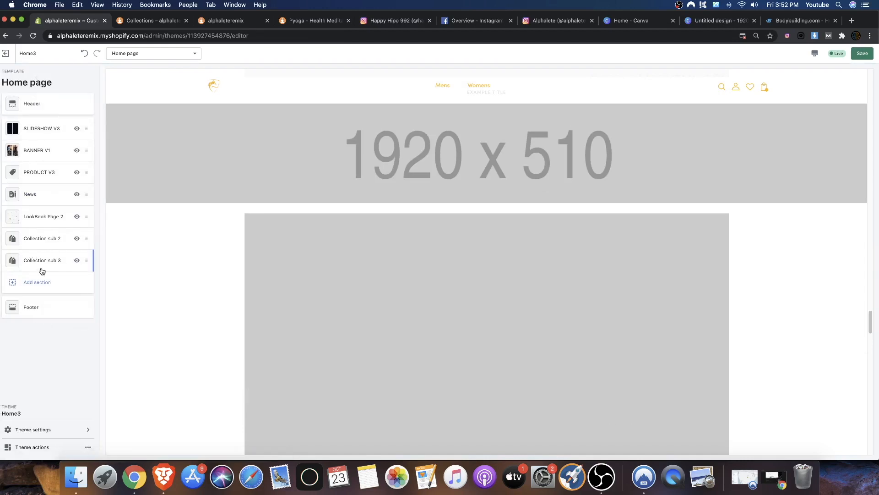
Add a Collection sub 5 section to the home page below Collection sub 3
click(38, 281)
scroll(37, 284, down, 10)
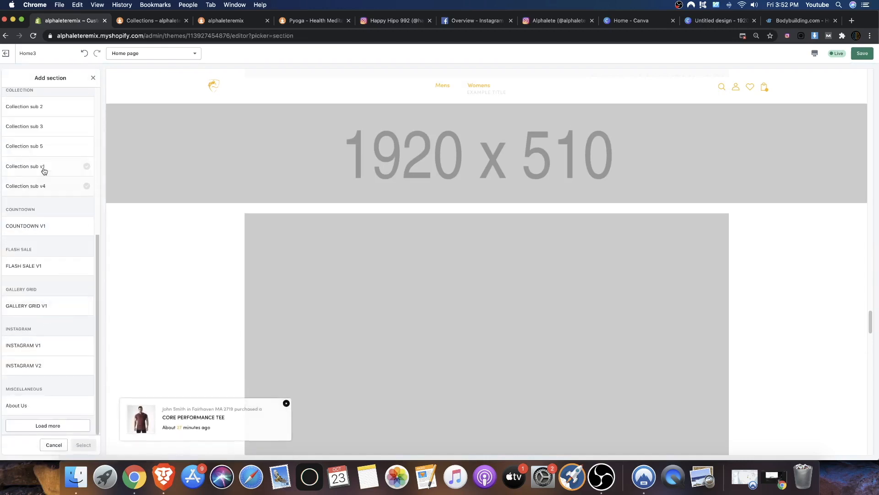
click(41, 151)
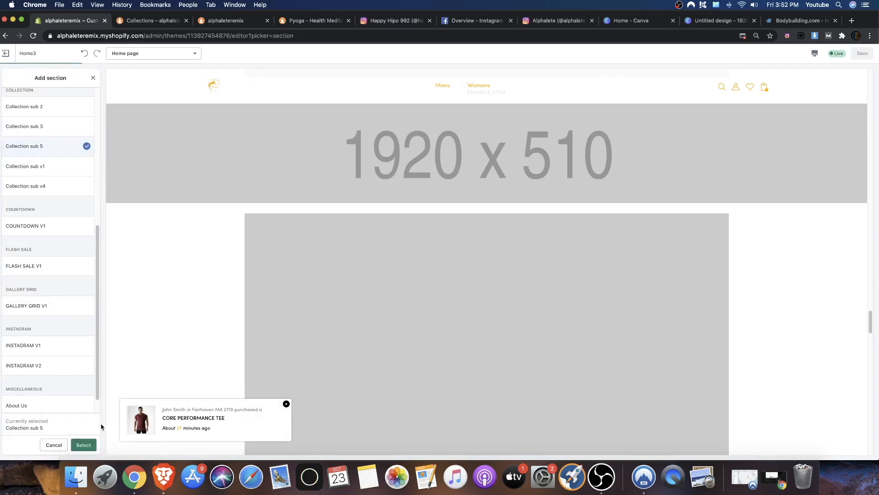
click(84, 444)
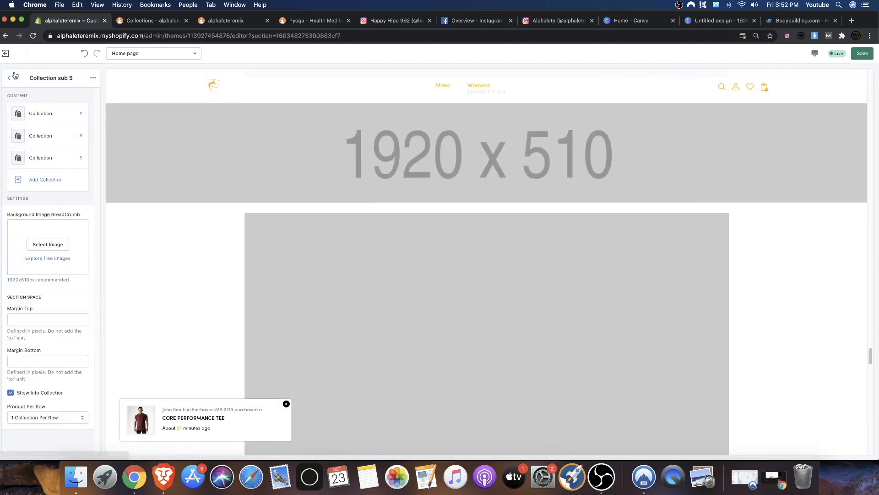
click(9, 77)
Add a Collection sub v4 section to the home page below Collection sub 5
click(34, 301)
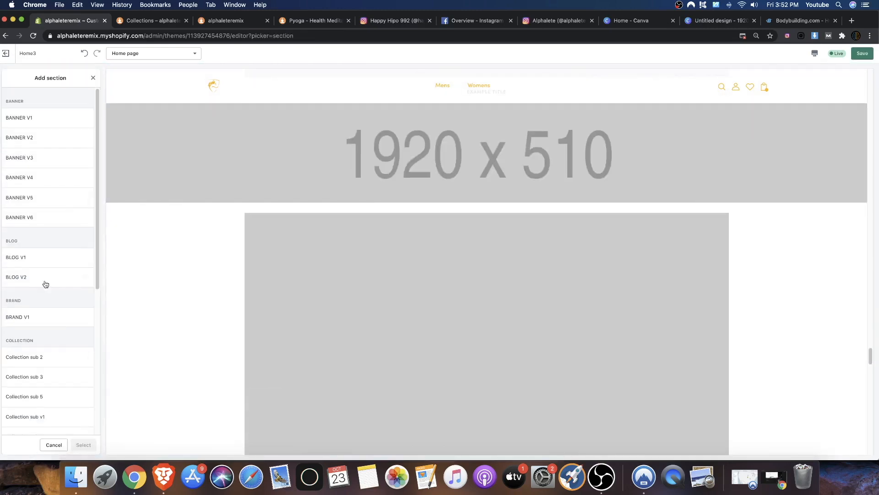
scroll(45, 362, down, 3)
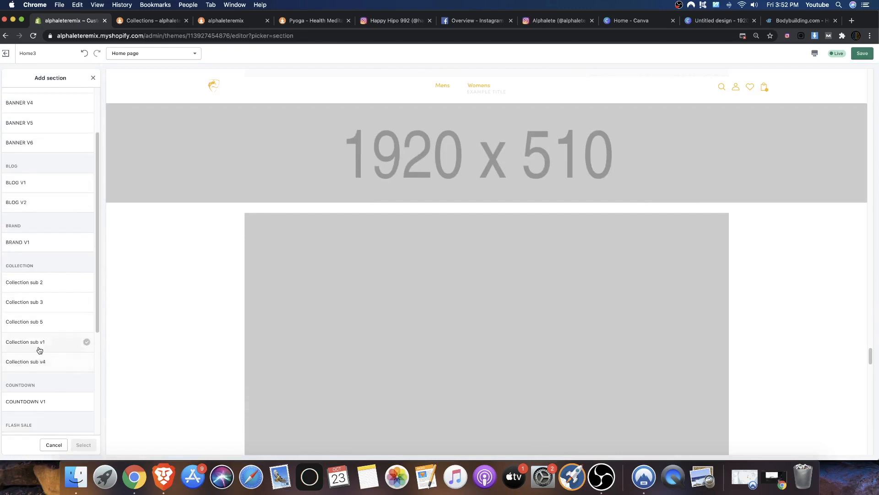
click(46, 363)
click(83, 445)
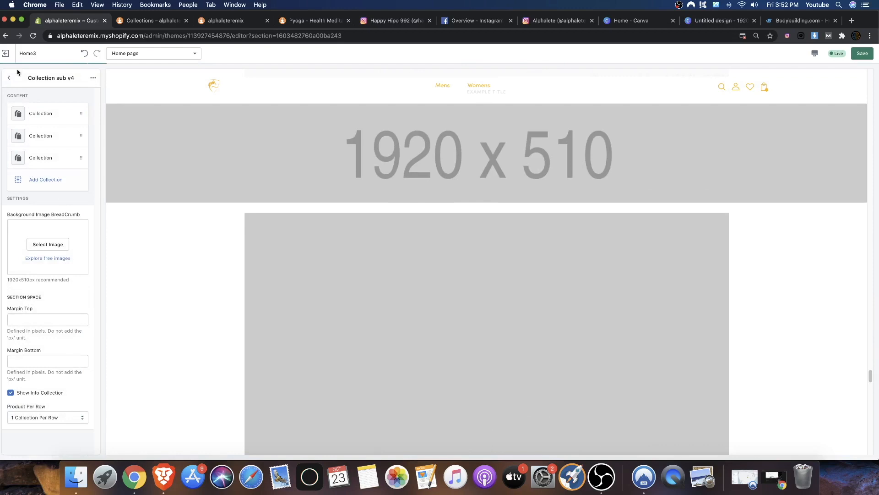
click(9, 78)
Add a Collection sub v1 section to the home page below Collection sub v4
click(48, 324)
scroll(49, 328, down, 2)
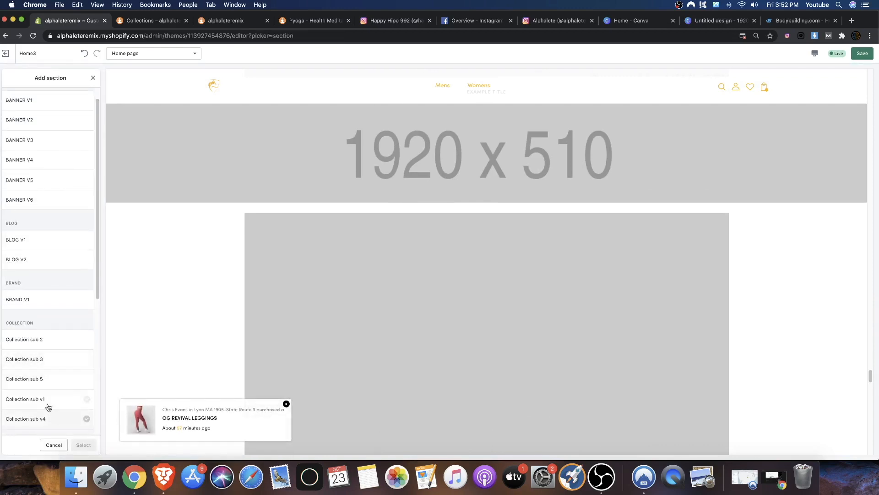
click(48, 407)
click(82, 445)
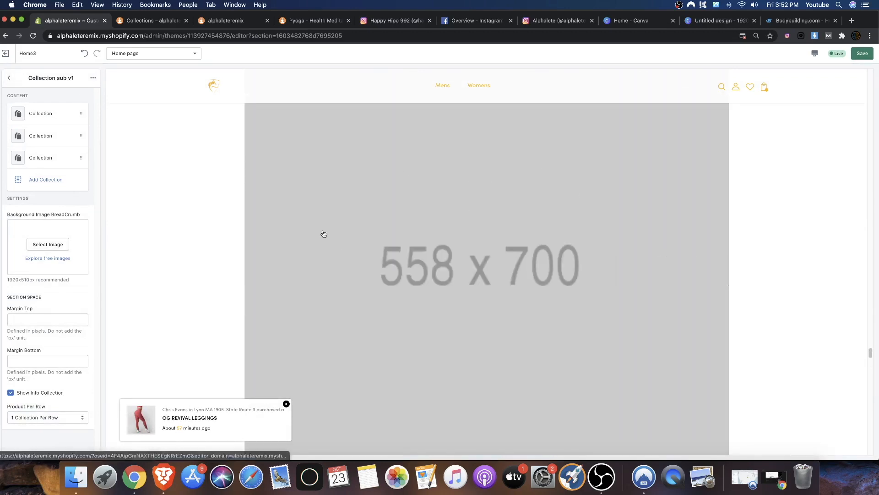
click(10, 79)
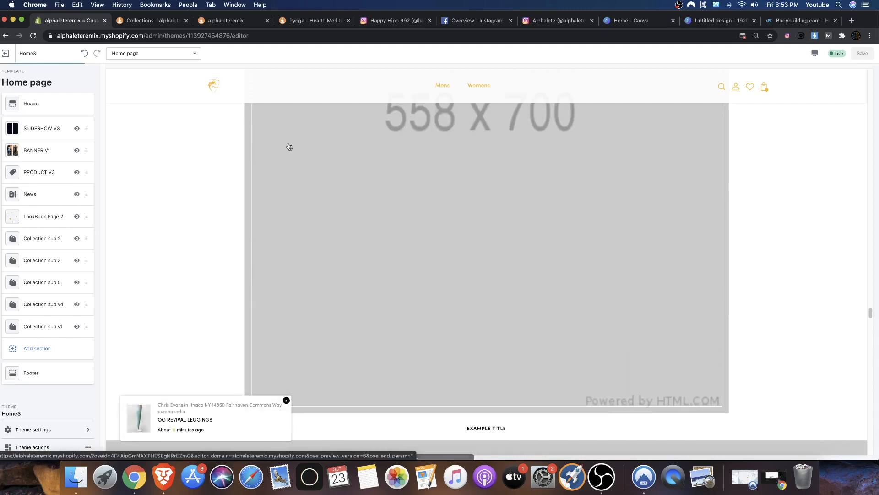
Assign the BRAS collection to the first collection item of the Collection sub 2 section
scroll(451, 226, up, 12)
scroll(449, 224, up, 20)
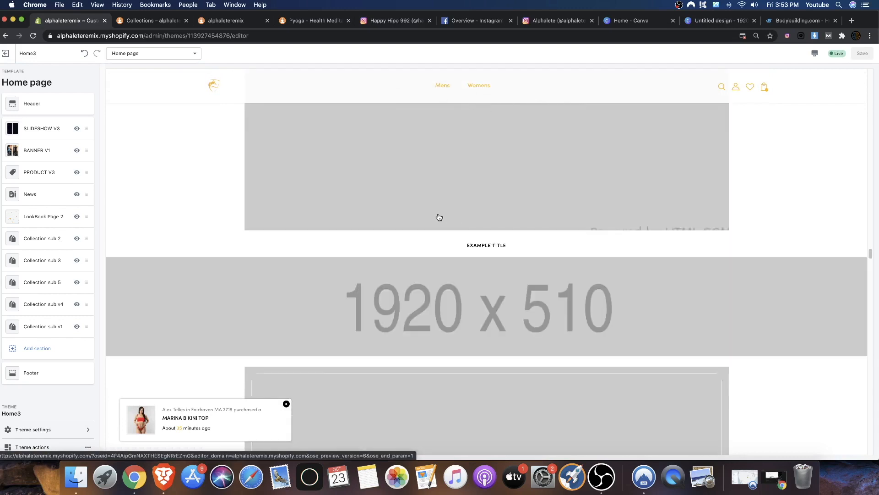
scroll(427, 218, up, 15)
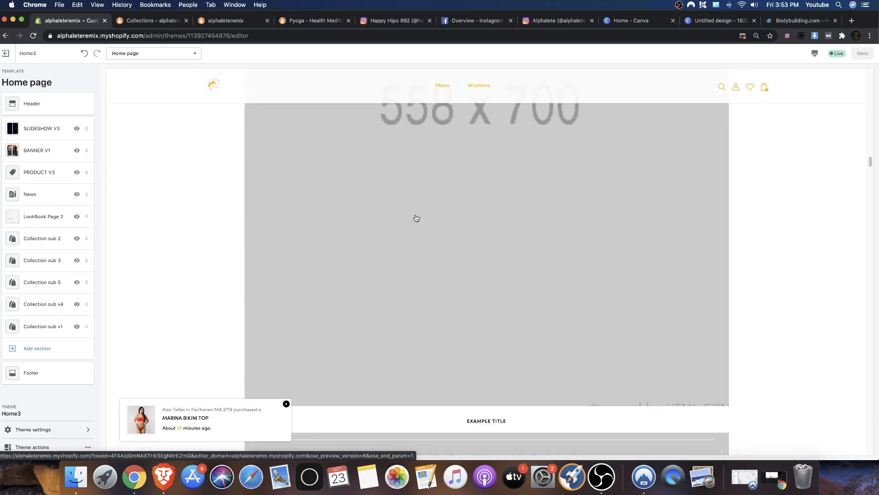
scroll(412, 222, down, 3)
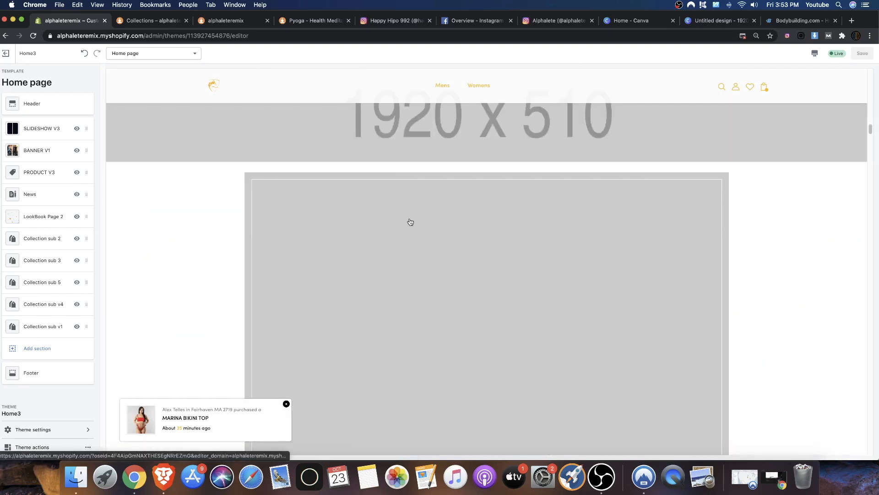
click(28, 239)
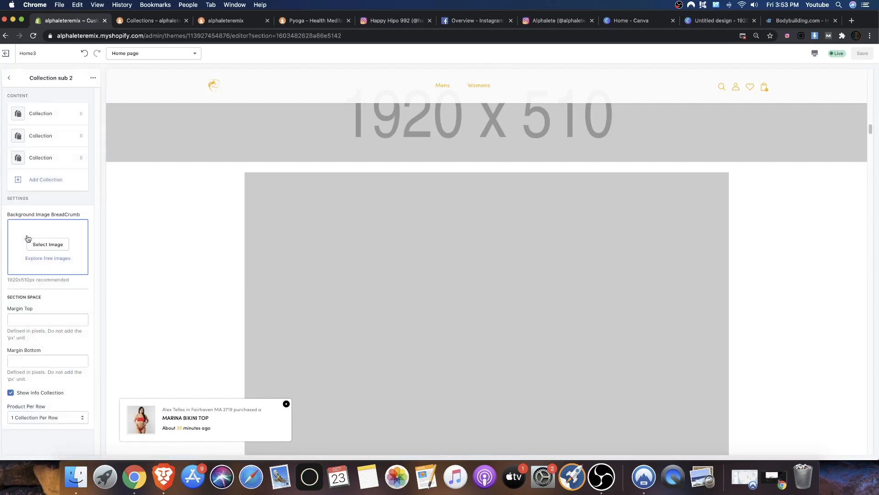
click(47, 121)
click(41, 134)
click(34, 143)
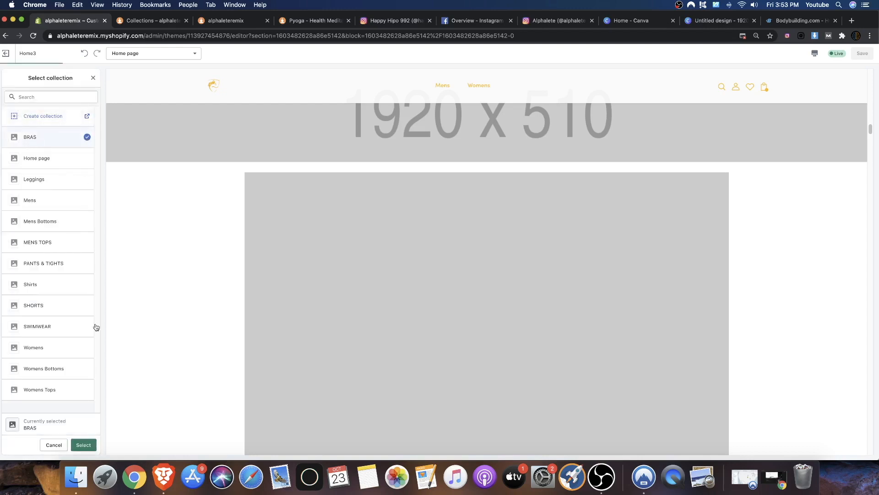
click(90, 446)
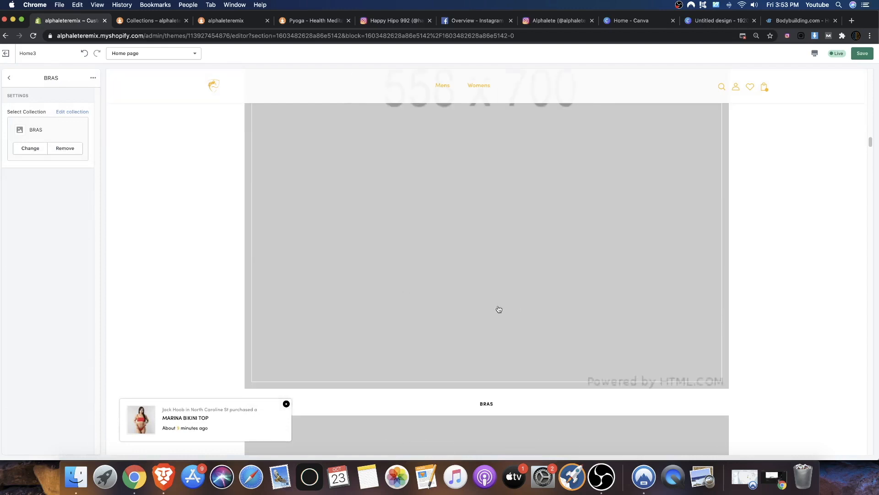
Assign the Leggings collection to the second collection item of the Collection sub 2 section
click(14, 80)
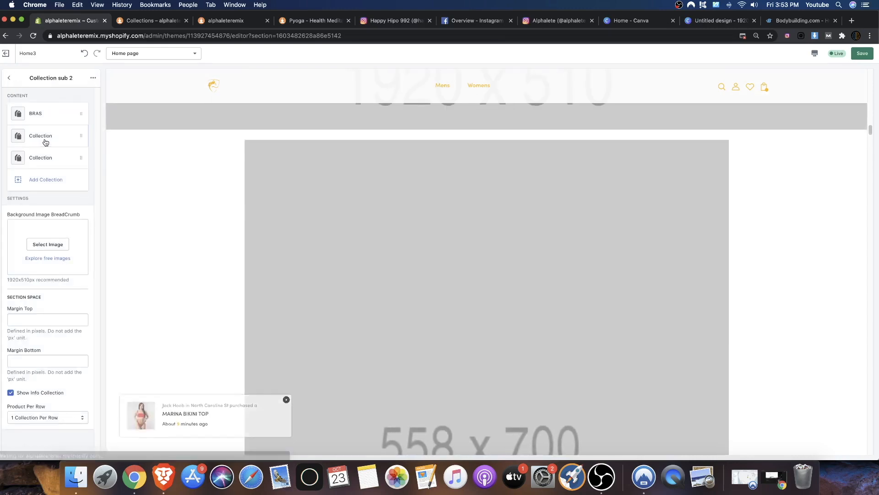
click(45, 134)
click(38, 133)
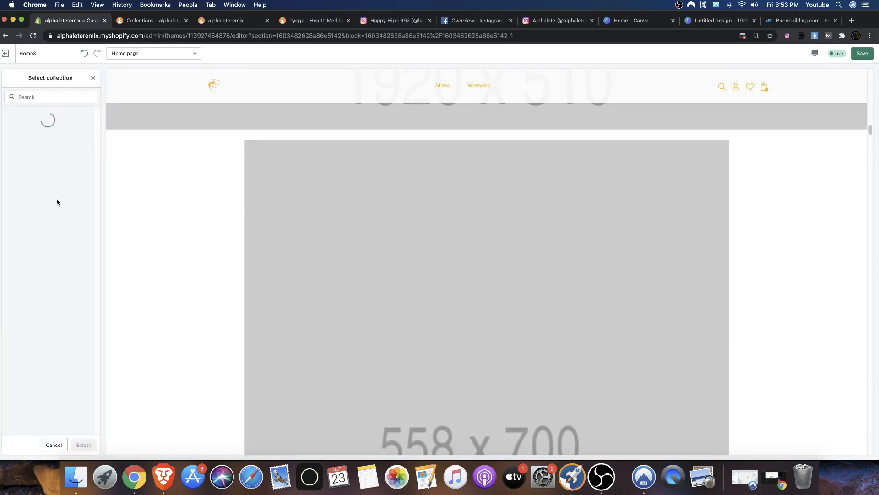
click(34, 177)
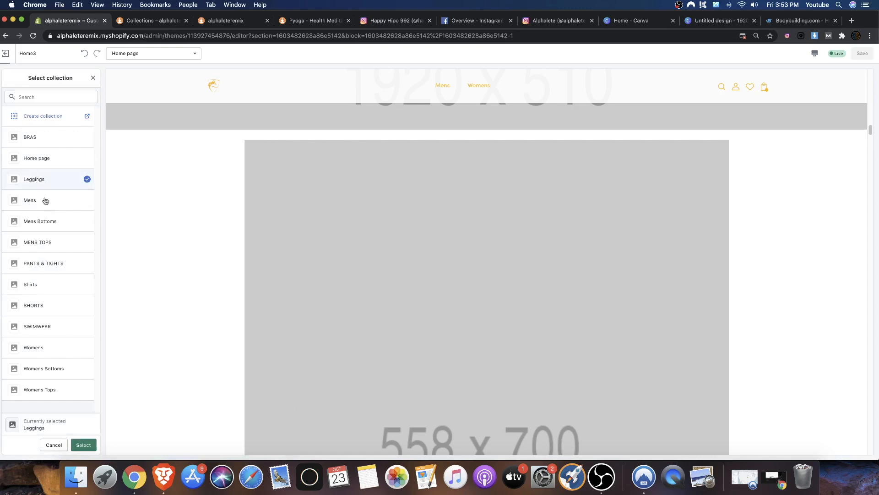
click(83, 445)
Assign the SWIMWEAR collection to the third collection item of the Collection sub 2 section and save the theme
click(9, 80)
click(45, 158)
click(36, 136)
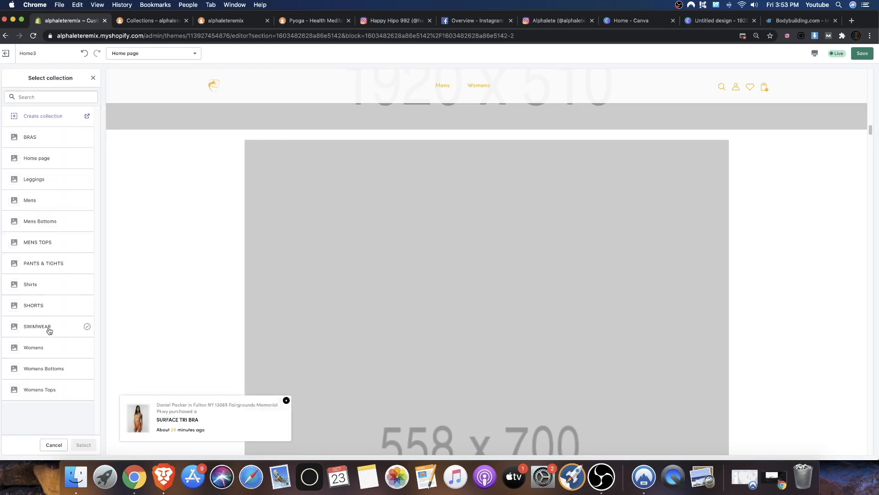
click(49, 329)
click(84, 444)
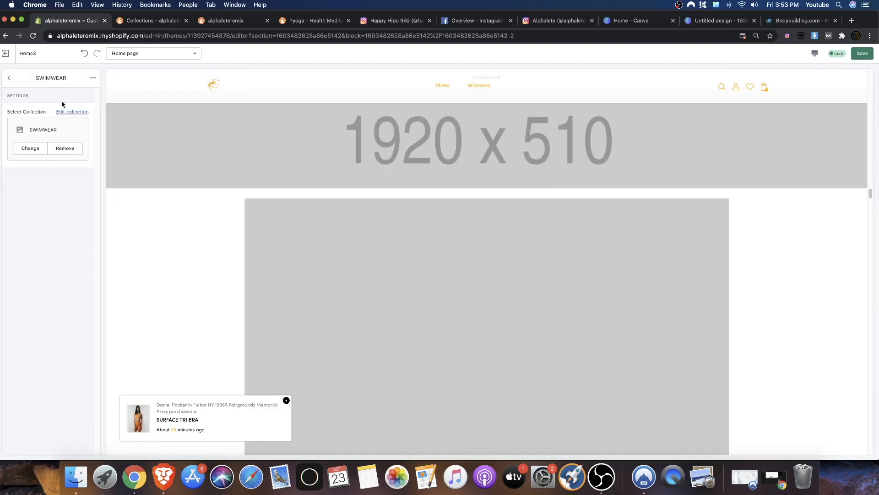
click(11, 79)
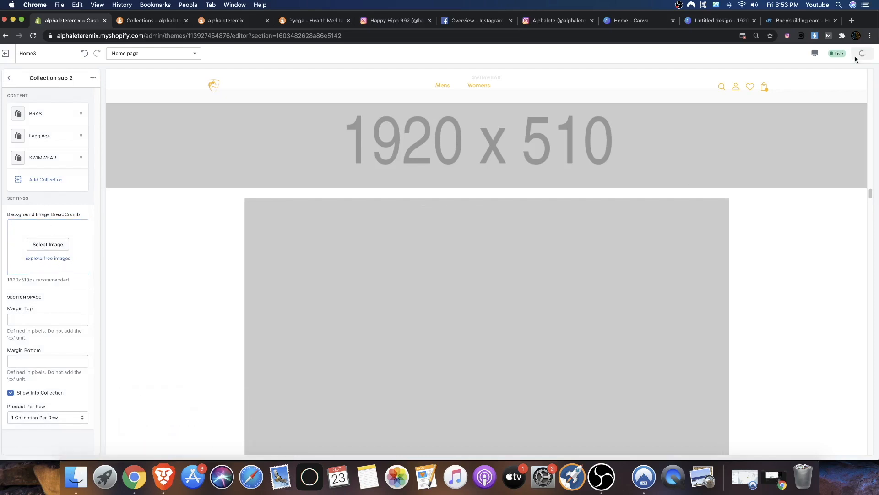
Examine the collection sections in the home page preview and reopen the Collection sub 2 section's settings
scroll(549, 162, up, 5)
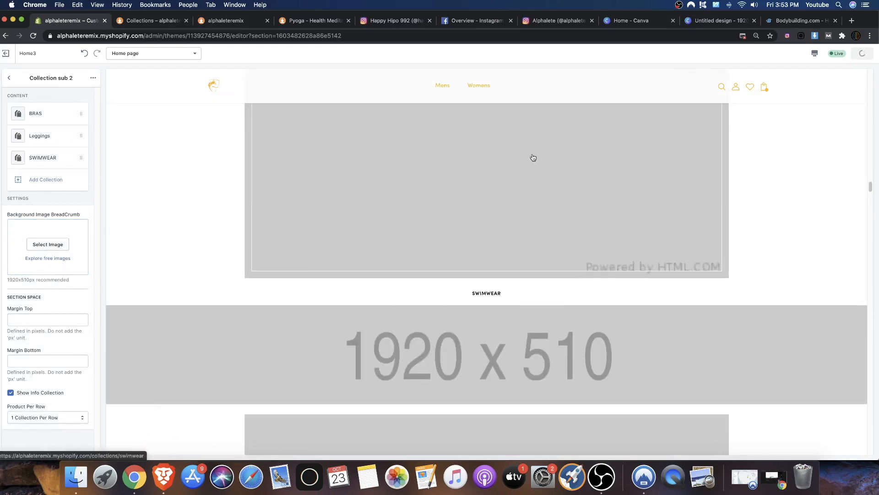
scroll(530, 158, up, 10)
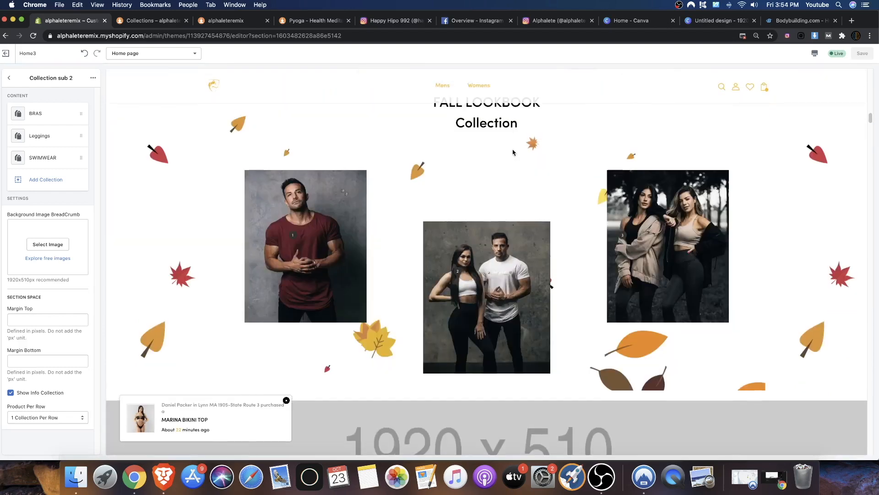
scroll(479, 212, down, 10)
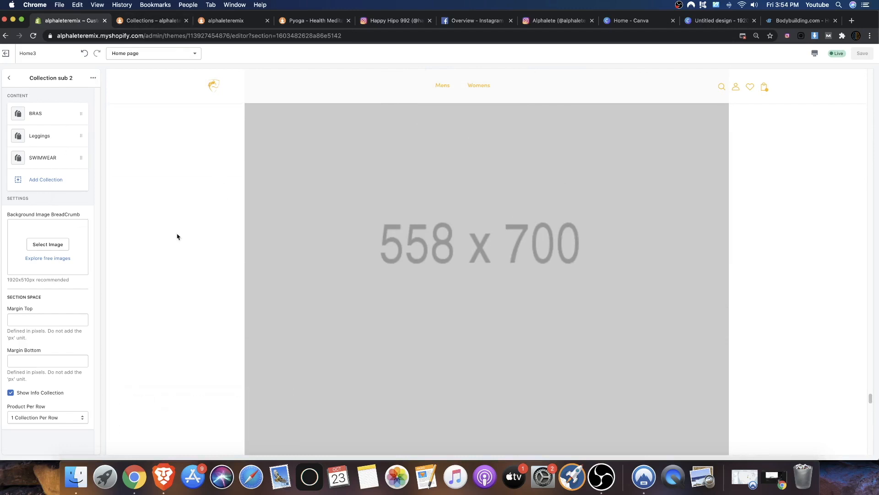
click(35, 120)
click(9, 79)
click(10, 79)
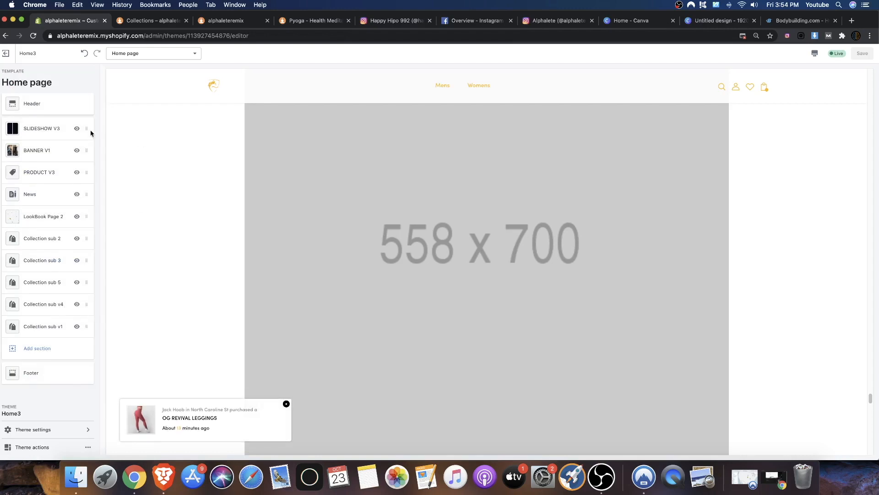
click(40, 239)
scroll(125, 281, down, 5)
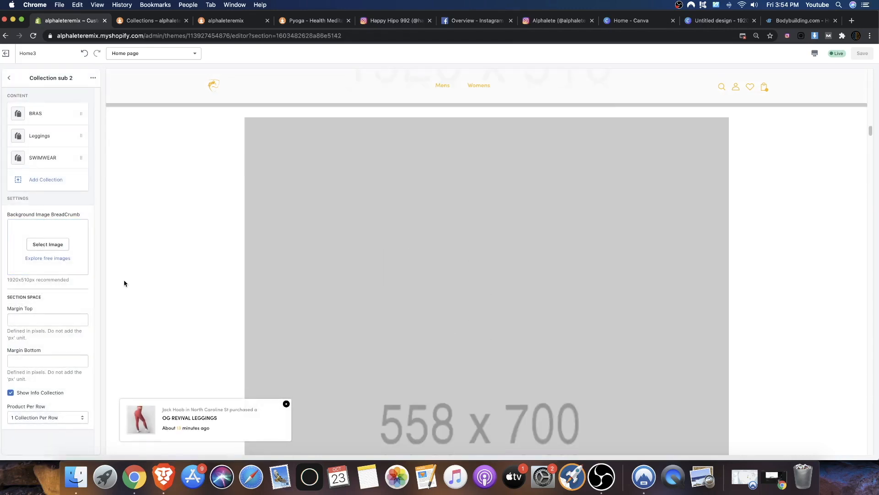
scroll(371, 304, down, 5)
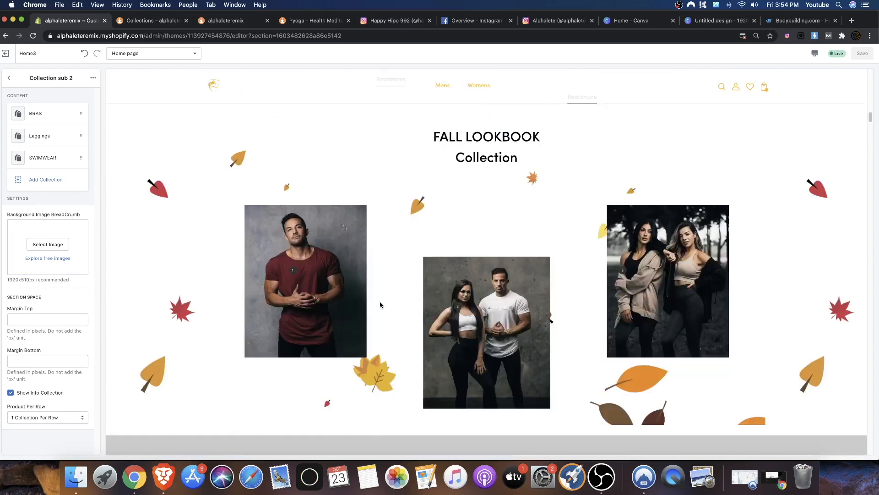
Set the Collection sub 2 breadcrumb background to the library banner showing a blue sports bra and a yellow Alphalete tank top
click(48, 244)
scroll(80, 286, down, 5)
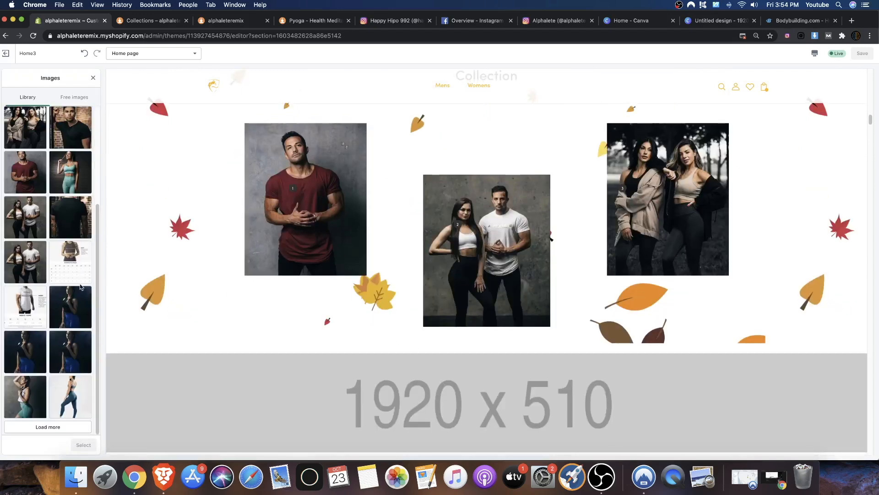
click(60, 424)
scroll(36, 322, down, 5)
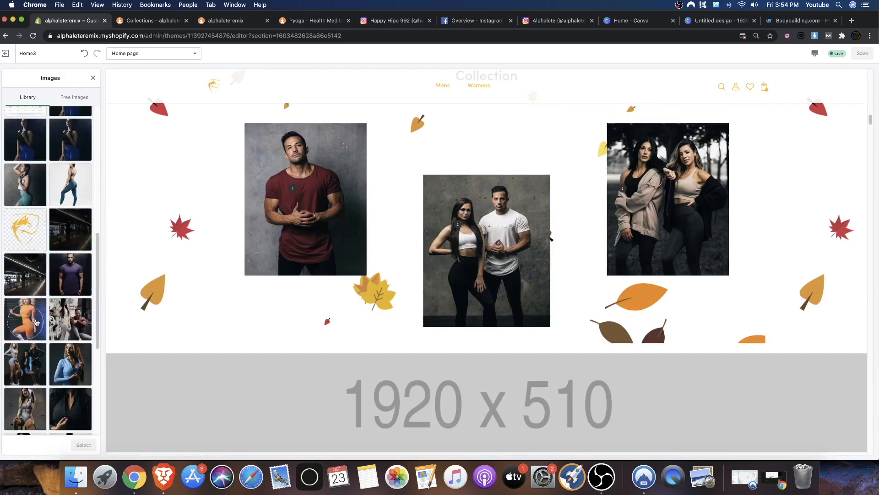
scroll(36, 322, down, 5)
click(71, 375)
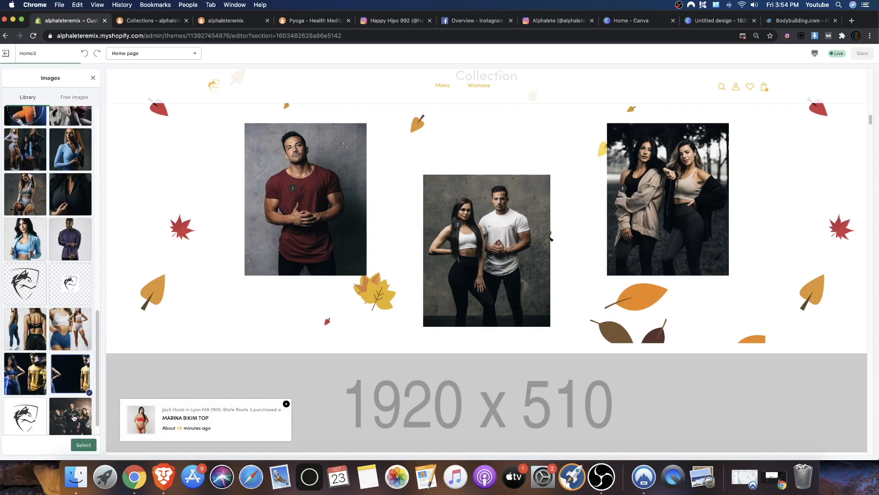
click(83, 445)
Check the banner and the BRAS placeholder in the home page preview and save the theme
scroll(347, 213, down, 5)
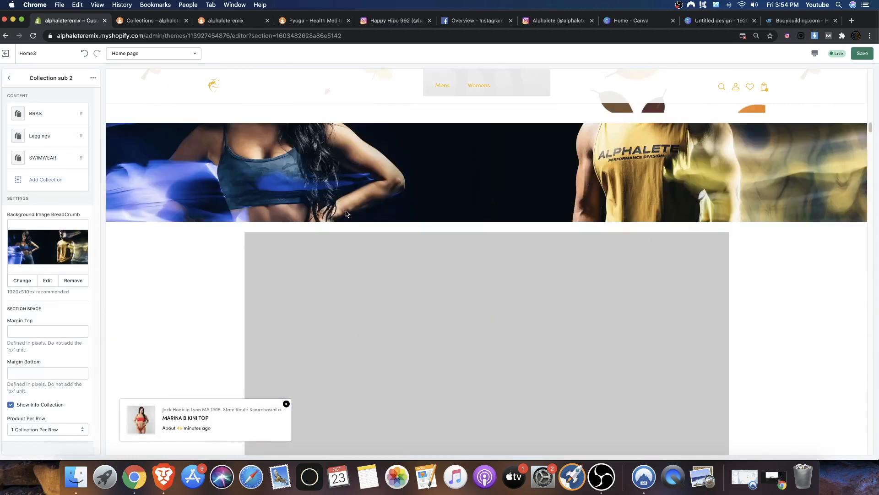
scroll(427, 156, up, 2)
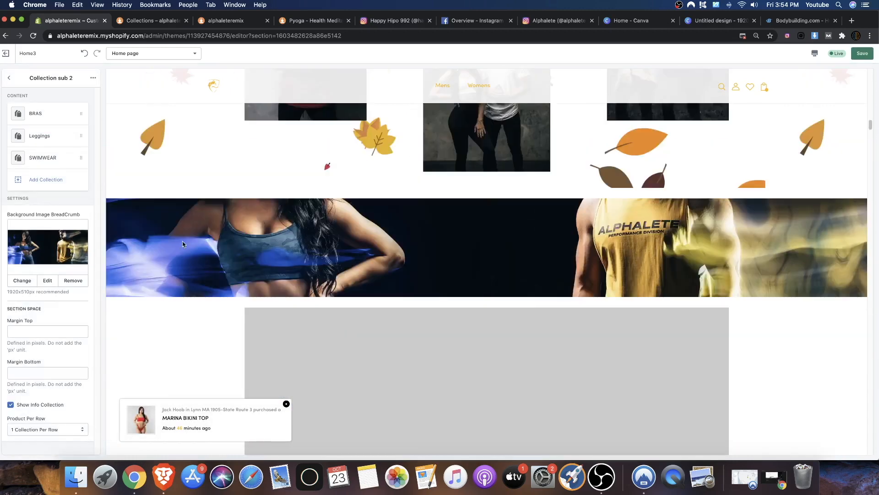
scroll(371, 269, down, 5)
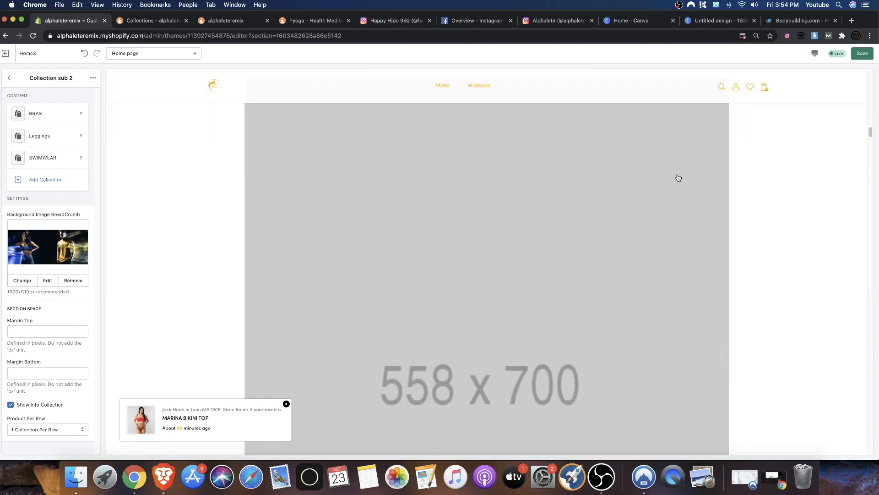
scroll(287, 212, down, 5)
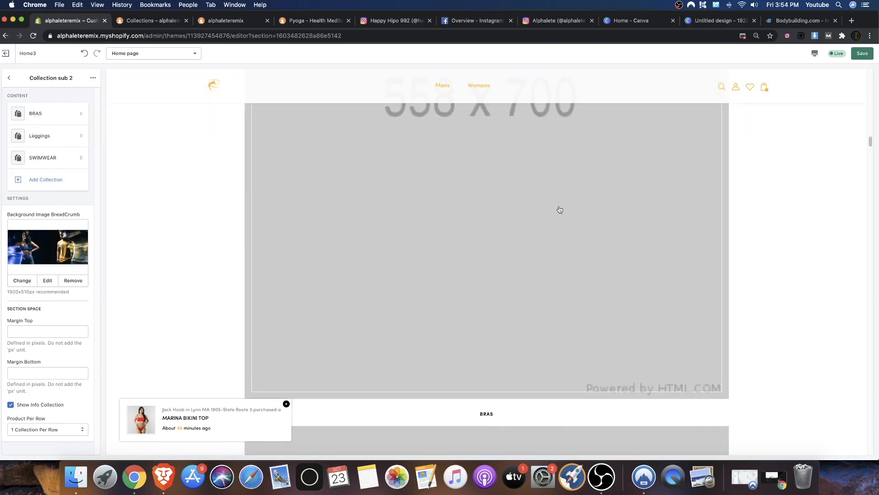
scroll(560, 210, up, 10)
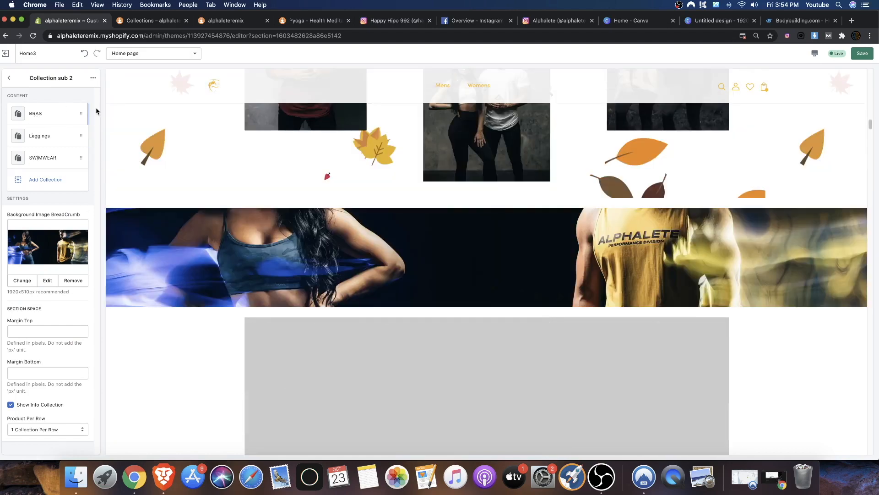
scroll(248, 175, down, 4)
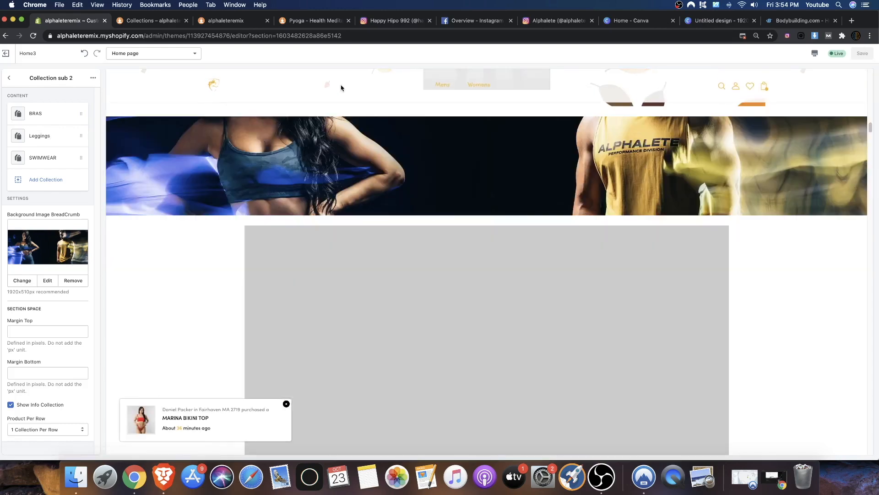
Reload the storefront home page and examine the banner and collection placeholders below the Fall Lookbook section
click(142, 24)
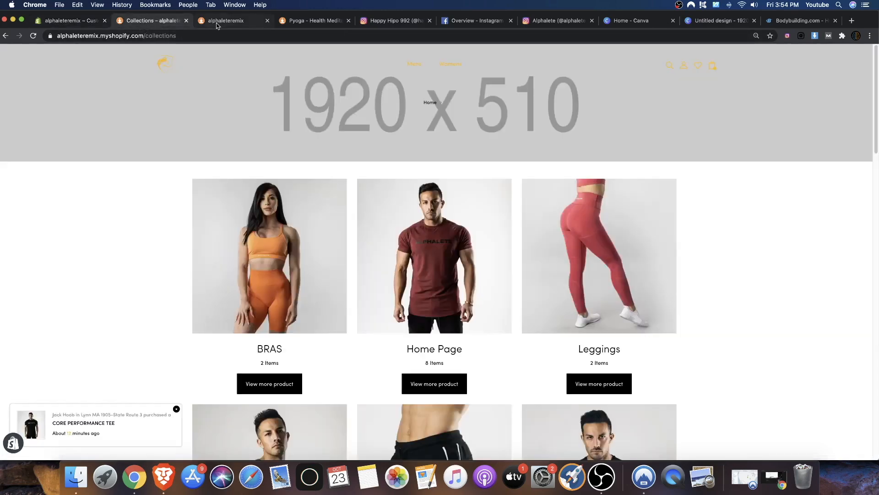
click(221, 25)
scroll(378, 114, up, 1)
click(157, 64)
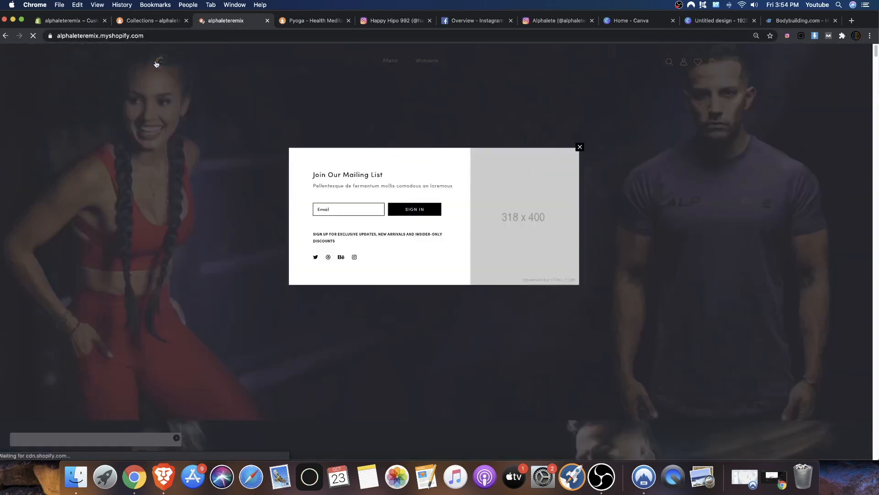
click(157, 63)
scroll(257, 131, down, 15)
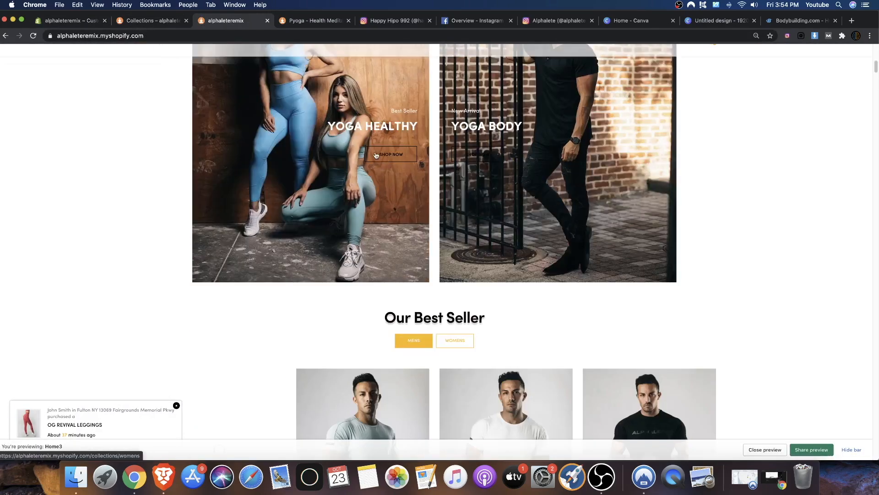
scroll(372, 143, down, 20)
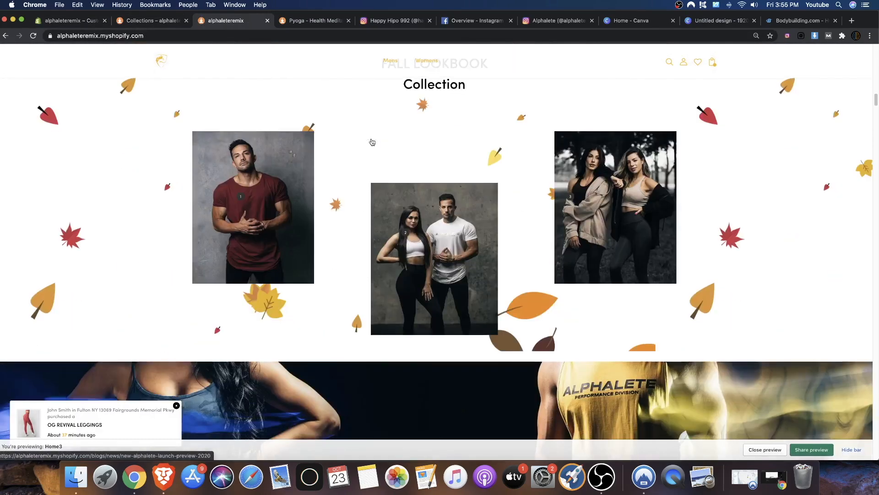
scroll(373, 142, down, 15)
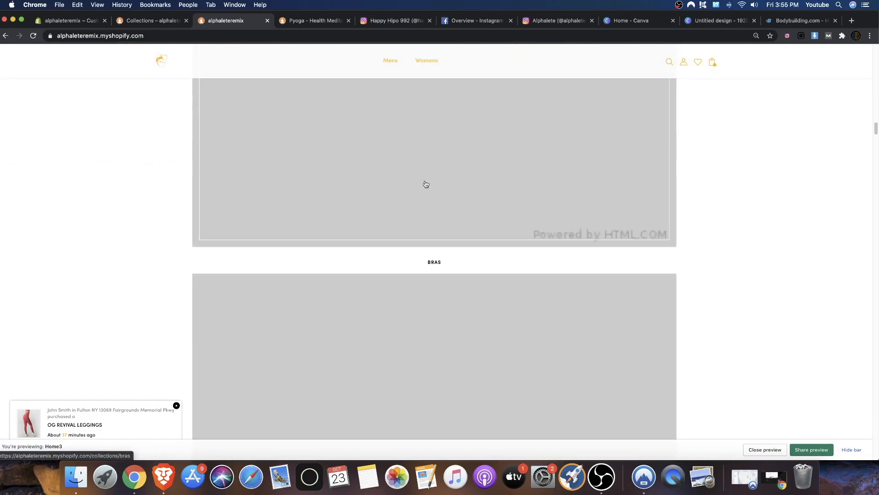
scroll(226, 108, up, 20)
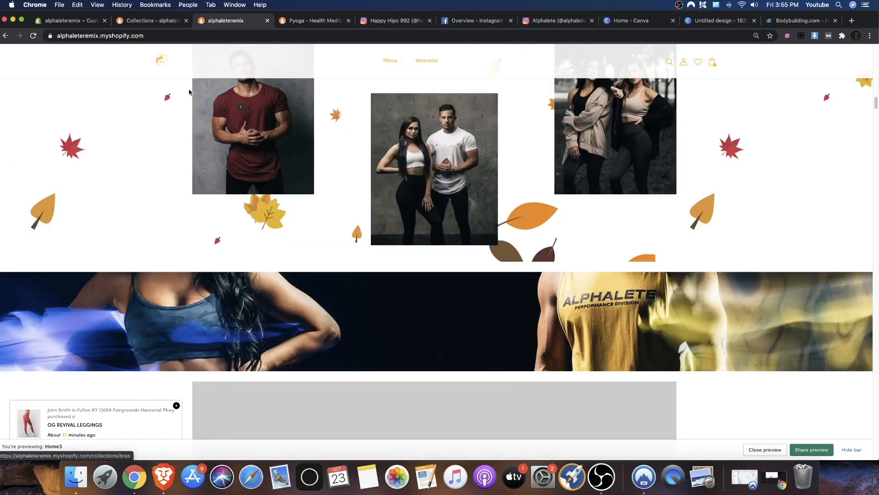
scroll(377, 204, down, 20)
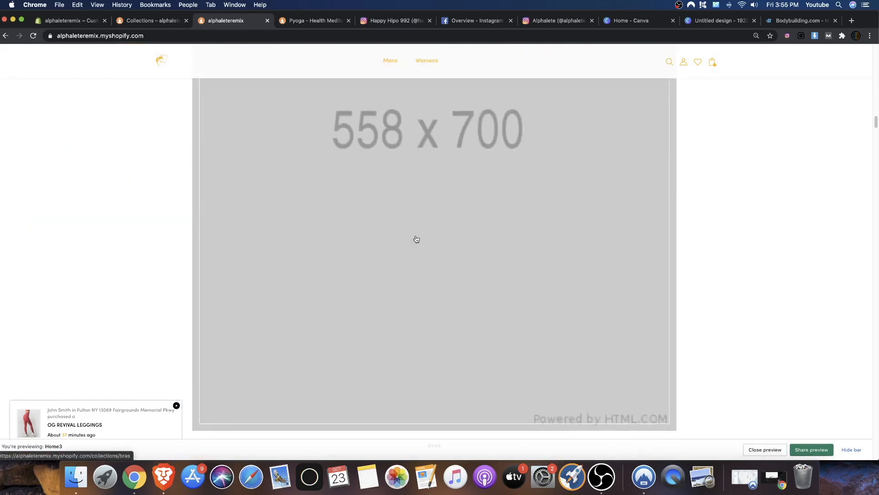
Return to the theme editor and open the BRAS collection of the Collection sub 2 section for editing
click(90, 24)
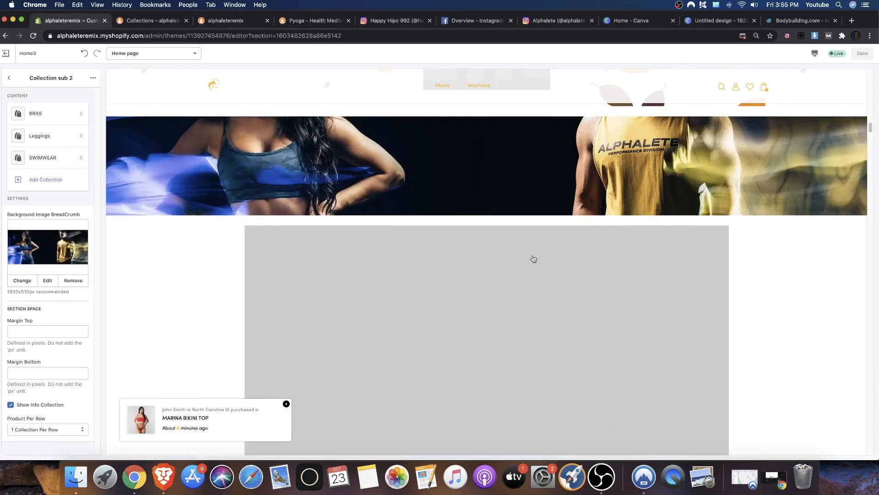
scroll(531, 258, down, 9)
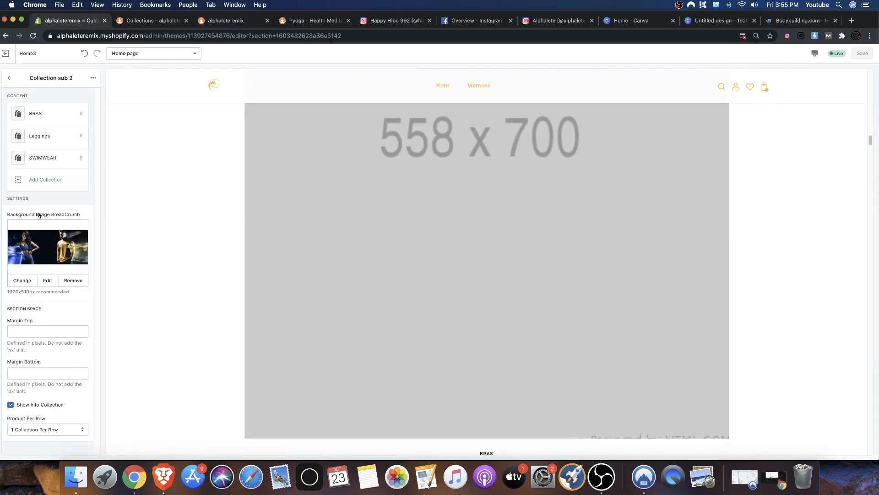
click(24, 119)
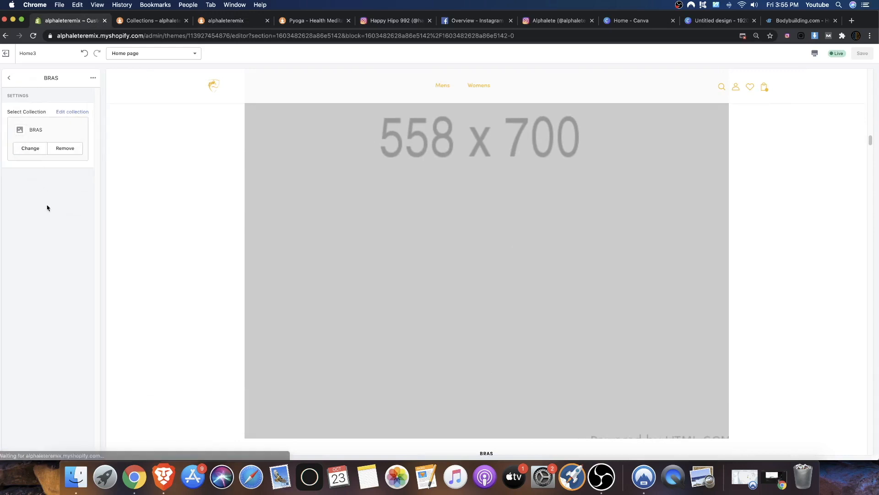
click(72, 111)
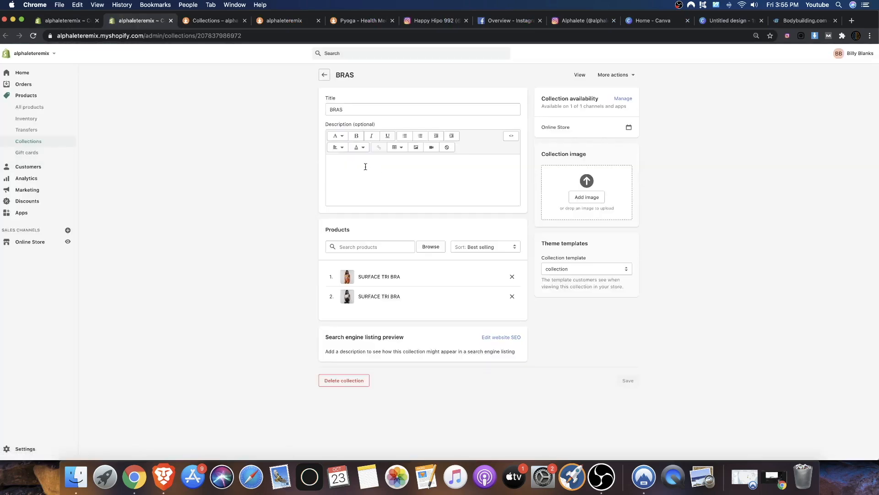
Set the BRAS collection image to the Downloads photo of a woman in a teal bra and leggings, save, and return to the collections list
click(590, 200)
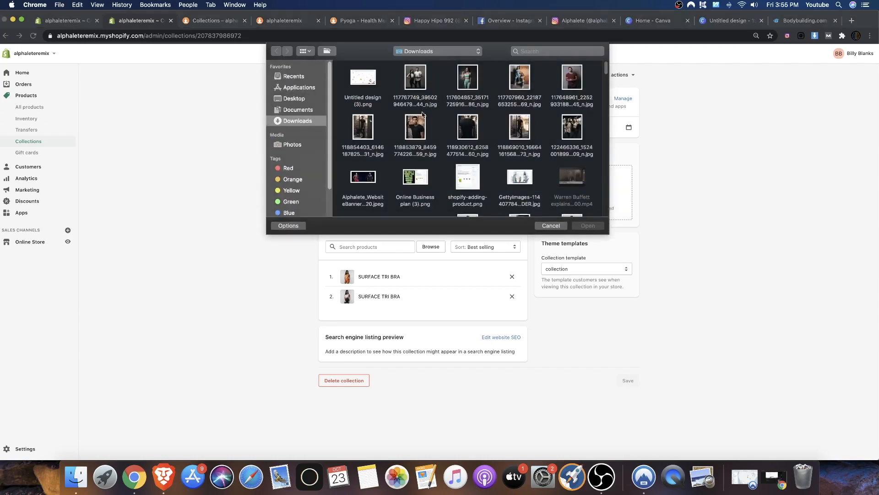
click(465, 82)
click(586, 226)
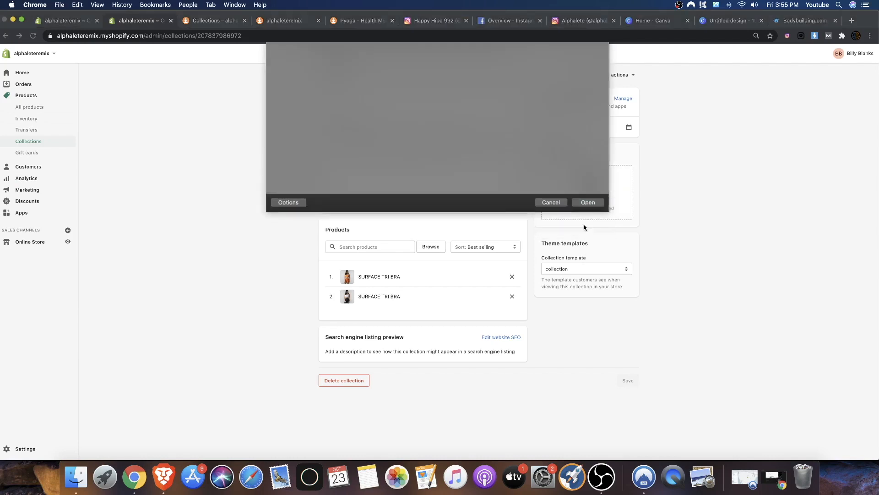
click(322, 74)
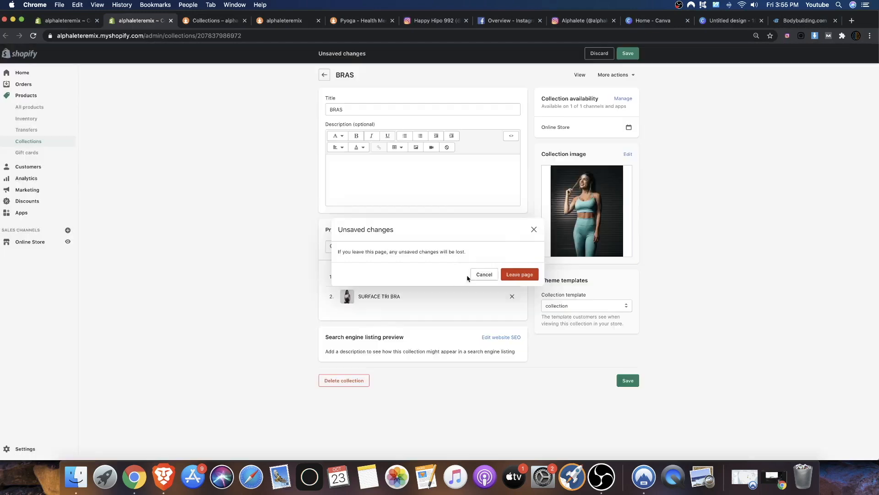
click(479, 274)
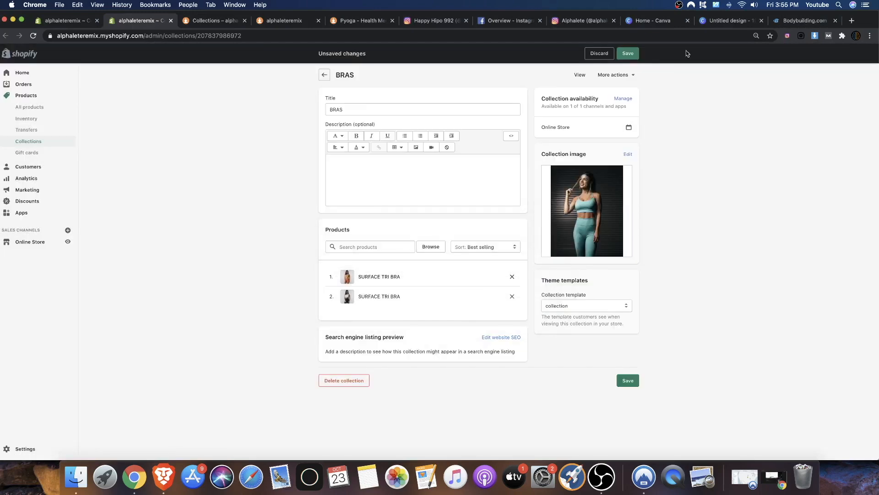
click(325, 80)
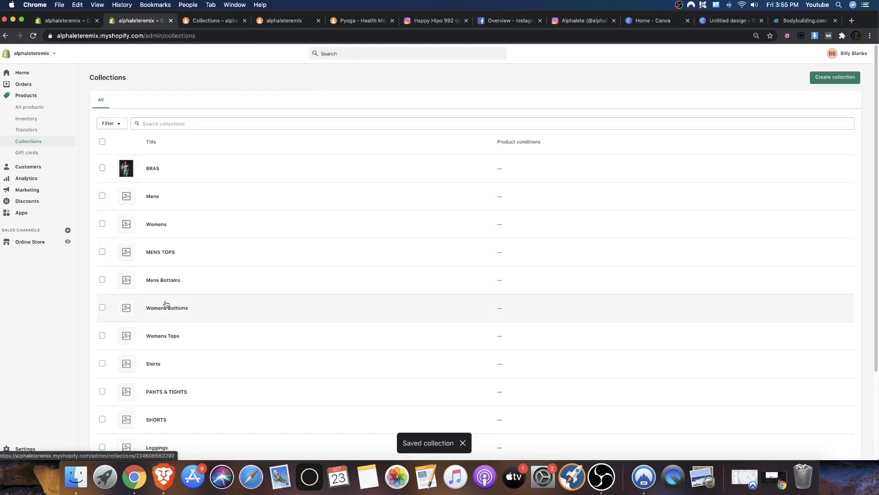
Check which collections the Collection sub 2 section uses, and find and open the SWIMWEAR collection by searching for "swim"
click(84, 20)
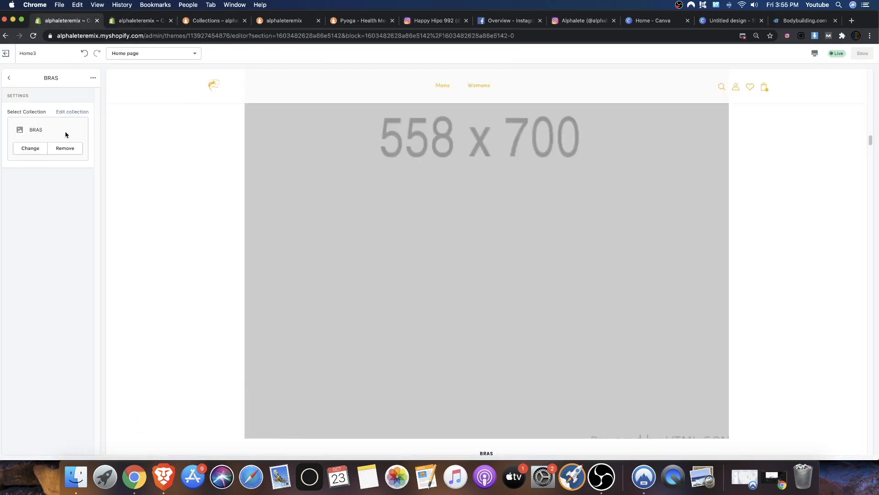
click(11, 80)
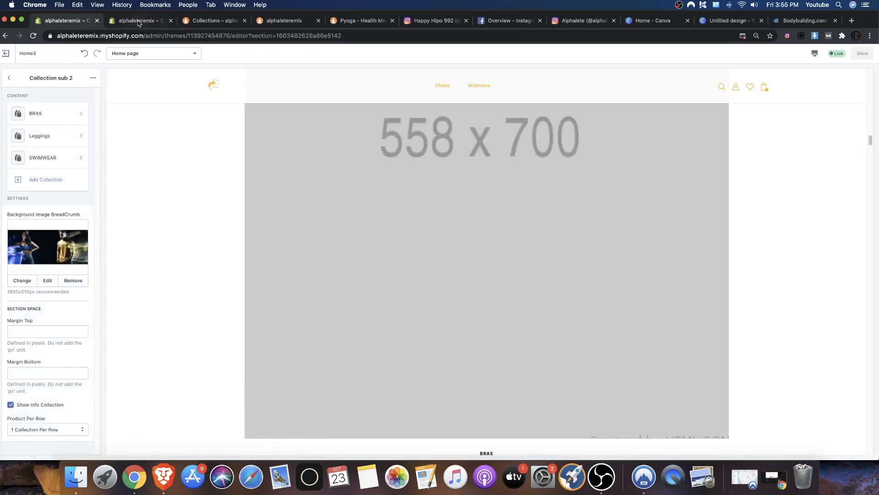
click(139, 21)
click(205, 122)
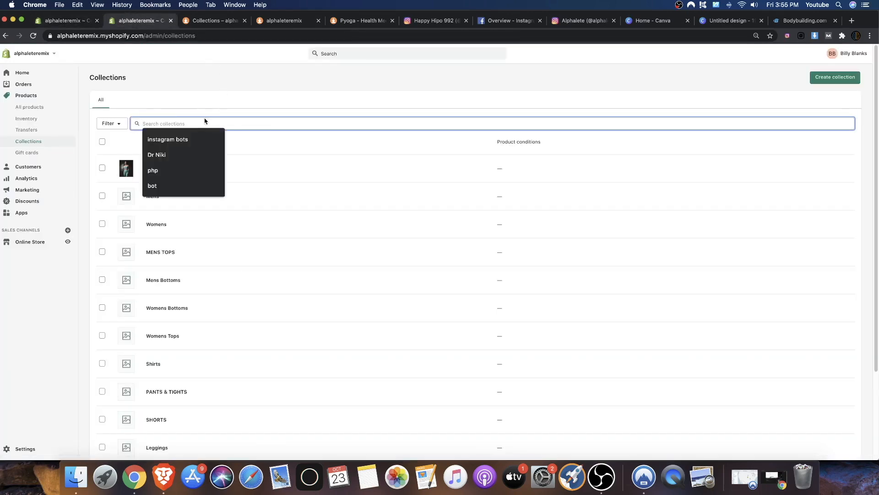
click(205, 121)
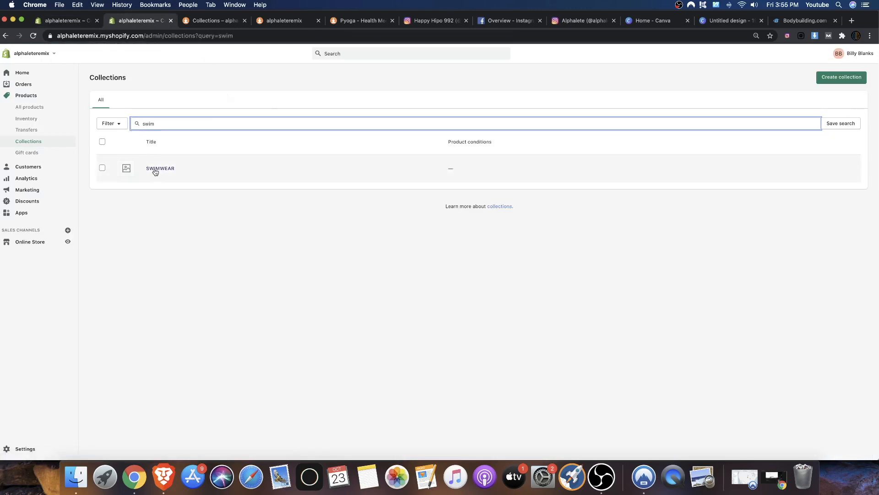
click(156, 169)
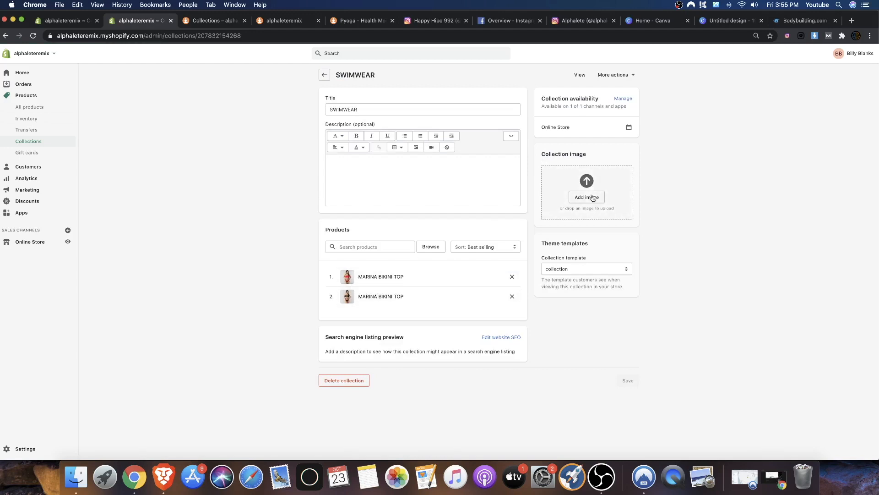
Set the SWIMWEAR collection image to the Downloads photo of two women in blue and green activewear, and save the collection
click(593, 198)
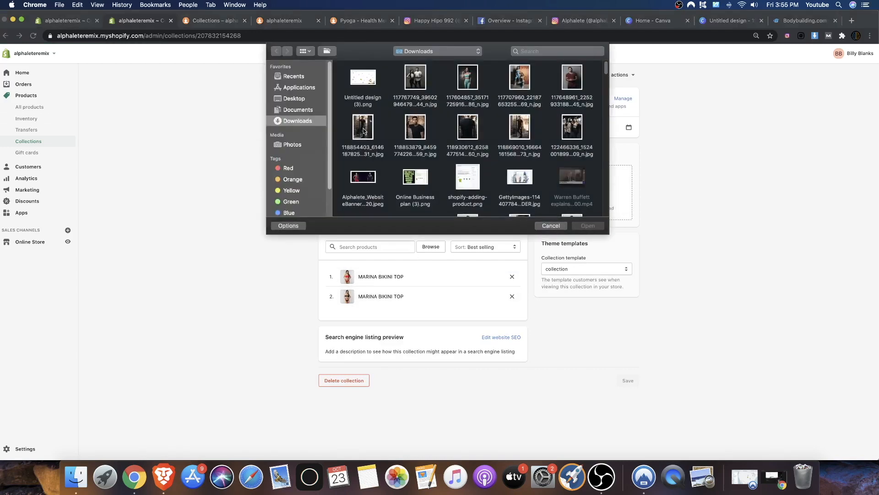
scroll(412, 128, down, 5)
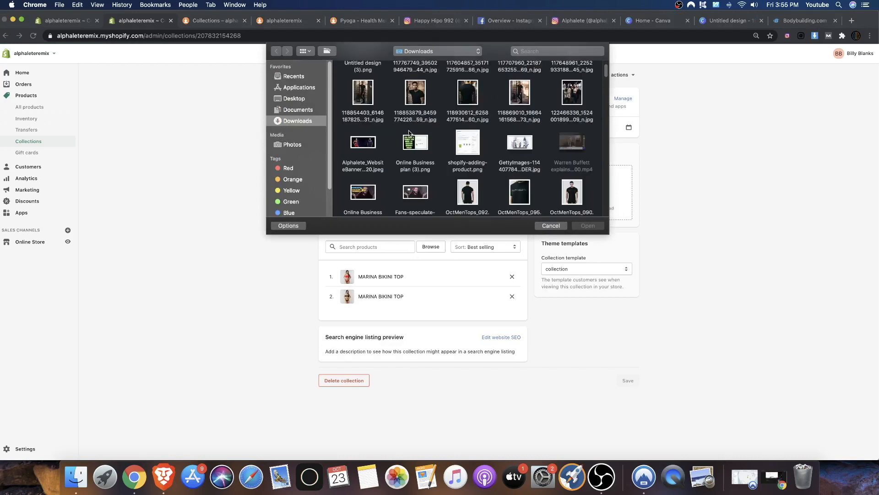
scroll(488, 99, up, 5)
double_click(516, 79)
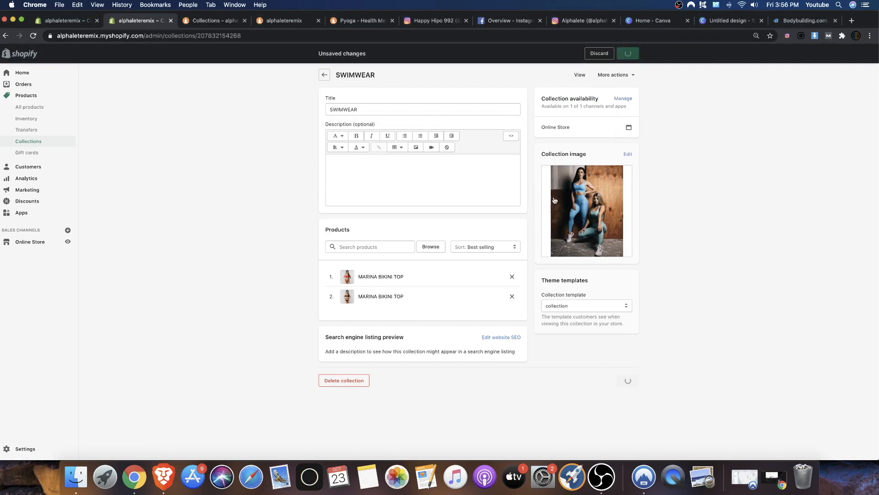
click(572, 307)
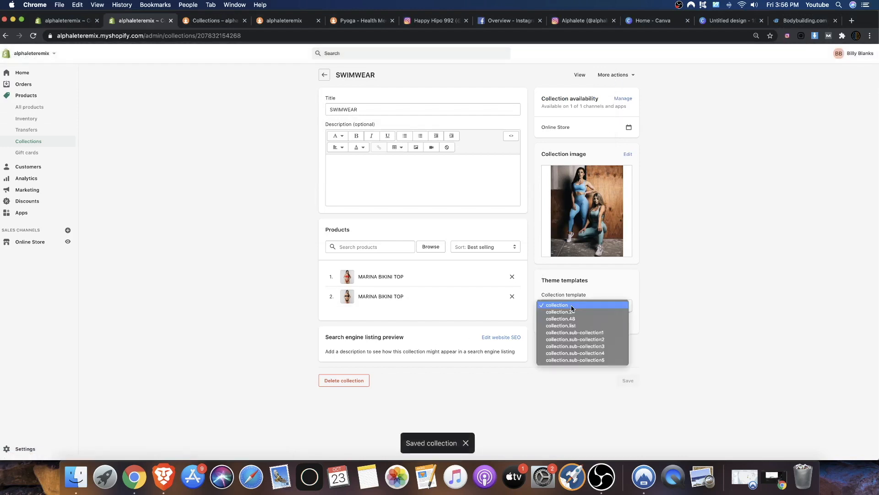
click(692, 277)
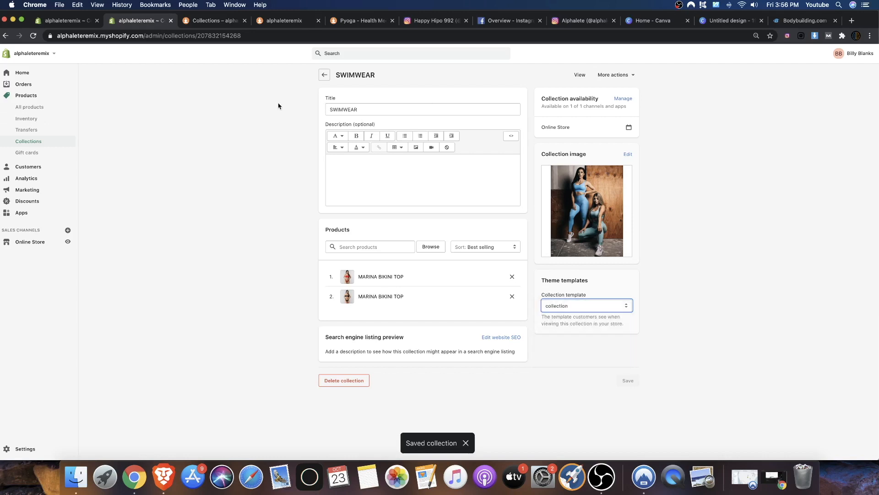
click(325, 77)
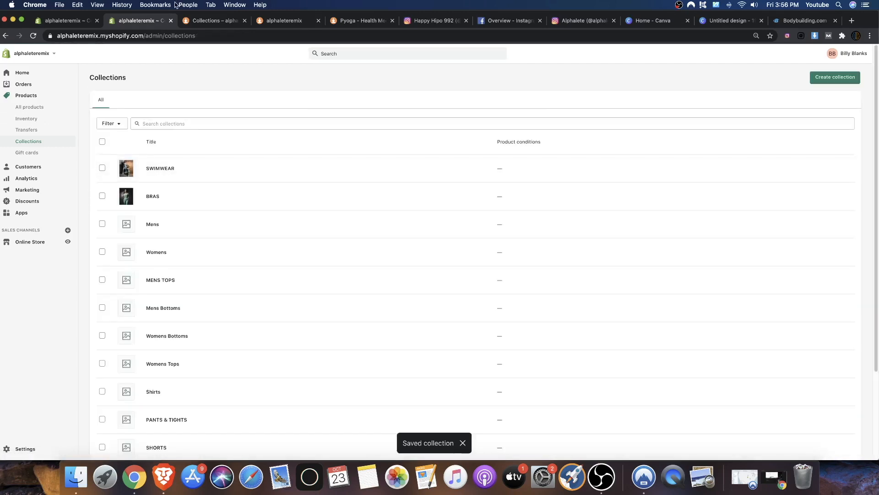
Reload the storefront home page and examine the BRAS image and the banner below the Fall Lookbook section
click(278, 22)
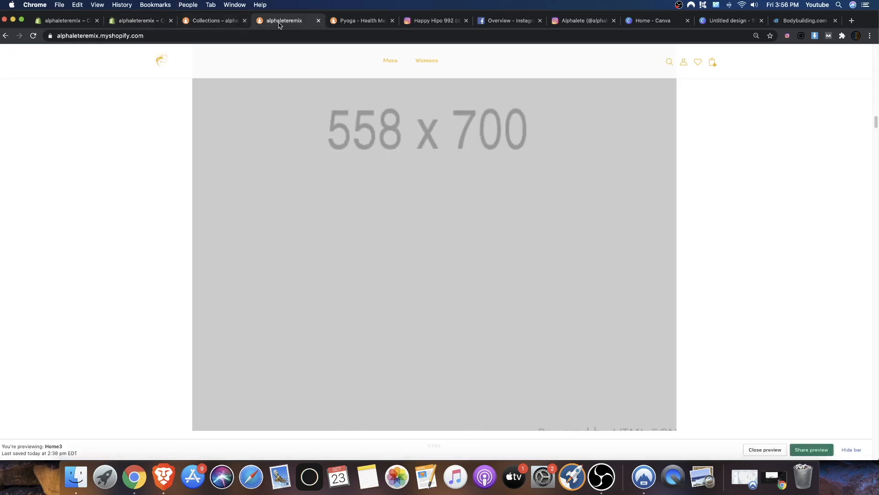
right_click(179, 158)
click(196, 176)
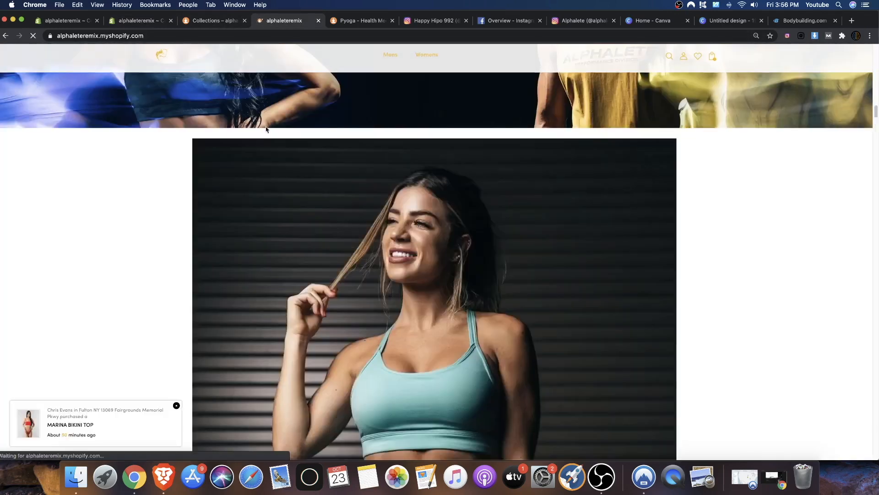
scroll(512, 216, down, 2)
scroll(512, 216, up, 7)
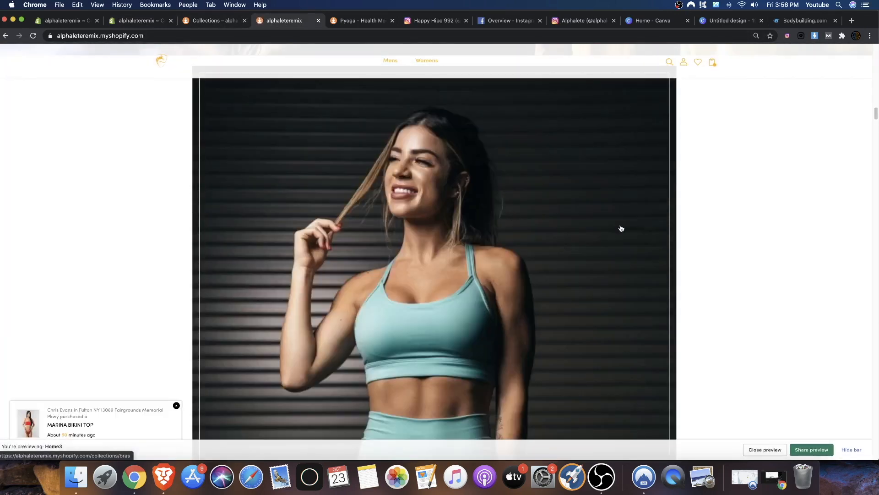
scroll(621, 228, down, 10)
scroll(593, 232, up, 10)
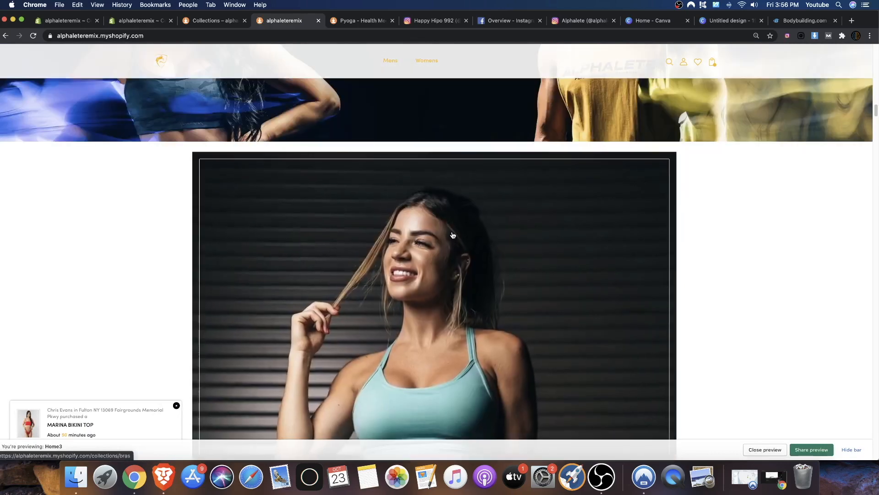
scroll(451, 236, up, 15)
scroll(450, 237, down, 8)
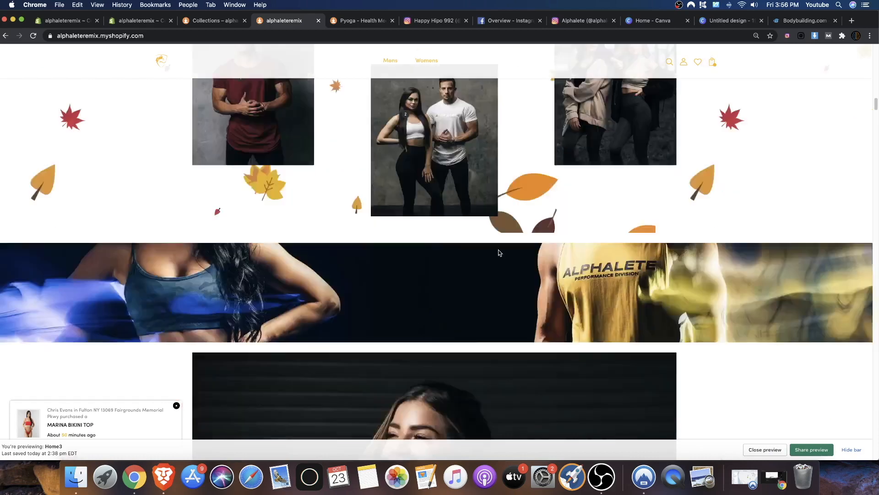
scroll(504, 247, down, 5)
Compare the home page collection images with the Pyoga demo store, the storefront collections page and the admin collections list
click(151, 21)
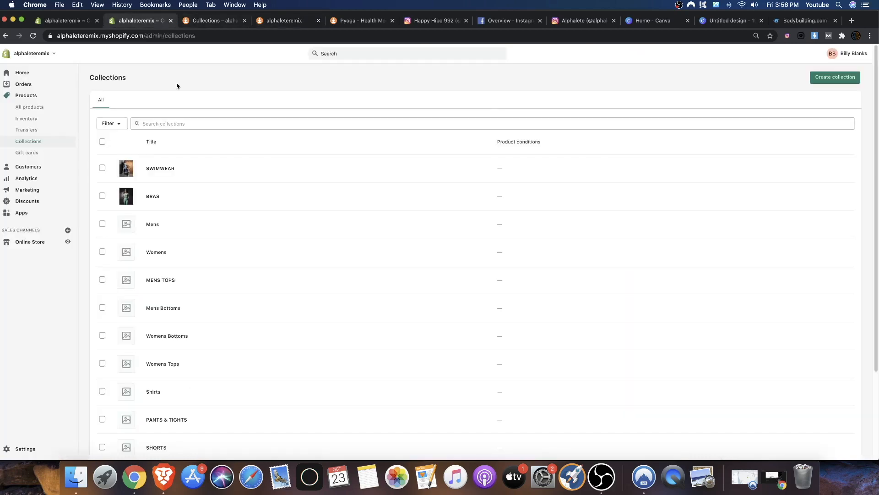
click(343, 26)
scroll(367, 83, down, 20)
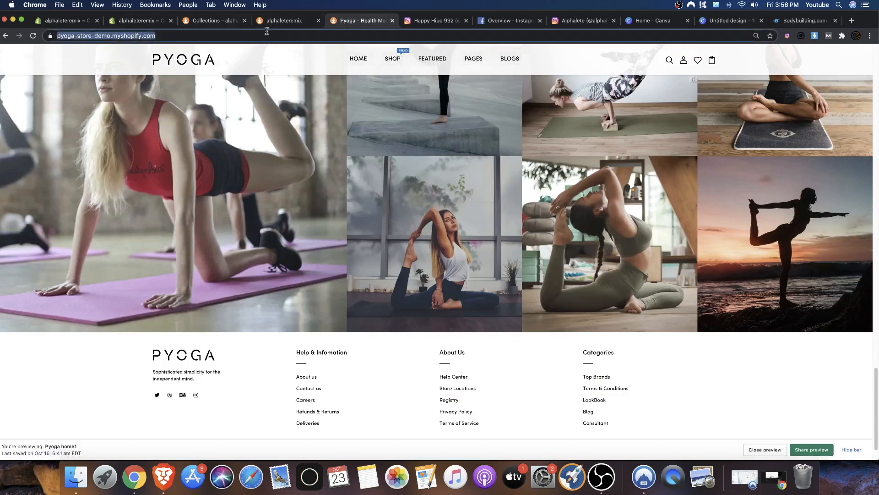
click(238, 21)
click(273, 22)
scroll(526, 238, down, 10)
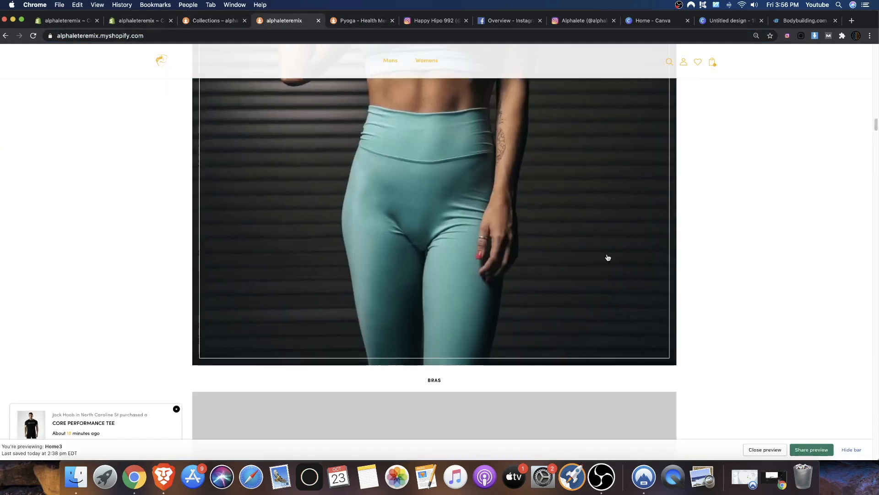
scroll(545, 218, down, 8)
click(201, 21)
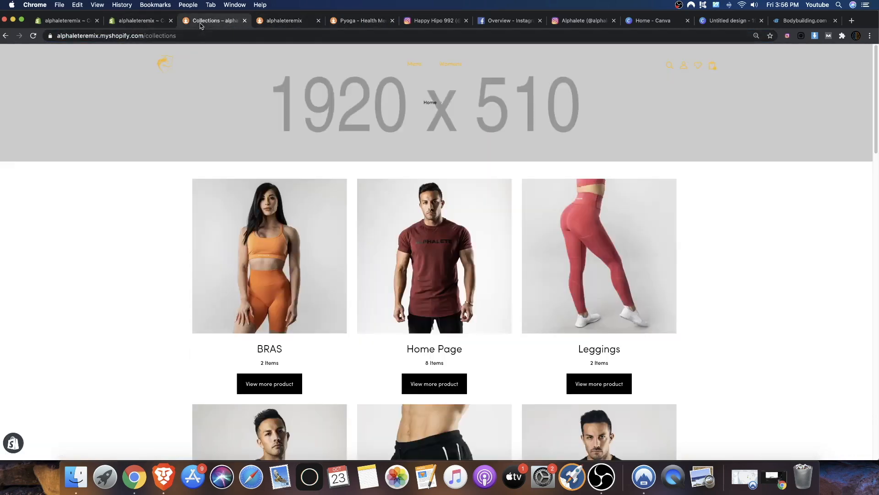
click(148, 22)
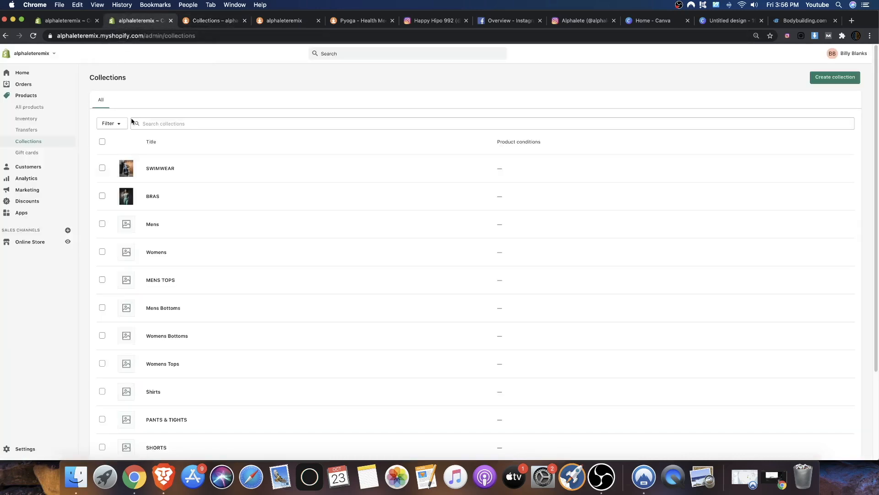
click(278, 21)
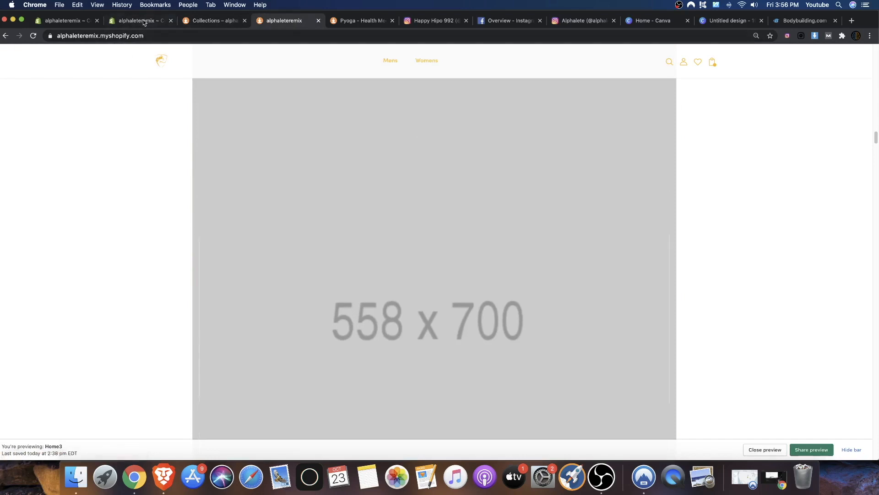
Set the Leggings collection image to the Downloads photo of two women standing outdoors against dark trees, and save the collection
click(140, 21)
scroll(188, 375, down, 5)
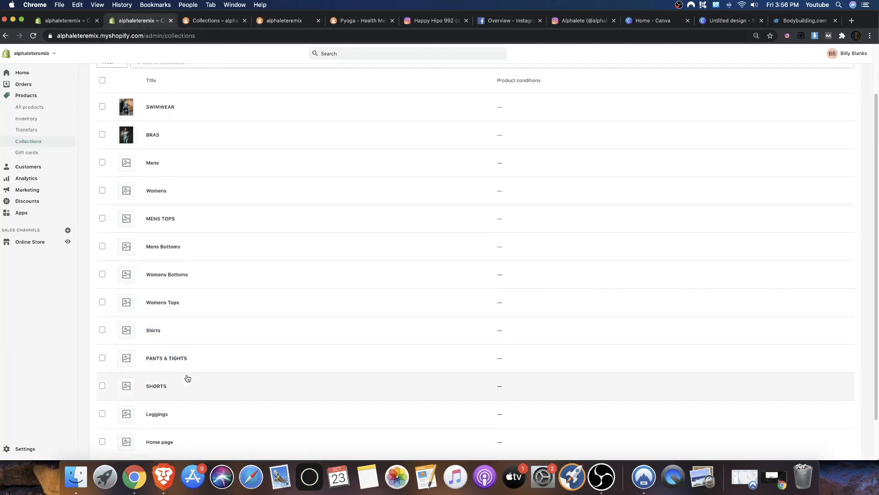
click(161, 366)
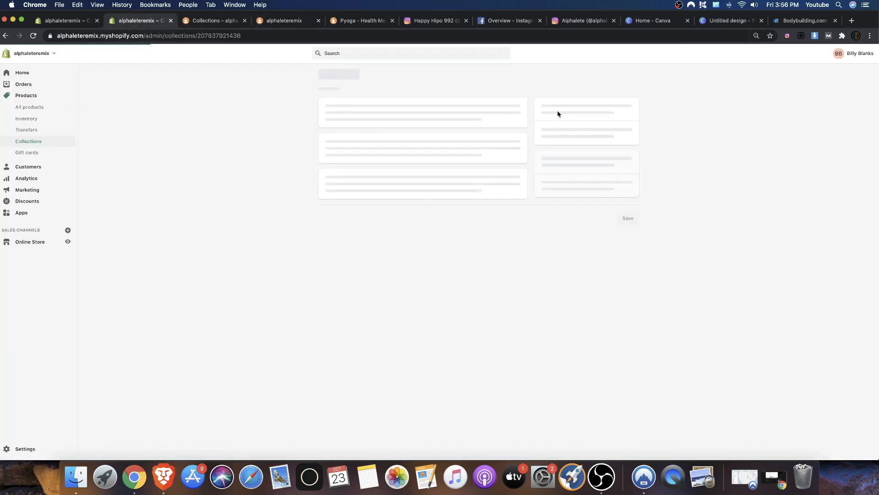
click(588, 183)
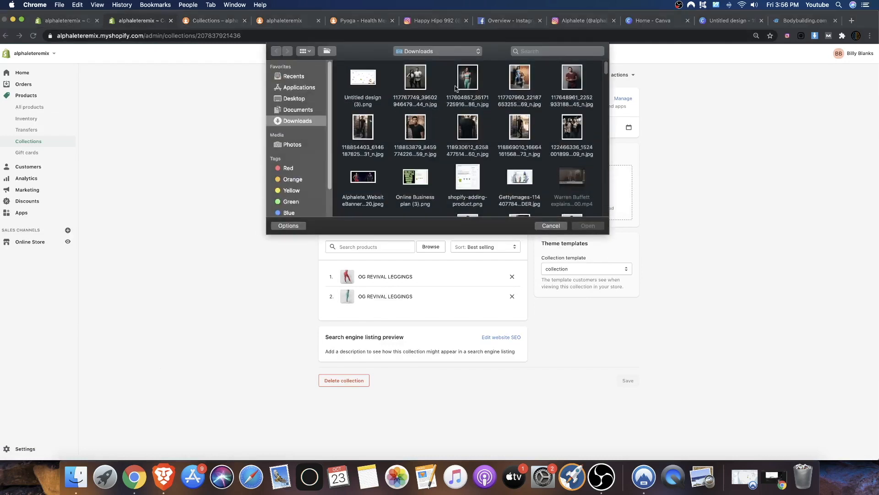
scroll(490, 98, down, 1)
double_click(561, 131)
click(635, 76)
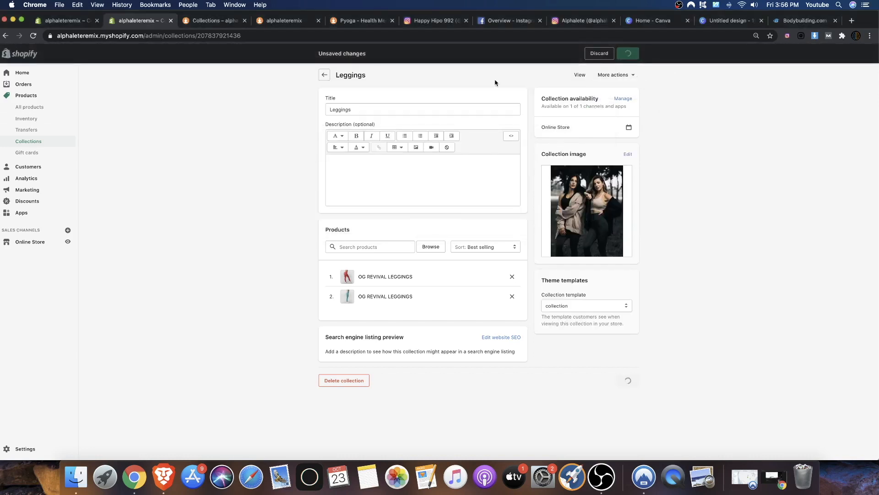
Reload the storefront home page and examine the BRAS and Leggings collection images below the banner
click(214, 21)
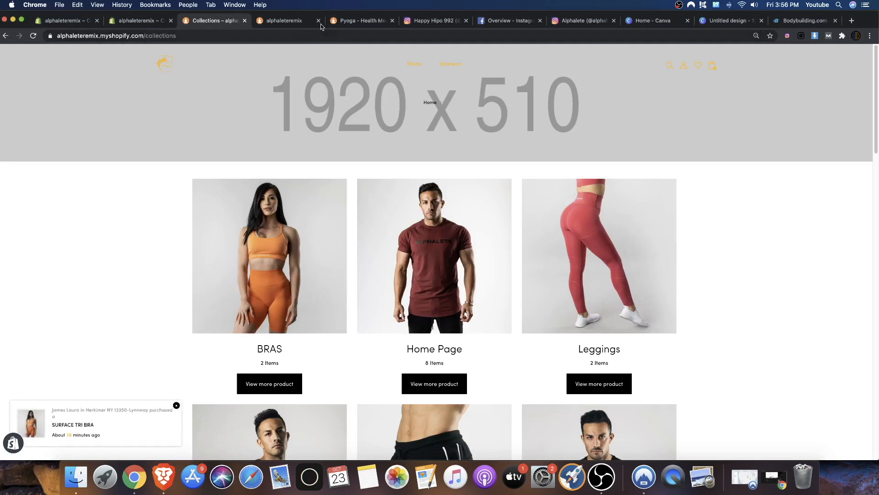
click(284, 21)
click(283, 35)
key(Return)
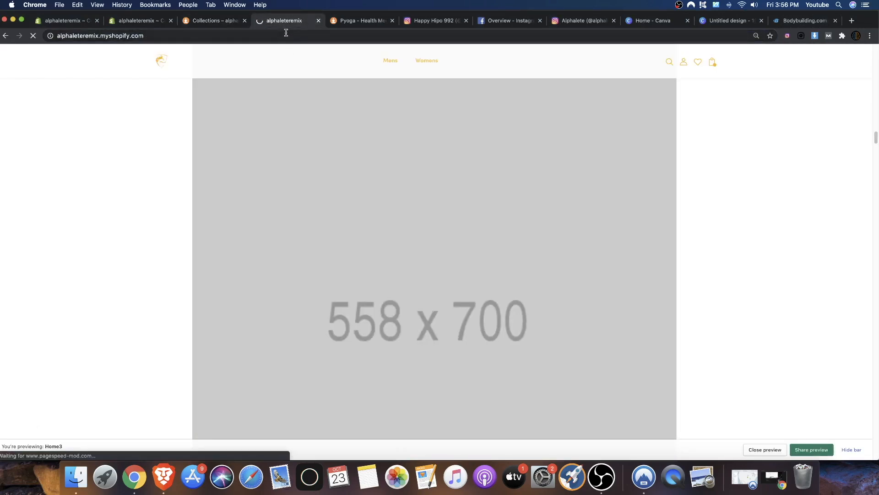
scroll(461, 123, up, 7)
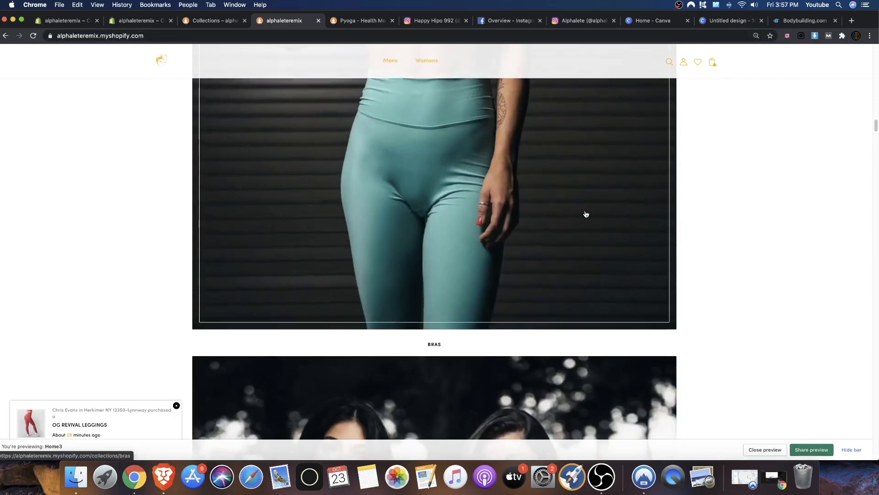
scroll(586, 214, up, 10)
scroll(483, 229, down, 5)
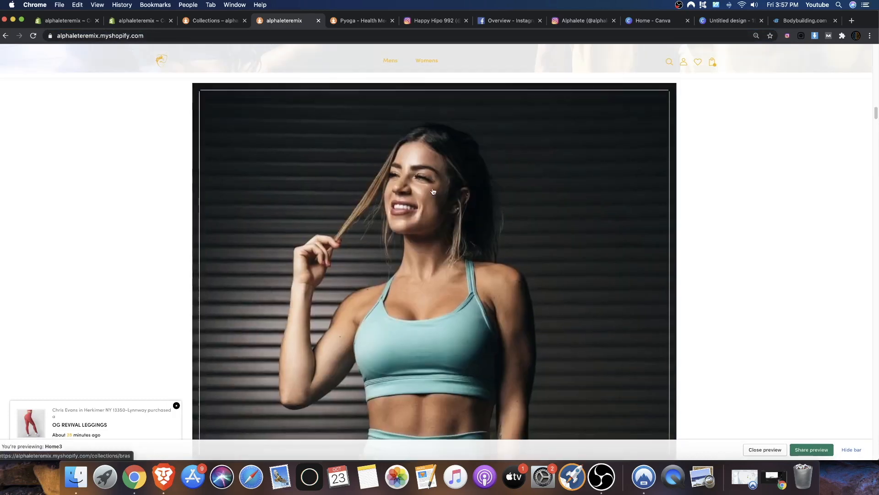
Examine the collection images and the sections below them on the storefront home page
scroll(462, 196, up, 3)
scroll(463, 196, down, 12)
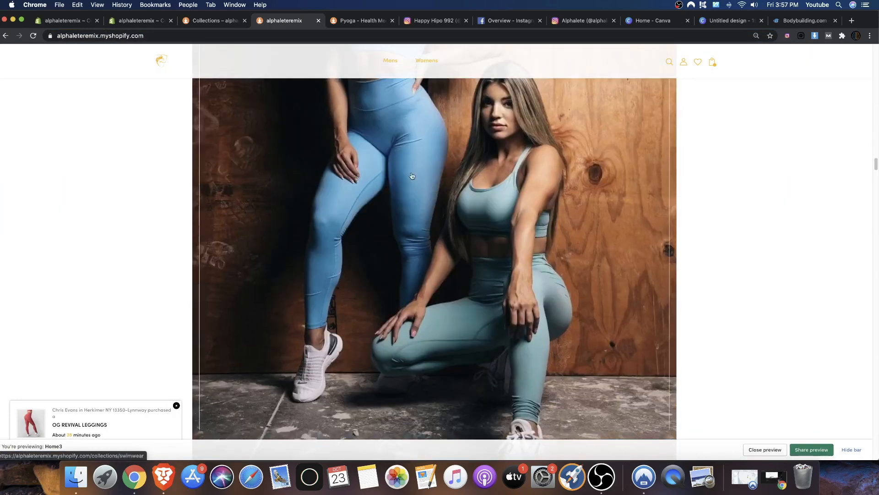
scroll(483, 176, down, 10)
scroll(481, 169, down, 15)
scroll(469, 144, down, 15)
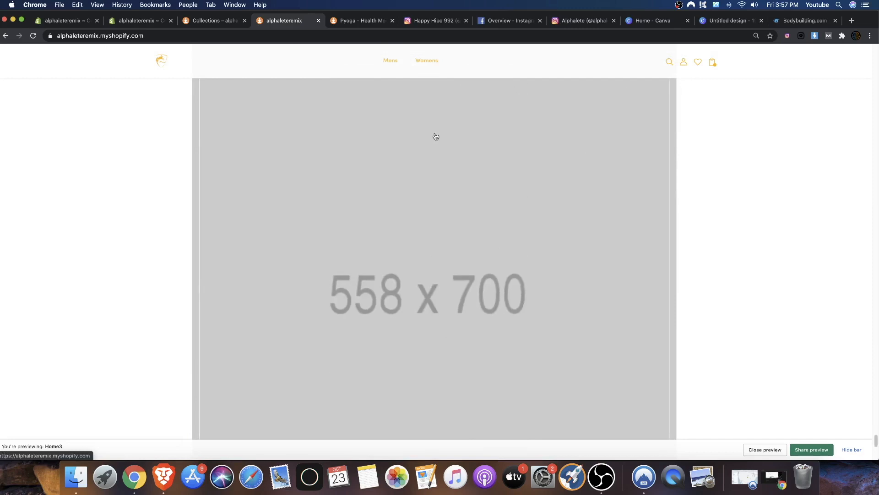
scroll(436, 136, down, 5)
scroll(435, 137, up, 5)
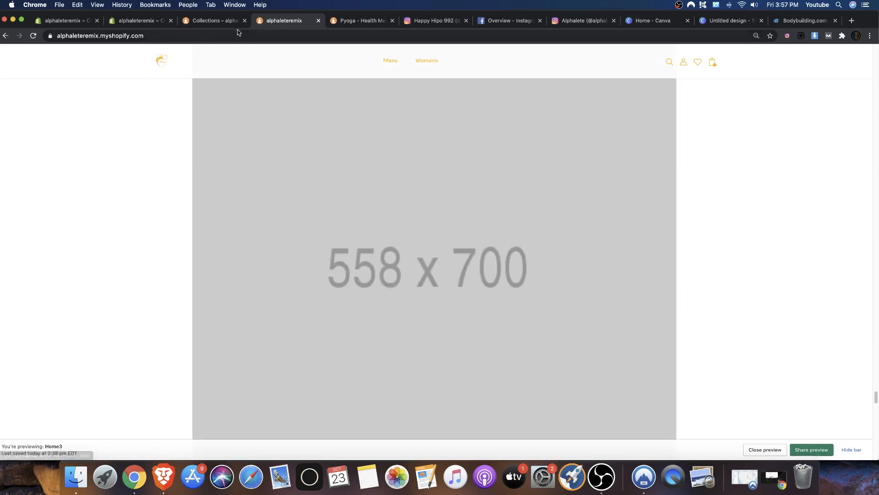
In the theme editor, hide the home page sections Collection sub 2, Collection sub 3 and Collection sub v1
click(137, 21)
click(85, 22)
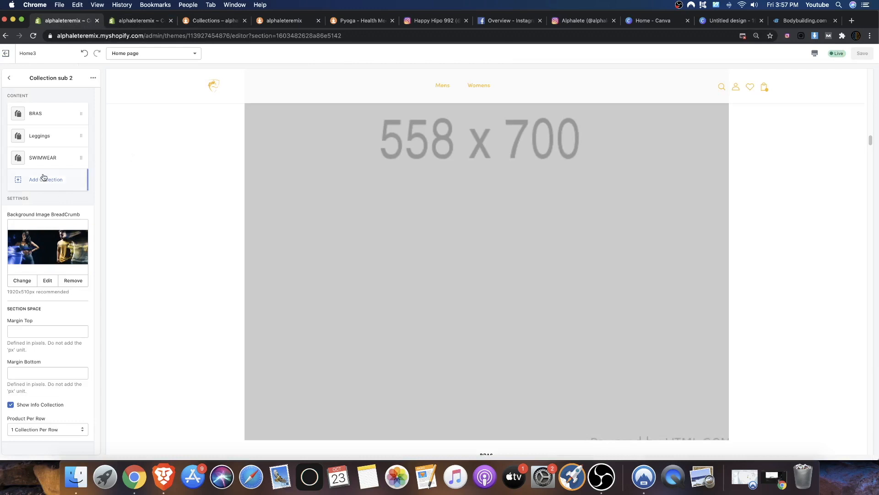
click(9, 78)
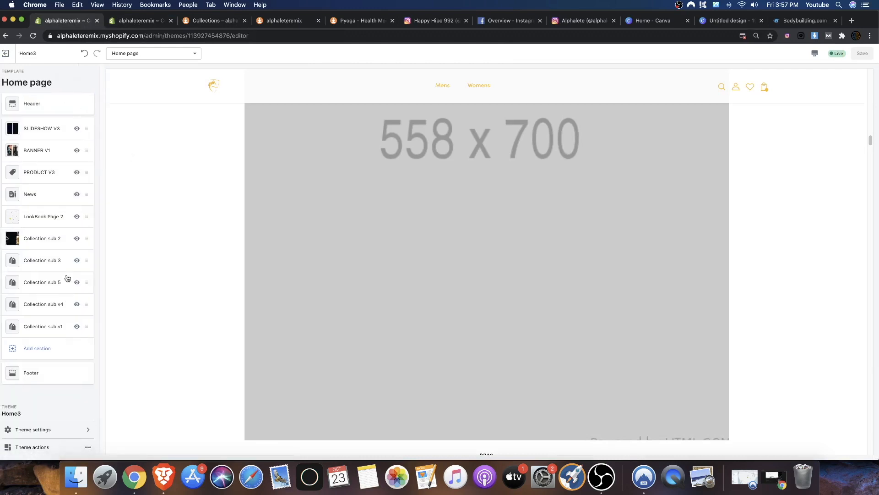
click(76, 238)
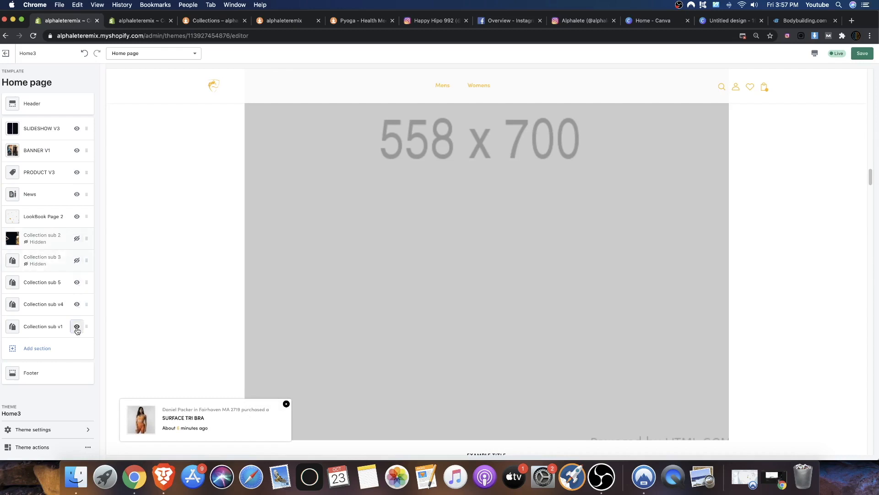
Set the Collection sub 2 section to 3 collections per row, make it visible again and check its layout in the preview
click(47, 243)
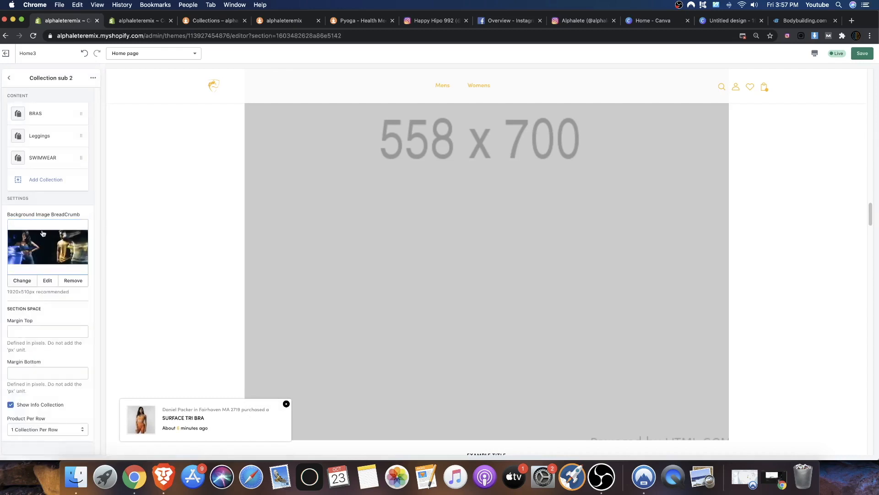
click(51, 432)
click(38, 442)
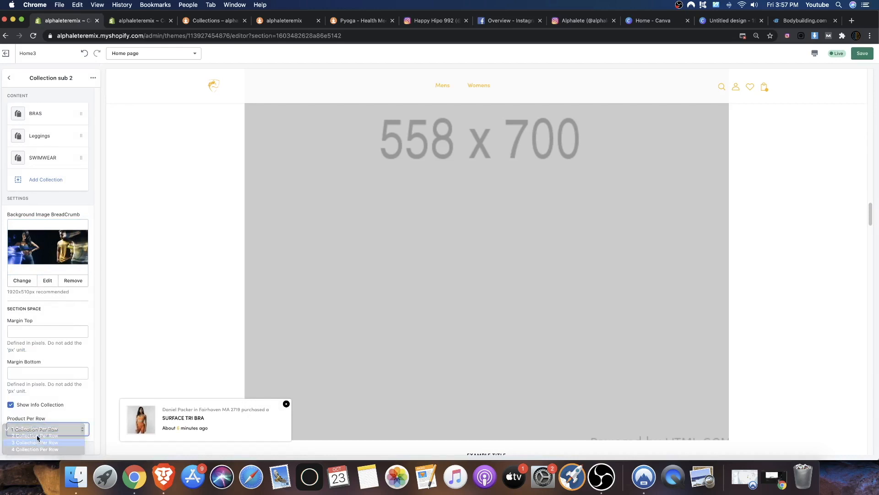
click(11, 83)
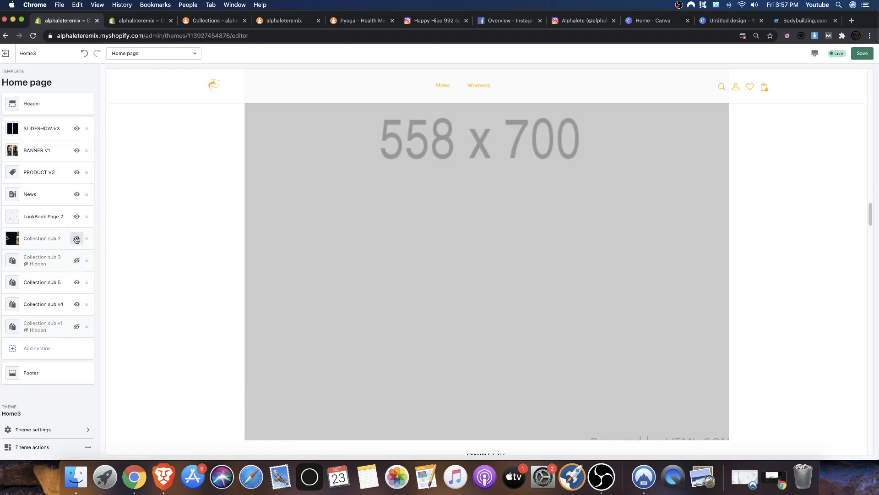
scroll(486, 202, up, 15)
scroll(437, 152, down, 3)
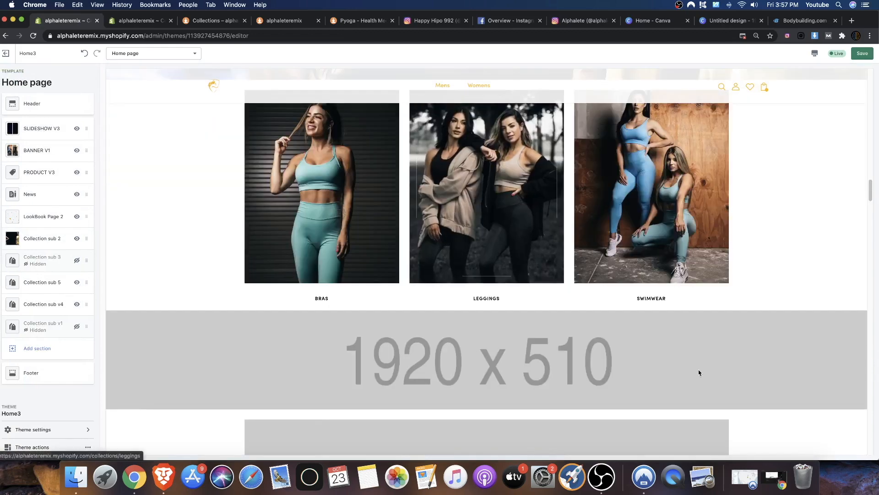
scroll(811, 357, up, 2)
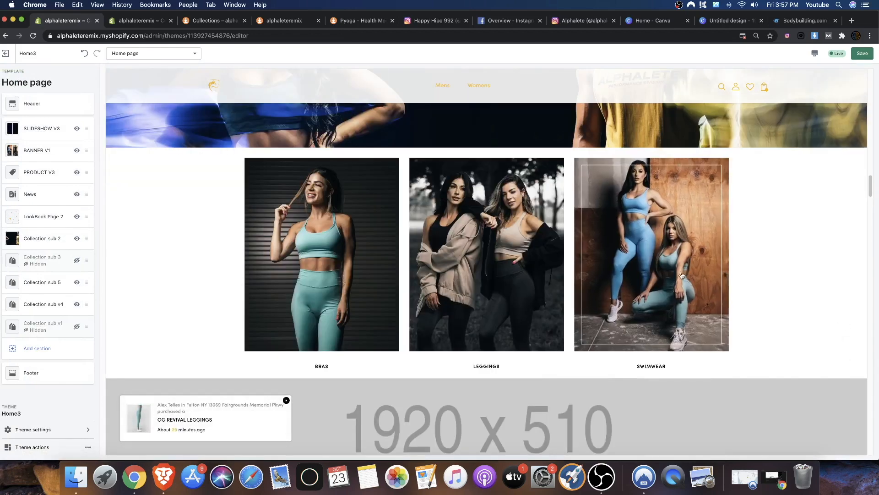
scroll(762, 266, up, 2)
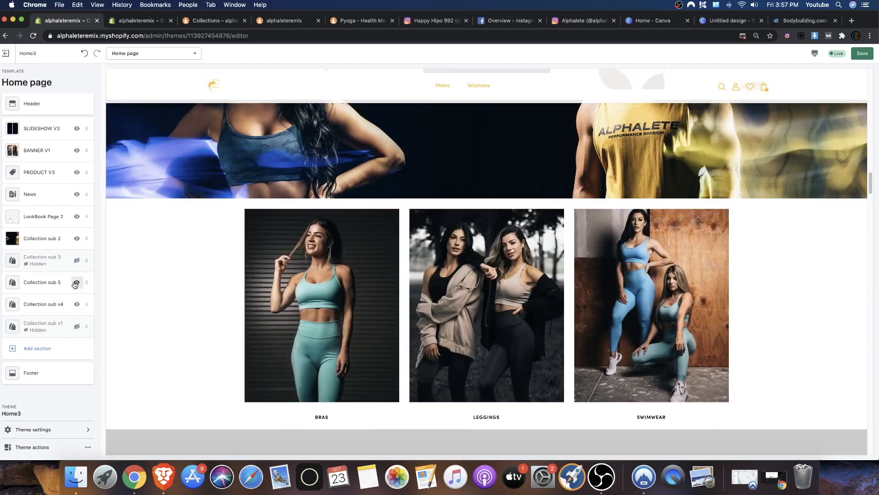
Hide the Collection sub v4 section and show Collection sub 3 and Collection sub 5 on the home page
click(76, 304)
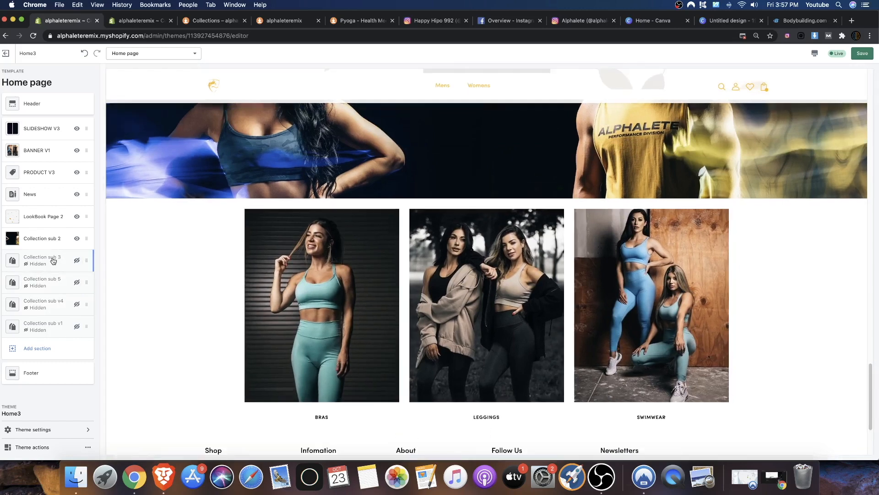
click(75, 282)
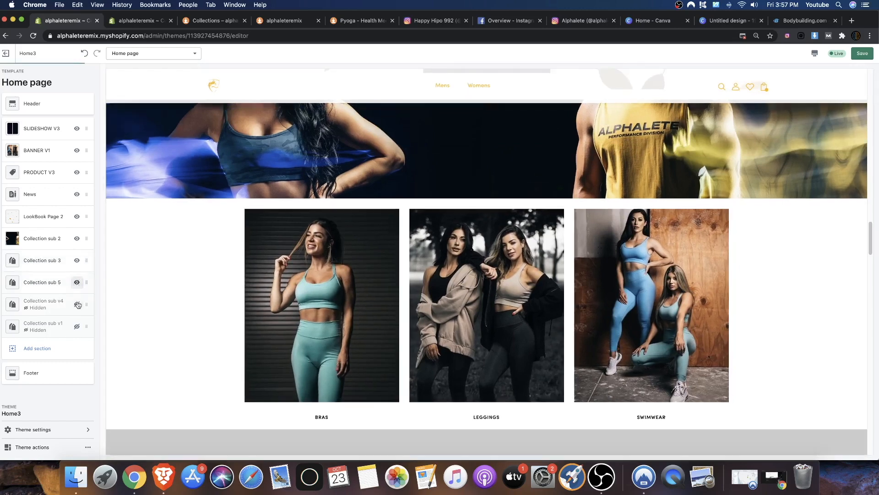
Assign the BRAS collection to the first collection block of the Collection sub 3 section
click(44, 261)
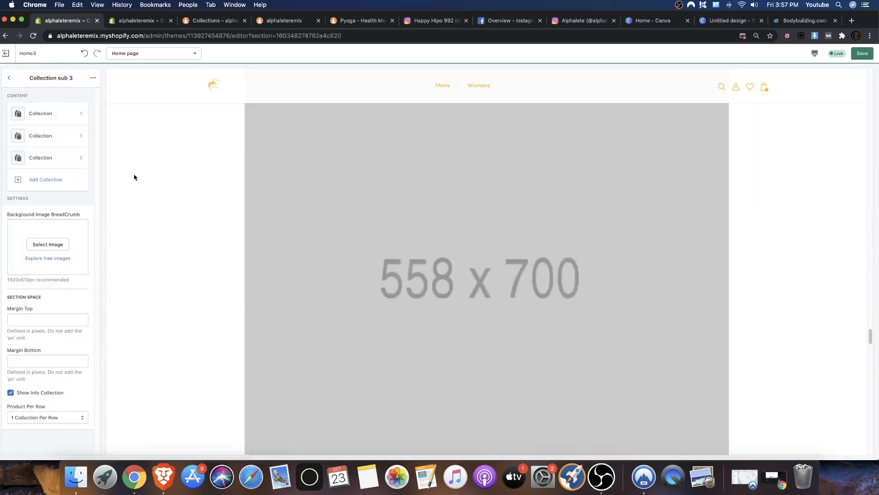
click(42, 132)
click(9, 78)
click(39, 115)
click(46, 133)
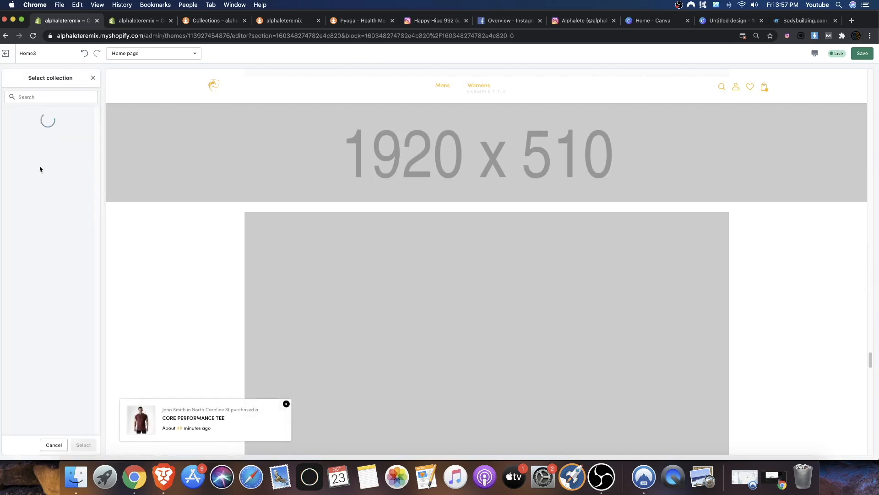
click(23, 142)
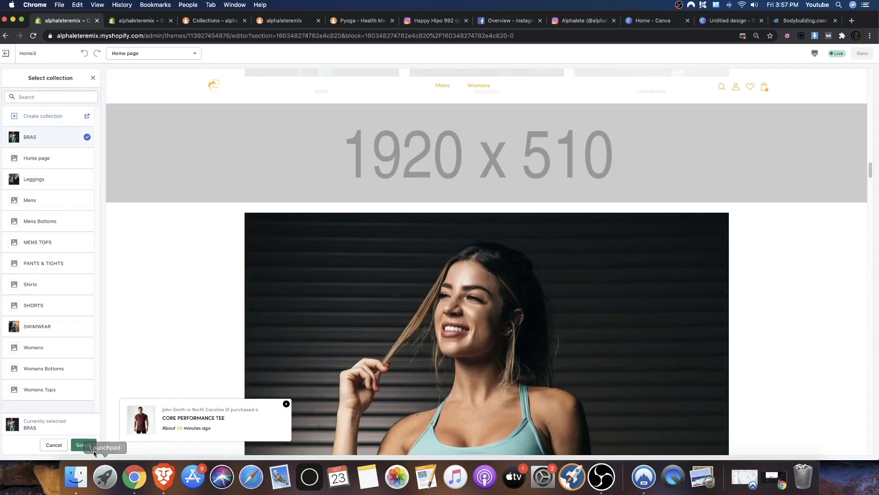
click(84, 445)
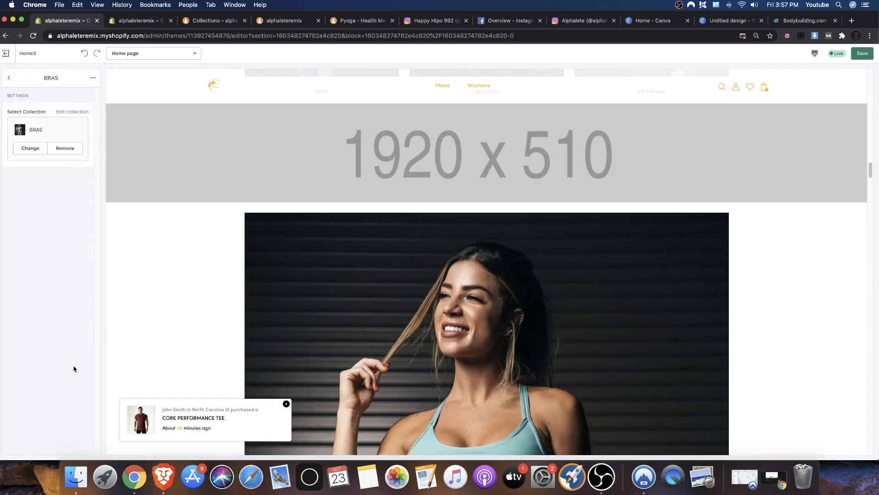
Assign the SWIMWEAR collection to the second collection block of Collection sub 3
click(10, 78)
click(42, 144)
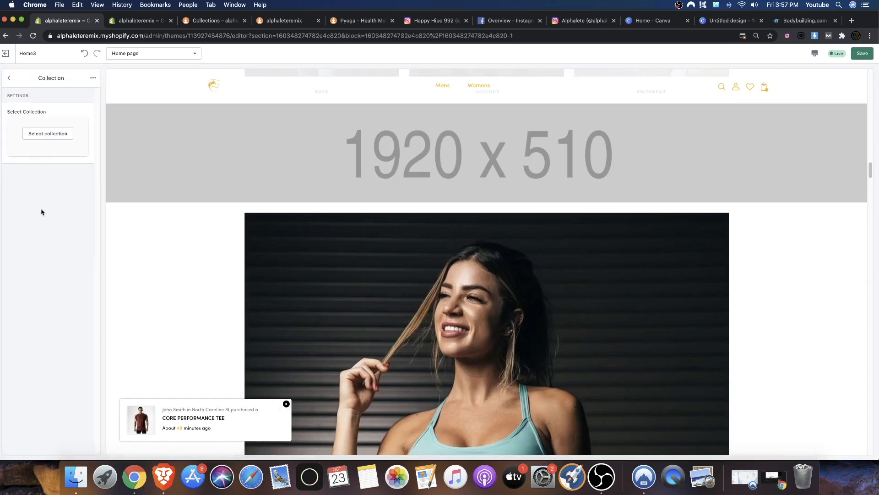
click(48, 134)
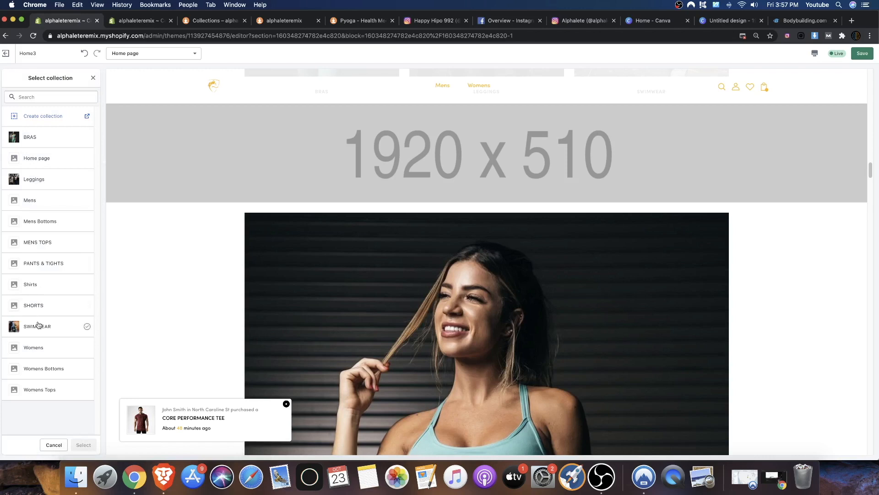
drag(33, 326, 37, 327)
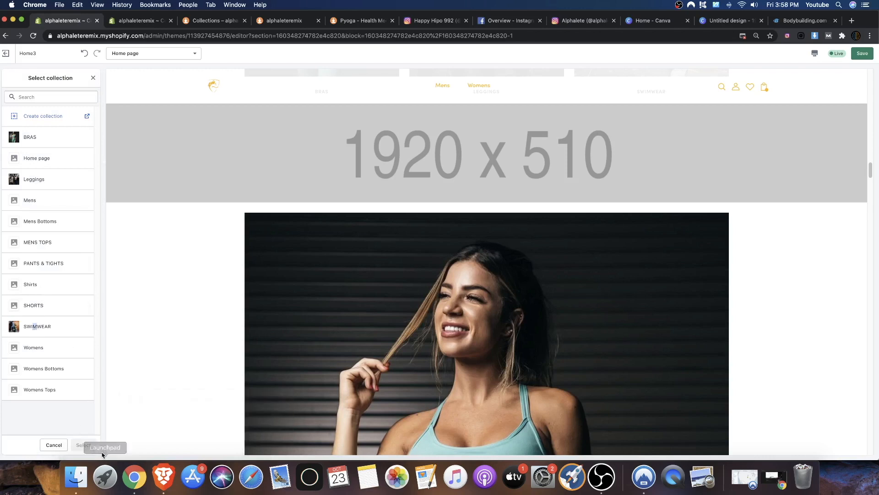
click(49, 331)
click(83, 445)
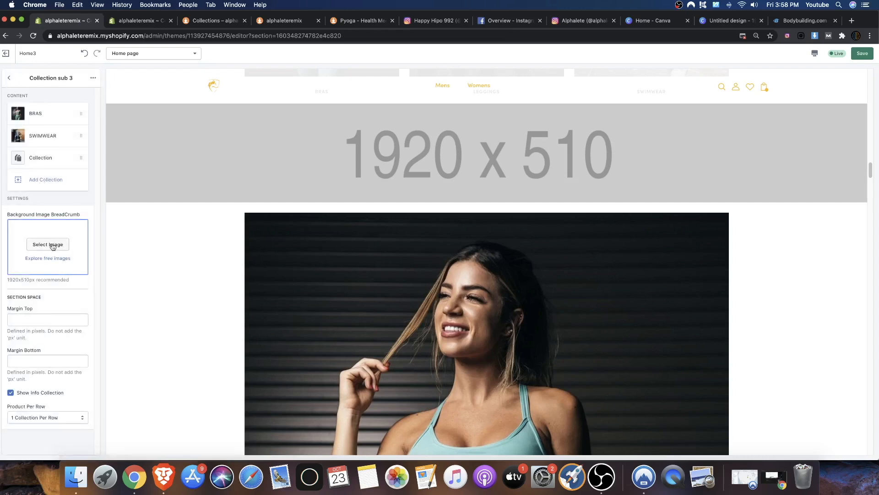
Assign the Leggings collection to the third collection block of Collection sub 3
click(40, 158)
click(46, 134)
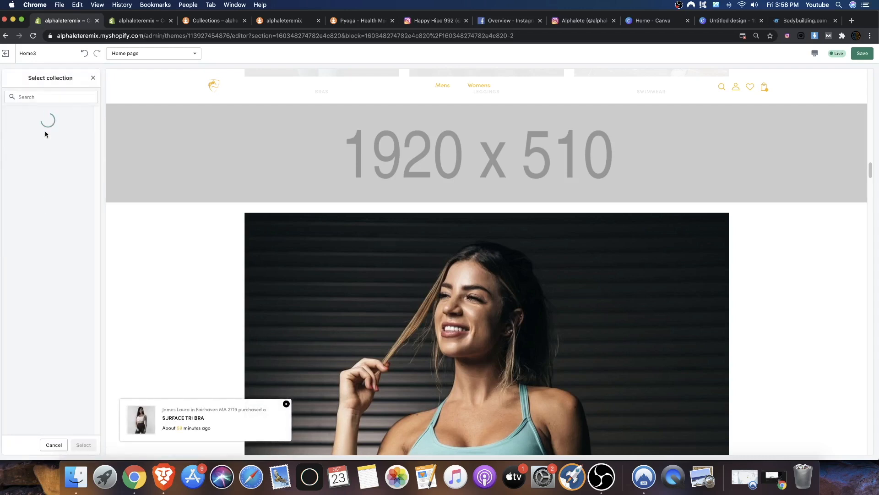
click(35, 177)
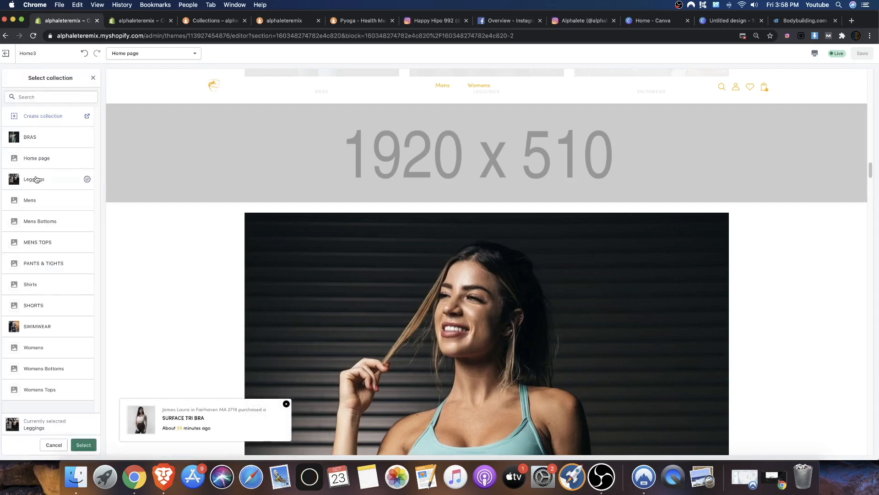
click(83, 445)
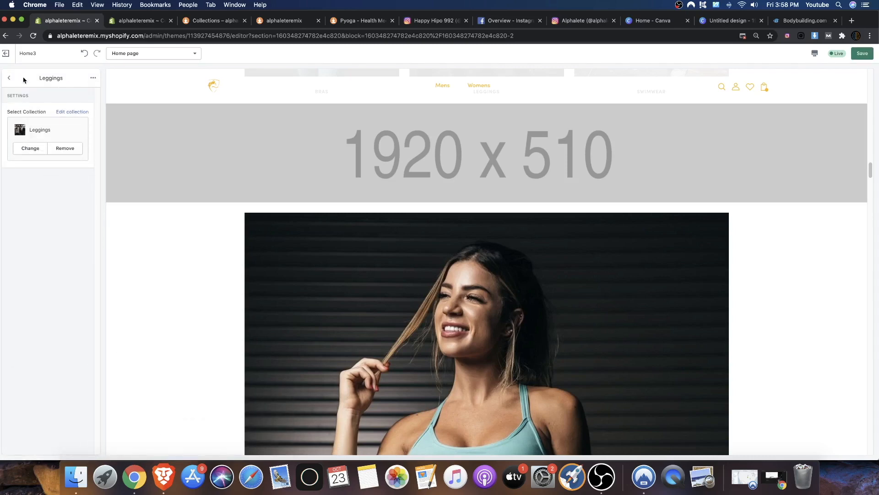
Set Collection sub 3 to show 3 collections per row and save the theme changes
click(9, 78)
click(58, 418)
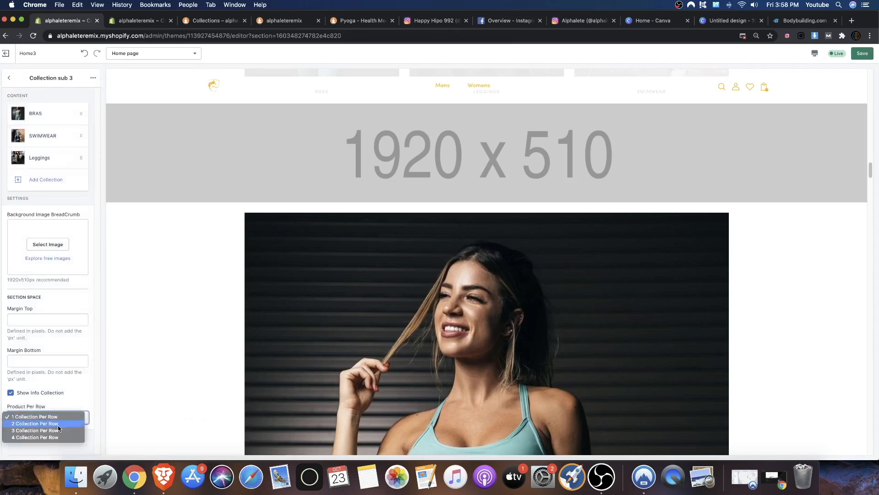
click(59, 431)
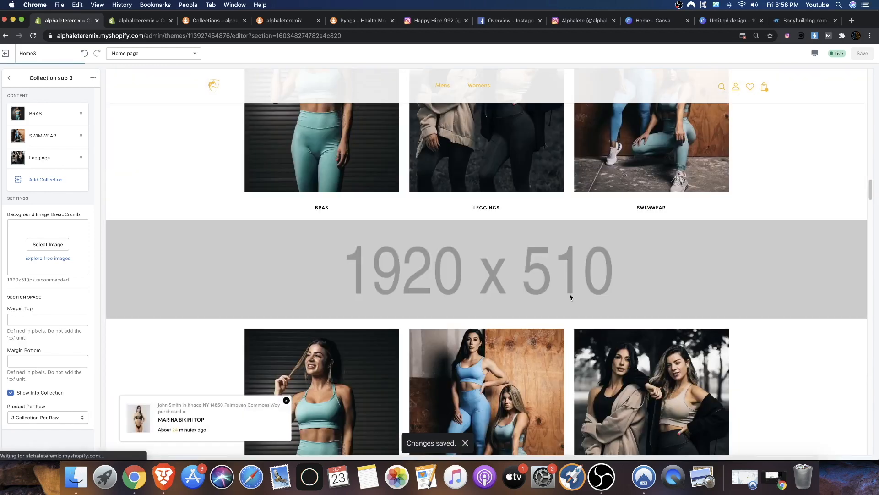
Assign the BRAS collection to the second collection block of the Collection sub 5 section
click(9, 78)
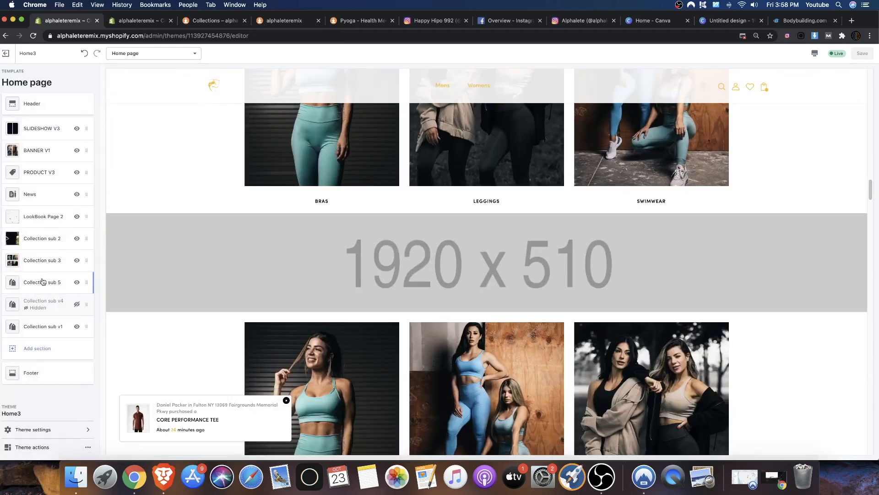
click(42, 281)
click(38, 128)
click(42, 132)
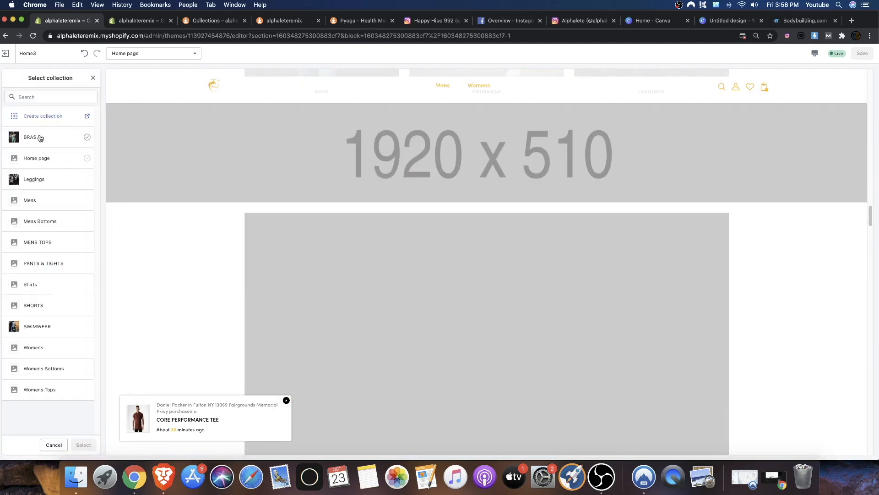
click(40, 137)
click(84, 444)
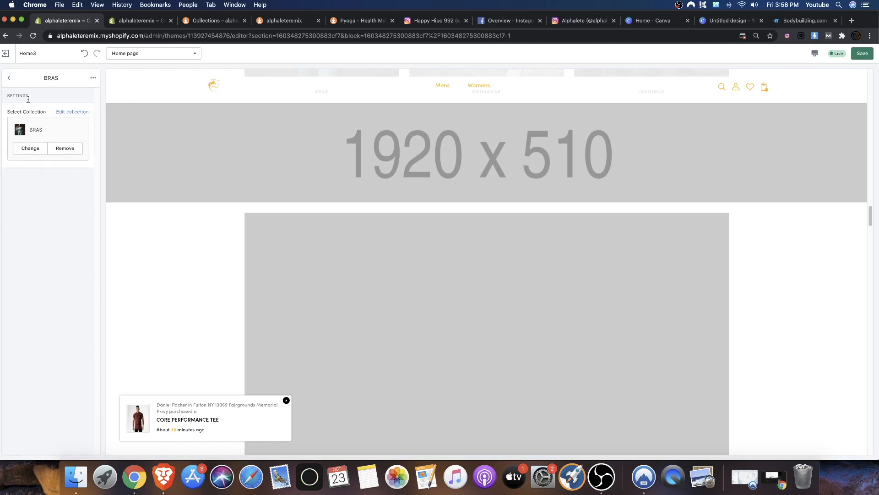
Set the Collection sub 5 section to show 3 collections per row
click(9, 78)
click(39, 418)
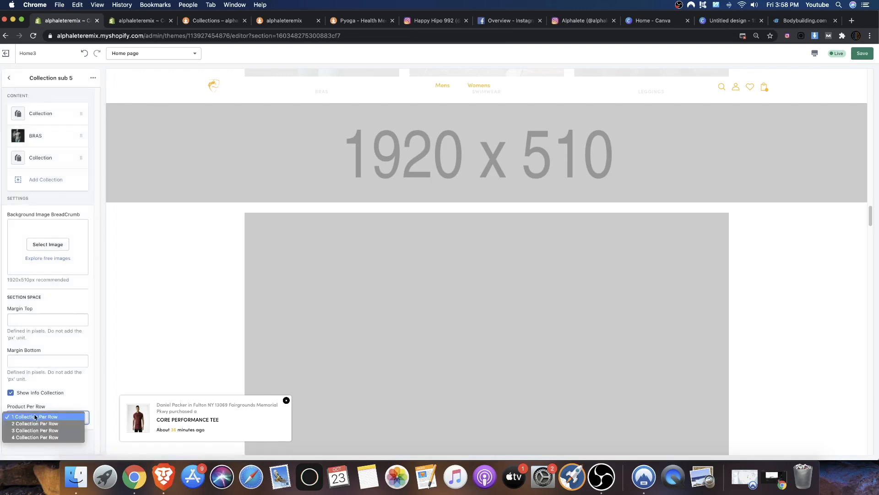
click(26, 430)
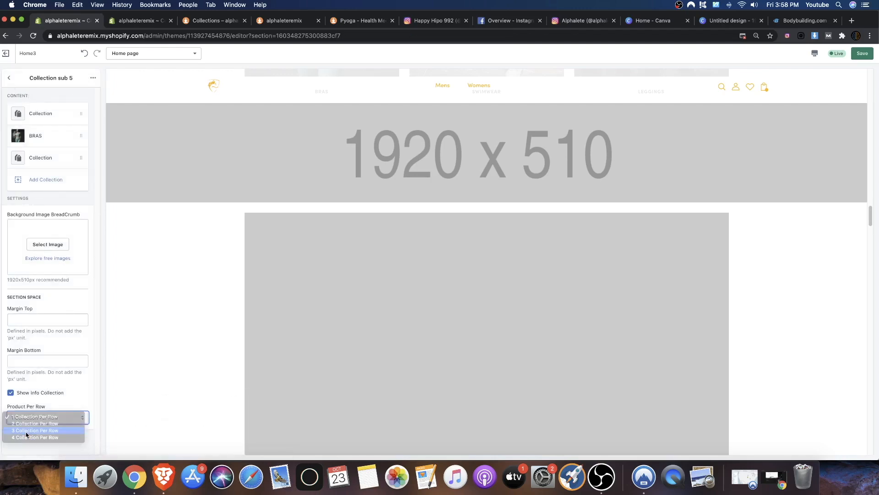
Assign the Leggings collection to the third collection block of Collection sub 5
click(27, 157)
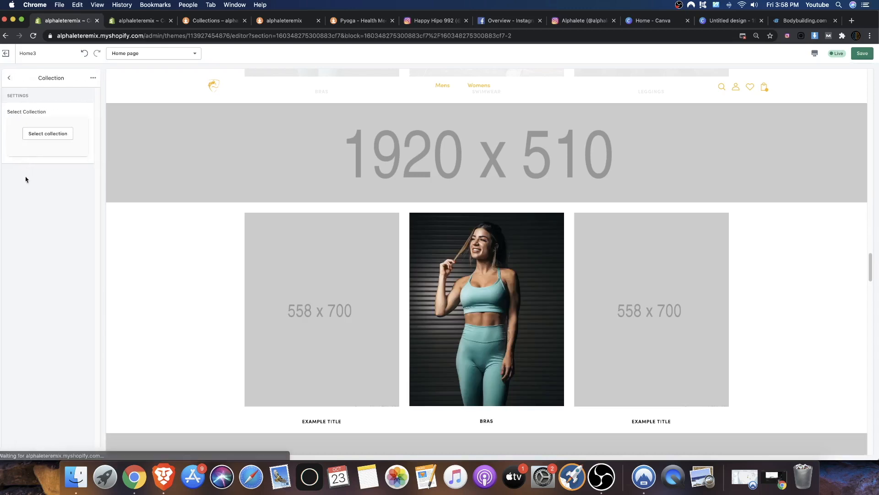
click(33, 132)
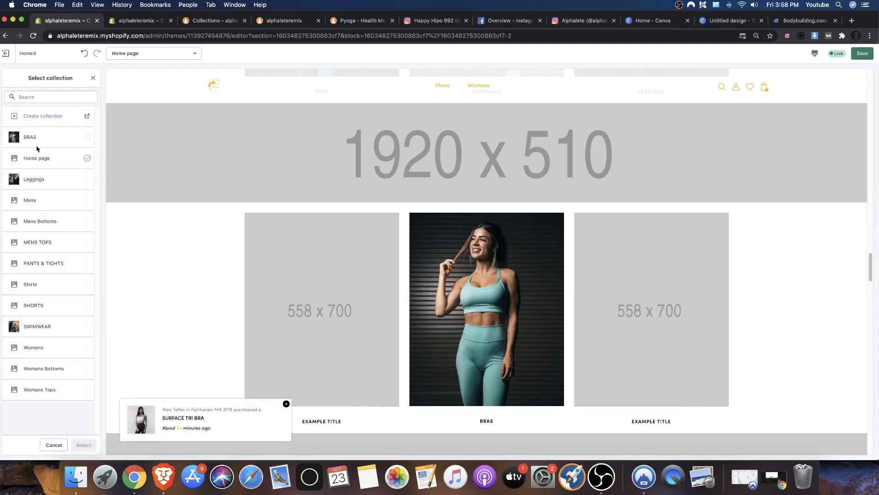
click(43, 182)
click(83, 445)
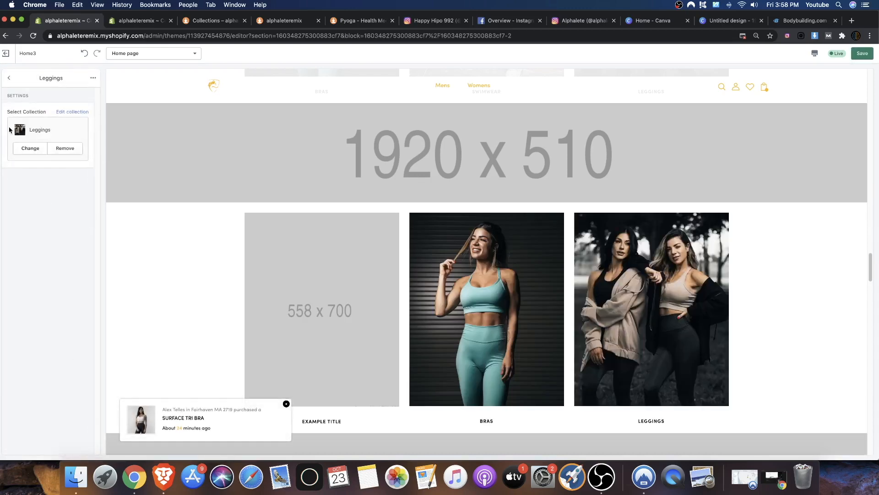
Assign the SWIMWEAR collection to the first collection block of Collection sub 5
click(7, 79)
click(36, 117)
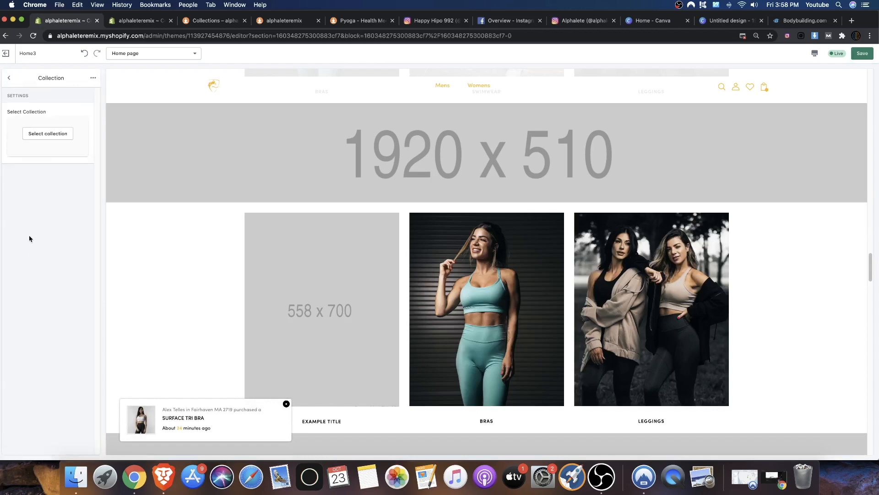
click(46, 134)
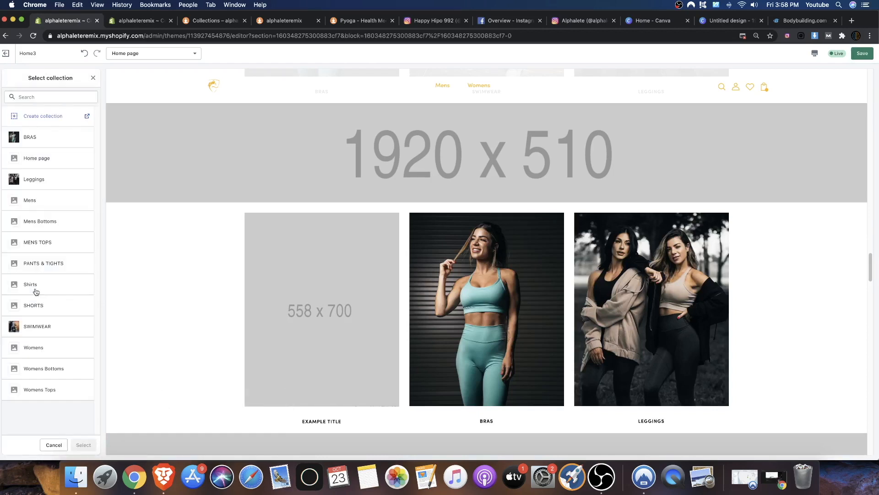
click(46, 329)
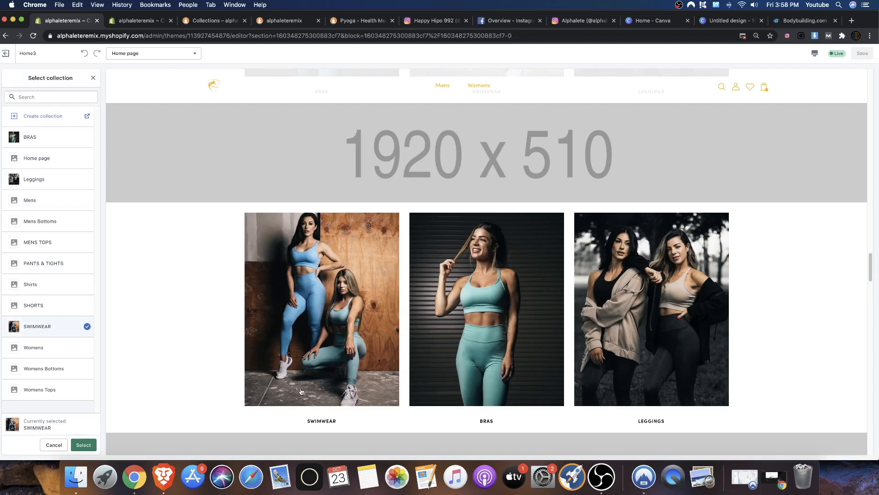
click(82, 445)
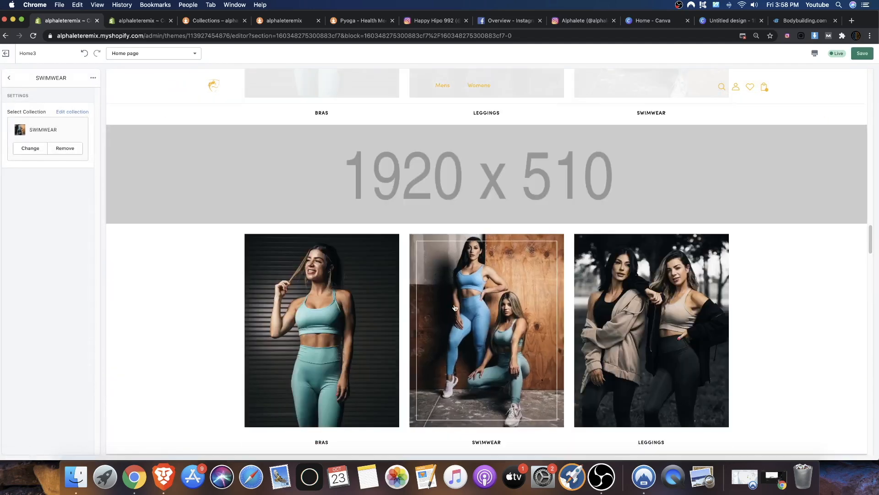
Review the collection sections in the home page preview and open the Bras collection page from its image
scroll(439, 398, down, 4)
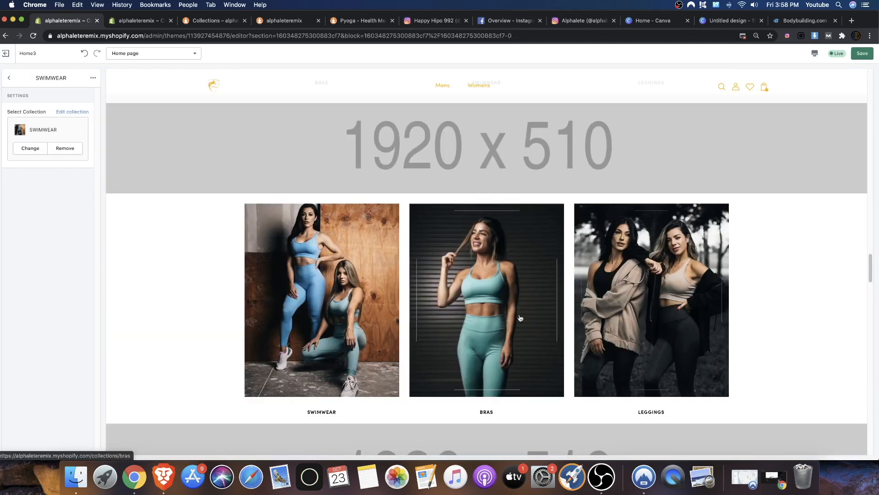
scroll(619, 316, down, 10)
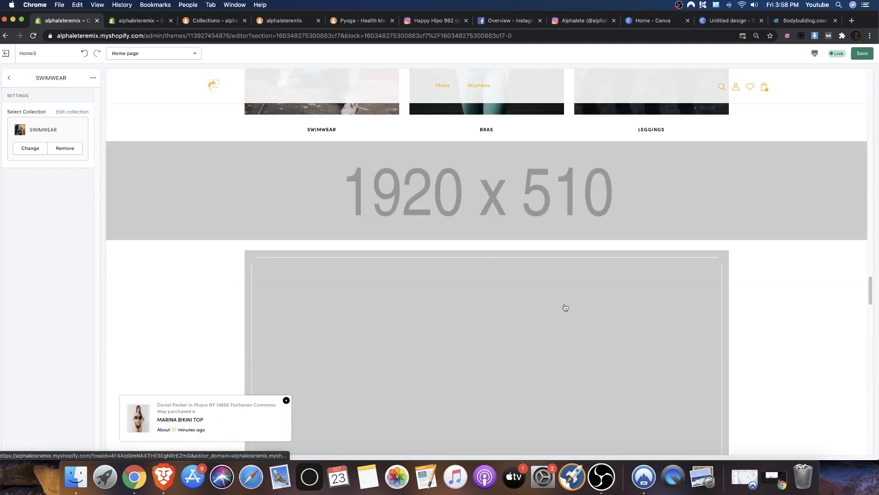
scroll(281, 273, down, 10)
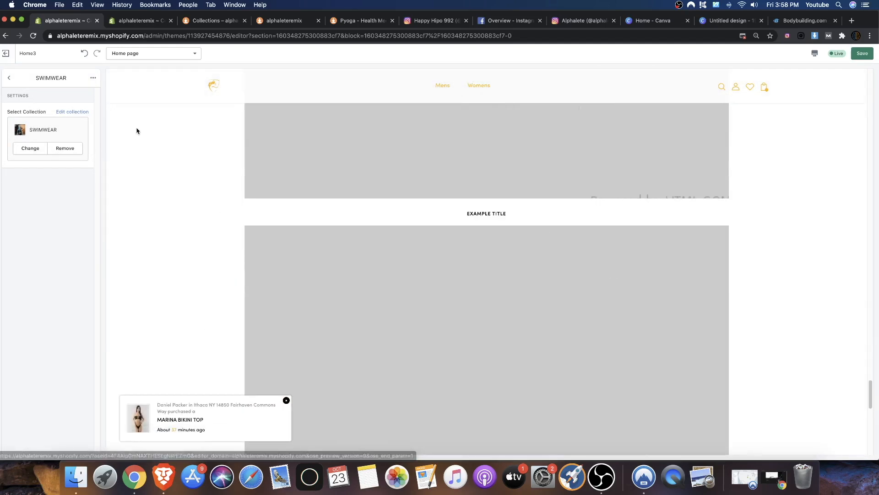
click(8, 78)
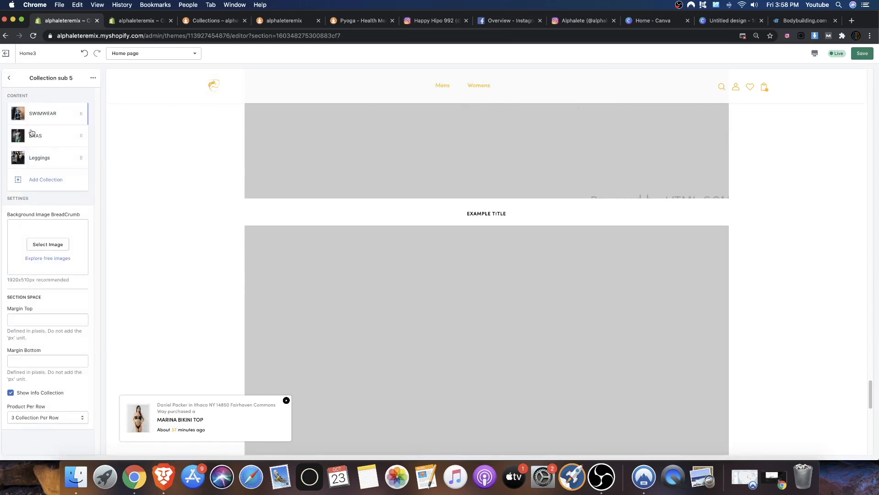
scroll(416, 177, up, 10)
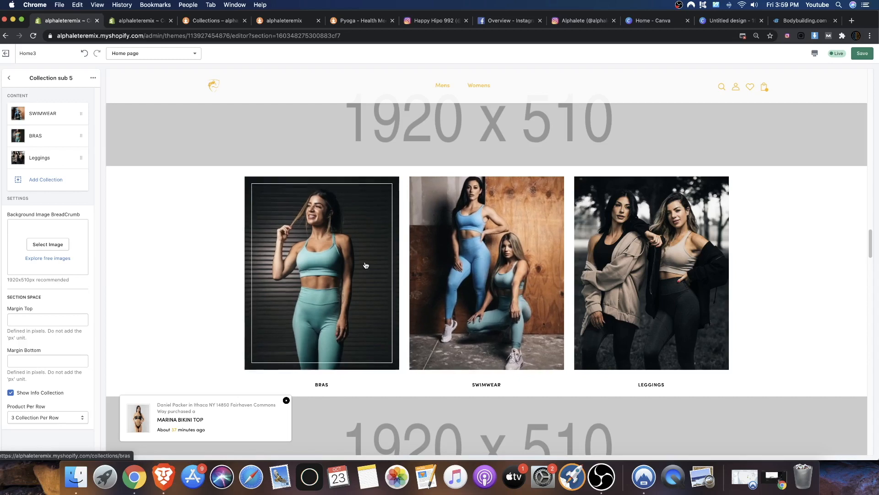
click(345, 315)
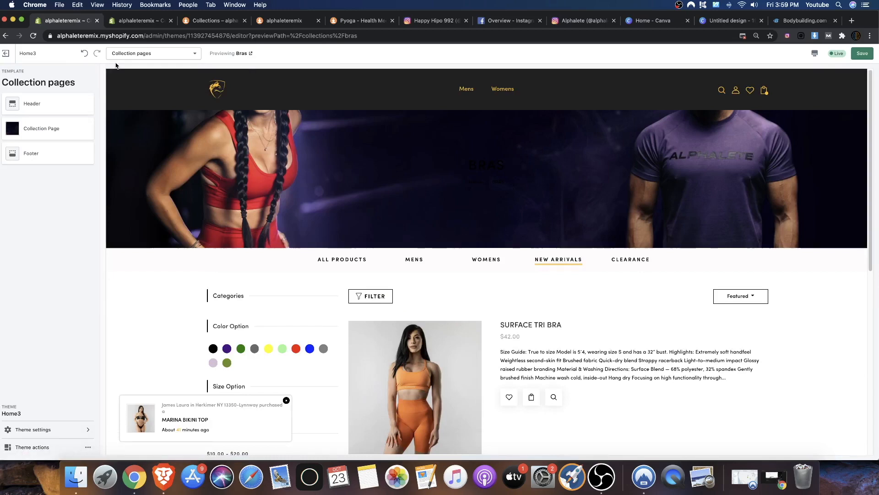
Leave the theme editor for the Themes page and discard the unsaved changes
click(6, 54)
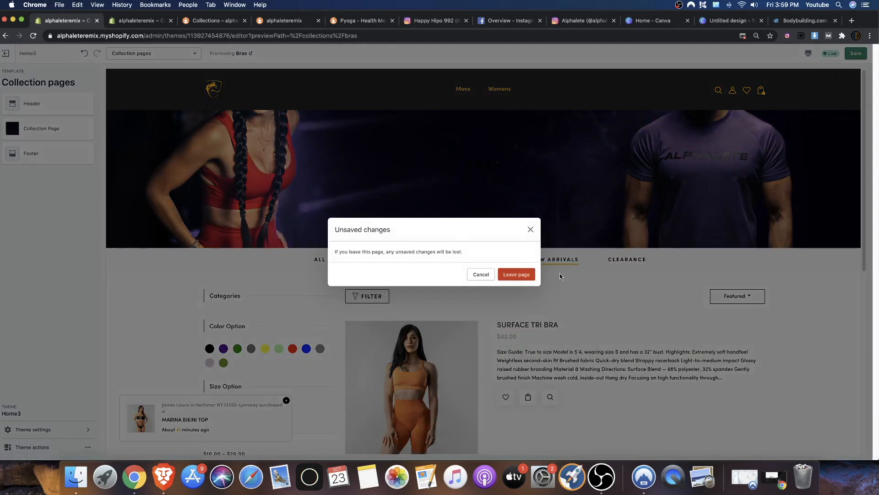
click(523, 276)
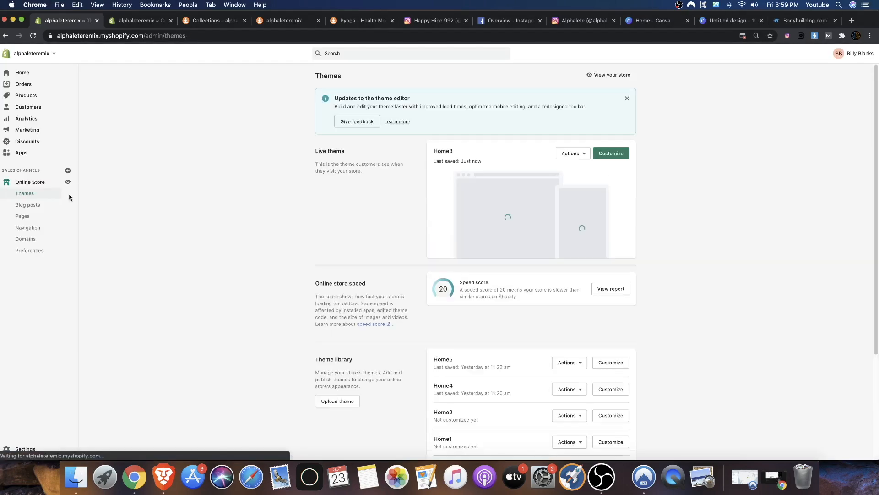
Open the live Home3 theme for customizing and remove the Collection sub v1 section from the home page
click(609, 158)
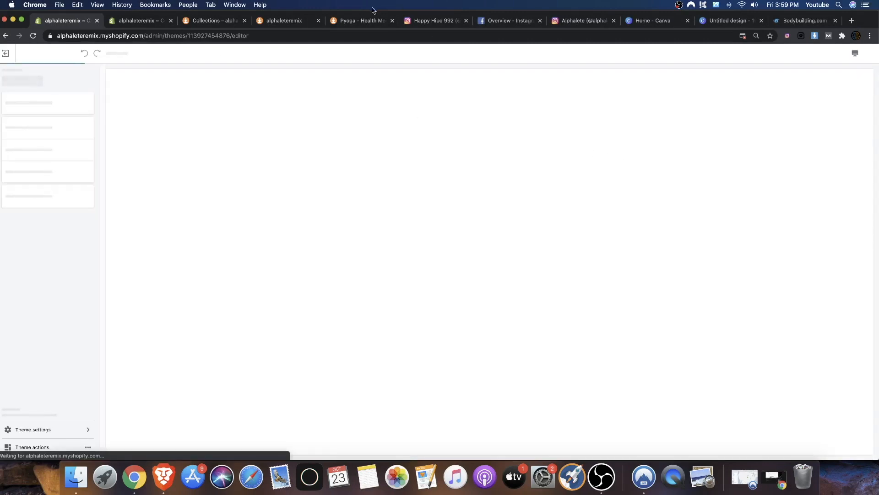
scroll(299, 125, down, 15)
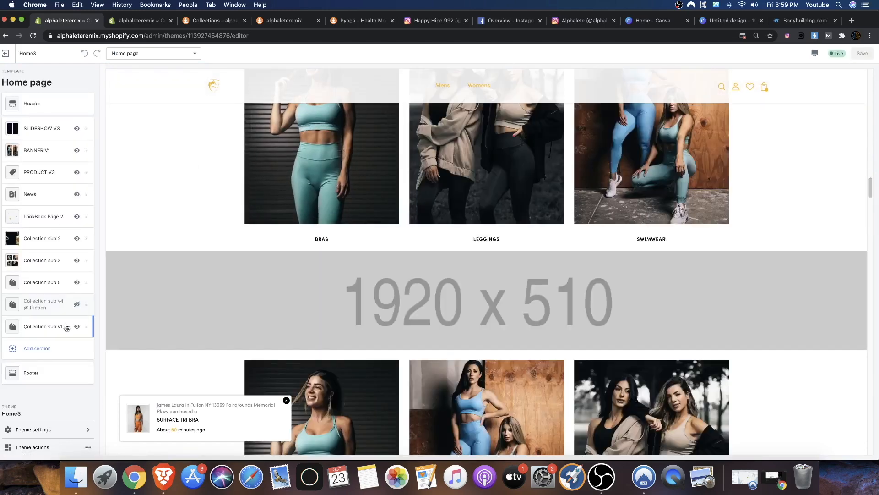
click(67, 327)
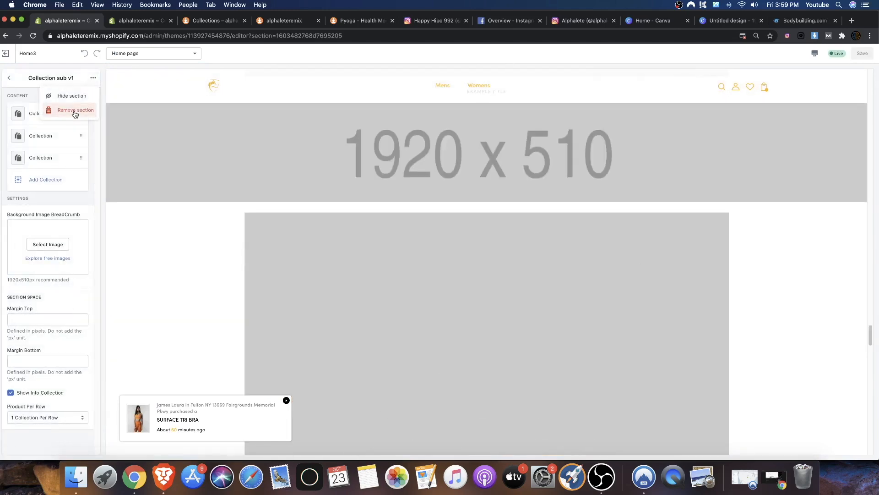
click(75, 110)
Remove the Collection sub v4 and Collection sub 5 sections from the home page
click(67, 307)
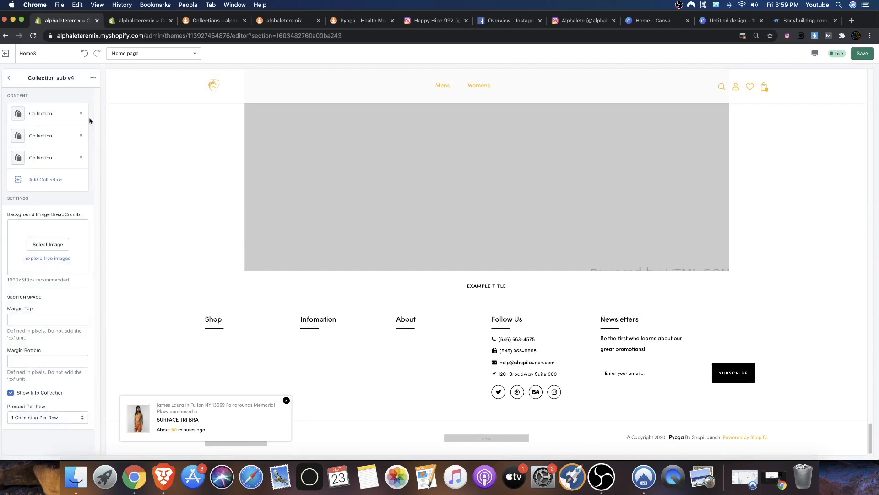
click(69, 110)
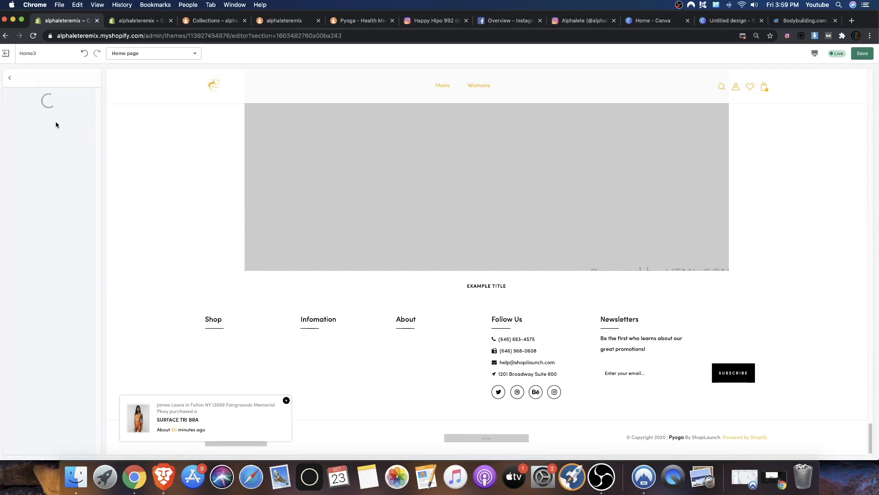
click(53, 281)
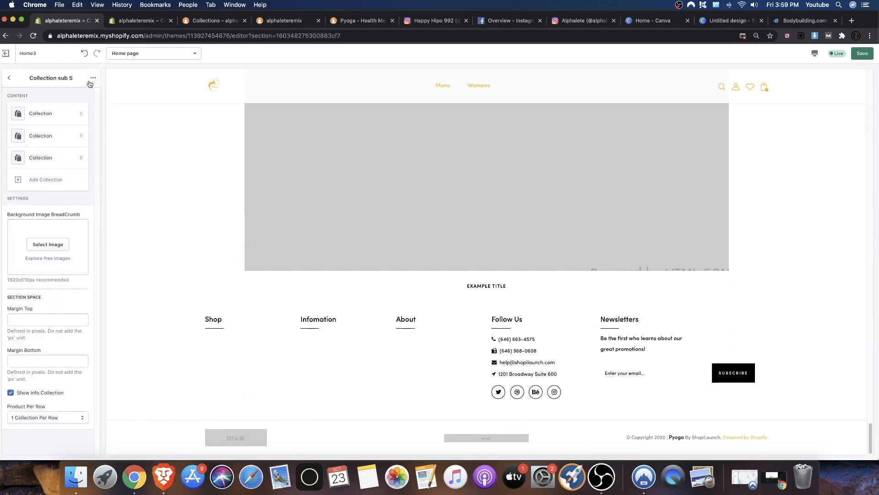
click(81, 110)
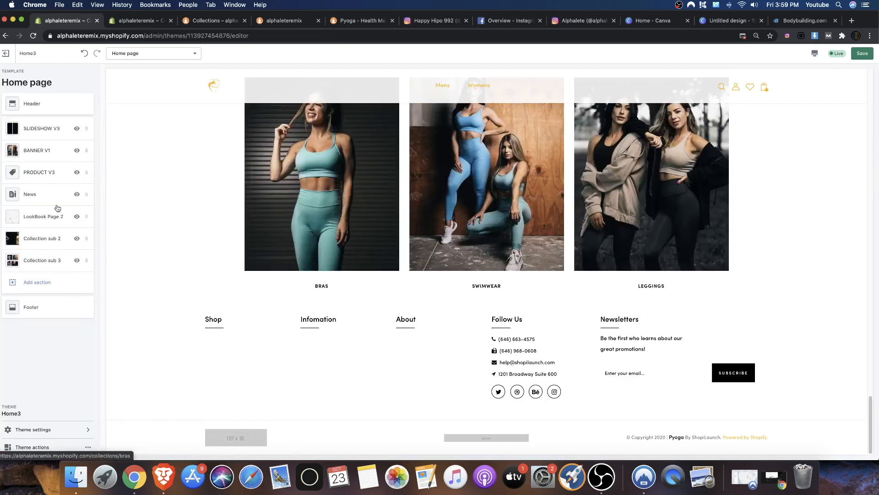
Remove the Collection sub 3 and Collection sub 2 sections from the home page
click(62, 260)
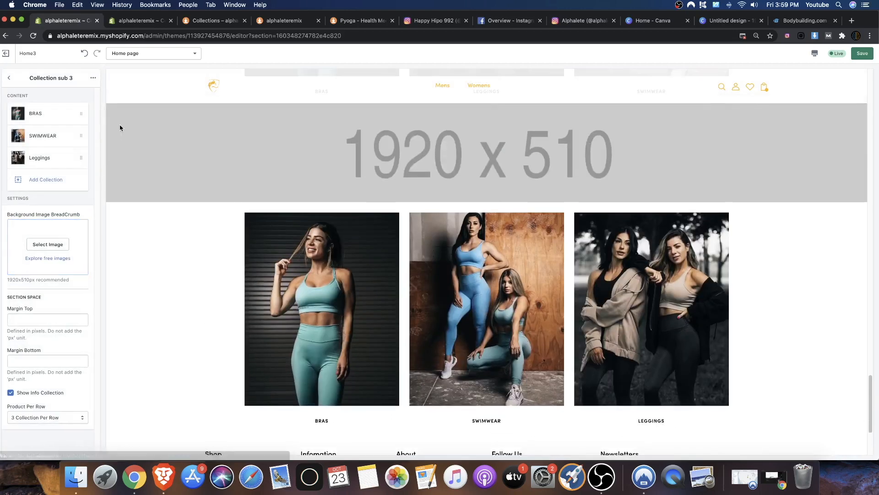
click(93, 78)
click(77, 111)
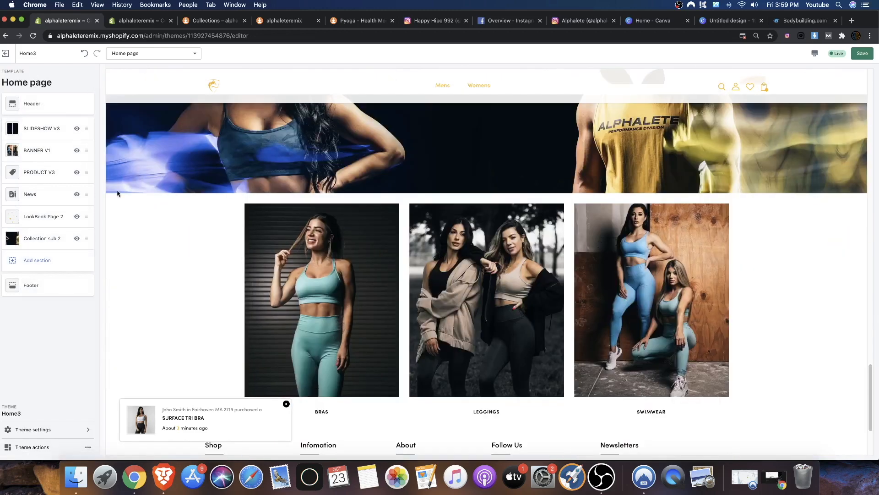
click(69, 238)
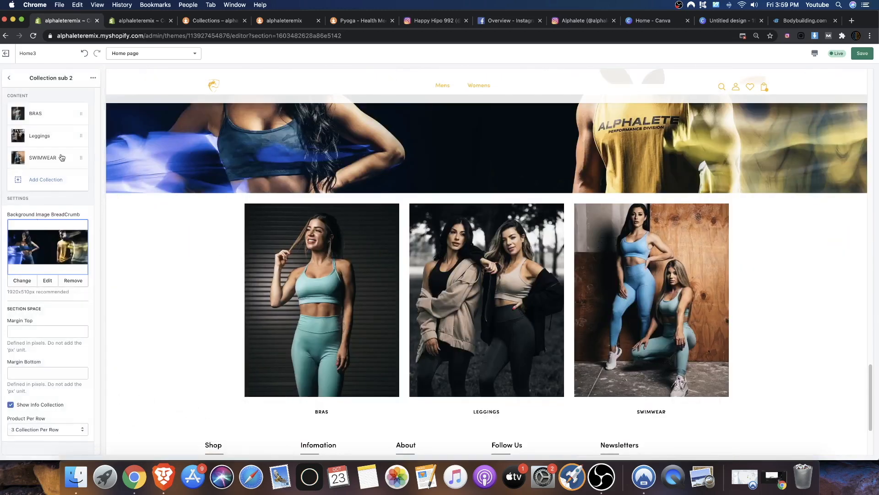
click(65, 111)
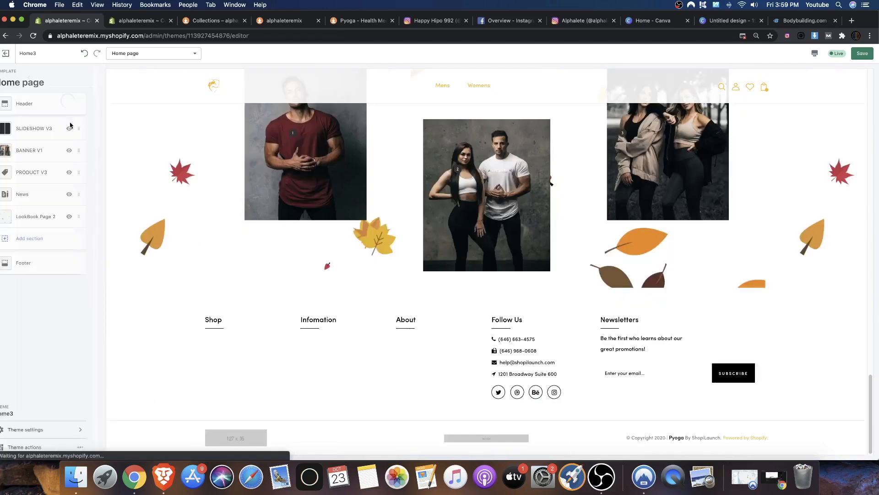
Browse the available sections to add and preview About Us on the home page
click(36, 234)
scroll(65, 257, down, 8)
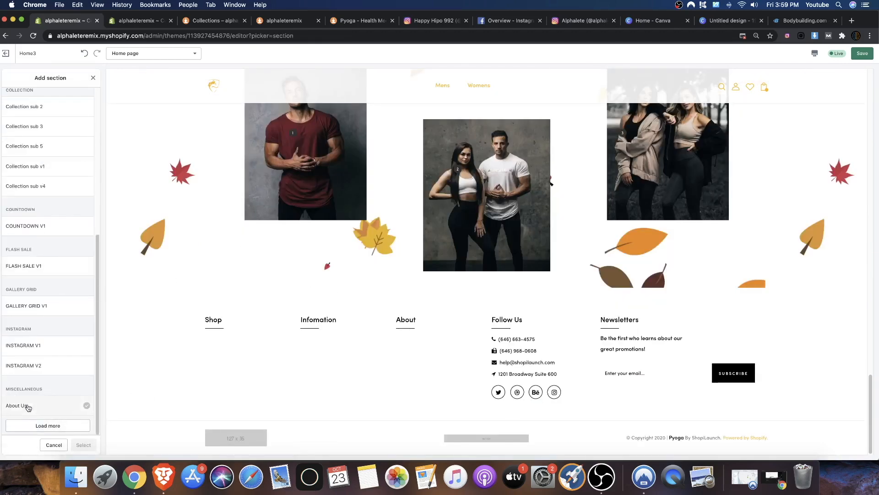
click(28, 407)
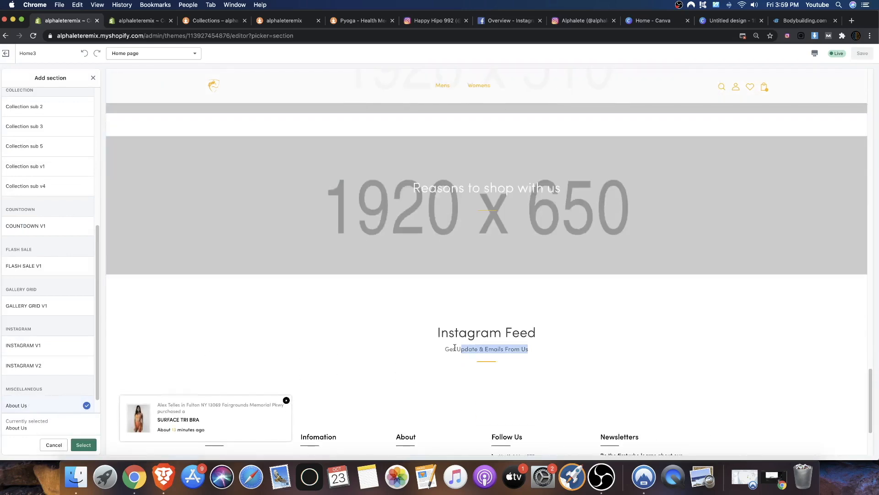
drag(455, 348, 432, 257)
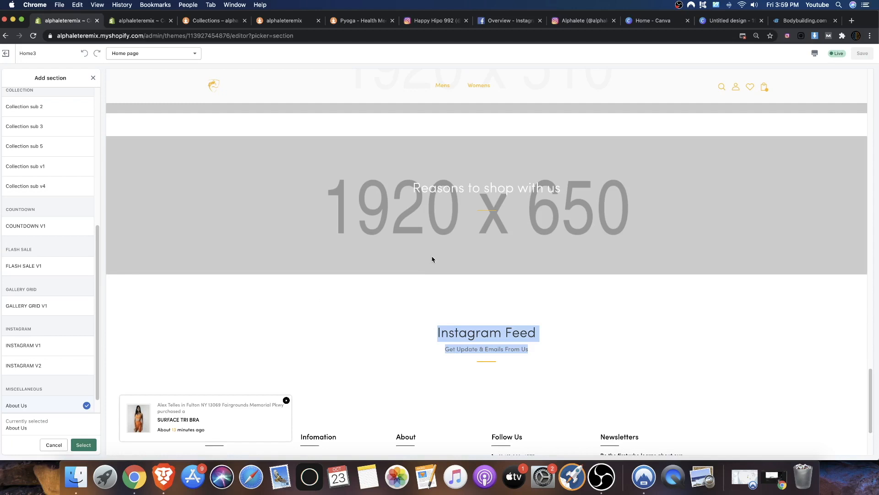
click(297, 321)
Add the FAQs Page section to the home page and return to the section list
scroll(67, 400, down, 2)
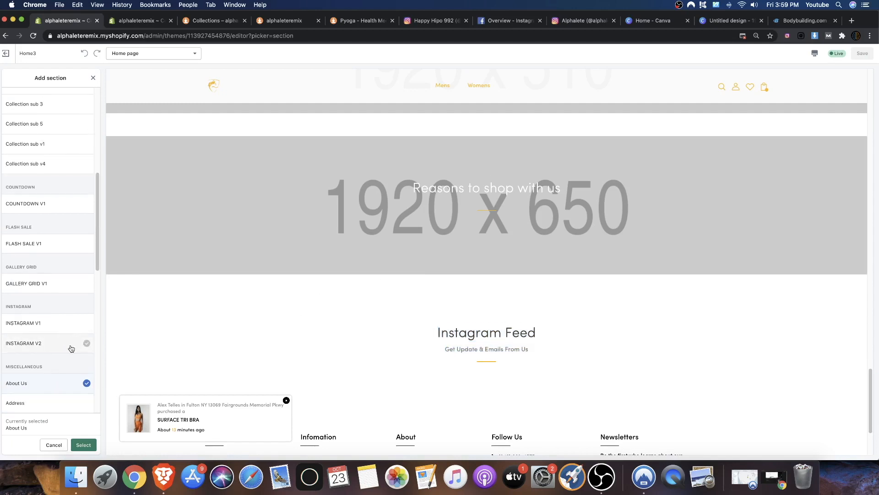
scroll(64, 352, down, 3)
scroll(64, 350, down, 3)
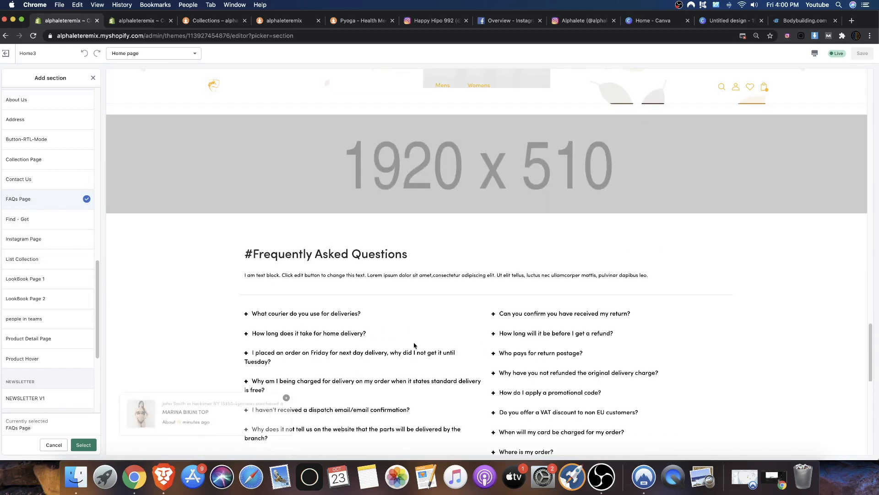
click(83, 445)
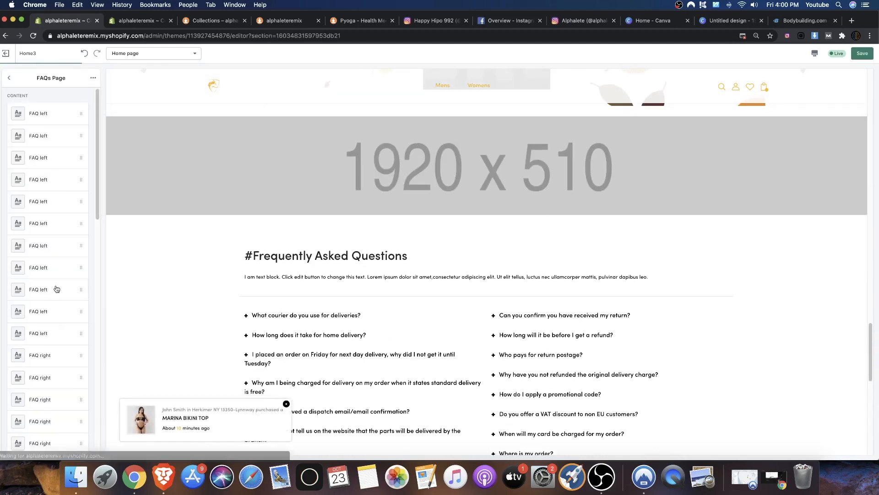
click(7, 76)
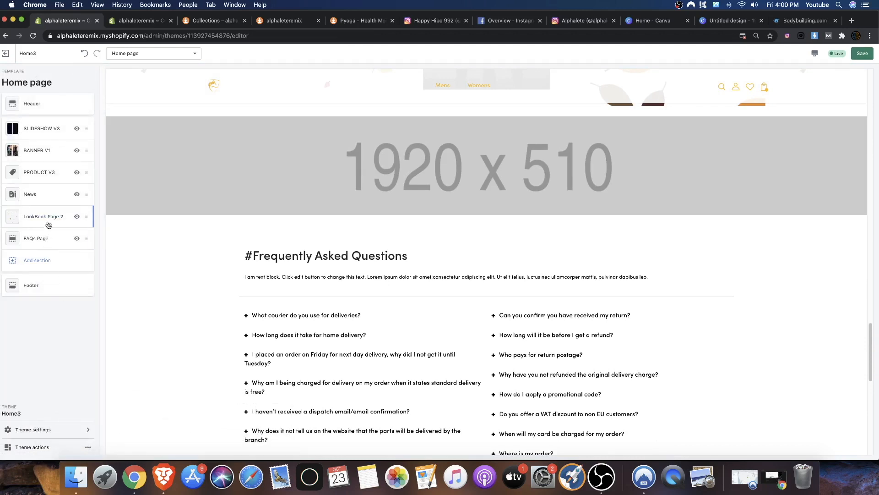
Inspect the question and answer settings of the first left FAQ in the FAQs Page section
scroll(314, 281, up, 4)
click(36, 239)
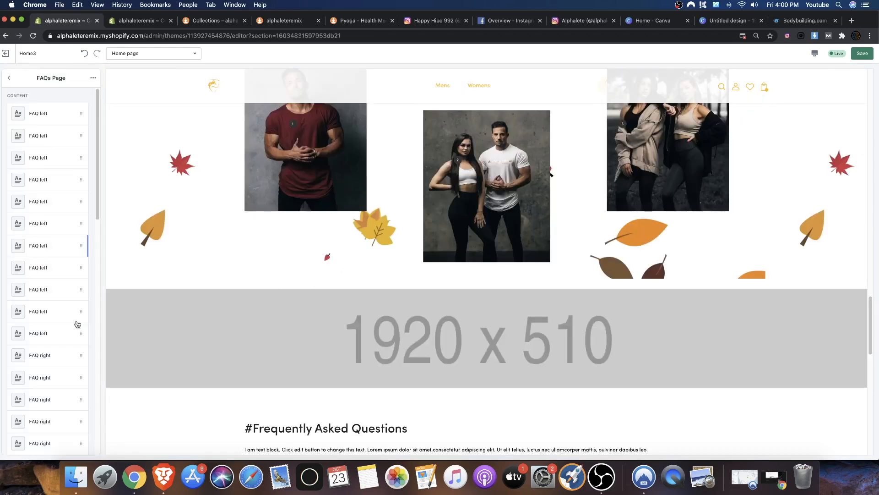
click(39, 113)
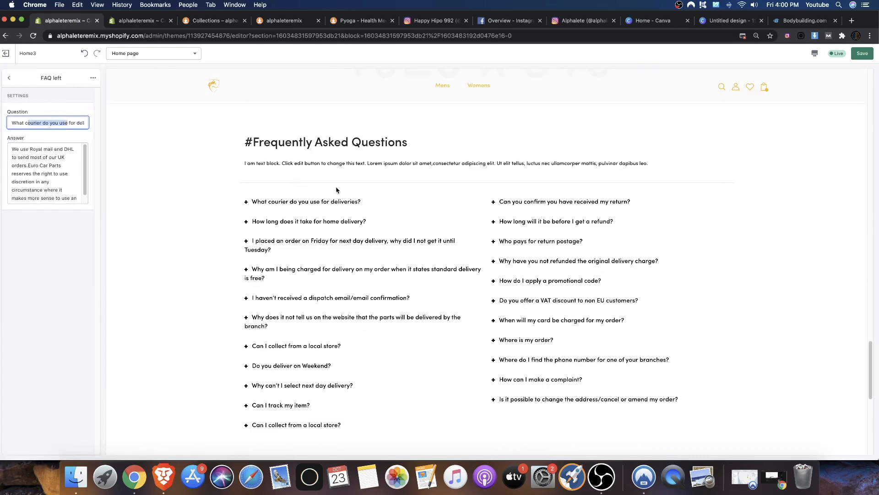
click(9, 78)
Disable the breadcrumb banner of the FAQs Page section and review its title, description and newsletter settings
scroll(51, 202, down, 10)
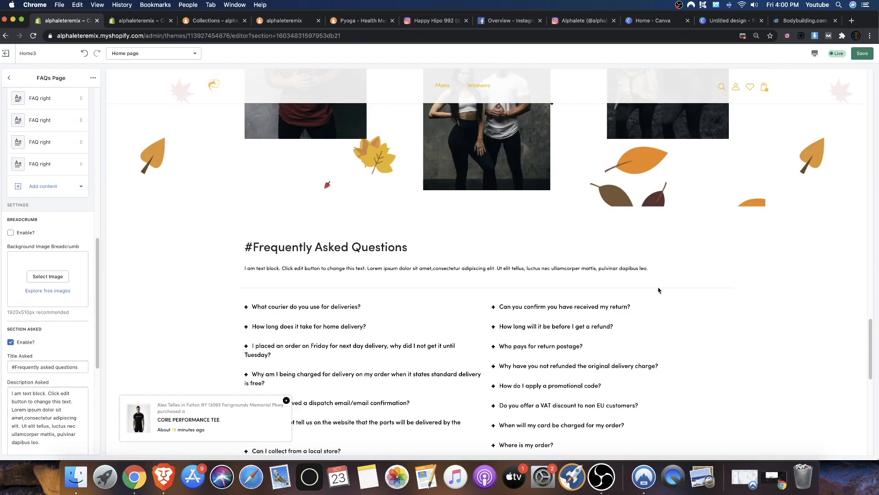
scroll(654, 290, down, 5)
scroll(553, 290, up, 4)
scroll(87, 321, down, 5)
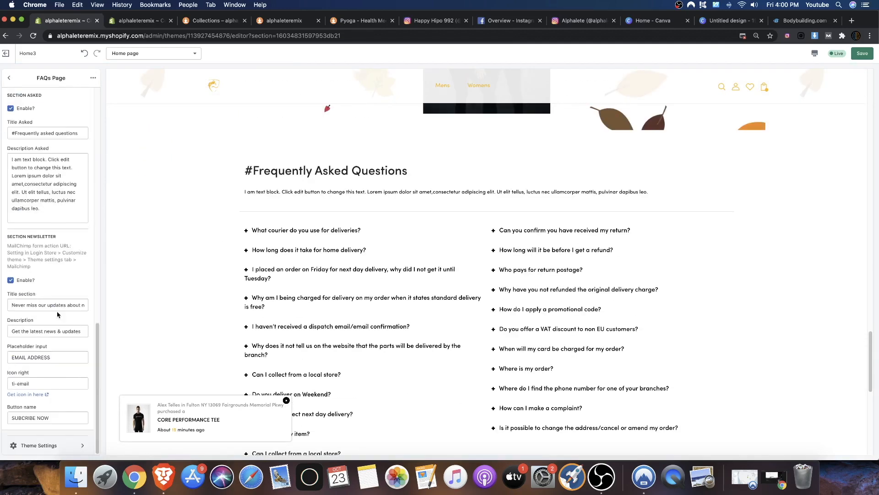
scroll(430, 320, up, 4)
scroll(407, 333, down, 5)
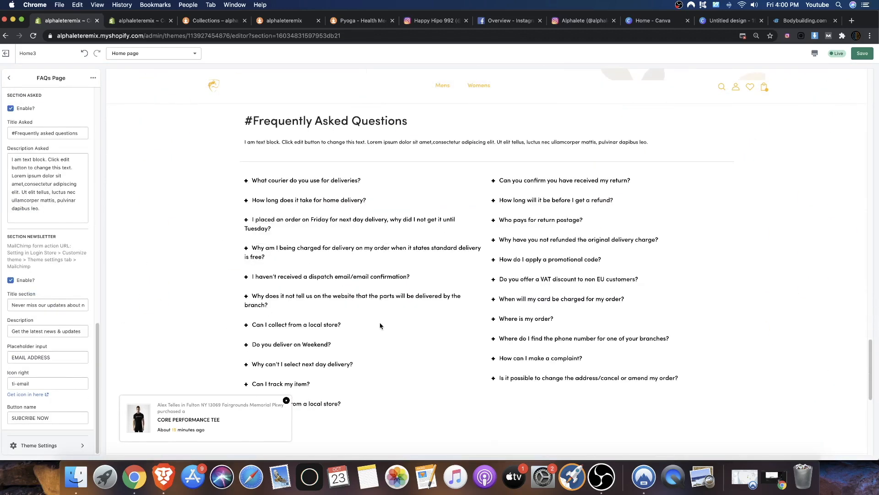
click(9, 78)
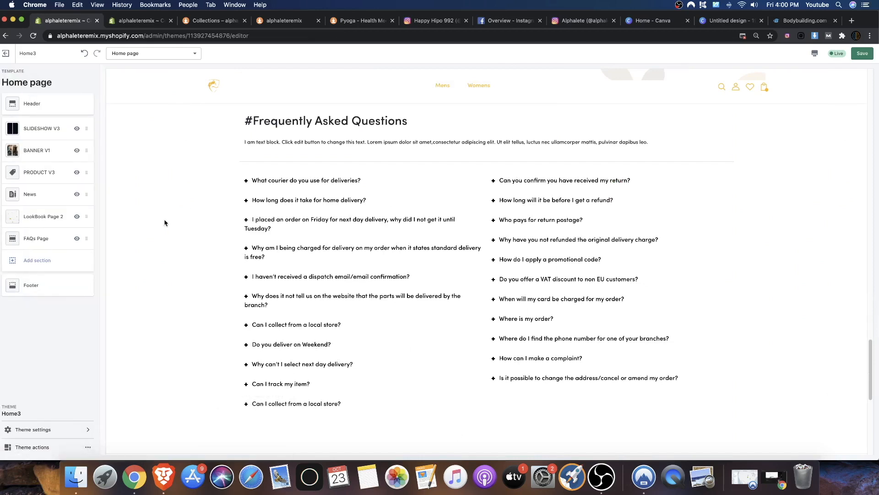
Add a GALLERY GRID V1 section and give its first gallery item the photo of the man in black beside the iron gate
click(75, 257)
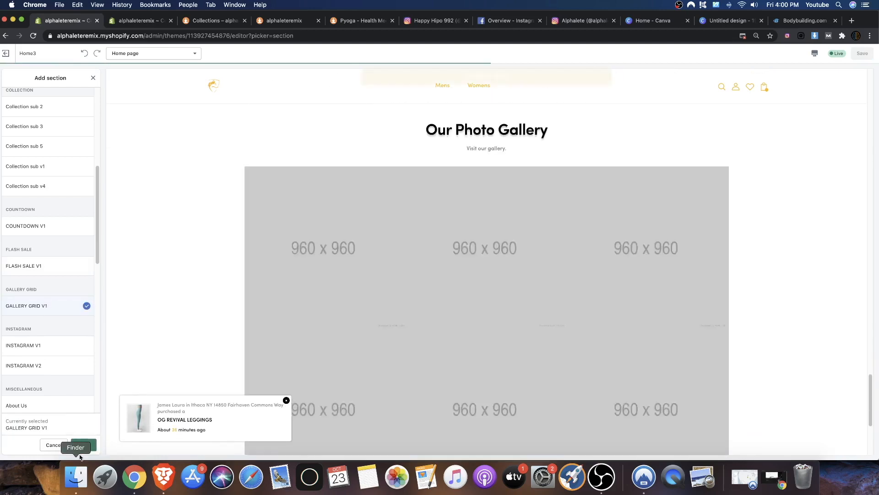
click(84, 445)
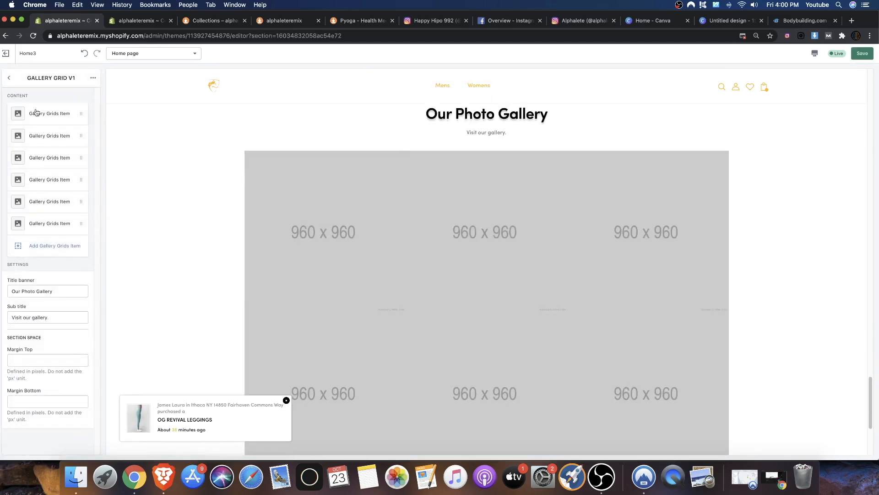
click(39, 115)
click(34, 138)
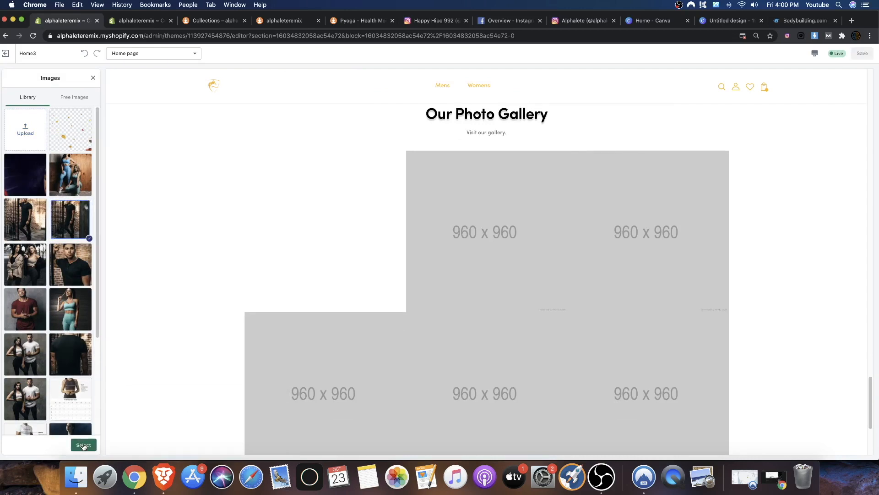
click(83, 445)
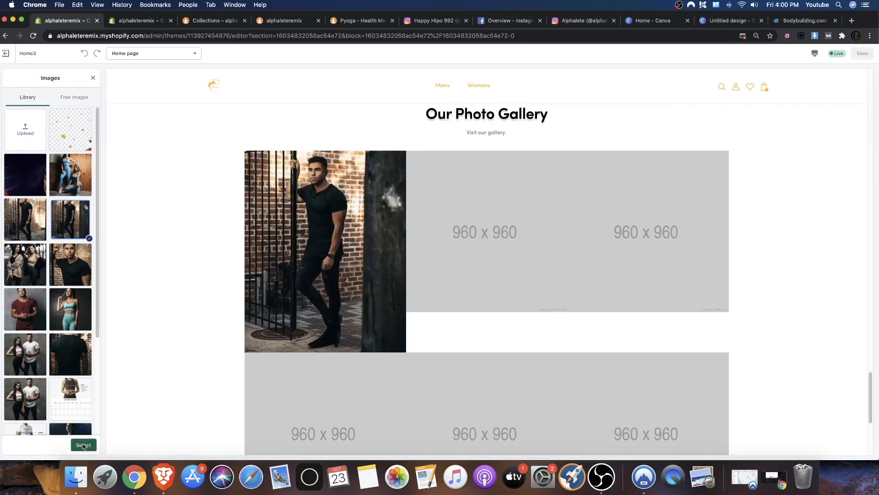
click(9, 78)
Set the second gallery item's image to the photo of two women in blue activewear against the wooden wall
click(46, 134)
click(39, 142)
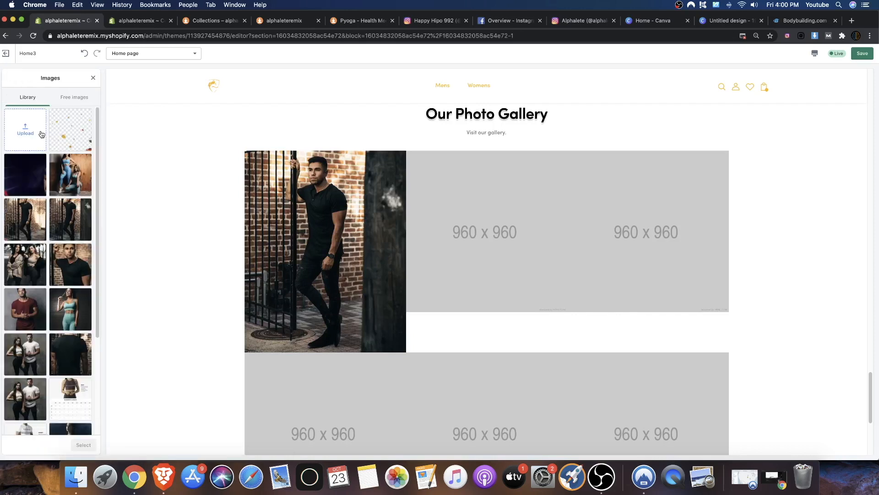
click(56, 177)
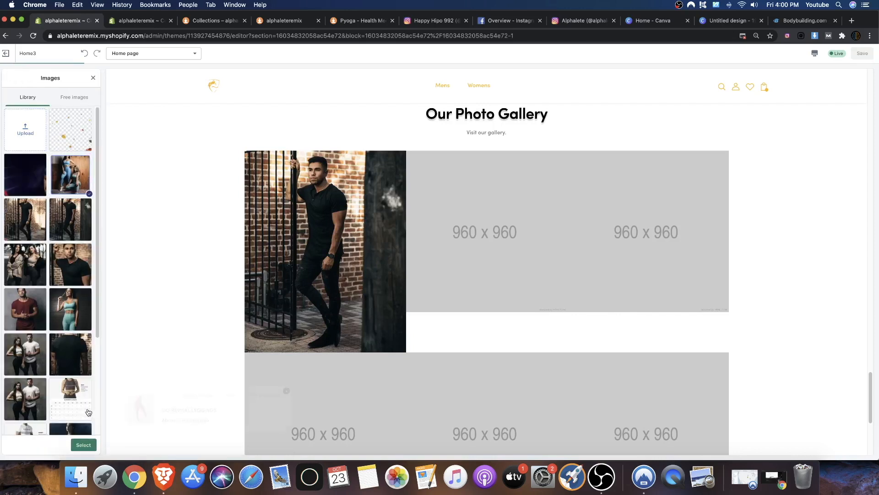
click(83, 445)
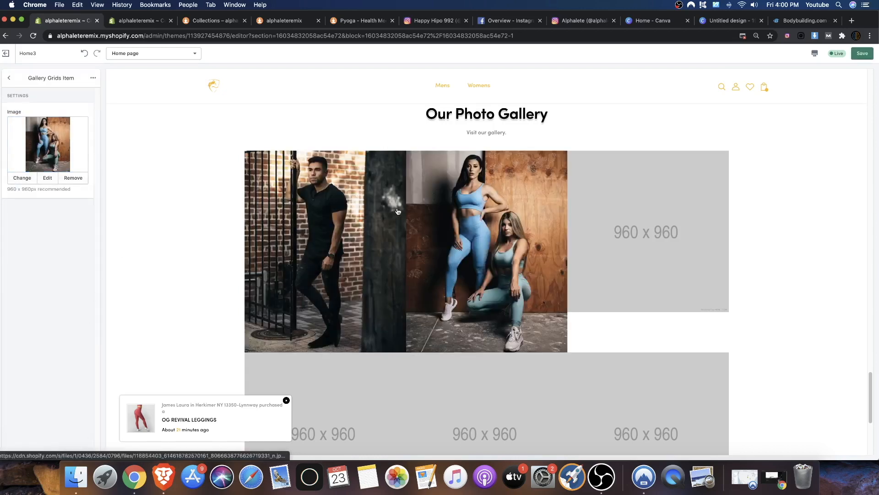
click(9, 78)
Set the third gallery item's image to the outdoor photo of two women wearing jackets and black leggings
click(27, 149)
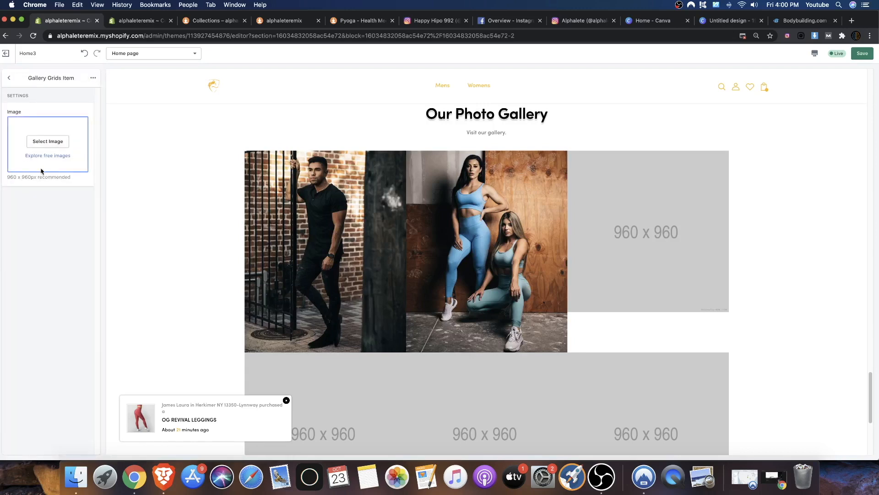
click(38, 141)
click(39, 275)
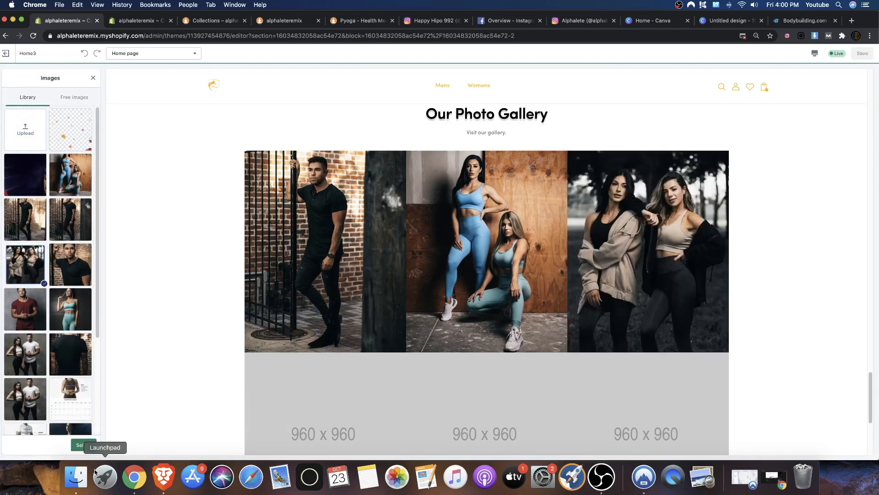
click(83, 445)
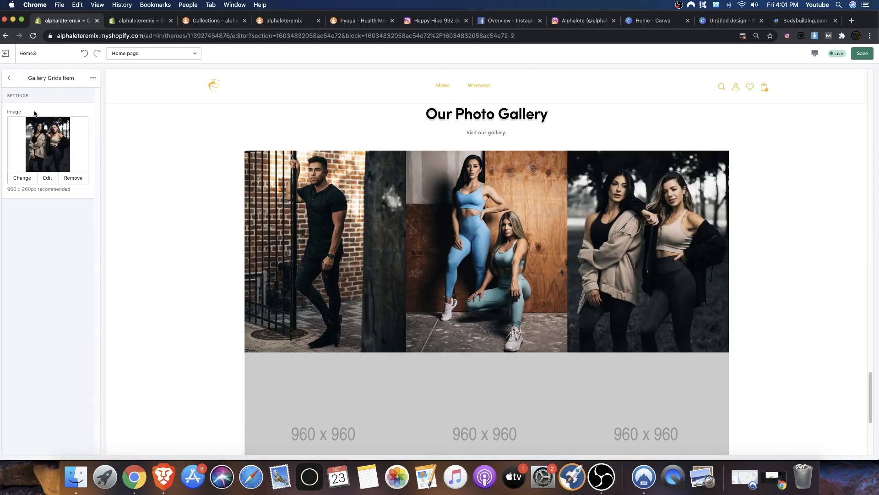
click(6, 77)
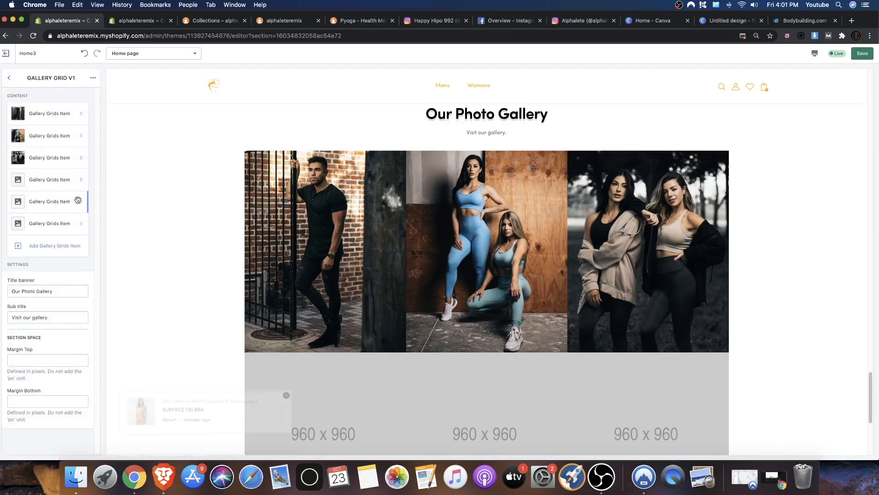
Set the sixth gallery item's image to the photo of the man in a white T-shirt beside the woman in black leggings
click(59, 223)
click(45, 141)
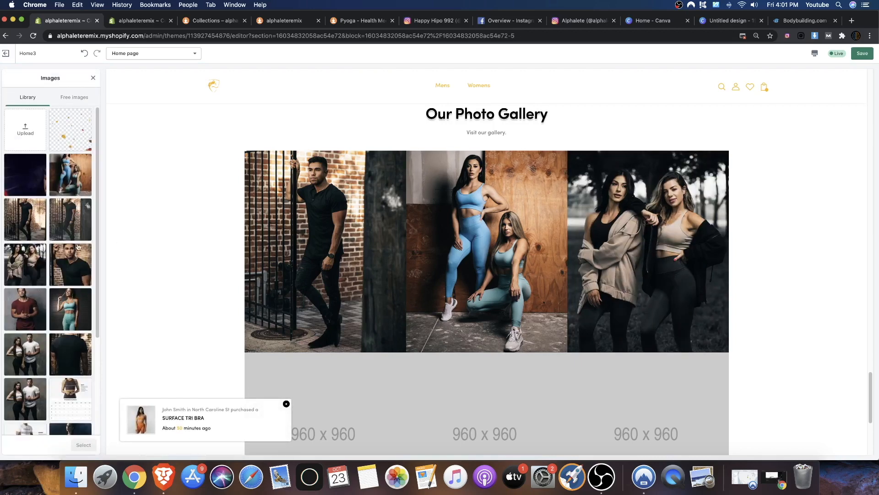
scroll(62, 268, down, 5)
click(25, 278)
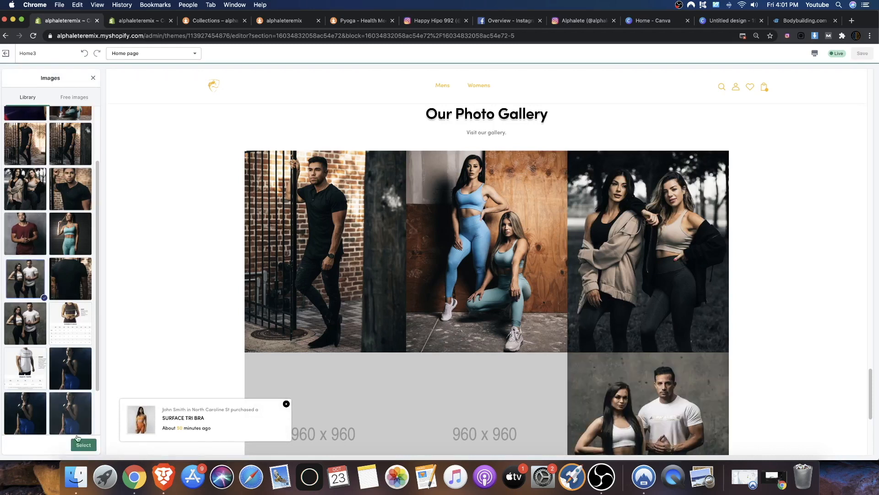
click(84, 444)
click(8, 78)
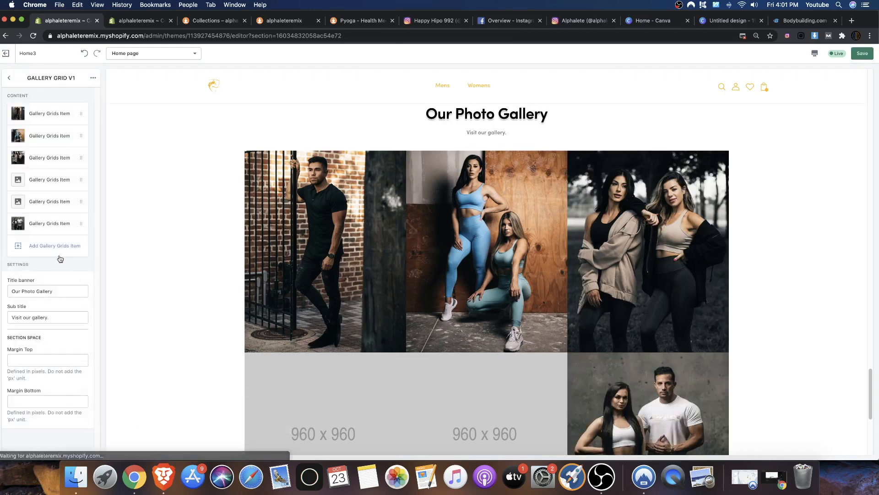
Set the fourth gallery item's image to the photo of the woman in teal activewear against the dark shutter
click(41, 180)
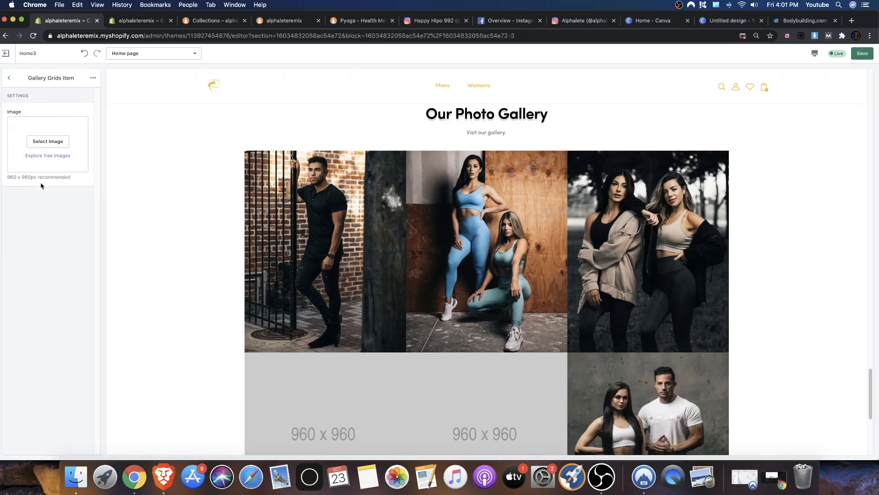
click(48, 141)
scroll(55, 275, down, 3)
click(70, 276)
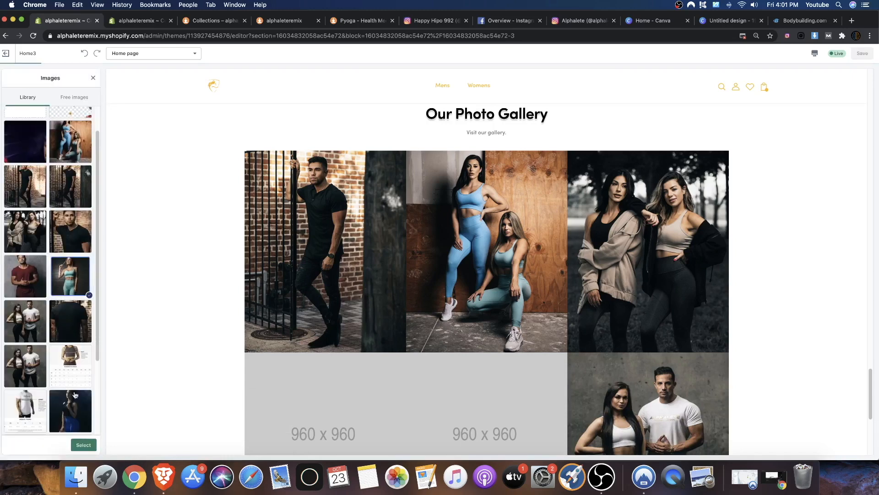
click(83, 445)
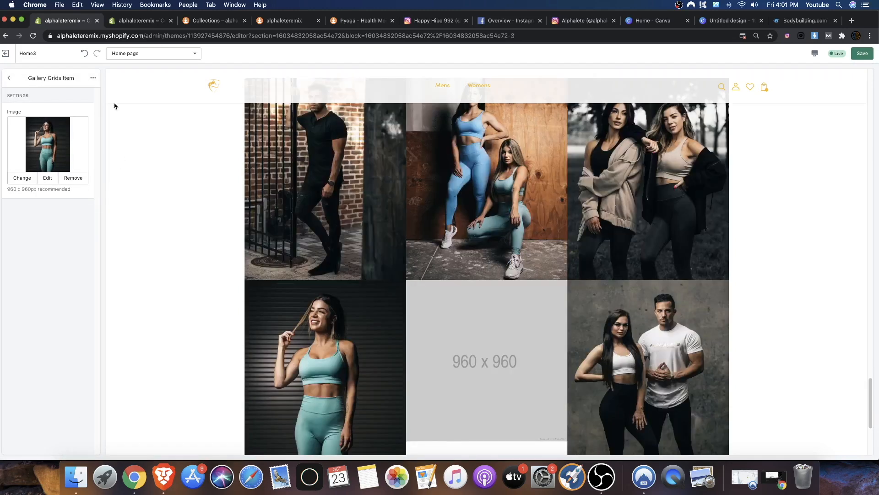
click(9, 77)
Set the fifth gallery item's image to the photo of the woman in orange activewear holding a hoop
click(46, 213)
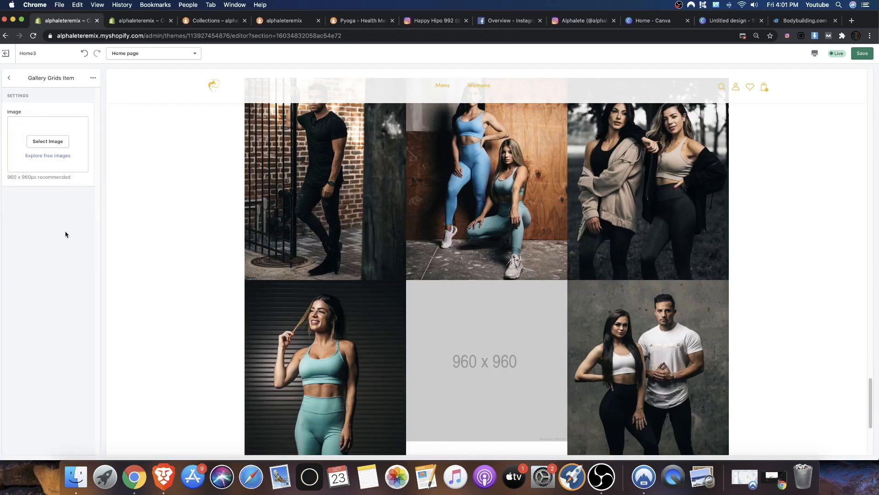
click(40, 135)
scroll(51, 297, down, 3)
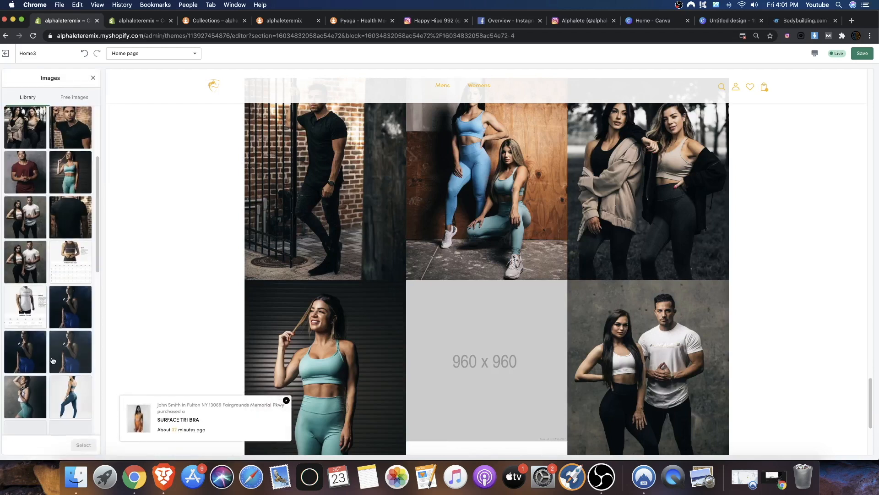
scroll(46, 366, down, 5)
click(37, 326)
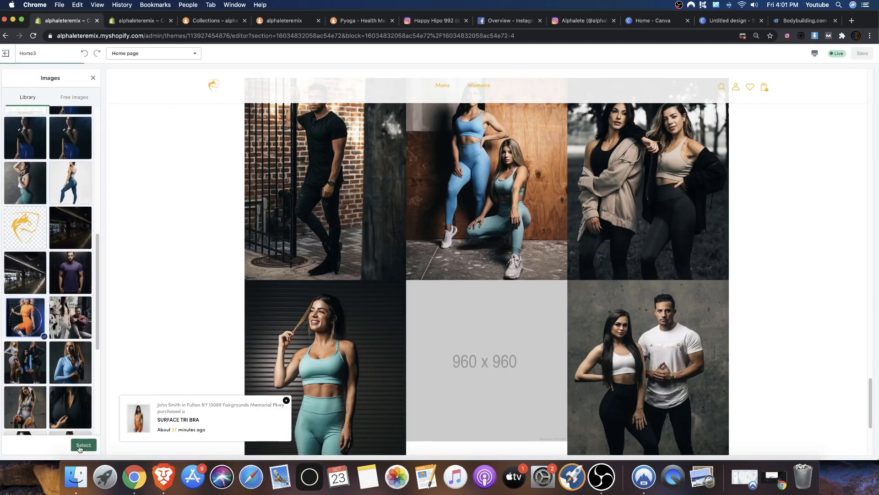
click(83, 445)
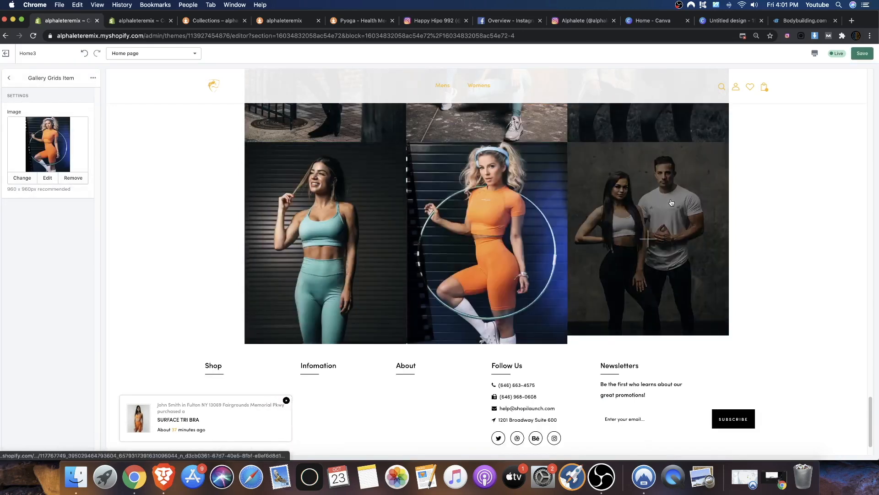
scroll(586, 387, up, 2)
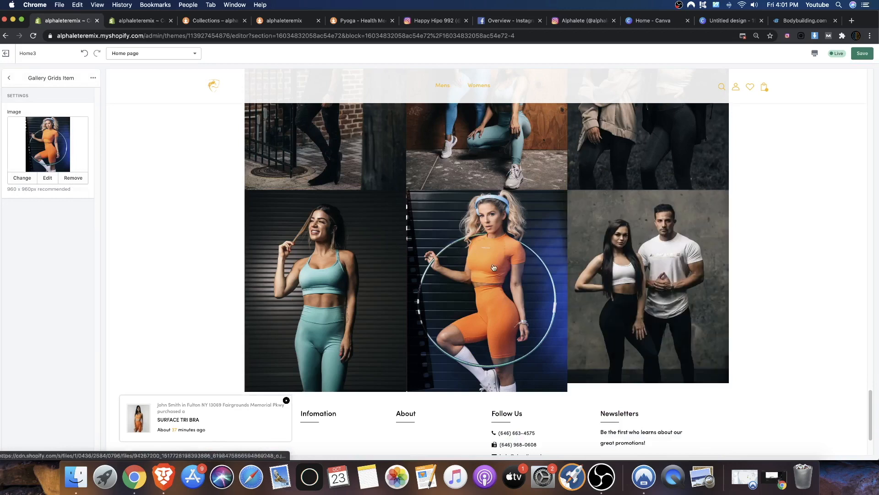
scroll(151, 151, up, 3)
click(9, 77)
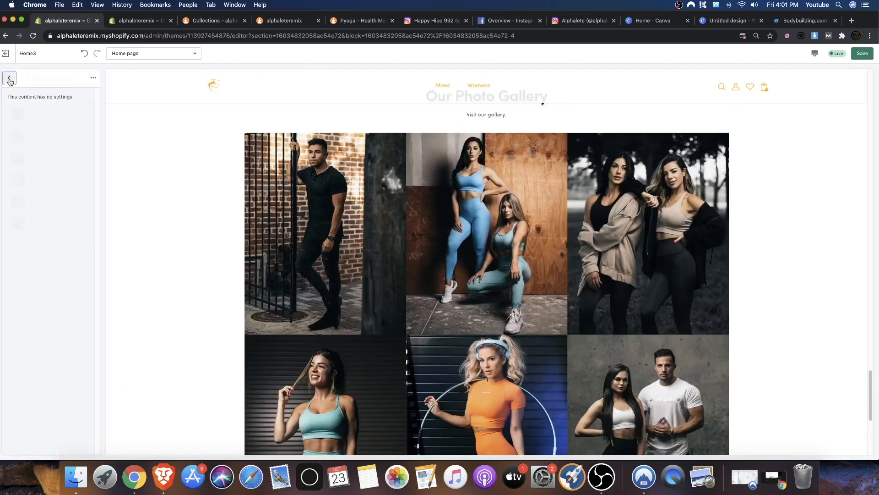
Try several library photos for the sixth gallery item and settle on the woman in a white top and teal leggings
click(67, 228)
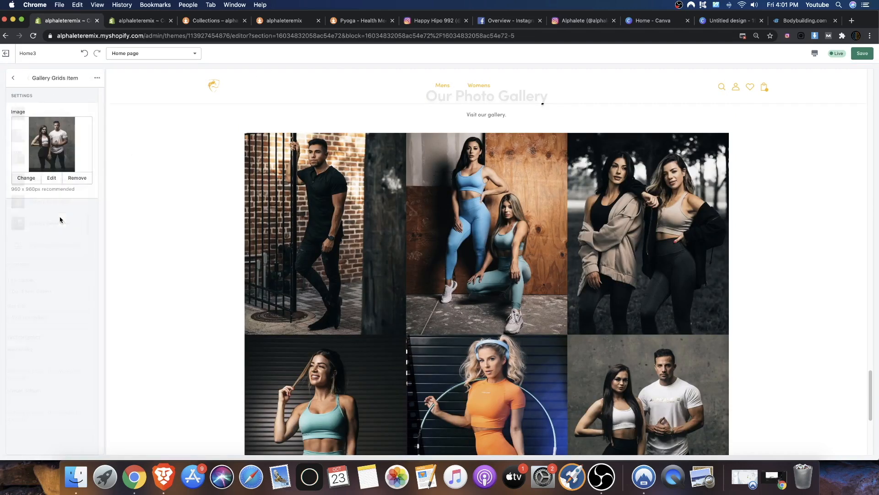
scroll(234, 255, up, 1)
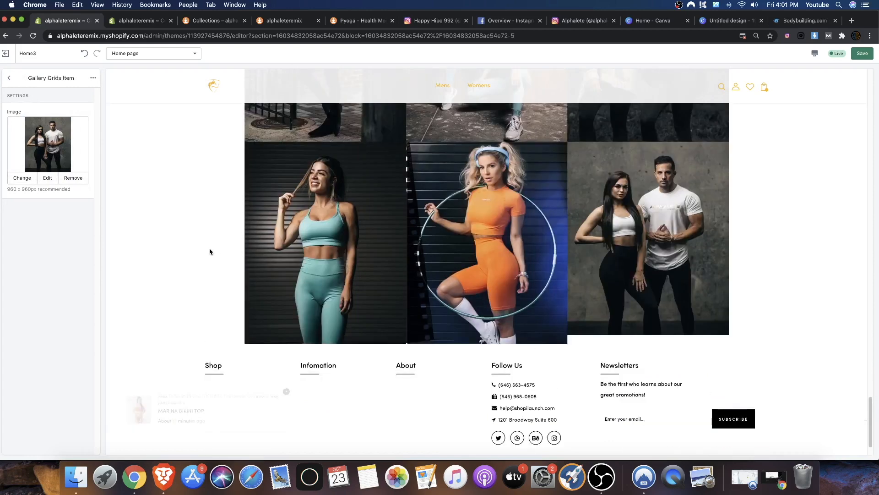
click(23, 178)
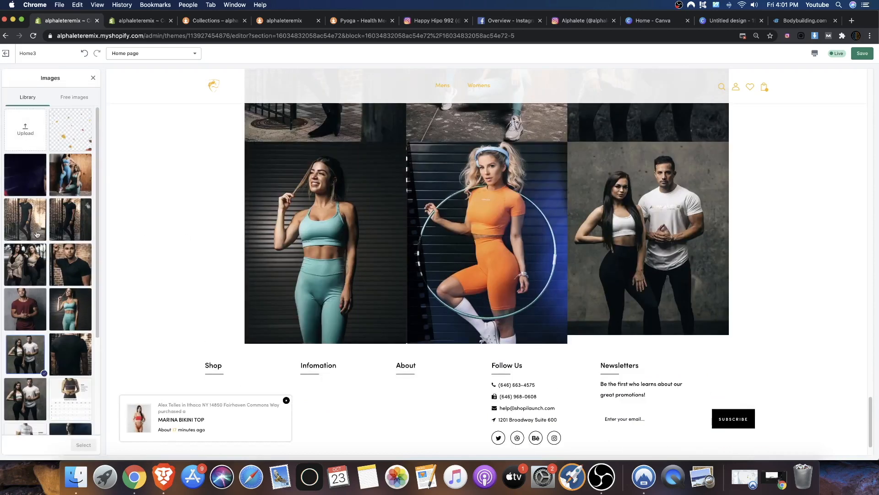
click(68, 272)
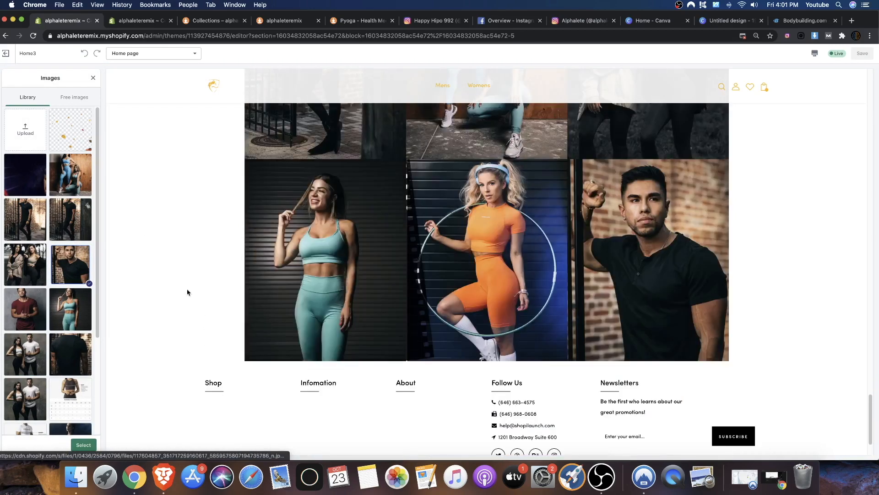
scroll(64, 332, down, 3)
click(67, 287)
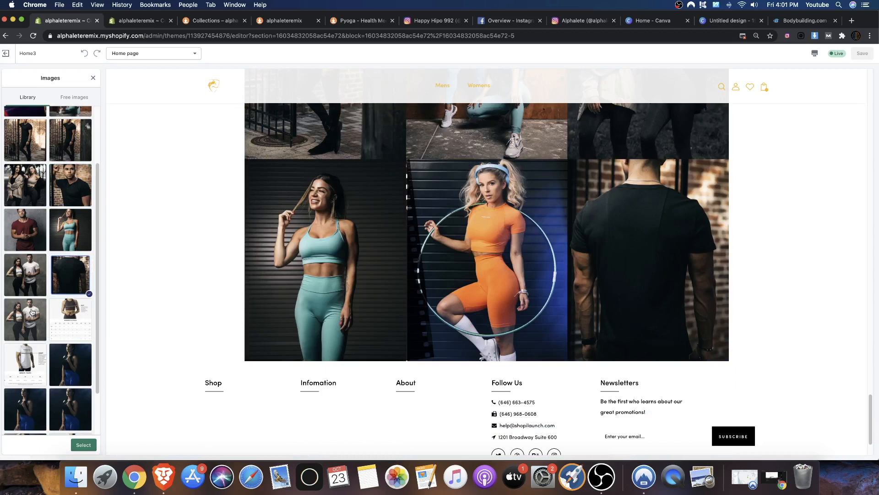
scroll(32, 311, up, 1)
scroll(33, 331, down, 1)
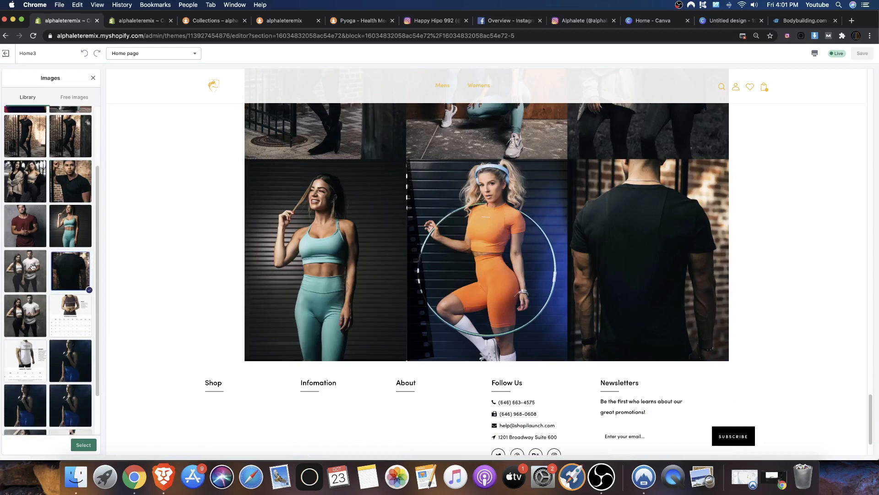
click(34, 308)
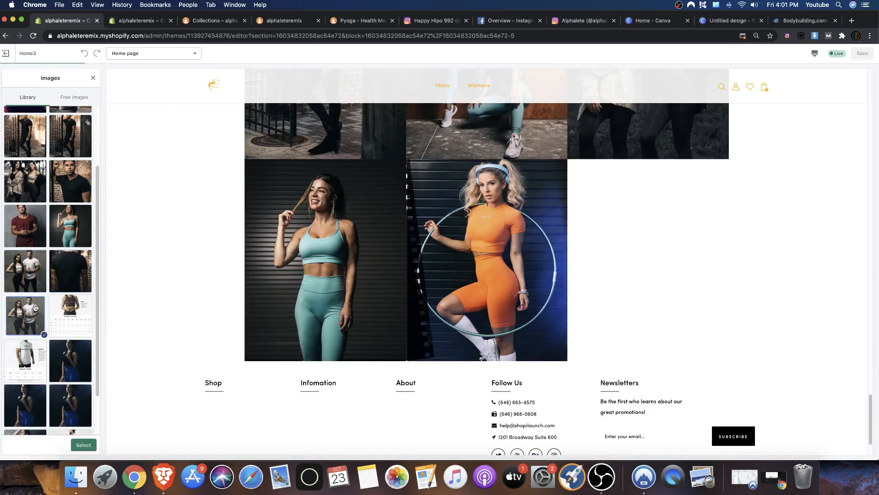
scroll(48, 312, down, 3)
click(59, 316)
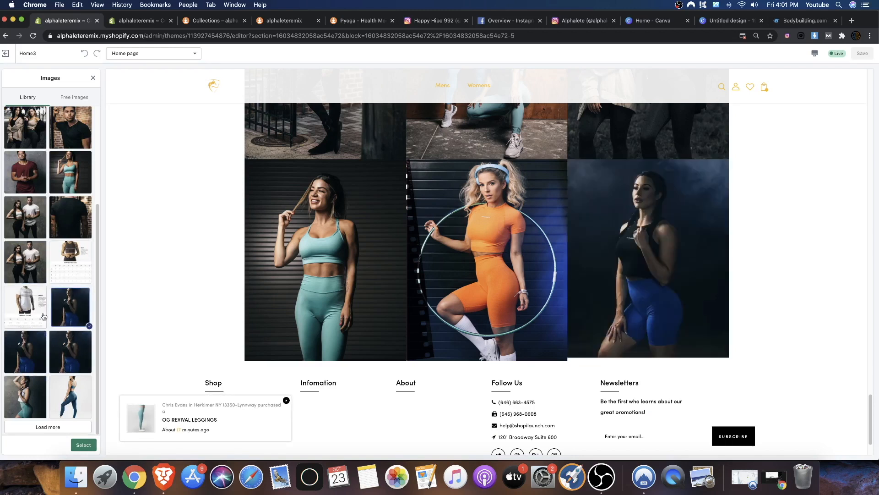
click(33, 401)
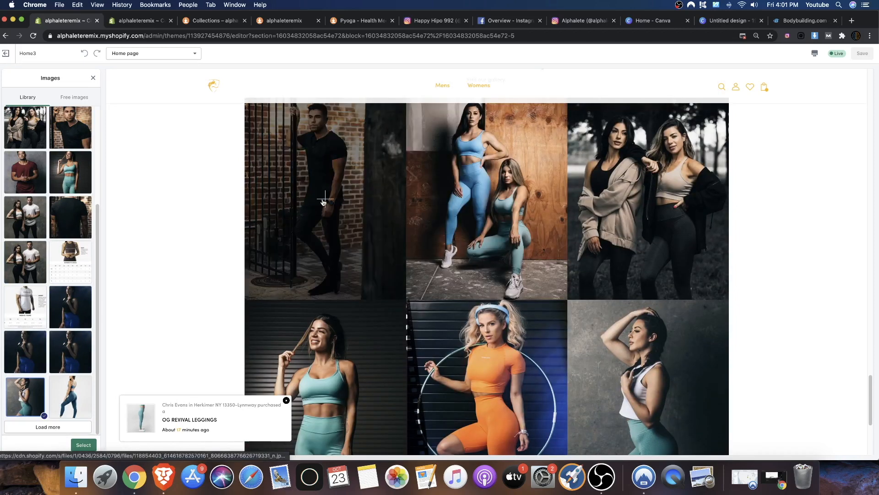
click(84, 445)
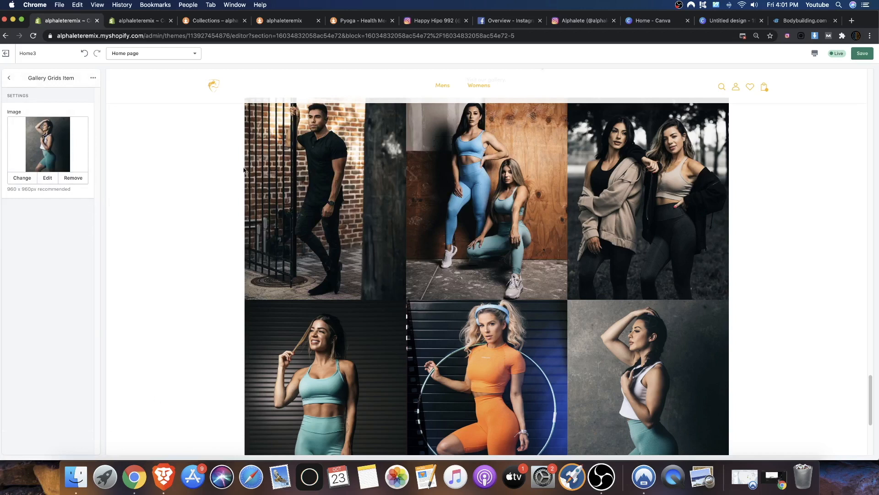
Preview the gallery's first and second photos enlarged, close the viewer and look over the finished grid
click(325, 199)
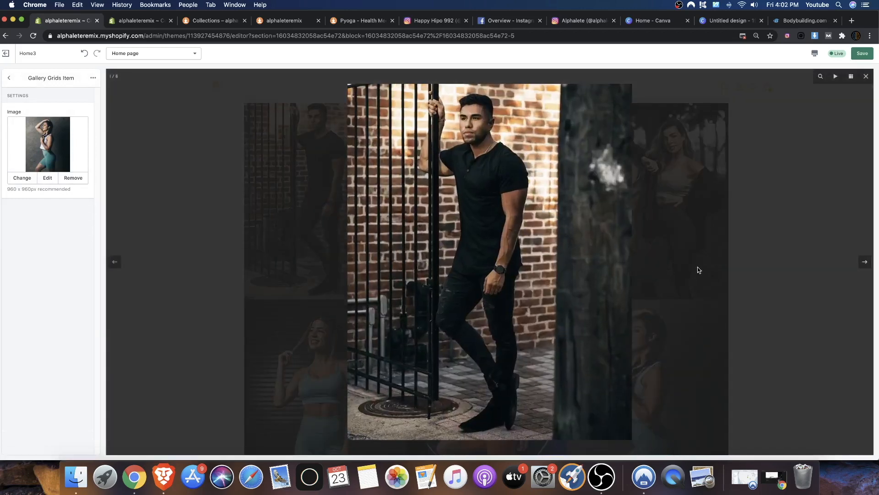
click(528, 259)
key(Right)
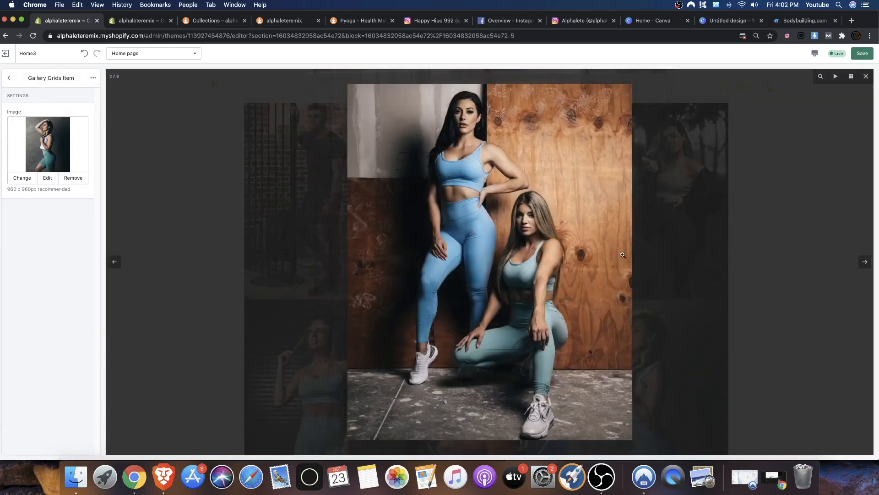
click(551, 239)
click(725, 238)
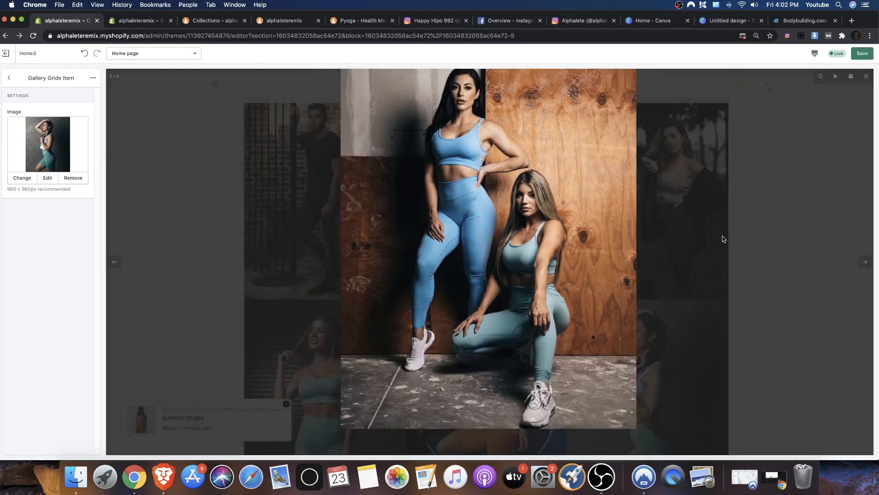
scroll(316, 146, up, 4)
scroll(514, 343, down, 9)
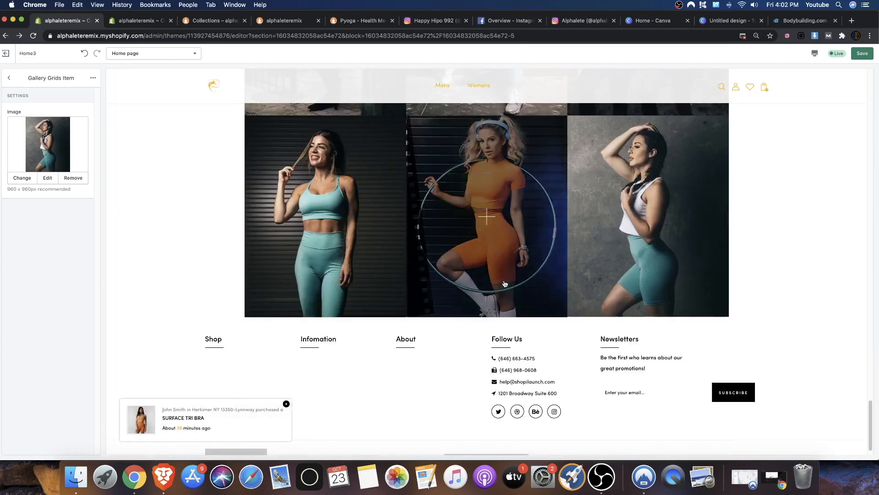
Open the FAQs Page section's settings and review the newsletter title, description, placeholder and button name
scroll(514, 343, up, 12)
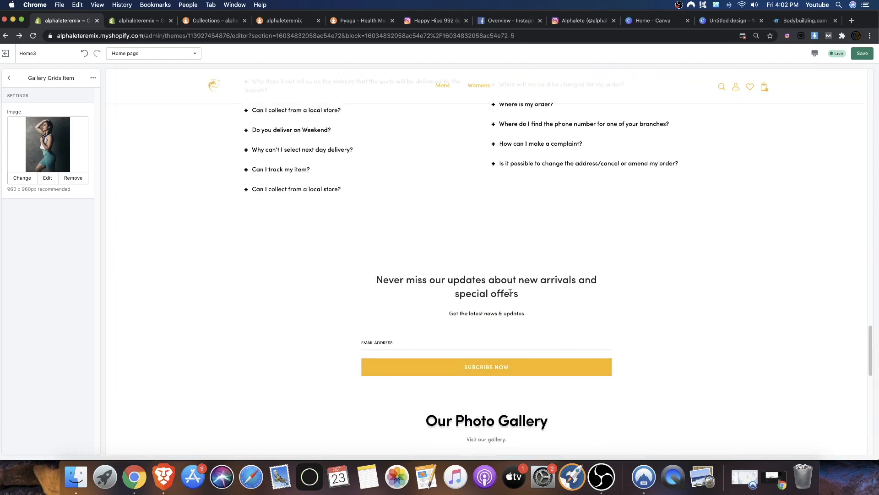
drag(390, 298, 522, 337)
click(9, 78)
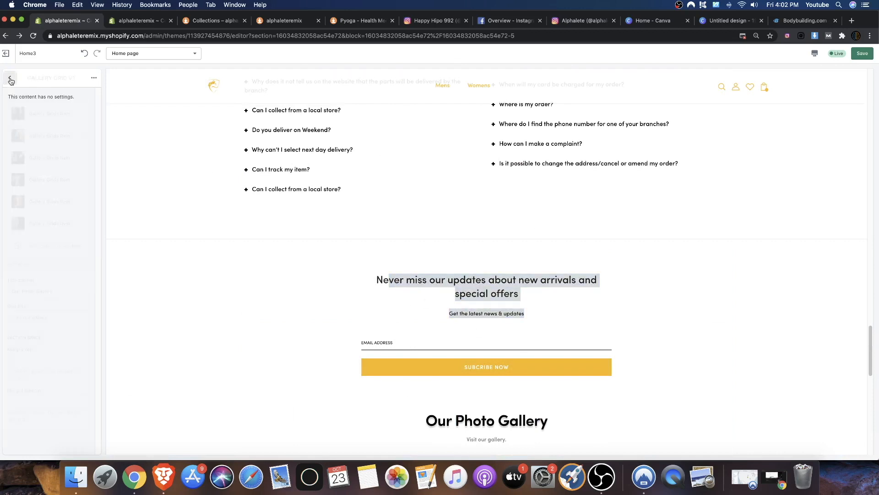
click(9, 78)
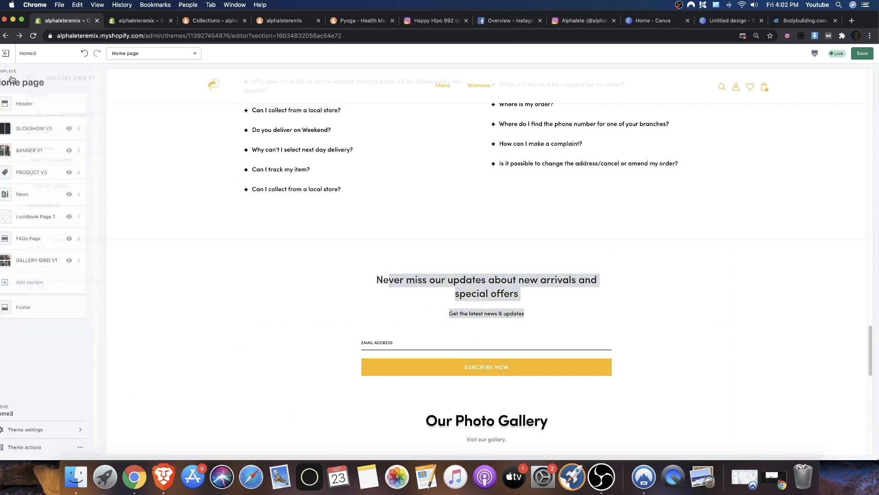
scroll(345, 198, up, 5)
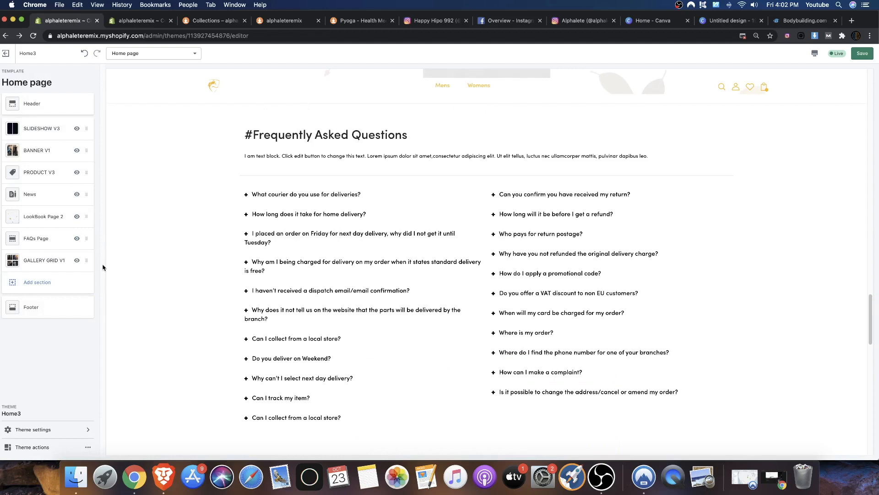
click(32, 239)
scroll(49, 320, down, 10)
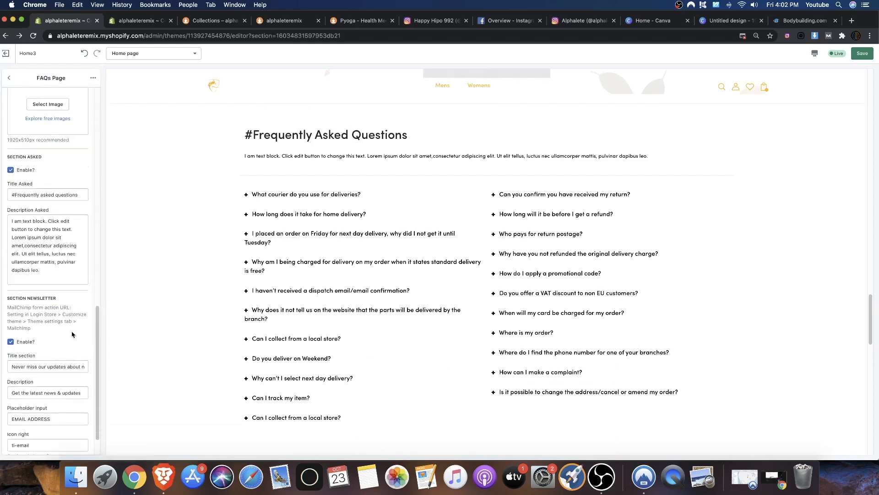
scroll(340, 369, down, 6)
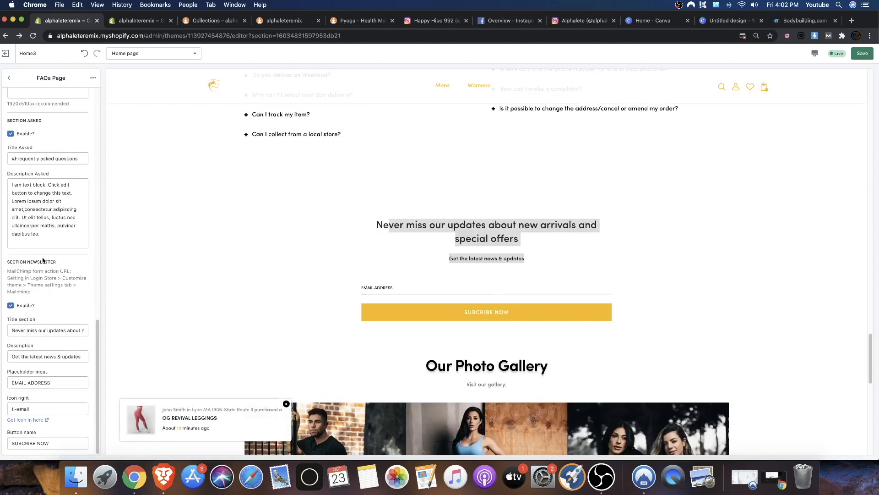
scroll(484, 181, up, 1)
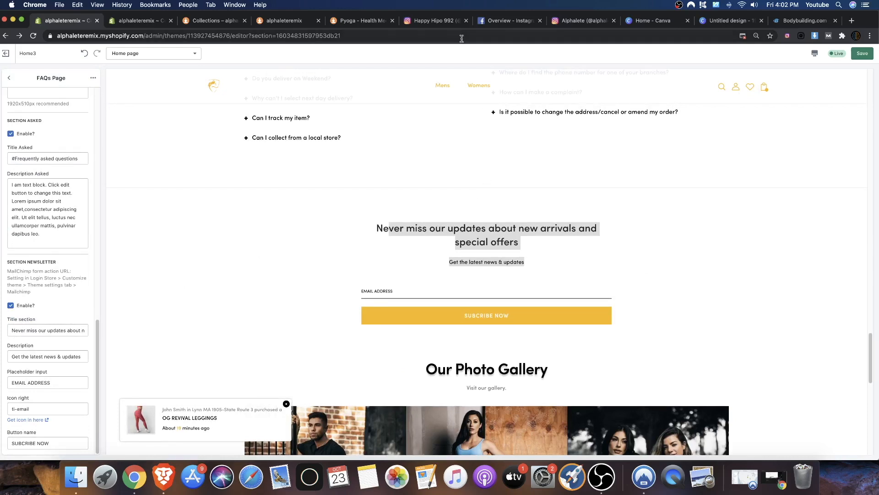
Review how the newsletter block and the photo gallery follow each other in the page preview
scroll(506, 215, down, 4)
scroll(403, 164, up, 4)
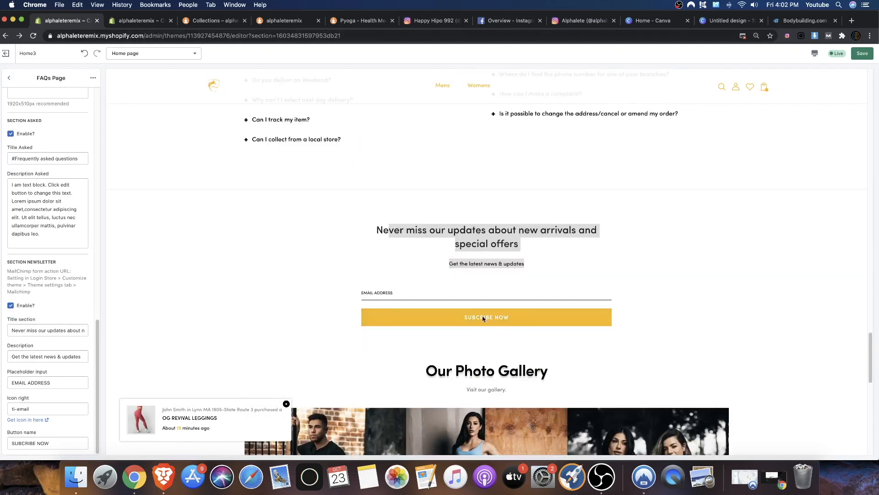
scroll(483, 318, down, 9)
scroll(450, 249, up, 6)
scroll(412, 183, down, 3)
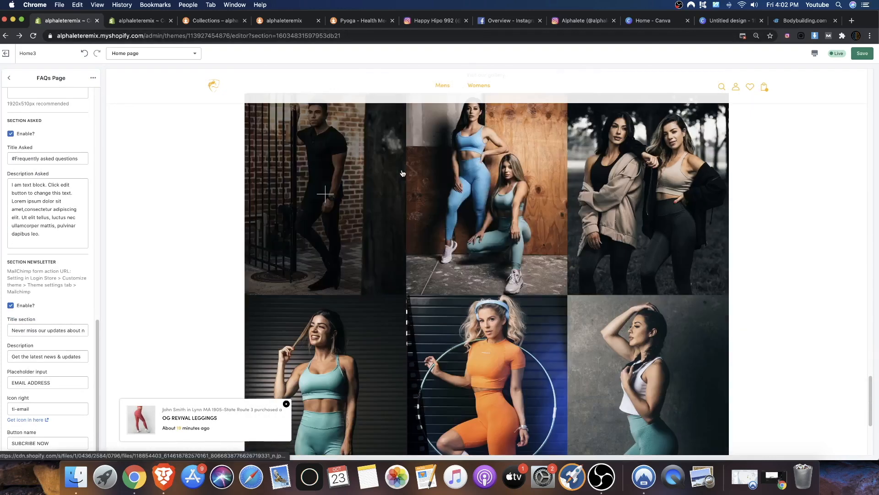
Go back to the home page's section list and open the GALLERY GRID V1 section's settings
scroll(402, 173, down, 4)
click(8, 79)
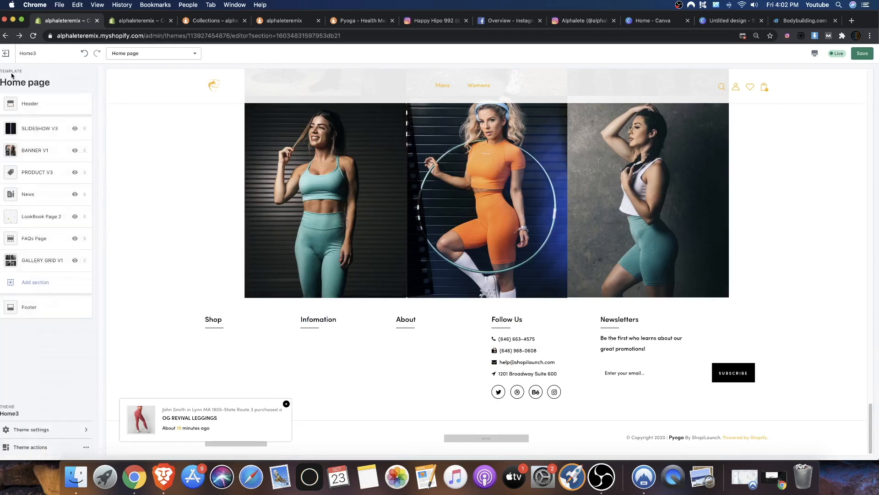
click(35, 259)
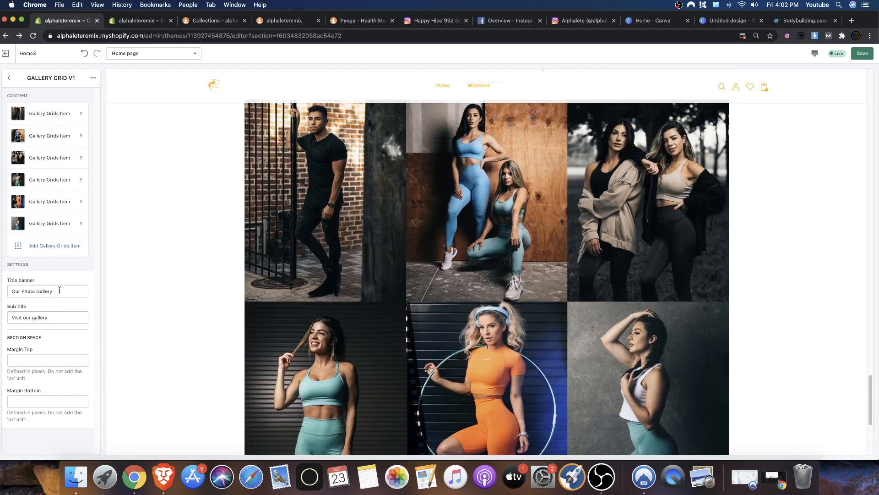
Set the gallery's title banner to "Take A Look At What We Offer" and check the heading in the preview
text(Take )
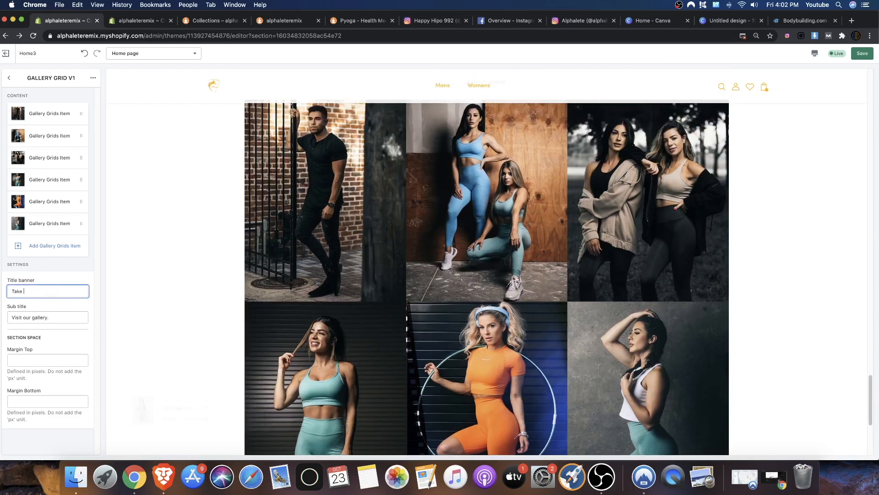
text(A Look At What We Offer)
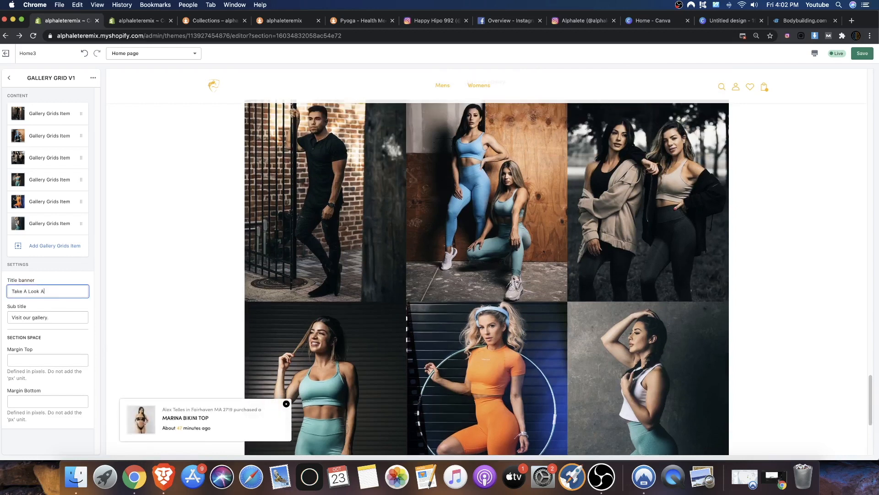
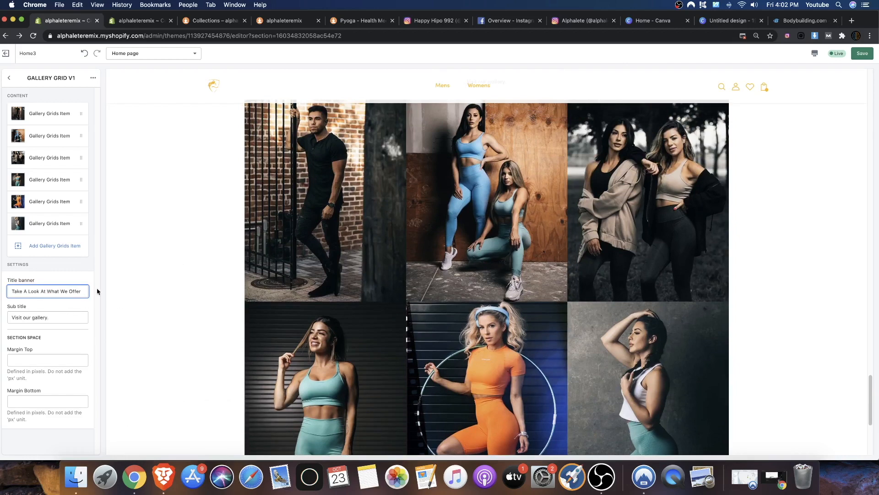
scroll(246, 191, up, 6)
click(712, 302)
scroll(511, 331, down, 2)
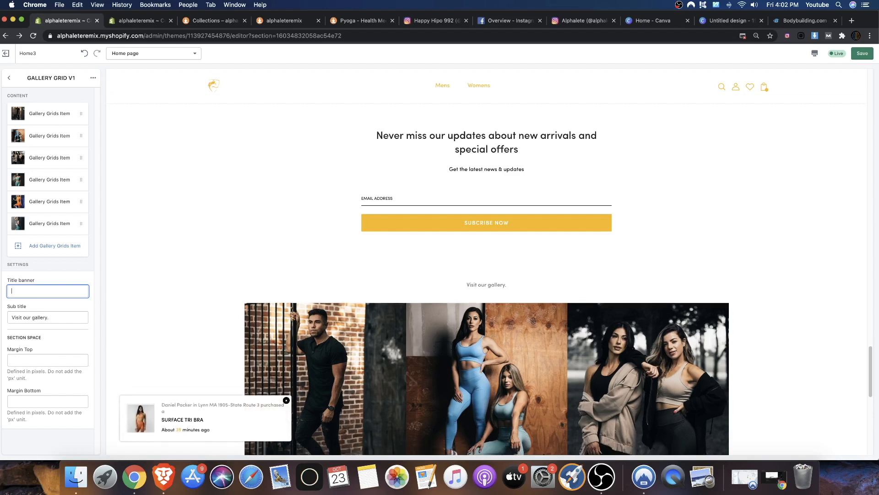
Clear the gallery's subtitle, set its title banner to "GALLERY." and save the theme
key(BackSpace)
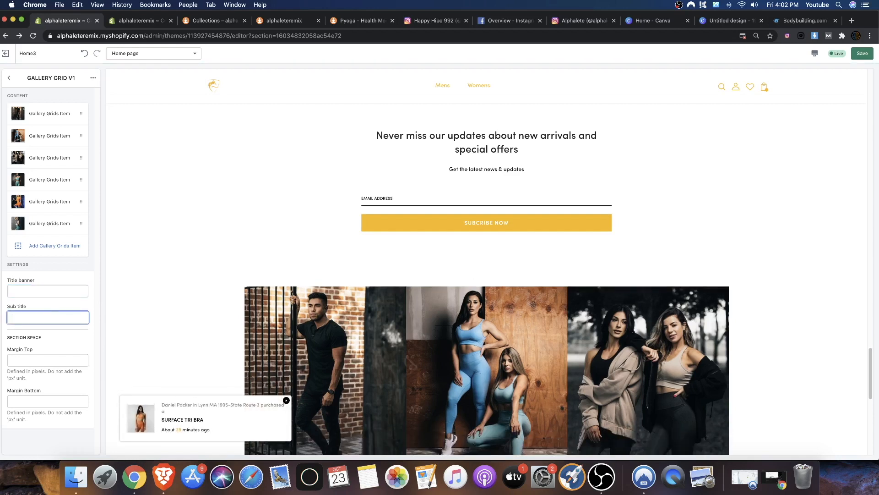
click(39, 291)
text(GA)
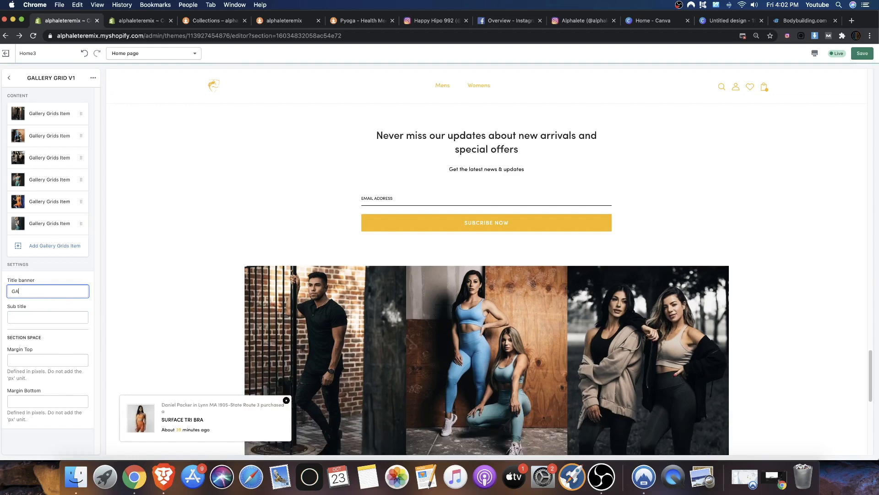
text(LLERY.)
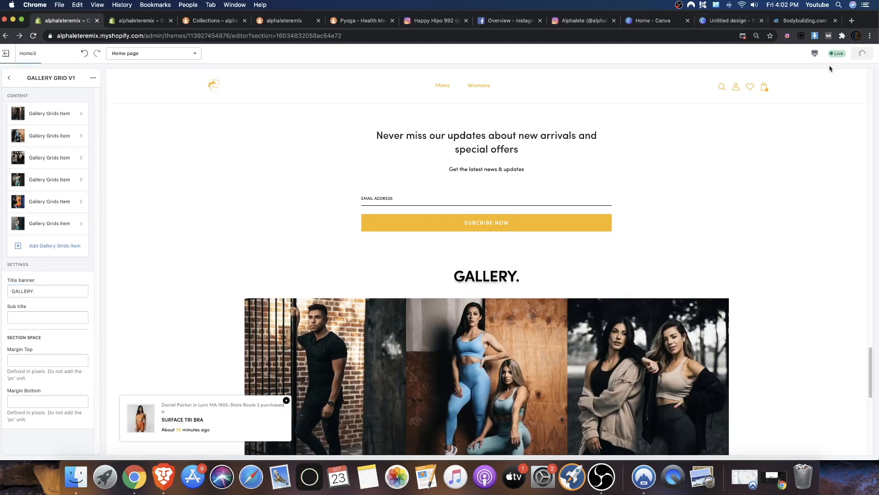
Return to the section list and look over the home page from the slideshow through the product and blog sections
scroll(624, 202, down, 7)
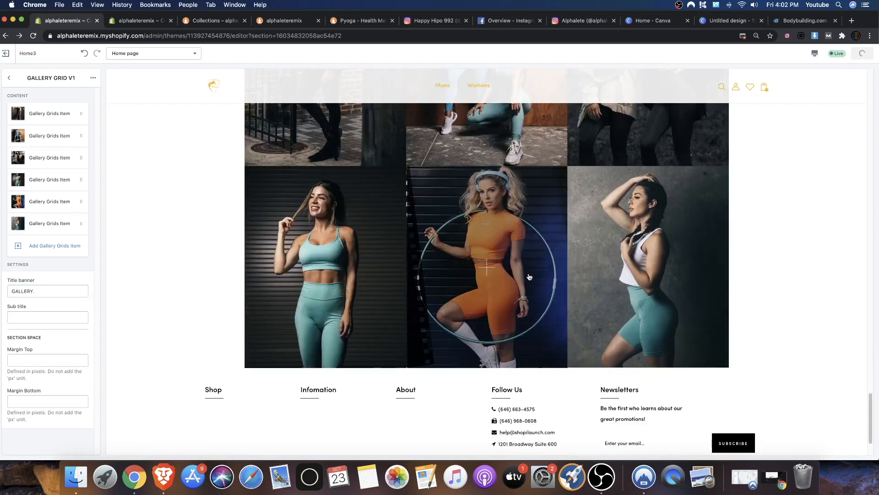
click(16, 78)
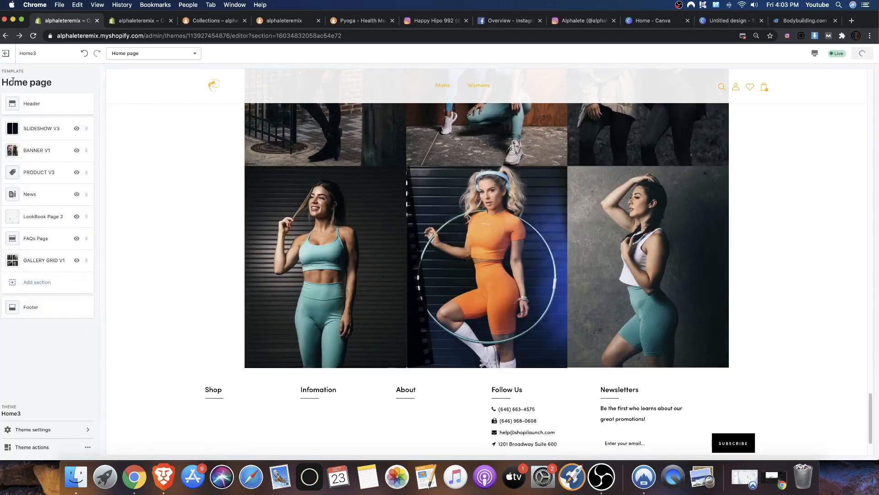
scroll(404, 186, up, 15)
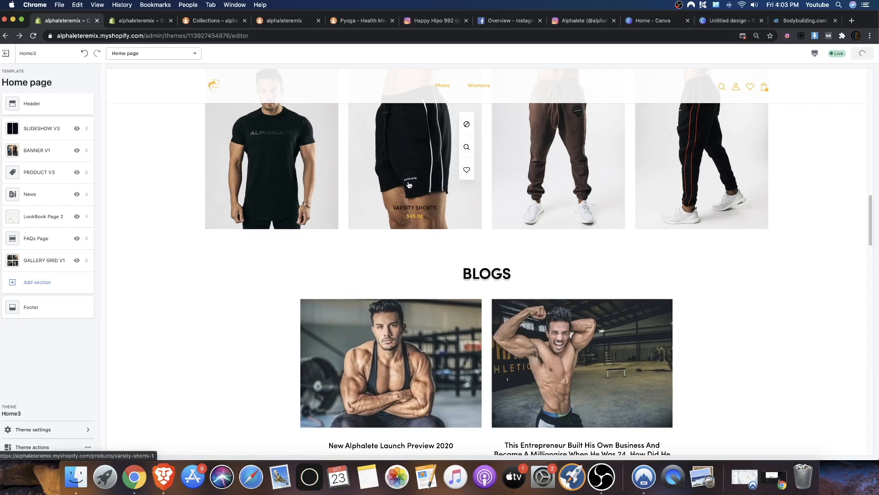
scroll(403, 186, up, 10)
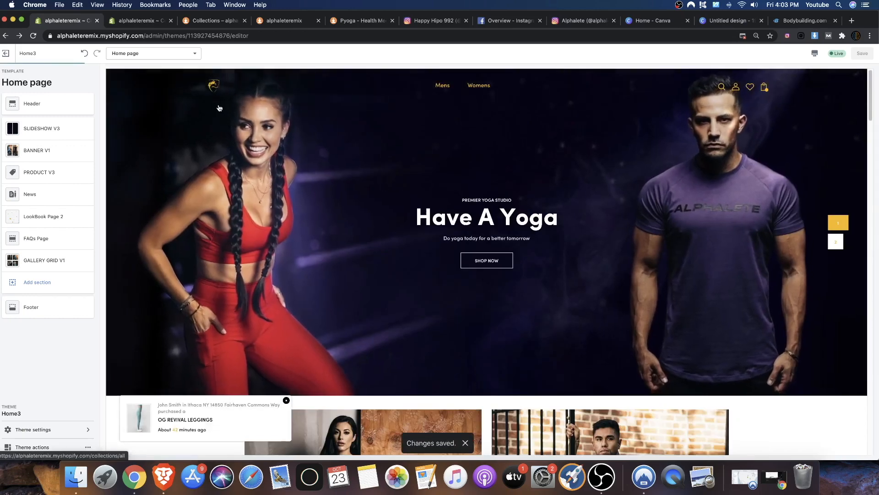
scroll(216, 89, down, 2)
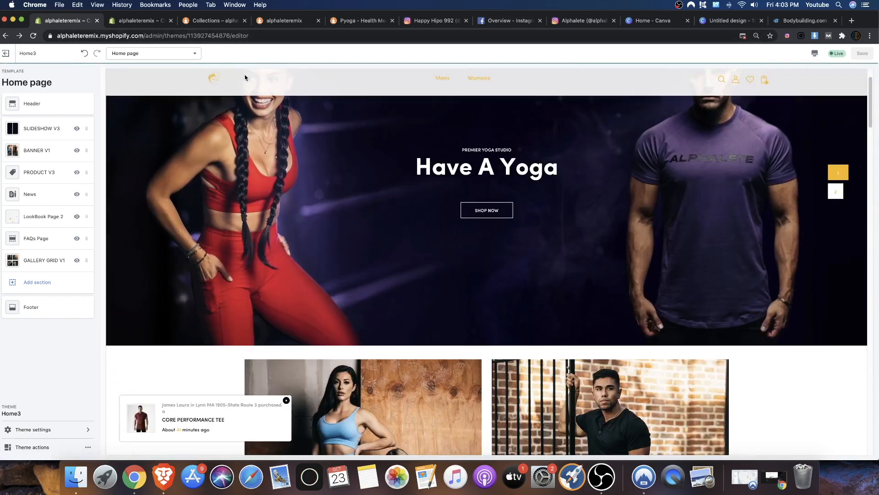
scroll(388, 291, down, 15)
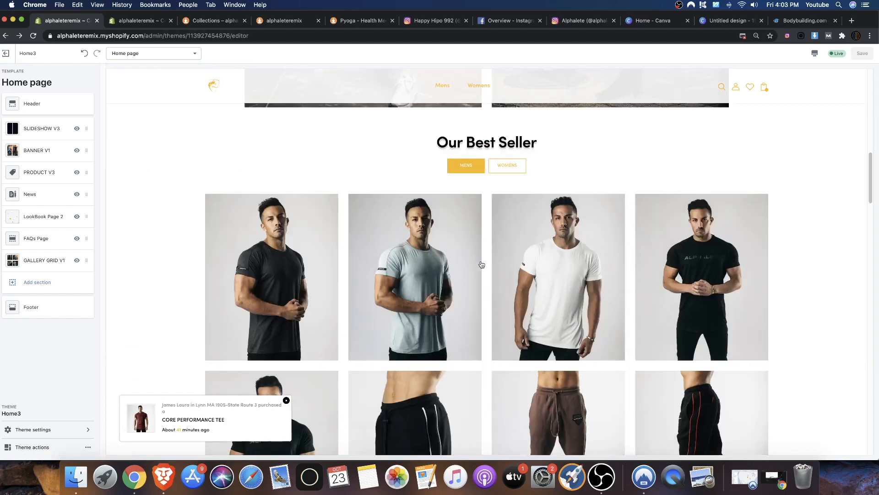
scroll(488, 264, down, 6)
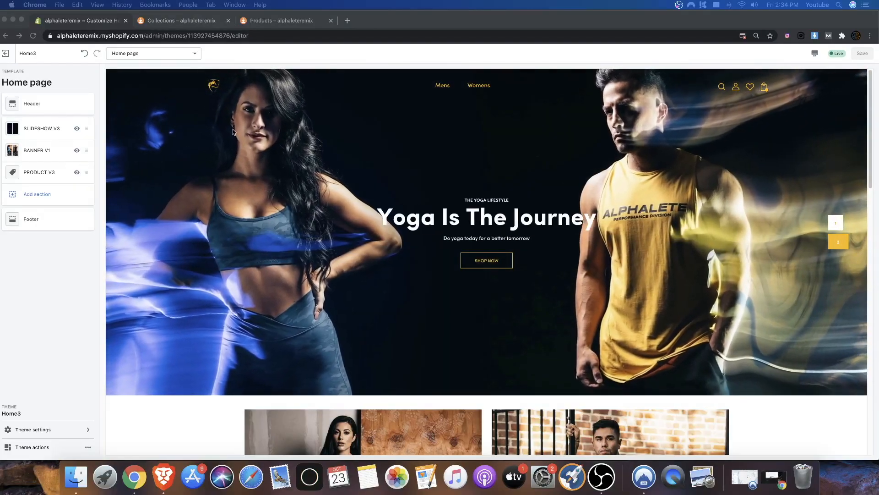
Review the slideshow and the two YOGA banners in the three-section version of the home page
scroll(634, 211, down, 5)
scroll(320, 145, down, 3)
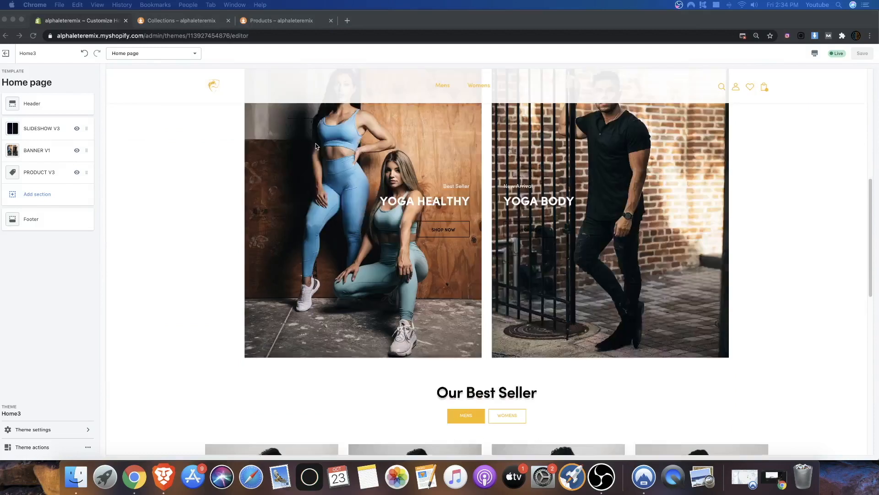
scroll(361, 240, up, 3)
scroll(320, 215, up, 5)
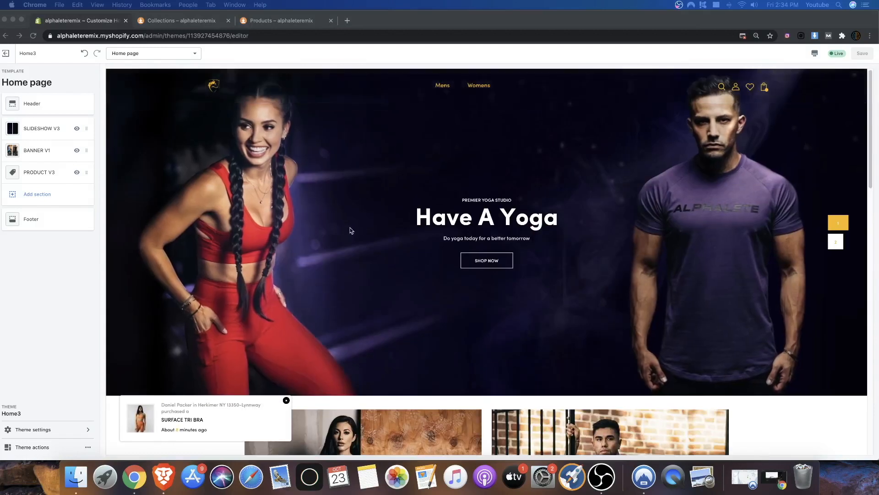
scroll(381, 206, down, 15)
scroll(377, 209, up, 7)
scroll(377, 210, up, 5)
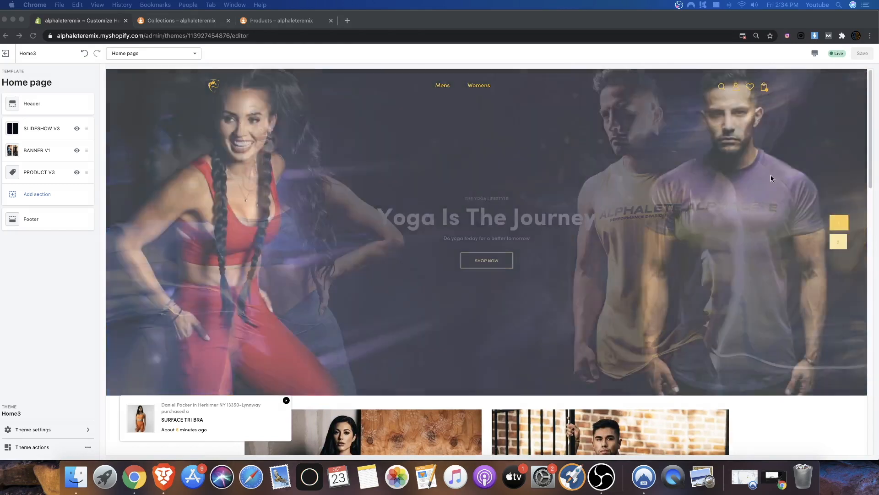
scroll(748, 171, down, 5)
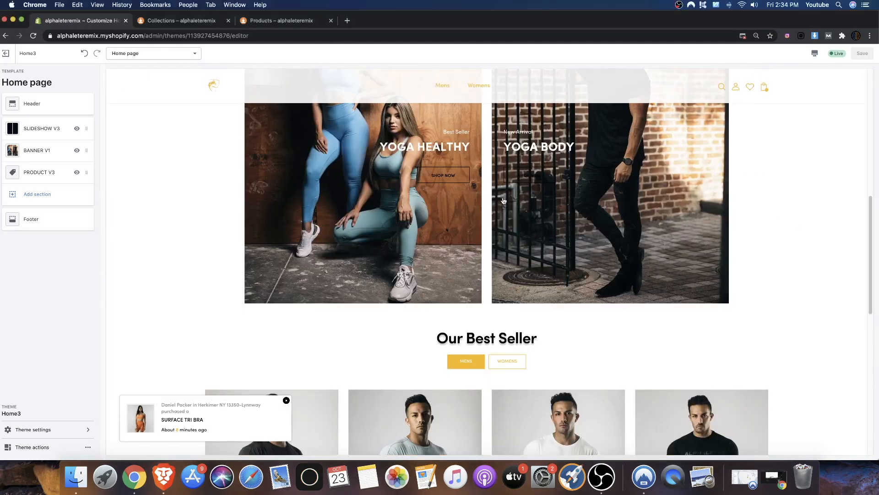
scroll(733, 215, up, 4)
scroll(586, 194, down, 6)
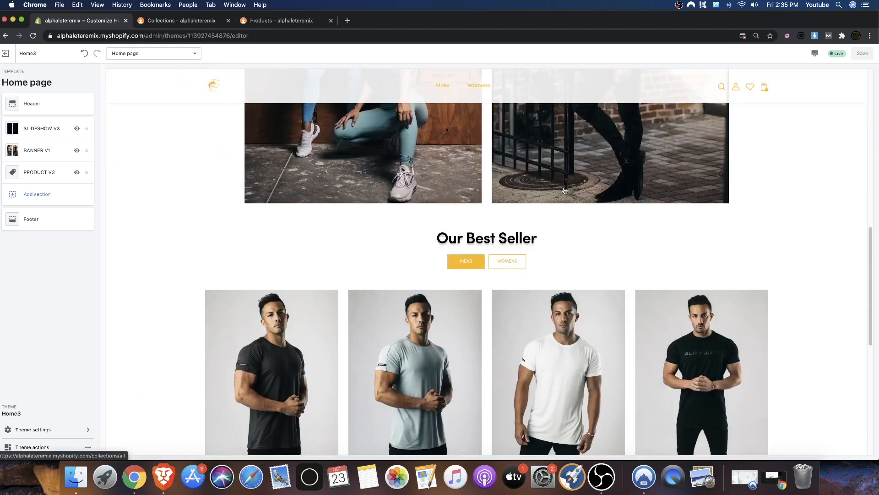
Switch the Our Best Seller products between Mens and Womens and look through the product grid down to the footer
click(507, 261)
click(475, 262)
click(500, 262)
click(460, 260)
drag(537, 238, 521, 241)
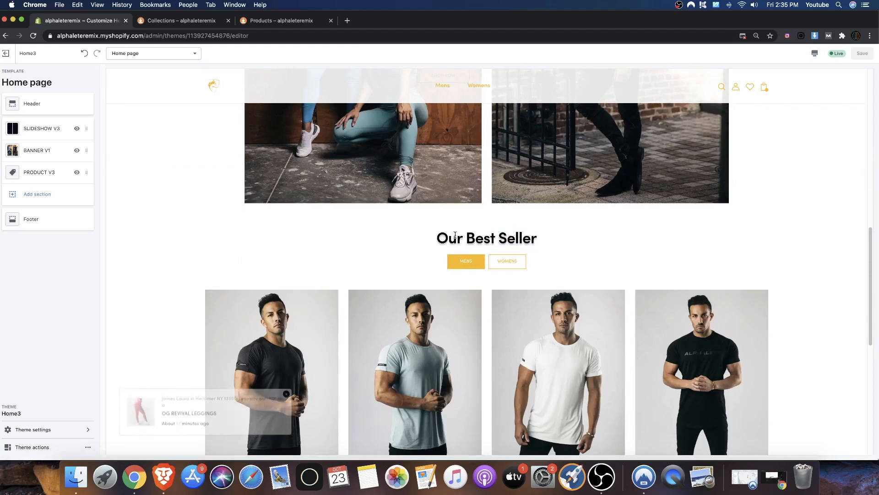
scroll(460, 238, down, 4)
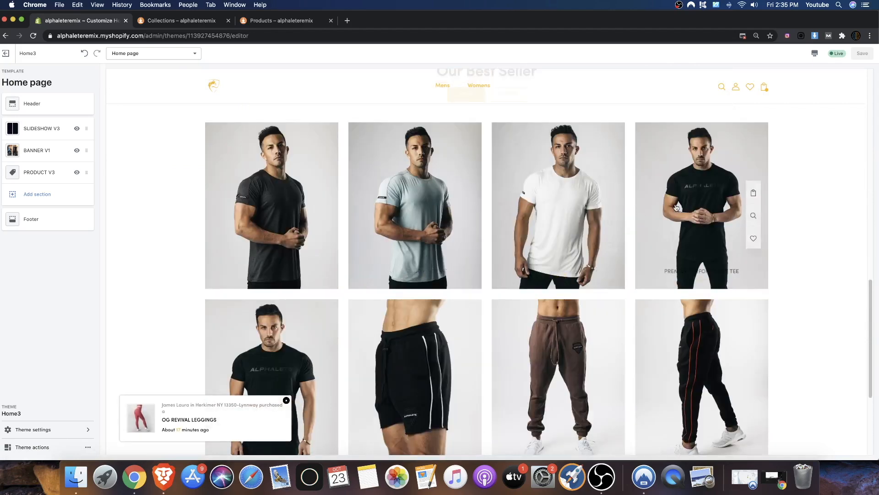
scroll(692, 277, down, 2)
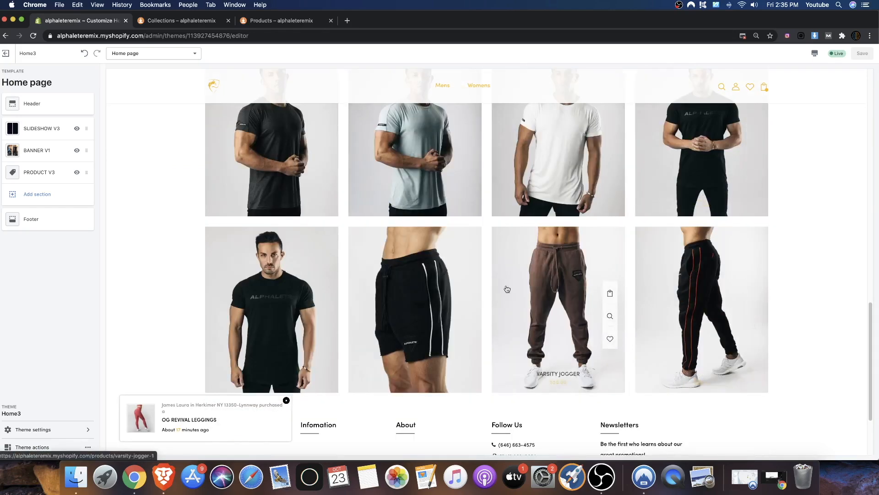
scroll(460, 284, down, 3)
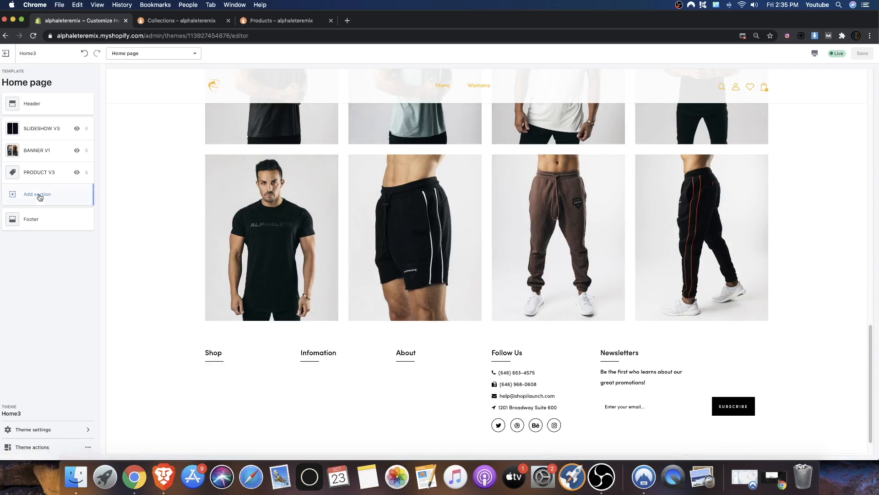
Preview the BLOG V1 and BLOG V2 layouts and add a BLOG V2 section below the products
click(39, 197)
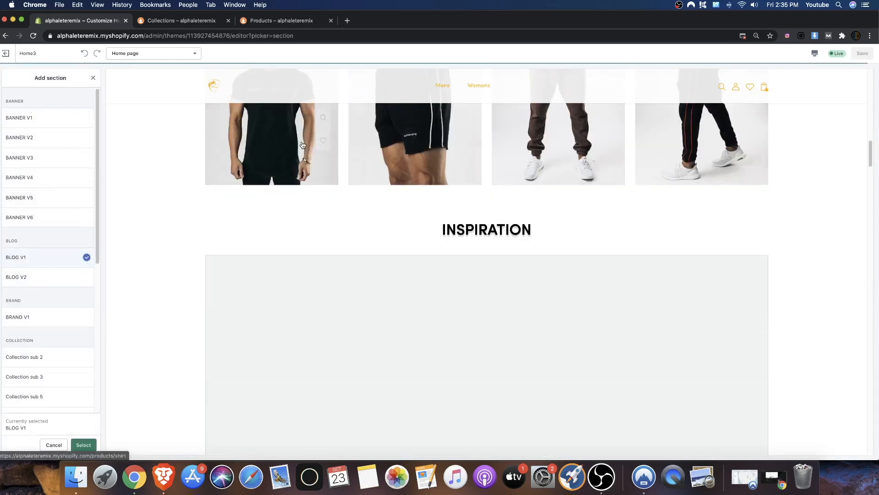
click(26, 279)
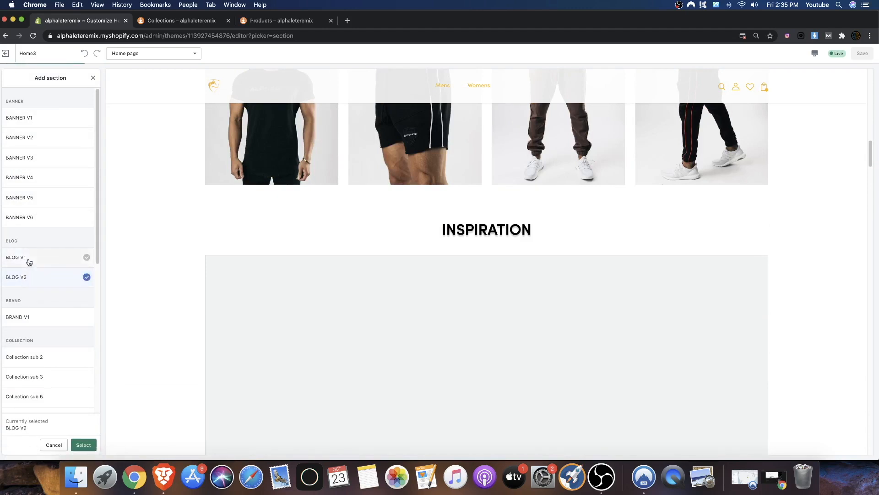
click(84, 444)
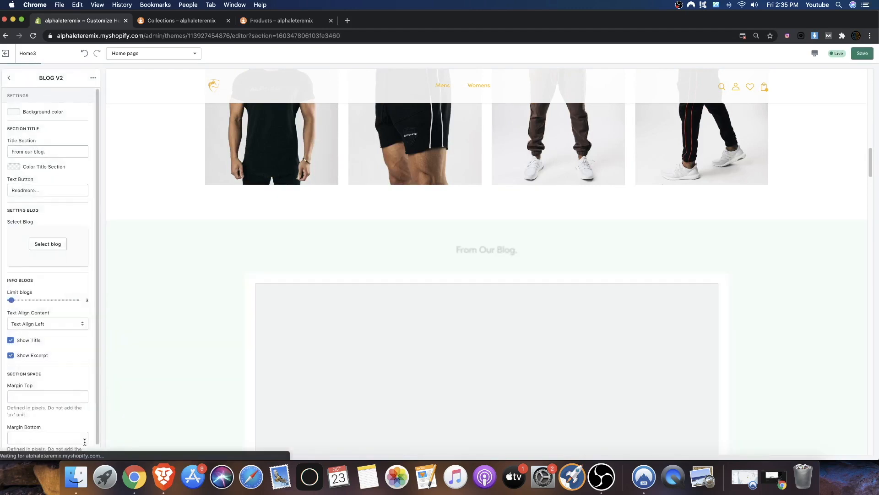
Add a BLOG V1 section below the BLOG V2 section
click(13, 79)
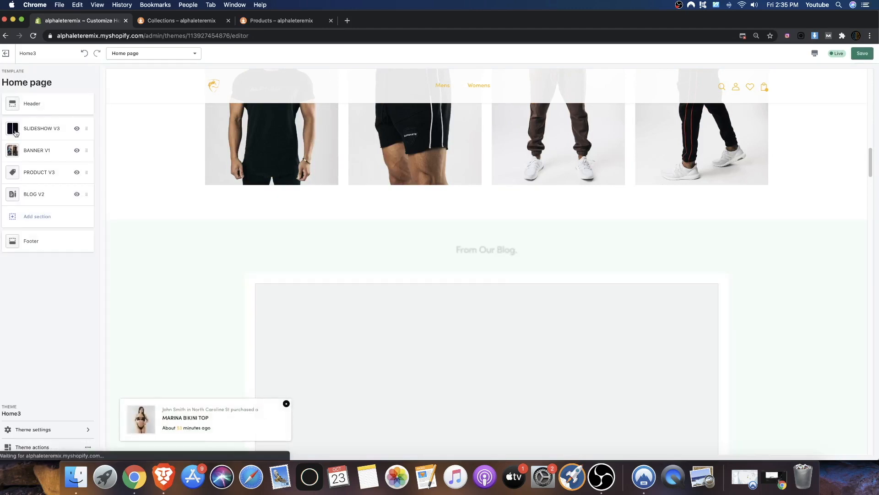
click(45, 224)
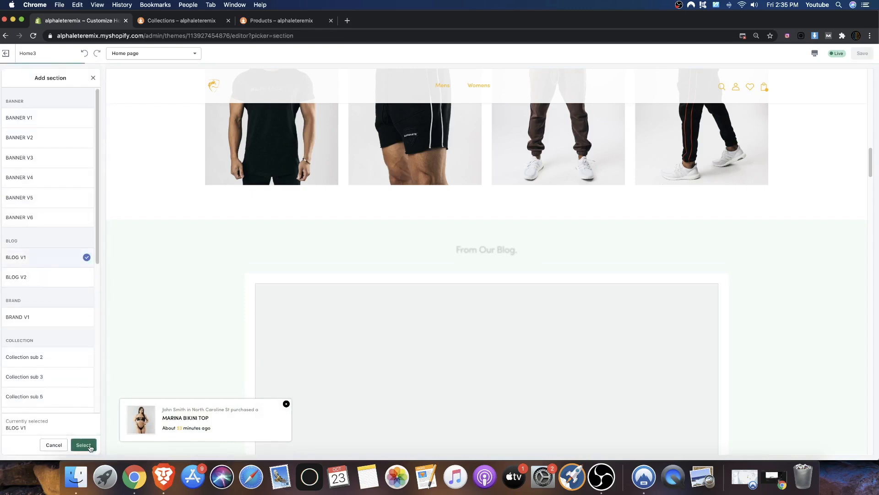
click(90, 448)
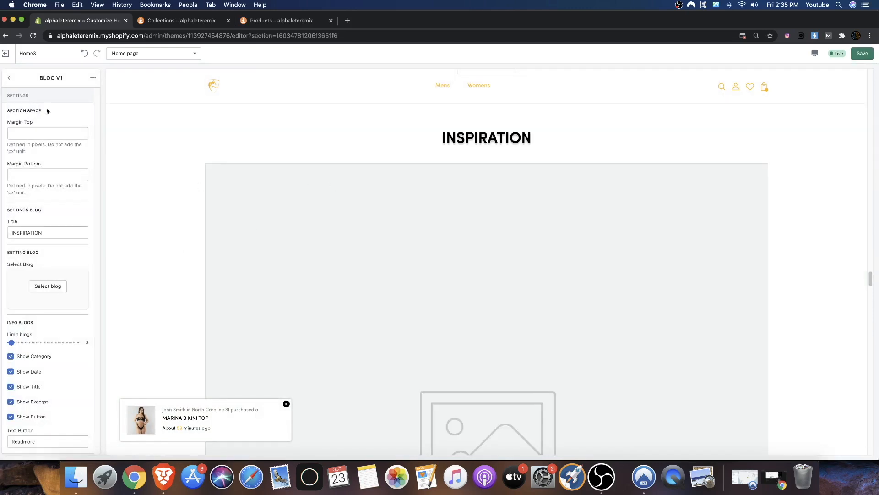
Choose the News blog as the source for the BLOG V1 section titled INSPIRATION
scroll(234, 165, up, 3)
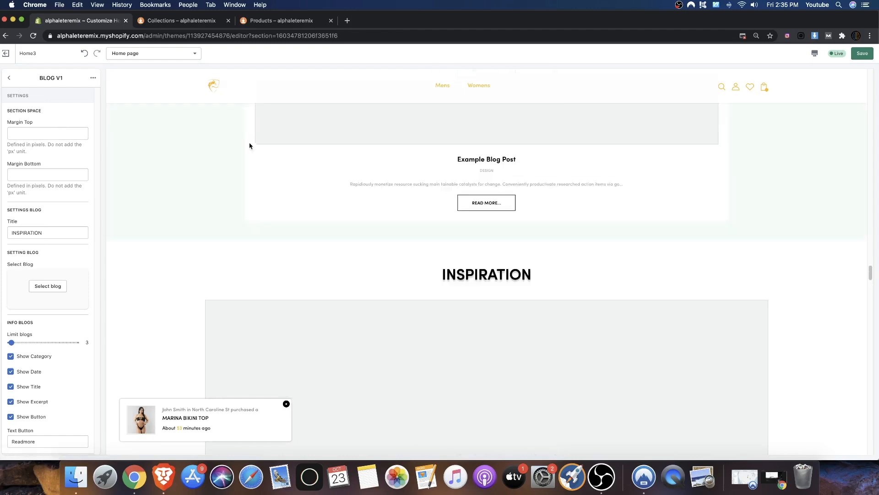
scroll(183, 174, down, 4)
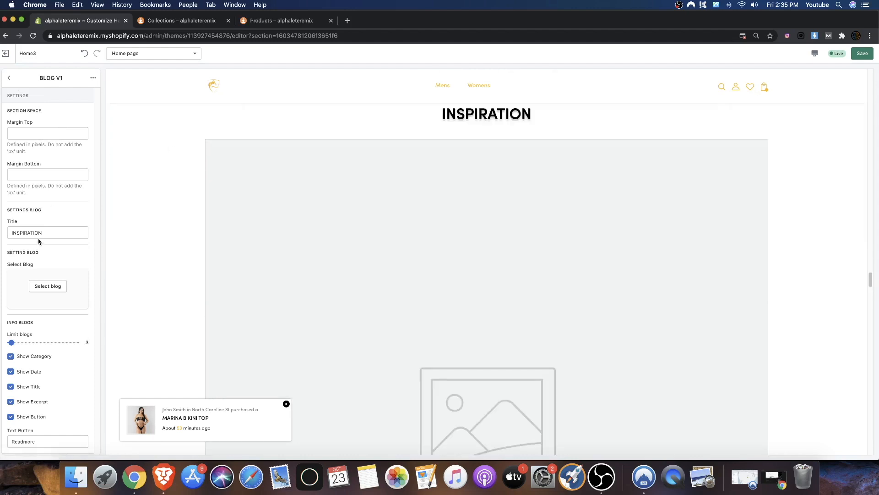
click(49, 285)
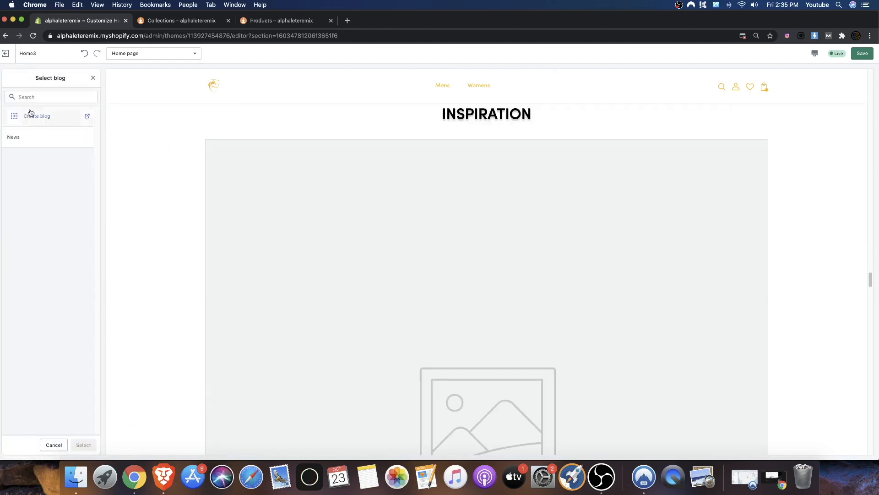
click(33, 137)
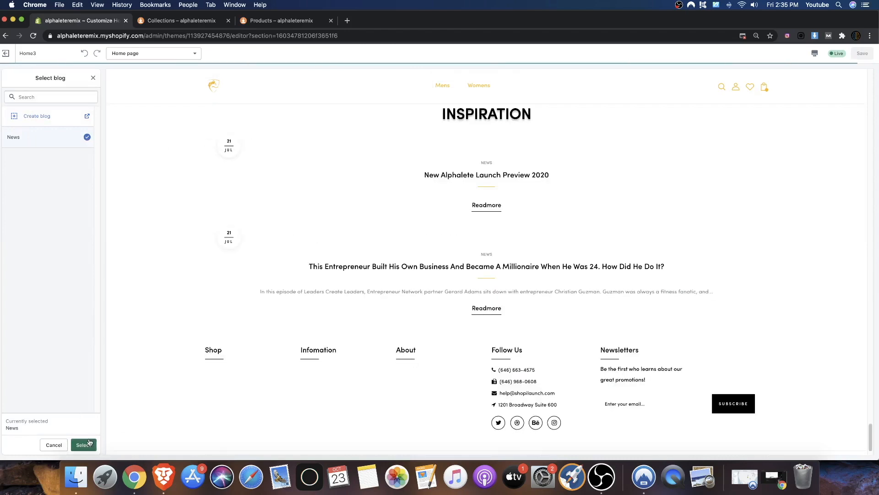
click(84, 444)
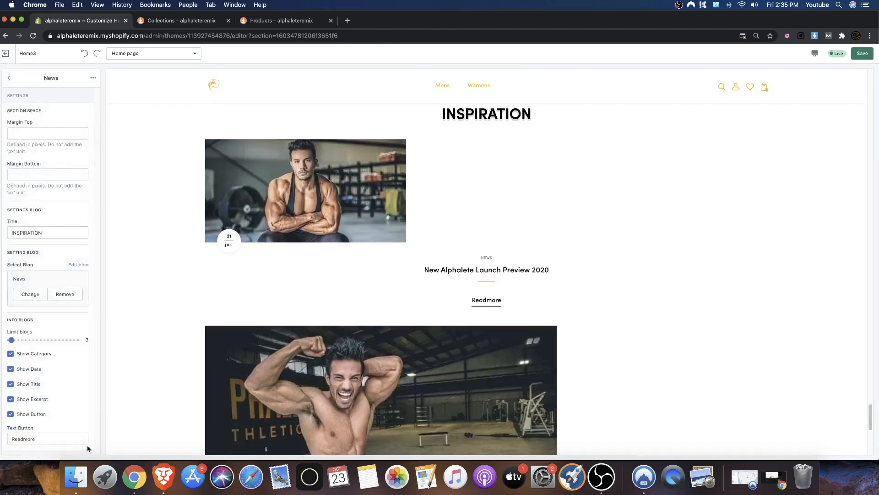
scroll(436, 163, down, 10)
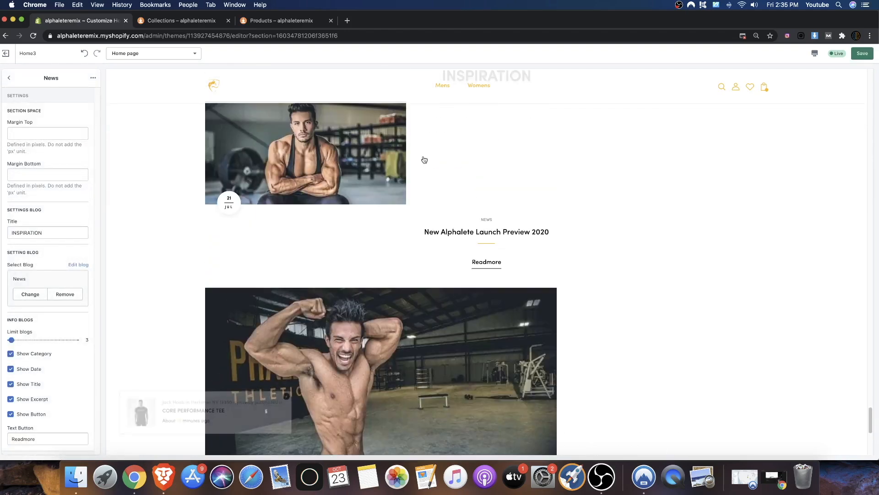
scroll(386, 149, up, 4)
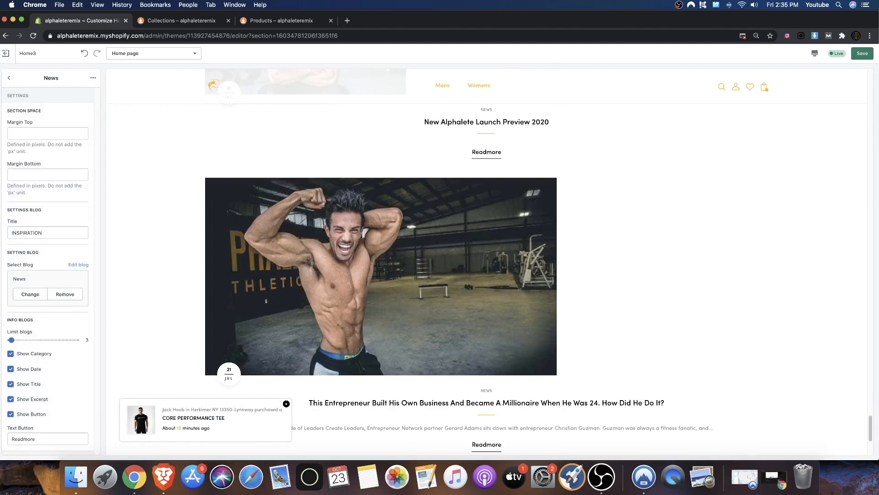
Move the INSPIRATION blog section above BLOG V2, directly below PRODUCT V3, and check its placement on the page
click(9, 78)
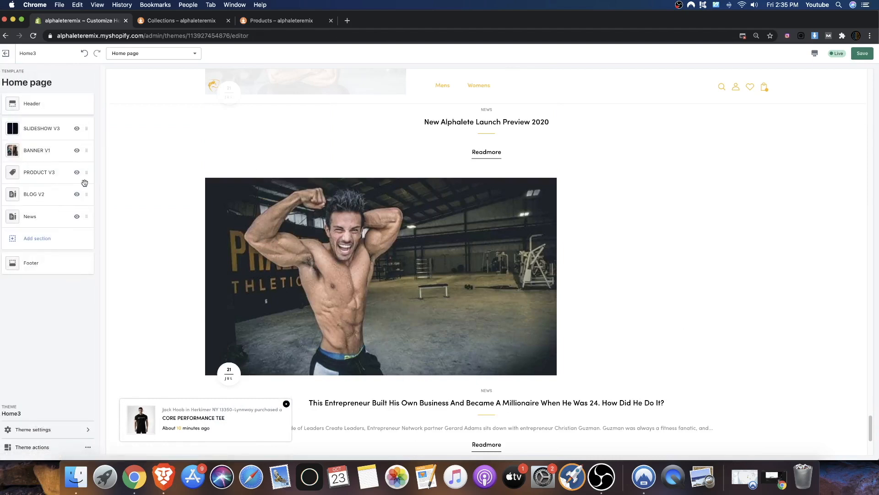
drag(86, 218, 91, 198)
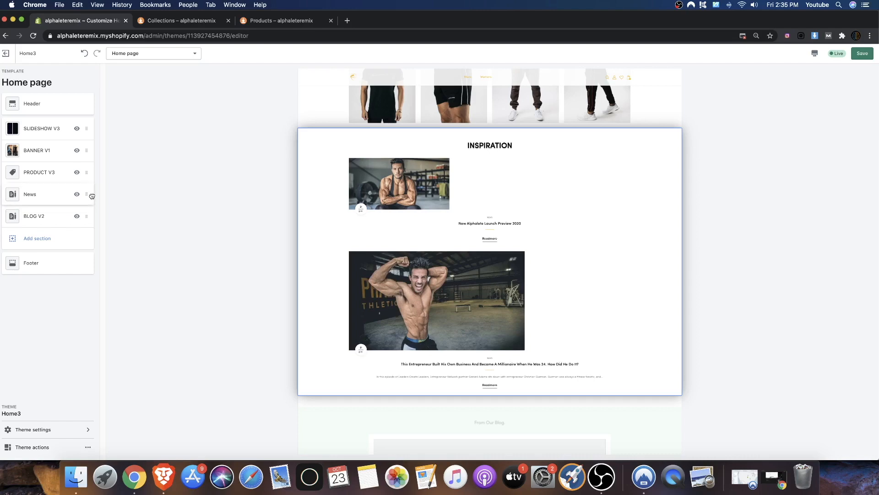
drag(91, 196, 91, 194)
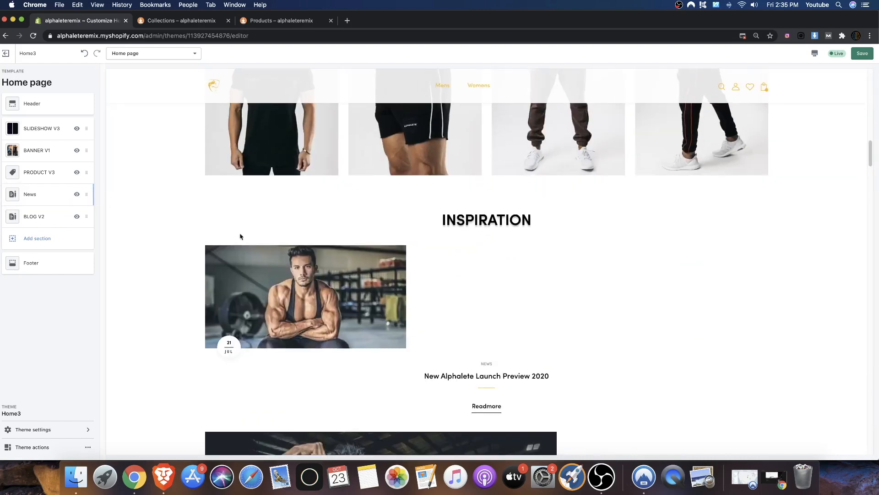
scroll(480, 293, down, 4)
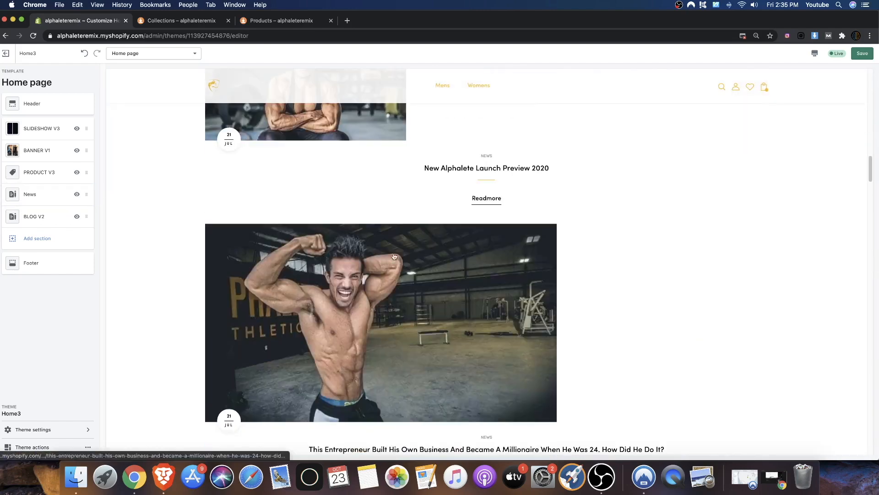
scroll(420, 280, up, 2)
scroll(320, 200, up, 1)
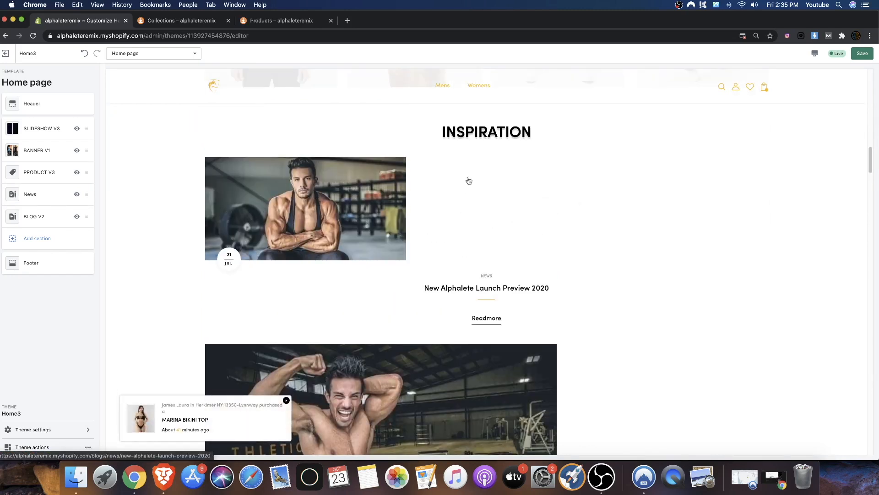
scroll(541, 202, down, 5)
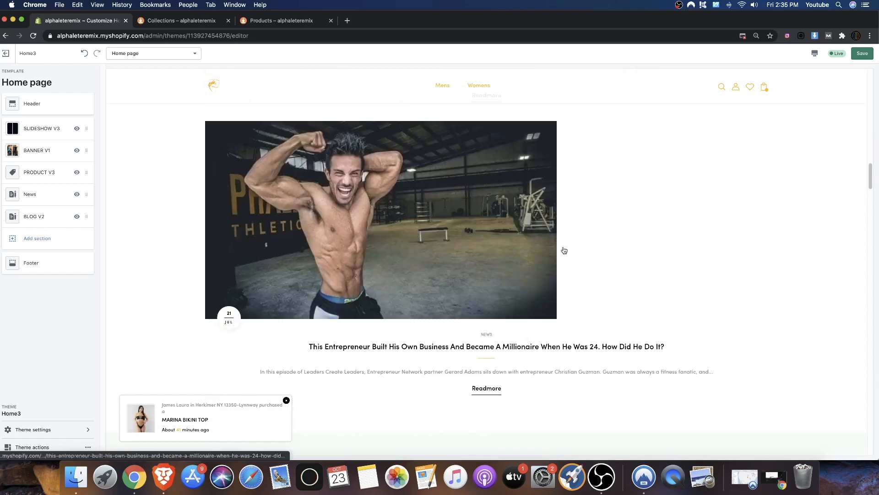
Check the text alignment choices of the BLOG V2 section and set its blog source to News
click(35, 217)
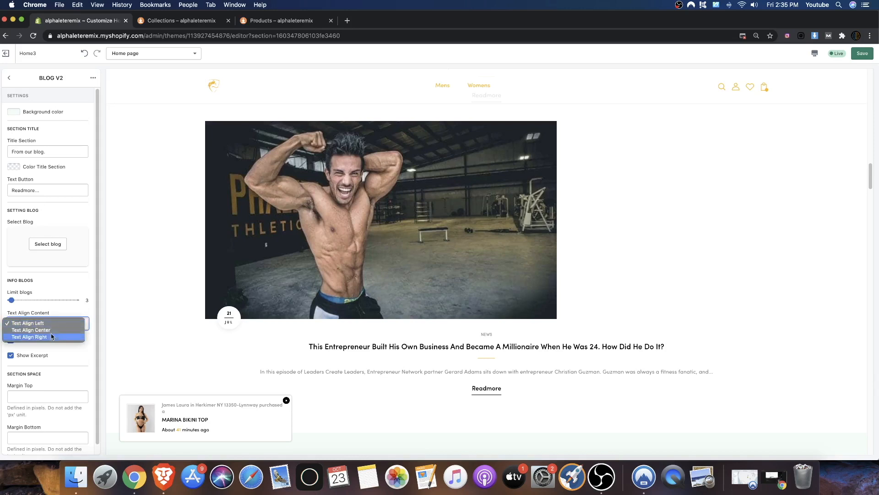
click(9, 78)
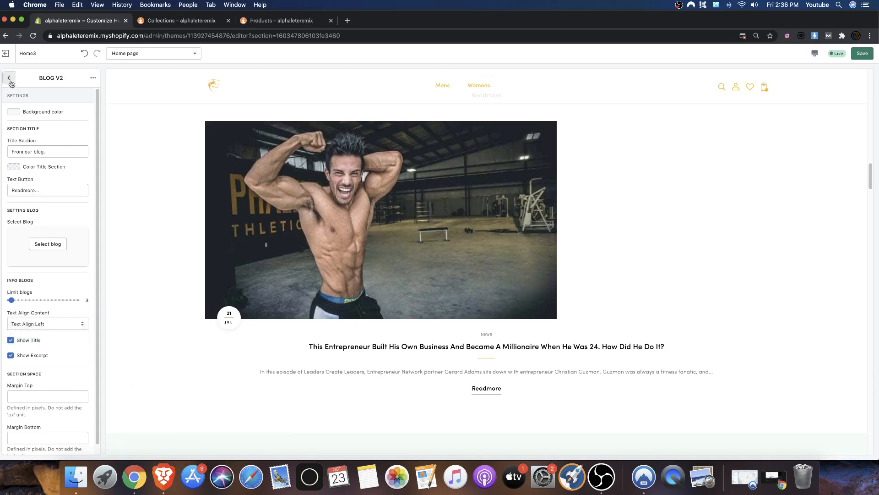
click(8, 78)
click(48, 219)
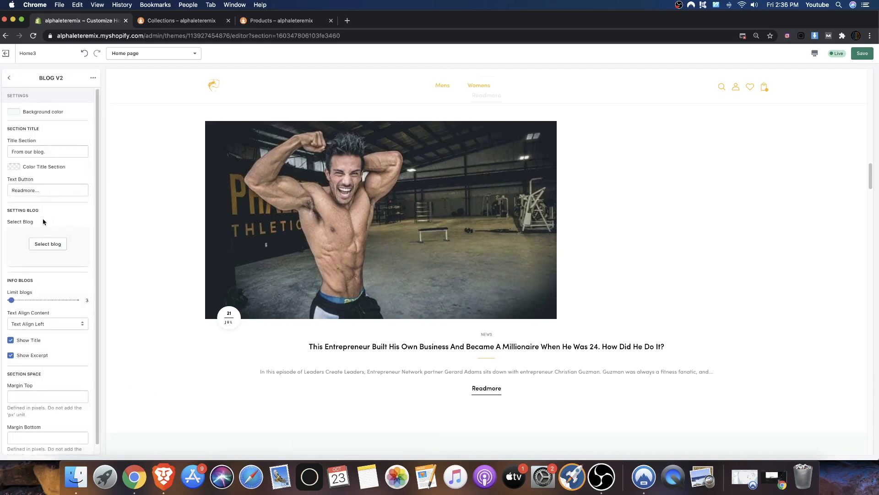
click(47, 243)
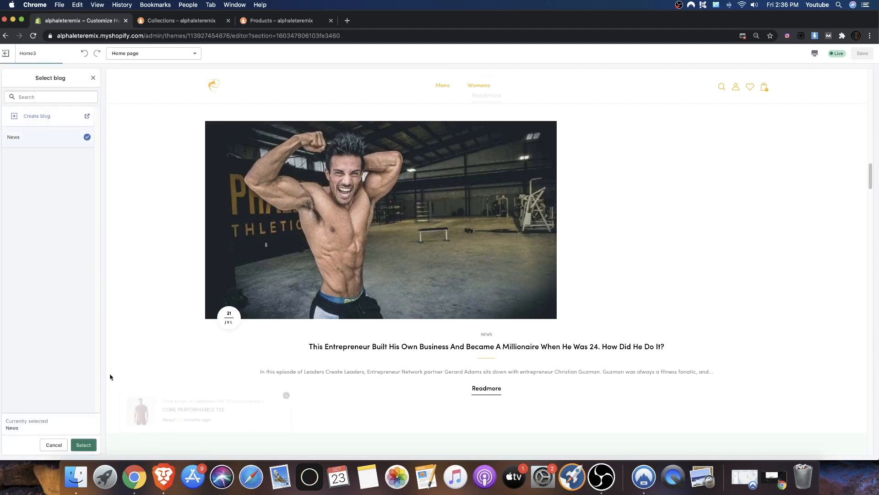
click(84, 445)
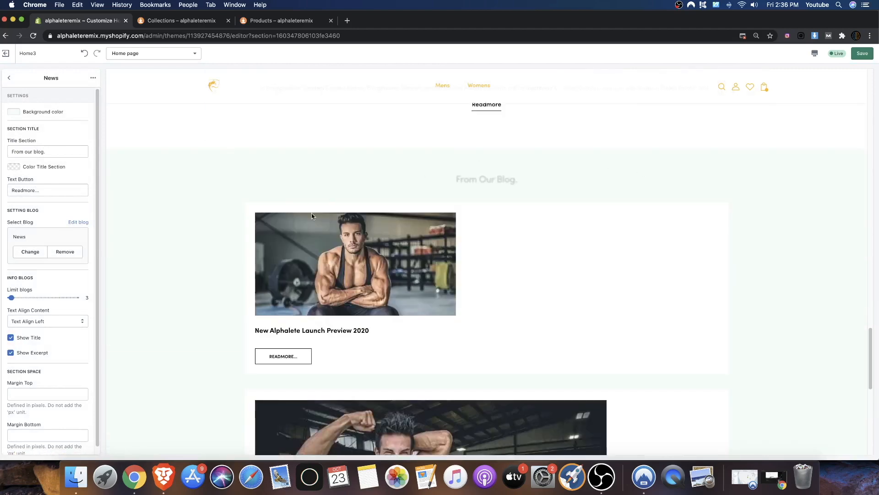
Examine the From Our Blog section's posts down to the footer and look through its settings
scroll(310, 216, down, 10)
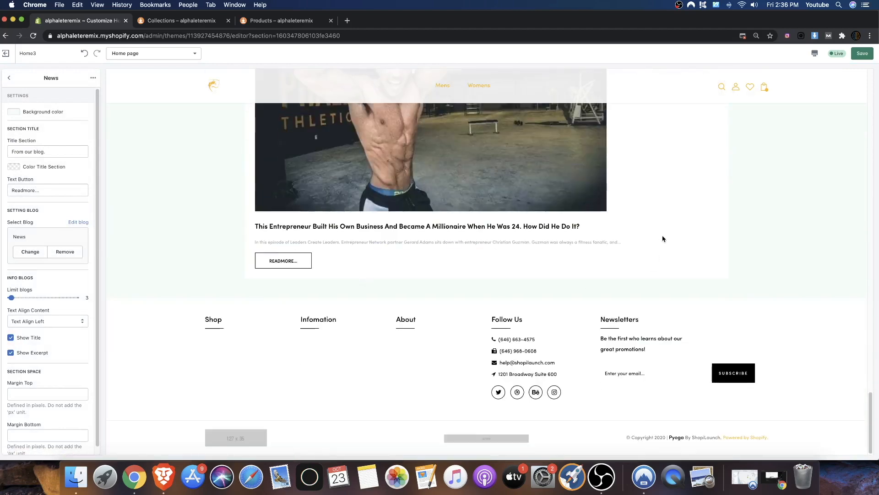
scroll(662, 238, up, 7)
scroll(197, 206, up, 3)
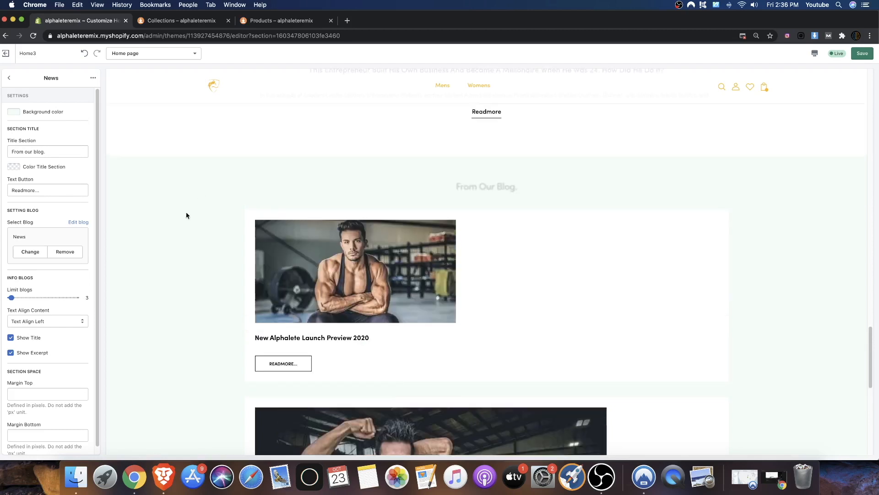
scroll(32, 275, down, 1)
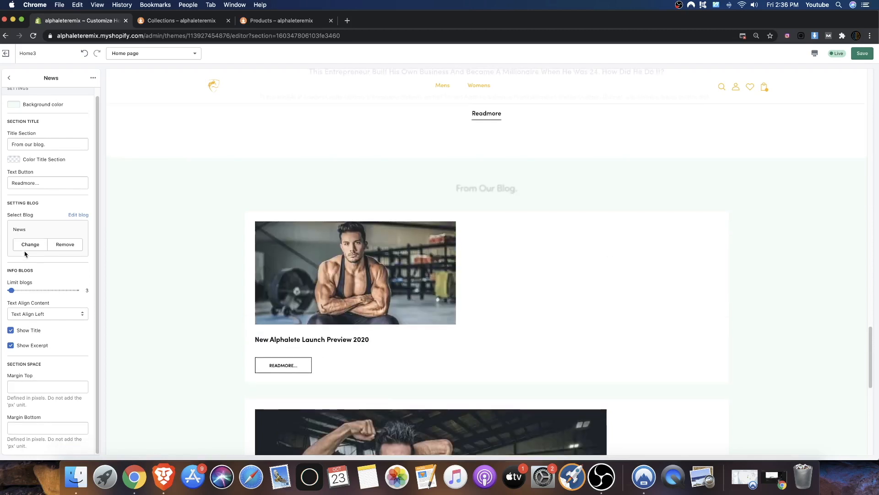
scroll(25, 254, up, 1)
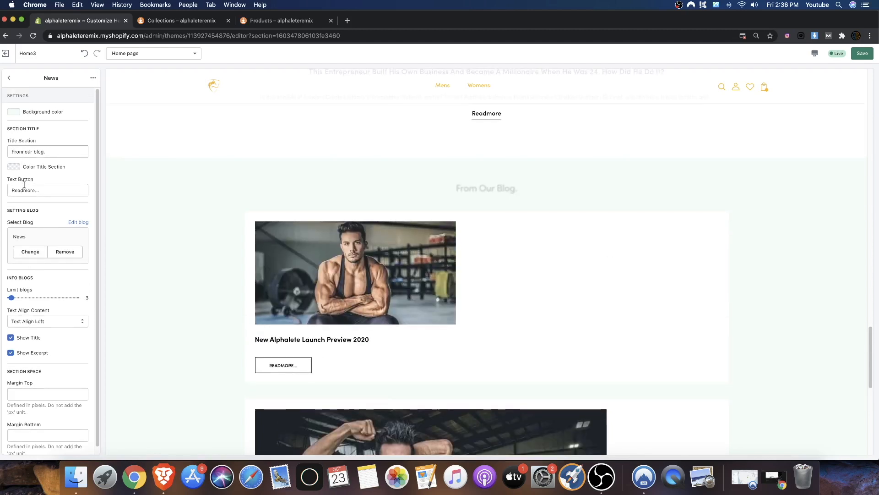
click(18, 80)
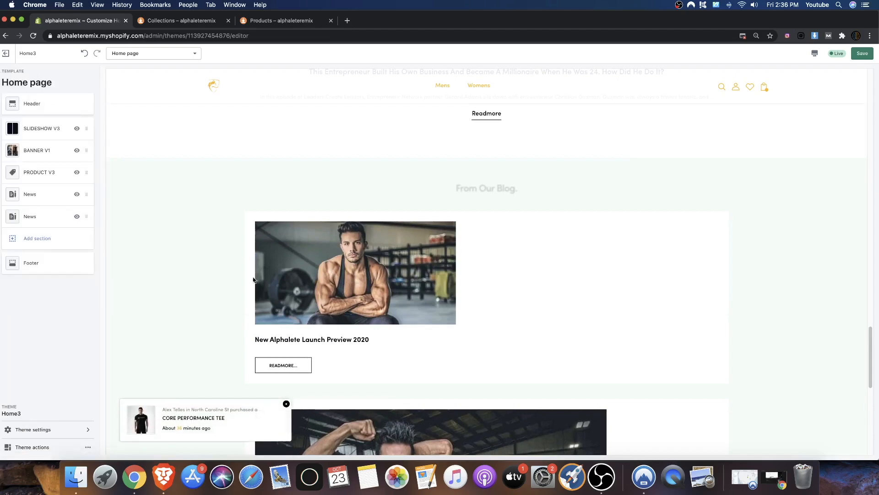
scroll(457, 275, down, 3)
scroll(457, 276, down, 10)
Set the blog limit of the INSPIRATION section to 2
click(35, 200)
scroll(502, 249, up, 7)
scroll(502, 249, down, 7)
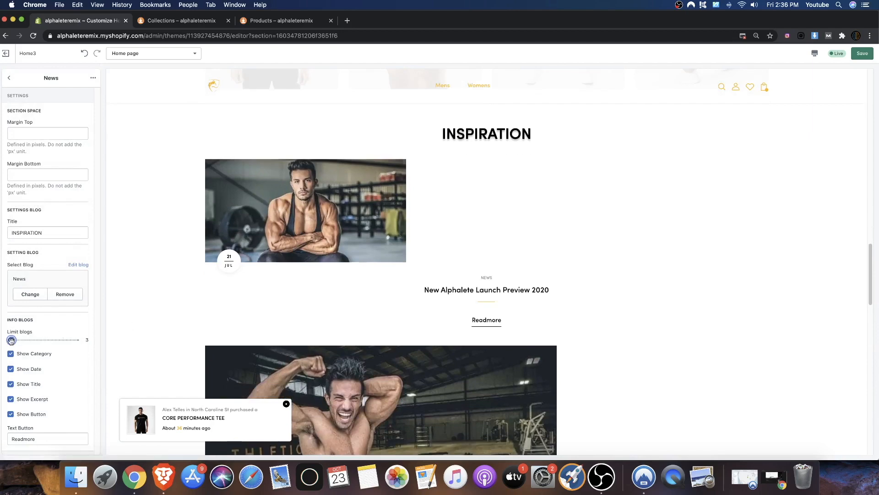
drag(10, 341, 9, 340)
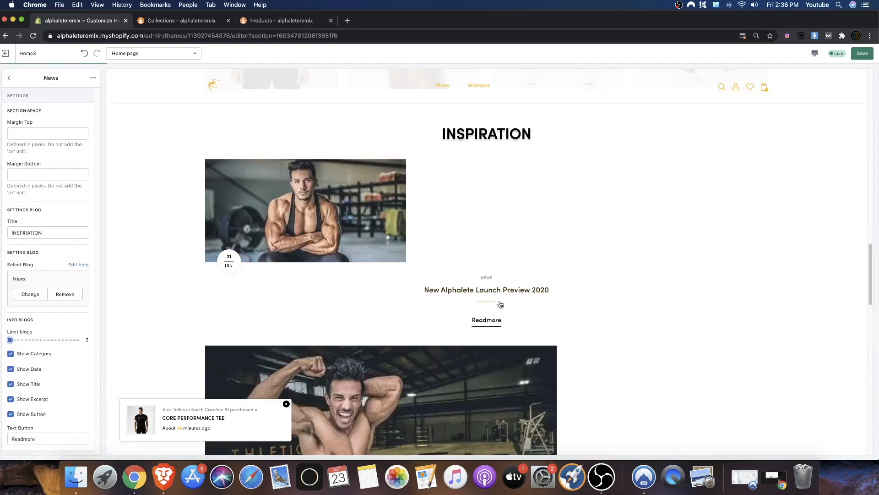
scroll(489, 283, down, 4)
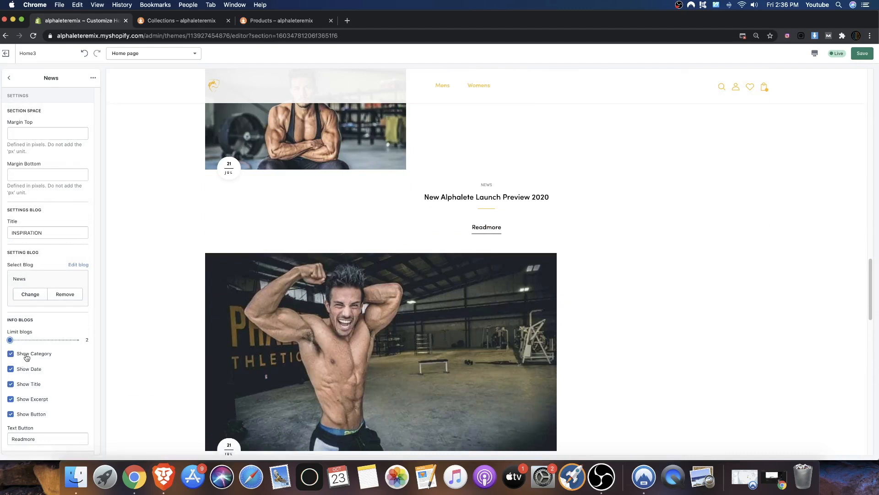
Hide the category, date and excerpt in the INSPIRATION section and compare it with the surrounding sections
click(10, 354)
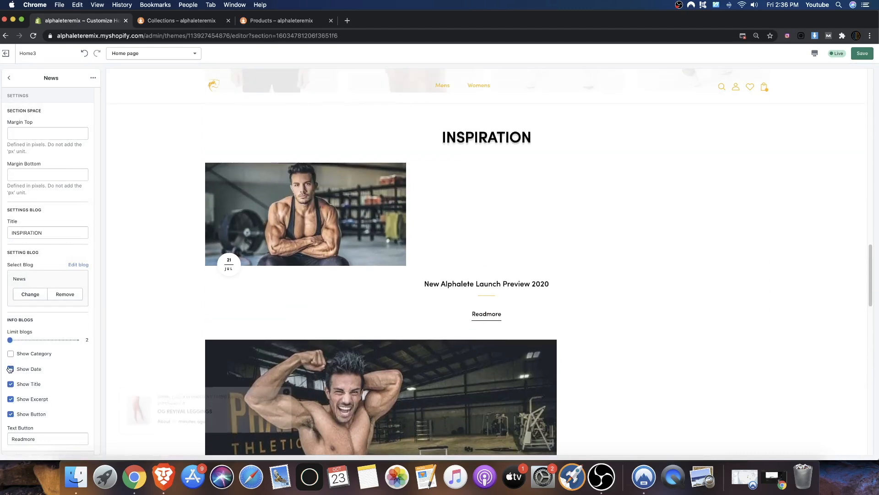
click(10, 369)
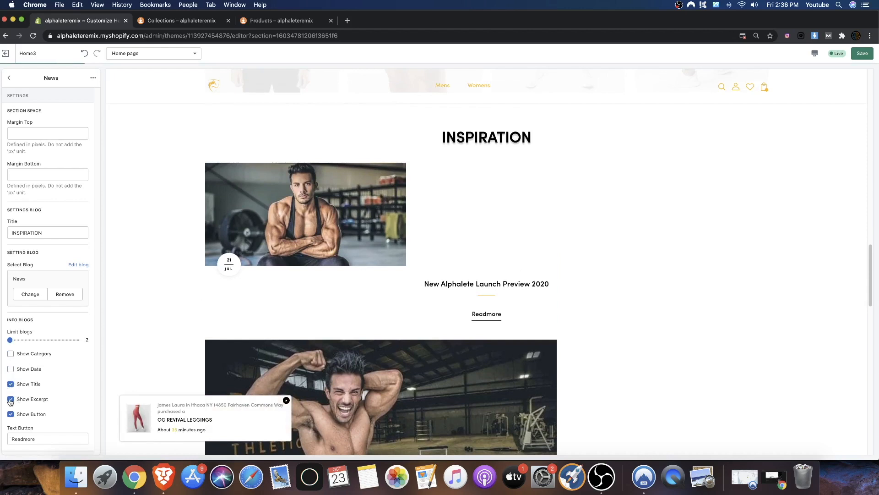
click(11, 399)
scroll(427, 305, down, 9)
scroll(375, 279, up, 7)
scroll(551, 255, down, 2)
scroll(338, 237, up, 12)
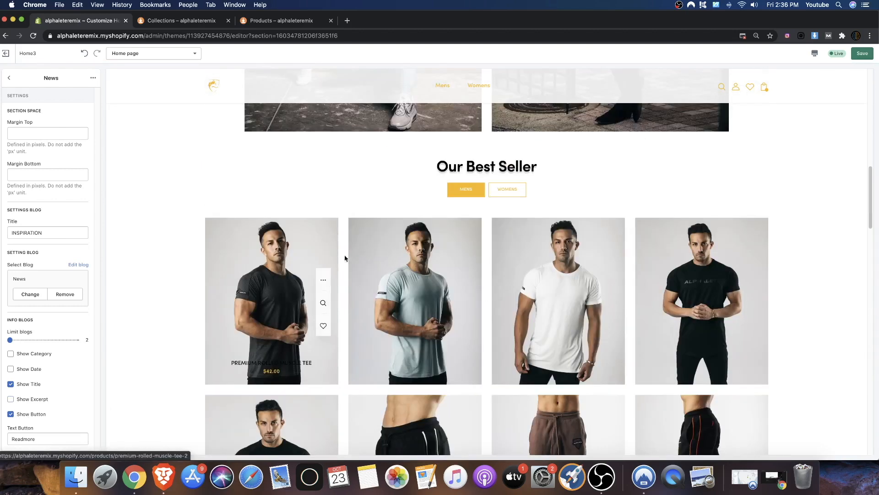
scroll(345, 258, down, 15)
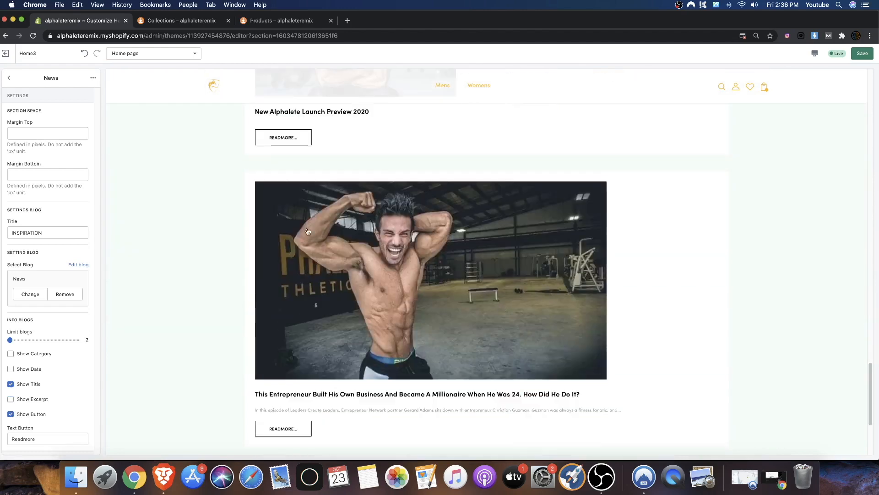
scroll(302, 227, up, 6)
Save the home page changes and open the New Alphalete Launch Preview 2020 article from the INSPIRATION section
click(862, 53)
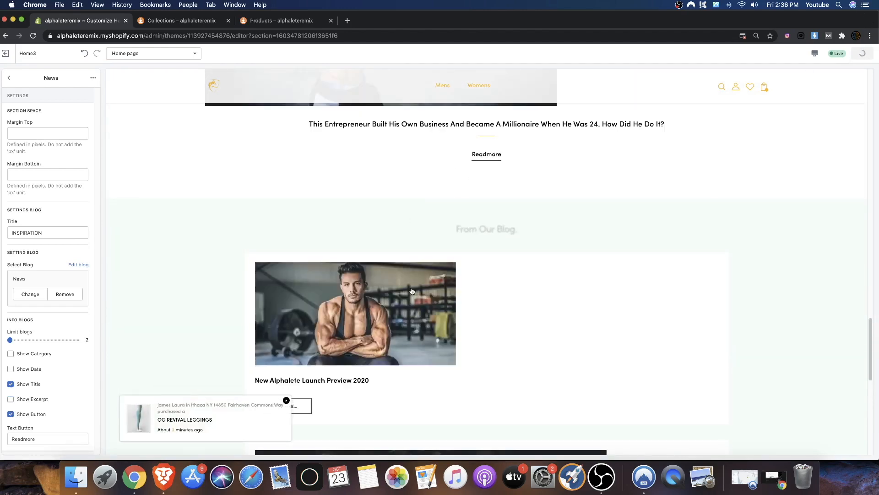
scroll(419, 294, up, 15)
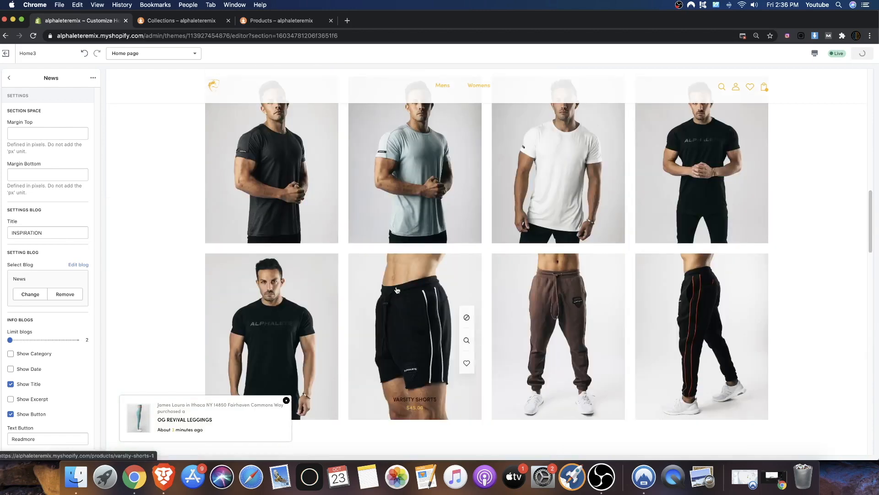
scroll(394, 289, down, 8)
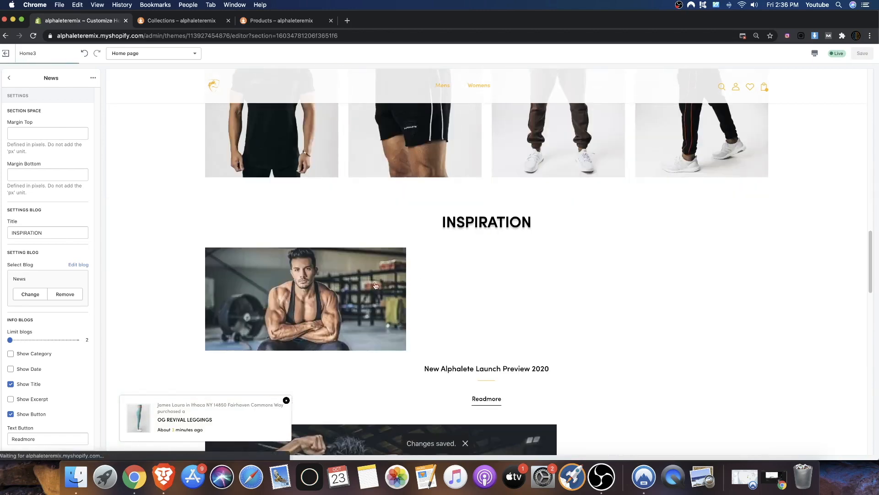
scroll(380, 263, up, 1)
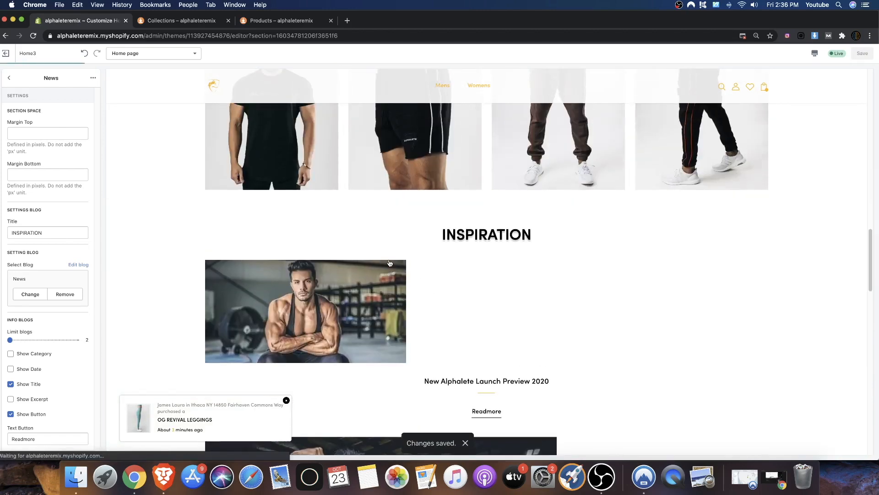
click(486, 412)
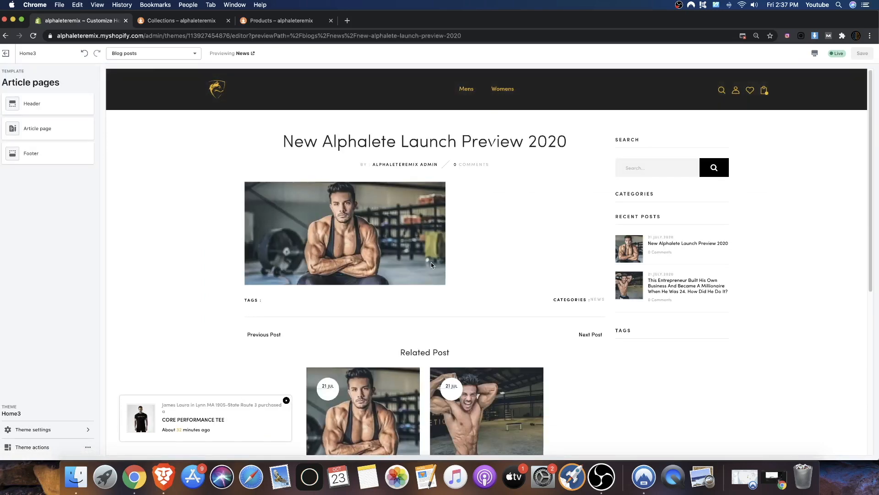
Examine the article page down to its related posts and look through the Article page section's settings
scroll(416, 257, down, 4)
scroll(435, 326, up, 4)
scroll(434, 326, down, 5)
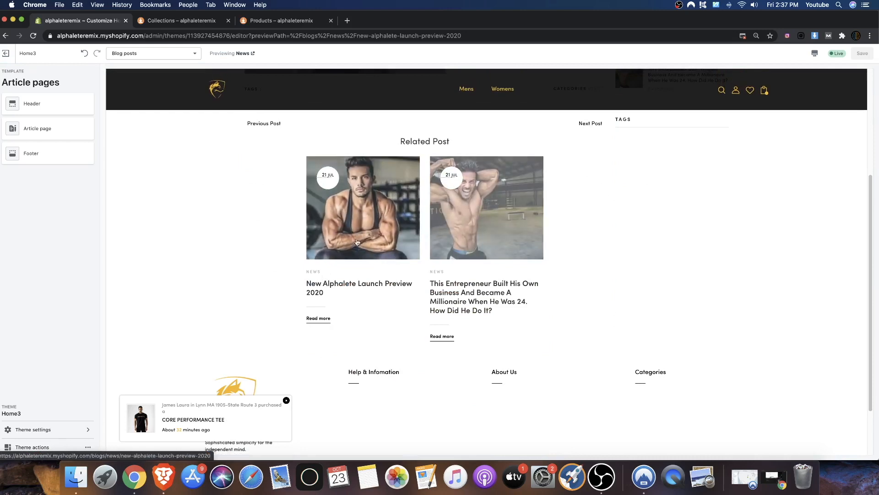
click(32, 129)
scroll(22, 240, down, 5)
scroll(22, 240, down, 10)
scroll(62, 308, up, 8)
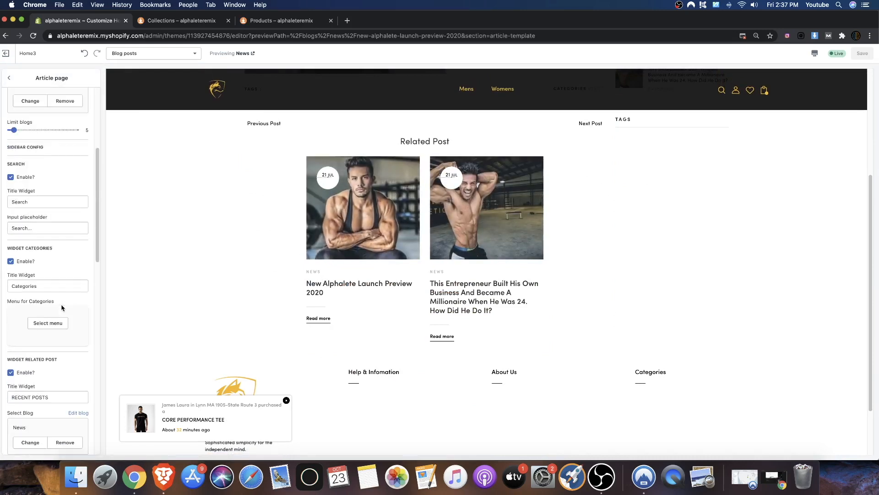
scroll(62, 308, up, 5)
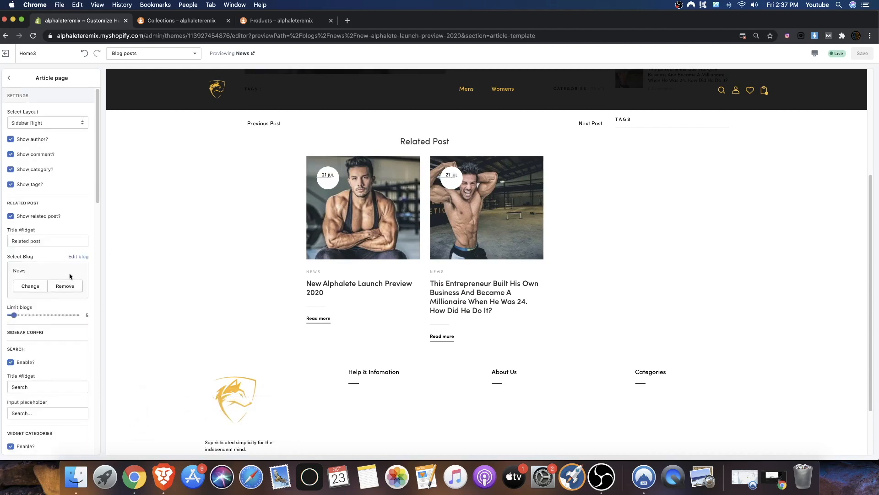
click(9, 78)
Review the article page's footer and its sidebar with the search, categories, recent posts and tags widgets
scroll(332, 252, down, 2)
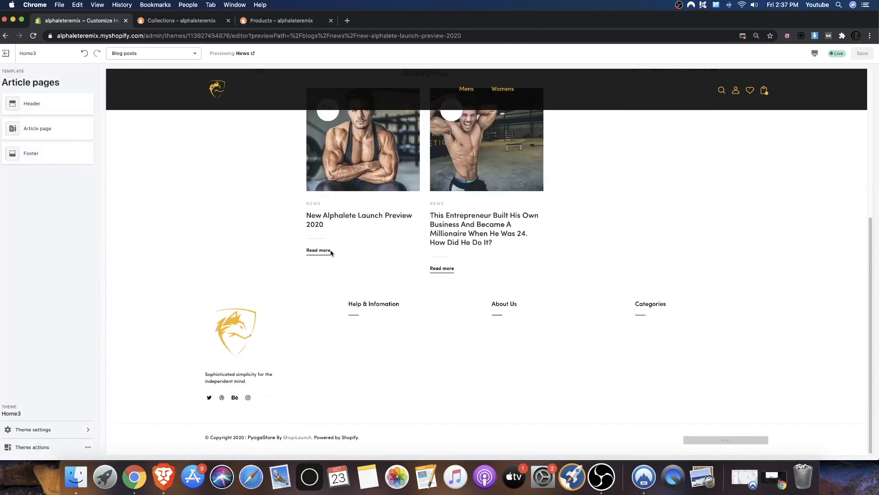
scroll(626, 222, up, 6)
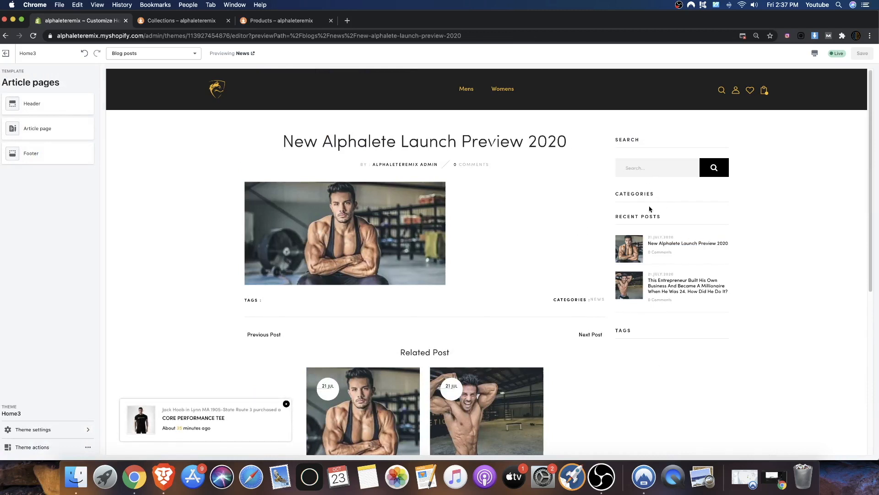
click(649, 165)
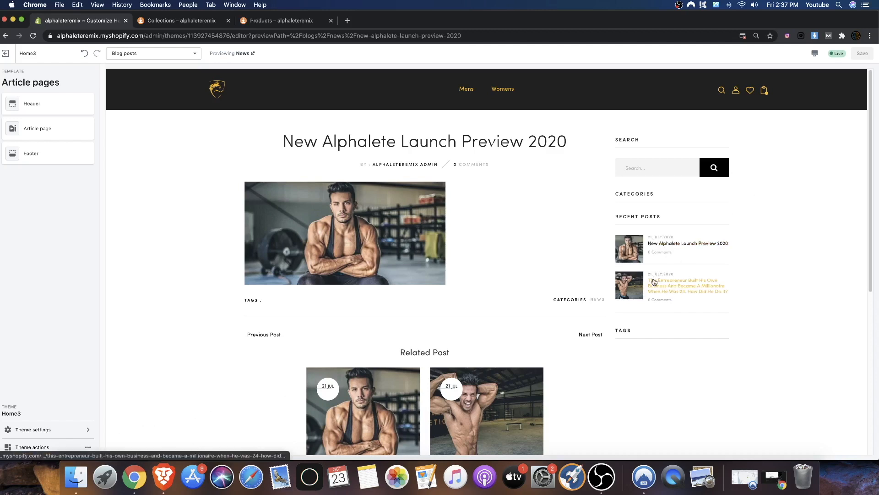
double_click(618, 330)
click(639, 340)
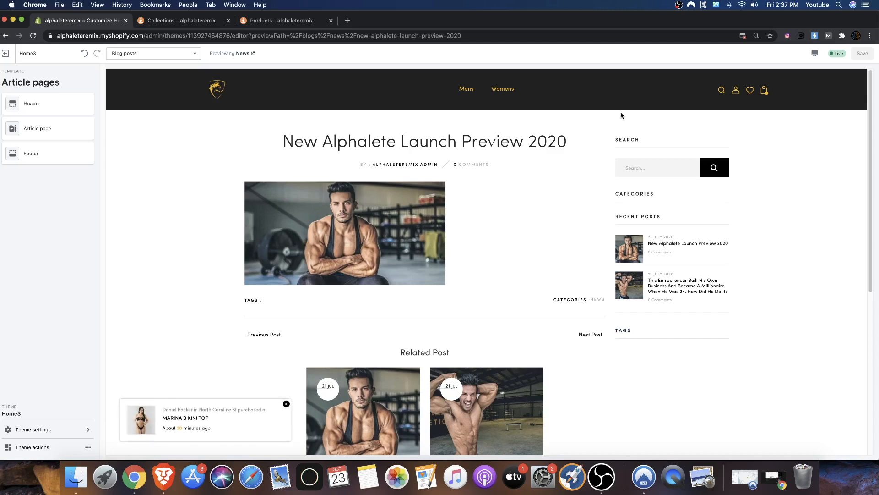
Exit the article template's editor and reopen the live Home3 theme for customization
scroll(387, 216, down, 7)
scroll(373, 216, up, 7)
click(12, 60)
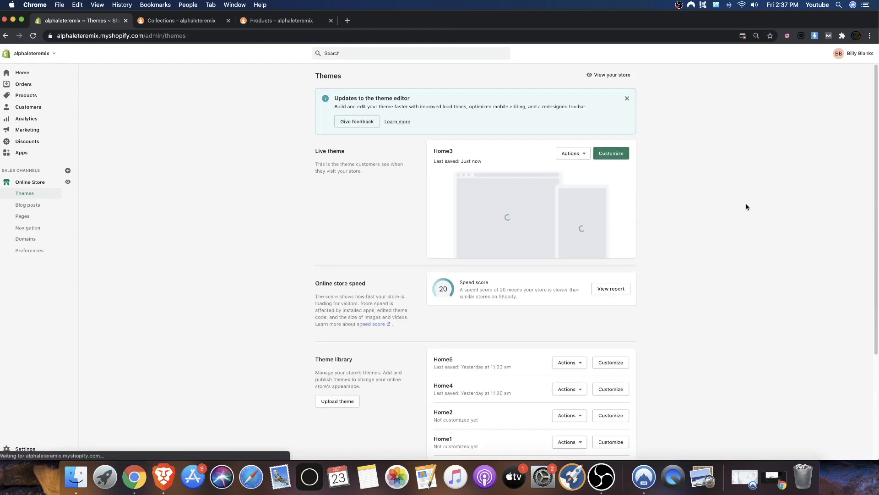
click(611, 154)
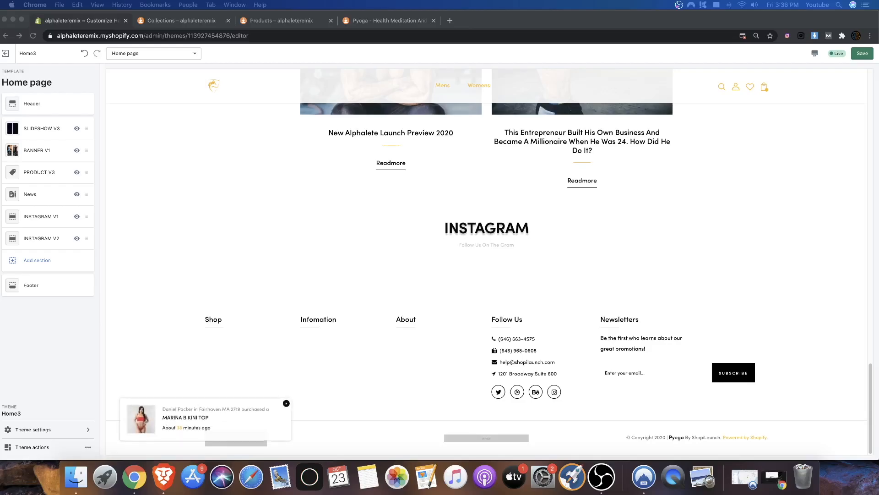
Examine the home page's product grid, BLOGS and INSTAGRAM sections down to the footer
scroll(356, 220, up, 20)
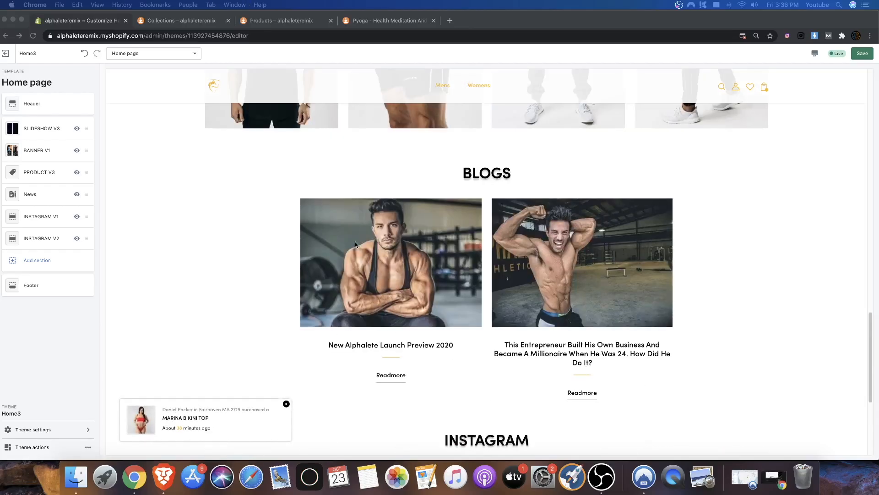
scroll(409, 234, down, 15)
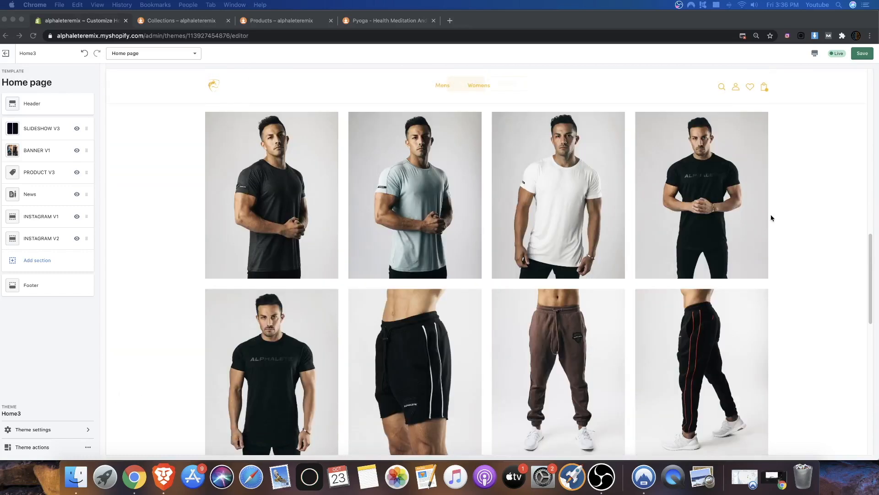
click(772, 218)
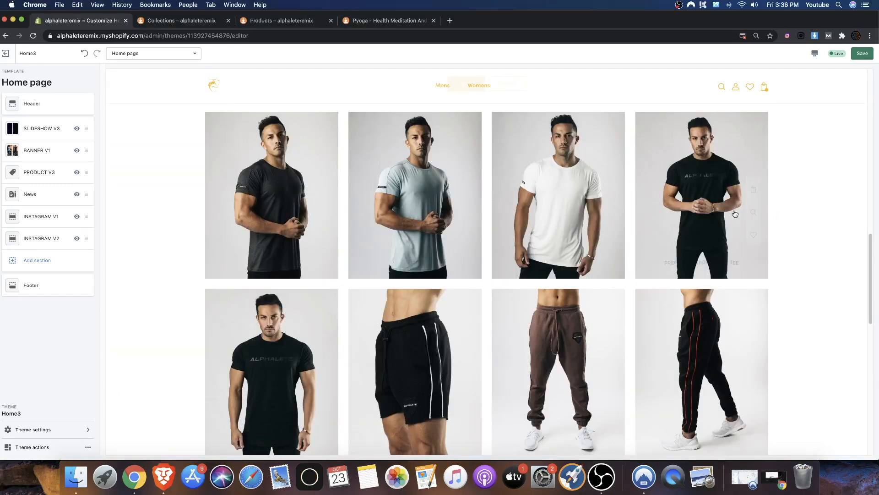
scroll(609, 206, down, 5)
scroll(532, 251, down, 3)
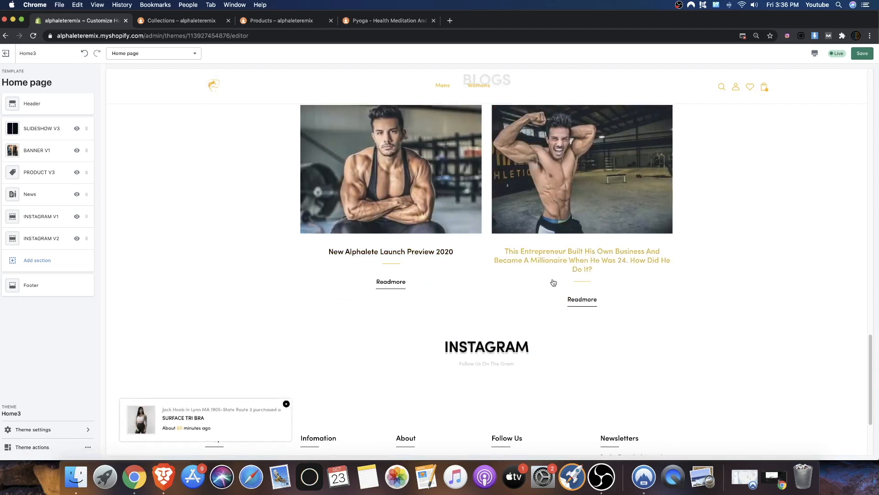
scroll(539, 277, down, 2)
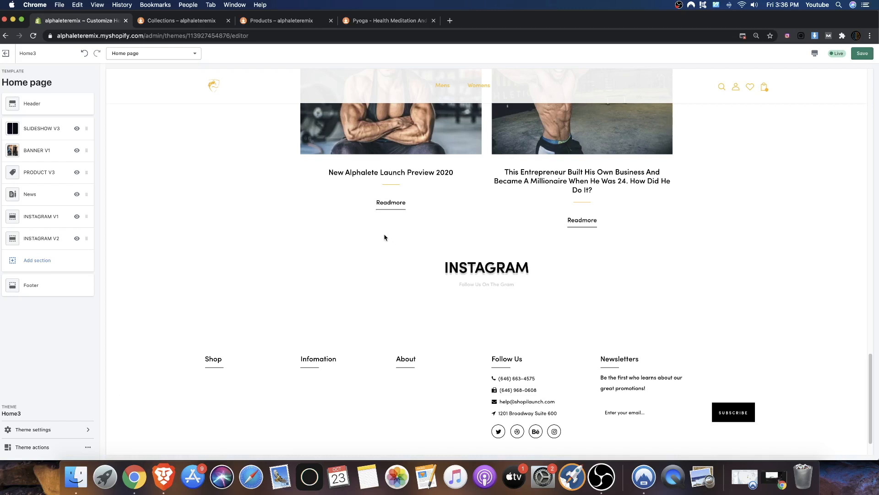
scroll(388, 249, up, 1)
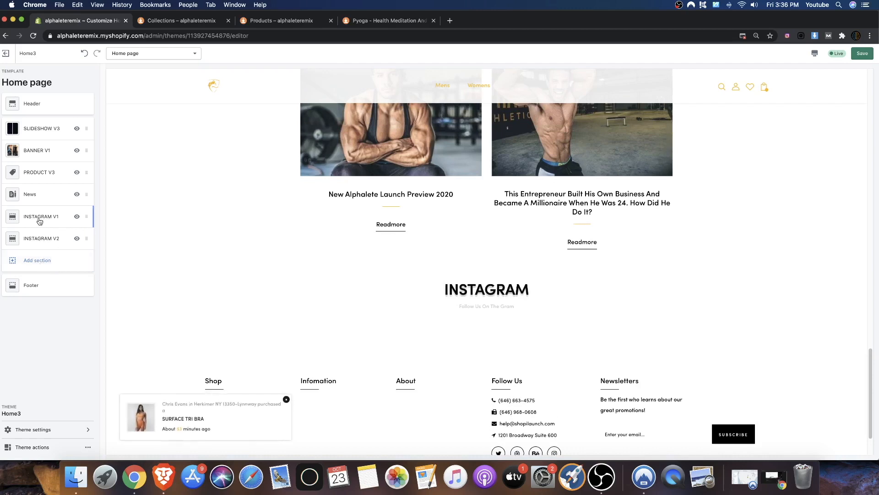
Look through the list of sections that can be added, including the Instagram ones, and close it without adding any
click(39, 261)
scroll(39, 263, down, 5)
scroll(39, 264, down, 2)
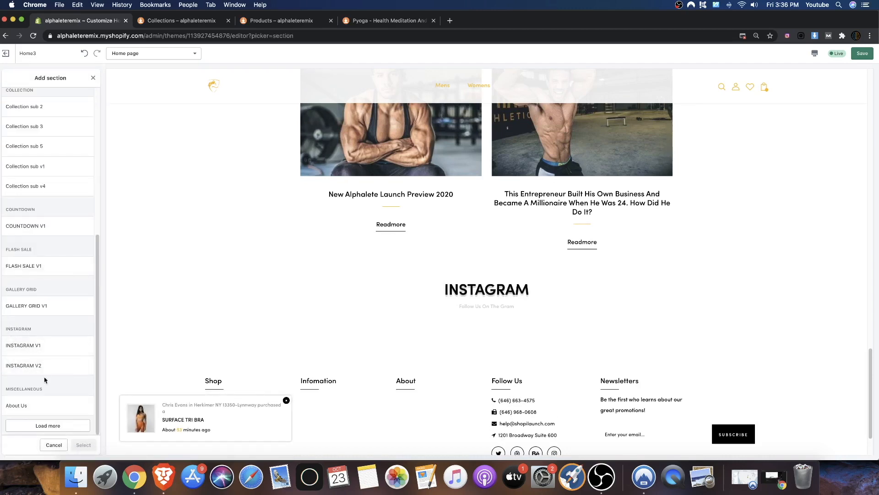
scroll(173, 190, up, 5)
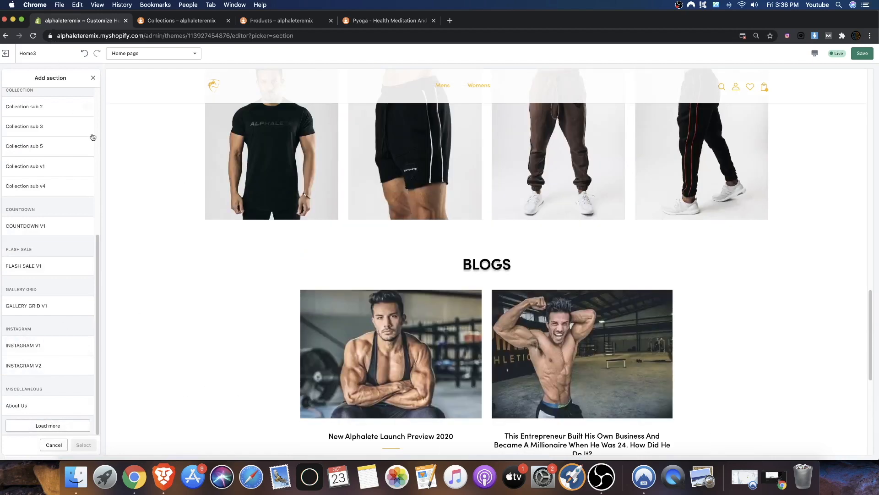
scroll(289, 183, down, 7)
scroll(51, 163, up, 5)
scroll(82, 240, down, 5)
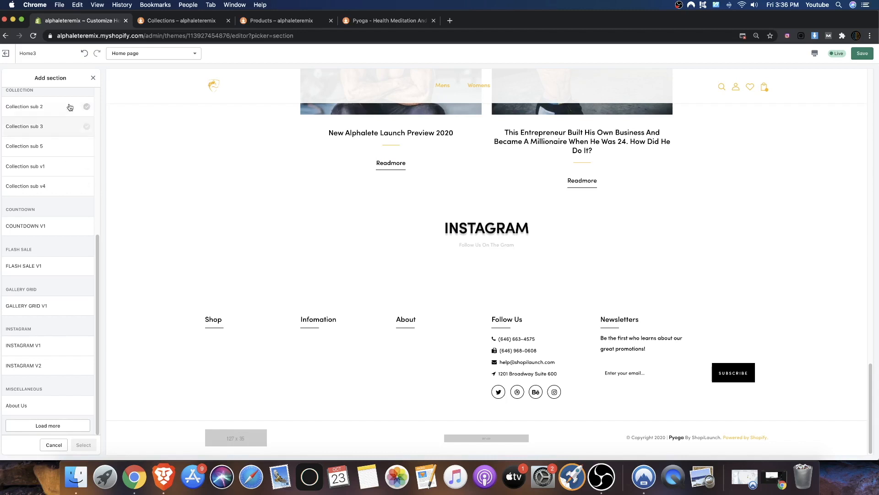
click(93, 78)
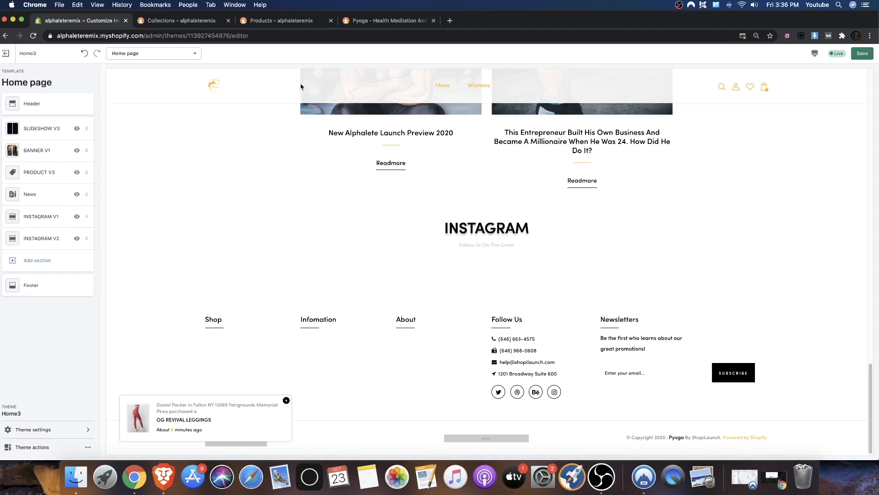
Open instagram.com in a new browser tab and look through the posts on the signed-in account's own profile
click(450, 21)
text(instagram.com)
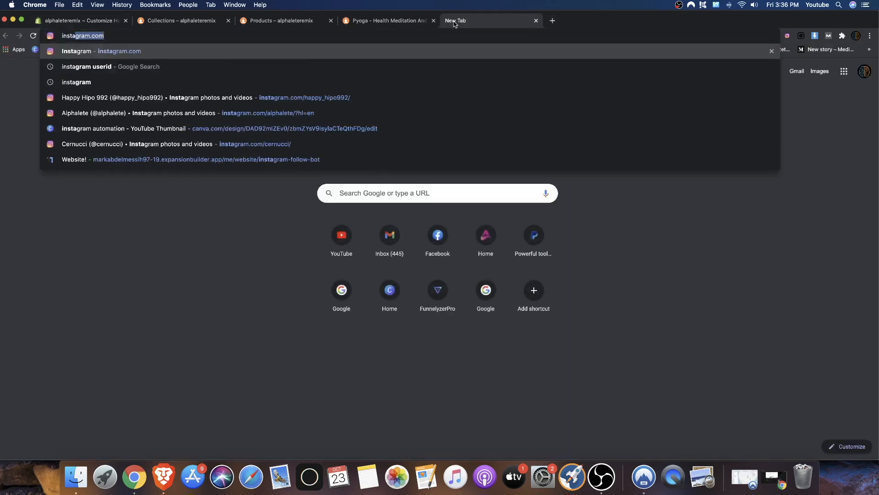
key(Return)
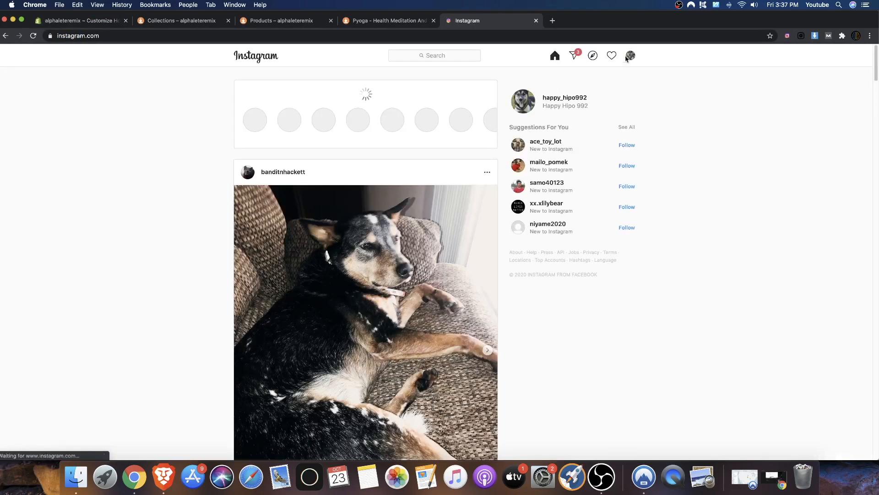
click(629, 55)
click(582, 75)
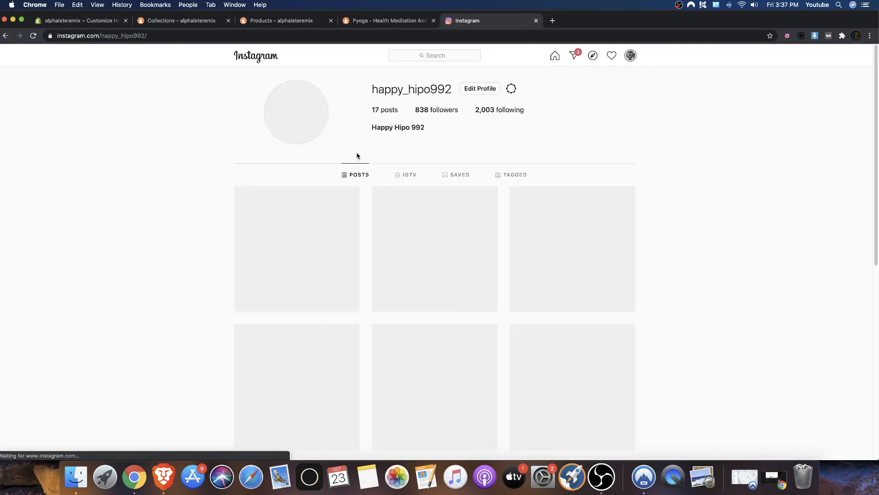
scroll(512, 213, down, 3)
scroll(393, 183, down, 5)
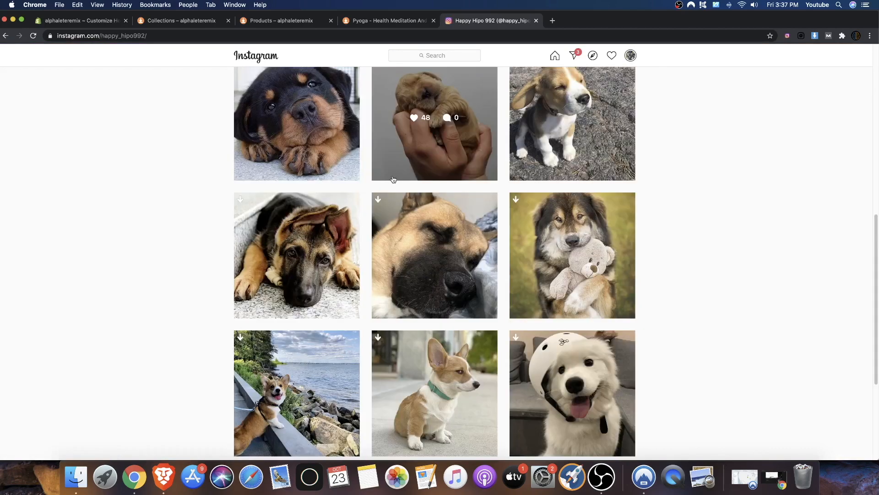
scroll(393, 183, up, 5)
scroll(393, 183, up, 5)
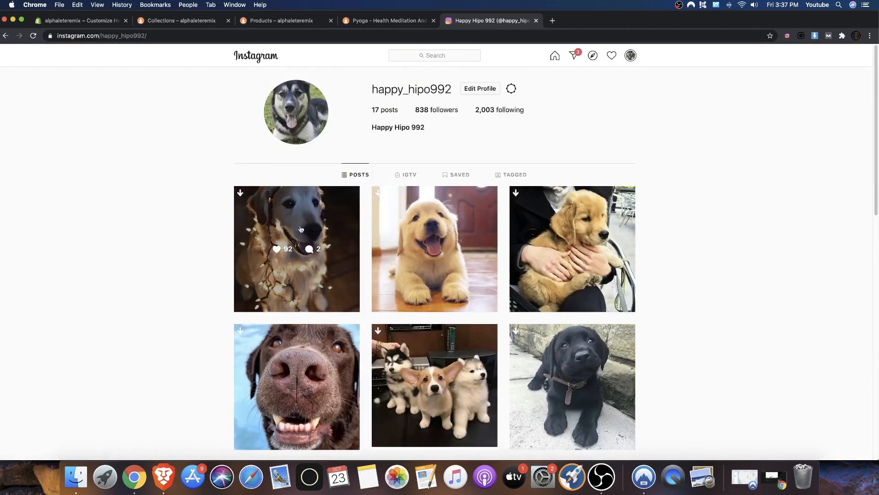
Return to the theme editor, open the INSTAGRAM V1 section's settings and highlight its Instagram user ID and access token
click(108, 21)
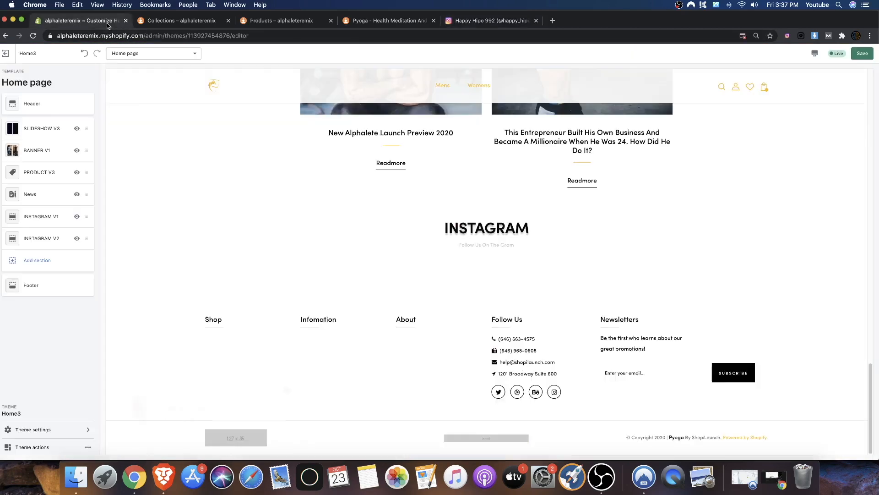
click(46, 222)
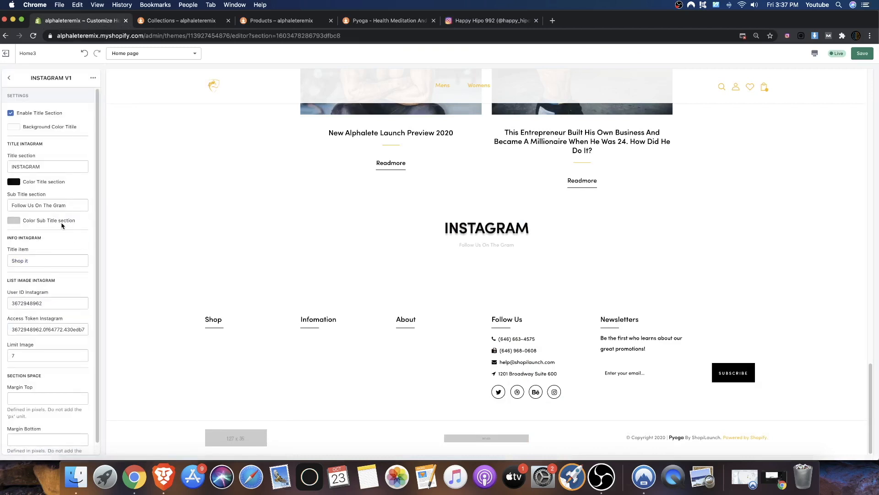
drag(53, 294, 9, 290)
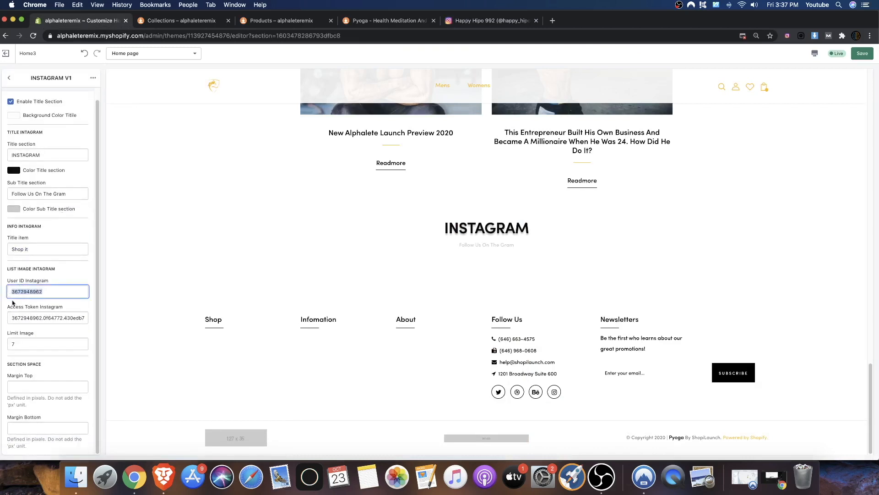
drag(12, 321, 86, 319)
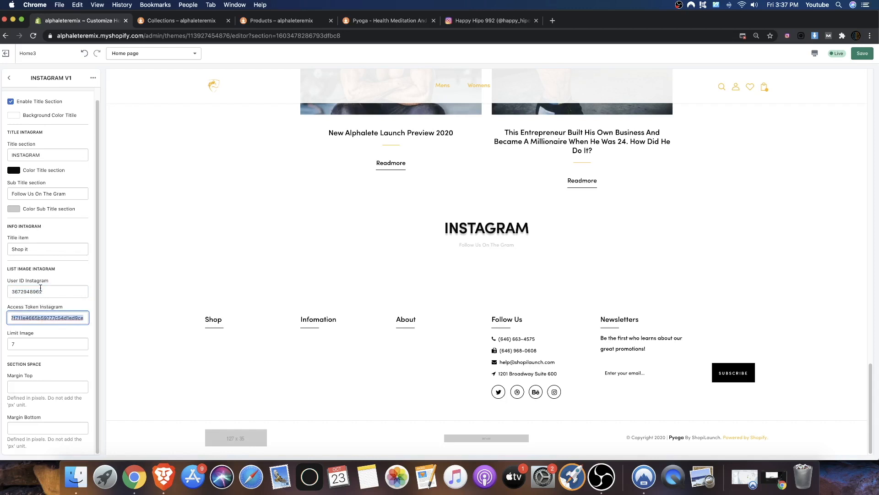
Search Google for "instagram user id" in a new browser tab and open codeofaninja.com's Find Instagram User ID tool
click(553, 20)
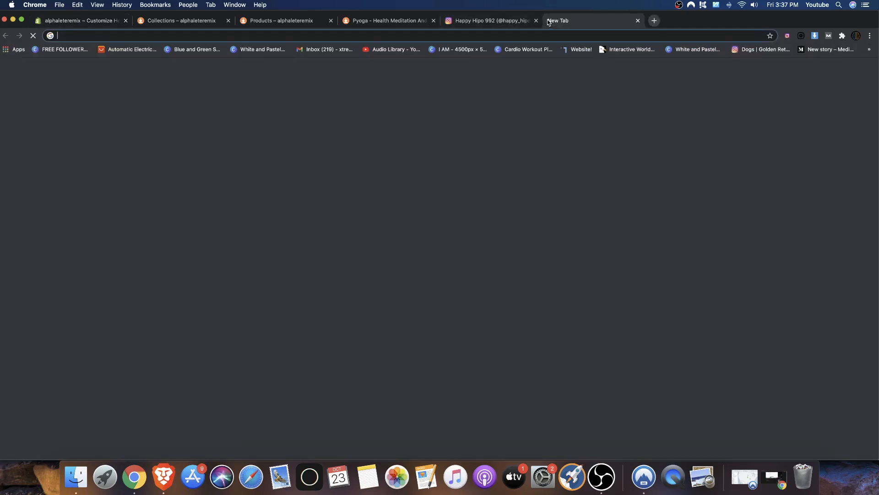
text(google.com)
key(Return)
text(instagram)
key(Down)
key(Return)
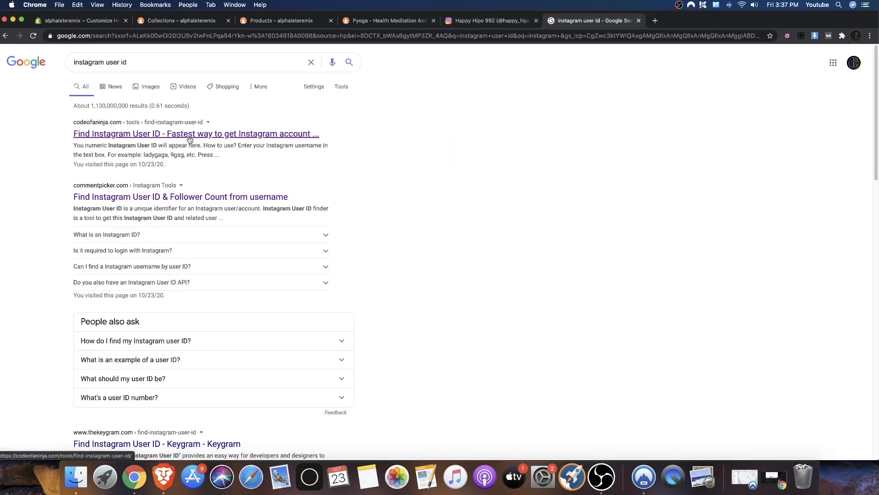
click(189, 137)
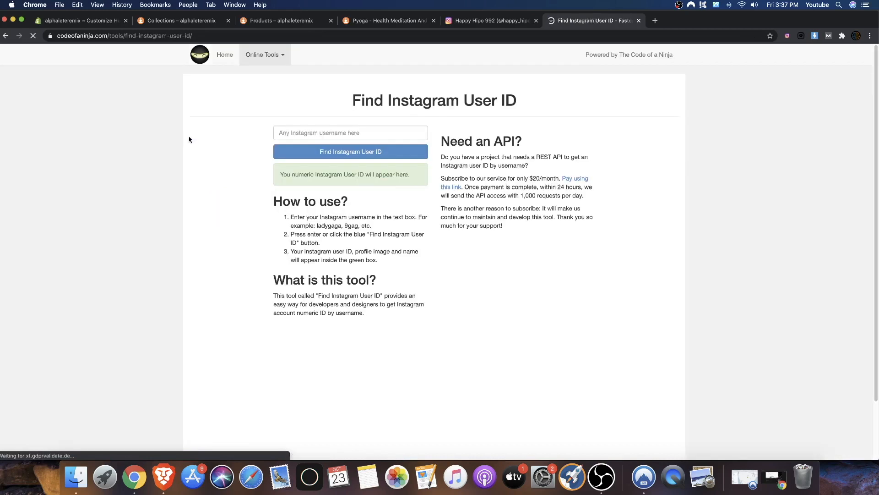
click(356, 132)
text(https://youtu.be/MbeS7-izXzY)
click(341, 156)
triple_click(377, 137)
key(BackSpace)
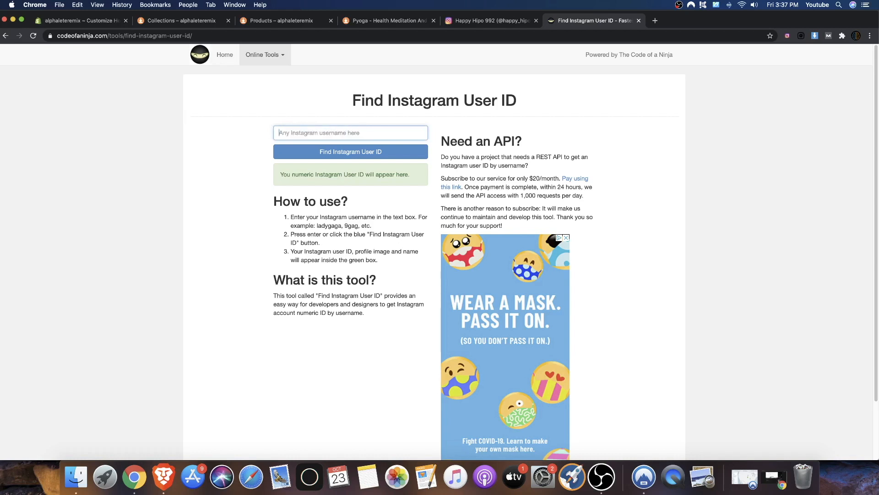
Look up the numeric Instagram user ID for the account's username and go back to the INSTAGRAM V1 settings
click(285, 129)
click(313, 151)
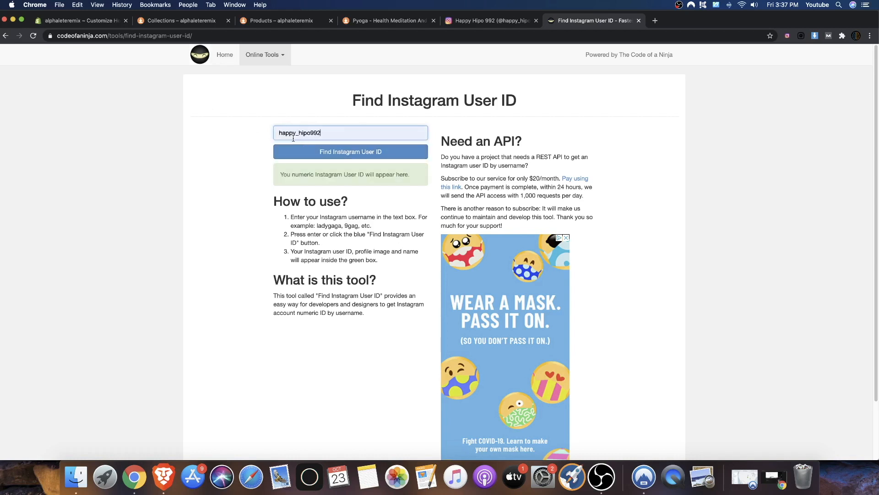
click(313, 150)
triple_click(326, 176)
click(267, 138)
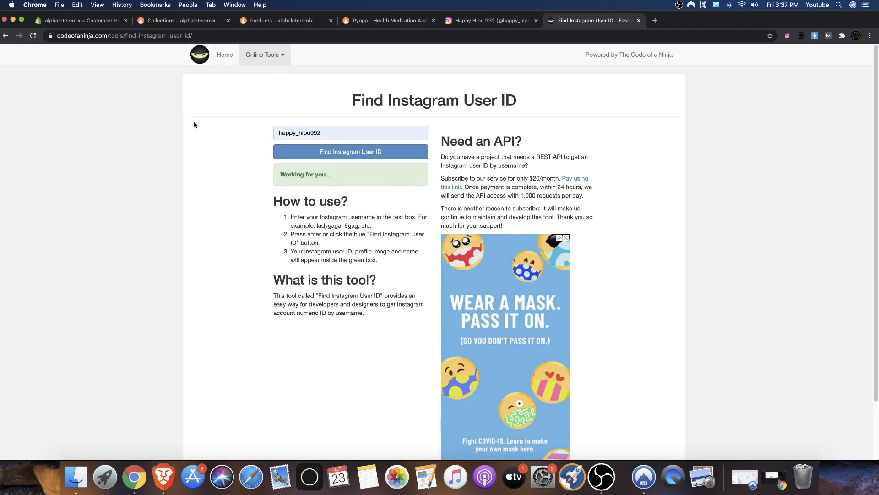
click(90, 21)
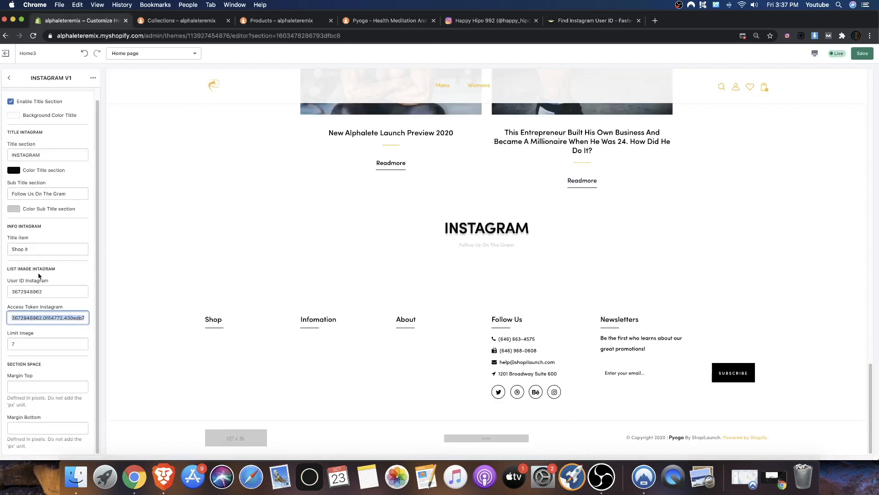
Search Google for "instagram access token generator" and read through Facebook's Instagram Basic Display API overview for how to get access tokens
click(562, 26)
click(497, 37)
text(i)
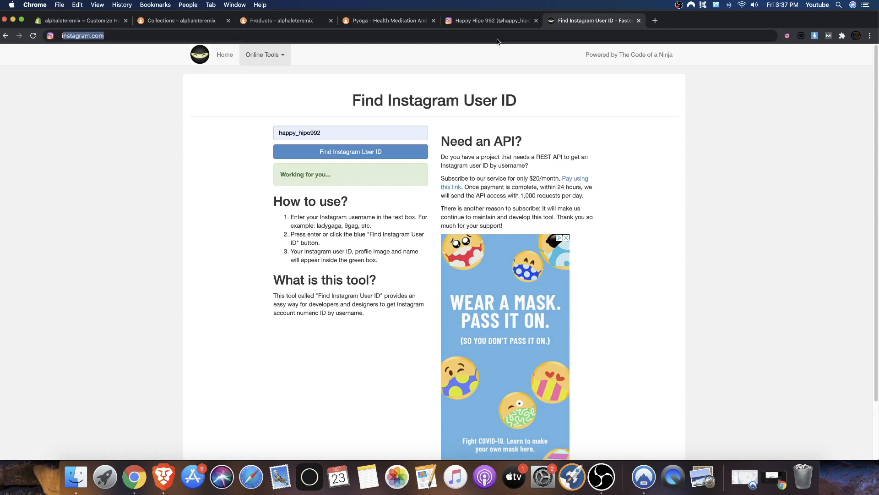
text(nstagram access toke)
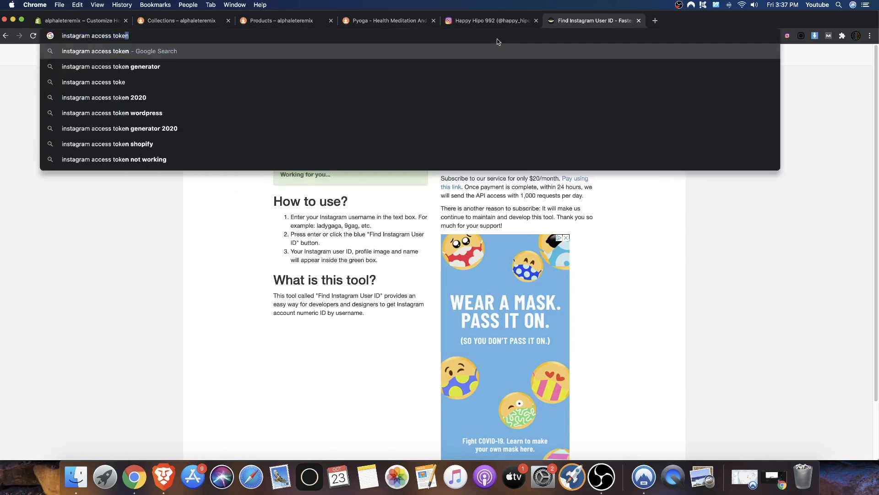
text(n)
key(Down)
key(Return)
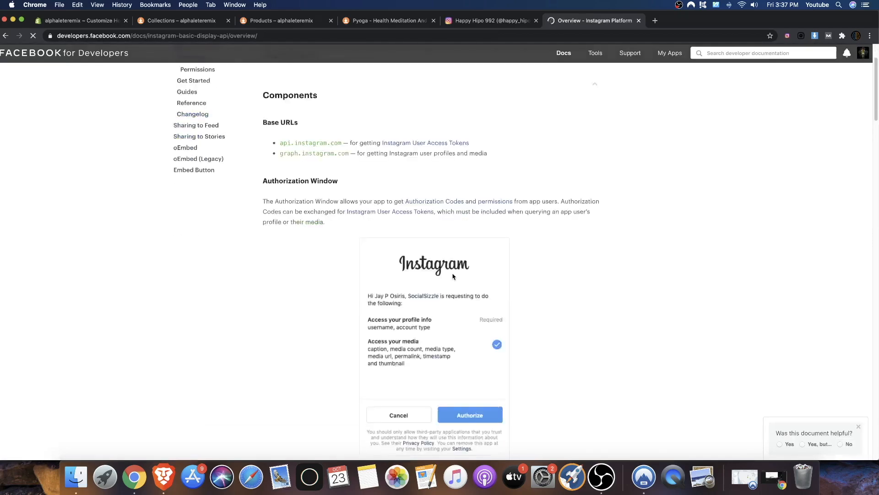
scroll(453, 276, down, 3)
scroll(442, 269, down, 10)
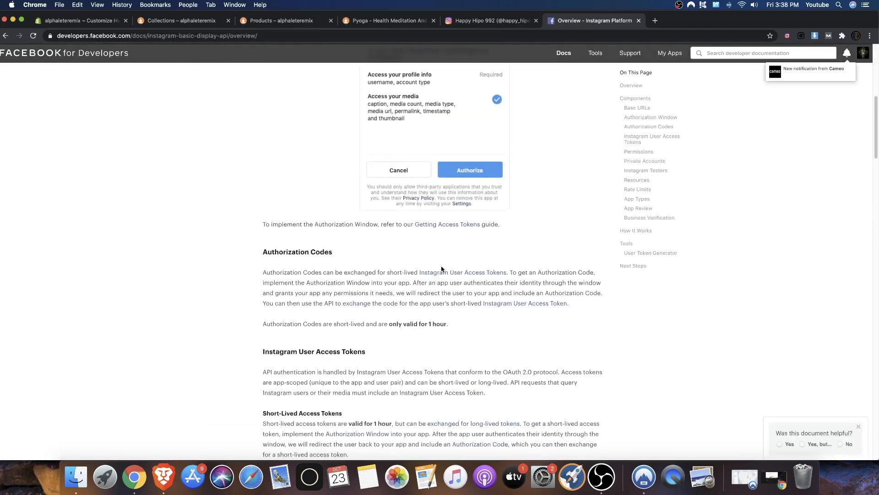
scroll(246, 129, up, 12)
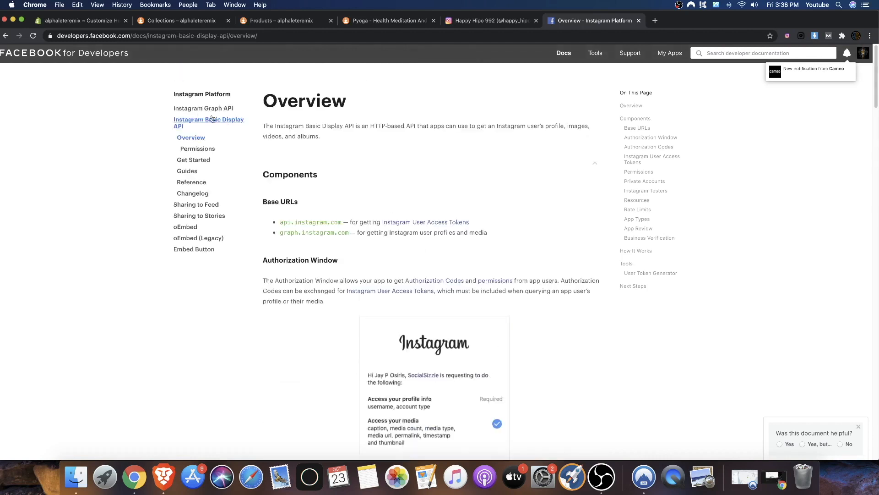
Revisit the INSTAGRAM V1 settings in the theme editor and examine the instagram.shop image grid on the Pyoga demo store
click(105, 20)
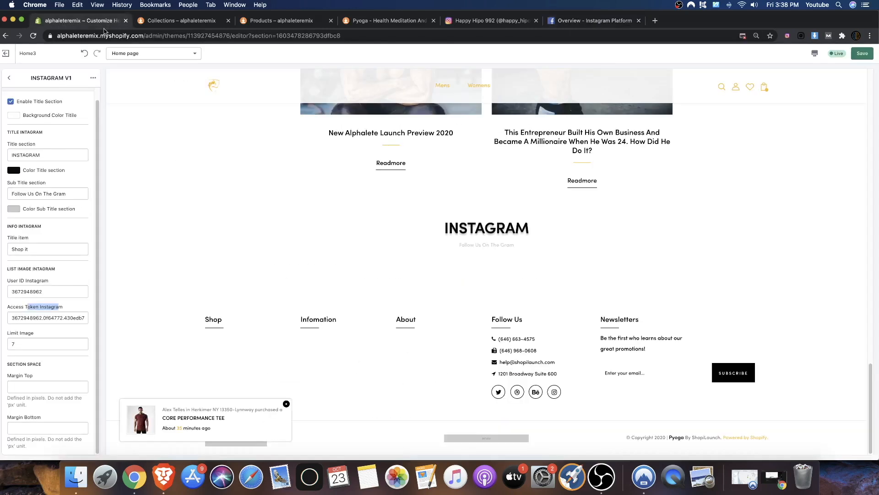
scroll(75, 270, up, 1)
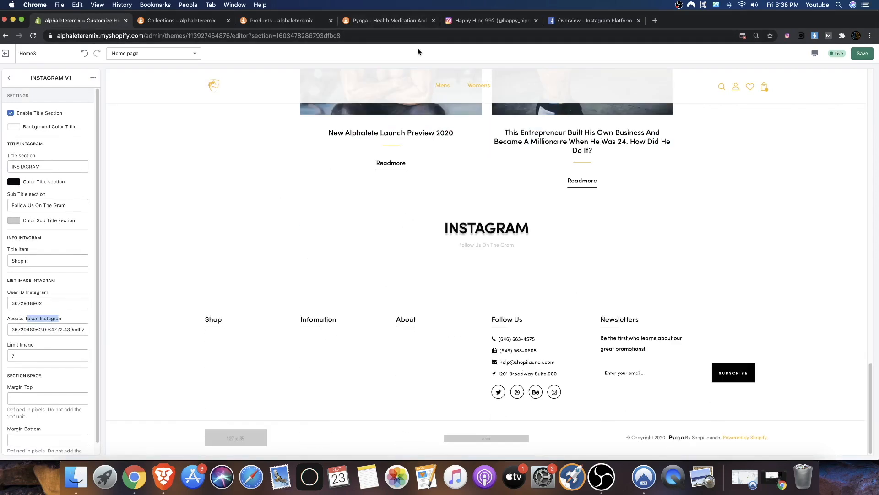
click(372, 26)
scroll(321, 206, down, 10)
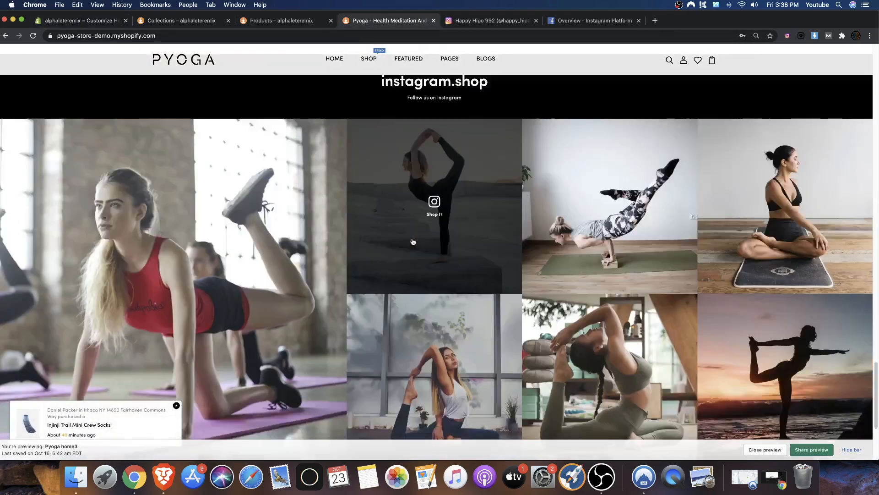
scroll(345, 231, up, 7)
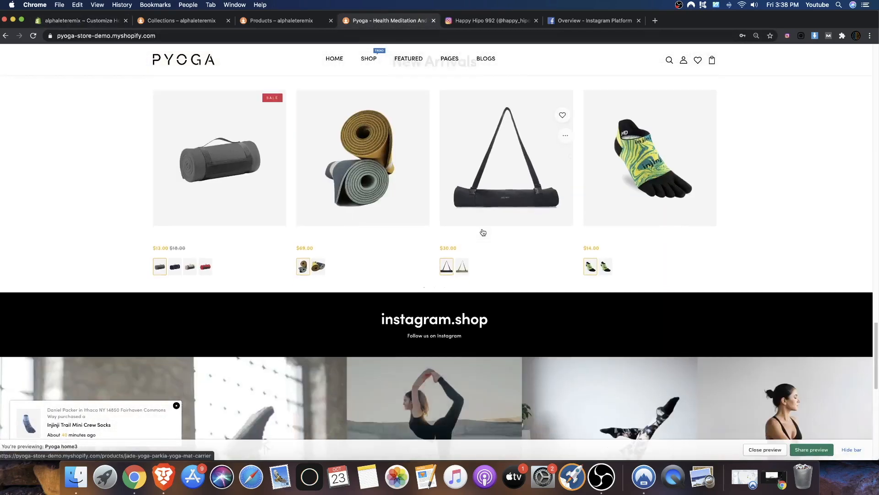
scroll(481, 232, down, 8)
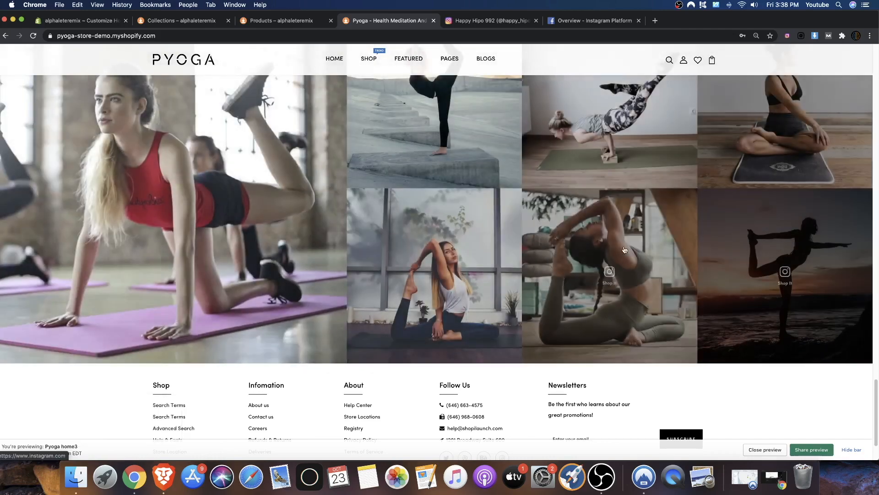
scroll(326, 231, up, 2)
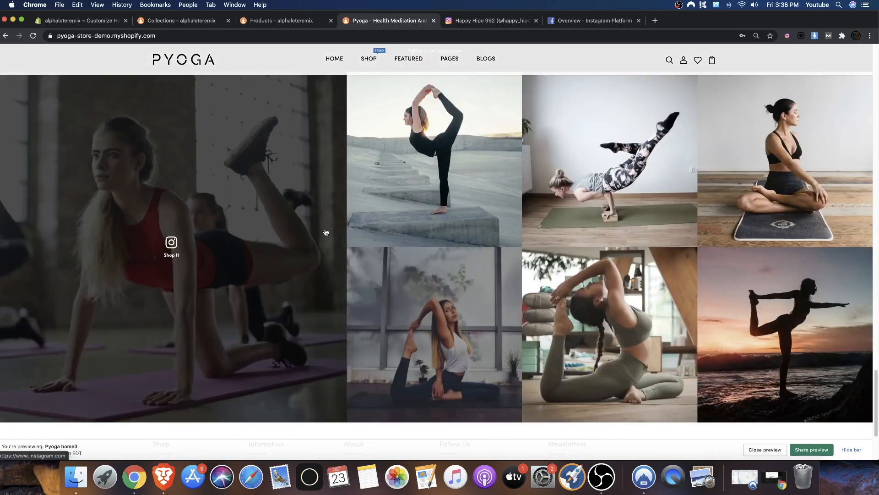
scroll(320, 230, up, 1)
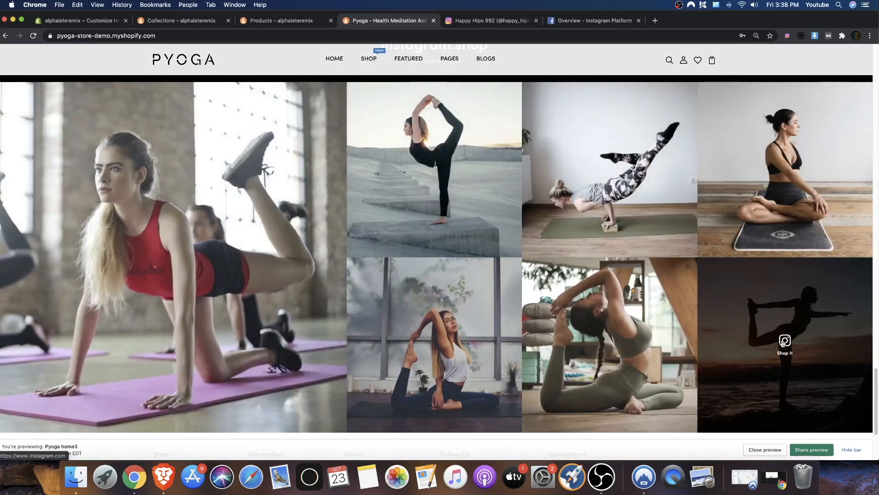
scroll(600, 312, down, 2)
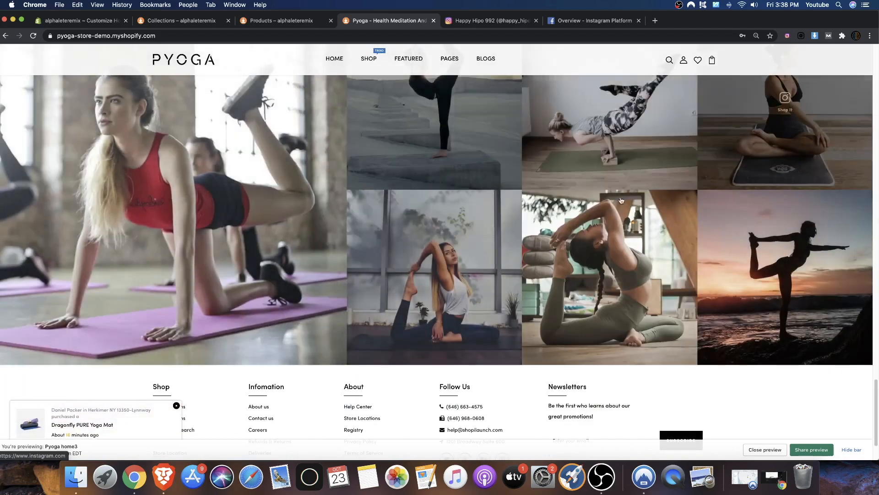
scroll(430, 142, down, 1)
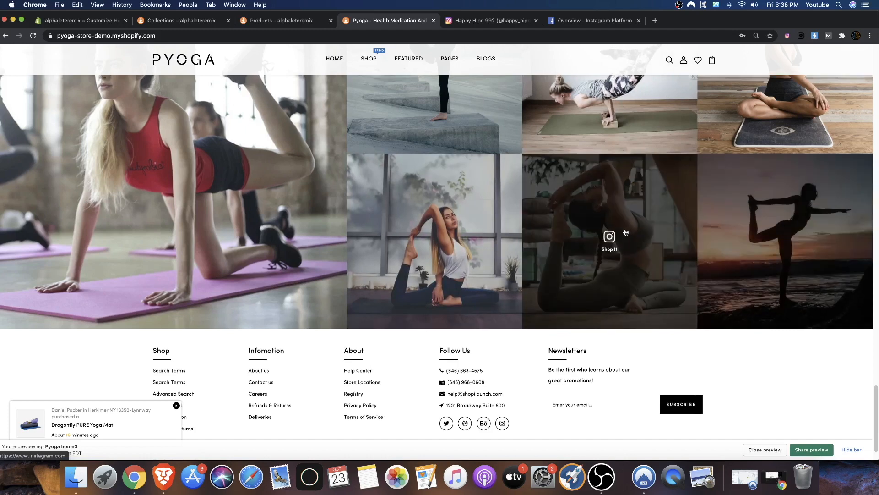
scroll(487, 207, up, 3)
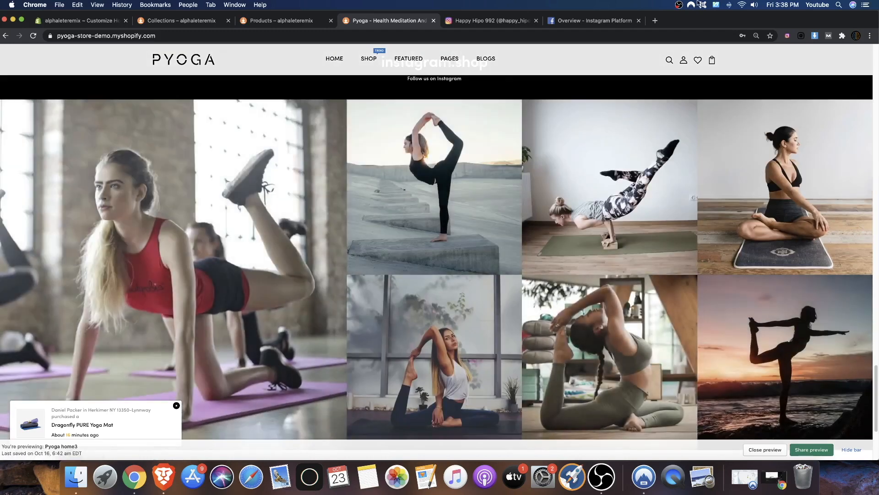
Open instagram.com in a new browser tab after checking the theme editor's home page preview
click(657, 21)
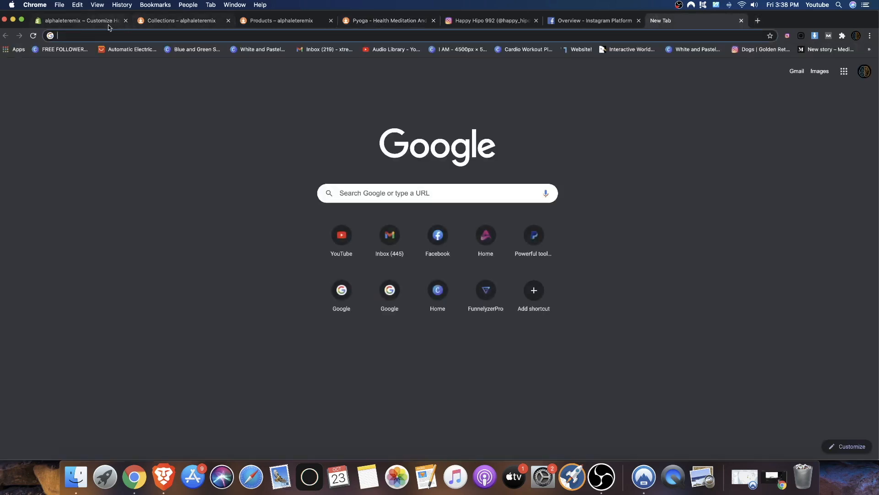
click(108, 23)
scroll(220, 158, up, 20)
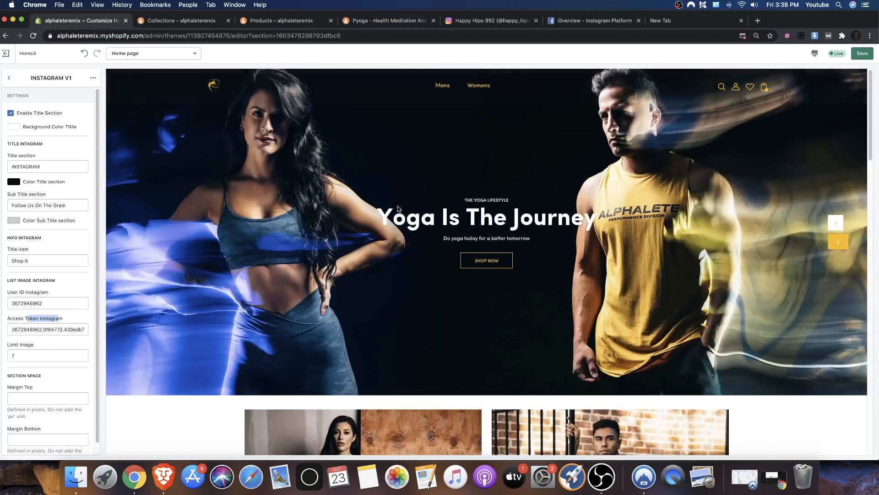
click(664, 20)
text(instagram)
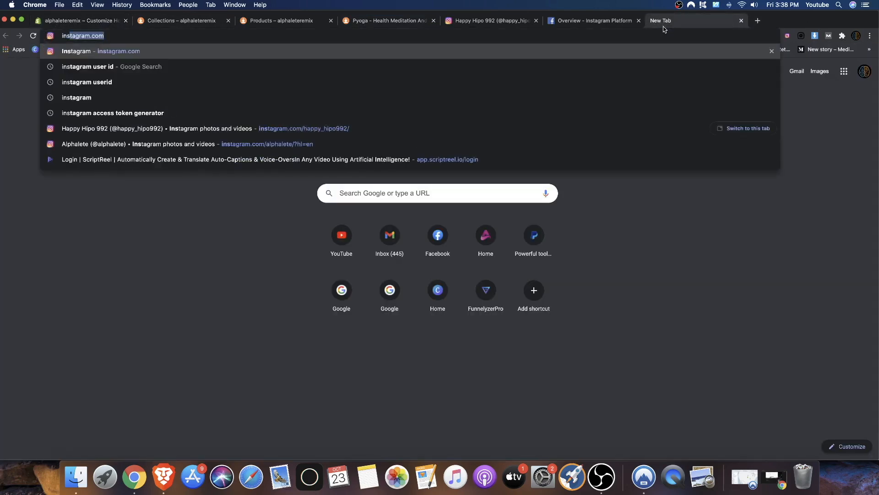
key(Return)
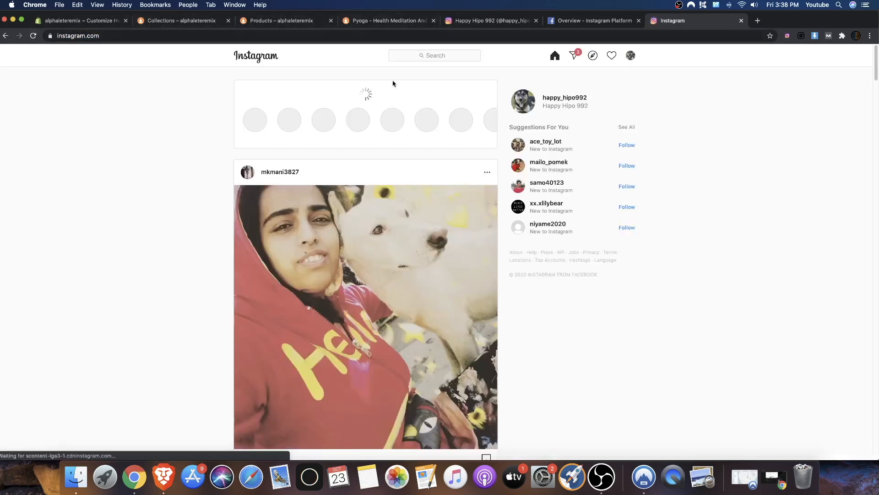
Search Instagram for alphalete, open the brand's profile and look through its posts
click(406, 54)
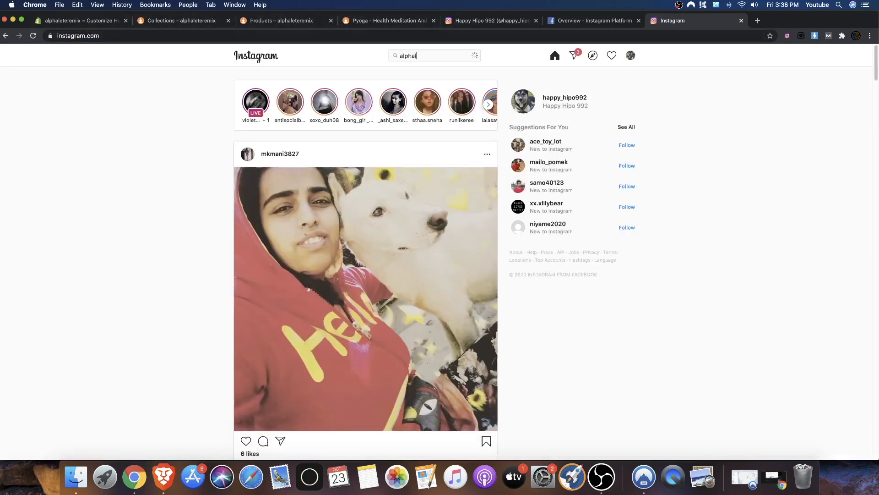
text(alphalete)
click(419, 91)
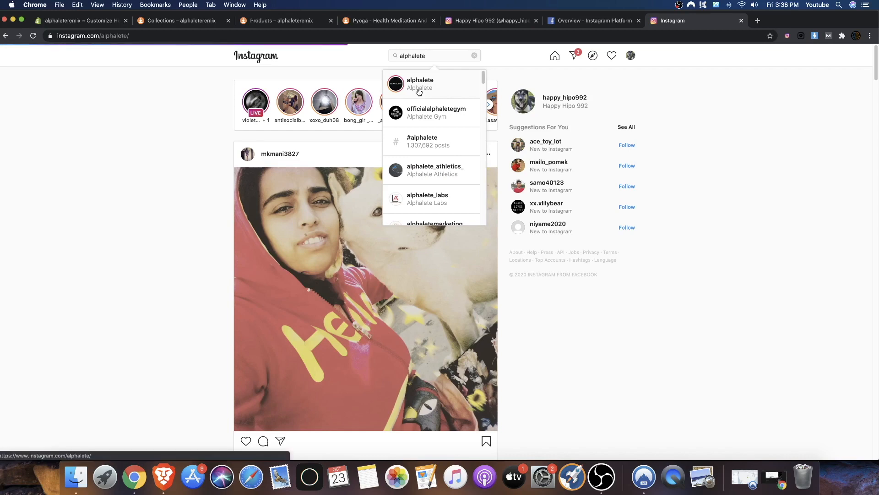
scroll(403, 94, down, 5)
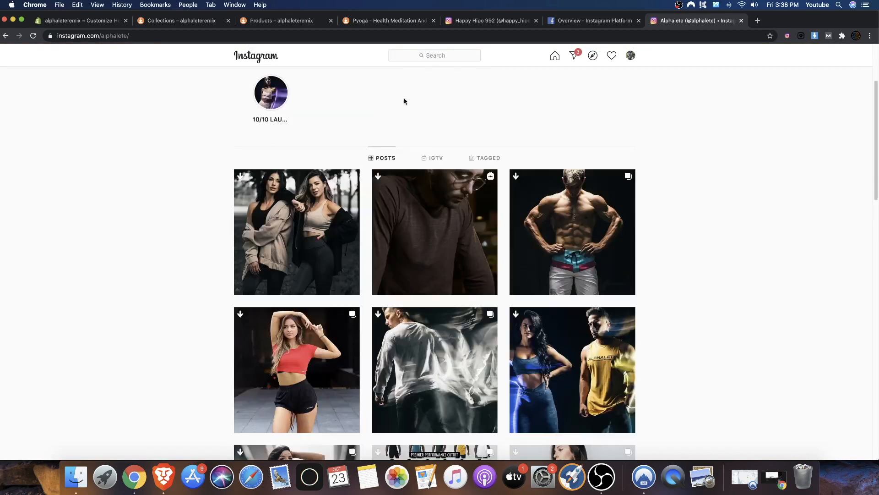
scroll(412, 219, down, 3)
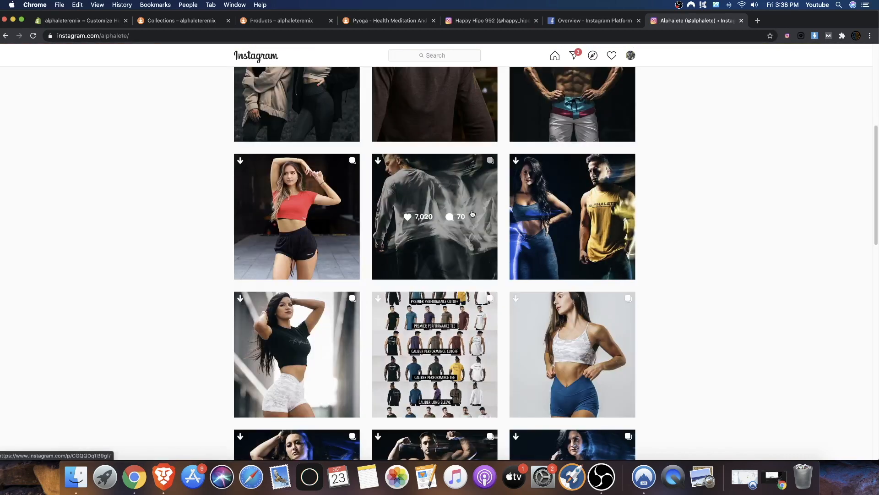
scroll(603, 107, up, 4)
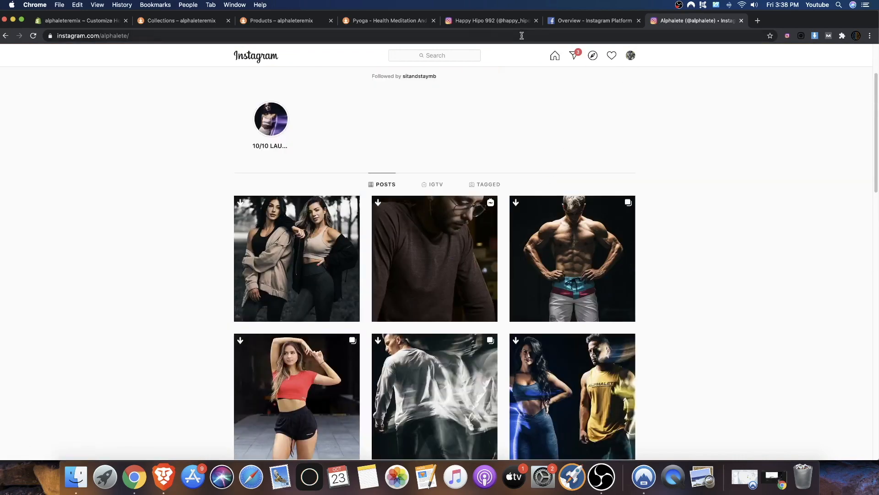
Return to the theme editor's list of home page sections and hide INSTAGRAM V2 and INSTAGRAM V1
click(554, 23)
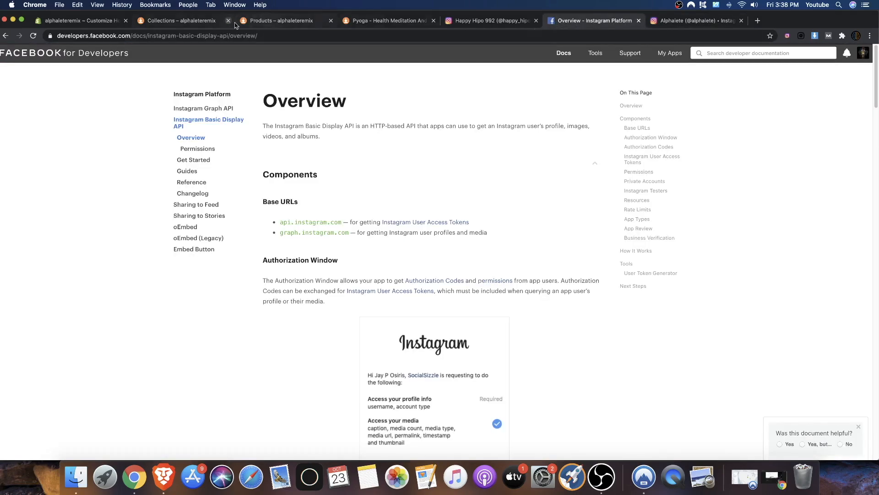
click(374, 20)
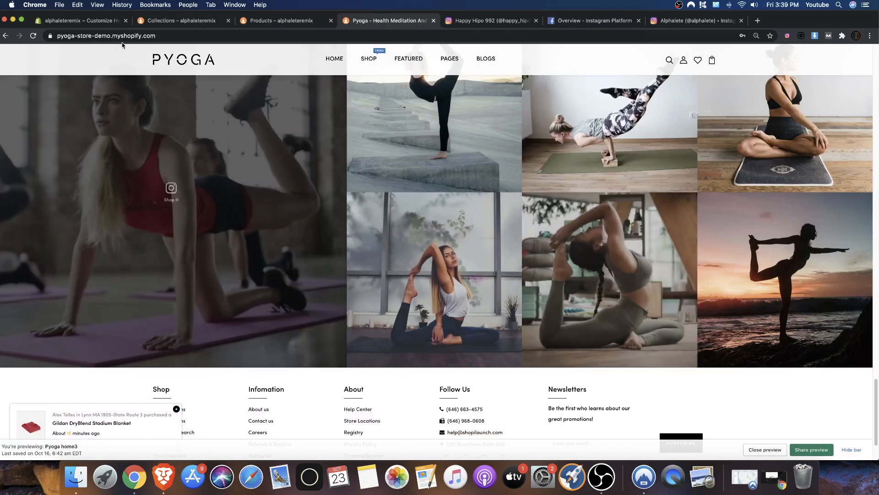
click(82, 21)
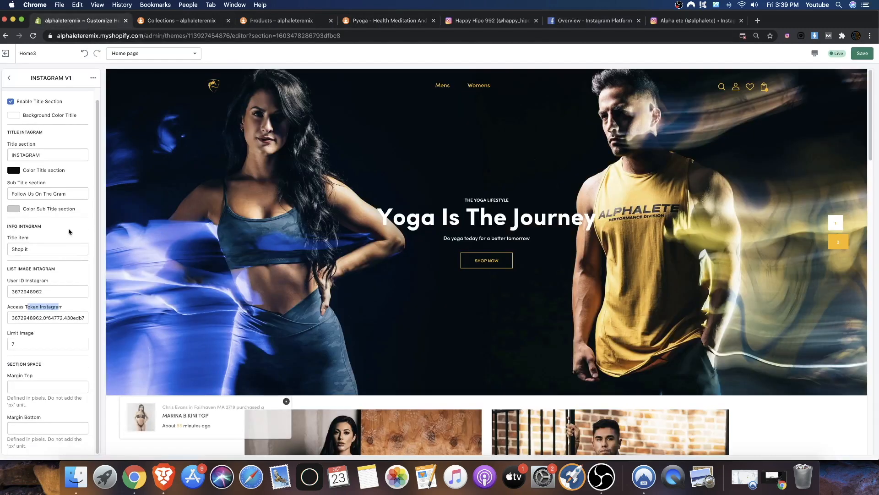
click(10, 79)
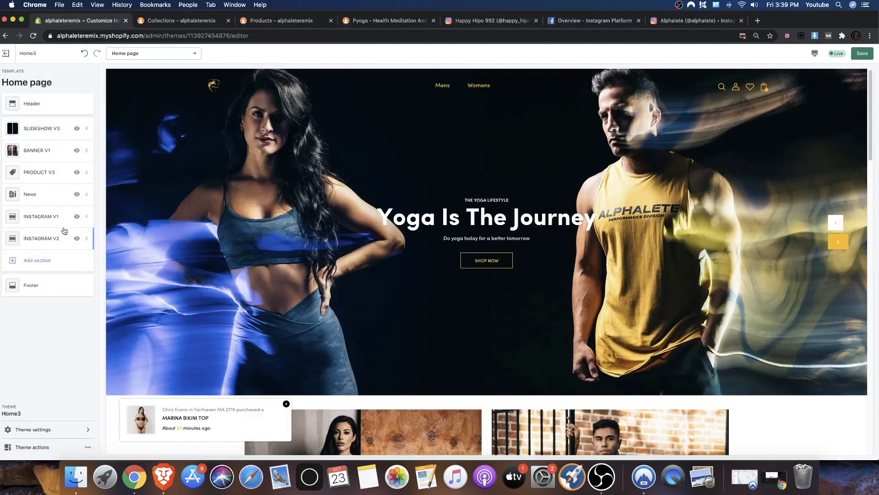
scroll(284, 289, down, 15)
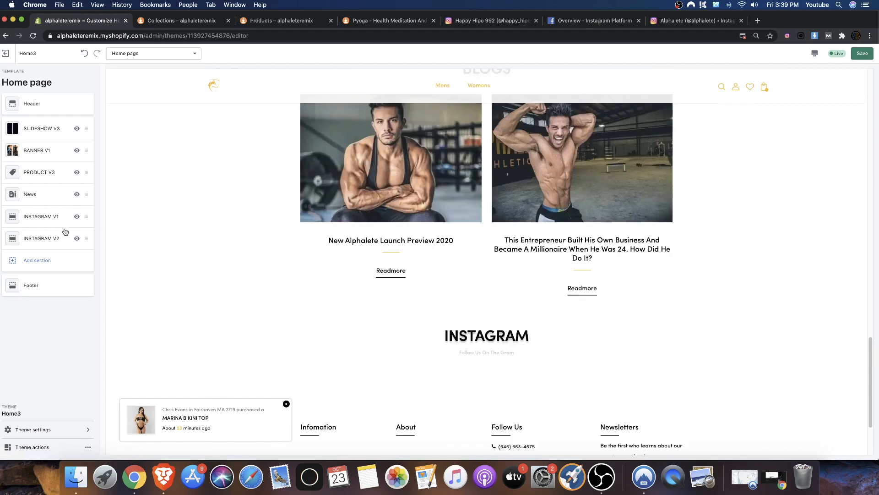
click(77, 238)
click(77, 218)
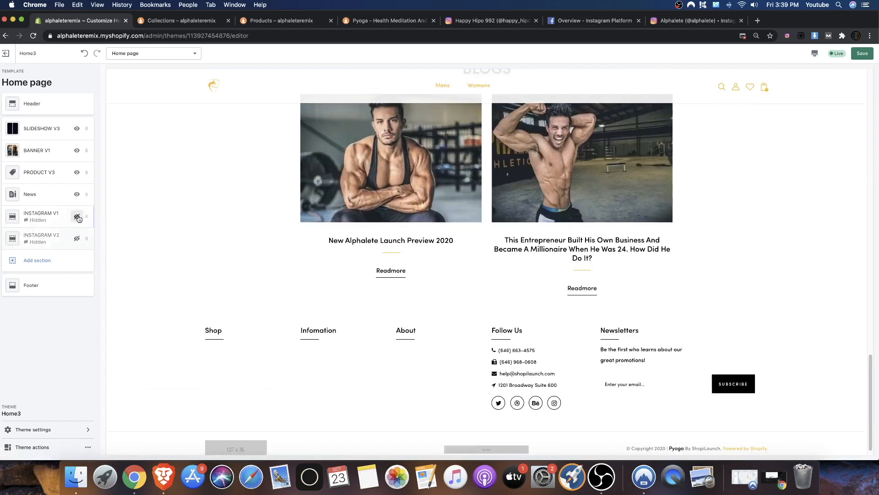
Remove the INSTAGRAM V1 and INSTAGRAM V2 sections from the home page
click(64, 221)
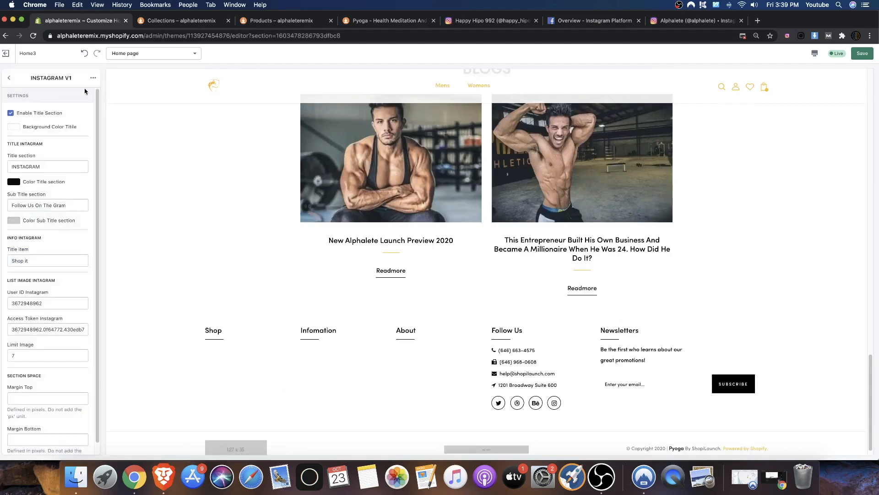
click(75, 111)
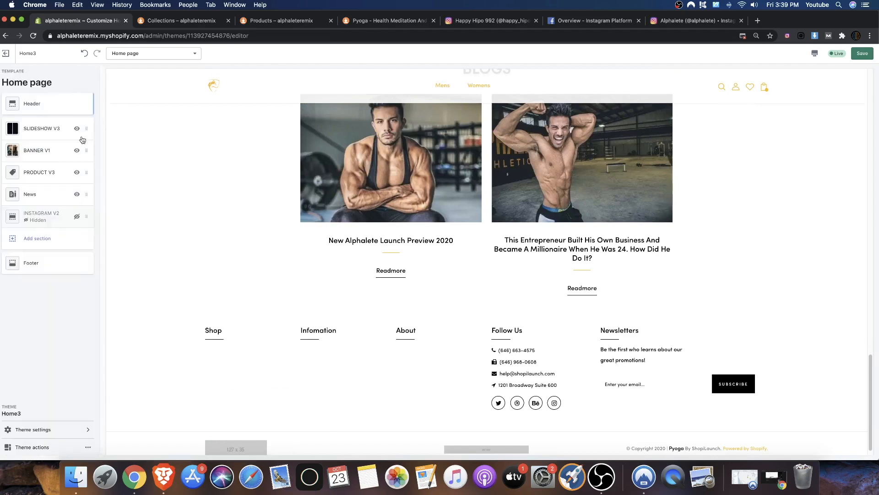
click(48, 221)
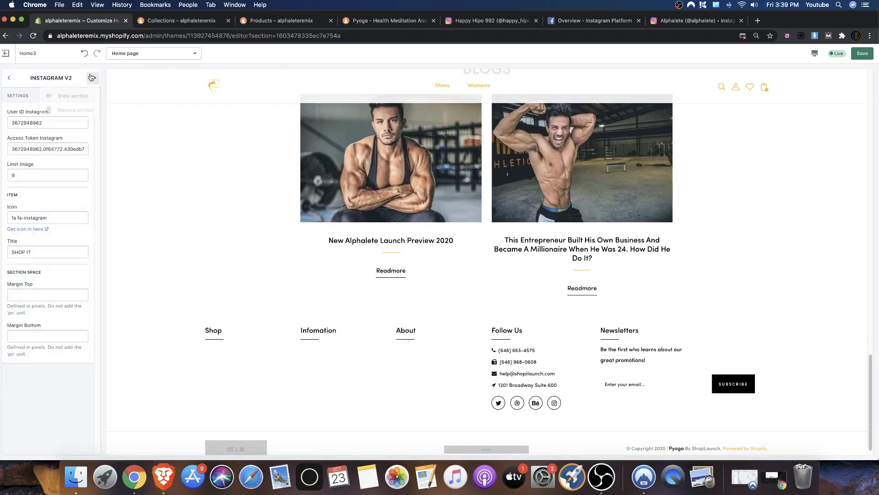
click(80, 109)
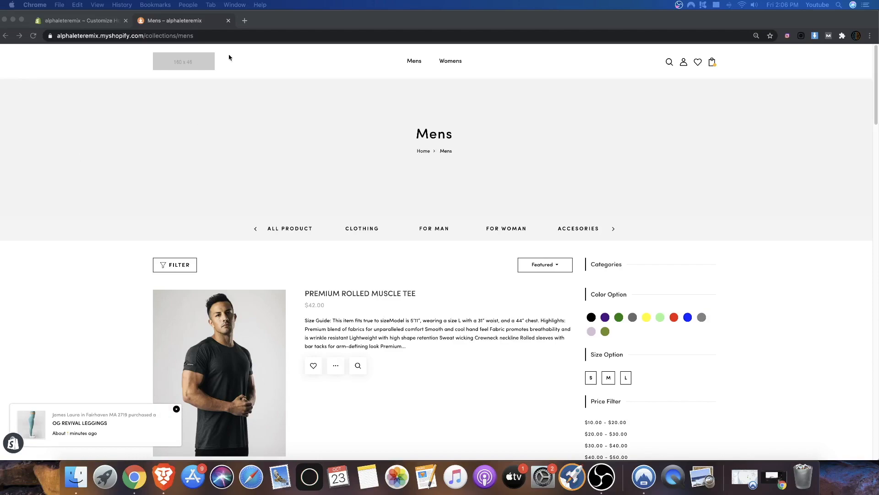
Return to the theme editor, look over the home page preview and switch between the slideshow's two slides
click(104, 26)
scroll(272, 182, down, 10)
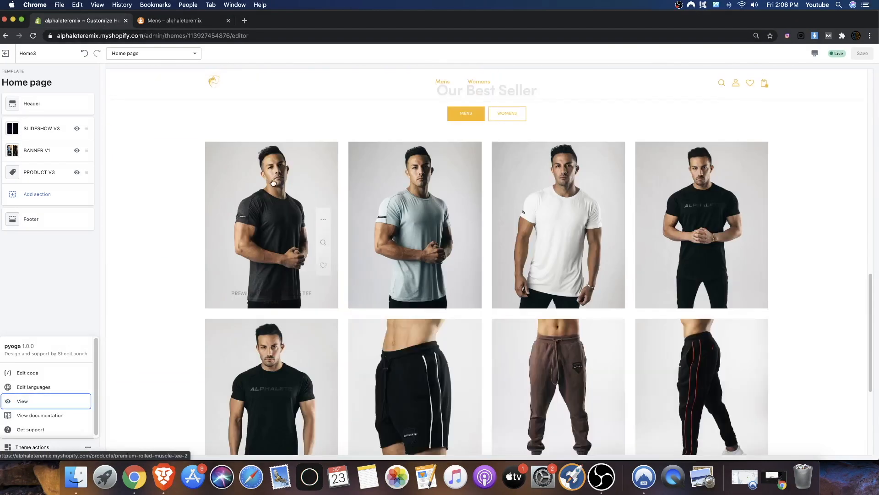
scroll(275, 179, down, 5)
scroll(284, 174, up, 15)
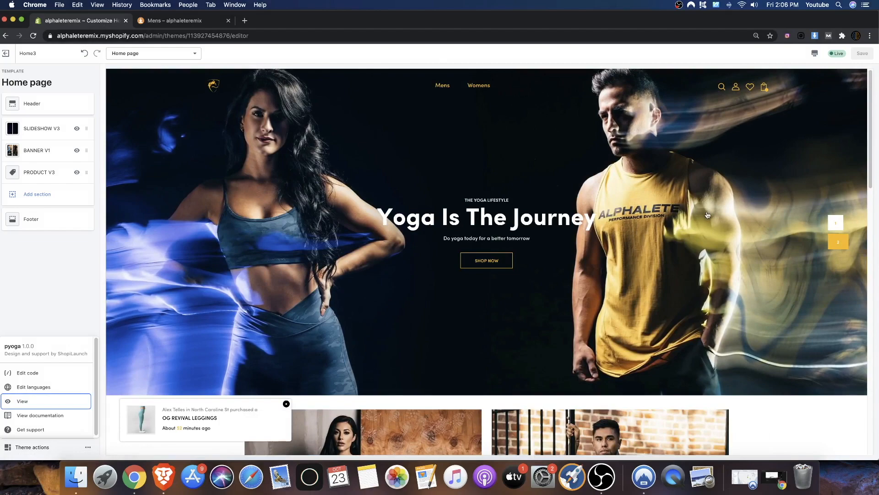
click(838, 225)
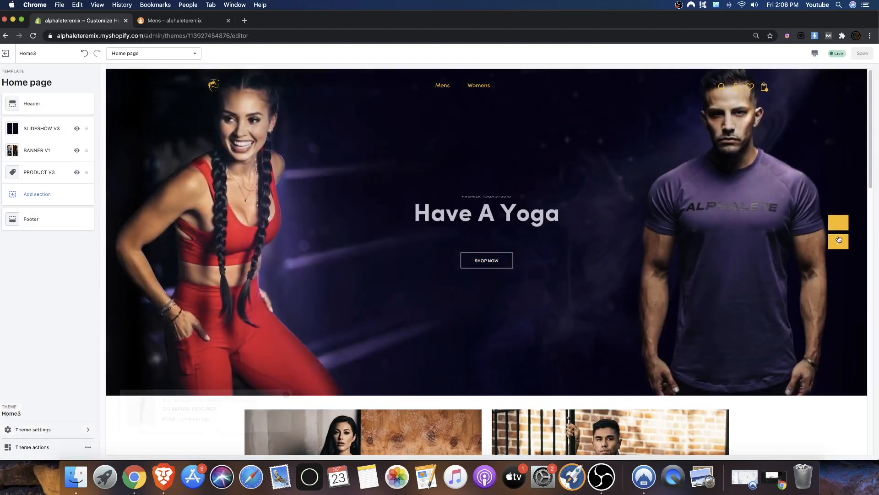
click(838, 241)
click(836, 227)
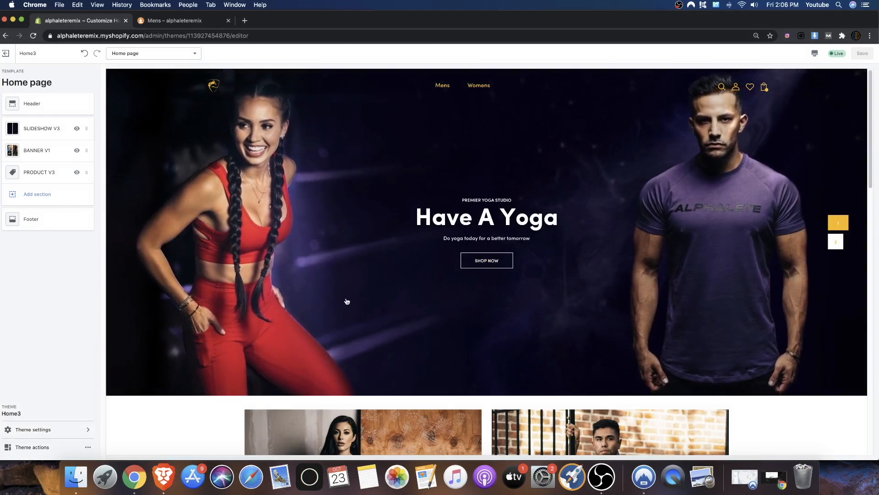
Review the home page's banners and the men's products under Our Best Seller
scroll(453, 298, down, 5)
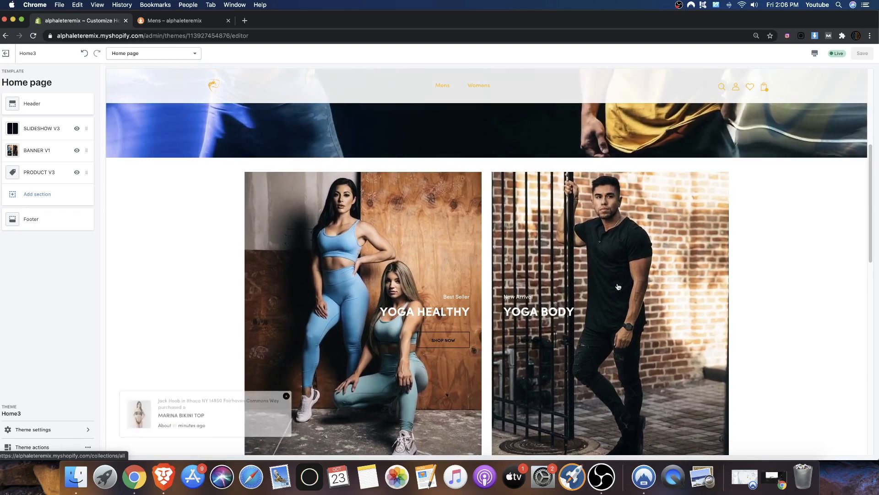
scroll(604, 285, down, 4)
scroll(591, 281, down, 4)
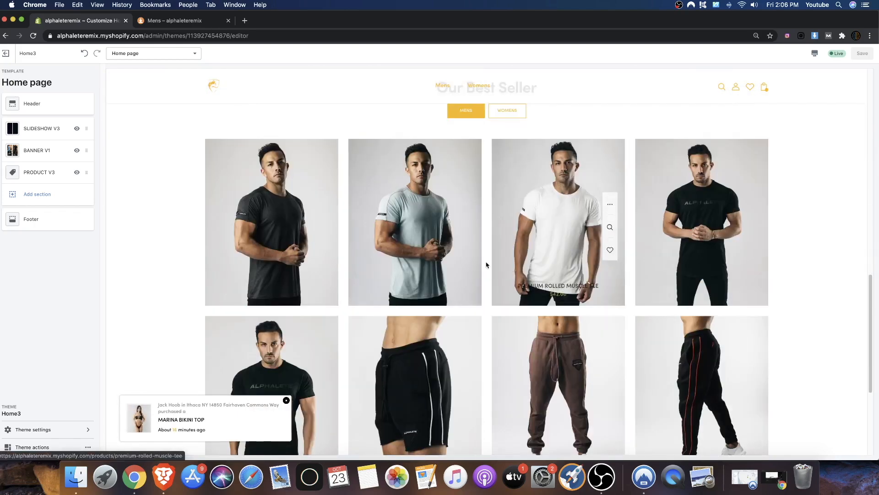
scroll(596, 270, down, 2)
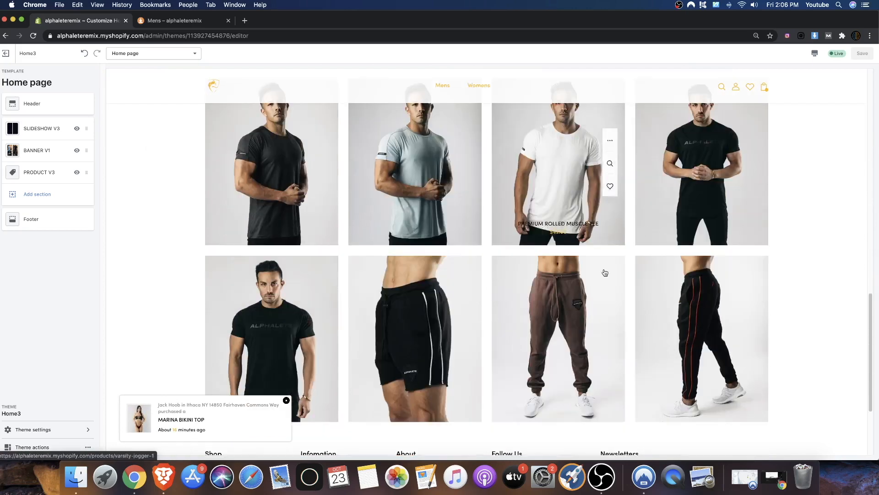
scroll(533, 261, up, 3)
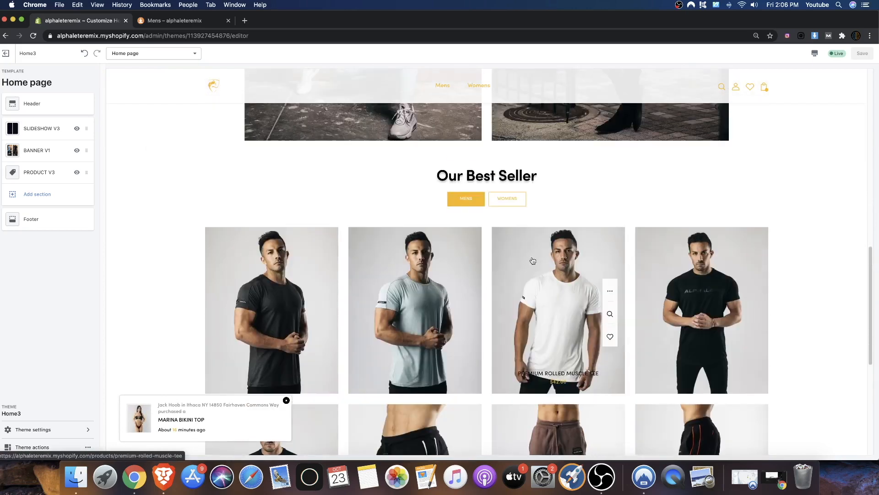
Show the Womens products under Our Best Seller and look through them down to the footer
click(500, 205)
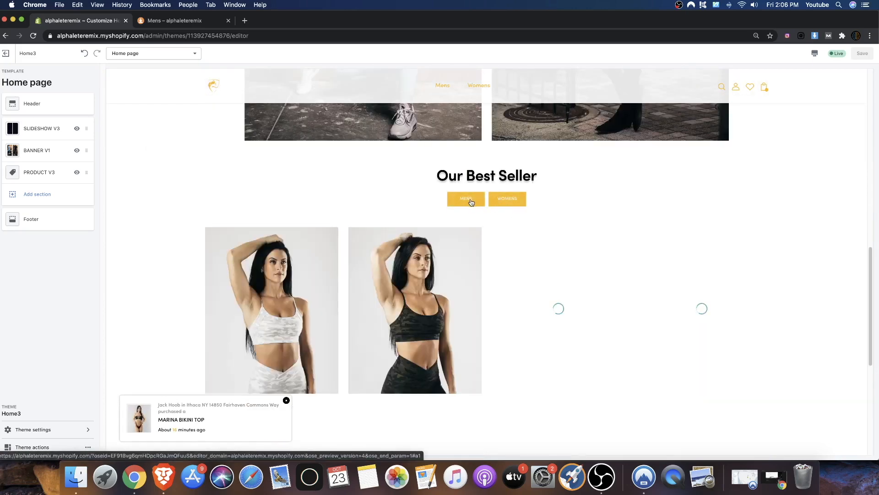
scroll(395, 192, down, 3)
scroll(475, 244, up, 1)
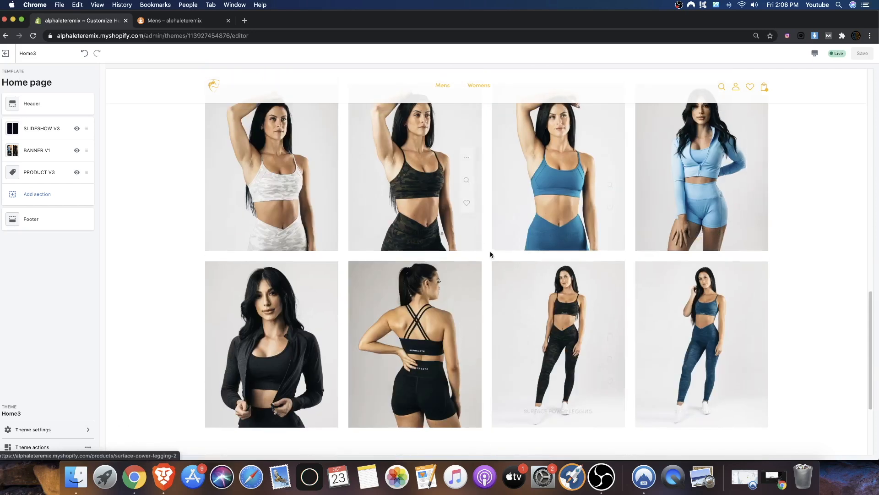
scroll(799, 390, up, 1)
scroll(538, 315, down, 3)
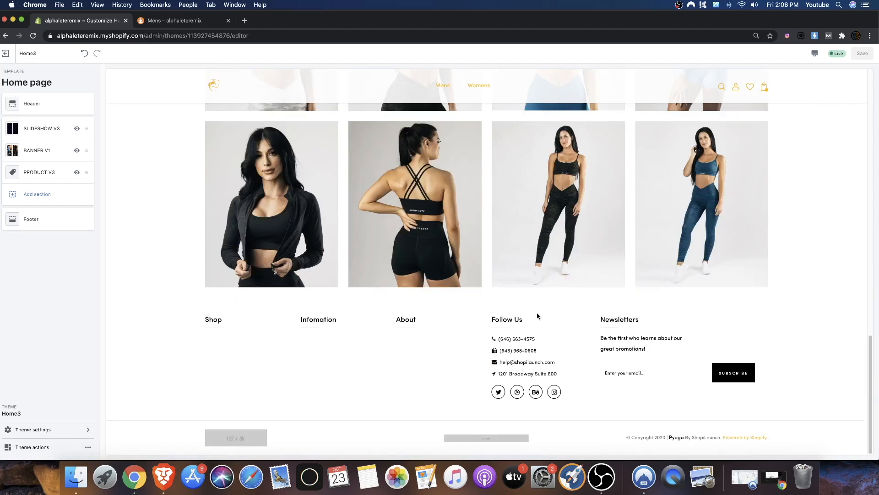
scroll(460, 261, up, 8)
scroll(498, 308, up, 10)
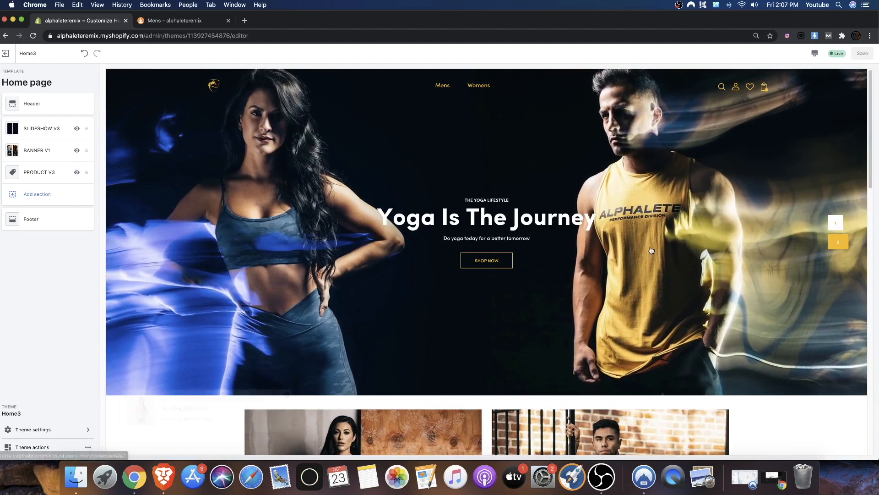
Look over the home page preview once more, from the slideshow to the best-seller products
click(46, 109)
click(9, 78)
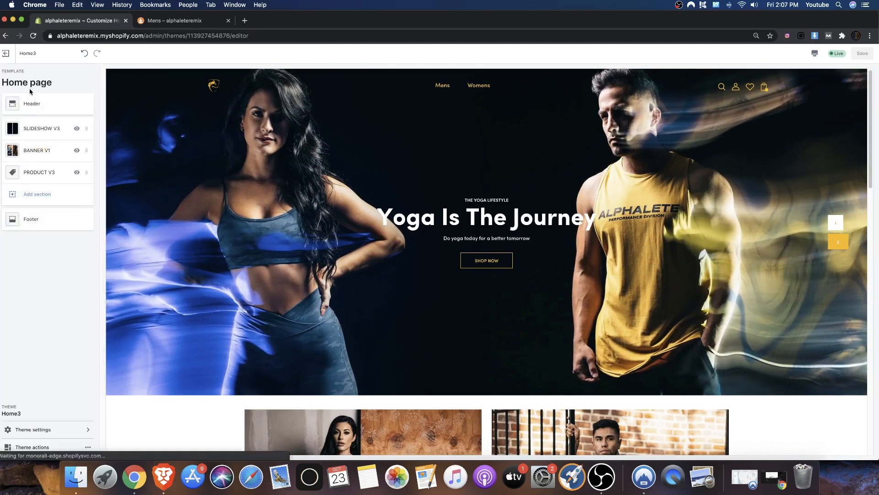
scroll(273, 164, down, 15)
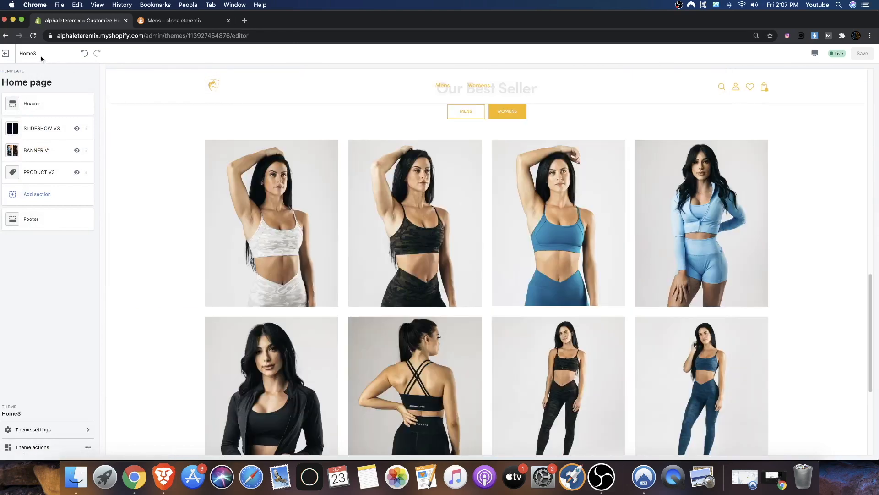
scroll(324, 314, up, 15)
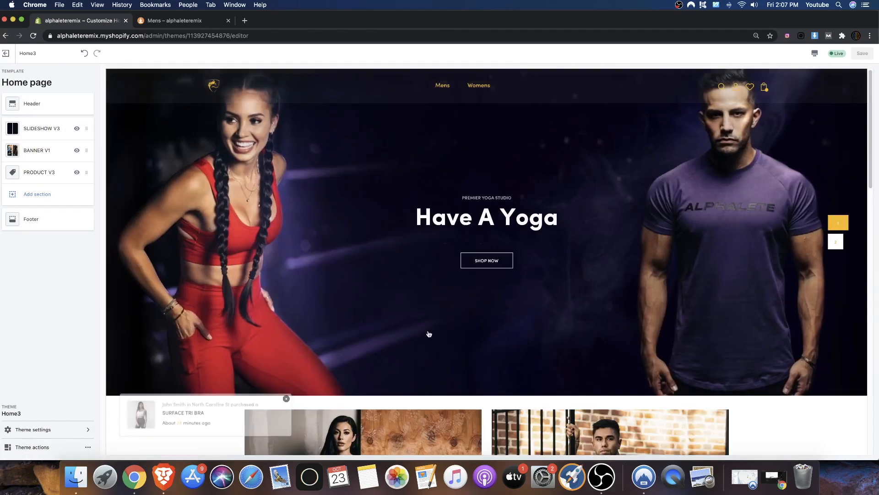
Follow the slideshow's Shop Now link to the Products collection page and look through its full product list
click(496, 262)
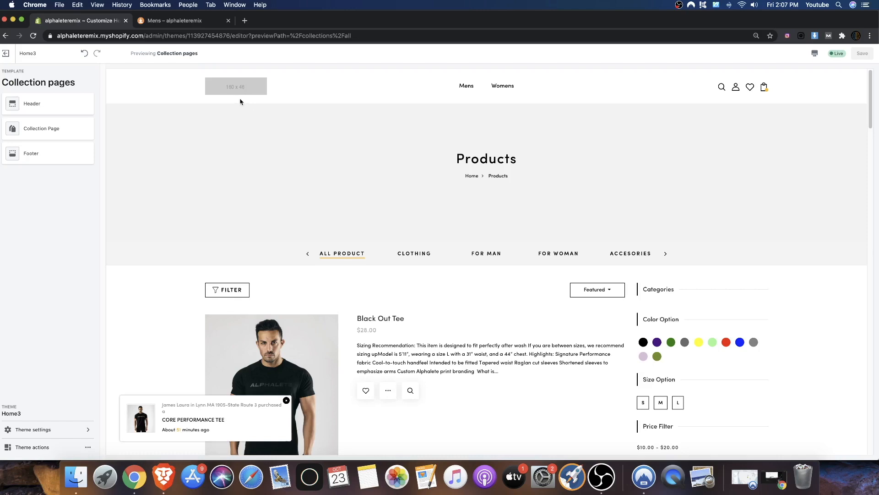
scroll(306, 102, down, 20)
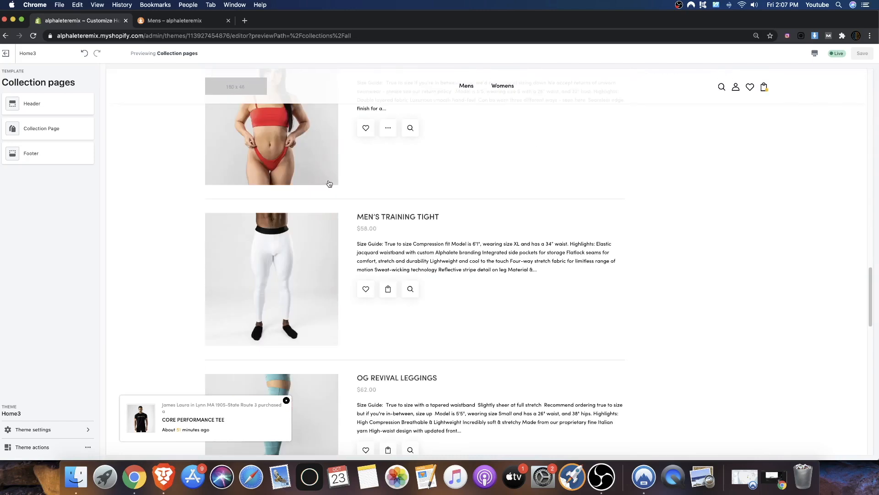
scroll(330, 183, up, 10)
scroll(330, 190, up, 10)
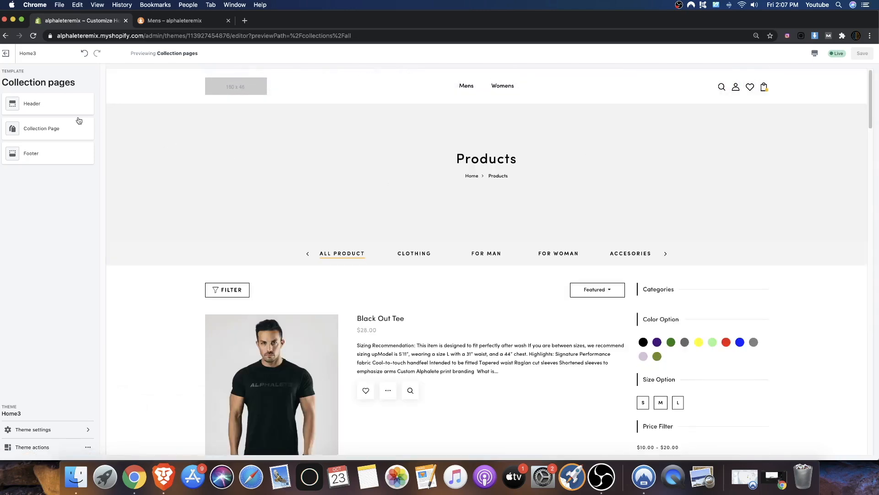
scroll(434, 294, down, 20)
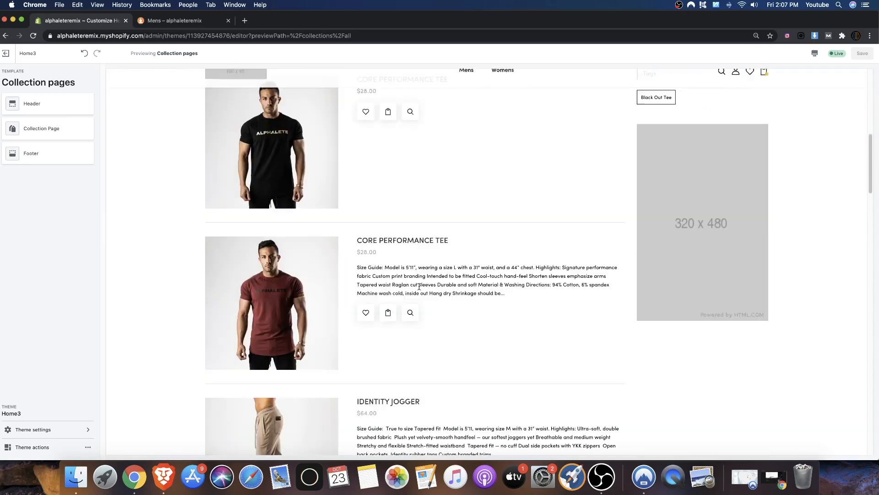
scroll(420, 290, down, 6)
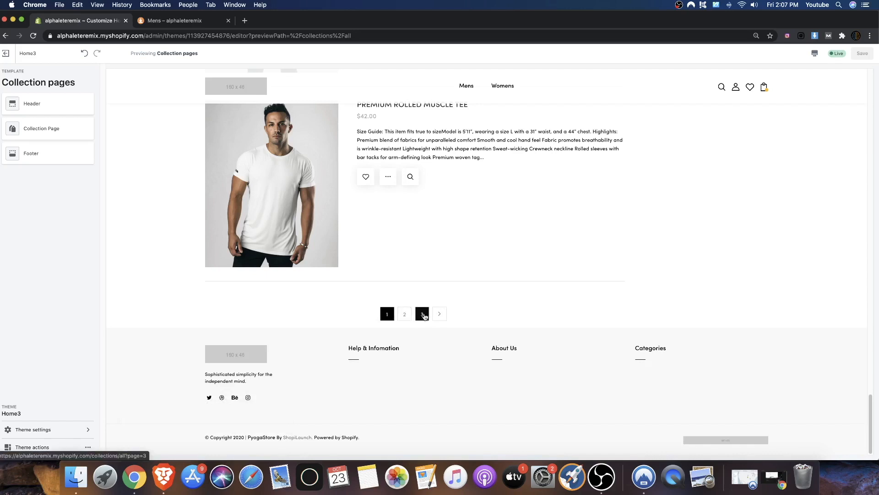
Open page 2 of the Products collection, look through its items and return to page 1
click(405, 314)
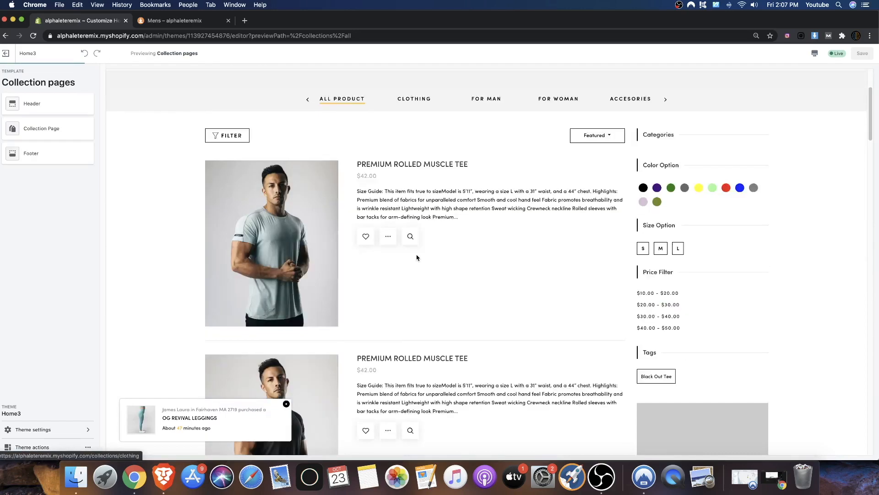
scroll(417, 256, down, 20)
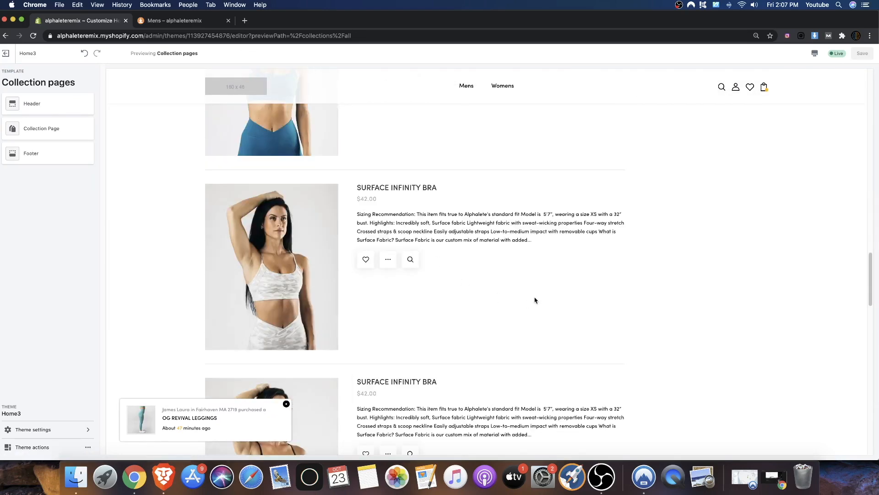
scroll(402, 269, down, 10)
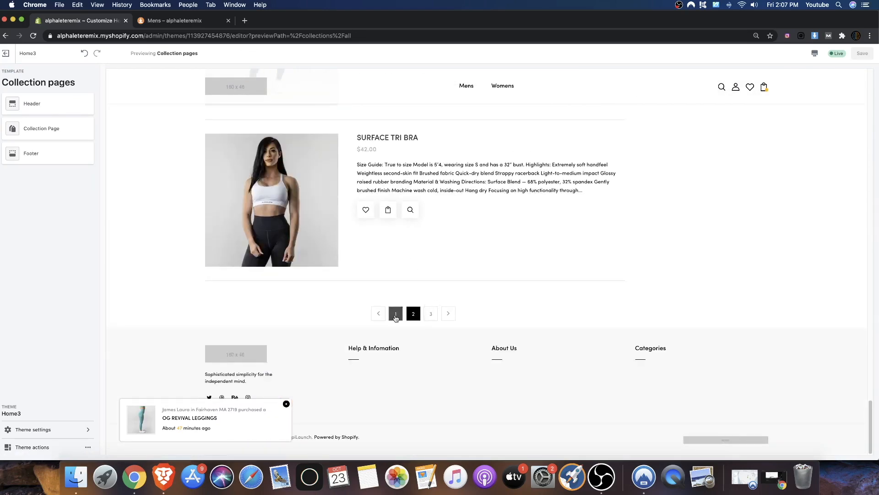
click(395, 317)
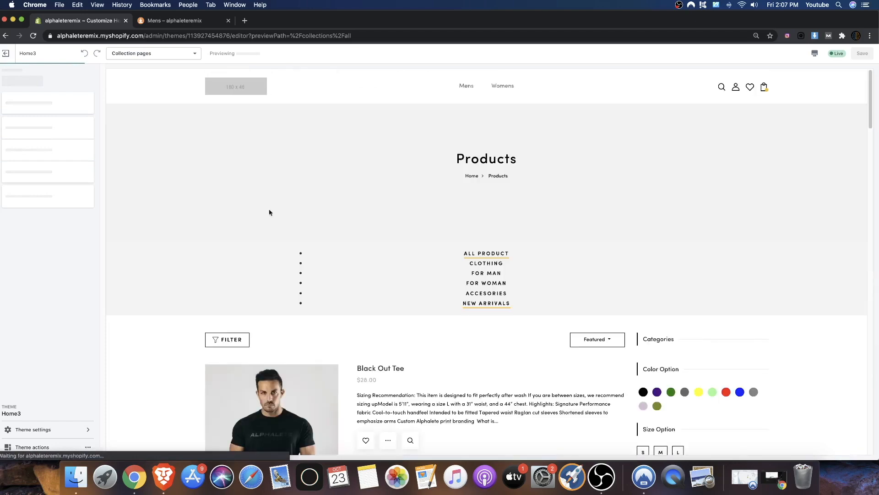
Examine the collection page's category bar, filters and product list layout, including the description of the Black Out Tee
scroll(495, 250, down, 6)
scroll(477, 247, up, 4)
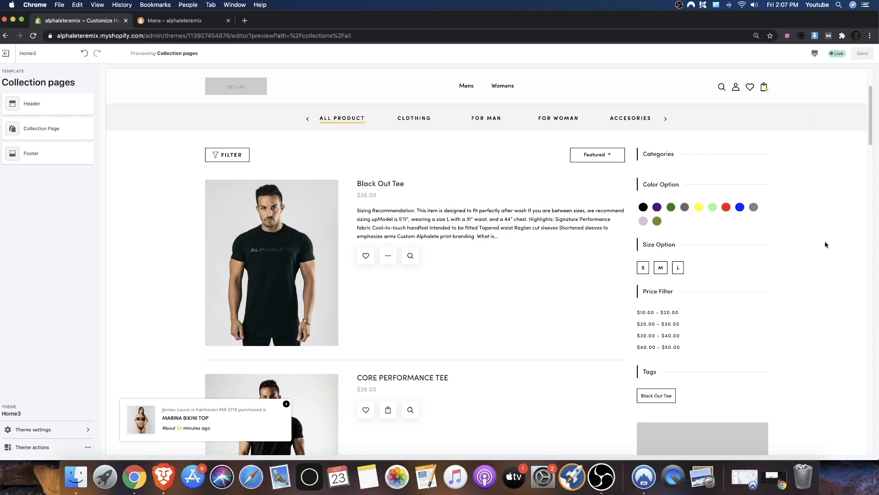
scroll(793, 237, down, 15)
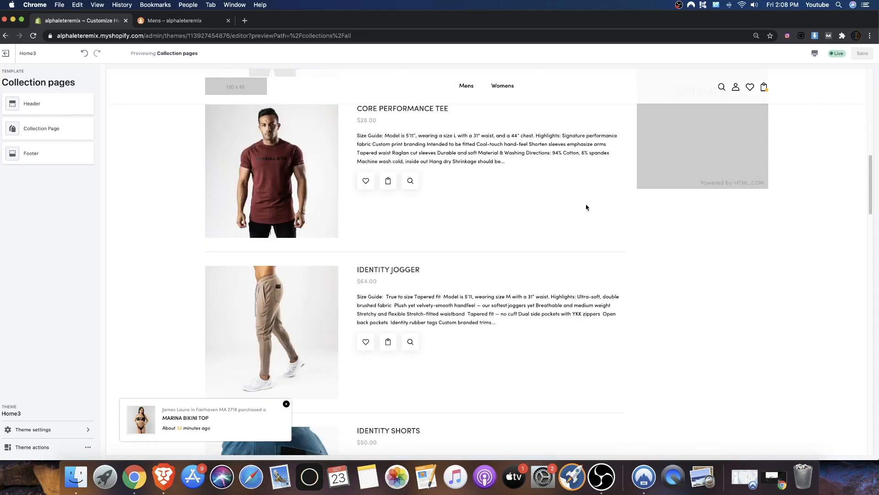
scroll(477, 207, up, 15)
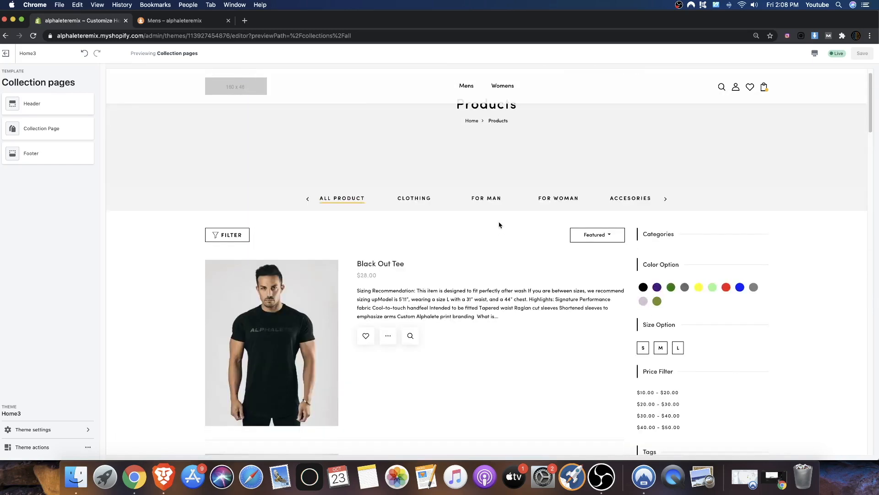
scroll(499, 225, up, 2)
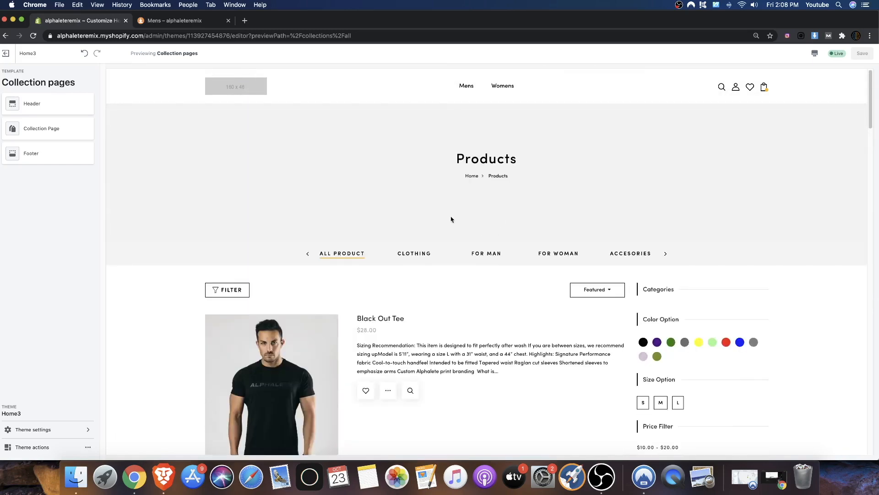
scroll(607, 313, down, 5)
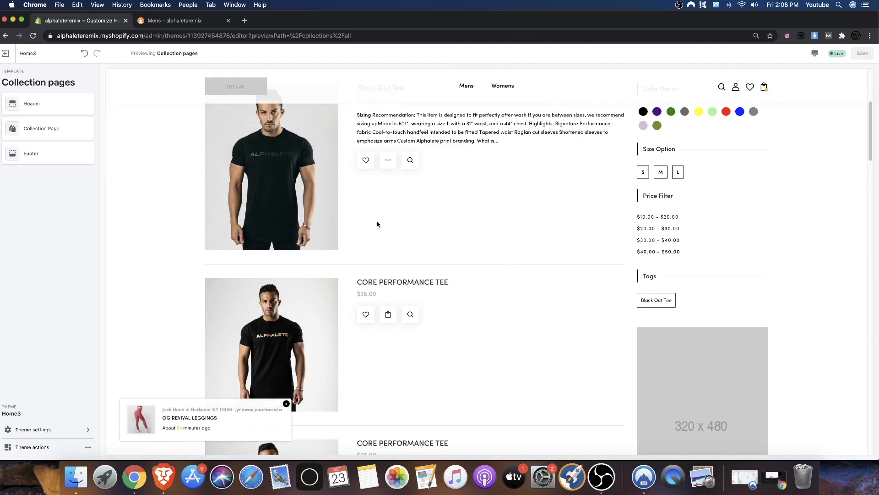
scroll(352, 229, up, 4)
drag(358, 281, 510, 297)
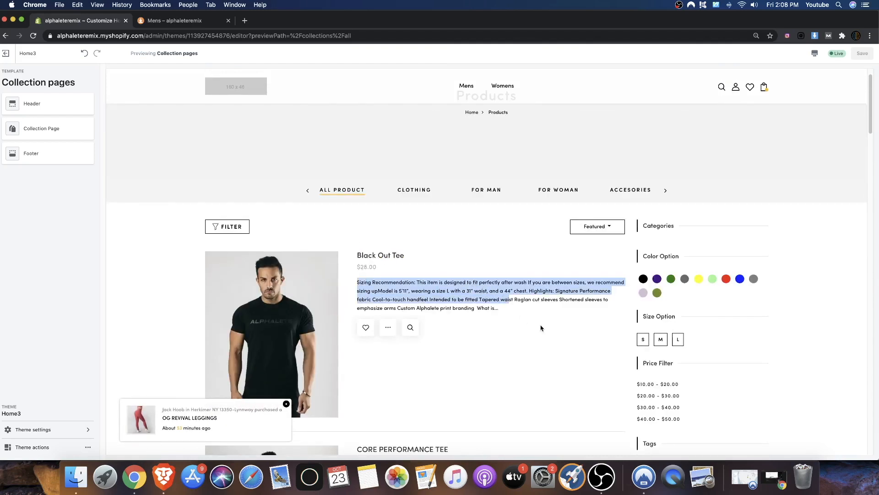
scroll(263, 348, down, 1)
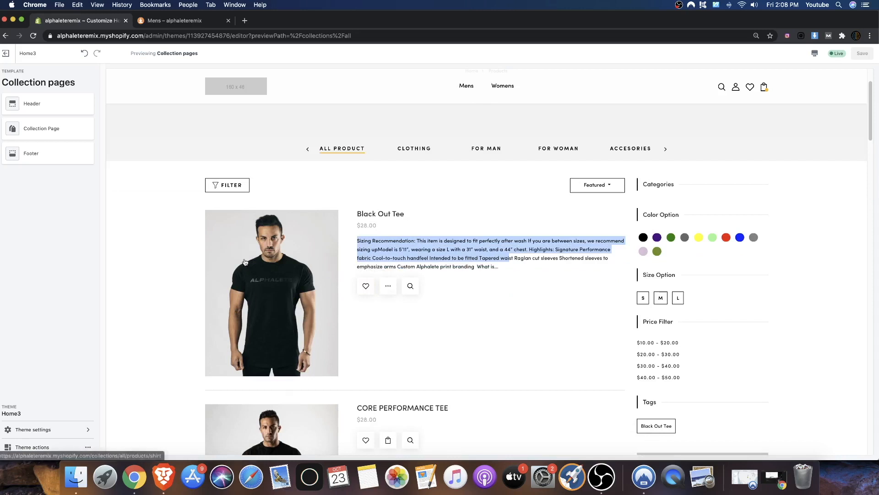
Open the Black Out Tee's product page and look over its images, size options and purchase area
click(386, 287)
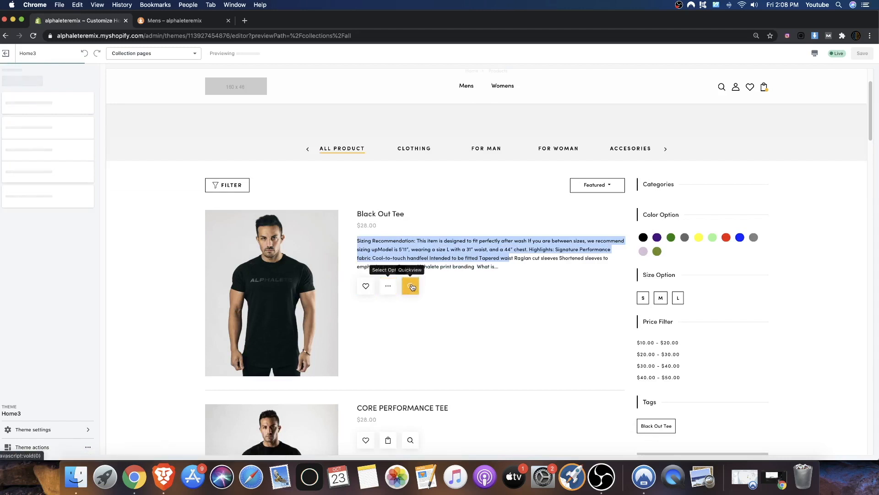
scroll(590, 232, down, 4)
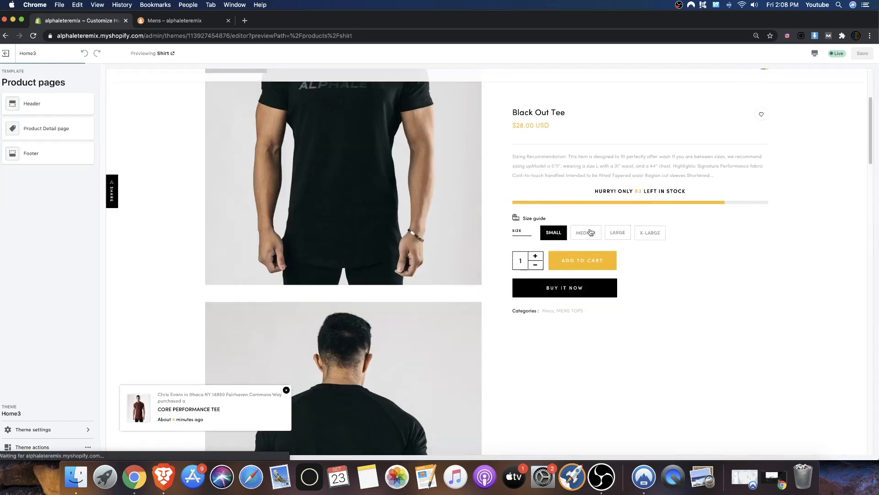
scroll(591, 232, down, 18)
scroll(526, 220, up, 17)
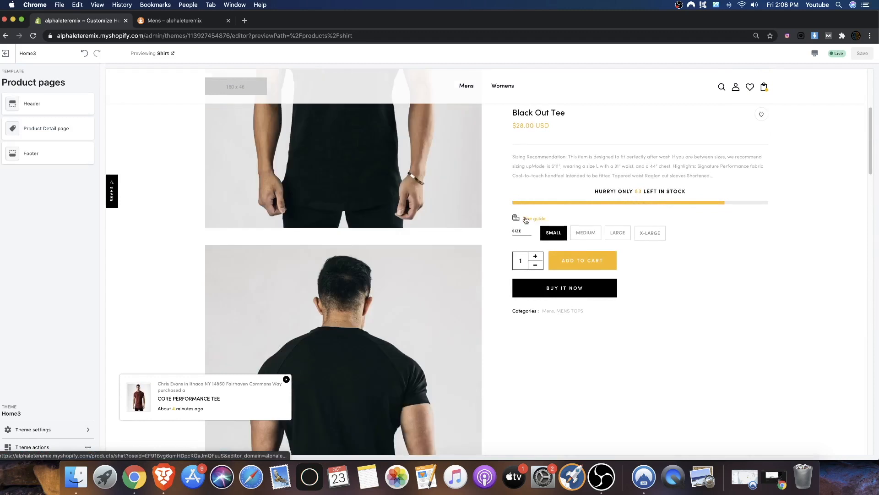
scroll(526, 220, up, 10)
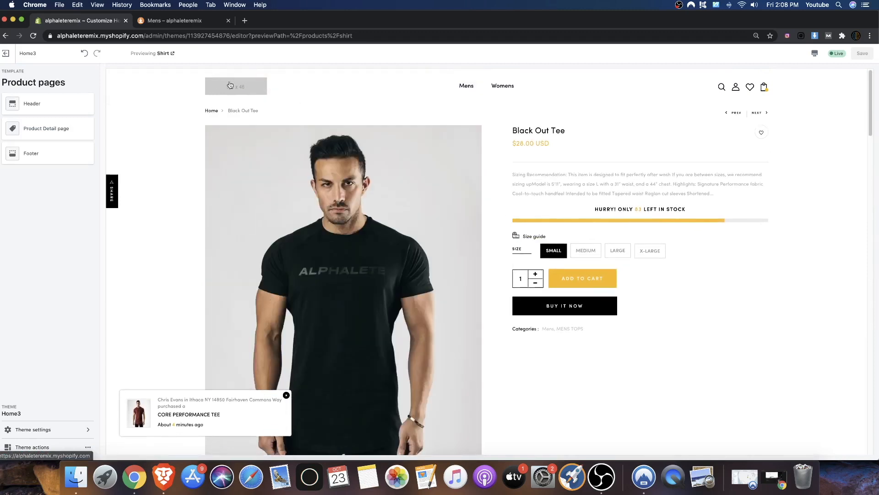
Open the live storefront preview in a new tab, then return the theme editor to the Products collection page
click(174, 54)
click(87, 21)
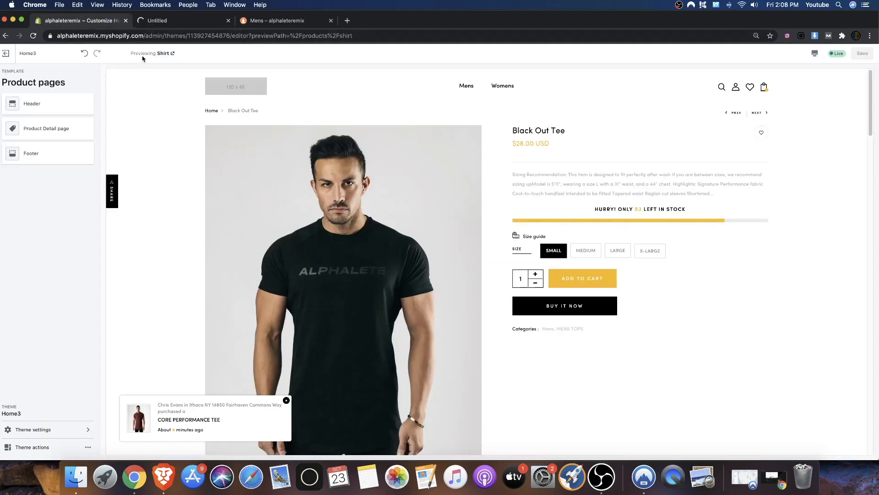
click(6, 35)
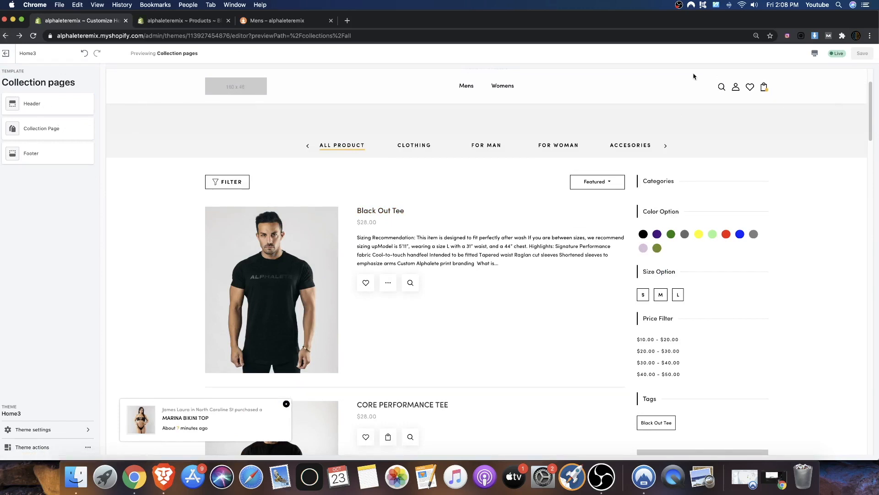
Examine the Header section's settings, comparing the Header Homepage group with the Header Other Pages group
click(73, 114)
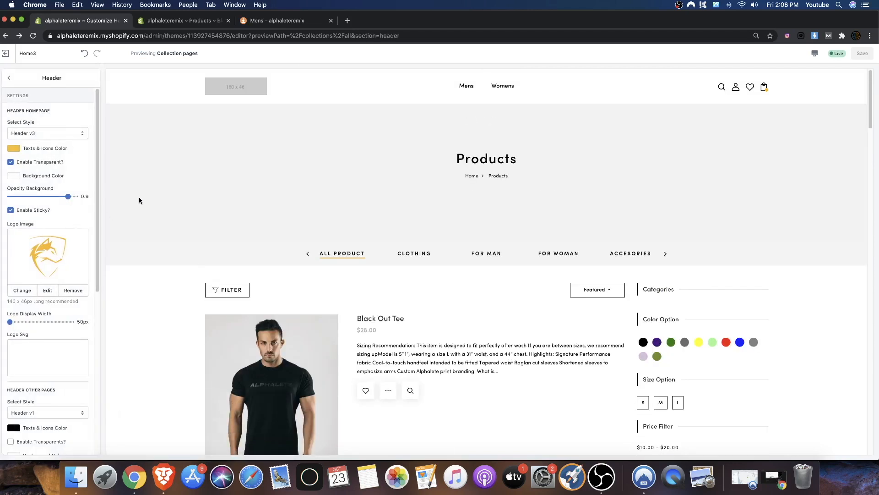
scroll(46, 238, down, 5)
scroll(48, 227, down, 4)
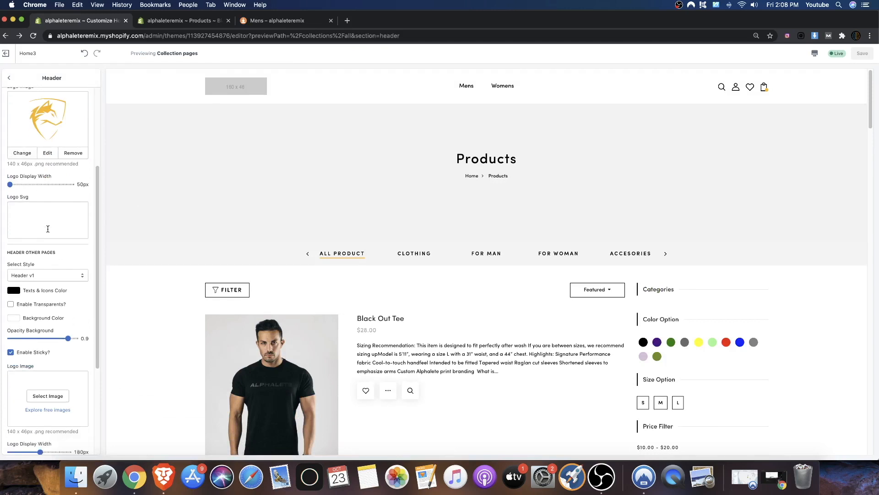
scroll(44, 153, up, 9)
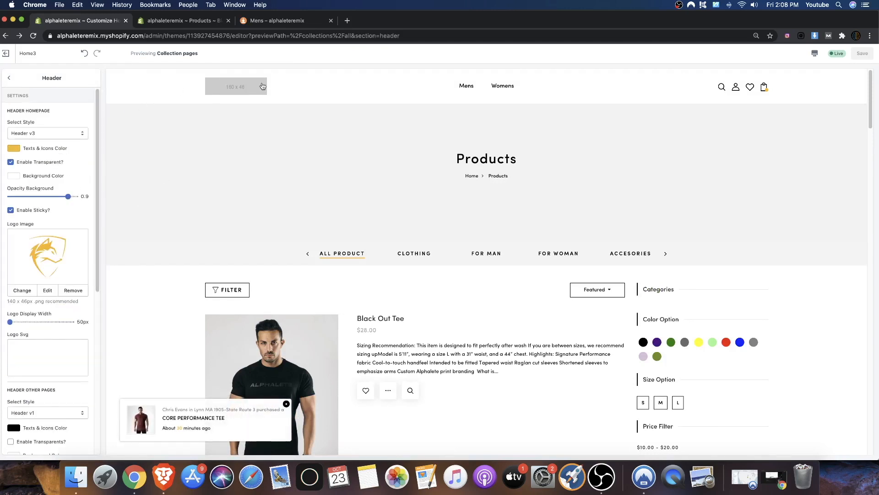
click(9, 78)
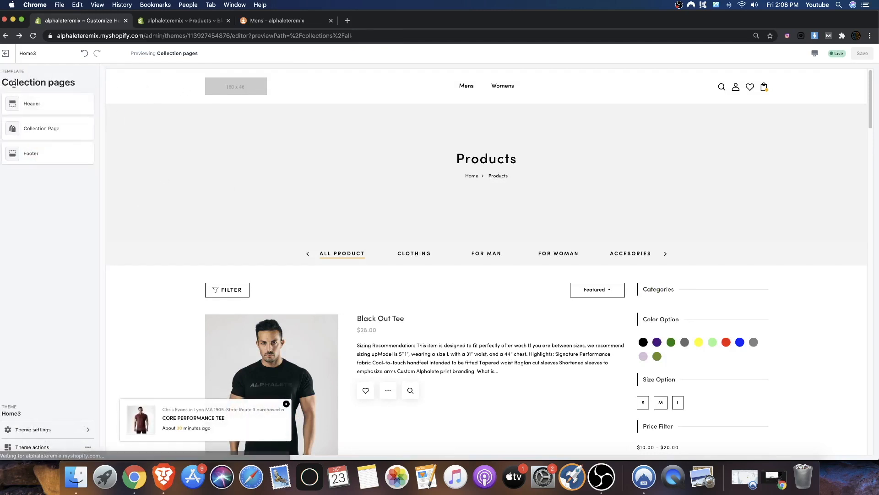
click(41, 103)
drag(7, 111, 53, 114)
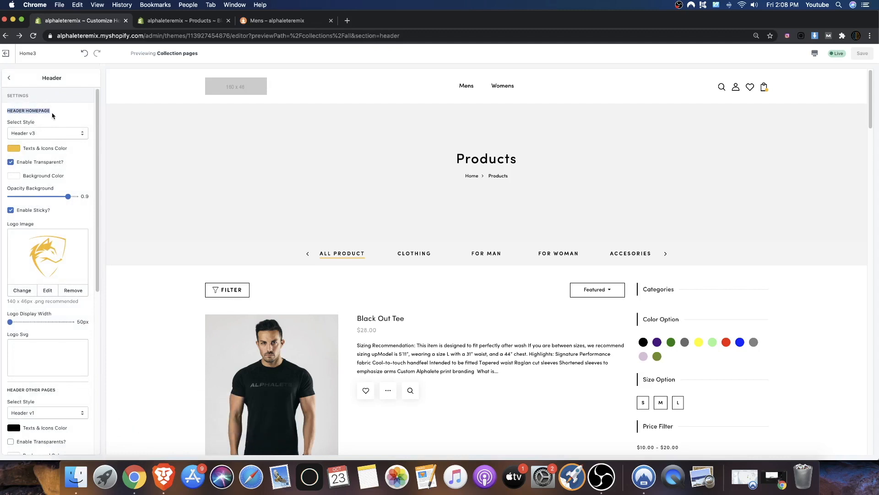
scroll(48, 253, down, 8)
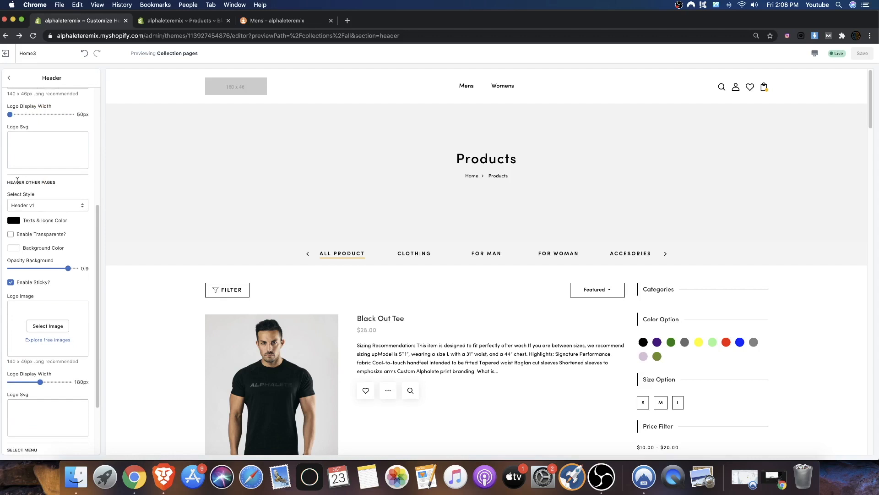
drag(53, 181, 9, 182)
scroll(38, 246, down, 3)
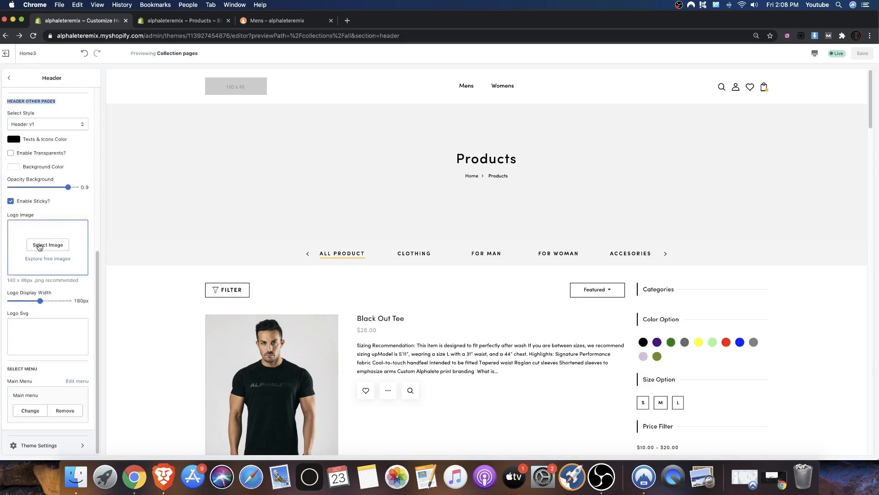
Use the yellow wolf shield as the Header Other Pages logo image and set its display width to 70px
click(40, 245)
scroll(71, 389, down, 5)
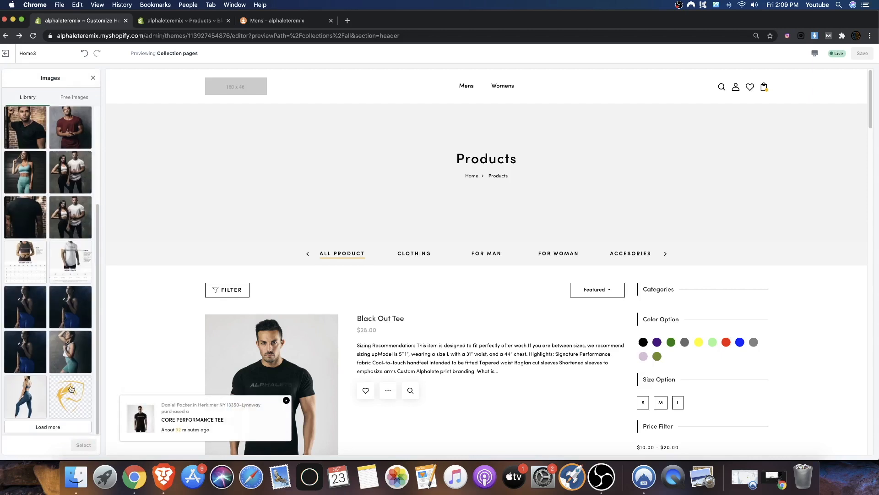
click(71, 389)
click(82, 445)
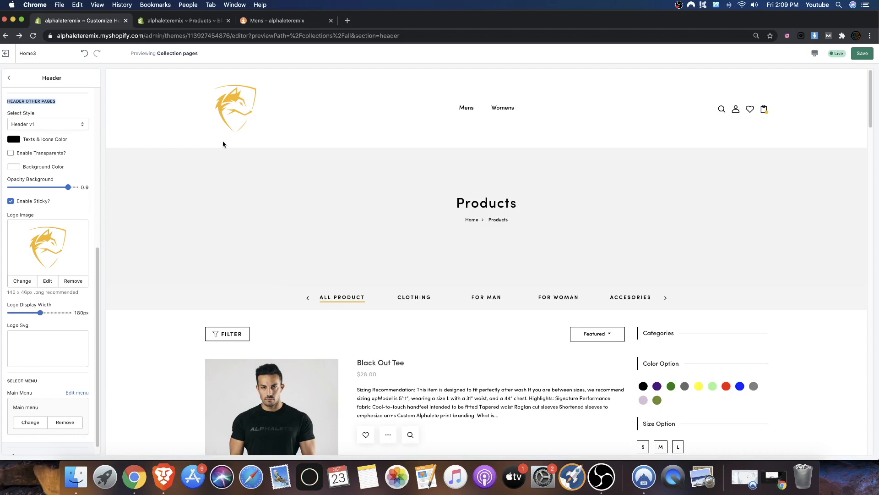
drag(44, 316, 10, 314)
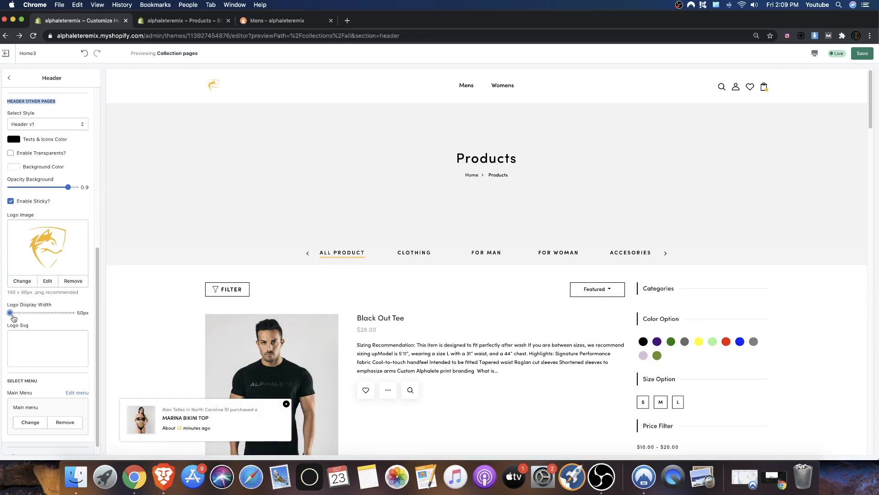
drag(9, 313, 15, 313)
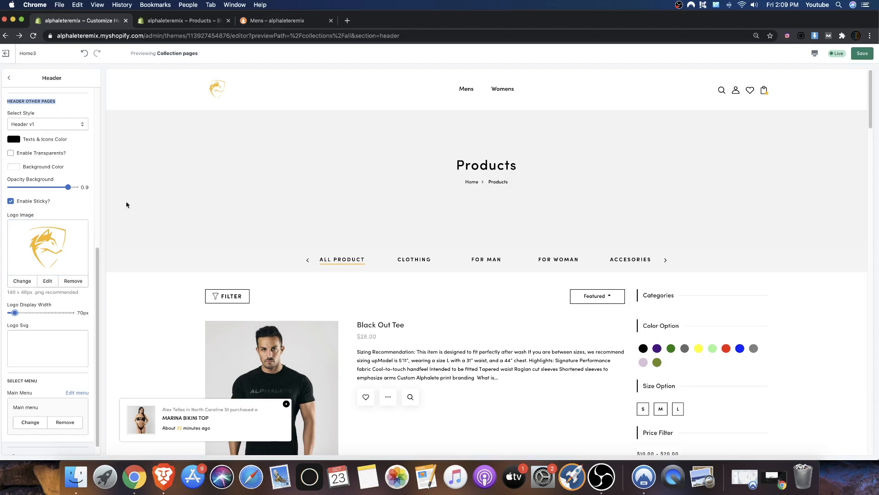
Set the Header Other Pages background color to #000000 and its texts and icons color to red
scroll(46, 302, up, 2)
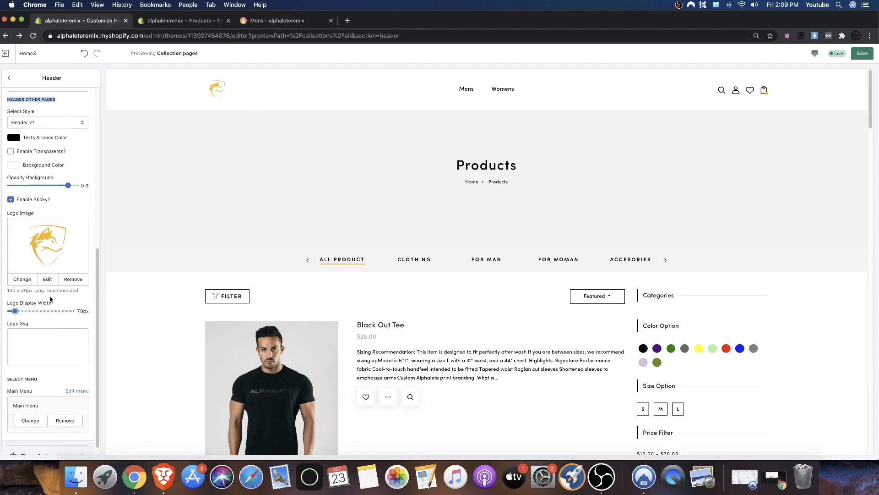
scroll(46, 302, up, 2)
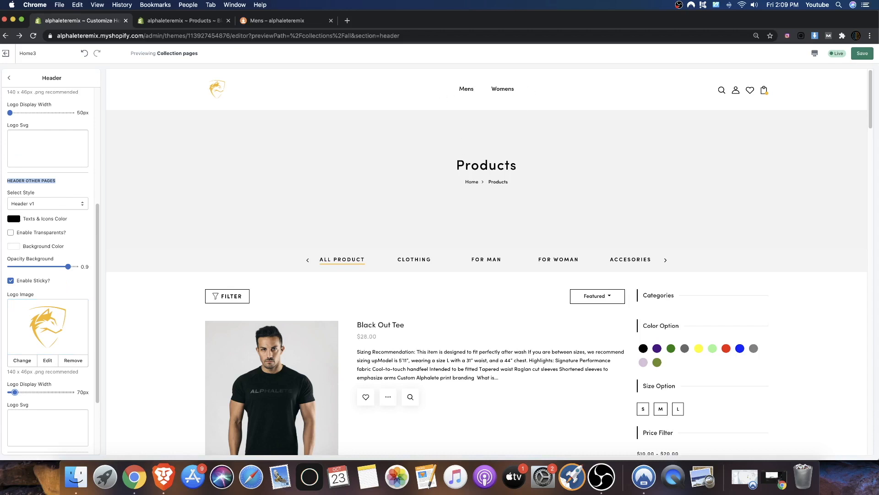
click(14, 246)
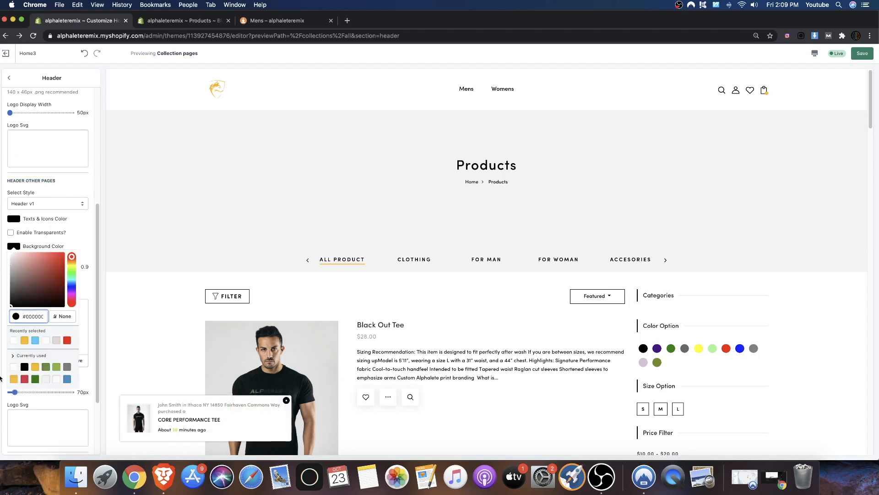
click(15, 219)
drag(23, 229, 94, 184)
click(86, 187)
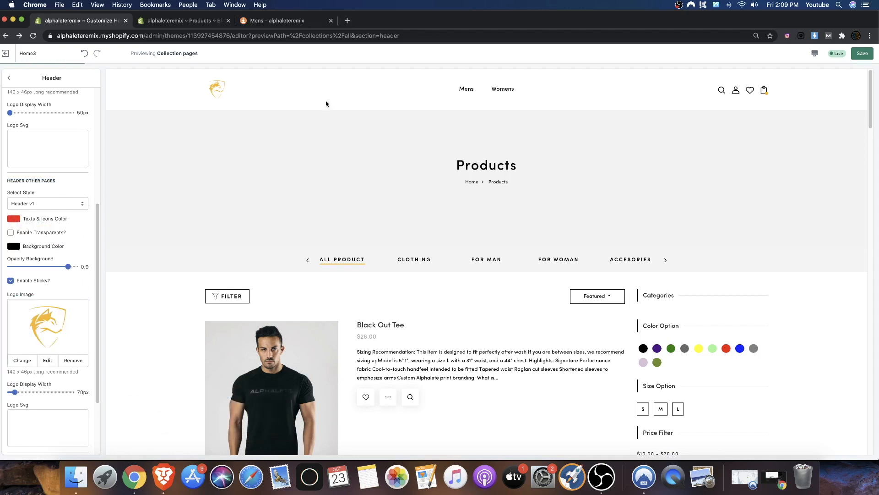
Set the Header Other Pages texts and icons color to white, #FFFFFF
click(14, 219)
click(10, 230)
drag(10, 230, 8, 223)
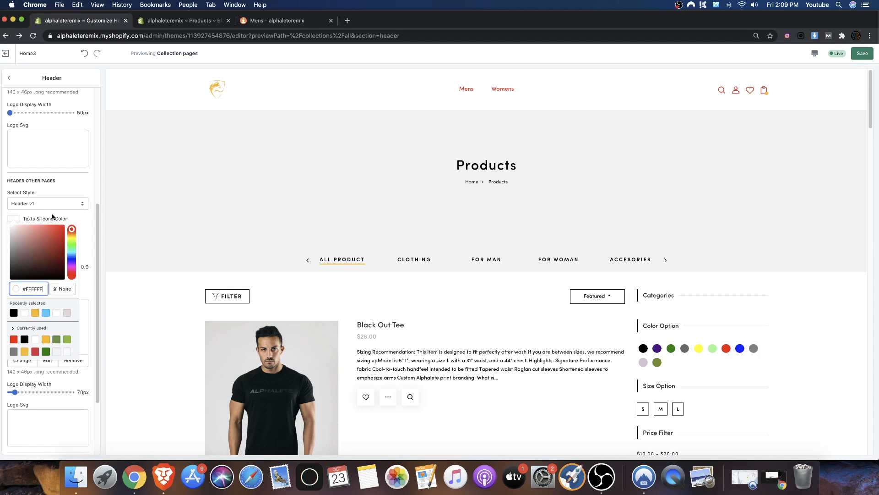
click(54, 216)
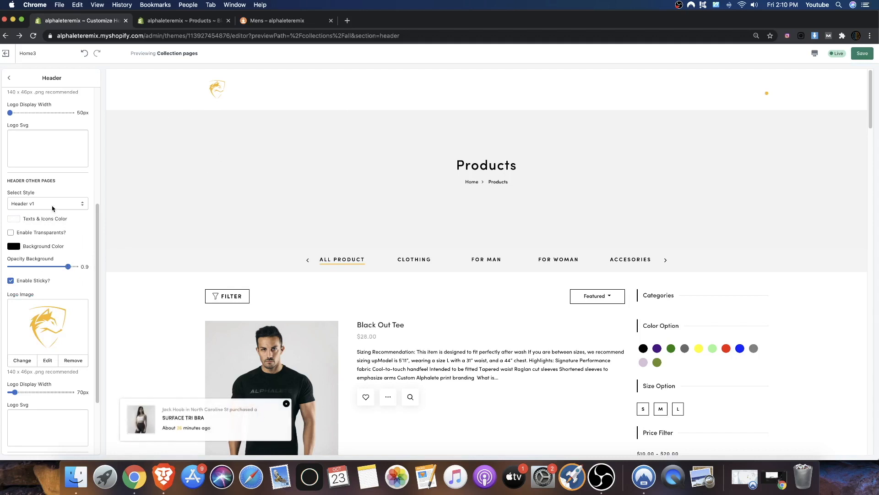
Set the Header Other Pages background color to a near-black shade and enable its transparency option
click(16, 247)
drag(20, 270, 11, 308)
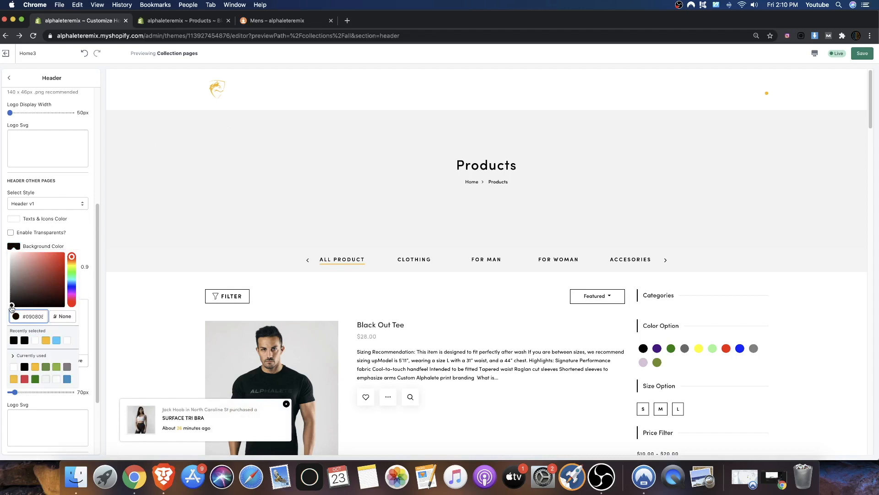
click(84, 220)
scroll(85, 229, up, 1)
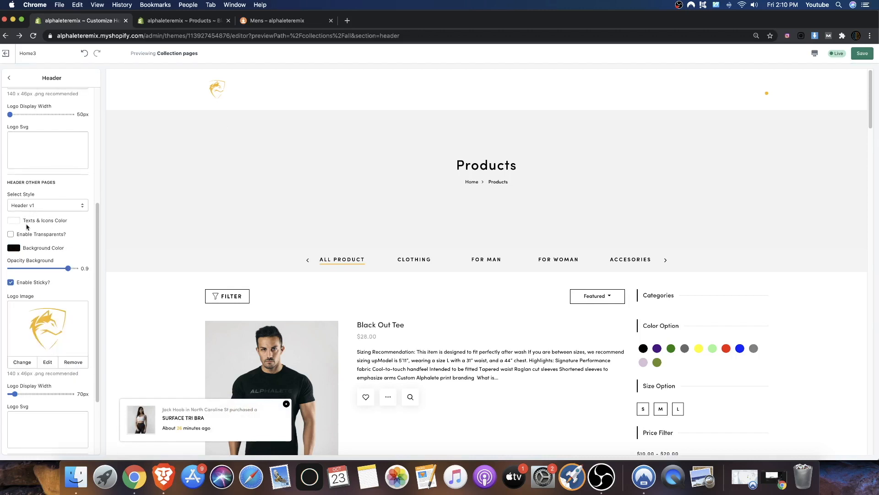
click(9, 234)
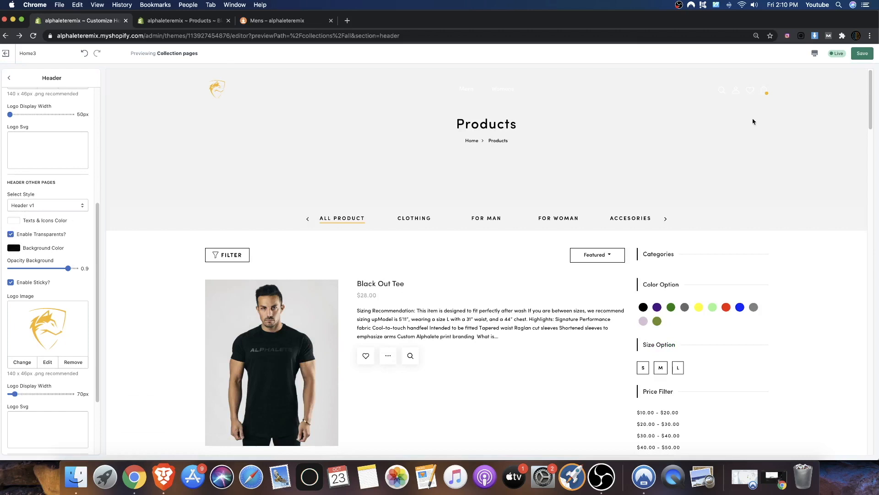
Set the Header Other Pages texts and icons color to black and return to the Collection pages section list
click(16, 224)
drag(33, 266, 12, 281)
click(88, 230)
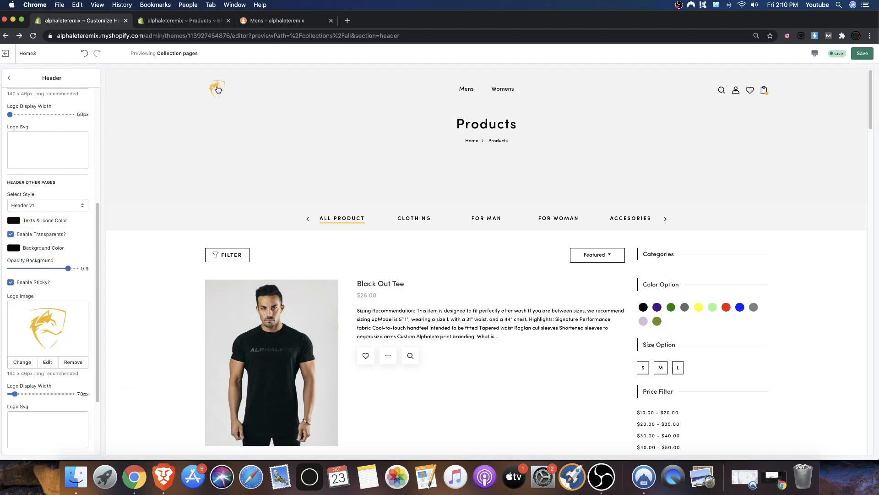
mouse_move(489, 93)
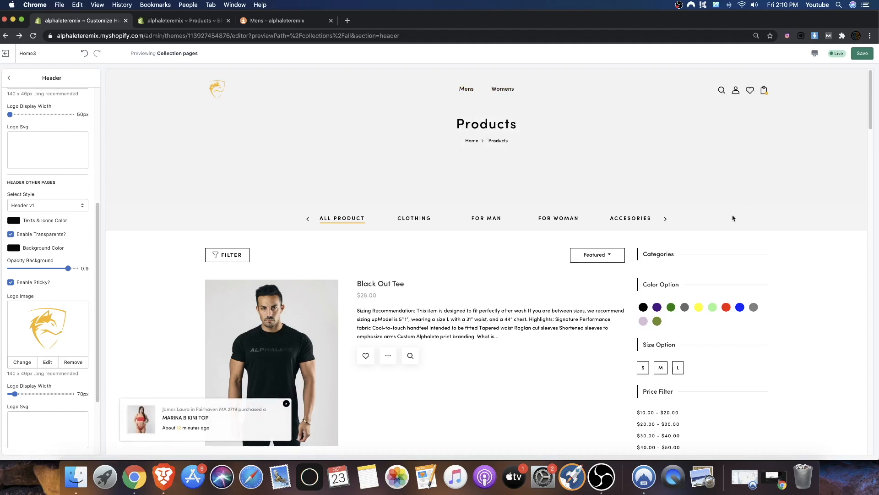
scroll(30, 259, up, 5)
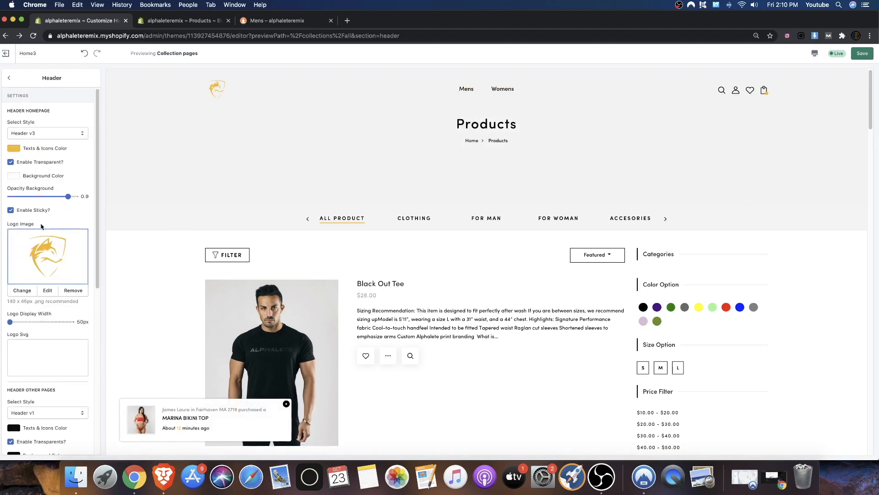
click(11, 79)
Look over the collection's product list and open the Collection Page section's settings
scroll(456, 236, down, 15)
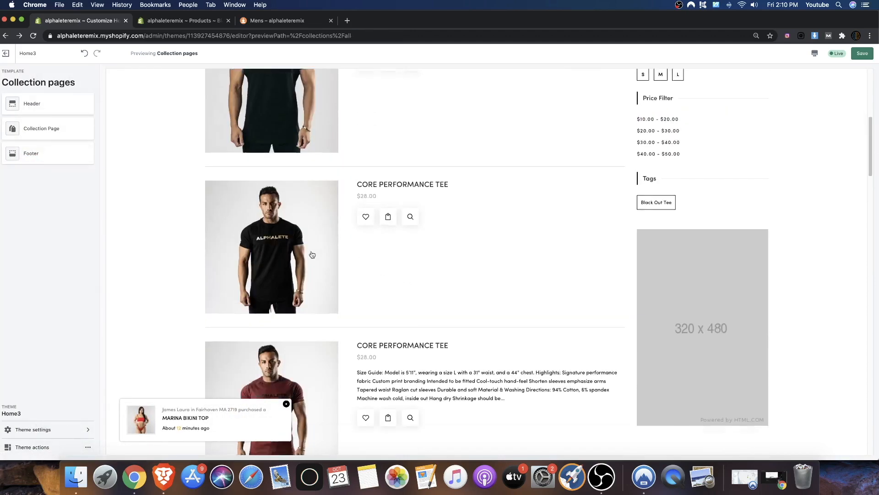
scroll(322, 266, up, 15)
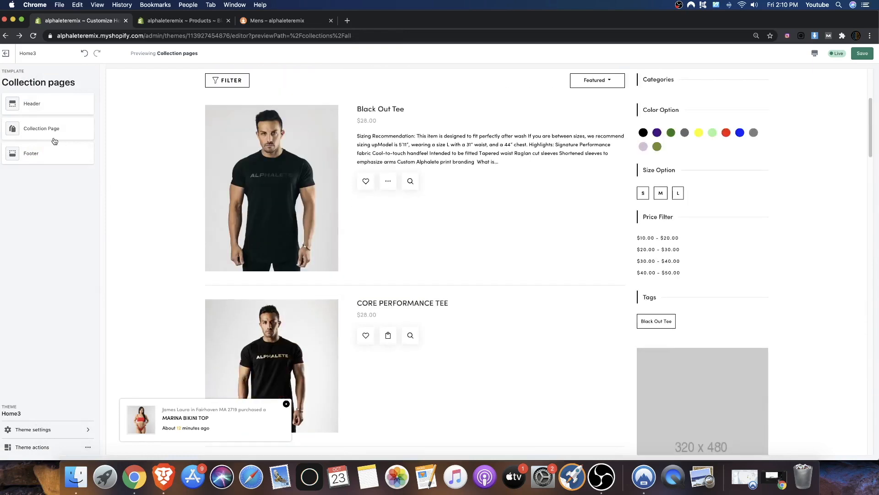
click(51, 129)
scroll(436, 160, up, 4)
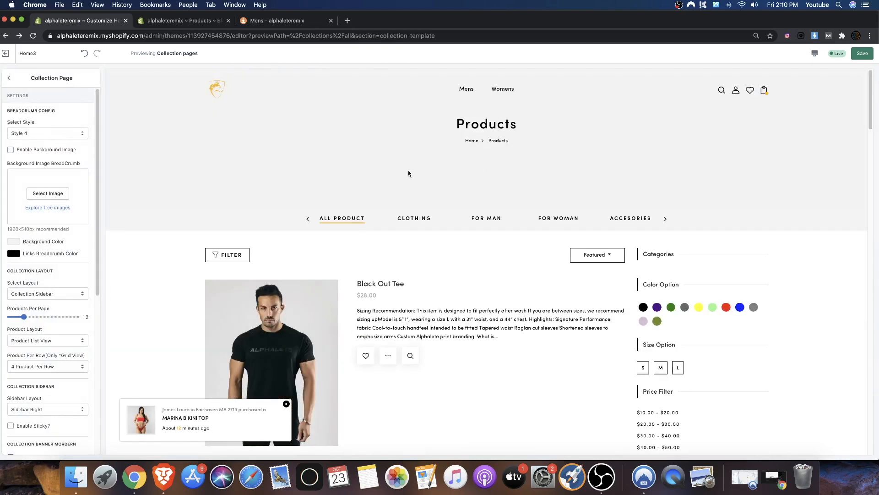
Try Style 1 and Style 2 for the collection page's breadcrumb
click(60, 136)
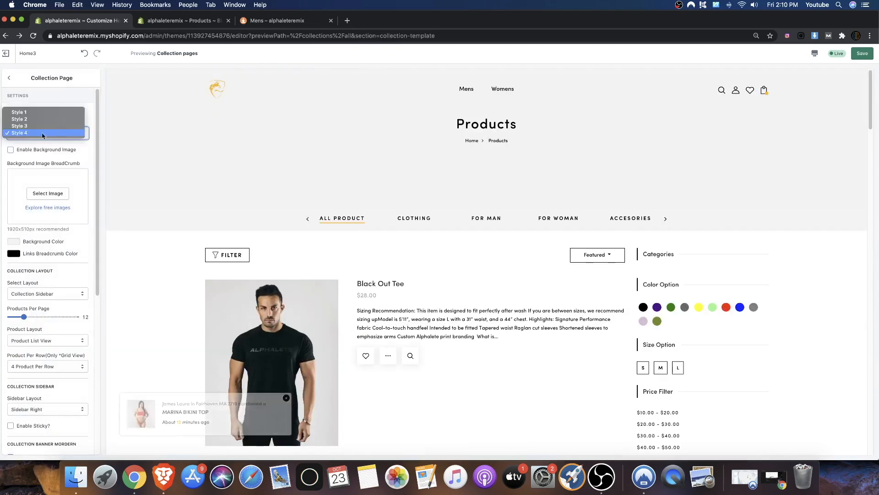
click(224, 145)
click(18, 133)
click(23, 113)
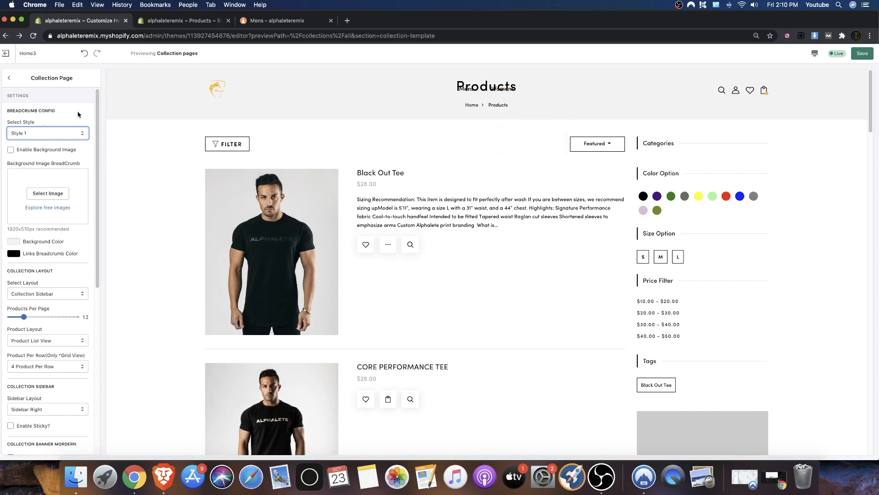
click(38, 133)
click(26, 140)
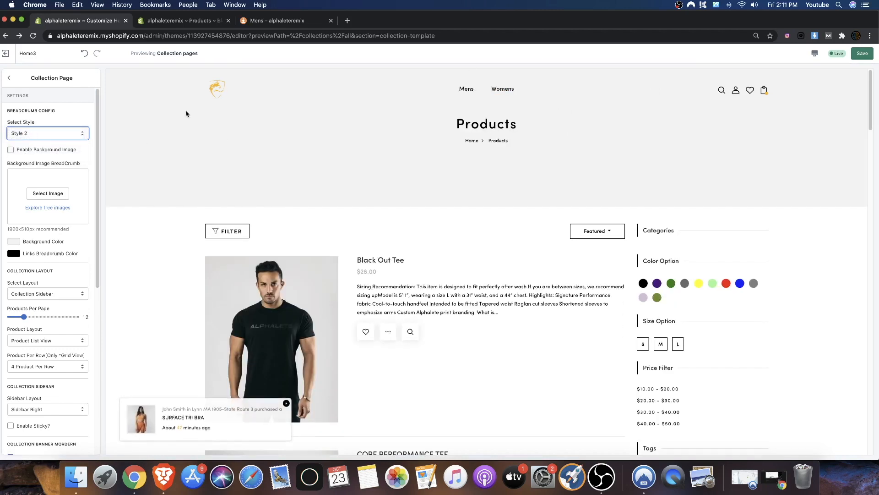
Set the collection page's breadcrumb style to Style 3 and save the theme changes
click(36, 134)
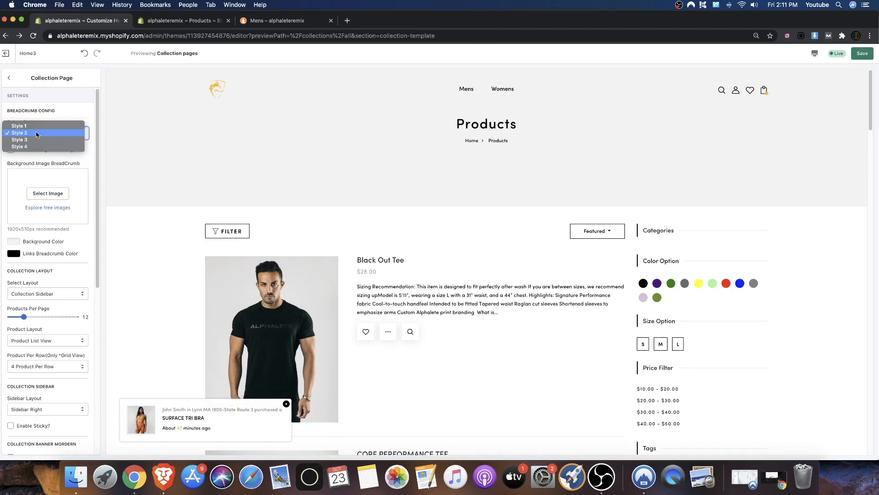
click(33, 141)
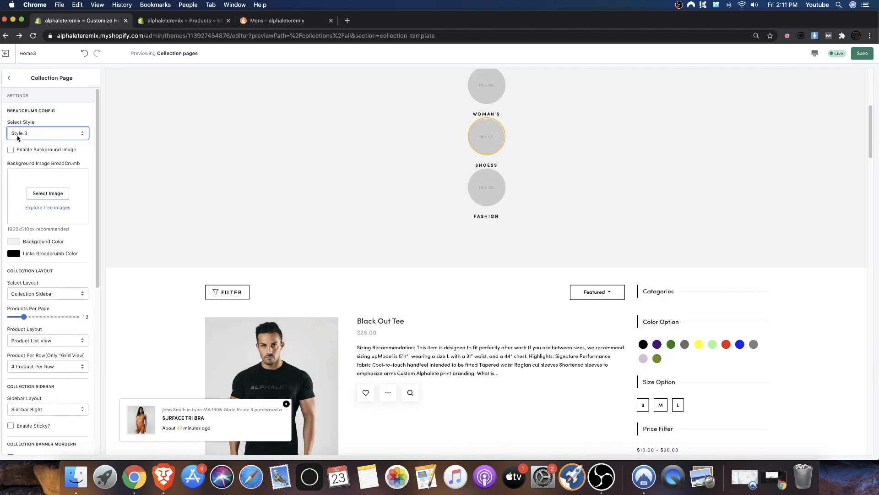
click(18, 137)
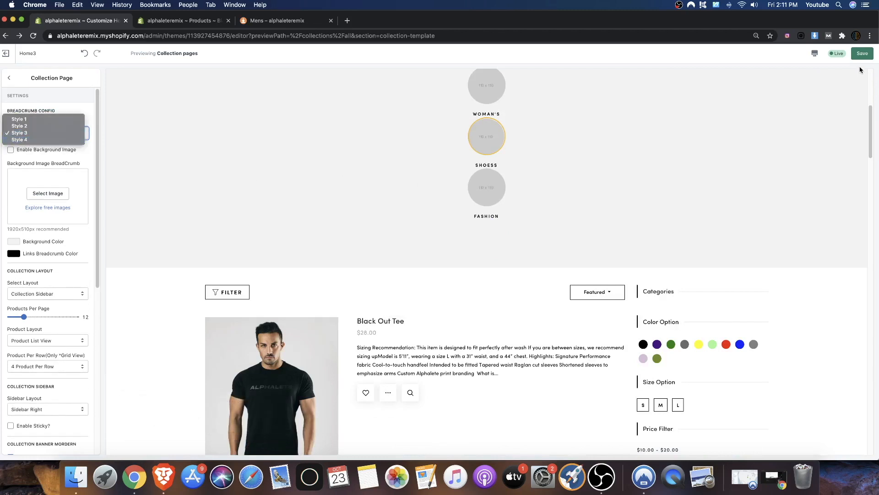
click(862, 53)
click(863, 53)
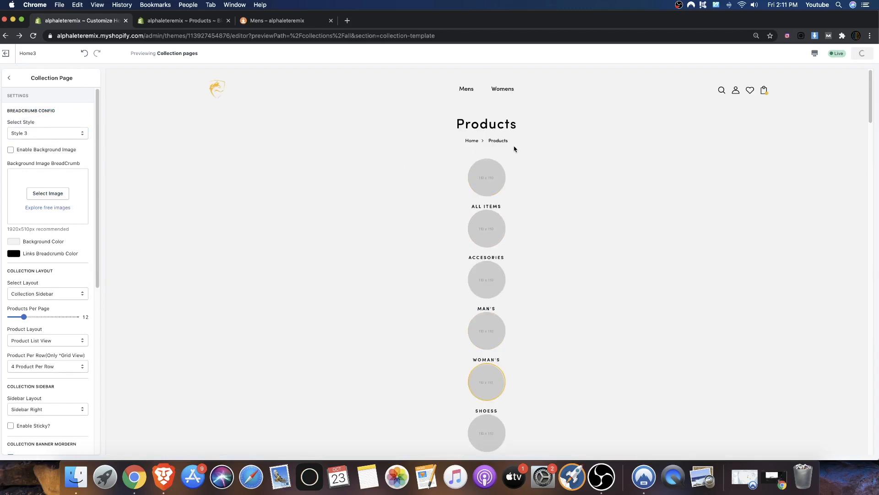
Set the collection page's breadcrumb background image to the dark two-athlete picture from the library and save the theme changes
scroll(487, 196, down, 2)
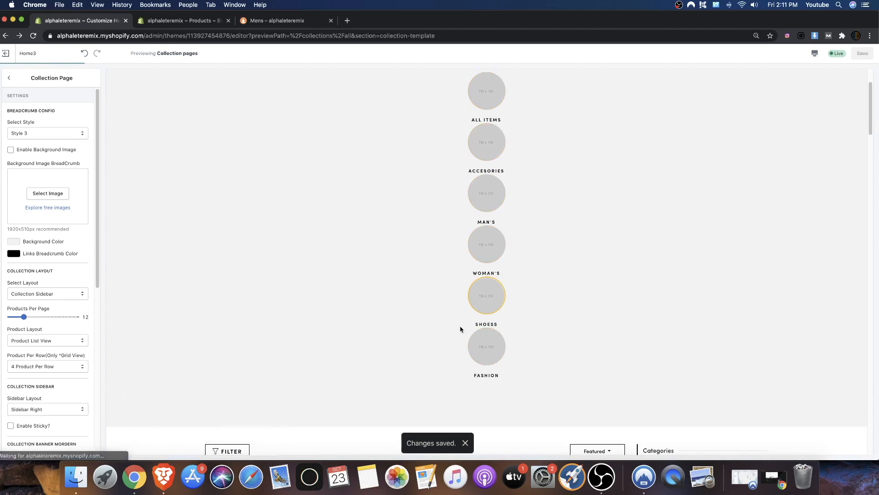
scroll(429, 118, up, 2)
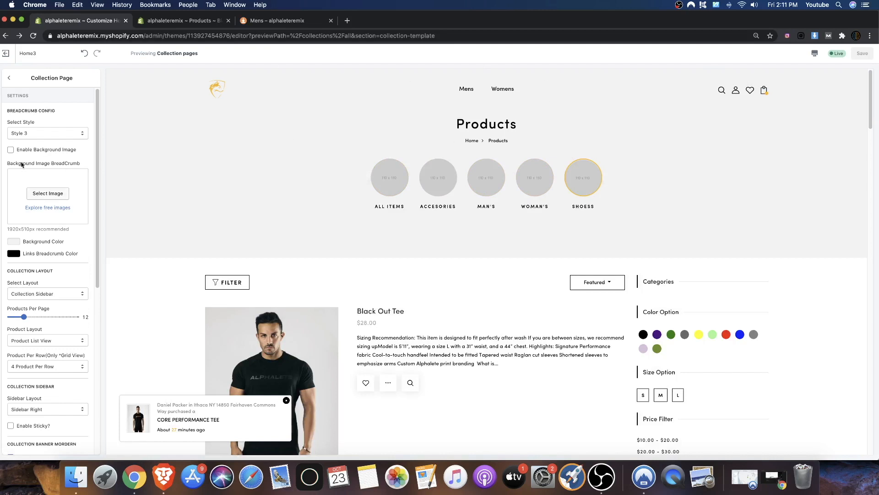
click(33, 194)
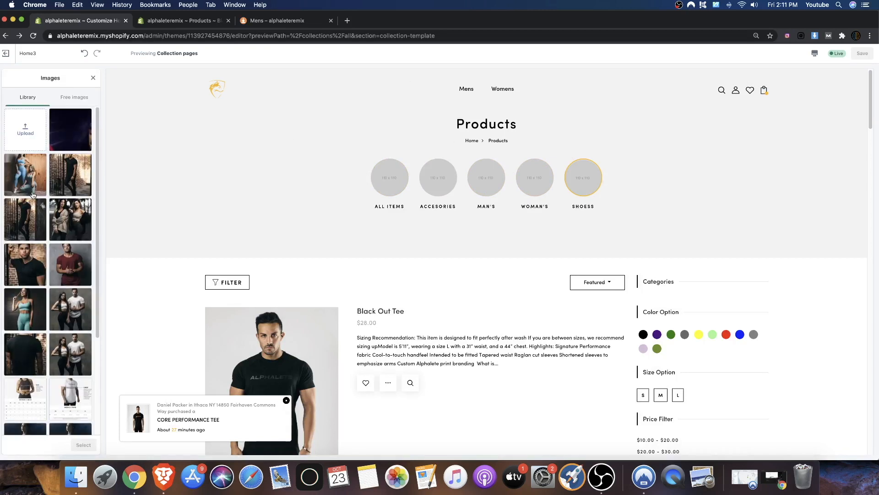
click(77, 141)
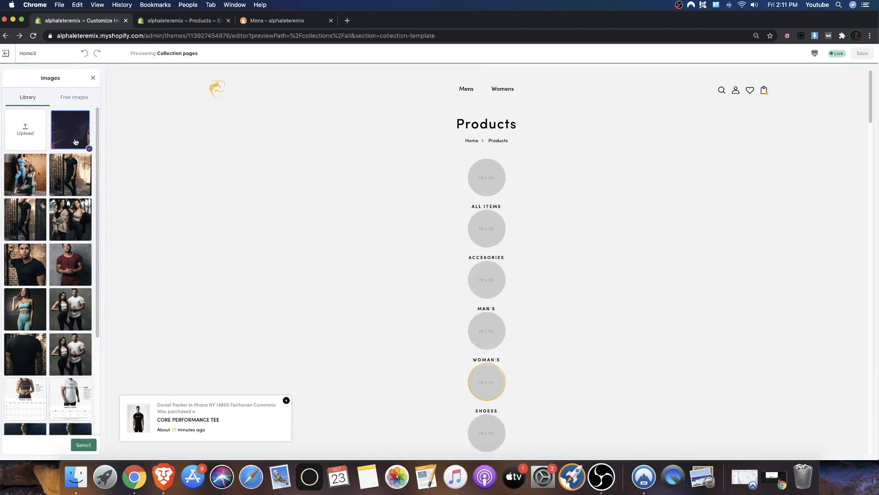
click(83, 445)
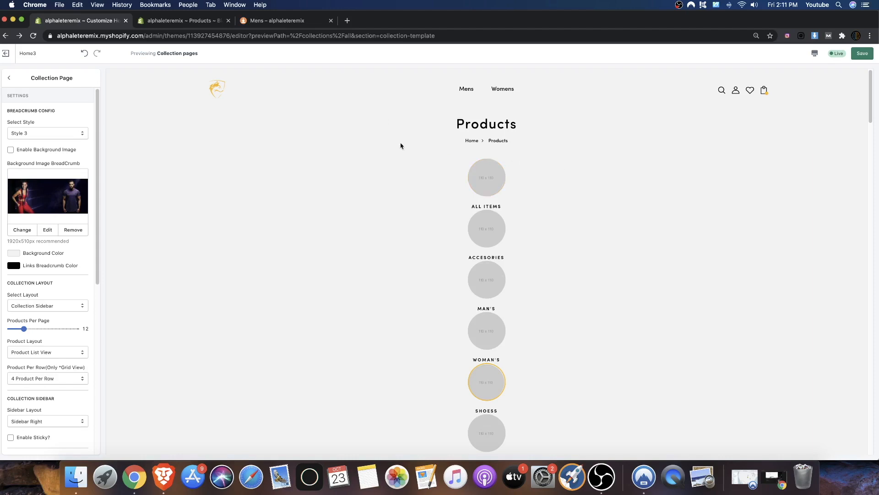
click(862, 54)
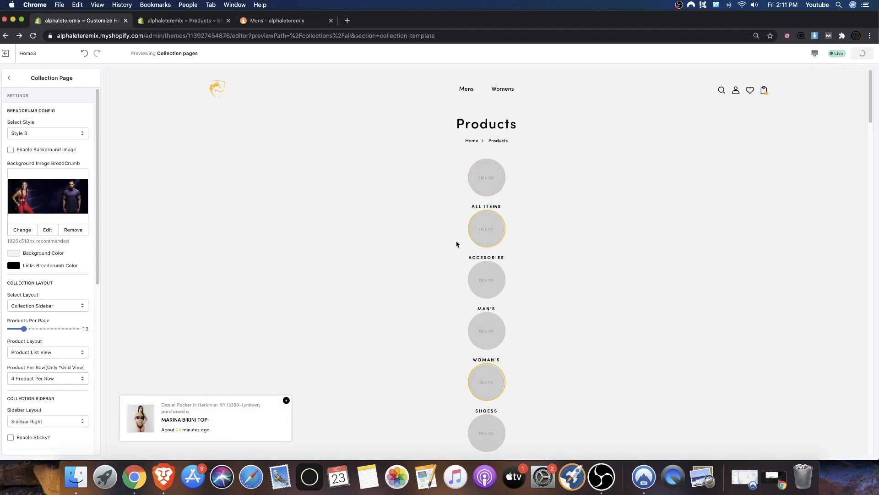
scroll(444, 249, down, 5)
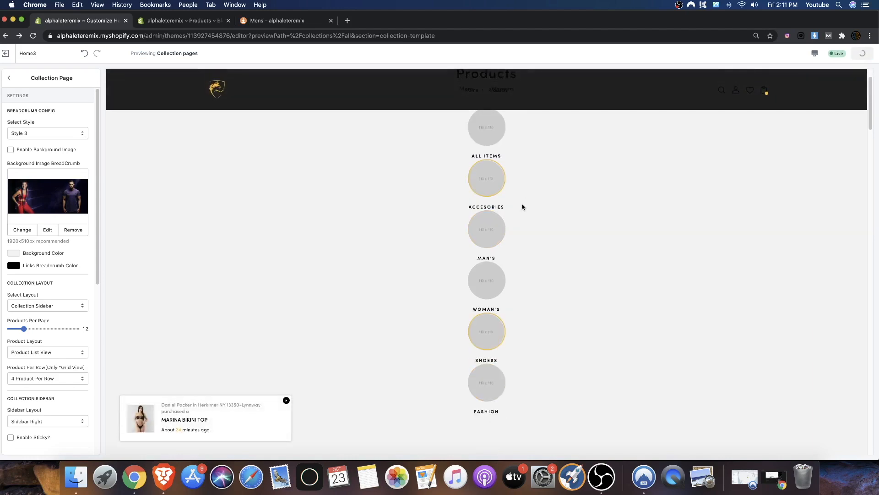
scroll(522, 207, up, 5)
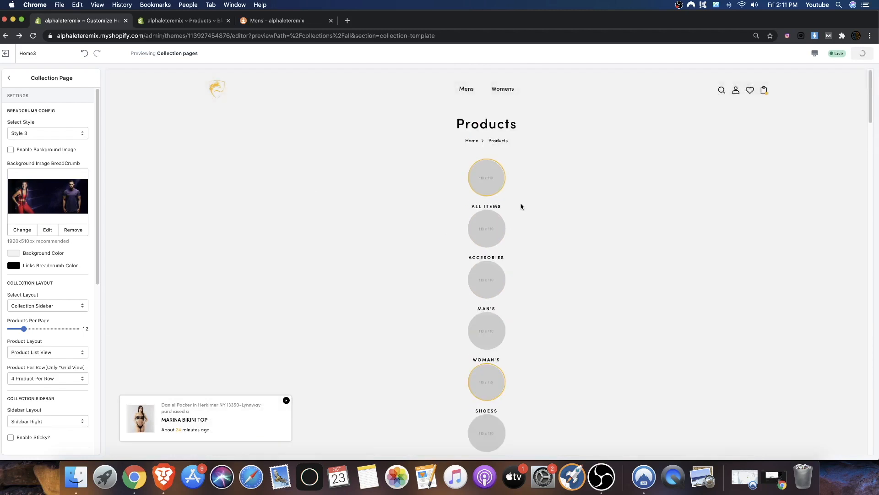
scroll(418, 215, down, 1)
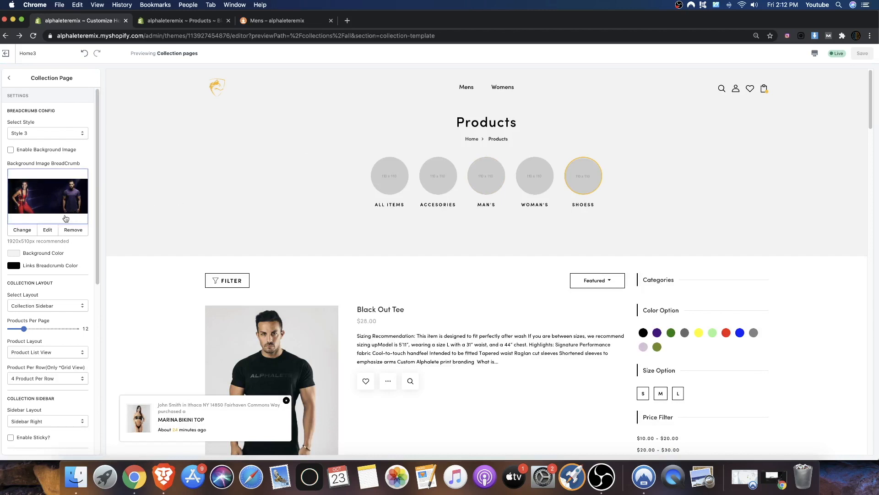
Enable the background image for the collection page's breadcrumb and save the theme changes
click(10, 150)
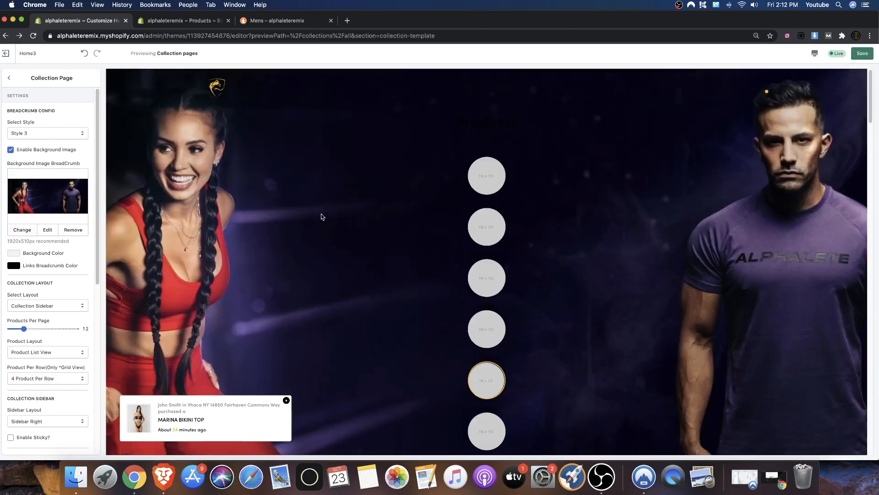
scroll(443, 182, down, 7)
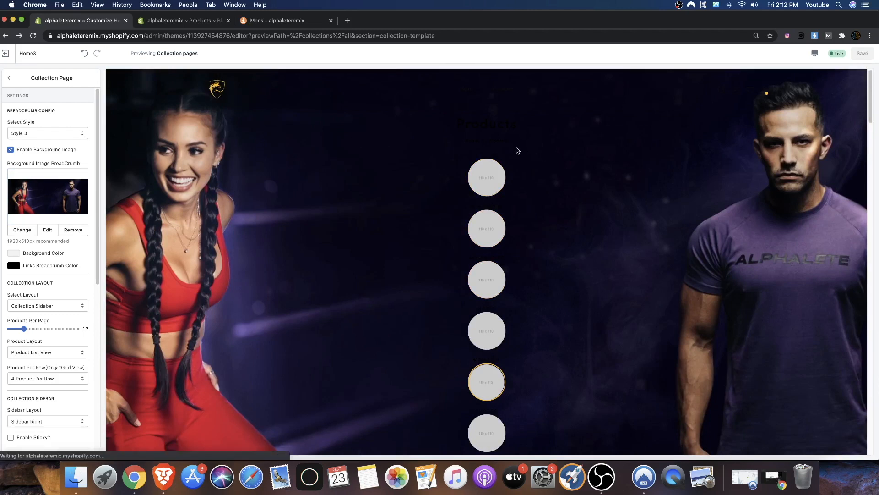
click(485, 192)
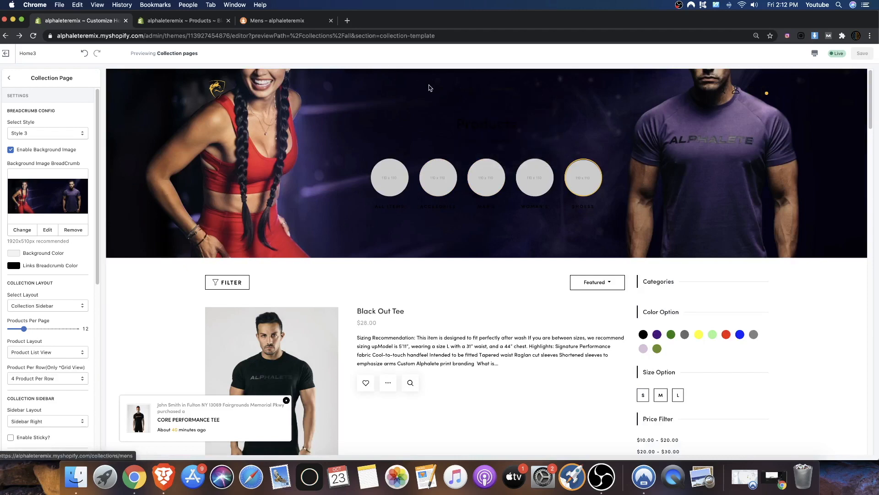
Examine the breadcrumb banner, header menu and product list in the collection page preview
scroll(683, 149, down, 2)
scroll(674, 147, up, 2)
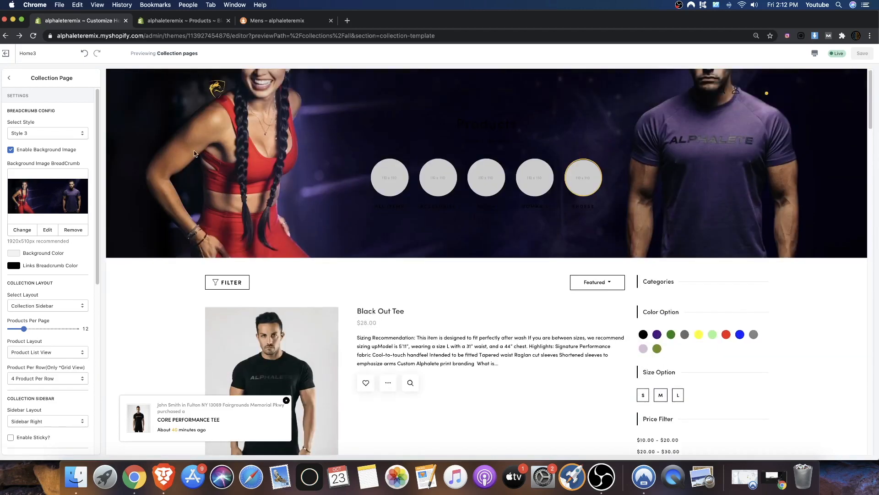
scroll(49, 210, down, 1)
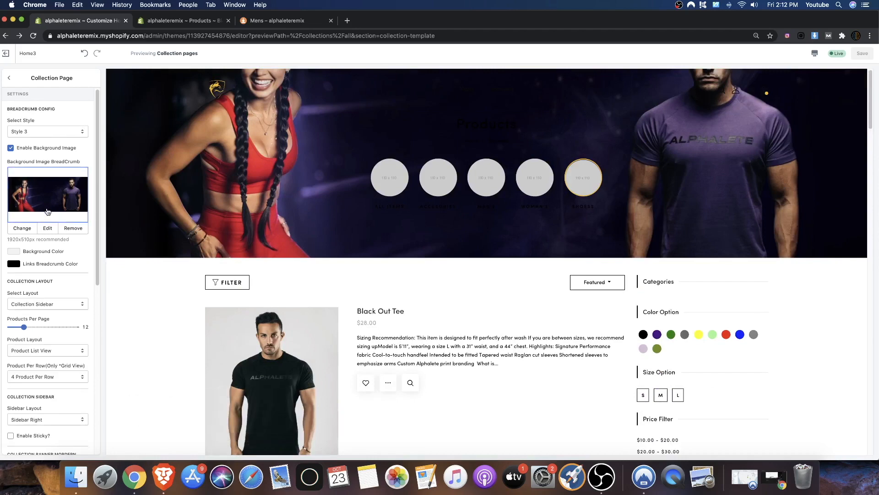
scroll(288, 208, down, 1)
scroll(288, 207, down, 8)
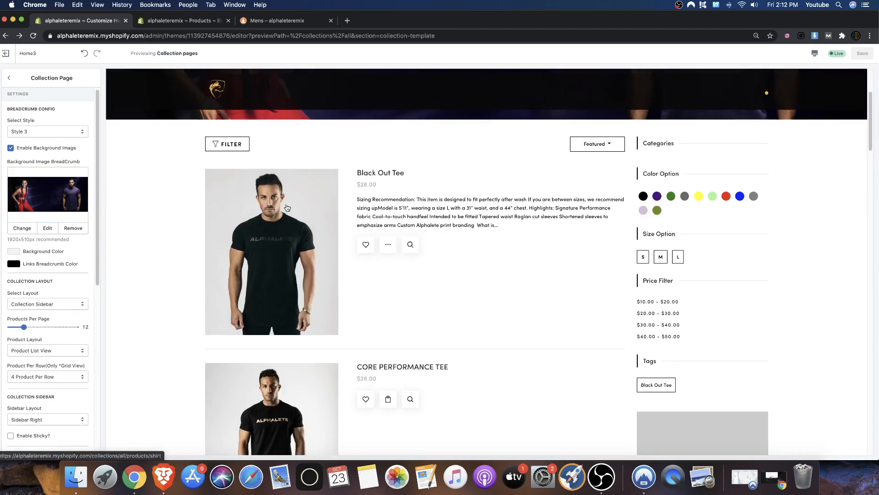
scroll(272, 202, down, 3)
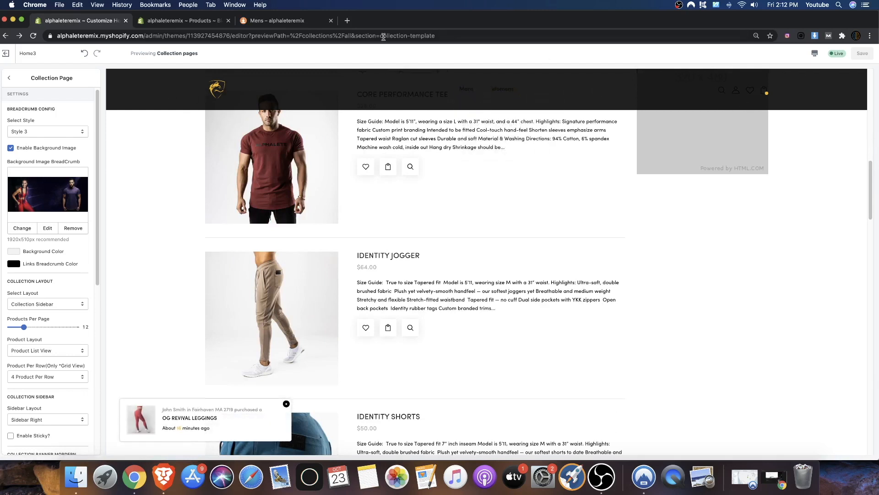
scroll(279, 226, up, 8)
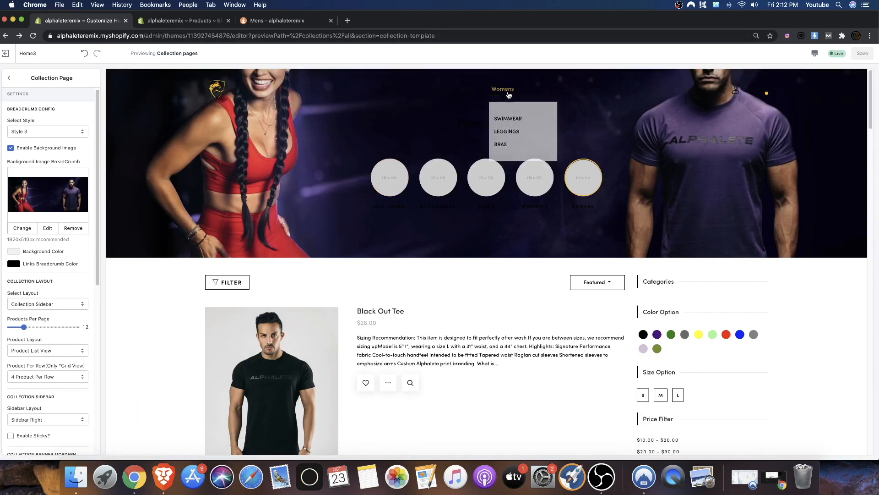
scroll(28, 311, down, 10)
scroll(31, 306, up, 6)
scroll(32, 305, up, 3)
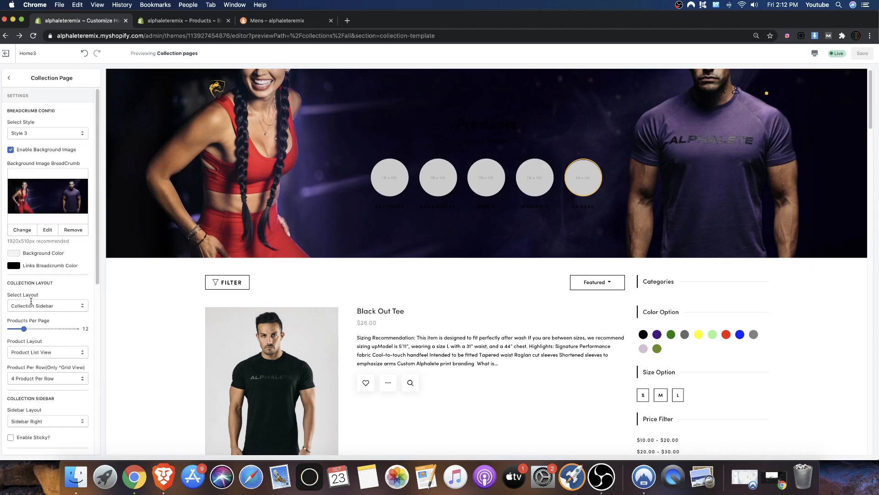
In the Header section, set the Header Other Pages texts and icons color to the golden yellow already used in the theme
click(13, 79)
click(57, 100)
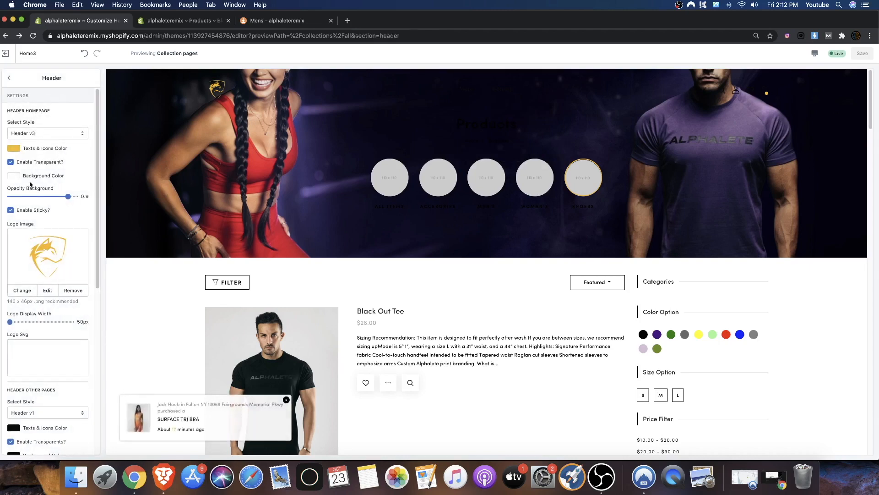
scroll(31, 183, down, 6)
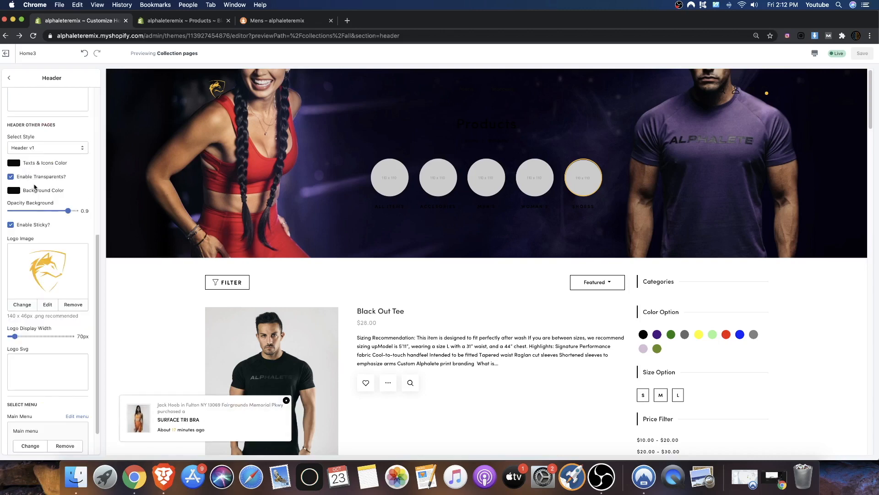
drag(7, 125, 57, 125)
click(20, 163)
drag(30, 201, 58, 220)
drag(73, 175, 72, 182)
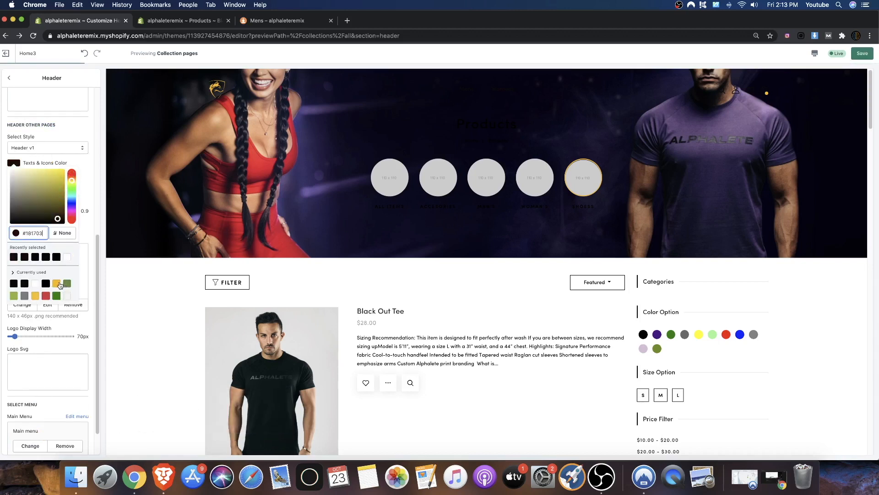
click(56, 283)
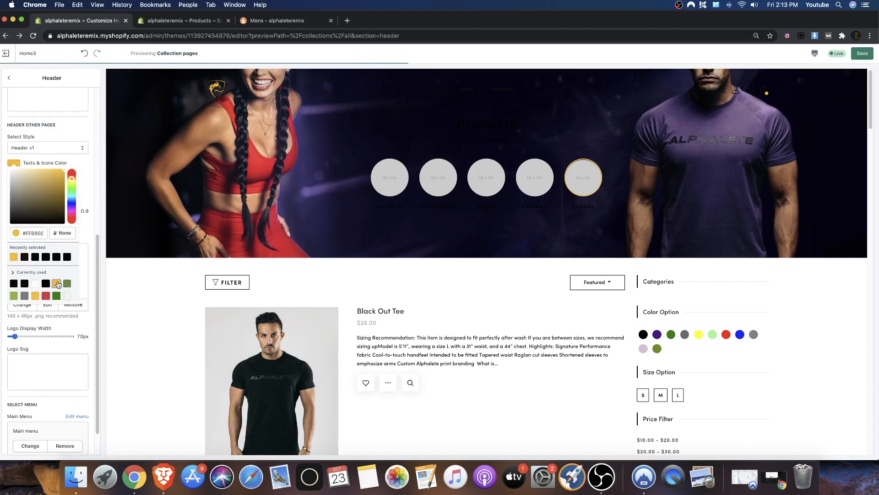
click(87, 235)
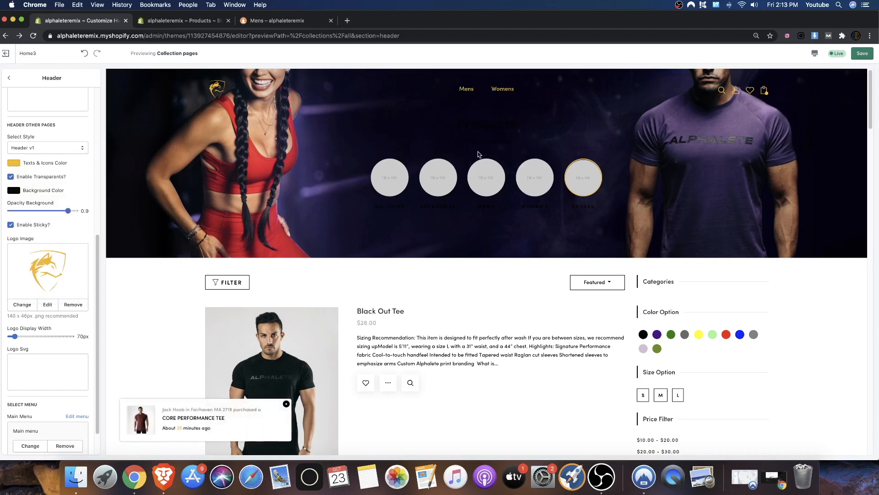
Check the collection page preview, return to the Collection pages section list and save the theme changes
scroll(257, 208, down, 10)
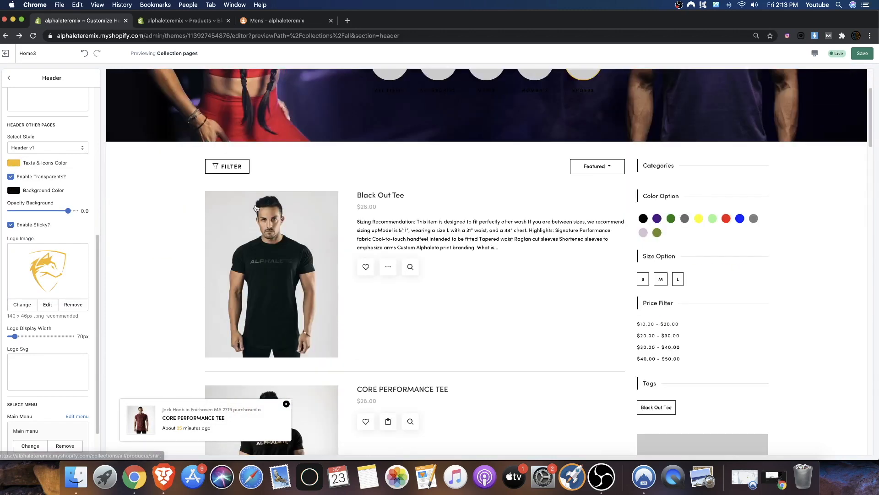
scroll(256, 208, down, 15)
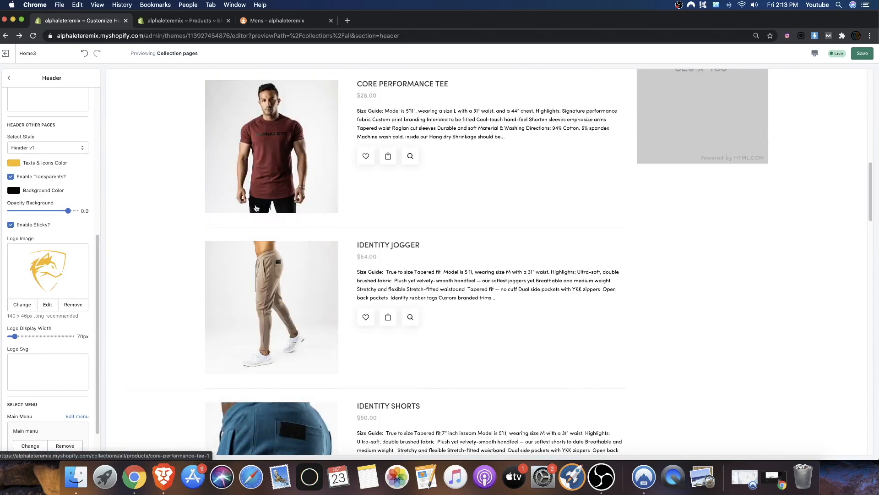
scroll(272, 198, up, 7)
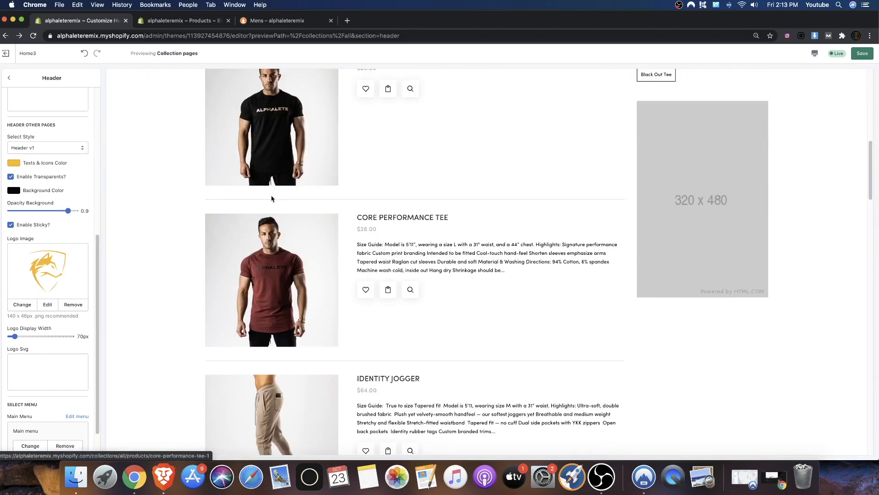
click(8, 77)
scroll(531, 112, down, 6)
click(863, 53)
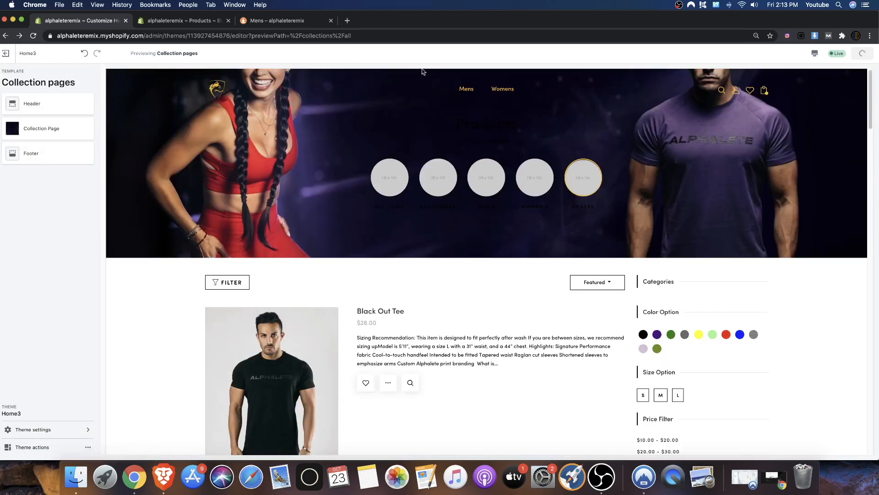
Examine the sticky header over the product list and at the top of the collection page preview
scroll(332, 133, down, 8)
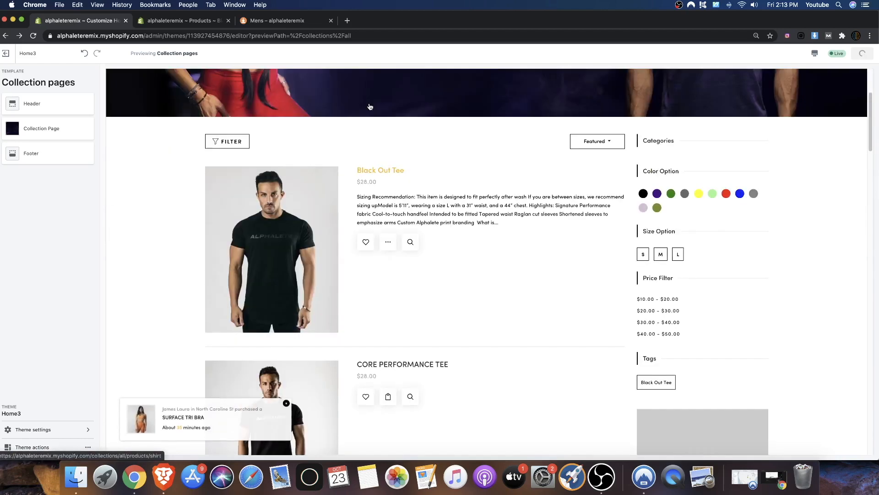
scroll(378, 107, down, 3)
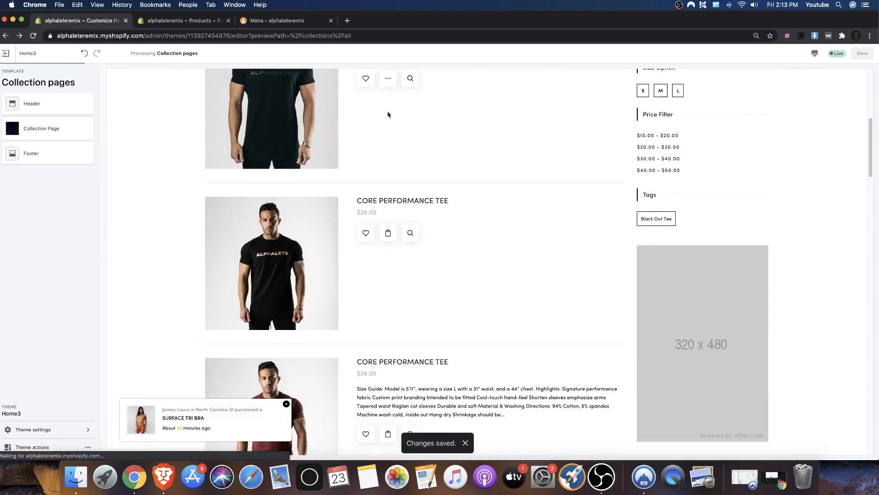
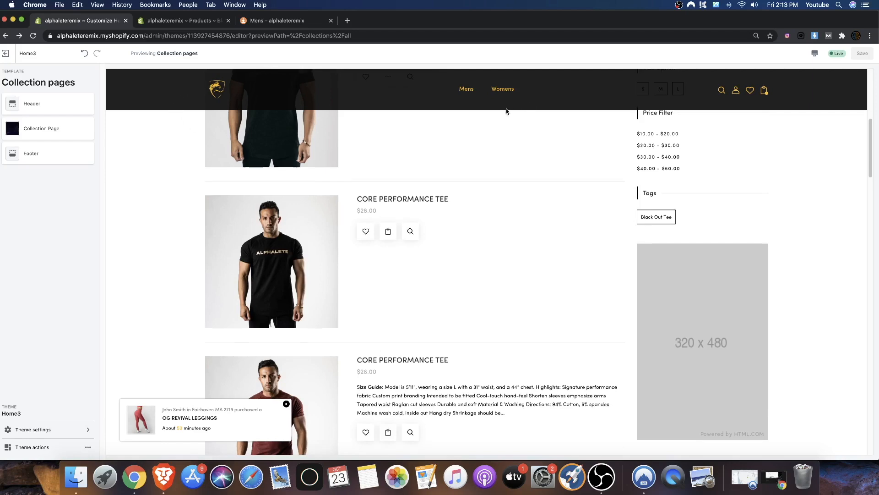
scroll(453, 151, down, 20)
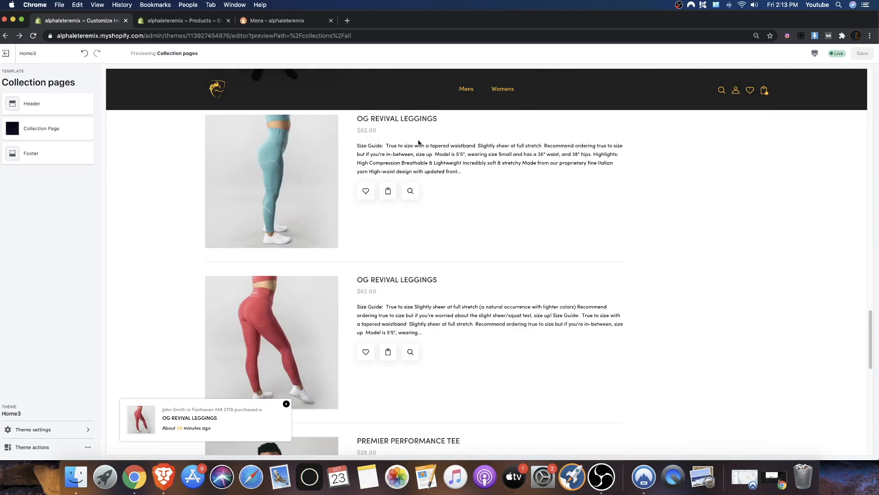
scroll(419, 143, up, 20)
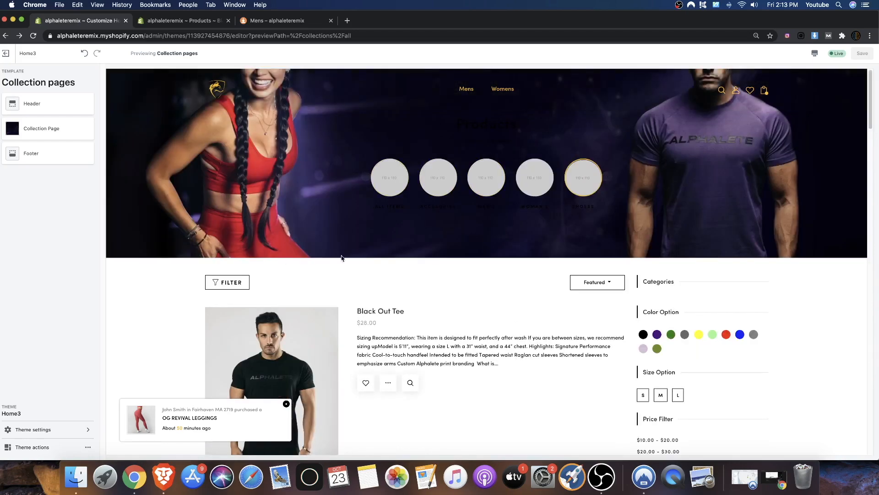
scroll(567, 94, down, 5)
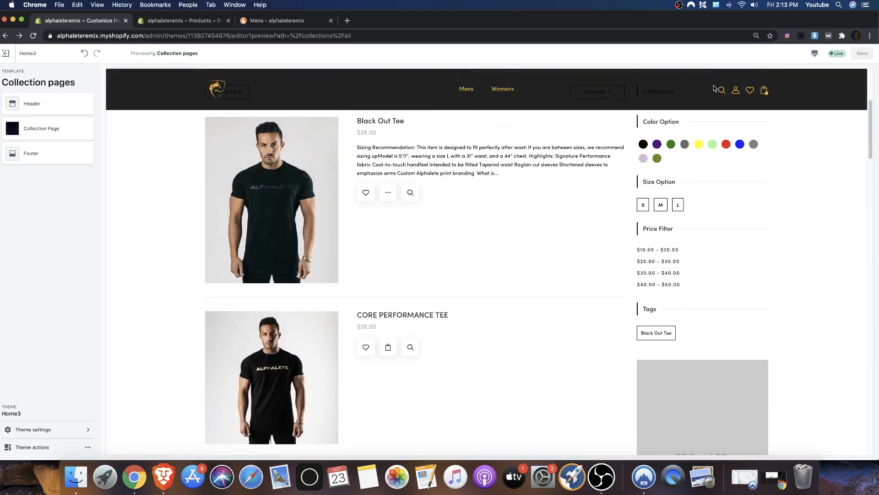
scroll(700, 146, up, 5)
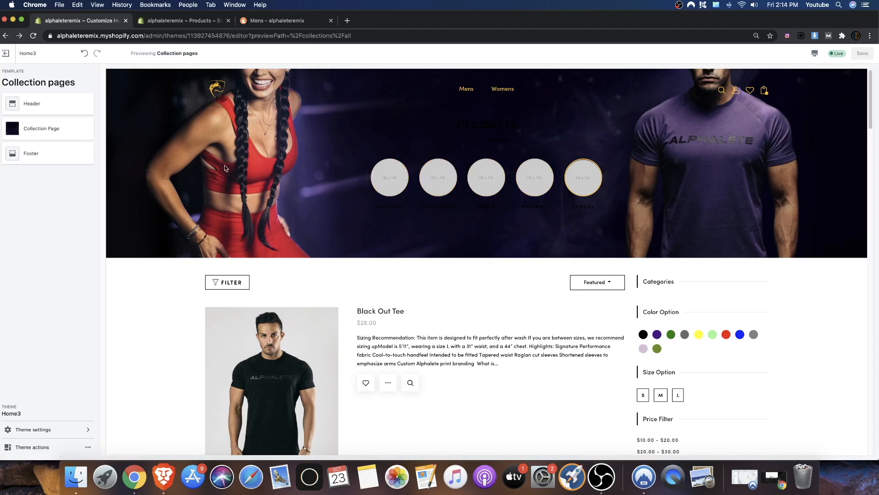
Look over the Collection Page section's theme settings and return to the Collection pages section list
click(45, 124)
scroll(74, 255, down, 10)
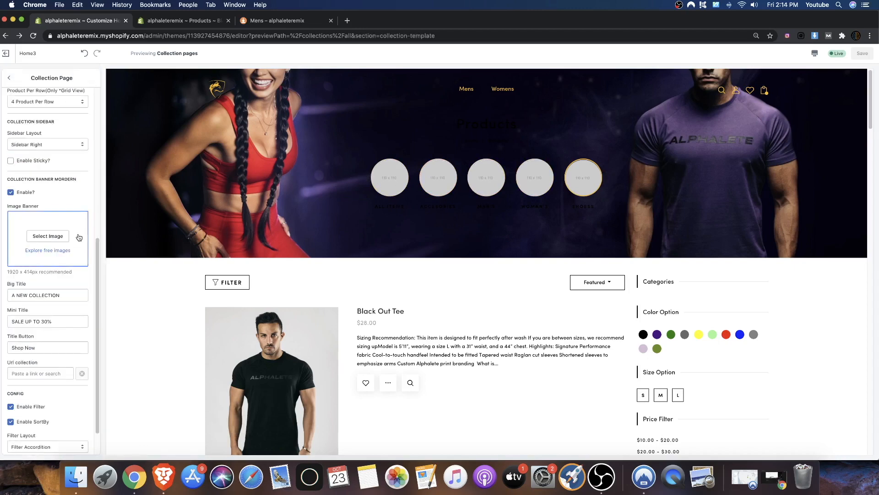
click(39, 449)
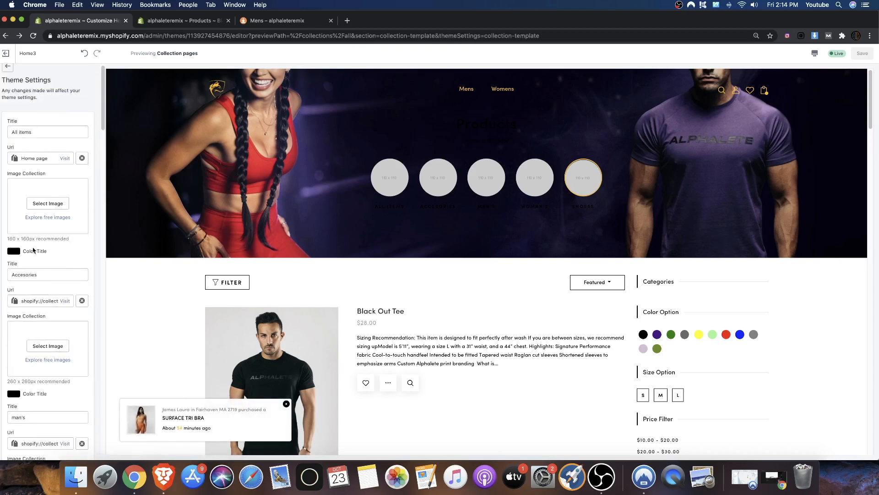
scroll(48, 243, up, 1)
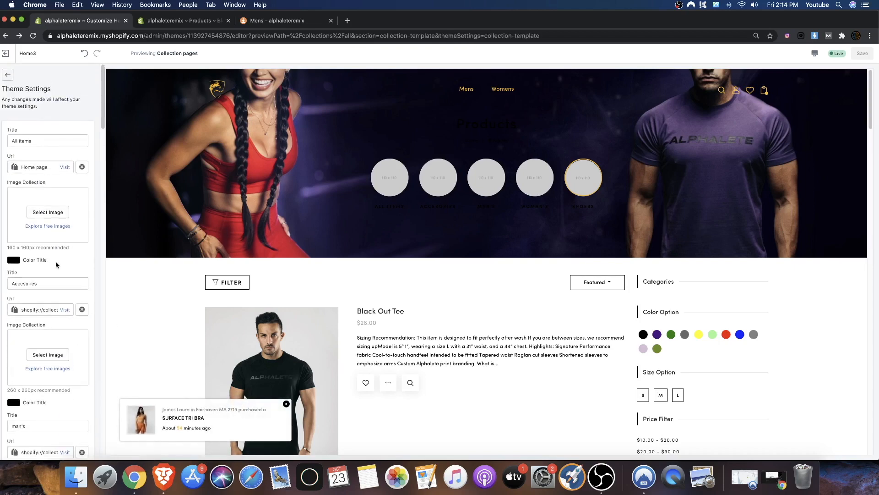
click(8, 75)
click(8, 74)
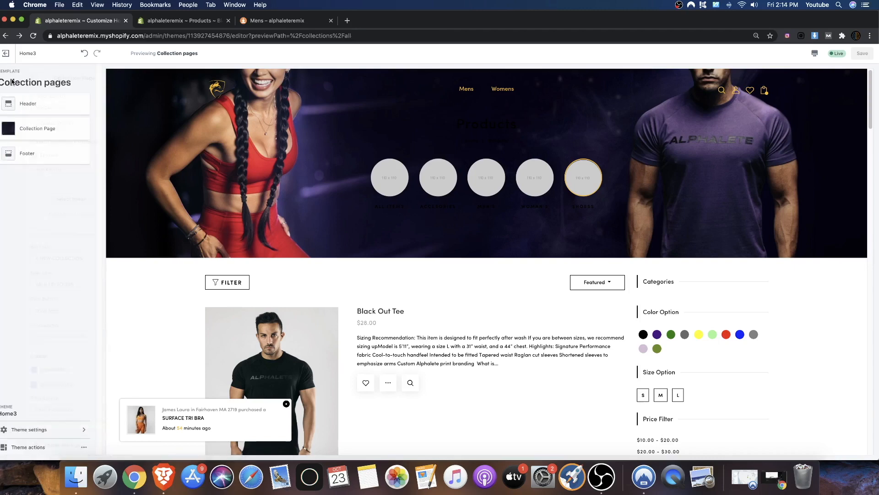
Open the theme settings linked from the Collection Page section
click(52, 133)
scroll(38, 274, down, 5)
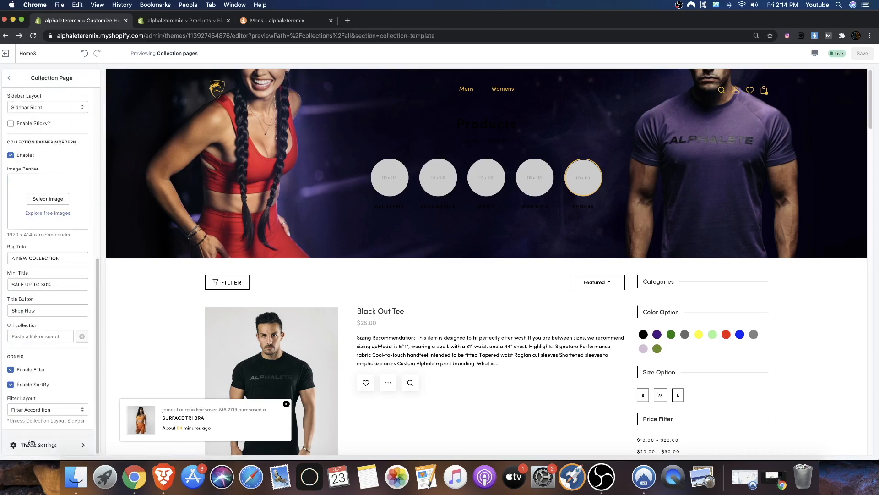
click(30, 442)
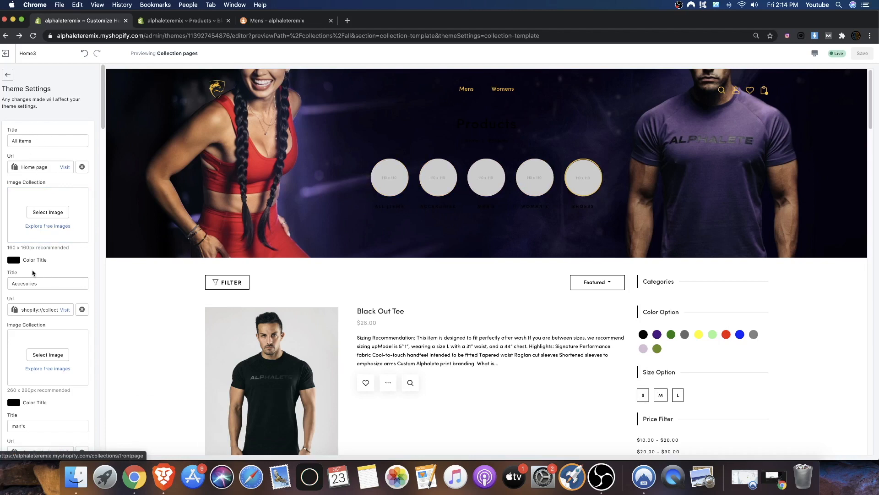
Set the title colors of the All items, Accesories and man's collection entries to red
click(14, 265)
click(62, 273)
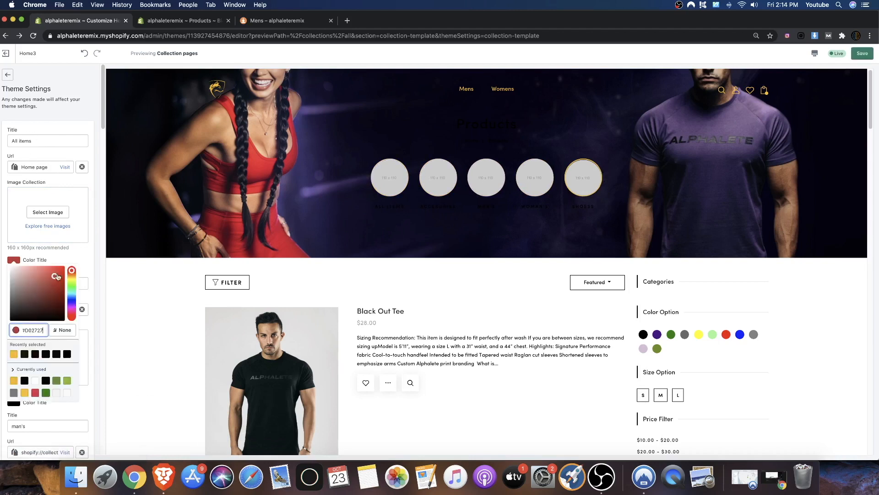
click(85, 253)
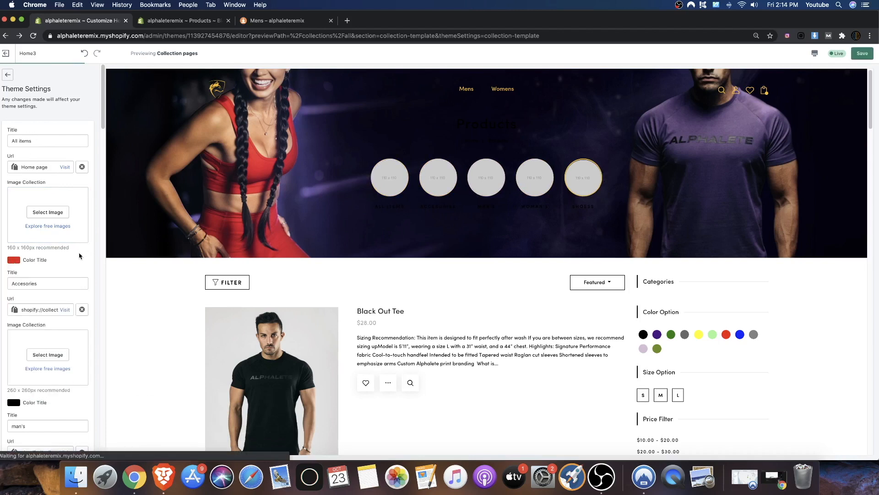
scroll(24, 352, down, 5)
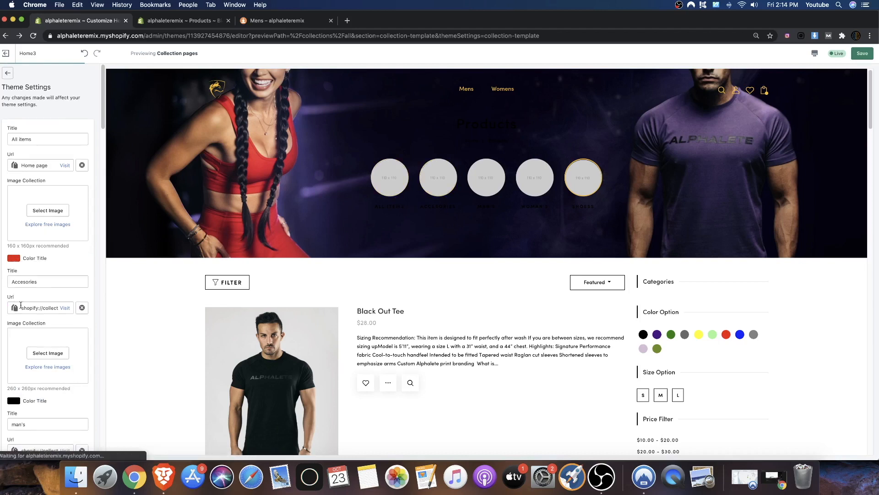
click(14, 302)
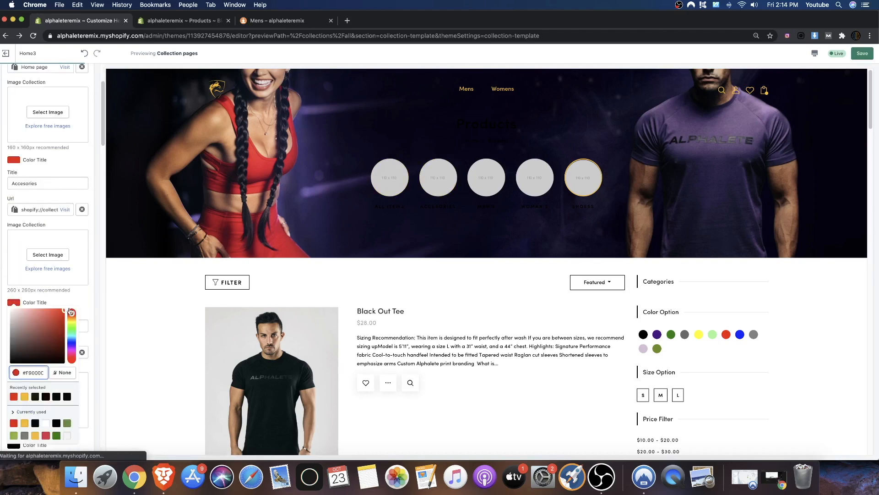
click(88, 312)
scroll(26, 362, down, 3)
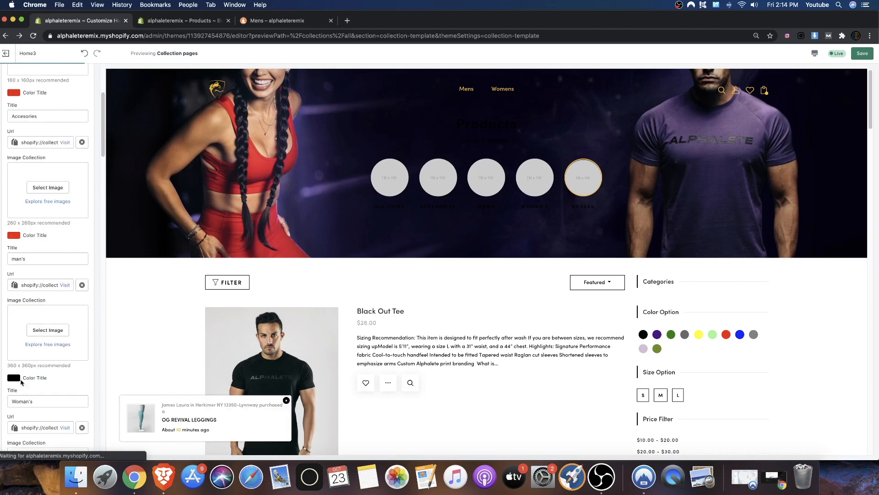
click(23, 380)
click(59, 241)
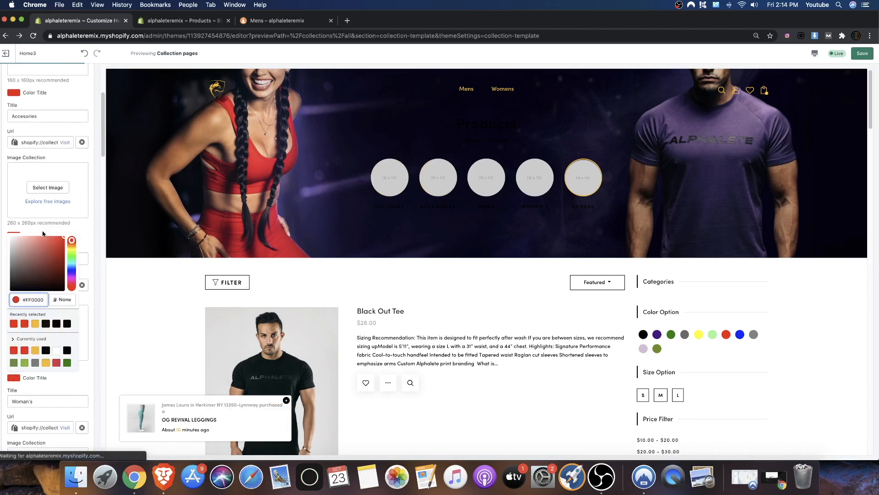
click(67, 230)
Give the All items entry the library photo of the man and woman standing together as its collection image
scroll(65, 231, up, 6)
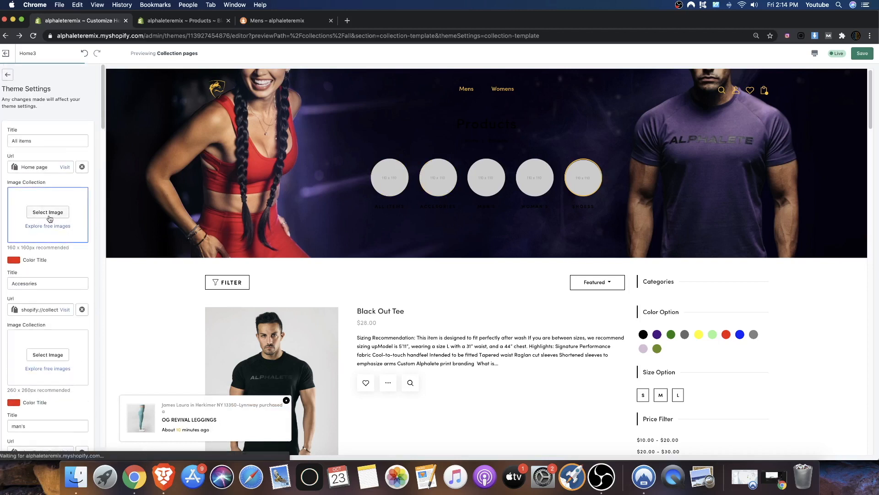
click(48, 217)
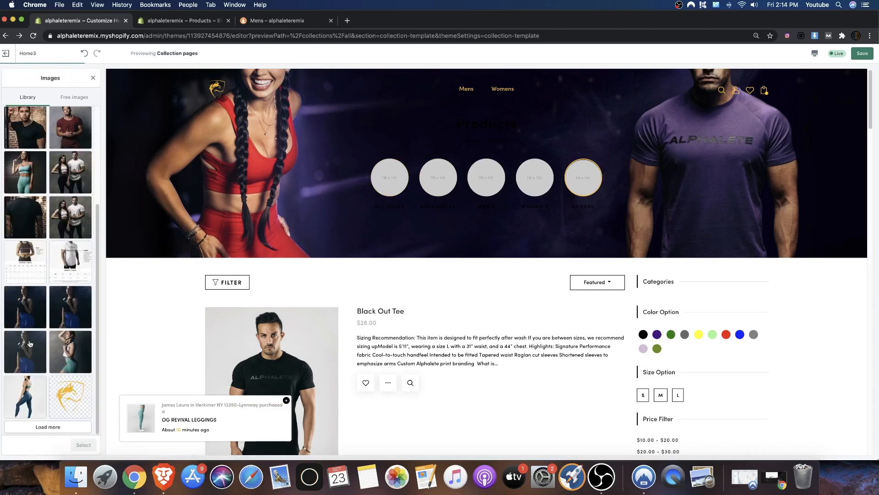
click(64, 311)
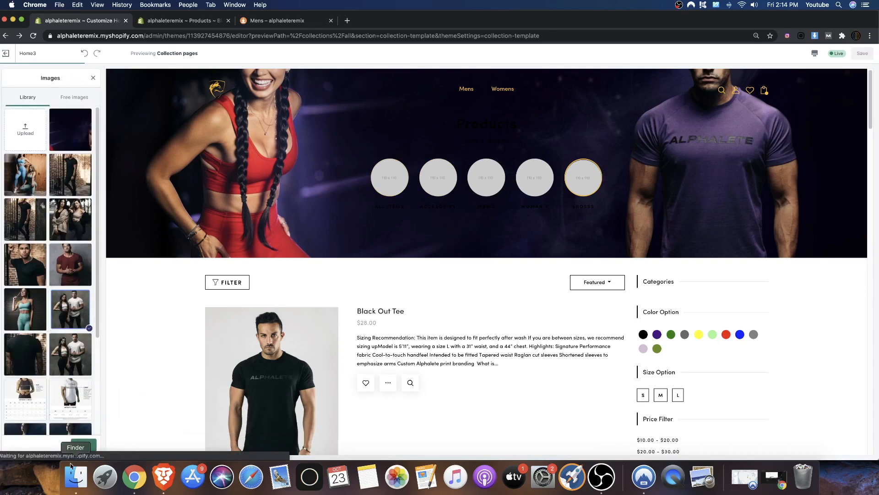
click(84, 443)
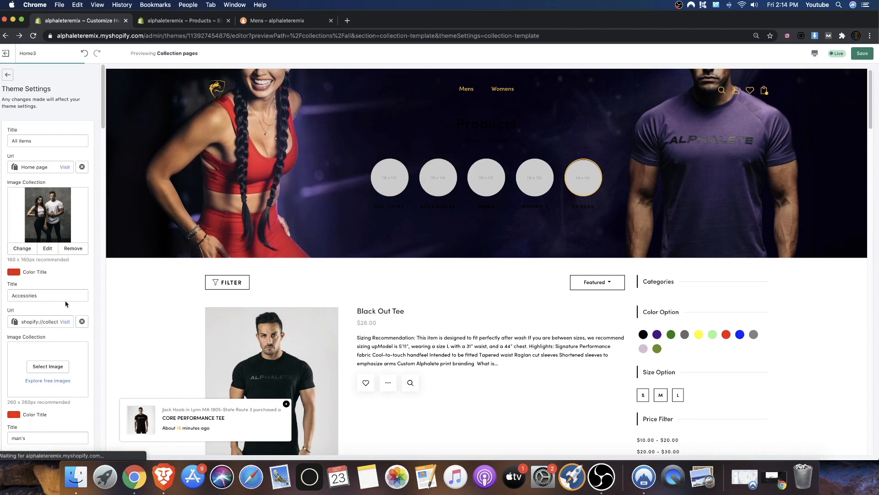
Retitle the man's entry as MENS and give the Accesories entry the library photo of the man in a black T-shirt
scroll(44, 357, down, 3)
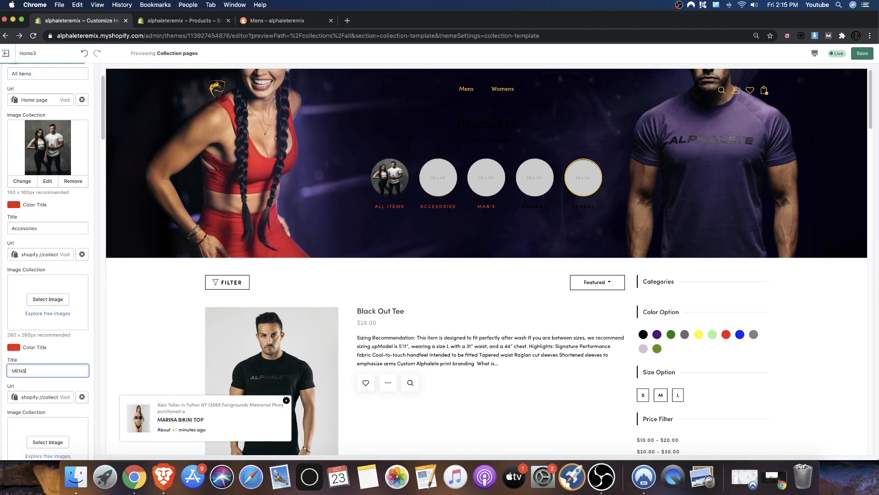
click(51, 299)
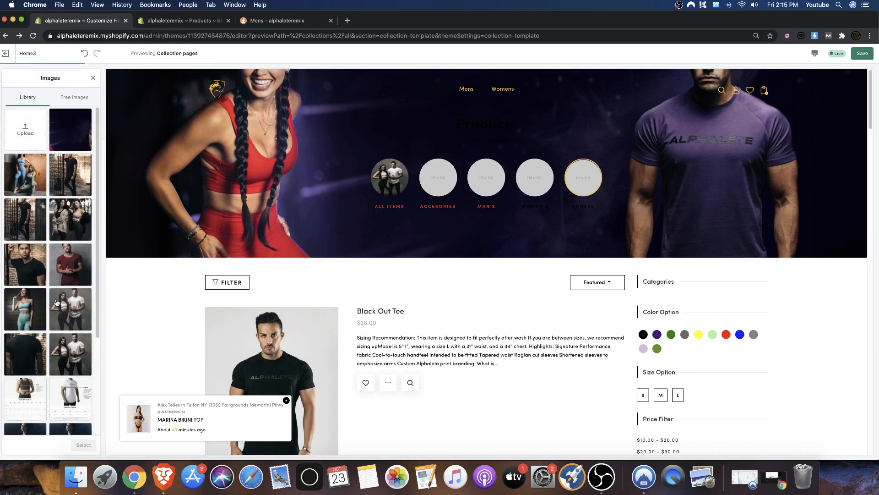
click(68, 270)
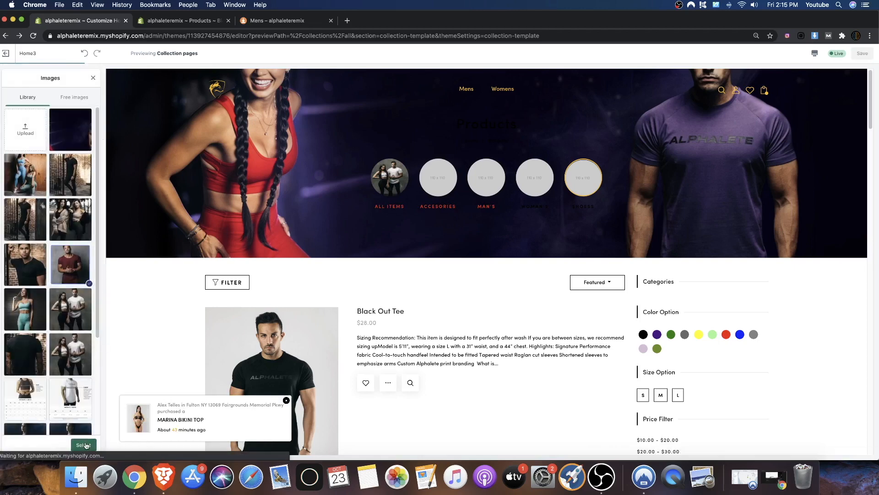
click(20, 266)
click(83, 444)
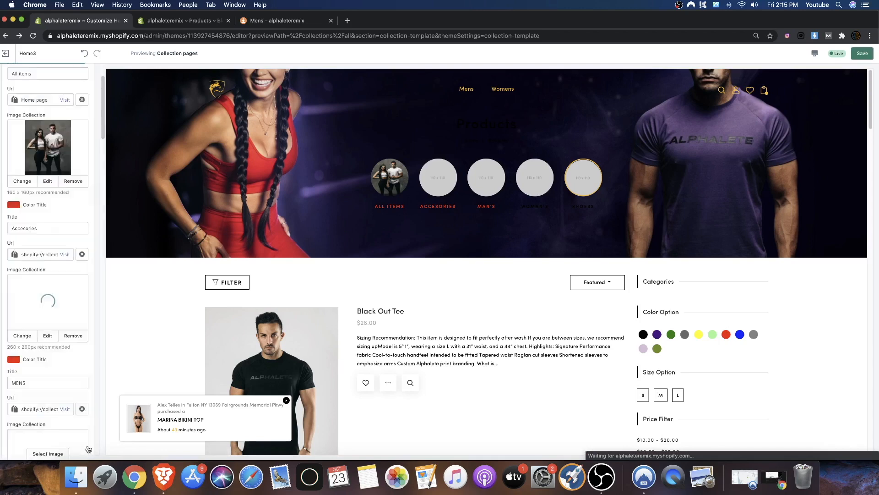
Retitle the Woman's entry as WOMENS and give the MENS entry the library photo of the woman in the teal outfit
scroll(61, 367, down, 5)
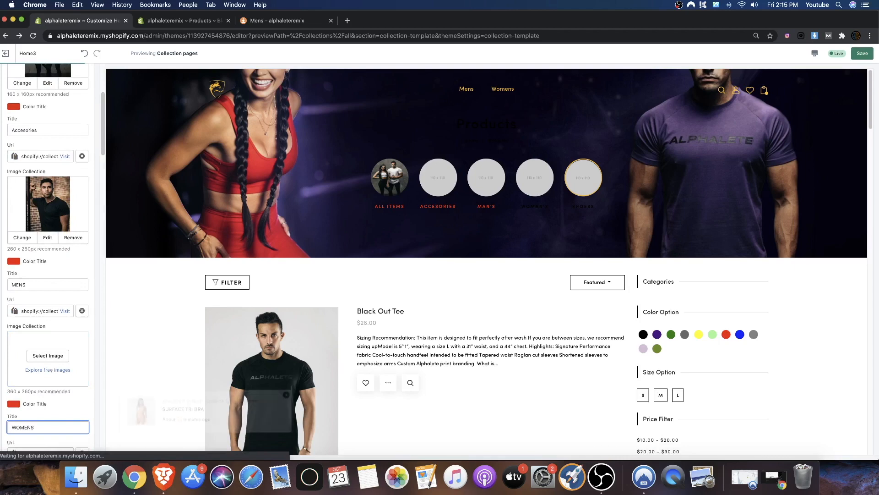
click(47, 355)
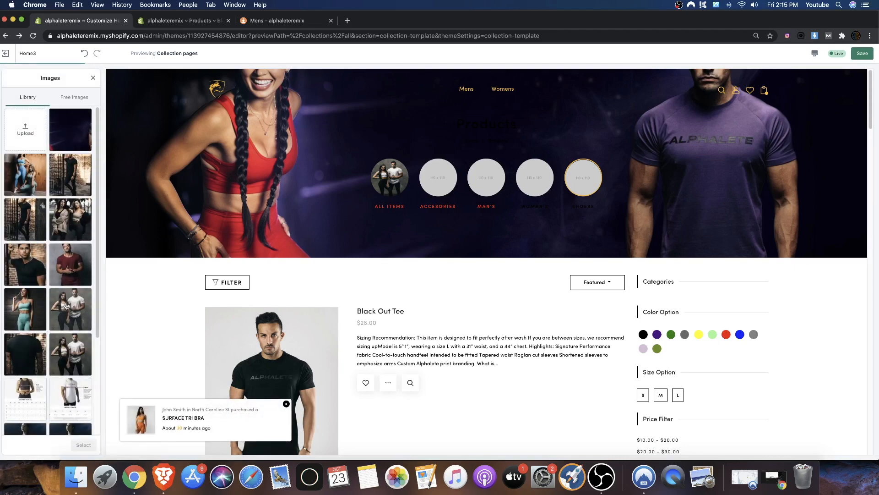
click(25, 309)
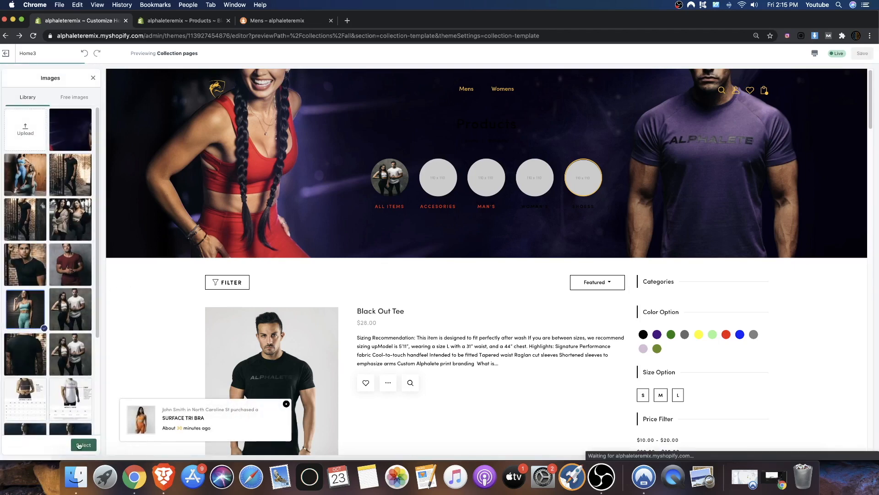
click(80, 444)
Set the All items entry's title color to white (#FFFFFF)
scroll(41, 236, down, 7)
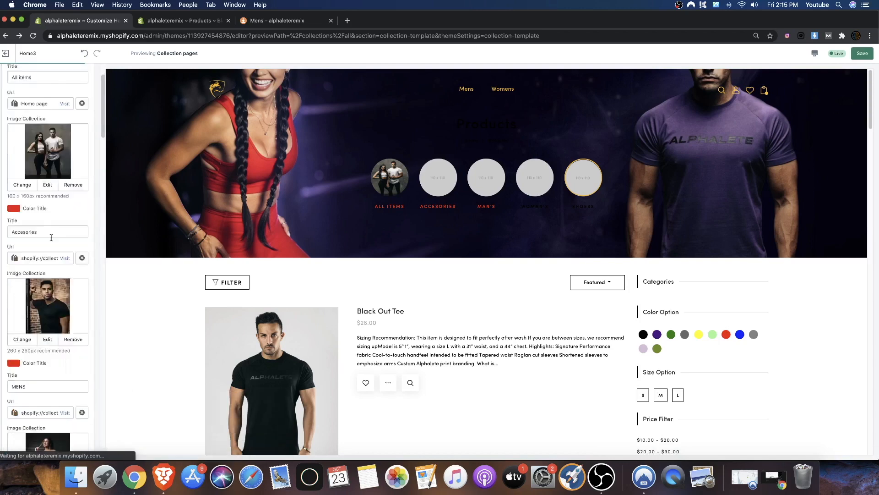
click(452, 196)
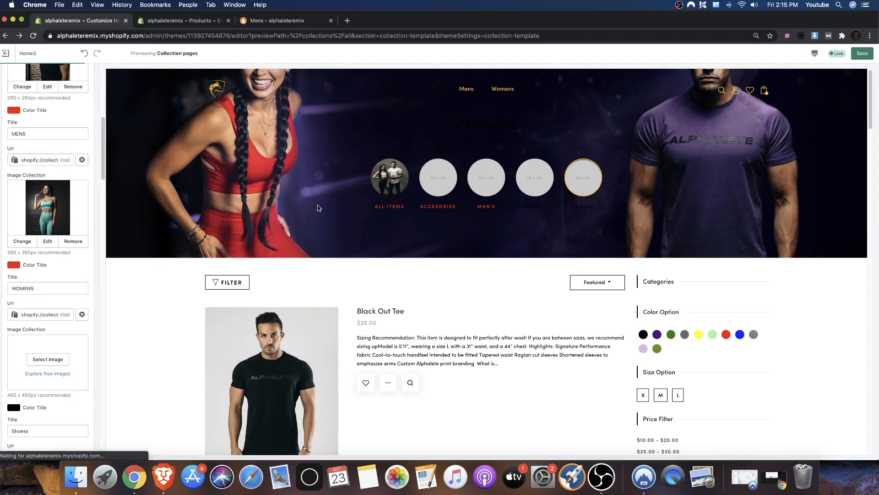
scroll(51, 206, up, 6)
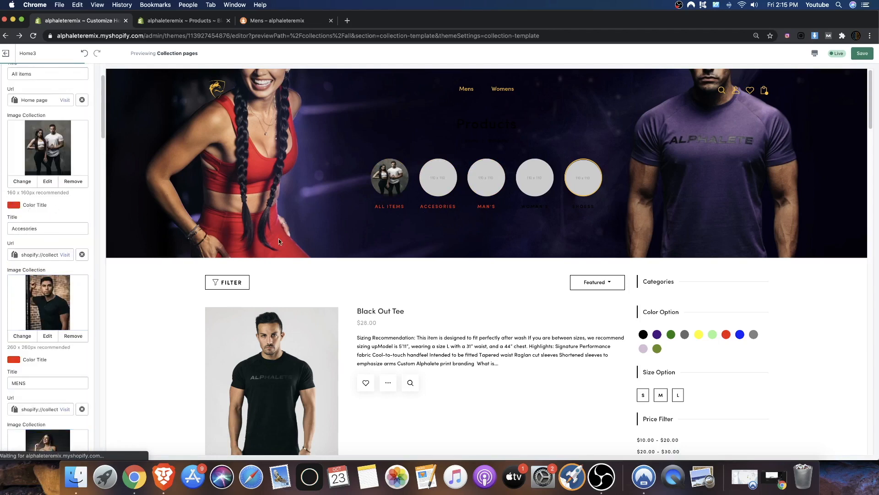
click(13, 205)
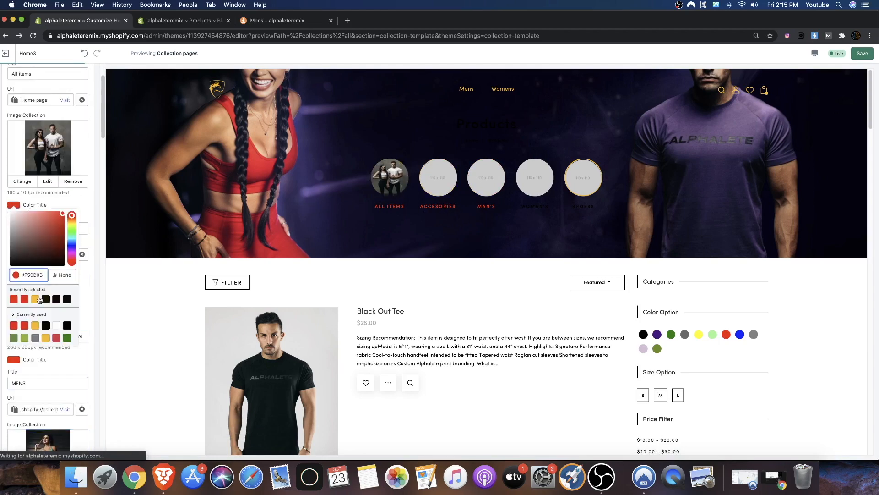
click(39, 299)
click(56, 325)
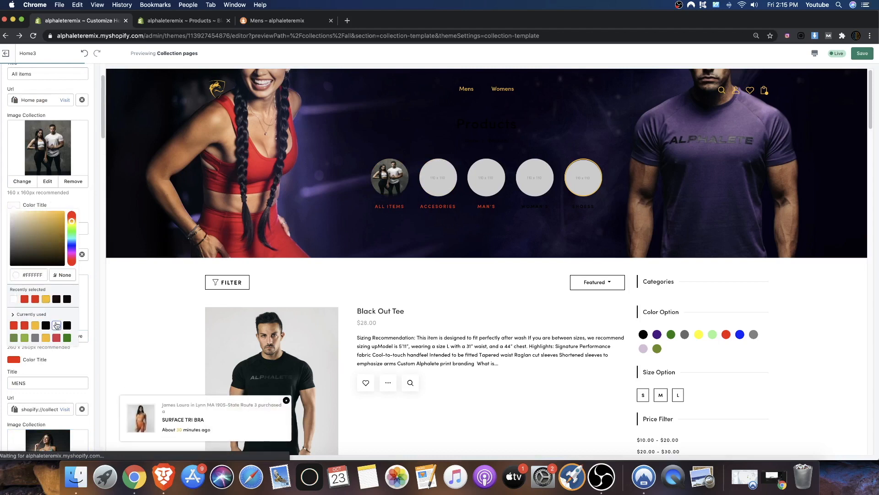
click(86, 203)
Set the Accesories title color to #F3F3F3 and the MENS title color to white (#FFFFFF)
click(14, 359)
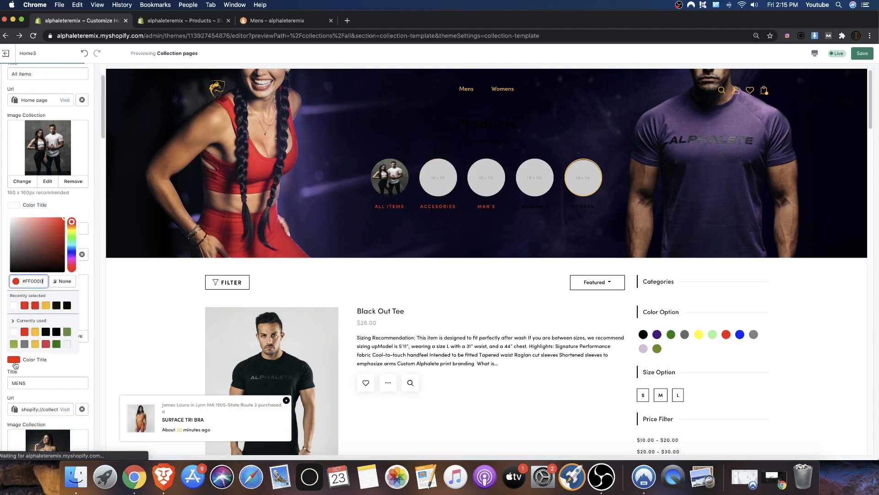
click(66, 347)
scroll(66, 366, down, 5)
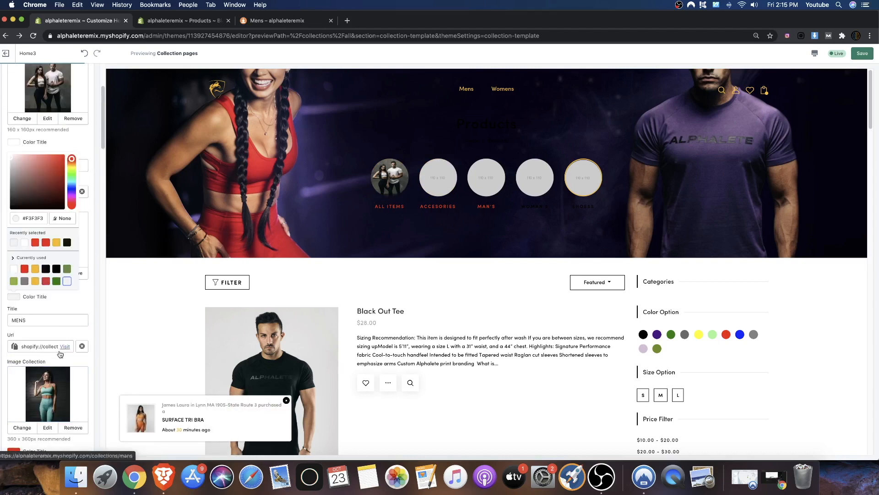
click(21, 414)
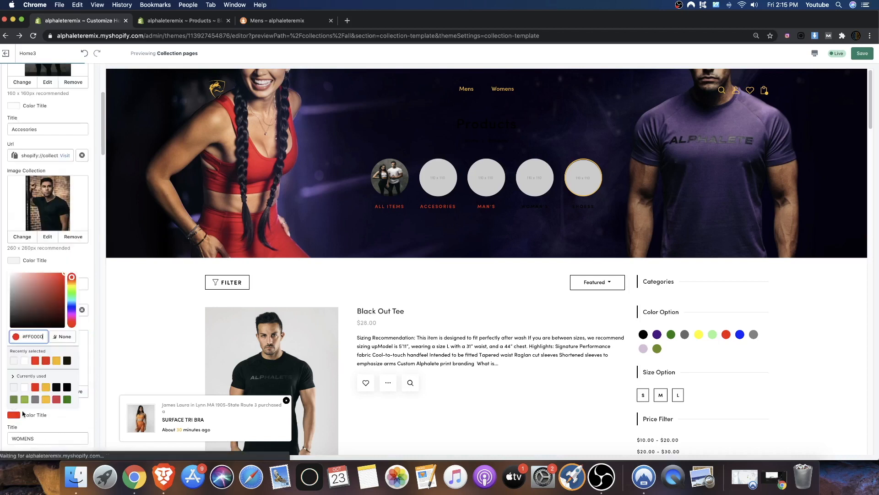
click(25, 361)
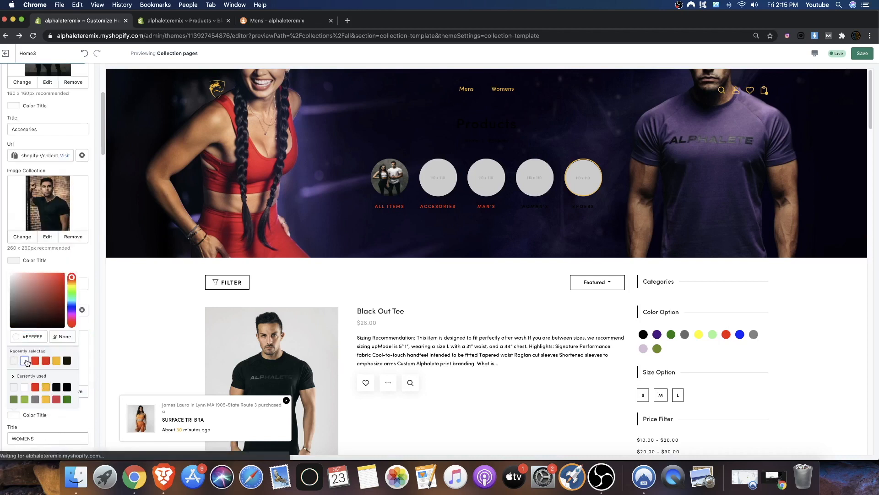
click(76, 277)
Adjust the Accesories entry's title color again, picking a near-white shade instead of red
click(15, 262)
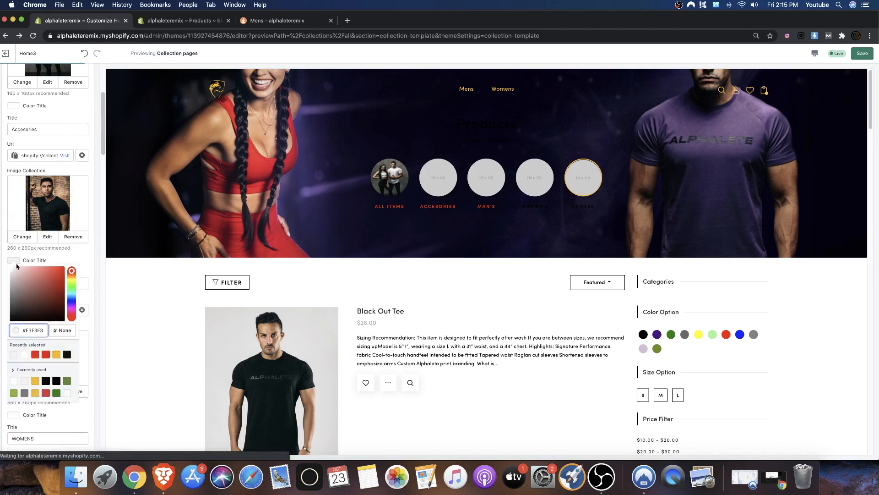
click(80, 257)
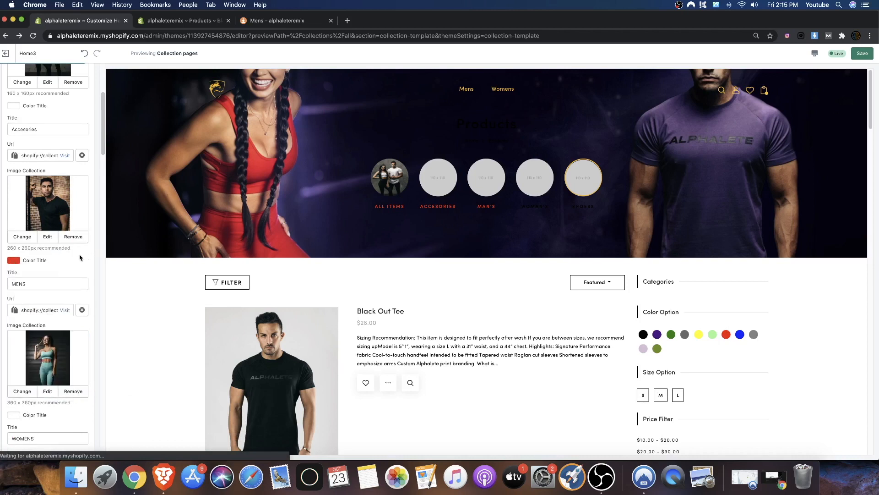
click(13, 261)
click(10, 267)
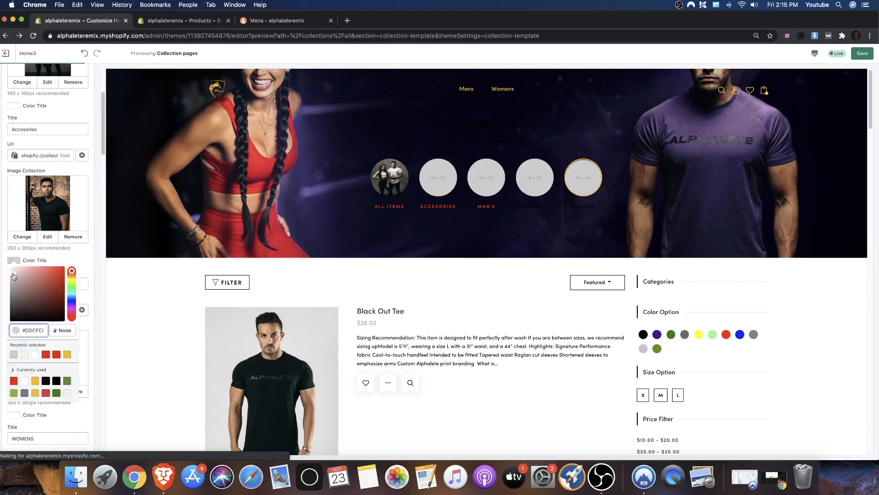
click(50, 262)
Clear the link URLs of the WOMENS and Shoess entries
scroll(50, 283, down, 10)
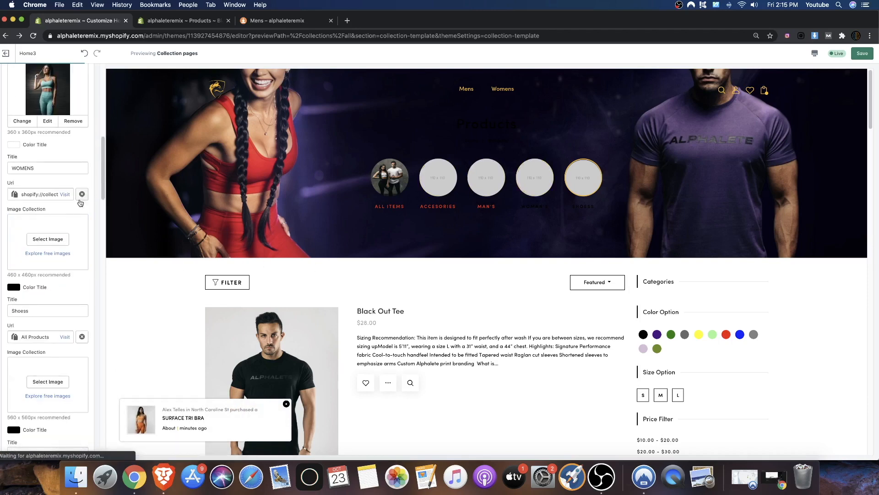
click(83, 195)
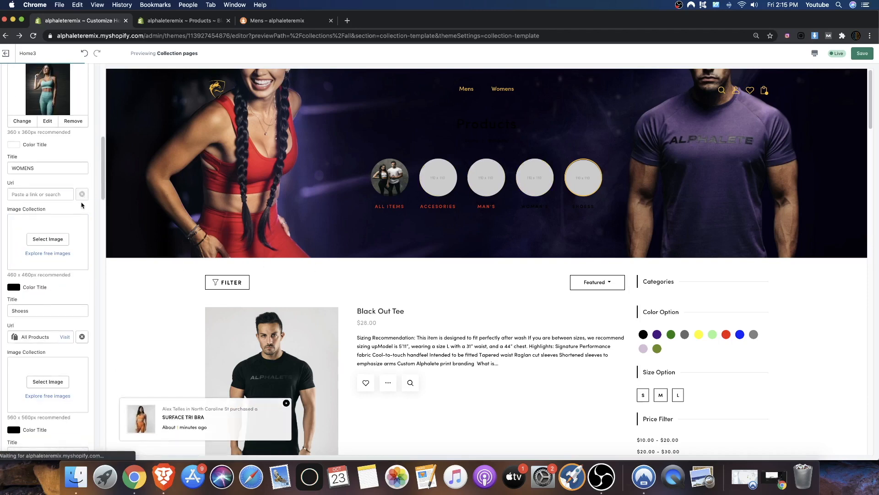
click(82, 338)
Check the remaining category entries and widget settings of the collection page, and save the theme changes
scroll(81, 341, down, 5)
scroll(81, 335, down, 20)
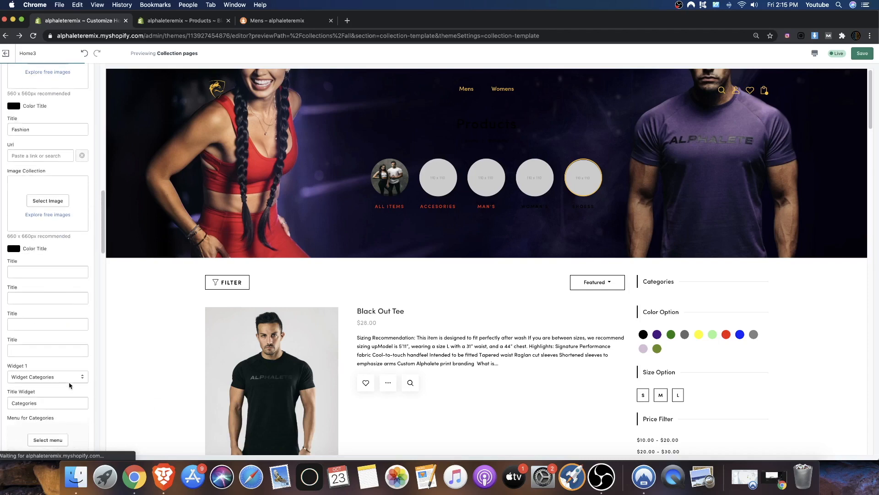
scroll(74, 366, down, 10)
scroll(60, 329, up, 15)
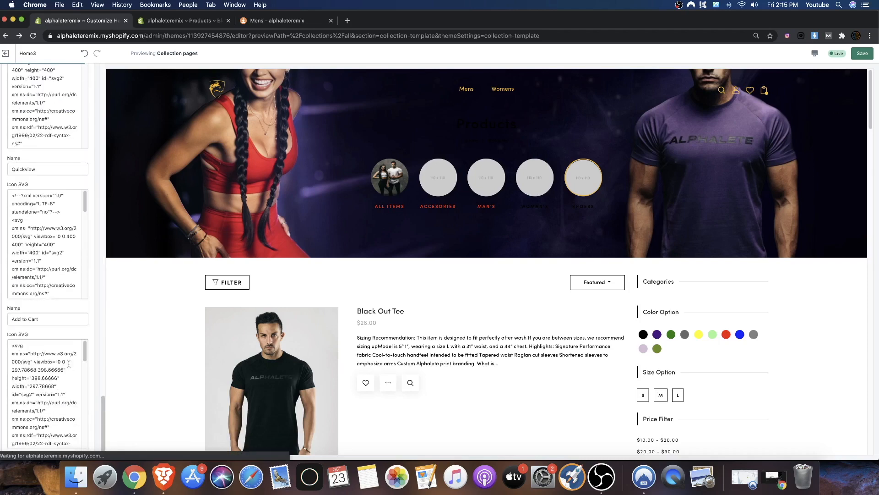
scroll(57, 312, up, 3)
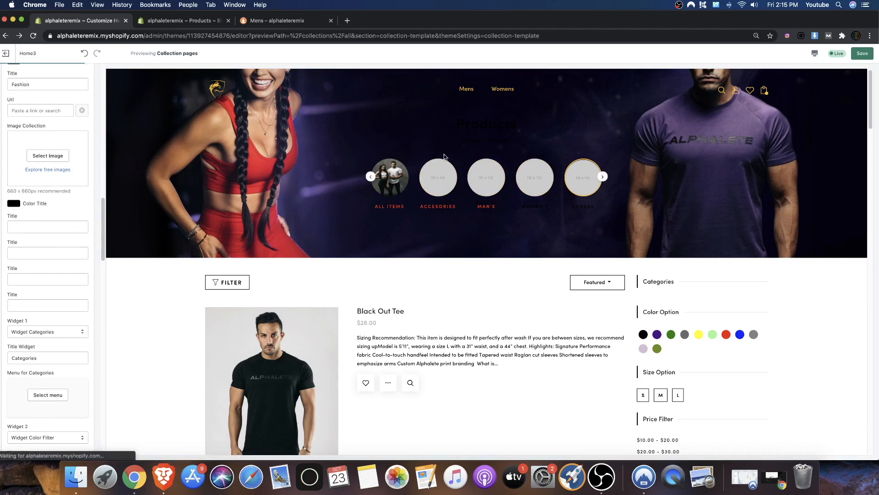
scroll(42, 209, up, 10)
scroll(36, 205, up, 5)
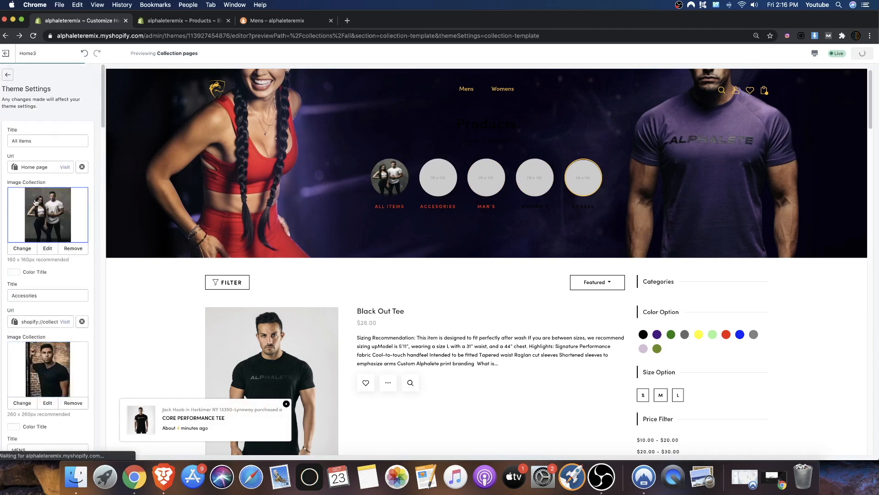
Examine the collection page preview, from the banner's category images down through the product list
click(429, 174)
scroll(549, 229, down, 10)
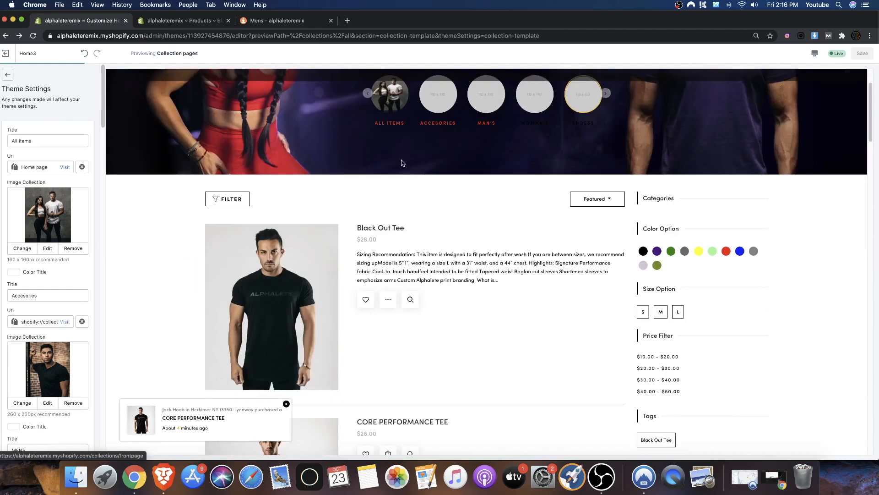
scroll(661, 130, up, 10)
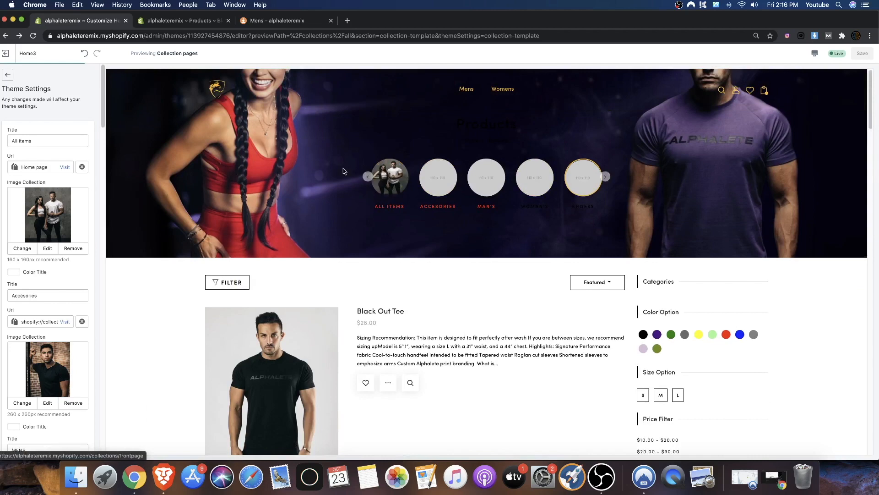
scroll(251, 138, down, 10)
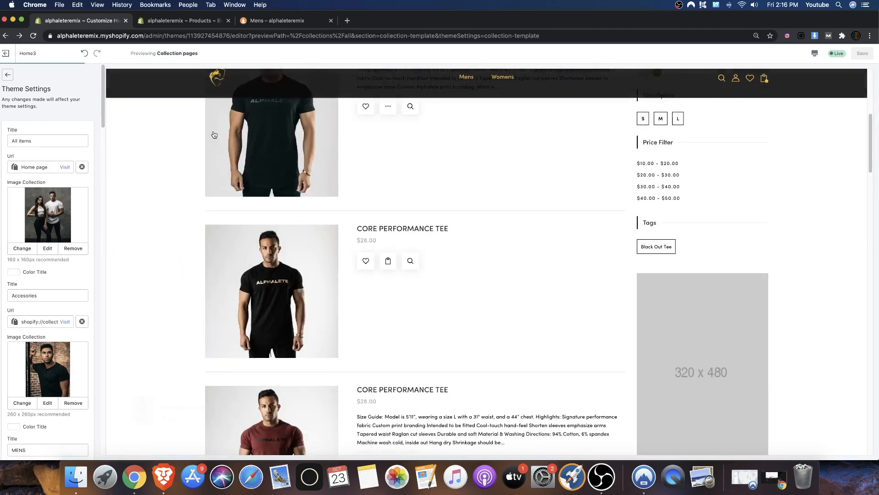
scroll(248, 132, down, 15)
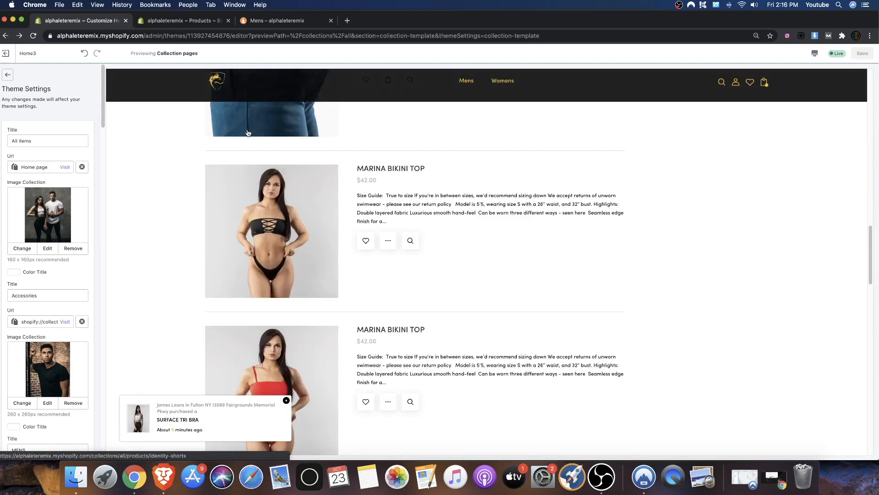
scroll(375, 216, up, 20)
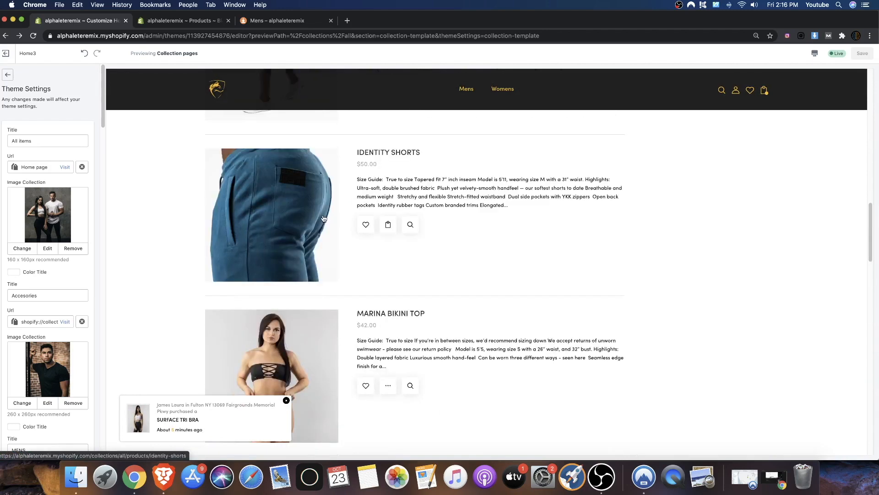
scroll(357, 204, up, 2)
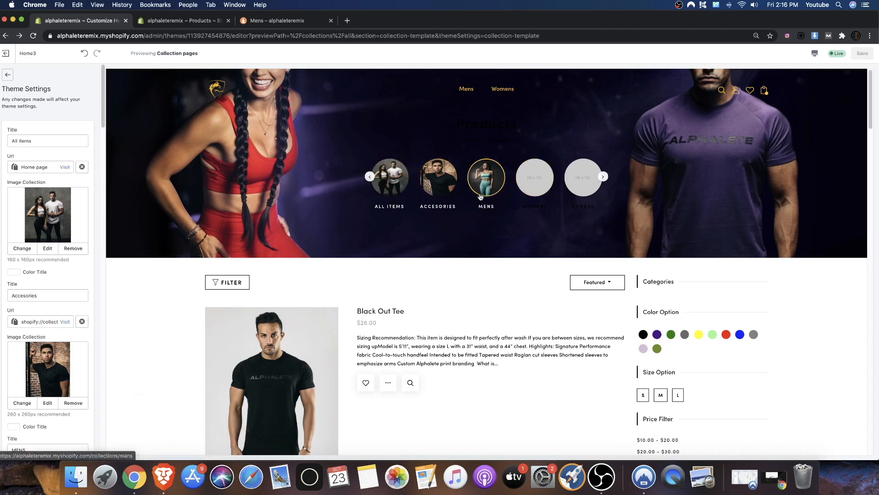
Open the image library for the MENS entry's collection image
scroll(47, 320, down, 10)
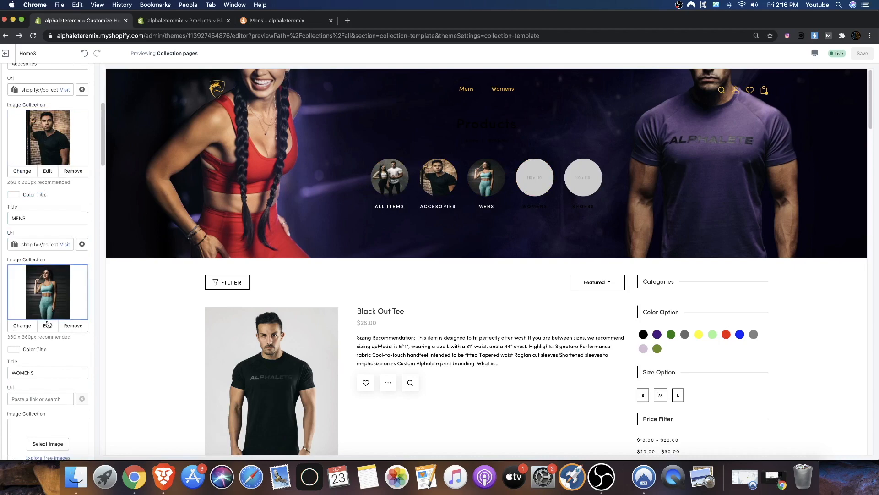
click(40, 300)
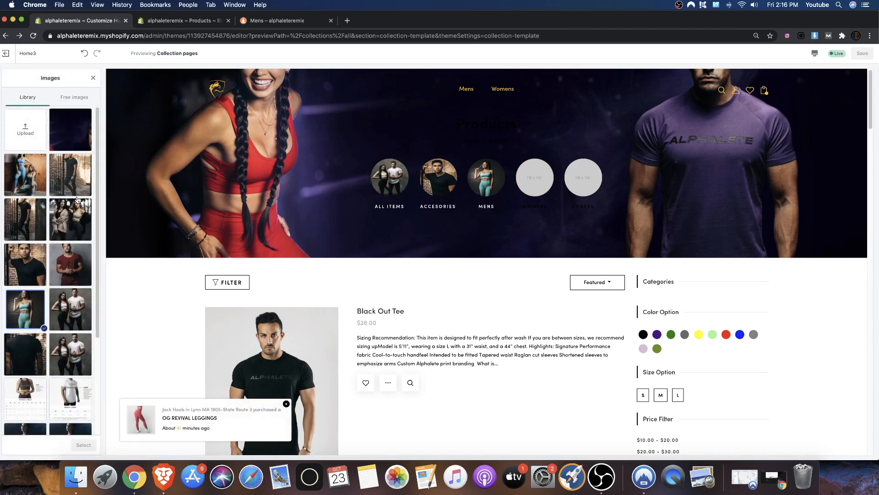
Set the MENS collection image to the library photo of the man in the dark red T-shirt
click(34, 269)
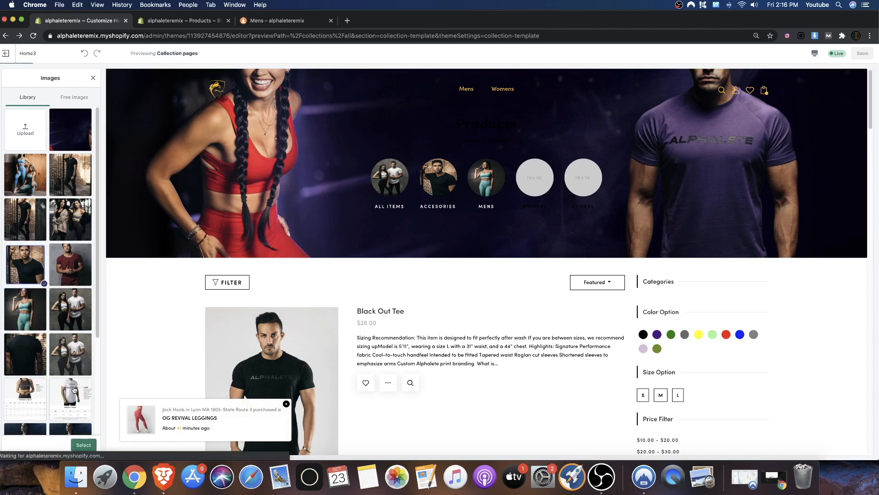
click(69, 268)
click(83, 445)
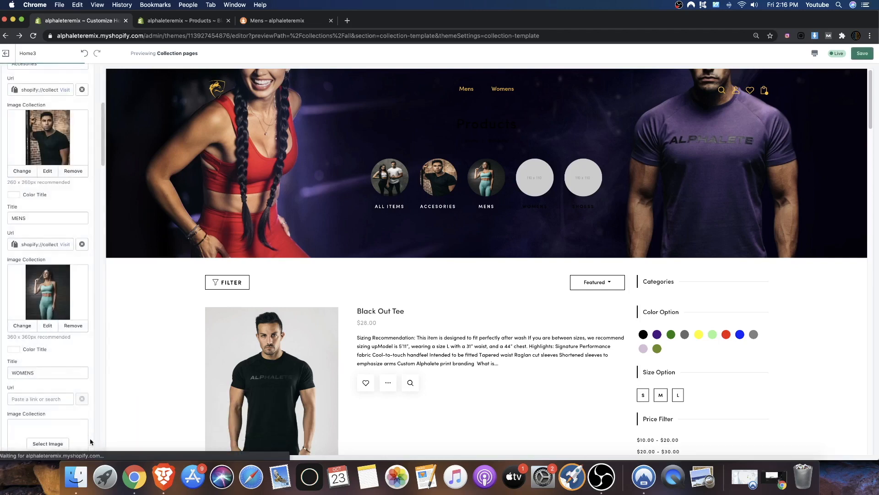
scroll(40, 245, up, 3)
click(22, 237)
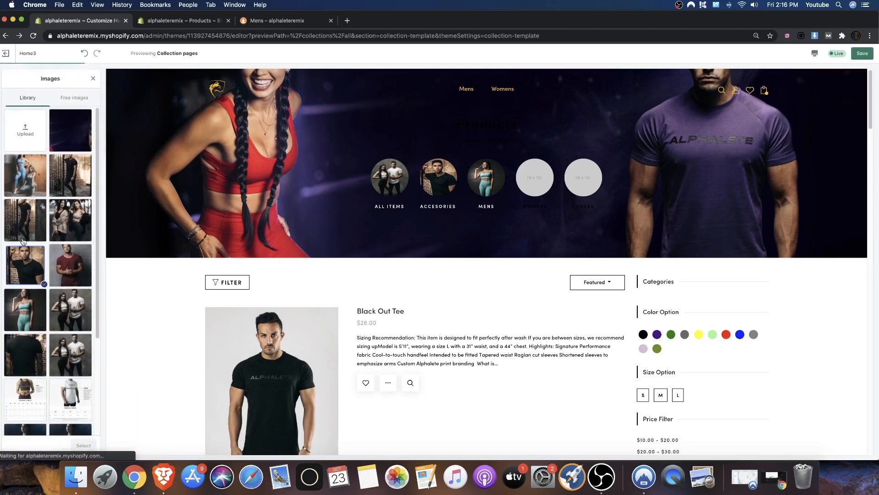
click(89, 79)
scroll(56, 168, up, 2)
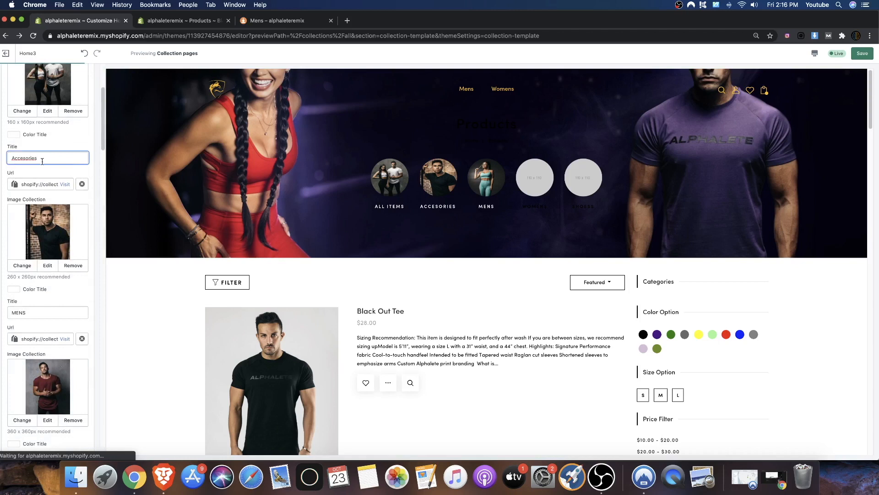
scroll(54, 178, up, 2)
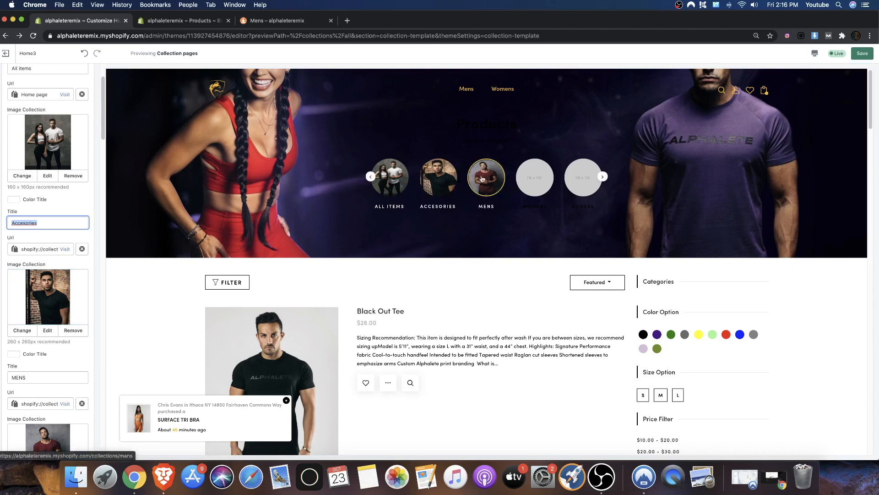
Set the WOMENS collection image to the library photo of the woman in the teal activewear set
scroll(27, 339, down, 6)
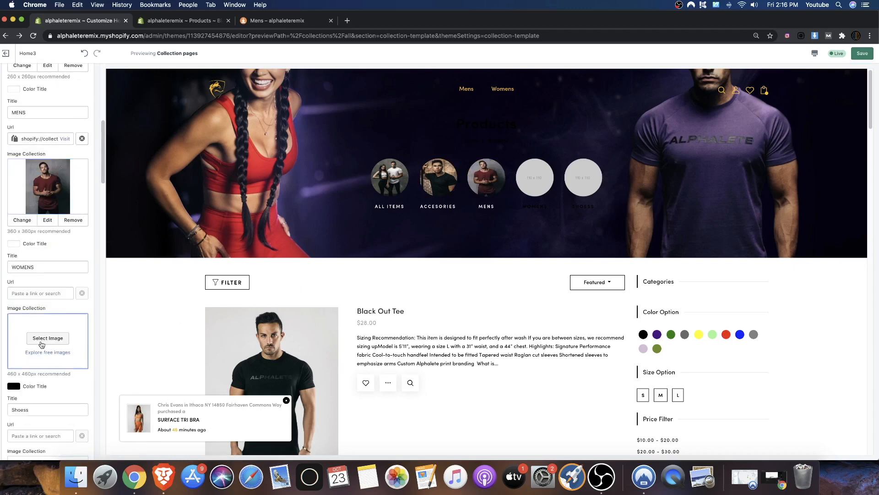
click(43, 337)
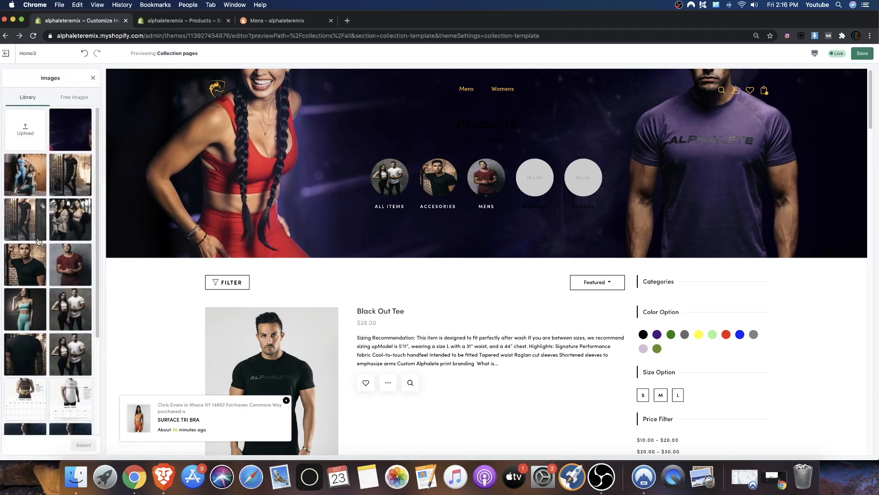
click(38, 334)
click(84, 445)
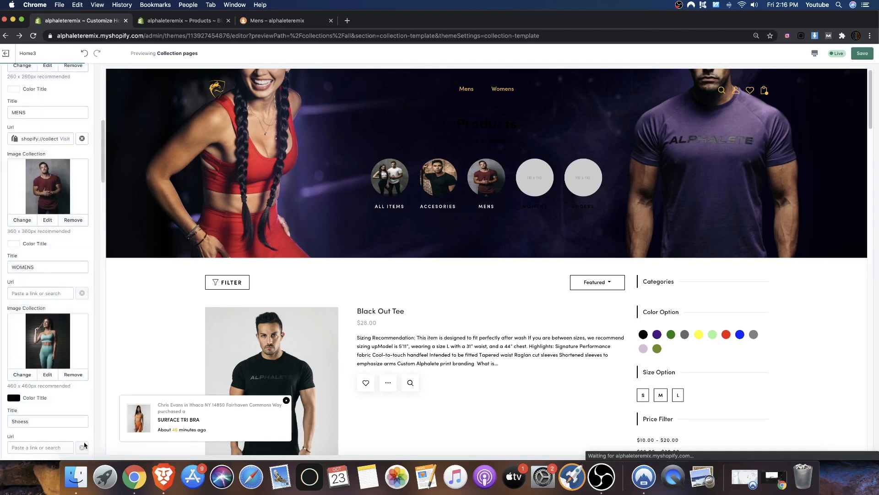
Rename the Shoess collection title to TEE SHIRTS and check the circular collection carousel in the preview
scroll(62, 280, down, 3)
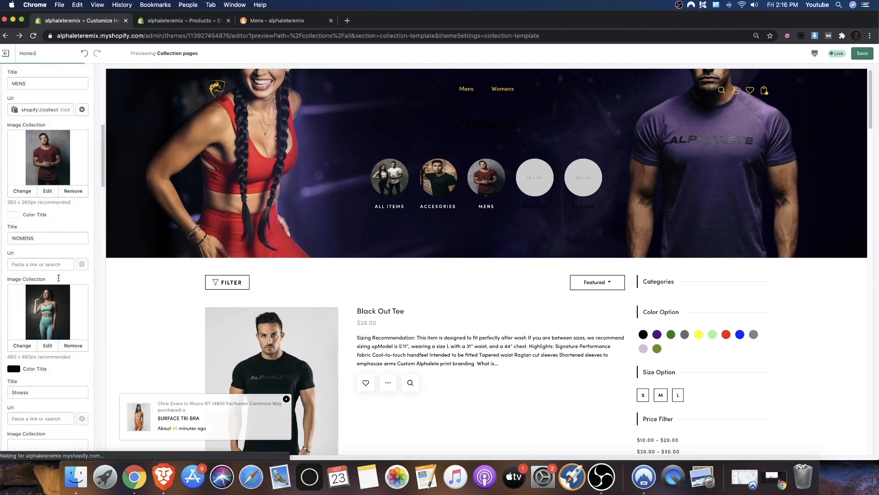
double_click(50, 349)
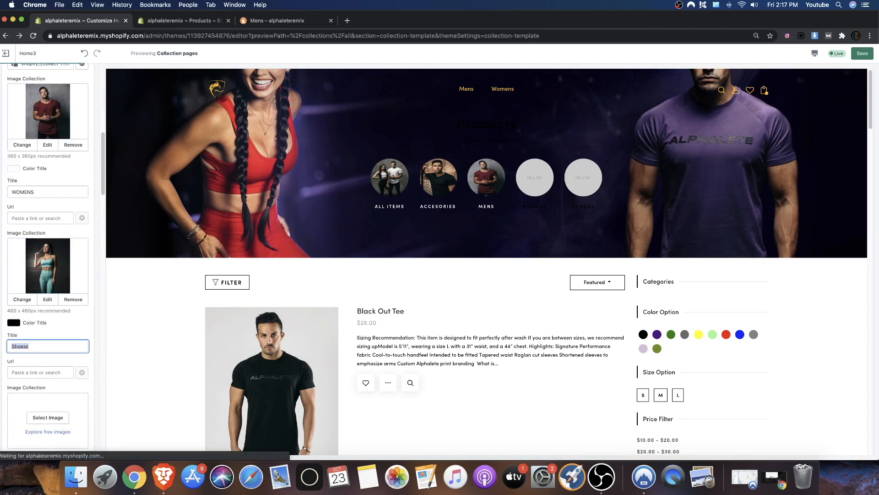
text(T)
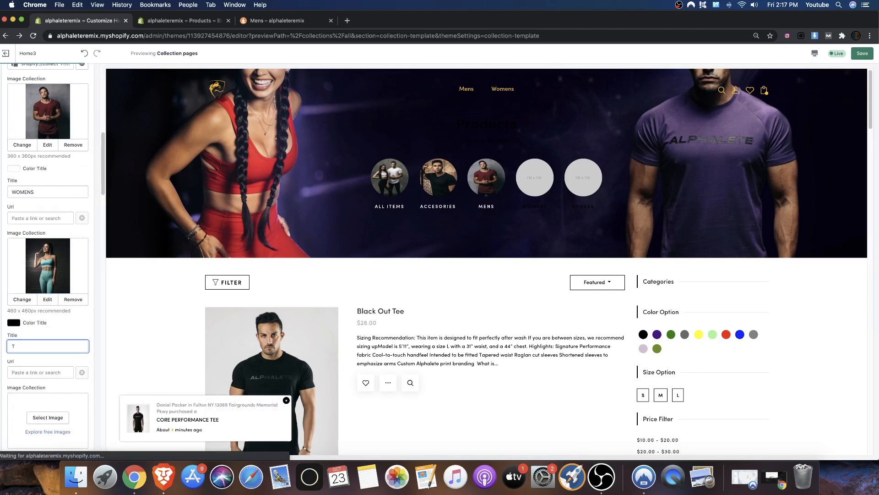
text(EE SHIRTS)
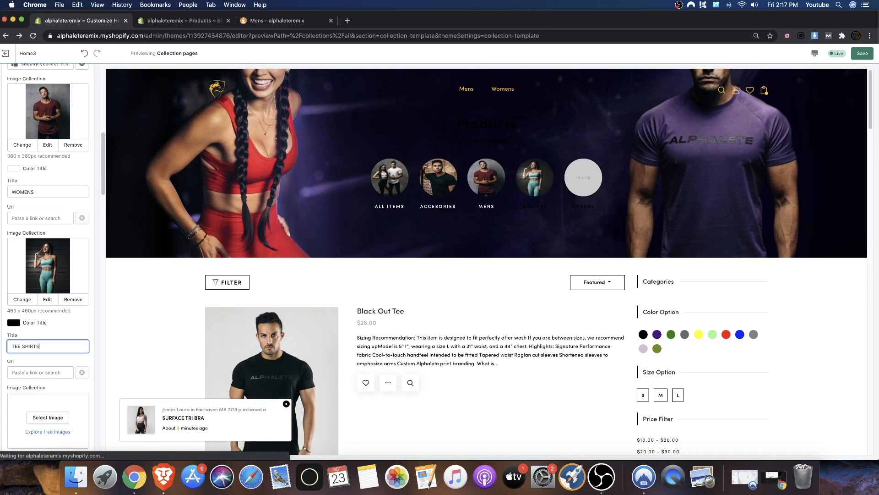
click(602, 177)
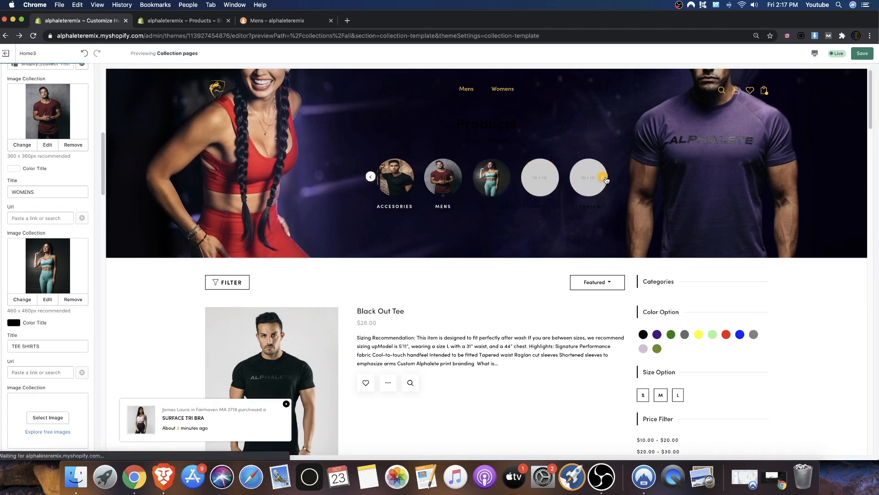
click(368, 178)
Set the TEE SHIRTS collection image to the library photo of the woman in blue leggings on a white background
scroll(46, 298, down, 2)
click(47, 376)
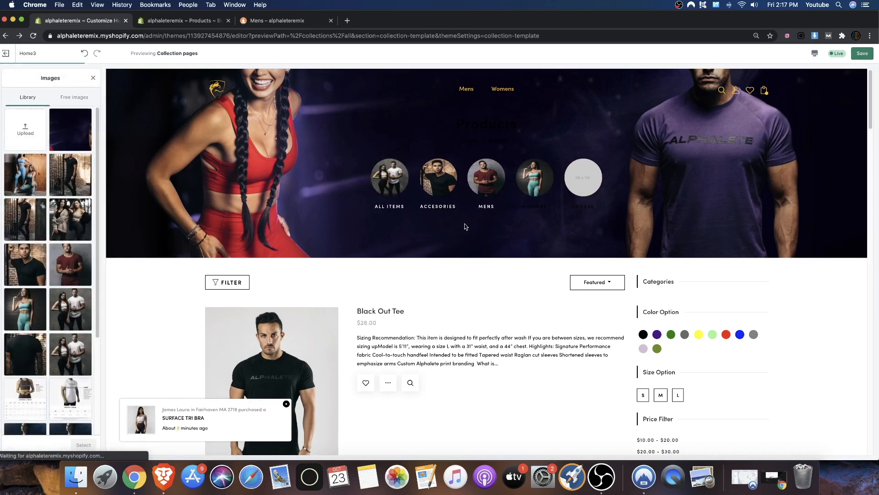
scroll(61, 358, down, 5)
click(62, 357)
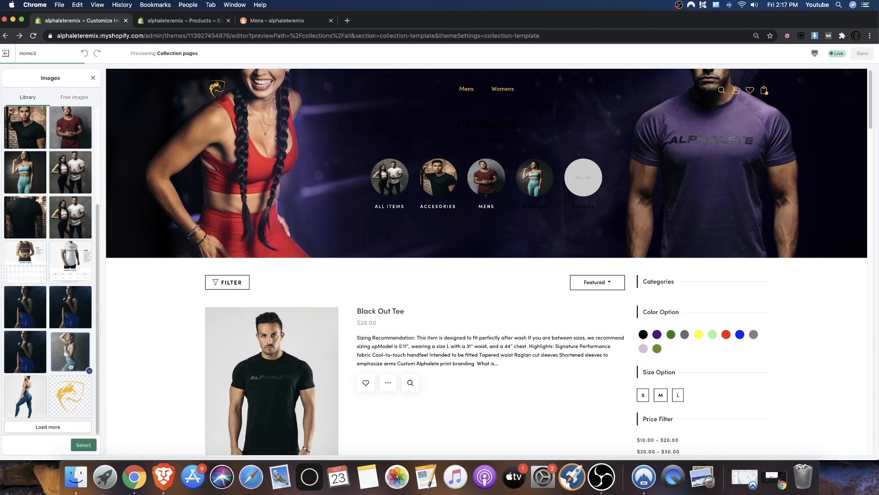
click(30, 414)
click(83, 445)
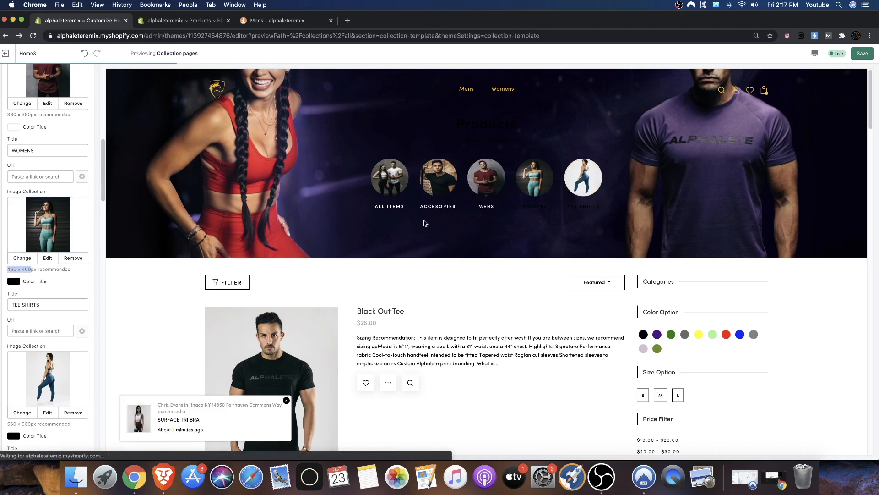
Set the title color to white for both the TEE SHIRTS and WOMENS collection items
scroll(67, 326, down, 5)
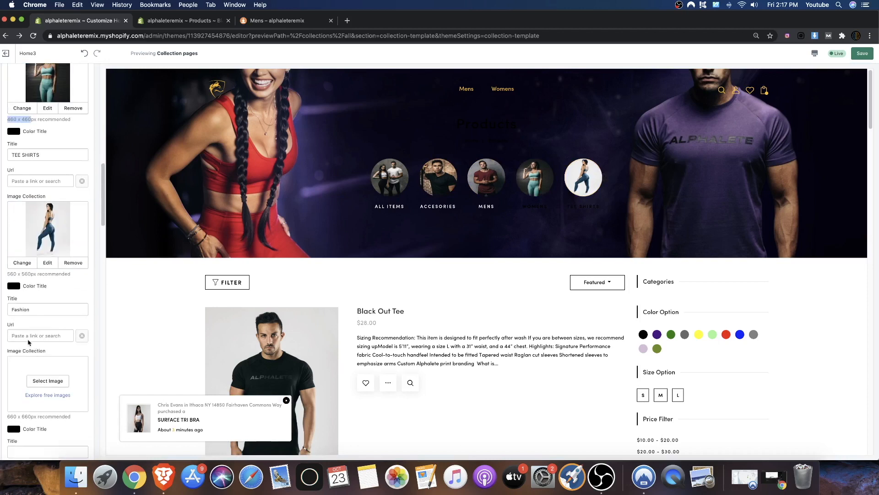
click(16, 288)
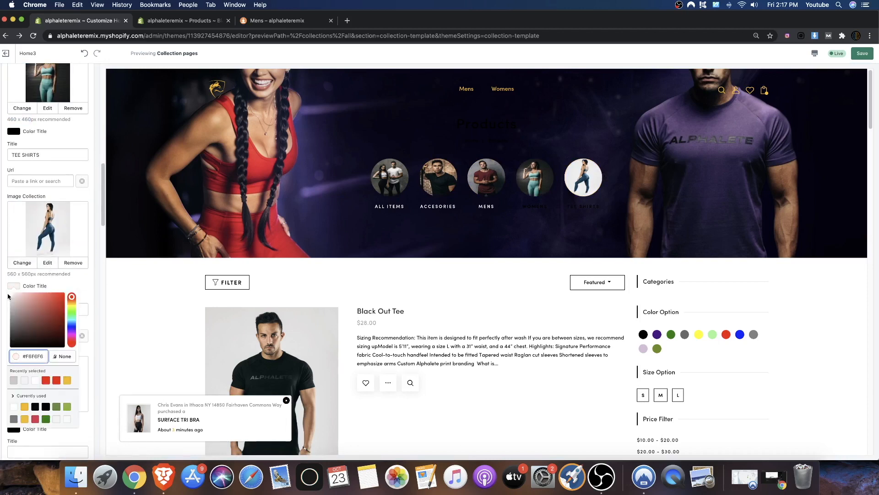
click(56, 285)
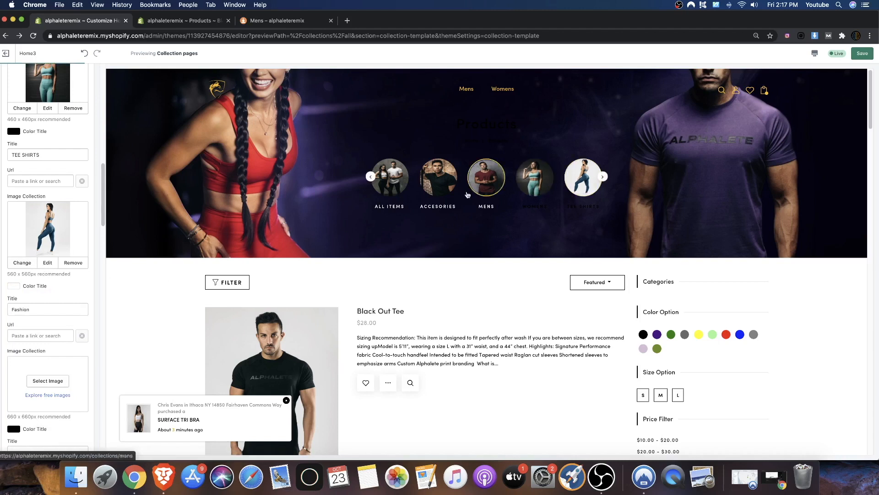
scroll(74, 284, up, 2)
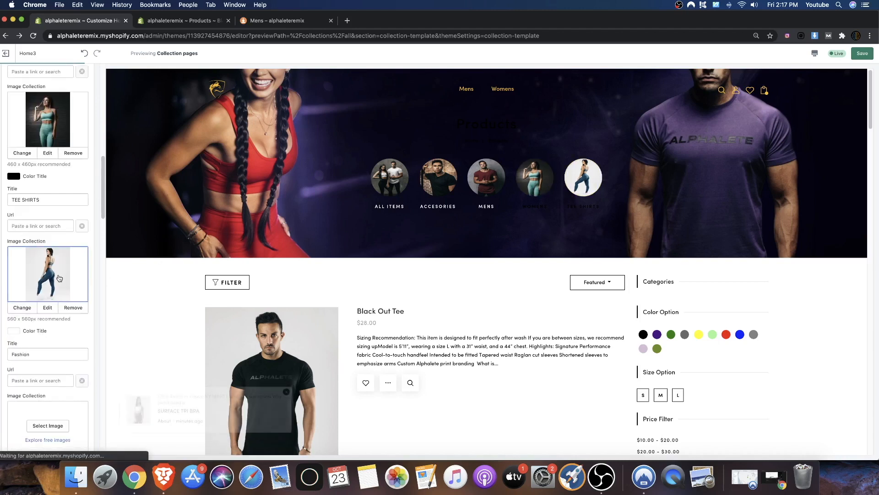
scroll(60, 274, up, 2)
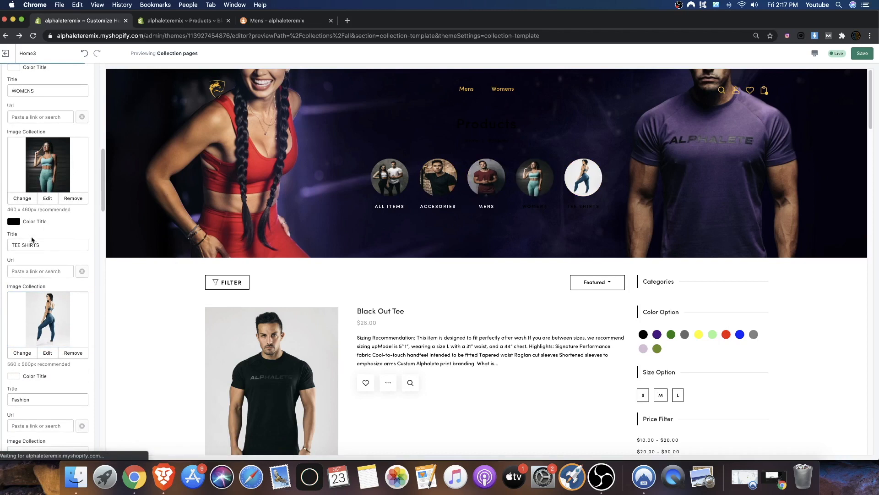
click(14, 222)
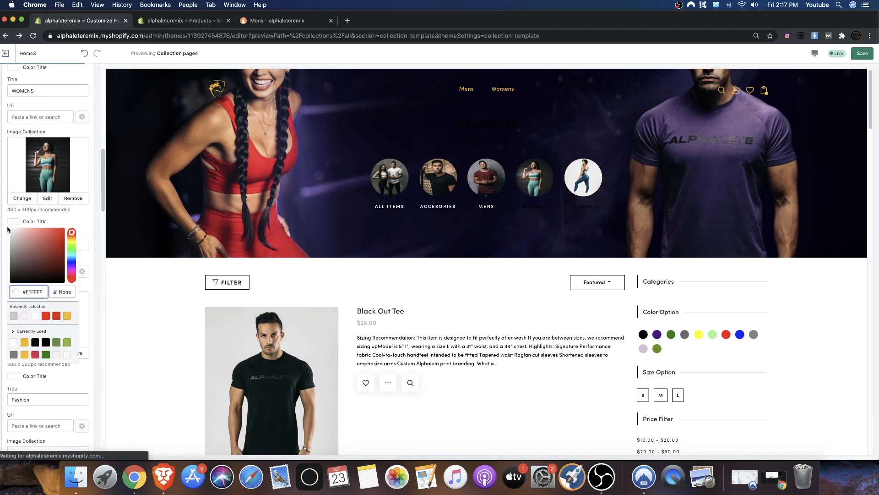
click(45, 219)
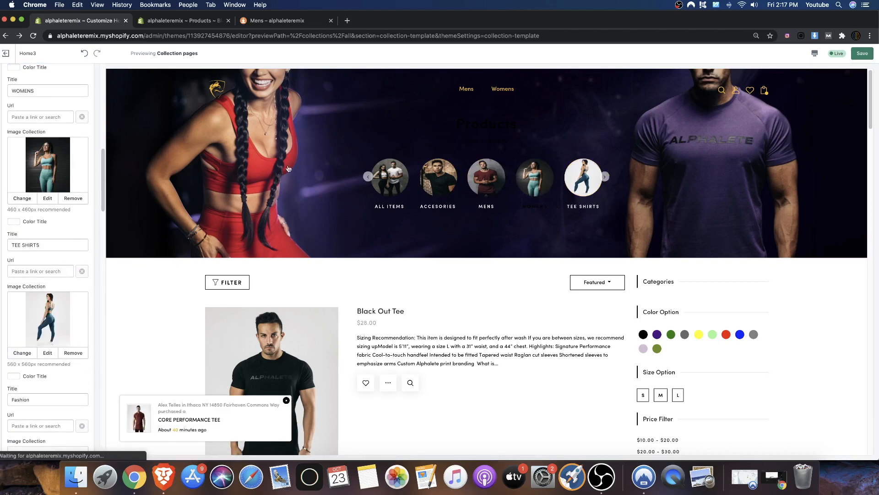
scroll(60, 199, up, 3)
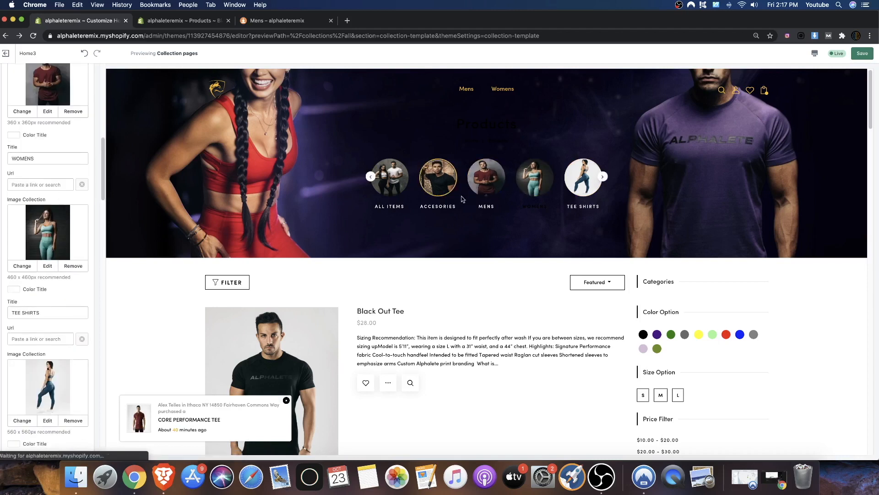
click(394, 182)
click(39, 183)
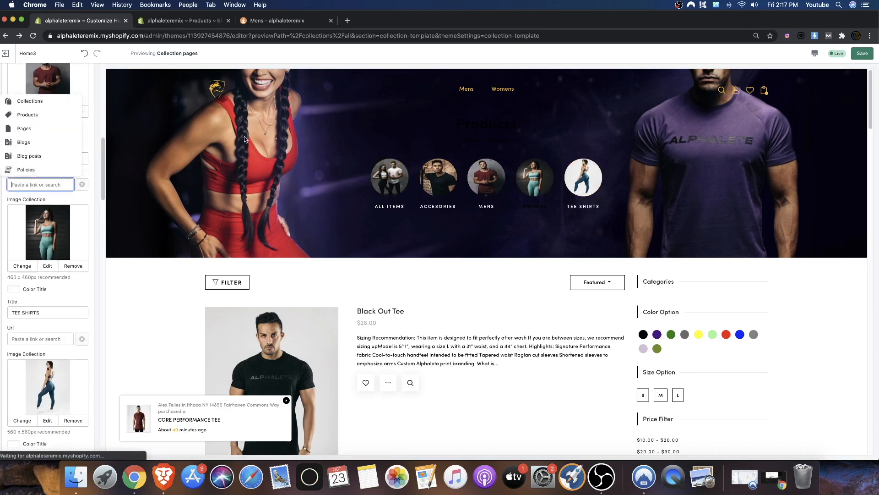
scroll(94, 143, up, 10)
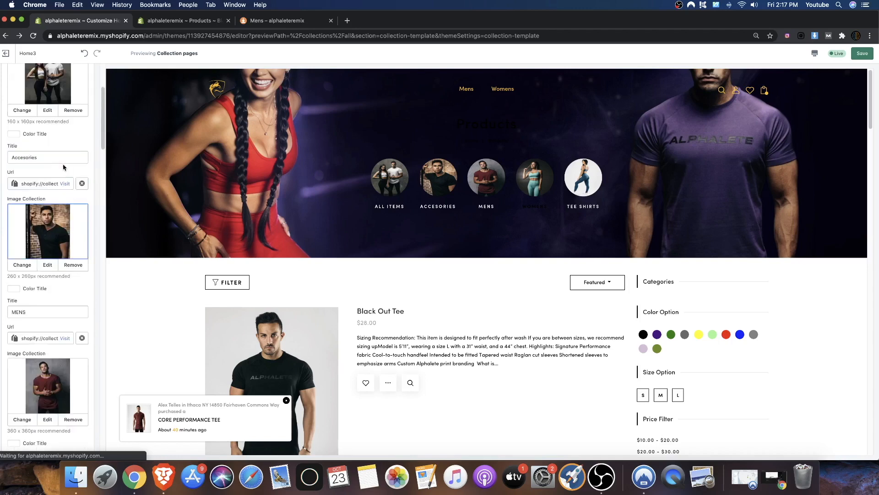
Replace the MENS item's URL with a link to the Mens Bottoms collection
scroll(56, 273, down, 3)
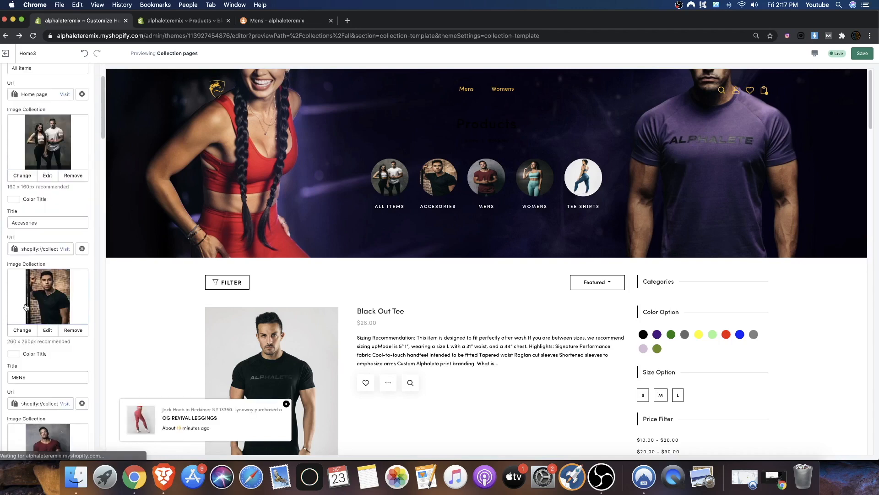
scroll(75, 274, down, 3)
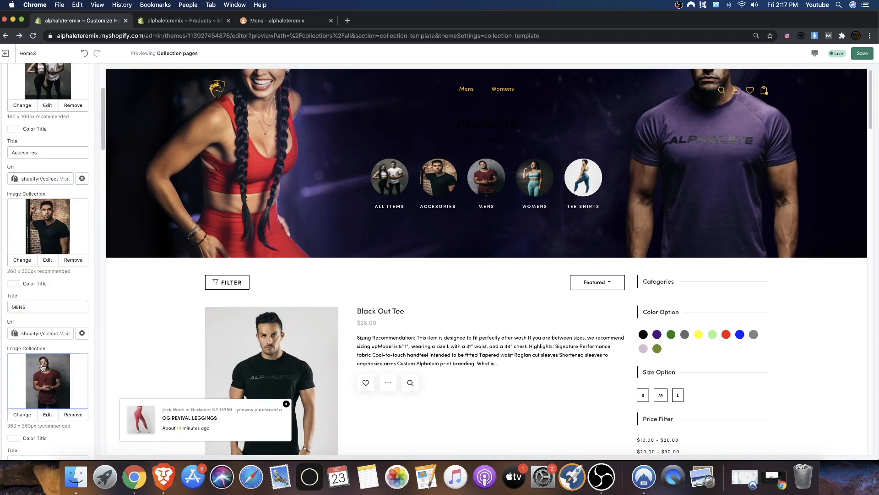
click(82, 333)
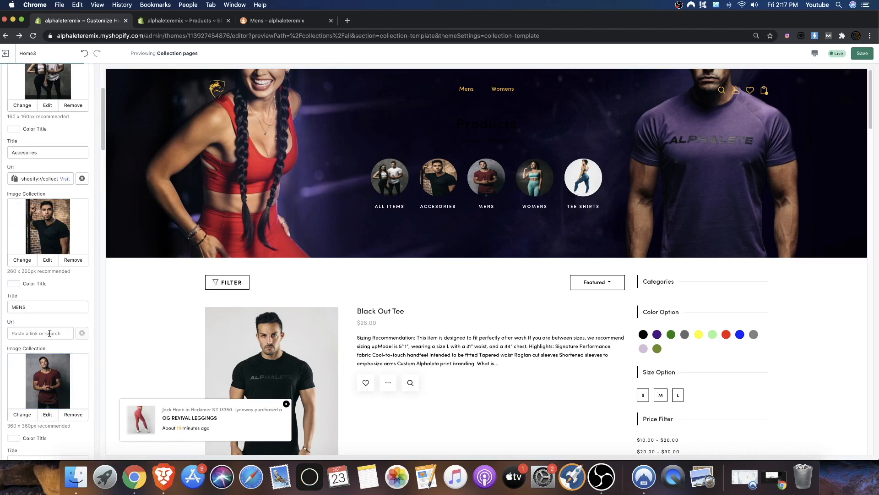
click(29, 255)
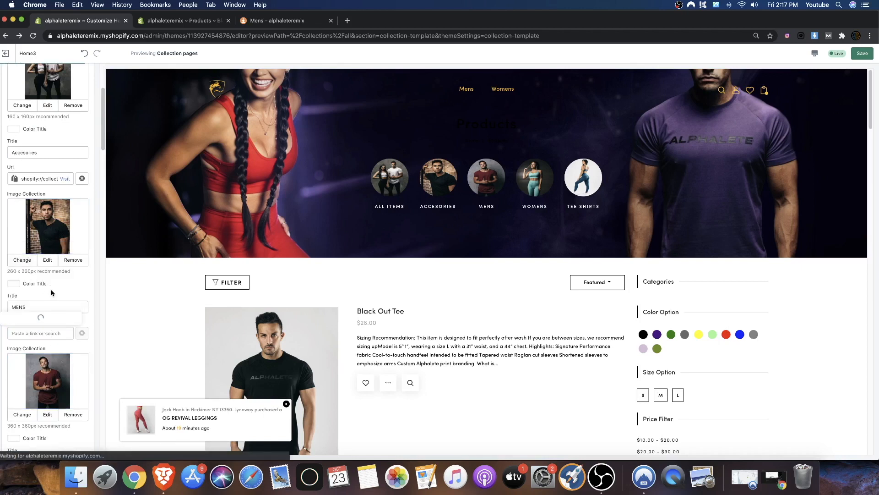
scroll(30, 269, down, 1)
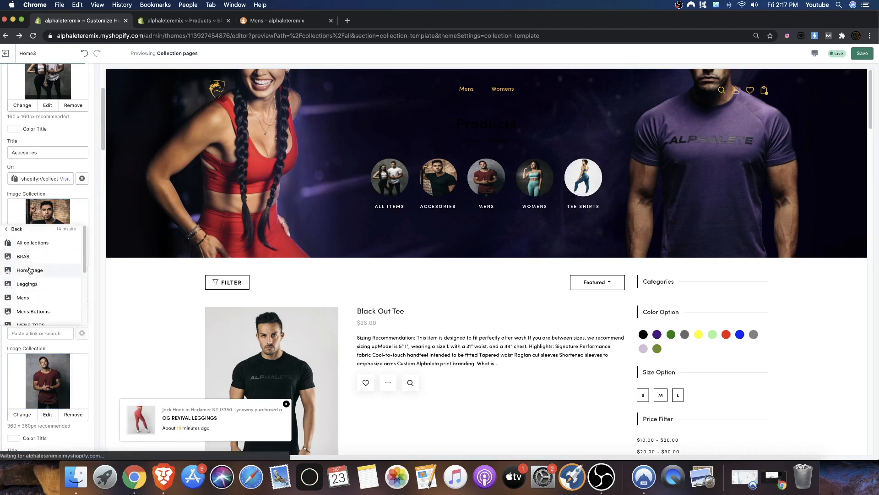
scroll(46, 289, down, 5)
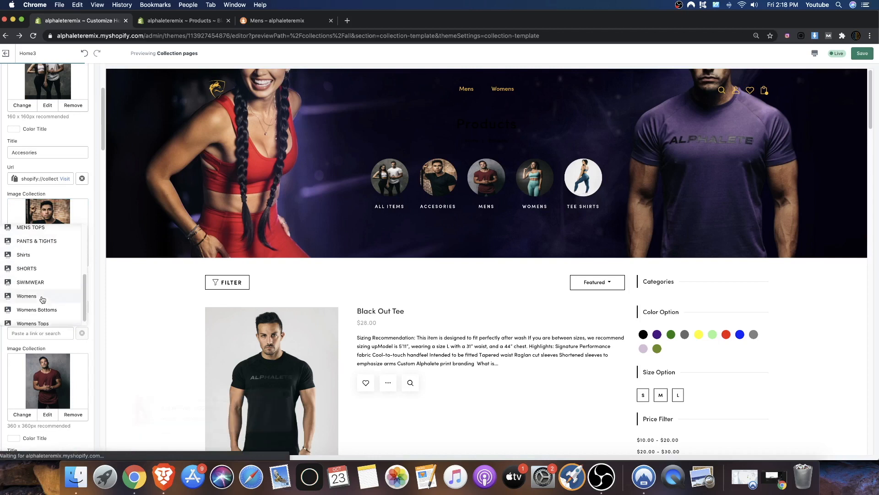
click(33, 247)
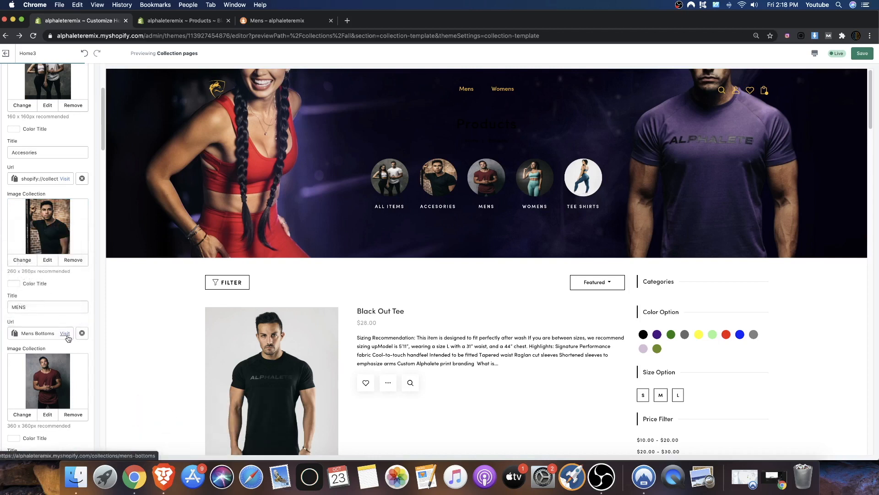
scroll(67, 320, down, 5)
scroll(67, 320, down, 5)
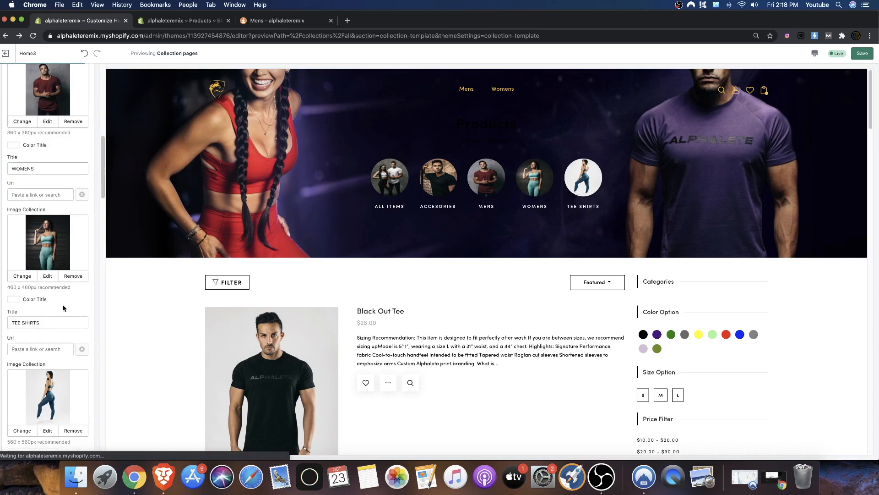
click(390, 178)
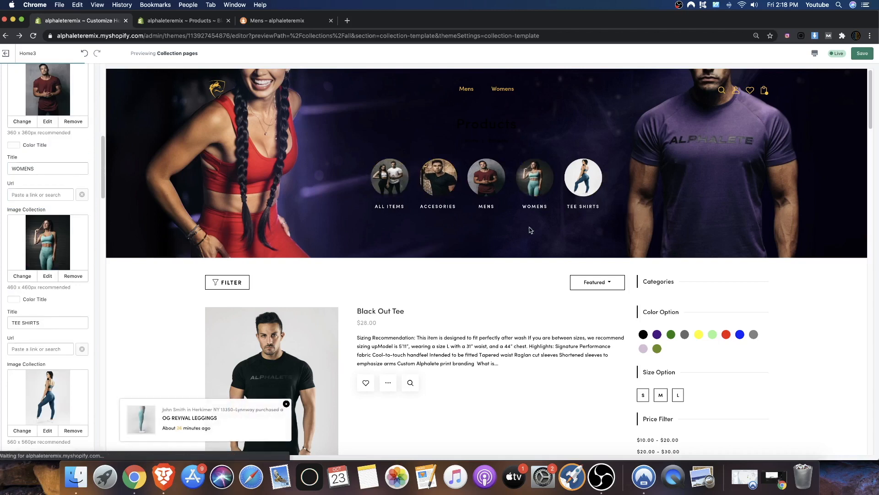
Link the TEE SHIRTS item's URL to the Womens Bottoms collection
scroll(29, 384, down, 3)
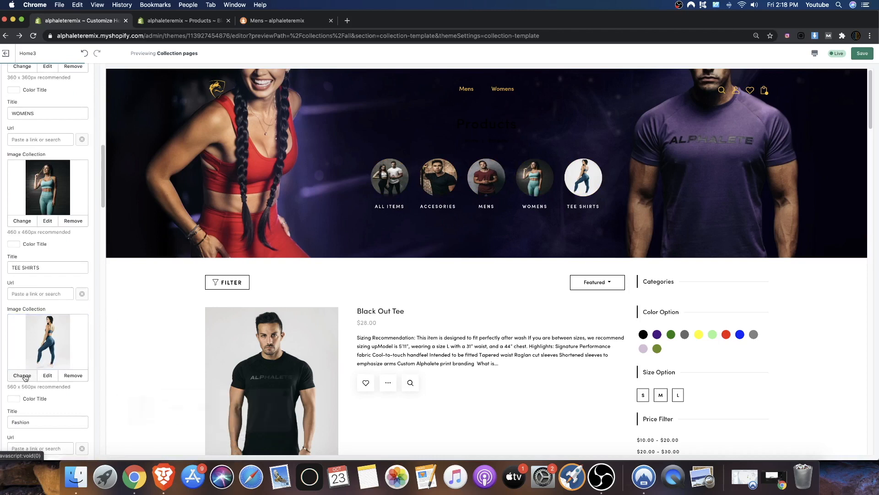
scroll(26, 379, down, 4)
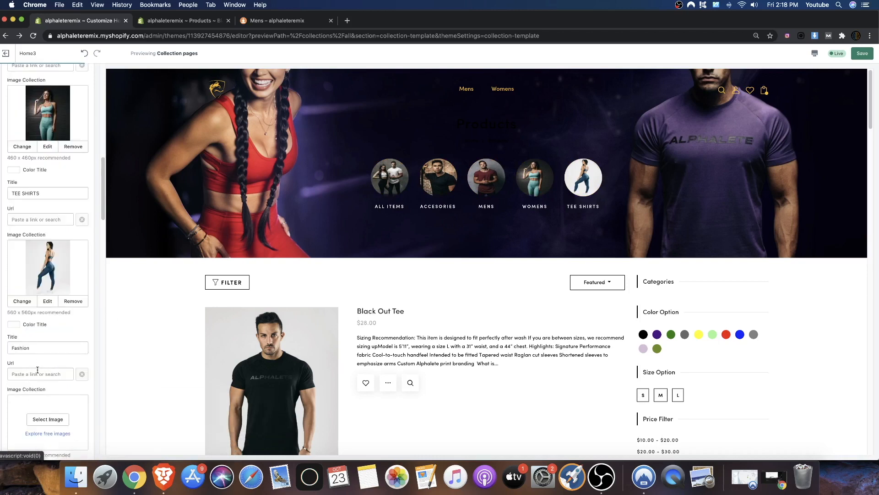
click(41, 373)
click(28, 293)
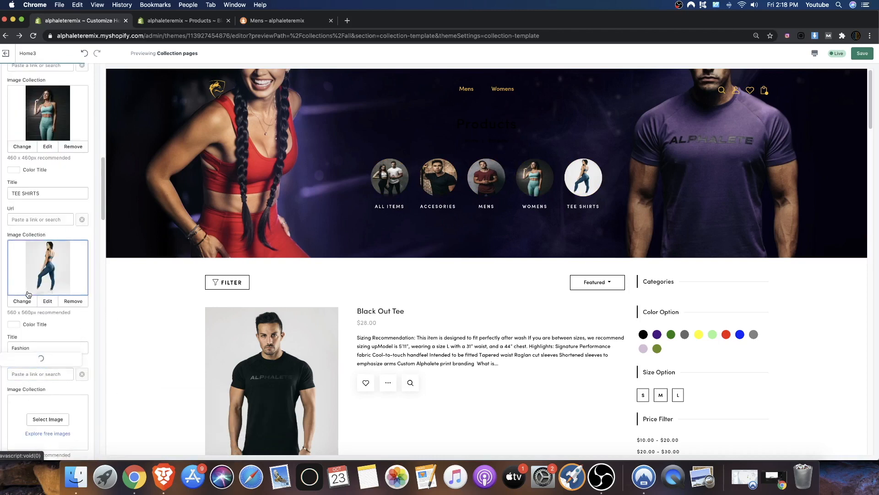
click(35, 219)
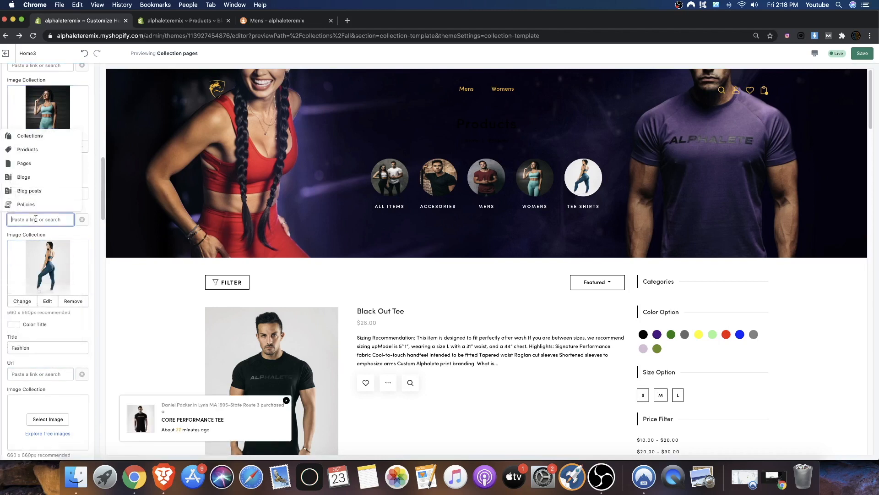
click(29, 136)
scroll(41, 188, down, 5)
click(33, 193)
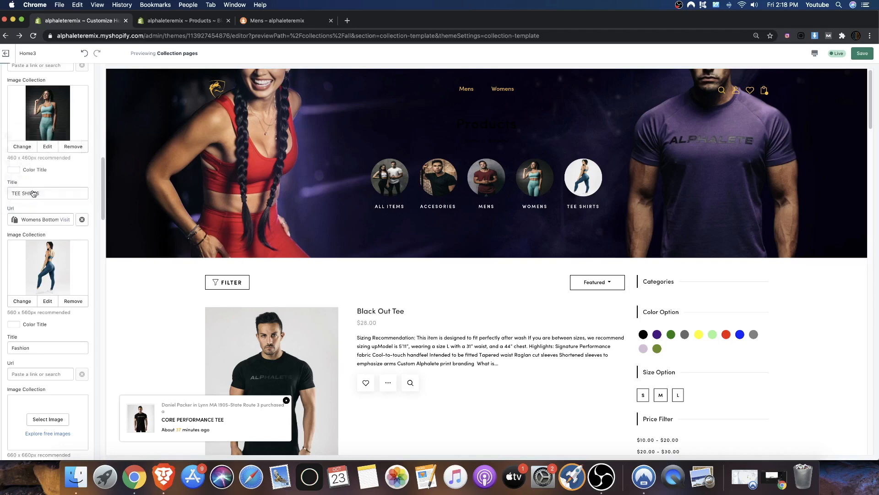
Save the carousel changes and return to the list of collection page sections
scroll(56, 142, up, 3)
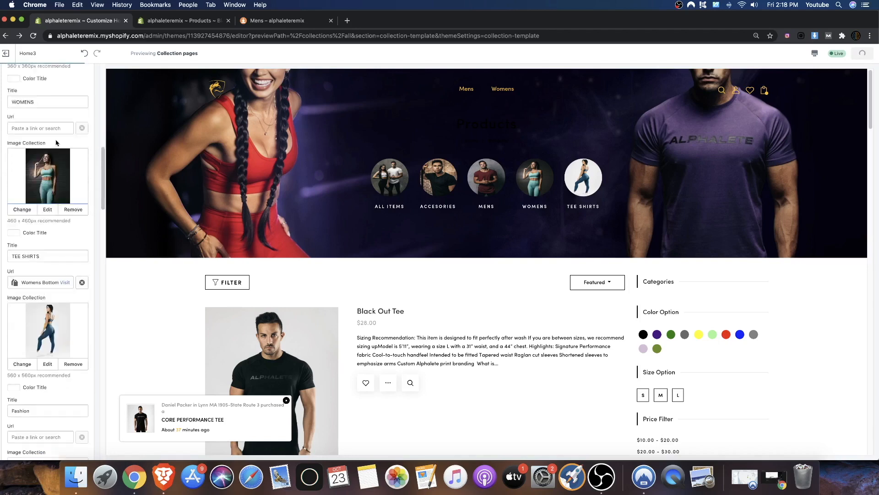
scroll(56, 142, up, 3)
click(9, 77)
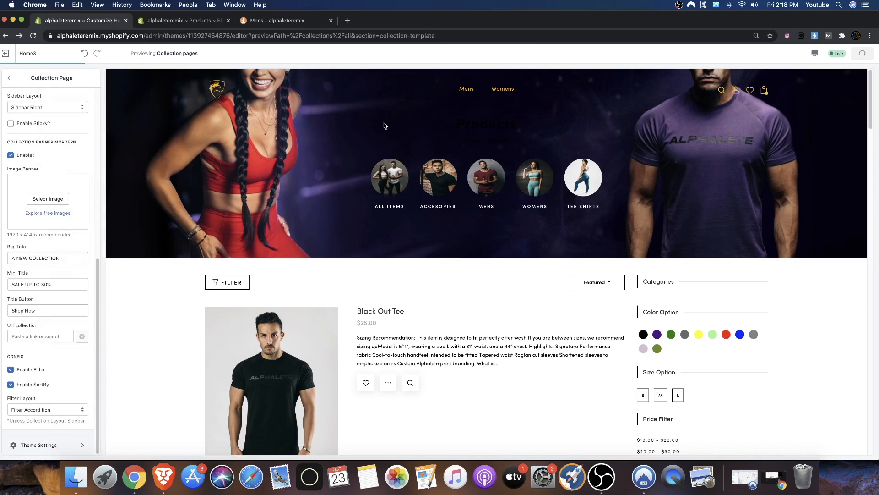
click(9, 78)
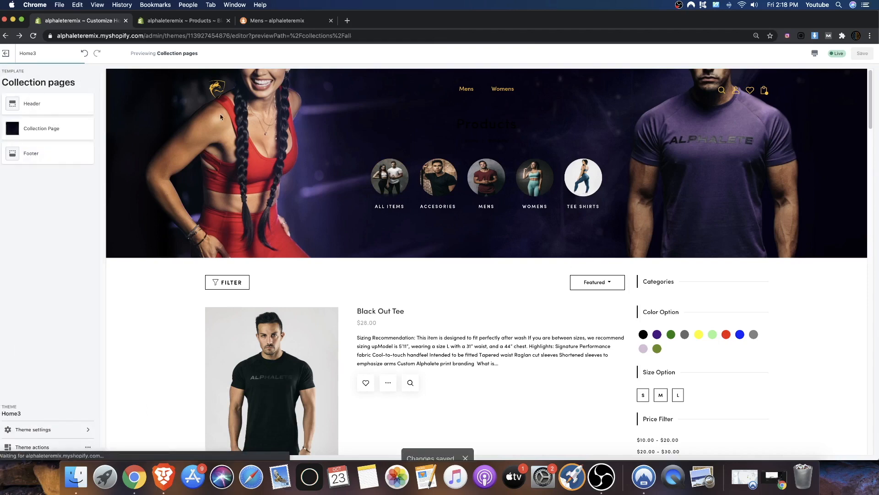
Set the Collection Page section's breadcrumb style to Style 4 and save the change
click(58, 131)
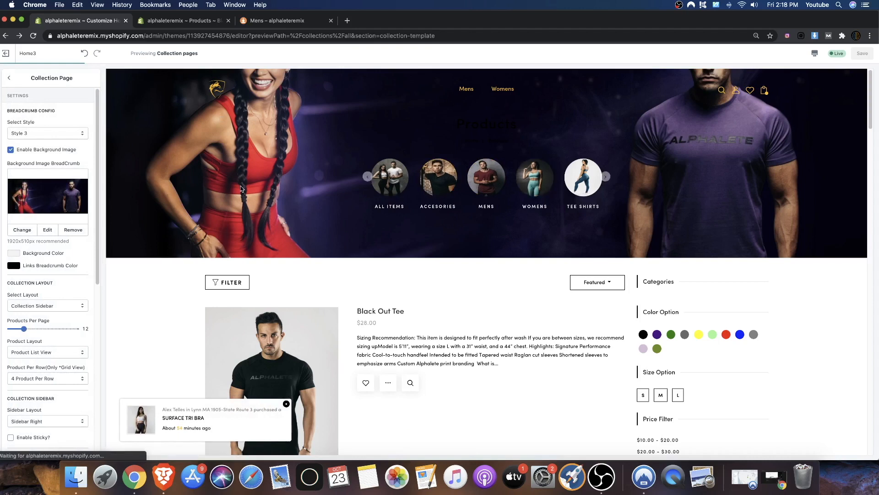
click(28, 133)
click(24, 141)
click(863, 55)
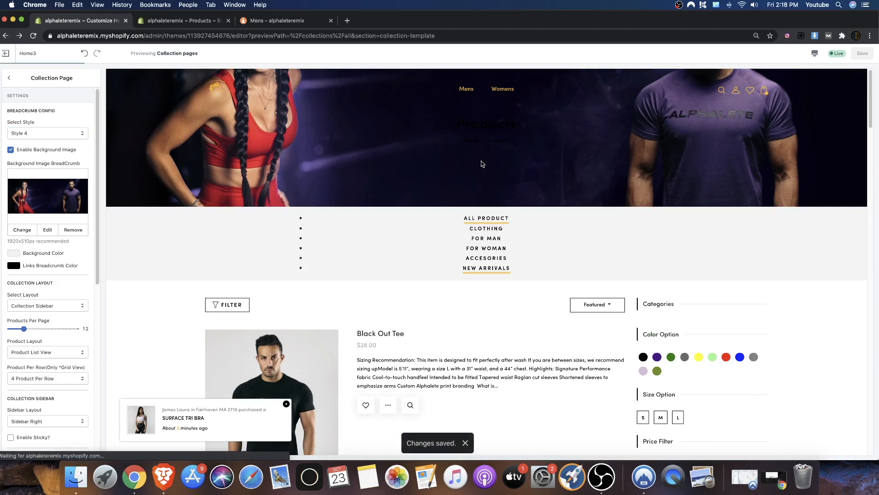
Examine the Style 4 breadcrumb banner, category links and product list in the collection page preview
click(43, 137)
click(97, 97)
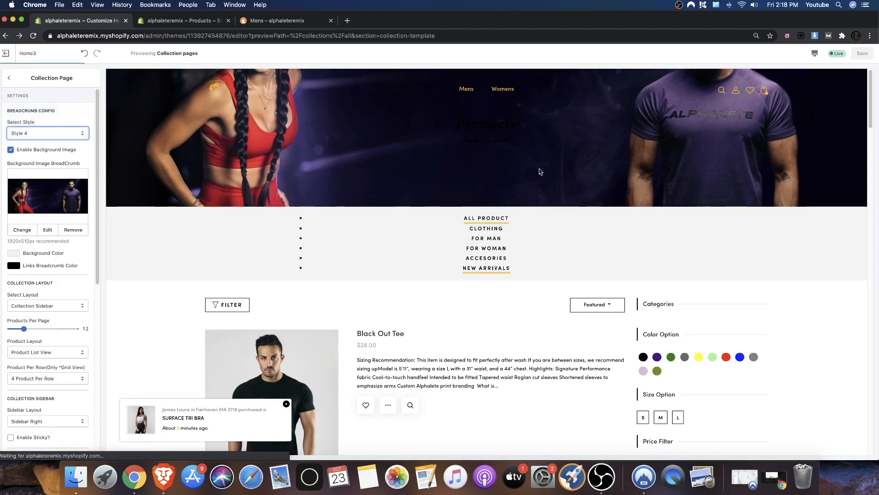
click(9, 77)
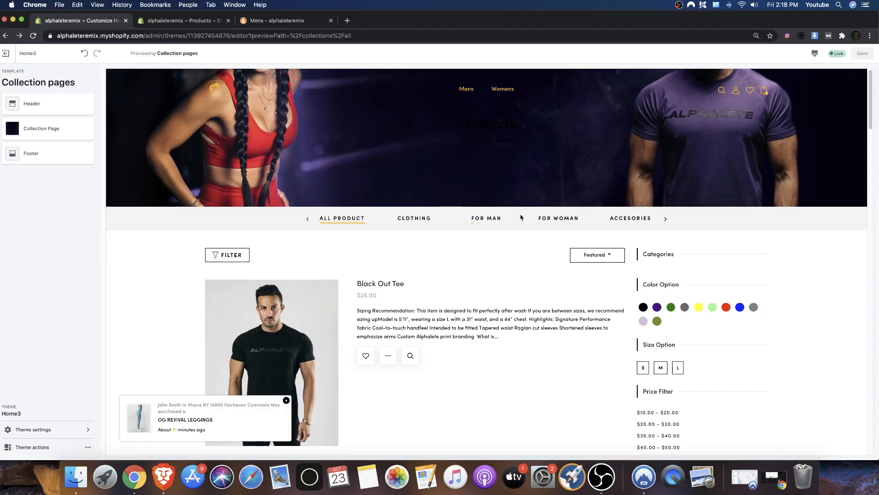
scroll(435, 281, down, 5)
scroll(412, 285, up, 5)
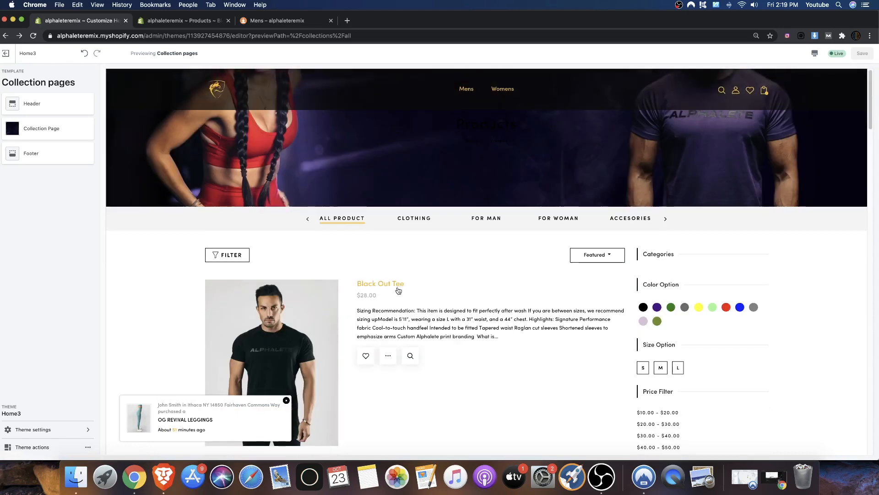
scroll(319, 287, down, 1)
scroll(319, 288, down, 2)
scroll(298, 270, up, 3)
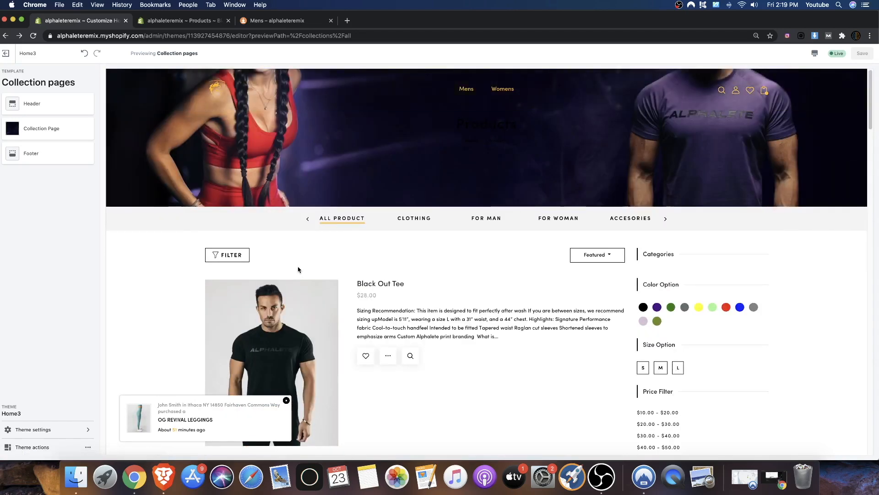
Open the theme settings from the Collection Page section and rename the first category link to All Products
click(65, 136)
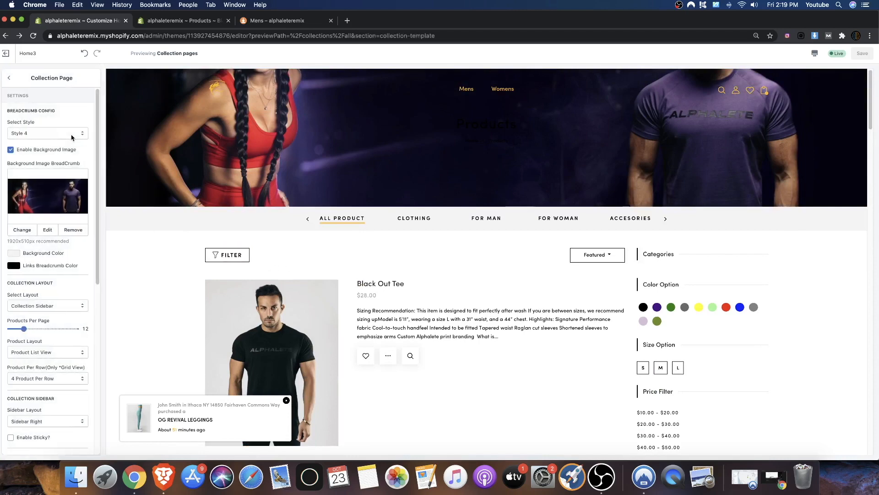
scroll(71, 229, down, 10)
click(55, 443)
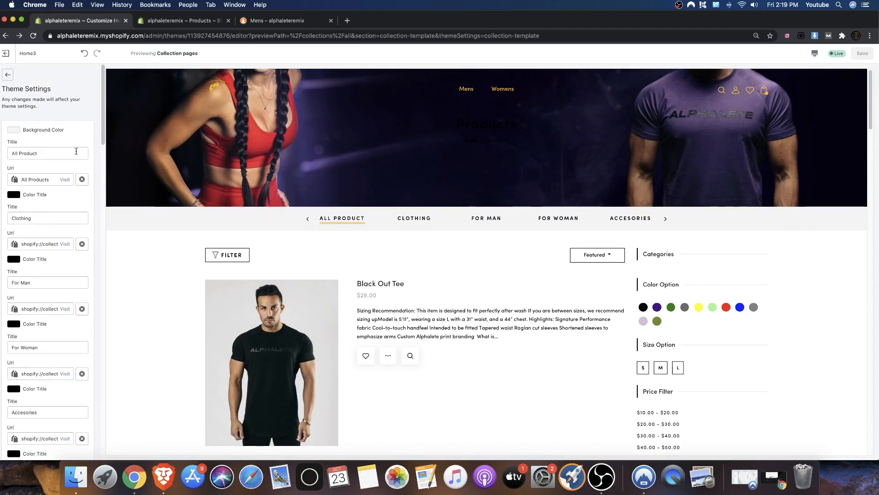
click(46, 157)
text(s)
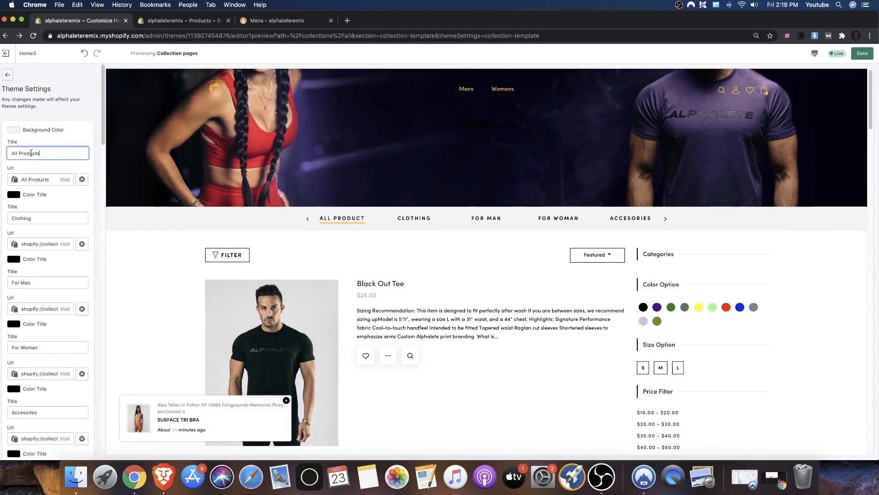
Rename the Clothing category link to MENS and the For Man link to WOMENS
scroll(51, 228, down, 1)
click(68, 217)
key(super+a)
key(BackSpace)
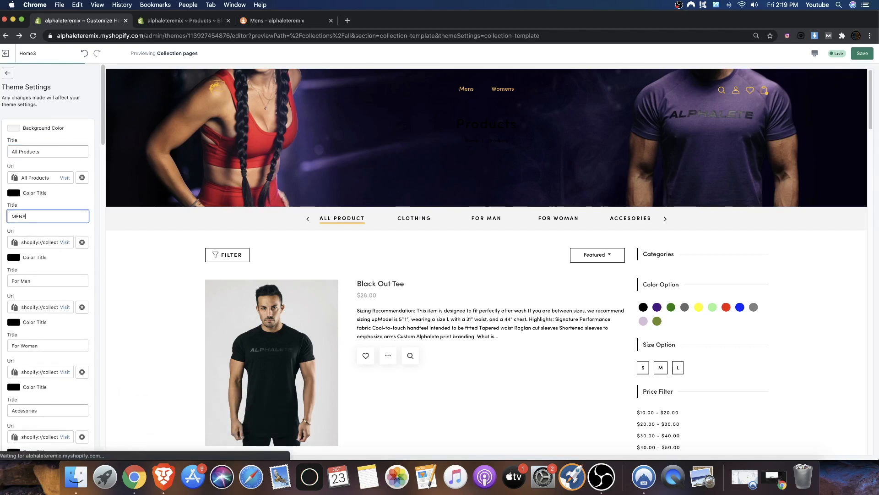
click(79, 202)
drag(51, 280, 14, 278)
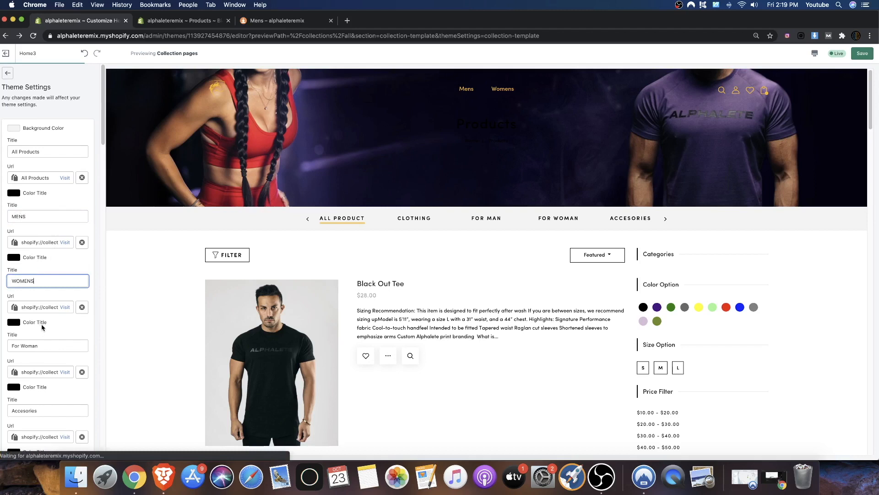
Clear the titles and URLs of the For Woman and Accesories category links
drag(48, 344, 12, 346)
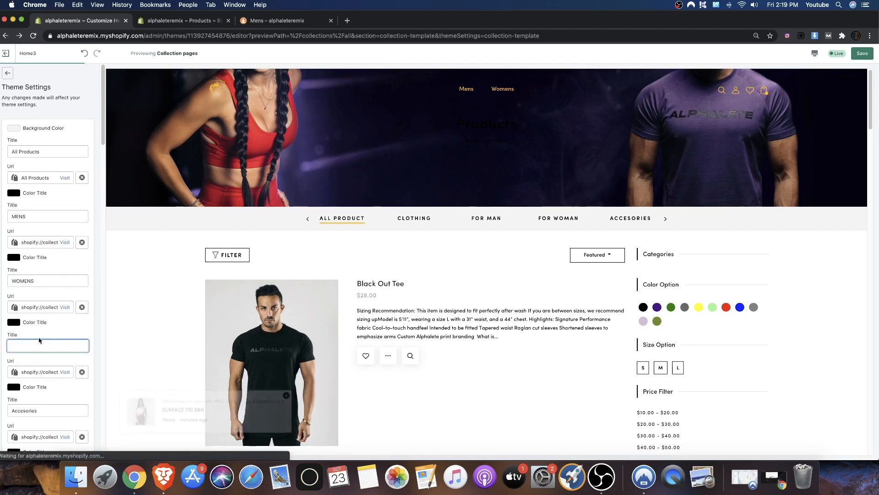
click(81, 372)
scroll(96, 380, down, 3)
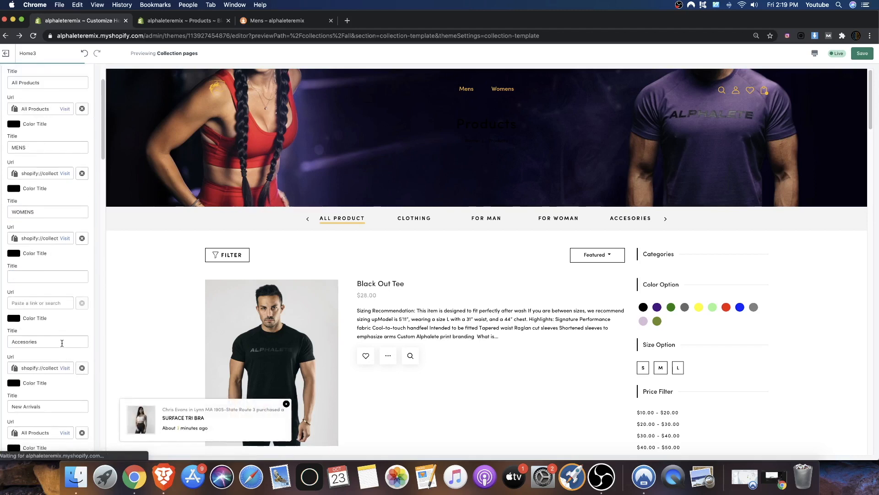
drag(65, 341, 10, 343)
key(BackSpace)
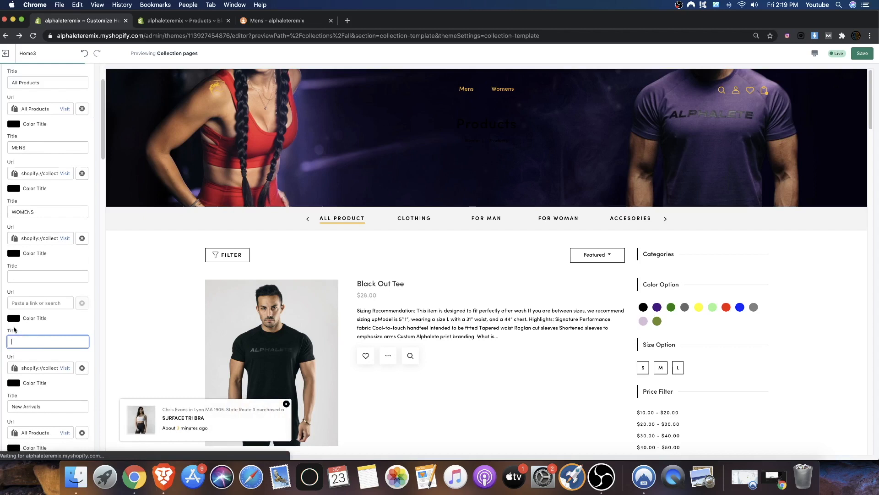
click(83, 370)
Remove the New Arrivals title from the sixth category link and title the fourth link New Arrivals instead
scroll(57, 396, down, 1)
click(54, 390)
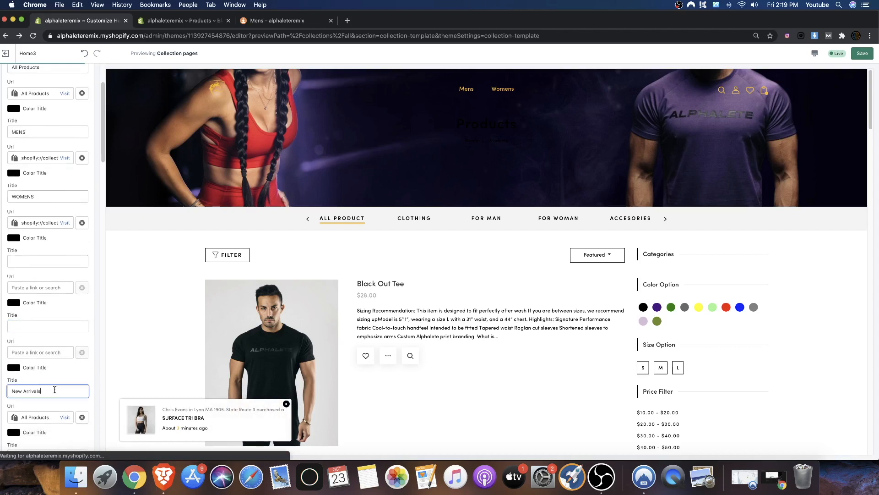
drag(48, 394, 10, 391)
key(BackSpace)
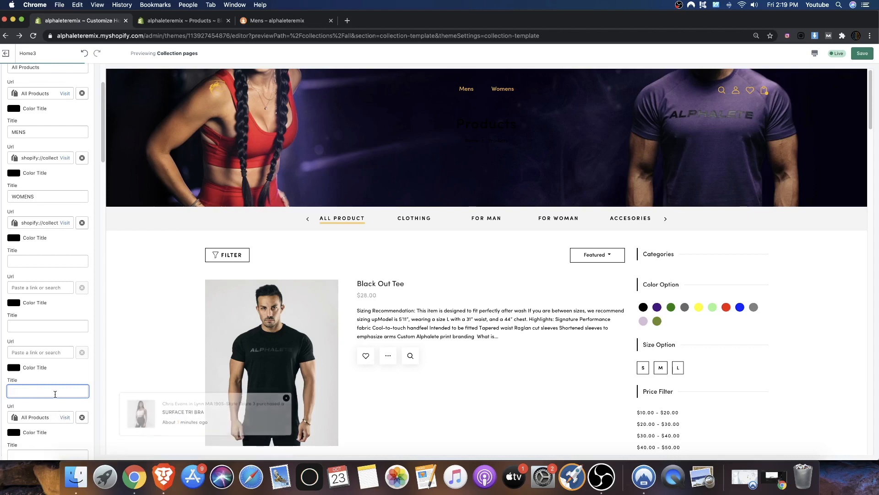
click(40, 258)
text(New Arrivals)
Title the fifth category link CLEARANCE
click(46, 326)
text(S)
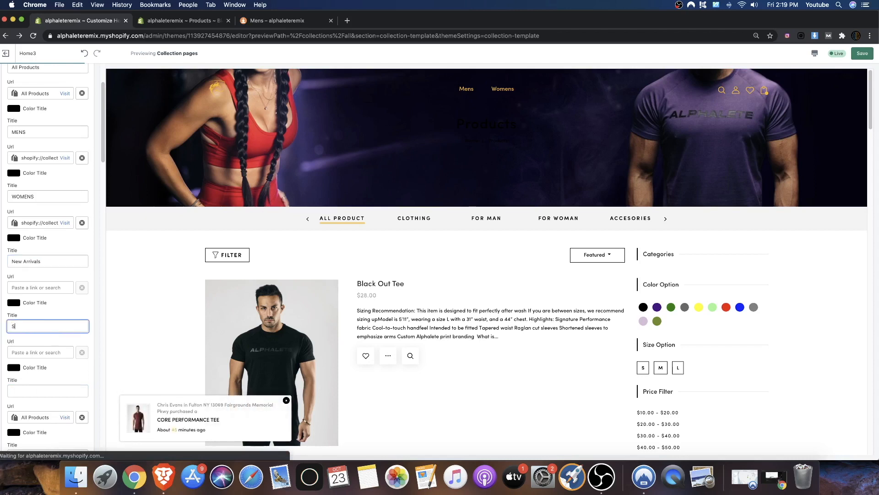
text(l)
key(BackSpace)
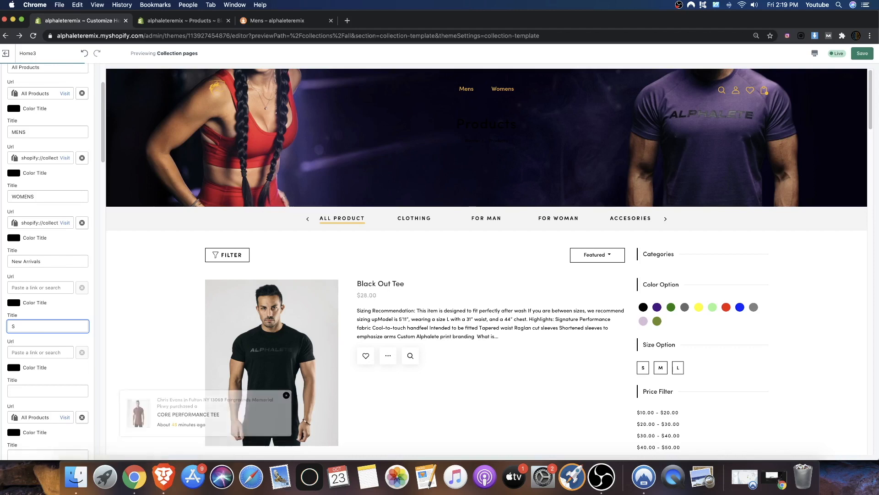
text(AL)
key(BackSpace)
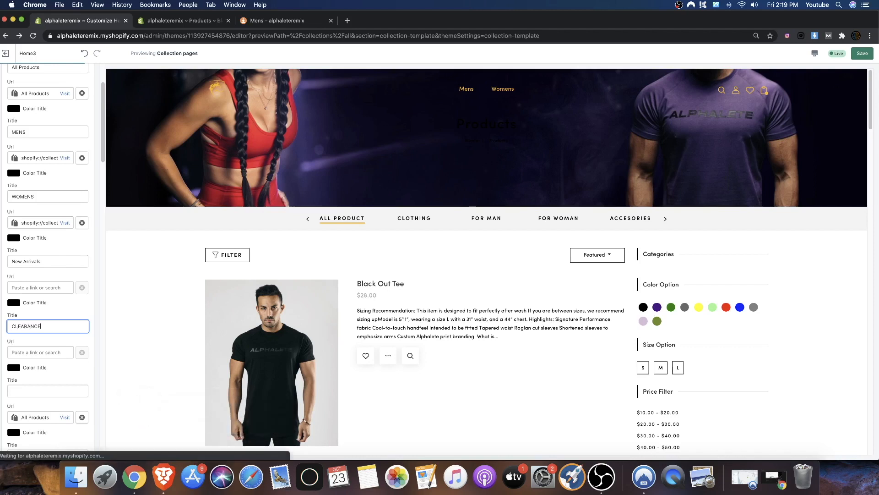
Link the CLEARANCE category's URL to All collections
click(83, 304)
click(37, 350)
click(23, 271)
click(17, 265)
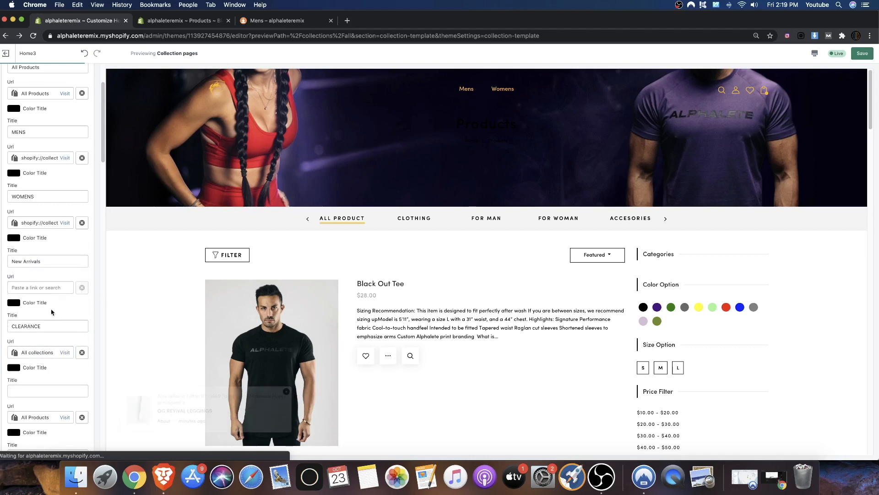
Link the New Arrivals category's URL to the BRAS collection
click(49, 287)
click(20, 205)
scroll(33, 274, down, 5)
scroll(34, 272, up, 5)
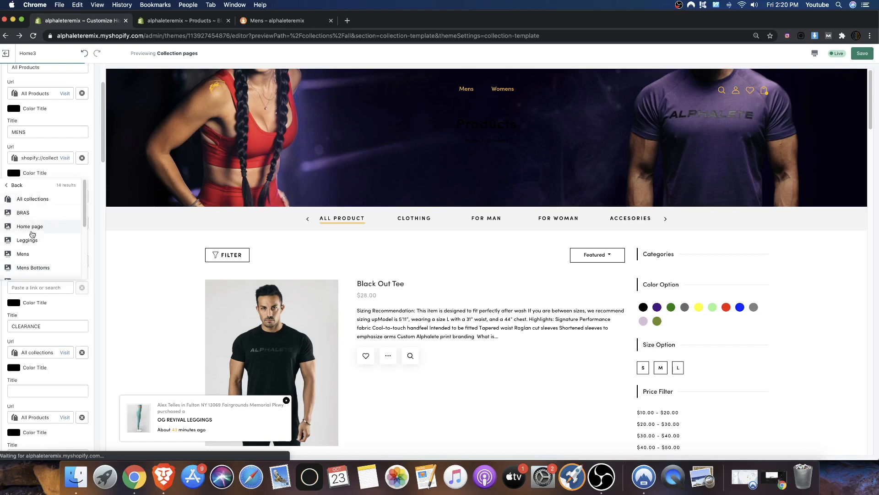
click(25, 212)
Replace the WOMENS category's URL with a link to the Womens collection
scroll(52, 286, up, 2)
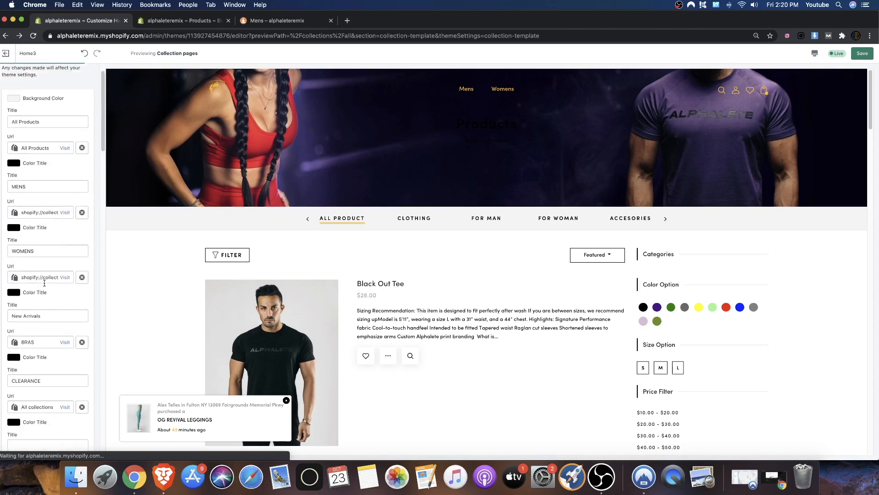
click(82, 277)
click(28, 278)
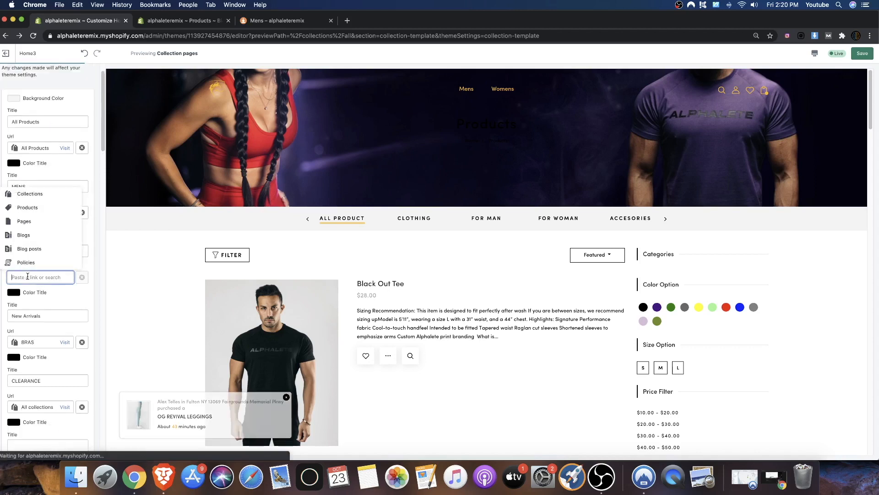
click(21, 192)
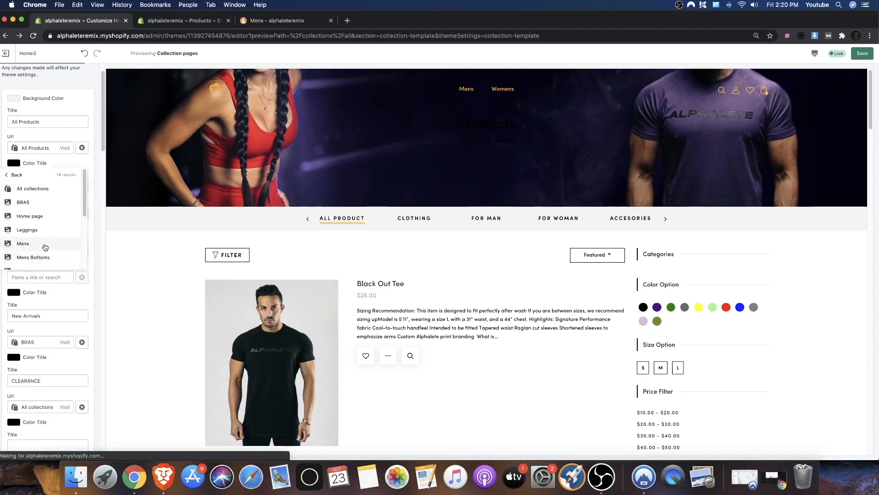
scroll(40, 252, down, 5)
scroll(39, 252, down, 2)
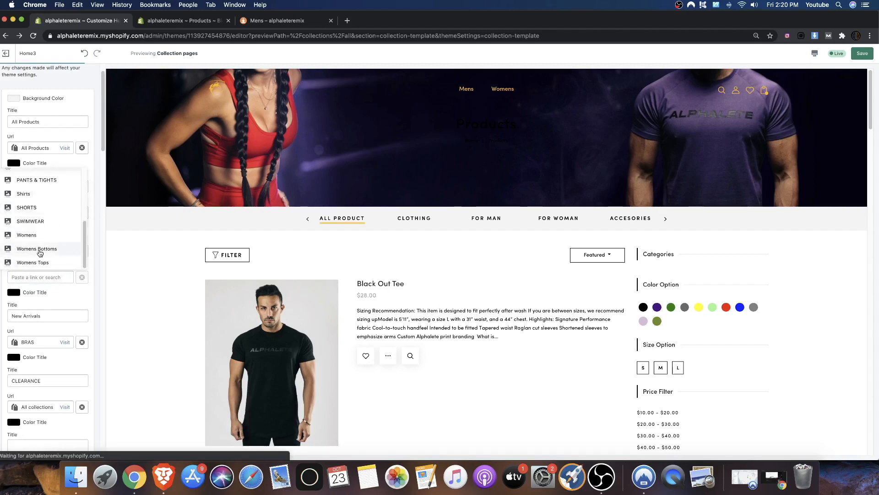
click(37, 234)
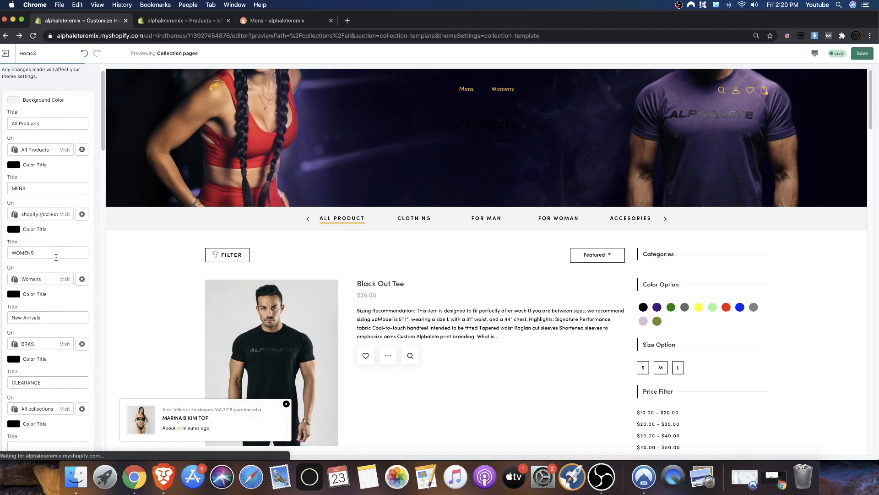
Replace the MENS category's URL with a link to the Mens collection
click(82, 221)
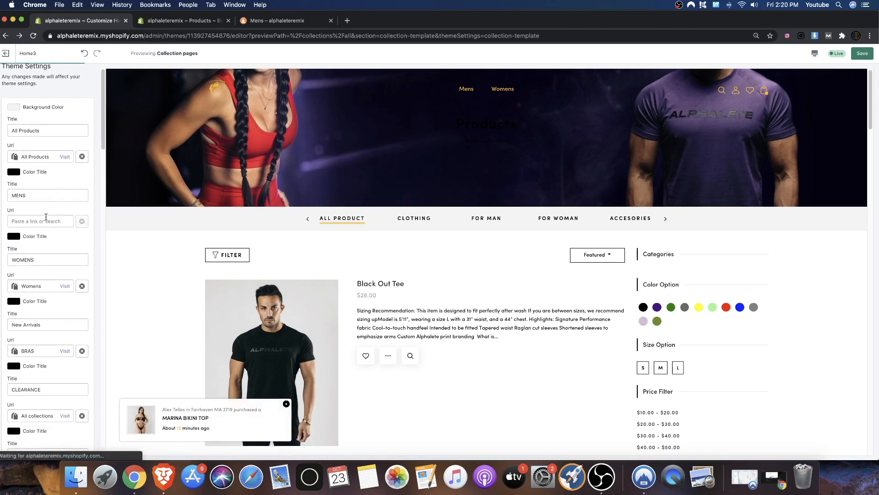
click(27, 138)
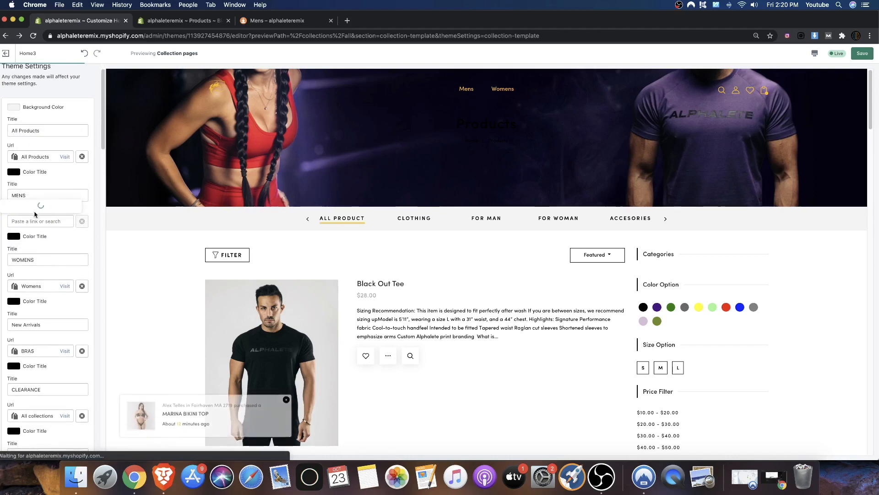
scroll(30, 201, down, 4)
scroll(30, 201, up, 4)
click(43, 190)
scroll(69, 220, down, 3)
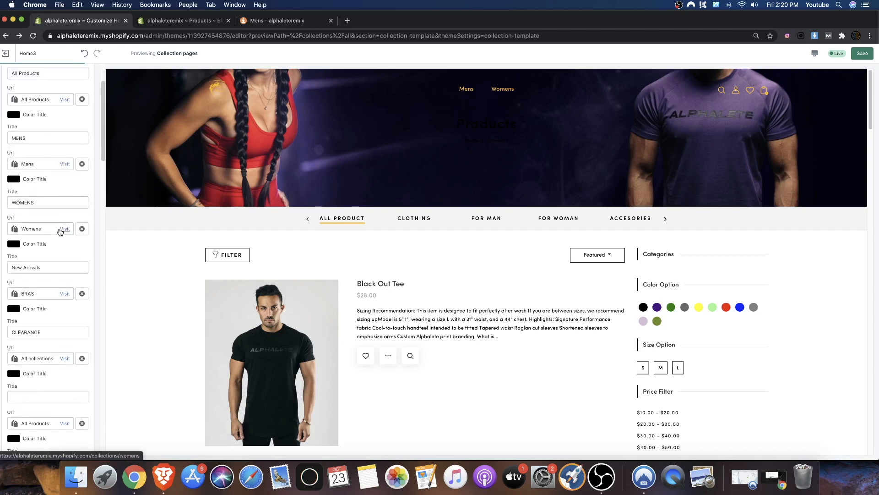
Lighten the category bar's background color to near-white and save the theme changes
scroll(65, 243, up, 4)
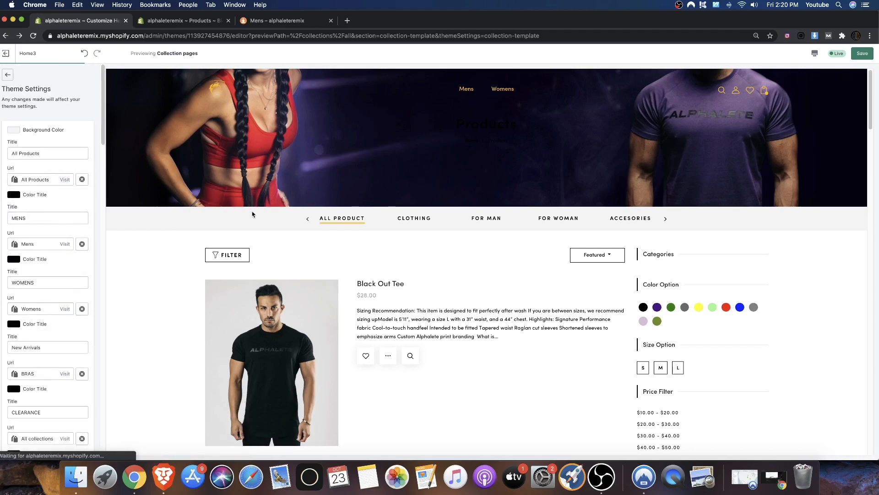
click(14, 131)
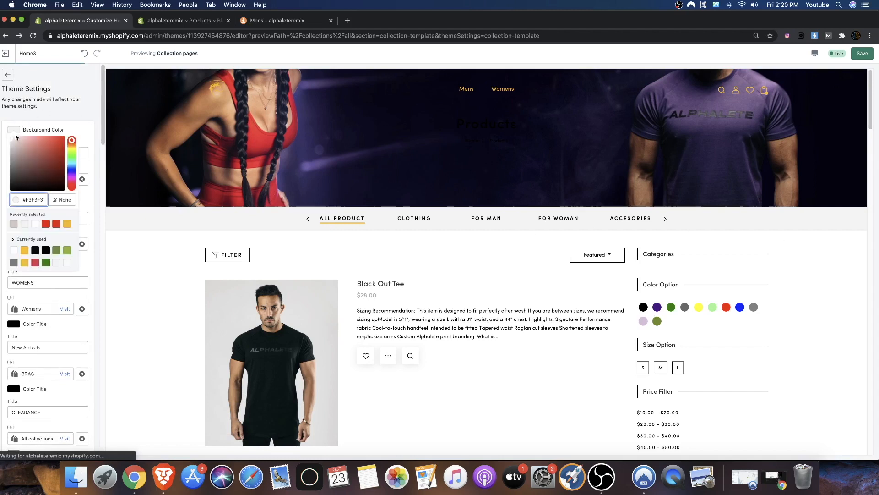
click(17, 120)
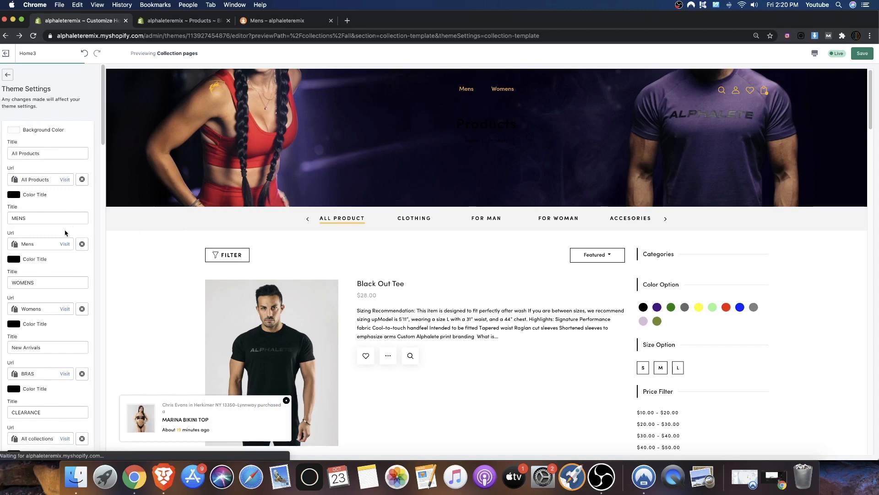
scroll(42, 220, down, 20)
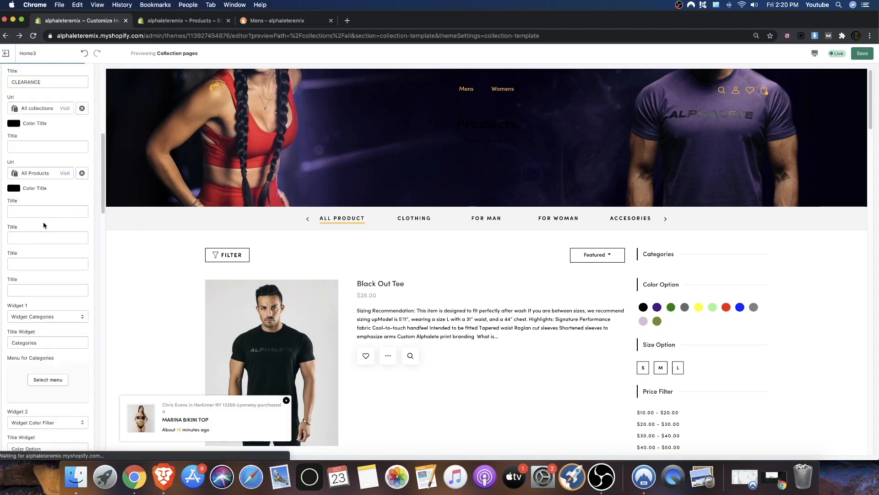
scroll(43, 223, down, 8)
scroll(43, 224, up, 20)
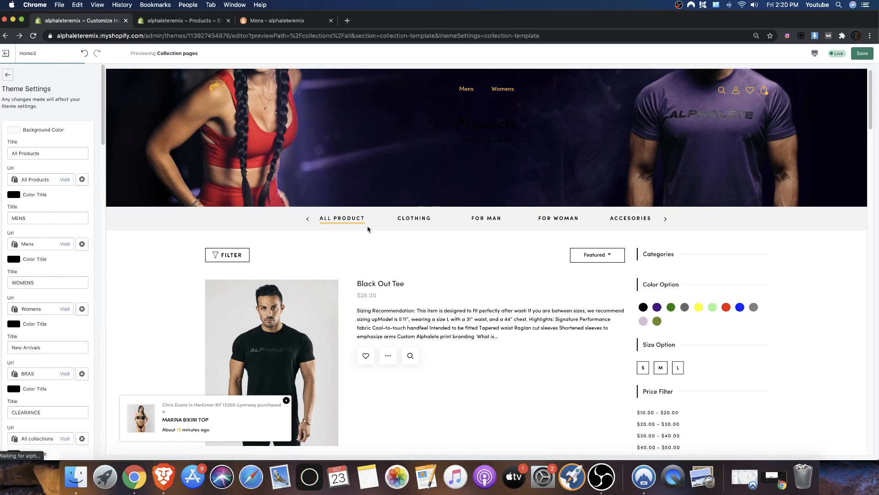
click(863, 51)
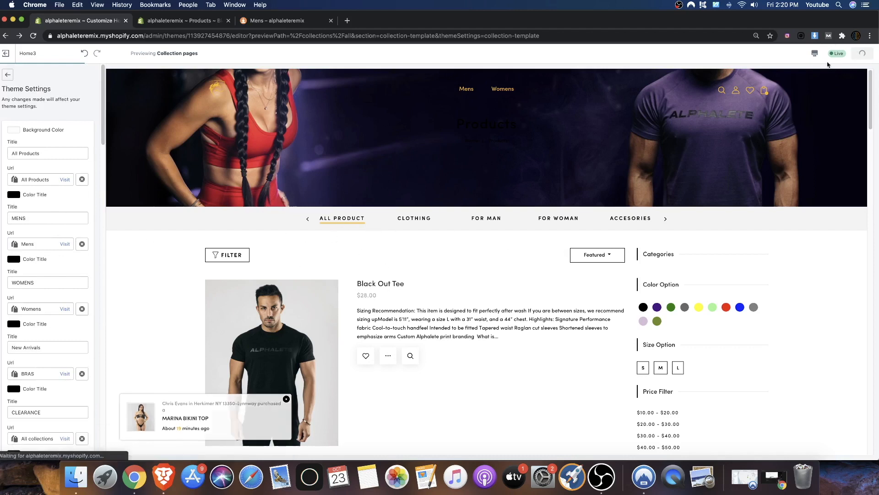
Leave the theme settings and the Collection Page settings, returning to the Collection pages section list
click(8, 75)
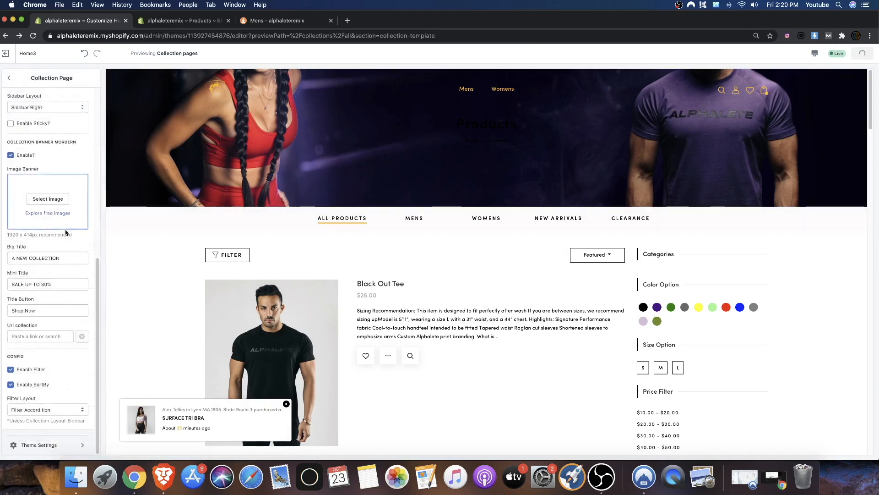
scroll(66, 233, up, 10)
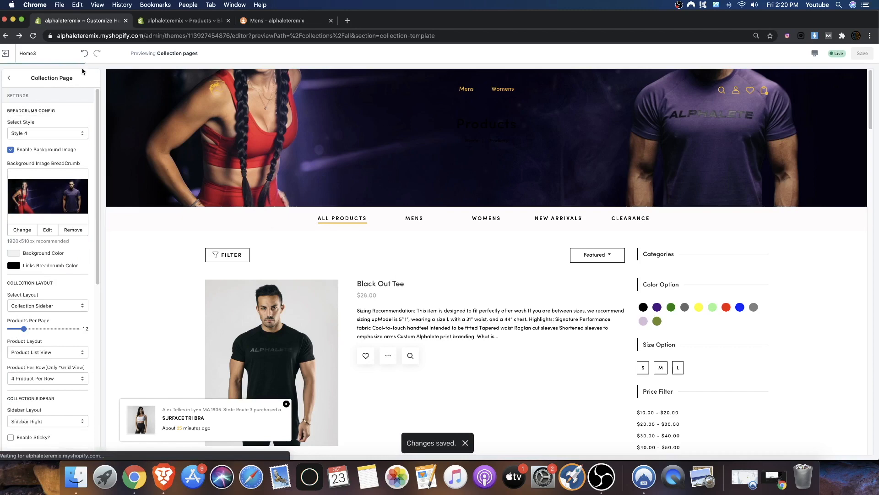
click(9, 78)
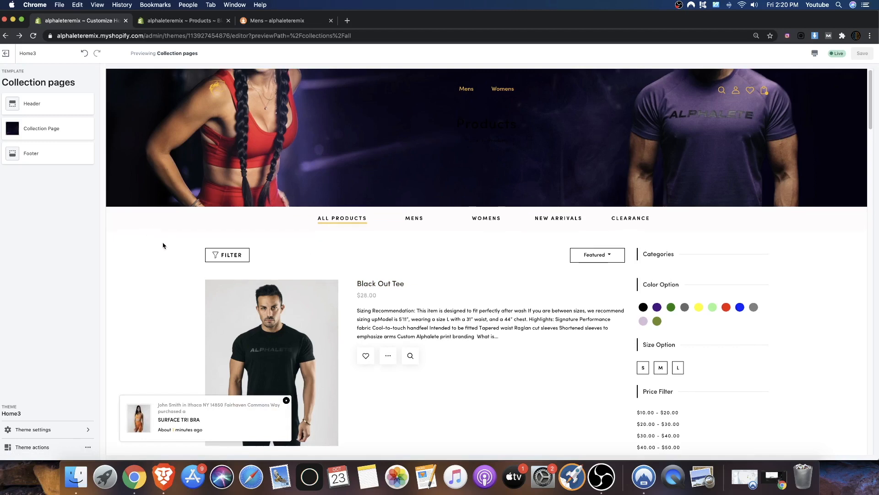
Open the live online store from the Shopify admin and close the Black Out Tee product page
click(166, 21)
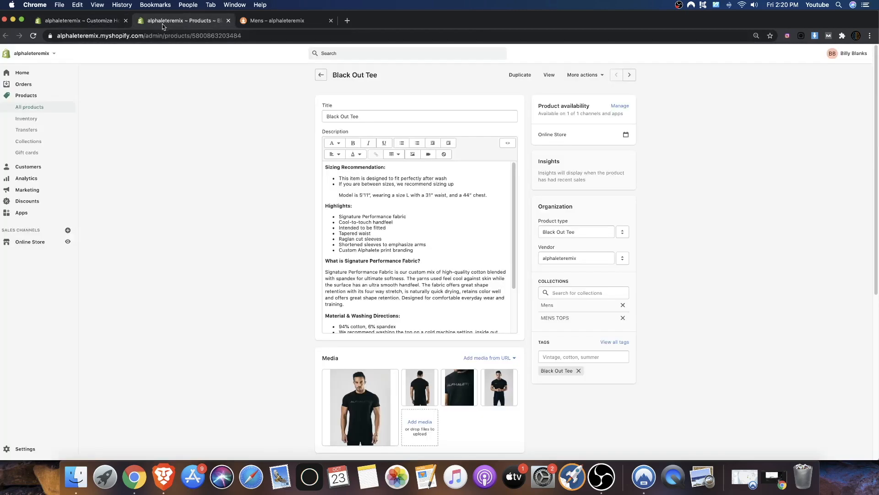
click(70, 242)
click(229, 21)
key(ctrl+Tab)
click(216, 20)
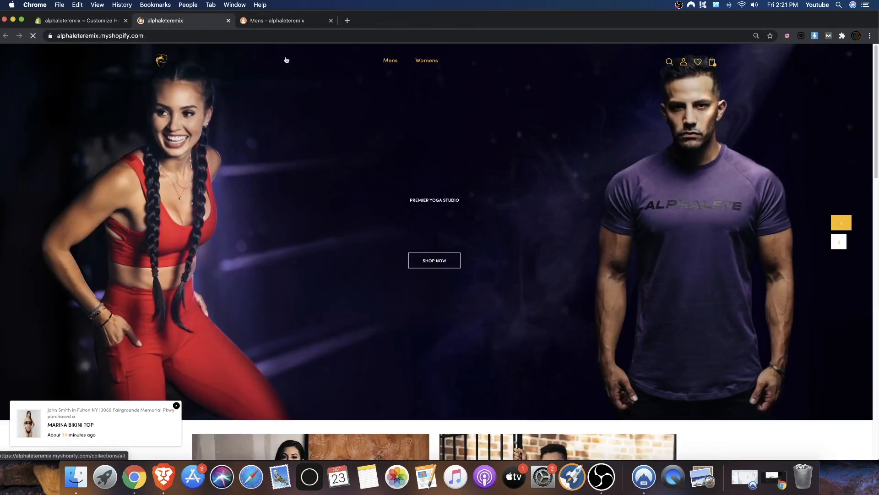
Examine the live store's all-products collection page, including its banner, category bar, product list and sidebar
key(ctrl+Tab)
scroll(387, 203, down, 1)
scroll(318, 184, up, 1)
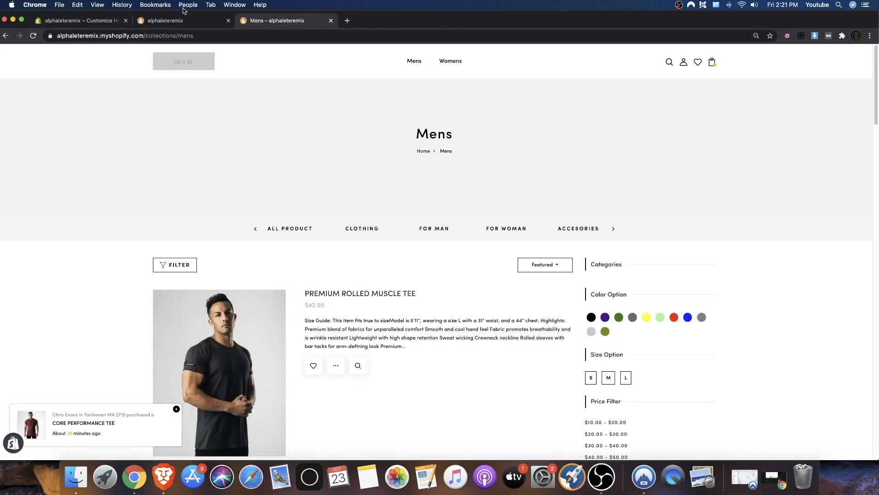
click(197, 21)
scroll(417, 93, down, 10)
scroll(426, 183, up, 10)
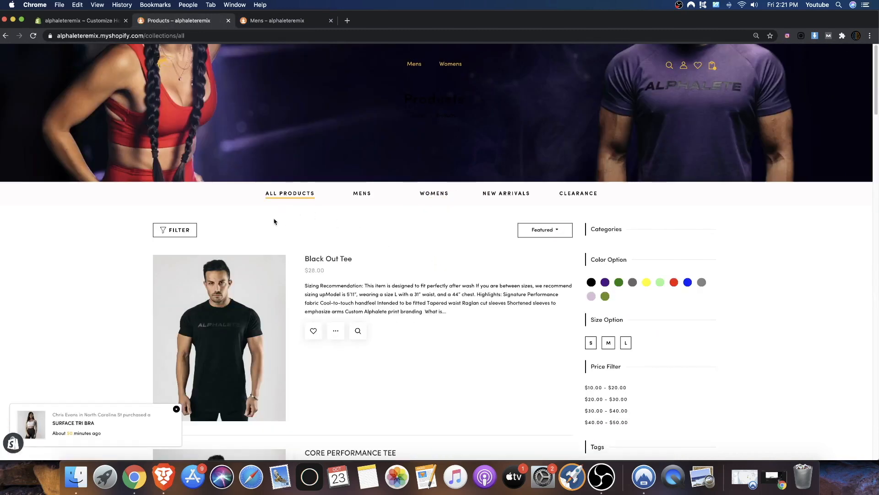
scroll(705, 220, down, 5)
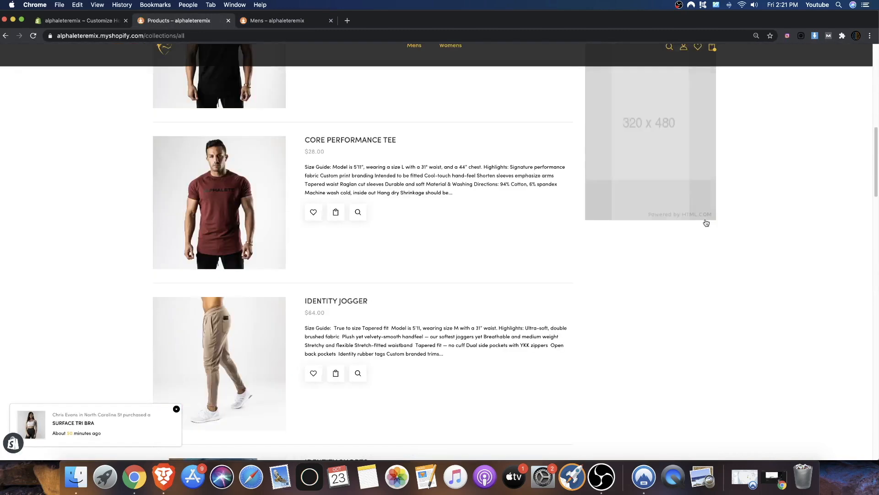
scroll(550, 201, up, 5)
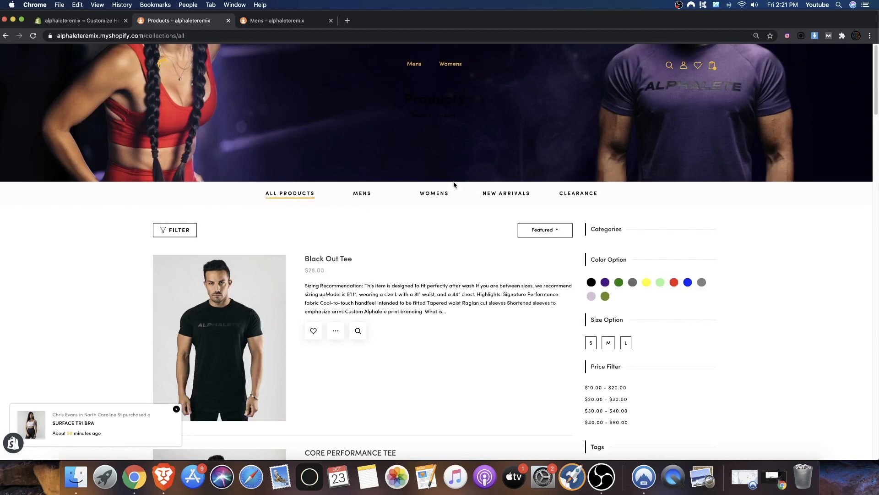
scroll(454, 185, down, 10)
scroll(434, 186, up, 10)
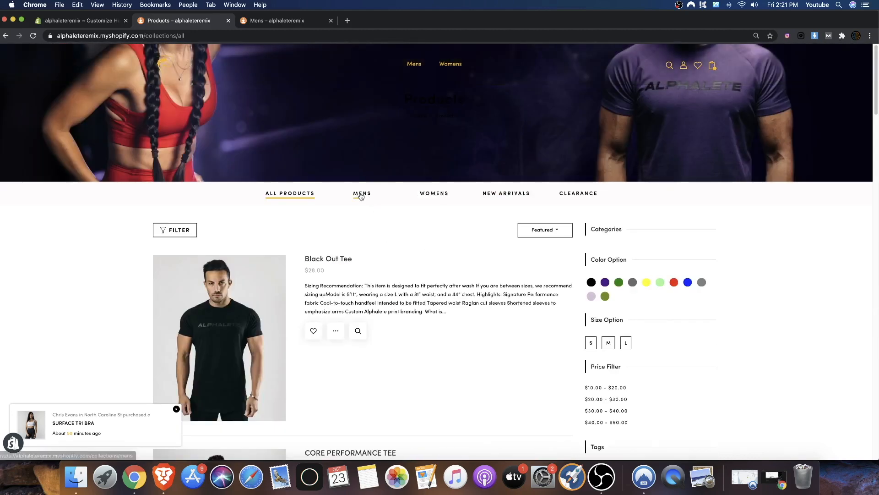
Test the MENS and WOMENS category links on the live store and look through both product listings
click(360, 194)
scroll(358, 227, down, 8)
scroll(339, 222, up, 8)
scroll(318, 217, down, 7)
scroll(318, 217, up, 7)
click(433, 193)
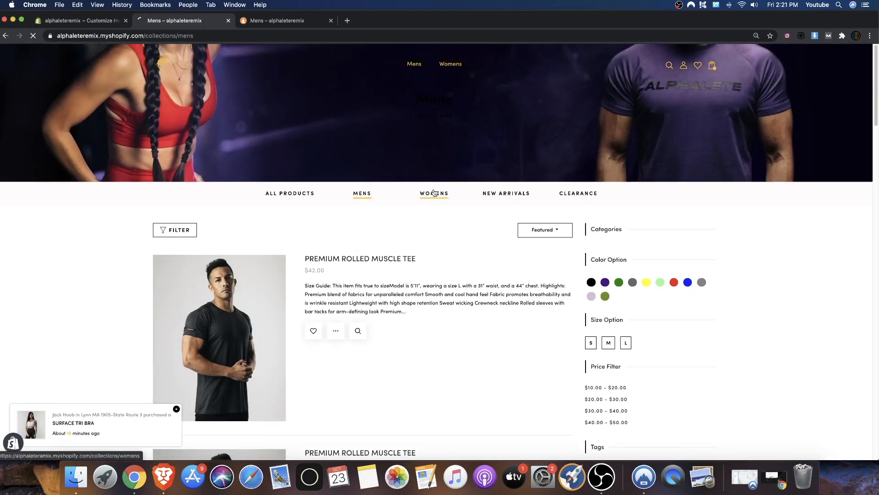
scroll(433, 218, down, 15)
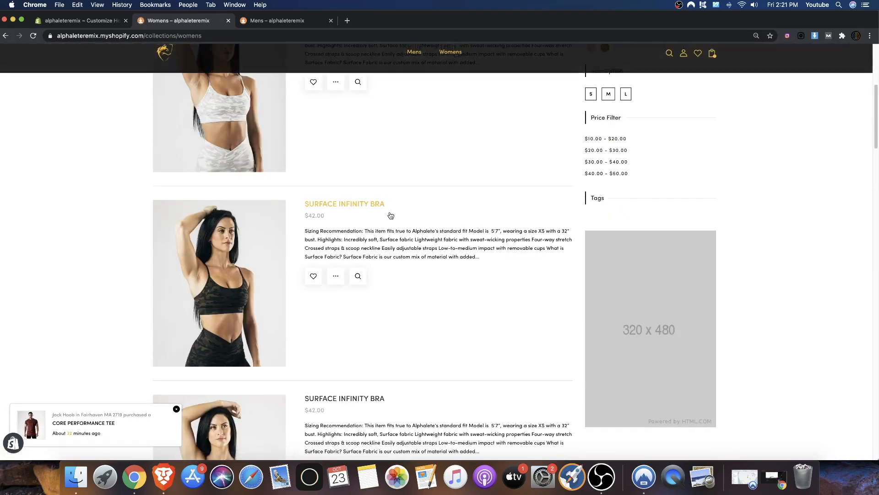
scroll(414, 203, up, 15)
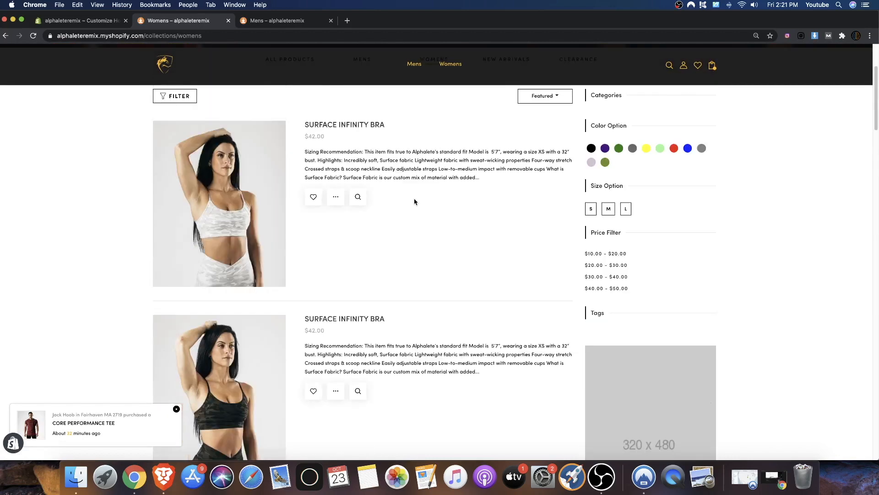
Test the NEW ARRIVALS and CLEARANCE category links and look through the collections list page
click(503, 193)
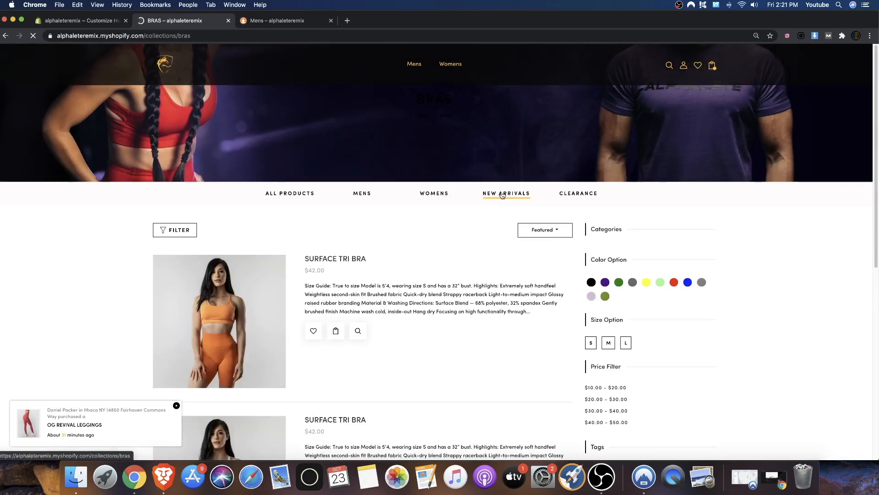
click(582, 193)
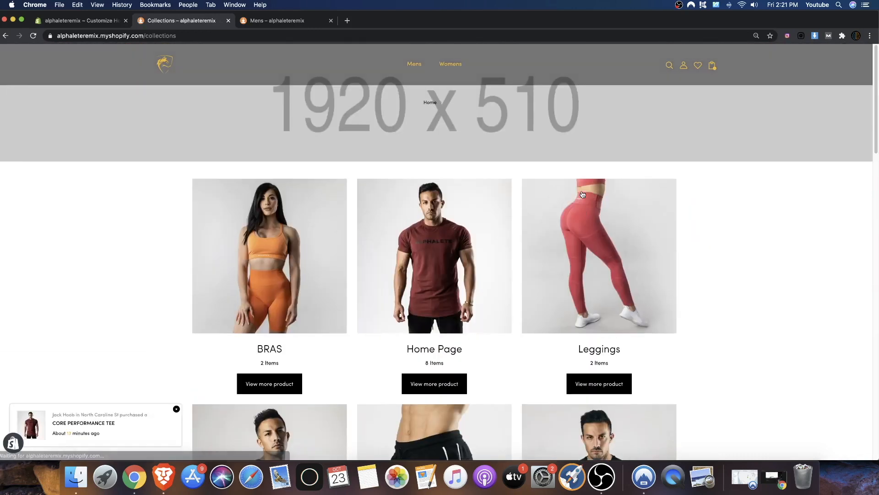
scroll(316, 198, down, 10)
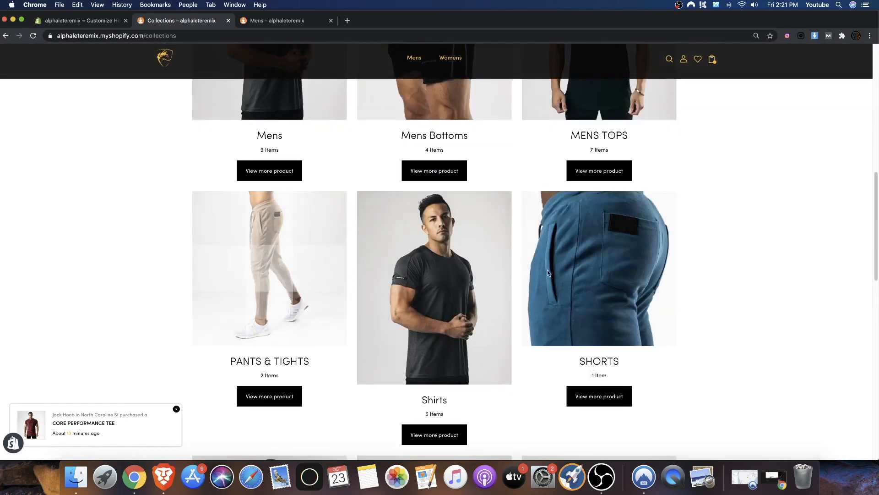
scroll(452, 414, down, 5)
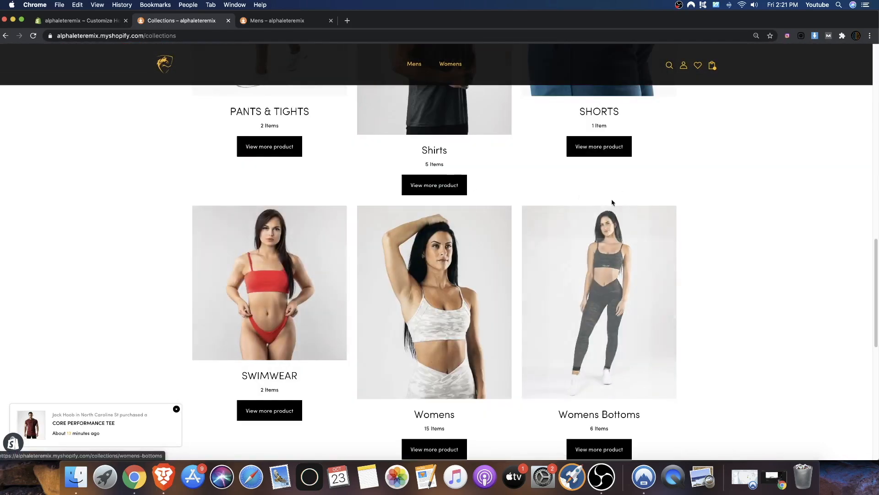
scroll(523, 175, up, 10)
scroll(523, 175, up, 6)
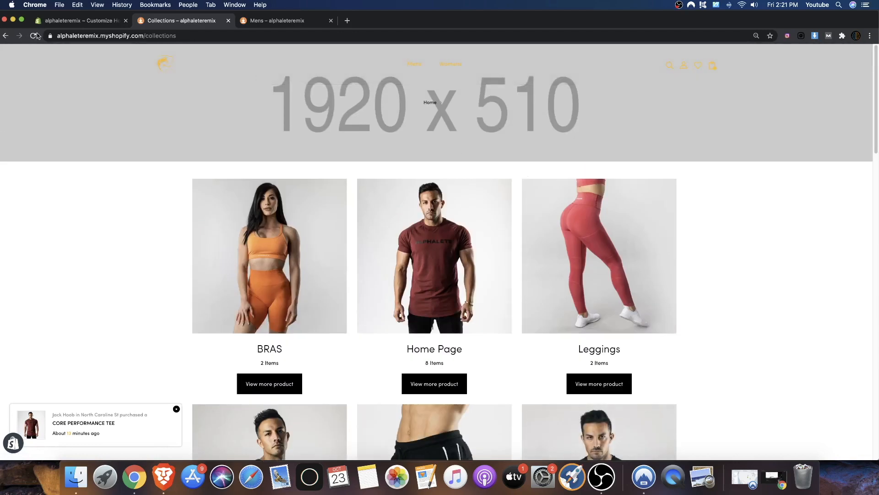
Return to the theme editor and look over the collection preview's products and sidebar filters
click(76, 20)
scroll(326, 177, down, 10)
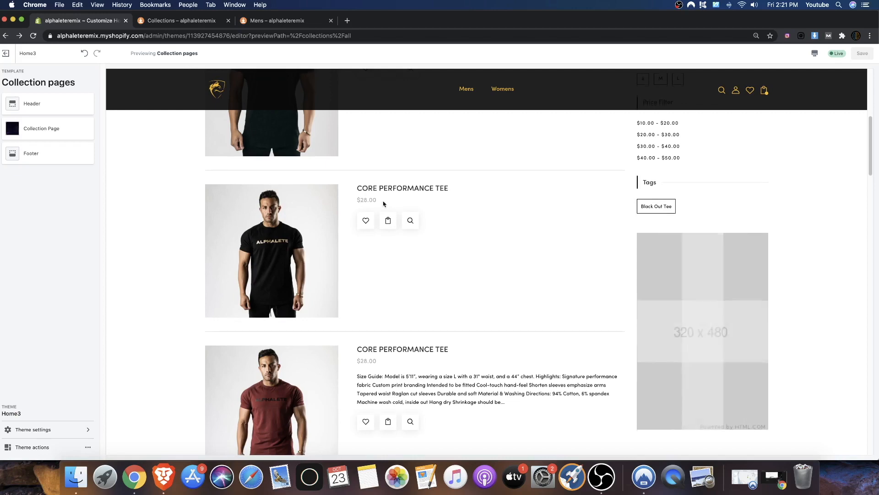
scroll(498, 247, up, 5)
scroll(665, 227, down, 5)
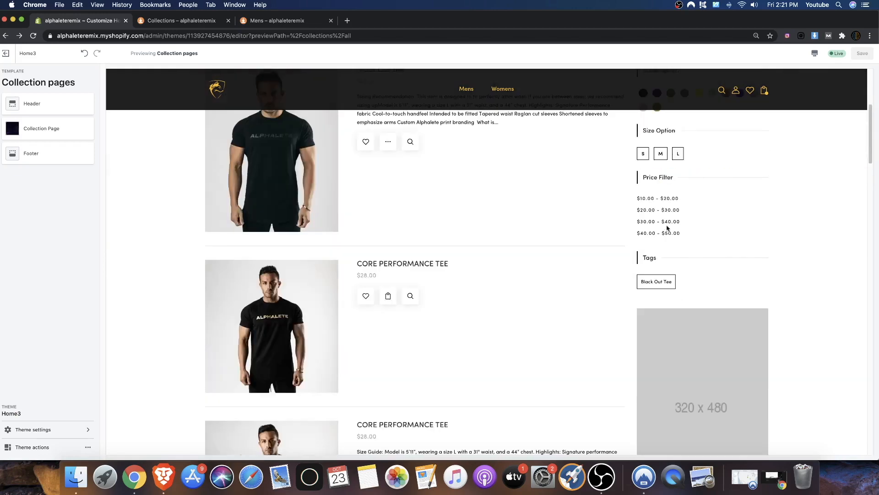
scroll(284, 243, up, 2)
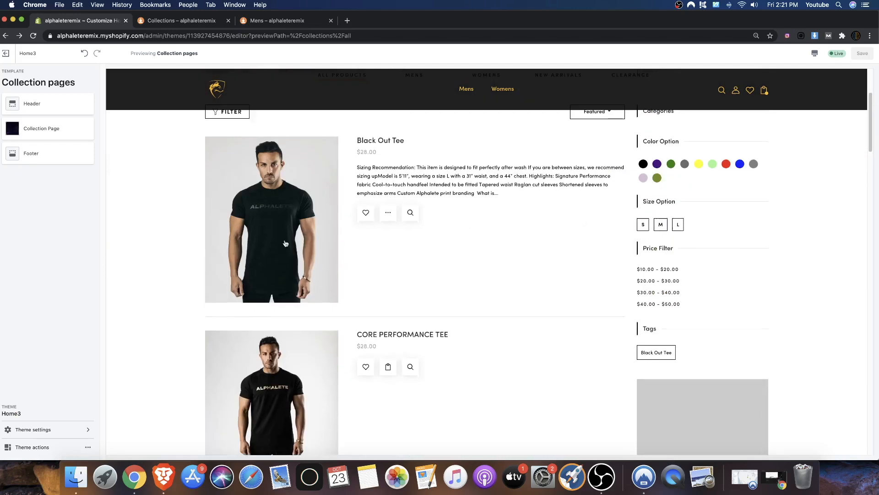
Open the Collection Page settings and examine the modern collection banner options and the breadcrumb title's legibility in the preview
click(37, 135)
scroll(29, 177, down, 10)
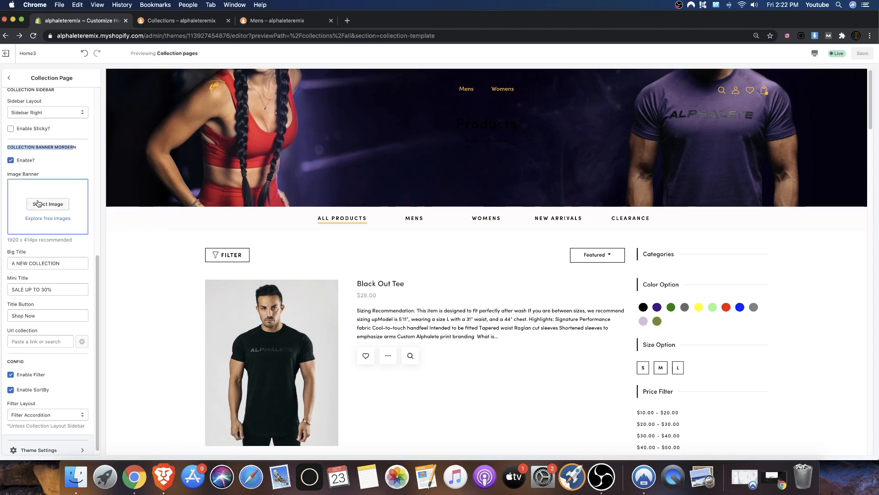
scroll(179, 228, down, 10)
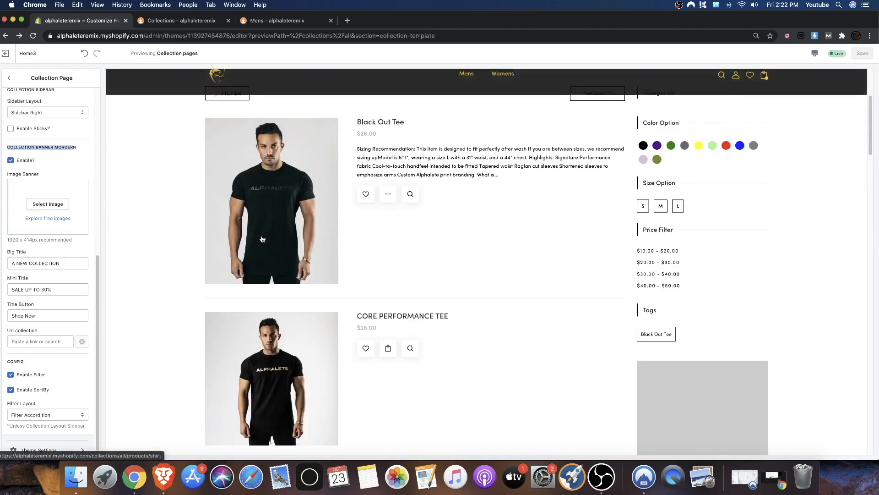
scroll(82, 227, up, 5)
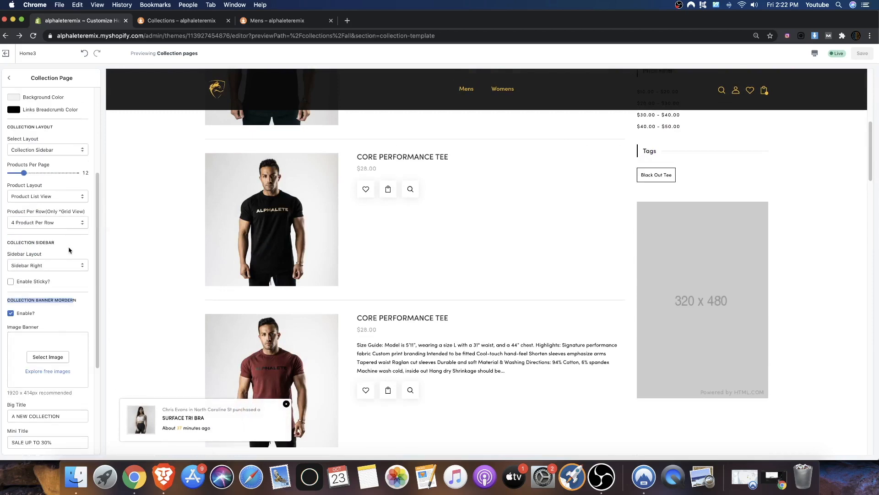
scroll(70, 250, up, 5)
scroll(212, 270, up, 10)
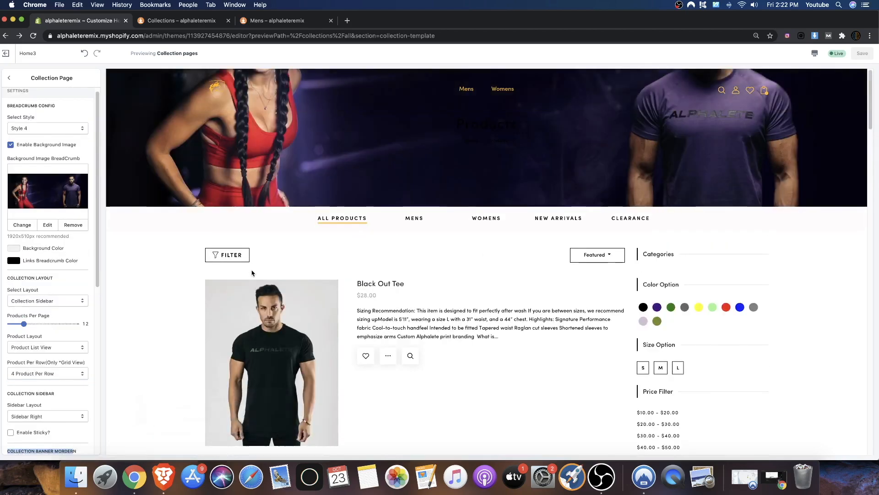
drag(448, 160, 399, 128)
scroll(35, 217, up, 1)
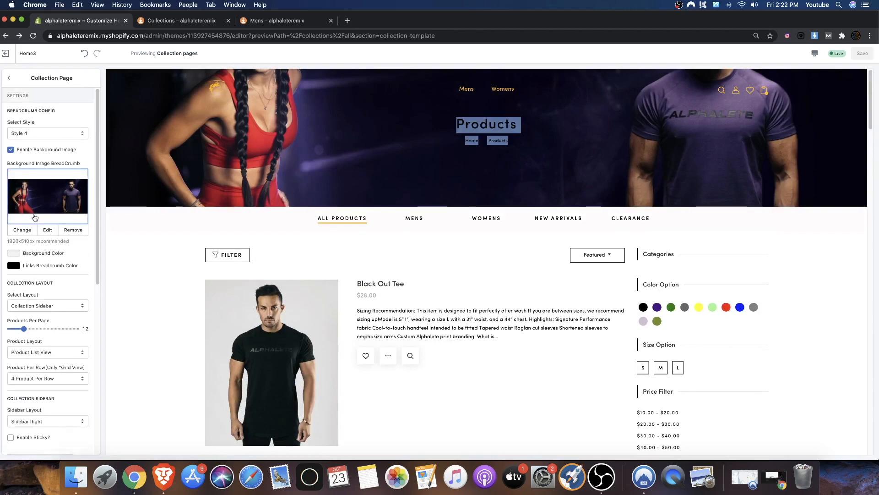
Set the modern collection banner's image to the dark gym interior photo from the library and save the changes
scroll(30, 300, down, 5)
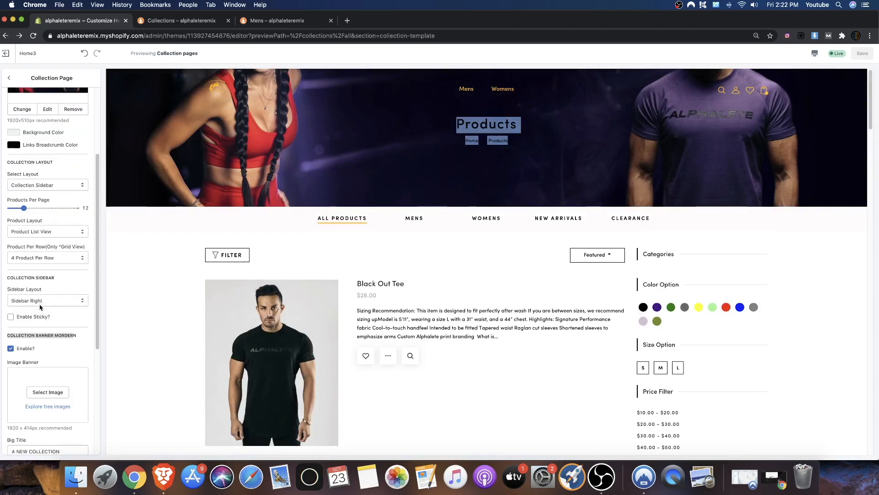
click(48, 392)
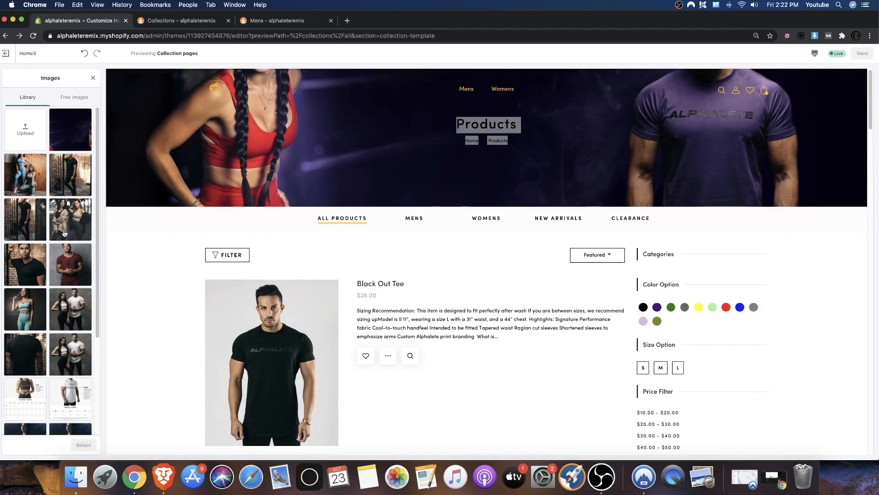
scroll(63, 319, down, 3)
scroll(63, 319, up, 5)
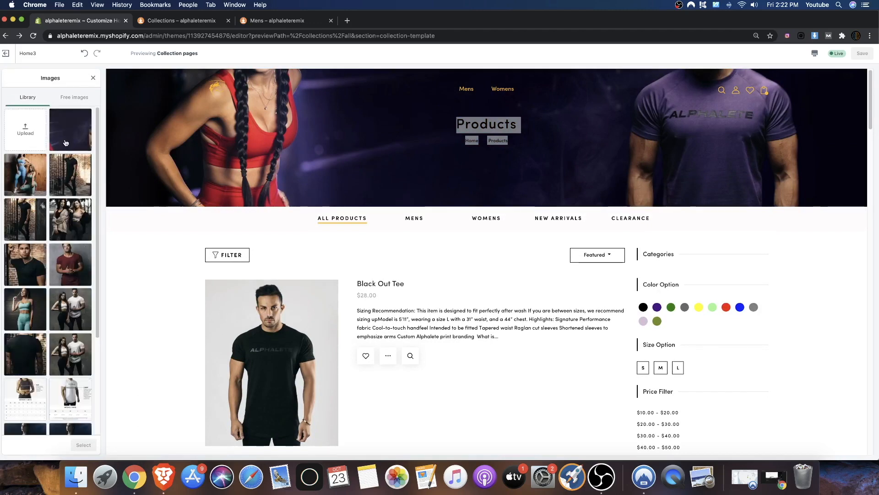
click(63, 141)
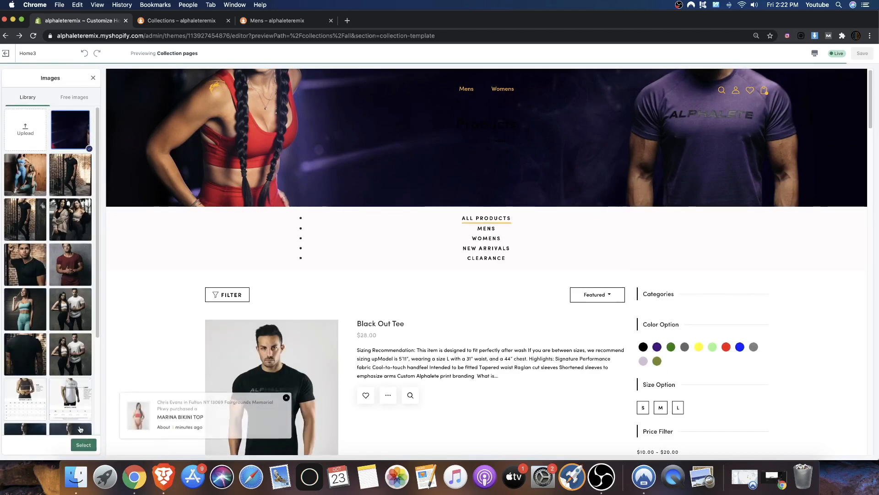
scroll(46, 350, down, 3)
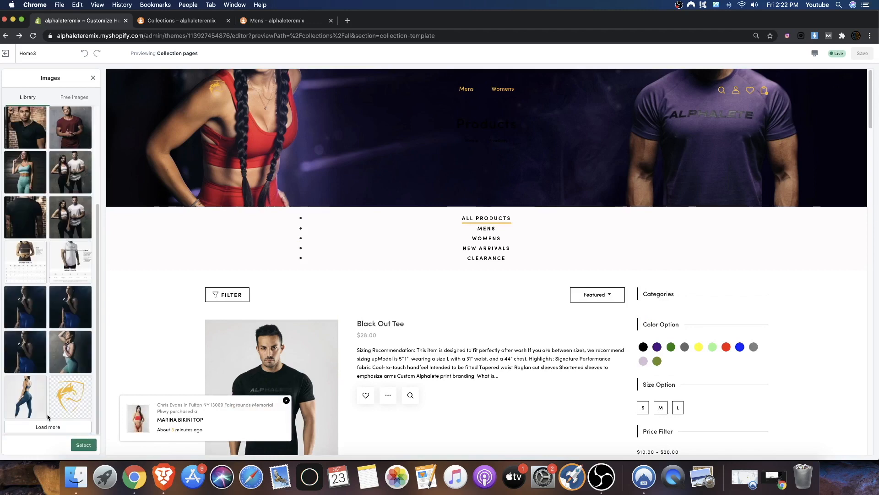
scroll(31, 331, down, 5)
click(25, 212)
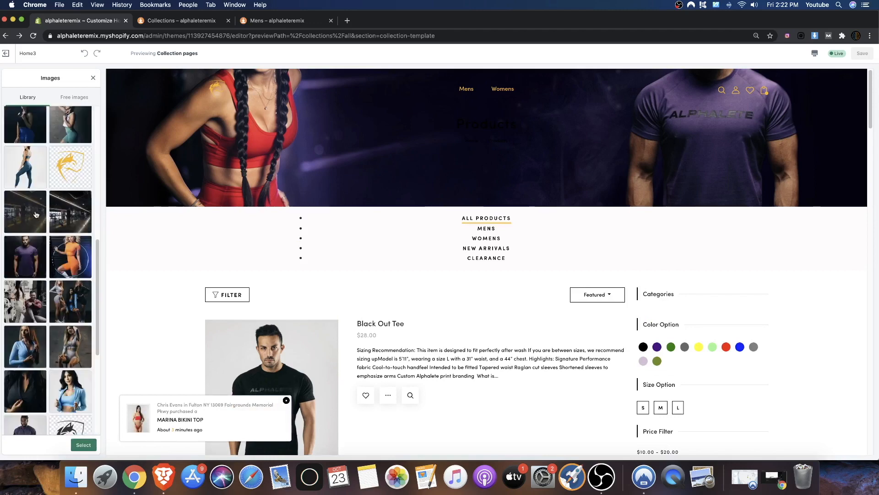
click(87, 445)
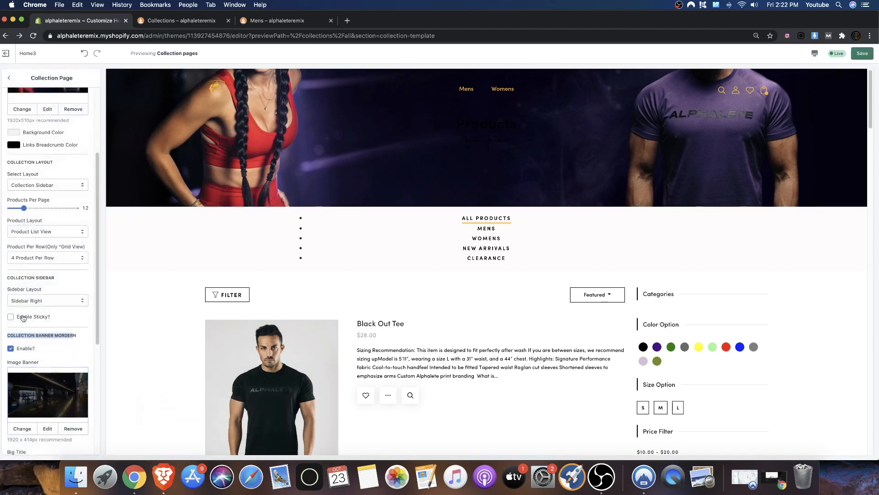
click(26, 281)
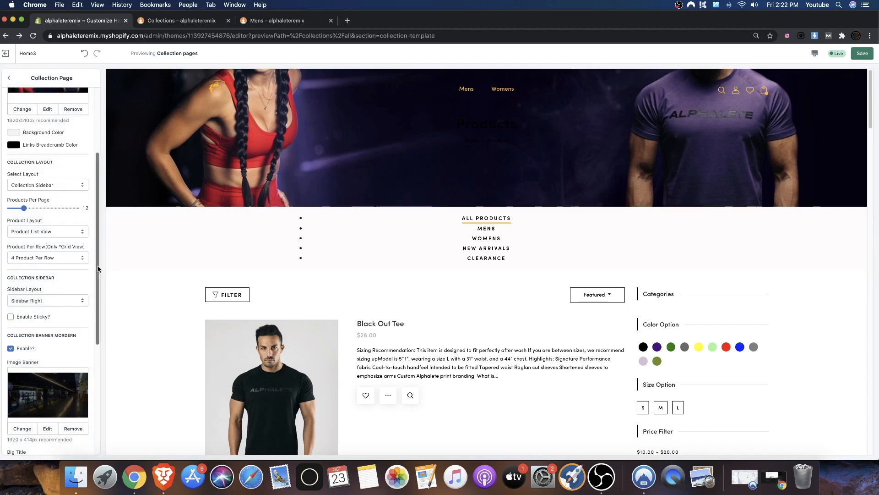
click(862, 54)
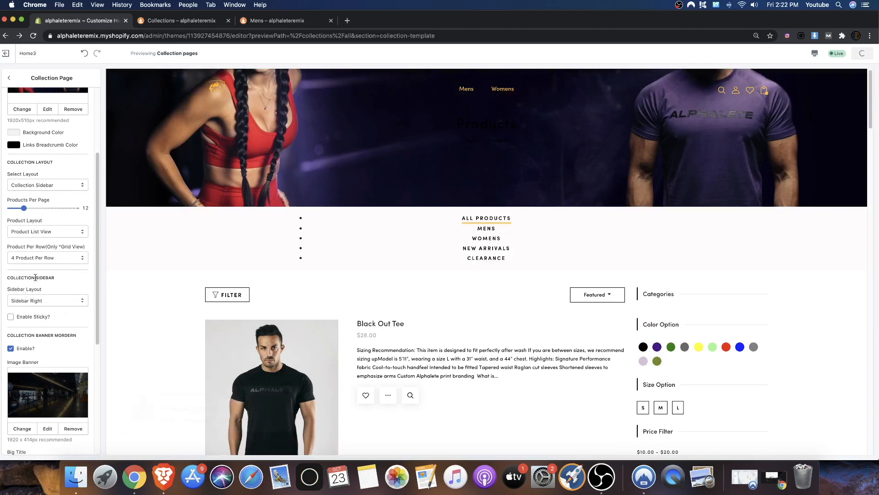
Set the collection sidebar layout to Sidebar Left and look over the product listing in the preview
scroll(666, 379, down, 6)
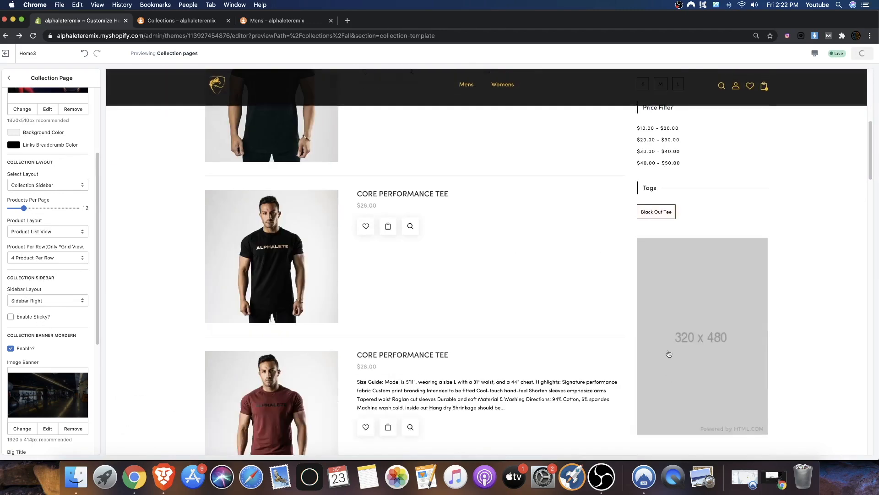
scroll(32, 302, up, 1)
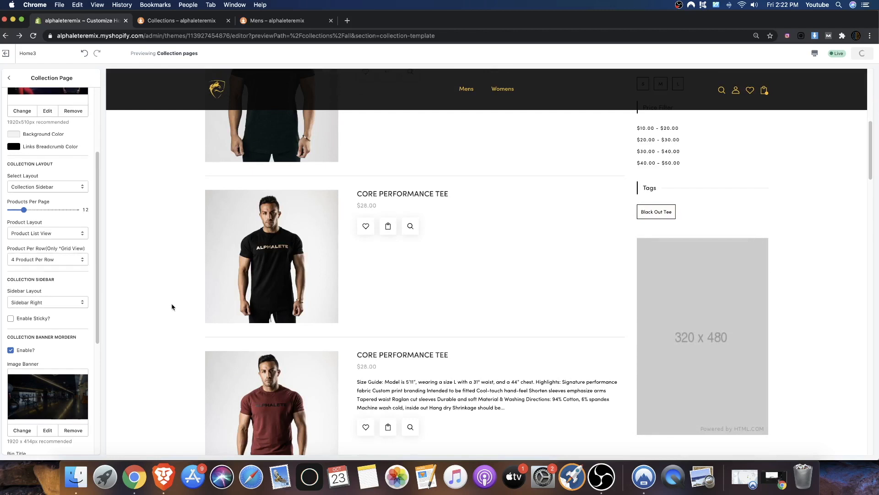
click(20, 303)
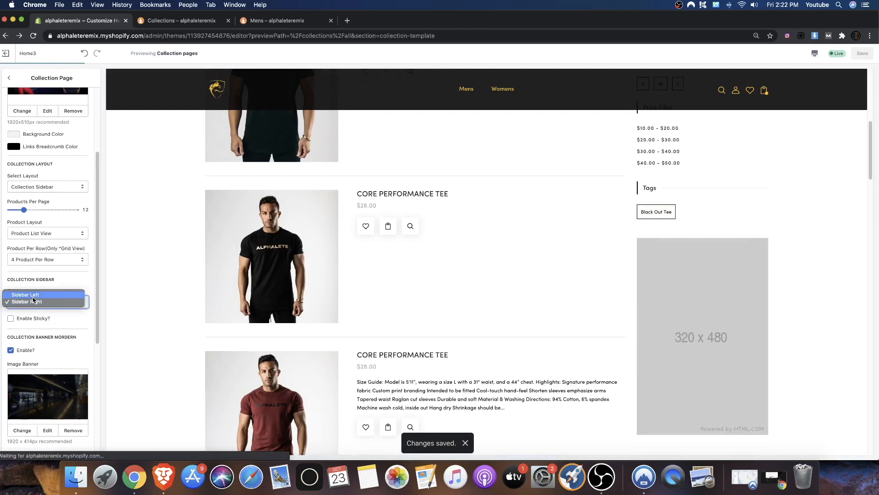
click(33, 296)
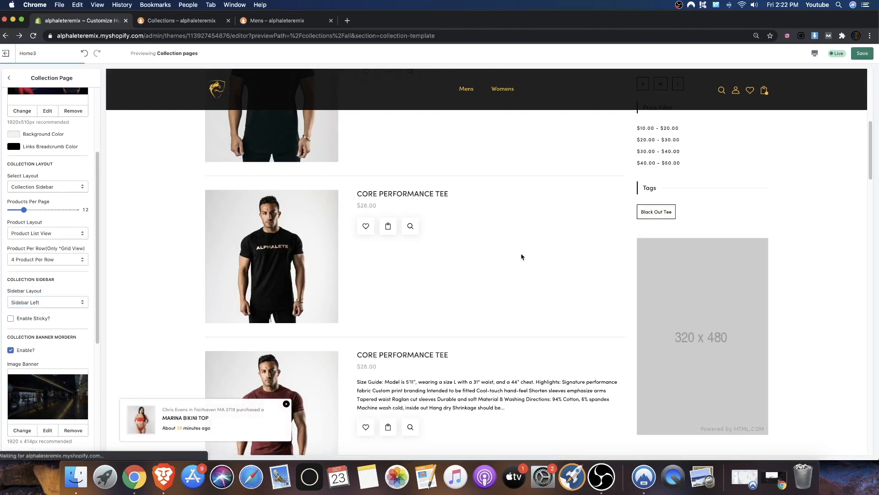
scroll(509, 275, down, 20)
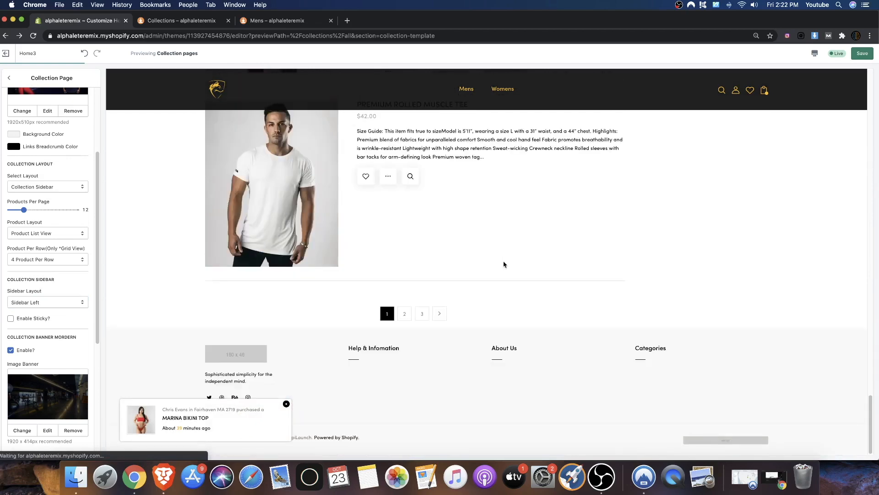
scroll(504, 264, up, 20)
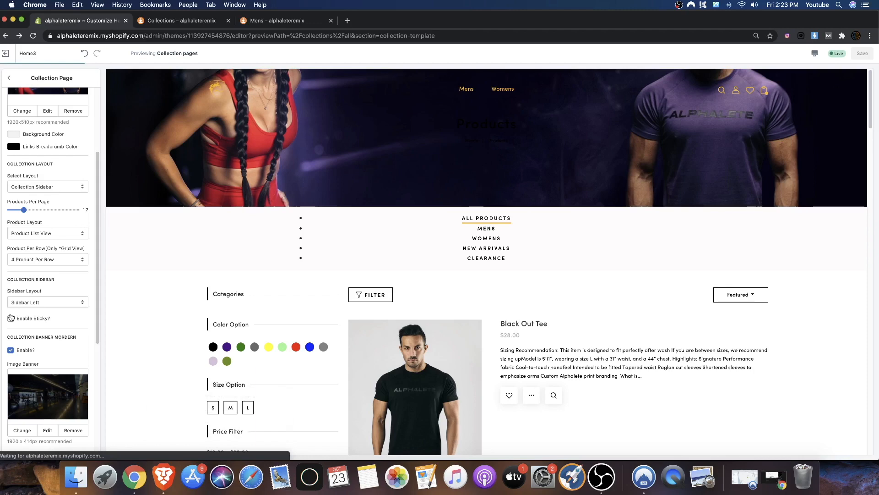
Check the sidebar's scrolling behavior in the preview, enable the sticky option for the collection sidebar, and save
scroll(264, 250, down, 15)
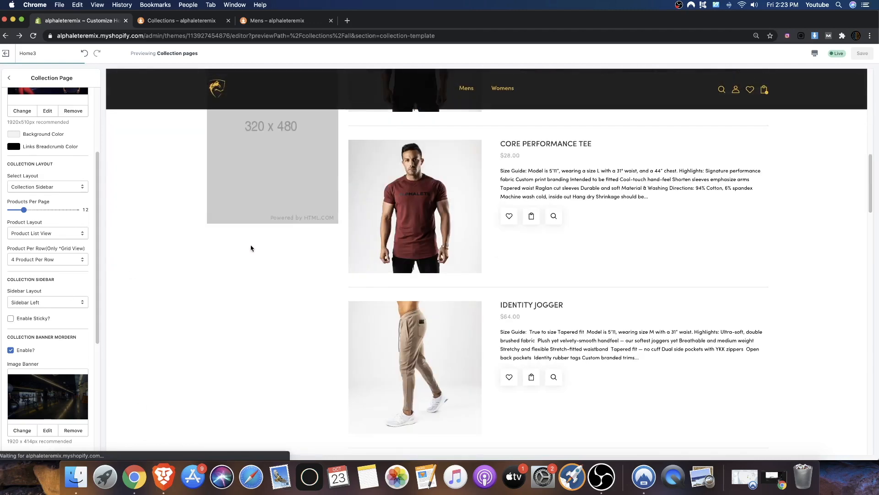
scroll(253, 232, up, 15)
scroll(194, 256, up, 5)
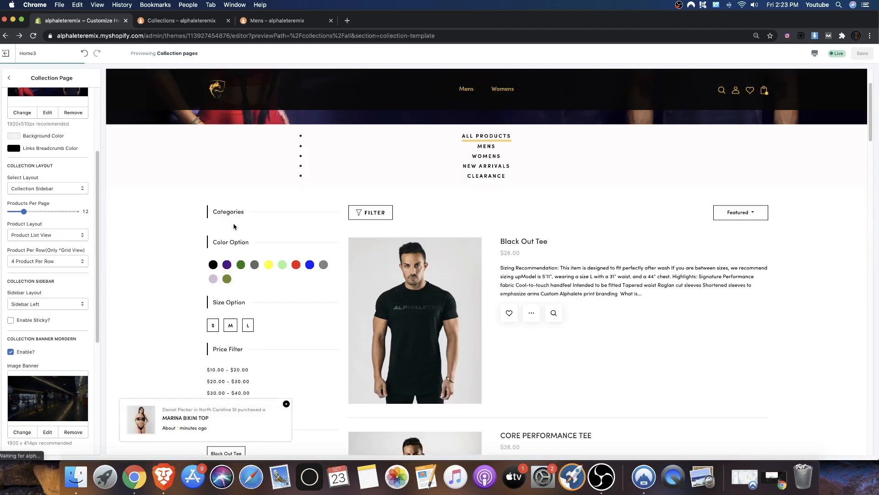
click(22, 323)
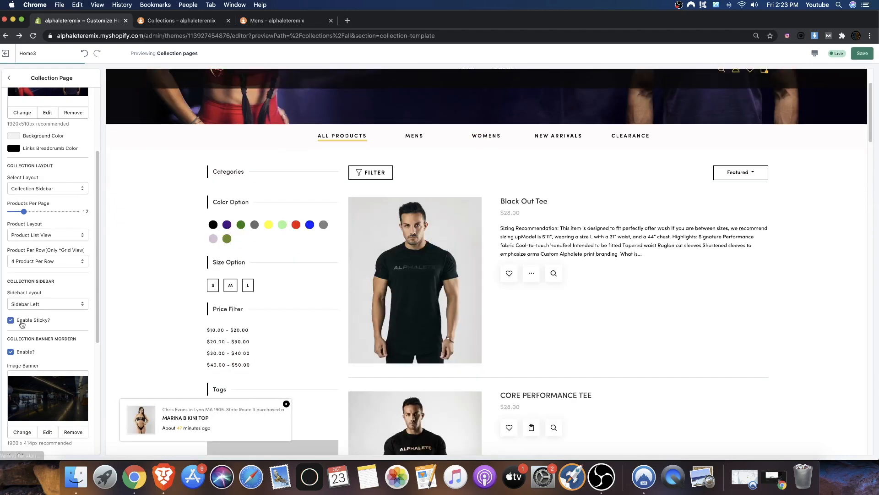
click(863, 53)
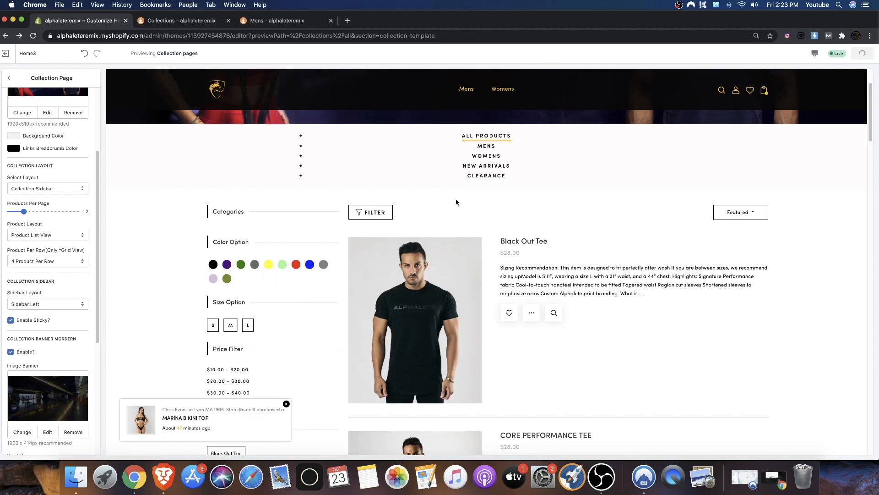
Set the breadcrumb background color to white in the collection page settings
scroll(46, 213, up, 5)
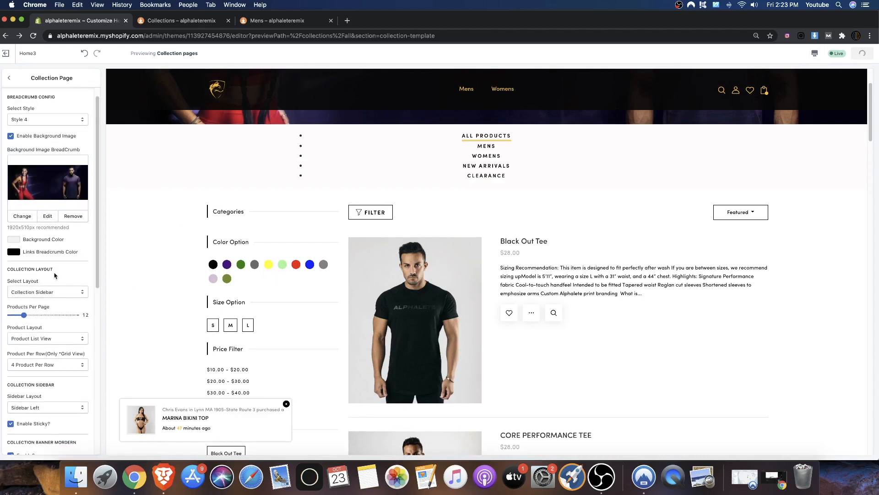
scroll(16, 239, down, 10)
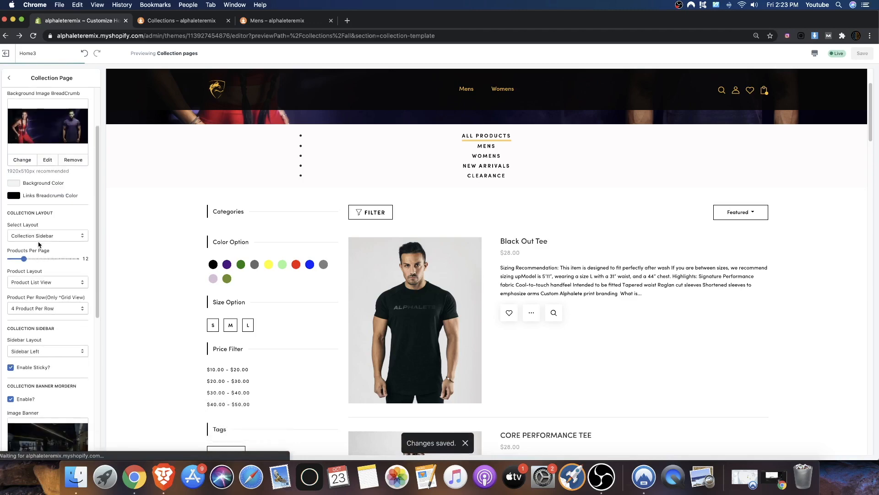
scroll(38, 245, up, 10)
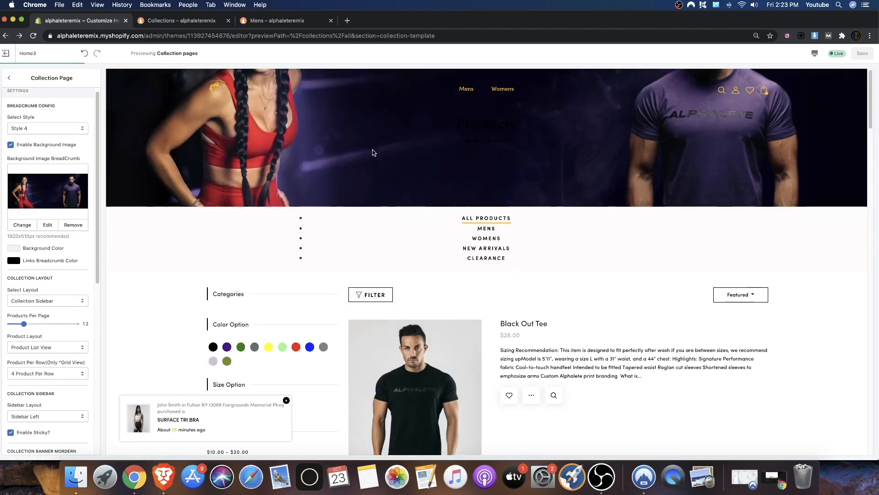
click(16, 248)
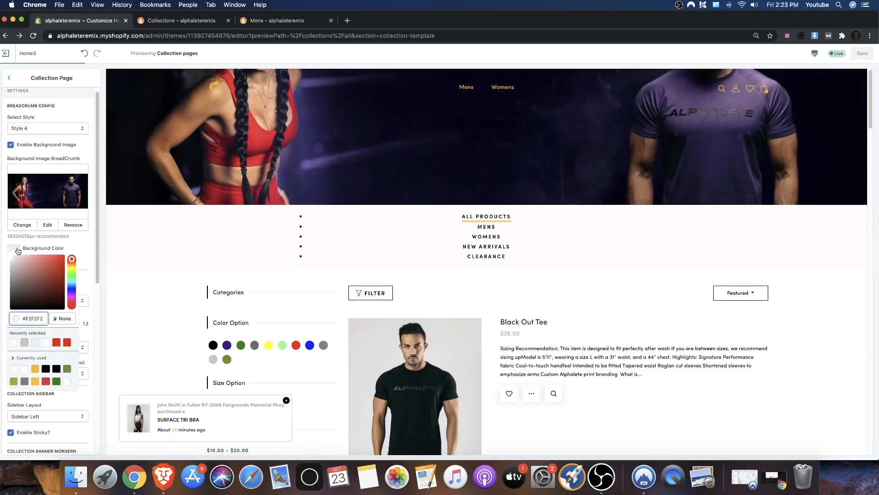
click(19, 266)
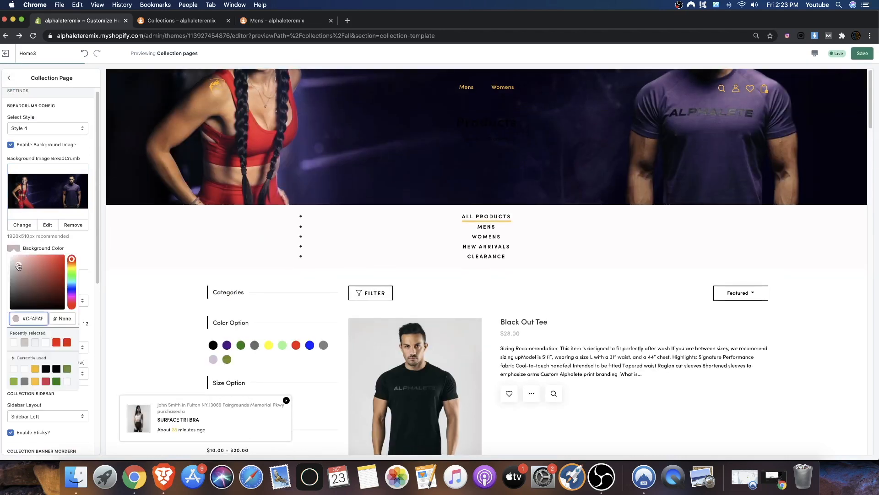
click(57, 246)
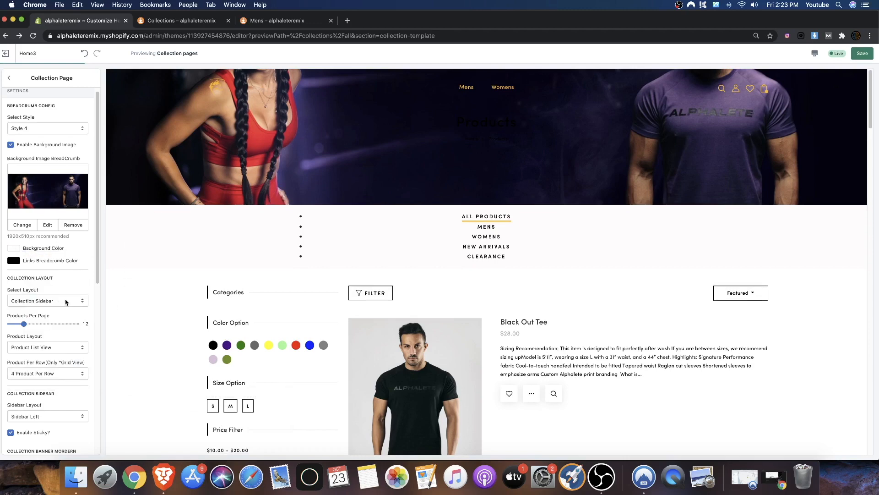
Examine how the sticky sidebar filters follow the product list down to the footer in the collection preview
scroll(54, 374, down, 1)
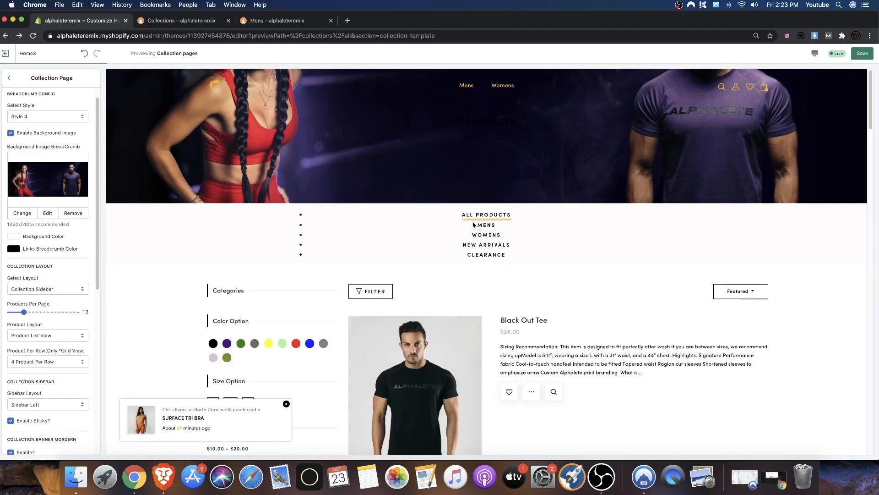
scroll(400, 261, down, 15)
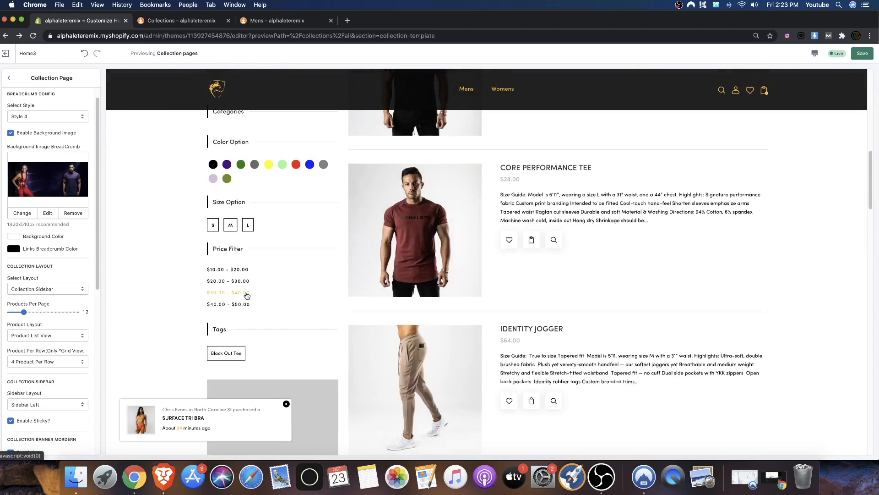
scroll(348, 297, down, 20)
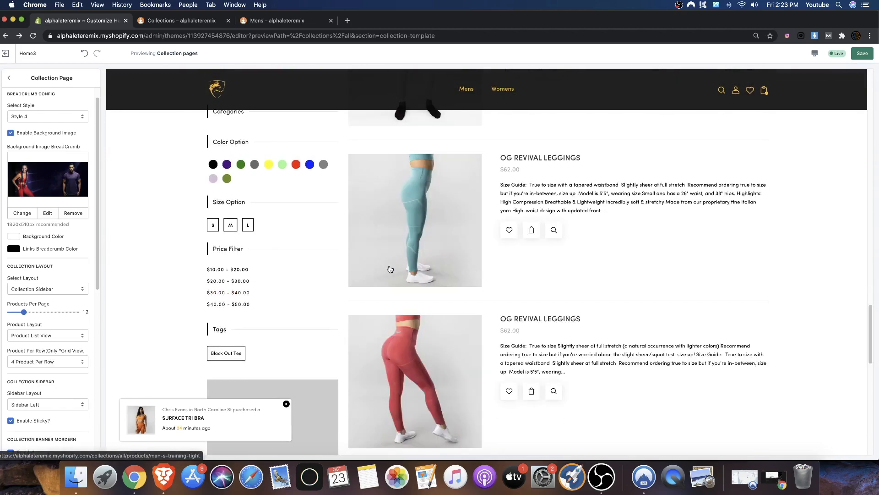
scroll(476, 263, up, 6)
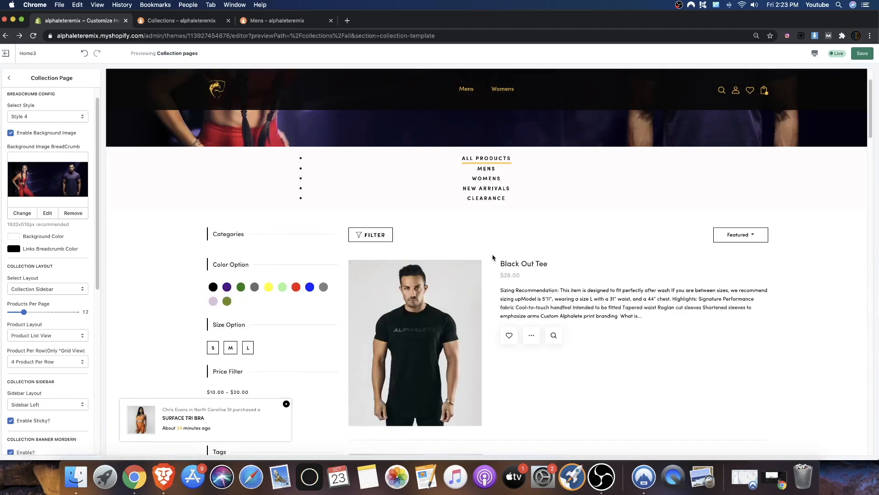
scroll(492, 257, down, 20)
scroll(490, 255, down, 10)
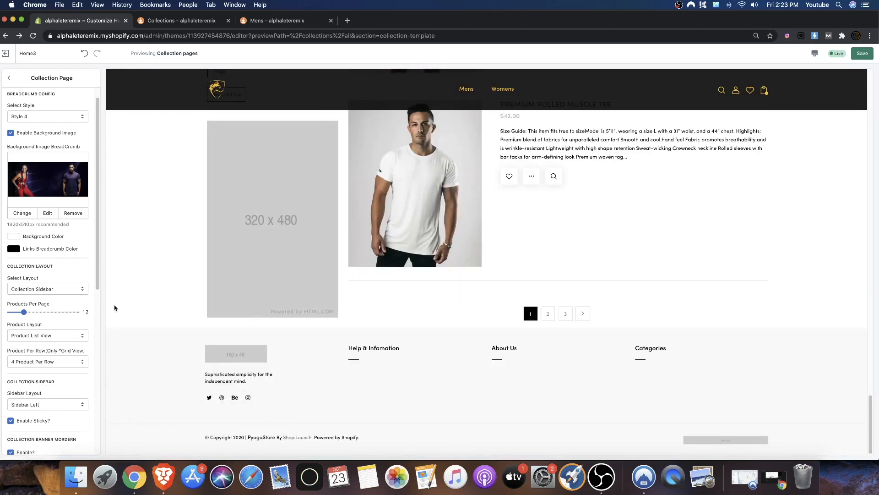
Review the remaining modern banner and filter options of the collection page and save the changes
scroll(41, 344, down, 8)
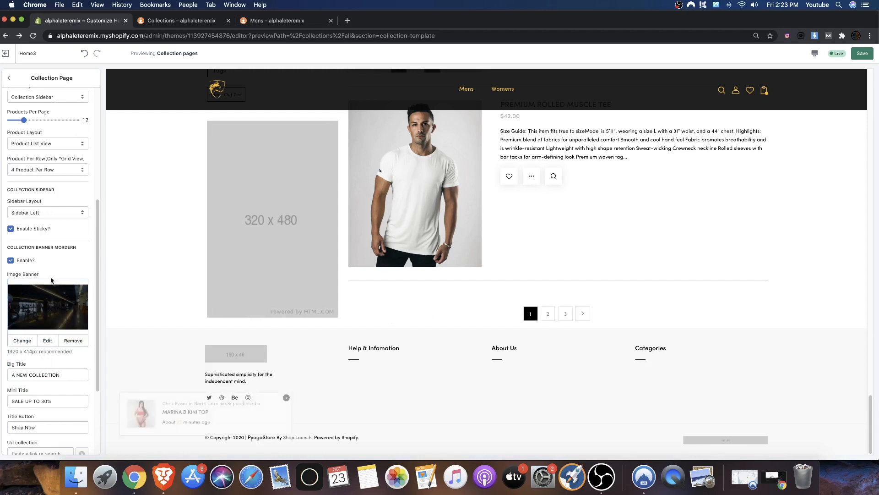
scroll(45, 302, down, 3)
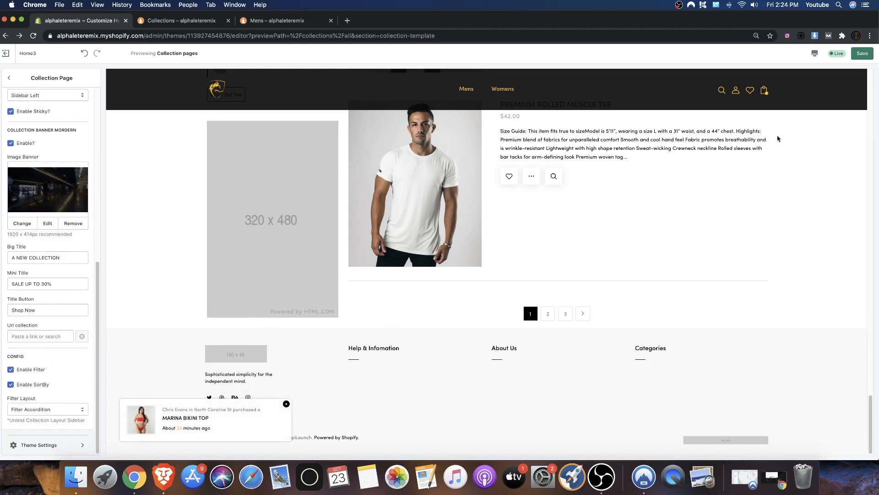
click(860, 55)
Open the Black Out Tee product page in the preview and look over its description and related products
scroll(450, 243, up, 10)
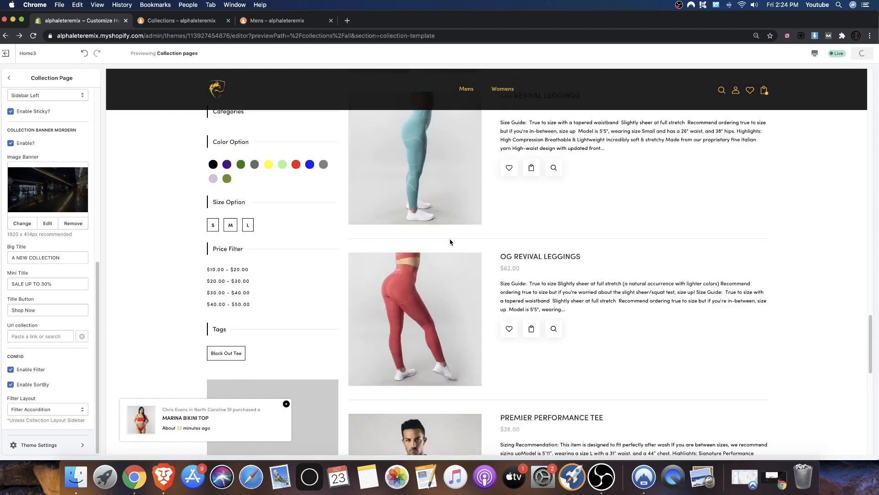
scroll(451, 243, up, 15)
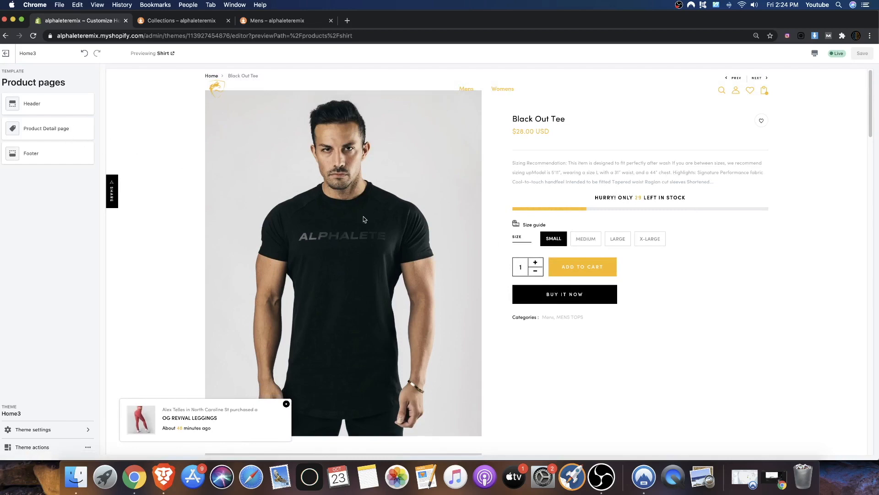
scroll(408, 215, down, 15)
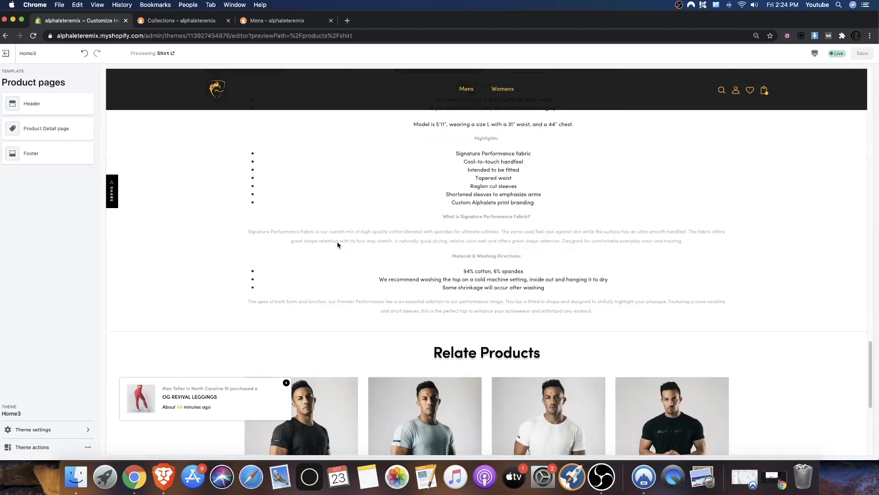
Disable the transparent option for the header on other pages in the Header settings and save the changes
scroll(337, 247, up, 10)
scroll(337, 249, up, 5)
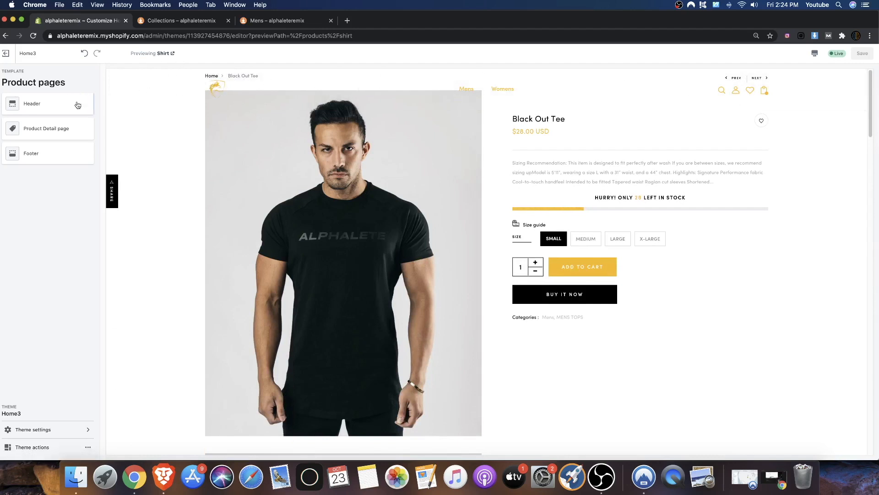
click(50, 105)
scroll(455, 131, down, 4)
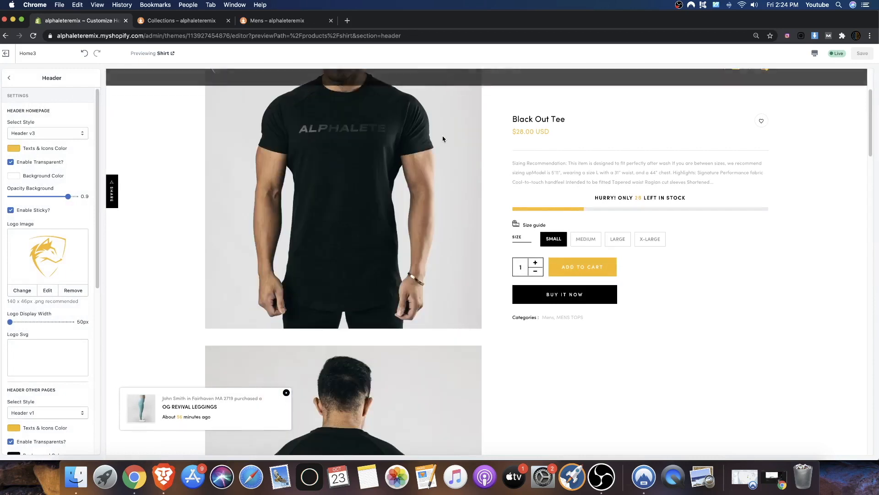
scroll(293, 279, up, 4)
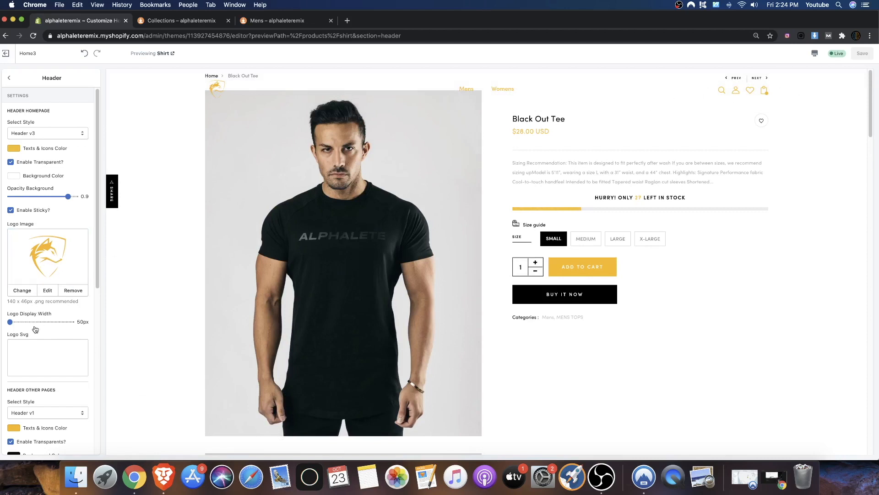
scroll(45, 332, down, 3)
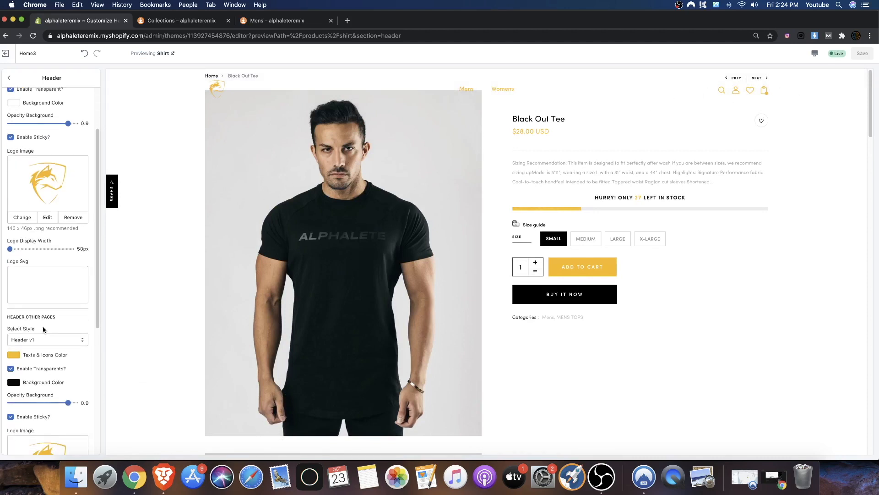
click(11, 369)
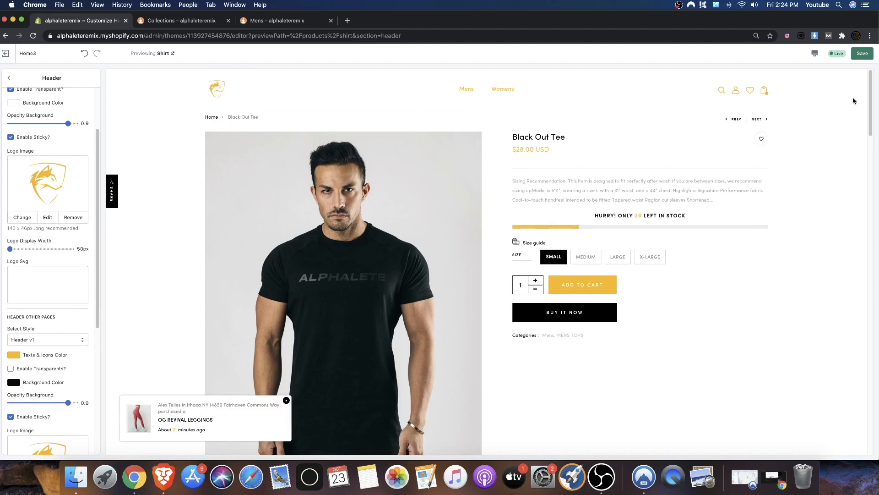
click(863, 53)
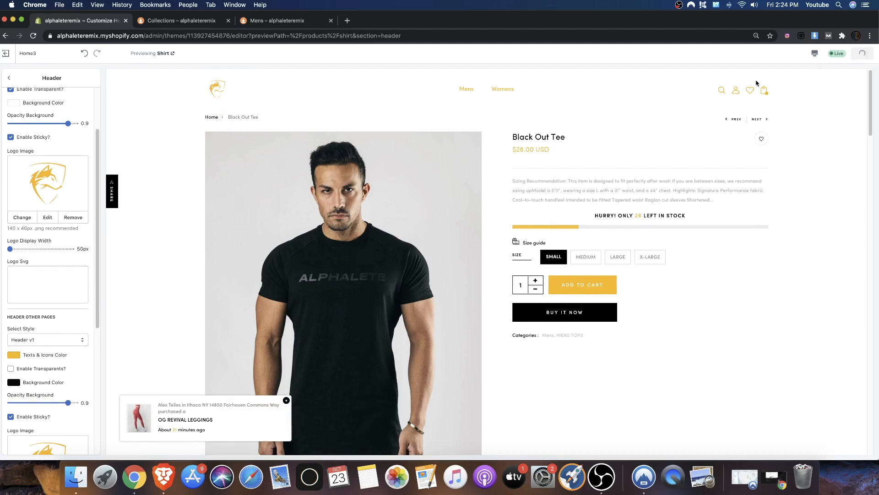
Go to the home page preview and try to open the slideshow's Shop Now link, accepting the new-window prompt
click(215, 119)
click(175, 55)
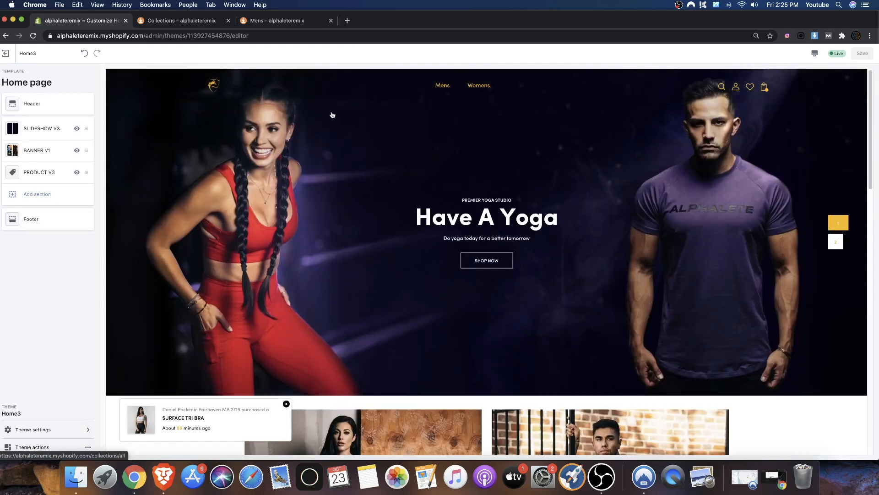
click(333, 115)
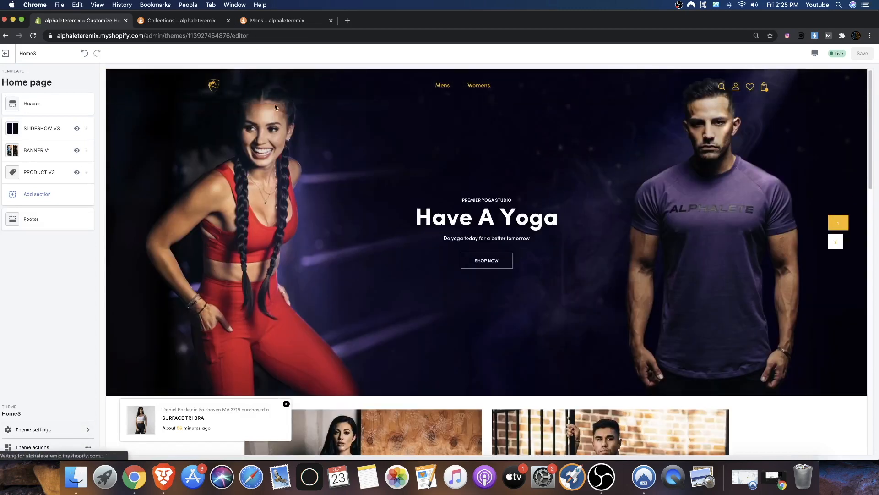
click(43, 108)
drag(48, 110, 4, 110)
click(20, 81)
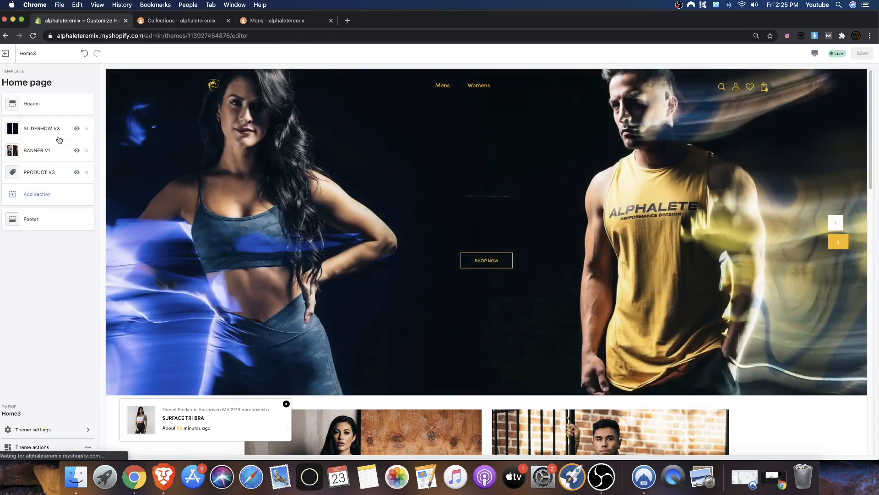
click(481, 264)
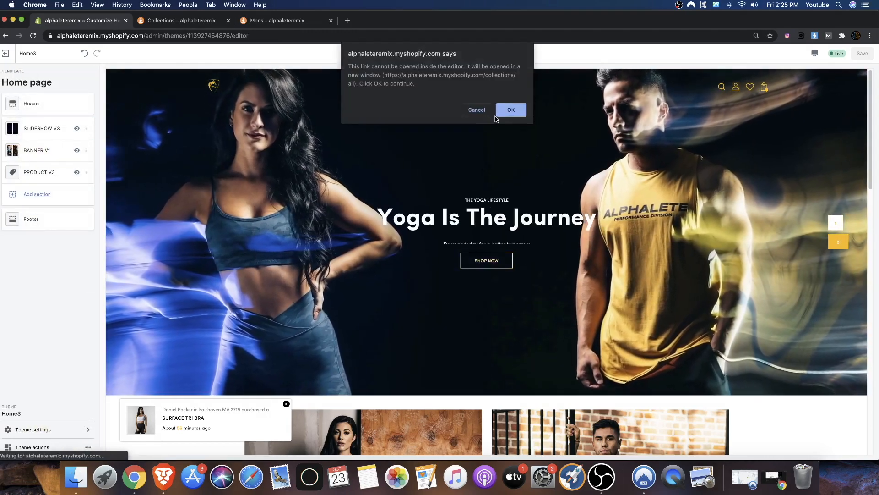
drag(371, 67, 450, 67)
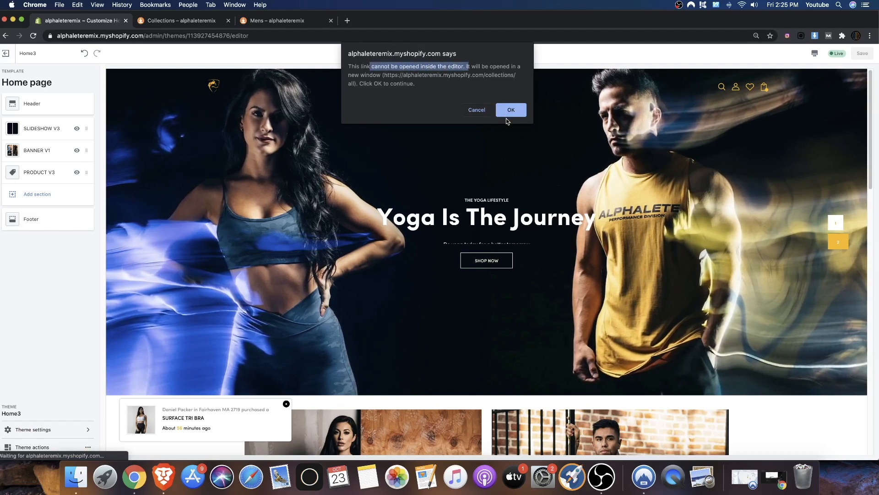
click(511, 110)
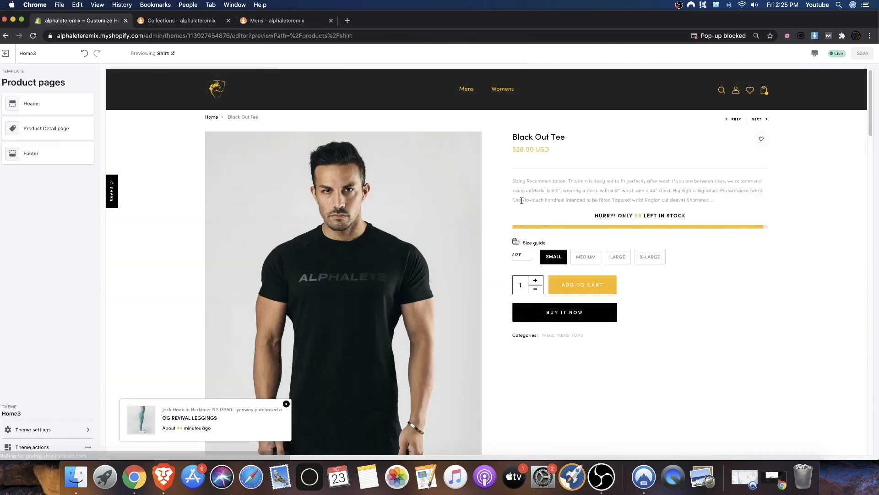
Return to the home page preview and open the Womens collection through the Yoga Healthy banner's Shop Now link
scroll(495, 146, down, 7)
scroll(503, 133, up, 7)
click(219, 95)
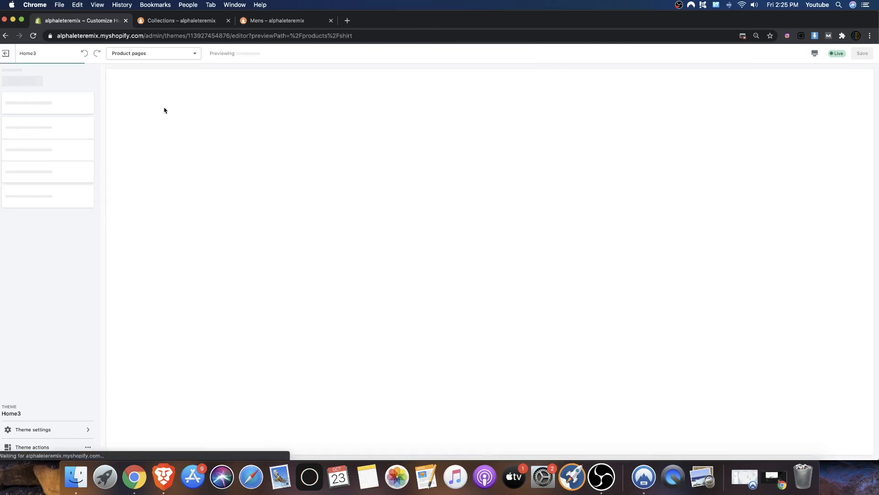
scroll(476, 137, down, 10)
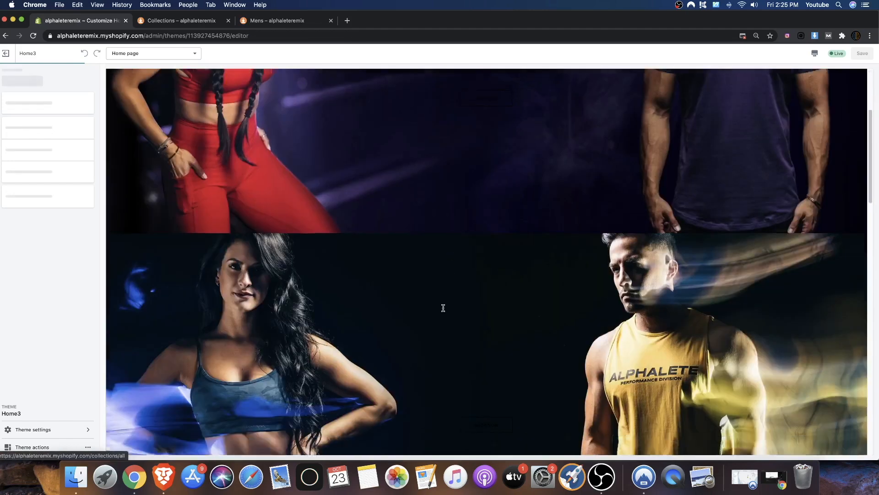
scroll(444, 257, up, 4)
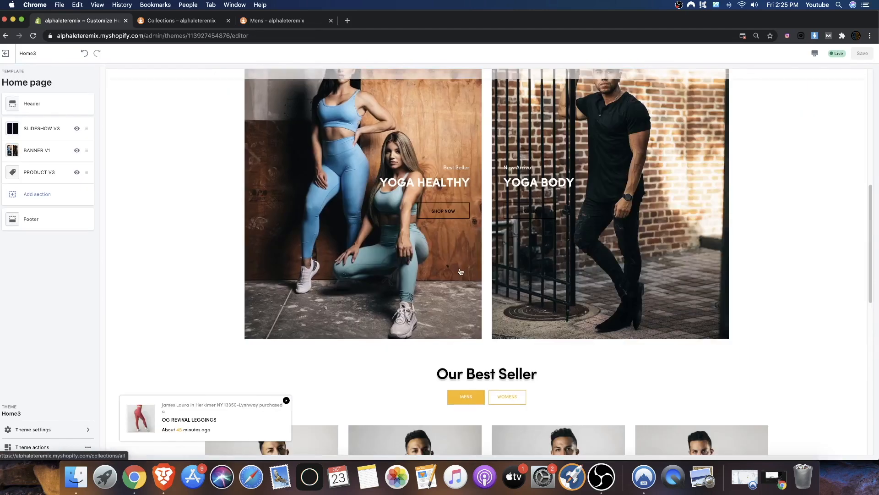
click(441, 210)
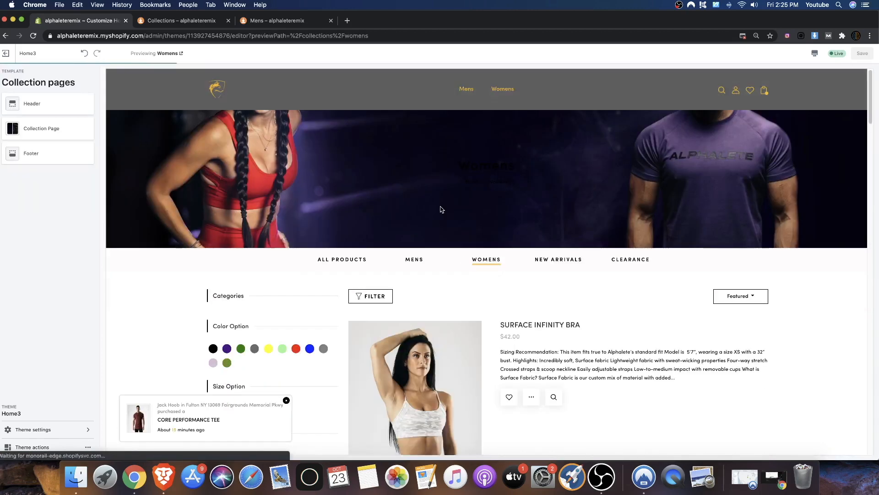
Look over the Womens collection preview and disable the modern collection banner in the Collection Page settings
scroll(441, 210, down, 6)
scroll(458, 227, up, 6)
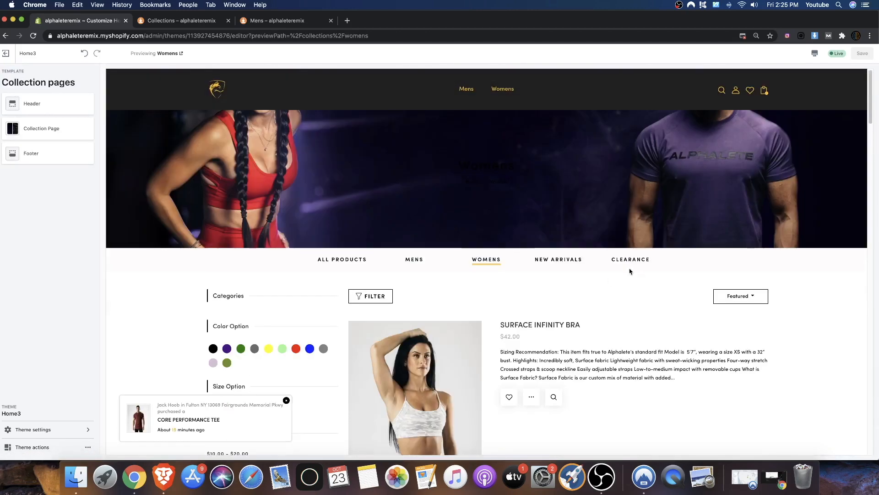
scroll(349, 293, down, 4)
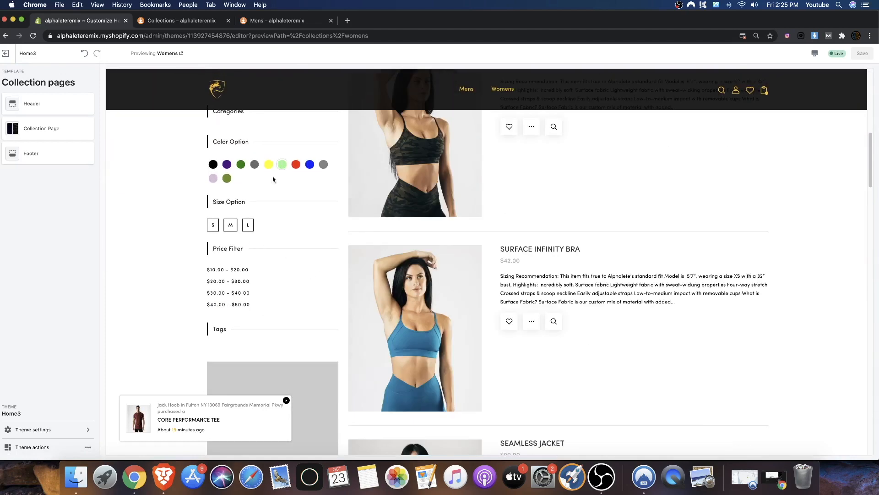
scroll(298, 287, down, 10)
scroll(487, 286, up, 12)
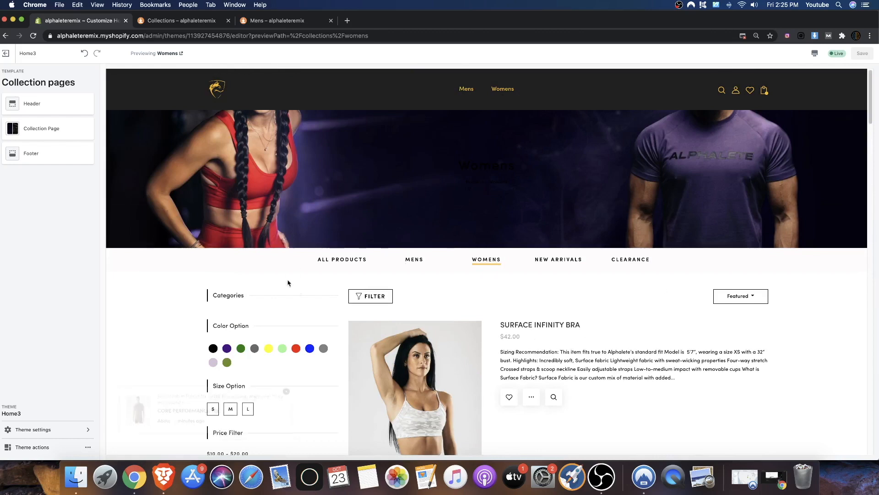
click(64, 124)
scroll(67, 179, down, 6)
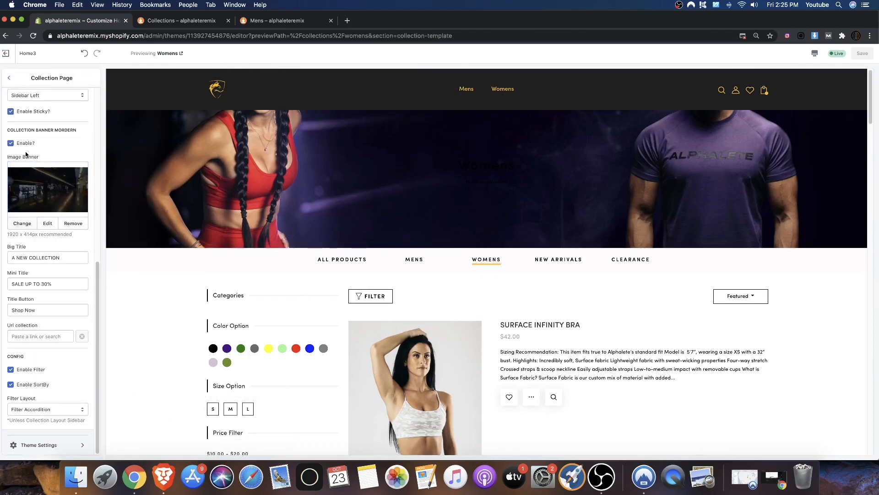
click(10, 142)
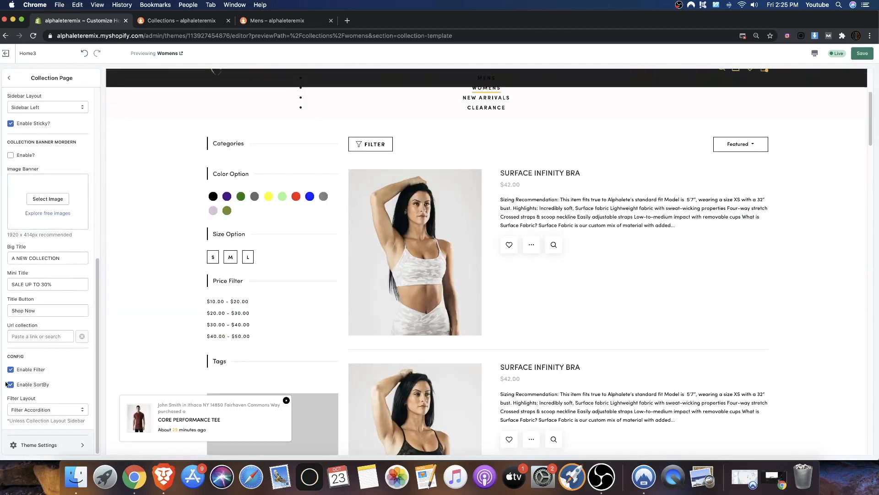
Check the filter layout setting, the sidebar filters and the sort options of the Womens collection
click(16, 409)
click(16, 409)
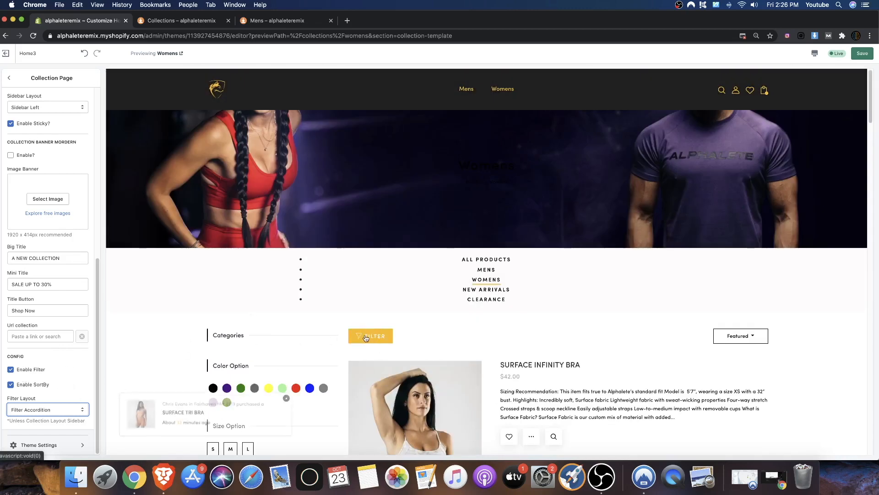
scroll(304, 359, down, 6)
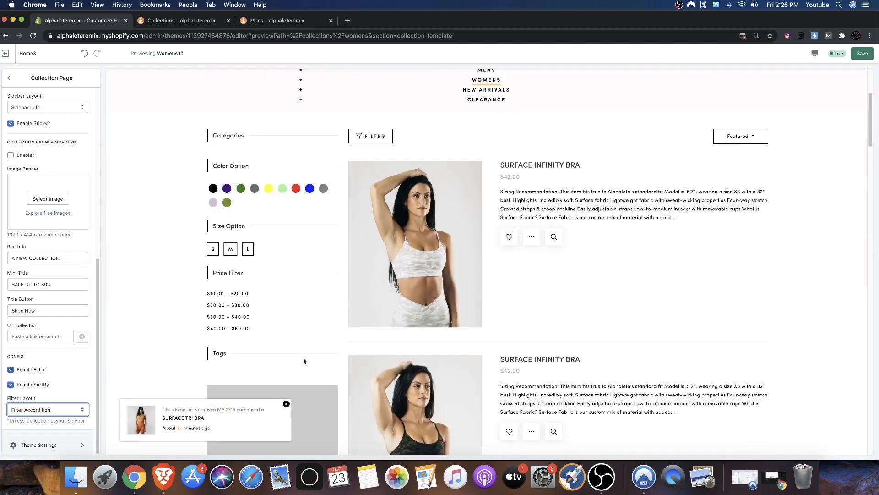
scroll(282, 367, up, 6)
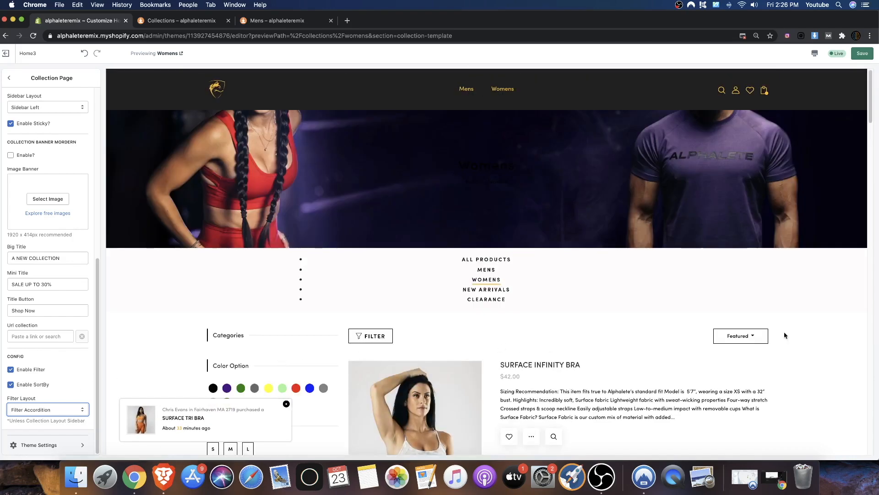
click(763, 336)
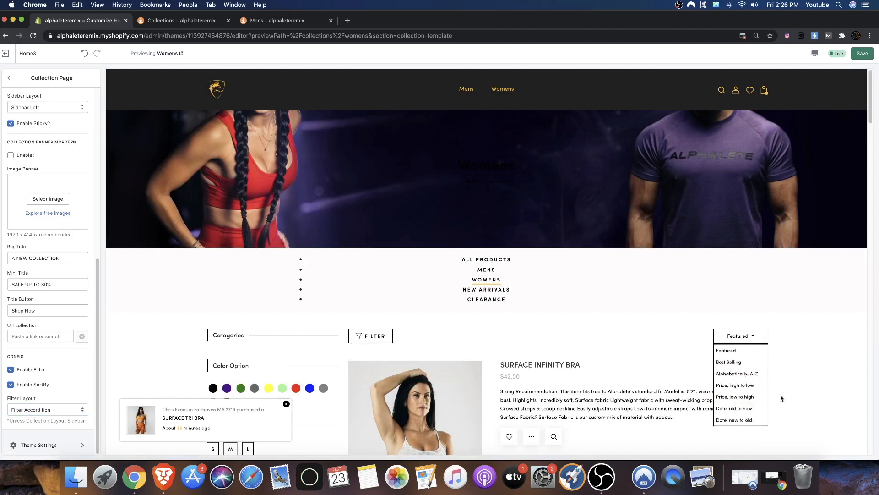
click(214, 317)
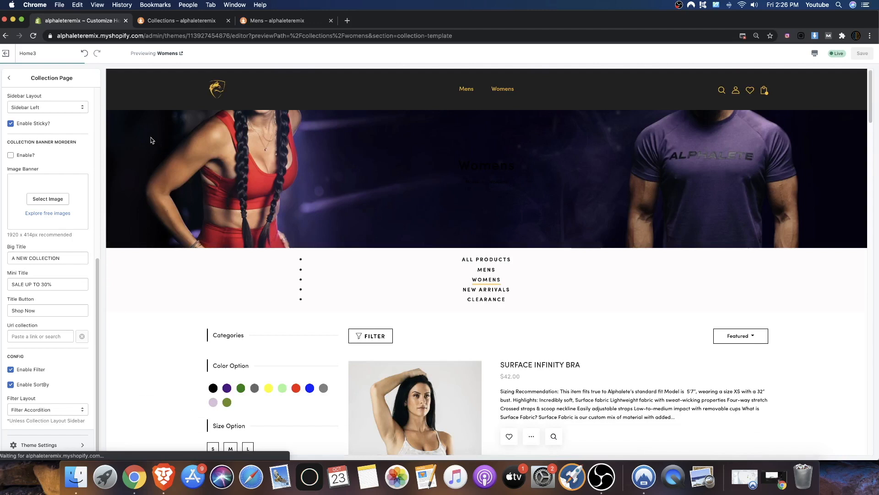
Reopen the Collection Page settings and compare the available filter layouts and sort choices with the preview
click(10, 78)
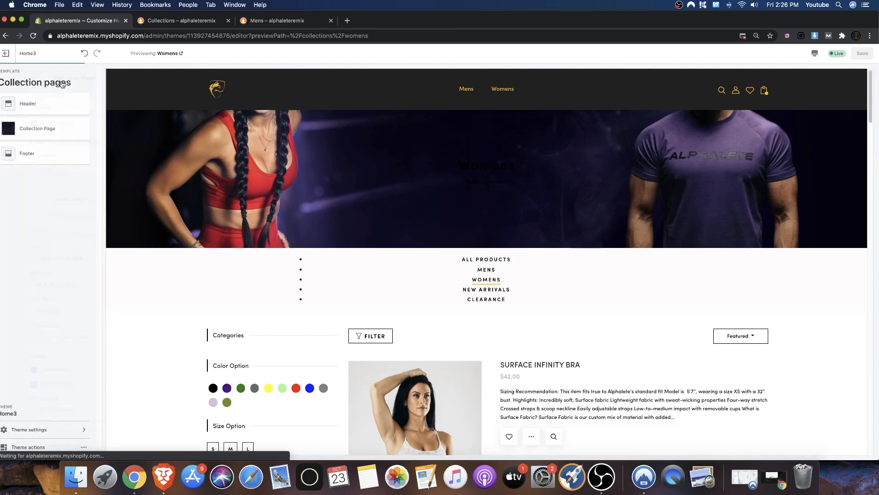
click(27, 131)
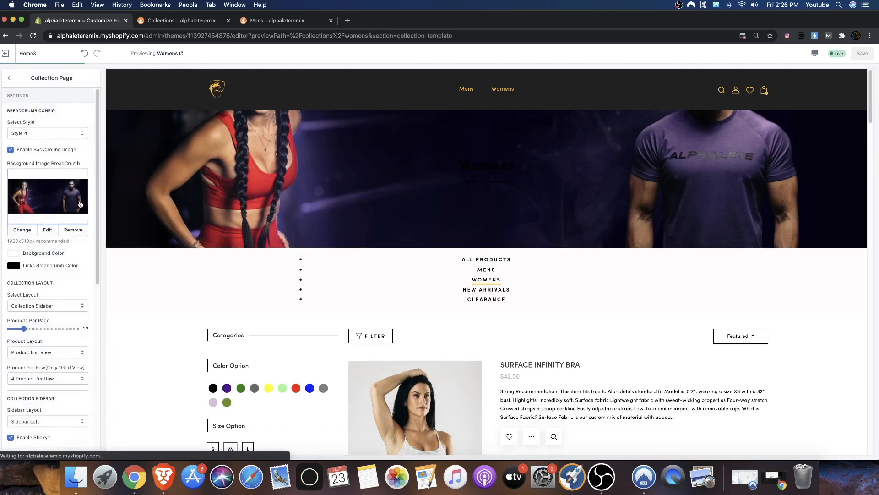
scroll(75, 252, down, 10)
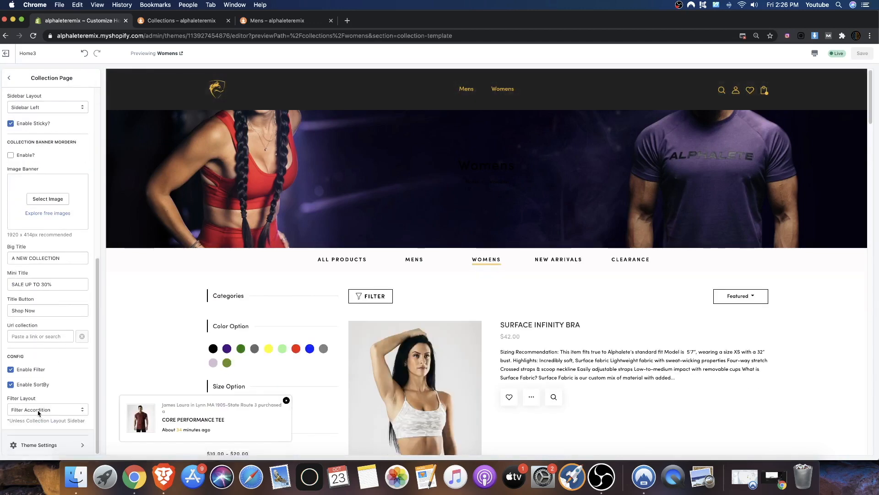
scroll(270, 298, down, 5)
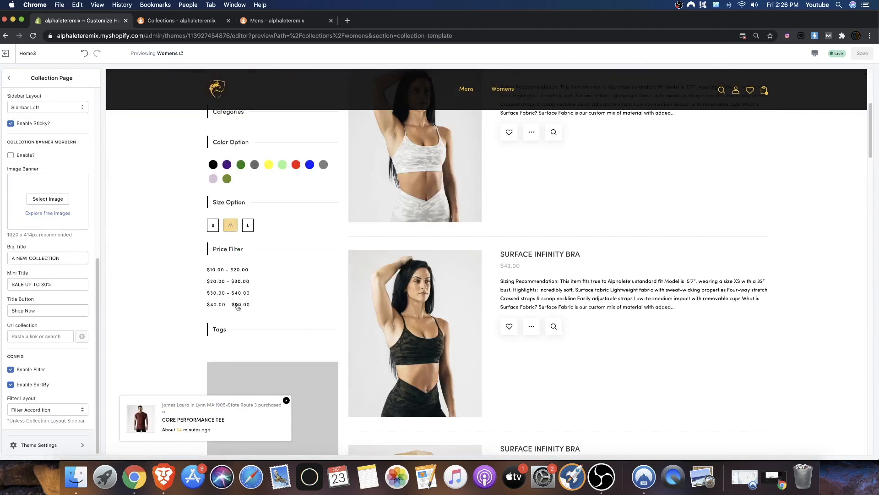
click(50, 409)
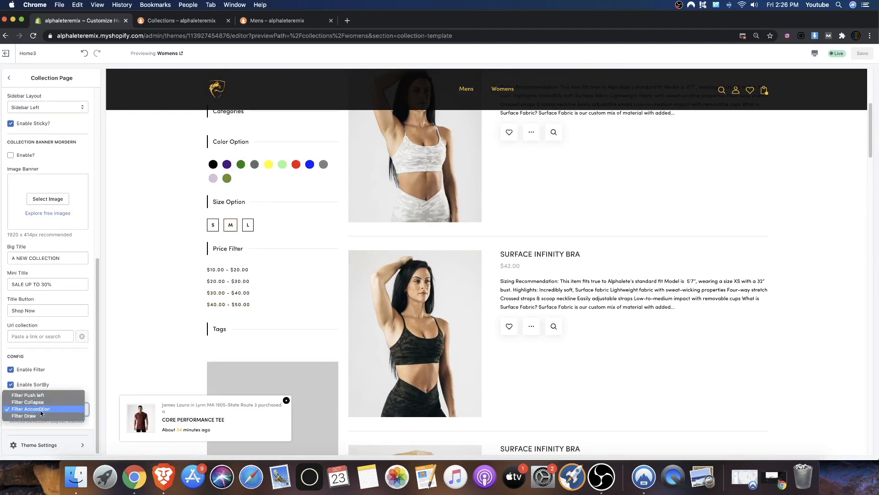
click(659, 222)
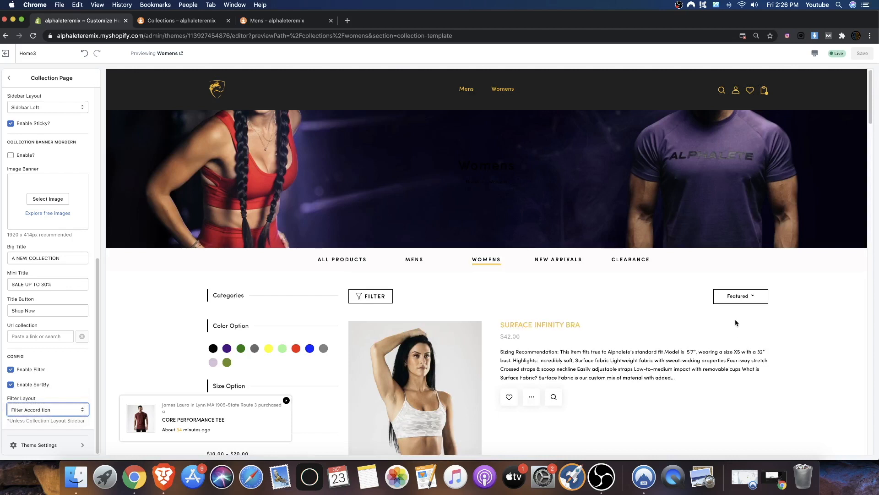
click(738, 296)
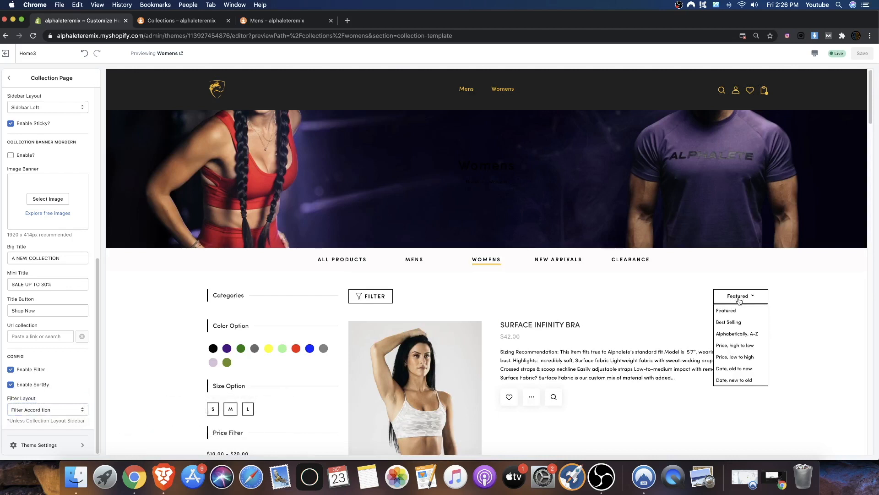
click(143, 331)
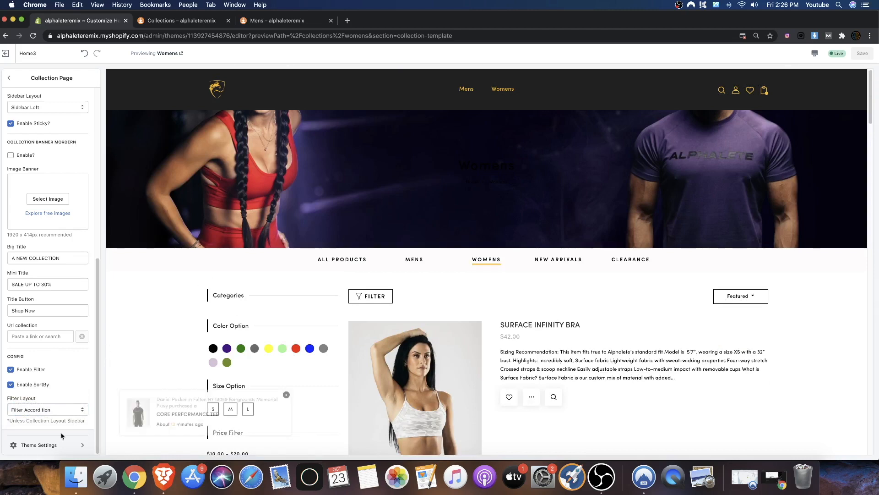
Review the collection sidebar widgets in the Theme Settings, comparing the Shop by Color list tags with the Color Option swatches in the preview
click(41, 445)
scroll(49, 356, down, 10)
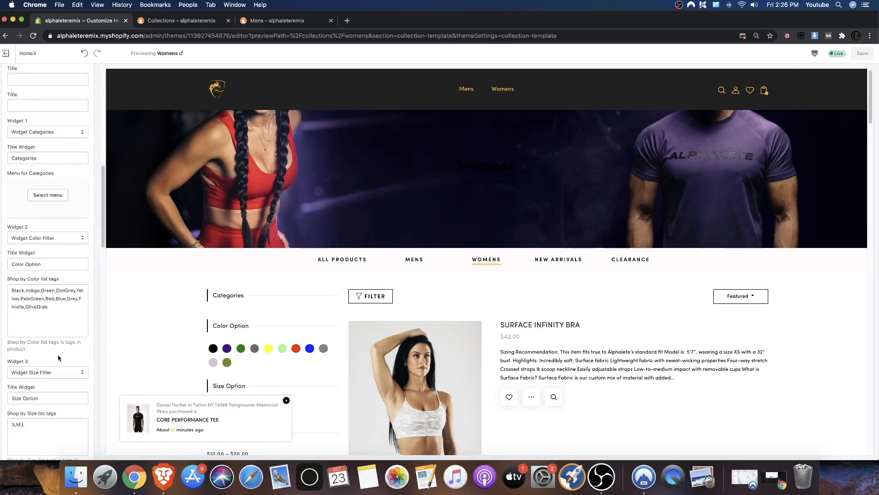
scroll(299, 350, down, 5)
scroll(70, 293, up, 5)
scroll(71, 260, down, 3)
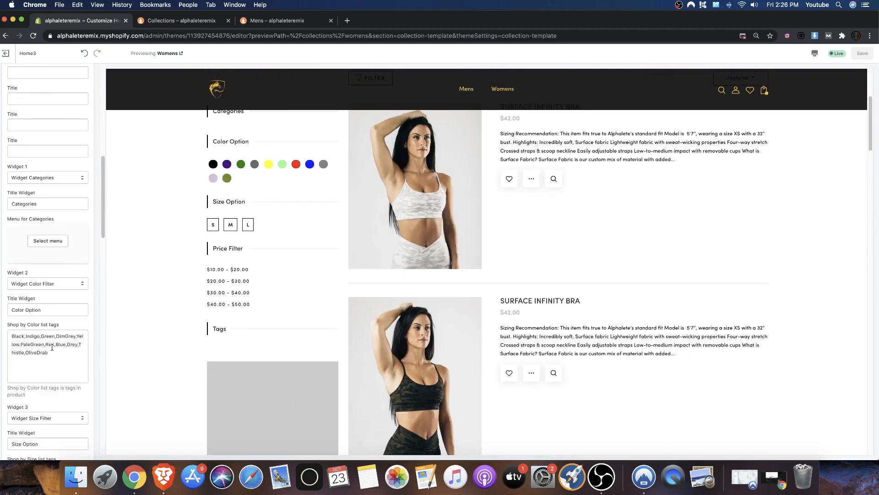
drag(20, 325, 57, 325)
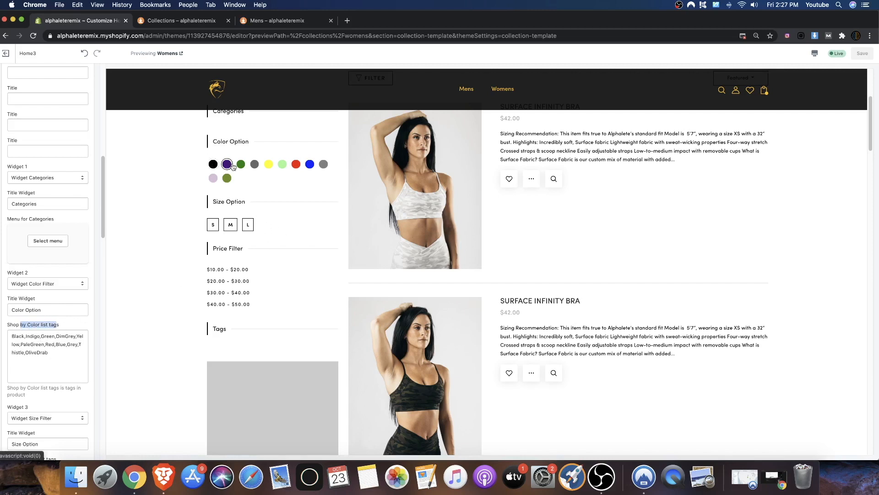
triple_click(19, 345)
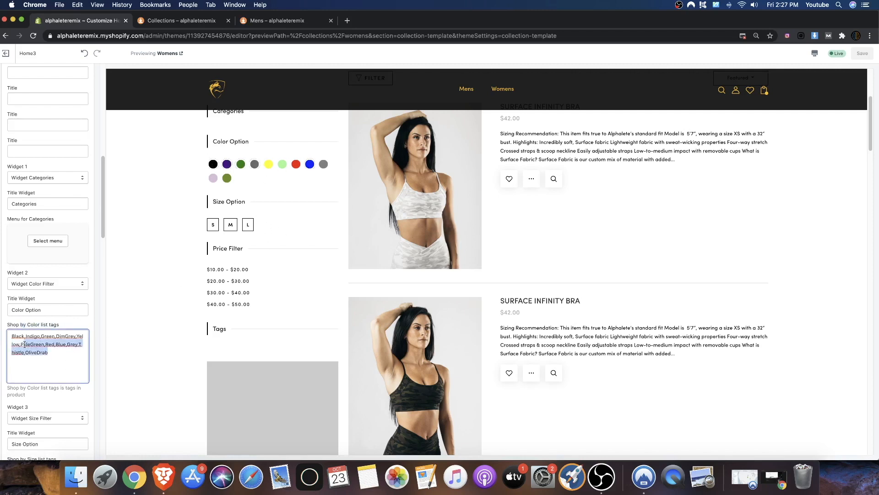
scroll(443, 266, down, 3)
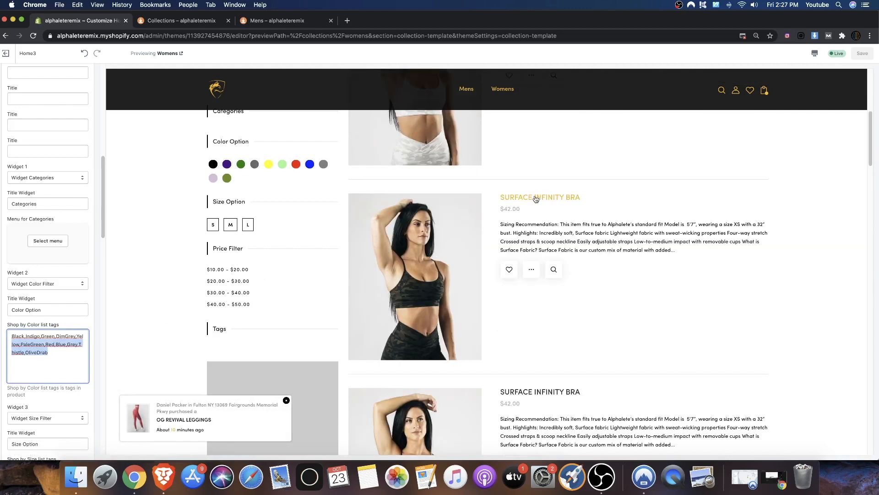
Leave the theme editor, filter the store's product list for "bra" and open the black SURFACE INFINITY BRA product
click(9, 36)
click(24, 95)
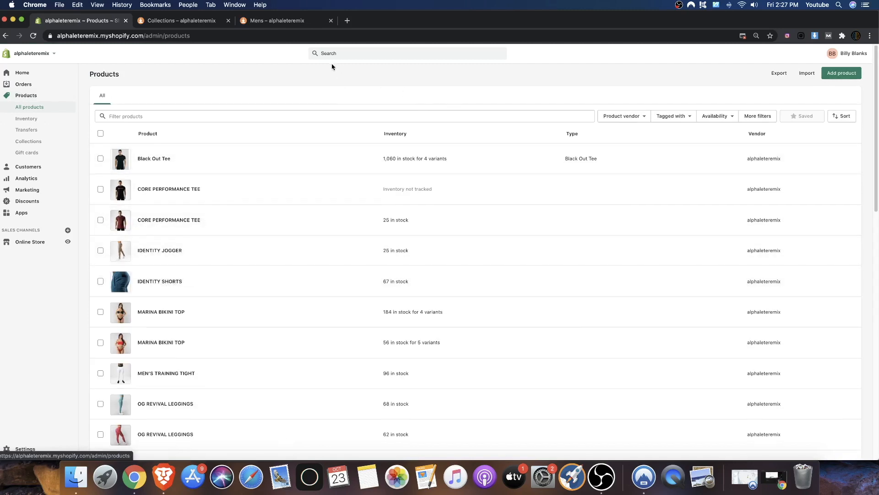
click(329, 53)
text(bra)
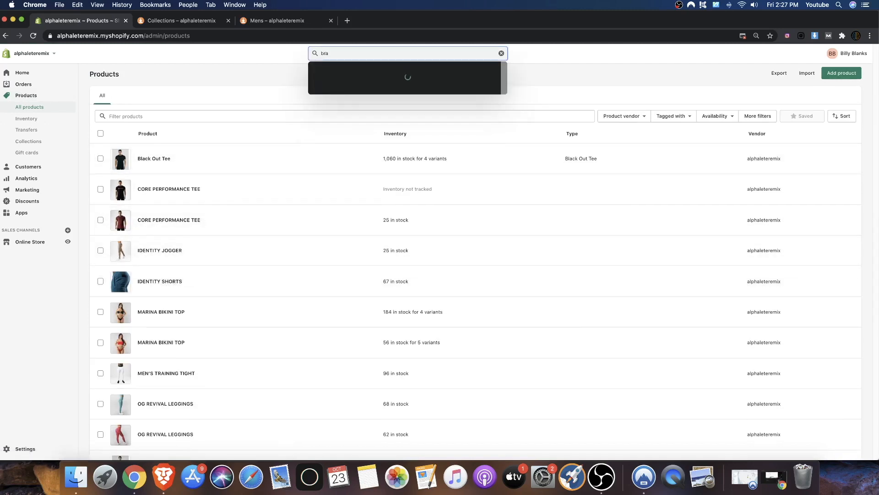
click(226, 118)
text(bra)
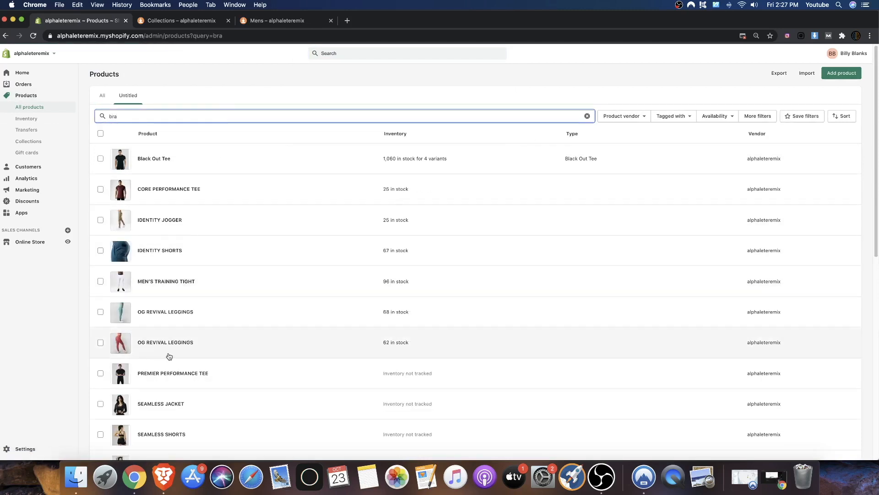
scroll(170, 220, down, 5)
scroll(170, 220, down, 5)
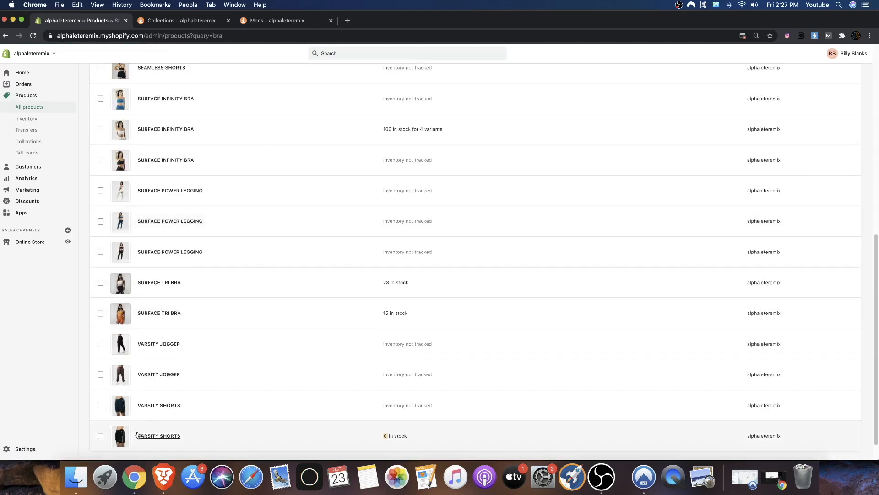
scroll(165, 303, up, 4)
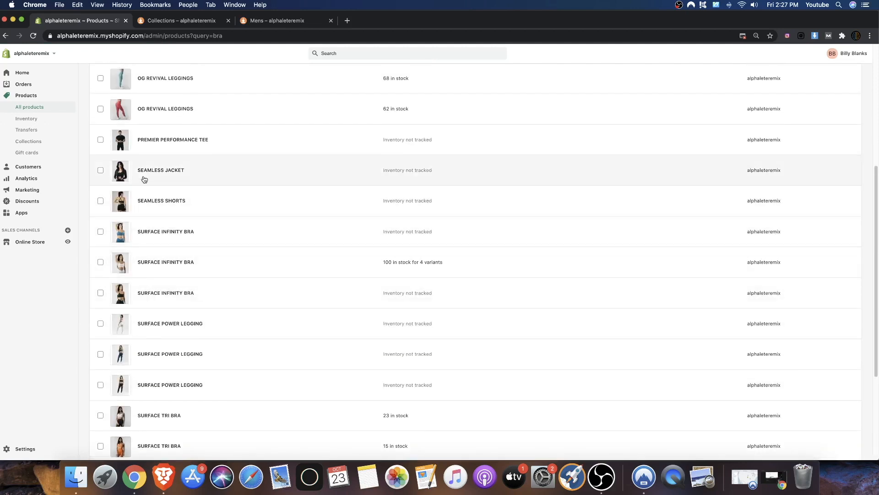
click(147, 295)
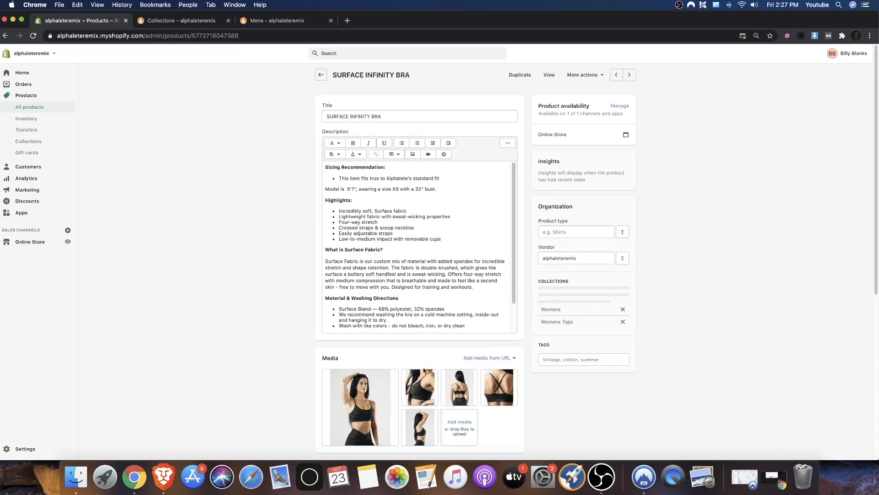
Add the tag "green" to the SURFACE INFINITY BRA product and save it
scroll(489, 311, down, 3)
scroll(571, 219, up, 3)
click(553, 362)
text(green)
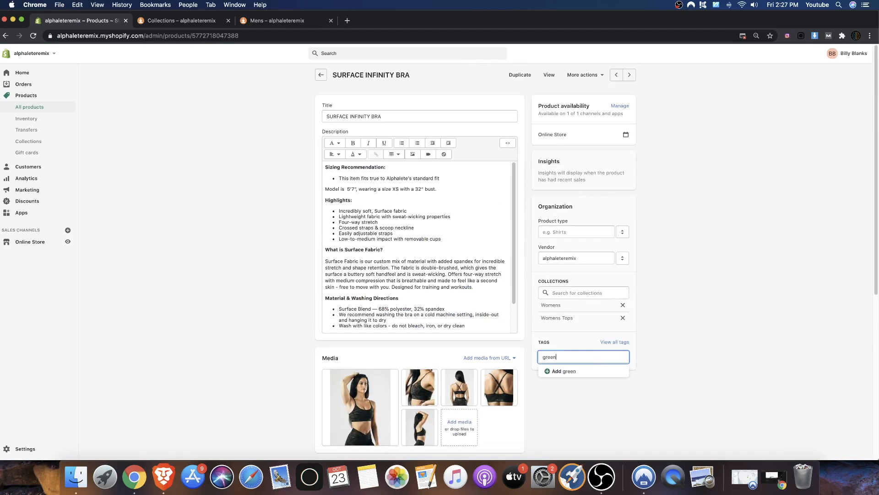
key(Return)
click(671, 383)
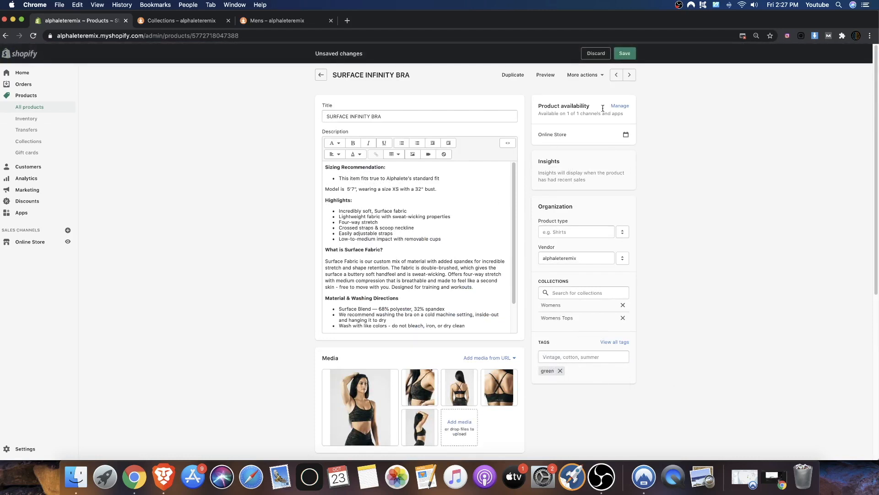
click(623, 54)
Reload the Mens collection page on the live storefront and look over its products and sidebar filters
click(199, 23)
key(ctrl+Tab)
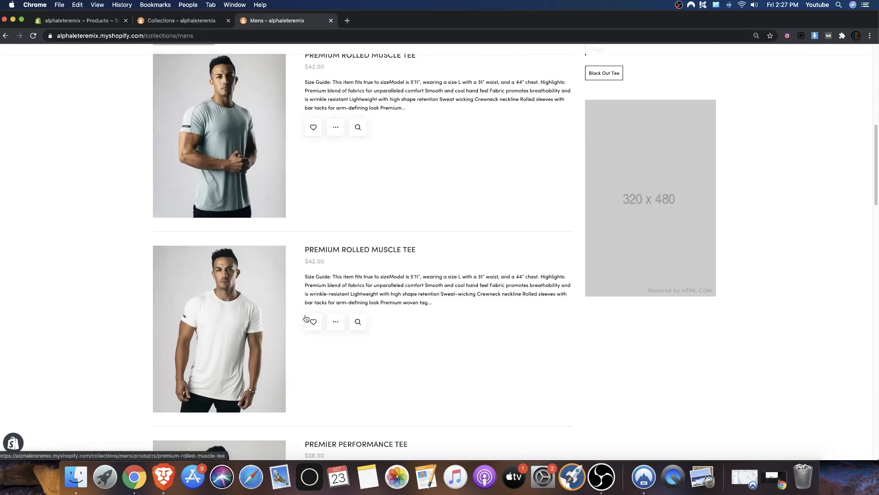
scroll(122, 83, down, 5)
scroll(247, 223, up, 5)
right_click(122, 169)
click(137, 184)
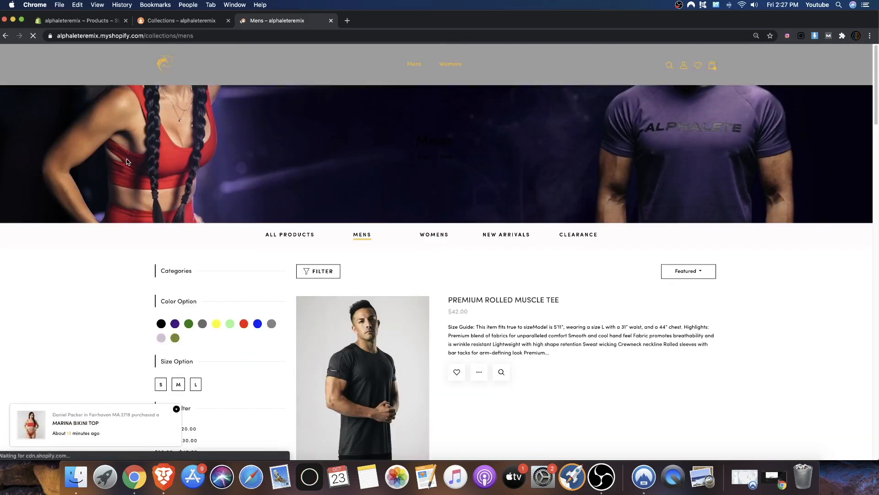
scroll(510, 271, down, 5)
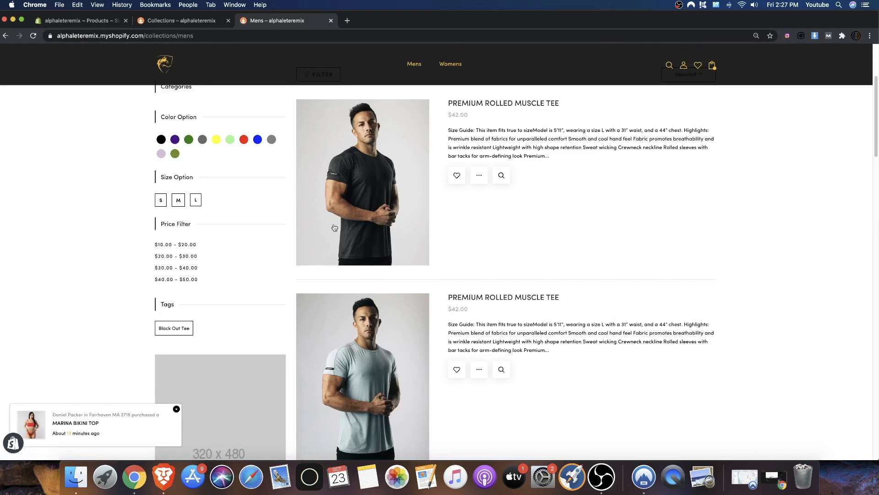
scroll(334, 228, down, 10)
scroll(367, 234, up, 15)
Open the Womens collection on the storefront and filter its products by the green color option
click(440, 238)
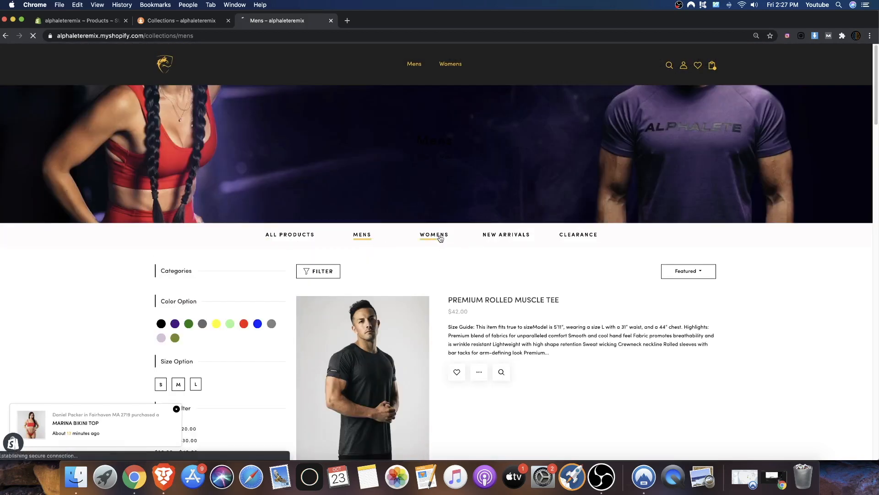
scroll(439, 240, down, 5)
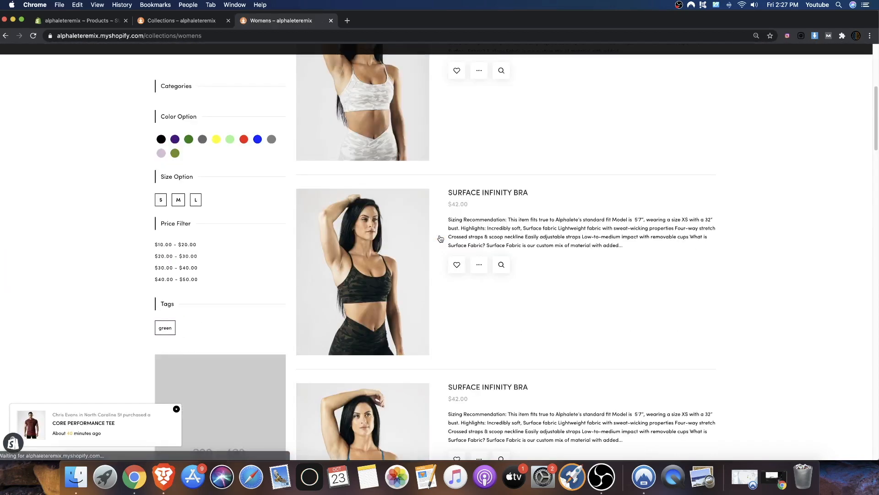
scroll(187, 187, up, 2)
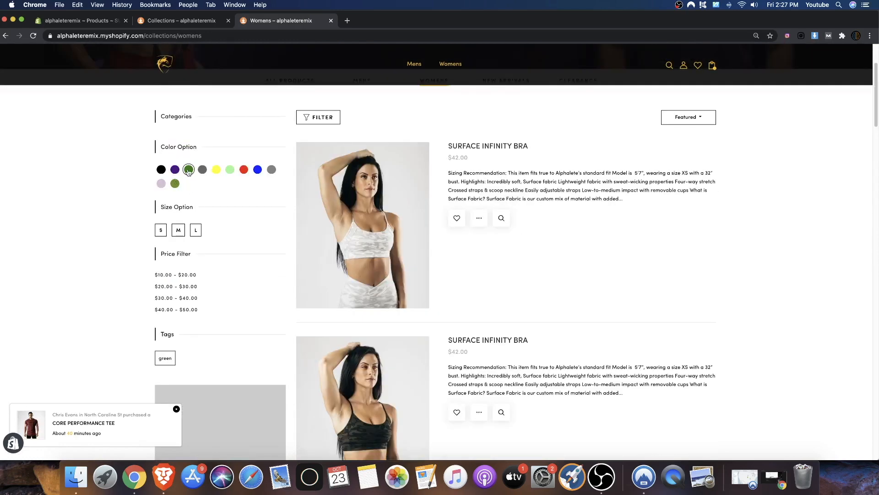
click(188, 170)
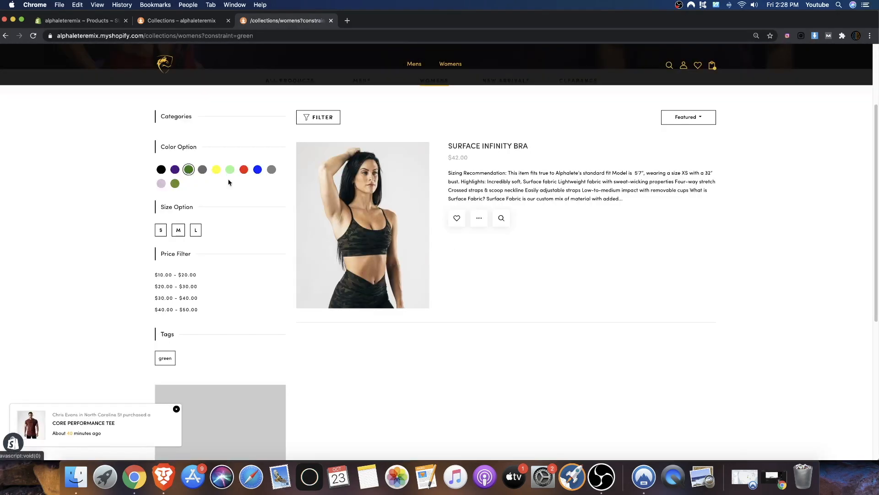
scroll(527, 229, up, 4)
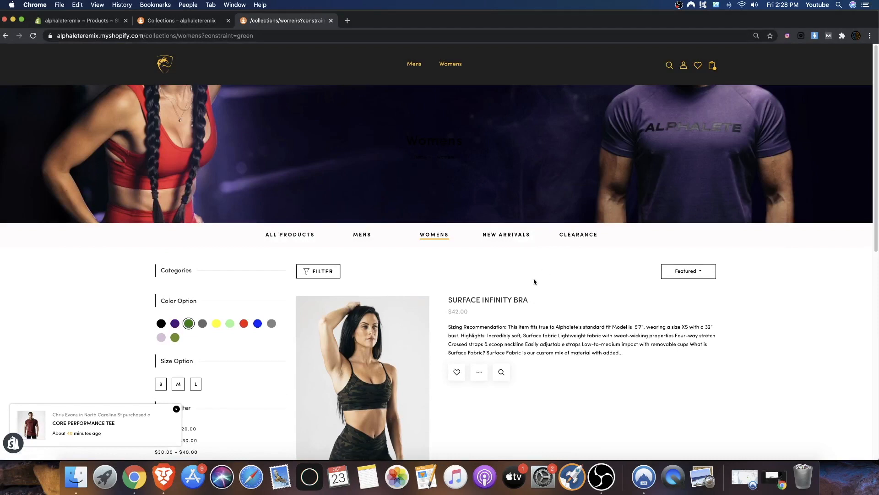
Add the black color option to the green filter on the Womens collection and check the product listing
scroll(535, 281, down, 4)
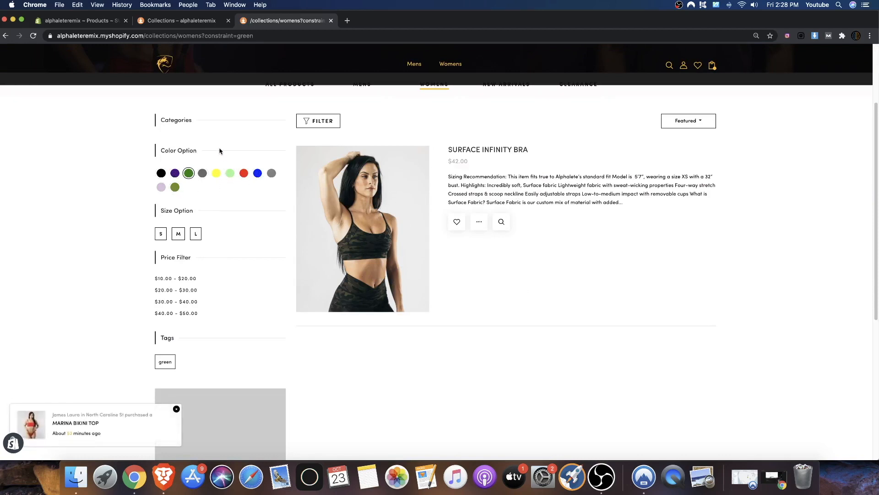
click(160, 173)
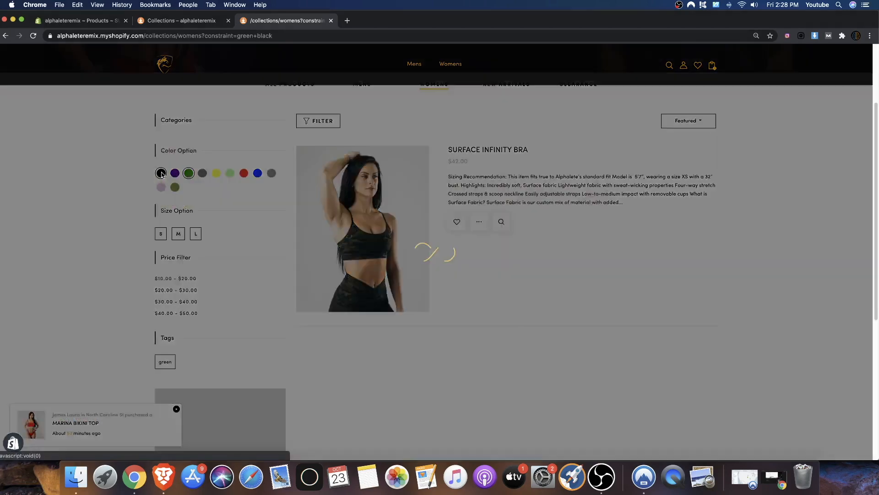
scroll(414, 247, up, 3)
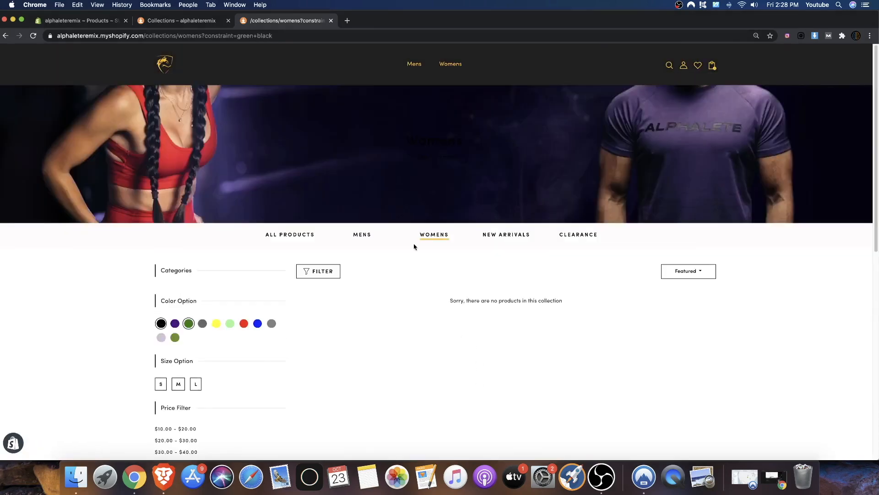
scroll(508, 337, down, 2)
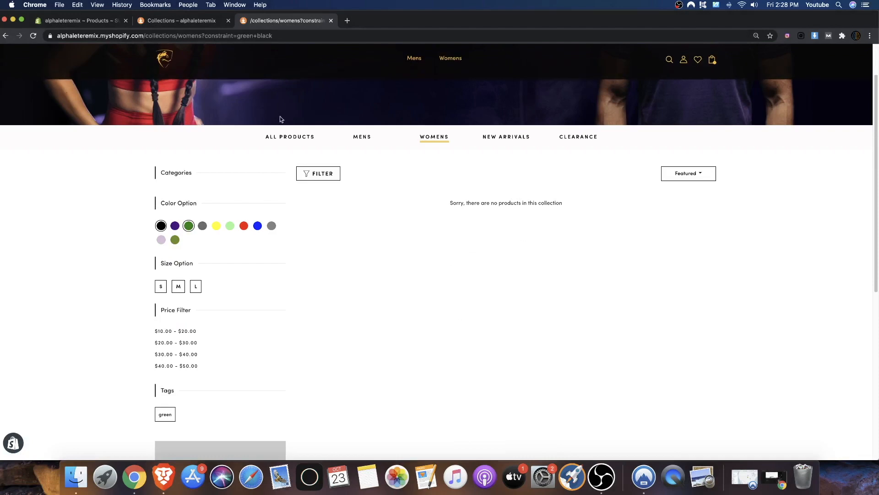
Look through the All Products collection and its sidebar filters, and return to the SURFACE INFINITY BRA product's admin page
click(293, 137)
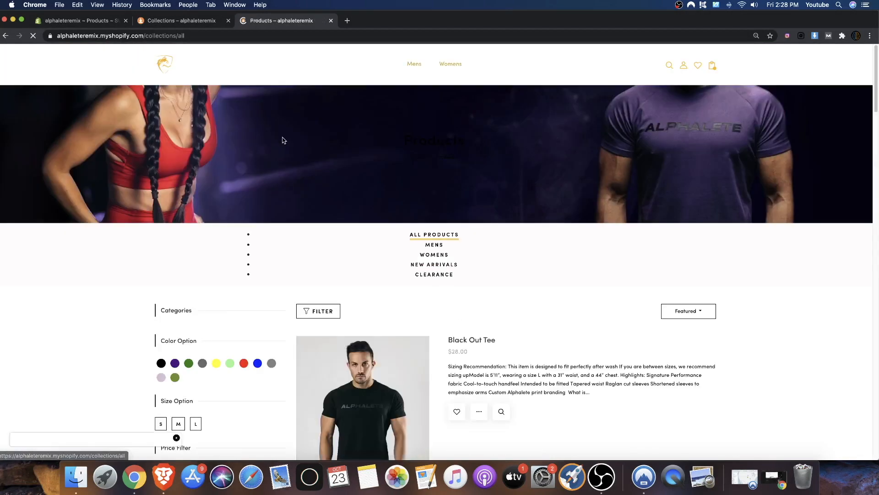
scroll(501, 343, down, 5)
scroll(366, 353, down, 3)
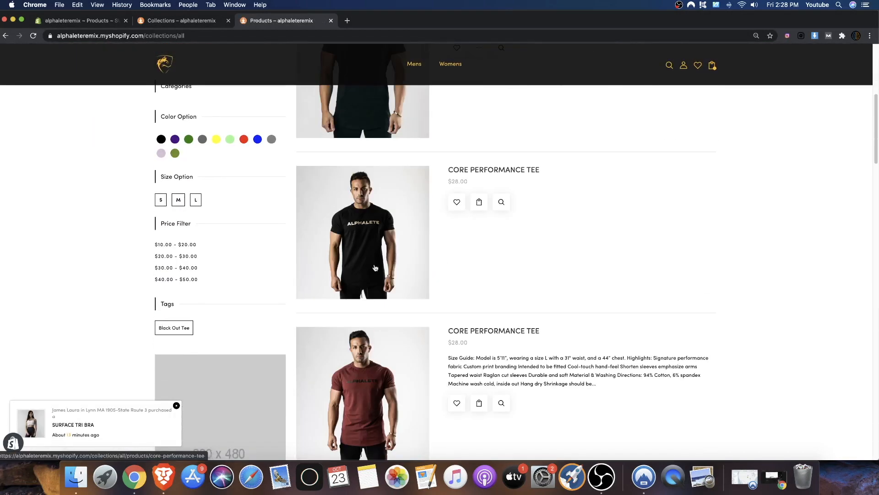
scroll(336, 377, up, 5)
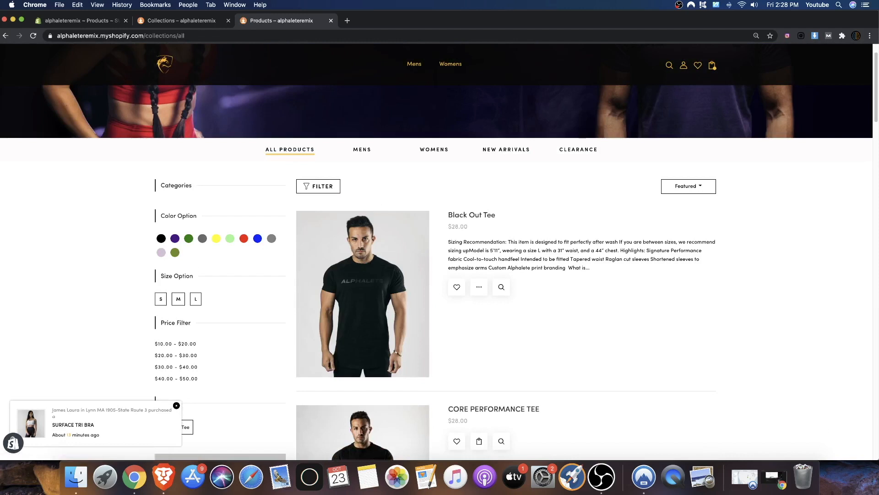
scroll(365, 301, up, 2)
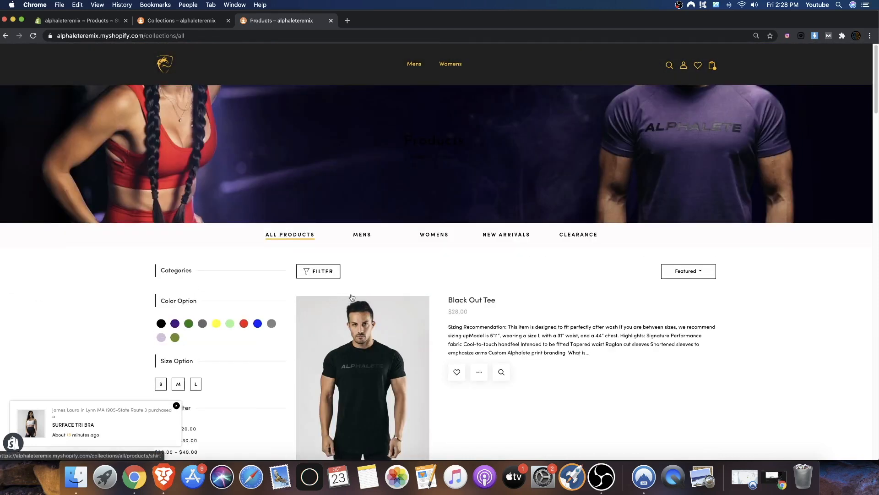
scroll(146, 55, down, 1)
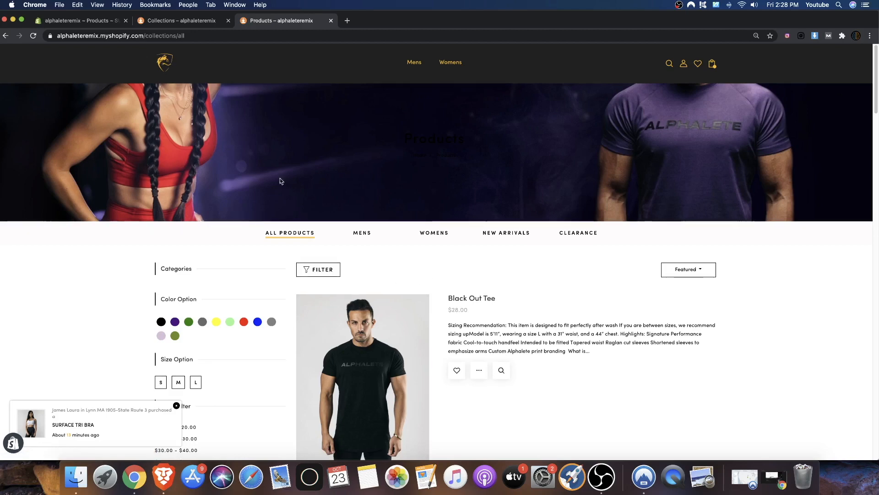
scroll(487, 220, down, 20)
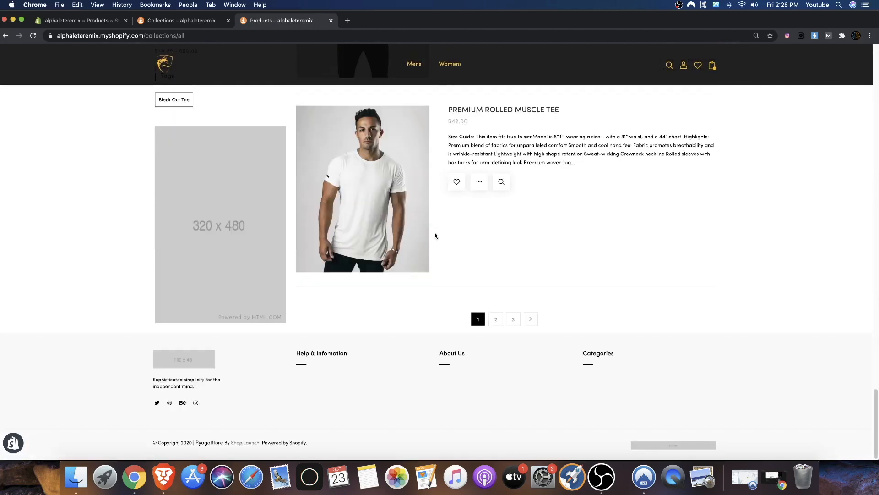
scroll(432, 236, up, 5)
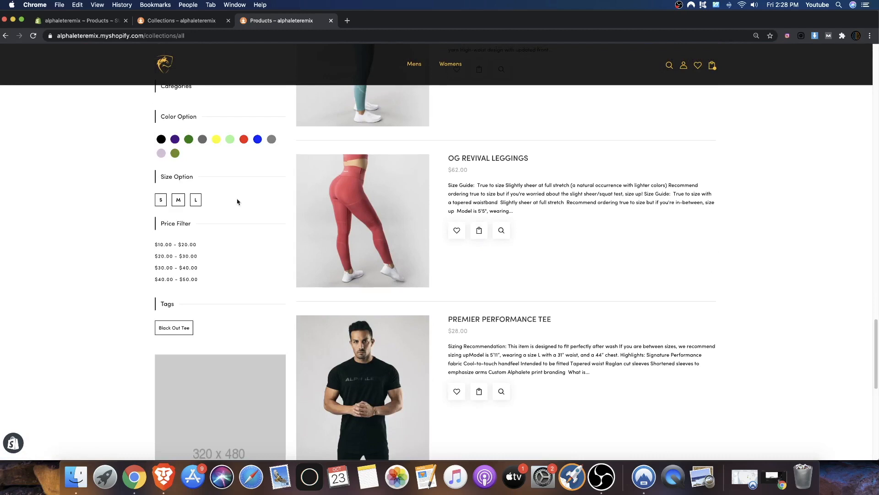
scroll(326, 173, up, 5)
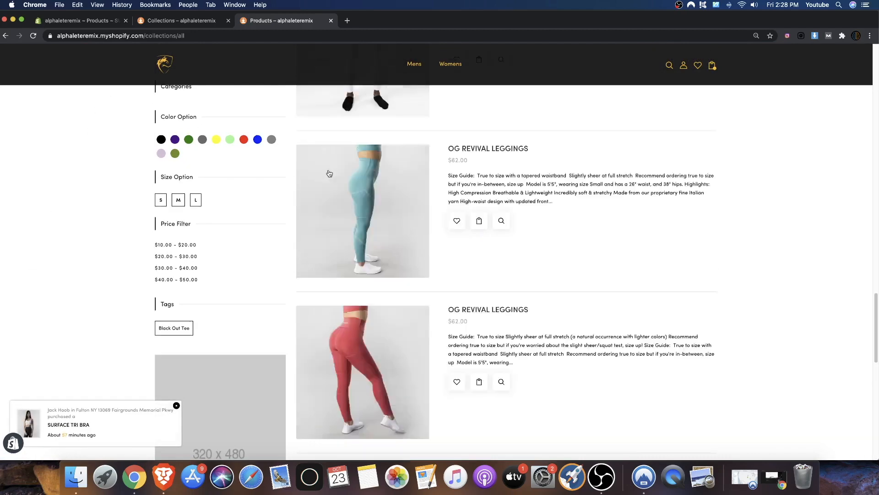
scroll(180, 136, up, 5)
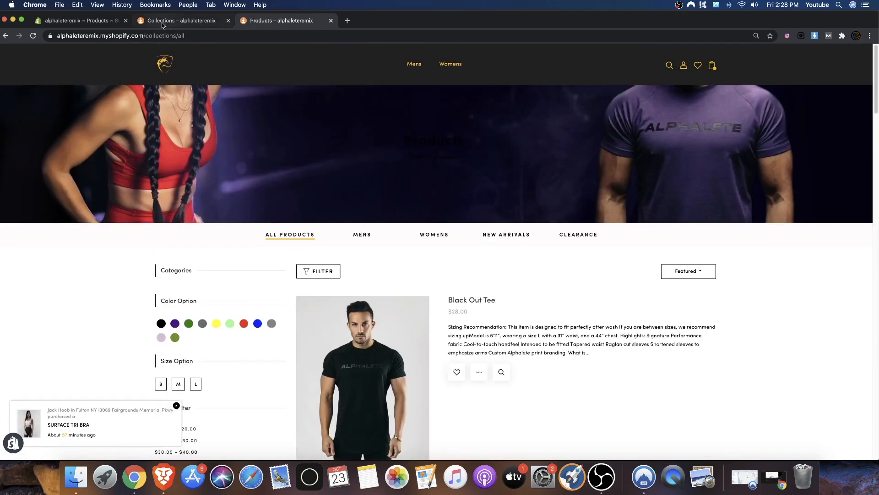
click(174, 21)
click(99, 23)
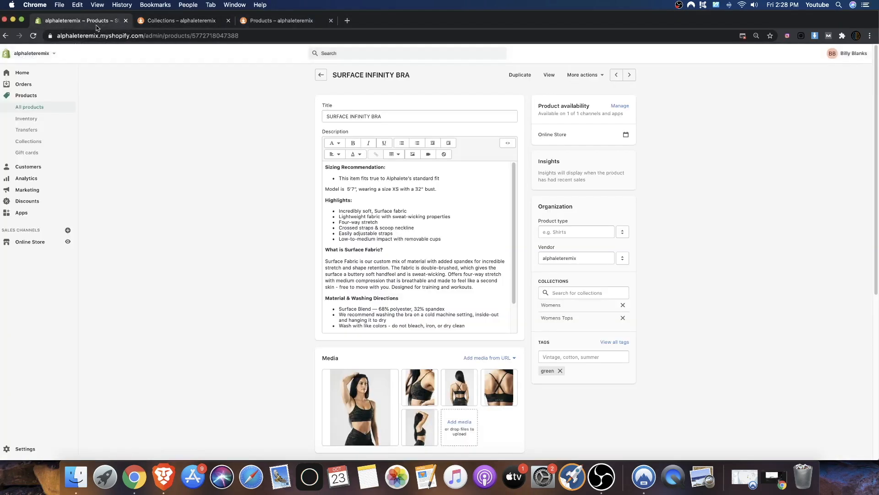
Open the Home3 theme for customization, switch the template to Collection pages, and look over its preview
click(30, 242)
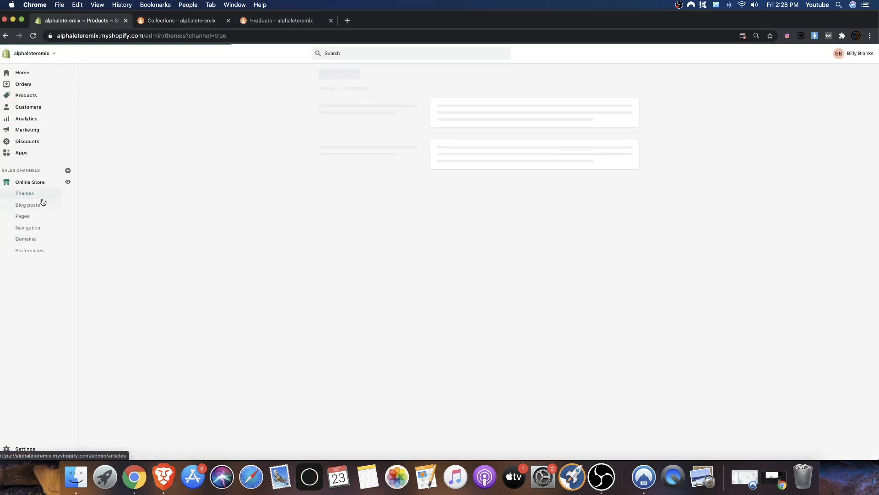
click(610, 153)
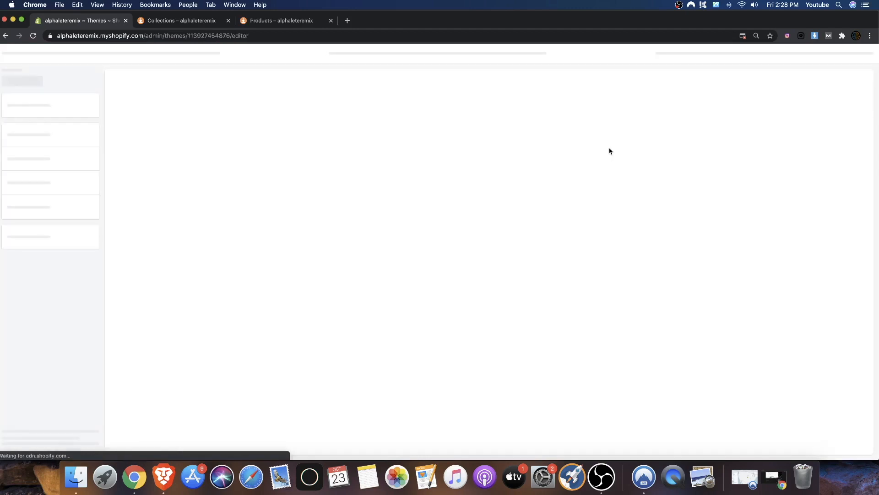
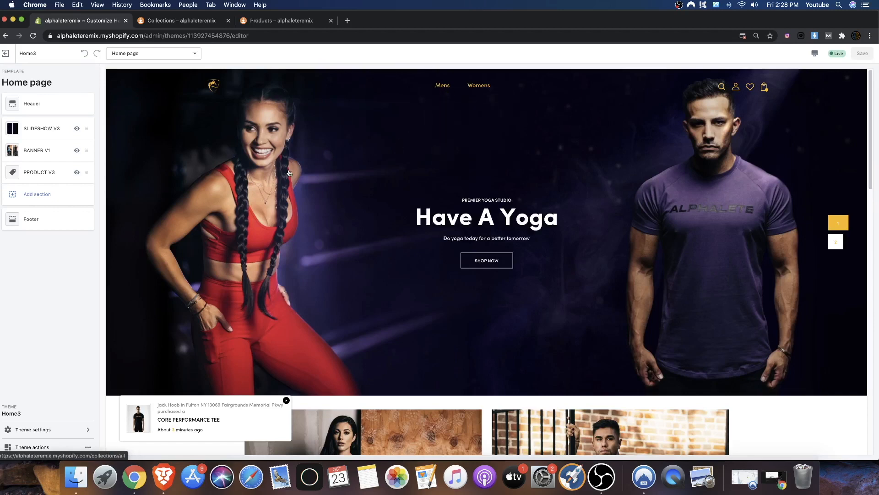
scroll(270, 173, down, 6)
scroll(251, 173, up, 6)
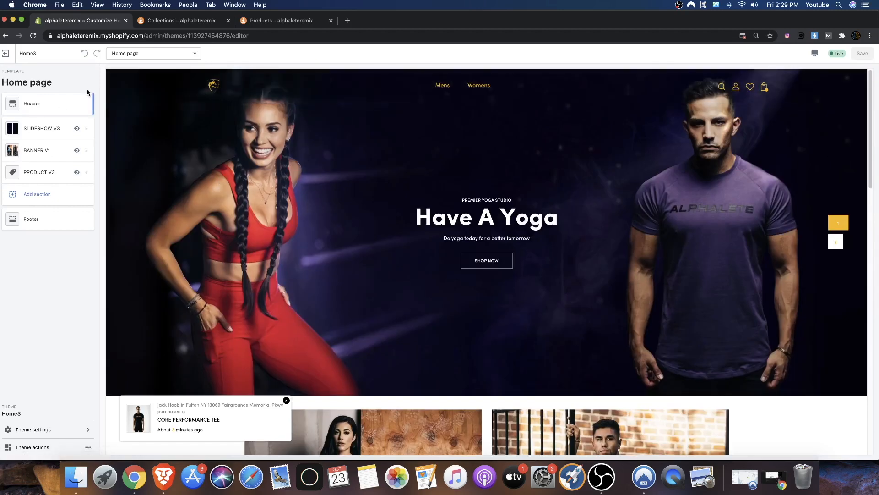
click(144, 53)
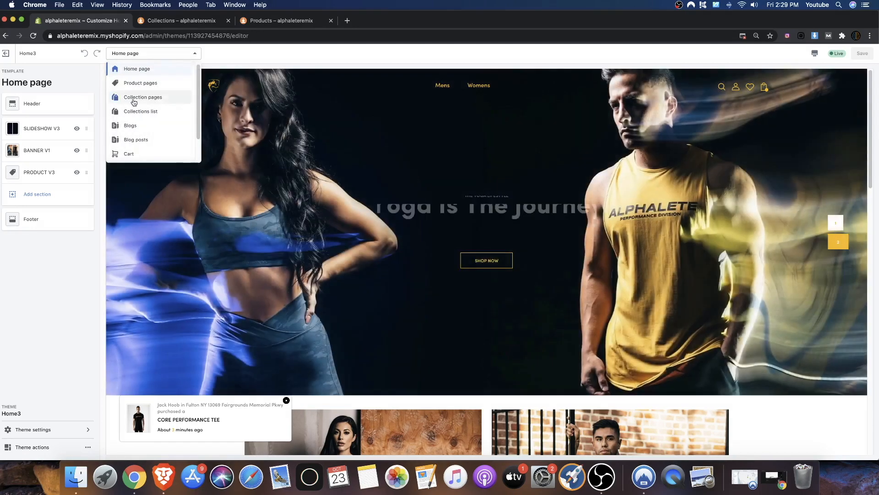
click(135, 97)
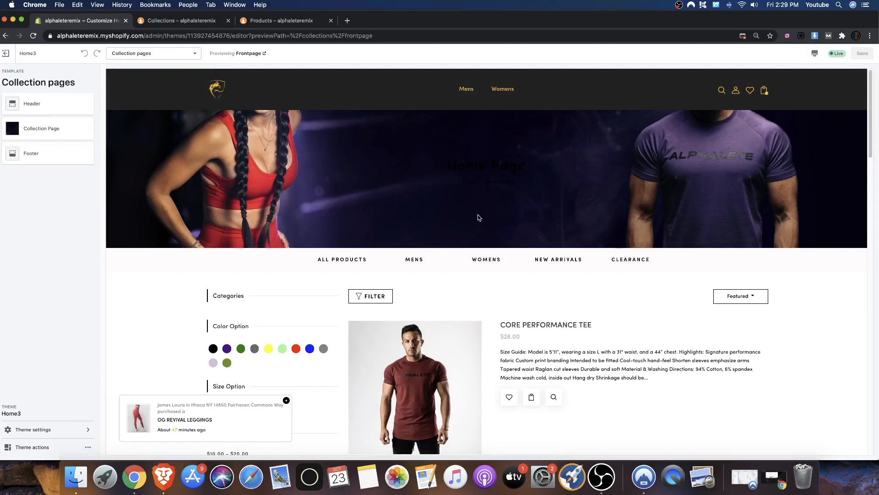
scroll(491, 213, down, 3)
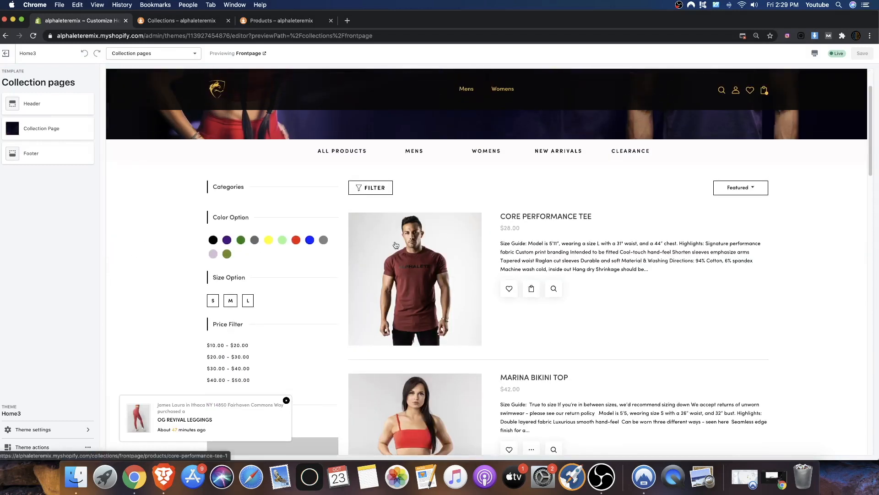
scroll(397, 245, down, 12)
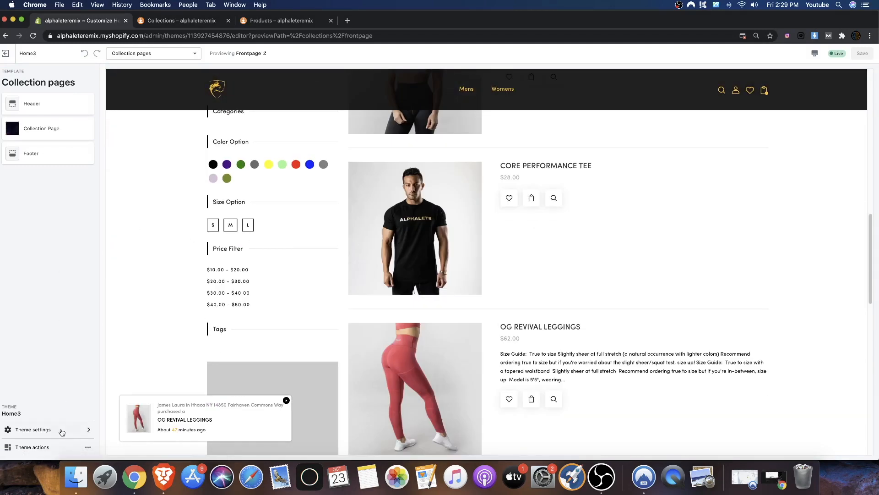
Open the theme settings of the Collection Page section and find the Widget Banner settings for the sidebar
click(62, 431)
click(10, 76)
click(42, 125)
scroll(63, 410, down, 10)
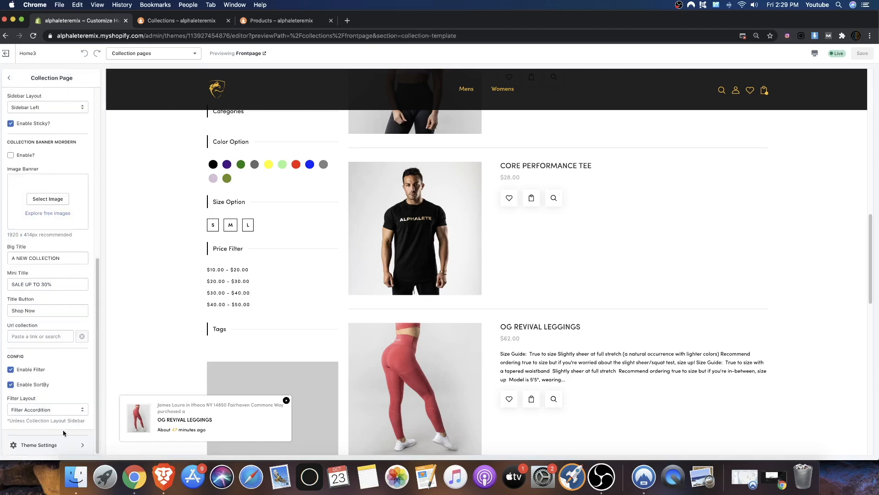
click(59, 443)
scroll(54, 379, down, 12)
scroll(54, 380, down, 10)
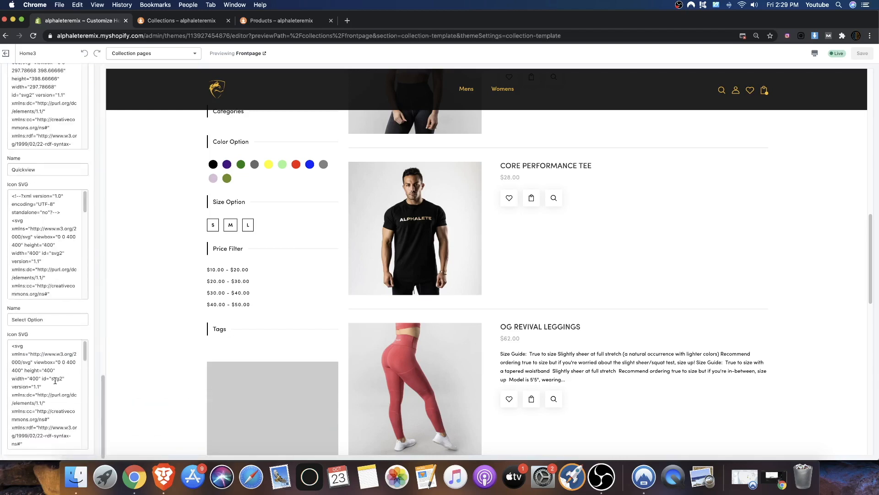
scroll(55, 381, up, 10)
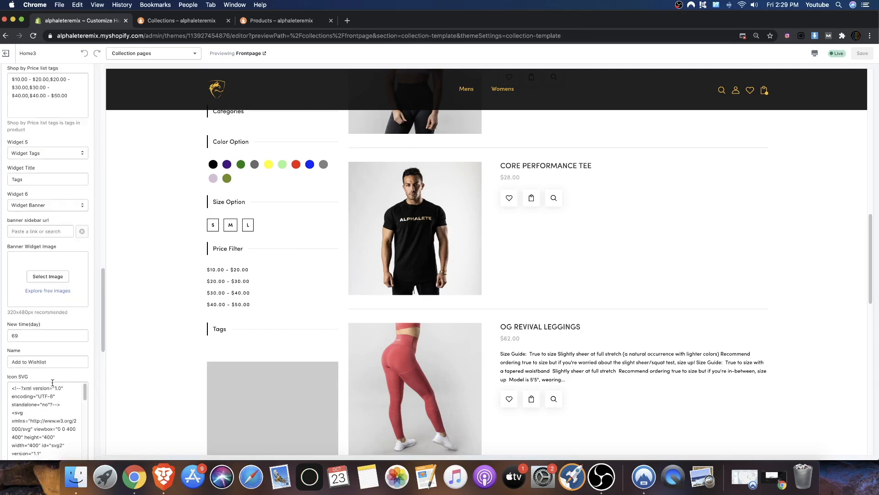
scroll(246, 396, down, 15)
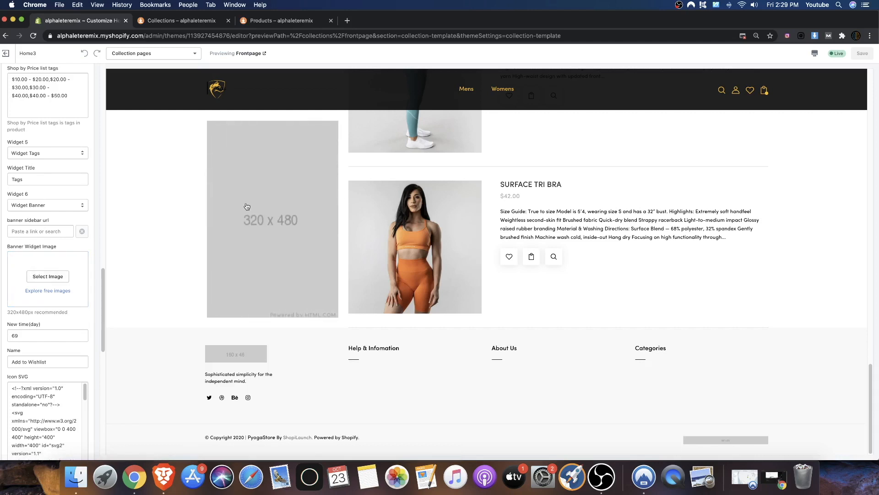
Set the Banner Widget Image to the library photo of the woman in blue leggings and save the theme
click(48, 276)
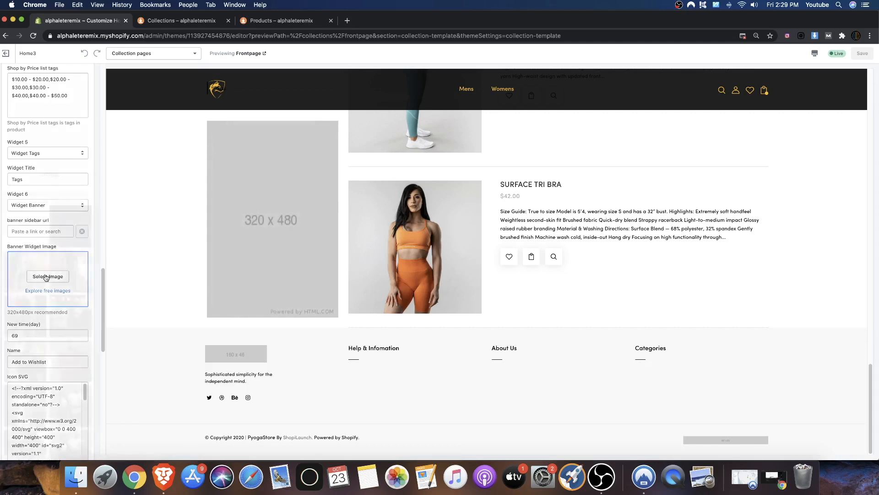
scroll(61, 333, down, 3)
scroll(61, 333, down, 3)
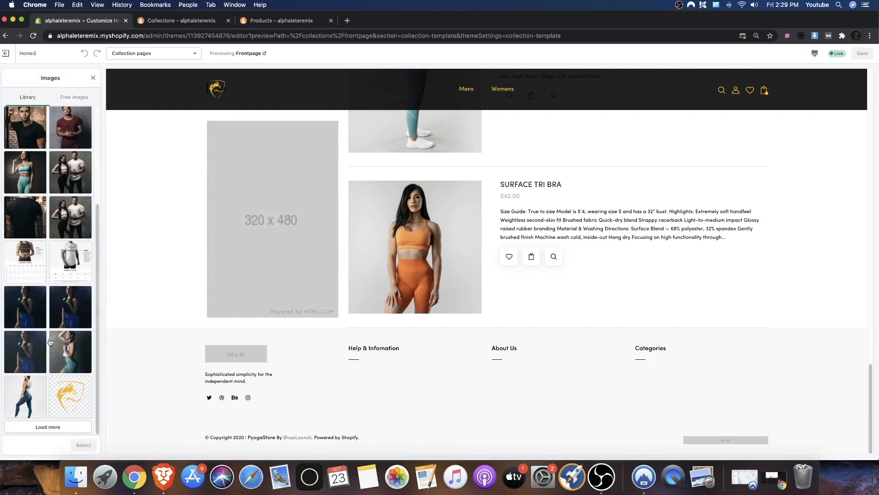
click(21, 402)
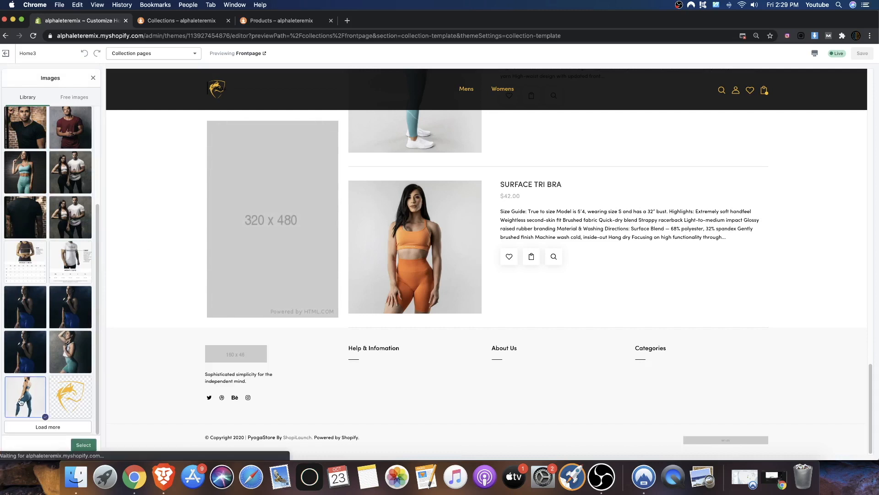
click(83, 444)
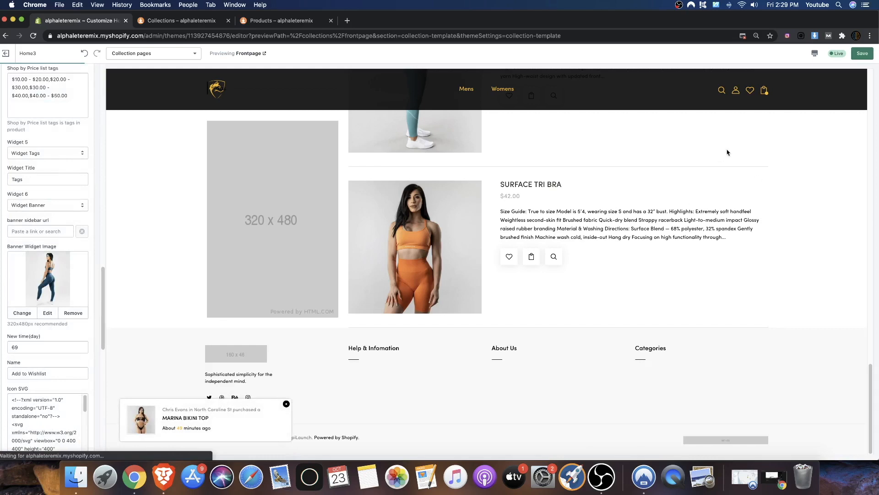
click(863, 55)
Check the sidebar banner in the collection page preview and remove the Banner Widget Image
scroll(435, 186, up, 4)
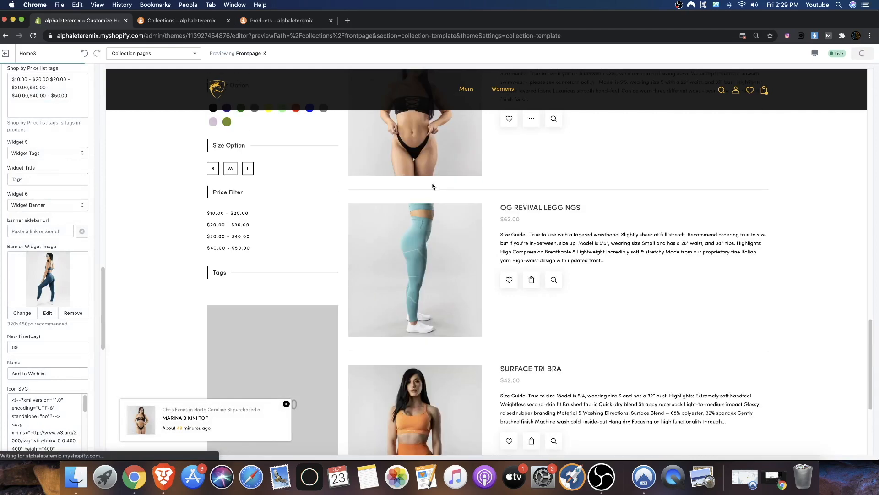
scroll(432, 186, down, 2)
scroll(553, 271, down, 2)
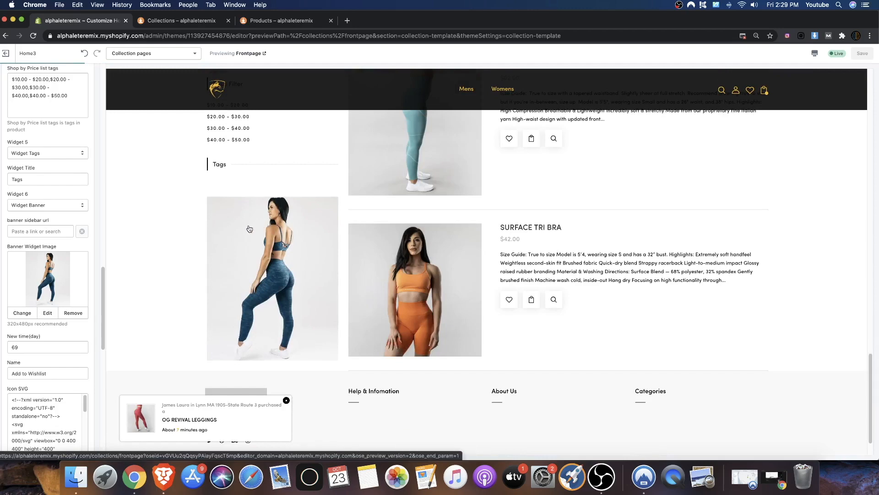
scroll(251, 230, up, 20)
scroll(407, 250, down, 15)
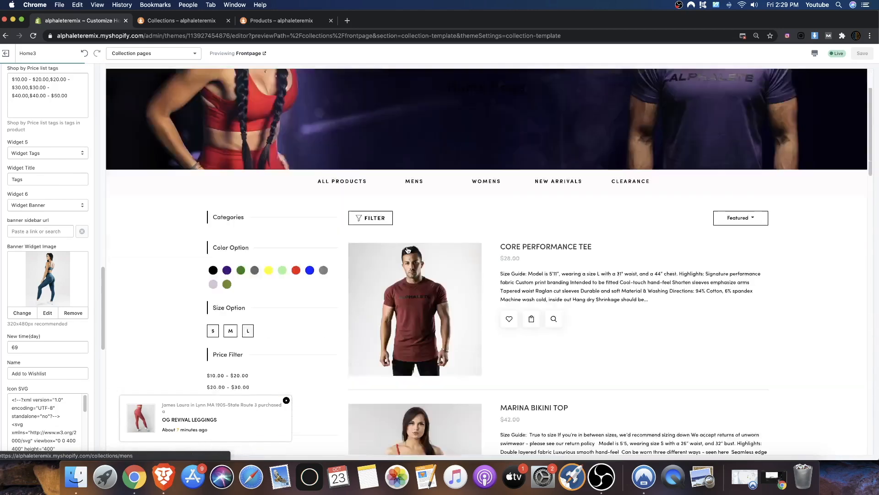
scroll(265, 269, down, 6)
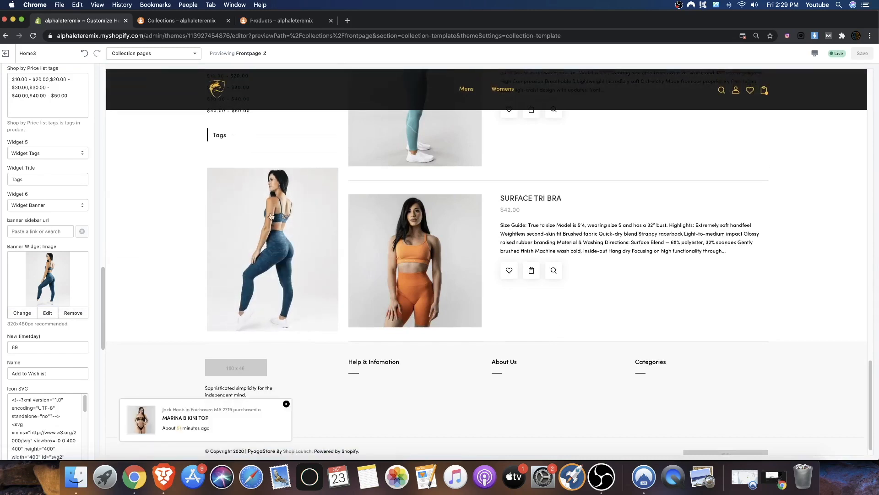
click(79, 315)
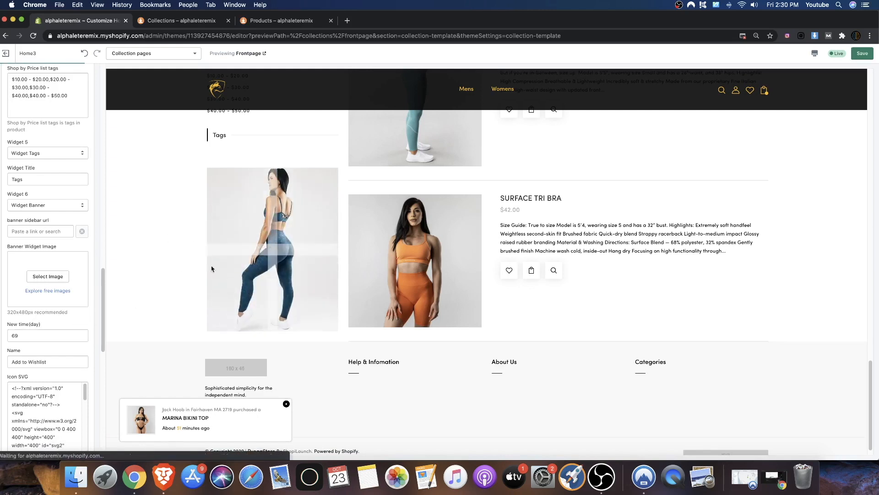
Set the sidebar's Widget 6 to None and save the theme
click(34, 153)
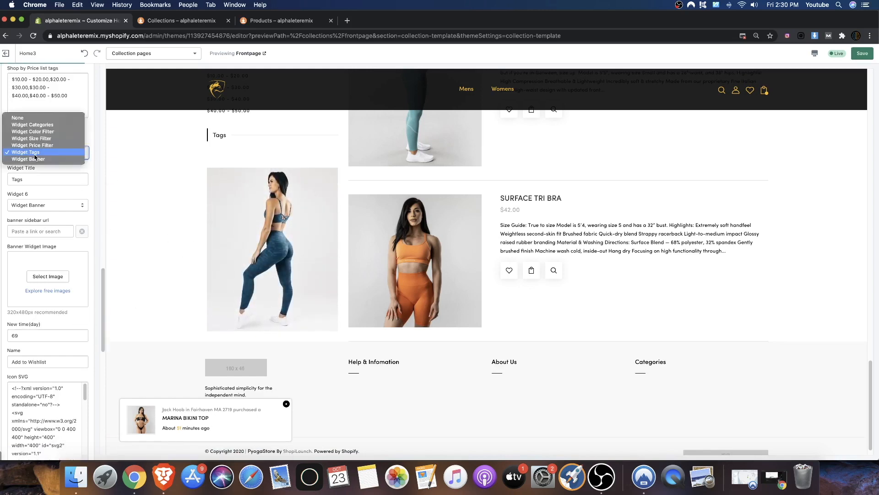
click(140, 194)
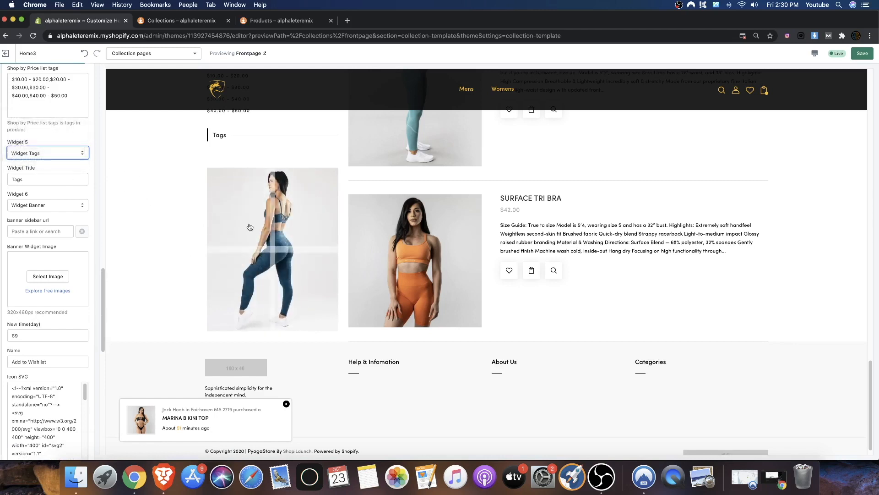
click(45, 153)
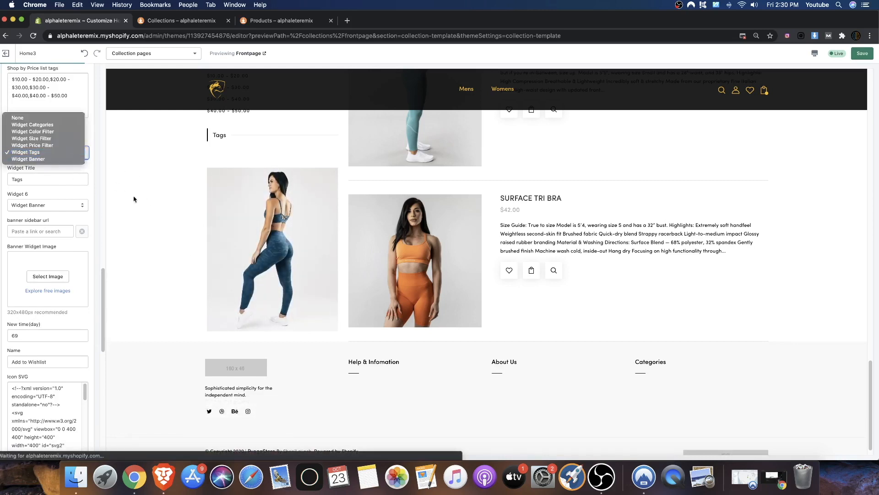
click(79, 191)
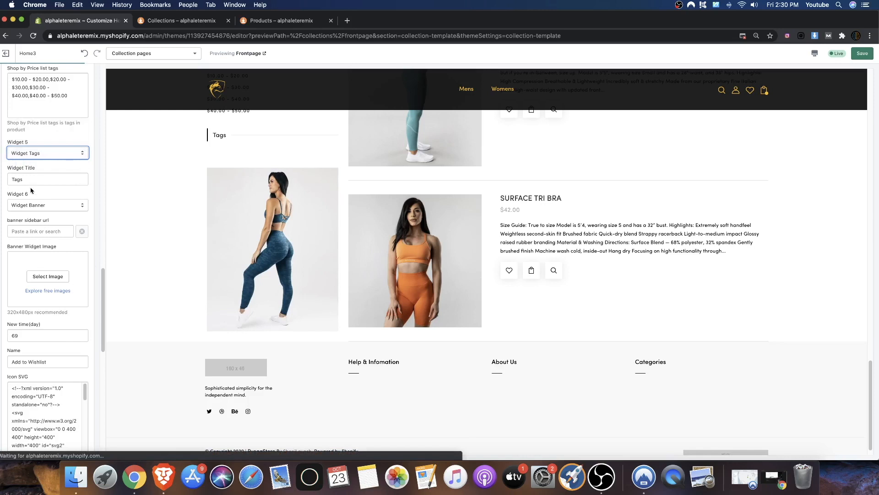
click(34, 205)
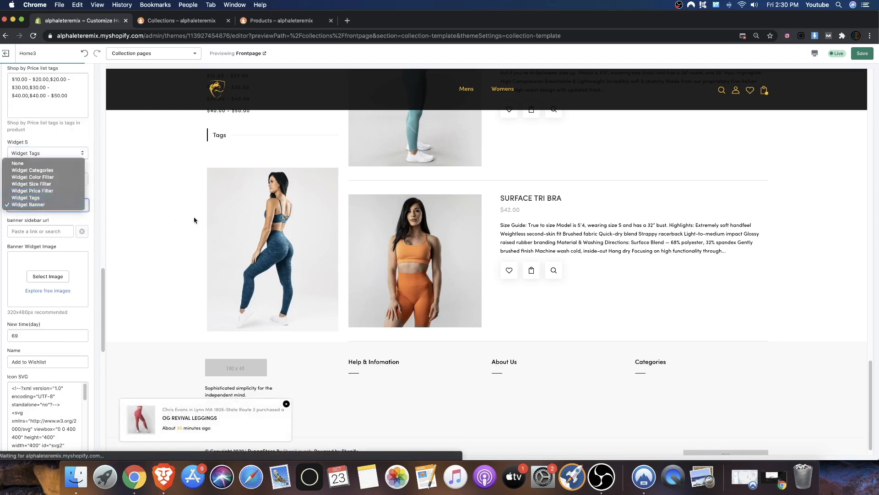
click(27, 163)
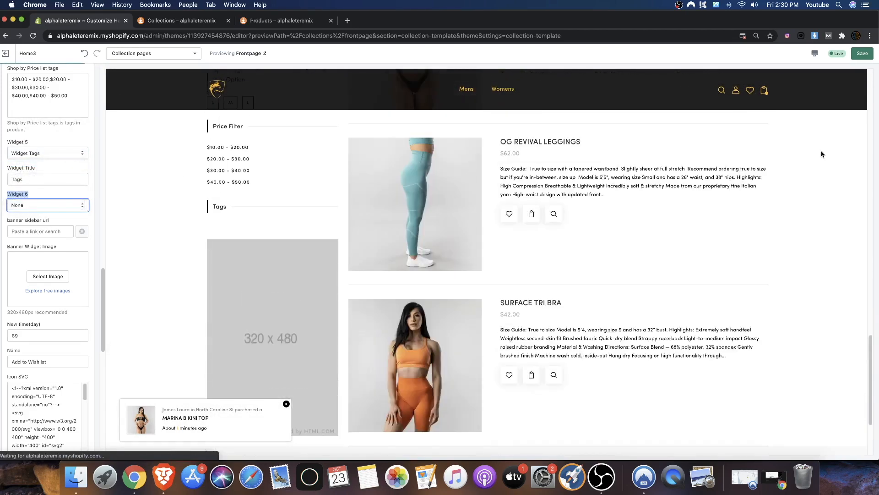
click(862, 54)
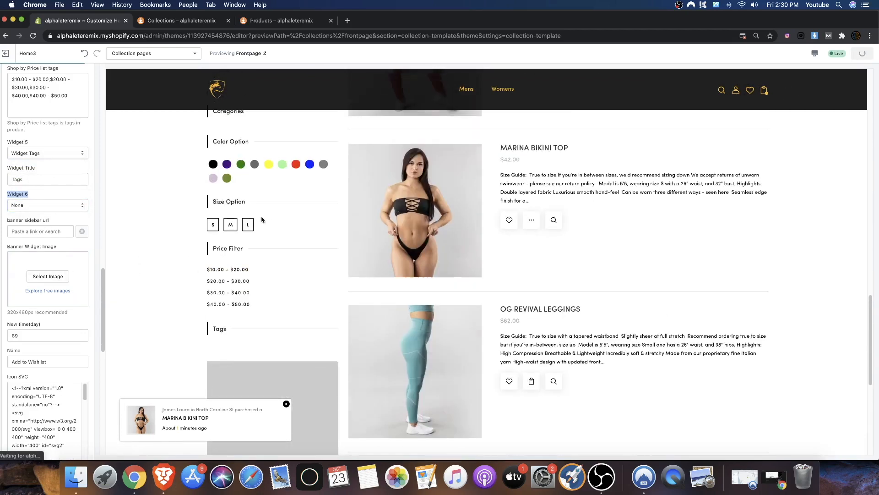
Look through the collection theme settings and check the collection page preview down to the end of the sidebar
scroll(18, 254, down, 2)
scroll(18, 254, down, 5)
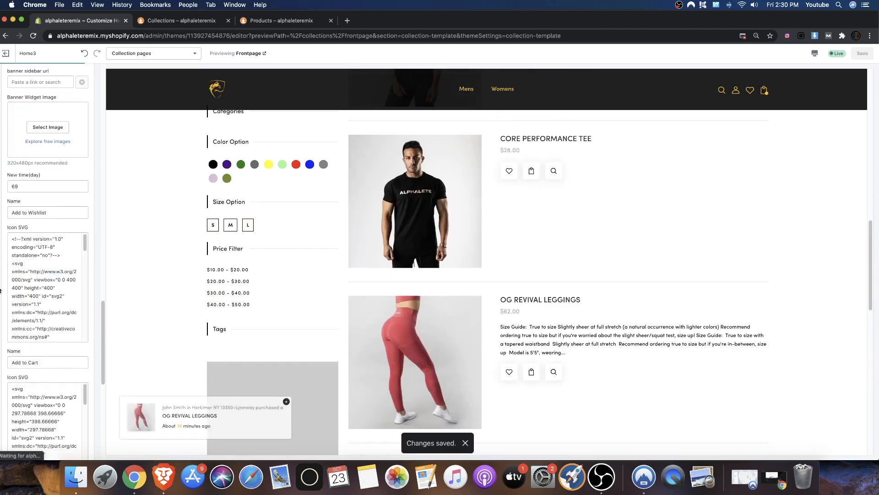
scroll(10, 289, up, 10)
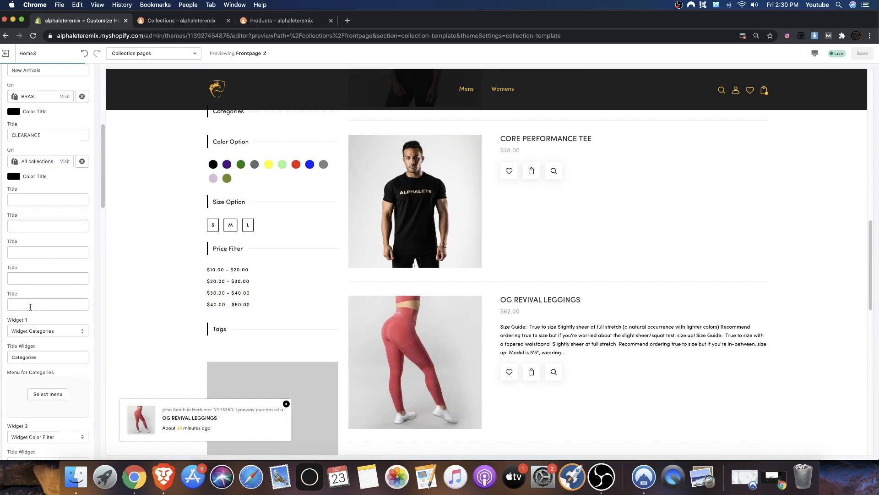
scroll(28, 296, up, 2)
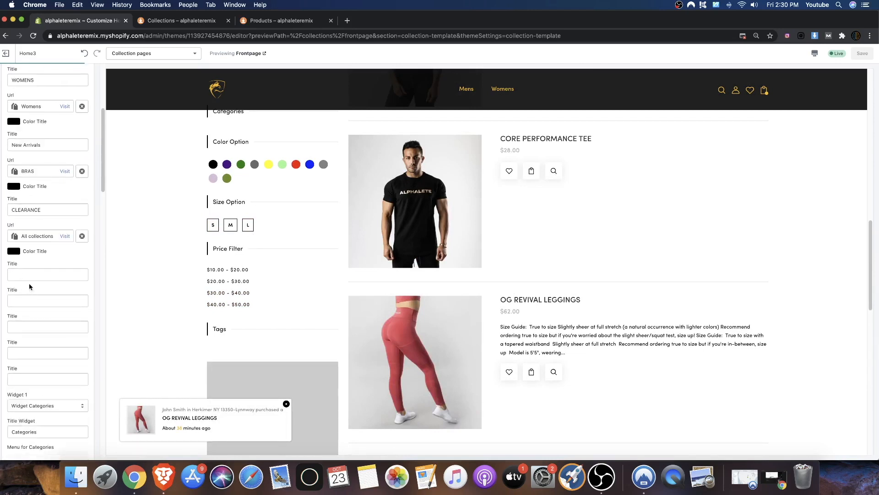
scroll(27, 291, up, 5)
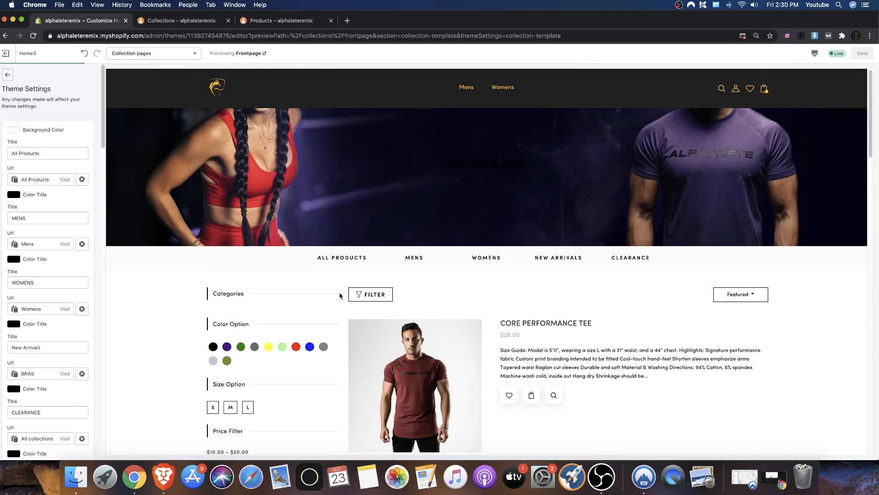
scroll(339, 295, down, 5)
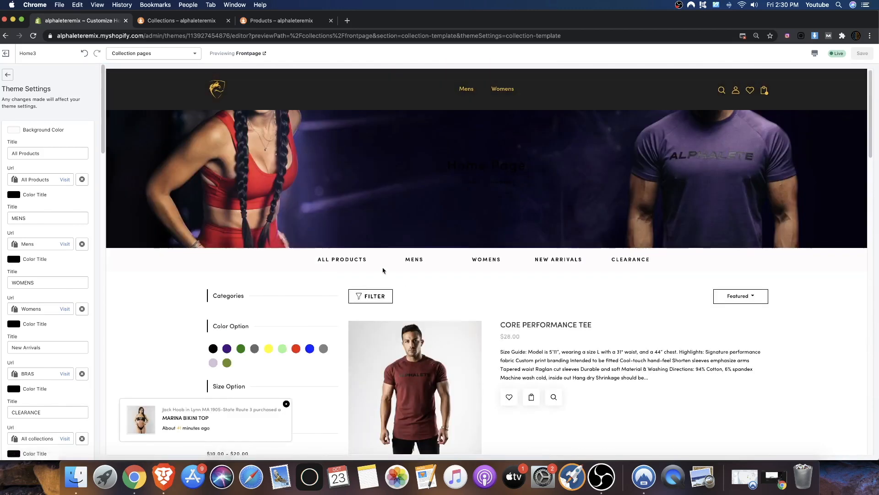
scroll(272, 313, down, 5)
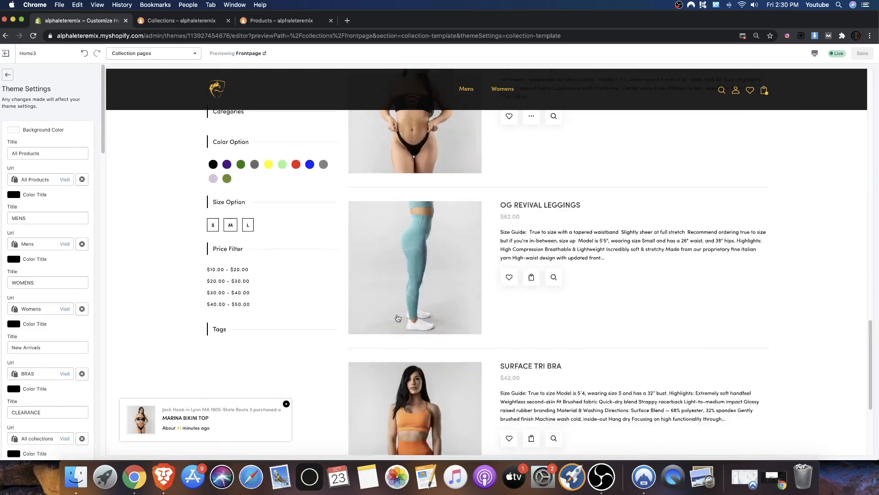
scroll(397, 317, down, 10)
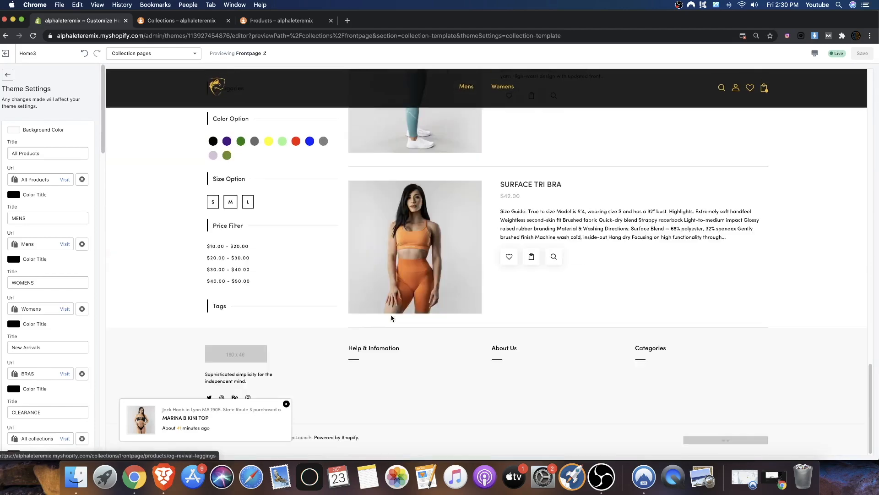
Examine the Footer section's settings and the footer styles listed in the theme settings
click(7, 75)
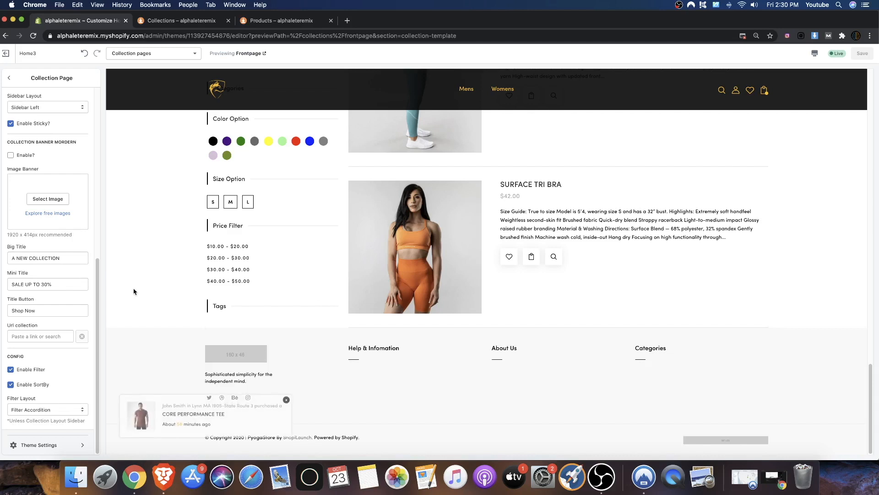
click(9, 78)
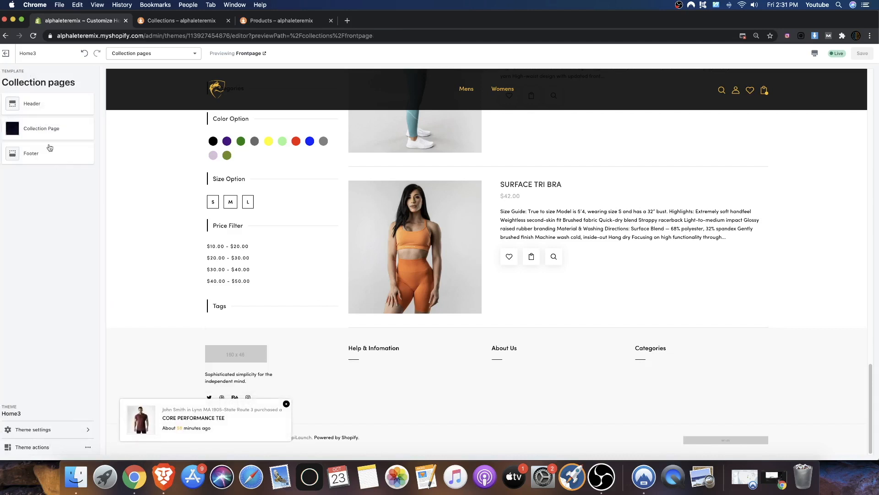
click(40, 157)
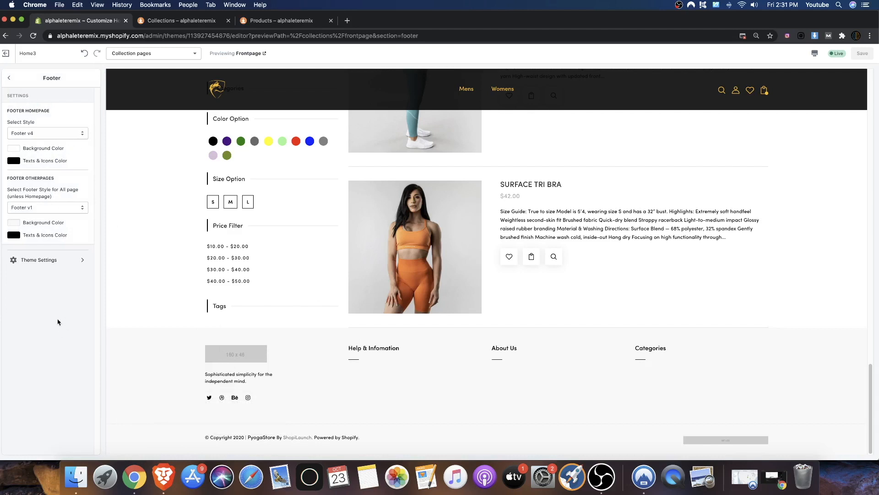
click(51, 259)
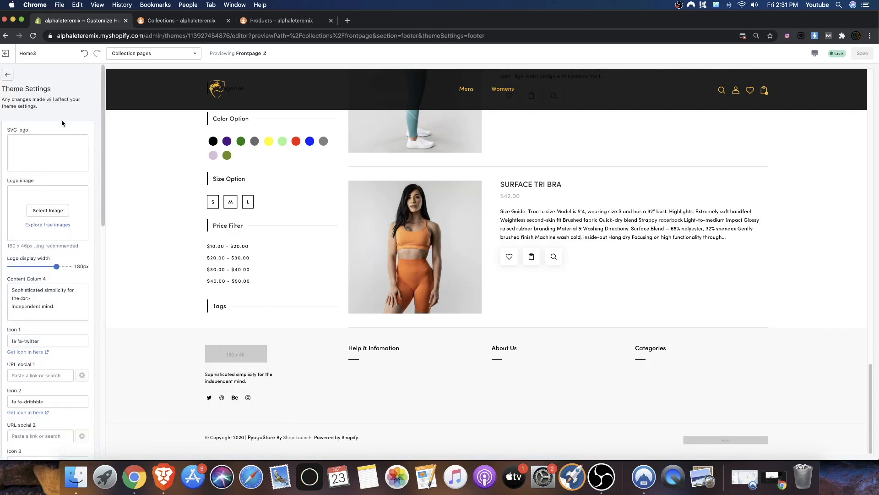
click(8, 75)
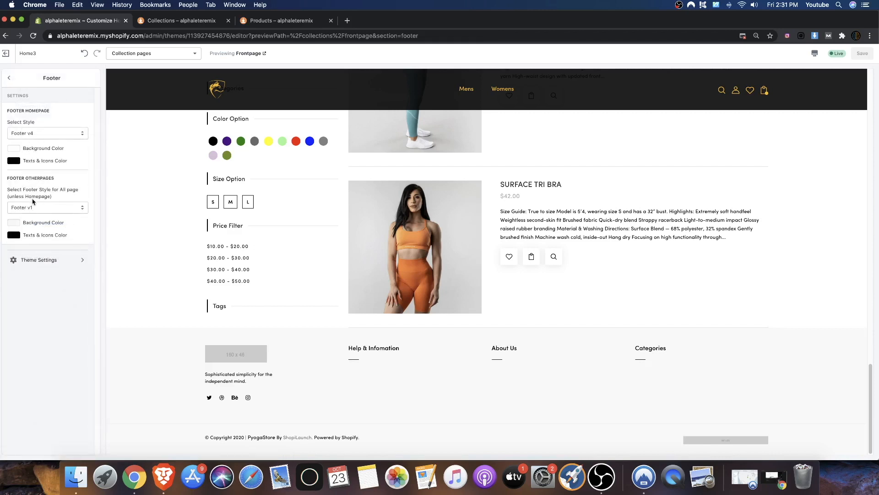
click(9, 78)
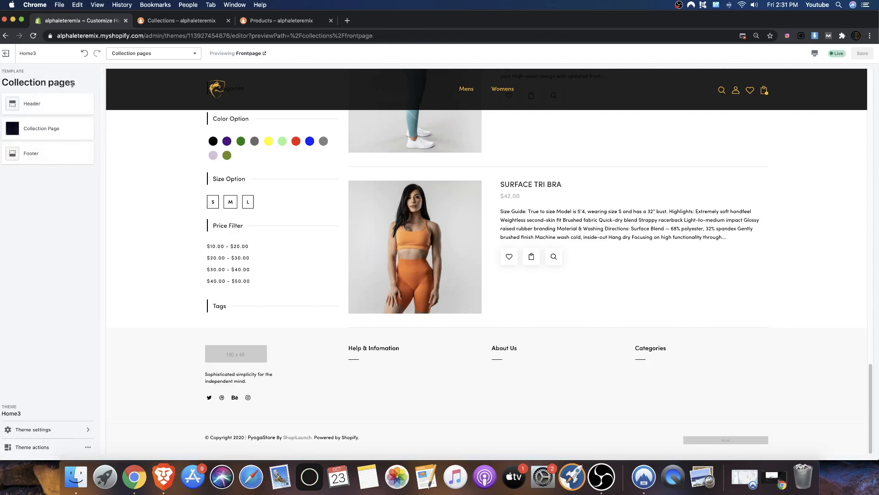
click(69, 434)
scroll(53, 229, down, 5)
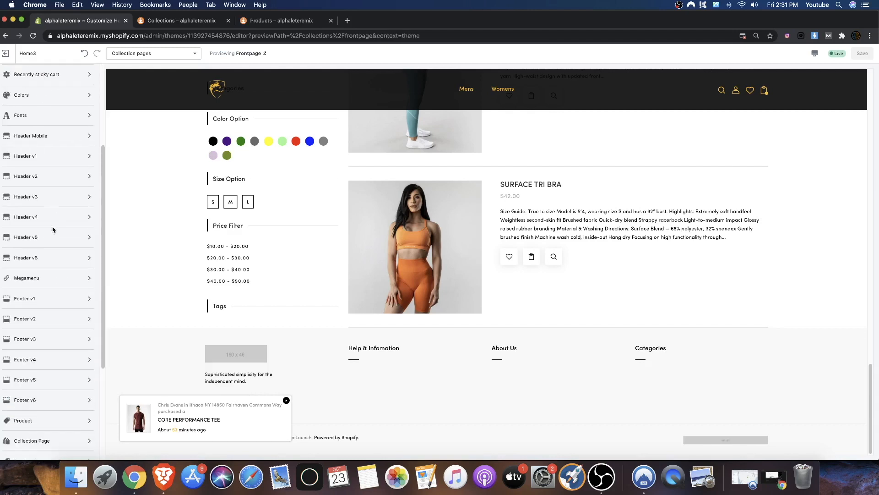
scroll(39, 275, down, 3)
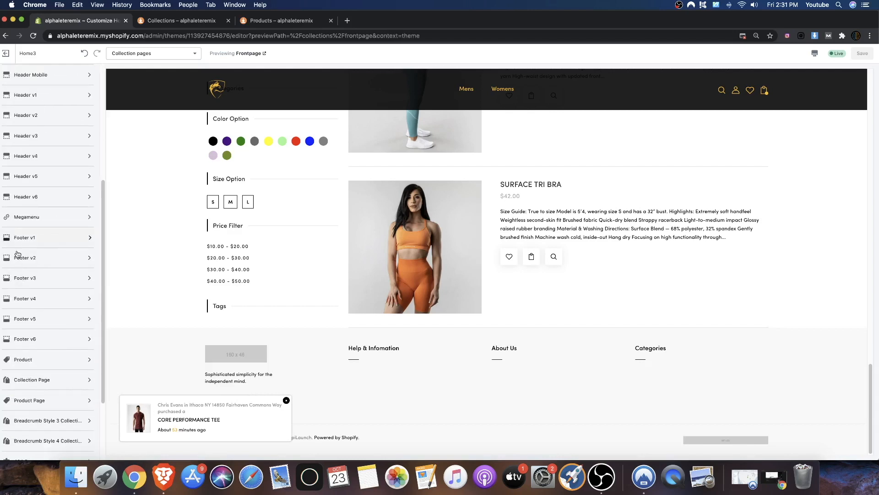
scroll(35, 70, up, 10)
click(12, 62)
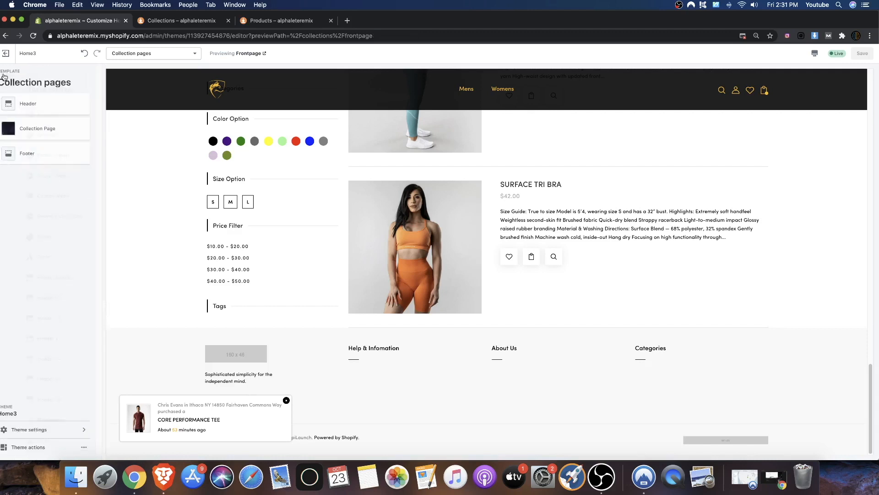
Set the footer's Logo image to the gold animal-head shield logo from the image library
double_click(27, 151)
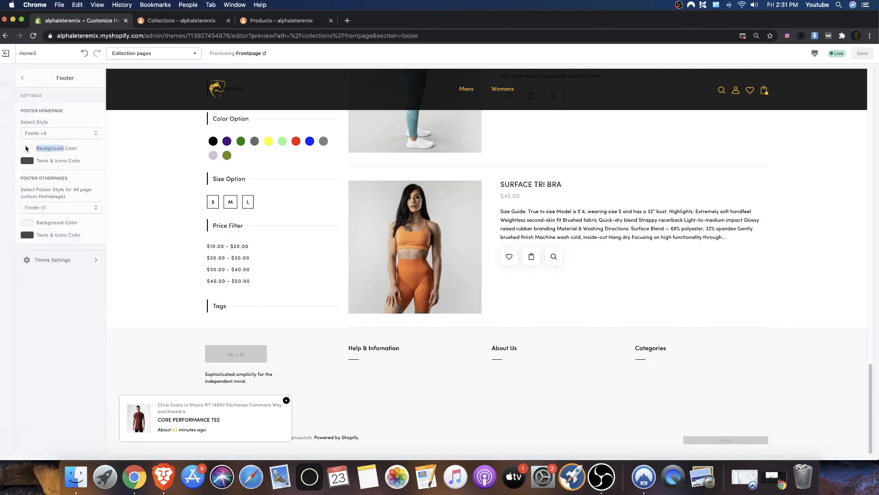
click(48, 259)
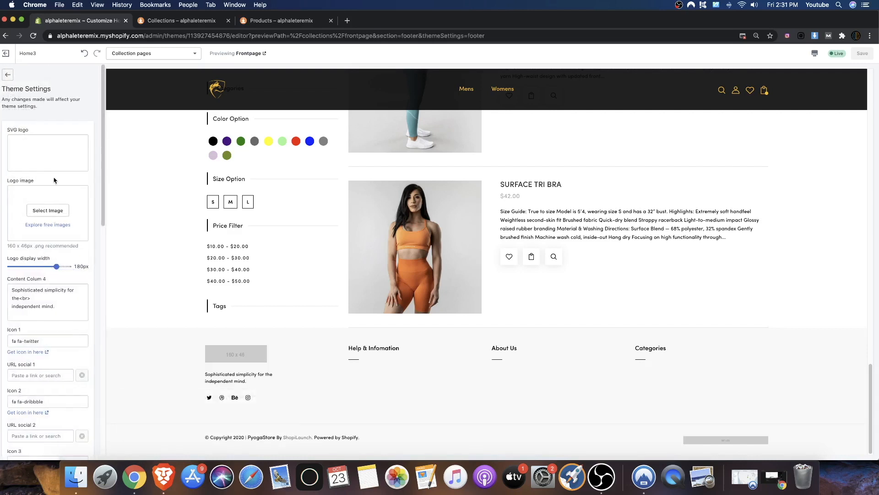
click(56, 211)
scroll(53, 174, down, 5)
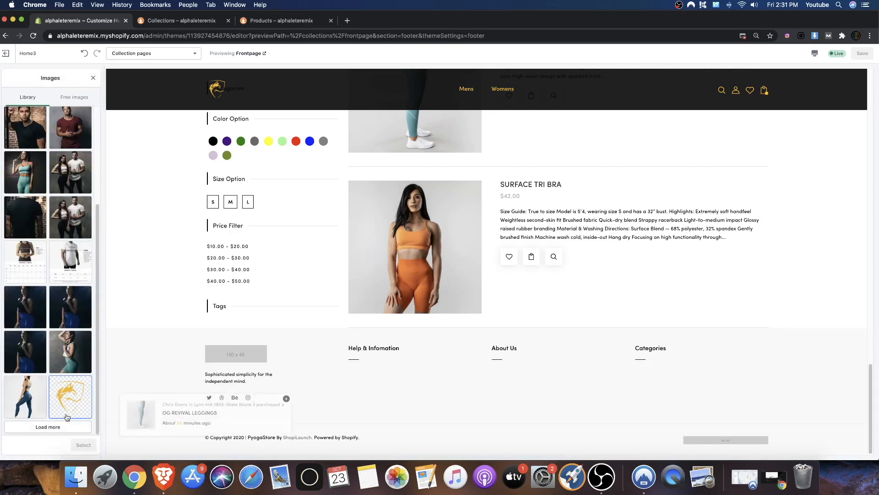
click(71, 414)
click(82, 444)
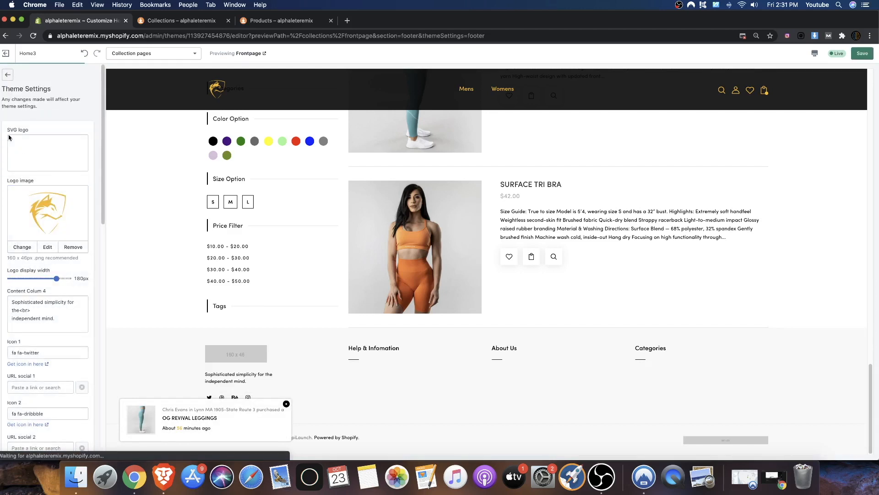
drag(8, 180, 31, 181)
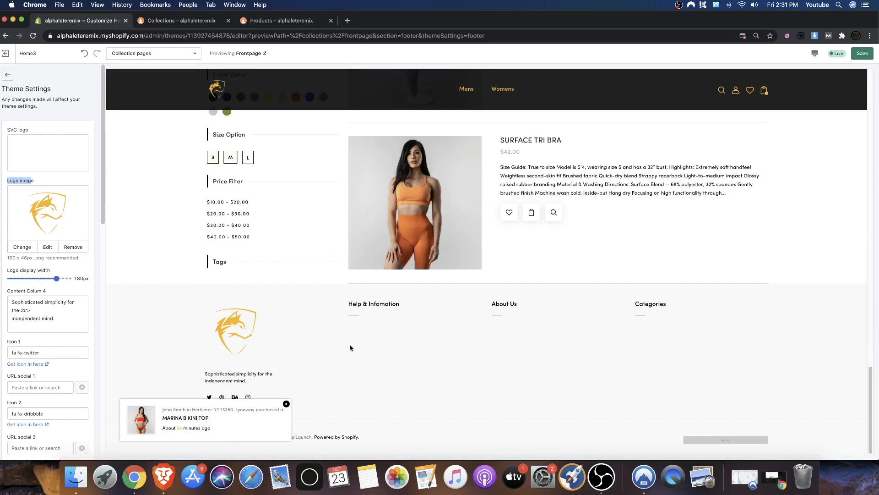
Look through the remaining footer settings and the Footer v1 theme settings, including column menus, copyright content and payment image
scroll(50, 302, down, 15)
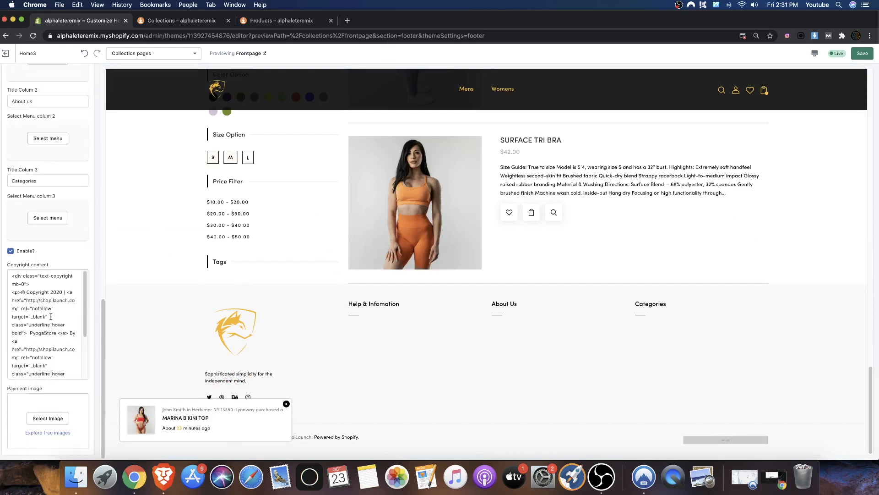
scroll(59, 284, up, 15)
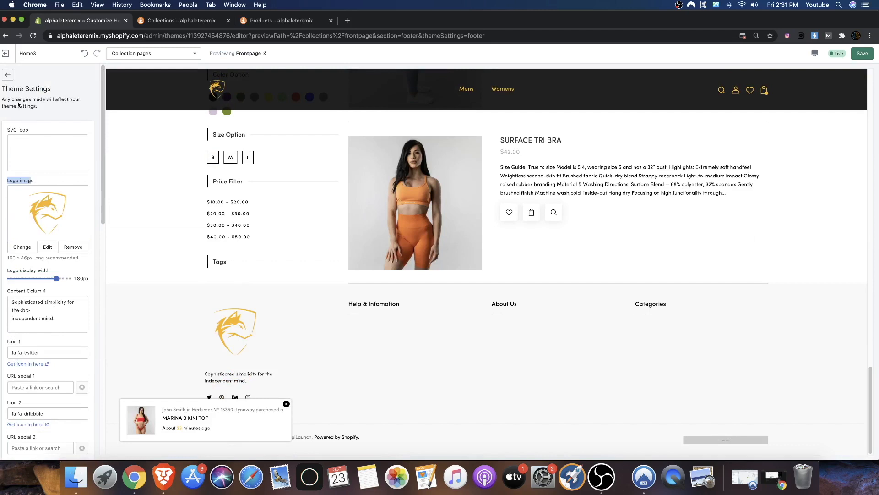
click(8, 74)
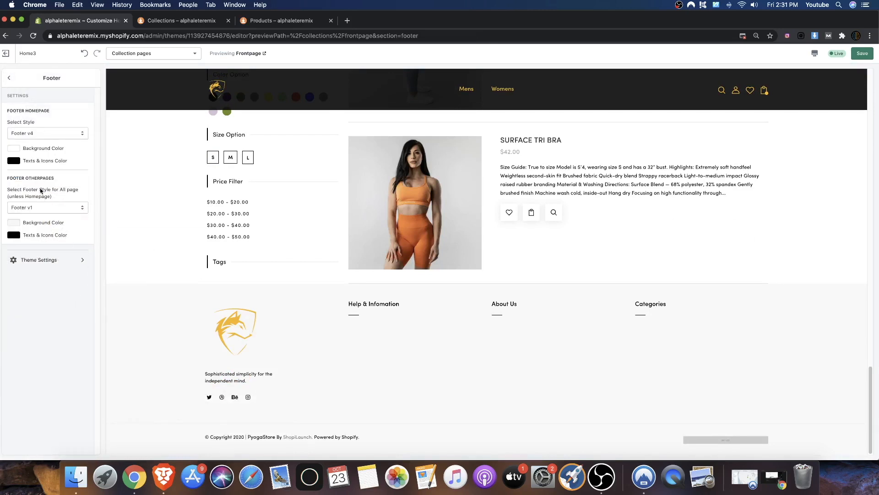
click(9, 78)
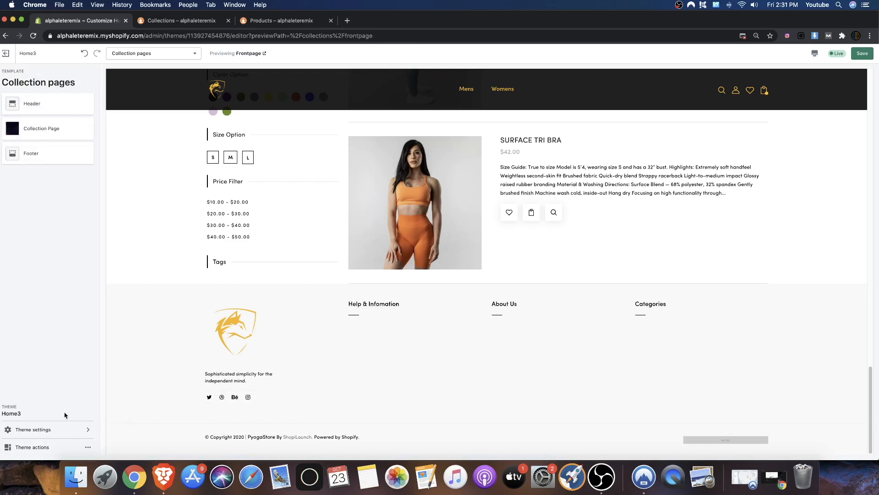
click(64, 429)
scroll(55, 281, down, 5)
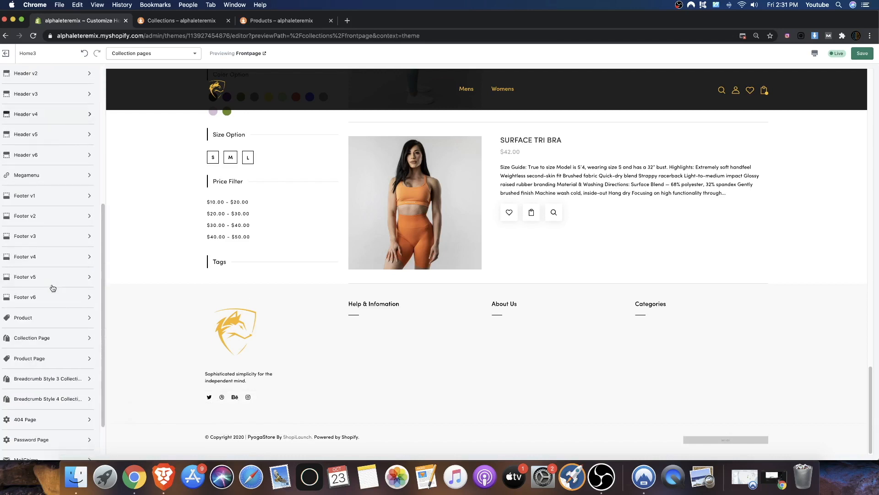
click(30, 198)
scroll(47, 257, down, 15)
scroll(32, 380, up, 15)
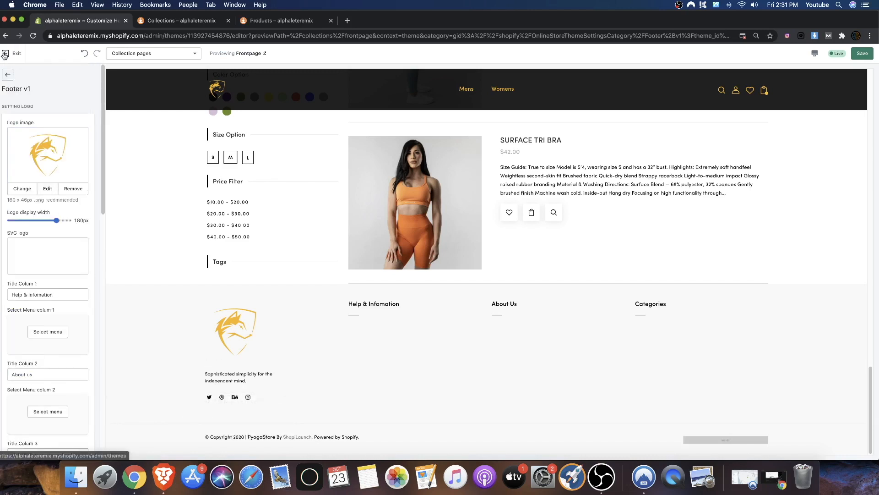
click(7, 74)
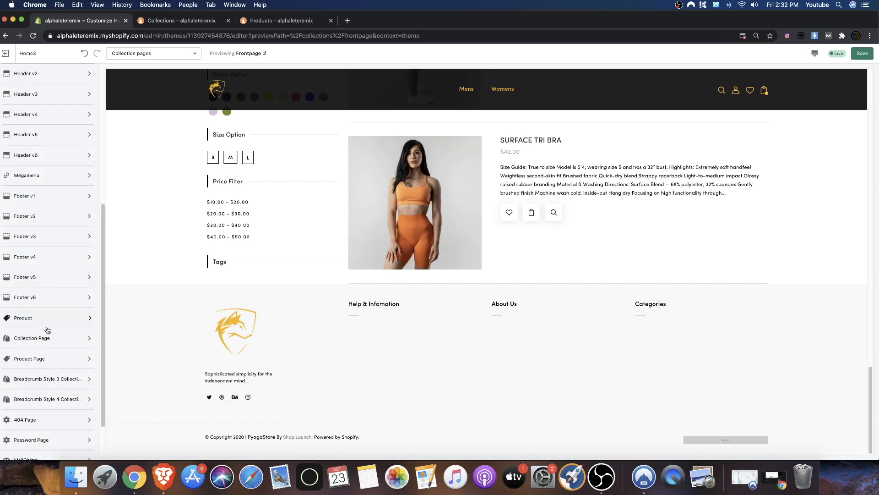
Examine the Colors theme settings and the options of the Footer v6 and Footer v3 styles
scroll(46, 312, up, 10)
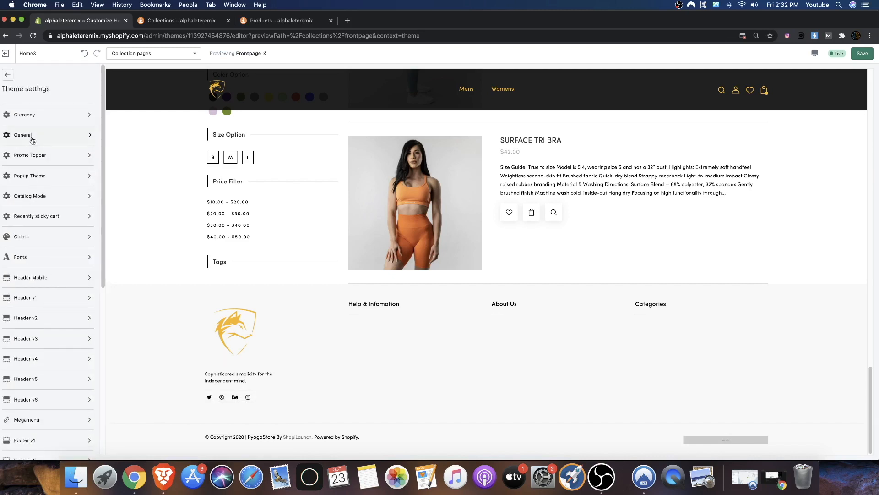
click(41, 235)
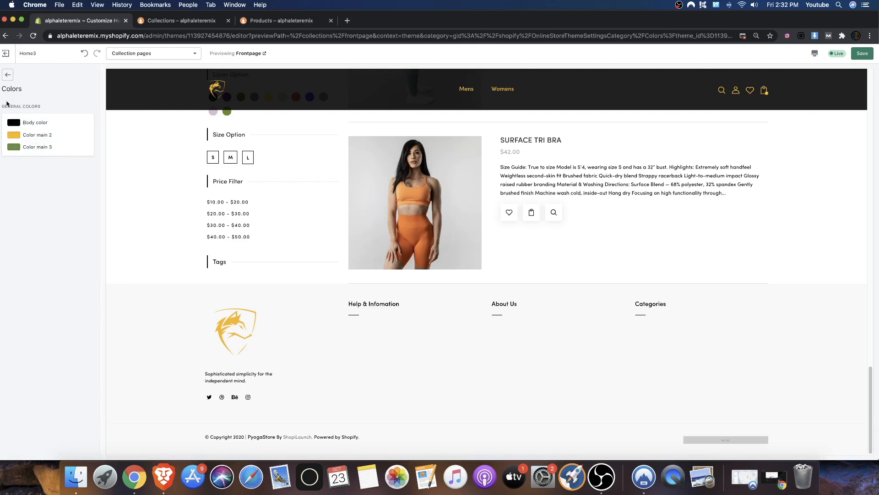
click(8, 76)
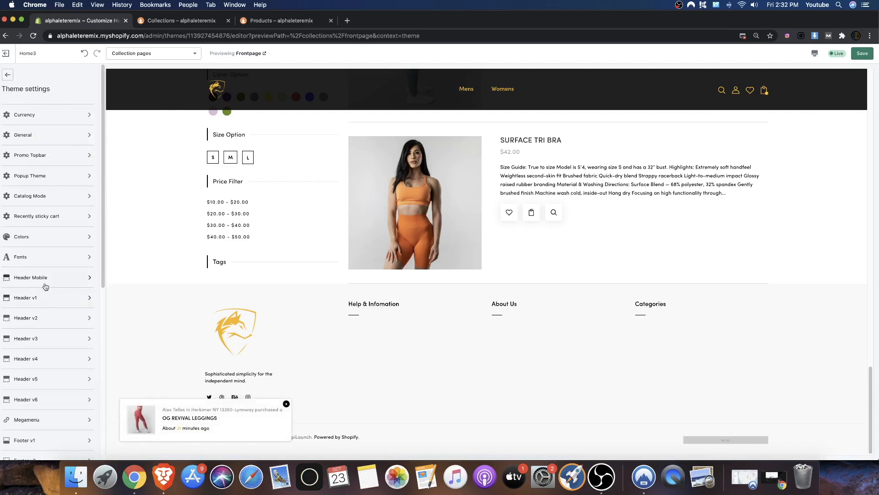
scroll(58, 290, down, 6)
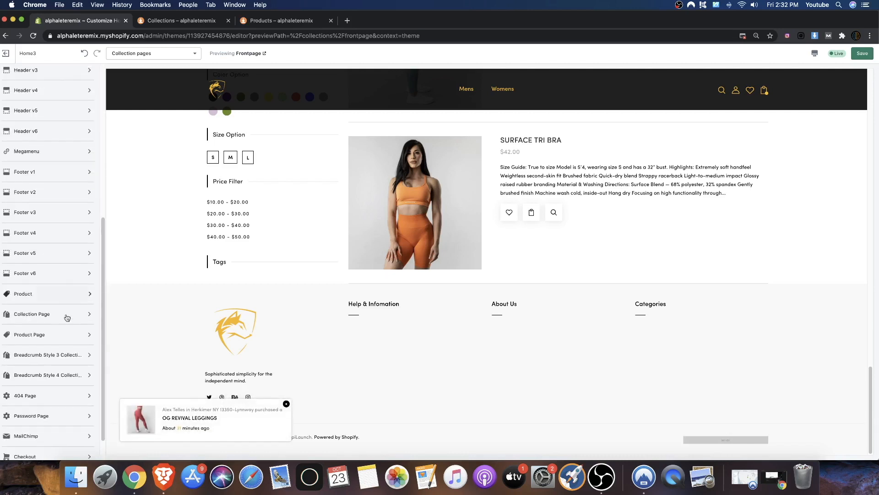
click(43, 276)
scroll(44, 229, down, 5)
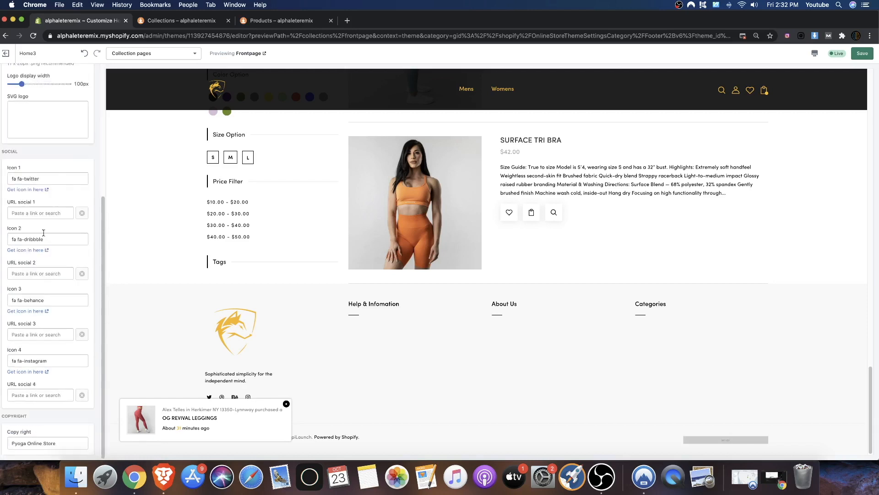
scroll(28, 158, up, 5)
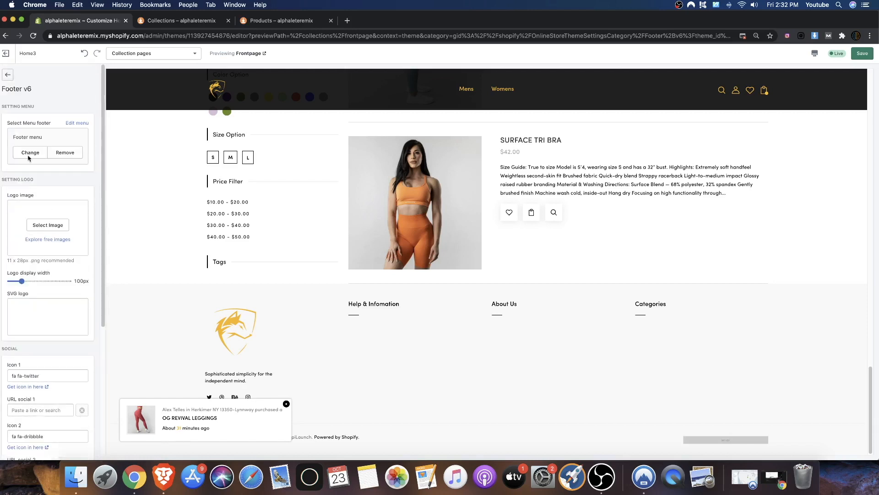
click(7, 75)
click(39, 212)
scroll(28, 138, down, 5)
scroll(25, 116, up, 5)
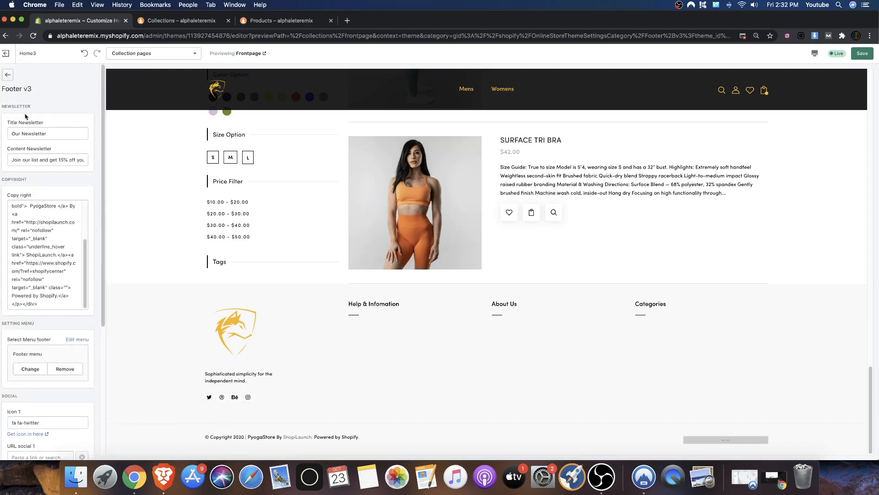
click(10, 79)
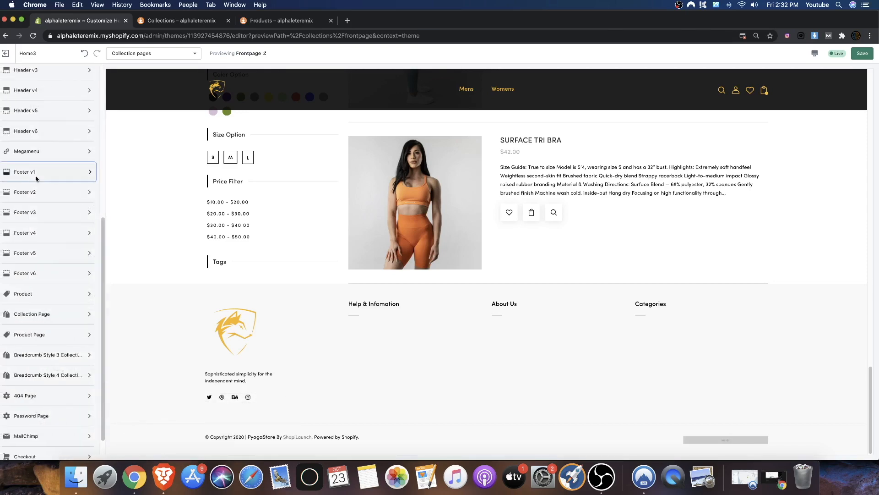
Review the Footer v1 settings down to the payment image and save the theme
click(35, 173)
scroll(43, 238, down, 1)
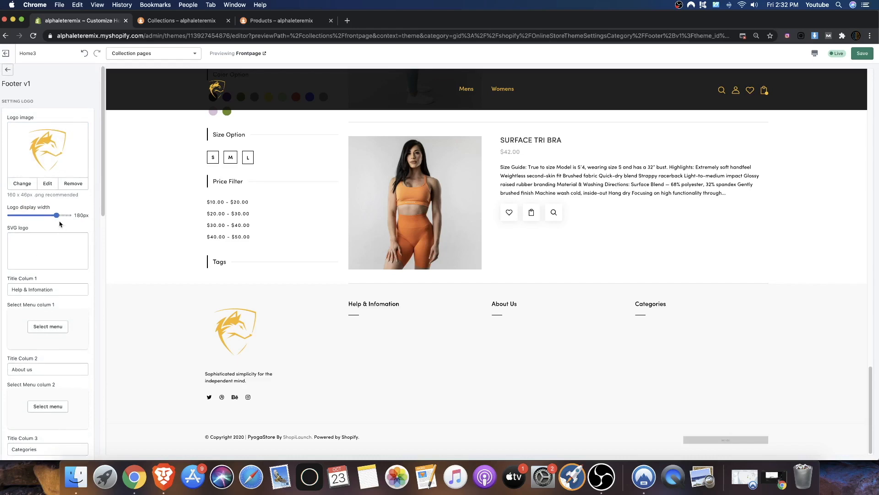
scroll(295, 299, up, 5)
scroll(209, 287, down, 5)
scroll(48, 276, down, 5)
scroll(47, 277, down, 10)
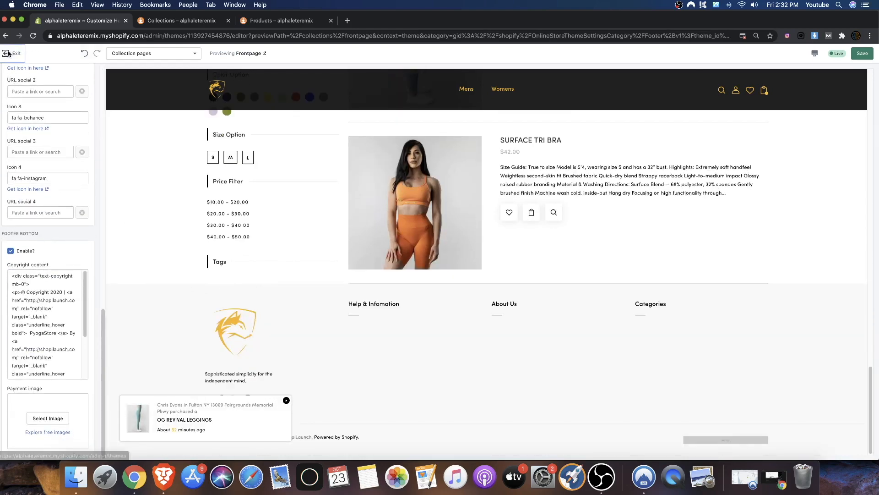
click(6, 53)
click(528, 231)
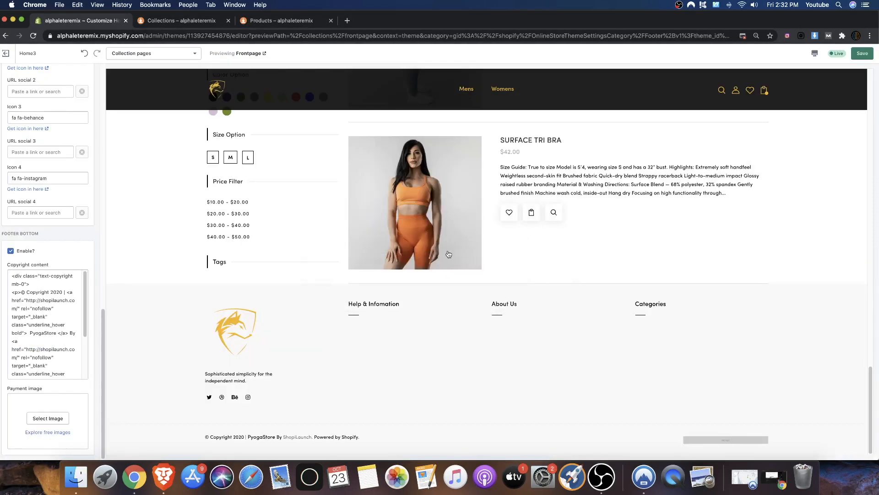
click(854, 56)
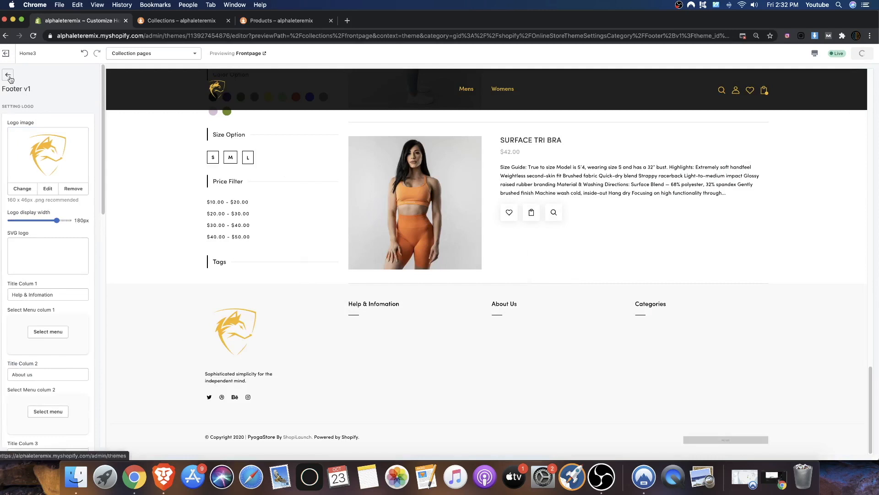
Return to the Footer section and review the footer style choices for the homepage and for all other pages
click(10, 79)
click(8, 75)
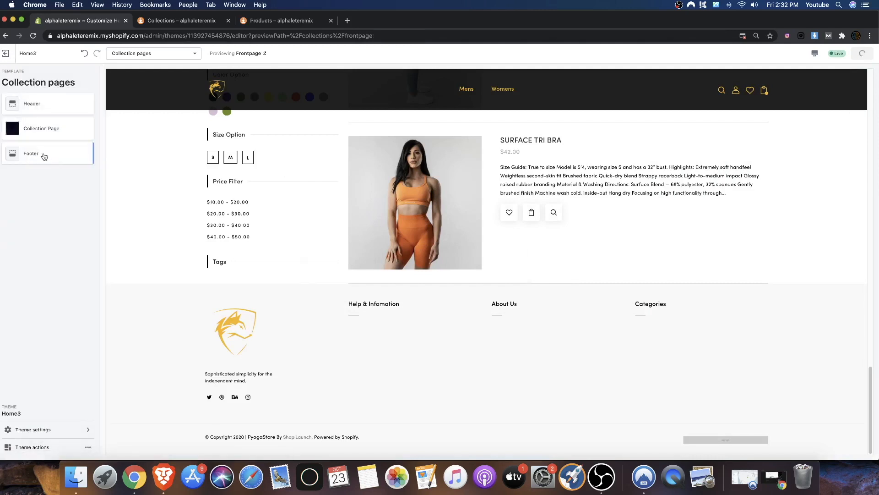
click(45, 156)
click(55, 133)
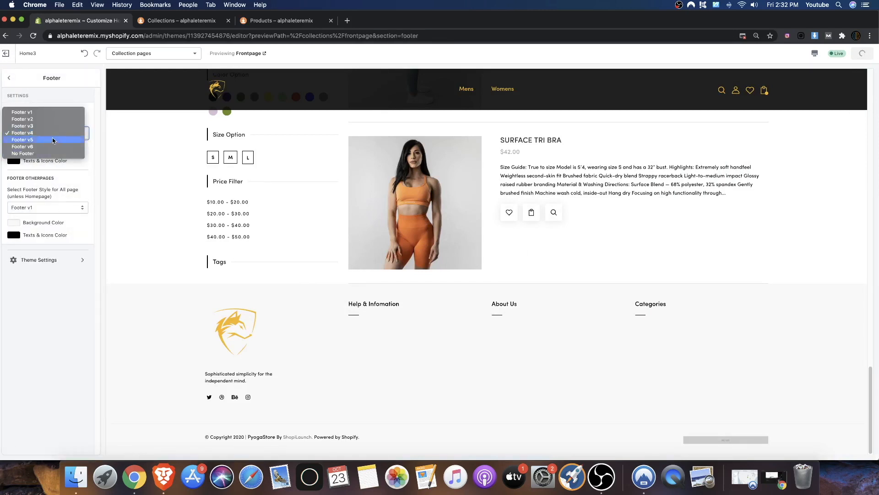
click(54, 325)
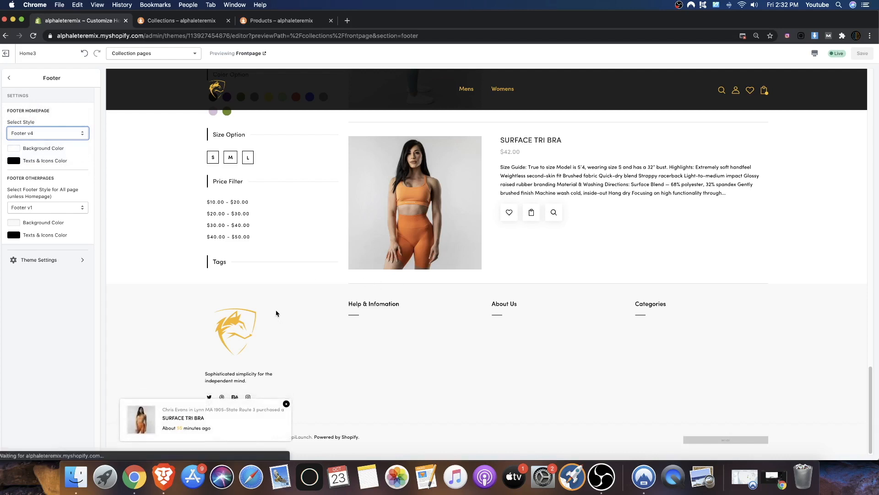
click(42, 207)
click(40, 210)
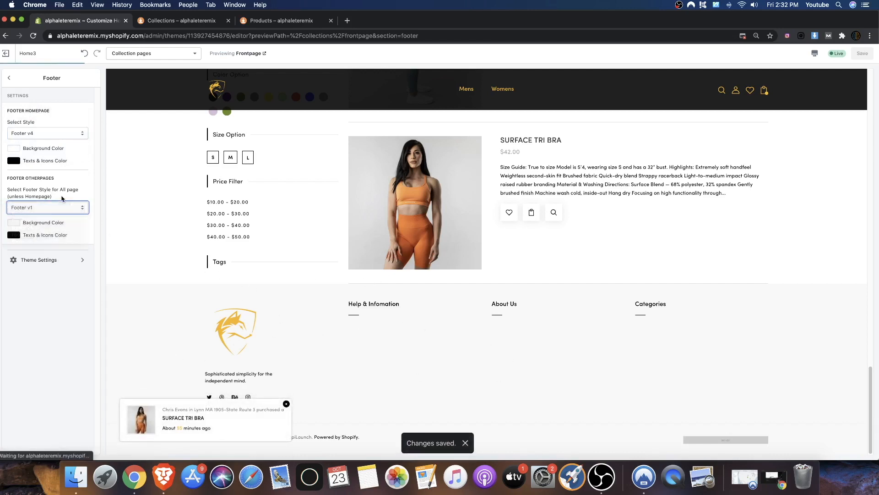
Set the other-pages footer background color to black and its texts and icons color to white (#FFFFFF)
click(13, 223)
drag(15, 247, 54, 336)
drag(10, 305, 10, 284)
click(49, 394)
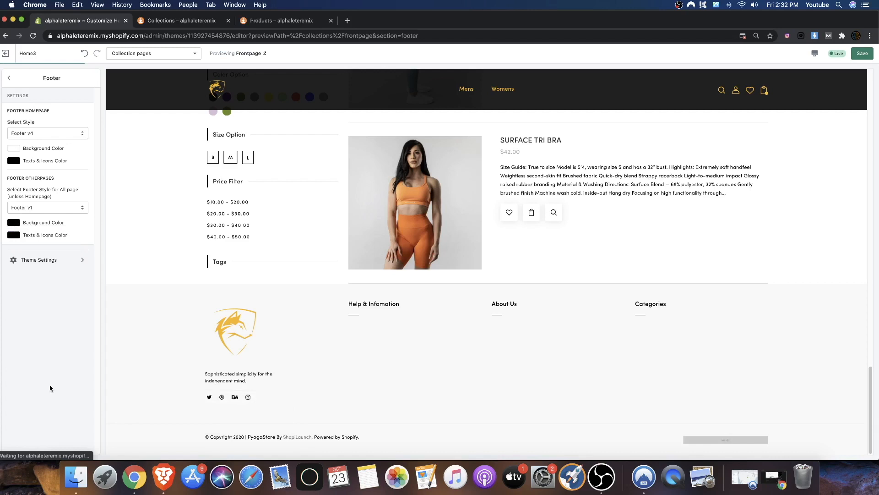
click(25, 237)
click(12, 245)
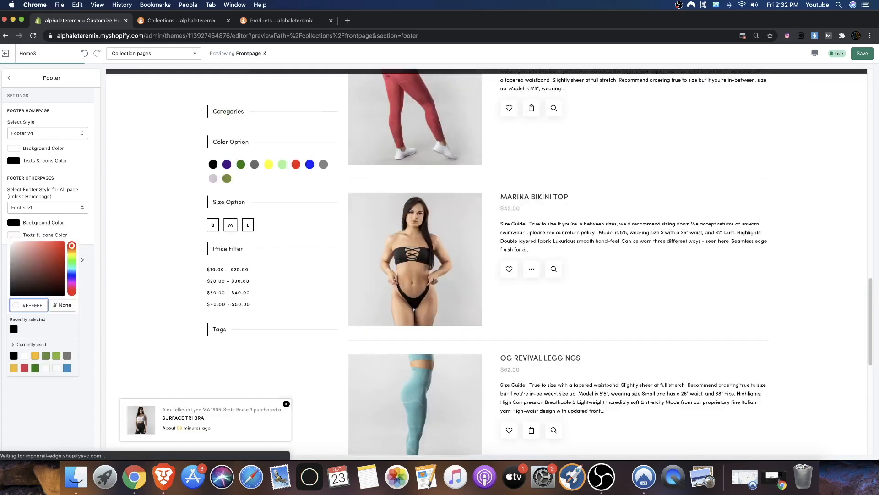
drag(11, 246, 7, 242)
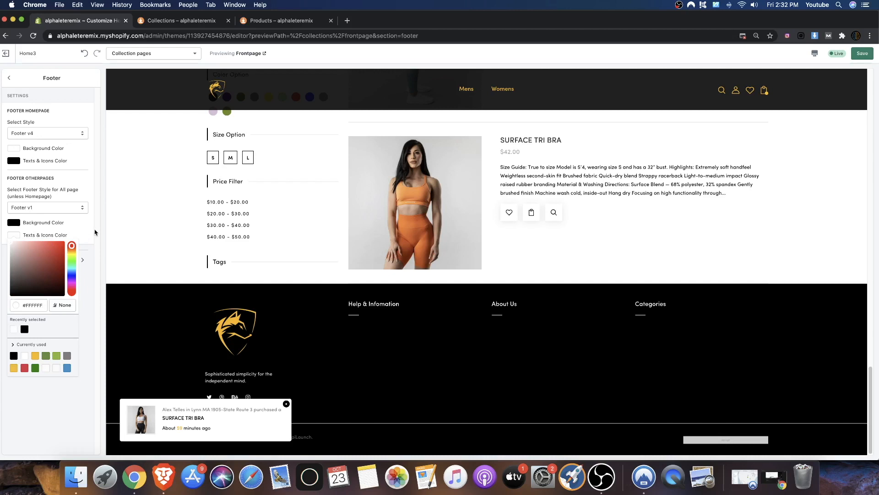
click(60, 409)
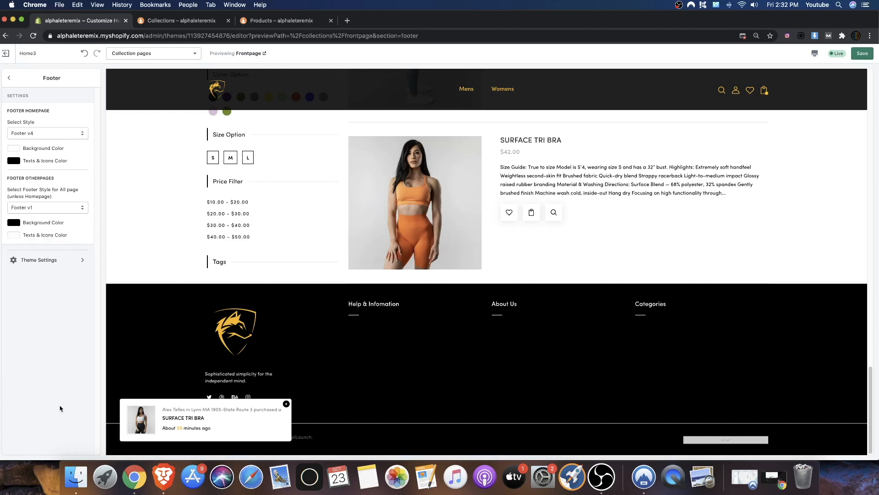
click(286, 404)
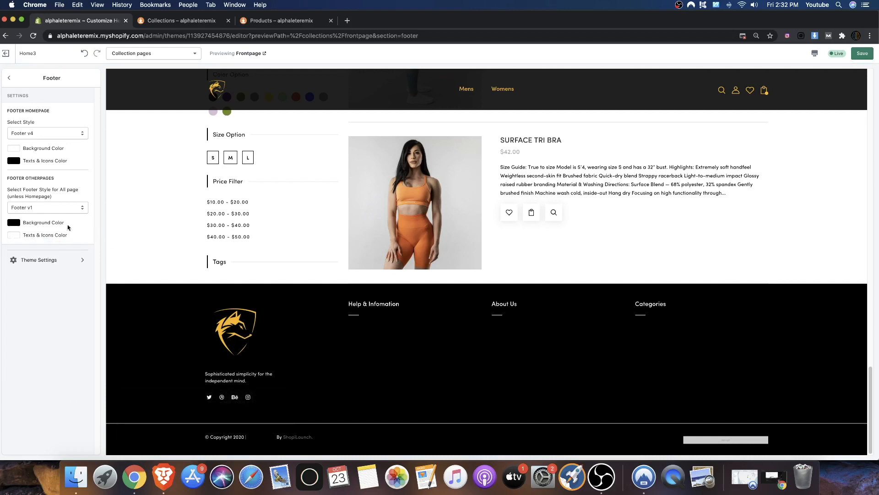
Set the other-pages footer background to #FFFFFF and its texts and icons color to #020202, and save the theme
click(14, 227)
click(30, 292)
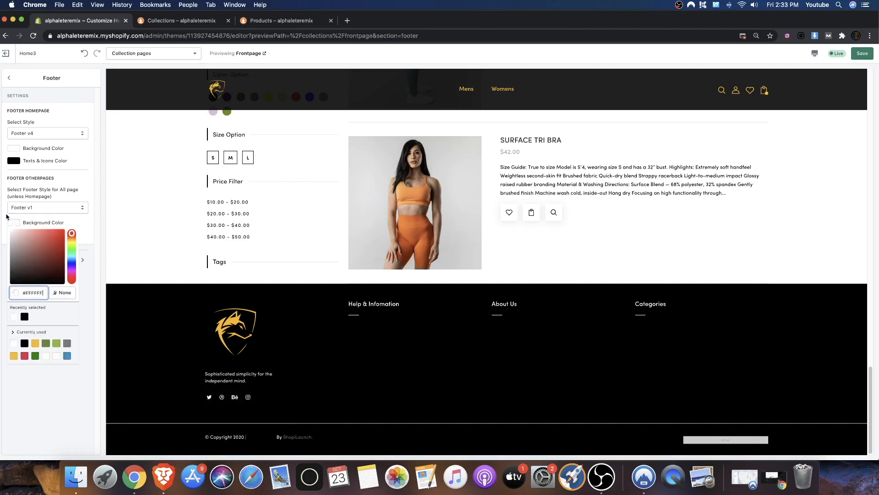
click(6, 217)
click(14, 235)
drag(25, 284, 6, 293)
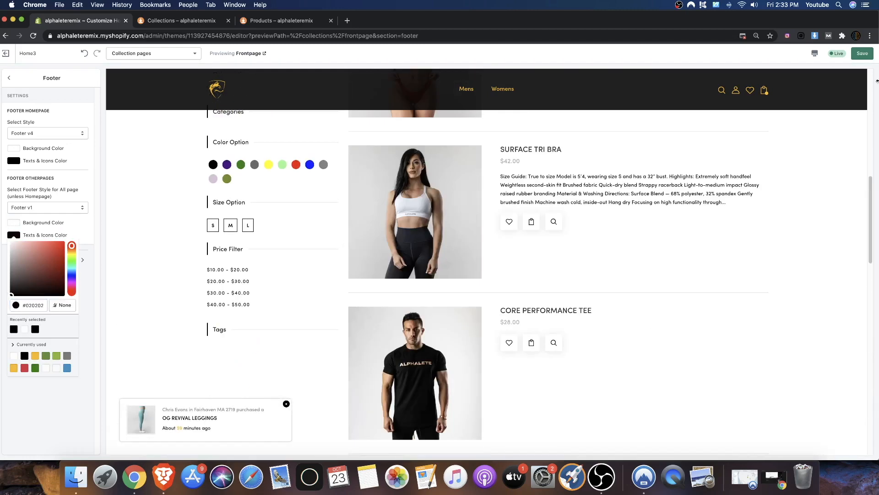
click(866, 58)
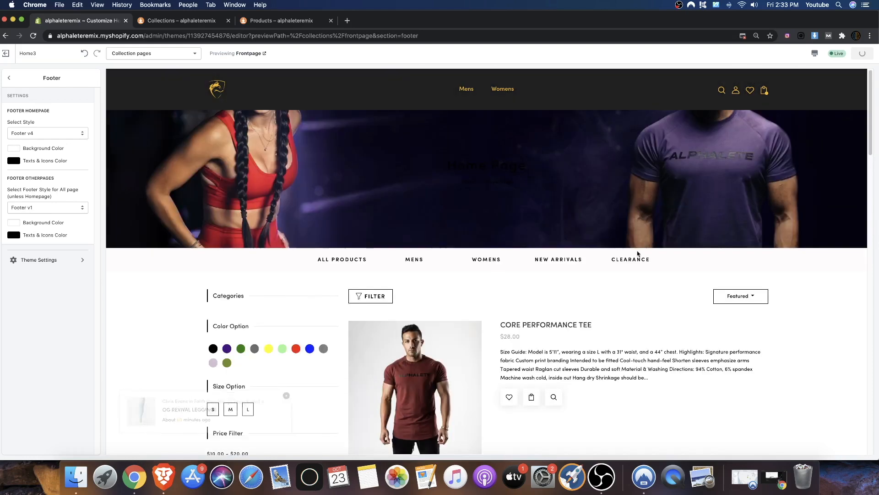
scroll(304, 275, down, 5)
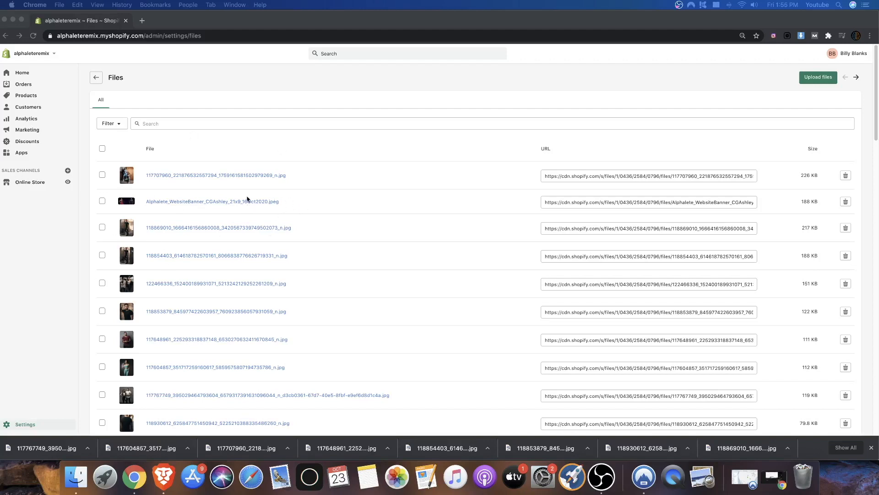
Open the online store's live Home3 theme for customization and dismiss the browser's downloads bar
click(33, 182)
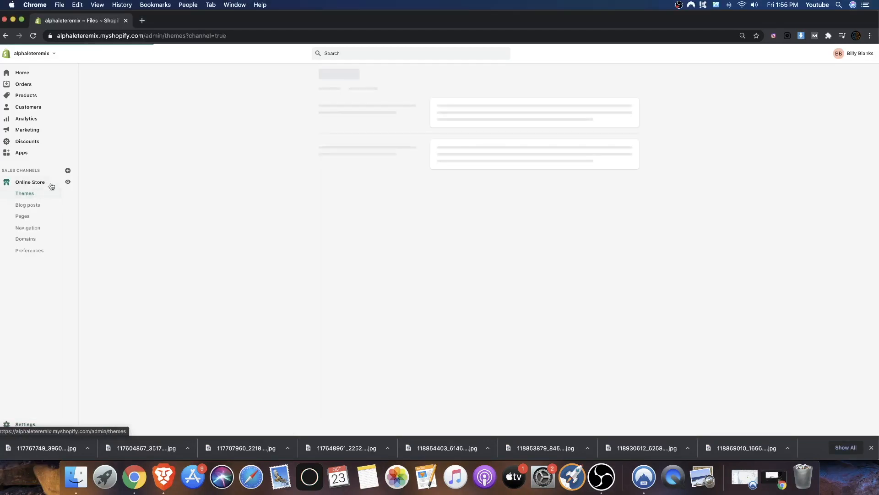
click(621, 158)
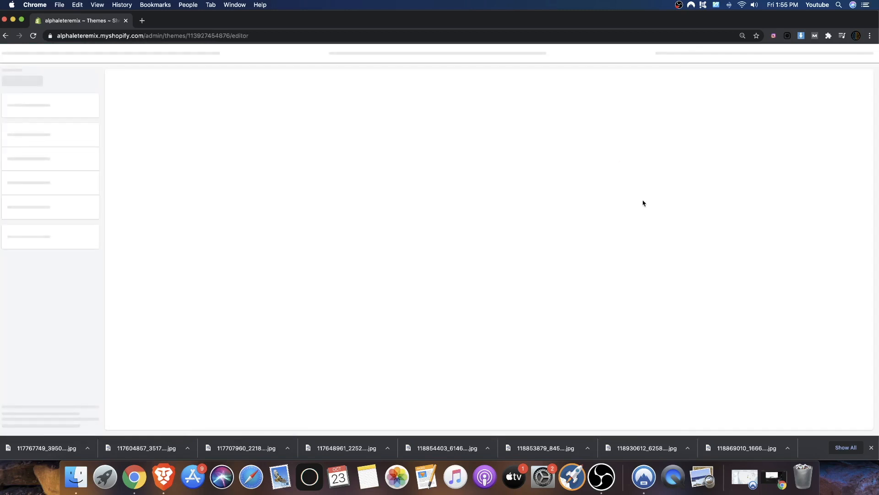
click(872, 448)
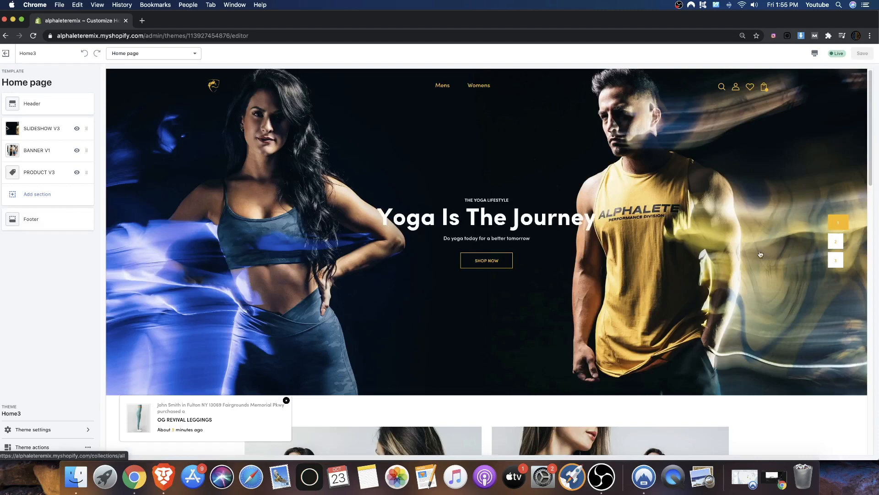
View the second and third slides of the home page slideshow and return to the first slide
click(836, 247)
click(835, 262)
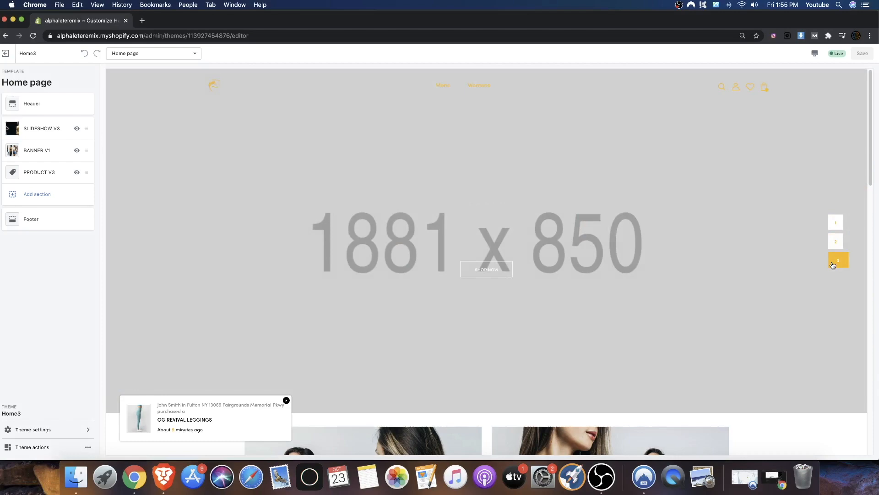
click(835, 221)
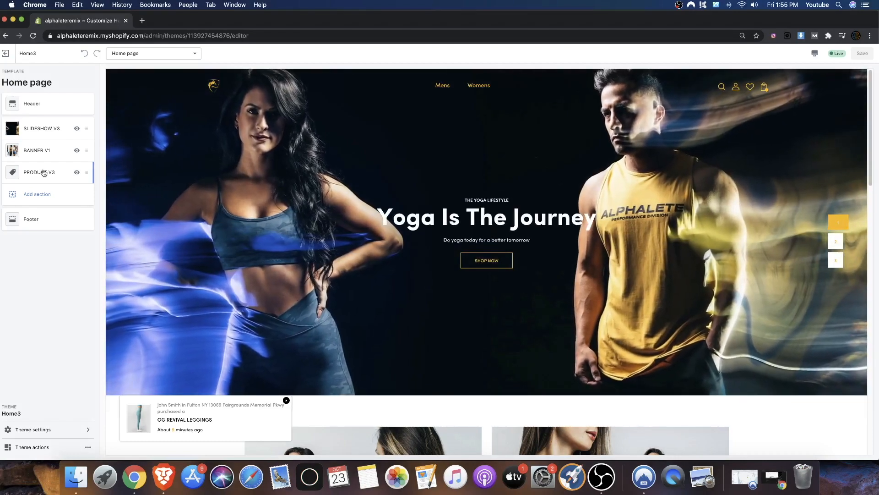
Preview the available banner sections for the home page, from BANNER V1 through BANNER V6
click(36, 196)
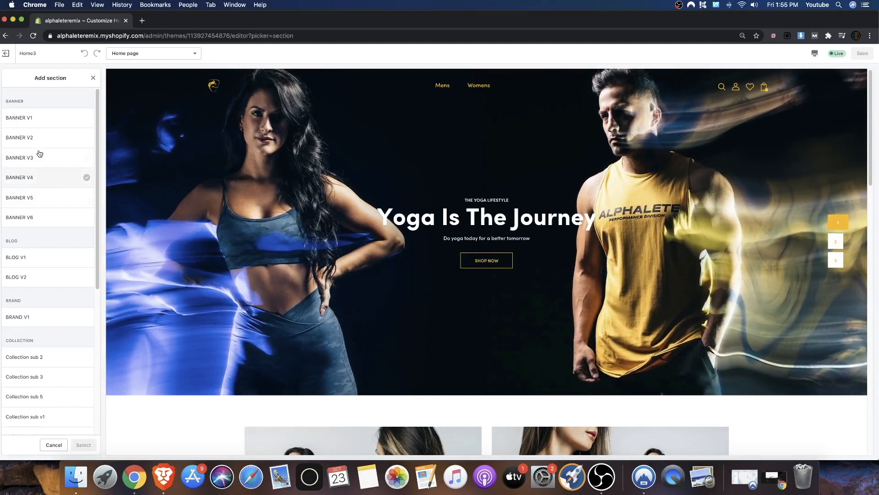
click(38, 120)
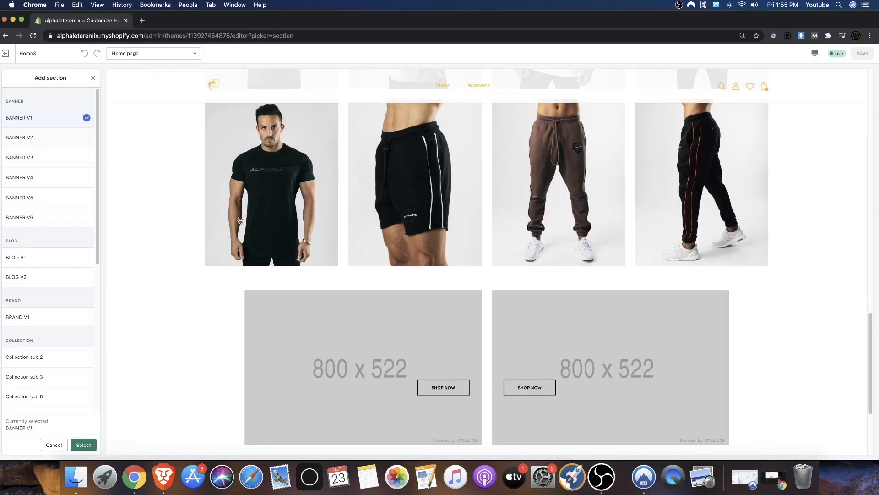
click(18, 138)
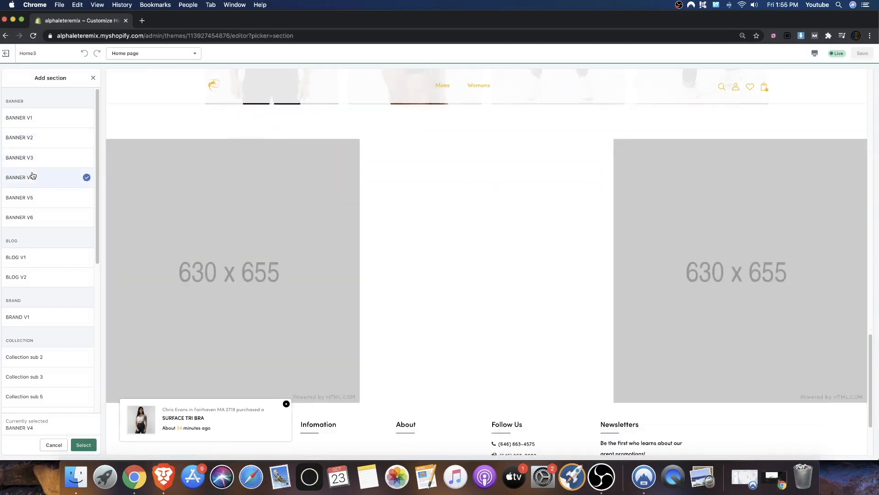
click(38, 195)
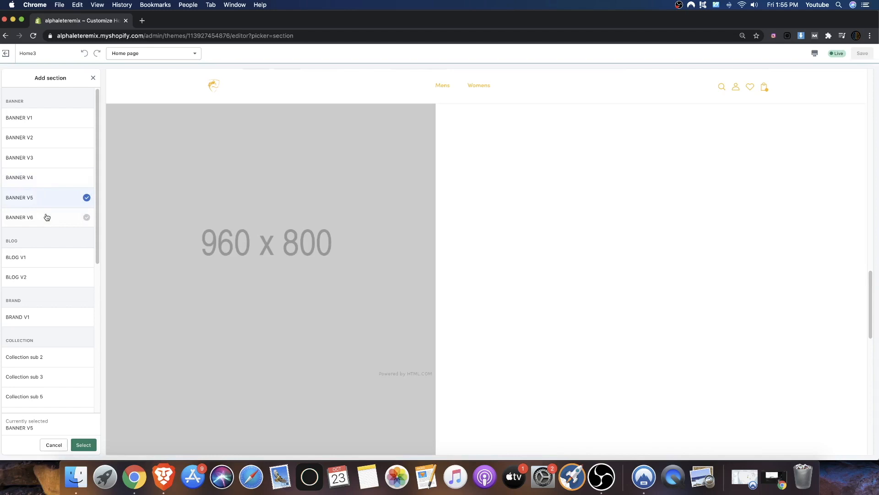
scroll(212, 201, down, 2)
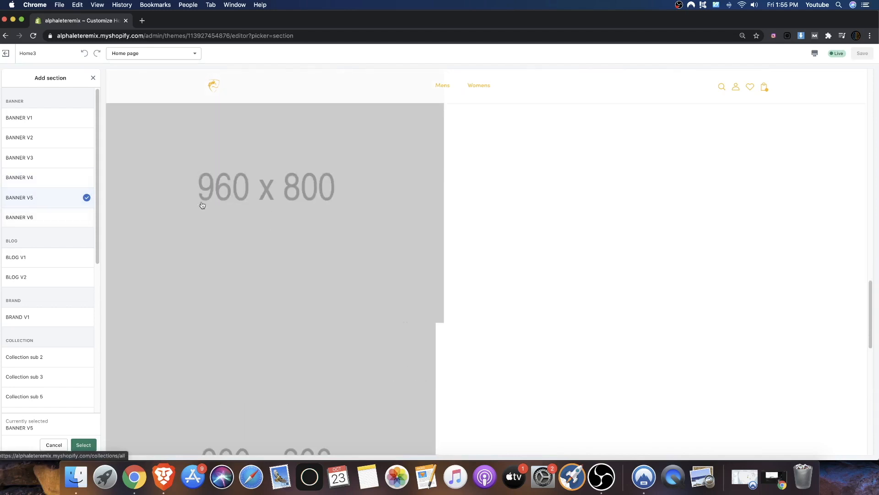
click(51, 227)
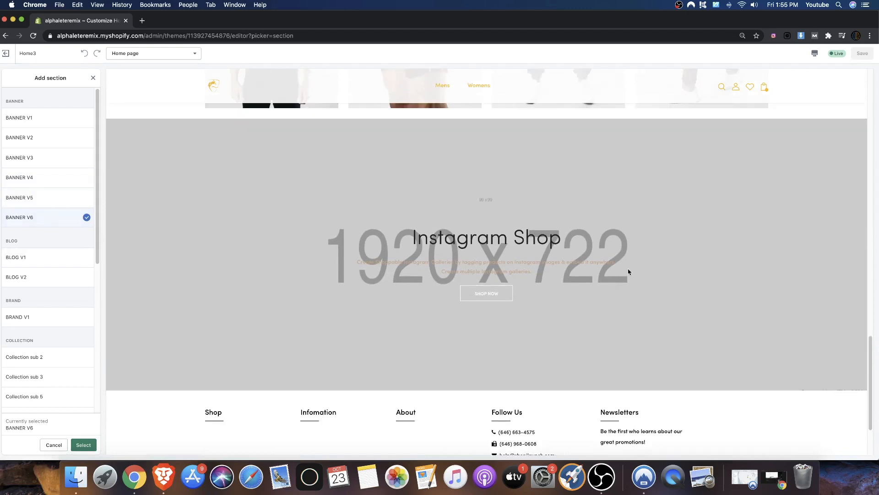
Load the complete list of available sections, preview SLIDESHOW V2 through V5, and close the list without adding any
scroll(61, 298, down, 6)
click(45, 403)
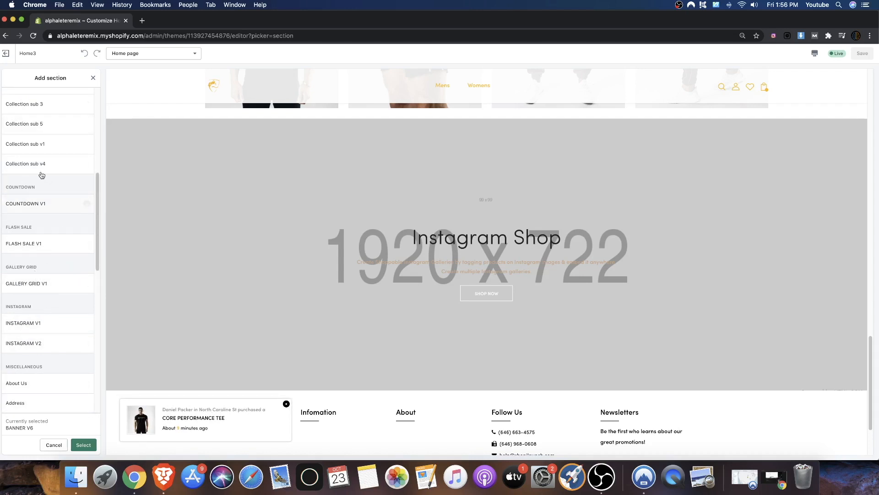
scroll(59, 229, down, 10)
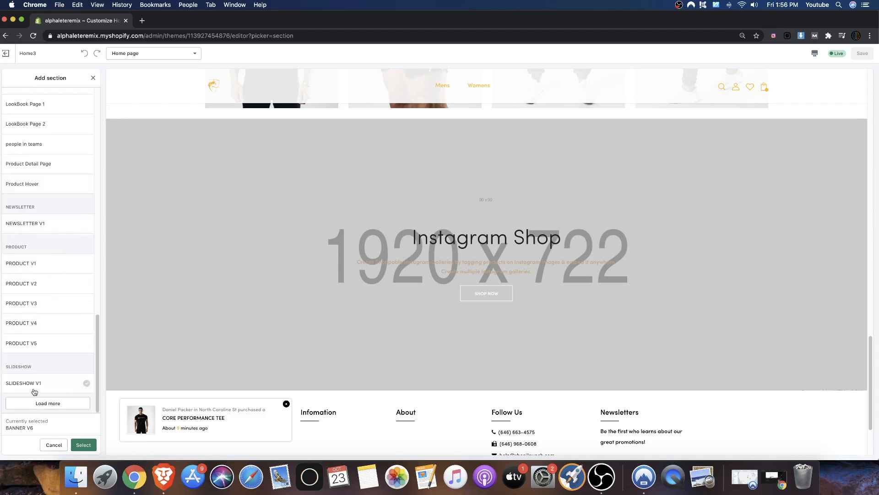
click(34, 404)
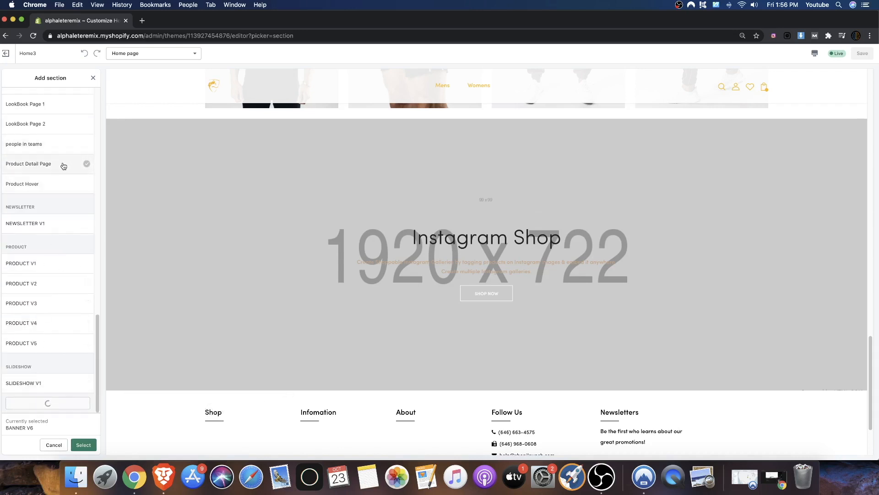
scroll(51, 293, down, 3)
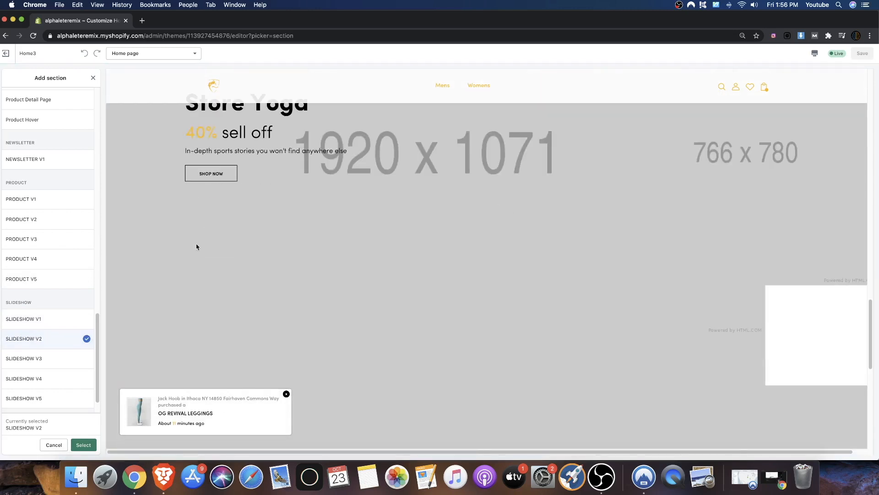
click(39, 359)
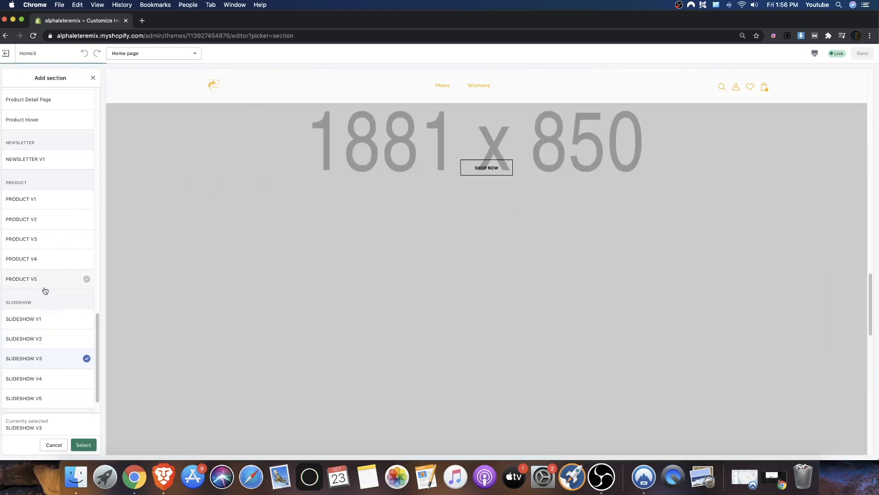
click(27, 381)
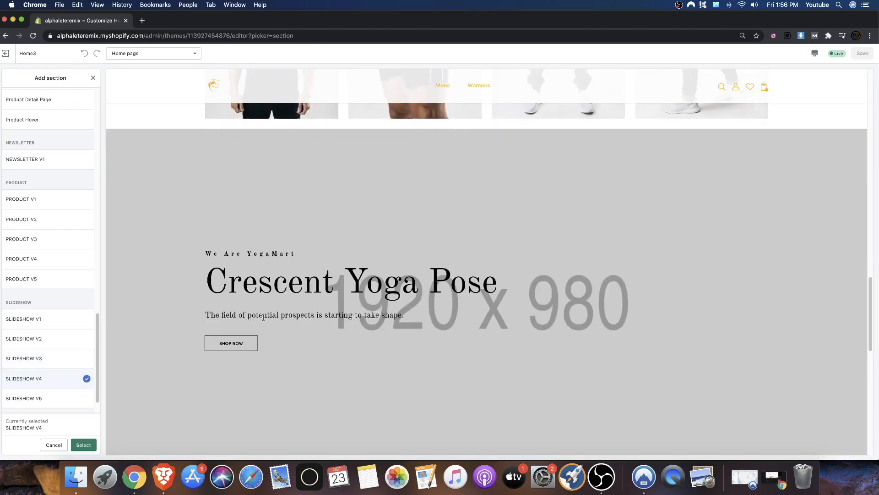
click(37, 398)
scroll(44, 363, down, 2)
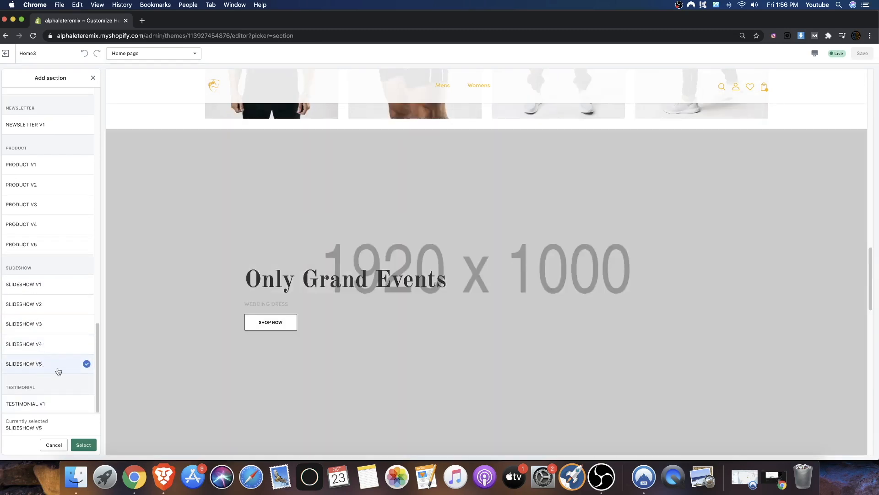
scroll(375, 221, up, 15)
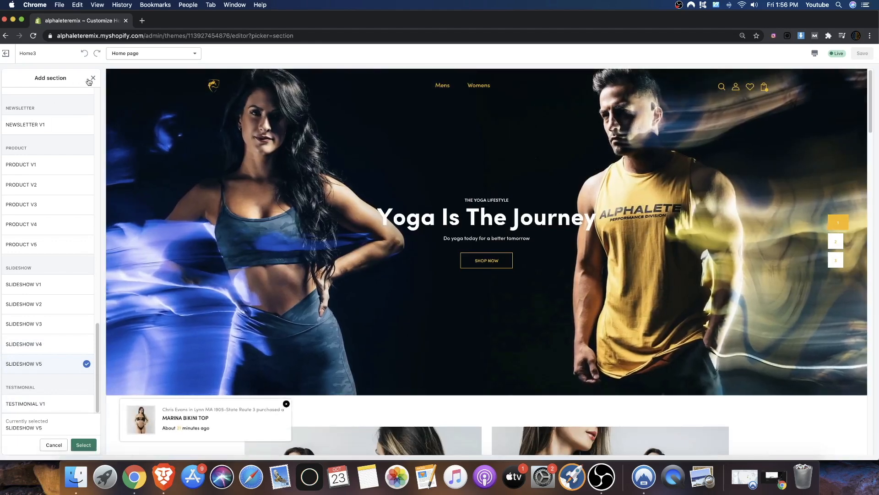
click(92, 78)
Set the second slide's image in SLIDESHOW V3 to the library photo of the woman in red and man in purple, and save
click(44, 133)
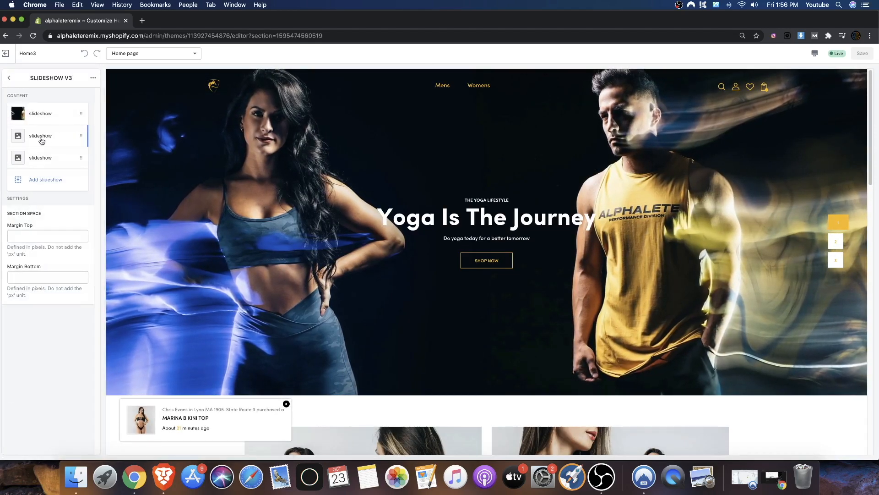
click(36, 137)
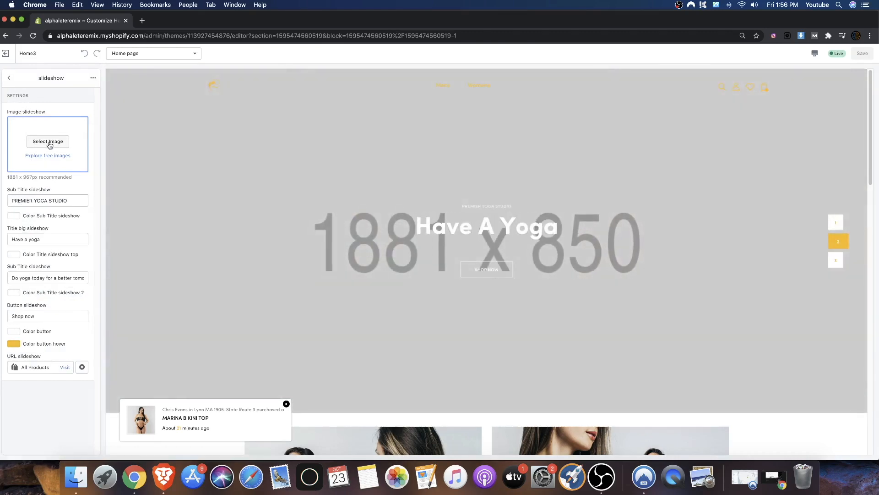
click(50, 142)
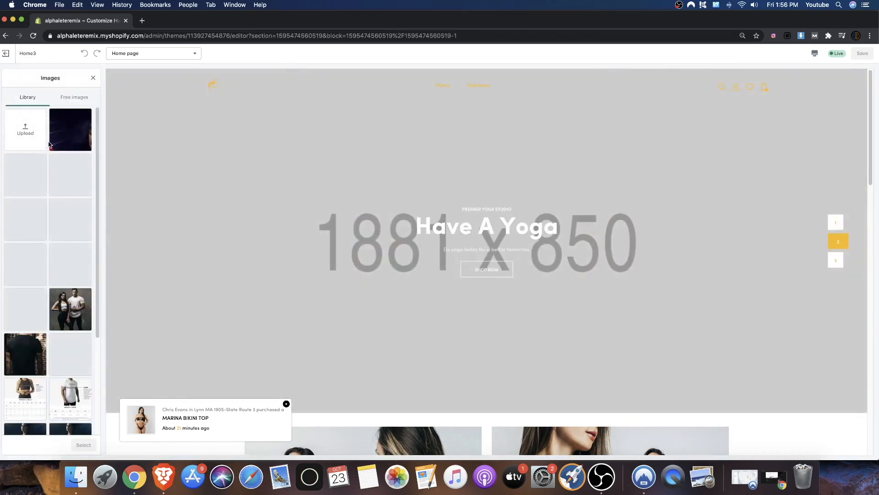
click(82, 145)
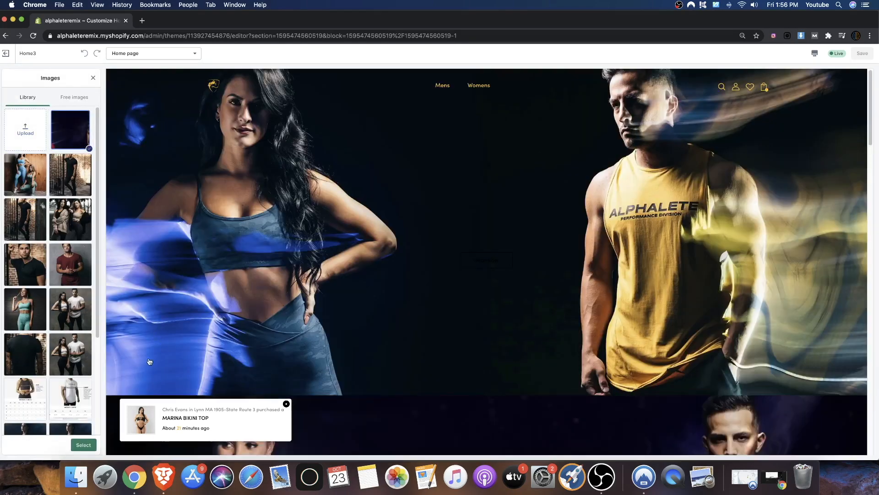
click(81, 444)
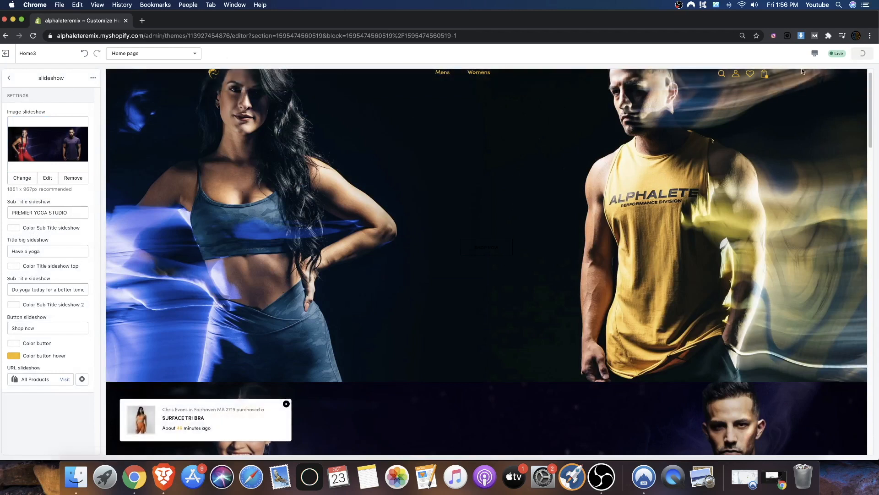
click(9, 77)
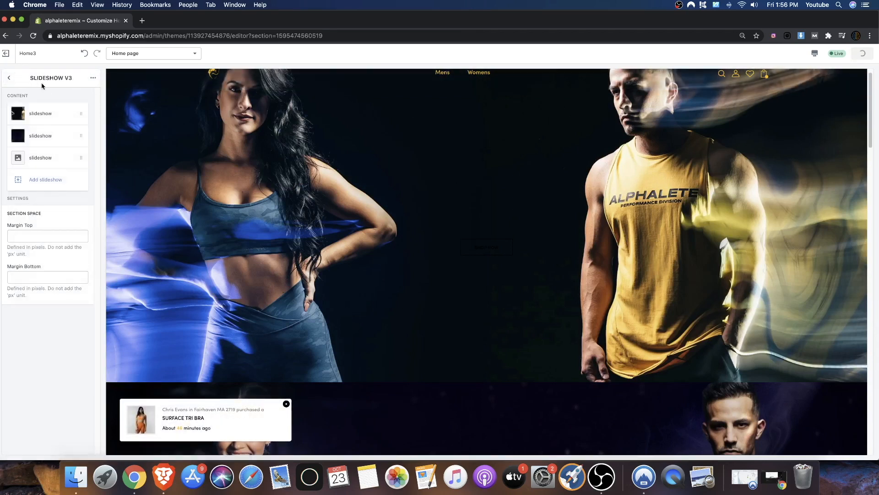
scroll(466, 223, down, 5)
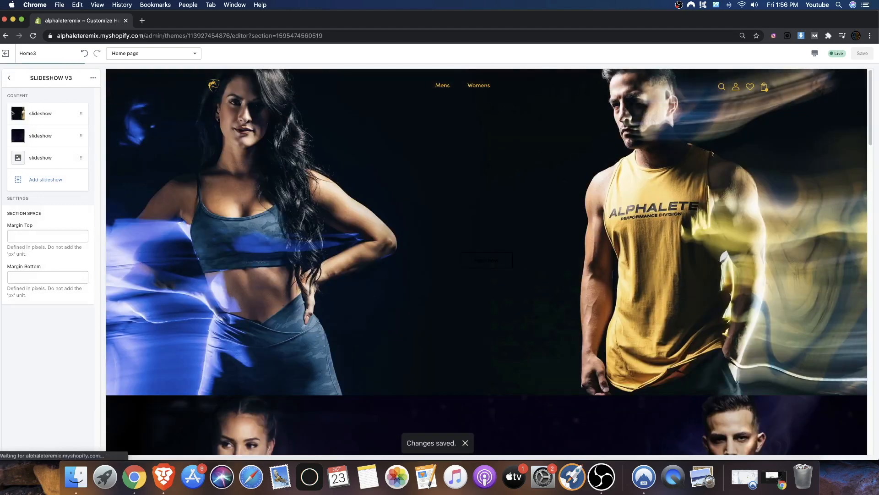
Remove the third slide, titled "Strong your body", from SLIDESHOW V3 and save the theme
click(77, 159)
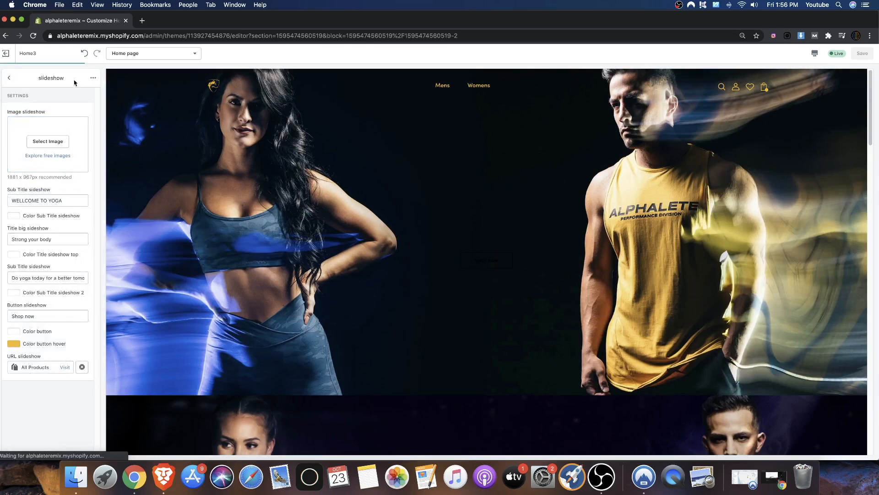
click(93, 78)
click(71, 96)
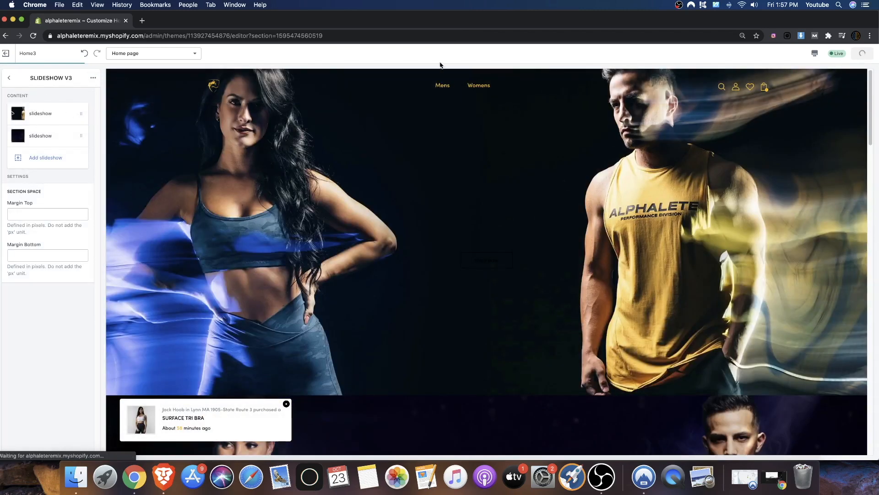
Reload the home page preview and switch between the slideshow's first and second slides
right_click(439, 65)
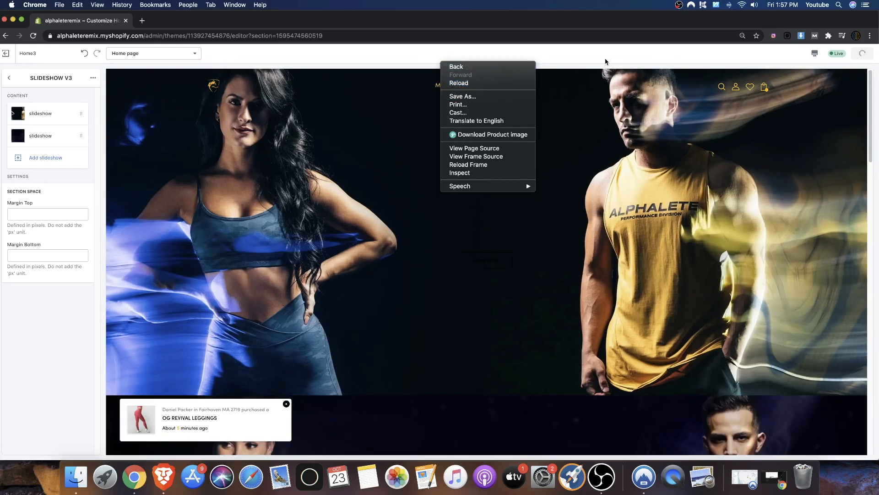
click(606, 62)
right_click(518, 52)
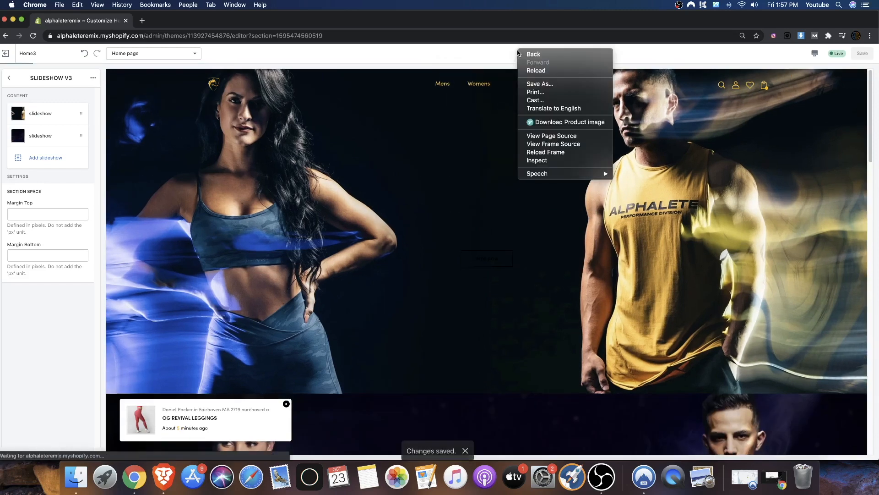
click(535, 71)
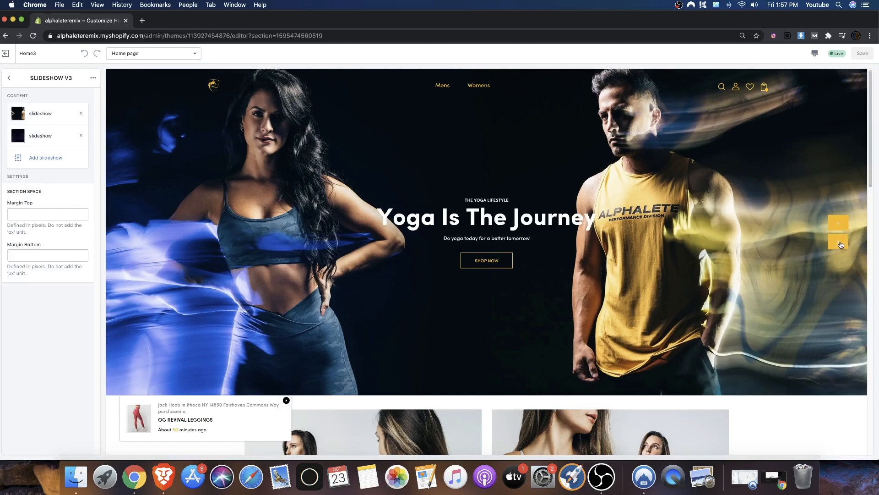
click(838, 223)
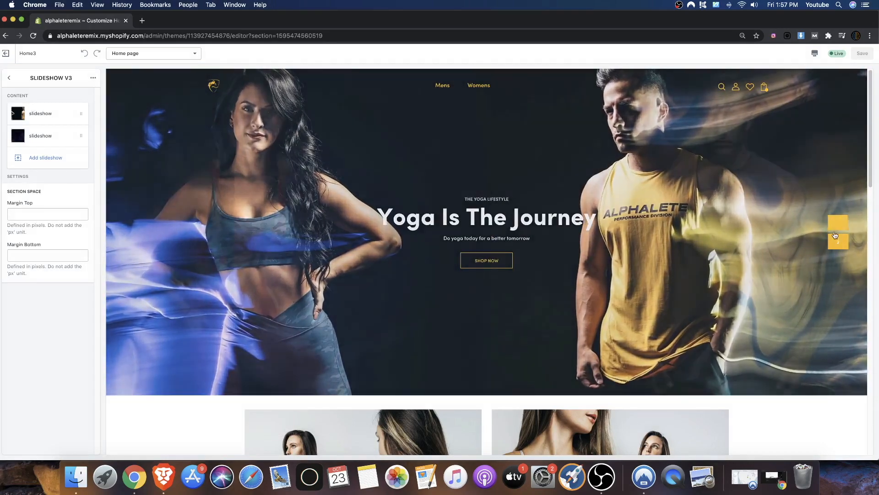
click(838, 223)
click(838, 238)
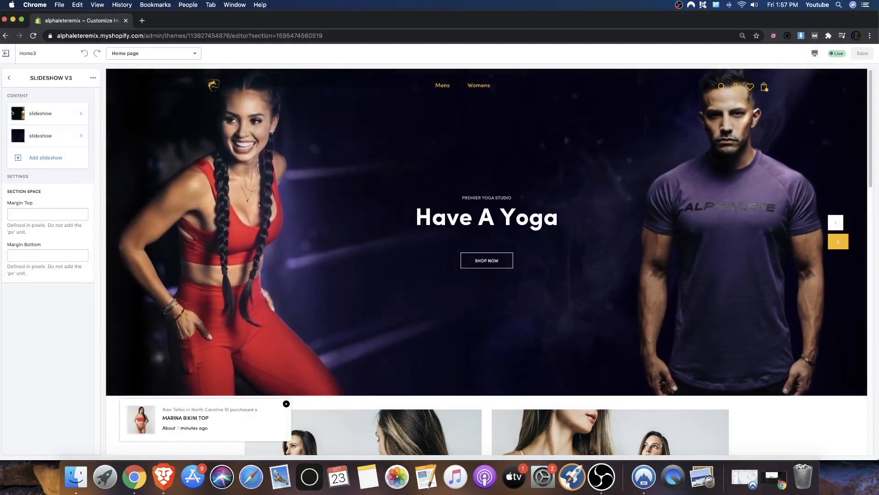
Move the "Have a yoga" slide above the "Yoga Is The Journey" slide in SLIDESHOW V3
drag(37, 136, 36, 114)
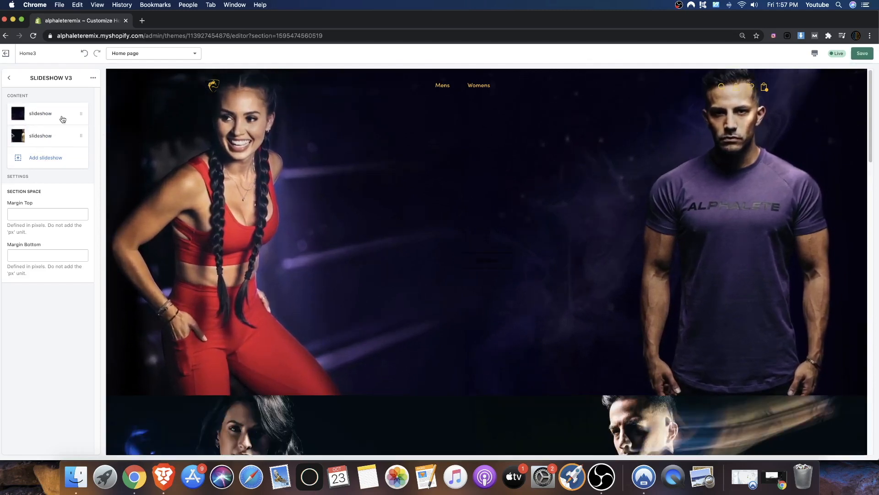
scroll(525, 193, down, 4)
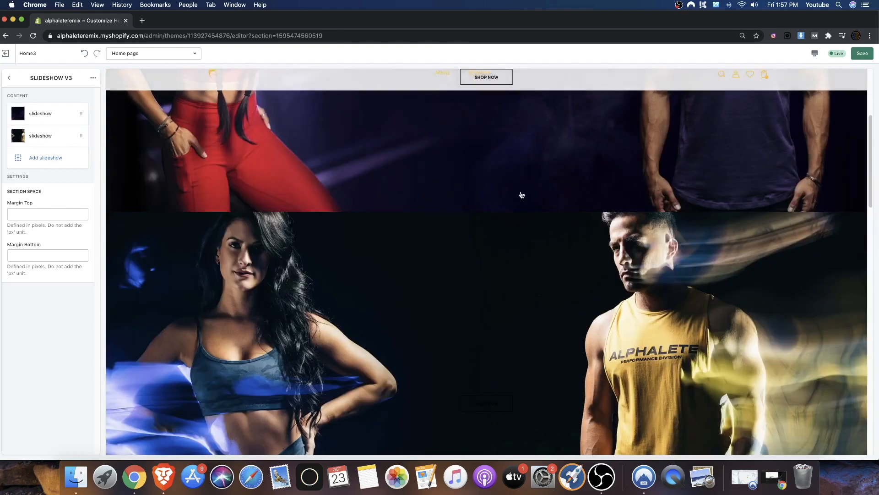
scroll(458, 284, up, 4)
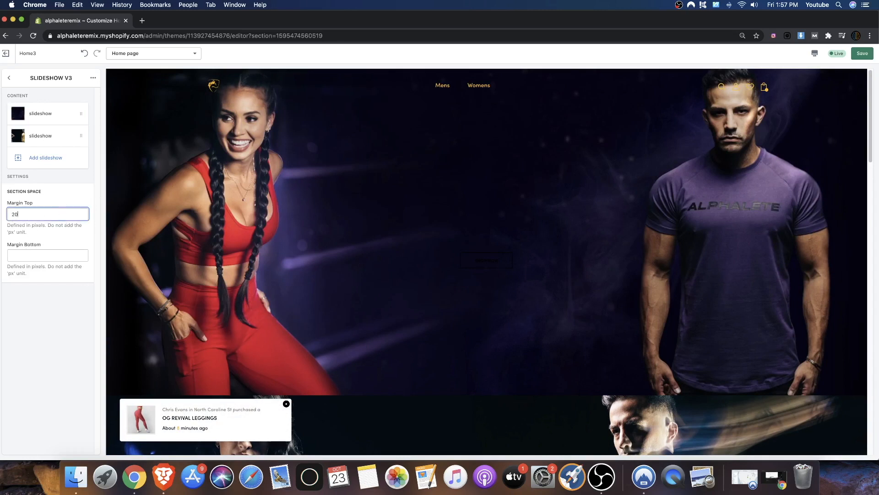
Clear the Margin Top value of SLIDESHOW V3, then return to the home page sections and save the theme
key(BackSpace)
key(BackSpace)
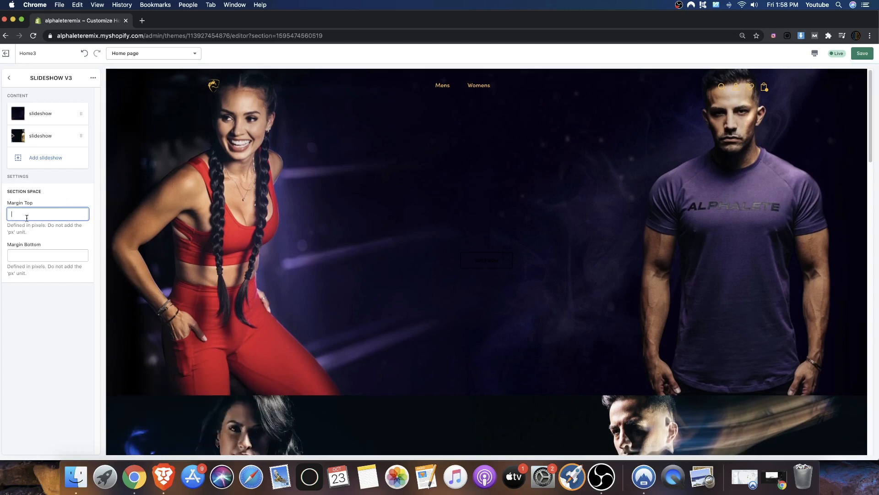
click(10, 86)
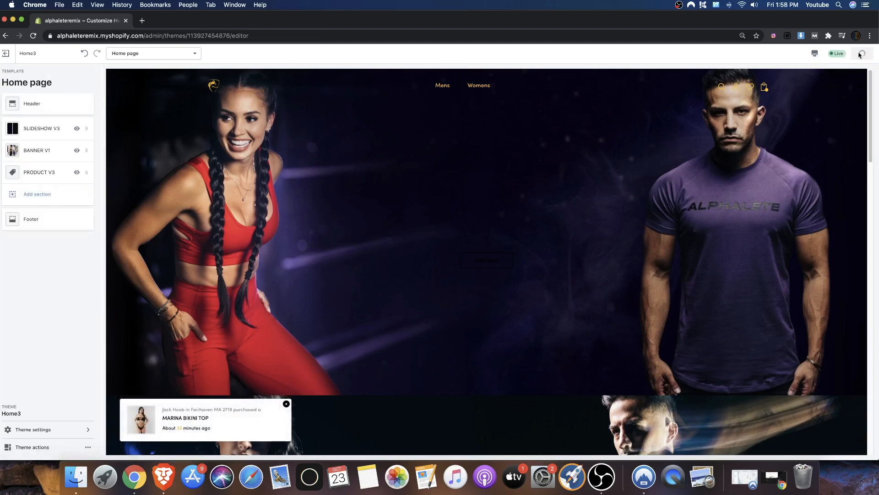
Examine the reordered slideshow and the banners in the home page preview, switching between both slides
scroll(158, 153, down, 10)
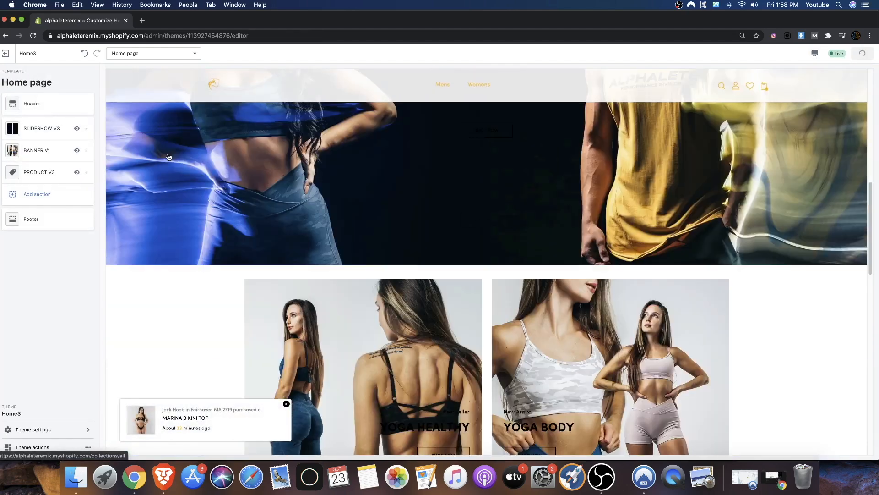
scroll(167, 156, up, 10)
scroll(233, 234, down, 1)
scroll(234, 234, up, 1)
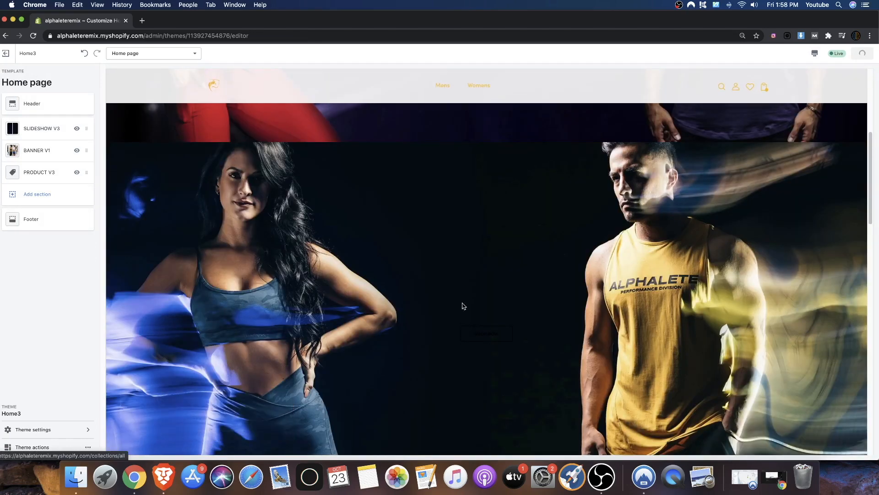
scroll(697, 232, down, 5)
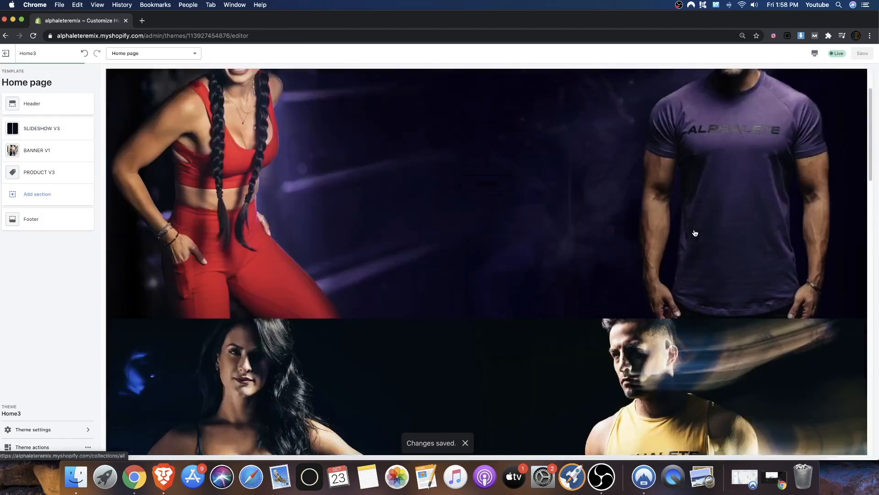
scroll(762, 325, up, 5)
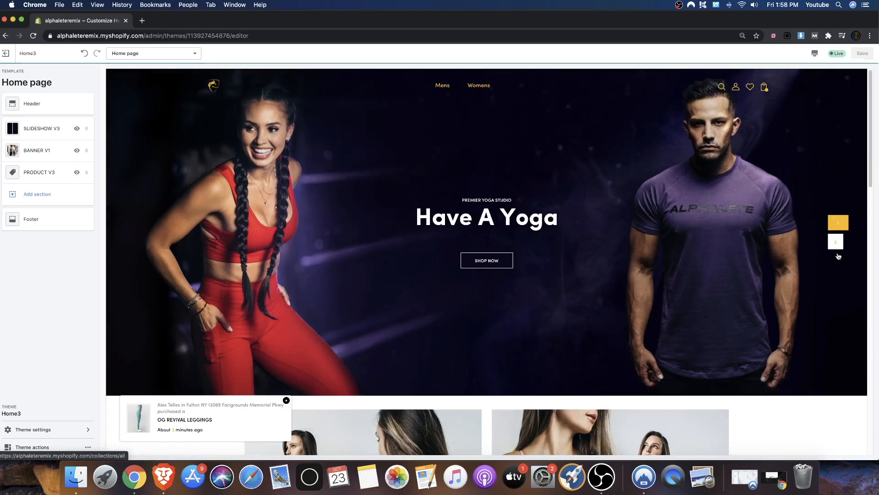
click(838, 244)
click(838, 226)
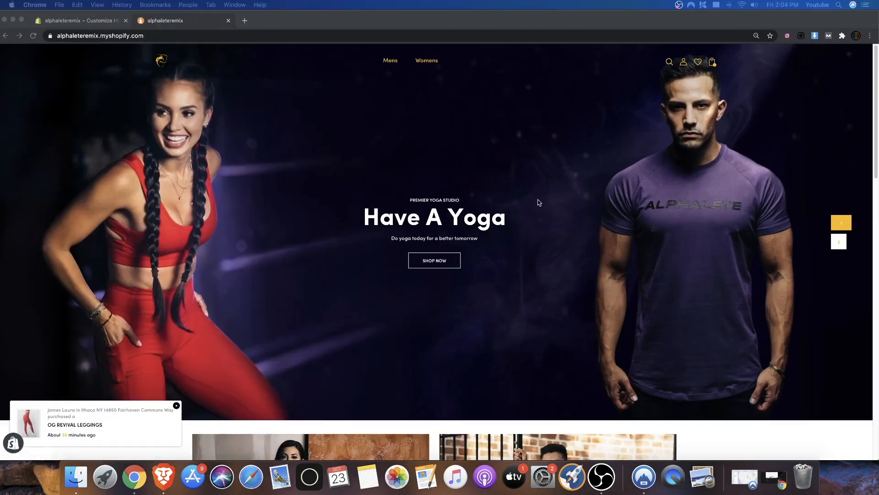
Review the published storefront's home page, from the slideshow and banners down to the Our Best Seller products
scroll(548, 206, down, 3)
scroll(529, 210, up, 3)
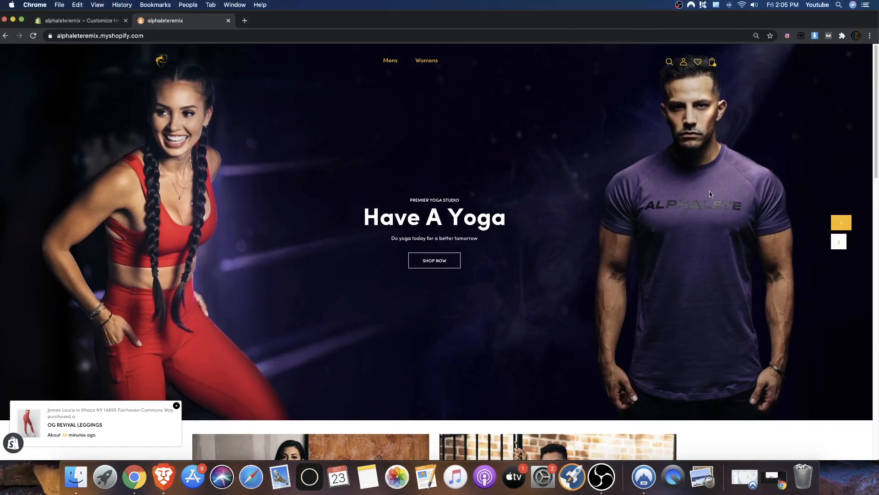
scroll(422, 217, down, 5)
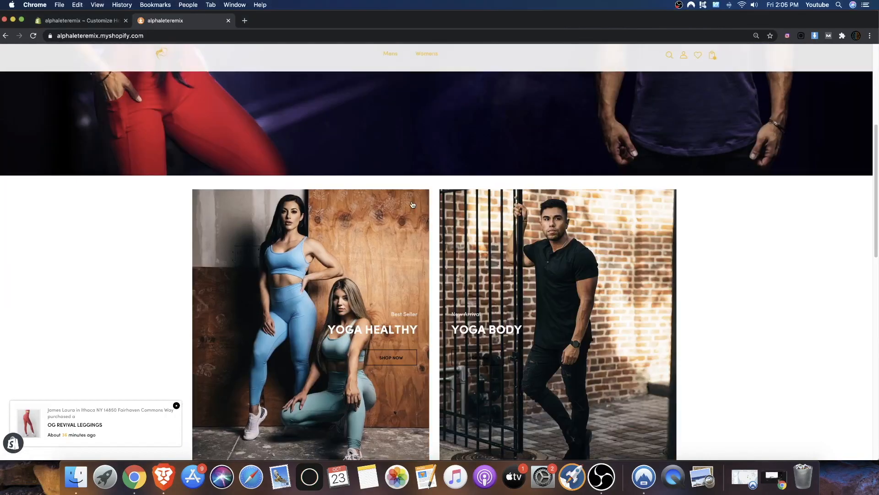
scroll(412, 203, up, 5)
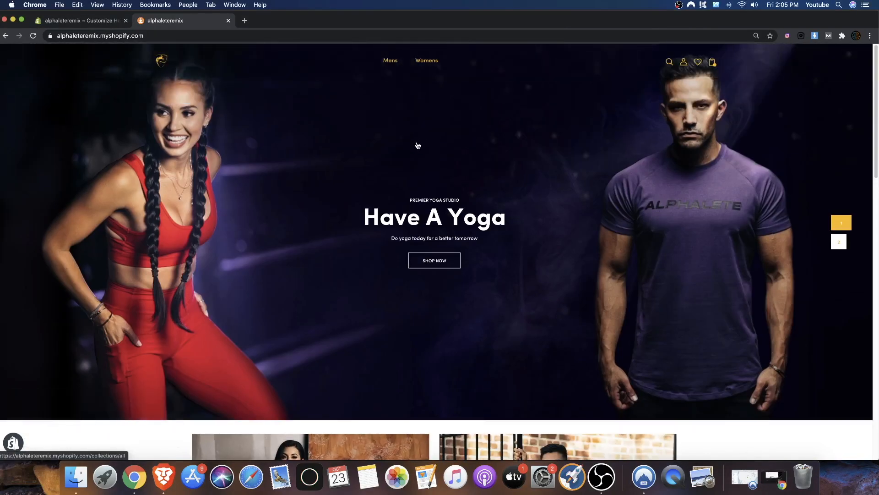
scroll(580, 234, down, 6)
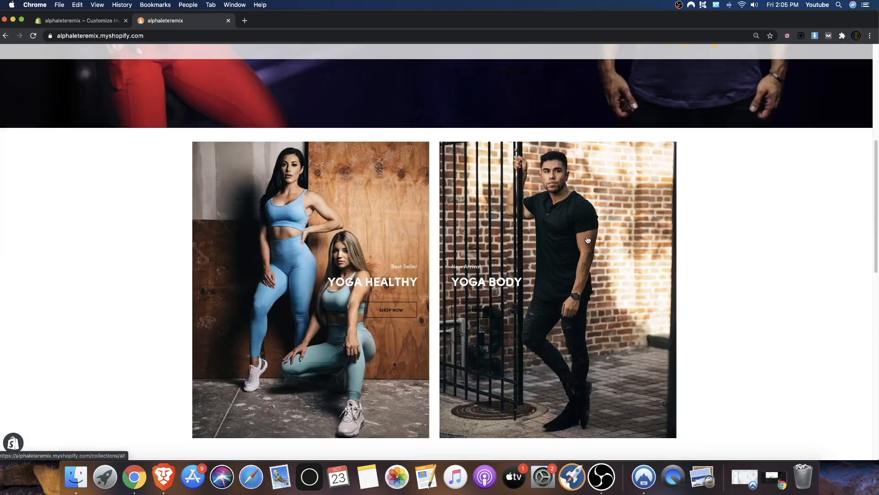
scroll(316, 254, down, 5)
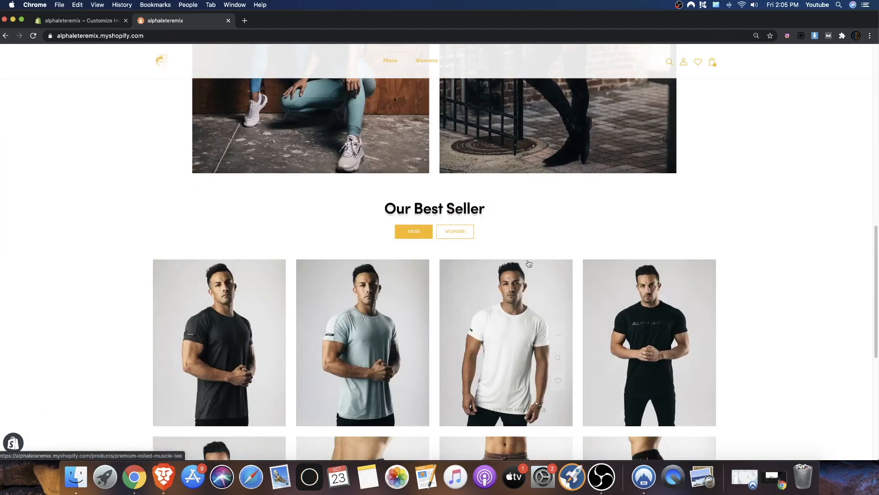
scroll(468, 229, up, 10)
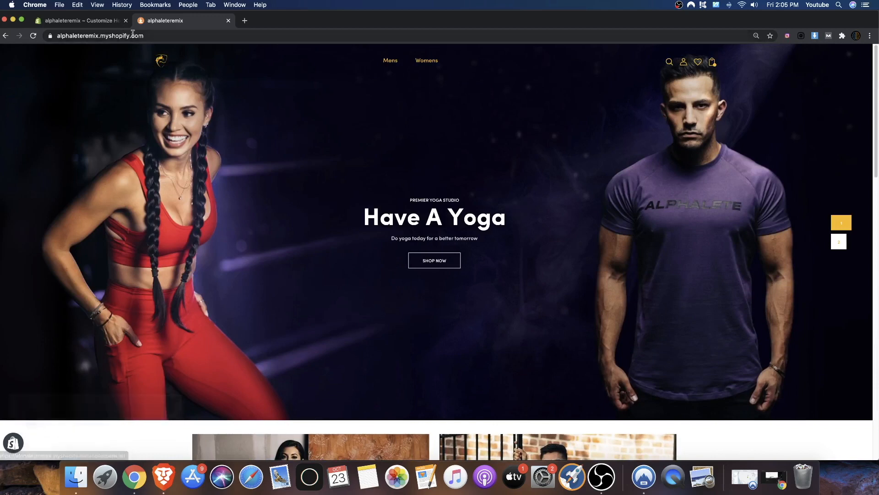
scroll(586, 165, down, 5)
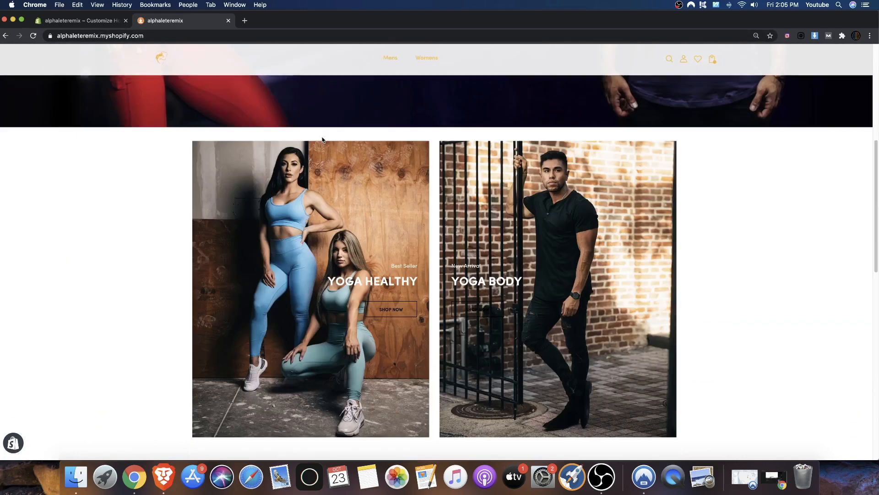
Open the Mens collection from the YOGA BODY banner and look through its product list
click(498, 320)
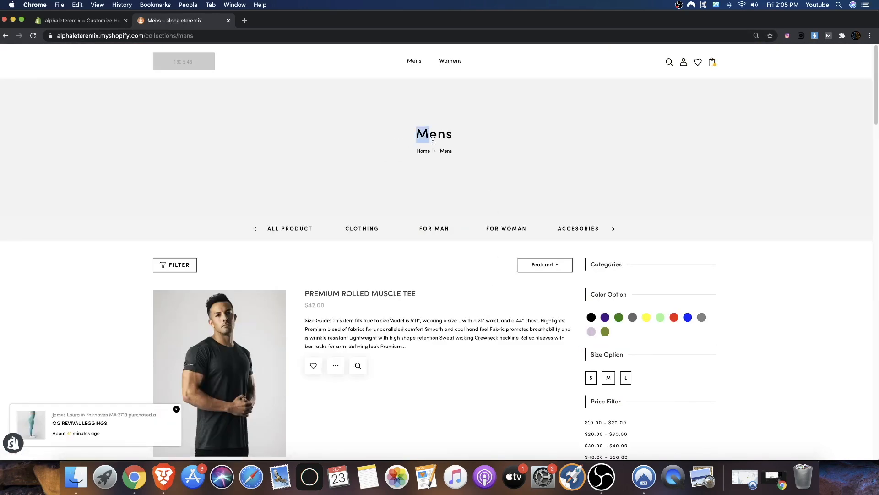
scroll(449, 155, down, 10)
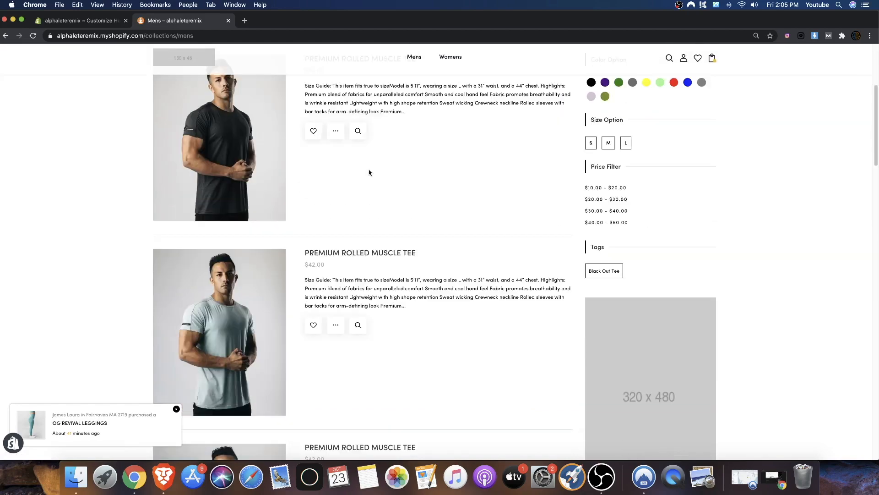
scroll(274, 156, down, 15)
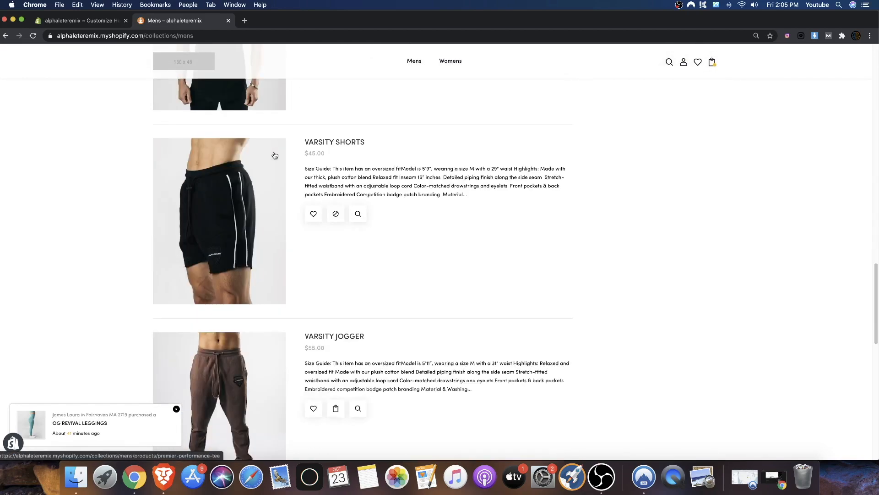
scroll(287, 154, up, 20)
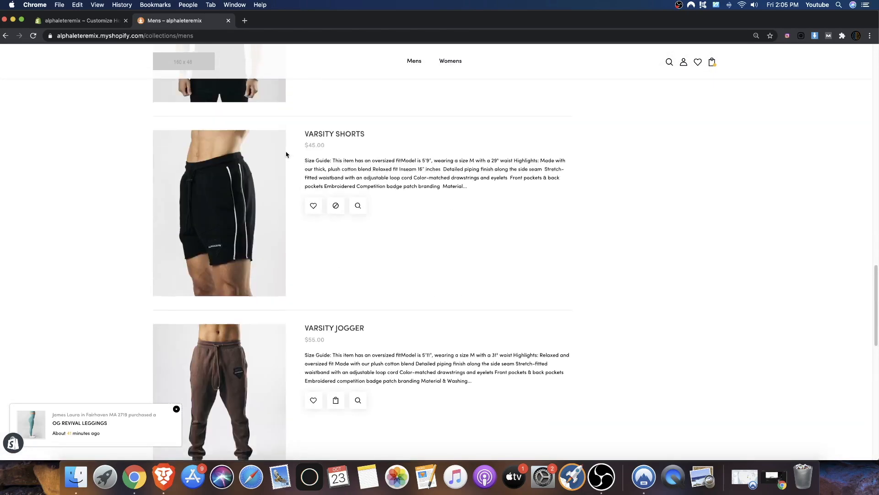
Review the customized home page in the theme editor preview, from the slideshow down to the gallery and footer
scroll(284, 157, up, 5)
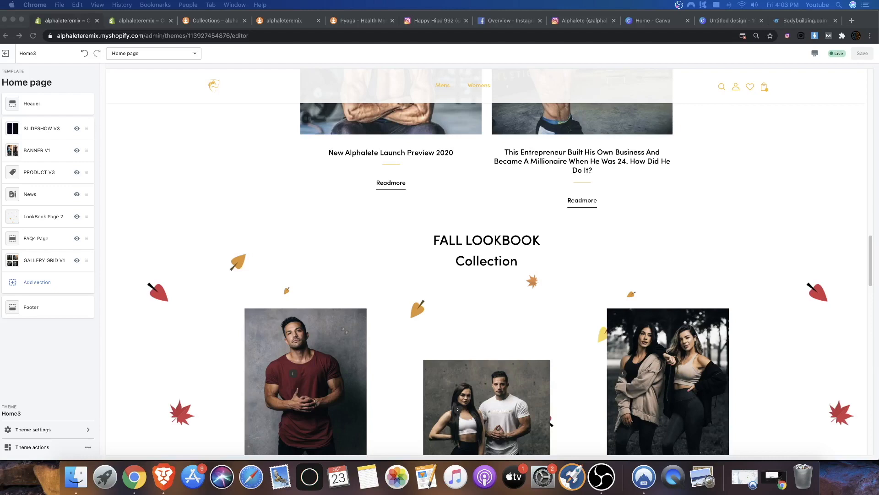
scroll(393, 249, up, 15)
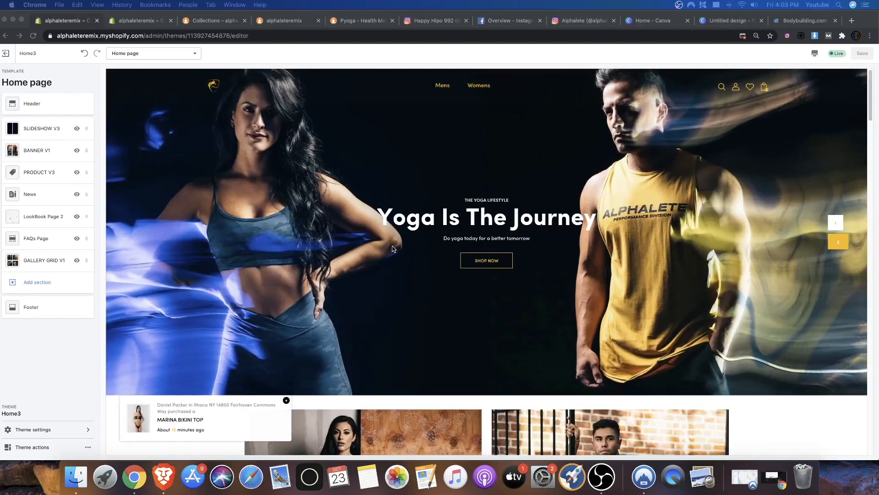
scroll(395, 249, down, 15)
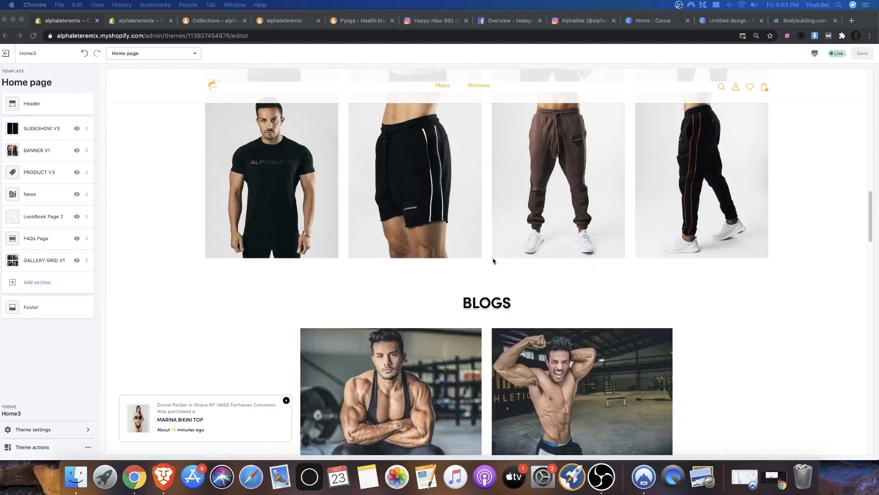
scroll(485, 262, down, 15)
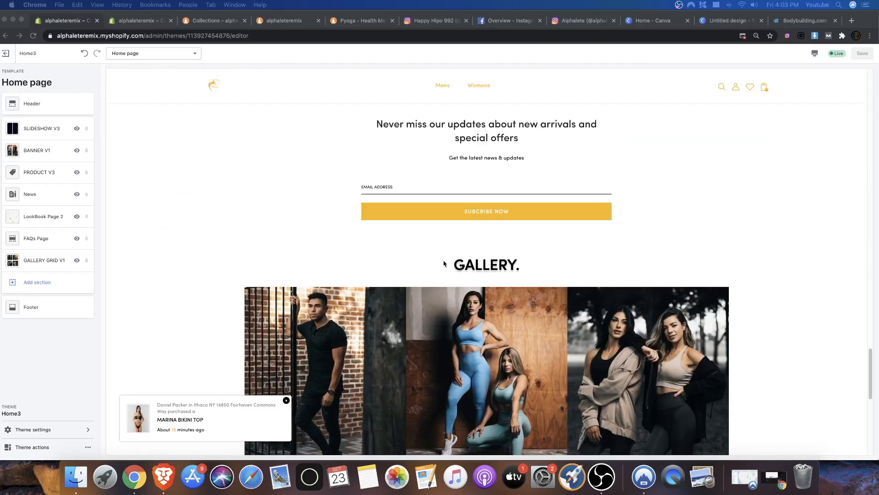
scroll(436, 262, down, 5)
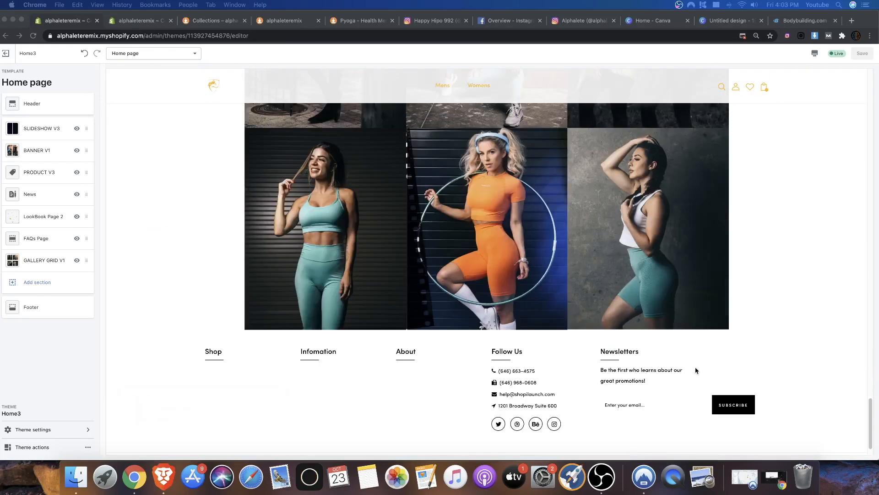
scroll(265, 205, up, 10)
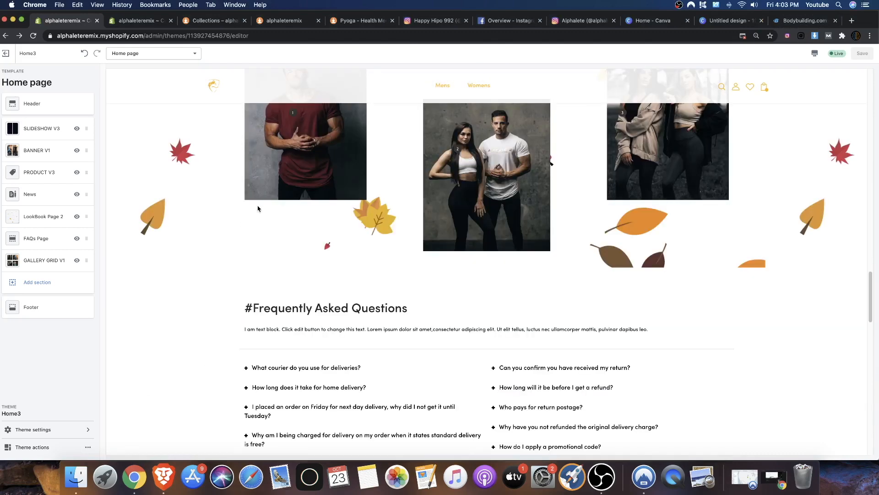
scroll(272, 197, up, 3)
scroll(229, 249, down, 1)
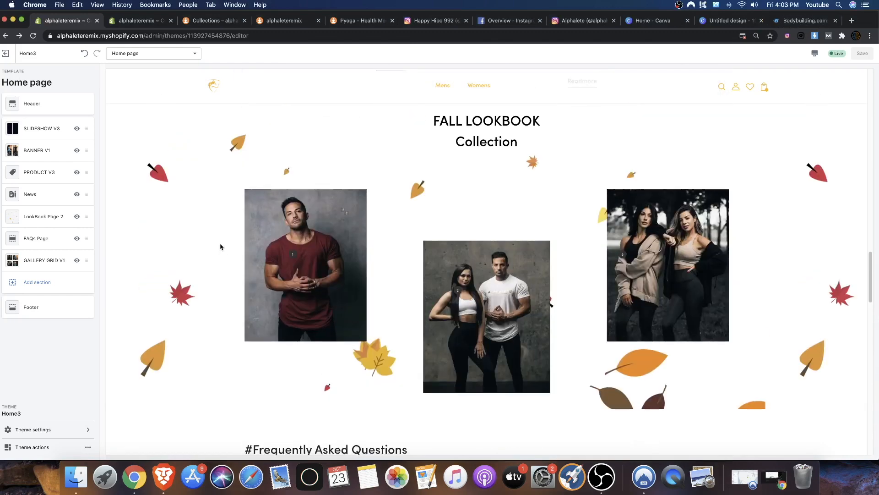
scroll(245, 211, up, 15)
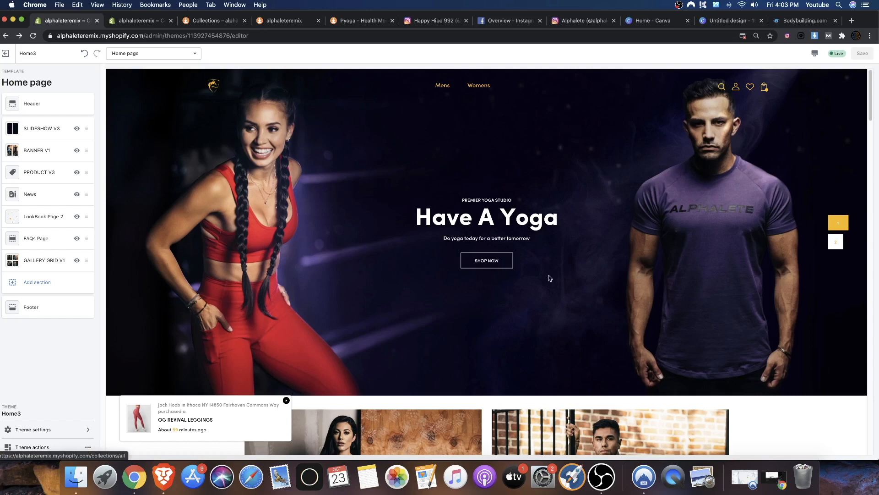
Examine the YOGA HEALTHY and YOGA BODY banners and the Our Best Seller section in the home page preview
scroll(519, 260, down, 7)
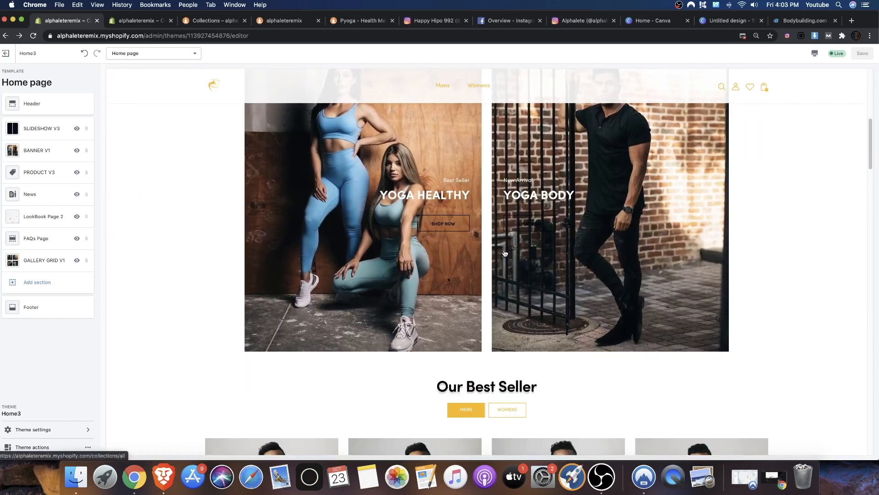
scroll(503, 247, up, 2)
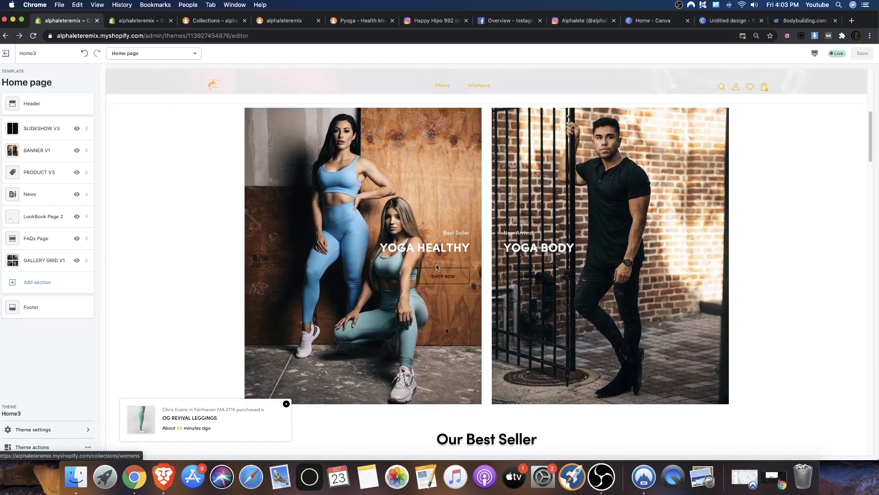
scroll(458, 270, down, 6)
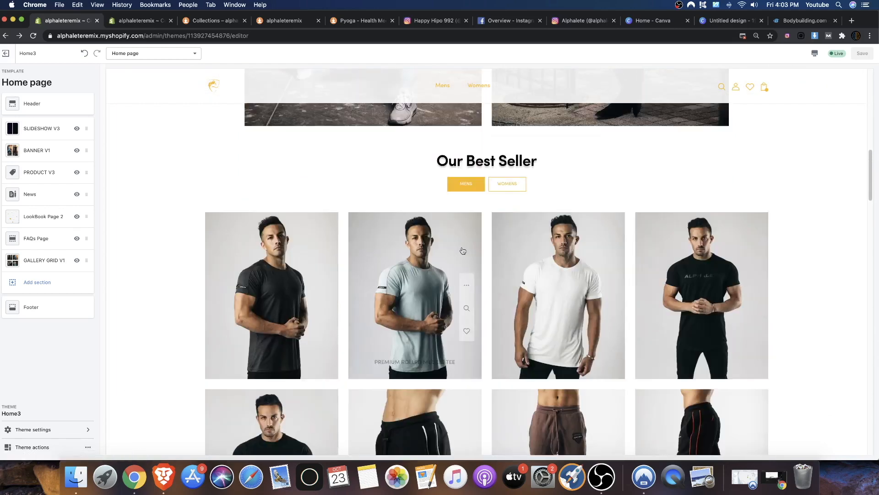
scroll(628, 262, down, 3)
scroll(511, 224, up, 3)
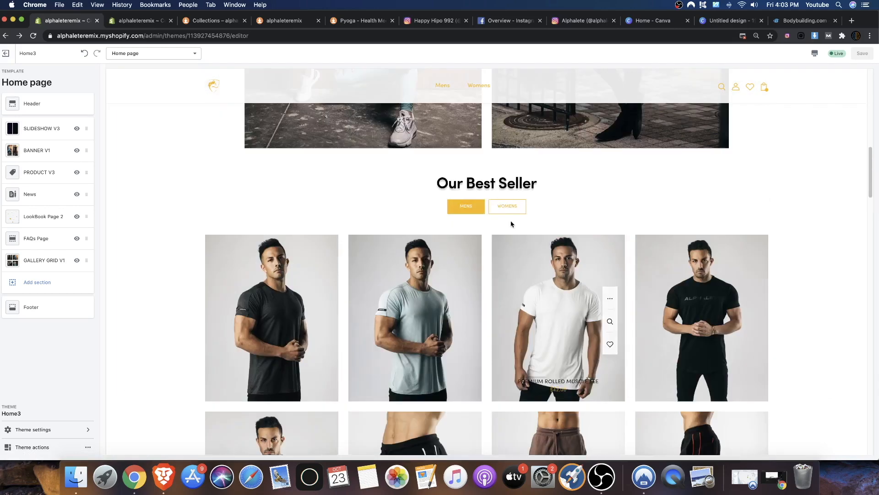
Switch the Our Best Seller section between Womens and Mens and look through both product grids
click(514, 210)
click(471, 207)
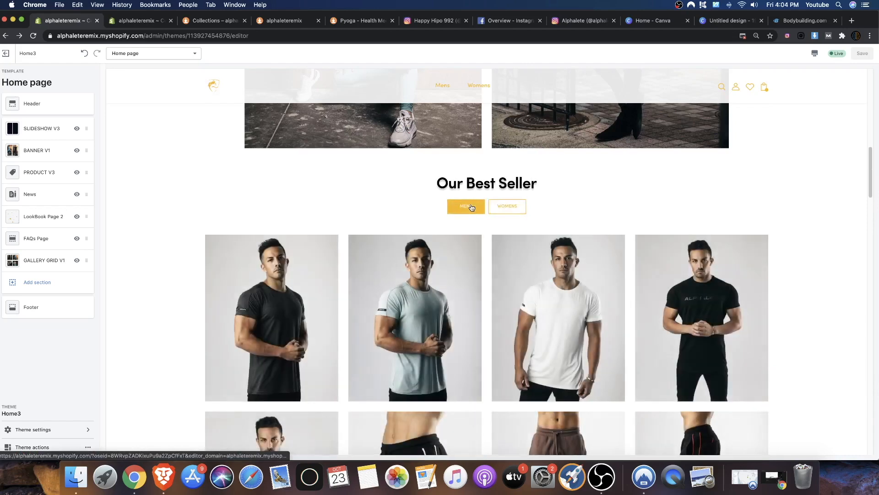
click(508, 207)
scroll(509, 212, down, 3)
scroll(474, 209, down, 3)
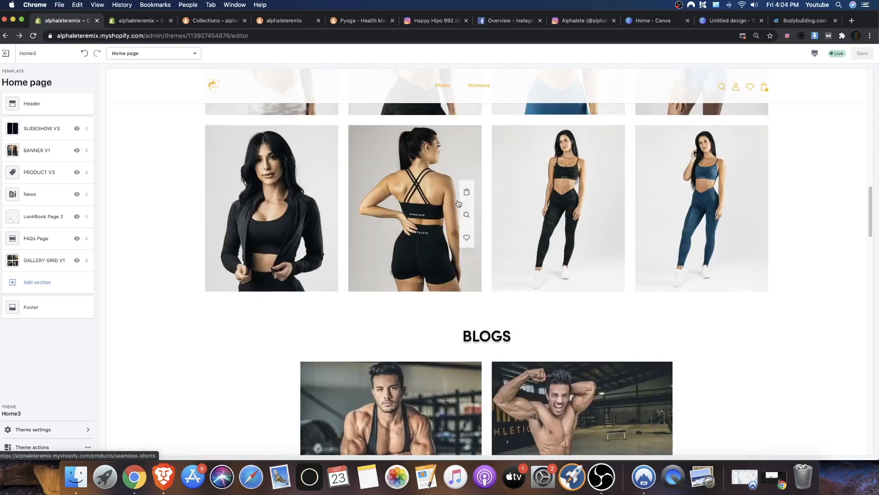
scroll(463, 197, up, 4)
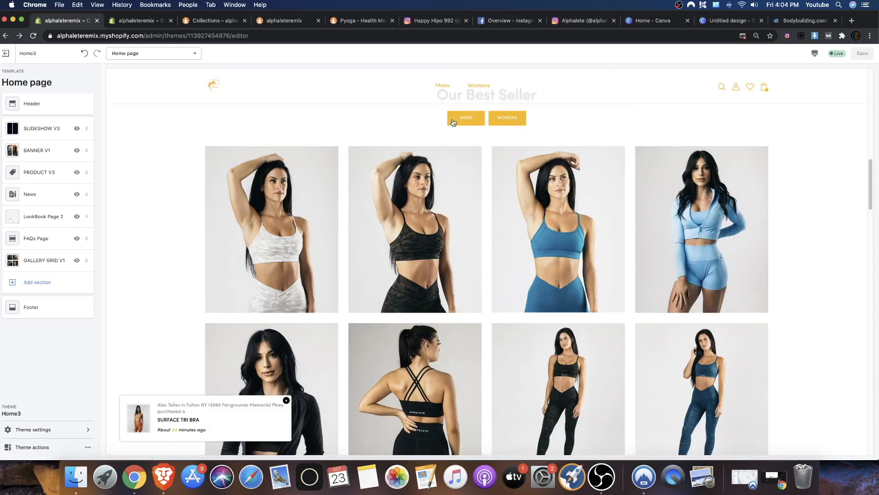
click(454, 122)
scroll(464, 219, down, 7)
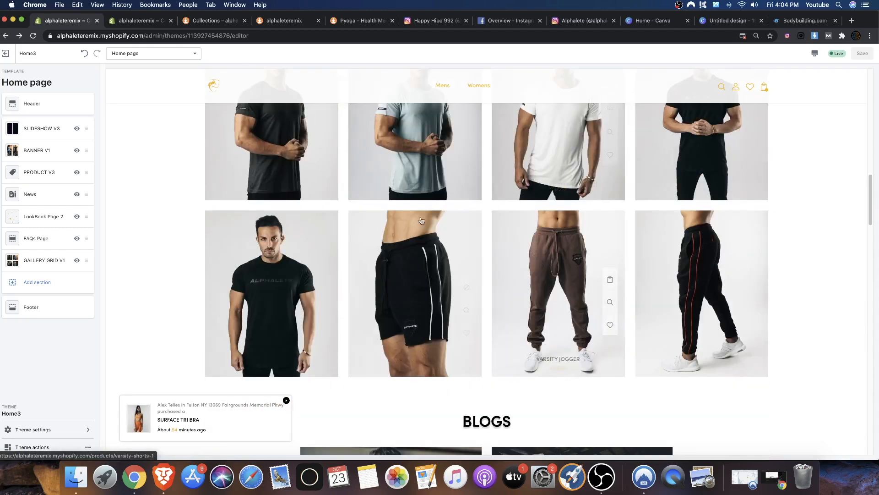
Examine the Blogs, Fall Lookbook, Frequently Asked Questions, newsletter and Gallery sections of the home page preview
scroll(468, 210, down, 5)
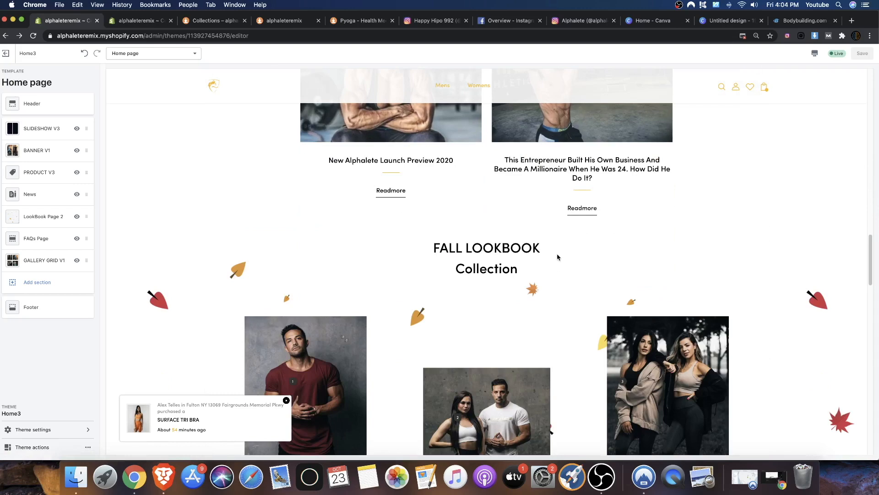
scroll(557, 257, up, 6)
scroll(559, 279, down, 9)
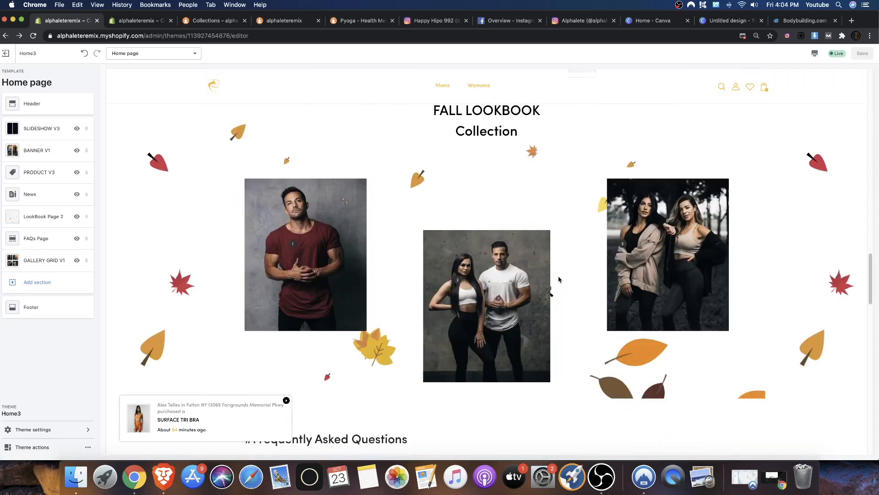
scroll(546, 284, down, 10)
scroll(517, 249, up, 7)
scroll(514, 248, down, 6)
scroll(513, 248, down, 9)
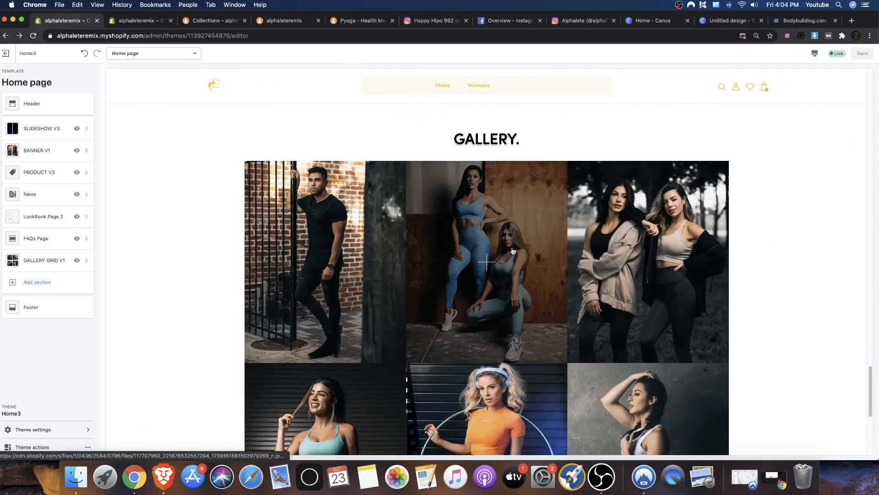
scroll(555, 255, down, 9)
scroll(503, 273, up, 20)
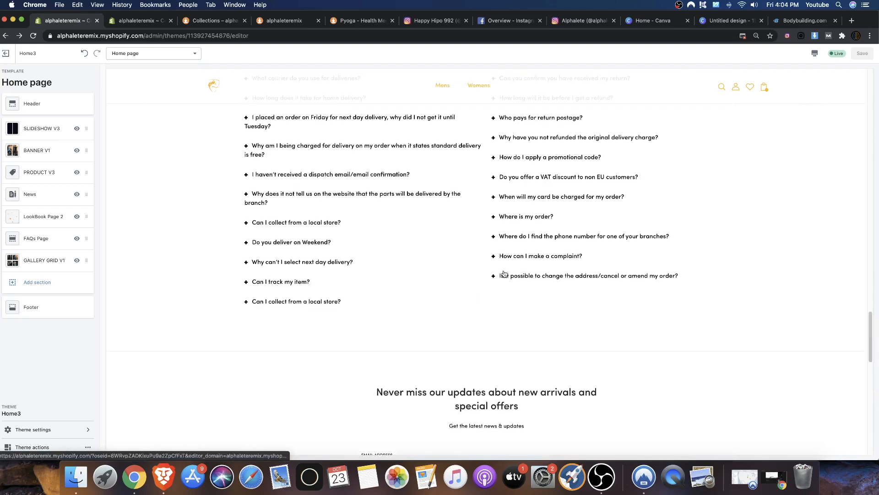
scroll(503, 274, up, 10)
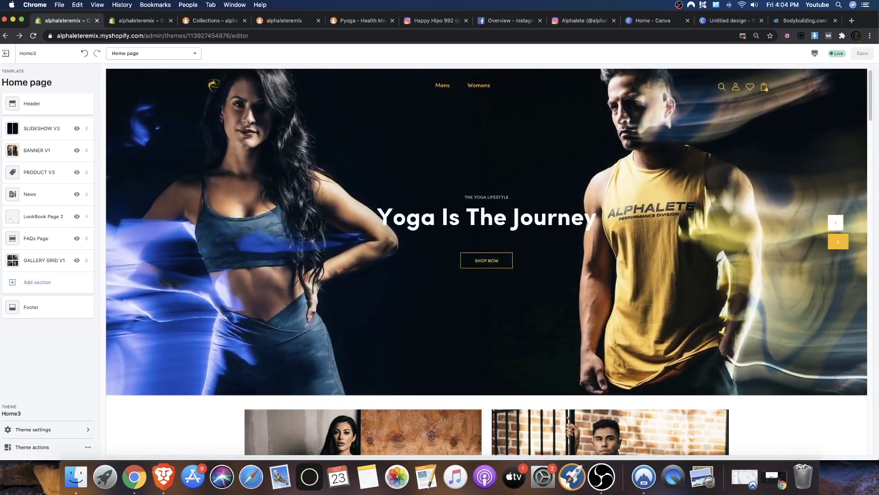
Check the Womens submenu in the header, then open the first Premium Rolled Muscle Tee under Our Best Seller
mouse_move(496, 80)
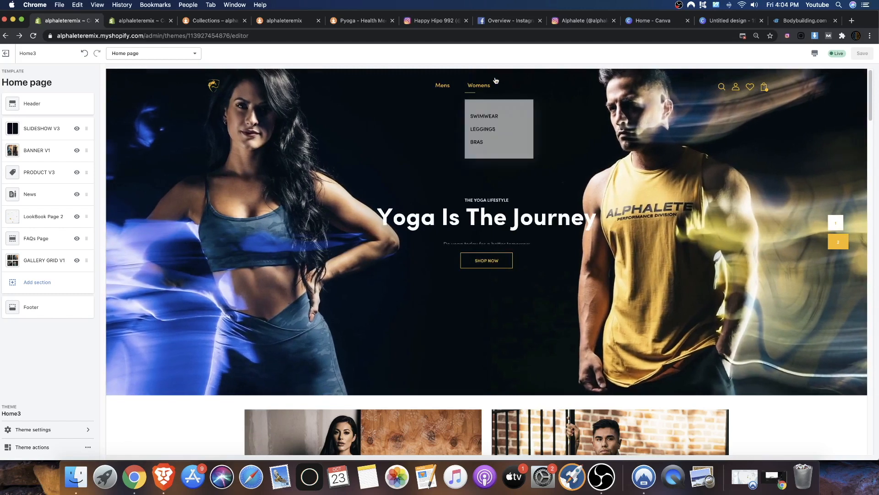
scroll(460, 221, down, 5)
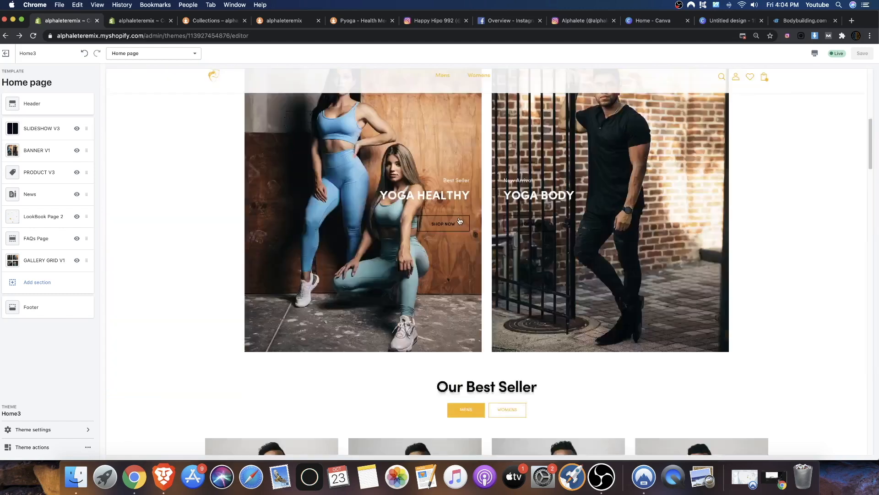
scroll(460, 221, down, 4)
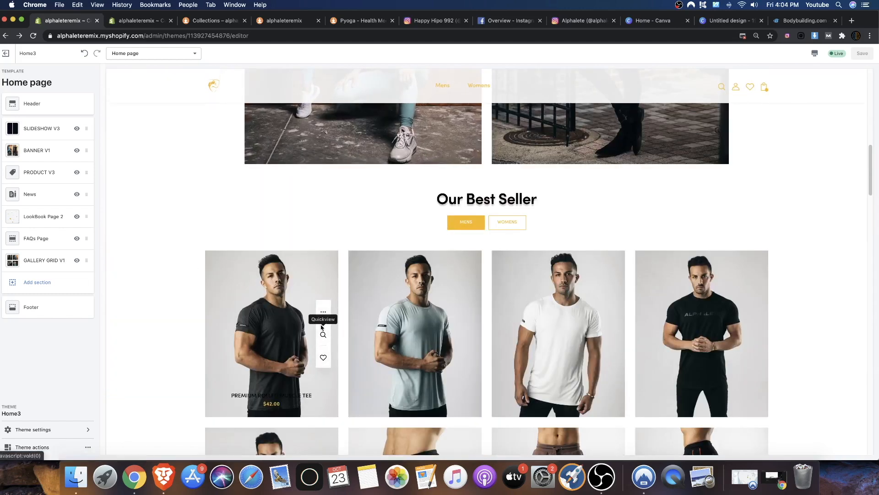
click(285, 321)
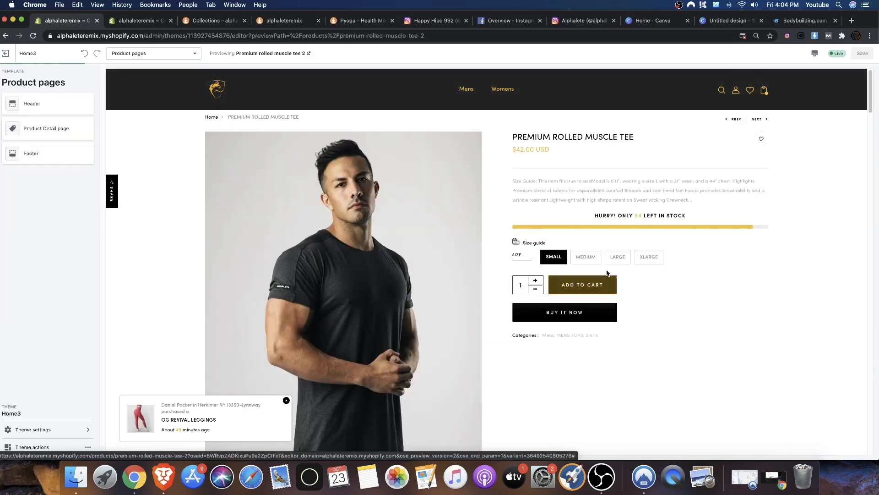
Add one Premium Rolled Muscle Tee in size Small to the cart and proceed to checkout
click(580, 284)
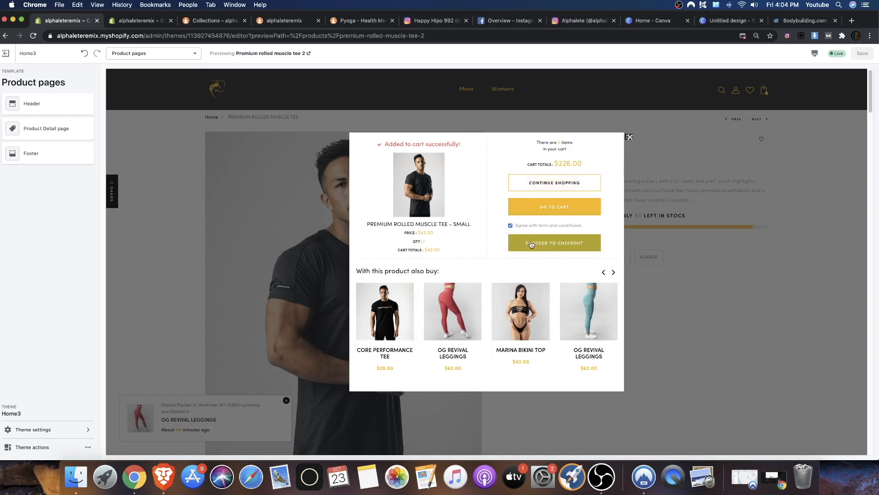
click(534, 244)
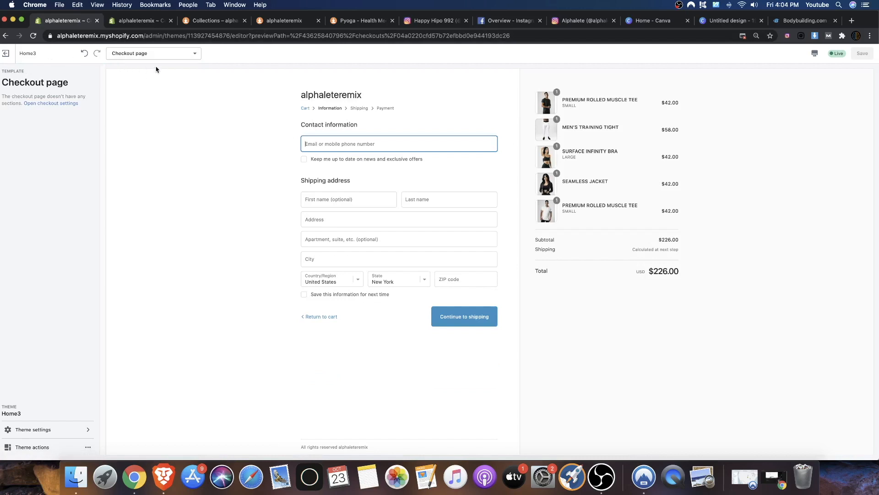
Switch the editor back to the Home page template and review the whole page once more, down to the footer
click(148, 54)
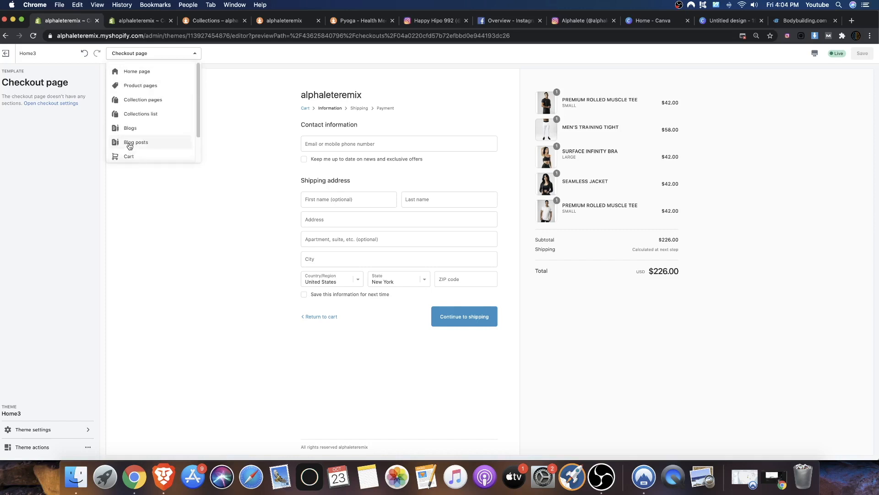
click(139, 73)
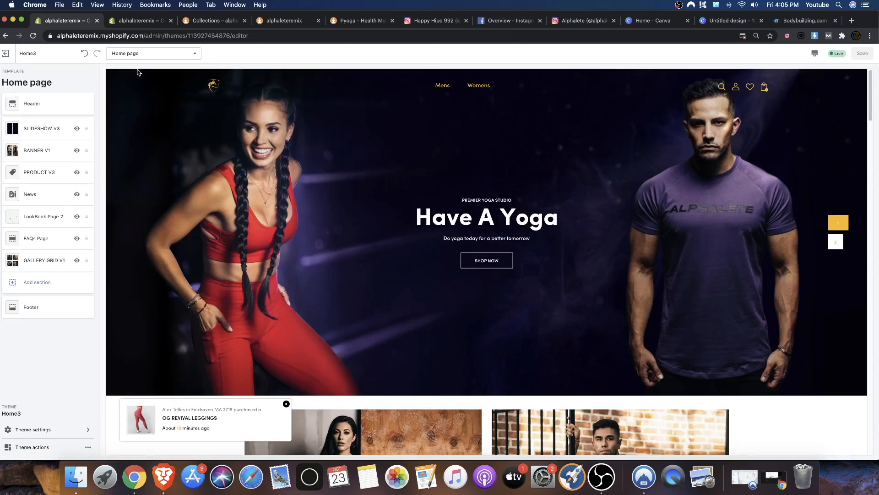
scroll(232, 151, down, 8)
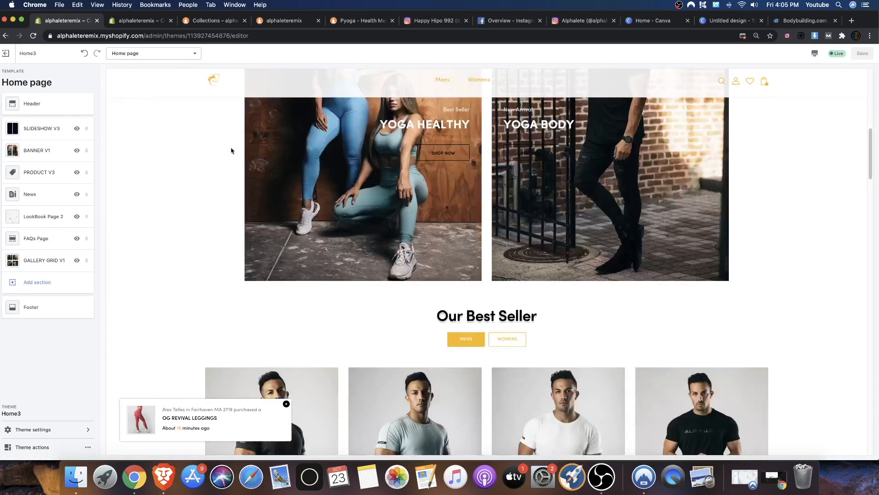
scroll(232, 151, down, 10)
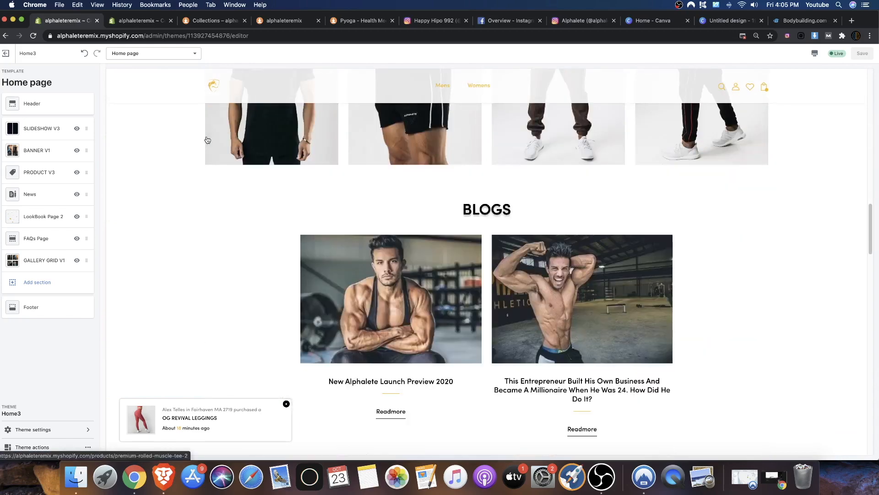
scroll(208, 140, down, 15)
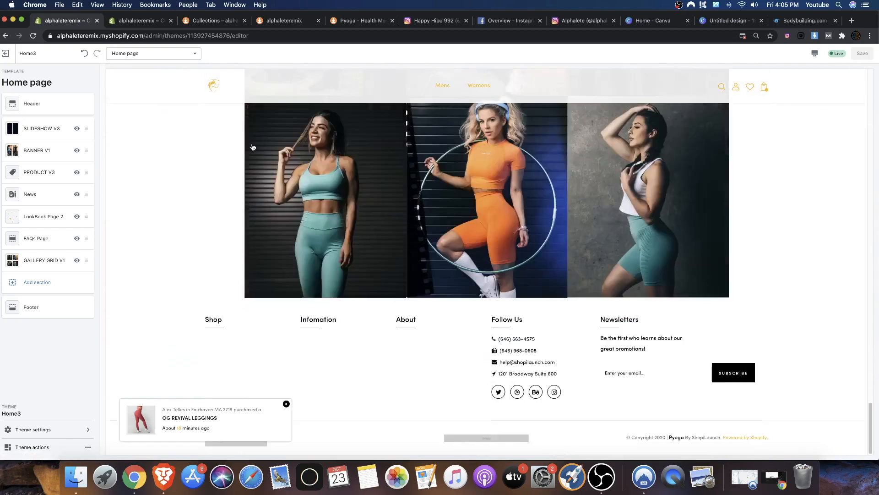
scroll(281, 198, up, 20)
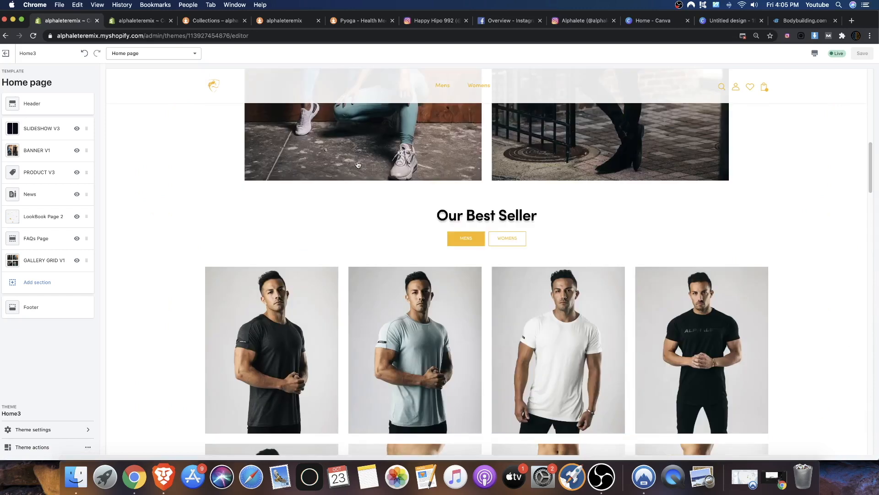
scroll(358, 165, up, 10)
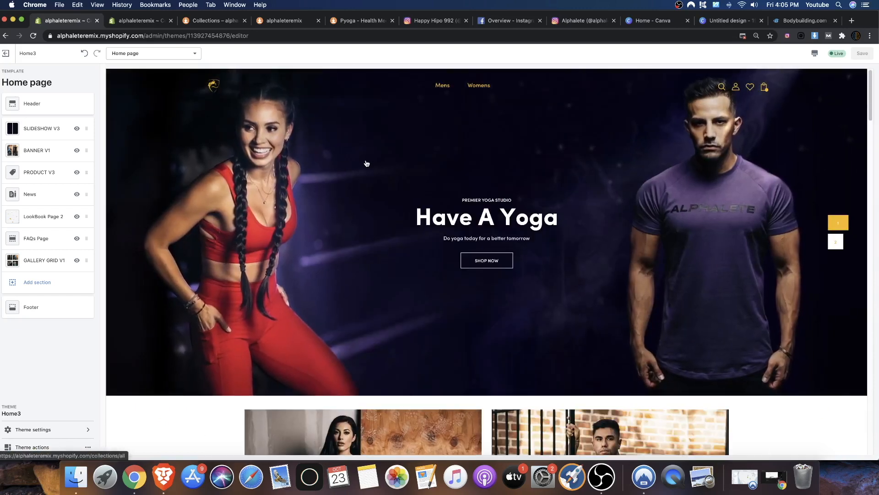
scroll(367, 164, down, 15)
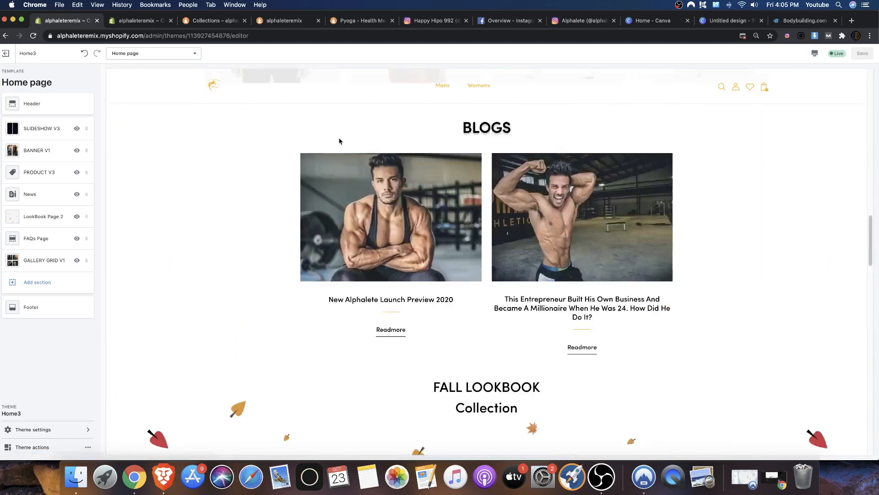
Re-examine the slideshow, the Yoga Healthy and Yoga Body banners and the Our Best Seller products in the home page preview
scroll(341, 136, up, 15)
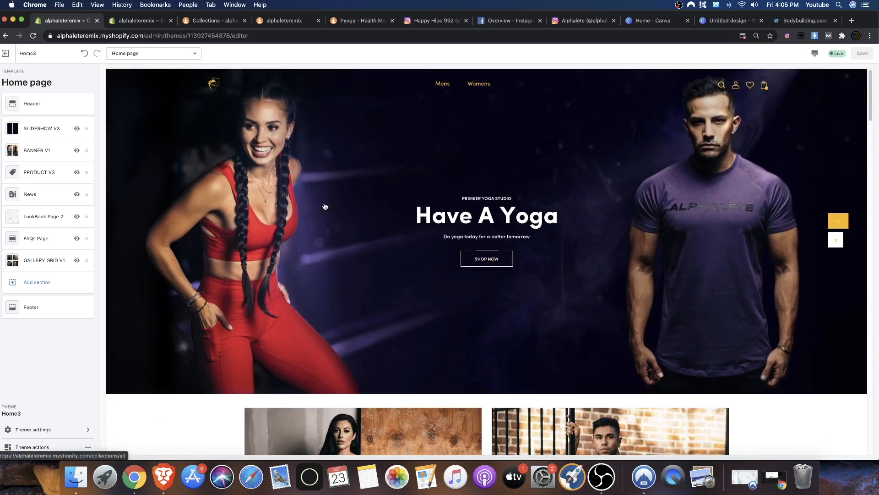
scroll(249, 183, down, 8)
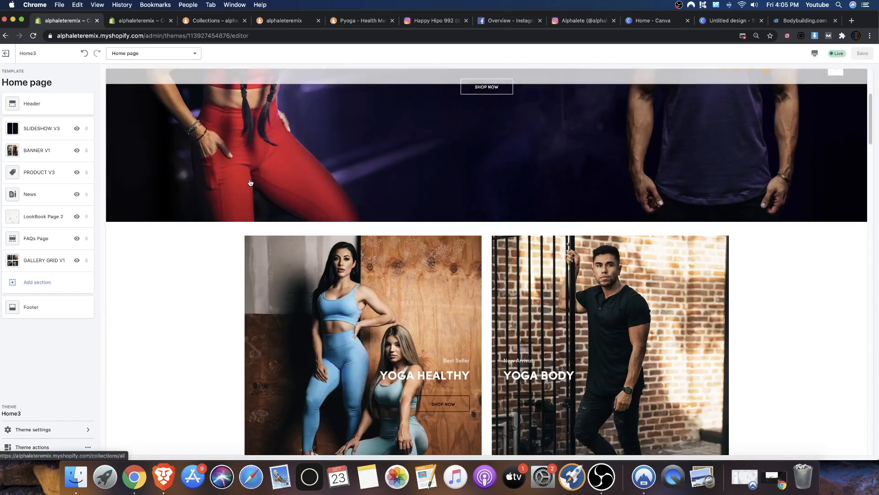
scroll(250, 183, up, 10)
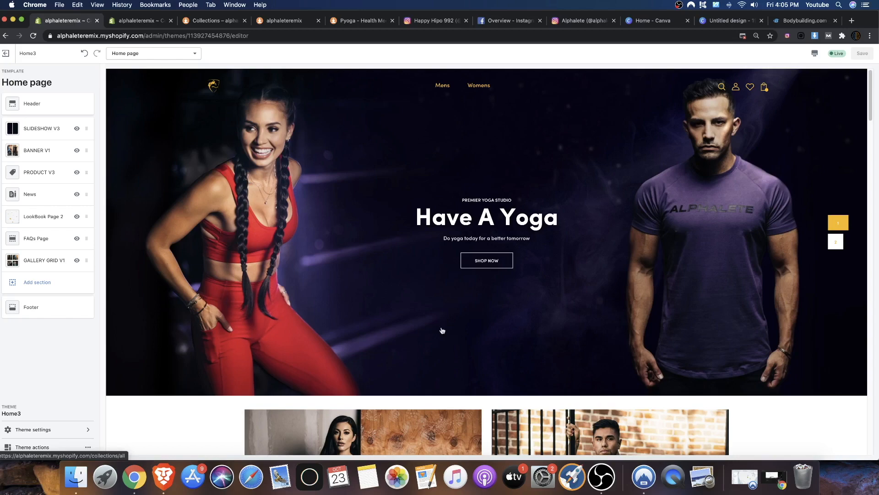
scroll(365, 312, down, 12)
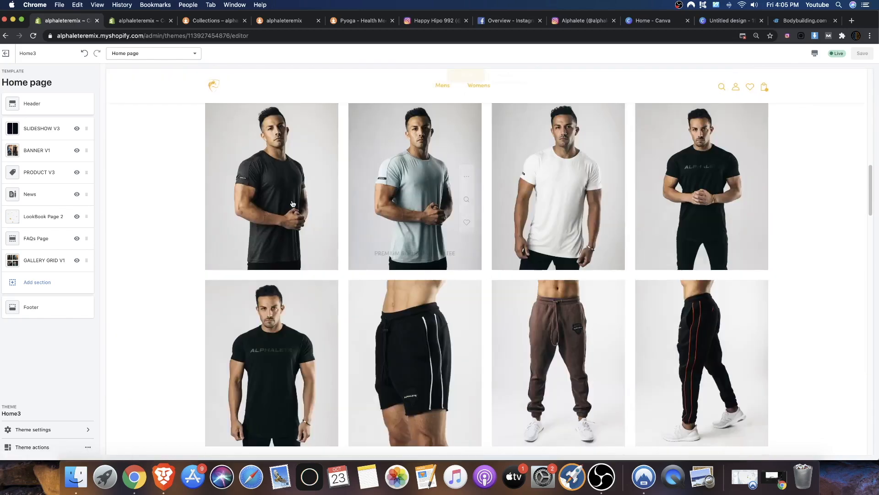
scroll(352, 253, up, 15)
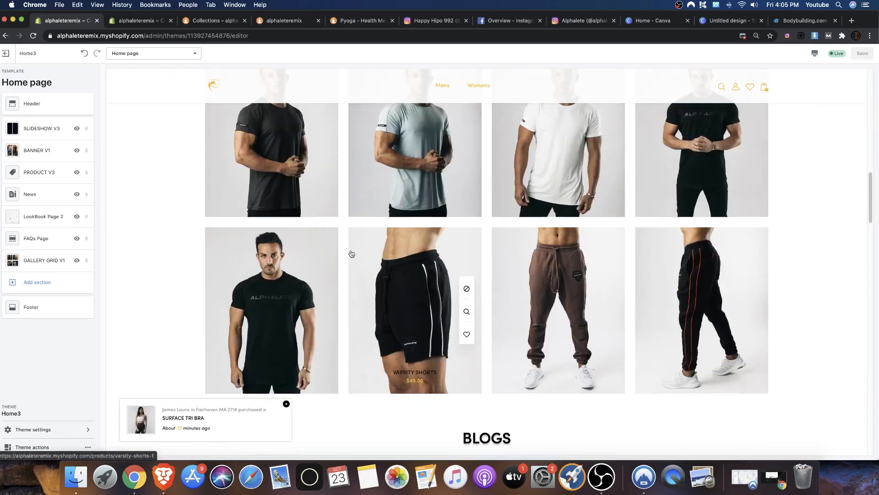
scroll(359, 255, down, 5)
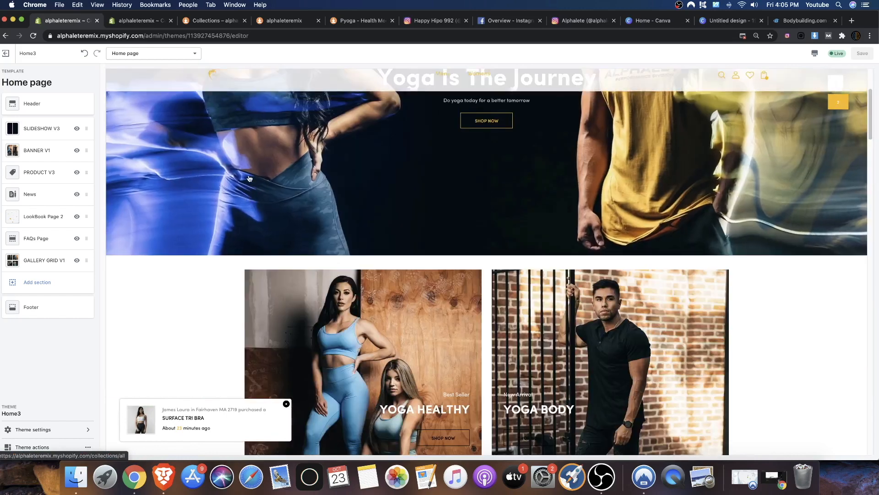
scroll(393, 196, down, 10)
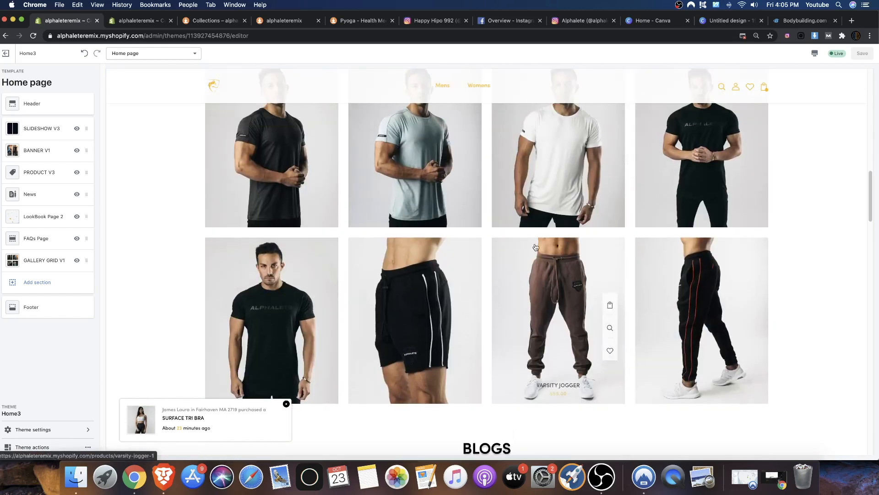
scroll(534, 250, up, 6)
scroll(522, 249, down, 6)
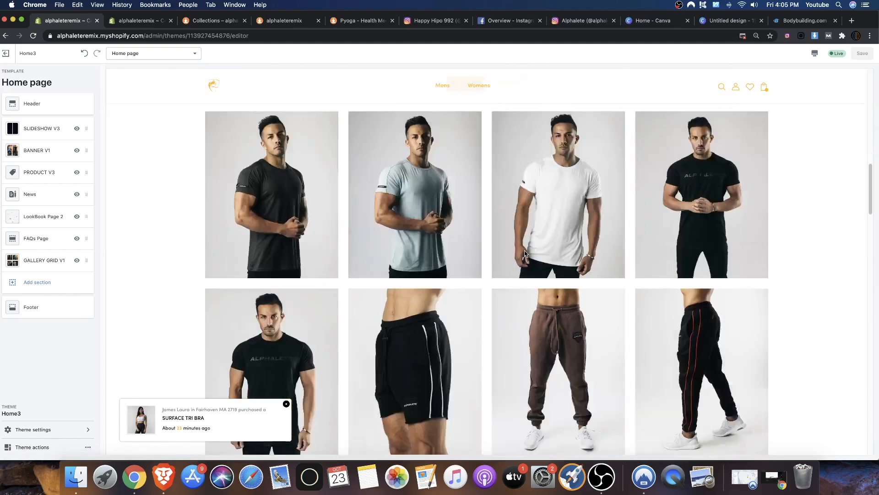
scroll(524, 253, down, 5)
scroll(536, 249, up, 15)
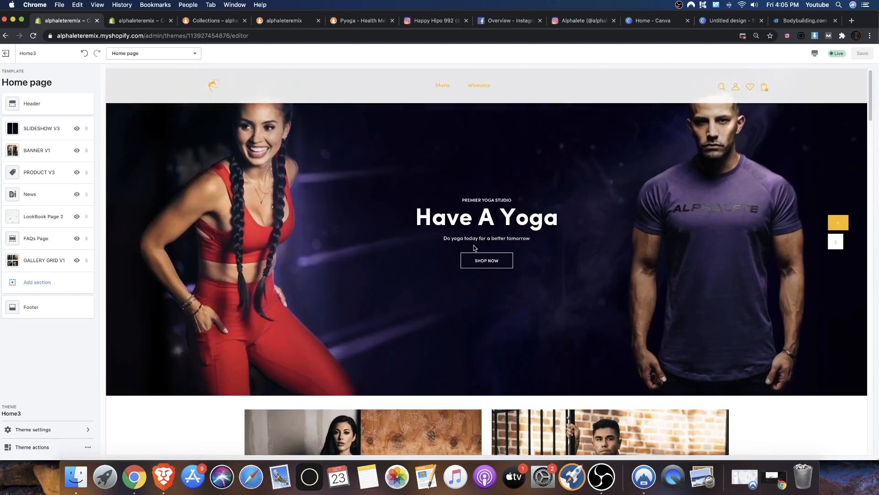
Review the home page preview from the banners through Blogs and Frequently Asked Questions to the Gallery, and return to the slideshow
scroll(438, 248, down, 5)
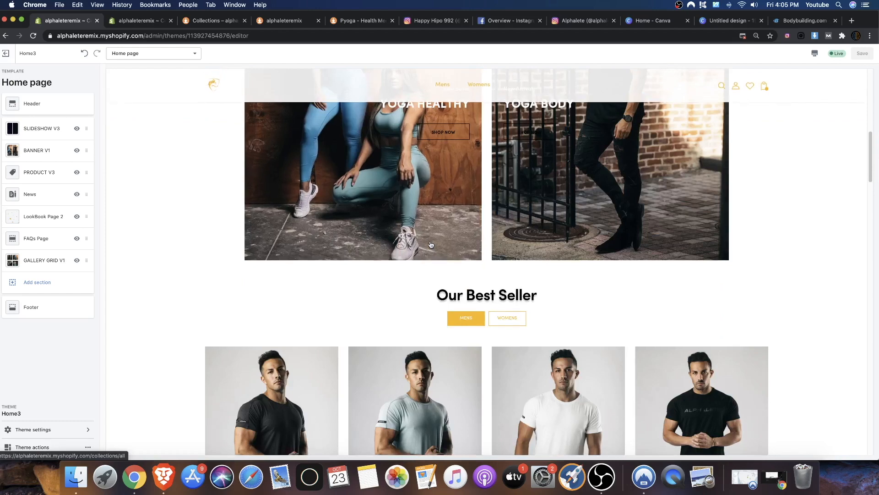
scroll(430, 245, down, 4)
scroll(476, 241, down, 15)
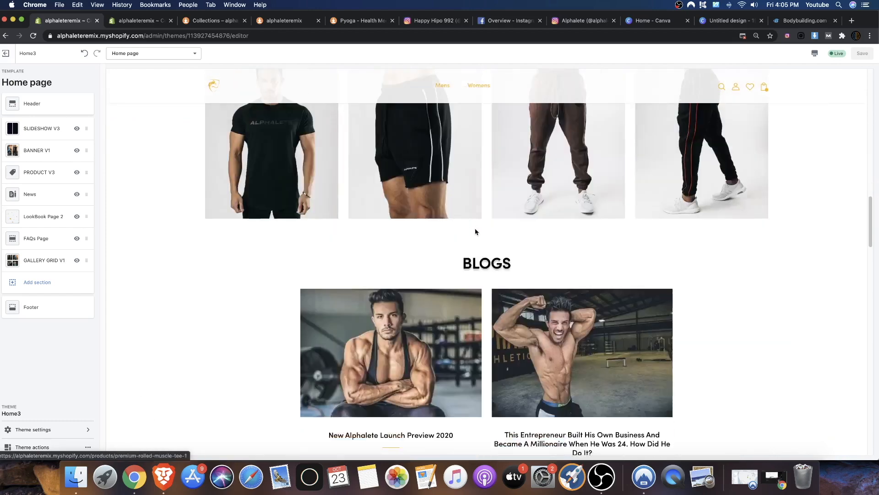
scroll(496, 227, up, 8)
scroll(494, 226, down, 6)
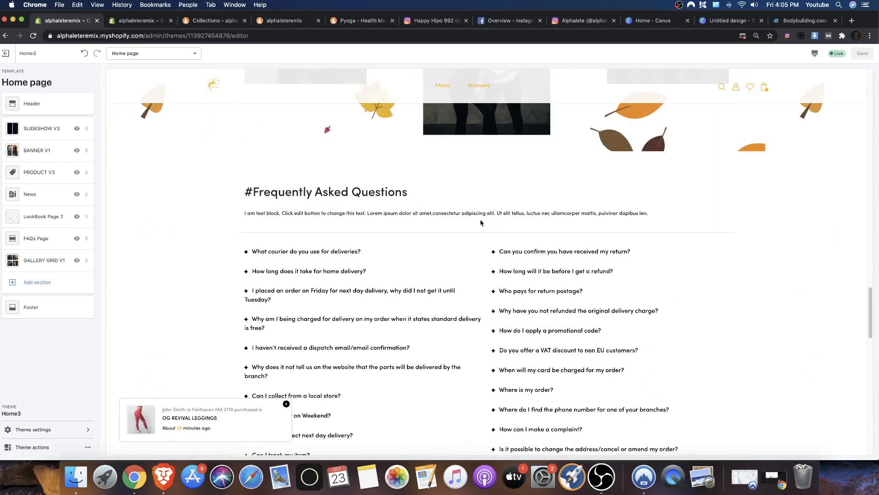
scroll(399, 257, down, 12)
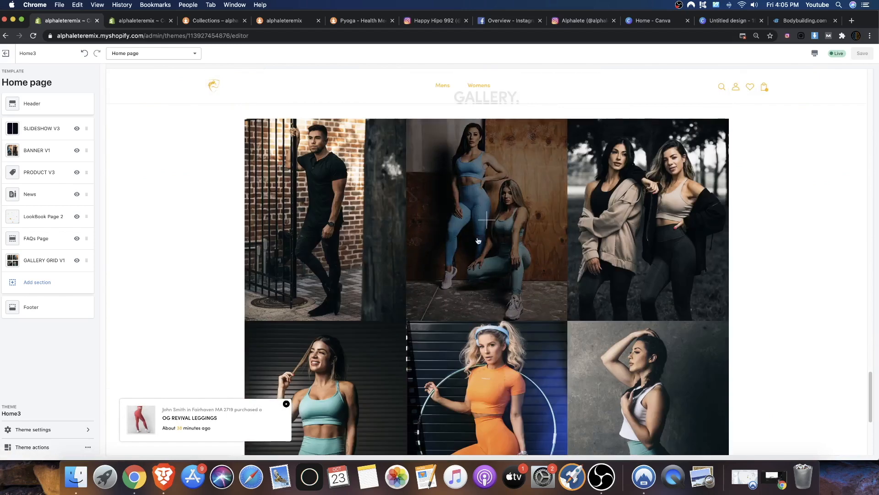
scroll(452, 243, down, 6)
scroll(493, 245, up, 20)
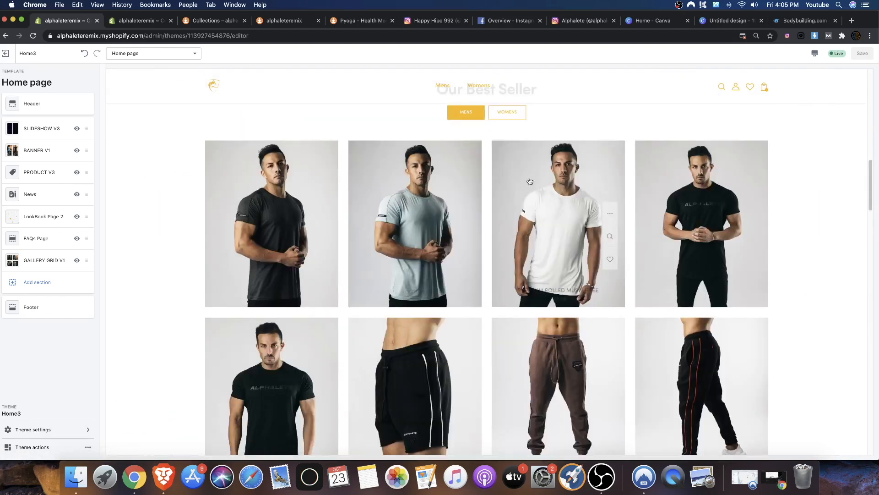
scroll(534, 195, up, 15)
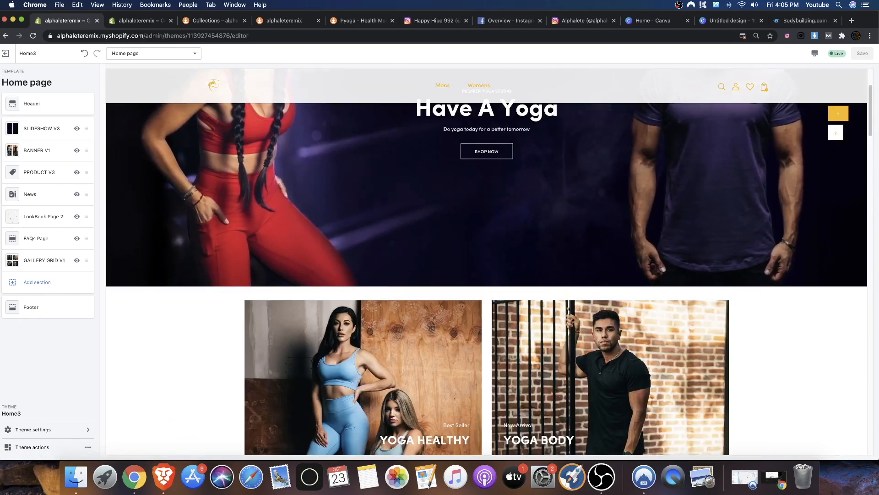